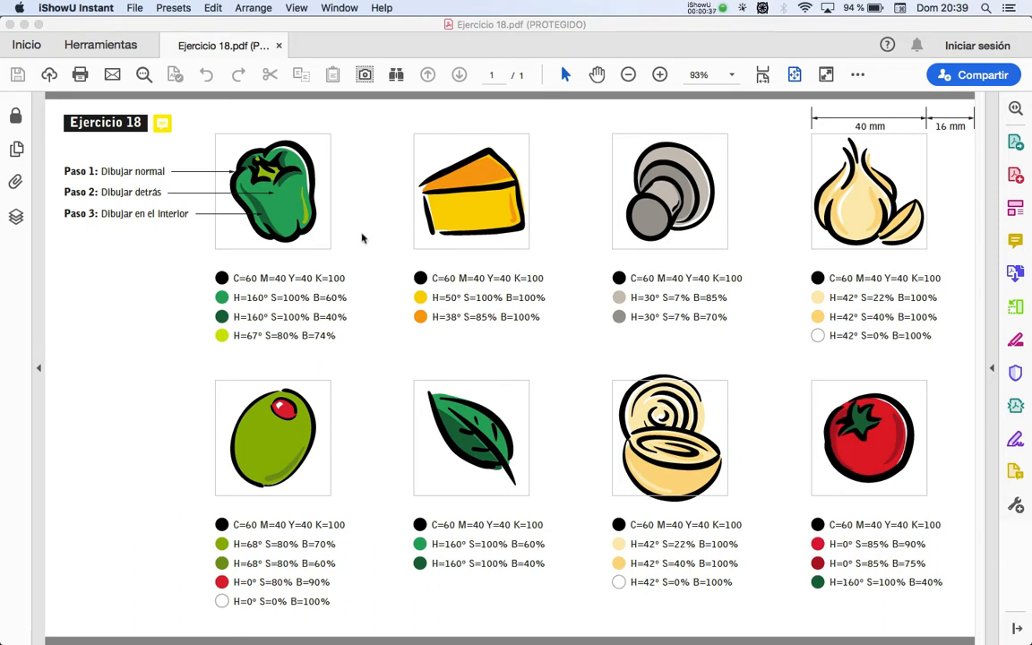
Step: Switch to Firefox and examine the Wacom Intuos S product page, highlighting the model name and the price
key("super+Tab")
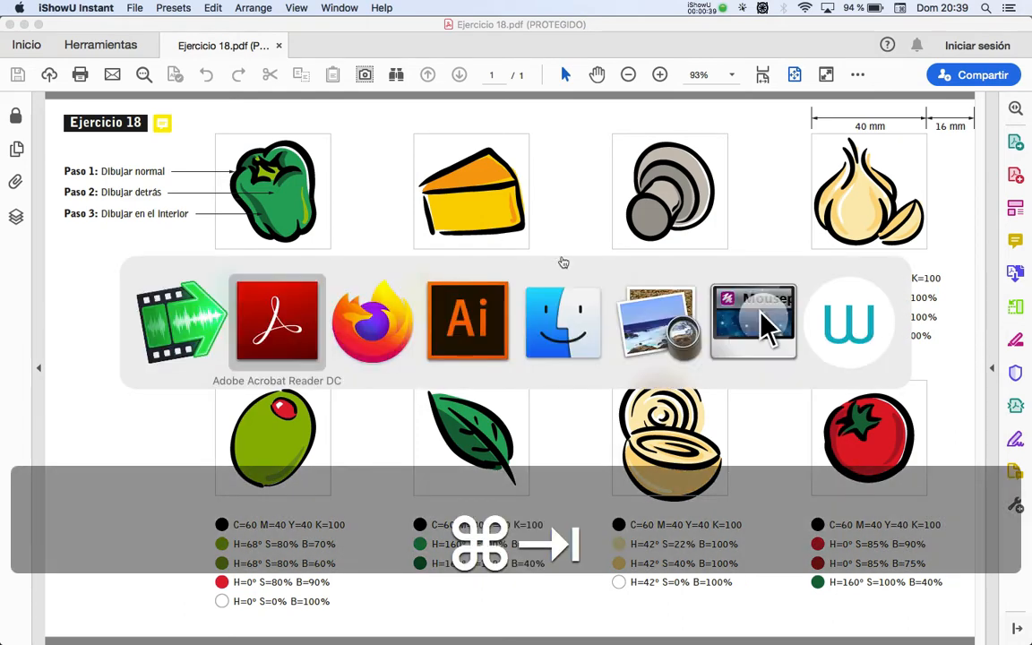
left_click(384, 324)
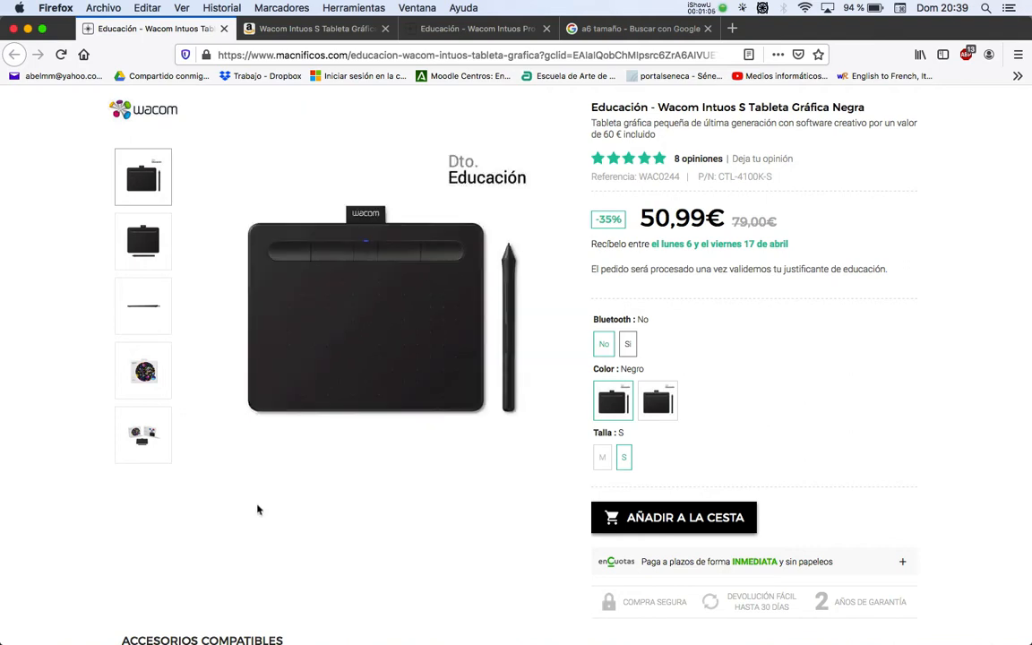
left_click(658, 400)
left_click_drag(666, 106, 737, 107)
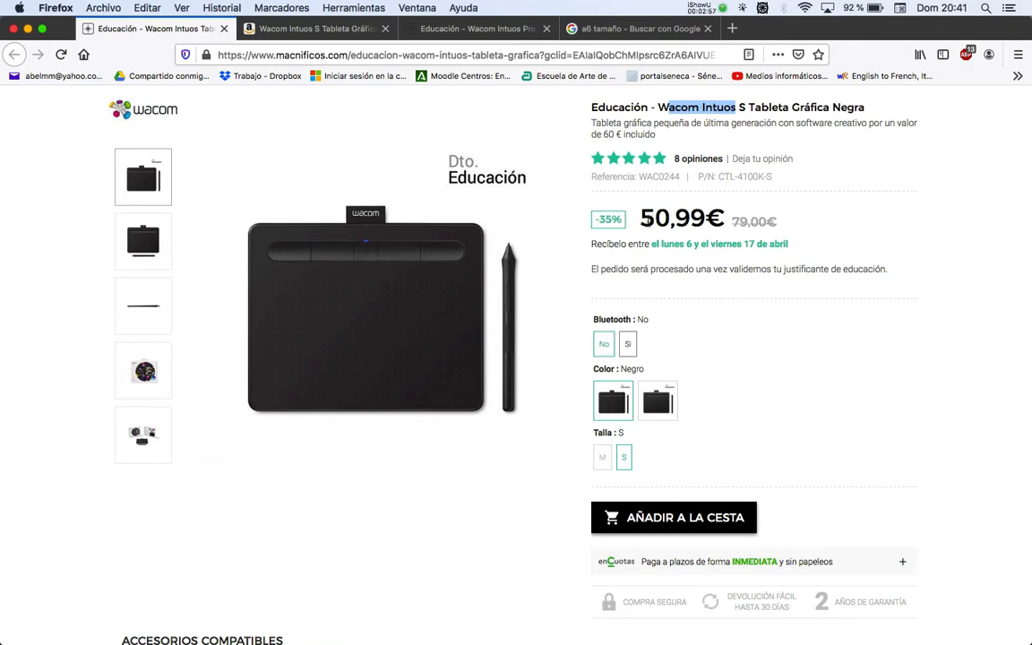
left_click_drag(641, 220, 715, 231)
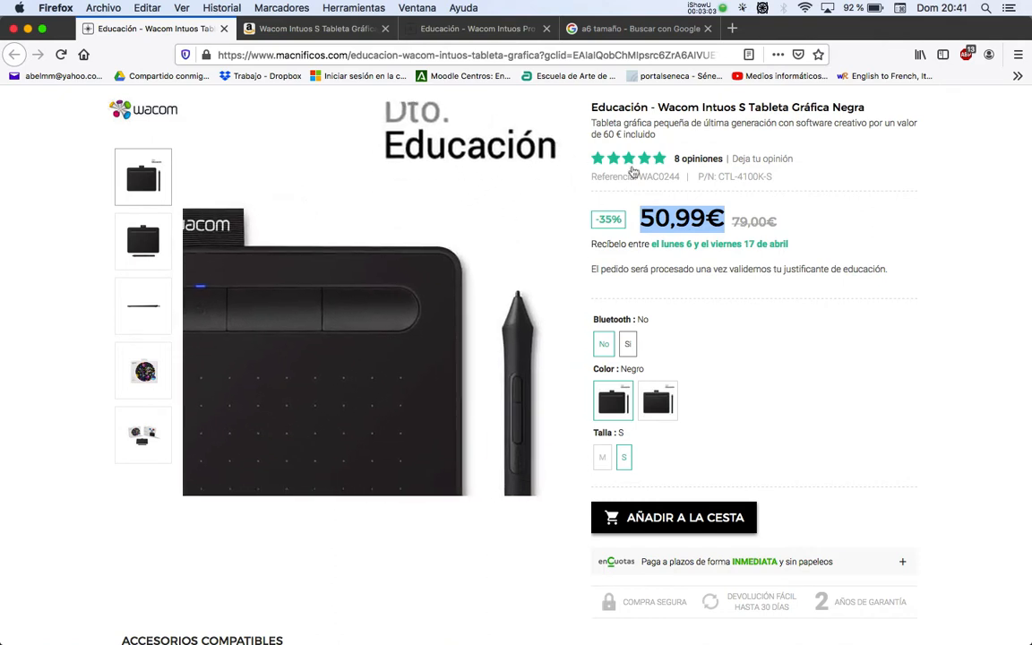
left_click(576, 300)
Step: Compare the Intuos tablet's green and black versions, and view the black tablet in sizes M and S
left_click(659, 408)
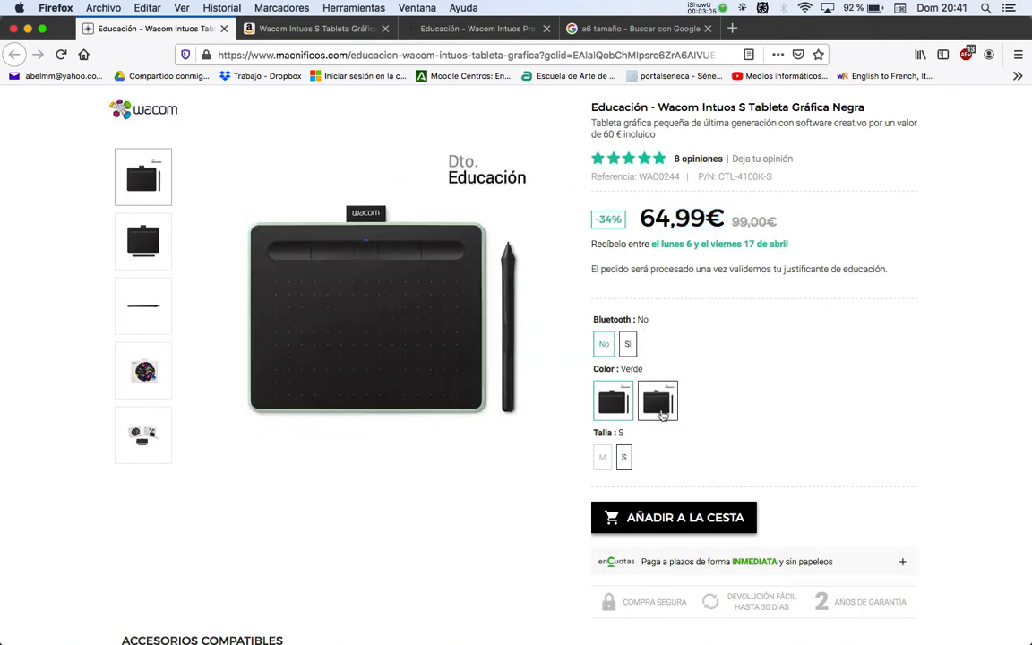
left_click(613, 400)
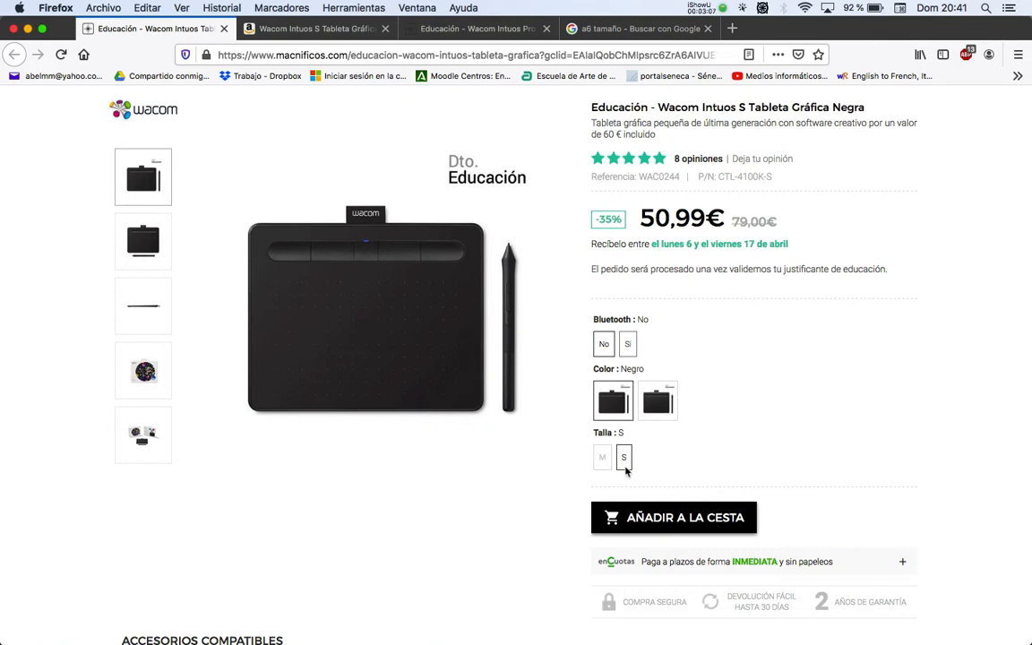
left_click(602, 458)
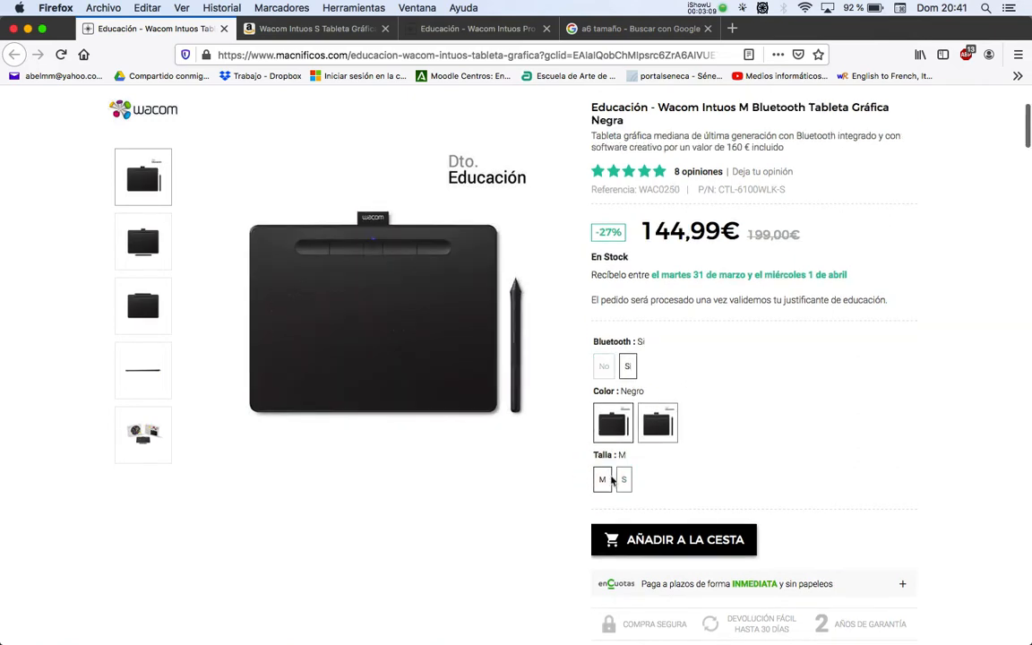
left_click(623, 474)
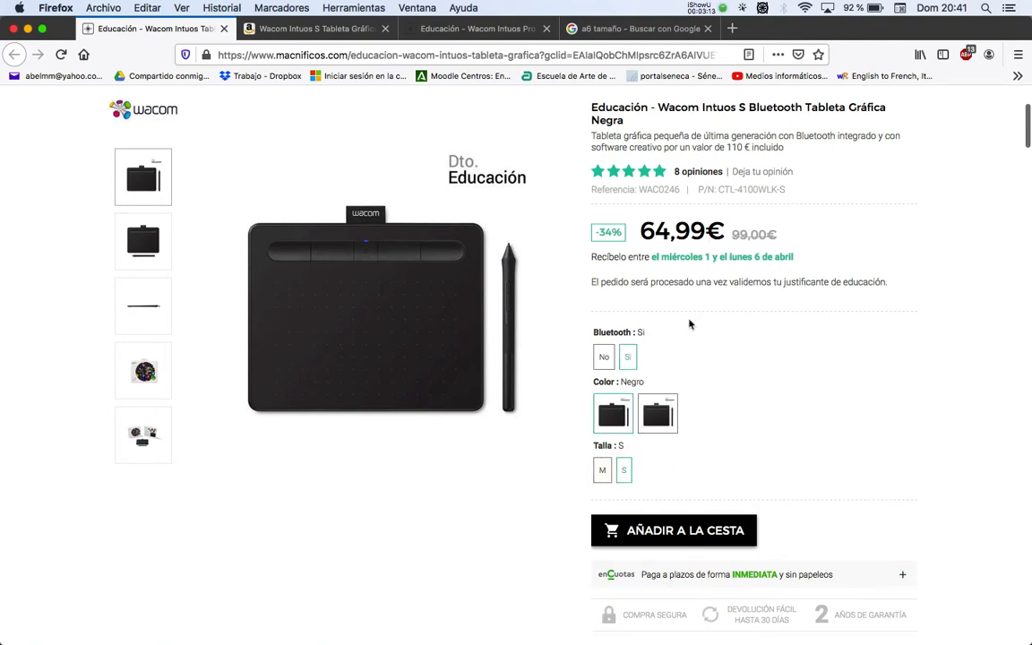
Step: Compare the price and delivery details of the size S Bluetooth tablet in green and black, ending on black
left_click(625, 475)
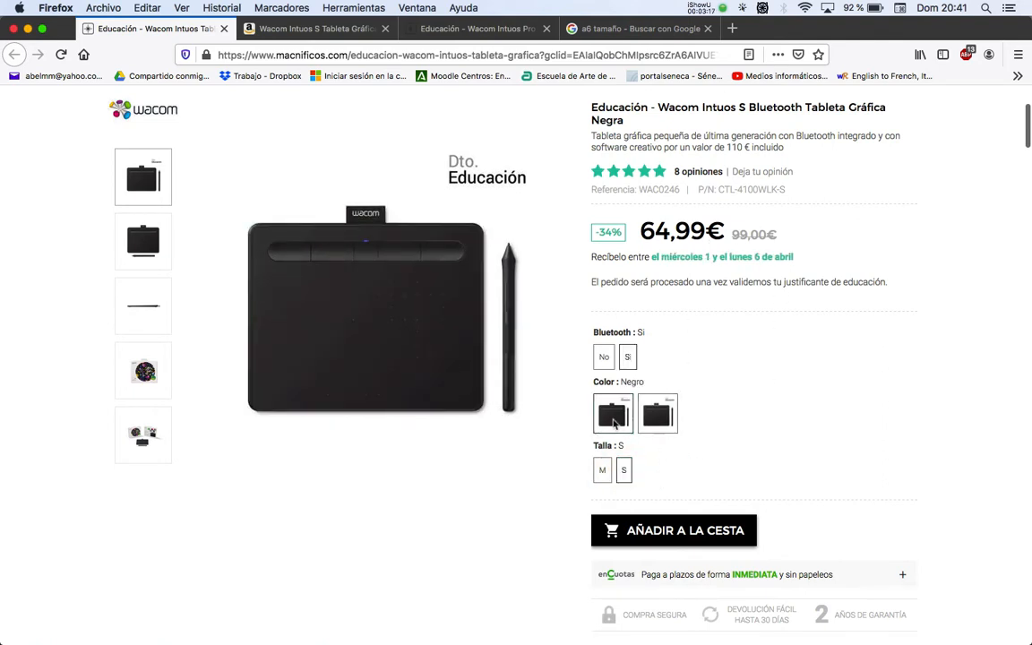
left_click(657, 418)
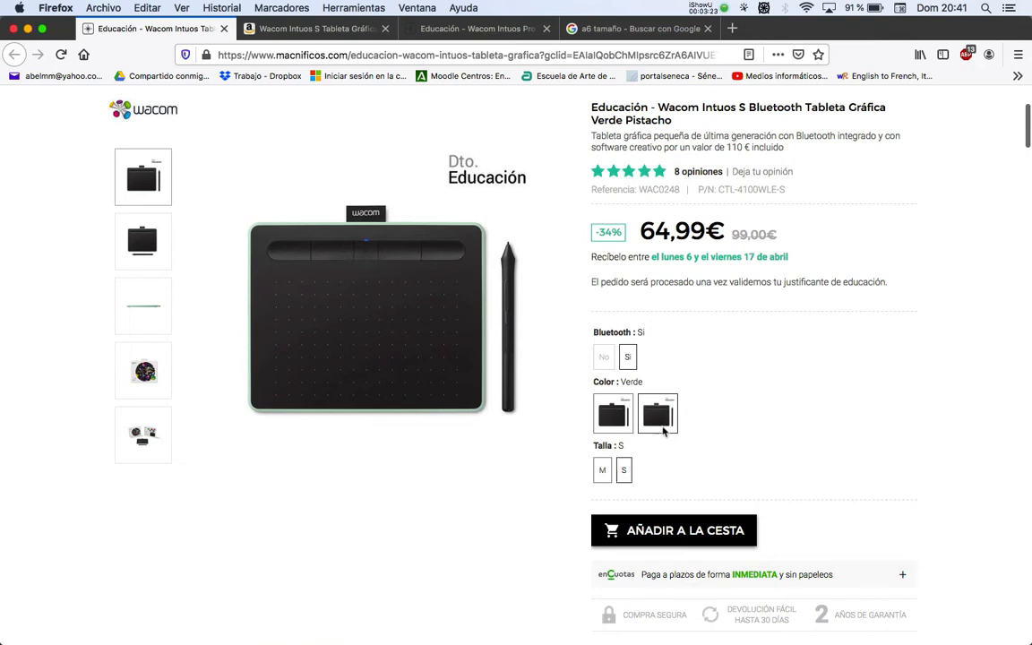
left_click(614, 421)
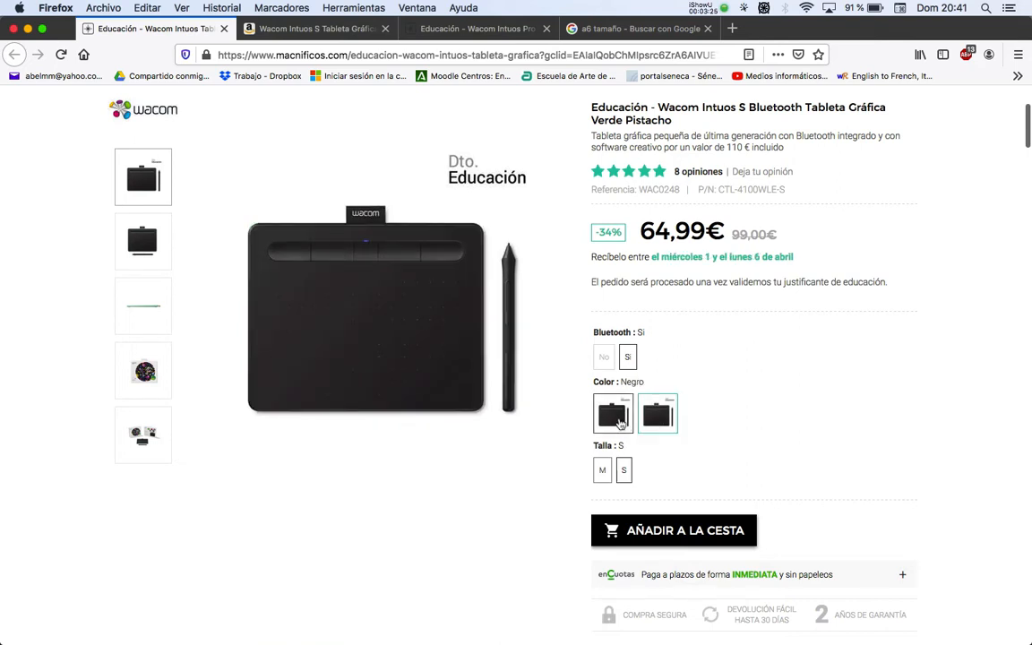
left_click(618, 420)
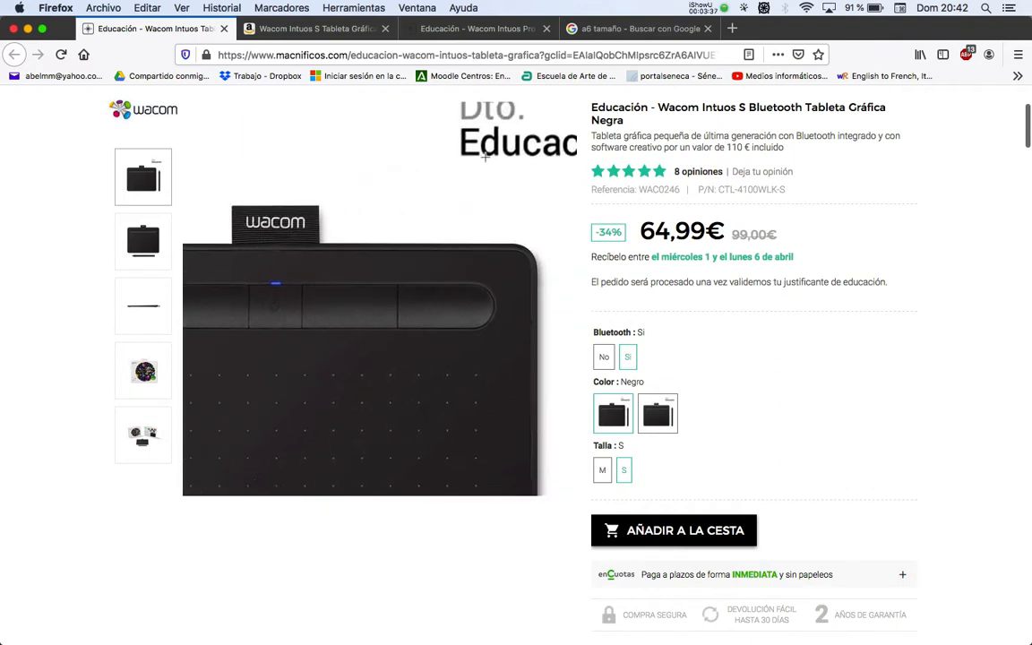
mouse_move(658, 172)
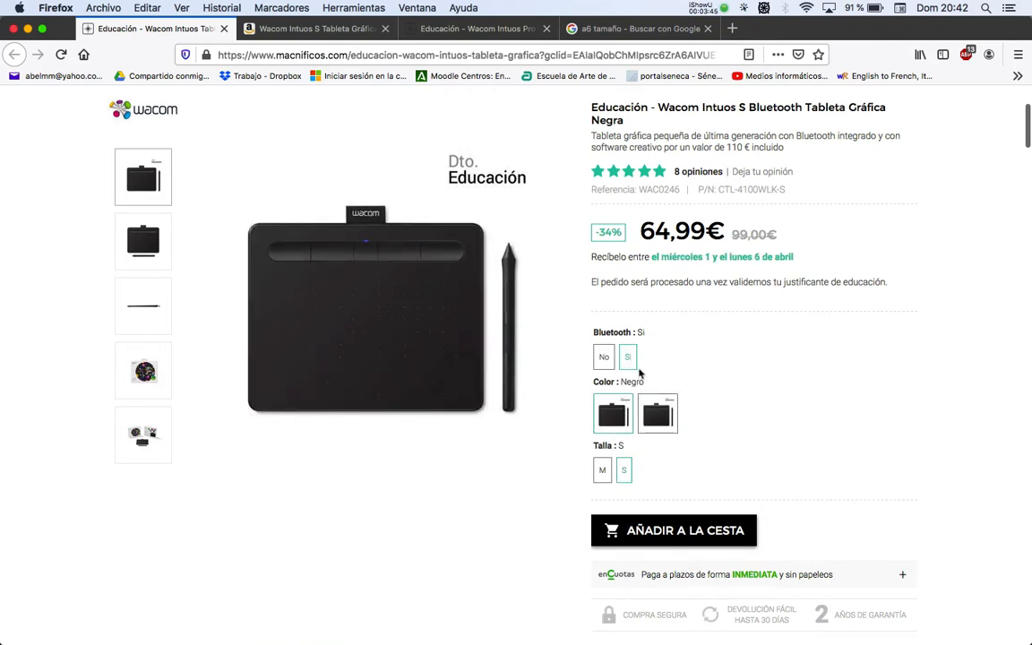
left_click(654, 426)
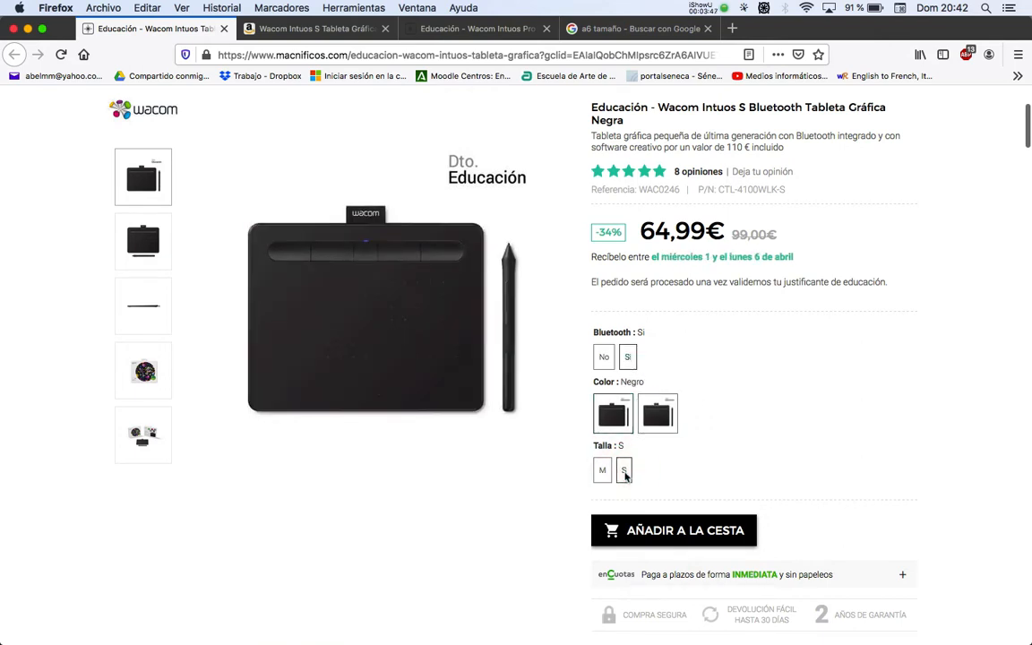
left_click(627, 471)
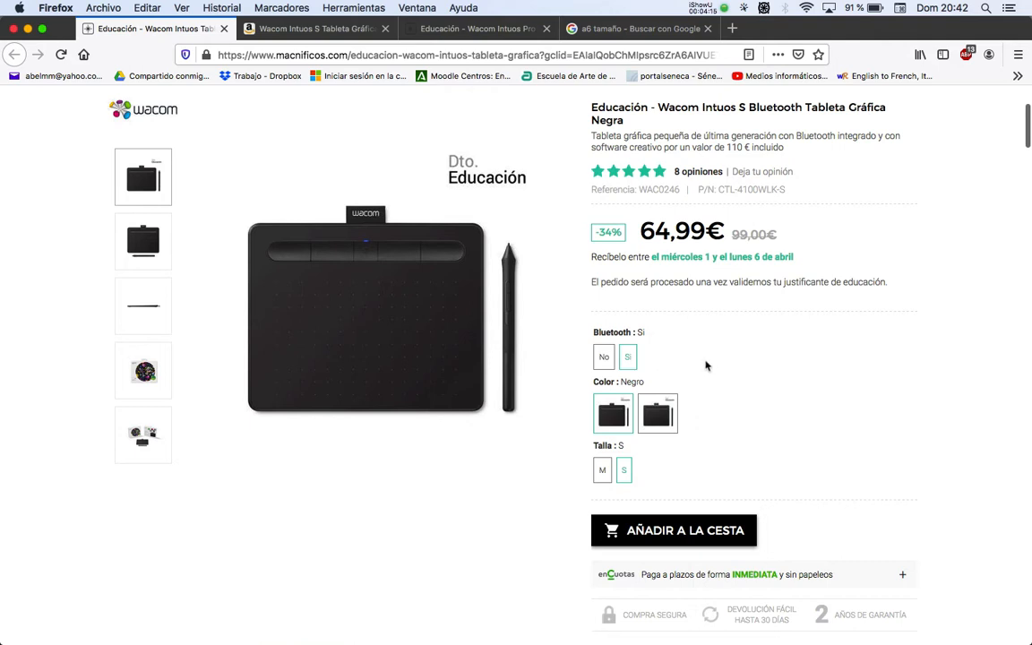
left_click(657, 413)
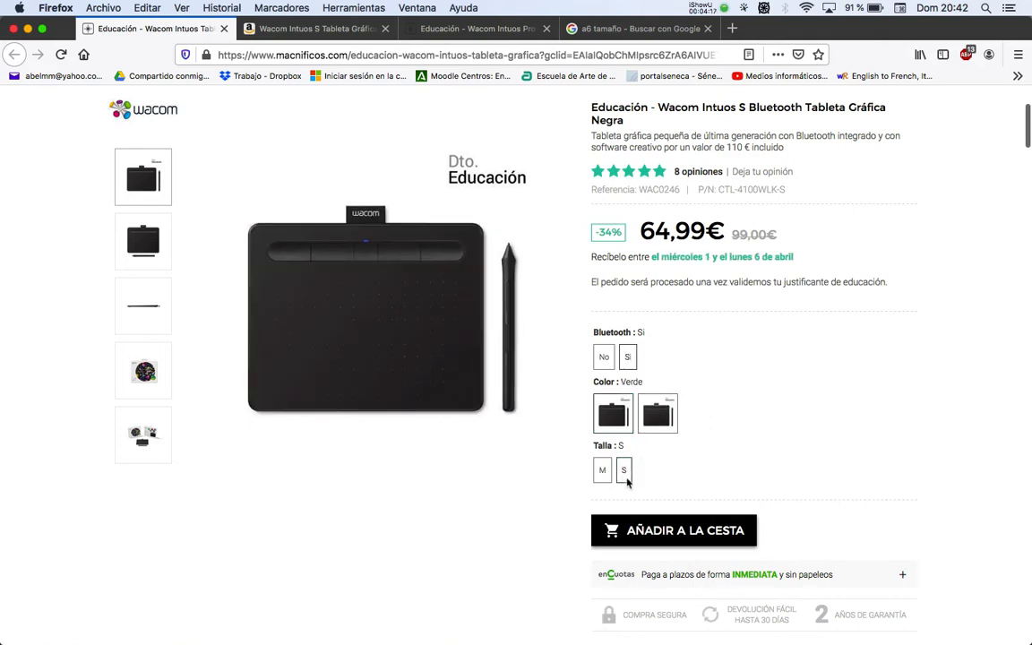
left_click(625, 473)
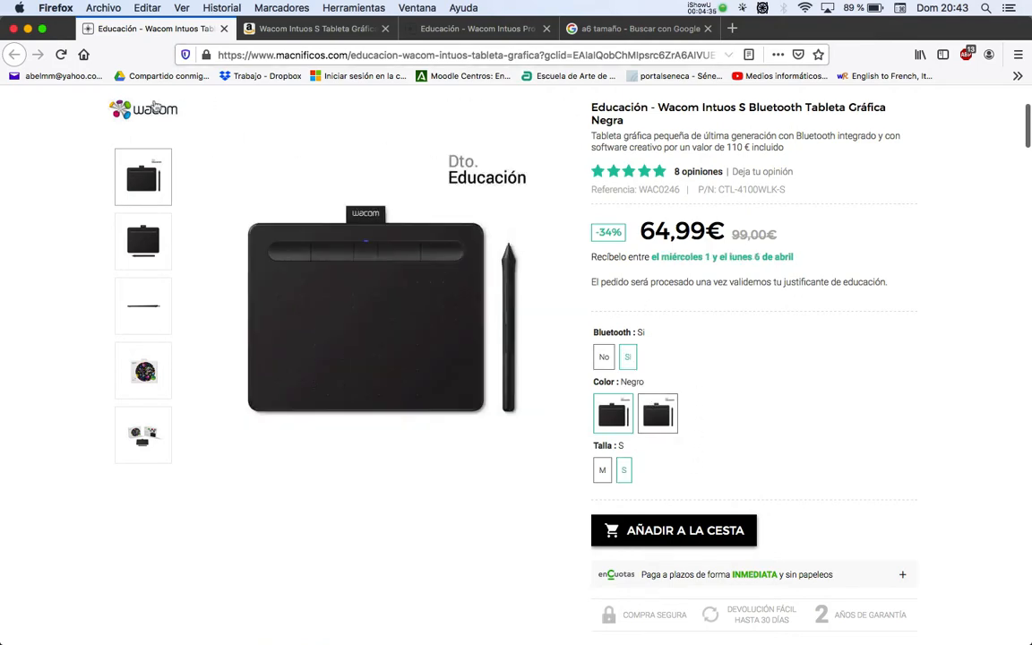
Step: Reveal the desktop and open Chica.jpg in Photoshop
key("F11")
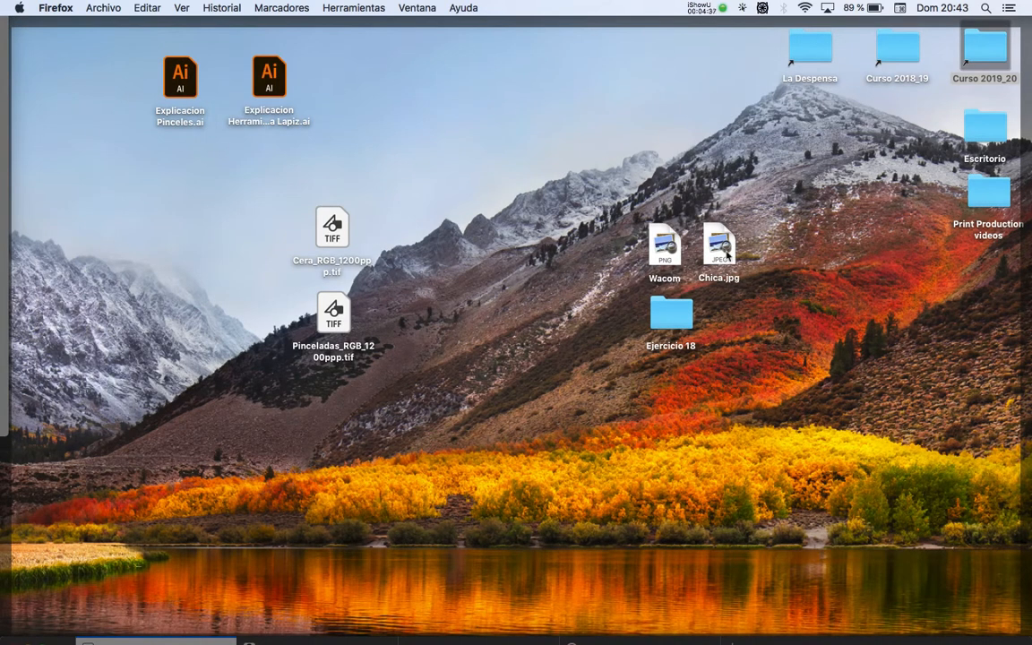
left_click_drag(719, 244, 537, 632)
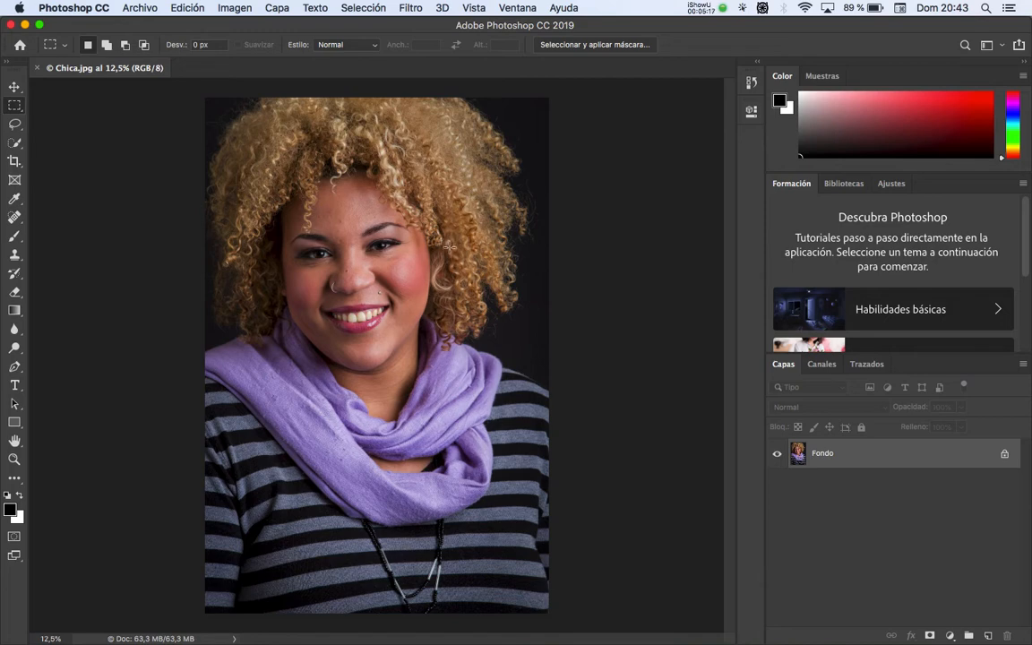
Step: Switch to TextEdit, create a new document and enlarge its text size to 35
mouse_move(574, 627)
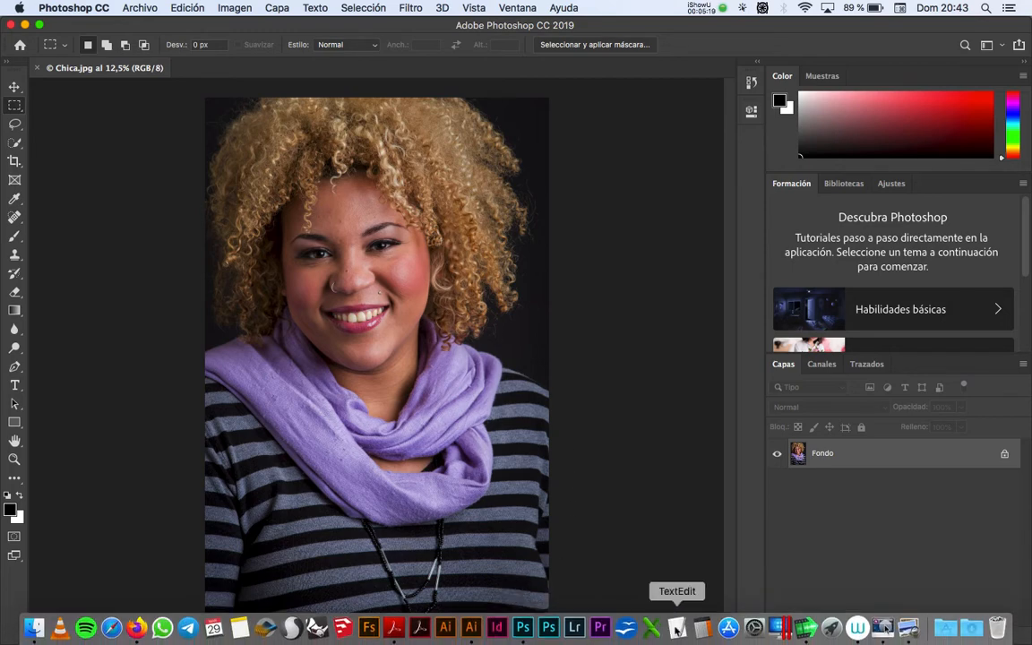
left_click(676, 630)
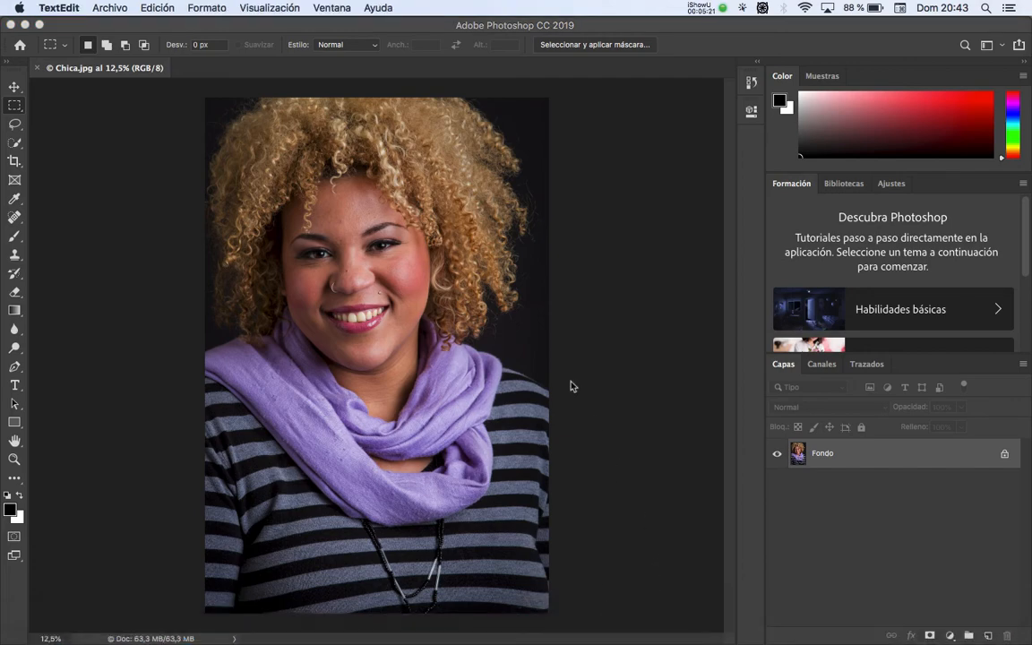
key("super+n")
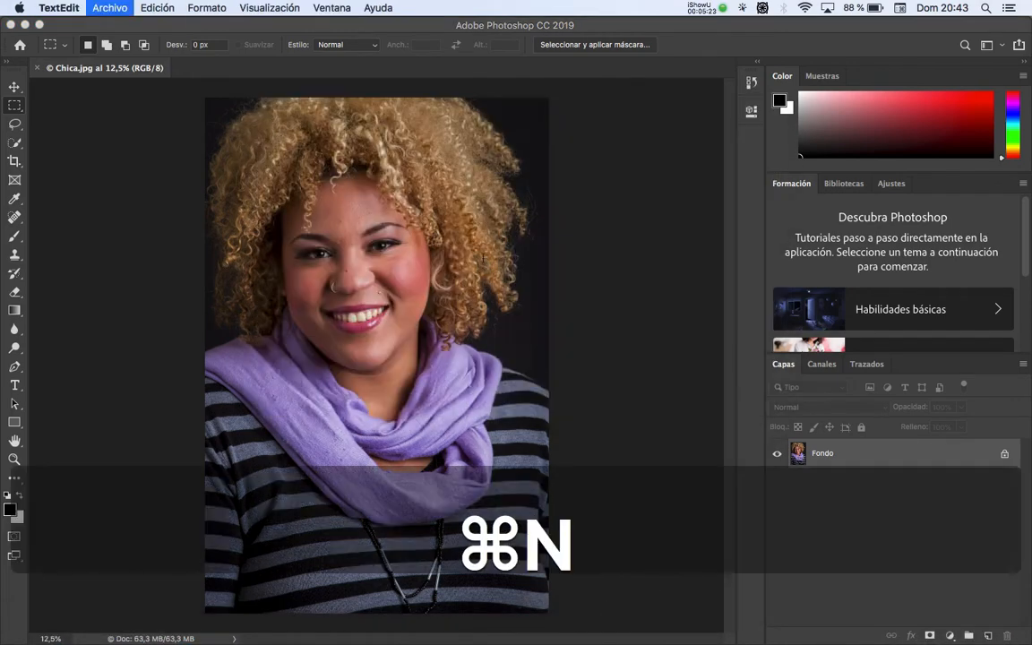
key("super+plus")
key("super+plus")
key("super+plus")
key("super+plus")
key("super+plus")
key("super+plus")
key("super+plus")
key("super+plus")
key("super+plus")
key("super+plus")
key("super+plus")
key("super+plus")
key("super+plus")
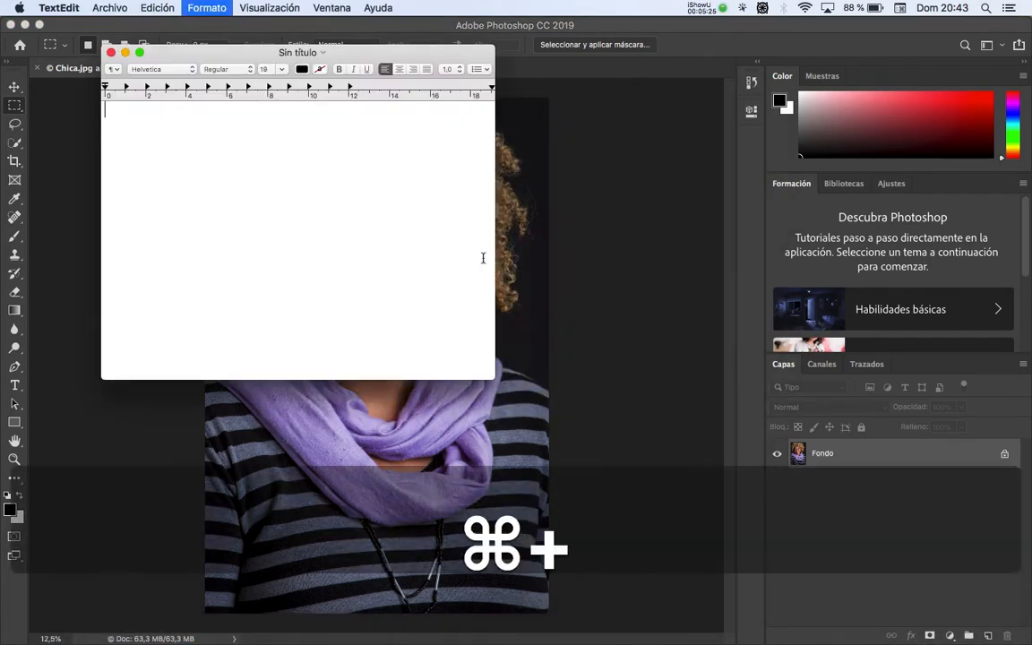
key("super+plus")
key("super+plus")
key("super+plus")
key("super+plus")
key("super+plus")
key("super+plus")
key("super+plus")
key("super+plus")
key("super+plus")
key("super+plus")
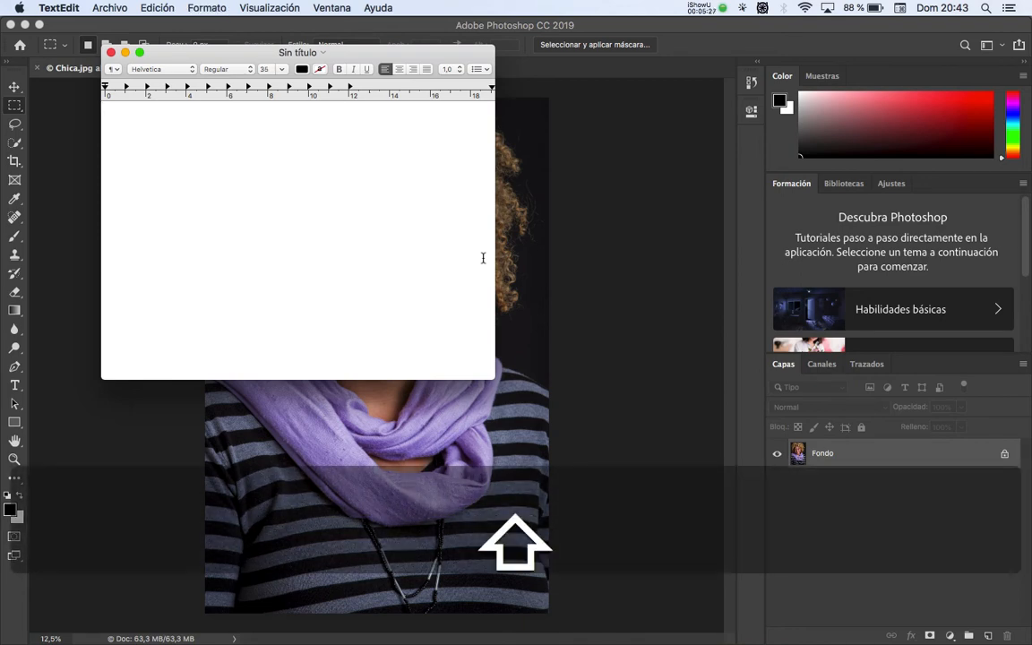
Step: Write the heading "Usos de una Wacom" and leave a blank line beneath it
type("Usos de")
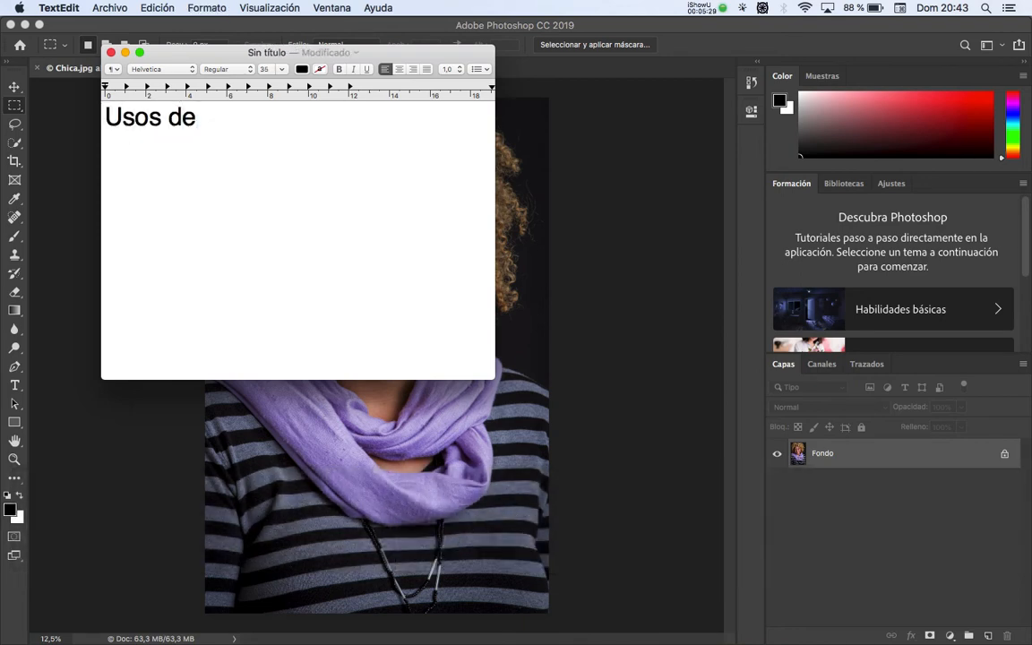
type(" una Wacom")
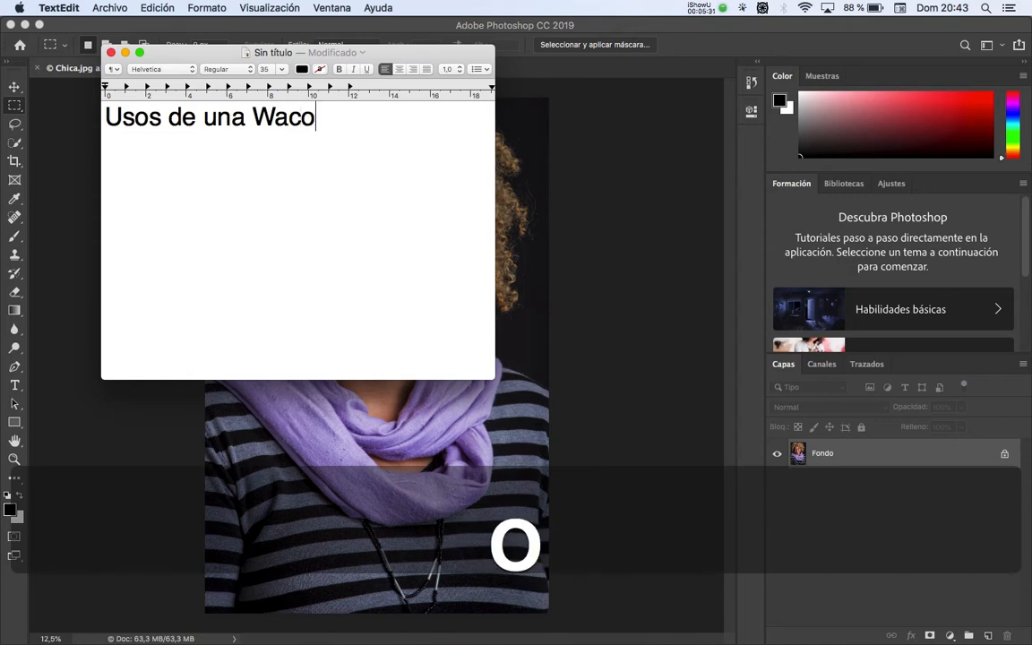
key("Return")
key("Return")
Step: Add the numbered lines "1. Para dibujar" and "2. Para todo lo demás" under the heading, and highlight each one in turn
type("1. ")
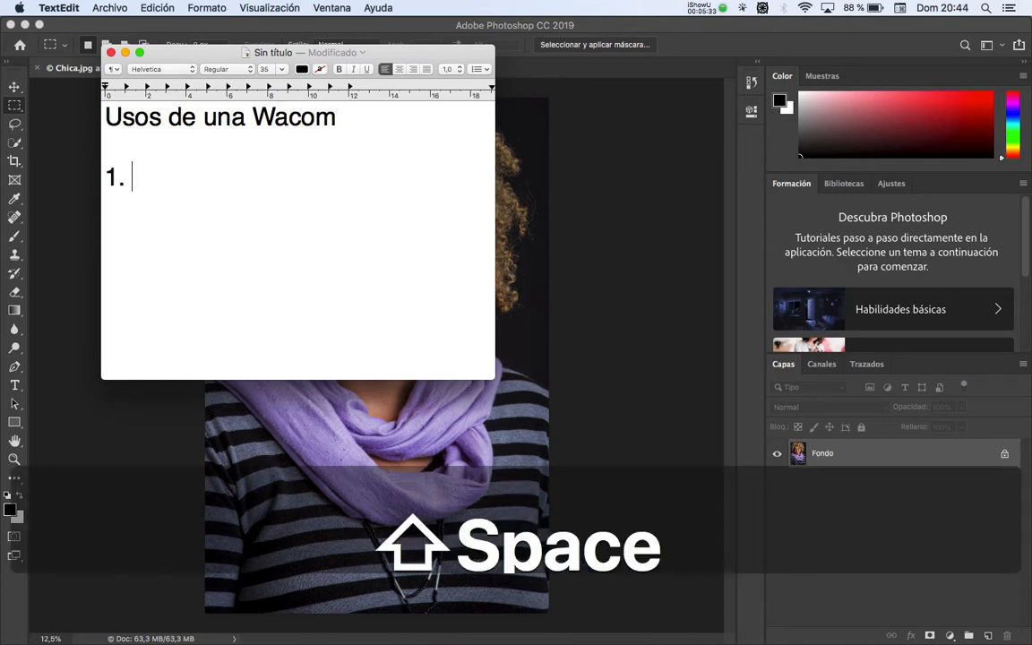
type("Para din")
key("BackSpace")
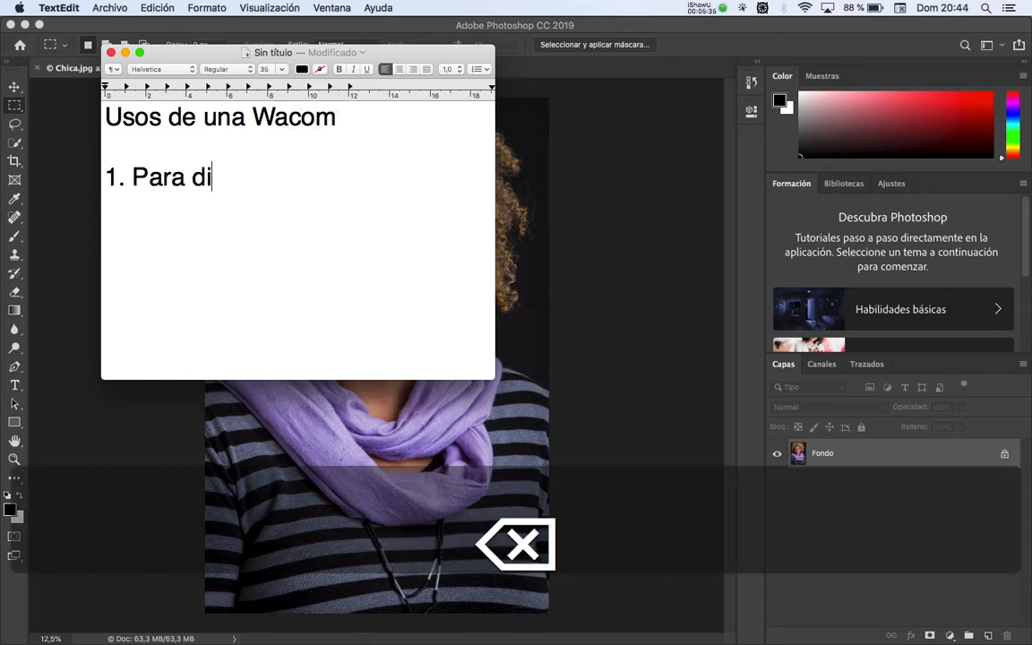
type("bujar")
key("Return")
type("2")
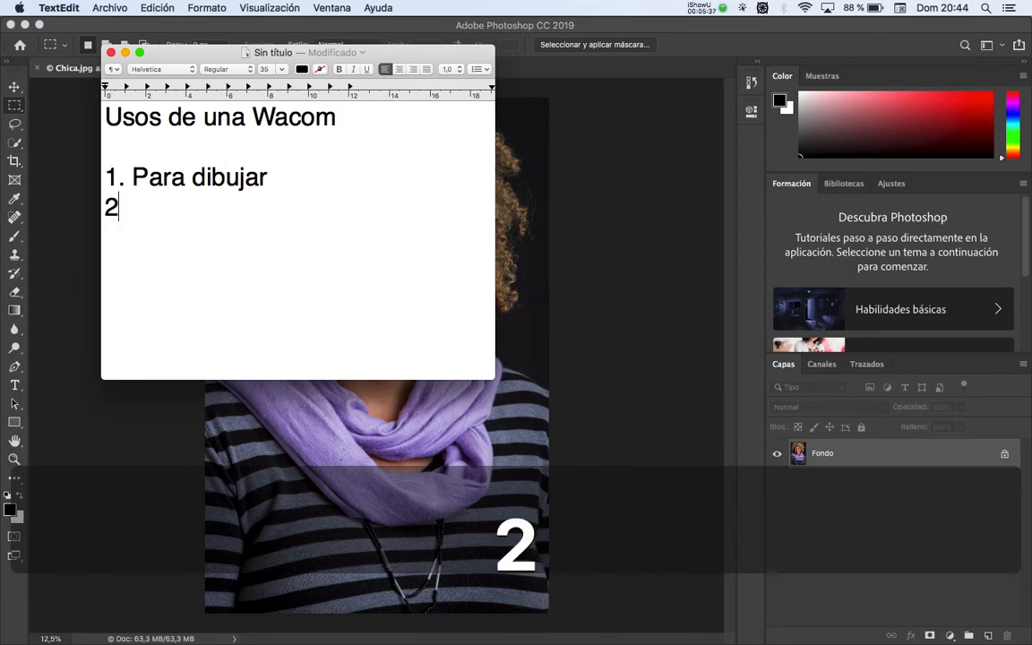
type(". Para ")
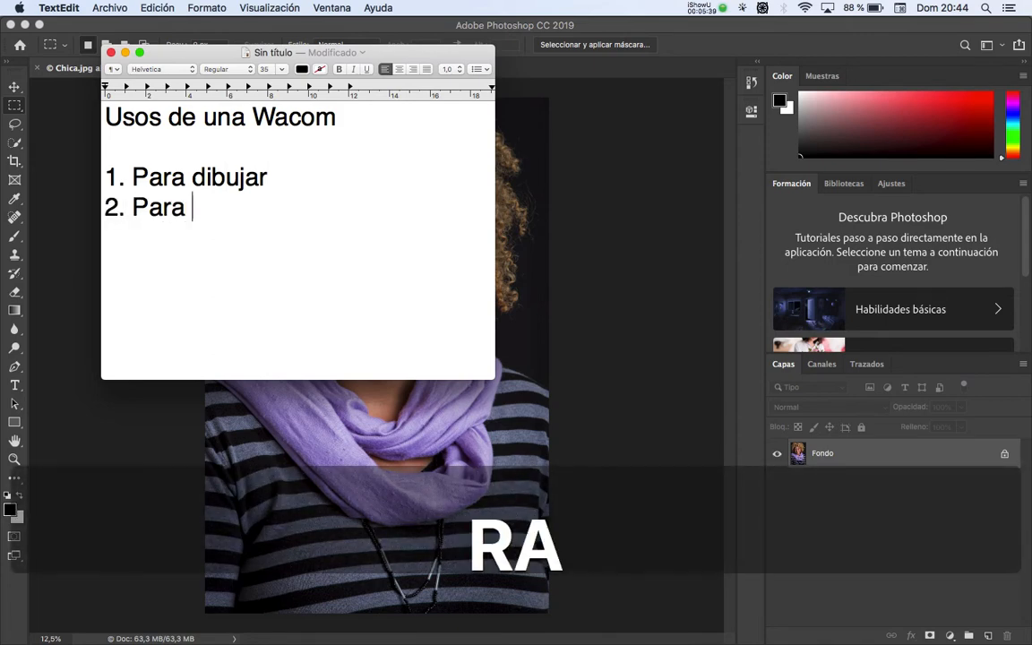
type("todo lo demás")
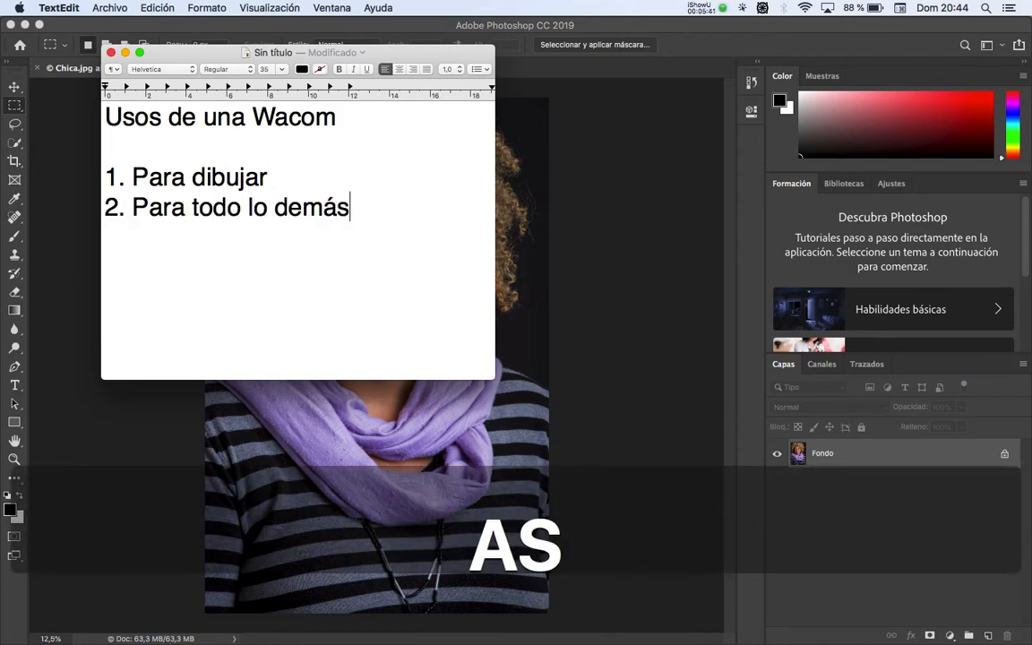
left_click_drag(274, 175, 96, 180)
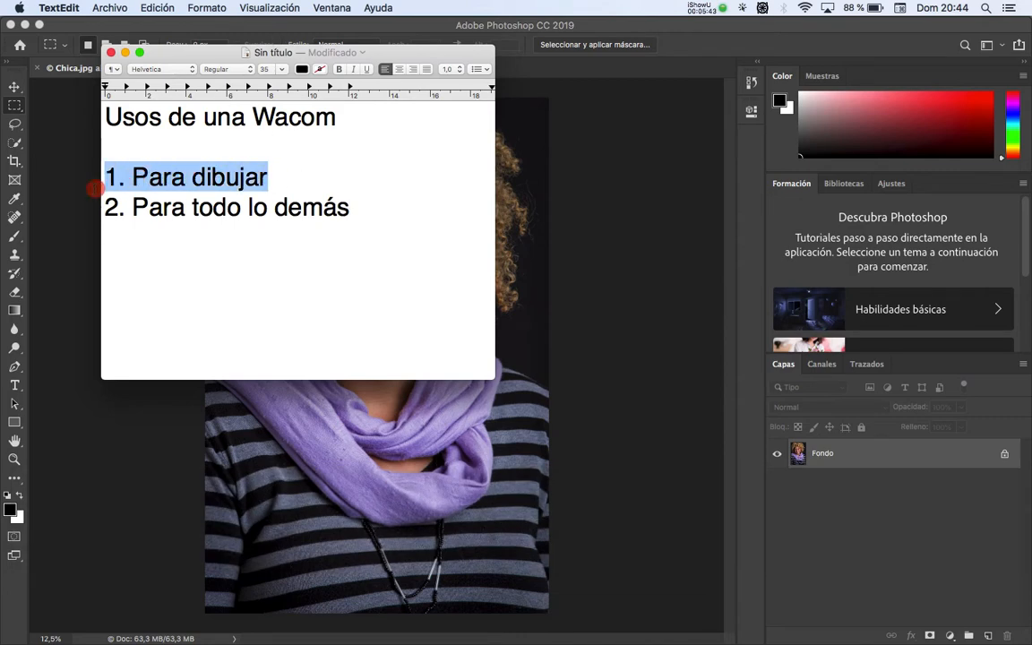
left_click_drag(357, 207, 103, 211)
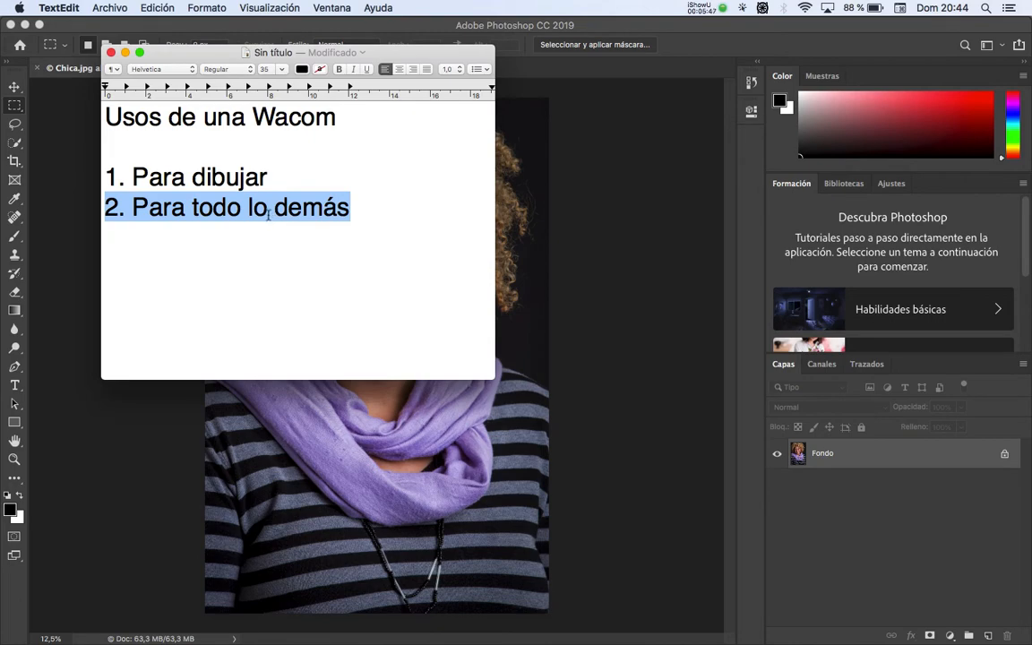
Step: Switch back to Photoshop and reveal the desktop files
left_click(176, 32)
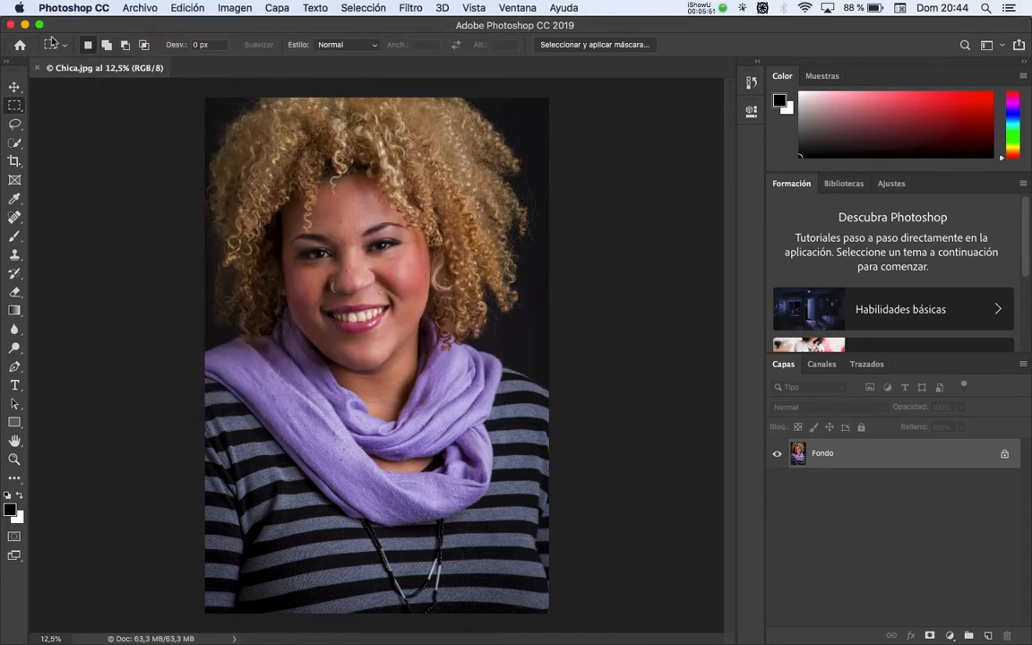
mouse_move(4, 7)
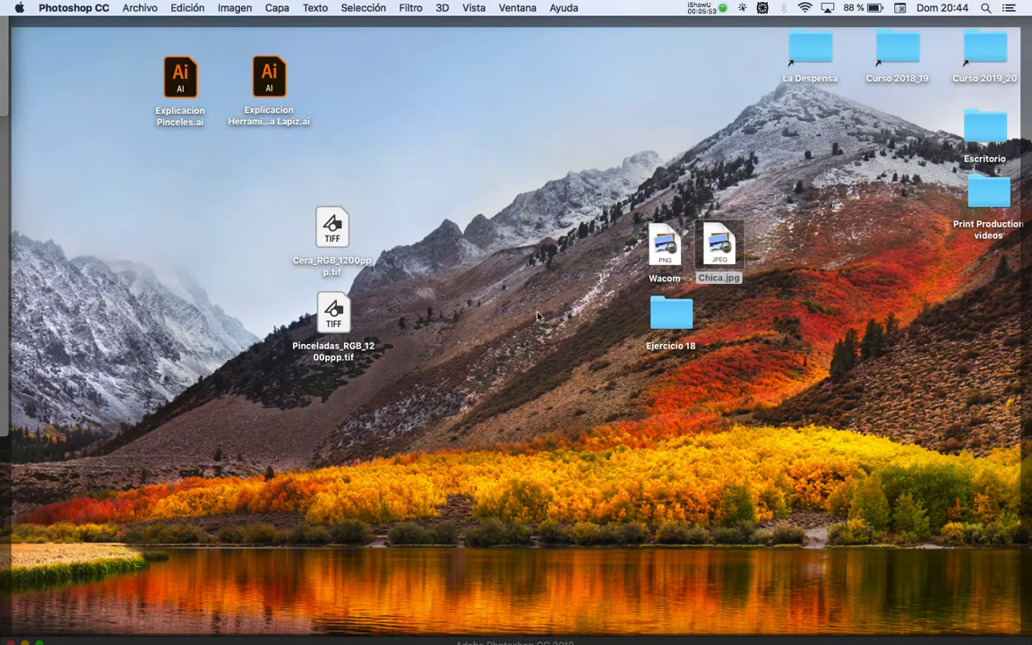
Step: Open the Wacom image from the desktop to examine how the tablet's active area corresponds to the monitor
double_click(663, 251)
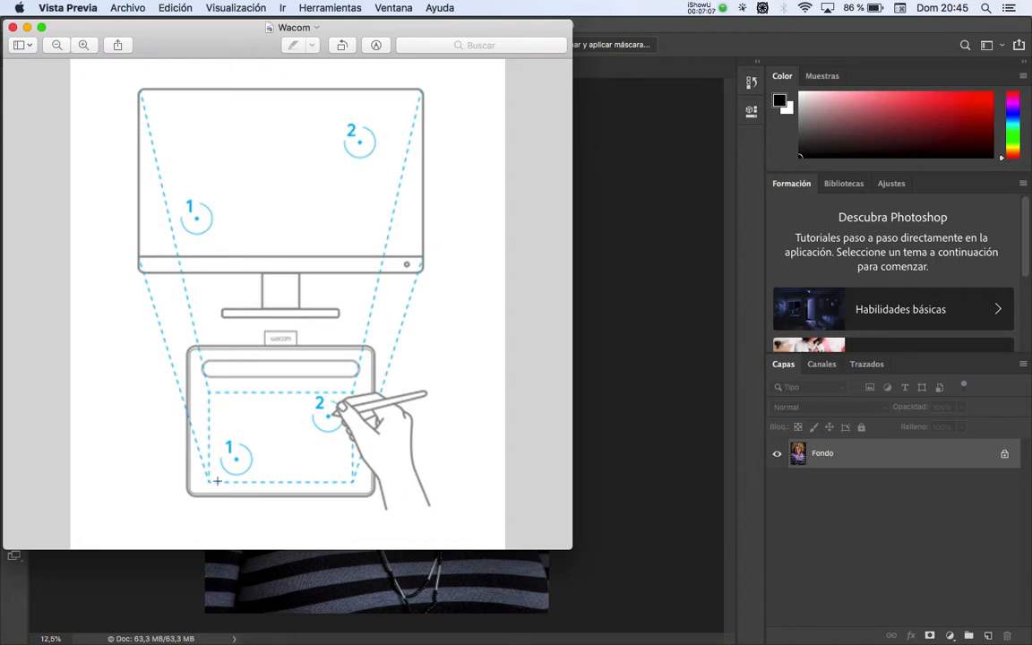
Step: Switch to TextEdit, widen the note window and append "= Área activa A6" to the line "2. Para todo lo demás"
key("super+Tab")
key("Left")
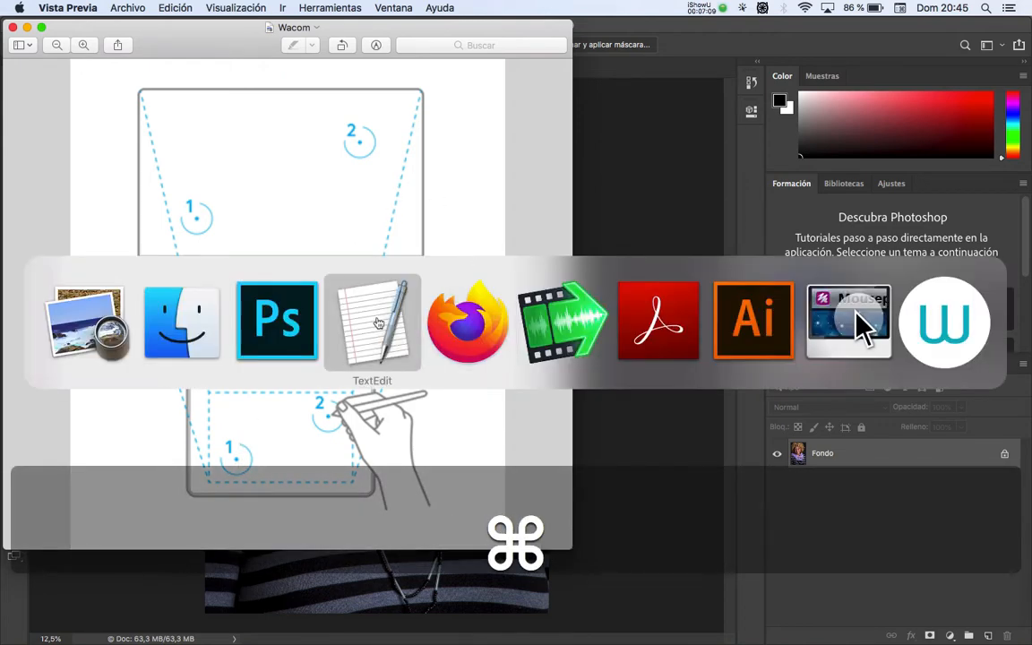
left_click(384, 221)
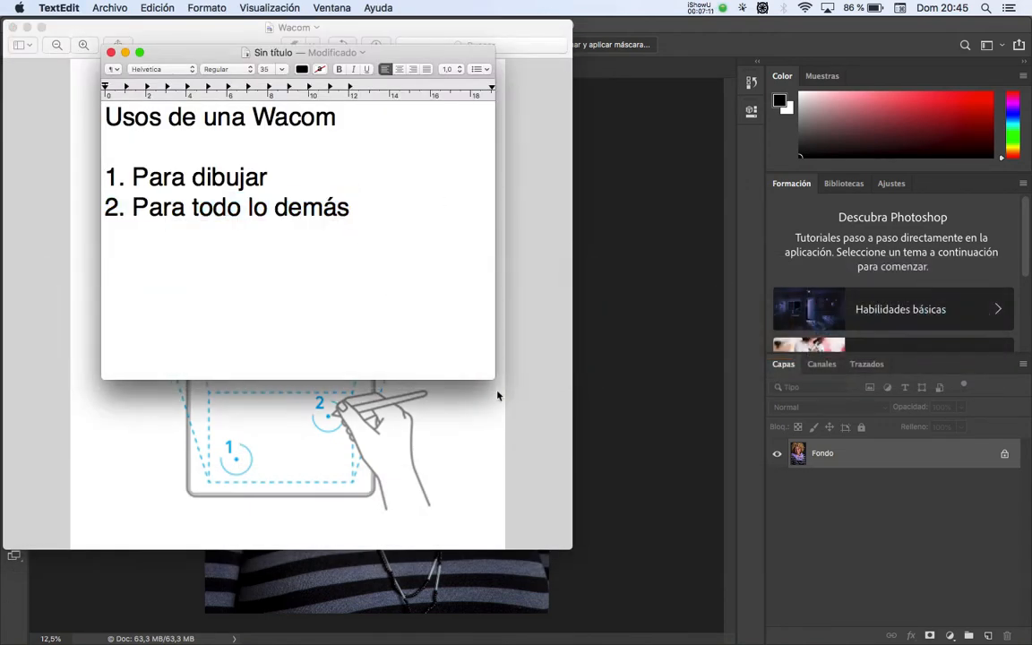
left_click_drag(491, 377, 644, 400)
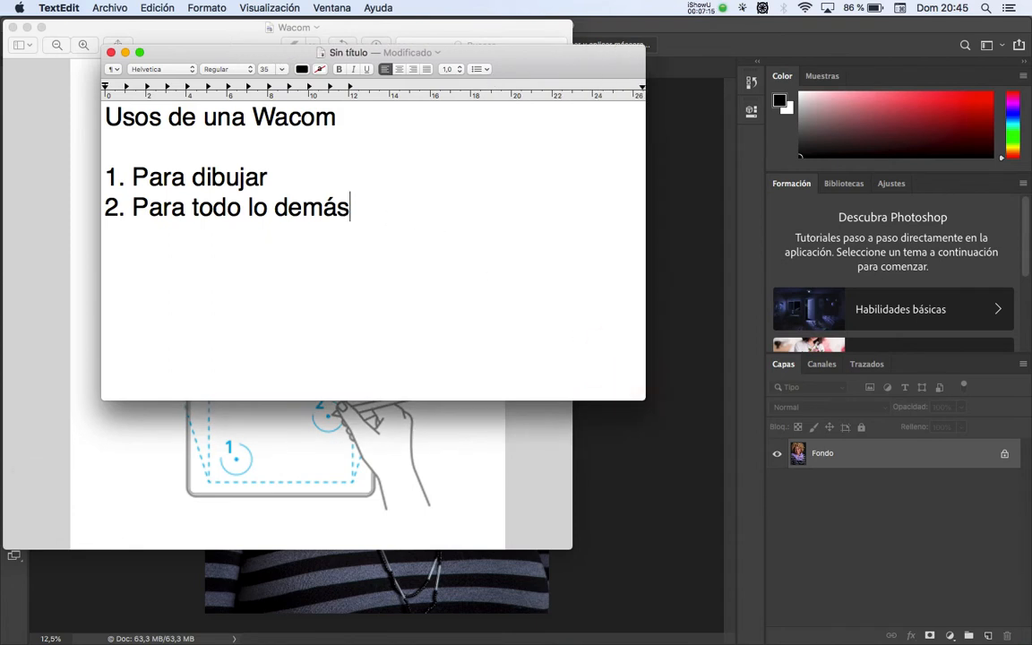
type("= ")
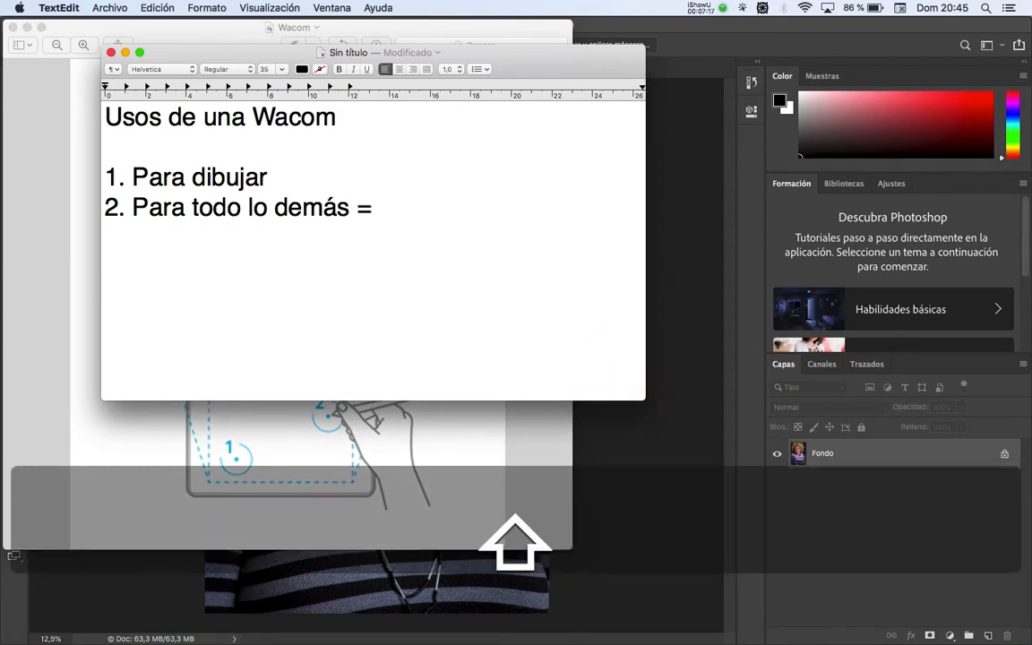
type("A6")
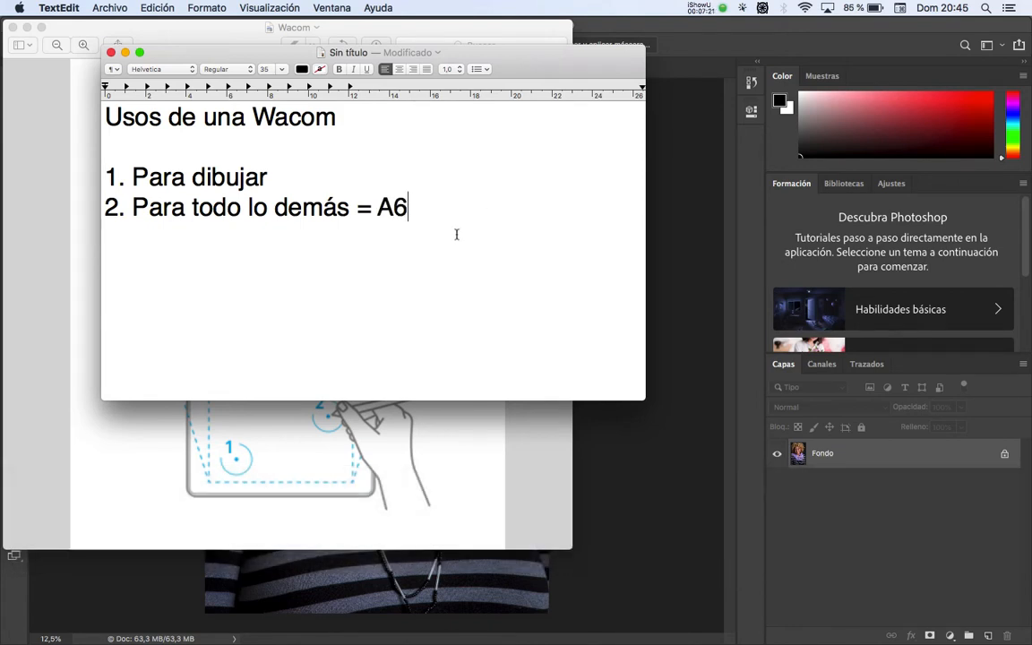
left_click(377, 207)
type("A")
key("BackSpace")
type("Área activ")
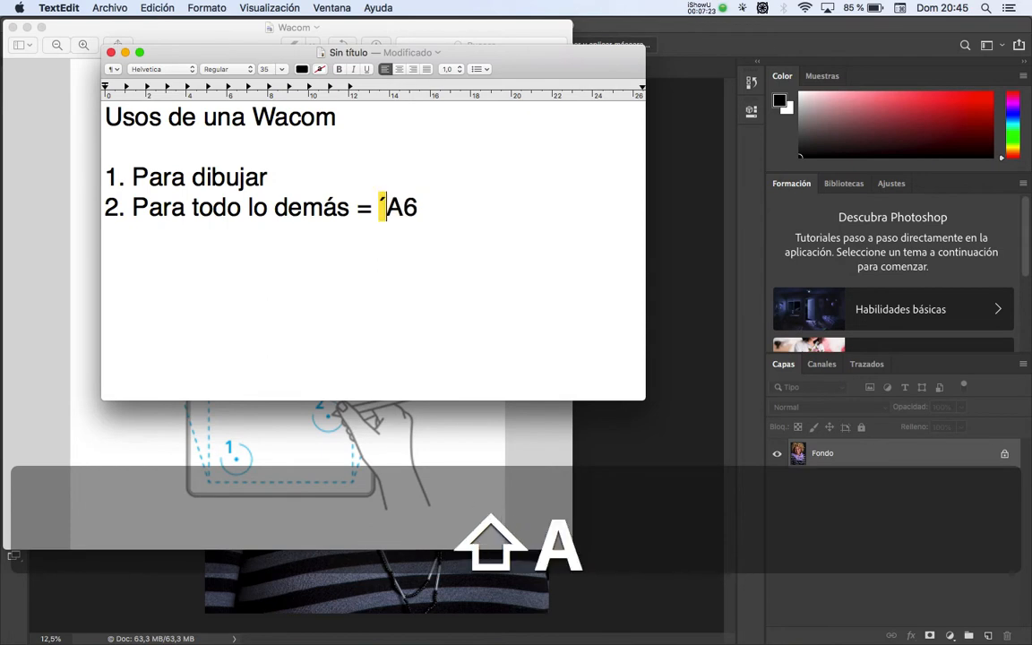
type("a")
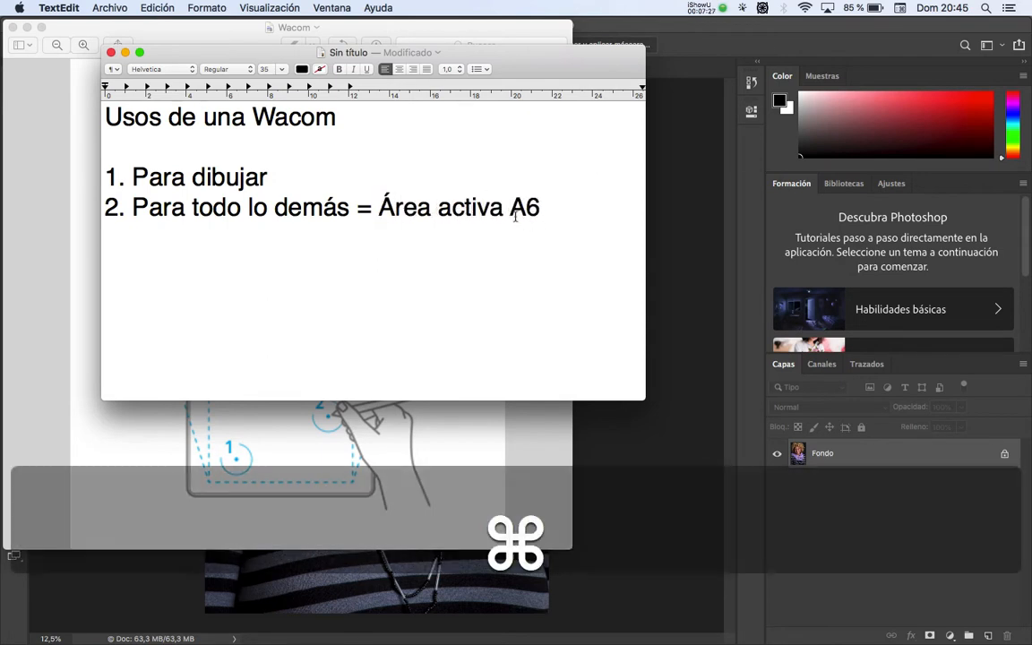
Step: Switch to Firefox and view the macnificos Wacom Intuos in size S, first in green and then without Bluetooth
key("super+Tab")
key("super+Tab")
key("super+Tab")
key("super+Tab")
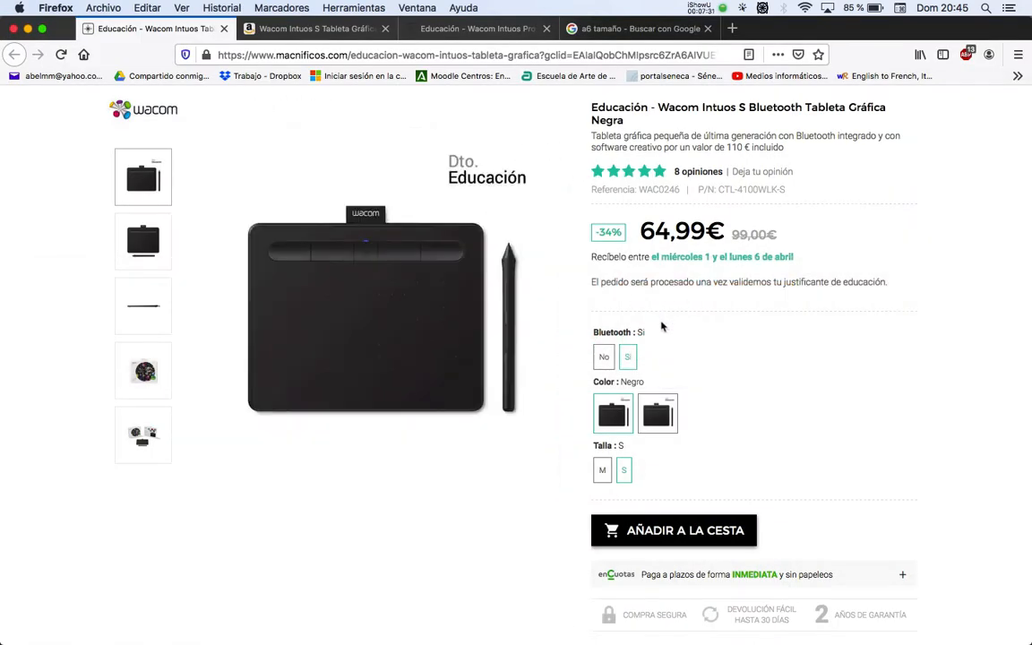
left_click(623, 470)
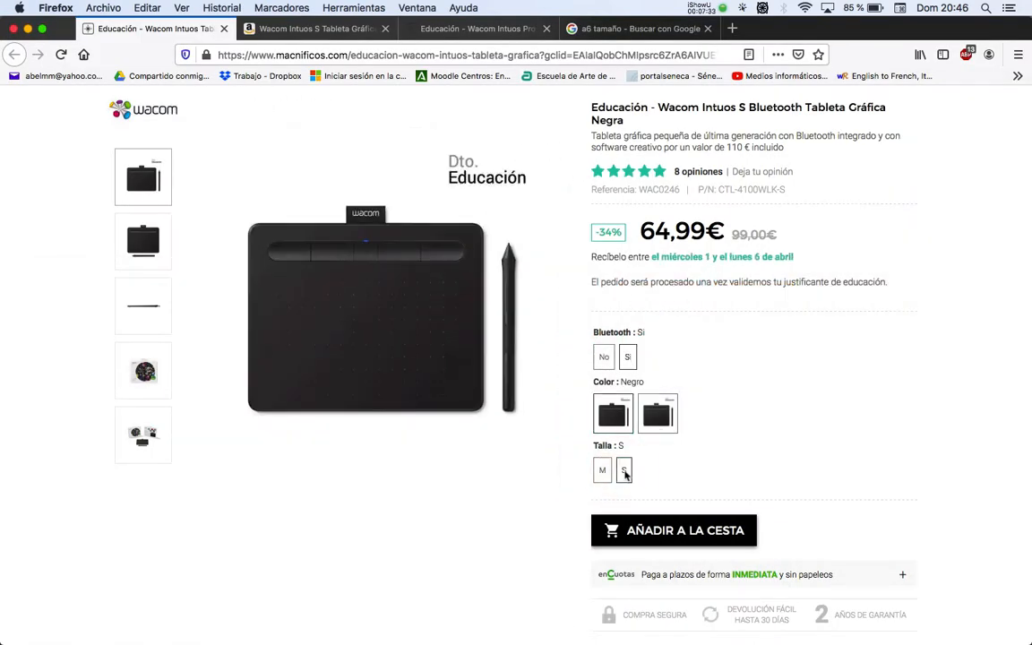
left_click(658, 414)
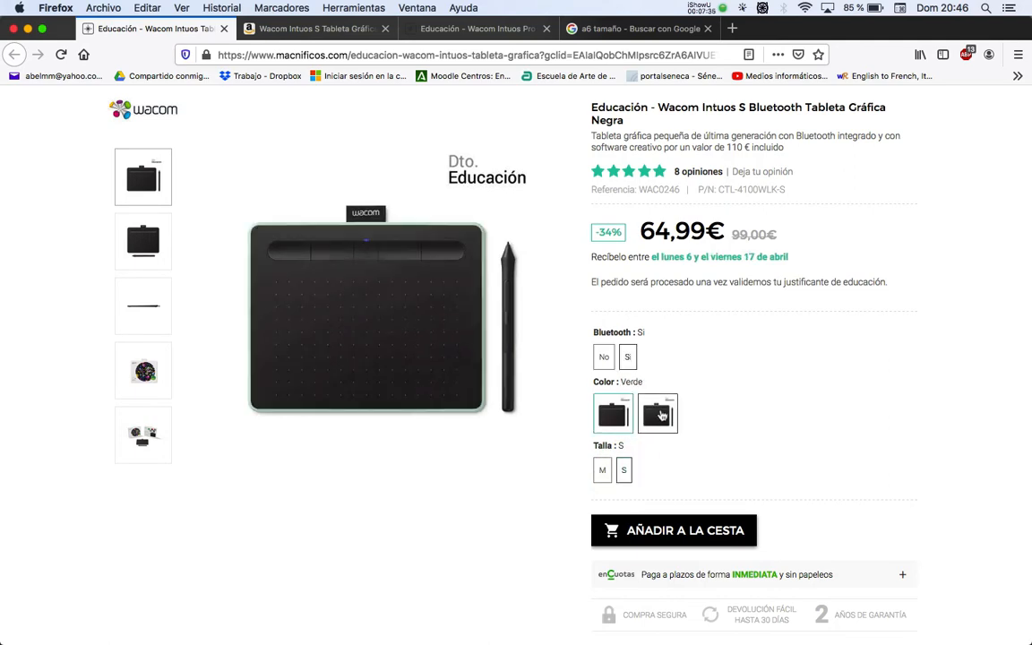
left_click(605, 361)
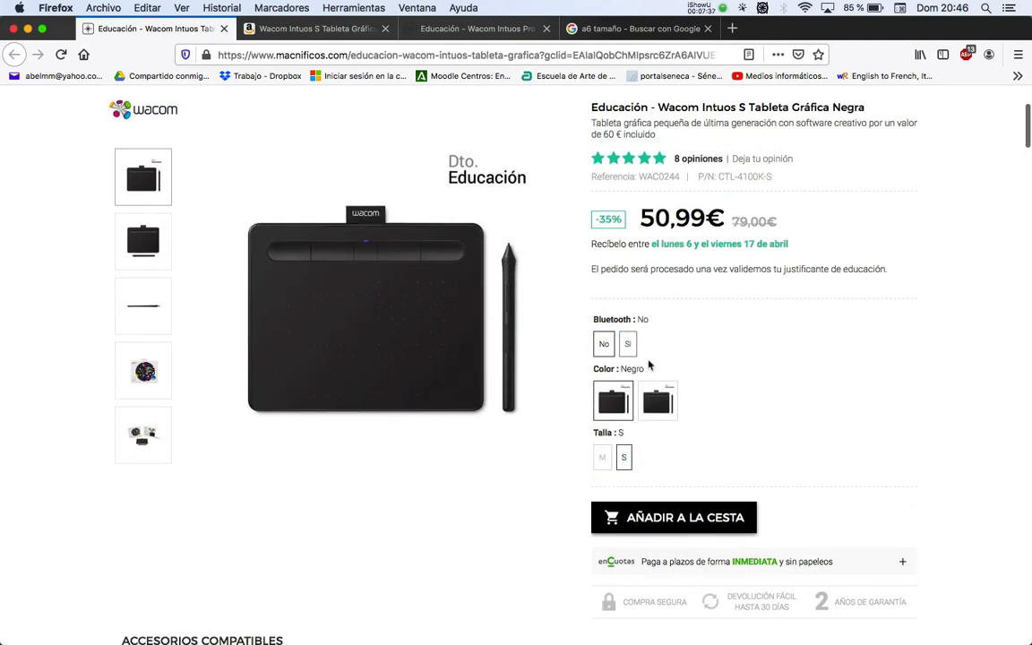
scroll(739, 354, "down", 6)
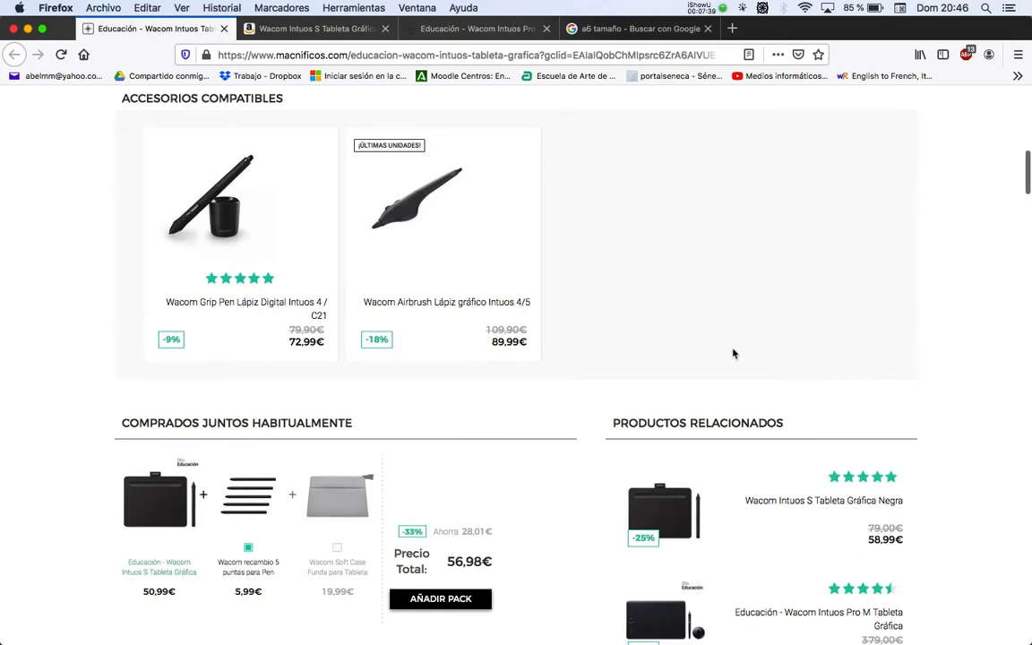
scroll(735, 352, "up", 8)
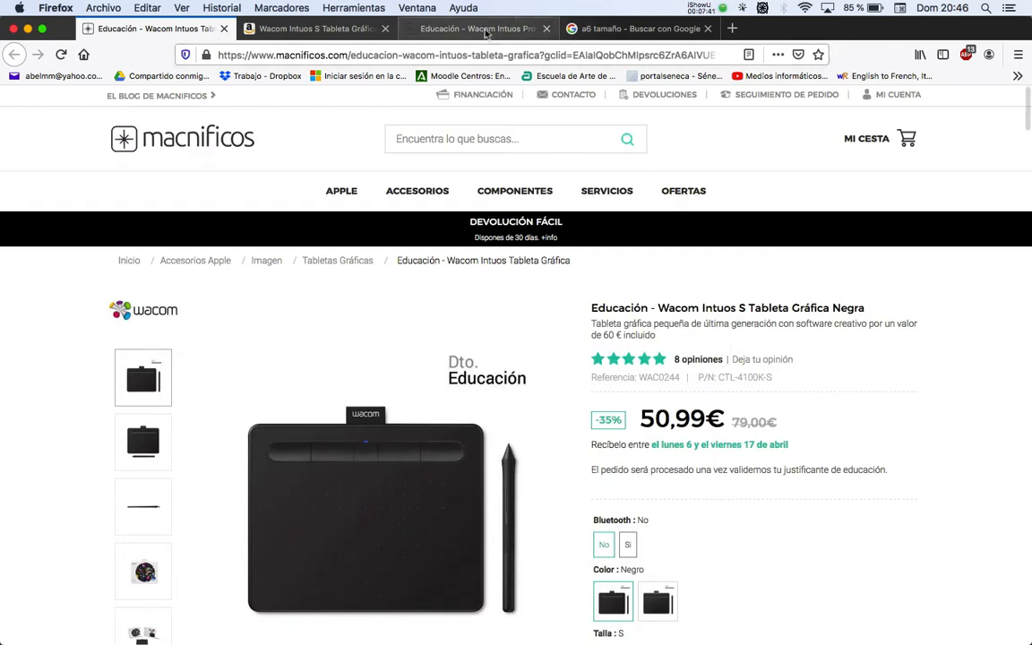
Step: View the Amazon page for the Wacom Intuos and choose the Pequeño size and the Sin bluetooth version
left_click(315, 28)
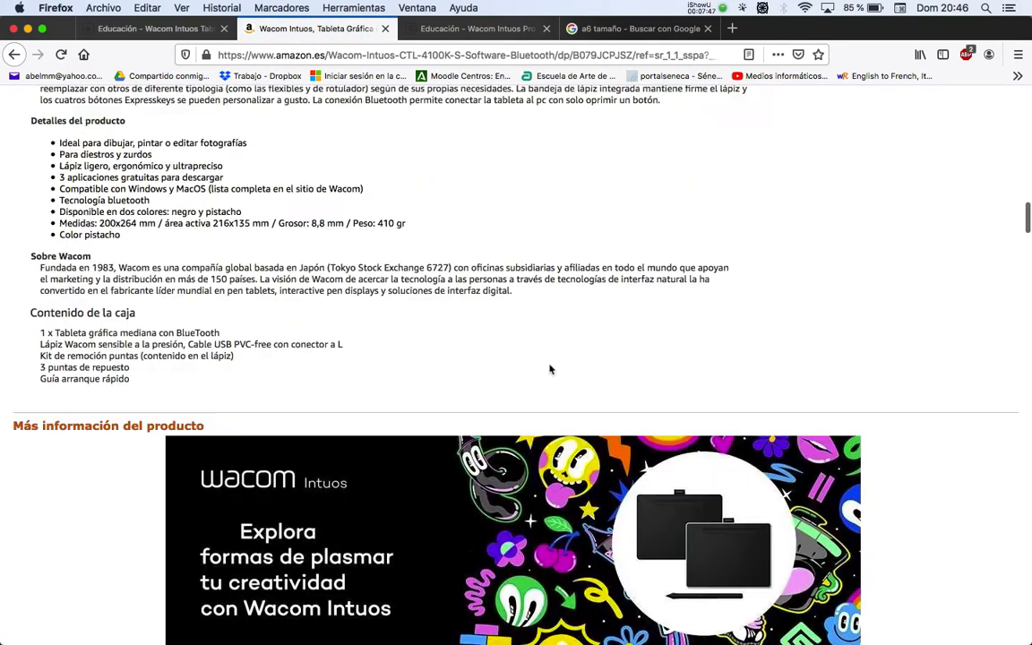
scroll(642, 311, "down", 5)
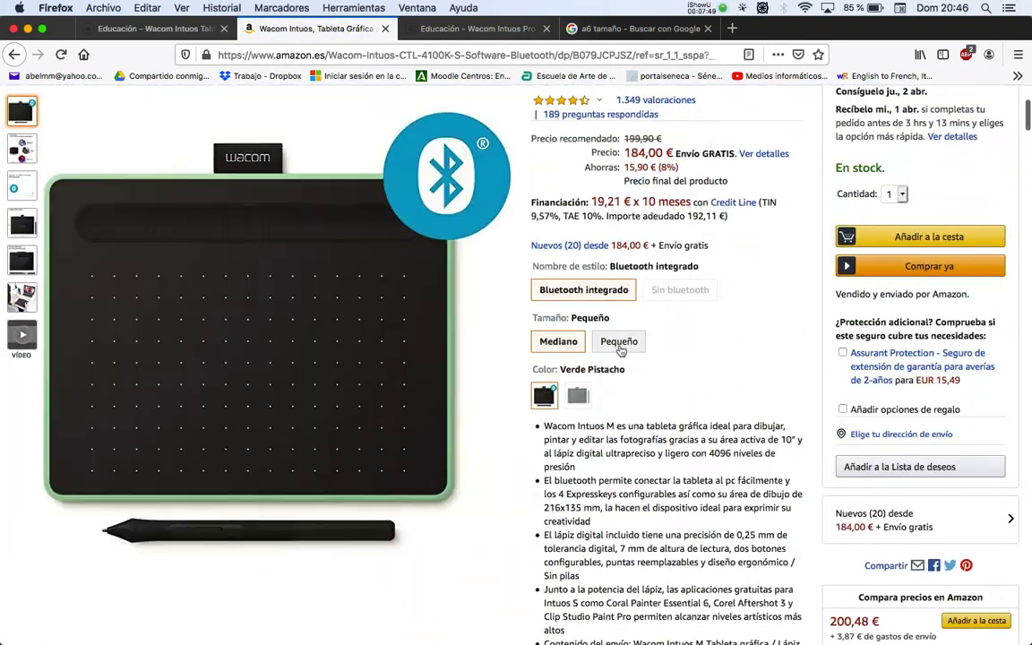
left_click(619, 341)
left_click(681, 269)
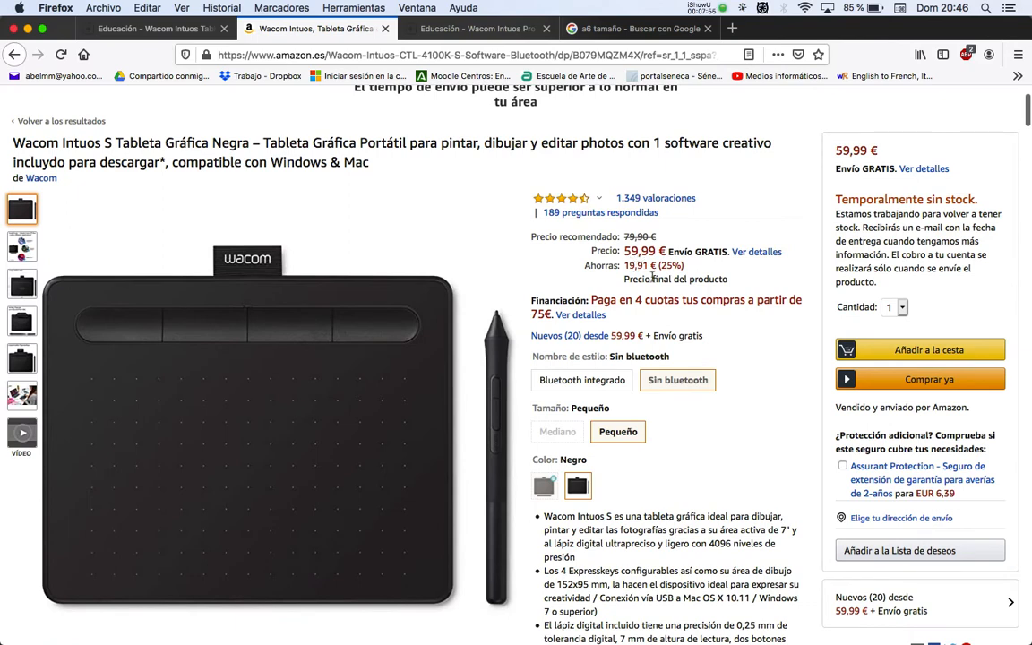
scroll(678, 273, "down", 5)
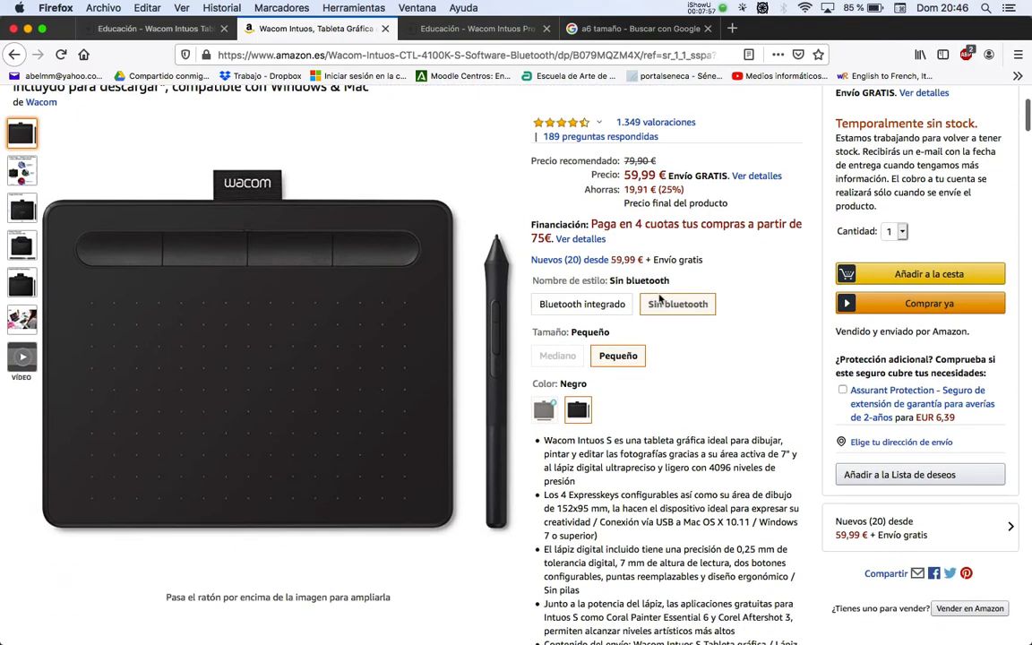
Step: Search the Amazon page for "area", go to the match in the product description and highlight the active drawing area's dimensions
key("super+f")
type("area")
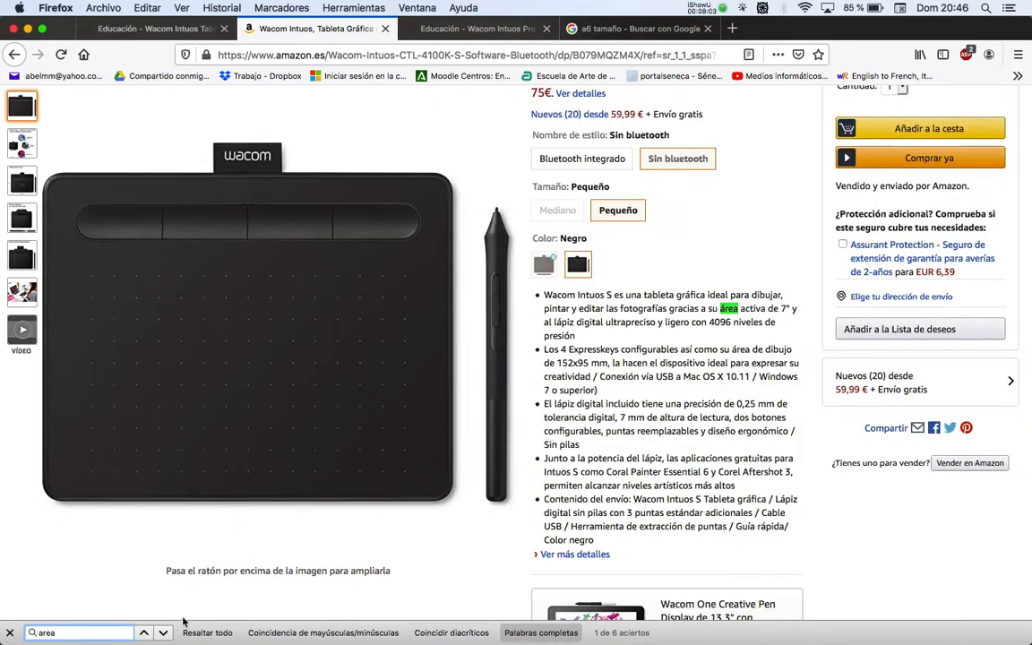
left_click(164, 633)
left_click(164, 633)
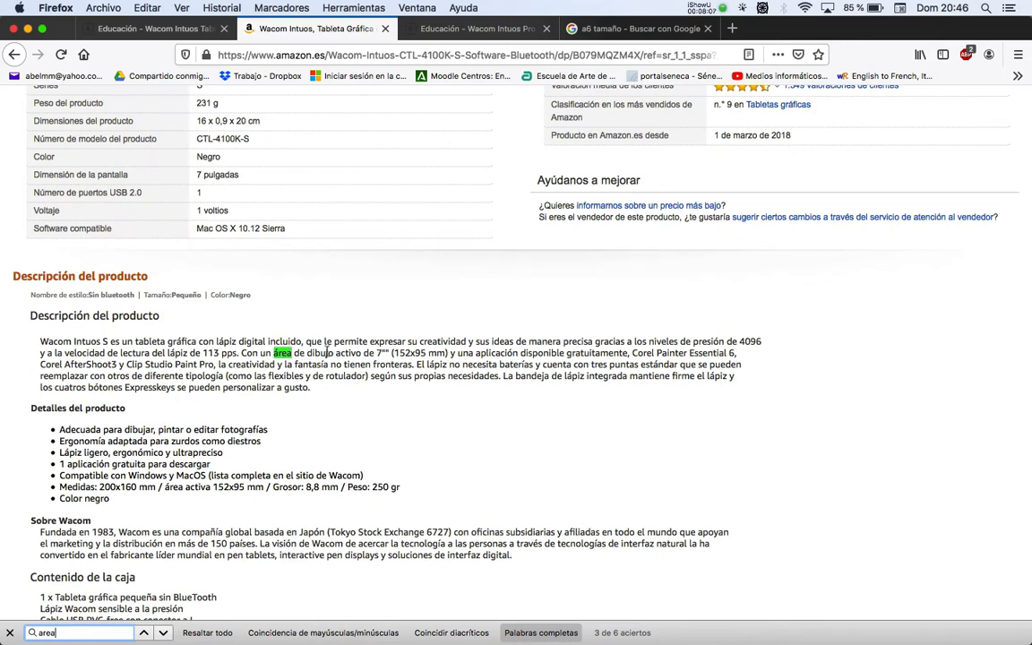
left_click_drag(391, 352, 426, 355)
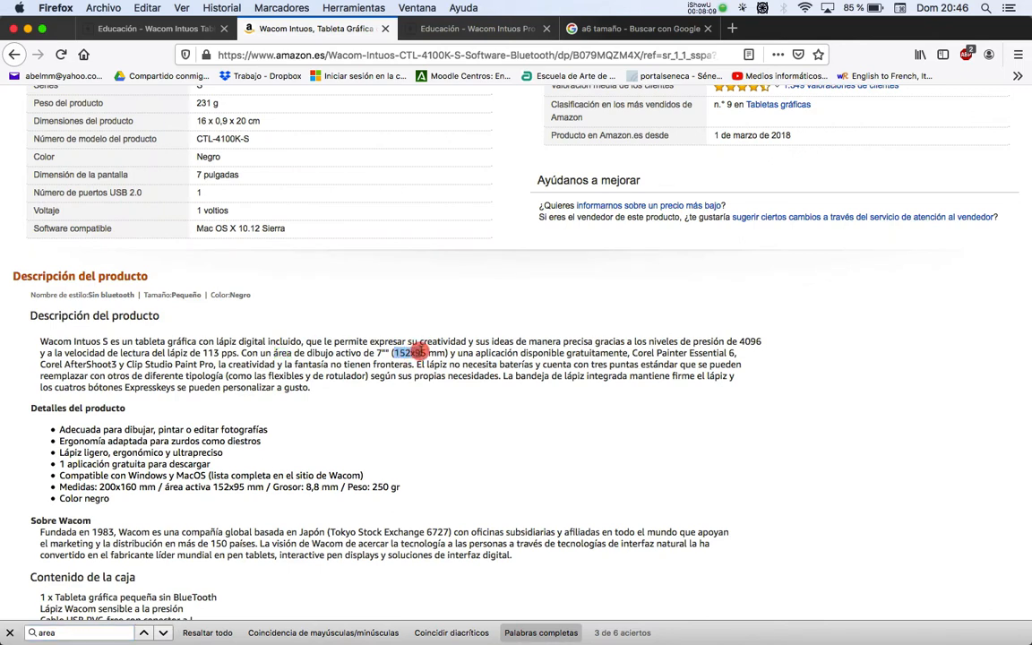
Step: Go to the "a6 tamaño" Google results and highlight the A6 dimensions in the paper size table
left_click(624, 31)
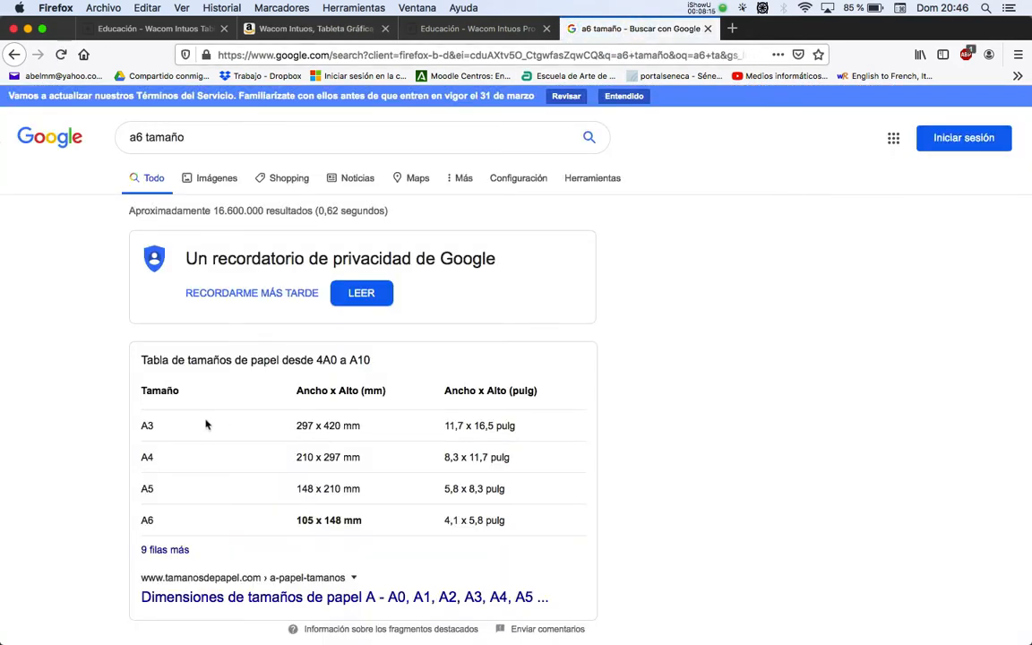
left_click_drag(297, 519, 324, 521)
left_click(338, 520)
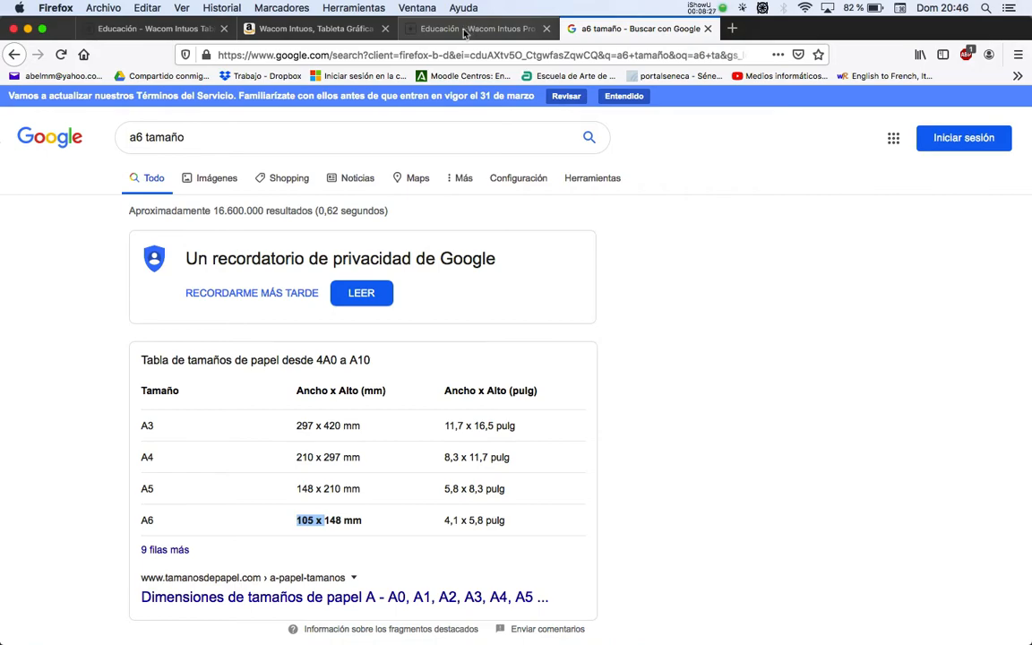
Step: Return to the Amazon product page and examine the dotted active area in the enlarged tablet photo
left_click(300, 27)
scroll(465, 285, "up", 15)
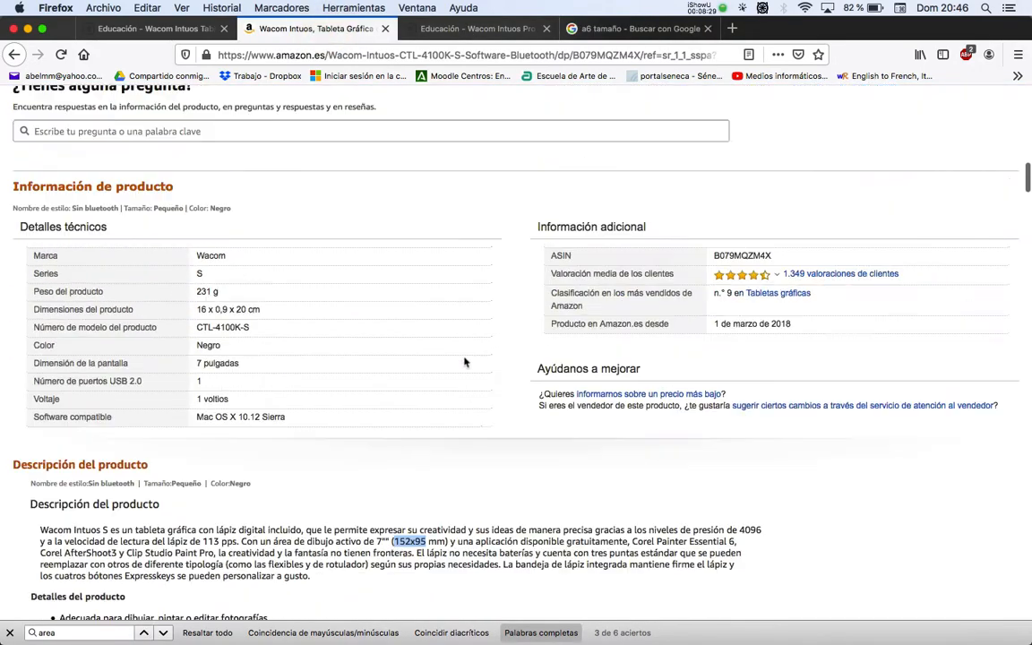
scroll(475, 345, "down", 3)
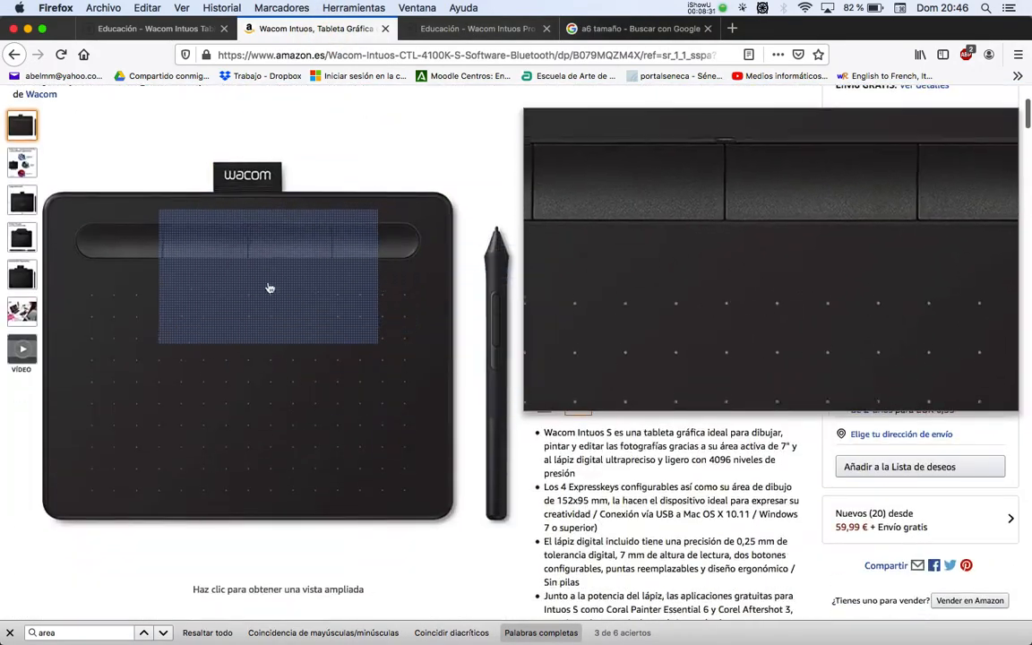
scroll(295, 278, "up", 3)
scroll(286, 314, "down", 2)
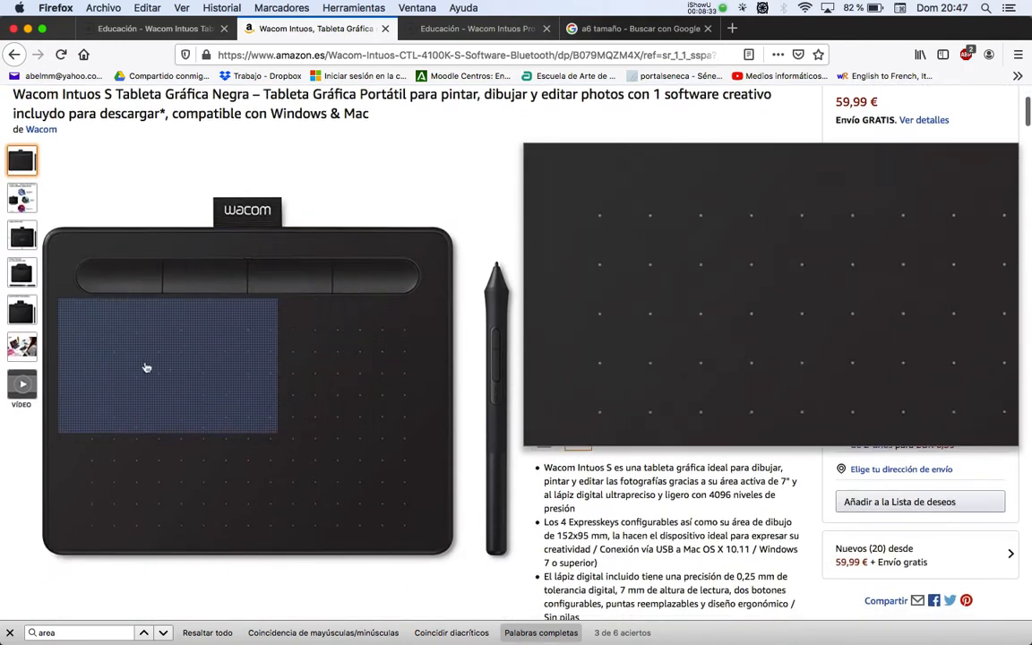
Step: Switch back to the TextEdit note and place the cursor at the end of the "Área activa A6" line
key("super+Tab")
key("Tab")
key("Tab")
key("Tab")
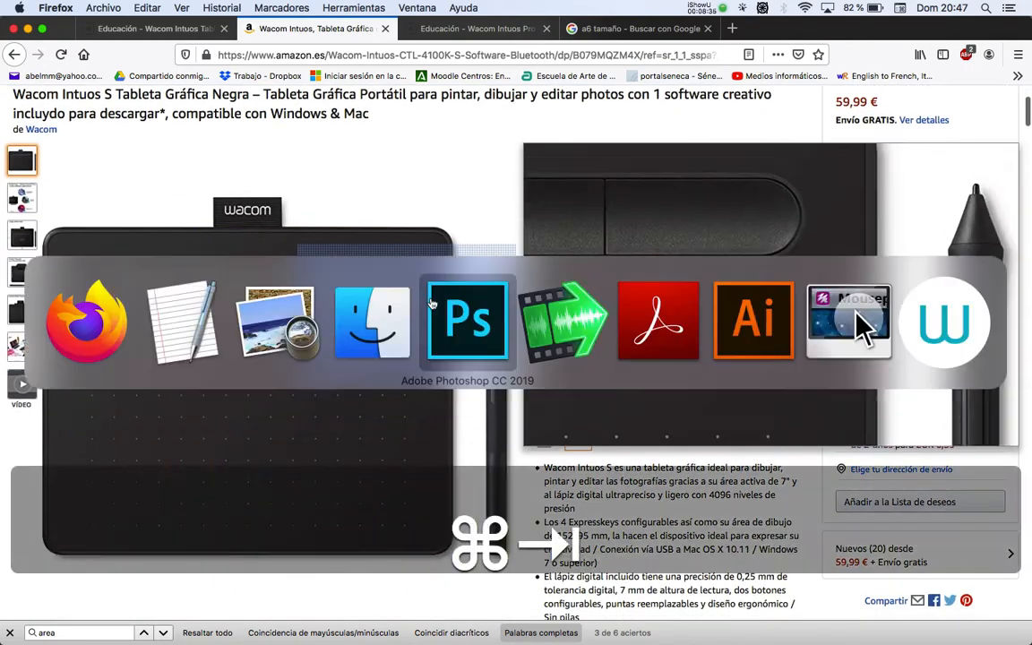
key("super+shift+Tab")
key("super+shift+Tab")
key("super+shift+Tab")
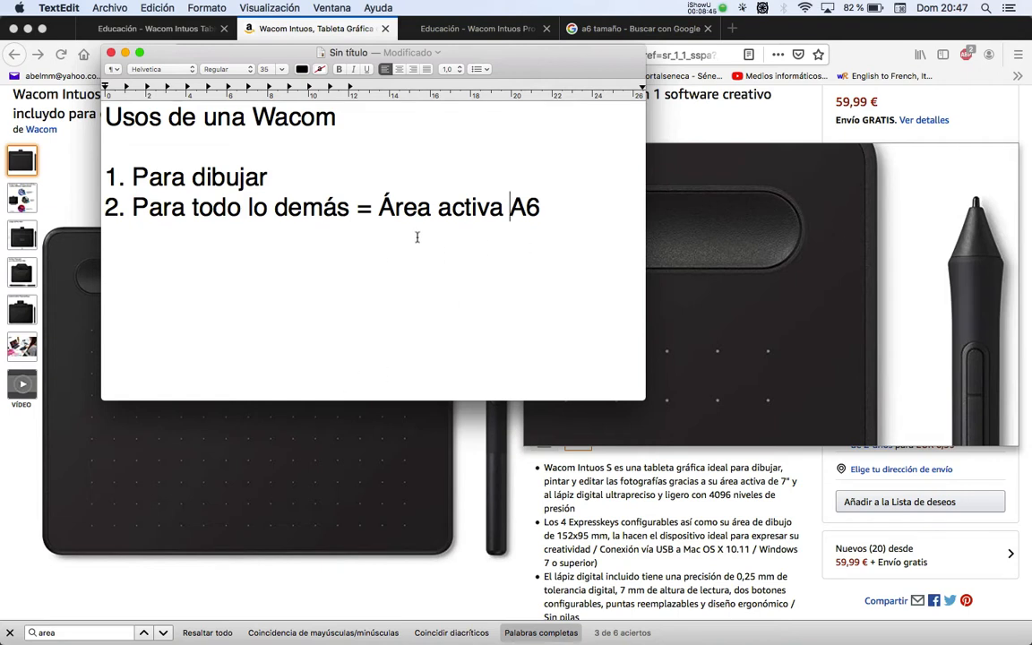
left_click(548, 204)
Step: Switch to Photoshop and add an Intensidad adjustment layer above the Fondo layer of Chica.jpg
key("super+Tab")
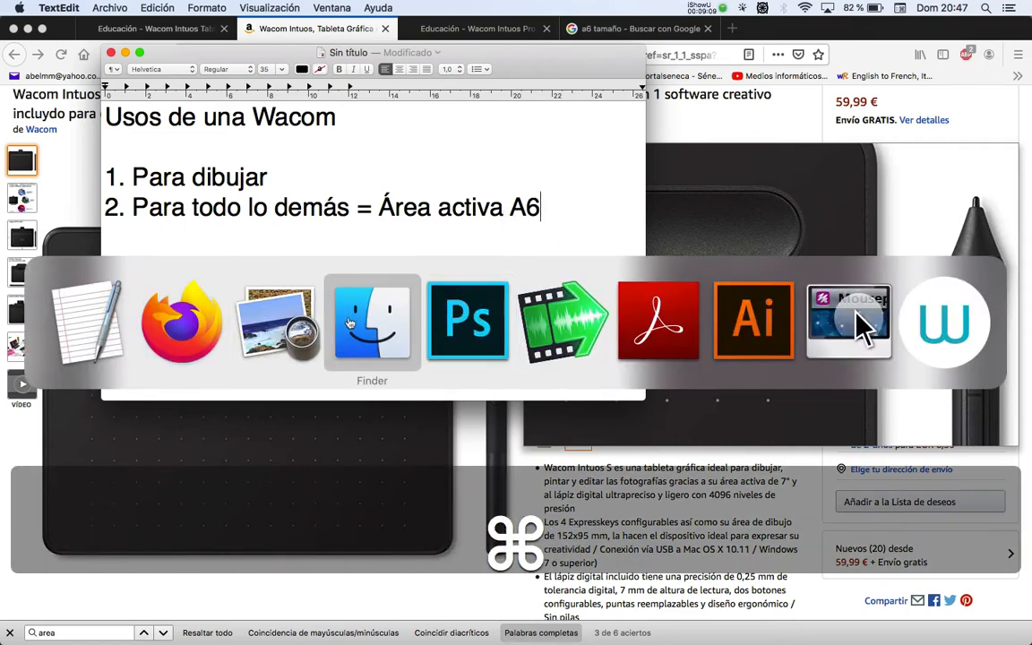
left_click(419, 300)
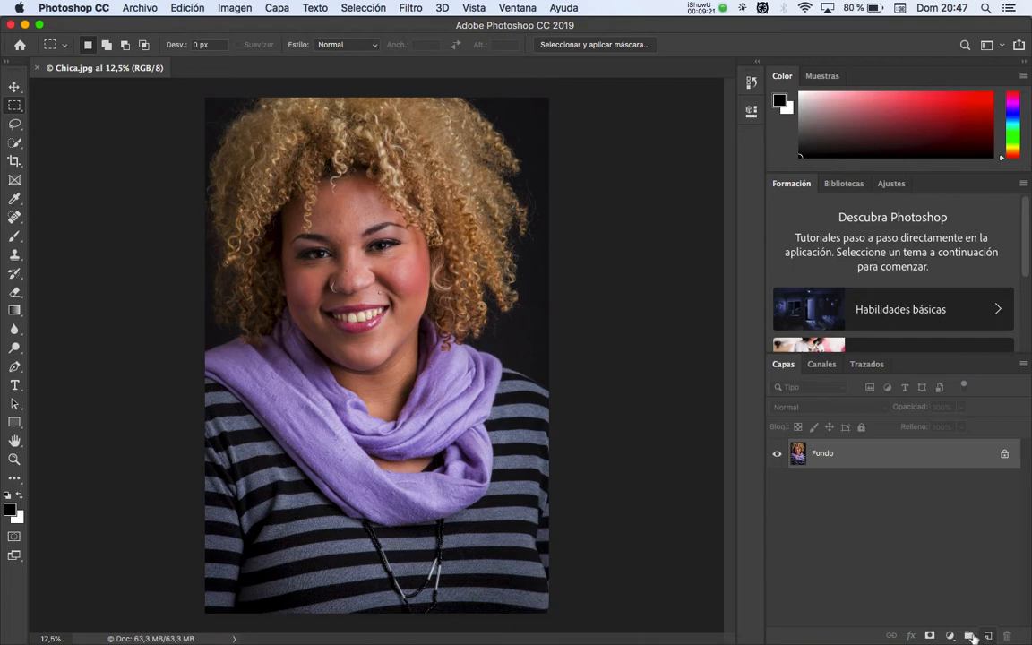
left_click(950, 636)
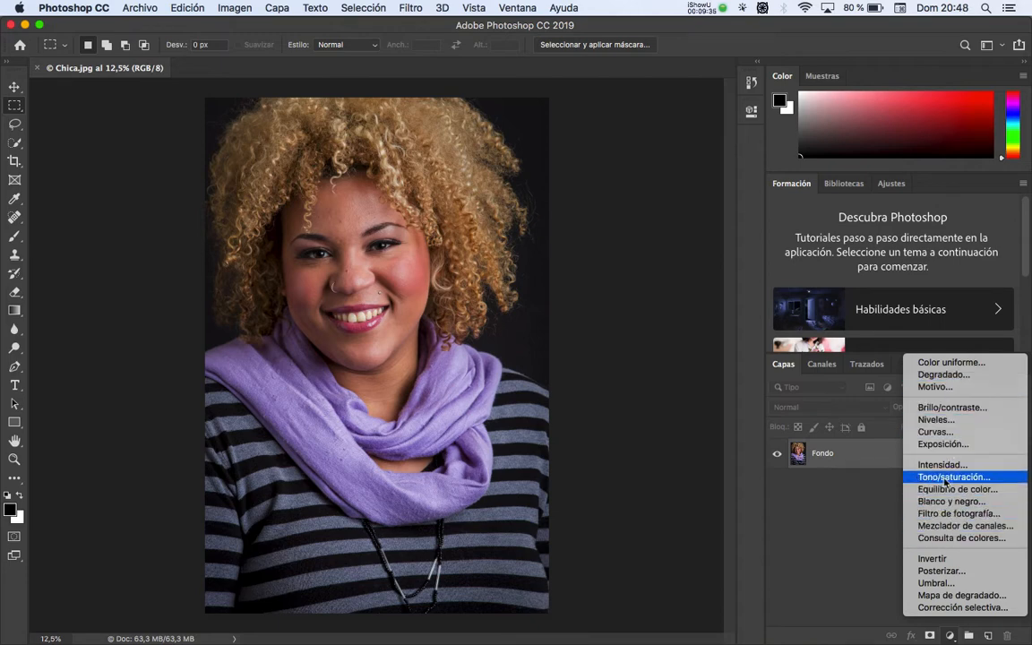
key("shift+super+p")
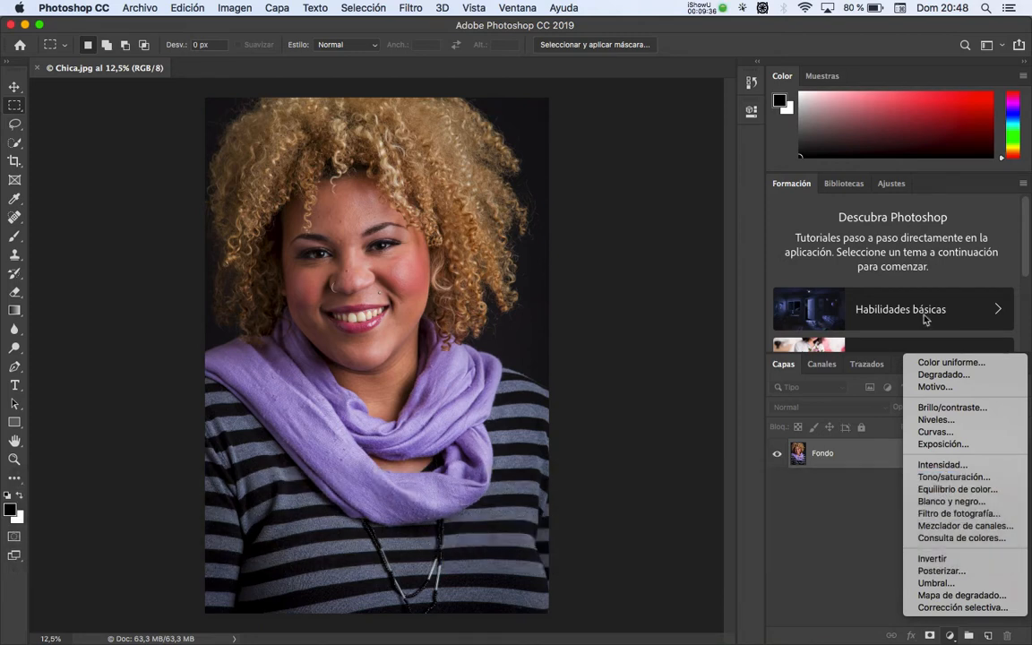
left_click(945, 464)
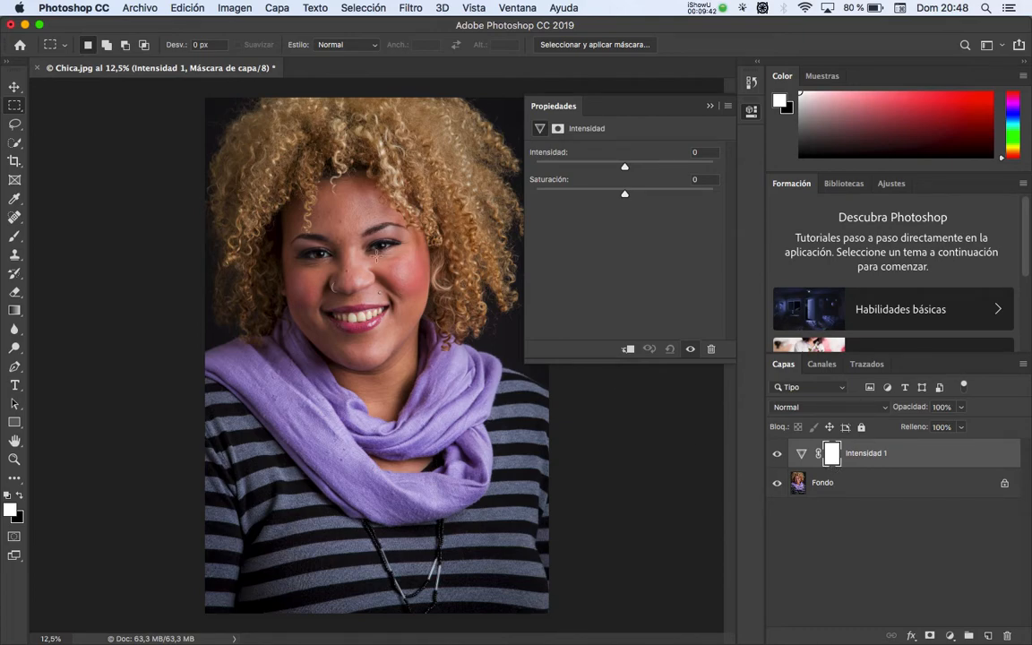
Step: Zoom in on the woman's face to 33.33% and reposition the view around her eyes and nose
key("z")
left_click(375, 254)
left_click(367, 259)
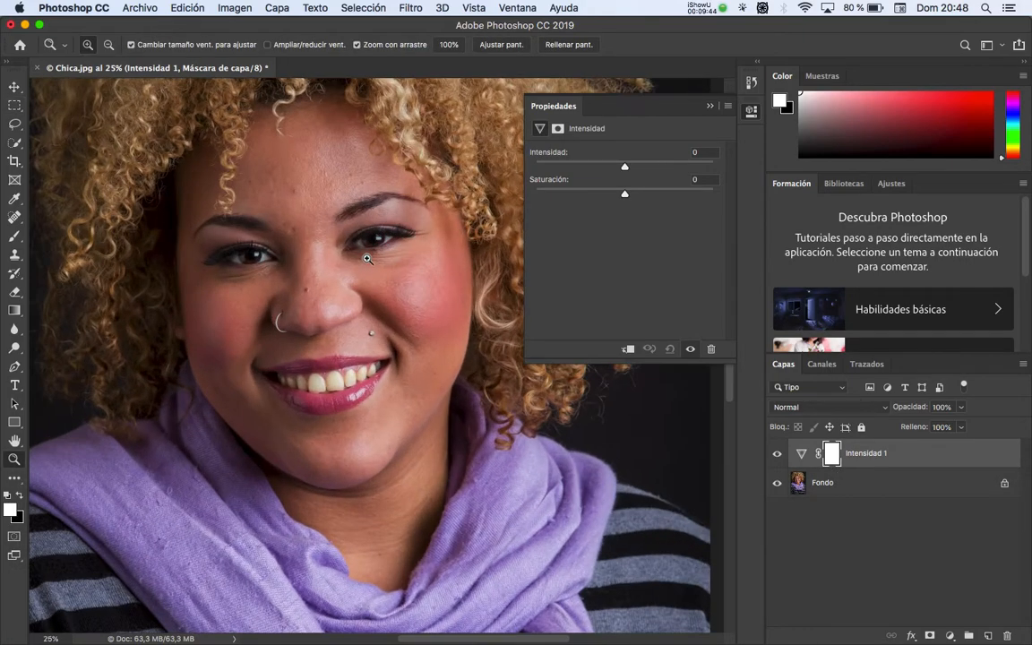
left_click(367, 258)
key("space")
left_click_drag(376, 287, 441, 327)
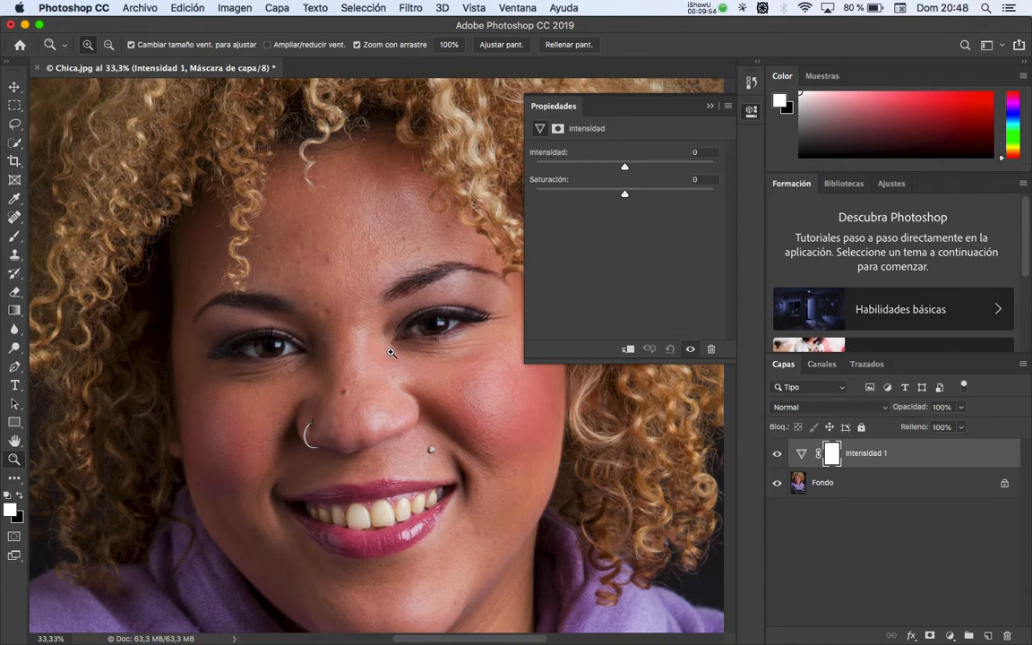
Step: Examine the woman's eye up close at 200% zoom and return to the whole portrait
key("z")
left_click(392, 341)
left_click(407, 338)
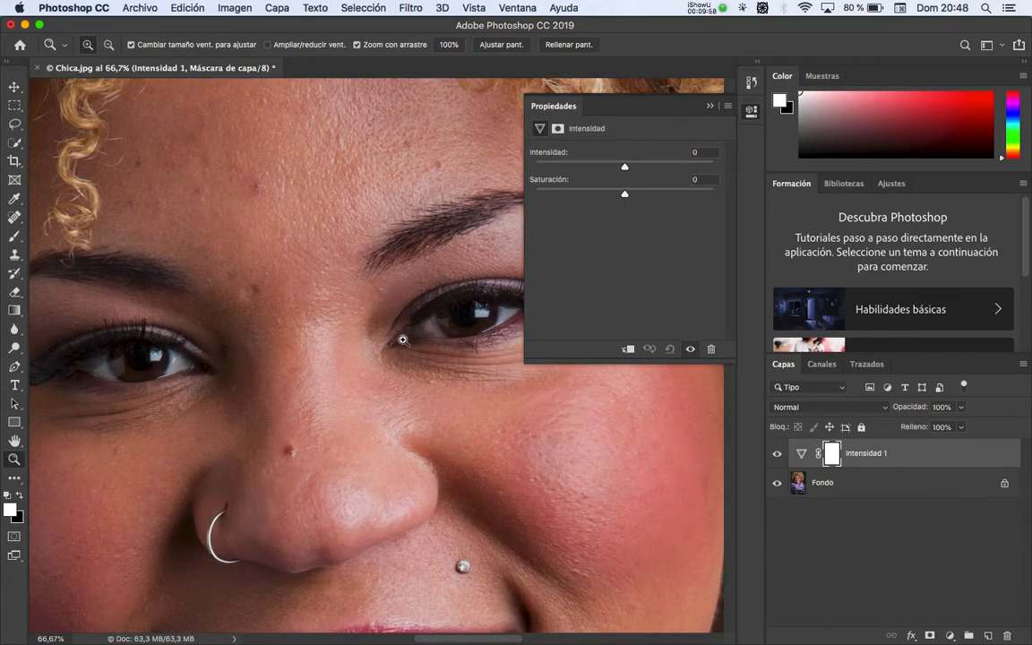
left_click(404, 337)
left_click(405, 339)
key("space")
mouse_move(404, 338)
left_mouse_down()
mouse_move(323, 348)
mouse_move(416, 334)
left_mouse_up()
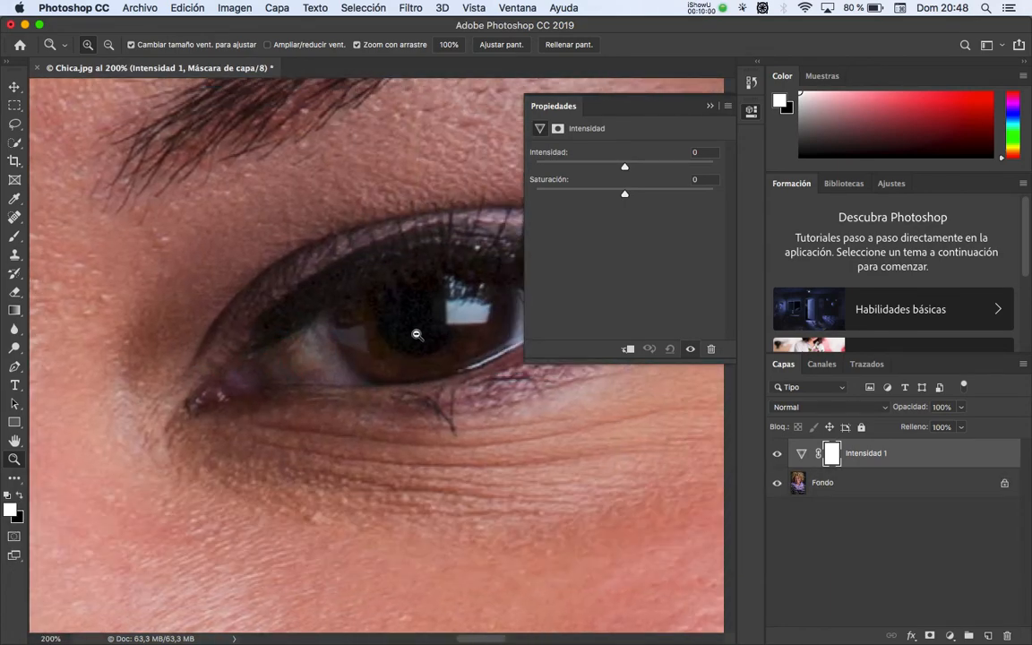
left_click(416, 334, "alt")
left_click(416, 335, "alt")
left_click(415, 337, "alt")
left_click(414, 338, "alt")
left_click(412, 340, "alt")
left_click(410, 342, "alt")
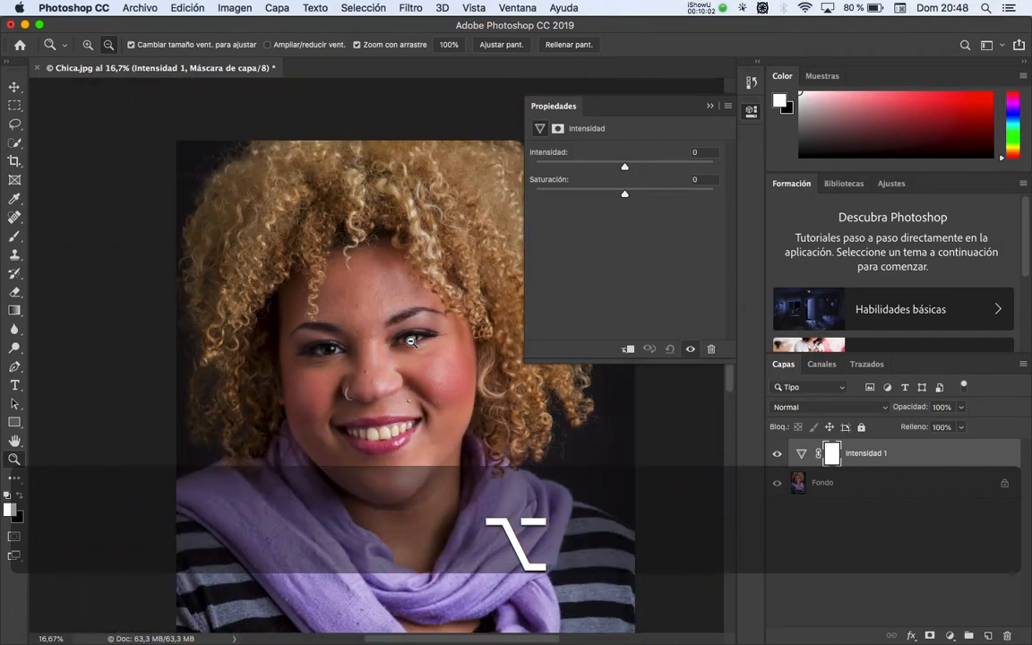
left_click_drag(309, 295, 259, 333)
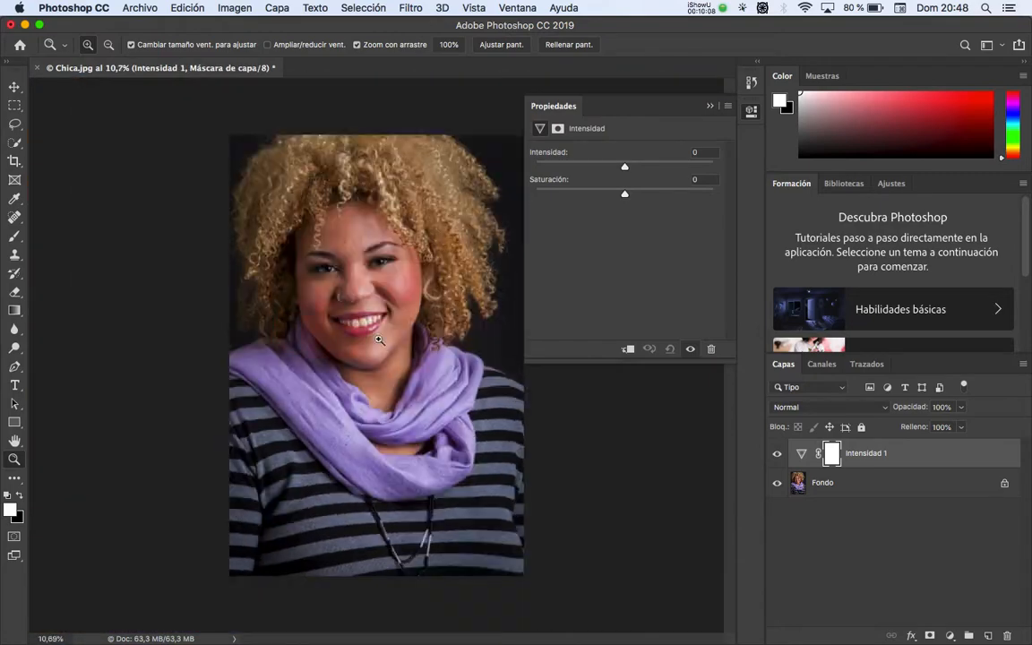
Step: Zoom in on the woman's smile to 68.48% and centre her teeth in the view
key("space")
left_click_drag(413, 349, 448, 351)
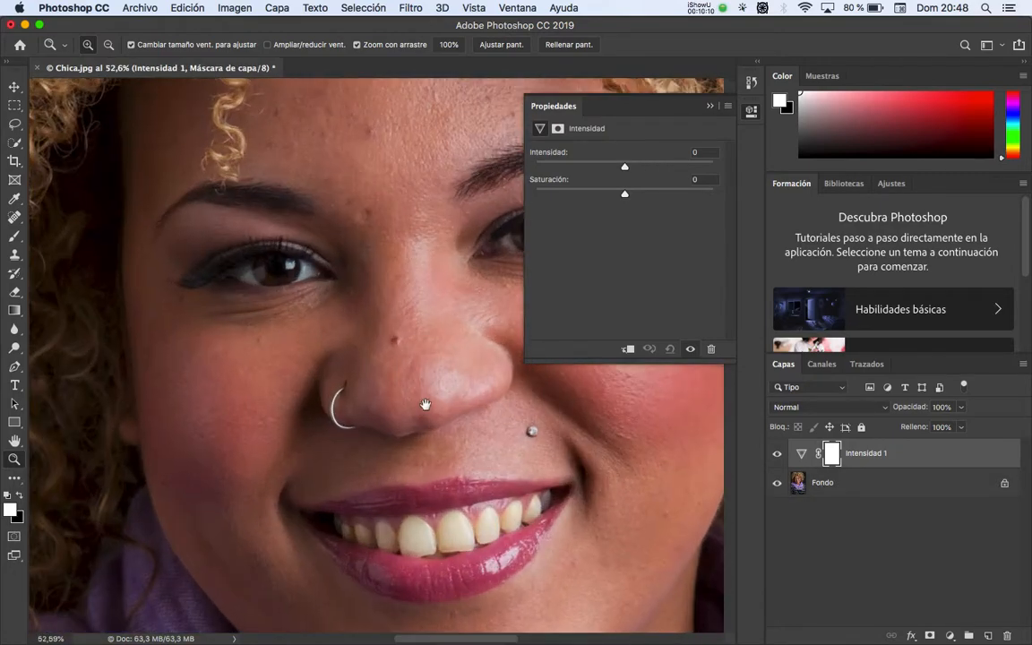
key("space")
left_click_drag(442, 430, 391, 360)
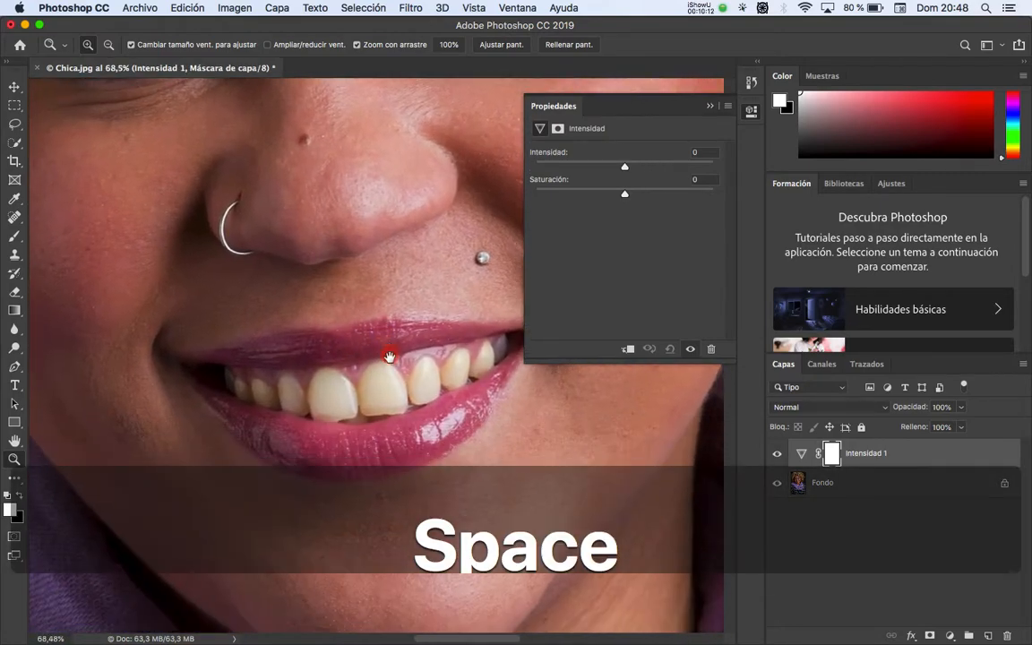
key("space")
left_click_drag(417, 394, 406, 373)
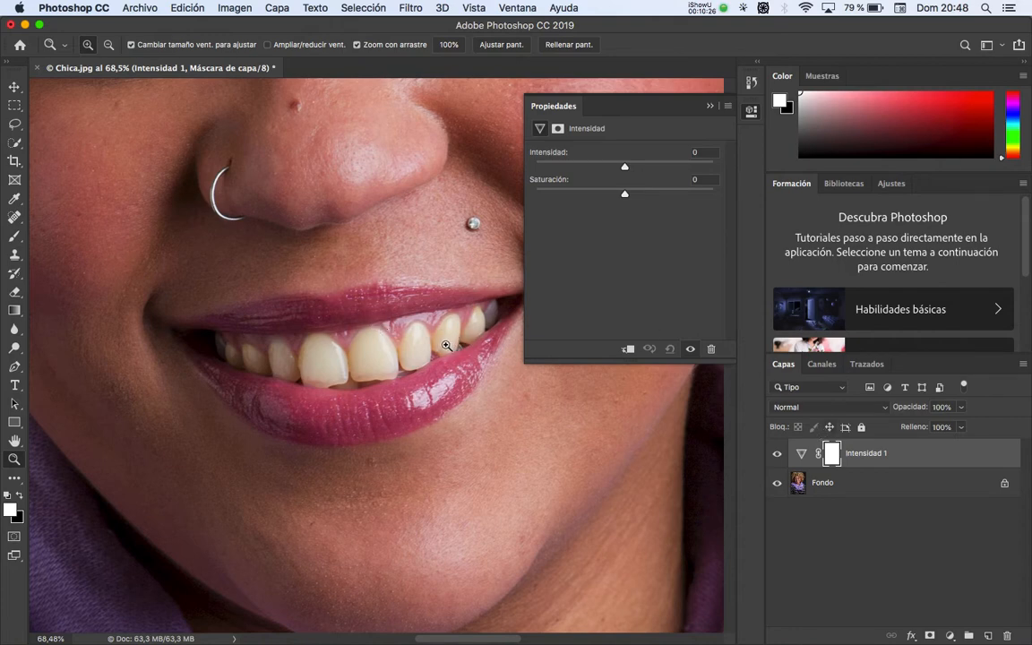
Step: Lower the Intensidad value of the Intensidad 1 adjustment layer below zero, keeping Saturación at 0
left_click(709, 107)
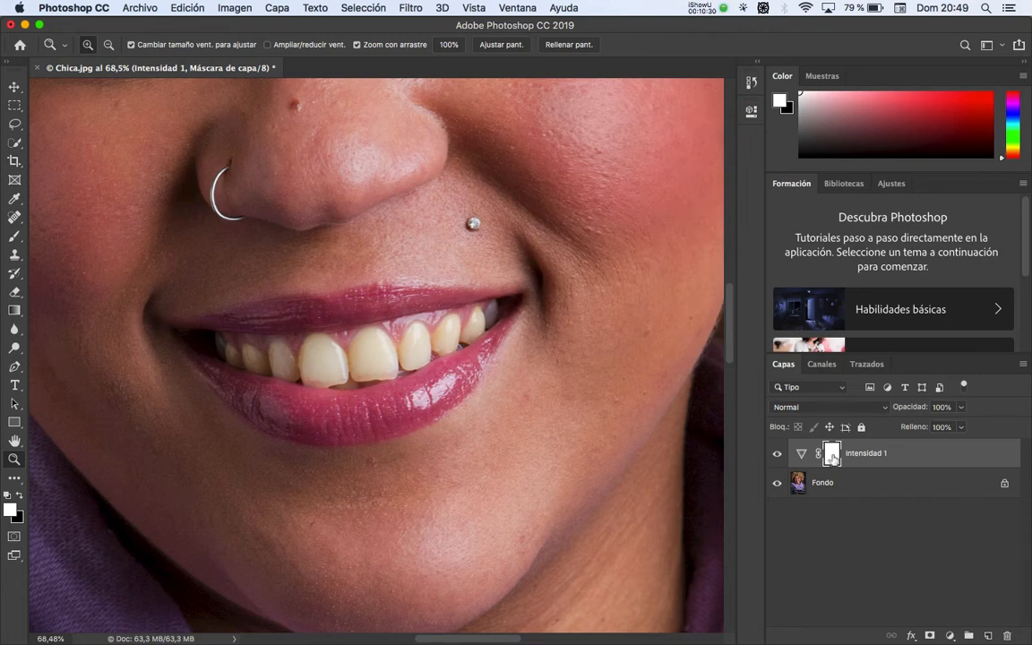
double_click(802, 454)
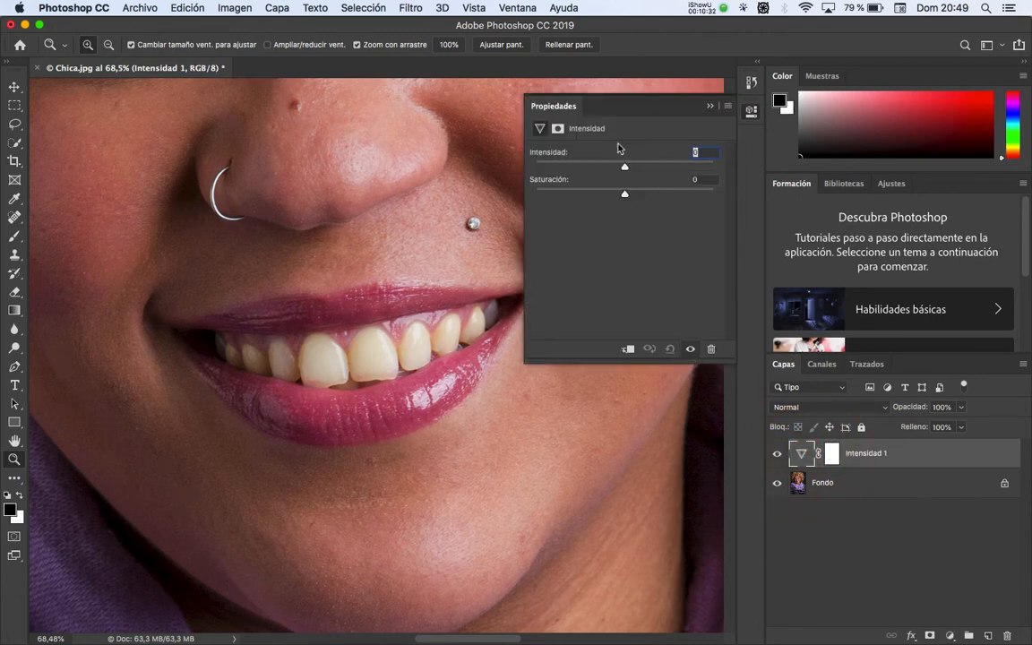
left_click_drag(625, 196, 606, 192)
left_click_drag(599, 197, 625, 194)
key("Tab")
type("0")
left_click_drag(616, 171, 578, 175)
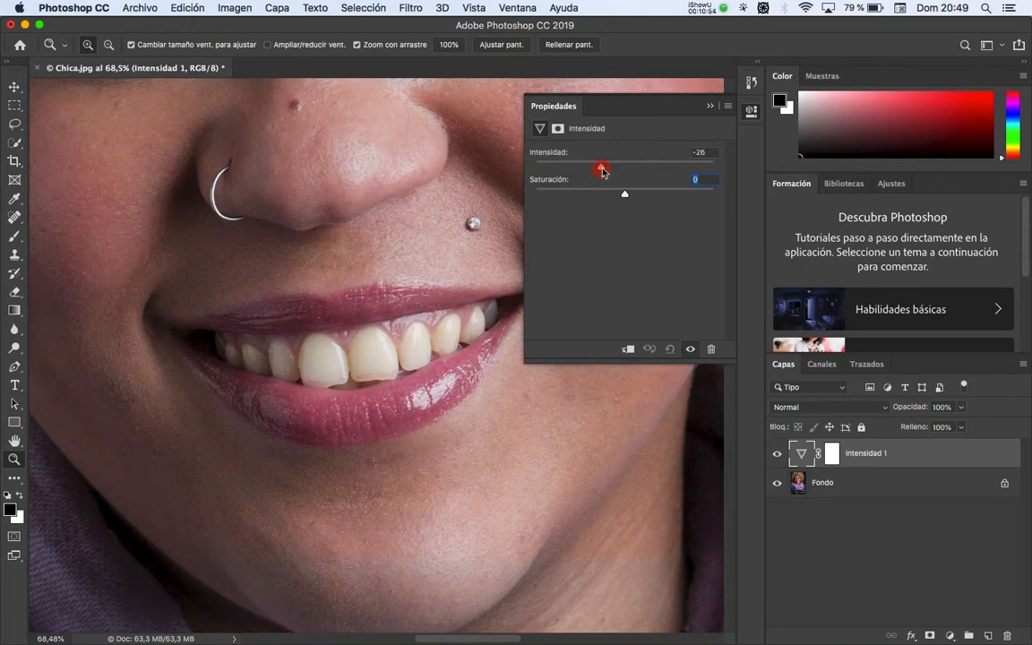
left_click(709, 106)
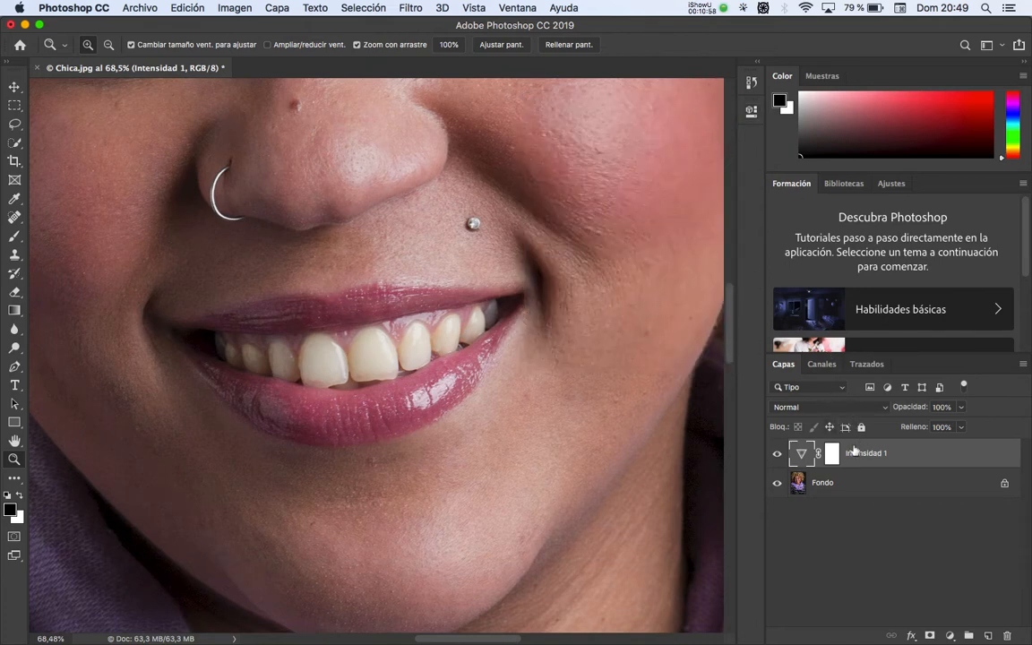
Step: Invert the Intensidad 1 layer mask to black and paint white over the central teeth with a soft 80-pixel brush
left_click(833, 455)
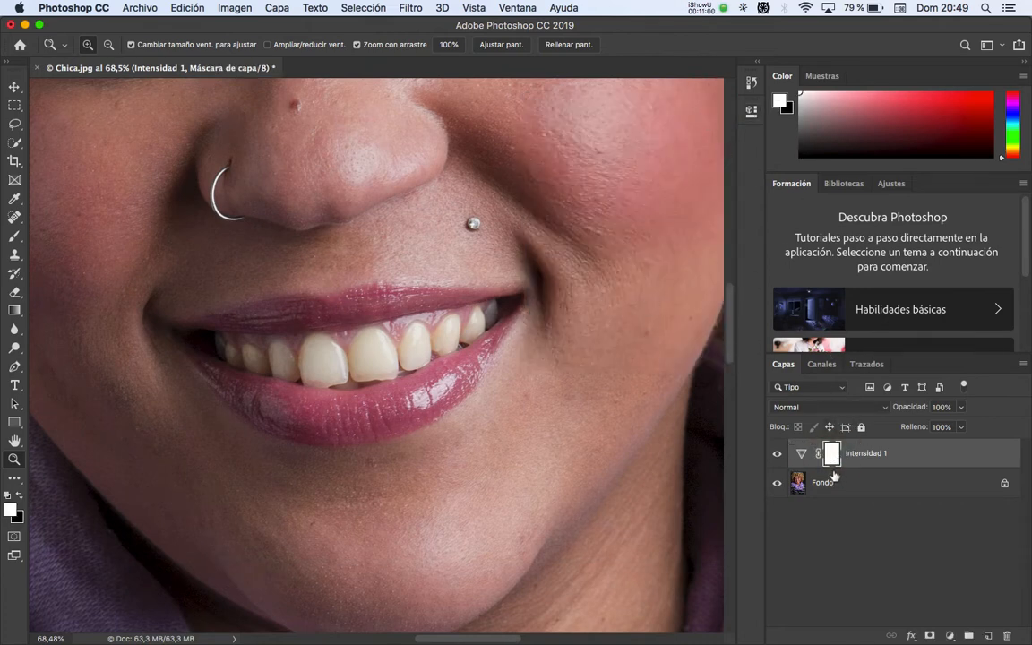
key("super+i")
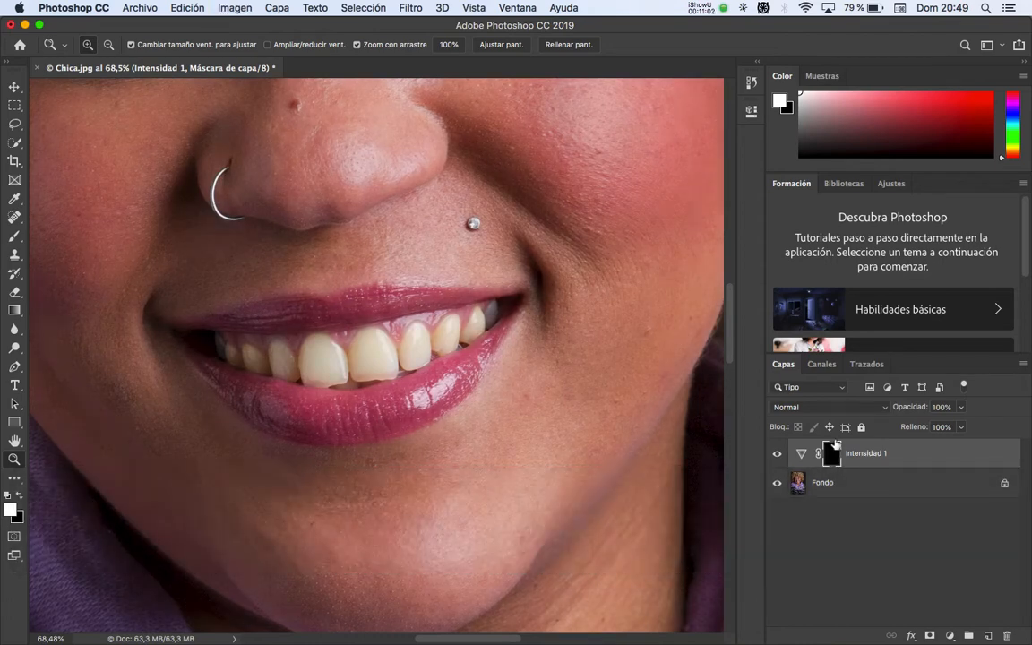
left_click(15, 237)
key("b")
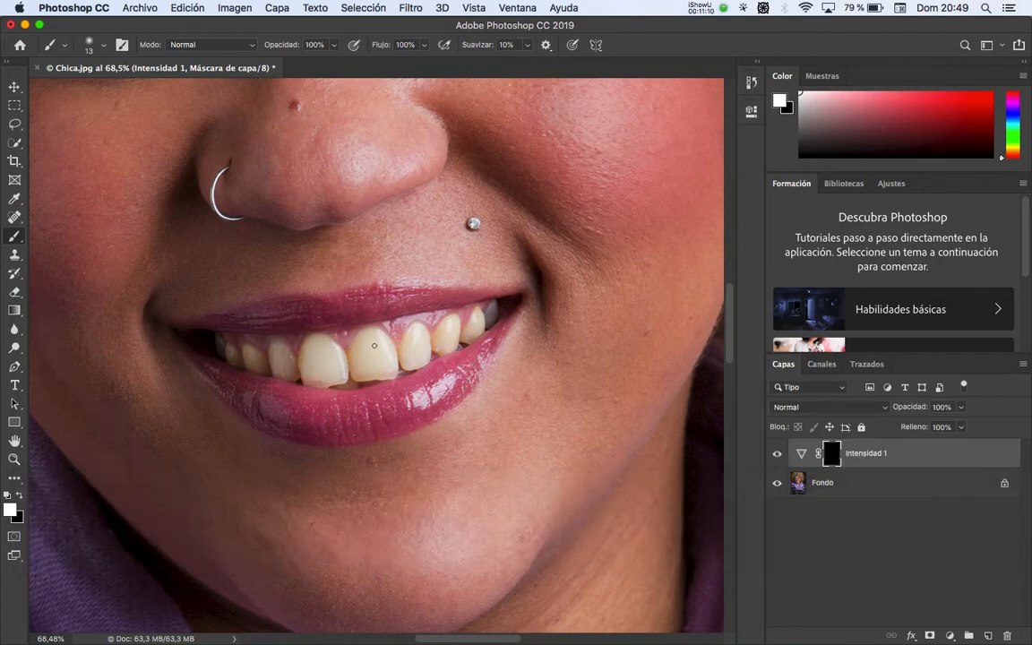
key("d")
key("ctrl+alt")
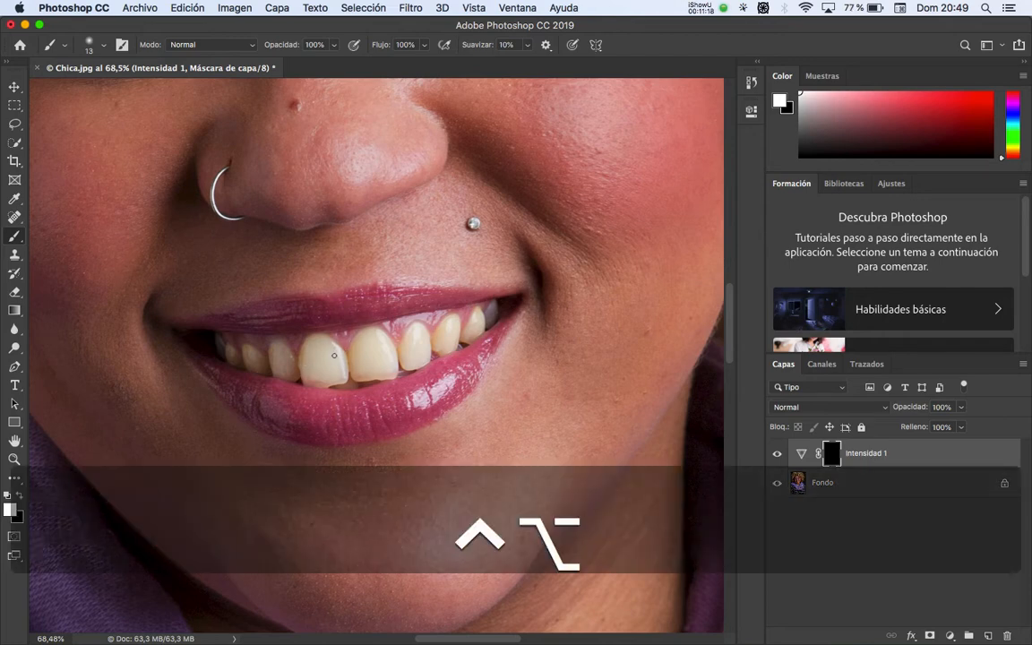
mouse_move(329, 360)
left_mouse_down()
mouse_move(368, 361)
mouse_move(358, 359)
mouse_move(459, 333)
left_mouse_up()
key("ctrl+alt")
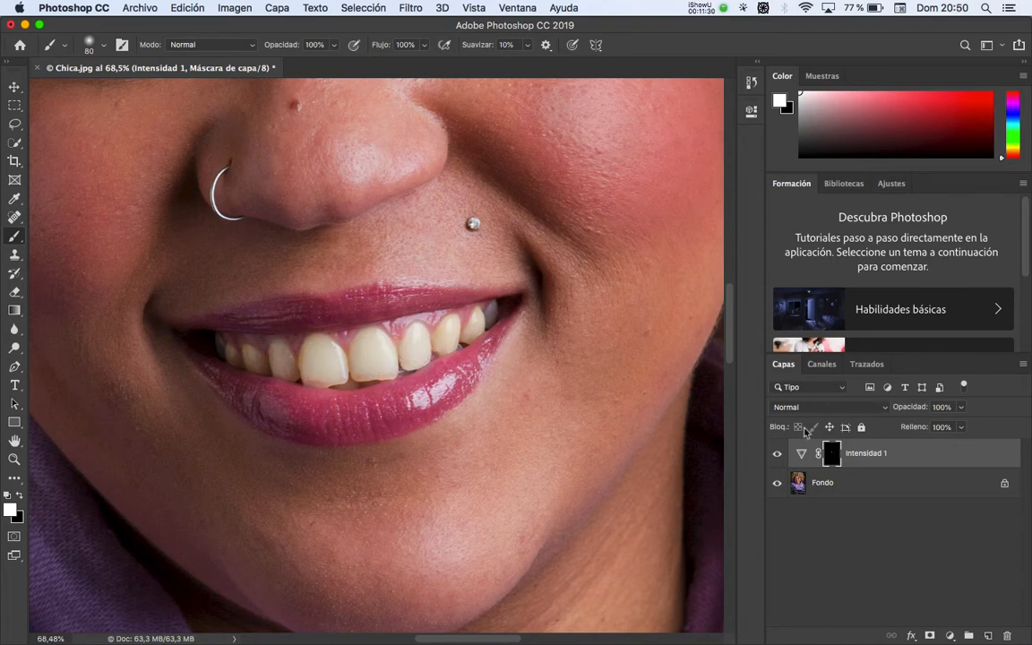
Step: Display the Intensidad 1 layer mask on its own to check the painted area, and return to the image
right_click(818, 455)
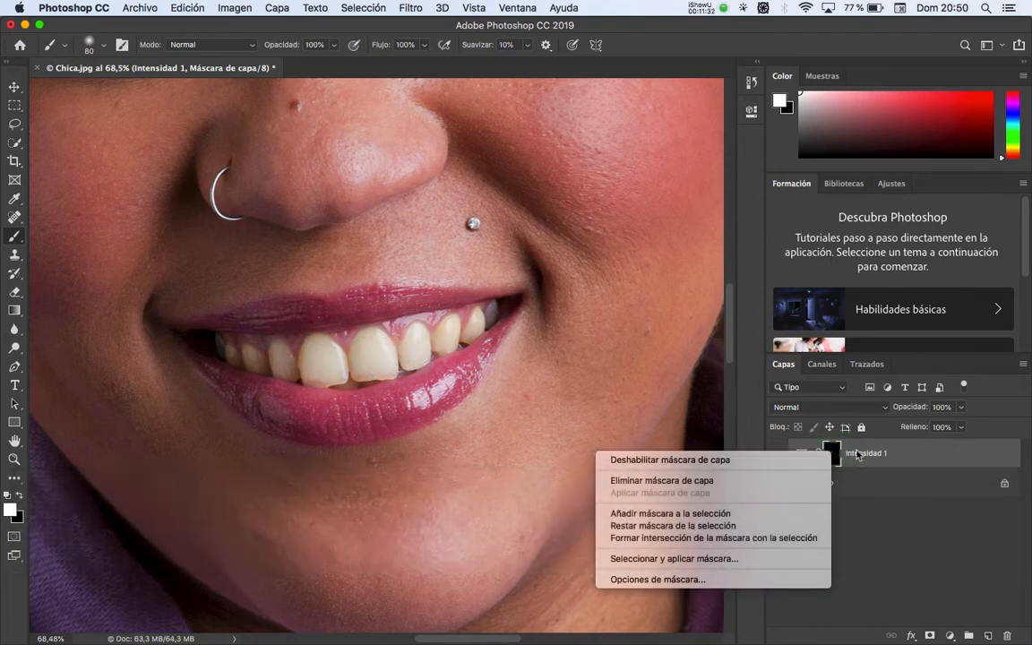
left_click(835, 458)
left_click(833, 456, "alt")
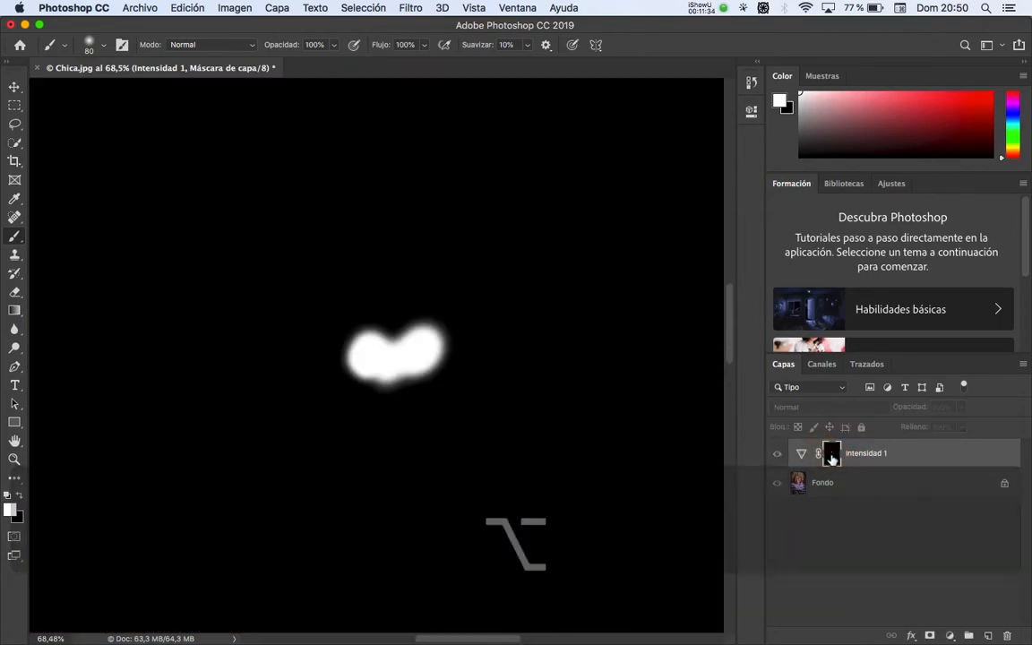
left_click(832, 456, "alt")
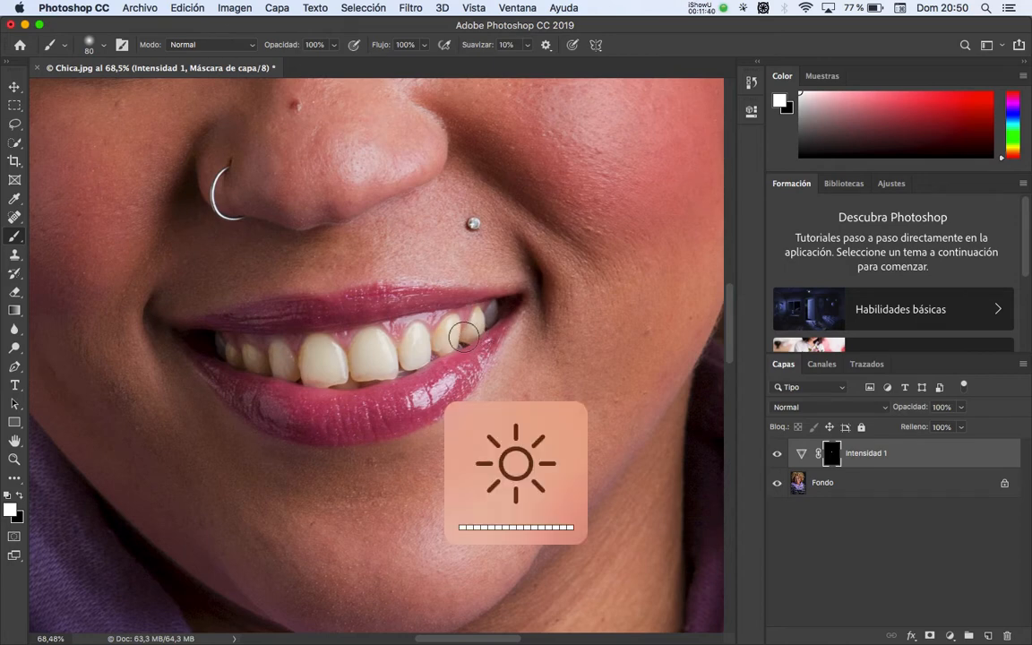
Step: Paint the remaining teeth white on the Intensidad 1 mask and clean up the lips with black
mouse_move(463, 338)
left_mouse_down()
mouse_move(367, 370)
mouse_move(371, 349)
mouse_move(389, 361)
mouse_move(322, 351)
mouse_move(336, 363)
mouse_move(316, 380)
mouse_move(279, 353)
mouse_move(276, 367)
mouse_move(249, 353)
mouse_move(261, 364)
mouse_move(221, 352)
left_mouse_up()
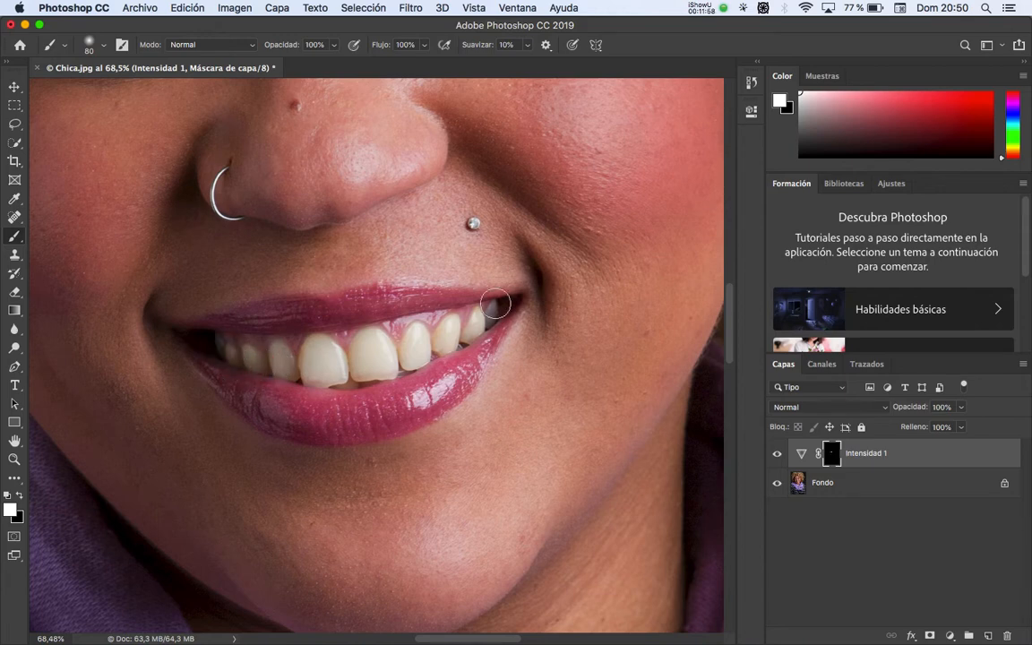
mouse_move(490, 304)
left_mouse_down()
mouse_move(471, 336)
mouse_move(474, 326)
mouse_move(440, 336)
mouse_move(412, 361)
mouse_move(404, 348)
mouse_move(366, 378)
mouse_move(299, 368)
left_mouse_up()
left_click(779, 455)
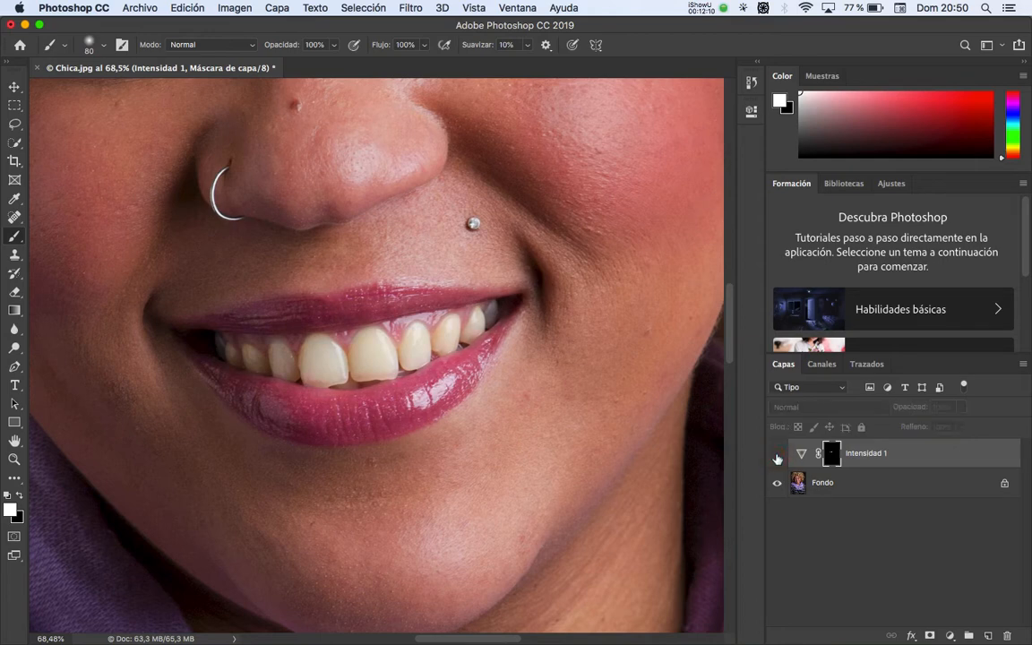
left_click(776, 456)
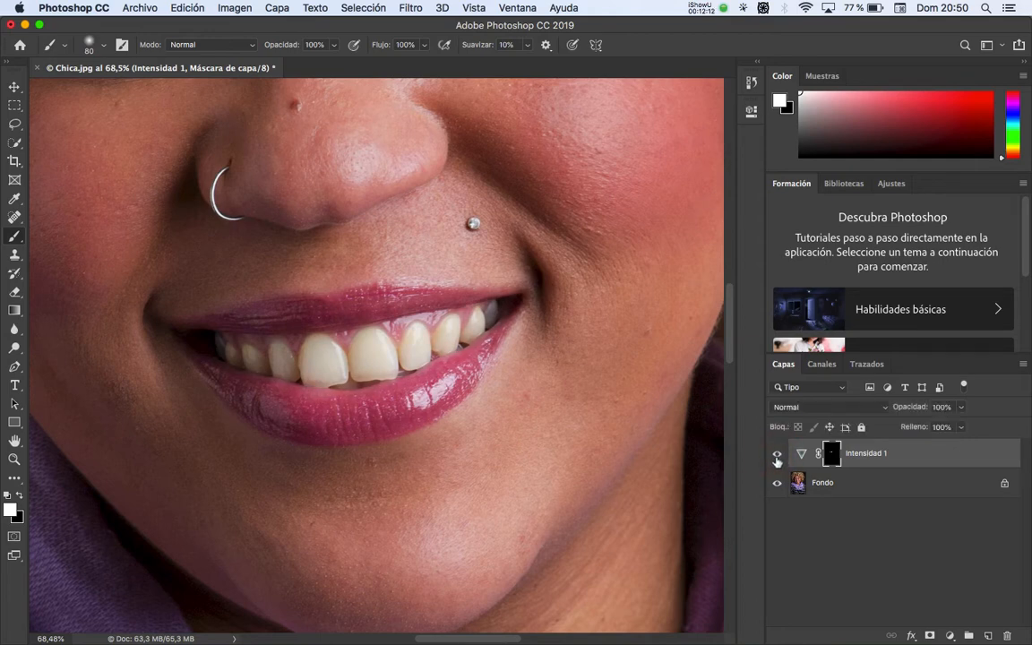
key("x")
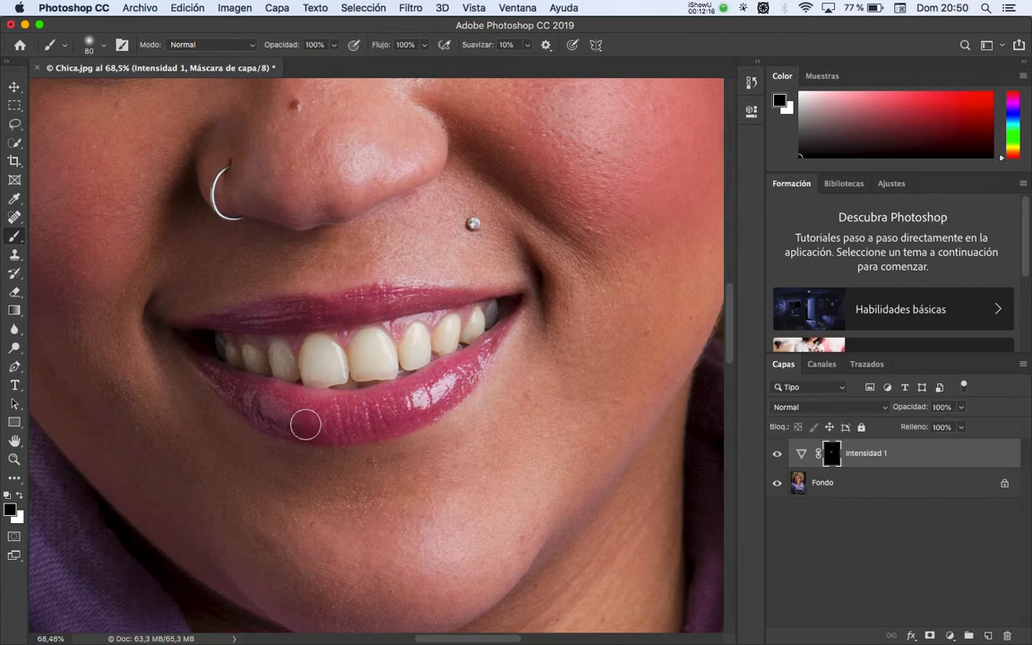
mouse_move(304, 423)
left_mouse_down()
mouse_move(325, 421)
mouse_move(324, 430)
mouse_move(268, 388)
mouse_move(329, 408)
mouse_move(283, 387)
mouse_move(407, 387)
mouse_move(495, 343)
mouse_move(459, 303)
mouse_move(430, 358)
mouse_move(421, 355)
left_mouse_up()
Step: Add a Curvas adjustment layer above Intensidad 1, with the woman's eyes in view at 50% zoom
key("space")
key("z")
key("alt")
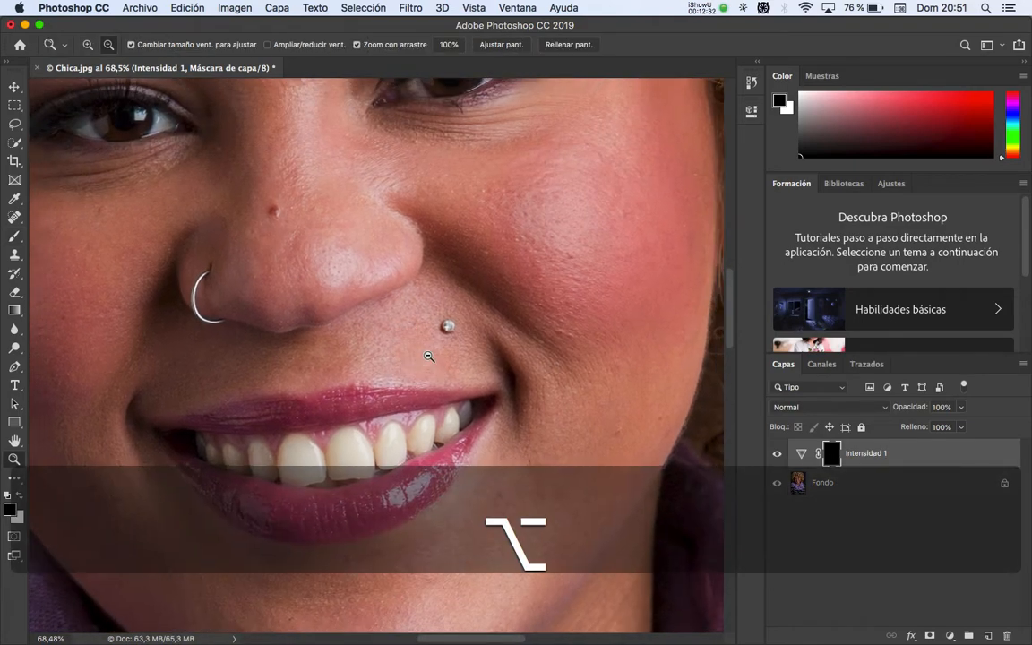
left_click(379, 320, "alt")
left_click(379, 320, "alt")
key("space")
left_click_drag(412, 246, 575, 347)
left_click(407, 314)
key("space")
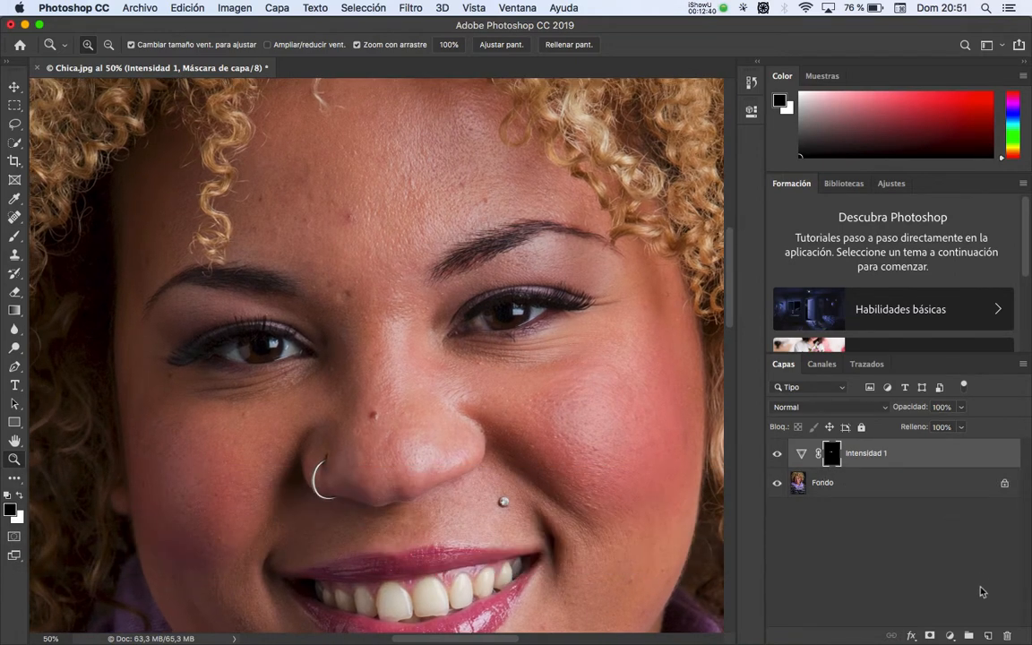
left_click(950, 636)
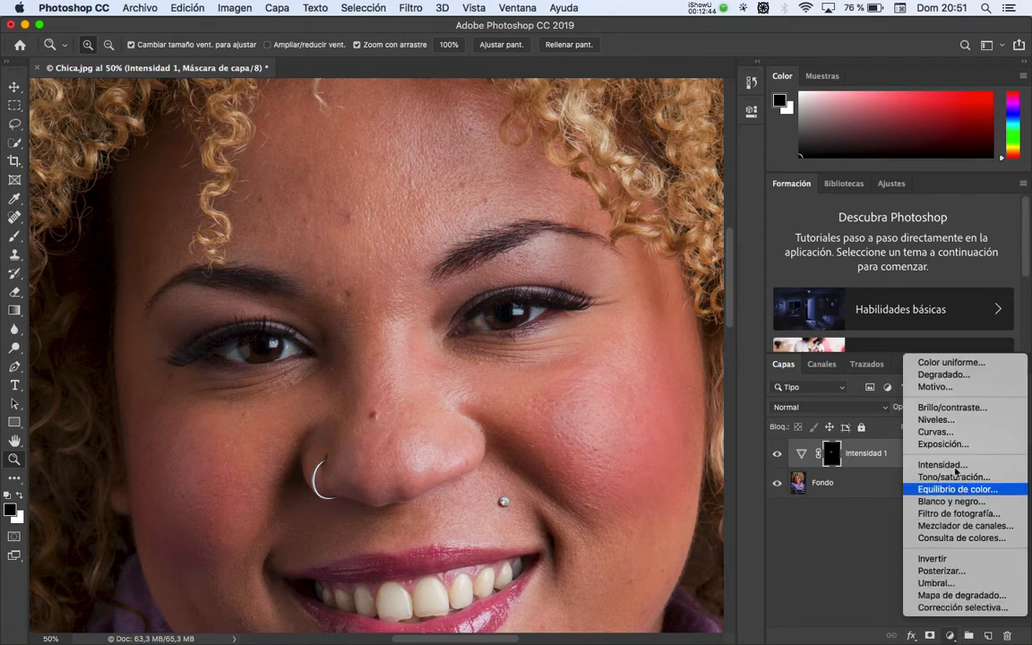
left_click(935, 432)
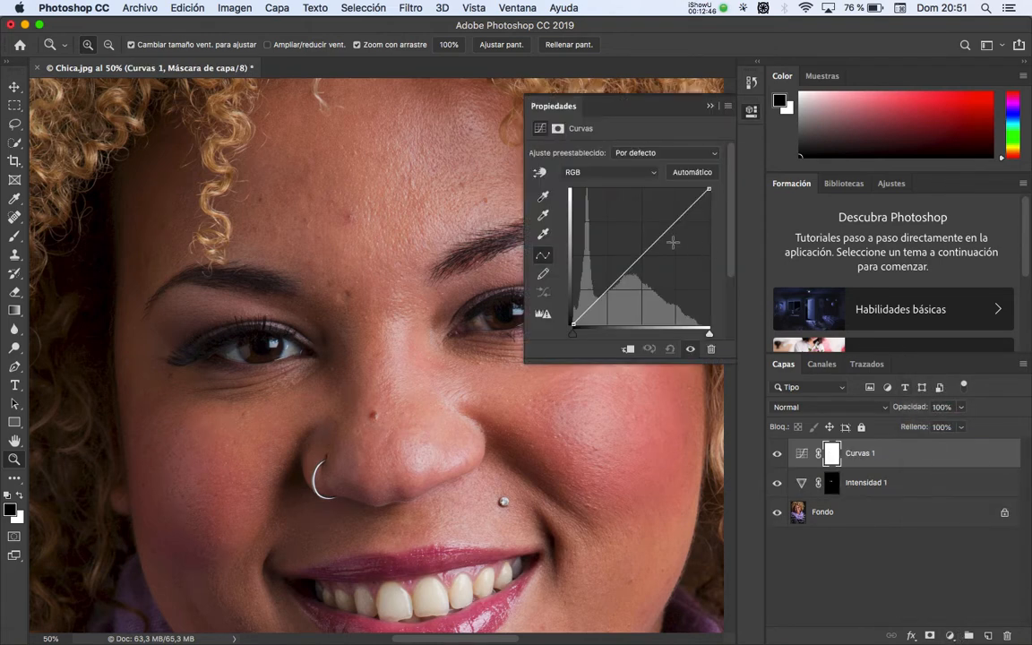
Step: Raise a single point in the highlights of the RGB curve to brighten the image
left_click_drag(666, 227, 664, 218)
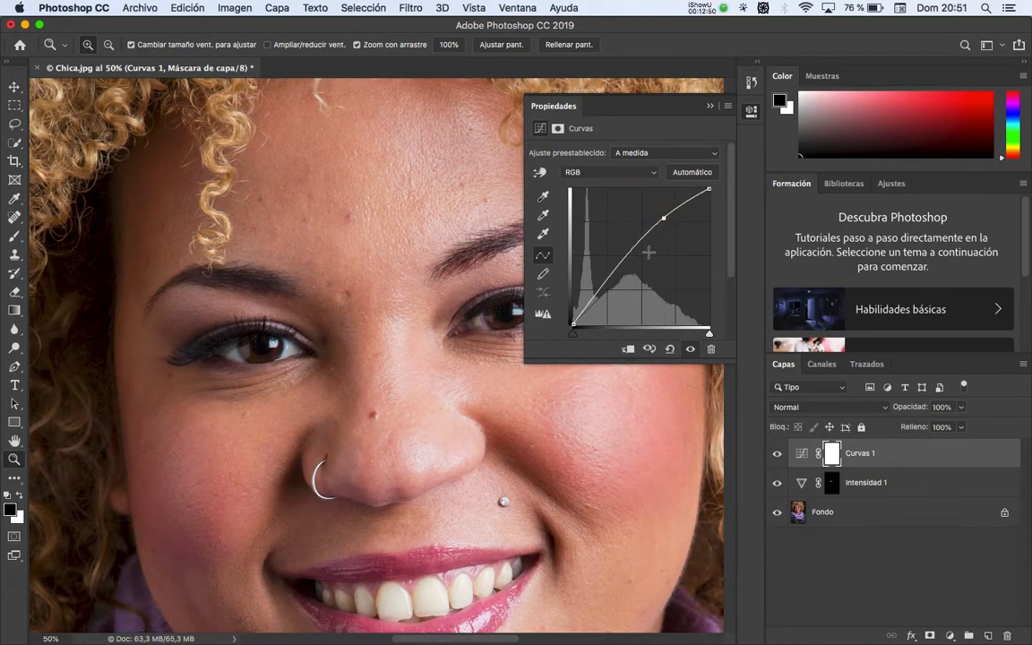
left_click_drag(598, 279, 609, 287)
left_click(608, 287, "super")
mouse_move(663, 217)
left_mouse_down()
mouse_move(679, 207)
mouse_move(669, 211)
left_mouse_up()
left_click(710, 107)
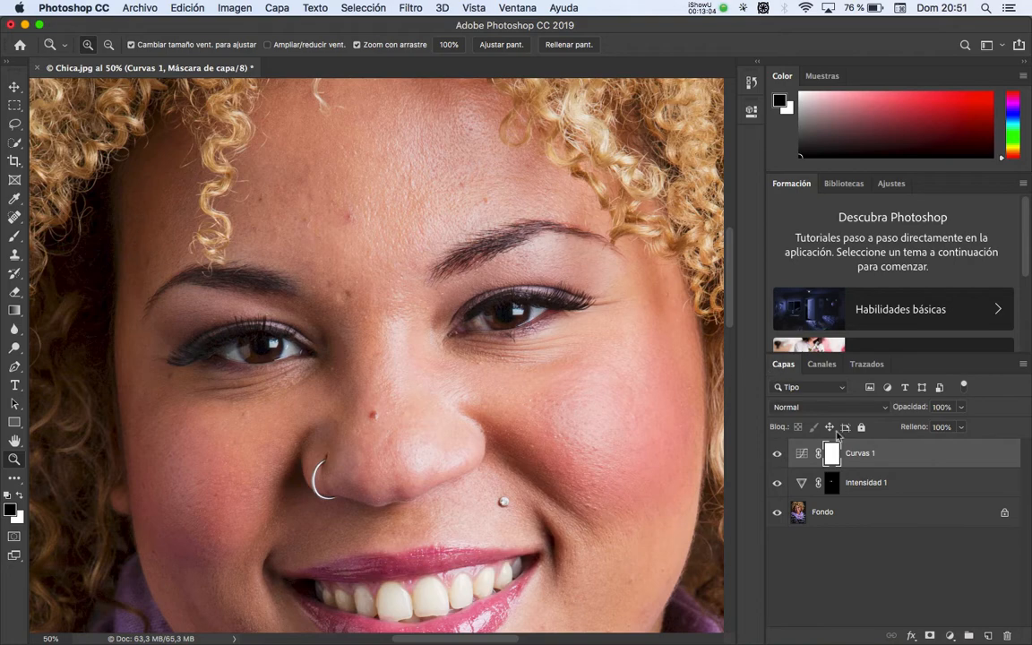
Step: Invert the Curvas 1 mask to black and paint white over the iris beneath the fully visible eyebrow with a 32-pixel brush
key("super+i")
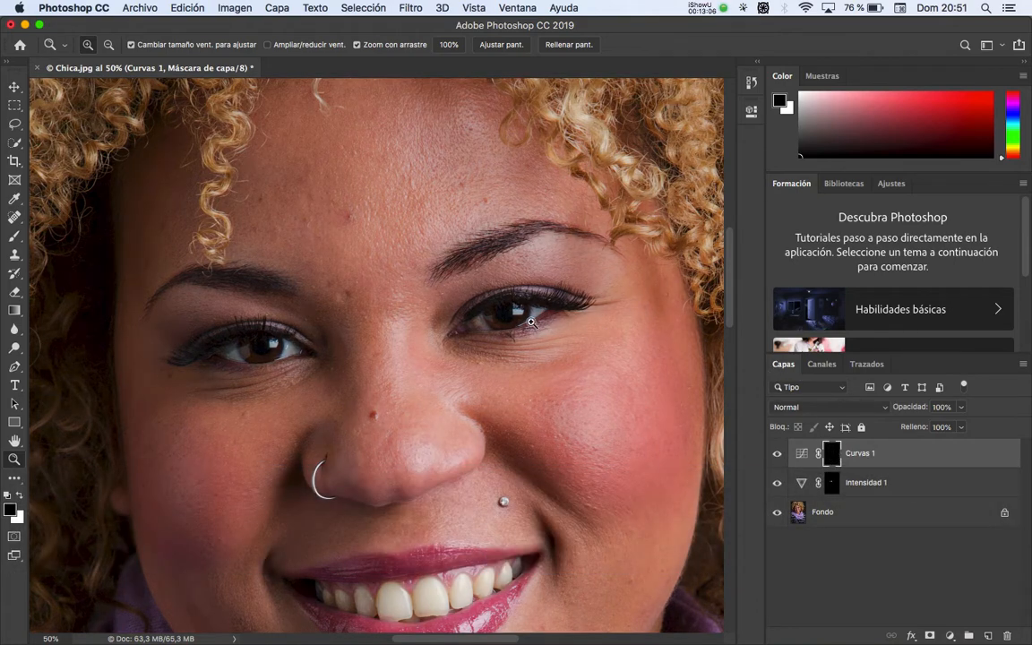
left_click(531, 321)
left_click(516, 341)
left_click_drag(568, 378, 551, 356)
key("b")
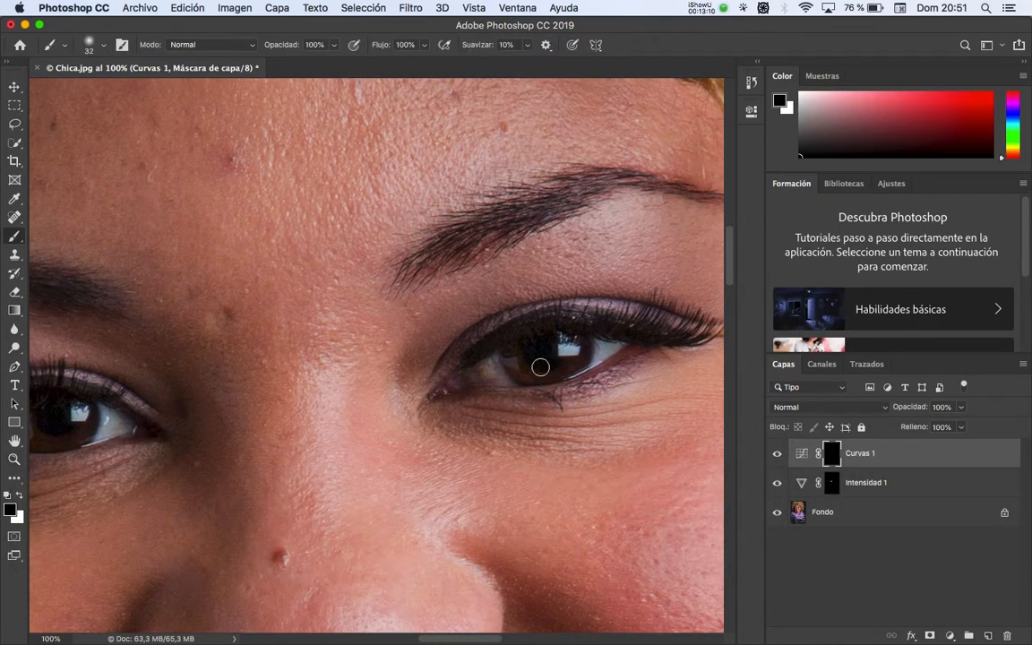
mouse_move(544, 366)
left_mouse_down()
mouse_move(589, 354)
mouse_move(541, 368)
mouse_move(530, 350)
mouse_move(570, 356)
mouse_move(594, 346)
mouse_move(571, 339)
mouse_move(542, 360)
mouse_move(586, 359)
mouse_move(578, 366)
mouse_move(521, 371)
mouse_move(569, 356)
left_mouse_up()
key("d")
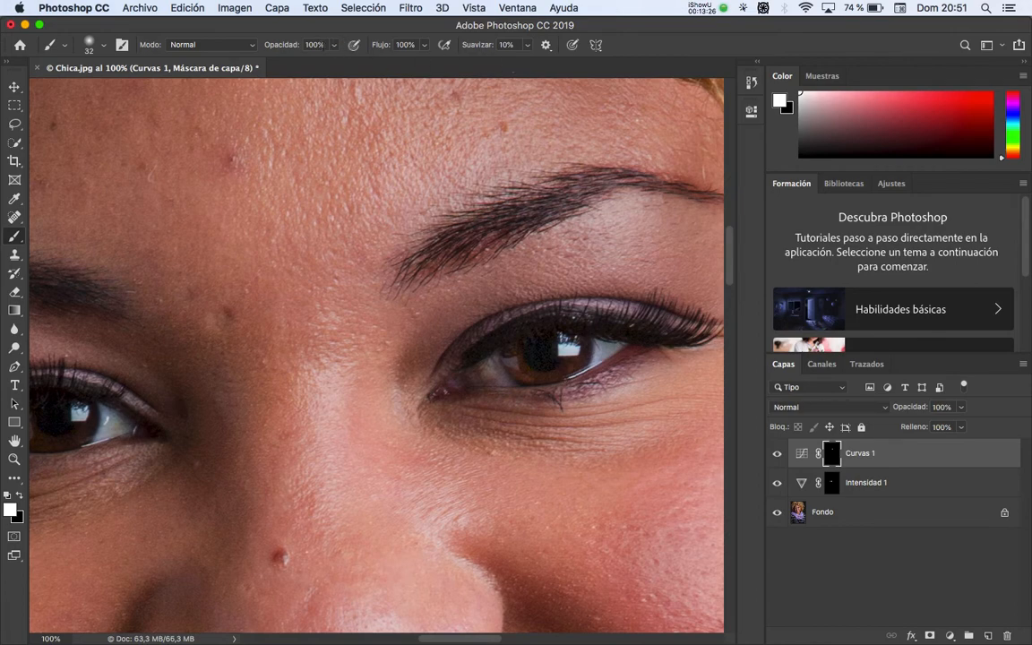
Step: Set the brush opacity to 50%
left_click(292, 45)
type("5")
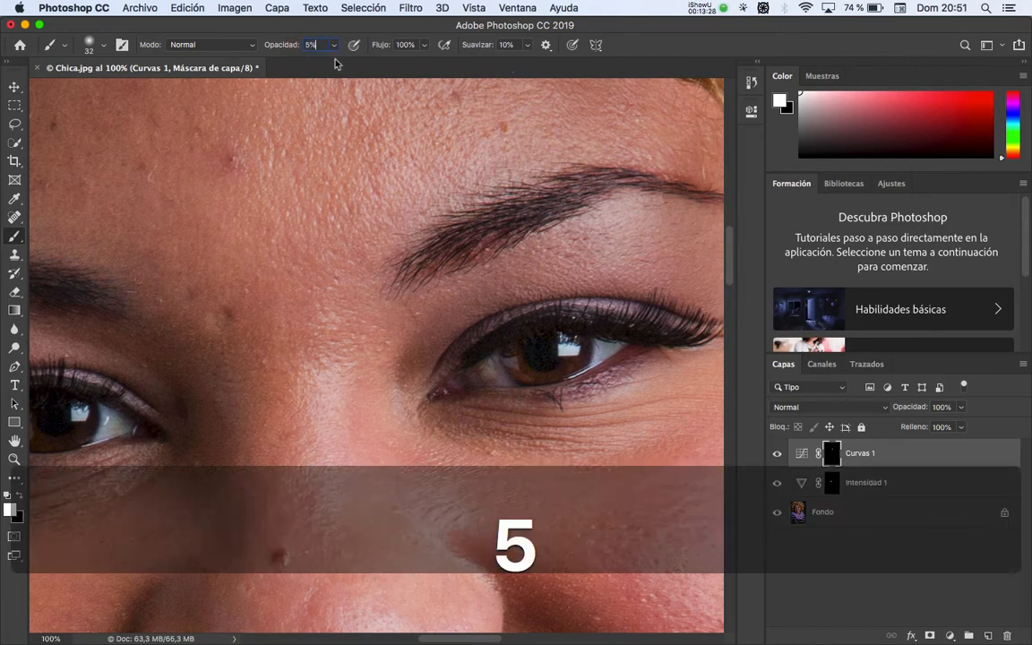
key("Return")
left_click(616, 243)
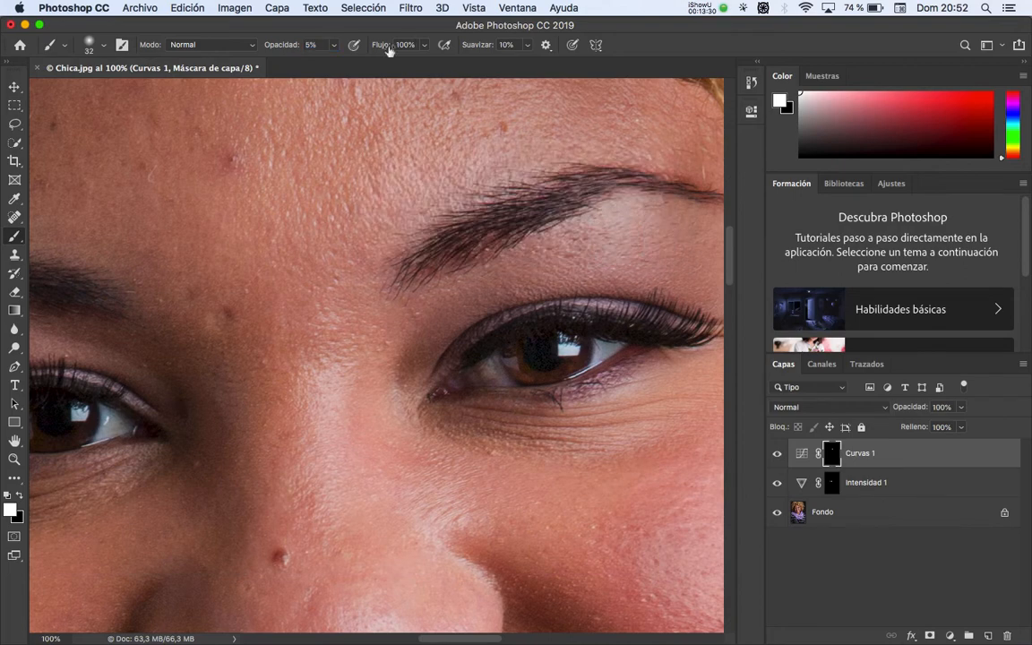
type("50")
key("Return")
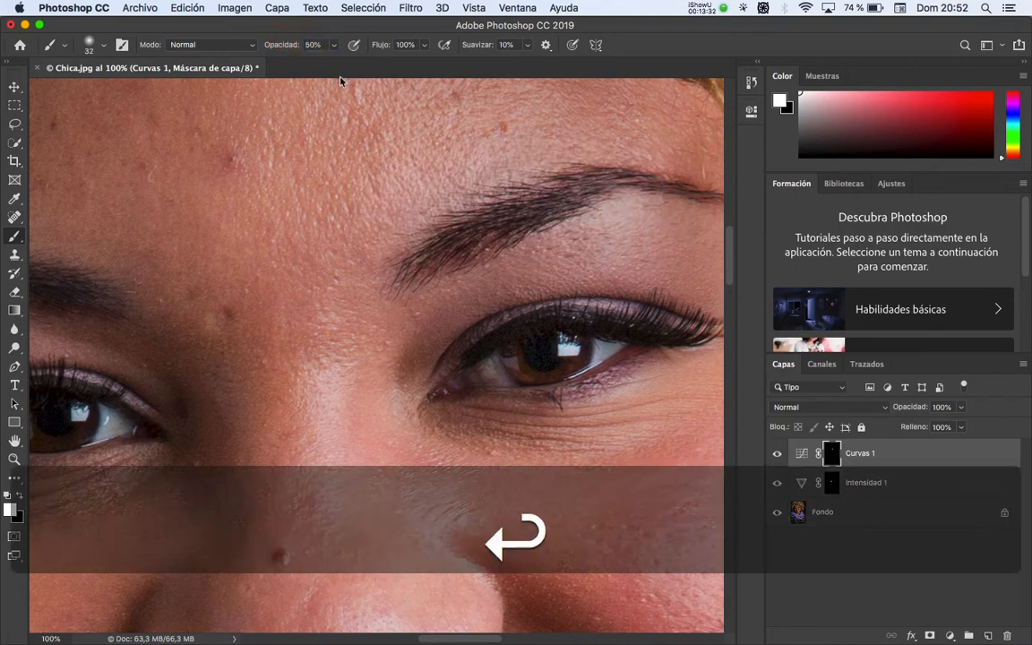
Step: Paint white at 50% brush opacity on the Curvas 1 mask over the iris of the eye nearest the nose ring
key("space")
left_click_drag(430, 350, 663, 341)
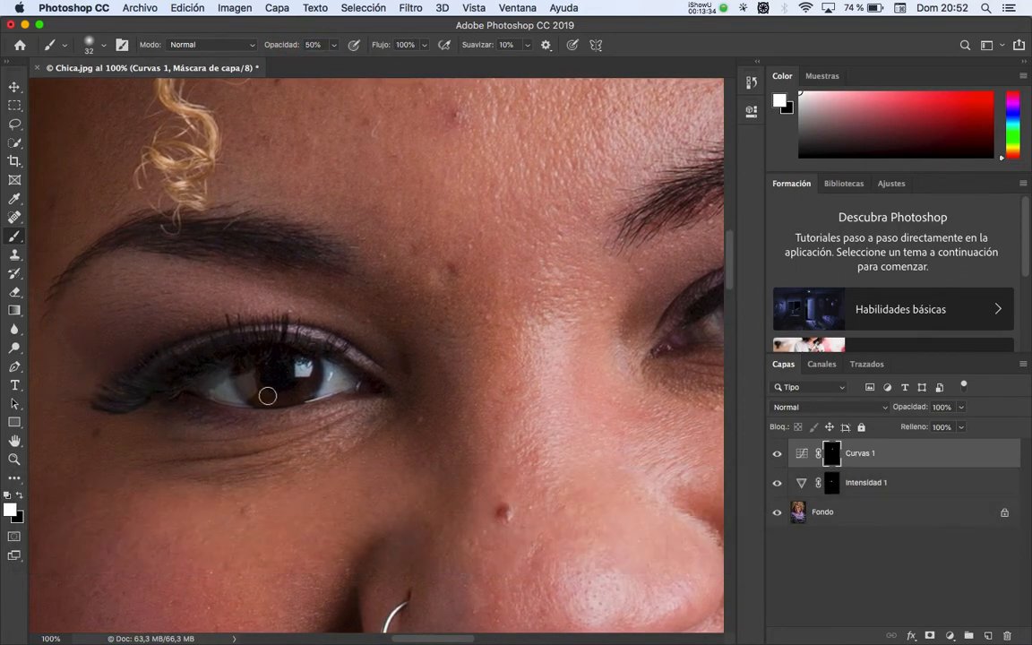
mouse_move(286, 398)
left_mouse_down()
mouse_move(299, 383)
mouse_move(249, 387)
mouse_move(299, 410)
mouse_move(252, 397)
mouse_move(258, 403)
mouse_move(251, 381)
mouse_move(270, 398)
mouse_move(306, 386)
mouse_move(255, 338)
mouse_move(249, 351)
mouse_move(286, 381)
mouse_move(261, 367)
mouse_move(279, 362)
mouse_move(309, 377)
left_mouse_up()
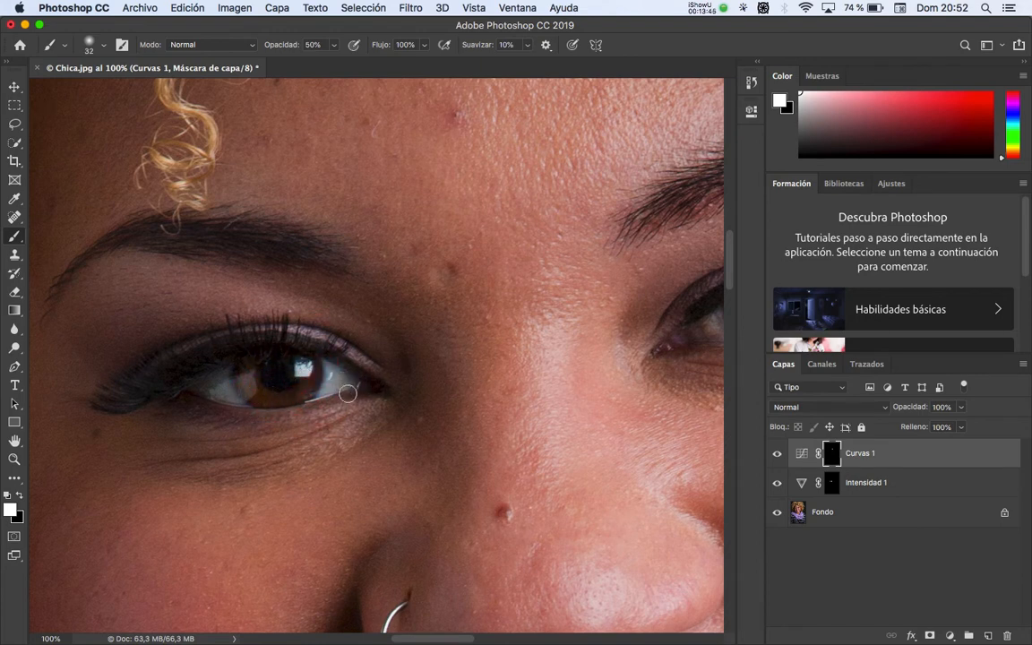
Step: Compare both eyes at 50% zoom with the Curvas 1 and Intensidad 1 layers hidden and shown
key("z")
key("alt")
left_click(415, 377, "alt")
left_click(509, 350)
key("space")
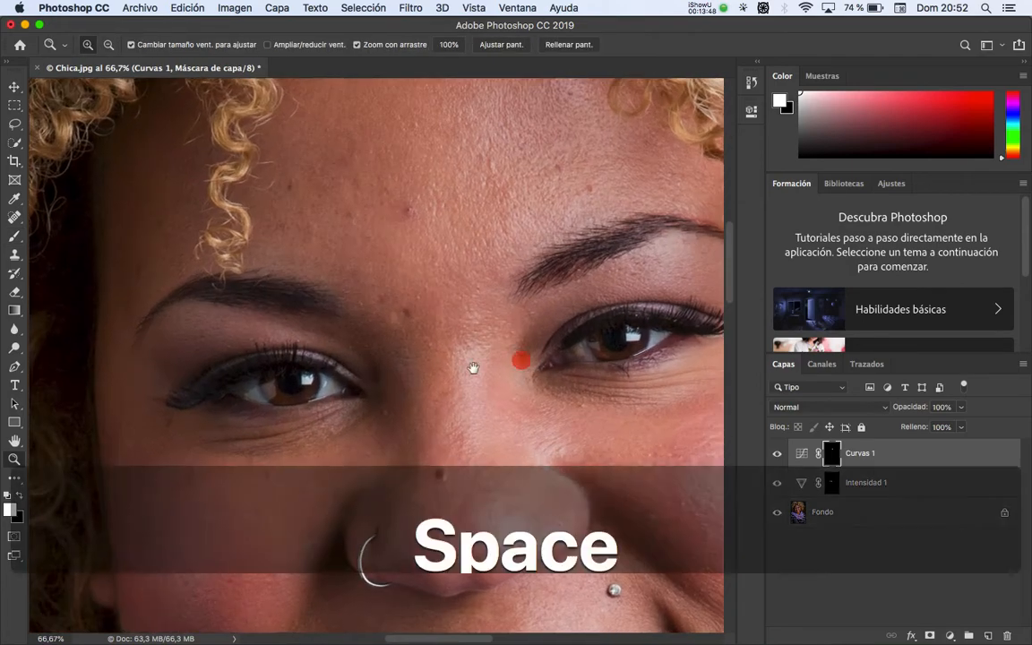
left_click(470, 327)
left_click(500, 368, "alt")
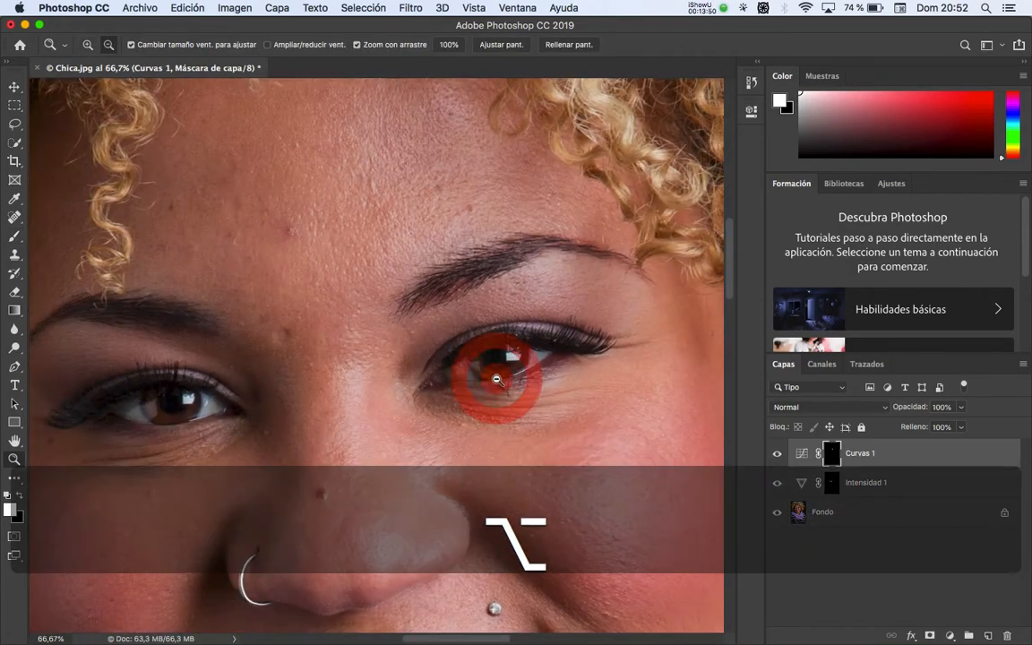
left_click(494, 394, "alt")
left_click_drag(494, 396, 517, 378)
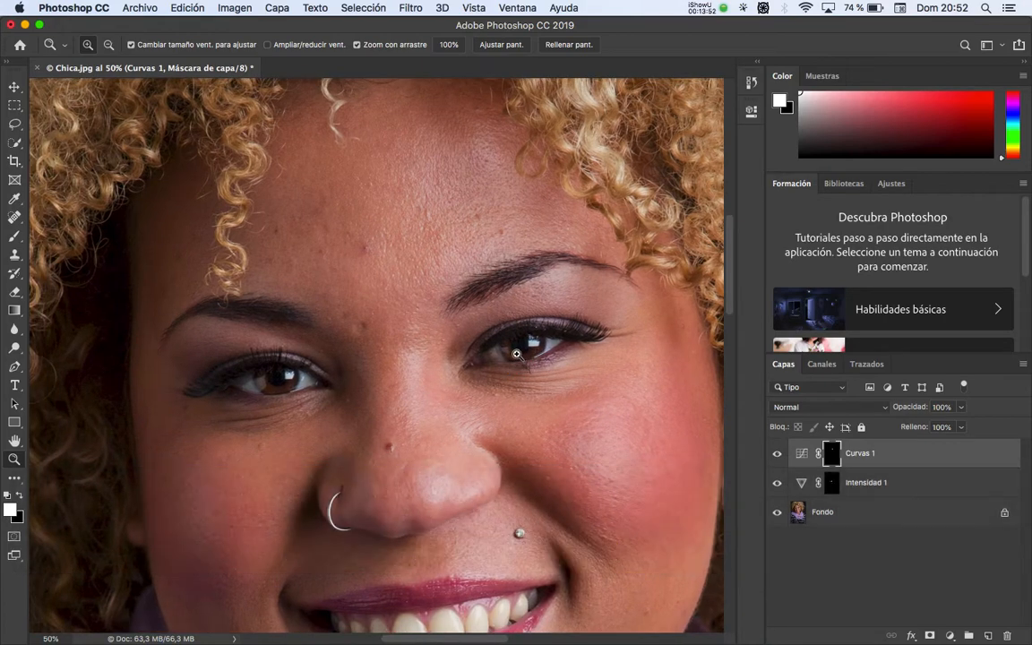
left_click(777, 483)
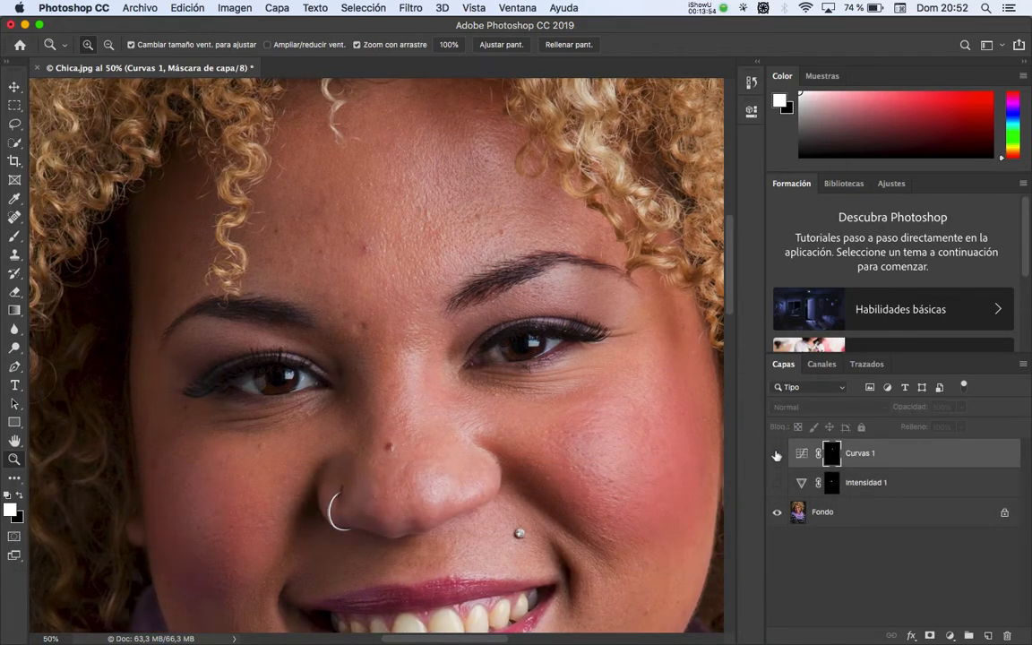
left_click(777, 483)
Step: Compare the whole face at 33,3% zoom with the two adjustment layers switched off and on again
key("z")
left_click(584, 473, "alt")
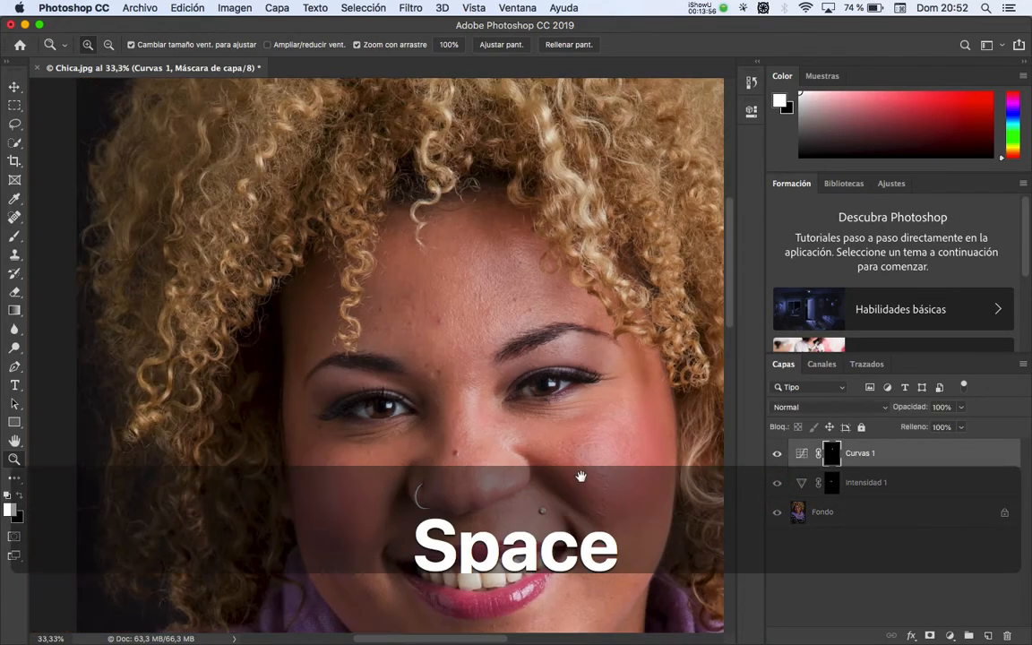
left_click_drag(581, 479, 566, 436)
left_click(777, 454)
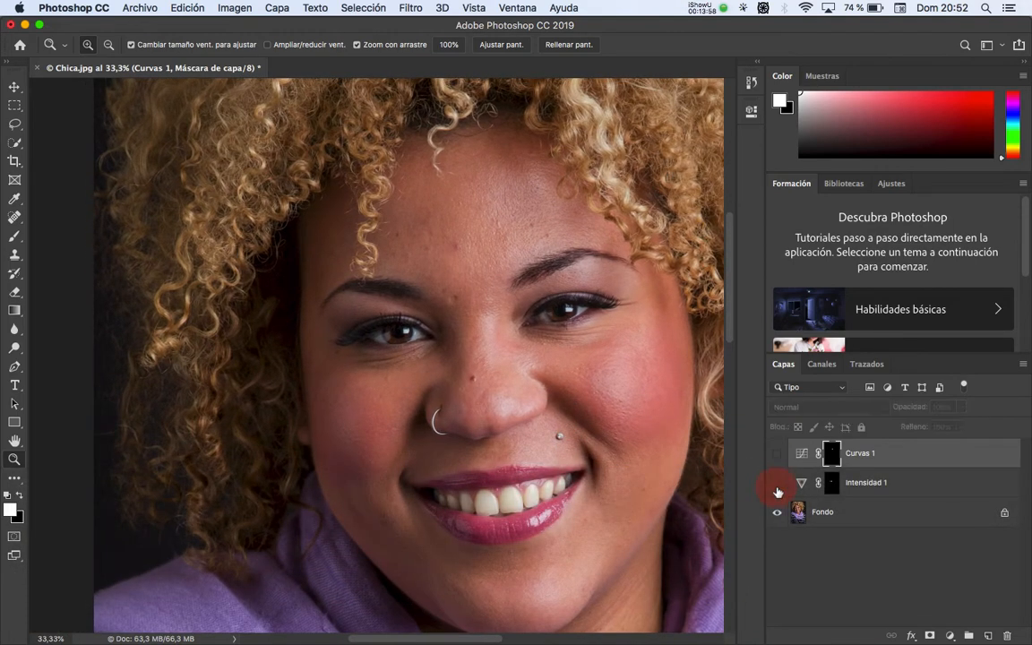
left_click(776, 483)
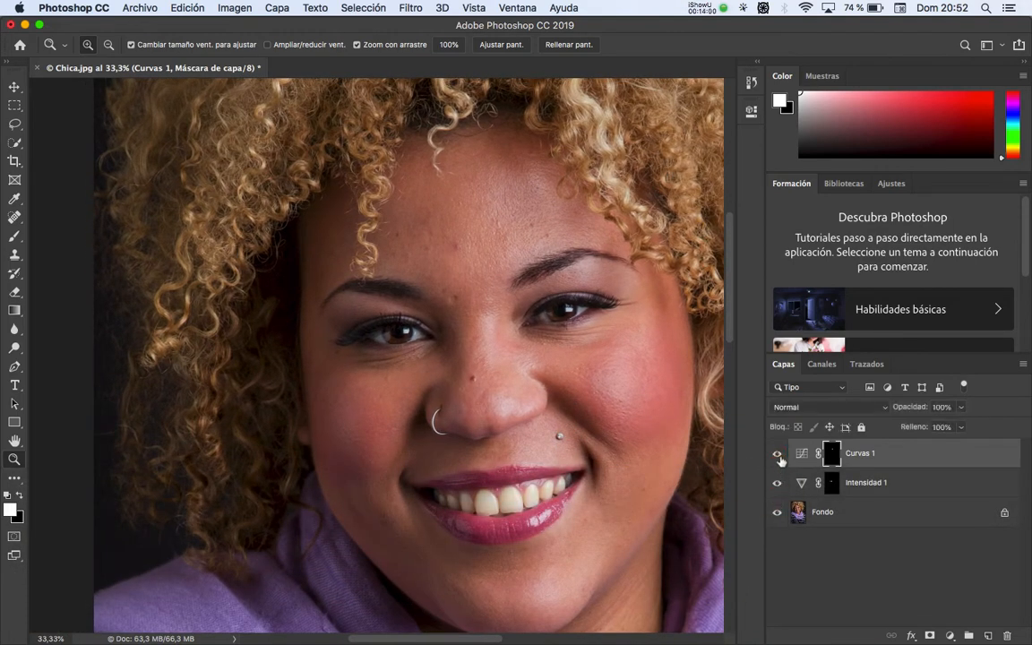
left_click(776, 483)
left_click(777, 454)
left_click_drag(560, 334, 517, 317)
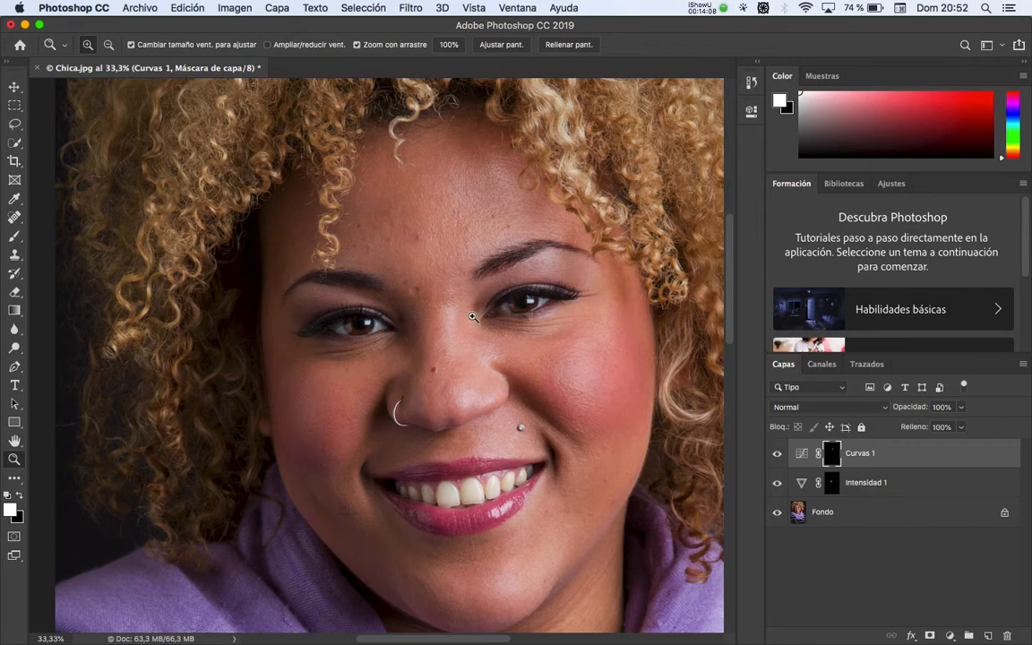
Step: Close Chica.jpg without saving the changes and quit Photoshop
key("super")
key("super+w")
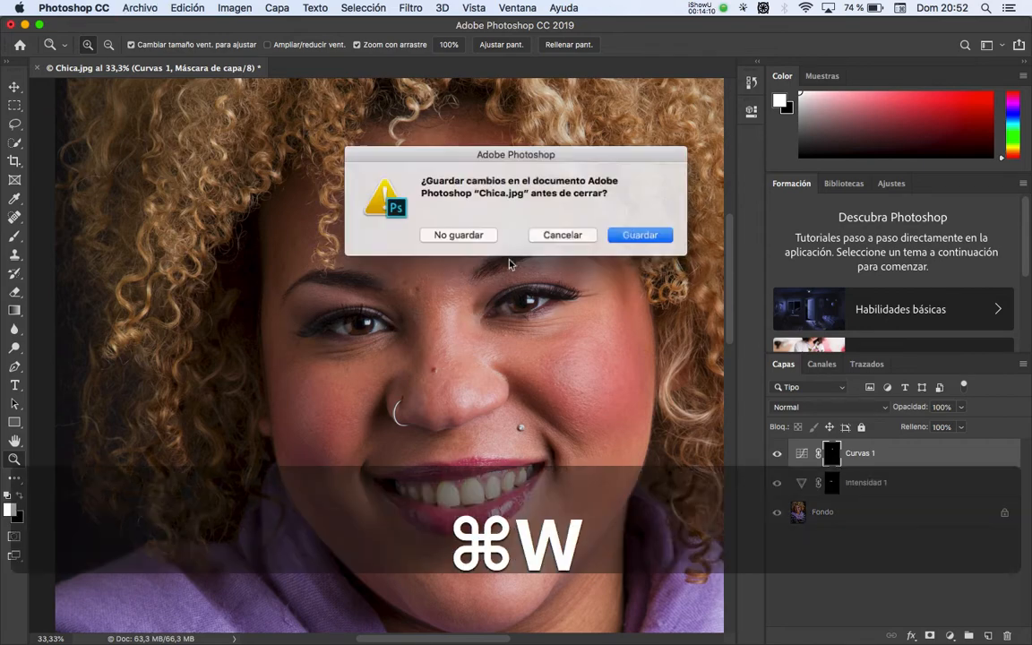
left_click(459, 235)
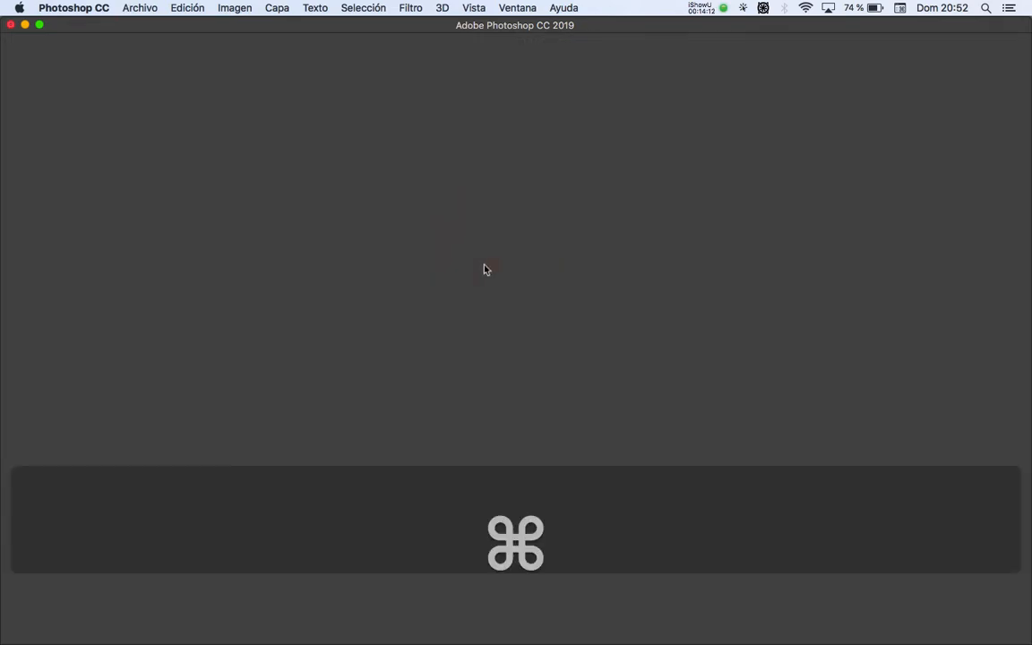
key("super+q")
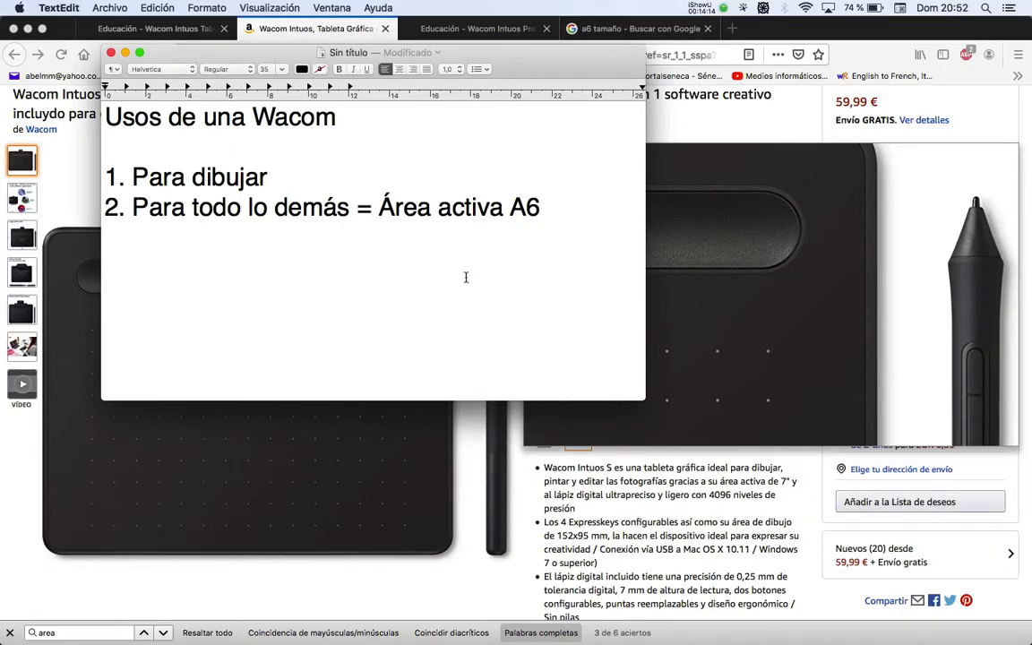
Step: Highlight the "Para todo lo demás = Área activa A6" line in the note and switch to the Amazon Wacom Intuos page in Firefox
left_click_drag(265, 178, 525, 232)
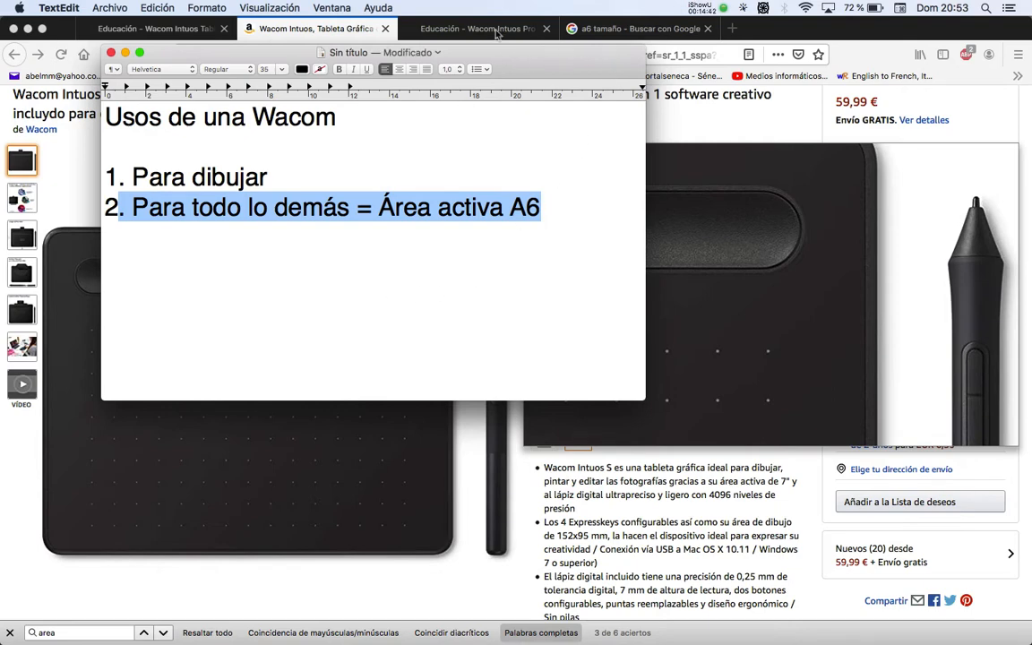
left_click(303, 28)
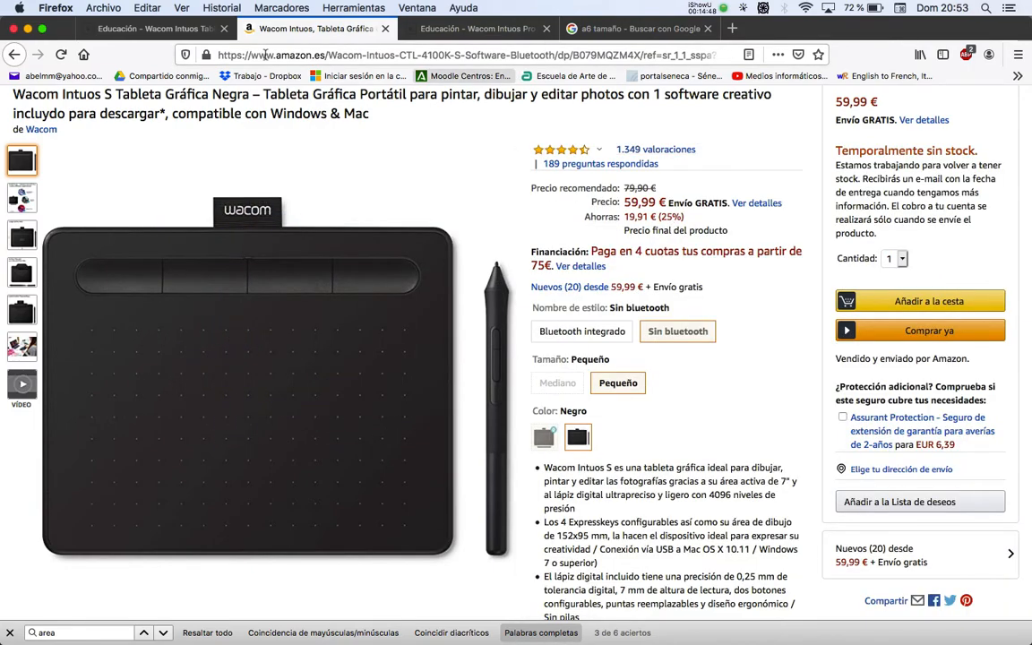
Step: Examine the education offer for the Wacom Intuos S on the macnificos page, highlighting its discounted price
left_click(166, 28)
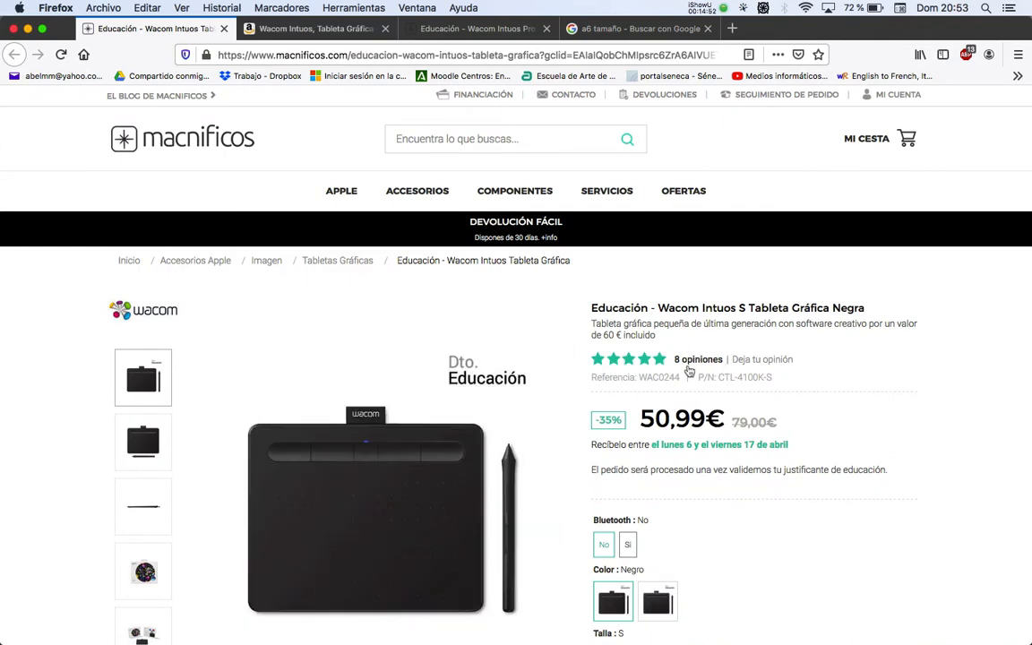
scroll(699, 372, "down", 2)
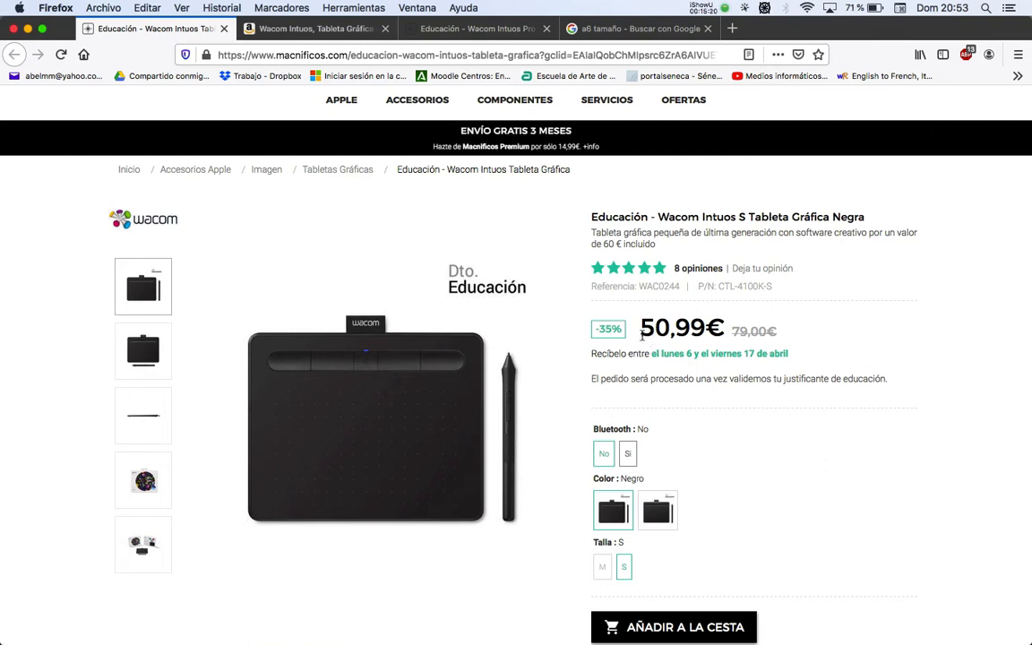
left_click_drag(641, 328, 697, 335)
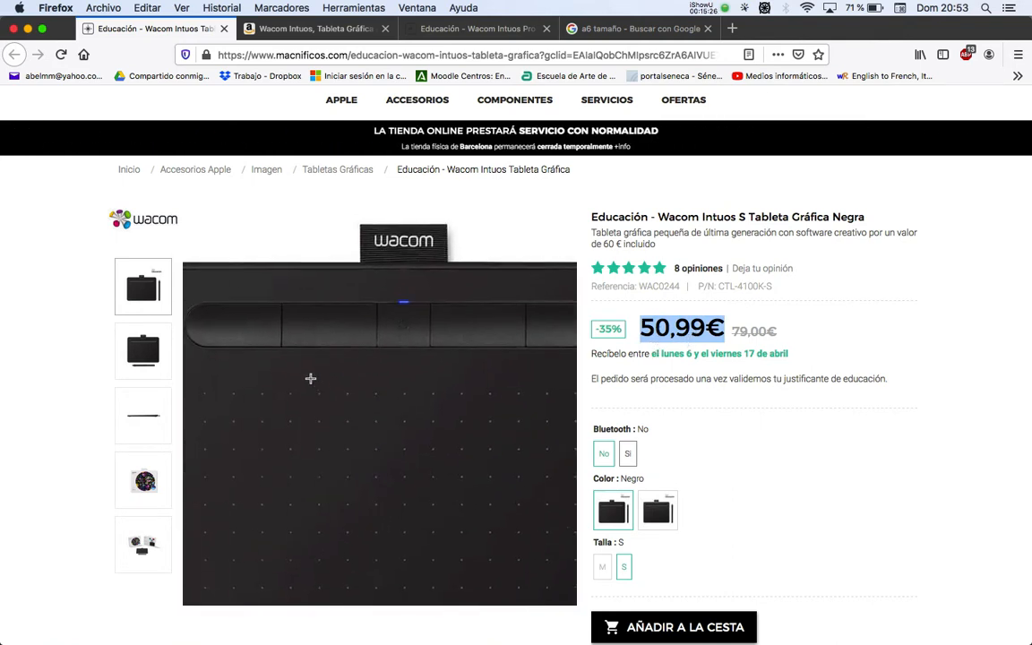
left_click(675, 448)
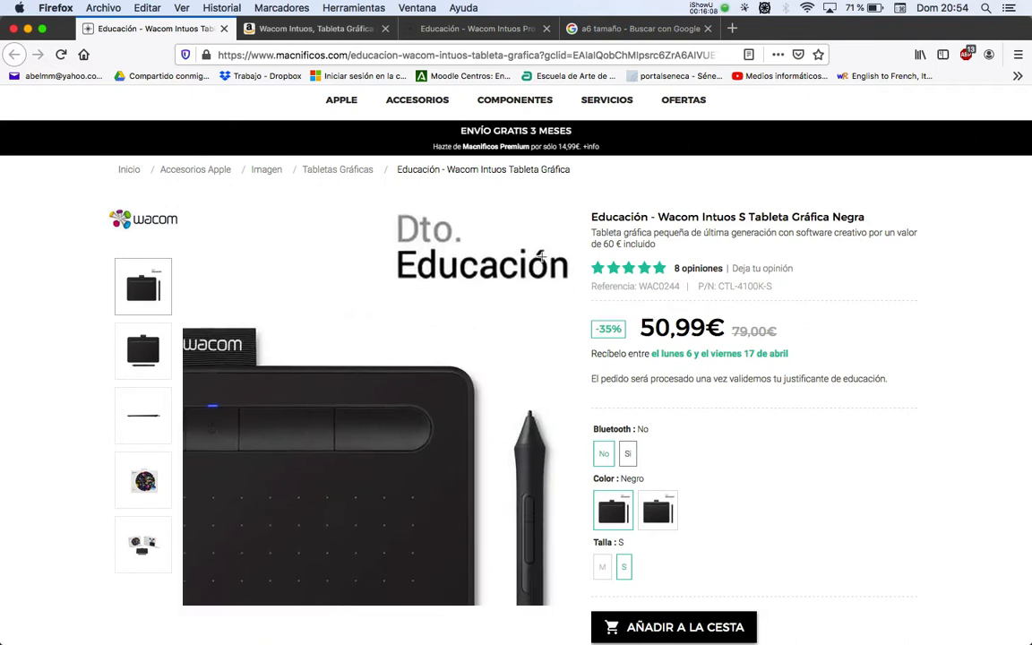
Step: Switch to Vista Previa, close the Wacom tablet diagram and quit the viewer
key("super+Tab")
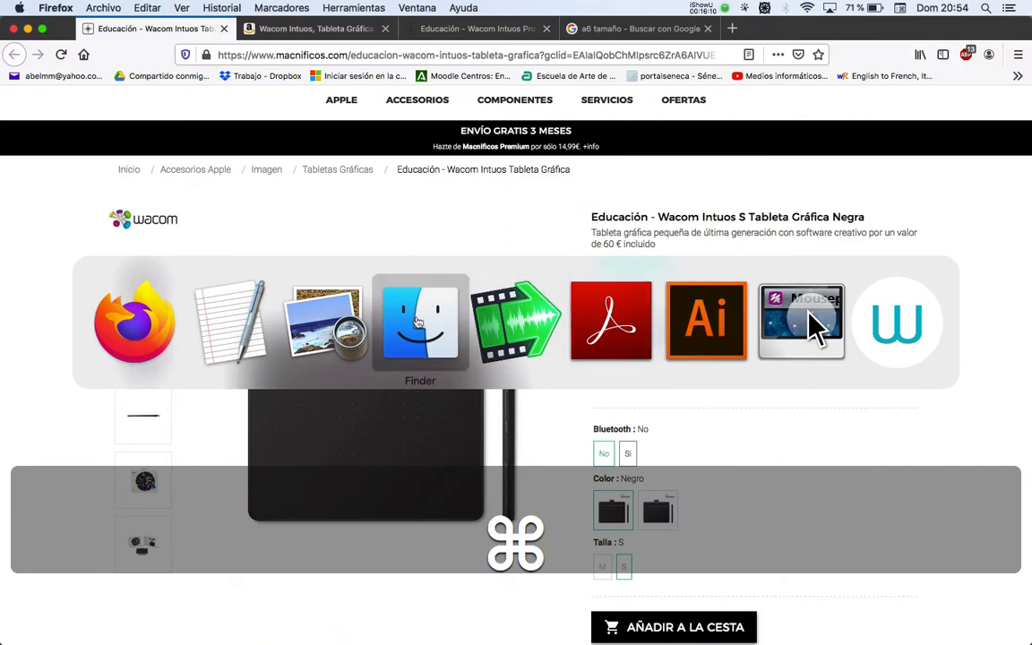
left_click(364, 327)
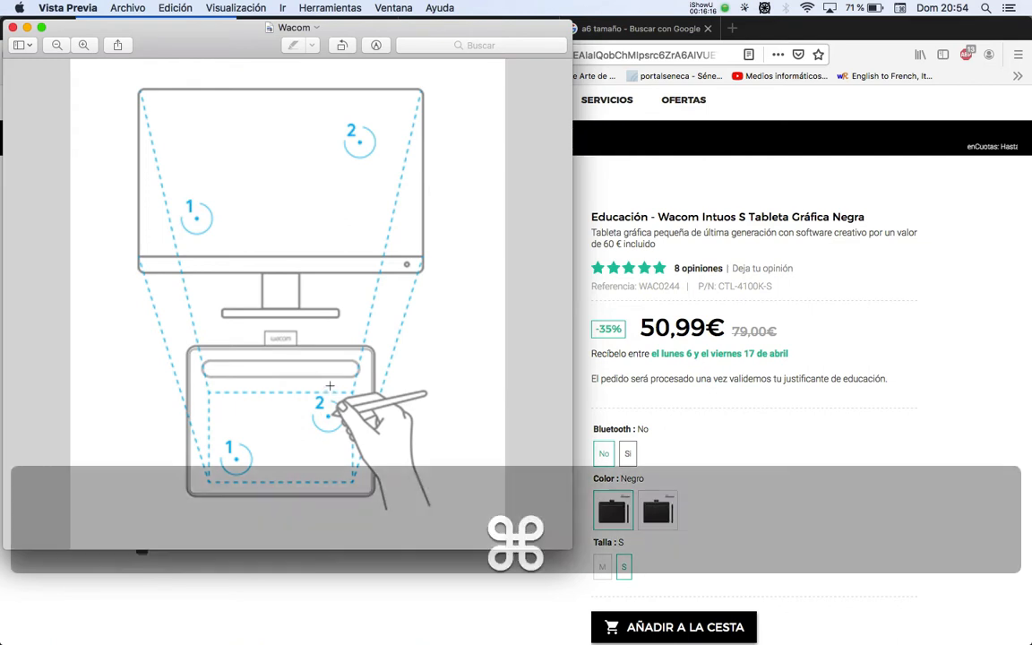
key("super+w")
key("super+q")
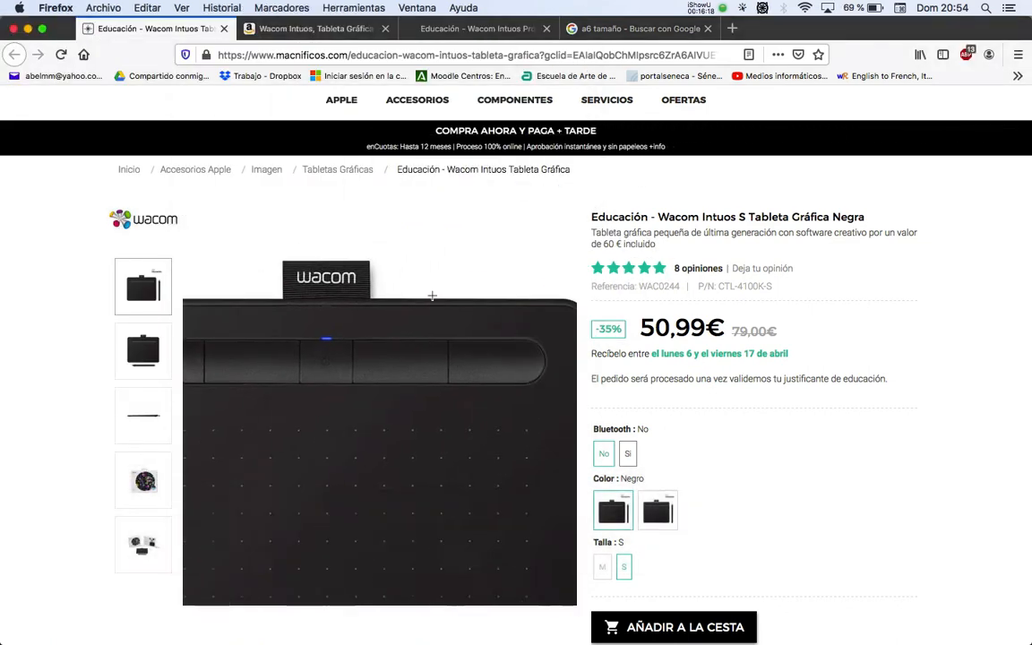
Step: Quit Firefox with its open tabs and hide the TextEdit note
key("super+q")
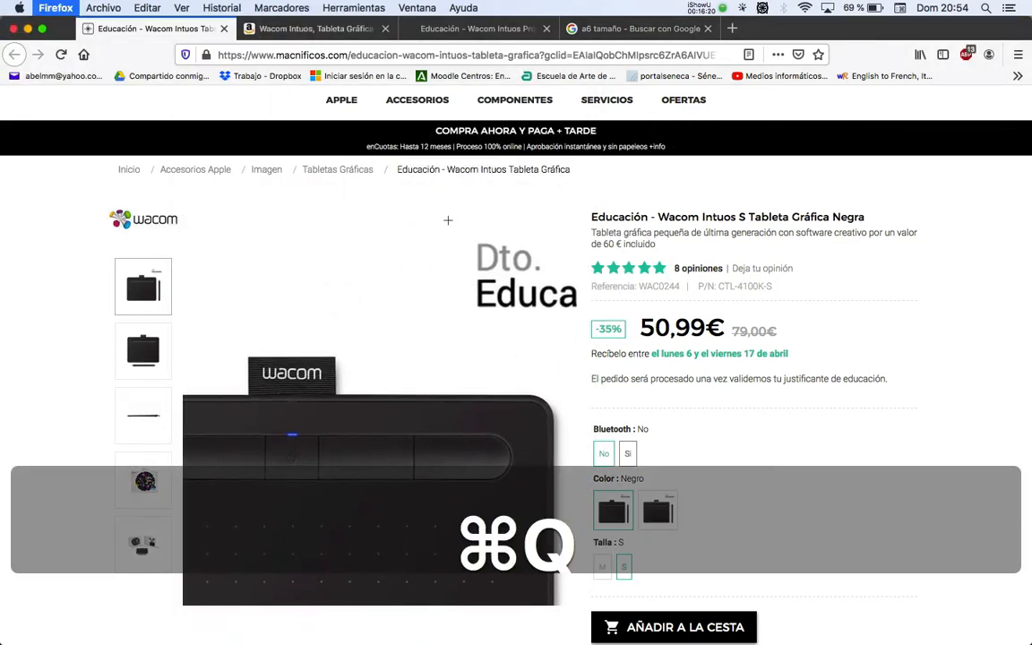
left_click(599, 174)
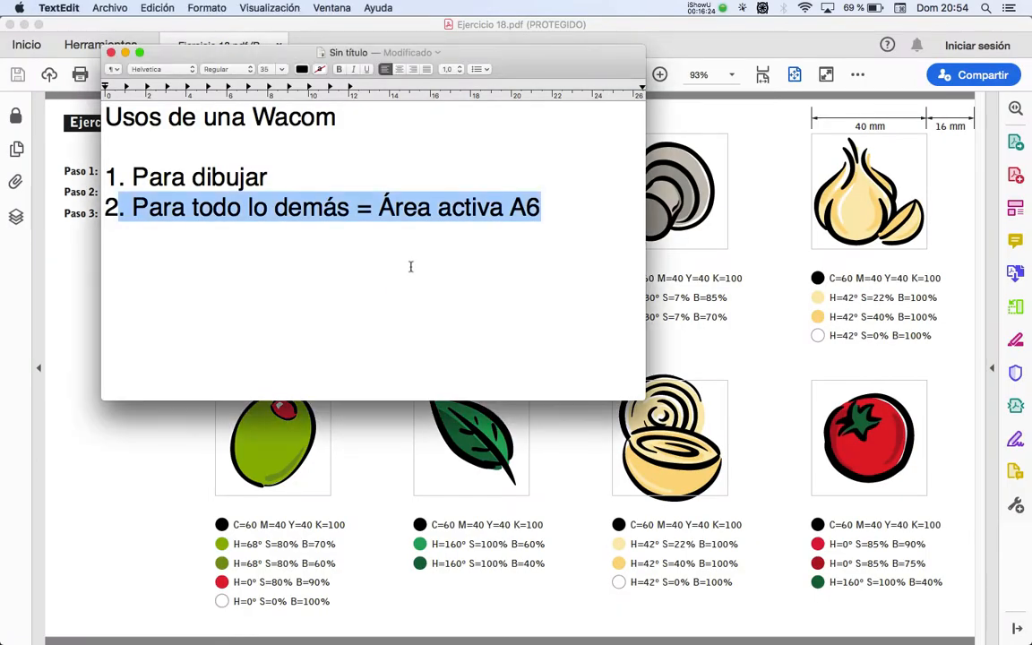
key("super+h")
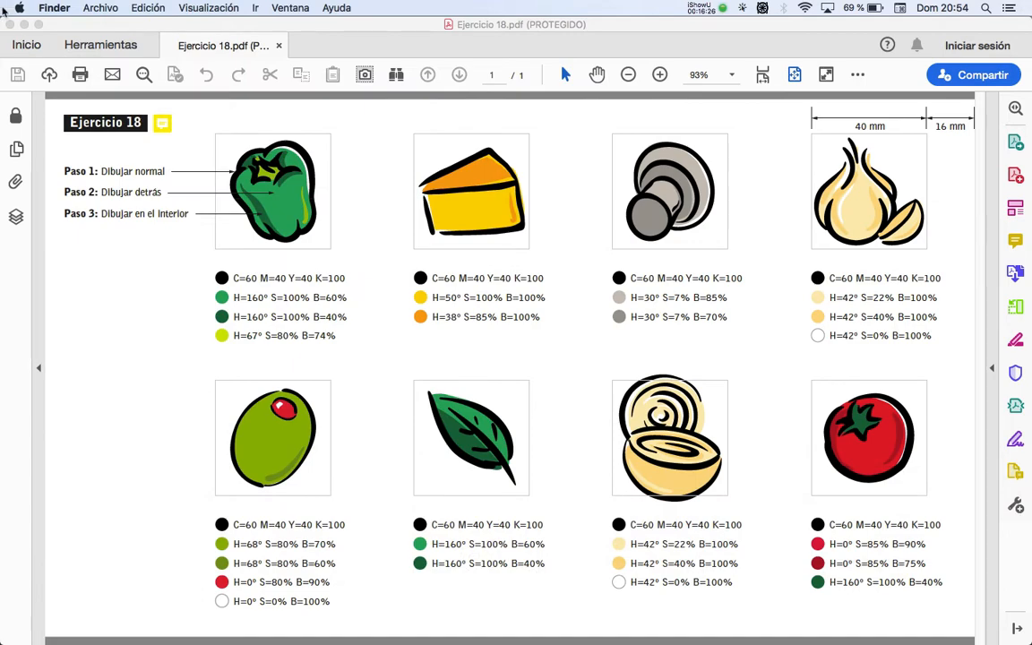
Step: Open the Wacom image from the desktop to look at the tablet-to-screen diagram, and quit Vista Previa
mouse_move(3, 2)
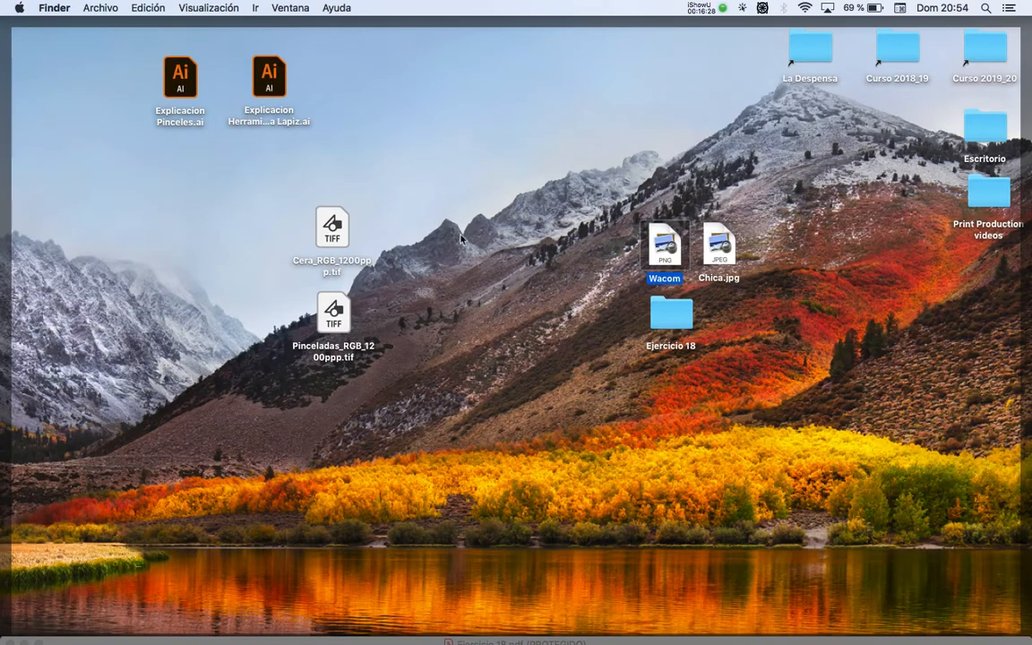
left_click(473, 248)
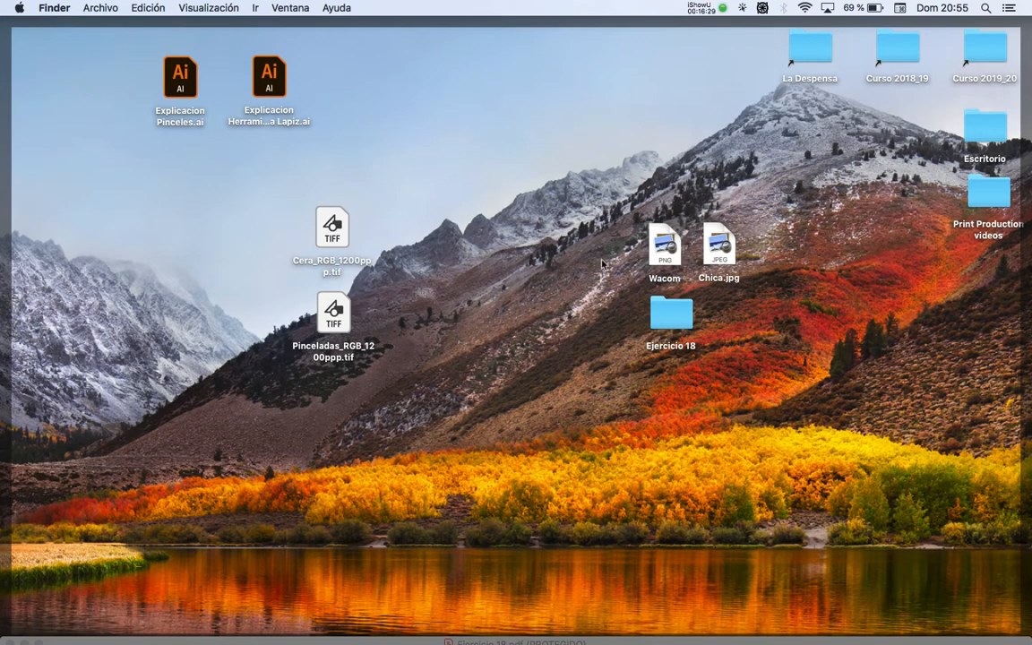
double_click(670, 253)
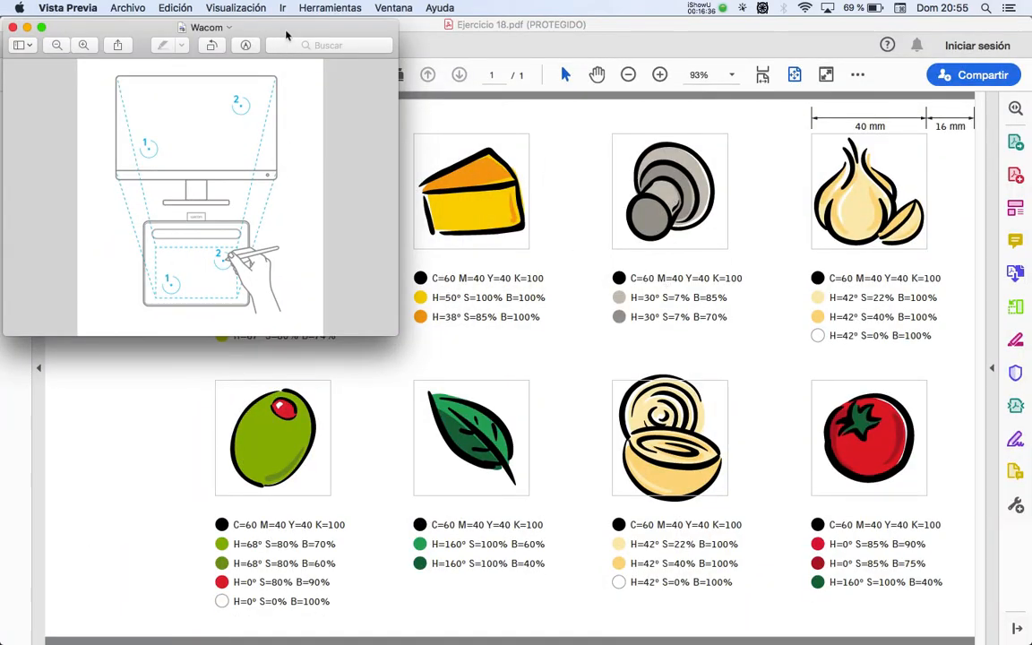
key("super+w")
key("super+q")
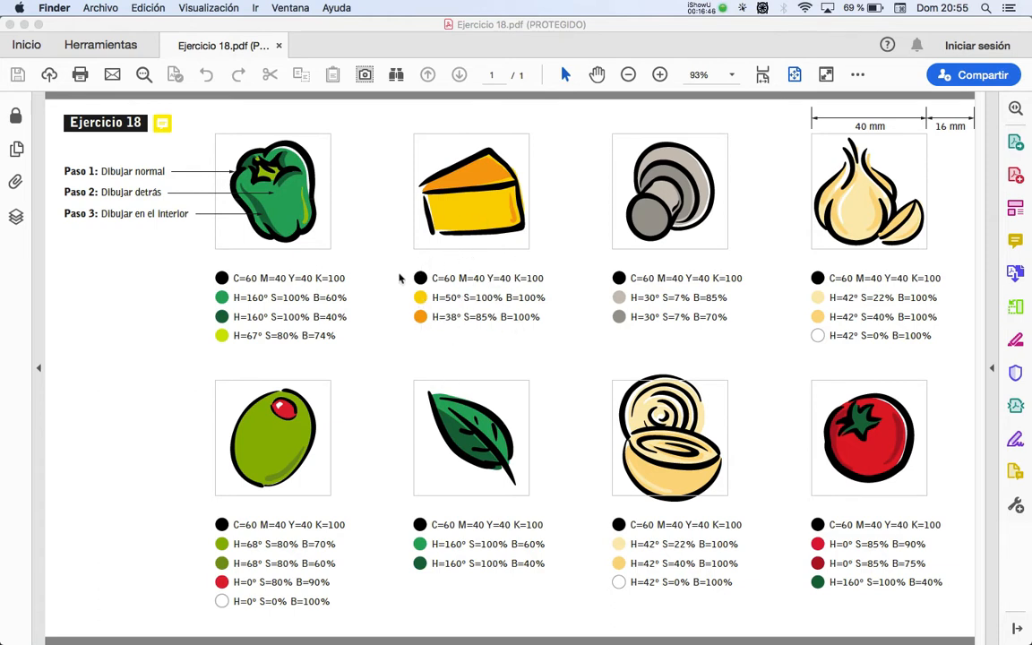
Step: Quit TextEdit and delete the unsaved "Usos de una Wacom" note
key("super+Tab")
key("super+Tab")
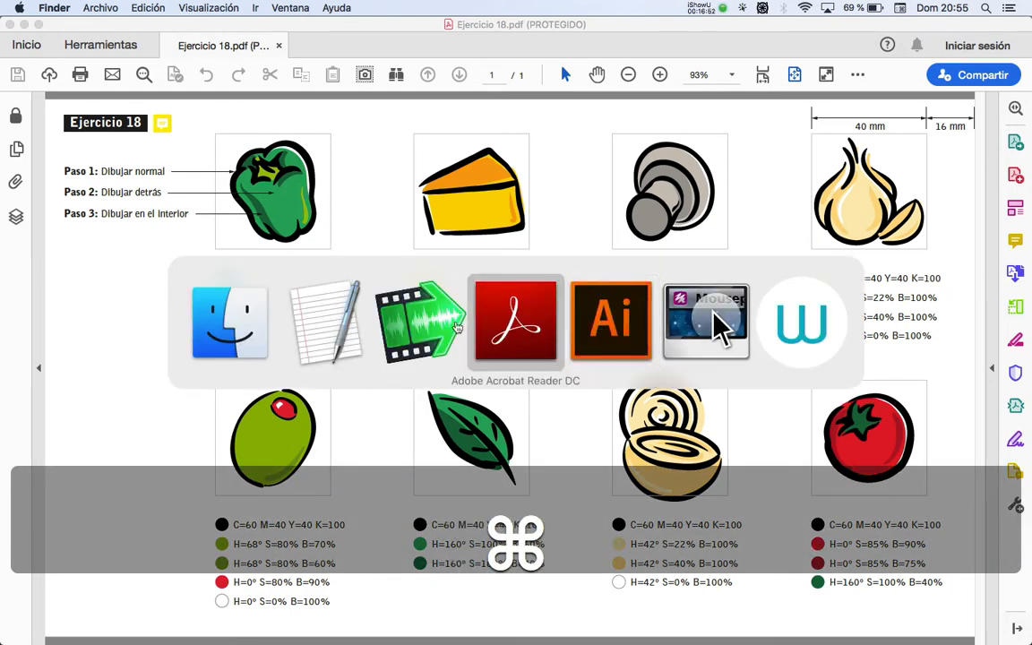
key("super+q")
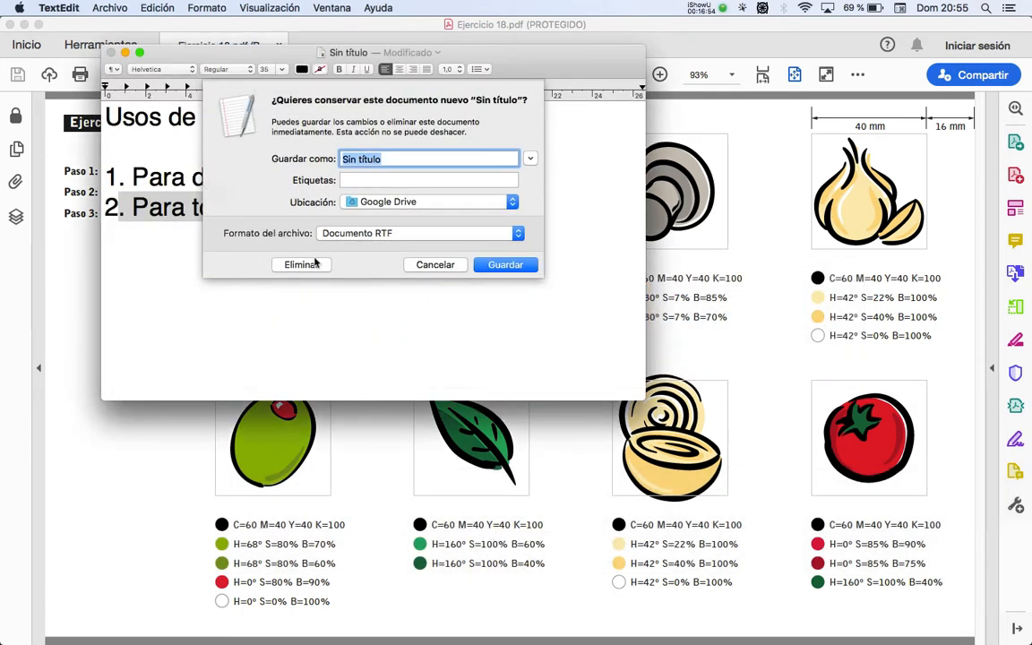
left_click(309, 264)
Step: Switch to Illustrator and examine the brush types and sample strokes in Explicacion Pinceles.ai at 66,67% zoom
key("super+Tab")
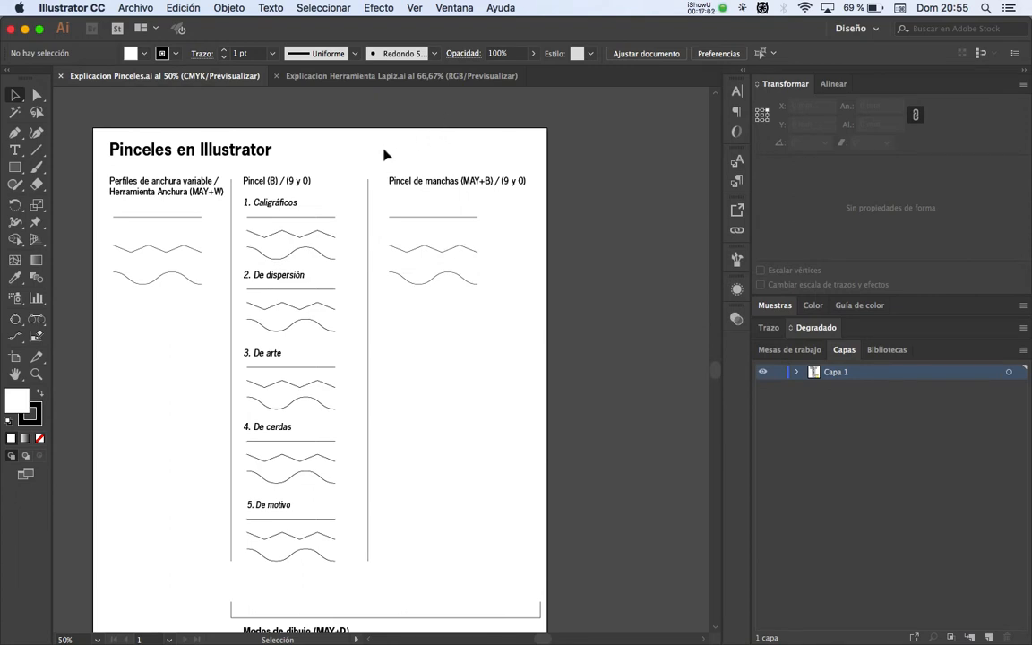
key("space")
left_click_drag(383, 148, 459, 133)
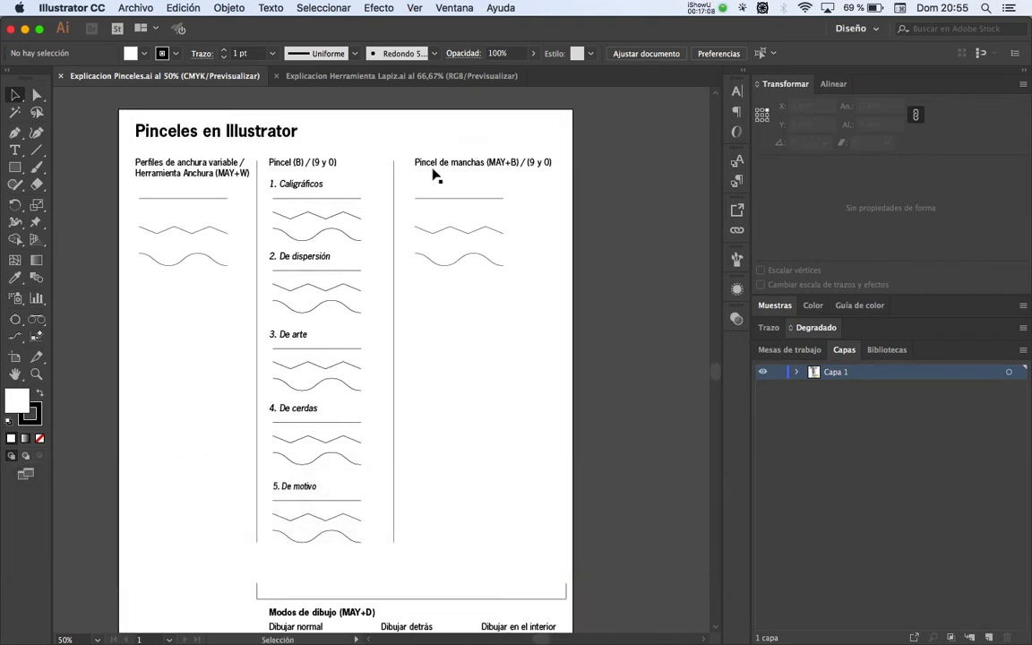
key("z")
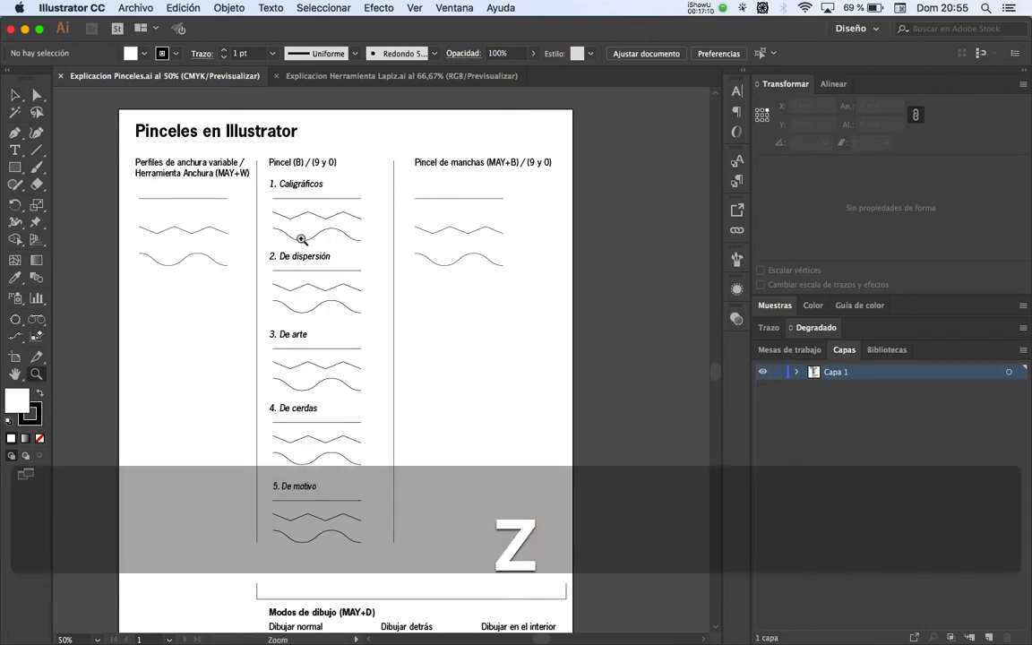
left_click(302, 231)
key("space")
left_click_drag(424, 270, 413, 230)
key("v")
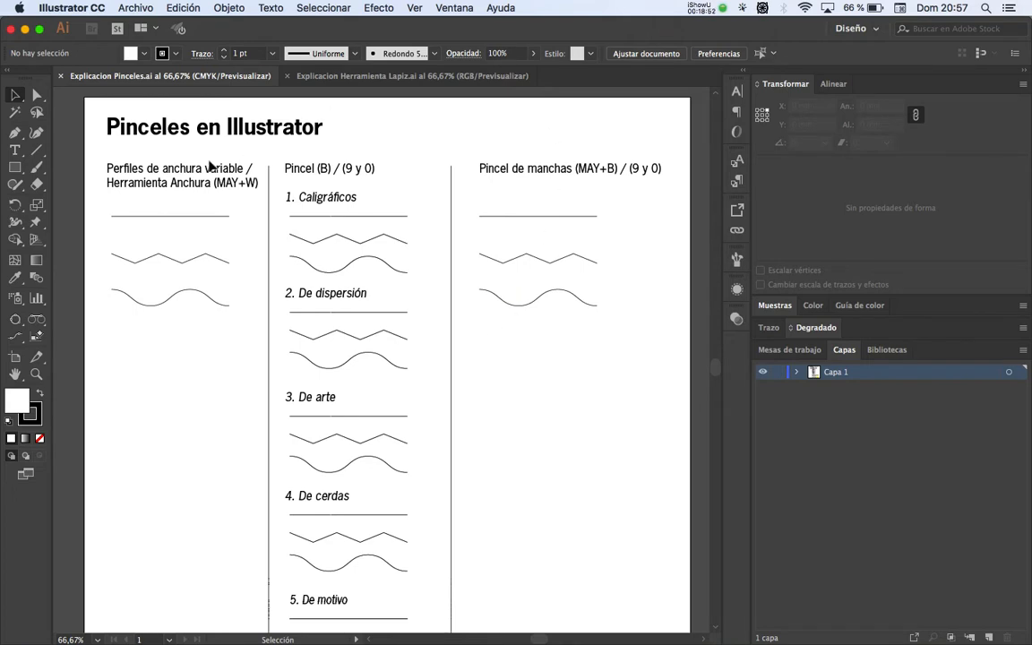
Step: Switch to Explicacion Herramienta Lapiz.ai and examine the bear drawing's face, belly and arm outlines at up to 300% zoom
left_click(360, 79)
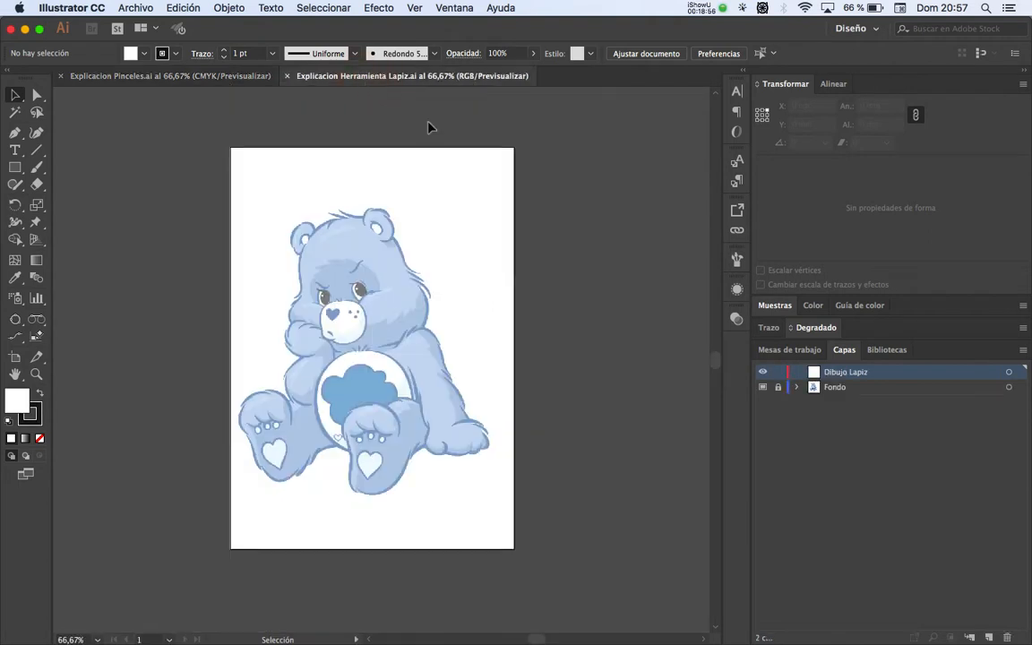
key("z")
left_click(313, 273)
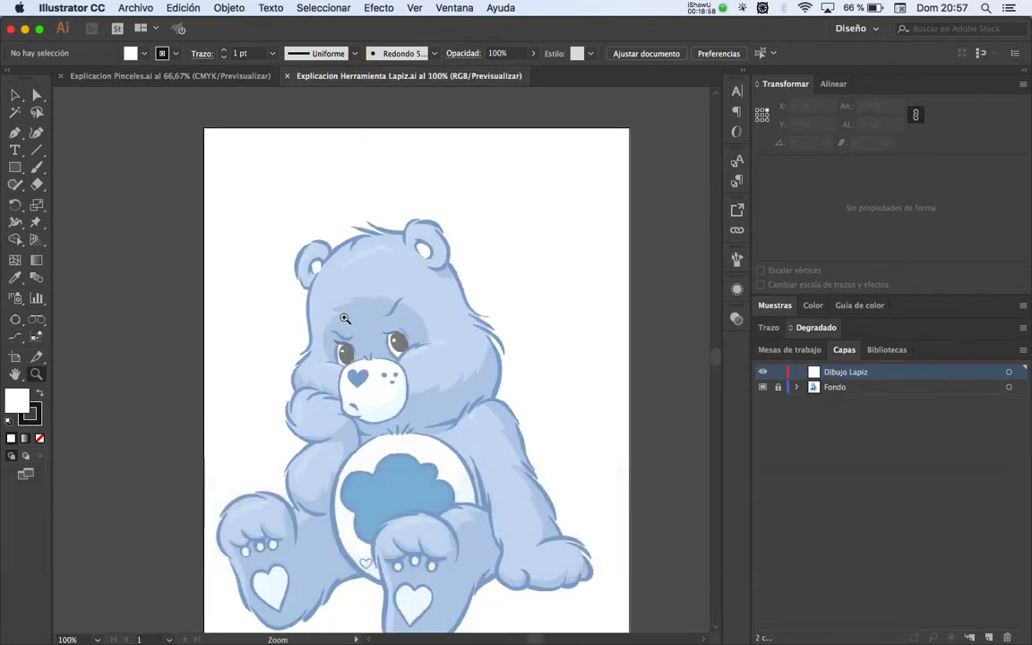
left_click(361, 347)
left_click(361, 347)
key("space")
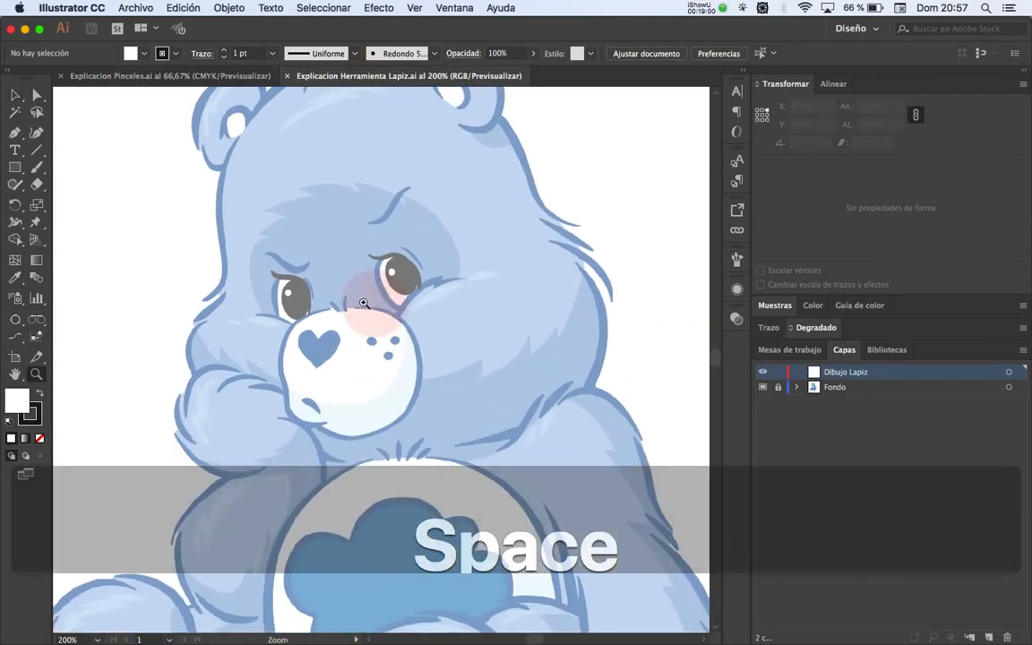
left_click_drag(363, 307, 422, 365)
left_click(422, 364, "alt")
left_click_drag(403, 406, 311, 362)
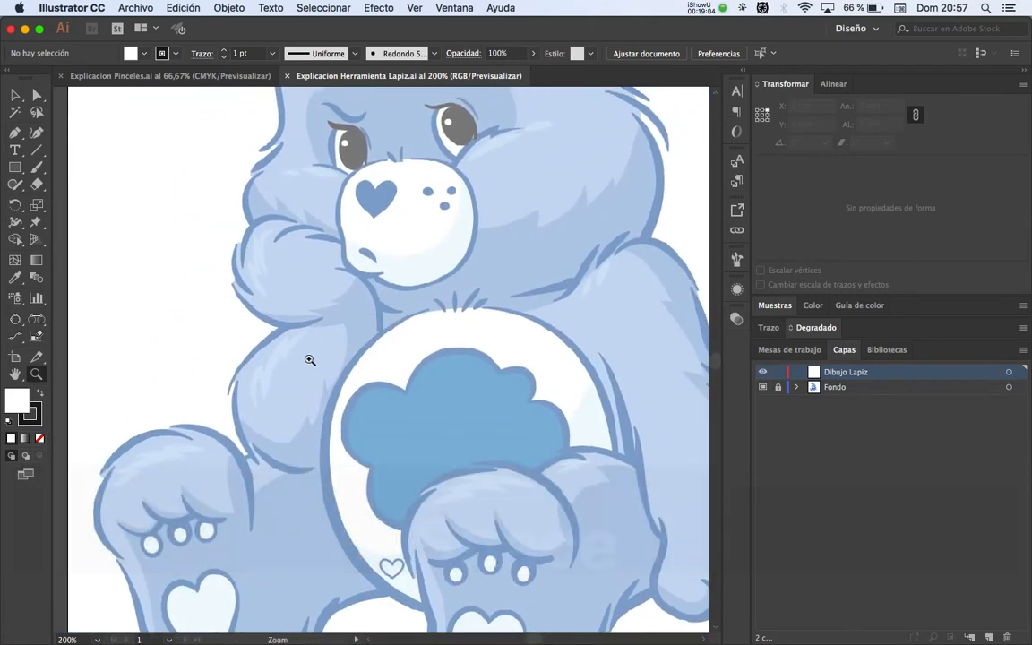
left_click(272, 375)
key("space")
left_click_drag(255, 309, 242, 334)
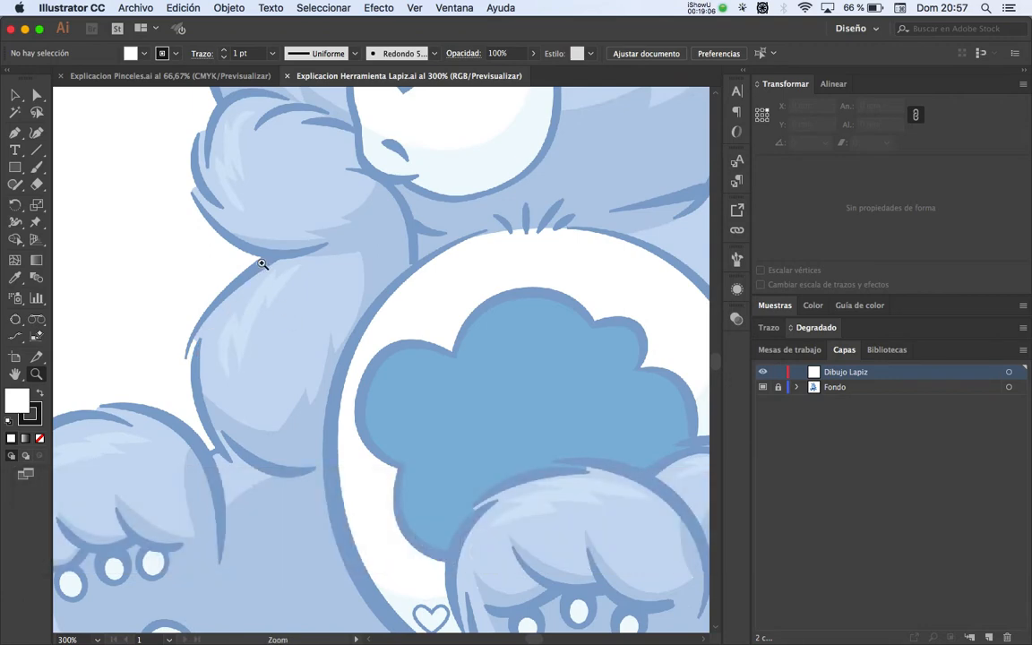
Step: Draw a freehand wavy test stroke about 50 mm wide across the bear's arm with the Pencil tool (Lápiz) and delete it
left_click(15, 185)
left_click(15, 185)
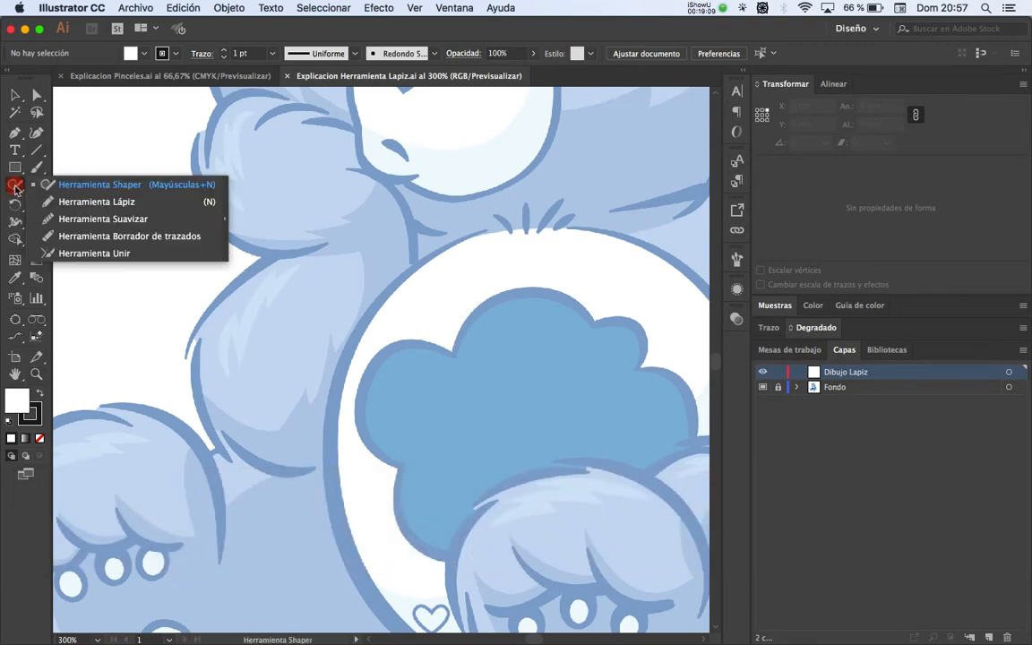
left_click(109, 205)
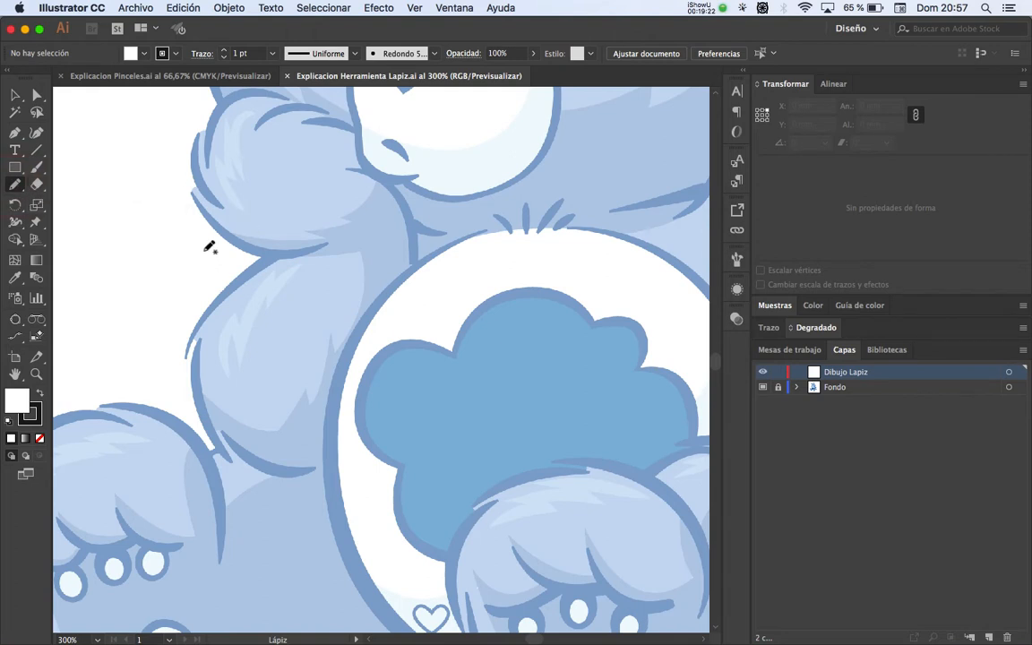
mouse_move(130, 320)
left_mouse_down()
mouse_move(260, 241)
mouse_move(243, 284)
mouse_move(437, 319)
left_mouse_up()
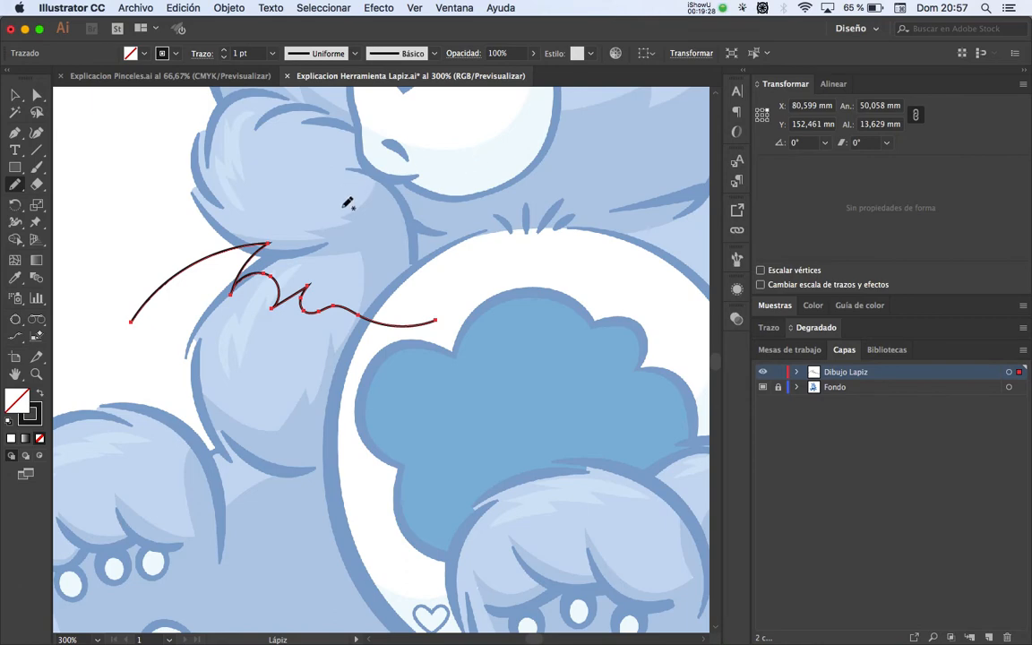
key("v")
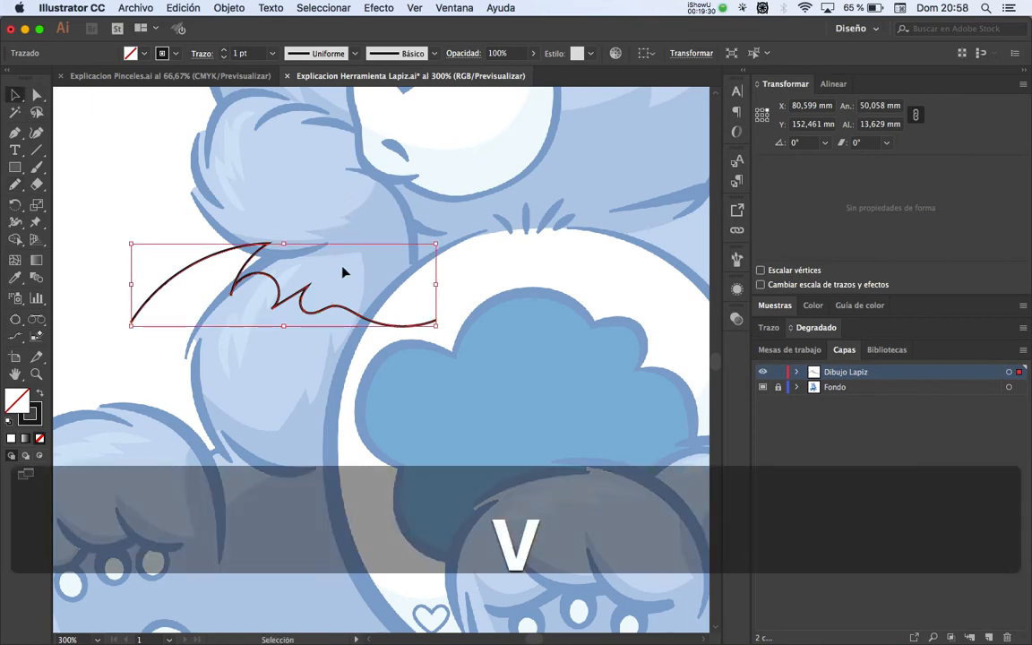
key("BackSpace")
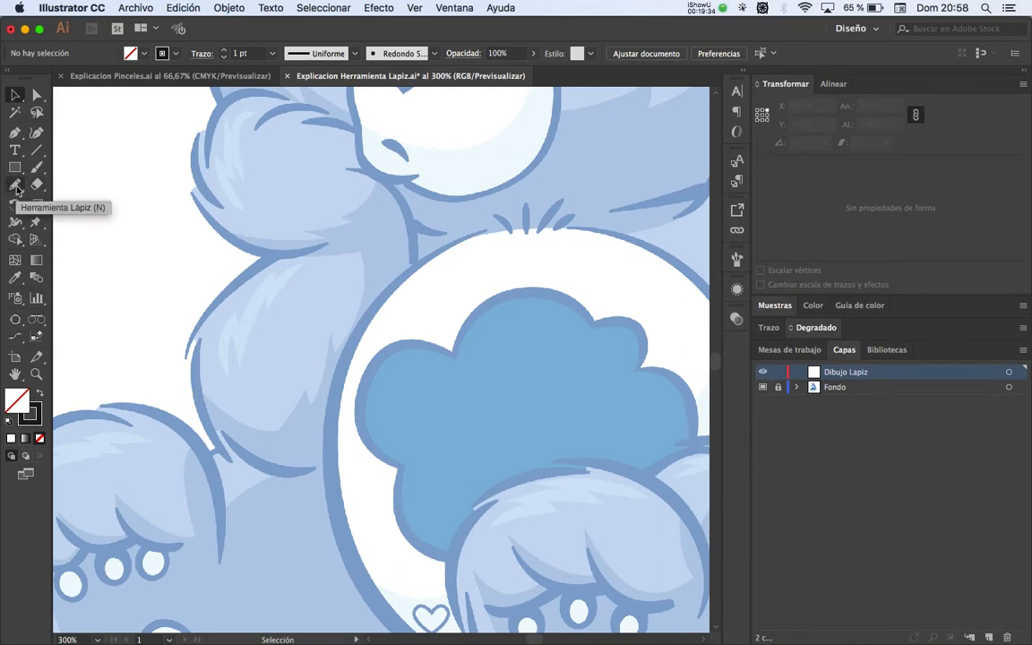
Step: Set the Pencil tool's Fidelidad to the full Precisión end
double_click(15, 185)
left_click_drag(673, 244, 516, 244)
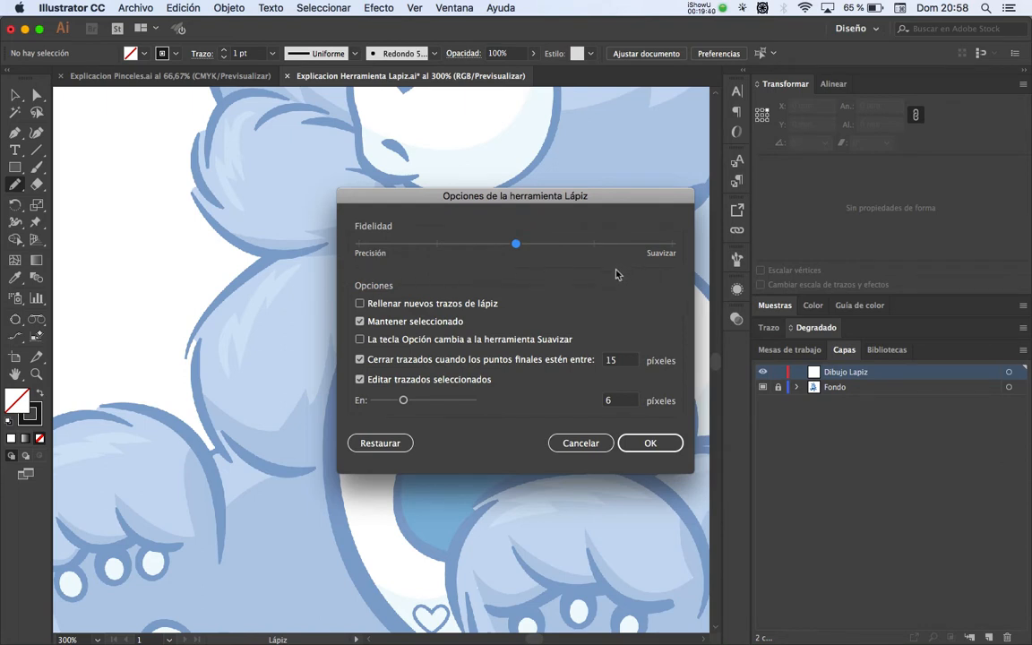
left_click(516, 243)
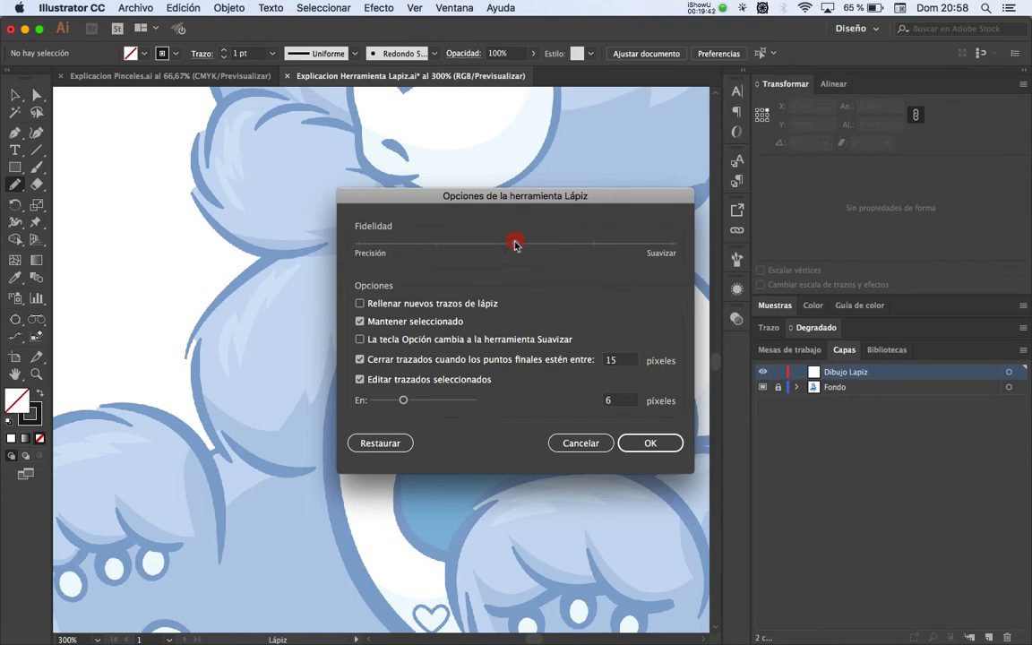
left_click_drag(516, 244, 359, 254)
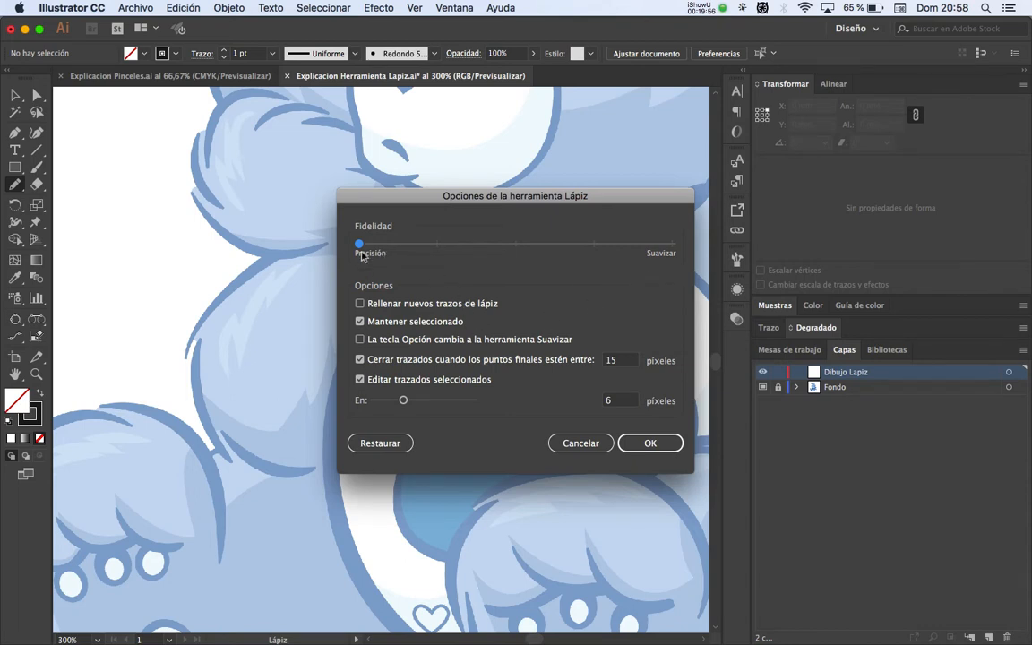
left_click(656, 442)
Step: Draw a shaky, nearly horizontal Pencil stroke about 38 mm long across the bear's arm and look at its anchor points
left_click_drag(207, 257, 437, 242)
key("v")
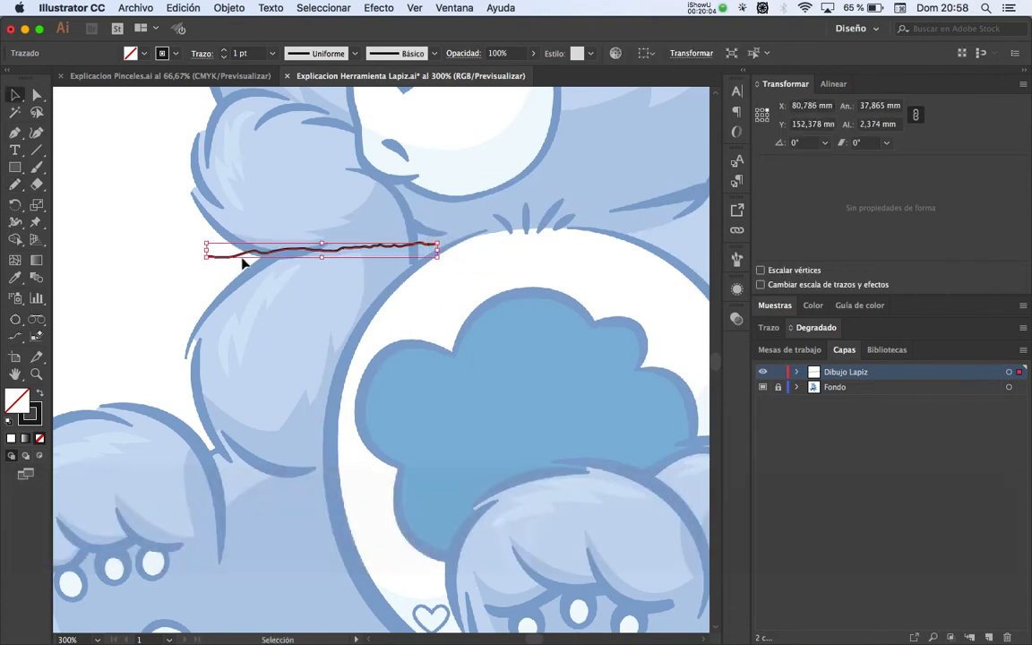
left_click(281, 260)
left_click_drag(281, 252, 283, 265)
key("a")
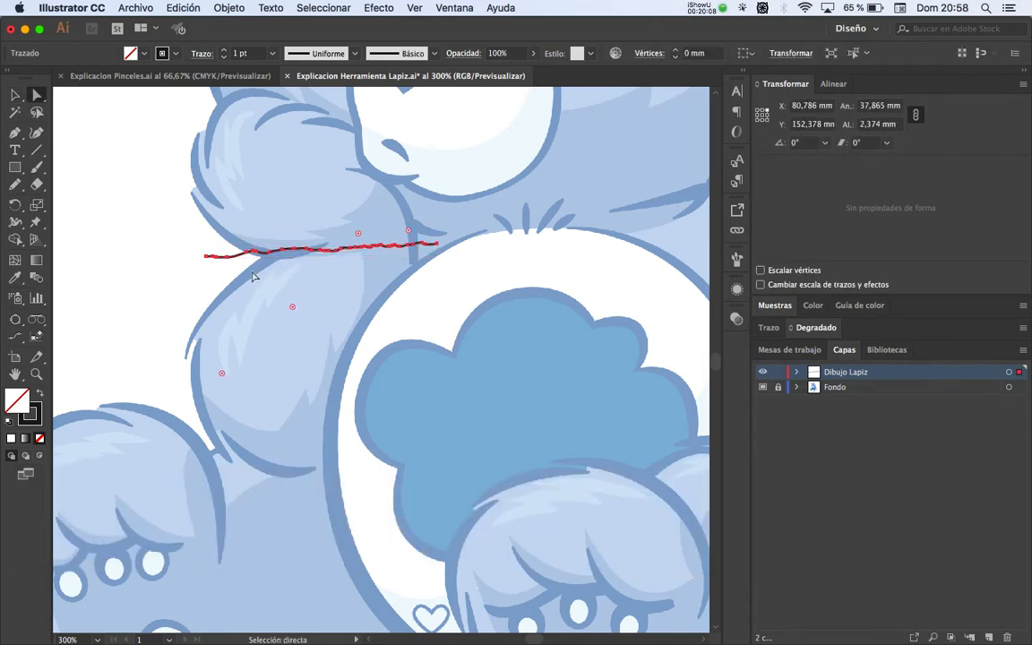
left_click(168, 225)
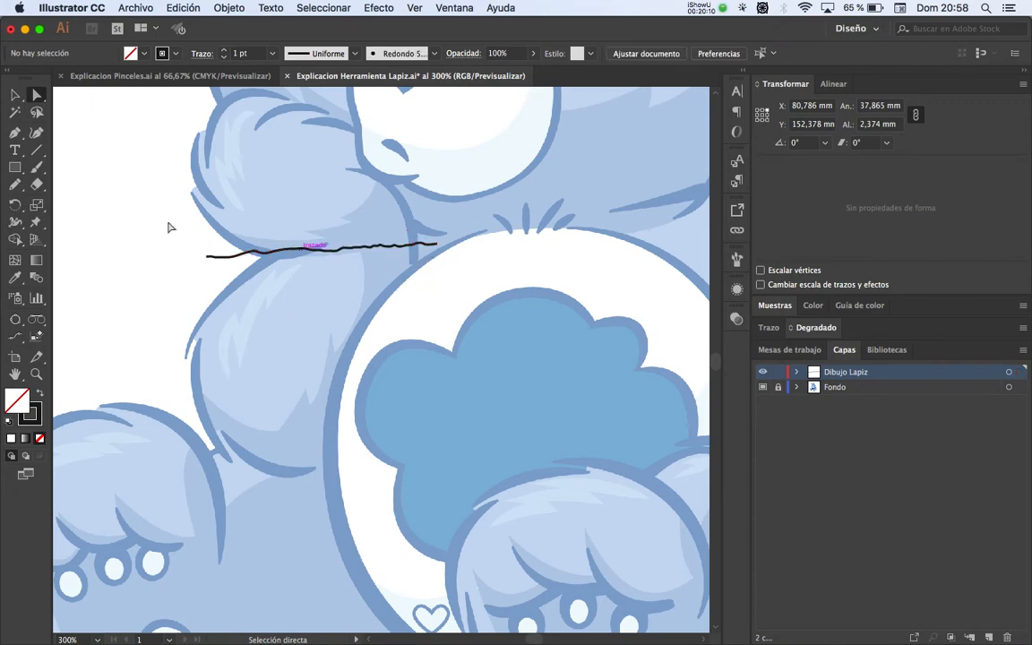
Step: Set the Pencil tool's Fidelidad to the full Suavizar end
left_click(16, 186)
double_click(16, 190)
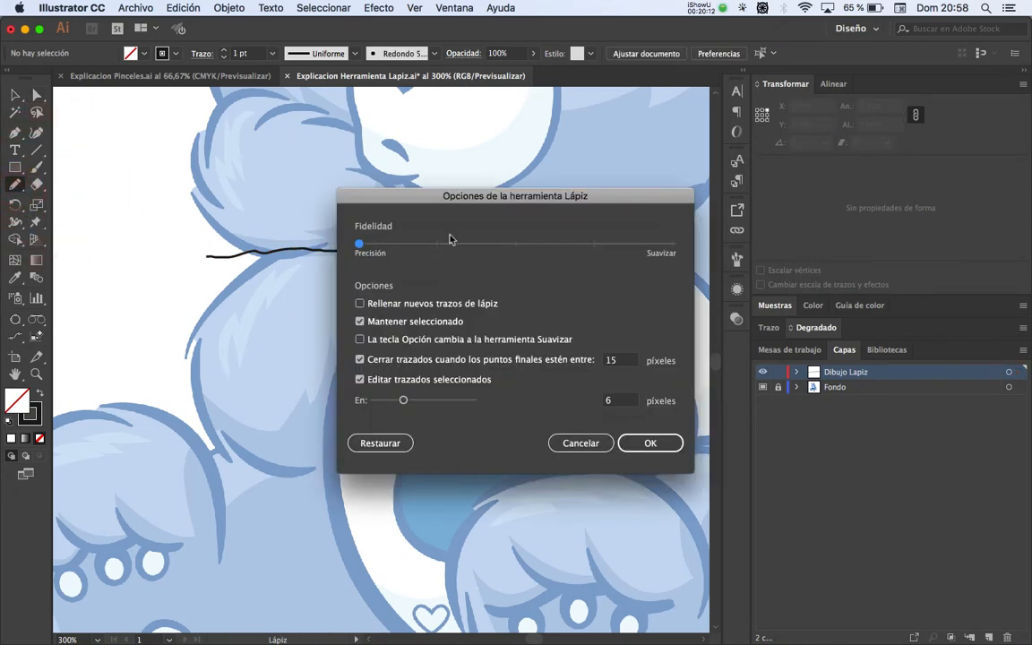
left_click_drag(359, 244, 672, 243)
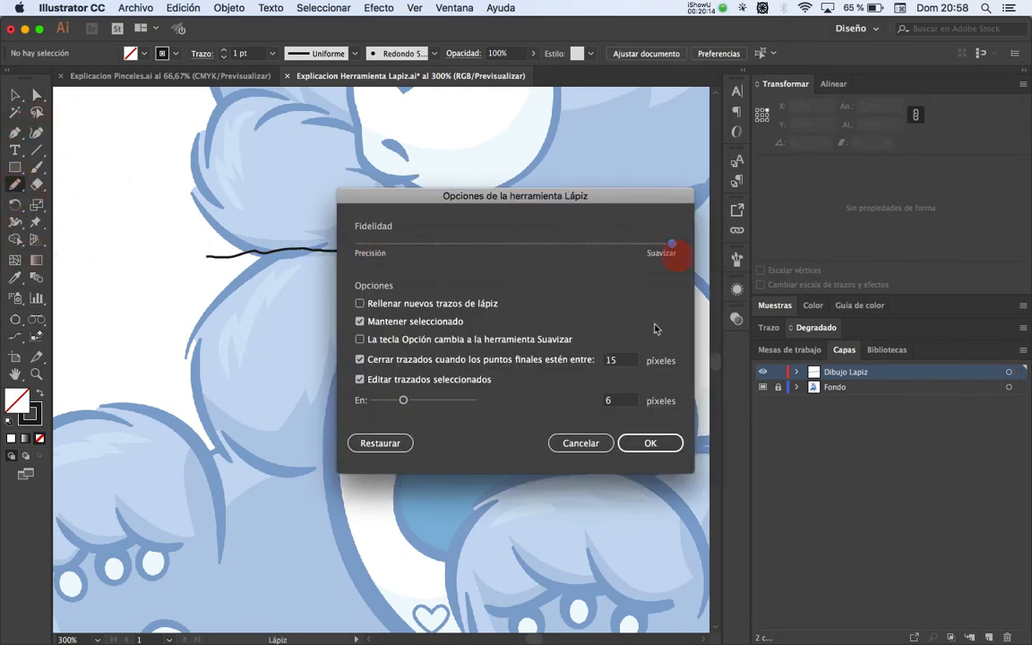
left_click(651, 439)
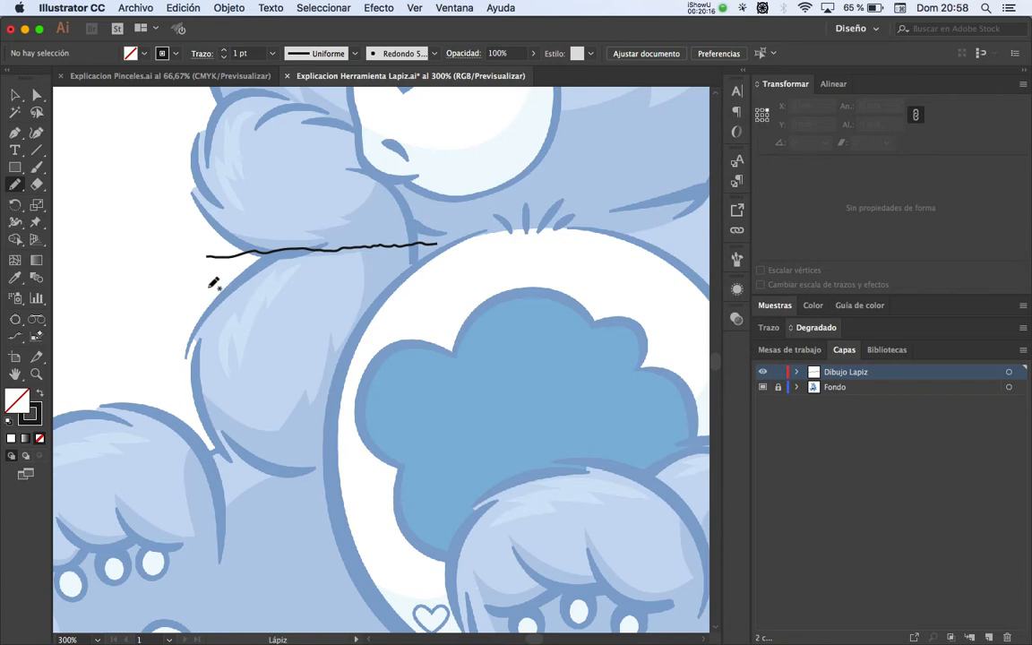
Step: Draw a second Pencil stroke about 39 mm long just below the first and select it to compare the two lines
left_click_drag(209, 287, 449, 279)
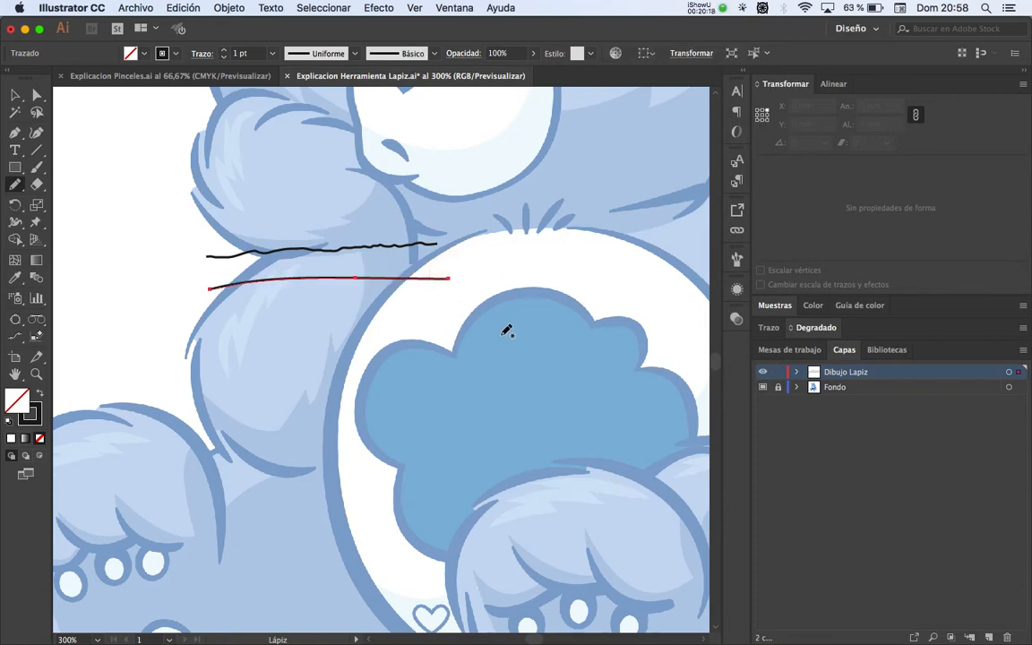
key("v")
left_click(363, 327)
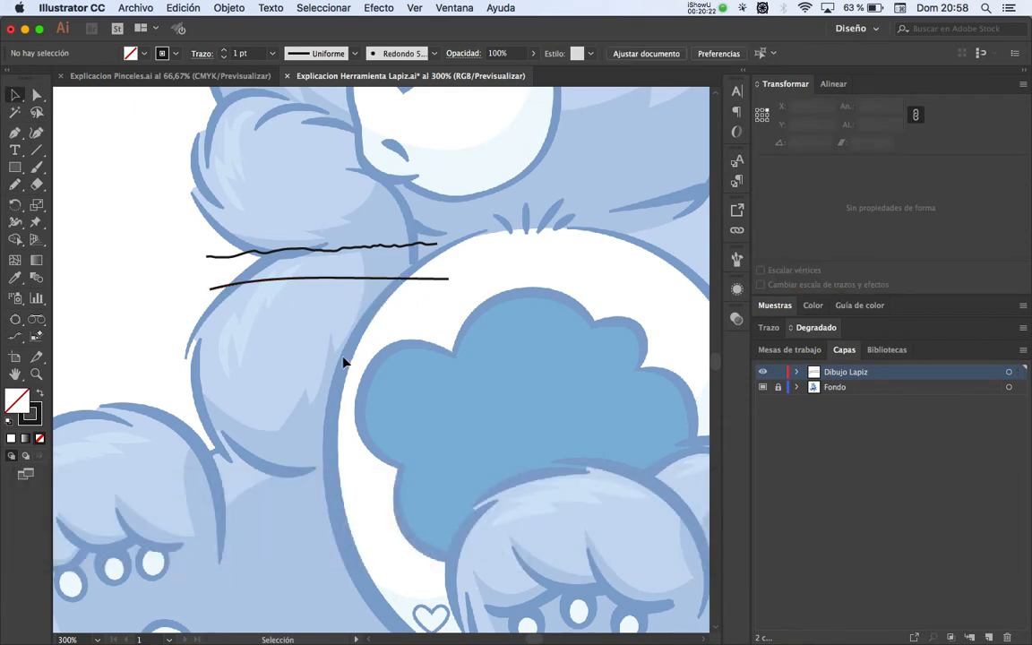
left_click(375, 282)
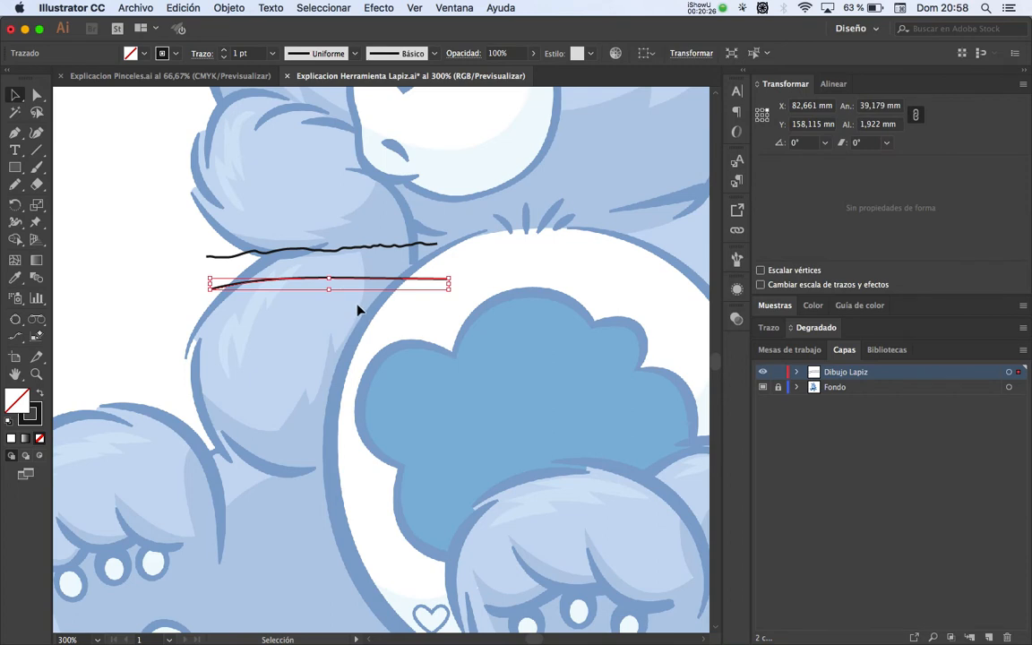
left_click(358, 317)
left_click(360, 268)
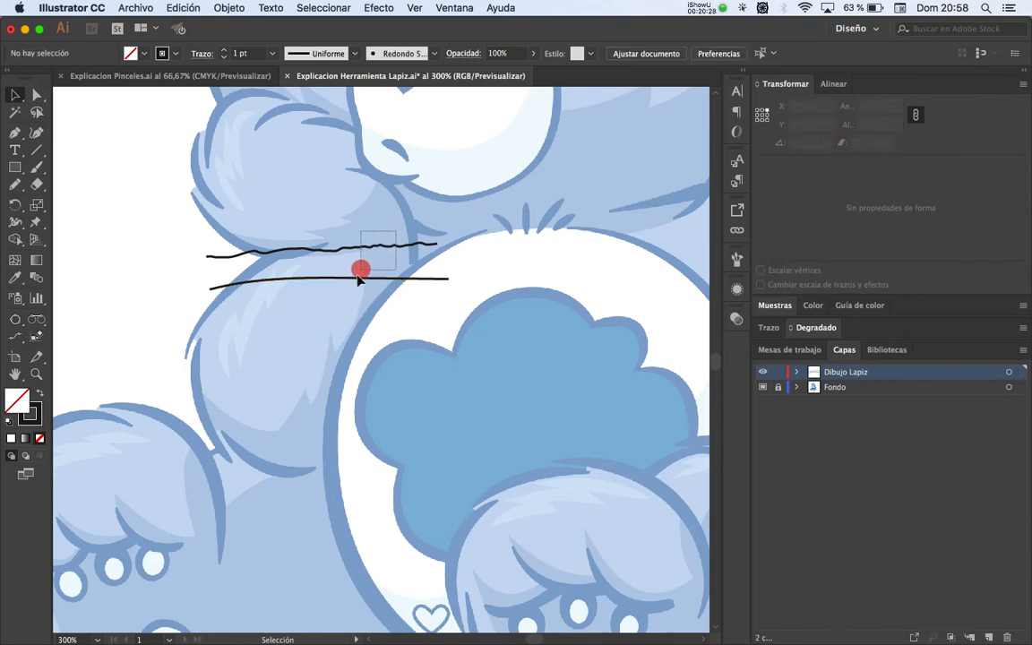
left_click(450, 259)
Step: Using the 15-pixel path closing option, draw a closed circle about 9 mm wide, a rounded triangle and a square about 13 mm wide freehand on the belly
double_click(15, 185)
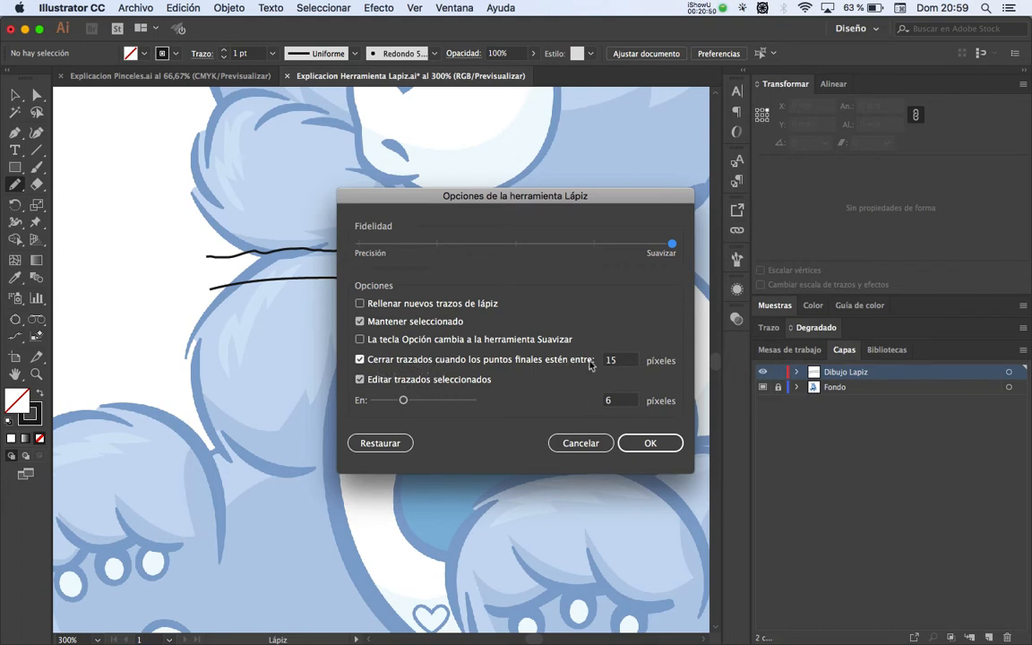
left_click(650, 442)
mouse_move(432, 355)
left_mouse_down()
mouse_move(470, 345)
mouse_move(456, 401)
mouse_move(433, 381)
mouse_move(438, 356)
mouse_move(492, 356)
mouse_move(459, 396)
mouse_move(447, 355)
left_mouse_up()
key("super+z")
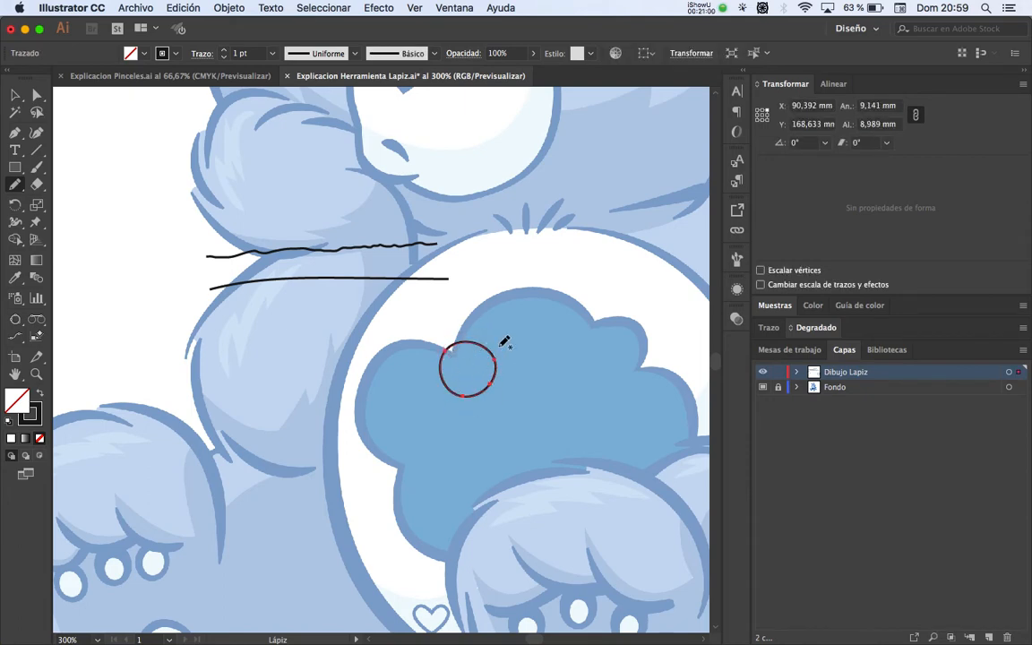
mouse_move(533, 332)
left_mouse_down()
mouse_move(576, 269)
mouse_move(593, 337)
mouse_move(555, 346)
left_mouse_up()
mouse_move(539, 390)
left_mouse_down()
mouse_move(614, 437)
mouse_move(539, 454)
mouse_move(540, 394)
left_mouse_up()
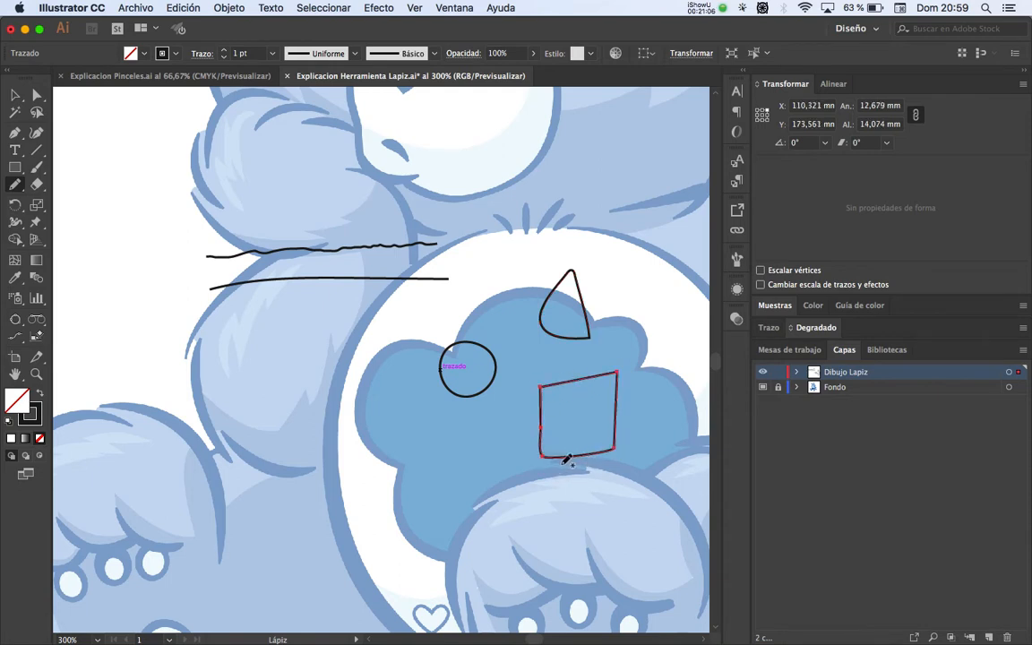
Step: Draw two closed freehand triangles beside the belly, about 13 by 15 mm and 11 by 15 mm, keeping the Suavizar fidelity
left_click(306, 448)
mouse_move(333, 401)
left_mouse_down()
mouse_move(367, 439)
mouse_move(314, 454)
mouse_move(339, 449)
mouse_move(357, 405)
mouse_move(295, 448)
left_mouse_up()
key("super+z")
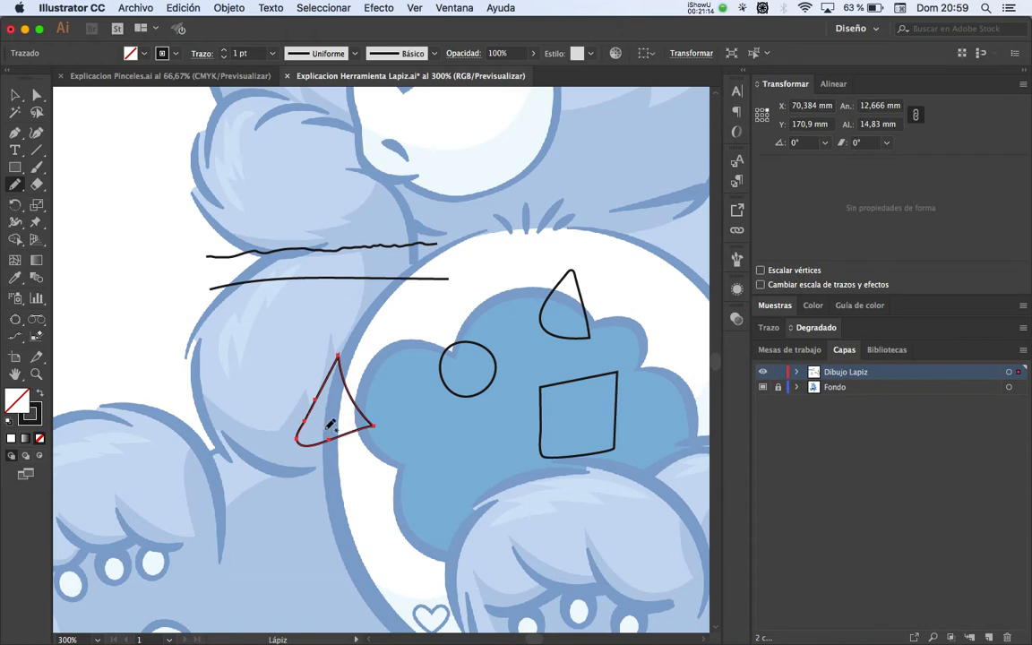
double_click(16, 185)
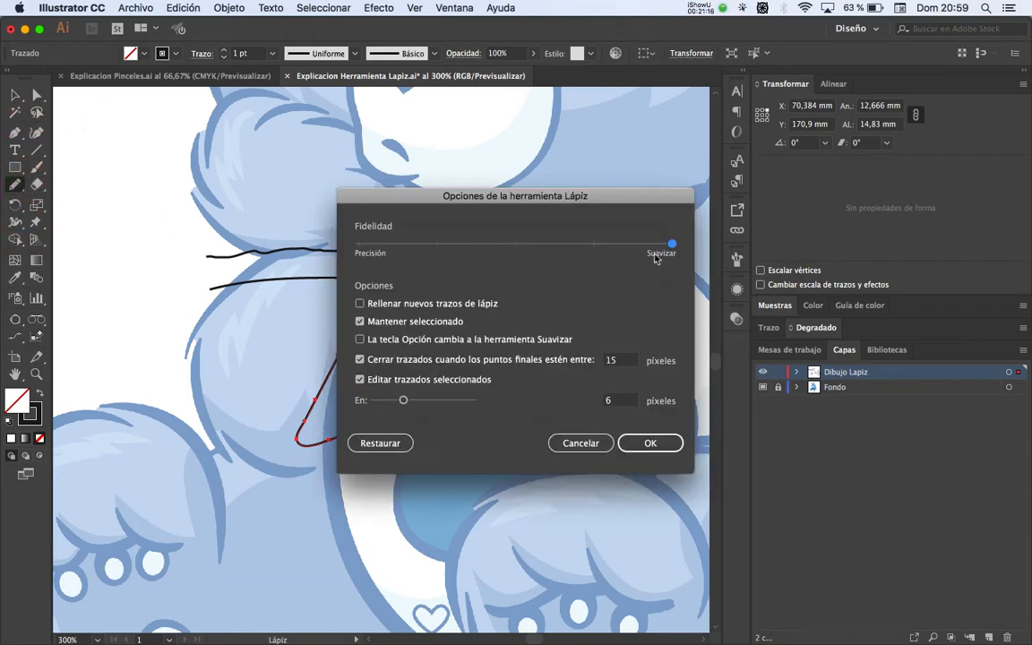
left_click(651, 442)
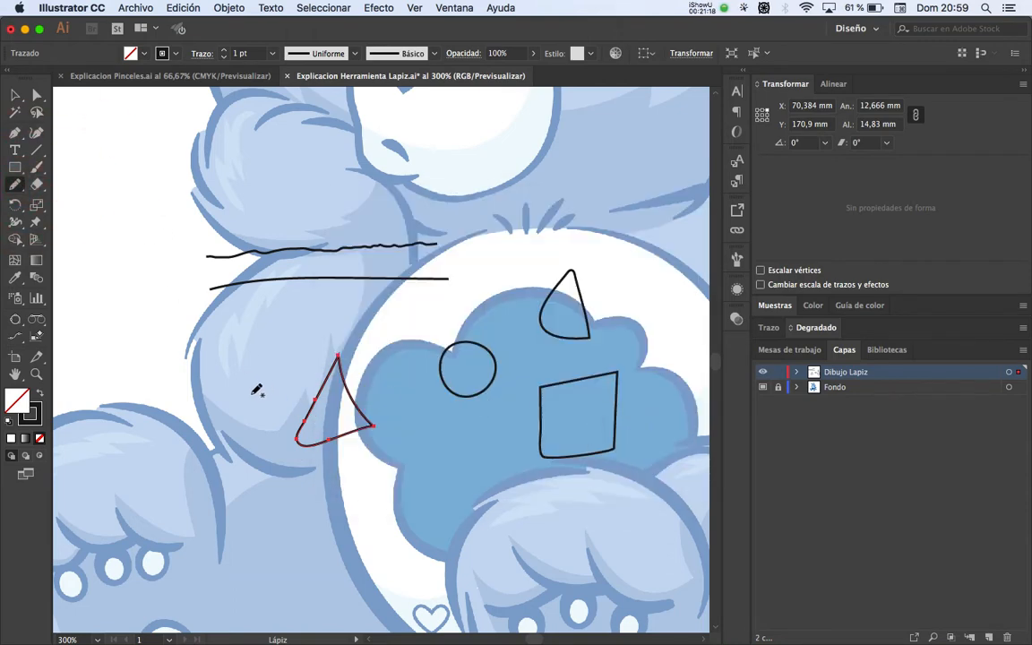
left_click(213, 423, "super")
mouse_move(210, 426)
left_mouse_down()
mouse_move(278, 421)
mouse_move(208, 432)
left_mouse_up()
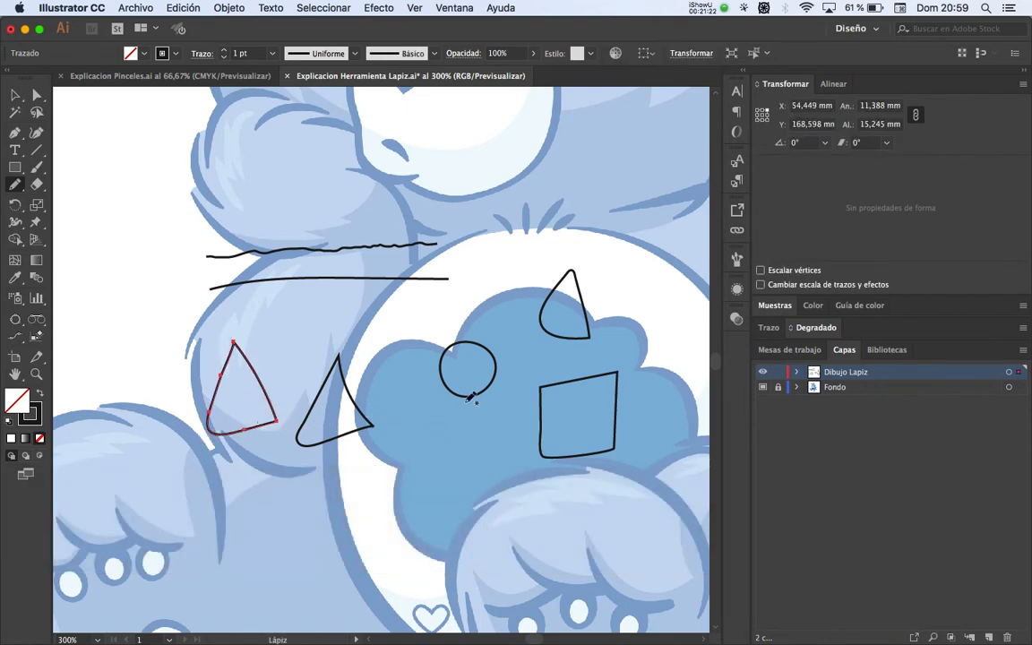
Step: Delete all the practice strokes and shapes from the Dibujo Lapiz layer
key("v")
key("super+a")
key("BackSpace")
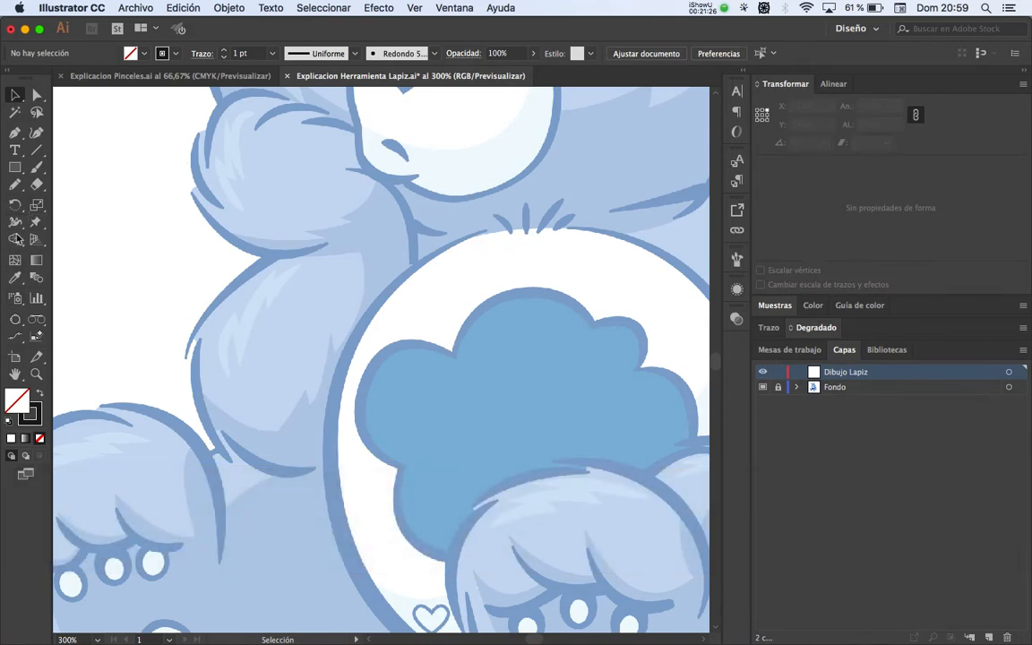
Step: With the Pencil's Fidelidad set midway, draw a curved stroke about 34 mm wide across the bear's arm and undo the attempt to redraw it
double_click(16, 184)
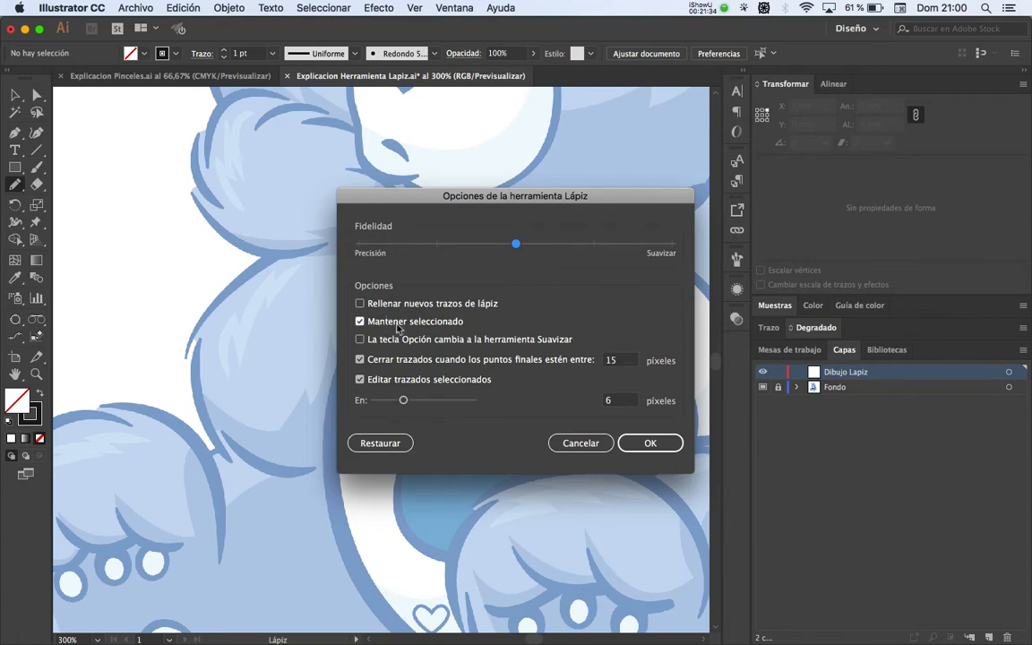
left_click(651, 443)
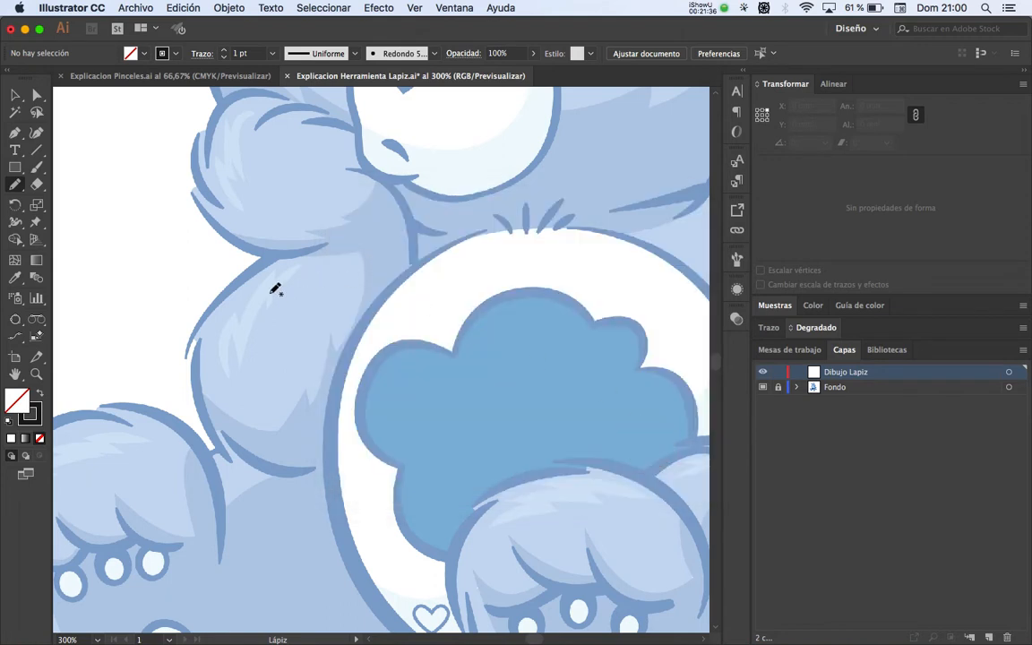
mouse_move(224, 317)
left_mouse_down()
mouse_move(298, 278)
mouse_move(428, 259)
left_mouse_up()
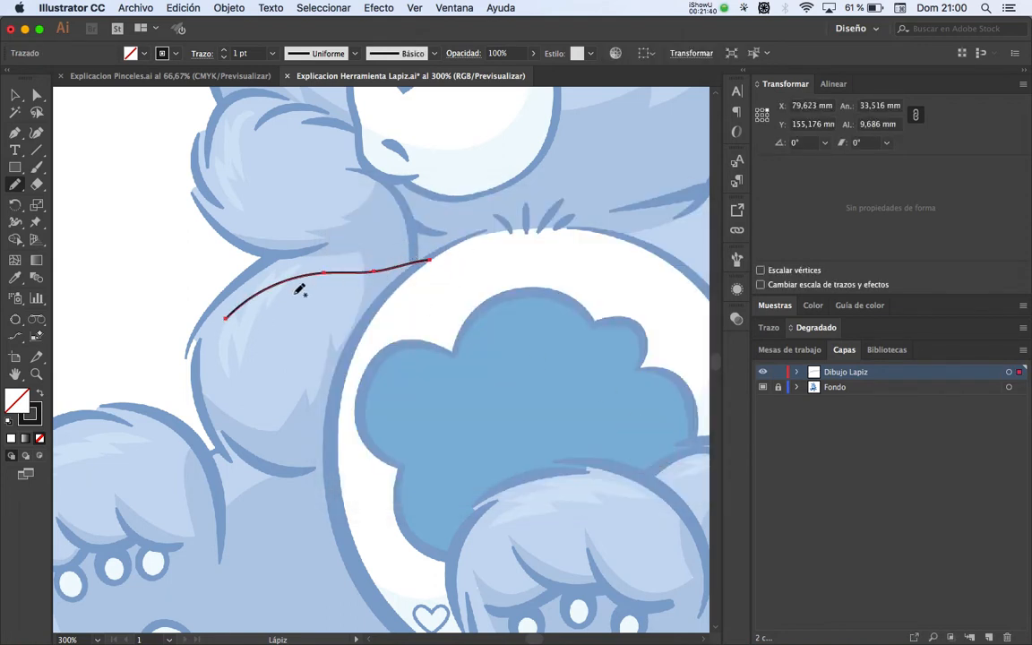
mouse_move(231, 313)
left_mouse_down()
mouse_move(277, 281)
mouse_move(411, 258)
mouse_move(453, 266)
left_mouse_up()
key("super+z")
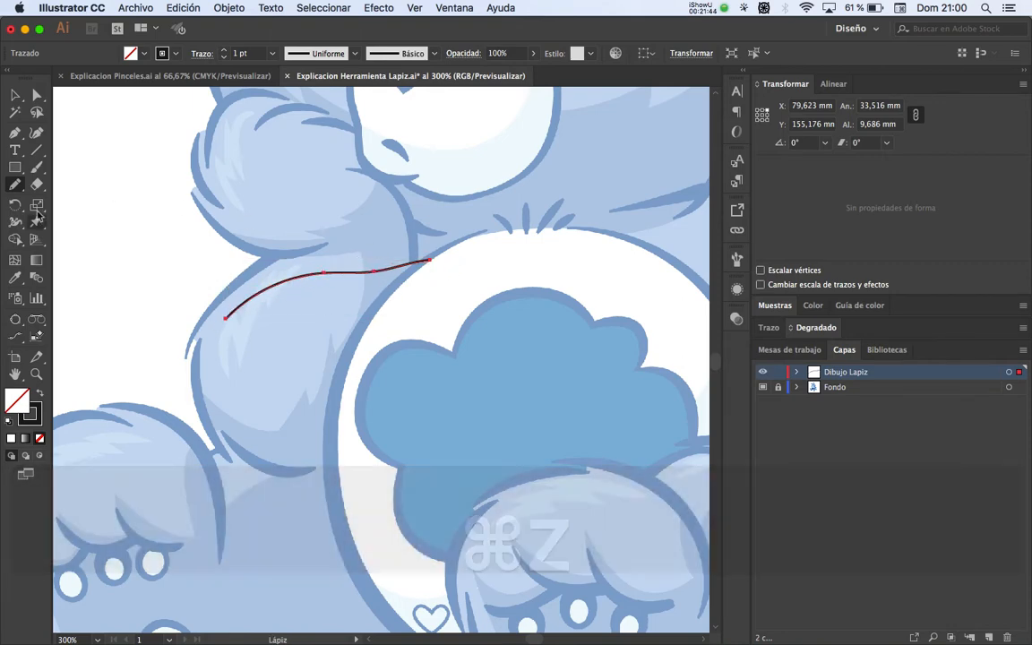
Step: With the Pencil's Fidelidad at Suavizar, extend the selected arm stroke into a closed freehand shape about 69 mm wide and 29 mm high
double_click(16, 184)
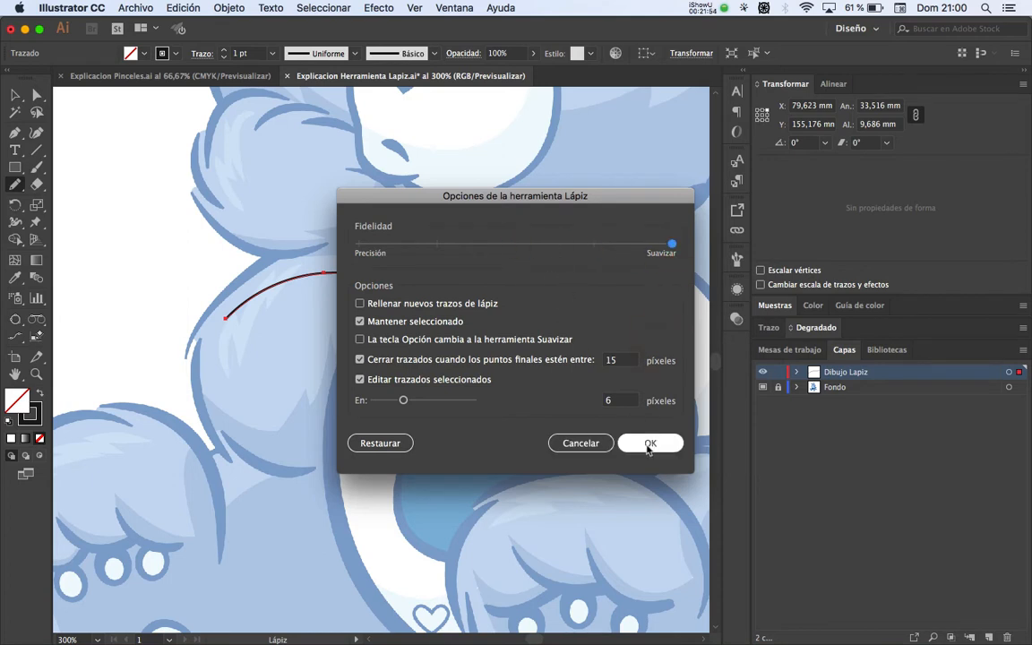
left_click(650, 442)
key("shift+super+b")
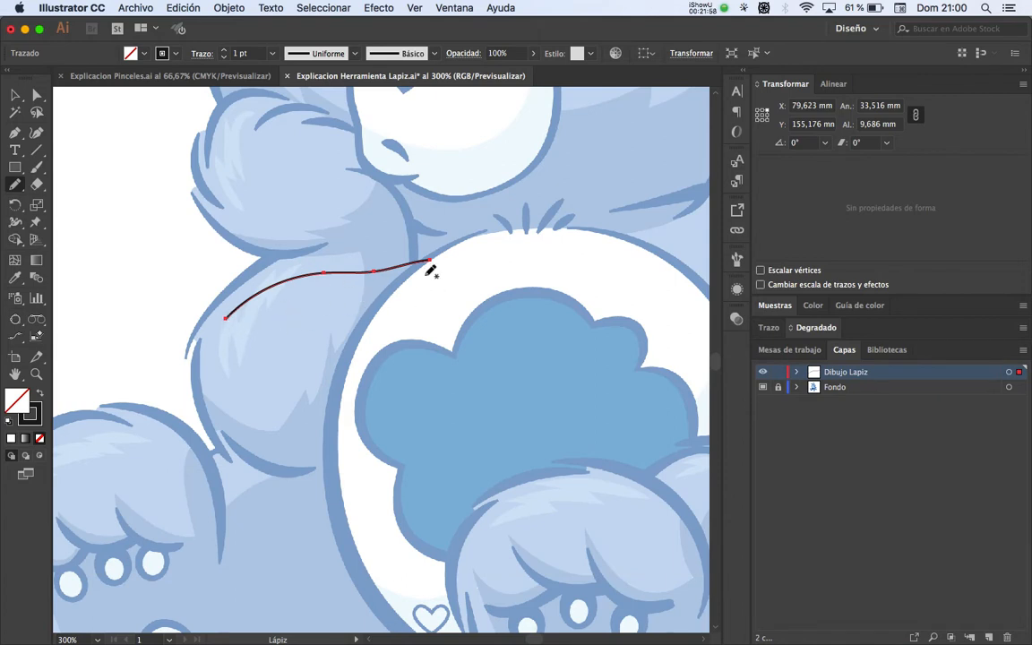
left_click_drag(436, 254, 584, 269)
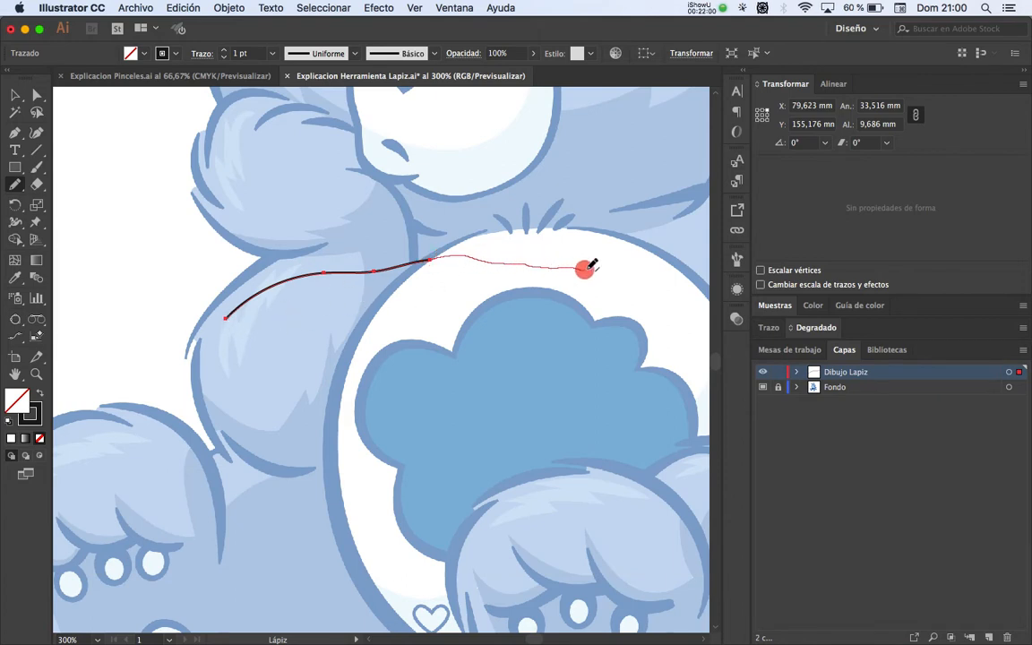
mouse_move(227, 318)
left_mouse_down()
mouse_move(177, 410)
mouse_move(243, 438)
mouse_move(344, 429)
mouse_move(545, 347)
mouse_move(594, 307)
mouse_move(593, 267)
left_mouse_up()
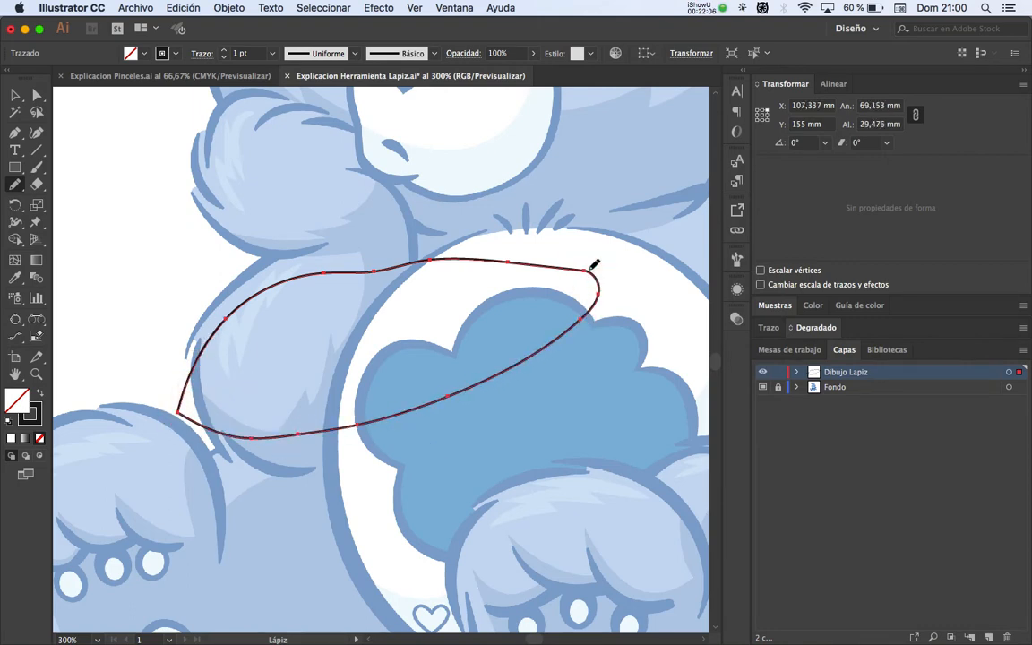
Step: Delete the large closed practice shape from the Dibujo Lapiz layer
key("v")
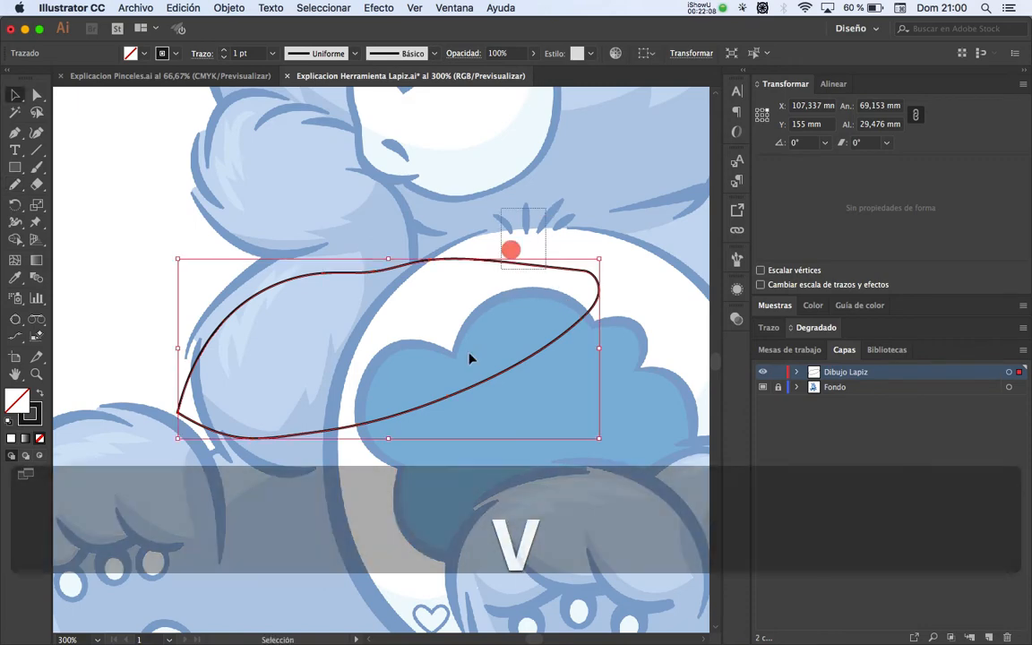
key("BackSpace")
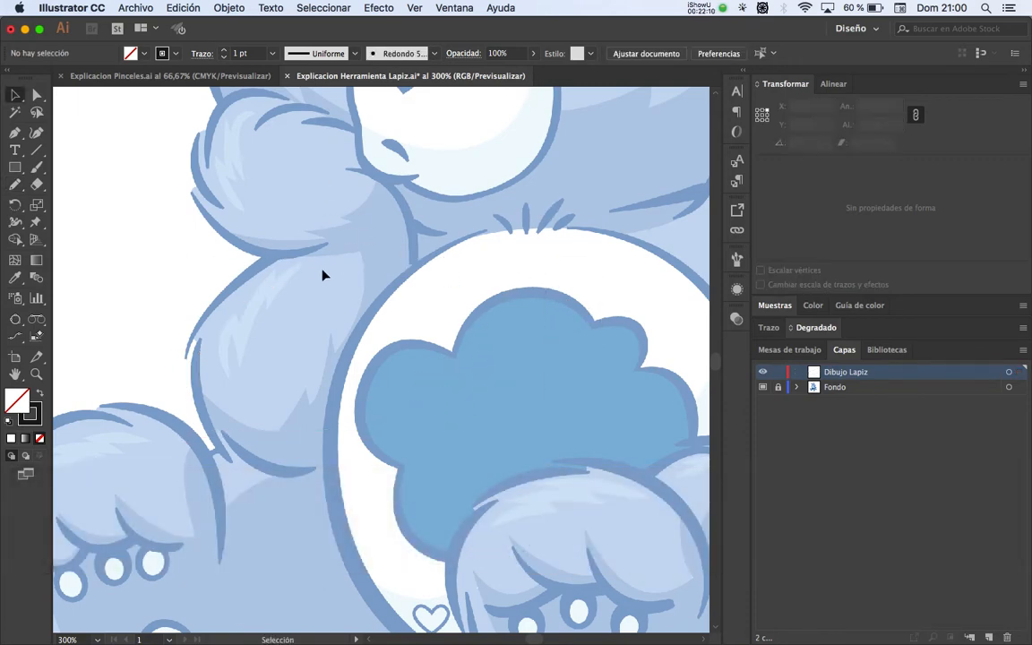
Step: Trace the lower edge of the bear's bent arm with a Pencil stroke about 15 mm wide and 7 mm high
key("space")
mouse_move(323, 274)
left_mouse_down()
mouse_move(299, 322)
mouse_move(274, 330)
left_mouse_up()
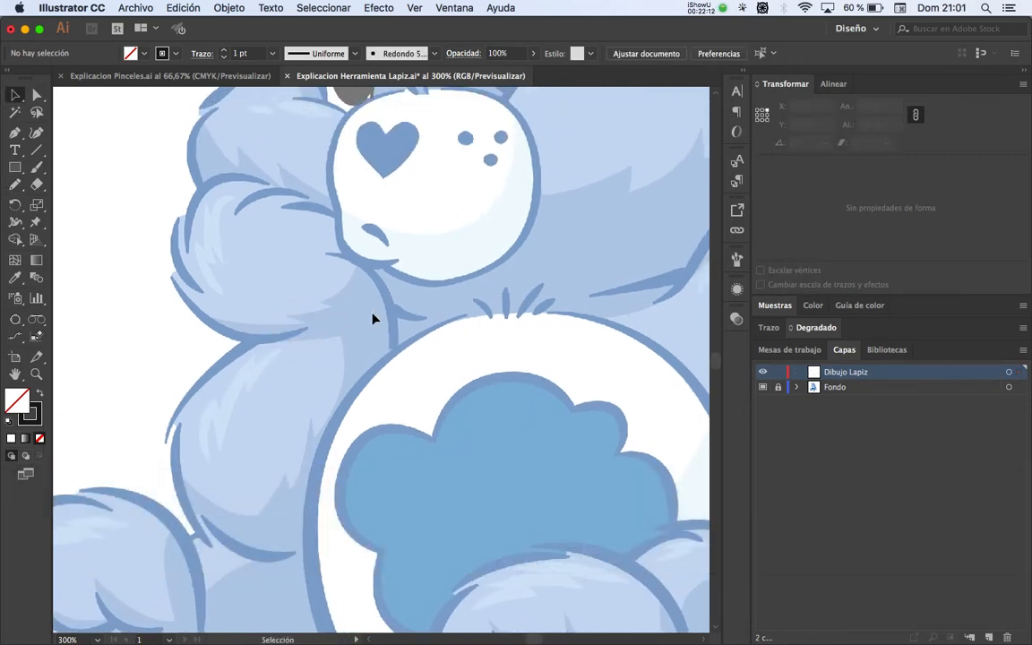
scroll(335, 281, "down", 2)
left_click_drag(309, 460, 238, 385)
left_click(226, 405)
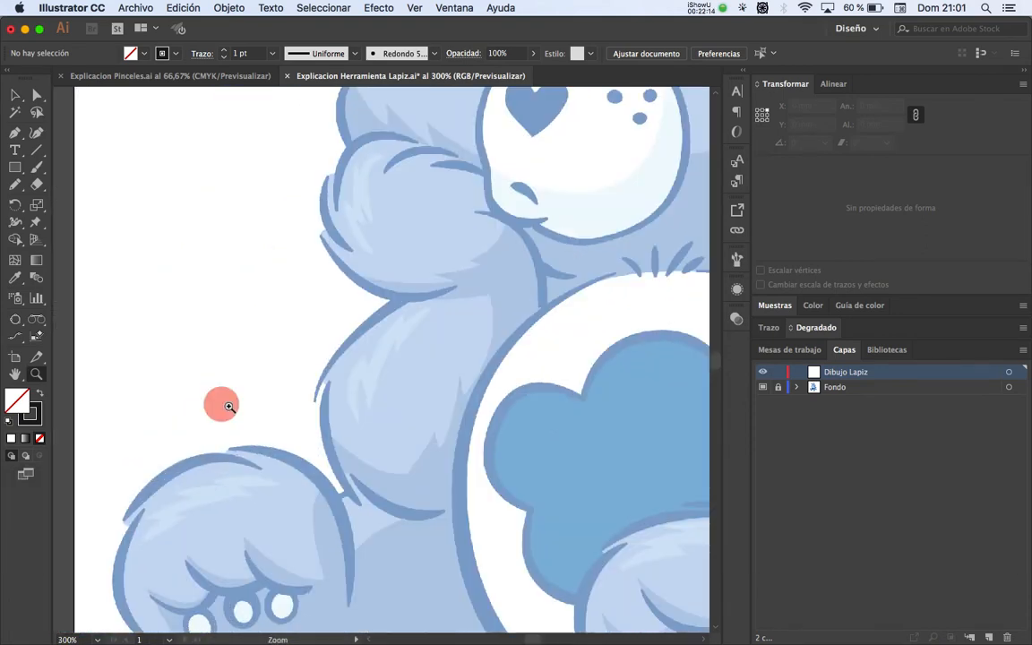
key("space")
left_click_drag(362, 351, 286, 322)
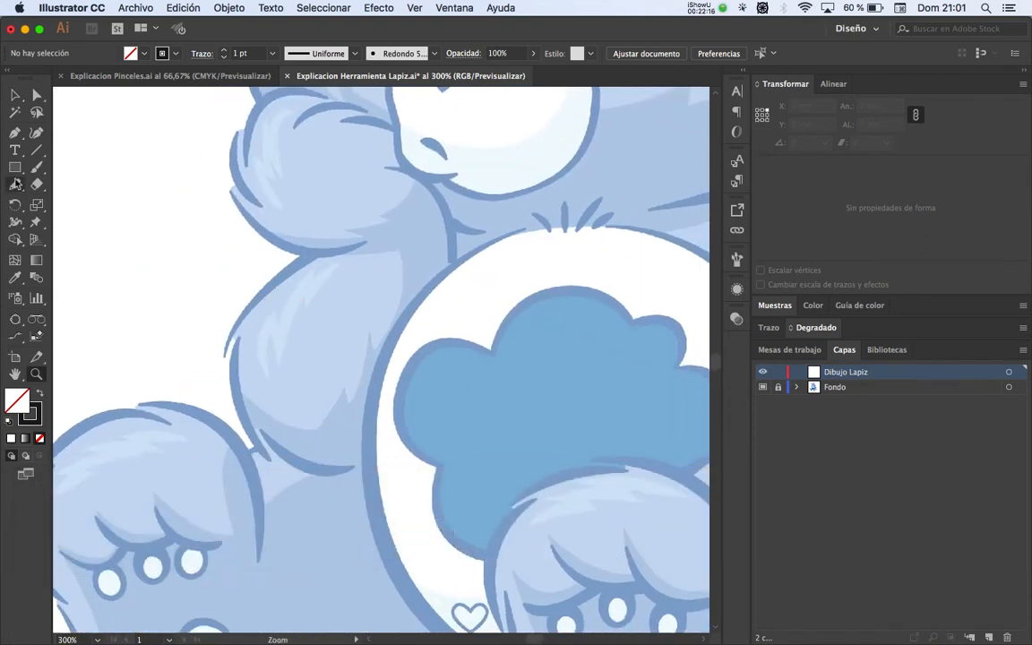
left_click(15, 184)
key("space")
mouse_move(322, 328)
left_mouse_down()
mouse_move(260, 284)
mouse_move(313, 276)
mouse_move(257, 270)
mouse_move(304, 310)
mouse_move(356, 306)
left_mouse_up()
key("super+z")
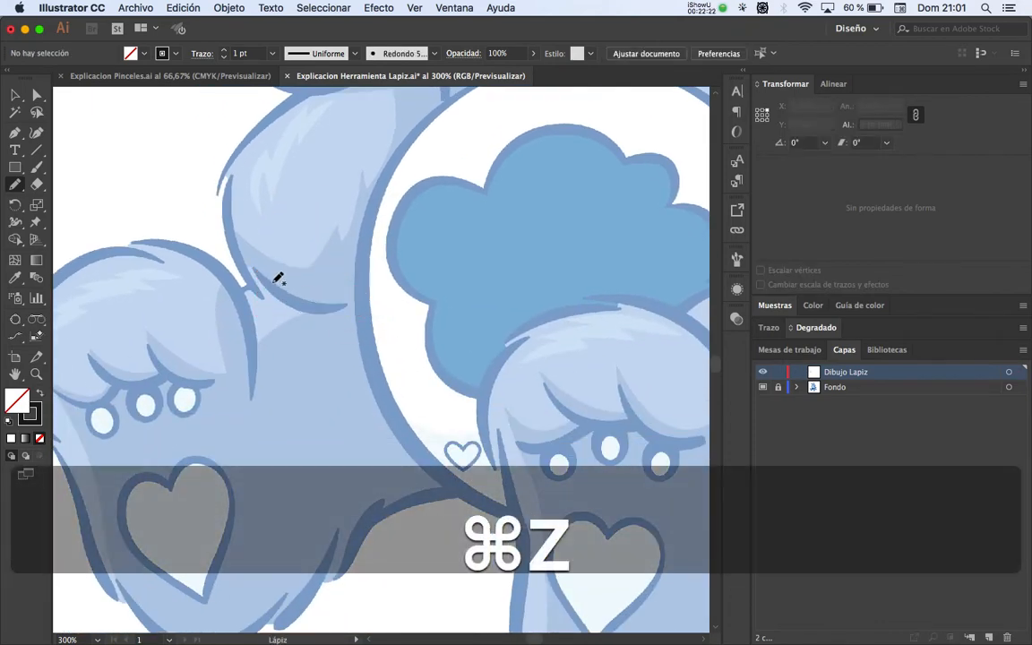
mouse_move(254, 269)
left_mouse_down()
mouse_move(290, 302)
mouse_move(347, 308)
left_mouse_up()
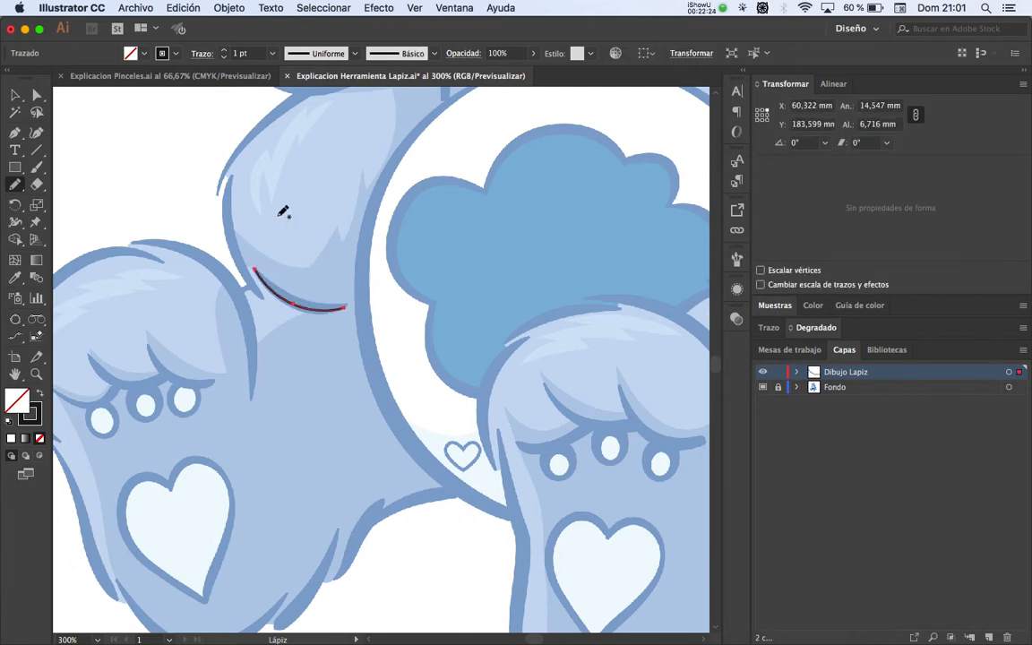
Step: Keeping the Suavizar fidelity, trace the arm's lower outer edge, its upper outer edge about 17 by 18 mm and the forearm's underside about 21 by 10 mm
double_click(20, 190)
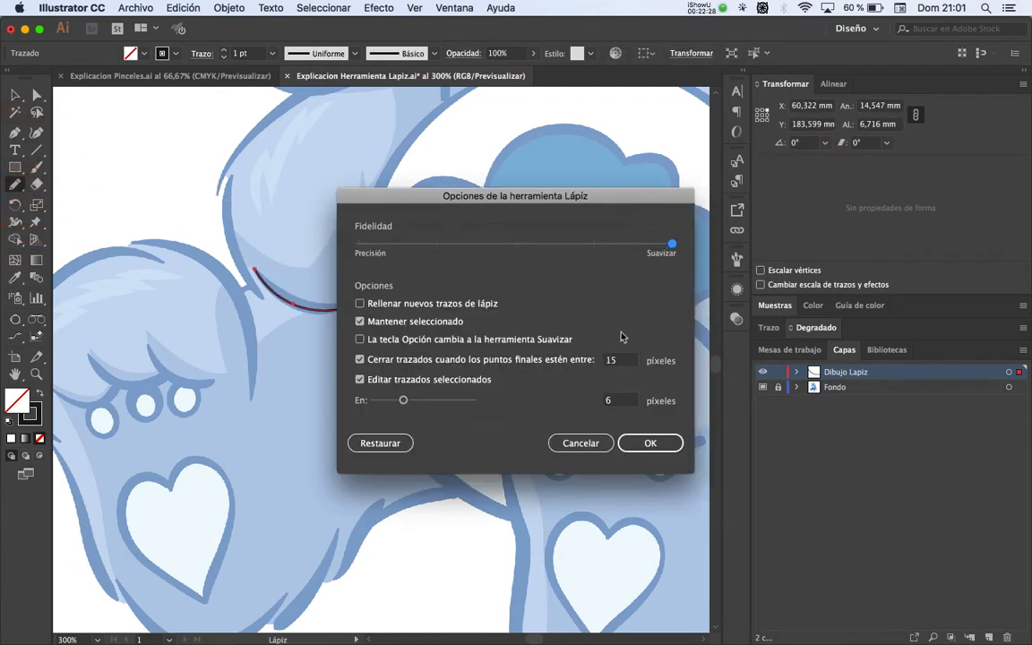
left_click(659, 445)
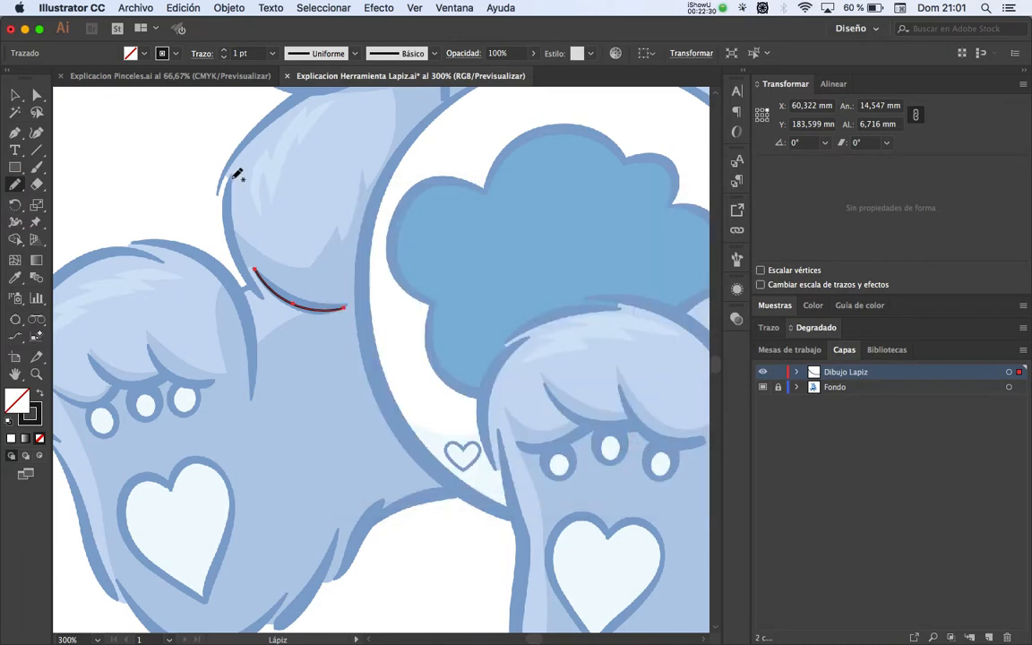
mouse_move(232, 178)
left_mouse_down()
mouse_move(229, 233)
mouse_move(258, 294)
mouse_move(222, 377)
left_mouse_up()
key("space")
mouse_move(183, 302)
left_mouse_down()
mouse_move(211, 251)
mouse_move(281, 195)
left_mouse_up()
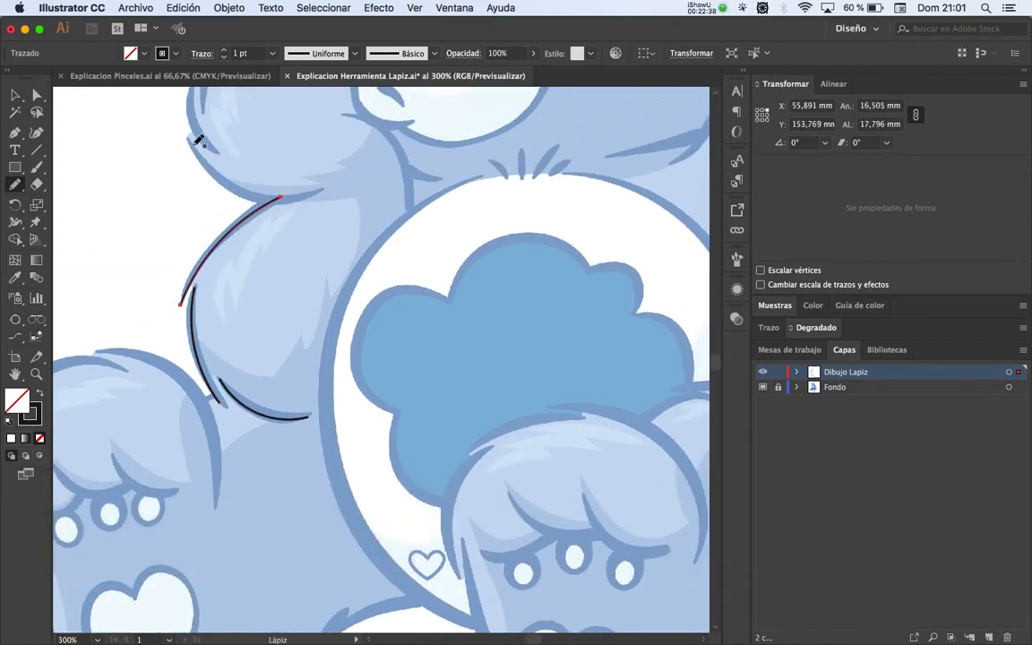
mouse_move(190, 139)
left_mouse_down()
mouse_move(224, 180)
mouse_move(288, 202)
mouse_move(308, 199)
mouse_move(301, 158)
mouse_move(309, 268)
left_mouse_up()
Step: Trace the raised paw's outer edge, upper contour and fur tufts up to the muzzle with separate freehand strokes
key("space")
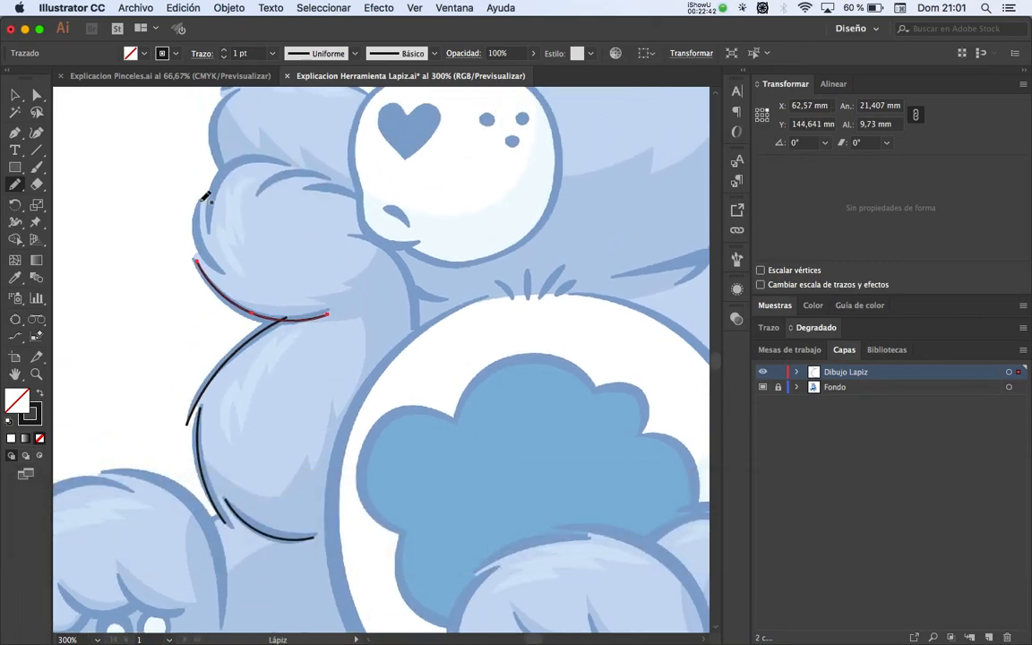
mouse_move(200, 201)
left_mouse_down()
mouse_move(193, 223)
mouse_move(222, 271)
left_mouse_up()
mouse_move(207, 225)
left_mouse_down()
mouse_move(220, 172)
mouse_move(259, 160)
mouse_move(287, 166)
mouse_move(271, 178)
mouse_move(306, 172)
mouse_move(327, 179)
mouse_move(310, 189)
mouse_move(359, 197)
left_mouse_up()
Step: Trace the cheek's outer edge just above the paw, undoing the first stroke and redrawing it along the reference line
key("space")
mouse_move(226, 151)
left_mouse_down()
mouse_move(224, 317)
mouse_move(214, 337)
mouse_move(207, 293)
mouse_move(221, 252)
left_mouse_up()
key("super")
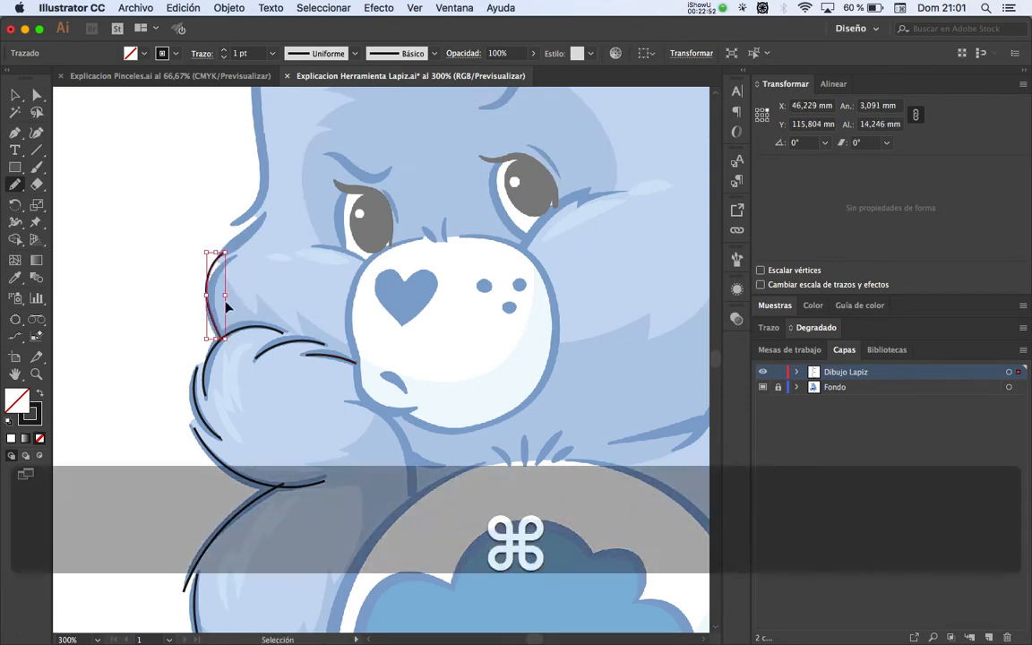
key("super+z")
mouse_move(220, 338)
left_mouse_down()
mouse_move(207, 290)
mouse_move(230, 254)
mouse_move(265, 285)
mouse_move(266, 327)
left_mouse_up()
Step: Trace the short fur tuft above the cheek, undoing the first stroke and redrawing it about 6 mm wide and 6 mm high
key("space")
left_click_drag(209, 272, 254, 231)
key("space")
left_click_drag(276, 175, 296, 283)
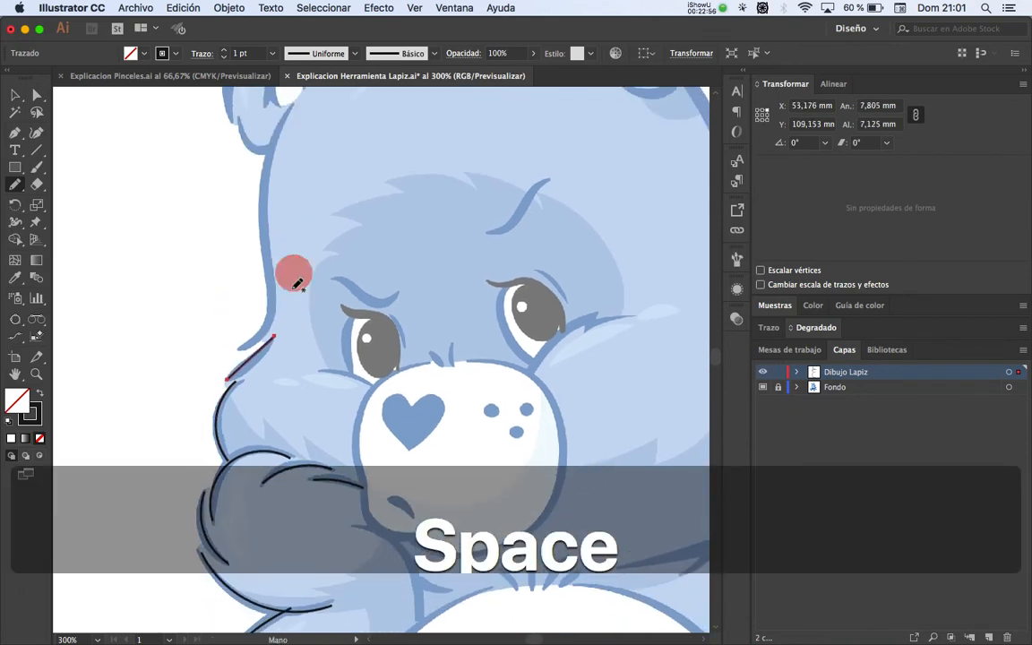
key("super+z")
left_click_drag(230, 380, 268, 338)
Step: Trace the side of the head up to the ear, about 8 by 39 mm, and the higher eyebrow, about 11 by 9 mm
key("space")
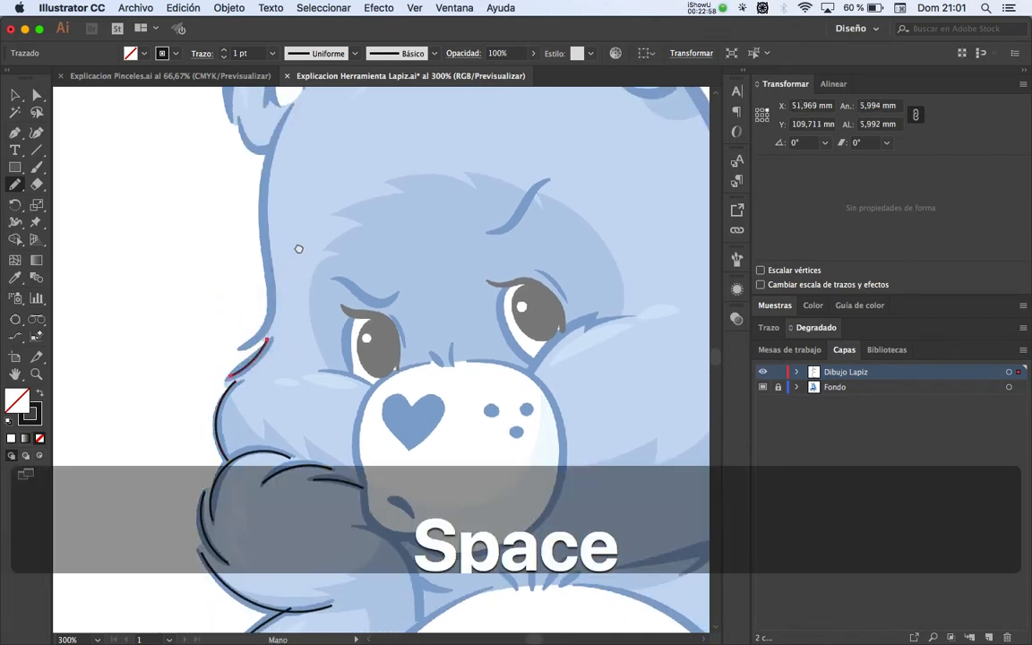
left_click_drag(298, 248, 261, 340)
mouse_move(215, 436)
left_mouse_down()
mouse_move(227, 421)
mouse_move(233, 240)
mouse_move(255, 202)
left_mouse_up()
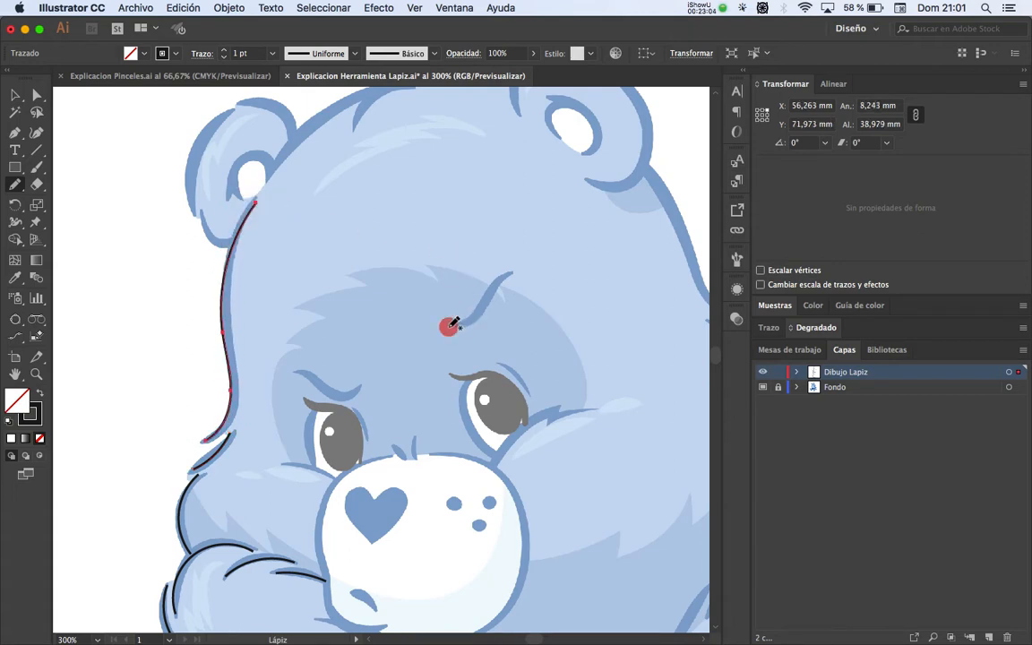
left_click_drag(448, 326, 514, 269)
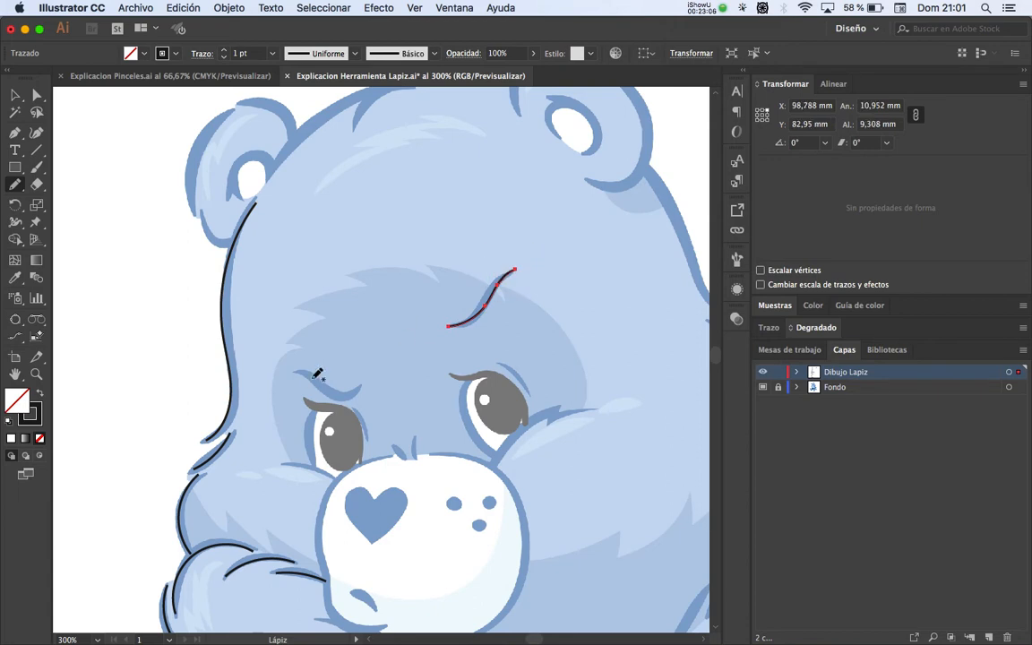
left_click_drag(304, 369, 360, 392)
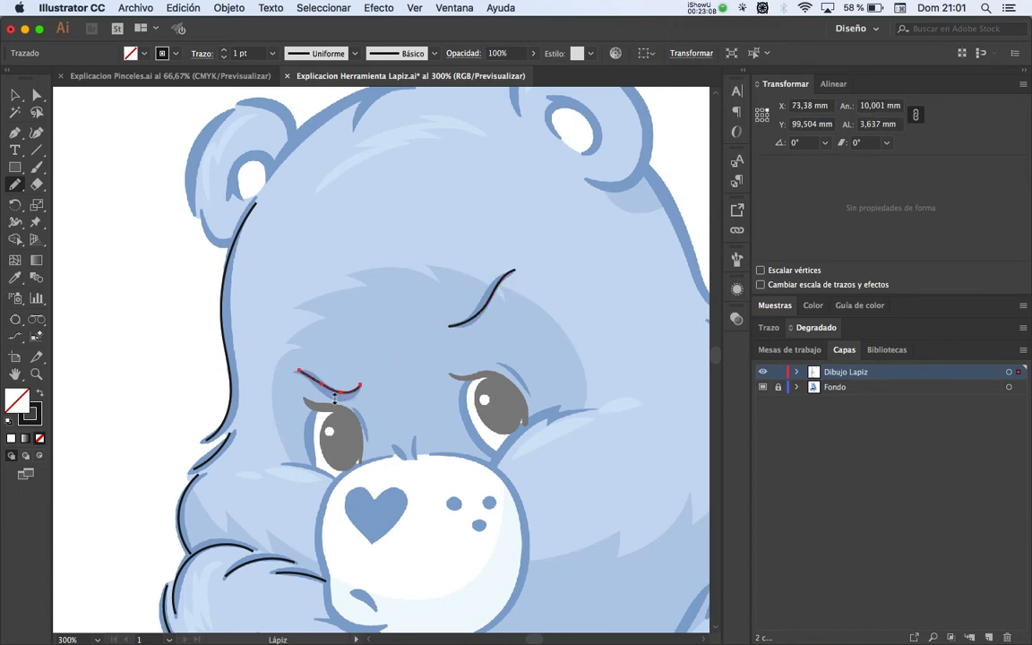
key("super+z")
left_click_drag(304, 369, 358, 385)
key("super+z")
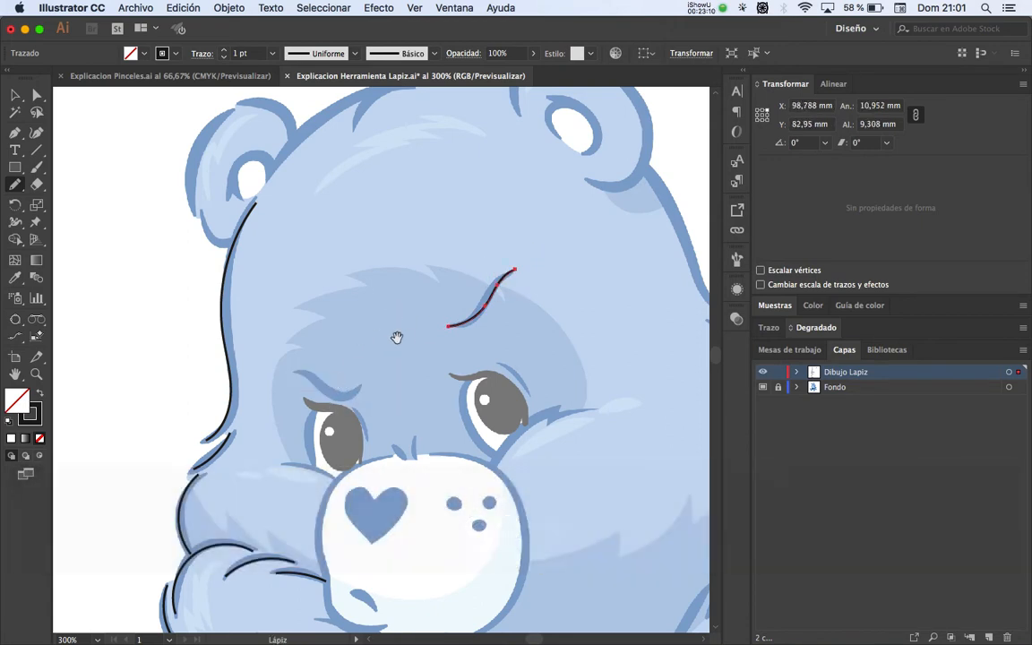
Step: Trace the zigzag cheek line beside the eye, redrawing its undone first stroke, and trace the lower eyebrow over the other eye
key("space")
left_click_drag(396, 338, 448, 224)
left_click_drag(607, 305, 516, 325)
mouse_move(457, 367)
left_mouse_down()
mouse_move(505, 317)
mouse_move(557, 301)
left_mouse_up()
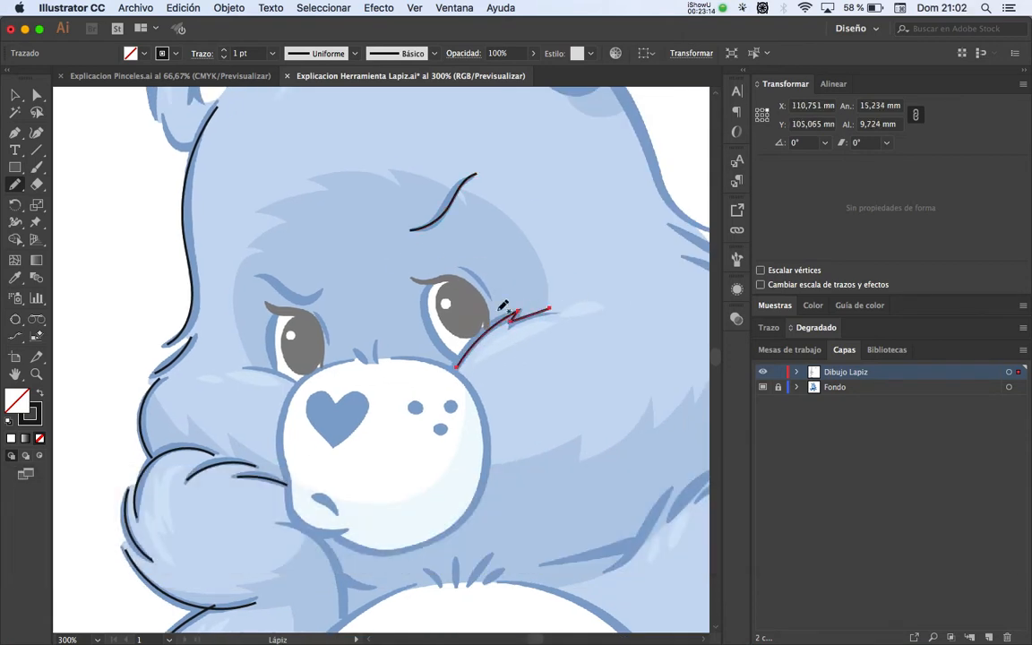
key("super+z")
mouse_move(458, 361)
left_mouse_down()
mouse_move(528, 307)
mouse_move(511, 324)
mouse_move(557, 314)
left_mouse_up()
left_click_drag(264, 276, 324, 301)
Step: Trace the left ear's upper edge with a stroke about 9 by 6 mm and its outer edge with one about 5 by 17 mm
key("space")
mouse_move(267, 223)
left_mouse_down()
mouse_move(283, 271)
mouse_move(293, 157)
mouse_move(285, 234)
mouse_move(258, 212)
mouse_move(295, 247)
left_mouse_up()
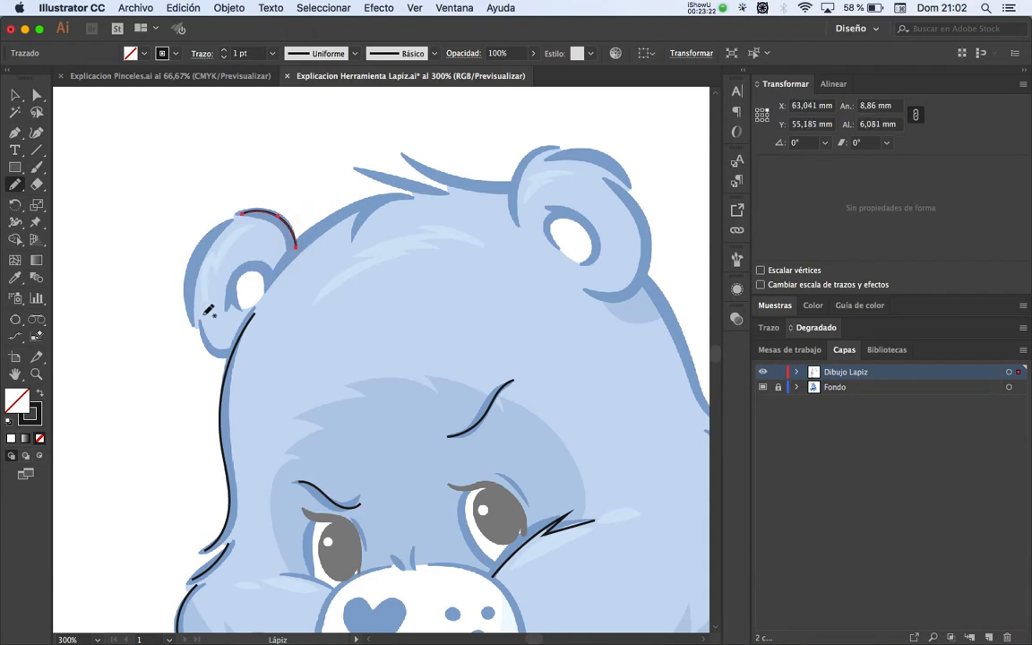
mouse_move(195, 322)
left_mouse_down()
mouse_move(189, 279)
mouse_move(221, 217)
left_mouse_up()
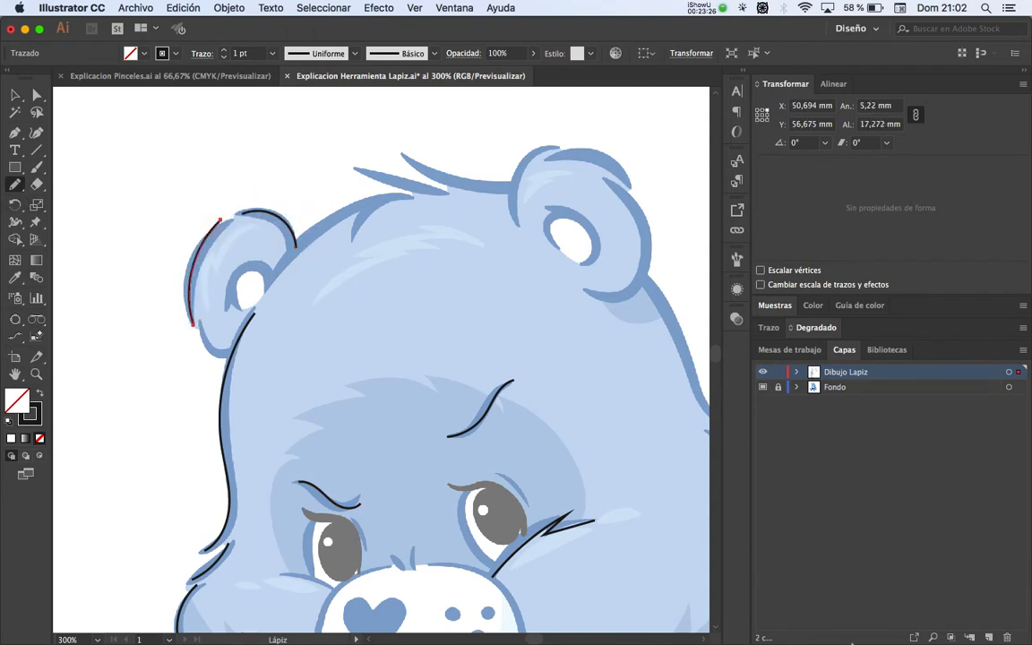
Step: Switch to Wacom Desktop Center, open the Intuos S pen settings and examine the functions assignable to the lower pen button
left_click(879, 630)
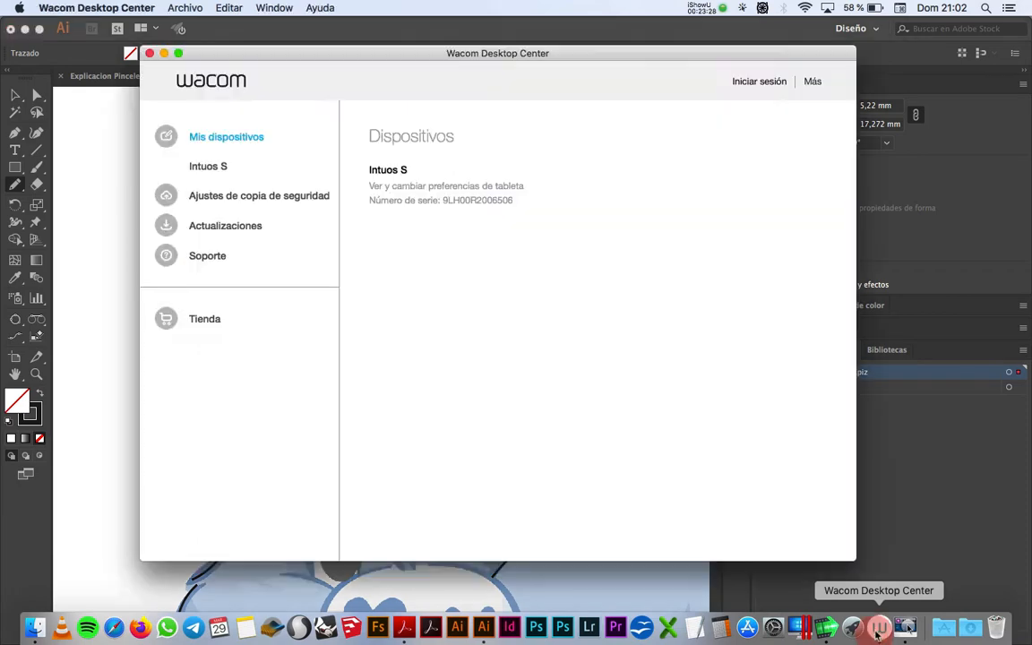
left_click(208, 166)
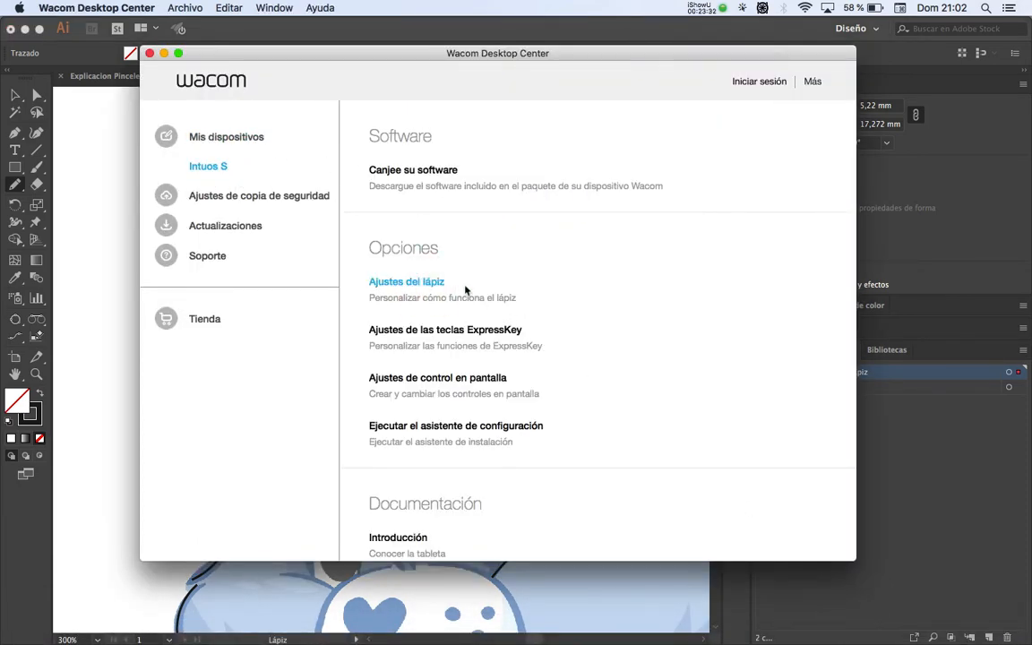
left_click(407, 282)
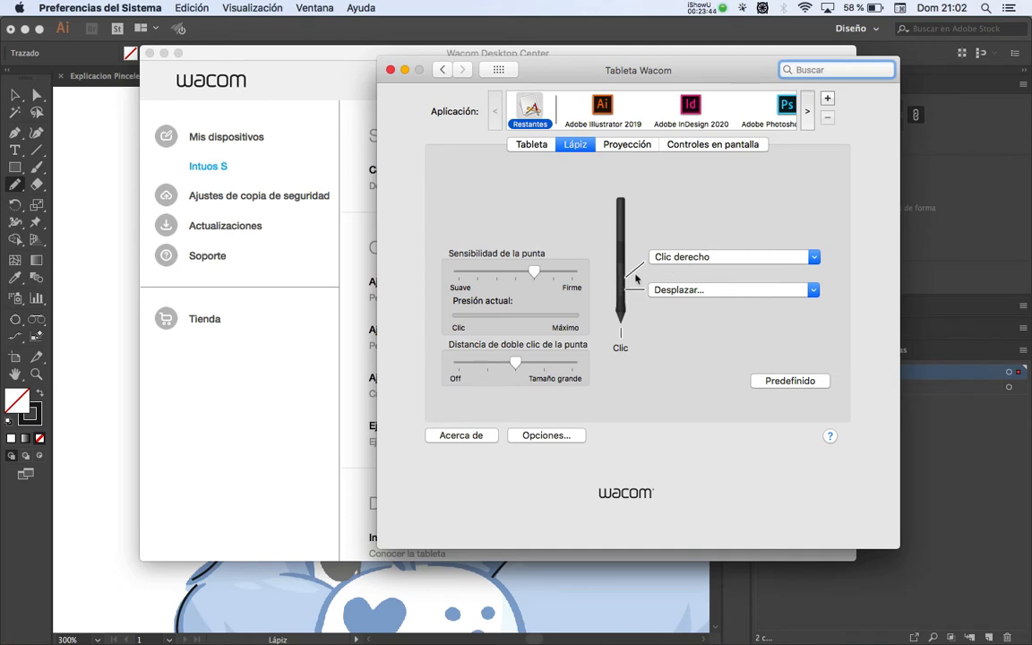
left_click(682, 293)
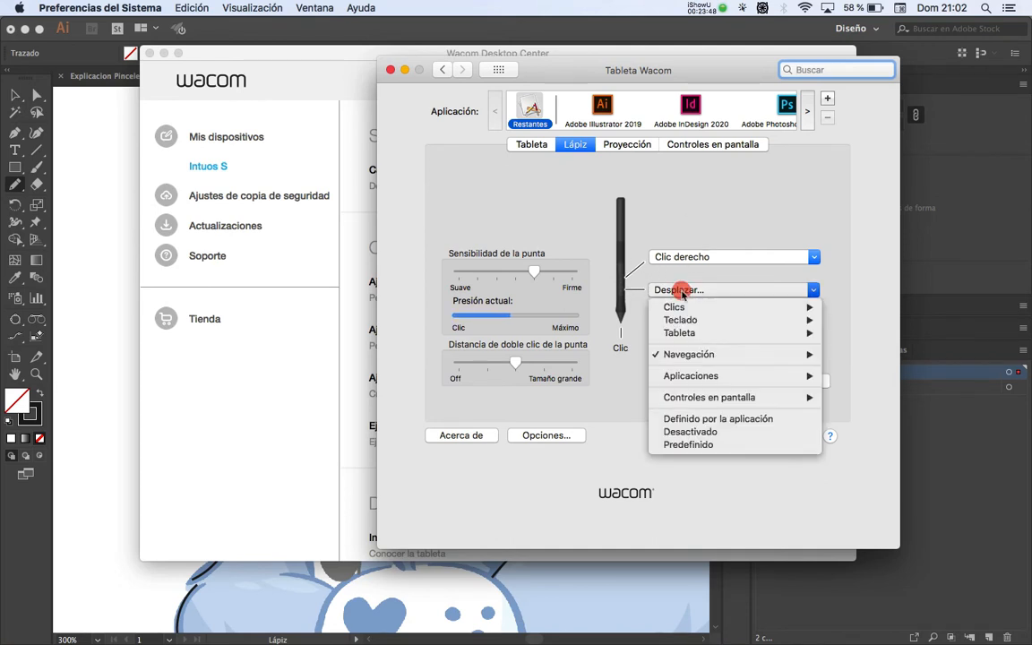
left_click(614, 265)
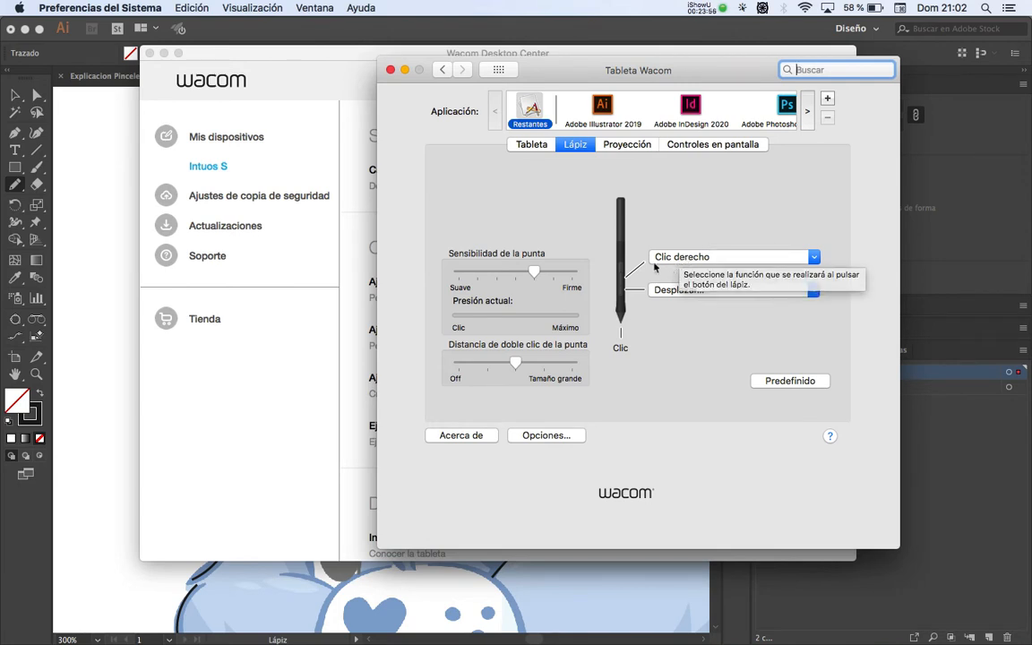
Step: Compare the pen settings for Adobe Illustrator 2019, InDesign 2020 and Photoshop CC 2018, close them and switch back to the Illustrator bear drawing
left_click(601, 108)
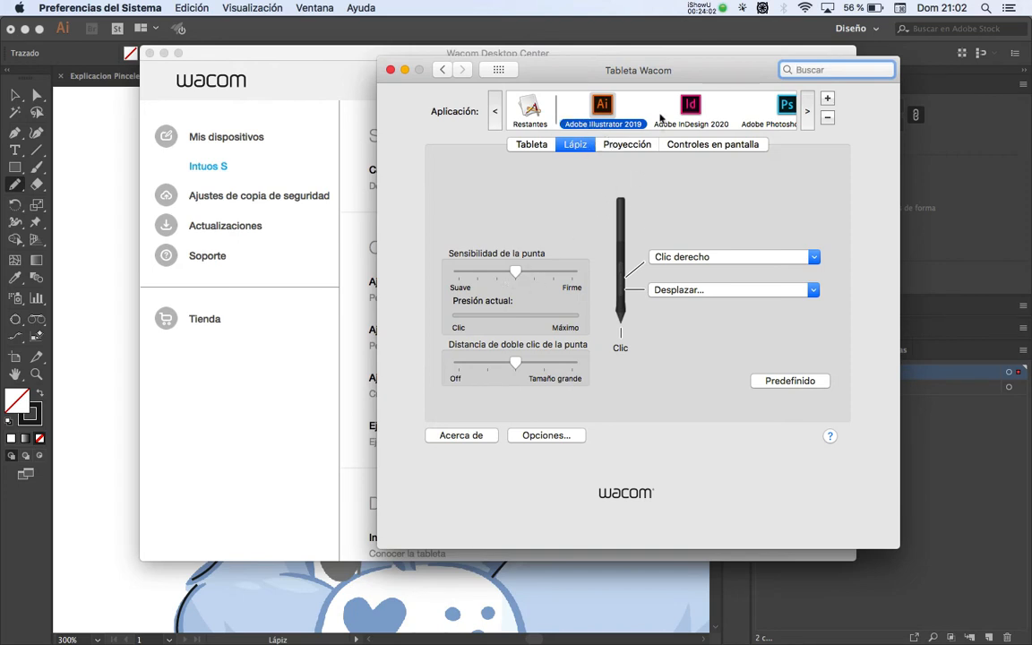
left_click(697, 115)
left_click(783, 104)
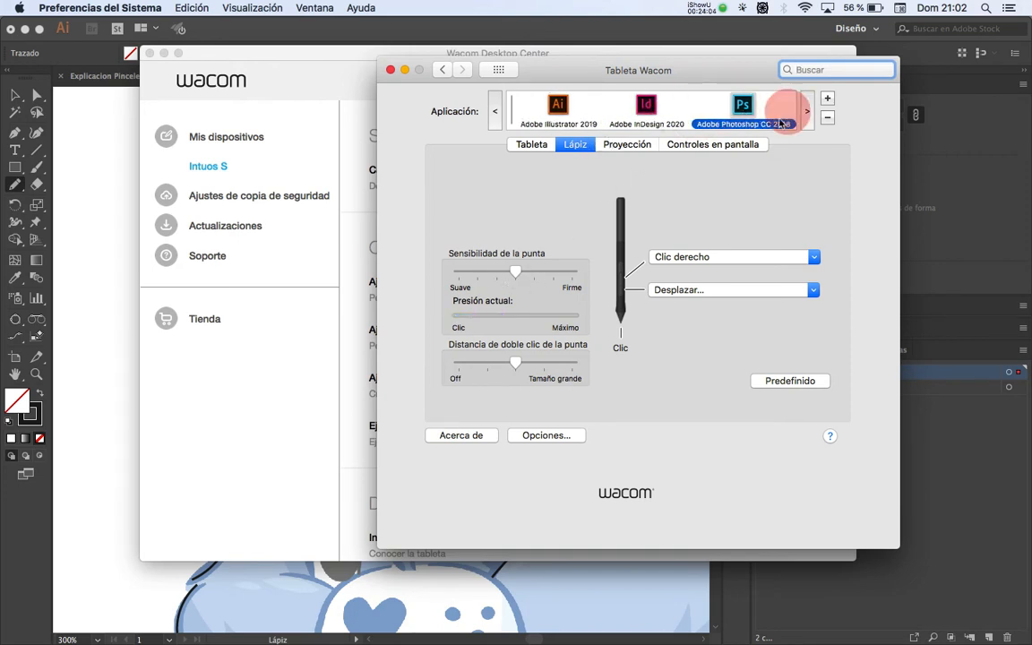
left_click(508, 105)
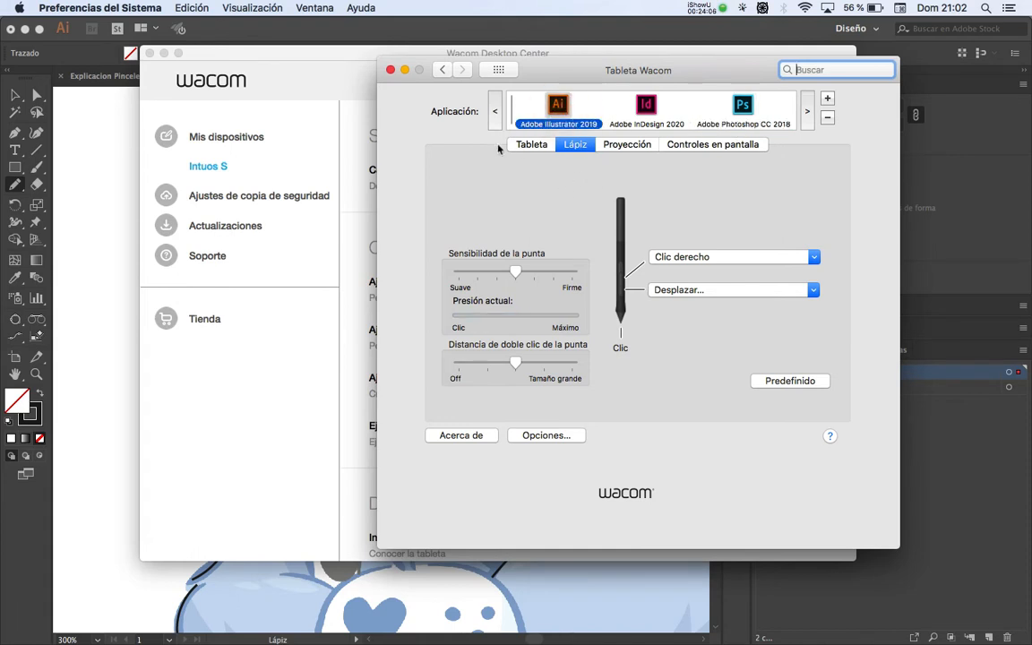
left_click(391, 70)
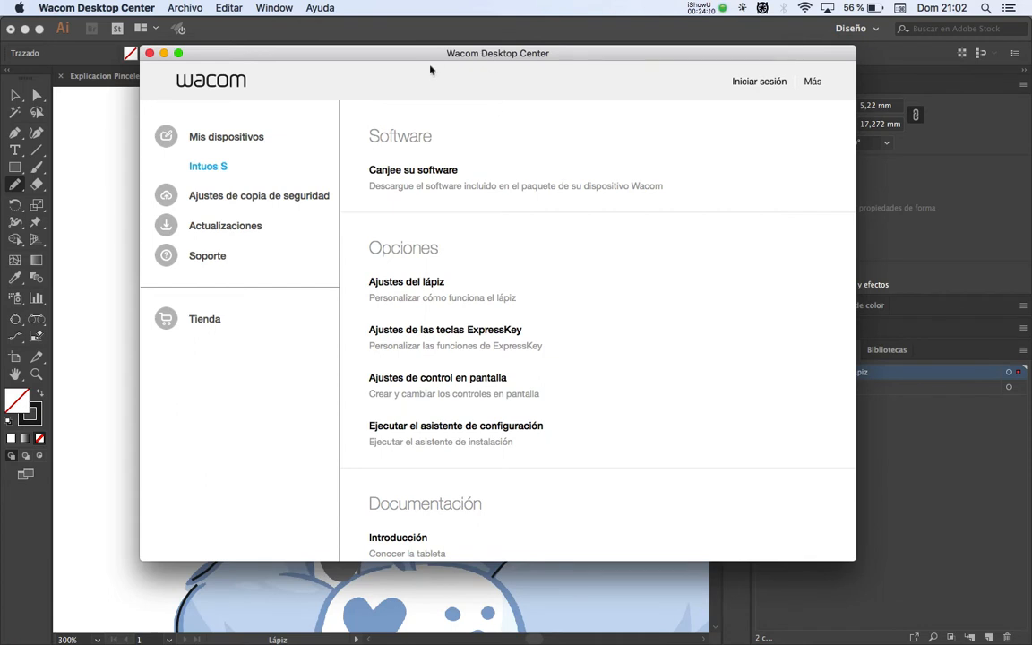
key("super+h")
key("space")
left_click_drag(340, 267, 356, 248)
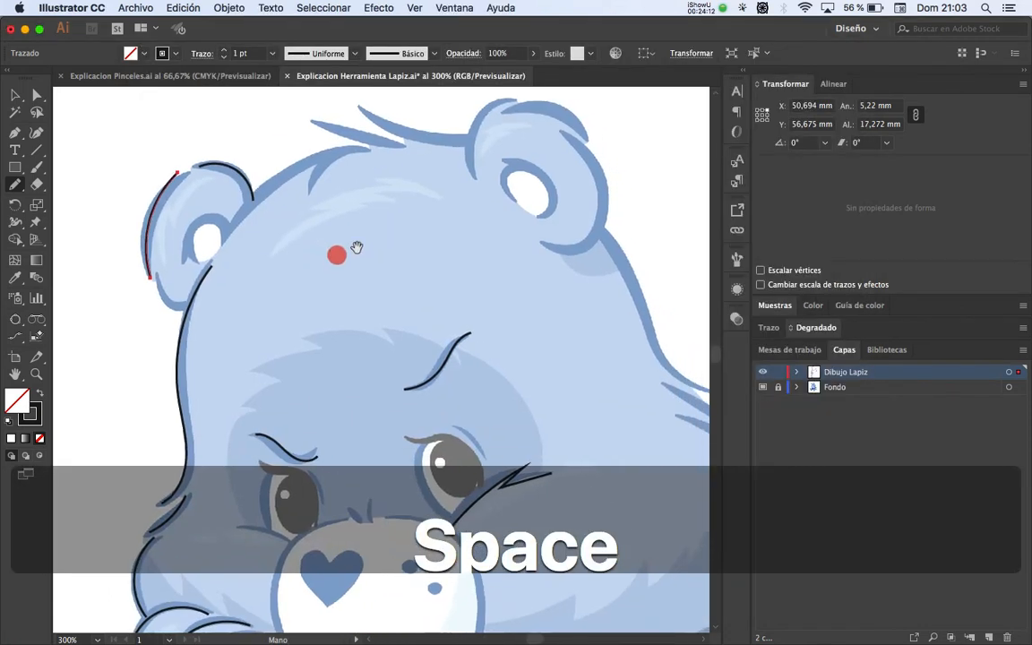
Step: Trace the two hair tufts, the first about 13 by 3.5 mm, and the right ear's outer edges and inner oval, about 8 by 8 mm
left_click_drag(373, 179, 386, 214)
left_click_drag(327, 160, 437, 185)
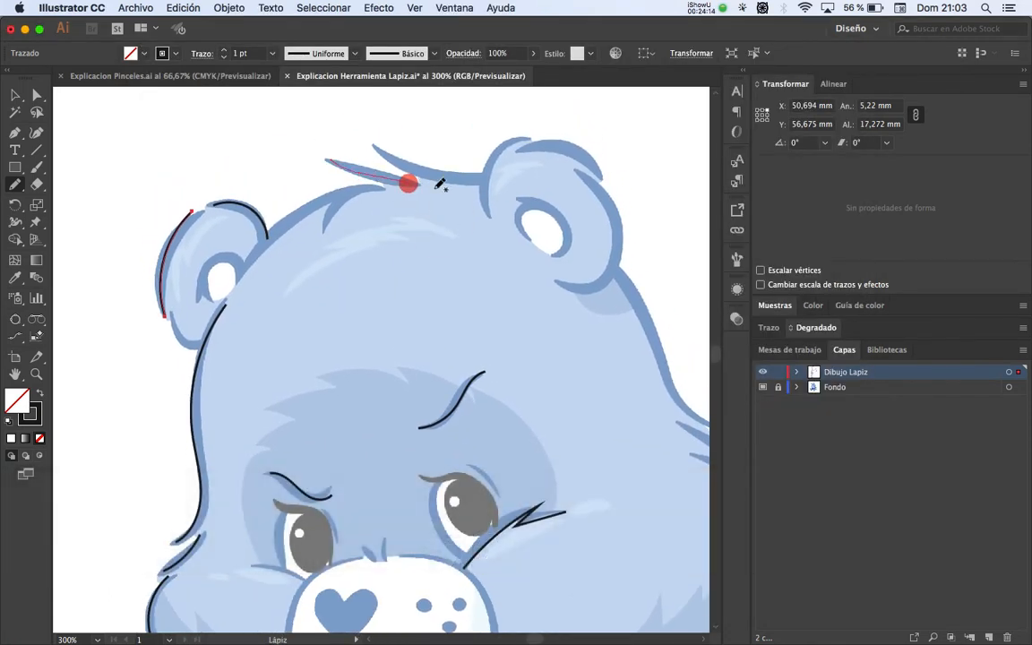
left_click_drag(345, 133, 472, 184)
key("super+z")
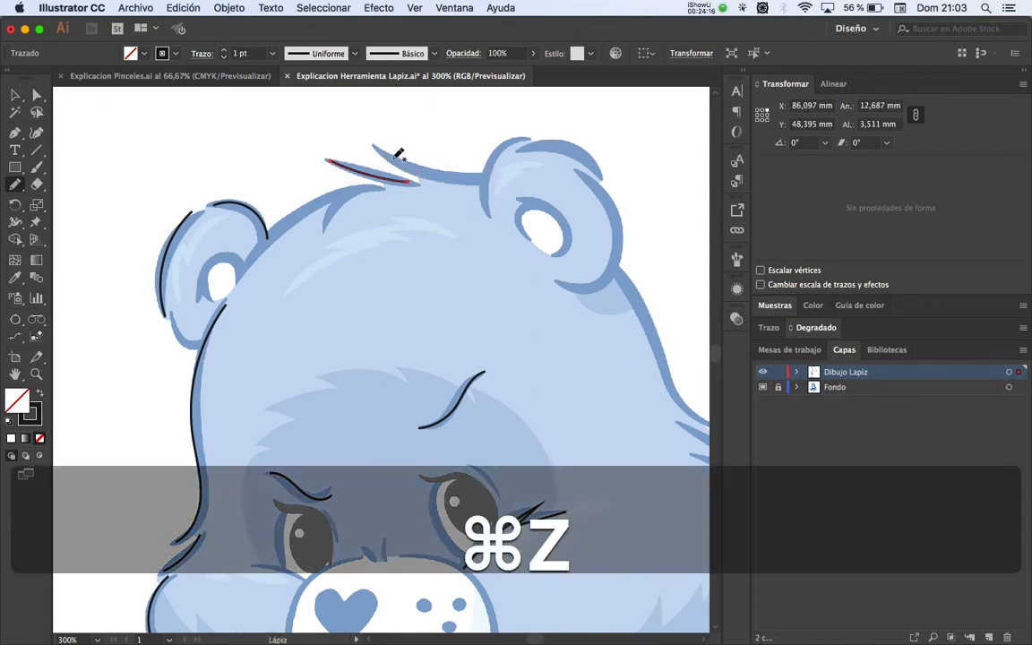
mouse_move(375, 145)
left_mouse_down()
mouse_move(483, 182)
mouse_move(493, 157)
mouse_move(517, 141)
mouse_move(573, 154)
mouse_move(595, 170)
mouse_move(612, 242)
mouse_move(589, 281)
mouse_move(564, 285)
left_mouse_up()
mouse_move(521, 235)
left_mouse_down()
mouse_move(527, 207)
mouse_move(552, 214)
mouse_move(570, 249)
left_mouse_up()
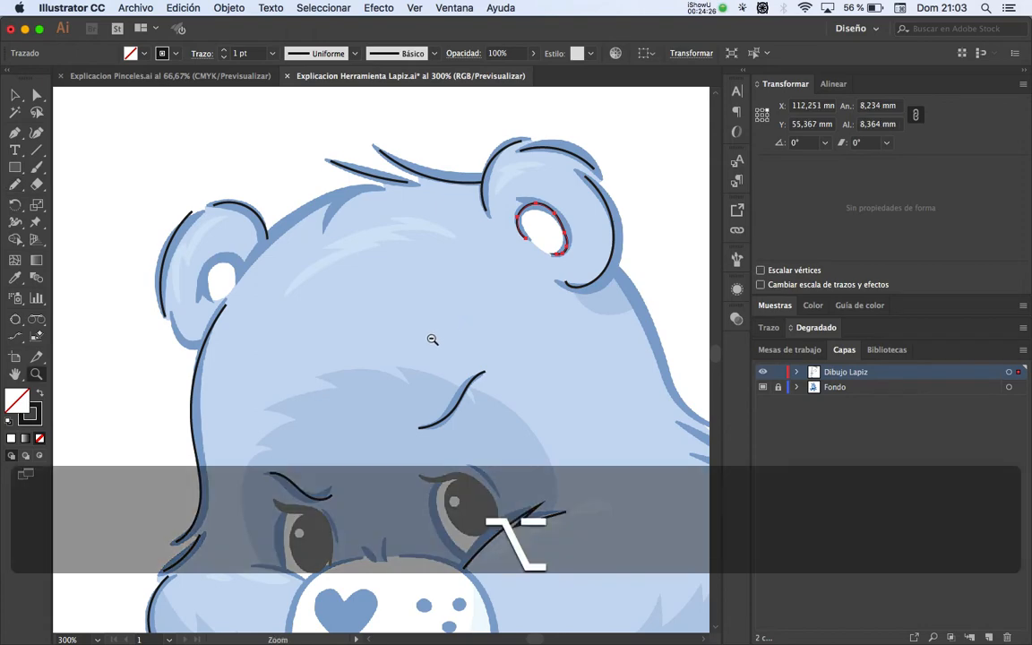
scroll(432, 339, "down", 2)
key("space")
key("v")
left_click(475, 255)
Step: Smooth the right ear's inner oval line with the Smooth tool and deselect it
key("space")
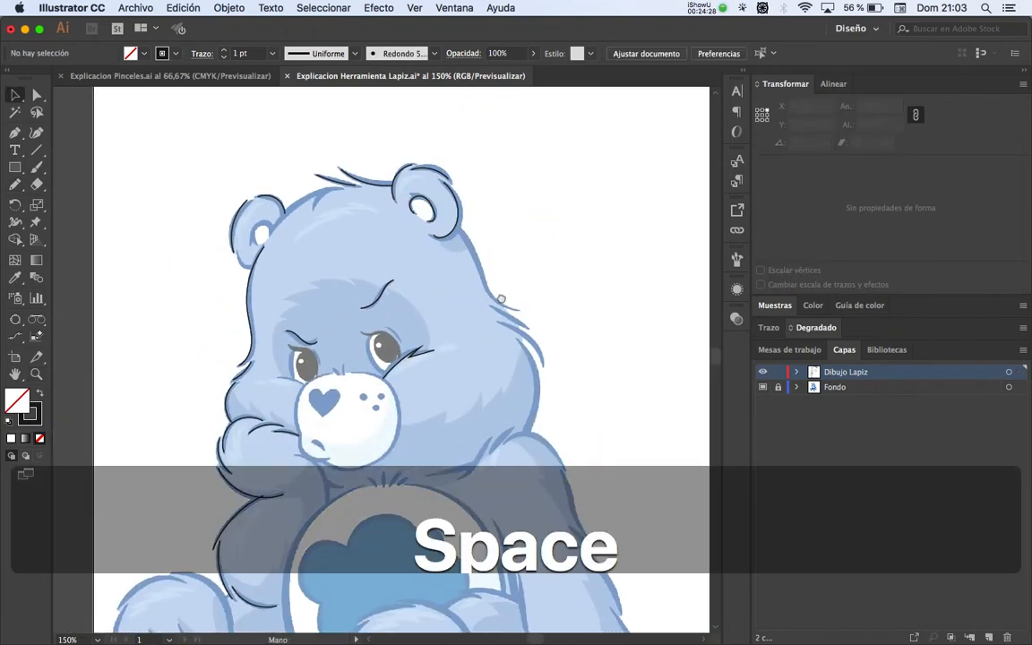
left_click_drag(440, 364, 426, 282)
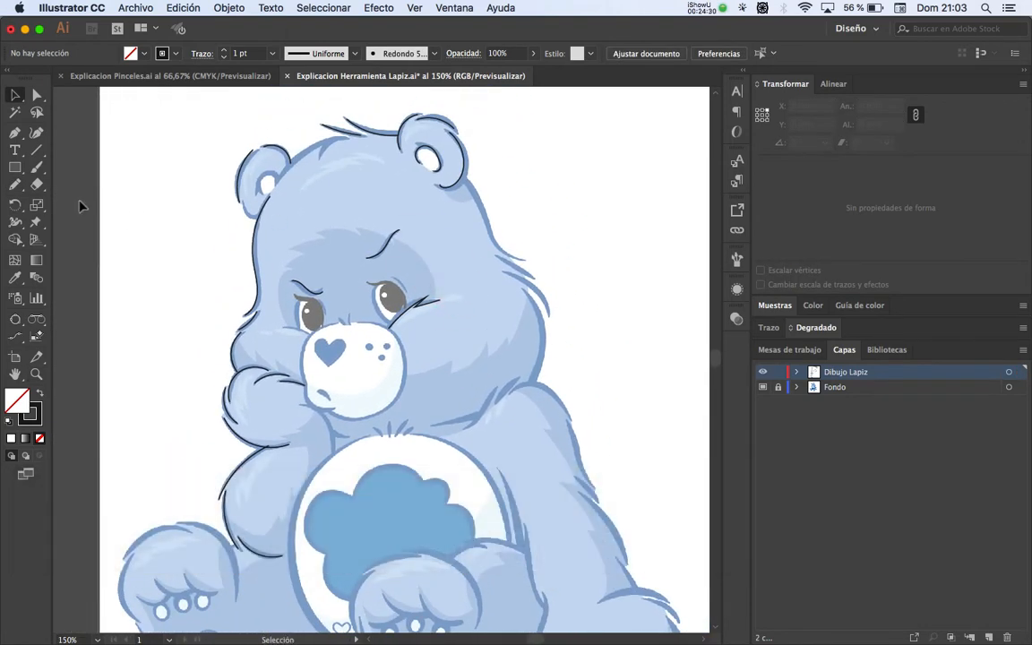
left_click_drag(14, 184, 74, 221)
key("z")
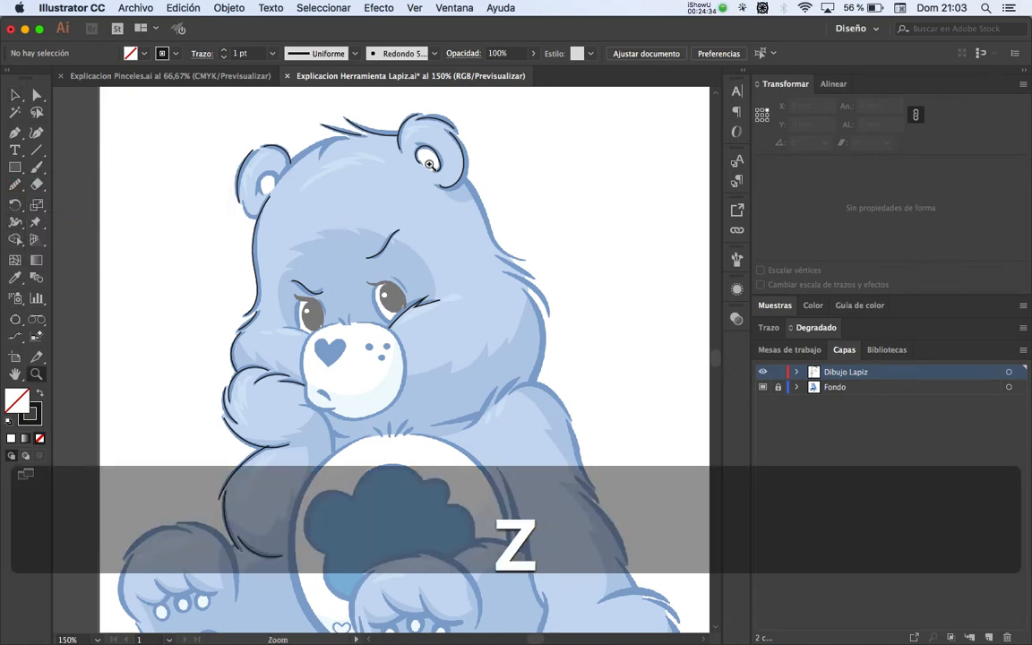
left_click(427, 175)
mouse_move(427, 174)
left_mouse_down()
mouse_move(311, 446)
mouse_move(375, 288)
mouse_move(439, 170)
left_mouse_up()
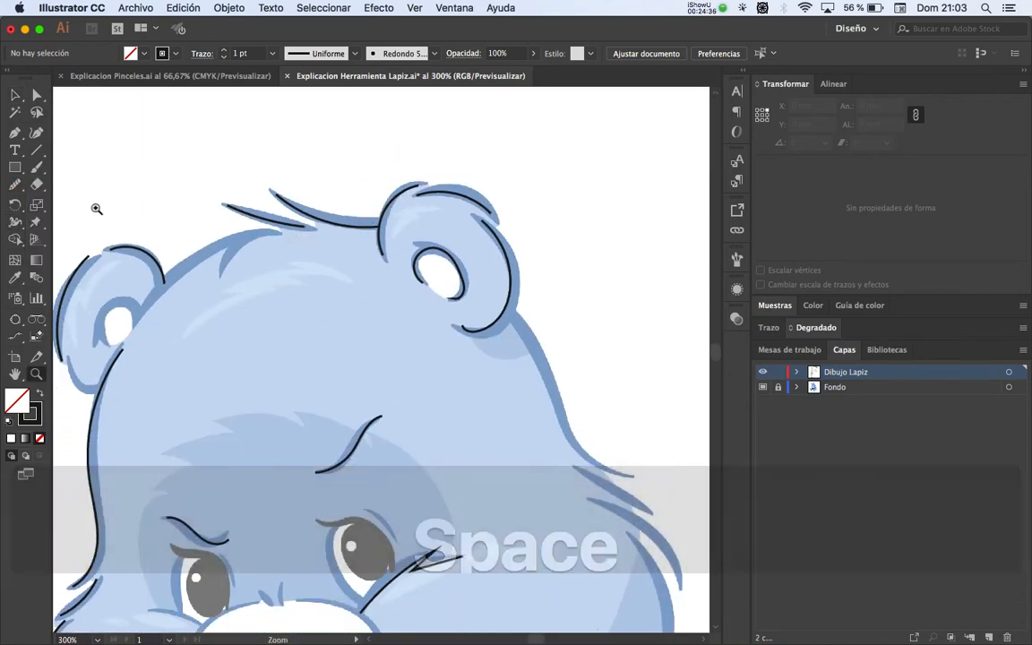
mouse_move(440, 247)
left_mouse_down()
mouse_move(465, 283)
mouse_move(425, 251)
left_mouse_up()
left_click(464, 288, "super")
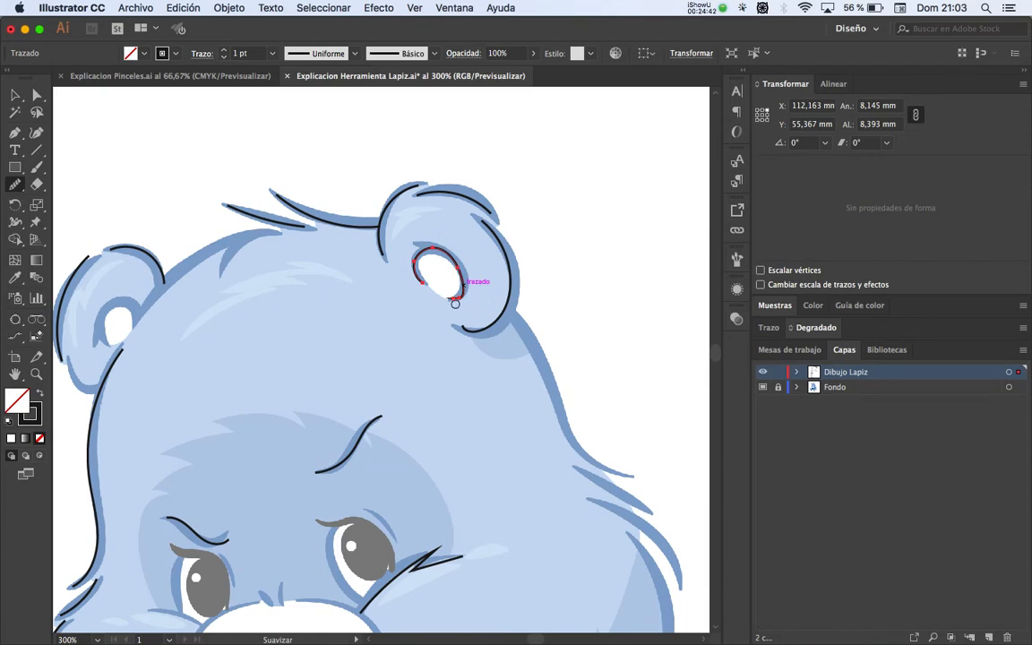
mouse_move(455, 301)
left_mouse_down()
mouse_move(461, 291)
mouse_move(459, 301)
left_mouse_up()
key("space")
left_click_drag(258, 341, 313, 241)
mouse_move(296, 421)
left_mouse_down()
mouse_move(267, 426)
mouse_move(295, 419)
left_mouse_up()
key("v")
left_click(395, 304)
Step: Close the bear drawing Explicacion Herramienta Lapiz.ai without saving its changes
key("z")
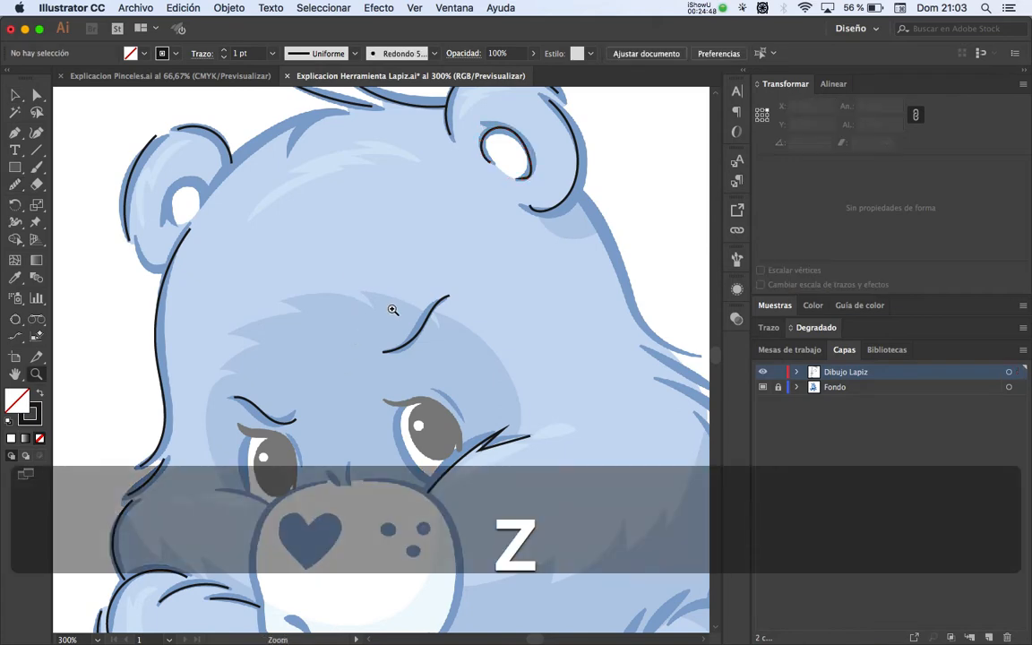
left_click(396, 304, "alt")
key("space")
left_click_drag(472, 356, 481, 281)
key("v")
key("space")
key("super")
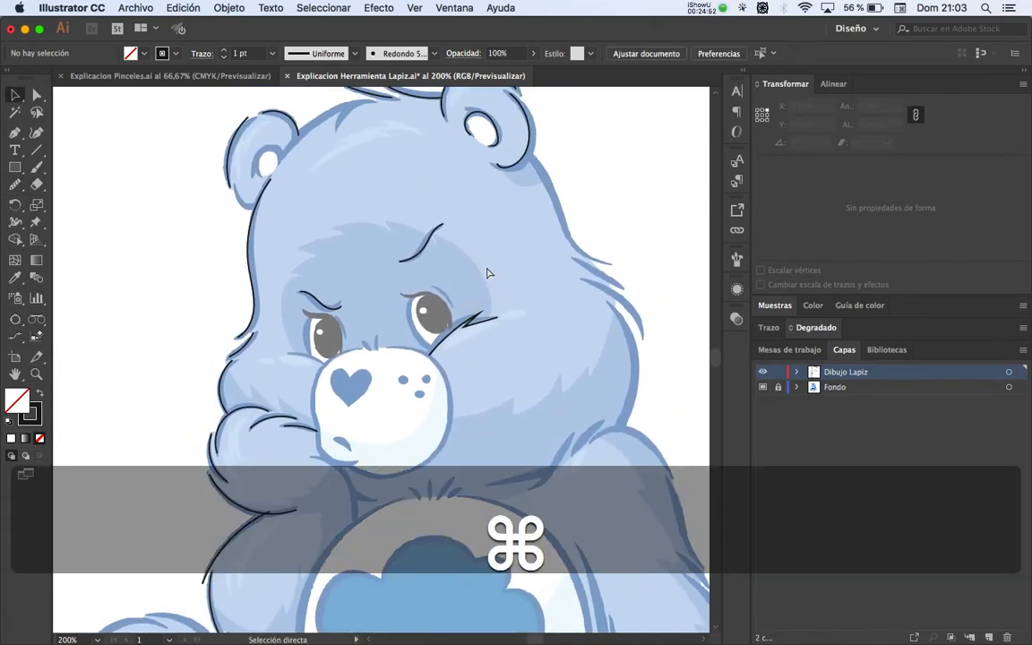
key("super+w")
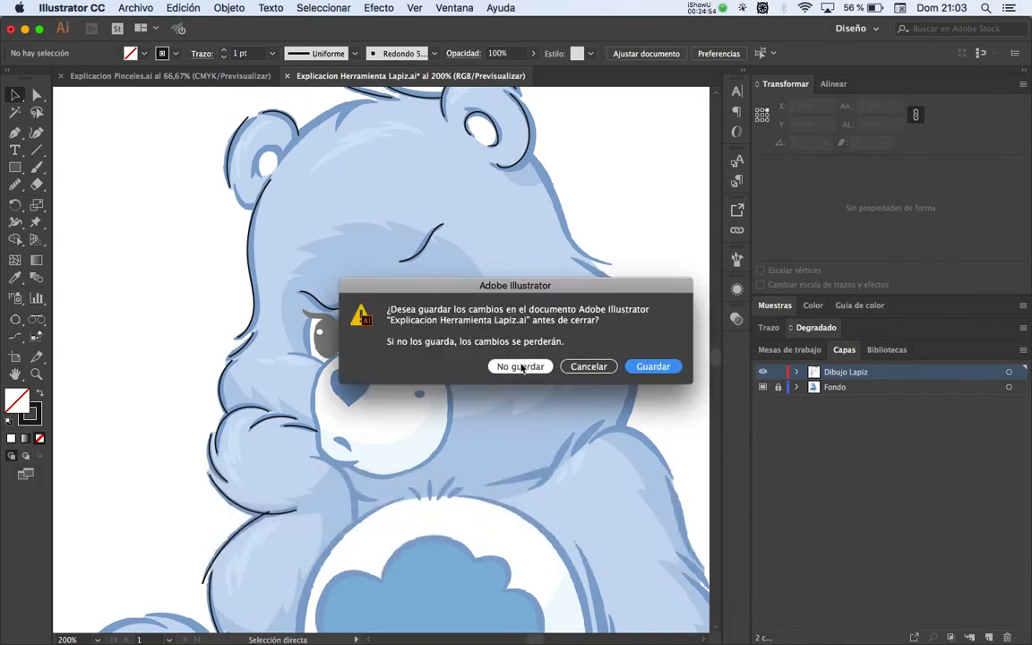
left_click(520, 367)
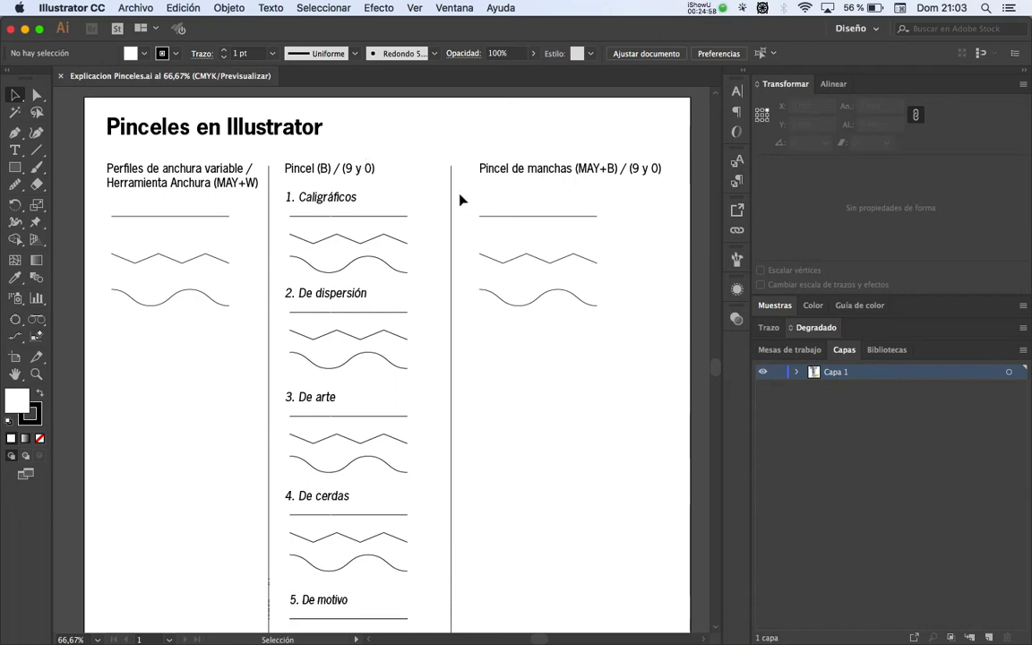
Step: Examine the Blob Brush and Paintbrush tools on the Pinceles en Illustrator sheet, leaving the Paintbrush active
key("space")
mouse_move(474, 253)
left_mouse_down()
mouse_move(461, 238)
mouse_move(398, 233)
mouse_move(381, 251)
mouse_move(465, 258)
left_mouse_up()
key("space")
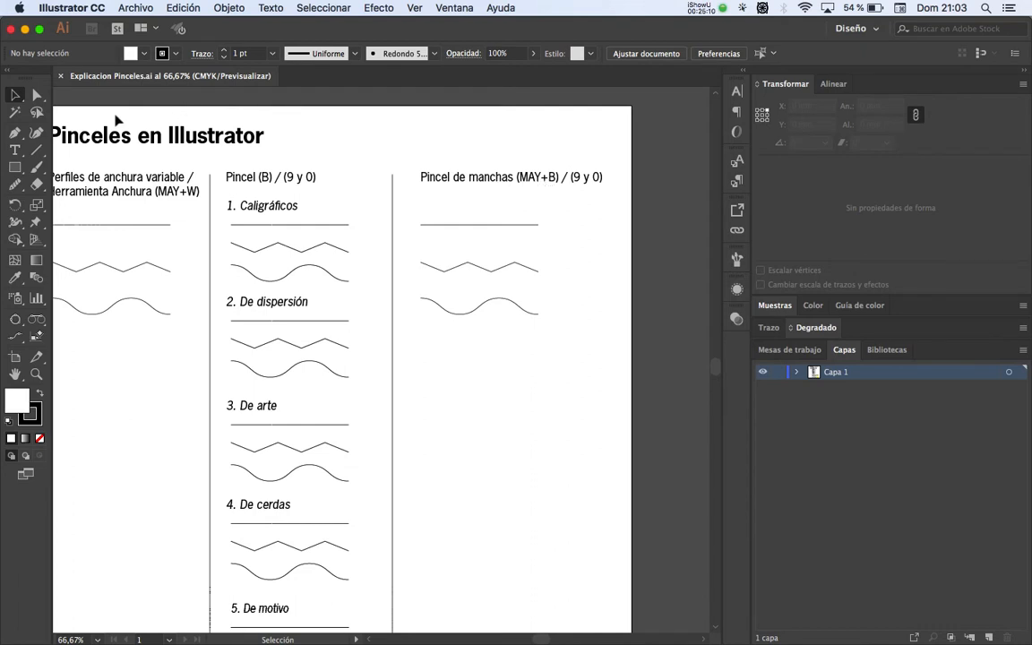
left_click_drag(36, 166, 125, 183)
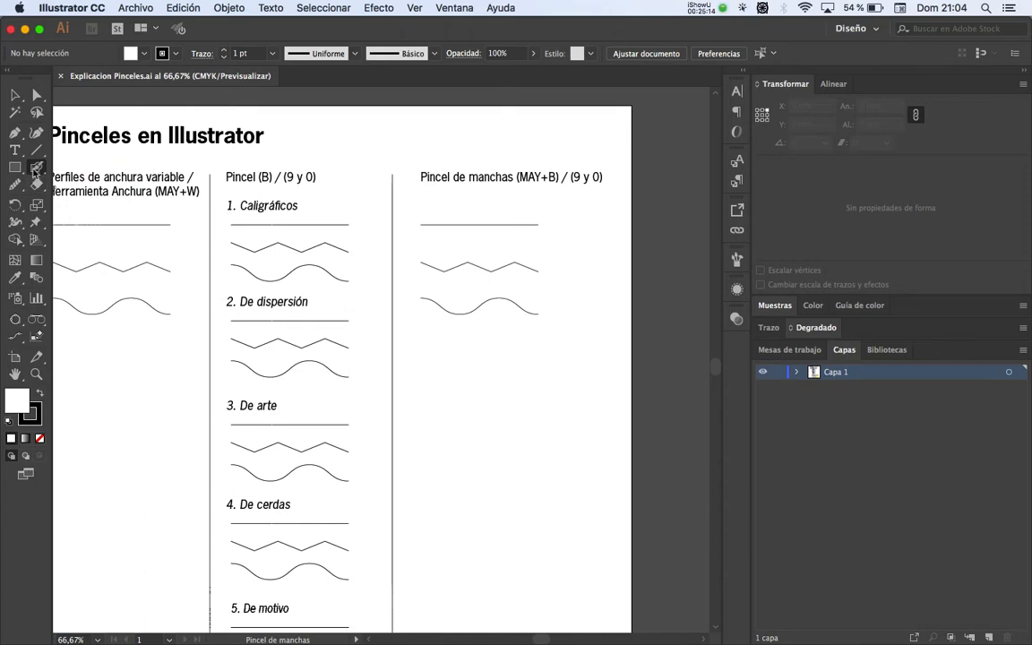
left_click_drag(36, 168, 99, 167)
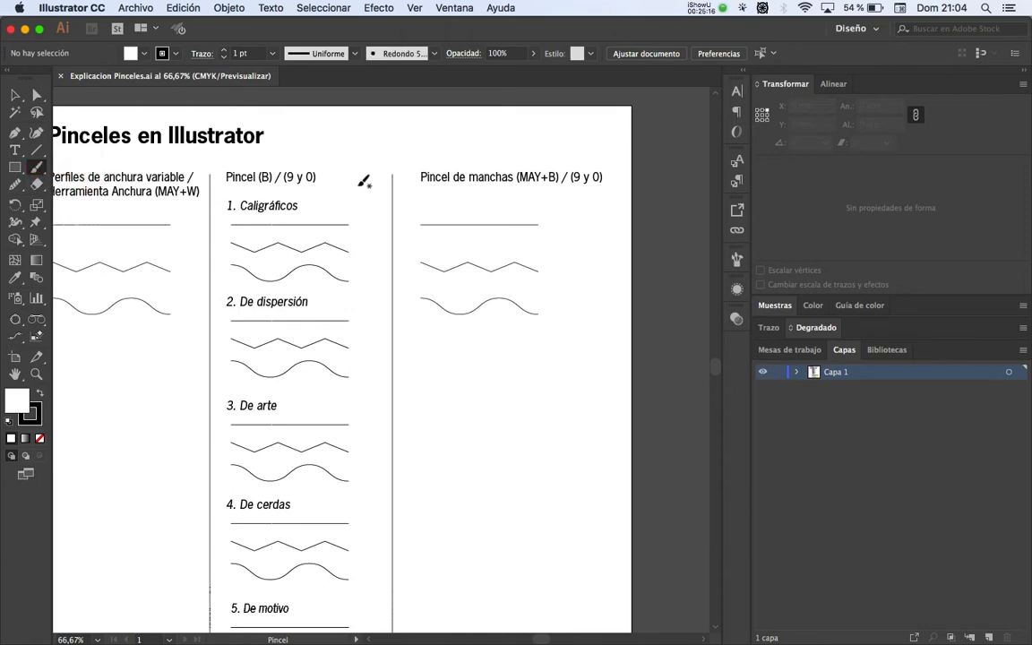
Step: Examine the variable width profile and brush columns of the Pinceles en Illustrator sheet
key("z")
left_click(391, 232)
key("space")
left_click_drag(336, 315, 527, 271)
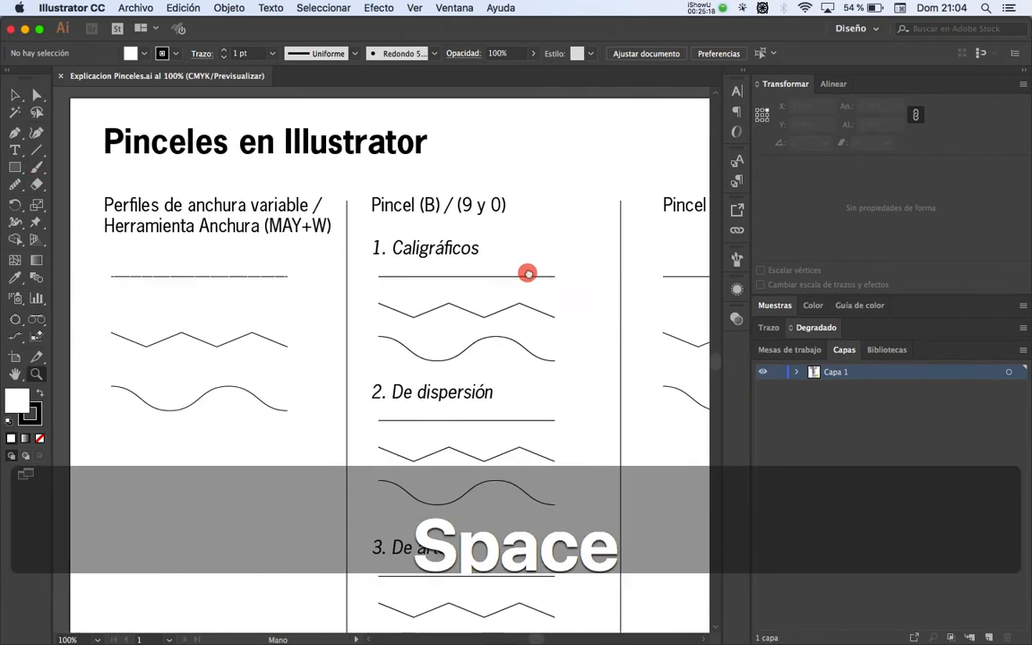
left_click_drag(433, 276, 396, 219)
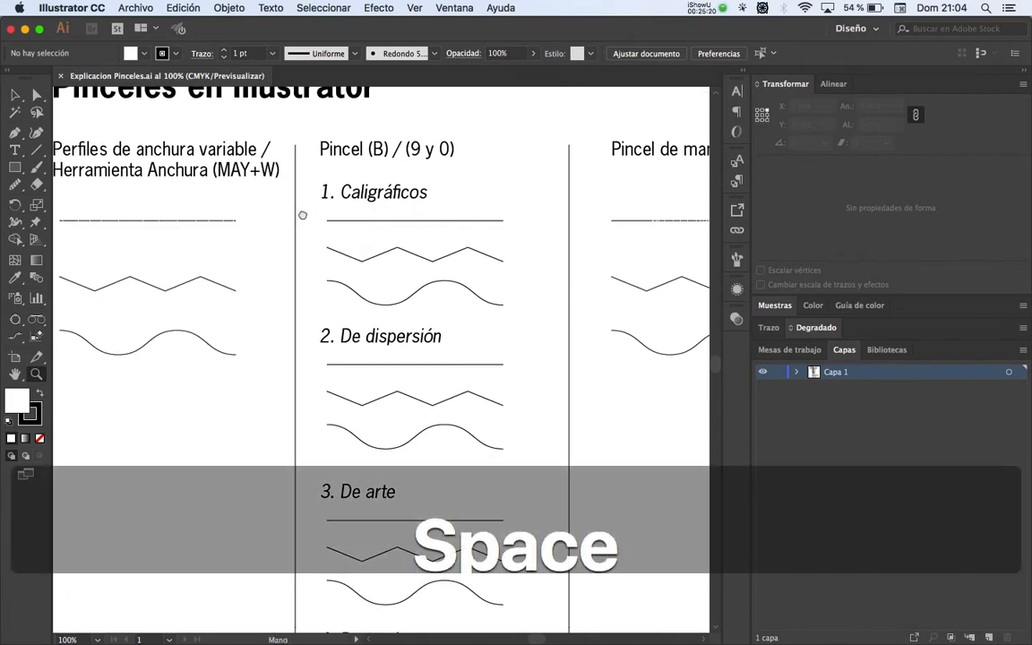
left_click_drag(302, 214, 353, 279)
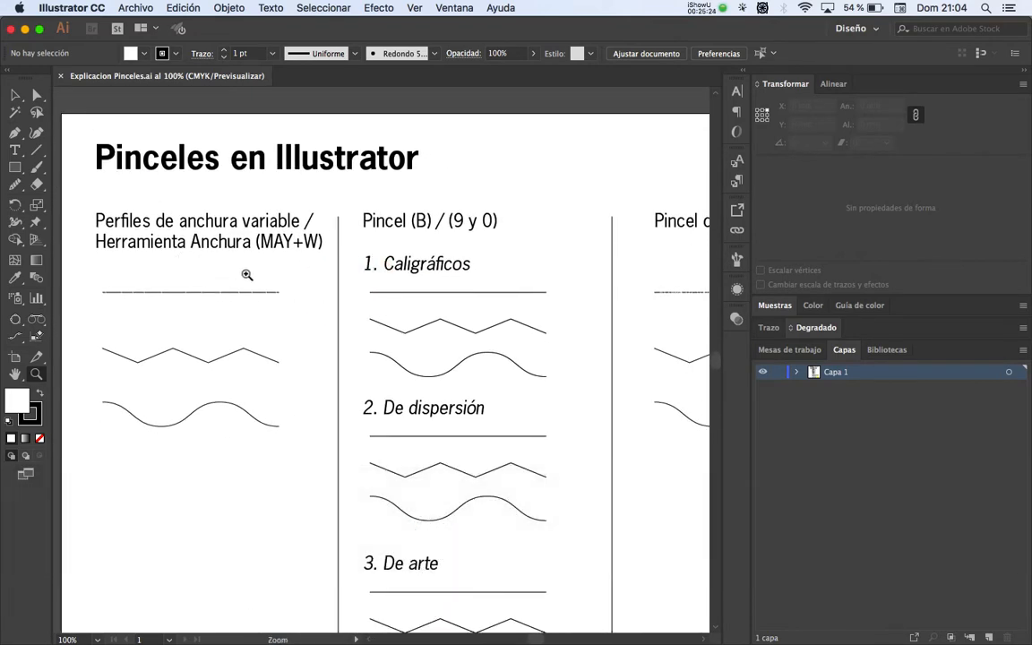
key("v")
key("space")
mouse_move(385, 272)
left_mouse_down()
mouse_move(382, 249)
mouse_move(359, 266)
mouse_move(367, 268)
left_mouse_up()
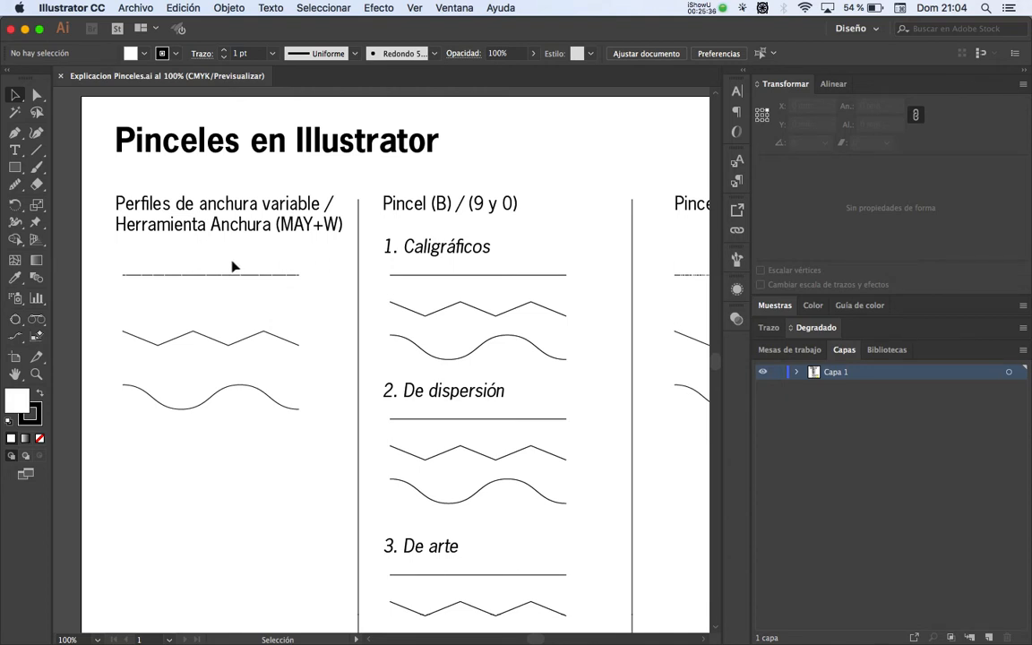
Step: Apply a lens-shaped variable width profile to the three paths in the width profile column
left_click_drag(230, 256, 213, 397)
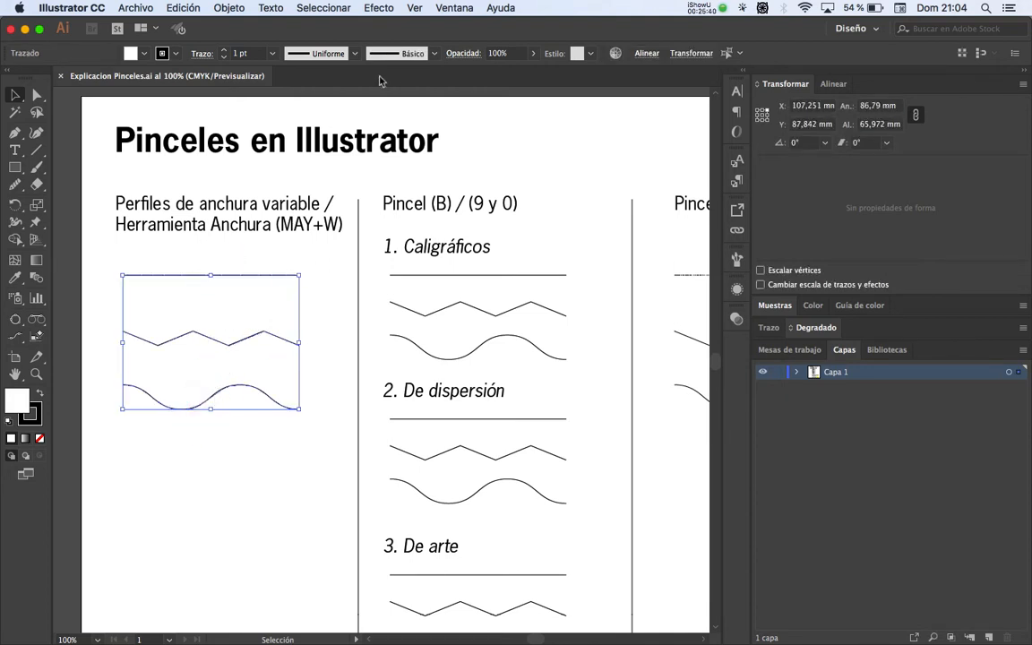
left_click(356, 54)
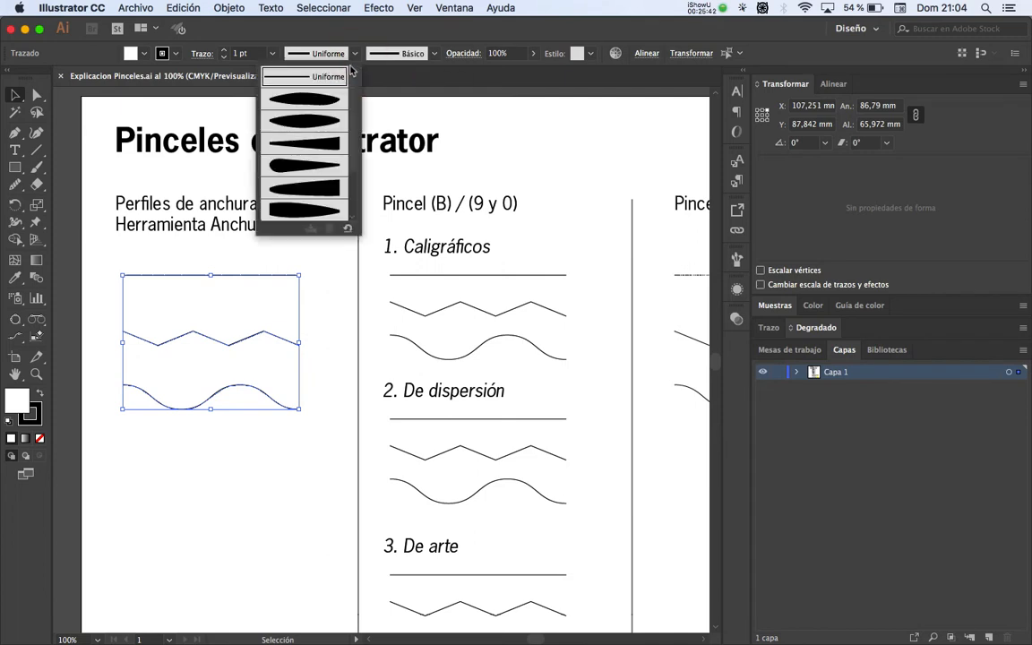
left_click_drag(349, 109, 351, 206)
left_click(327, 204)
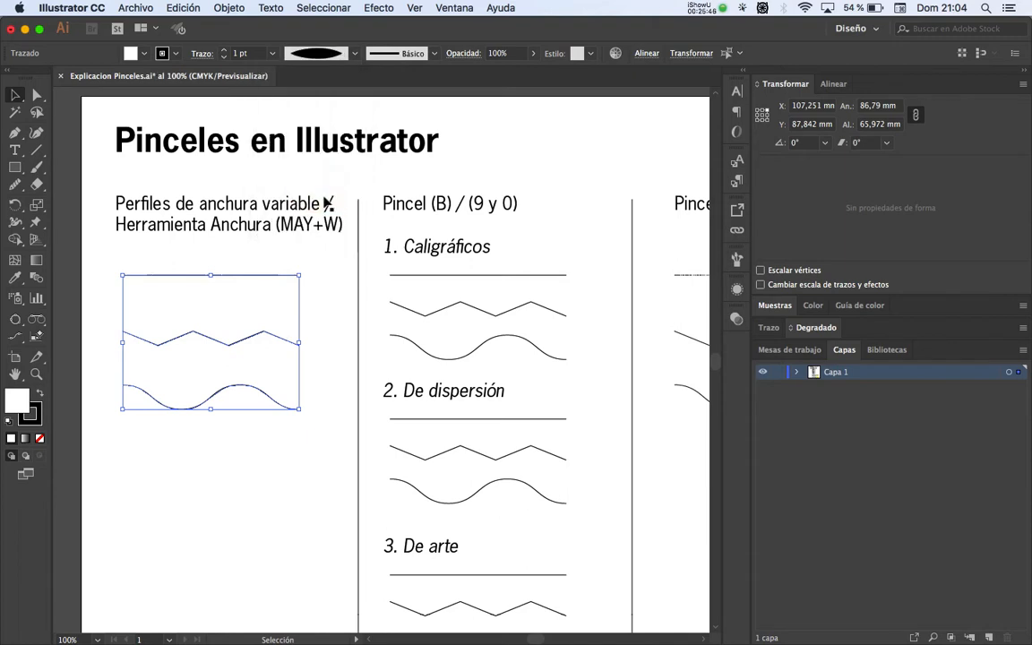
Step: Set the stroke weight of the three selected paths to 13 pt
left_click(224, 49)
left_click(224, 58)
left_click(224, 57)
left_click(224, 49)
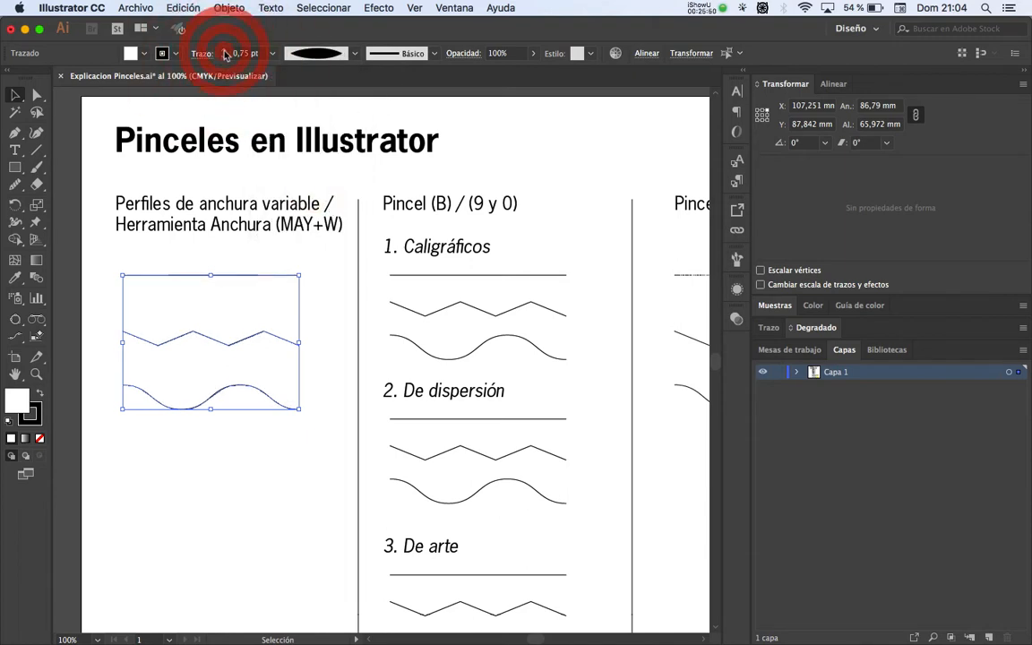
left_click(224, 49)
left_click(224, 49)
left_click(224, 51)
left_click(224, 51)
left_click(224, 50)
left_click(224, 50)
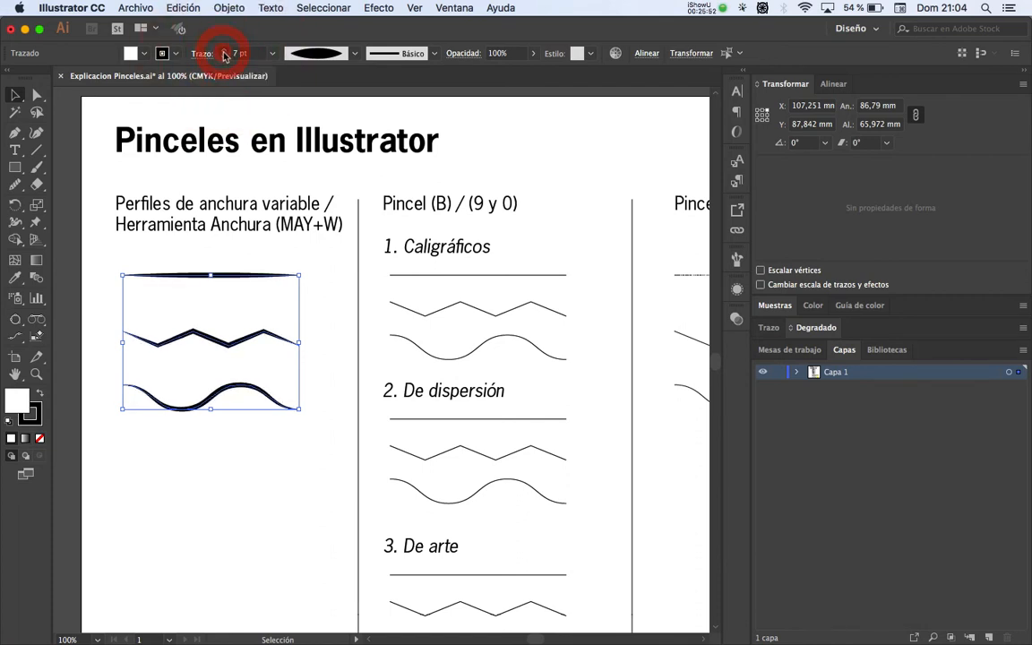
left_click(224, 50)
left_click(224, 51)
left_click(224, 50)
left_click(224, 50)
left_click(224, 50)
left_click(224, 50)
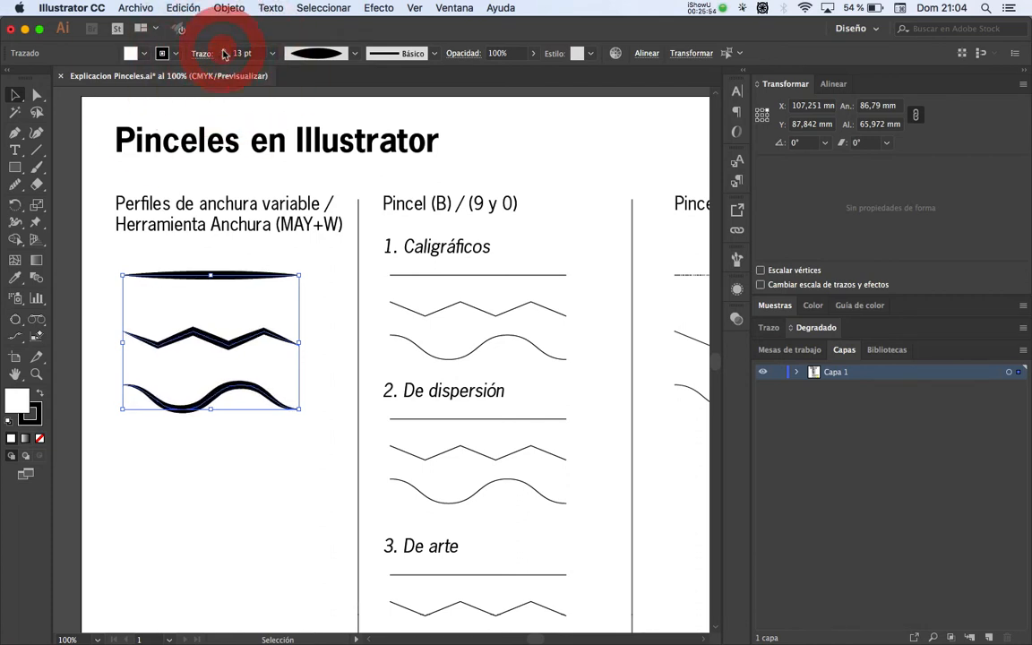
Step: Compare a teardrop width profile with a lens-shaped one on the three paths, keeping the lens shape at 14 pt
left_click(340, 57)
left_click(303, 100)
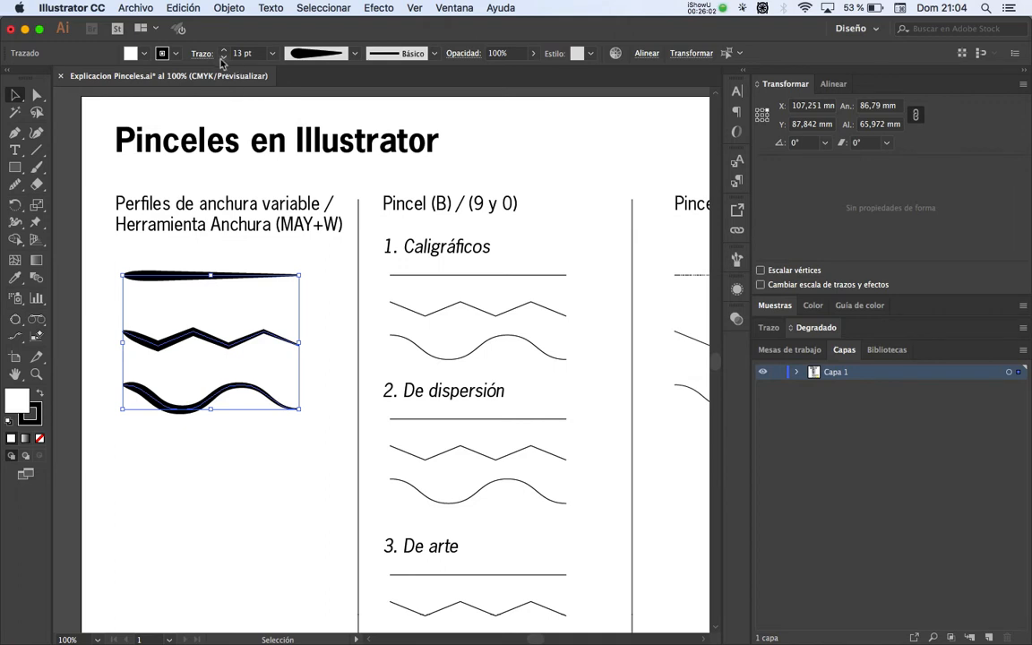
left_click(351, 56)
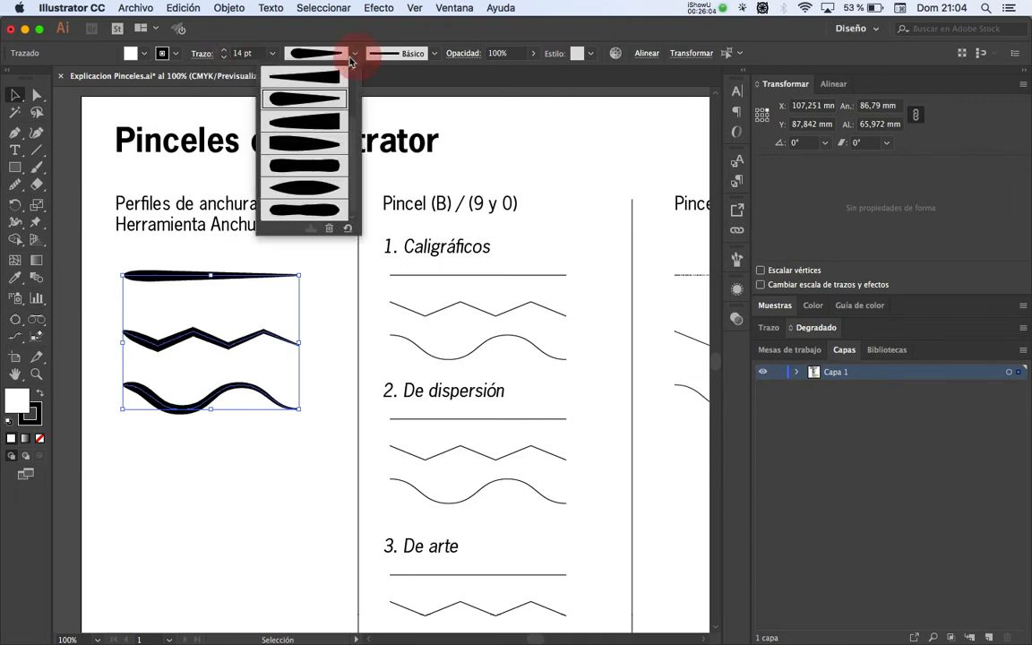
left_click(314, 189)
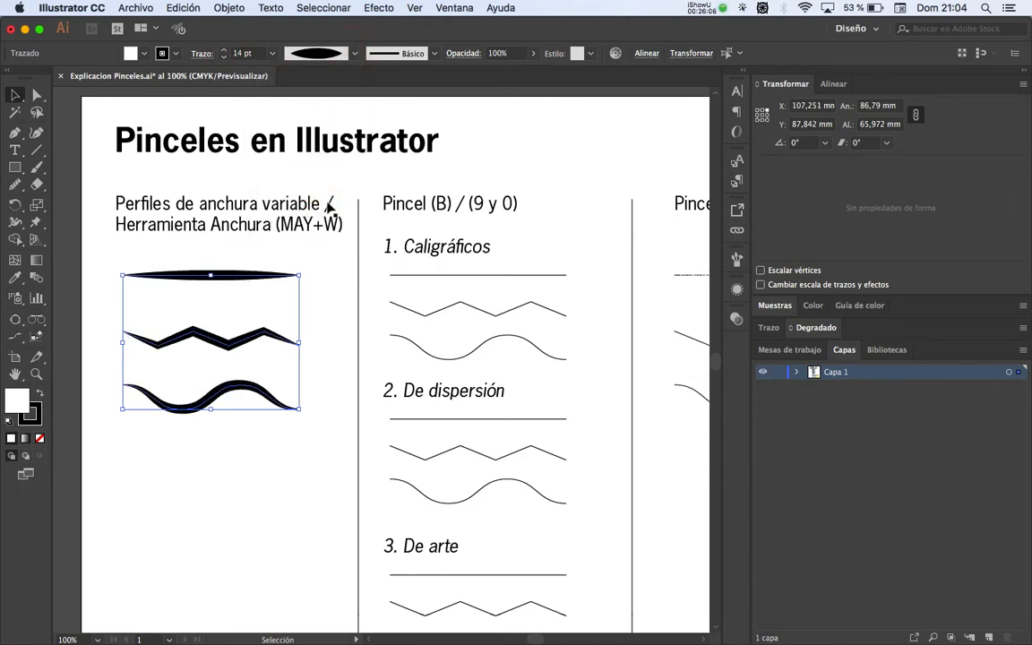
left_click(321, 271)
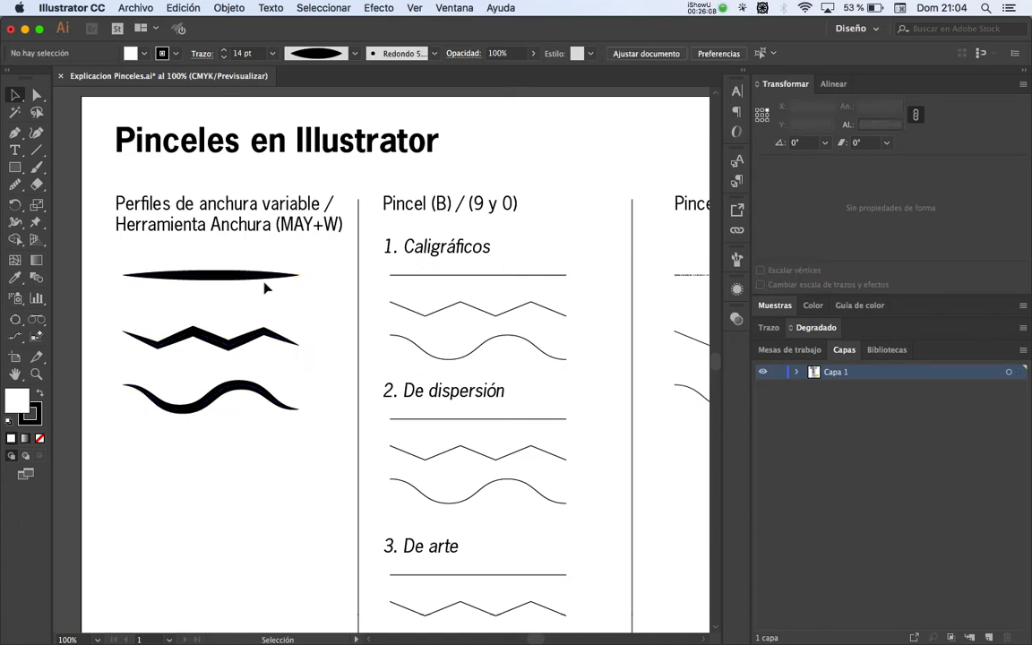
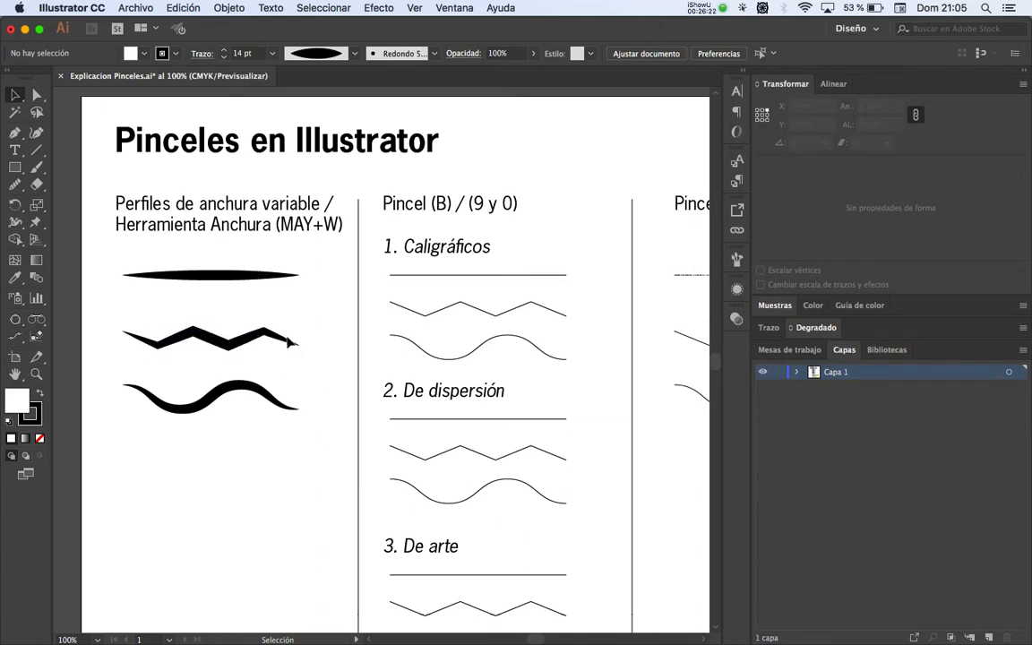
Step: Compare the three thickened paths in outline and preview views, selecting the straight line and ending in preview
left_click(249, 350)
left_click(240, 428)
key("super")
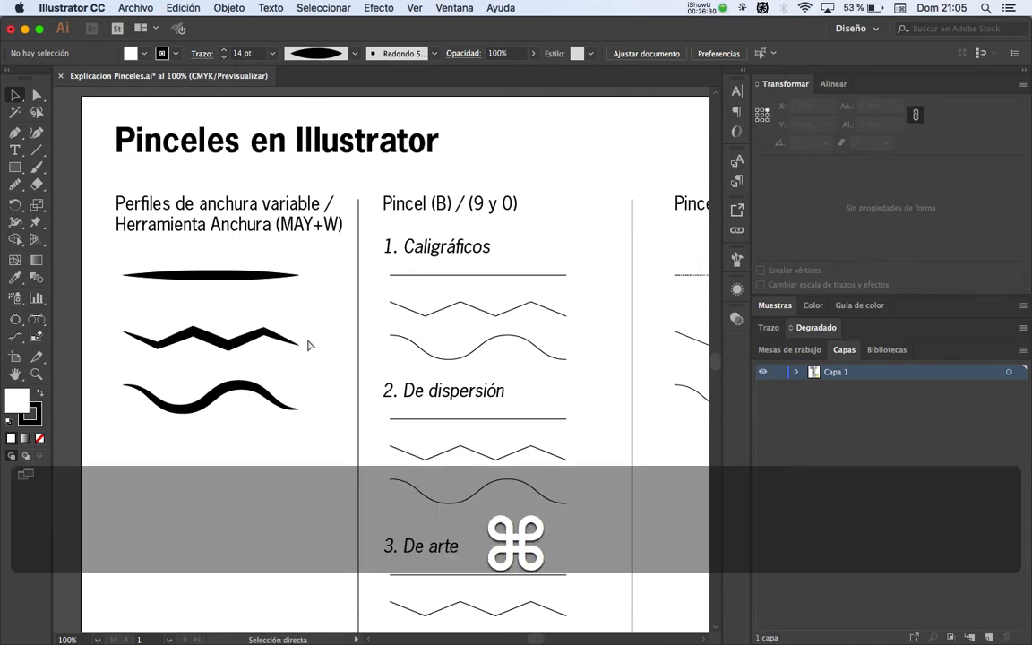
key("super+y")
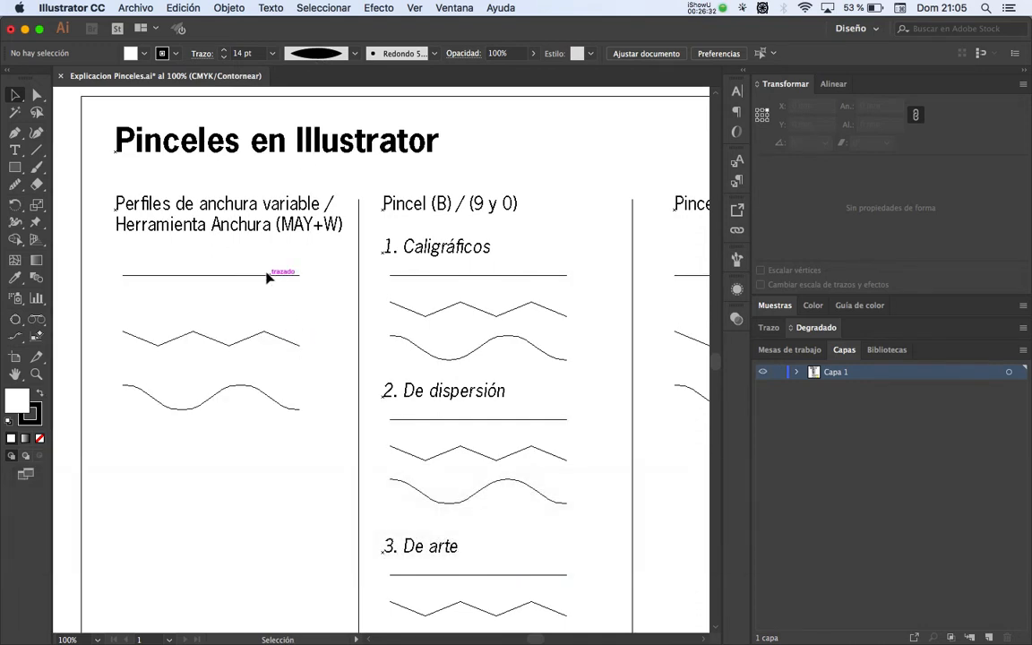
key("super+y")
key("super+y")
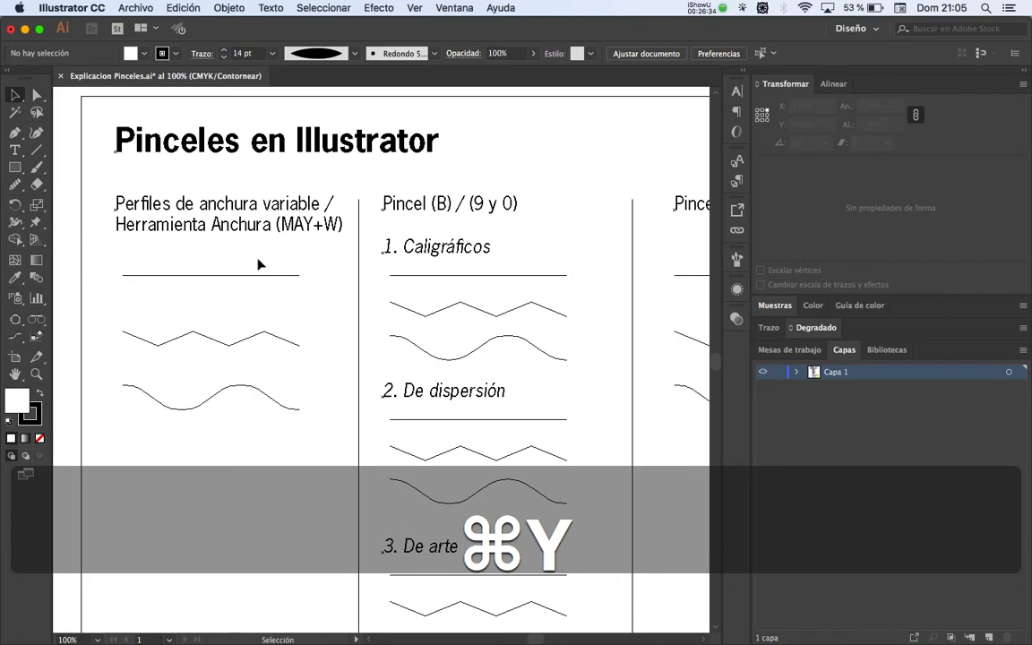
left_click_drag(260, 256, 253, 314)
key("super+y")
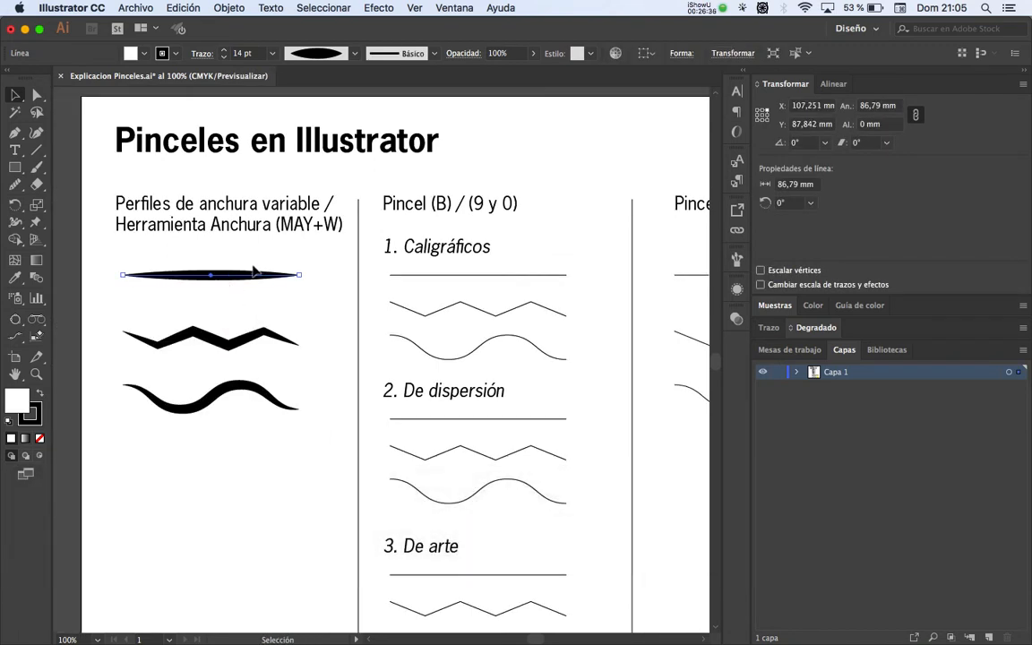
Step: Try to bend the straight line into a curve with the Anchor Point tool
key("shift+c")
left_click_drag(218, 274, 240, 334)
key("super+z")
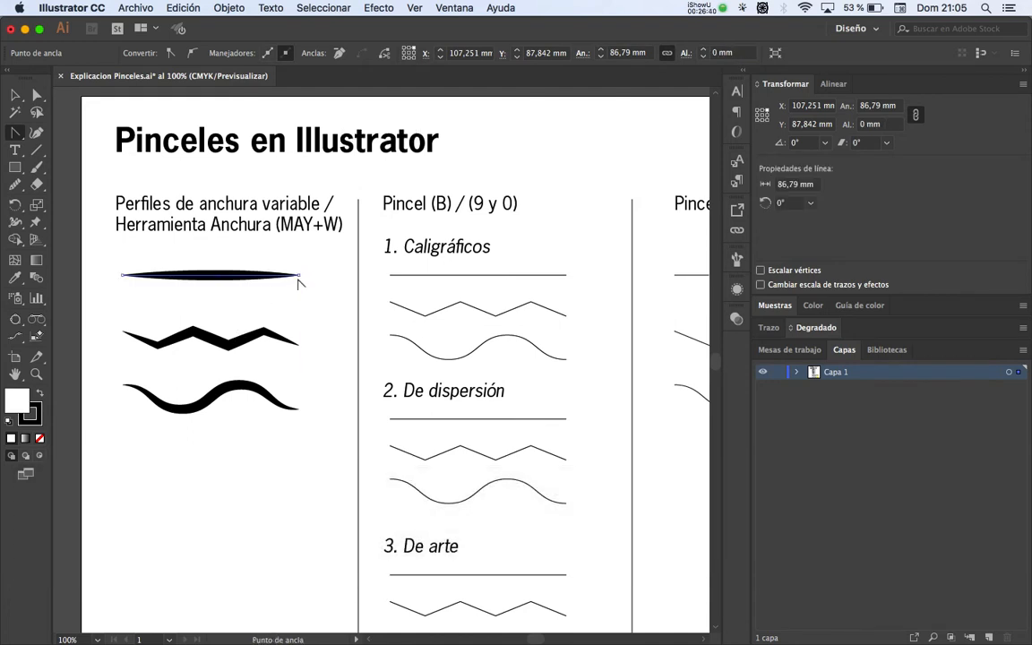
Step: Try moving the straight line's right endpoint downward with Direct Selection, and undo the change
key("a")
mouse_move(299, 285)
left_mouse_down()
mouse_move(306, 318)
mouse_move(298, 307)
left_mouse_up()
key("super+z")
left_click(258, 425)
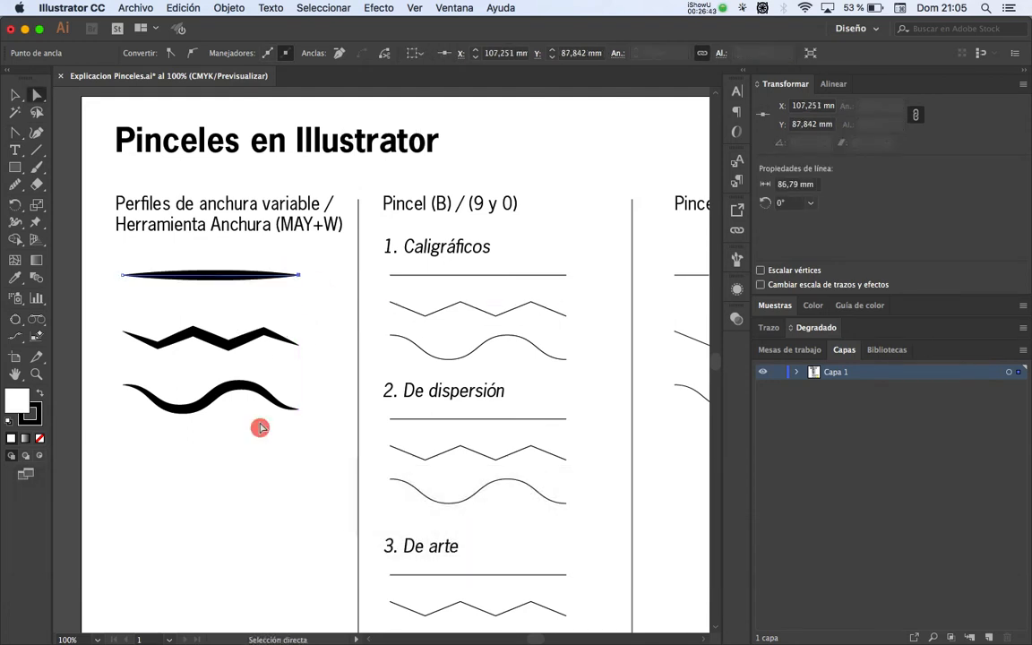
Step: Apply a Zigzag effect with corner points to the thick straight line, increasing its size and ridges per segment
left_click(229, 276)
key("v")
left_click(230, 253)
left_click(221, 276)
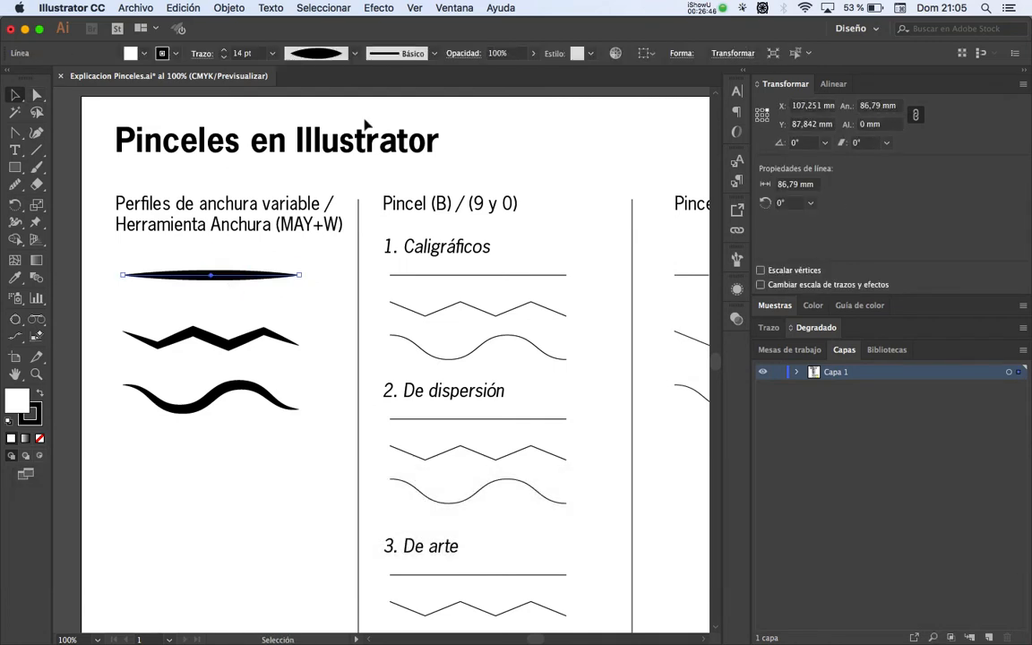
left_click(379, 9)
mouse_move(501, 151)
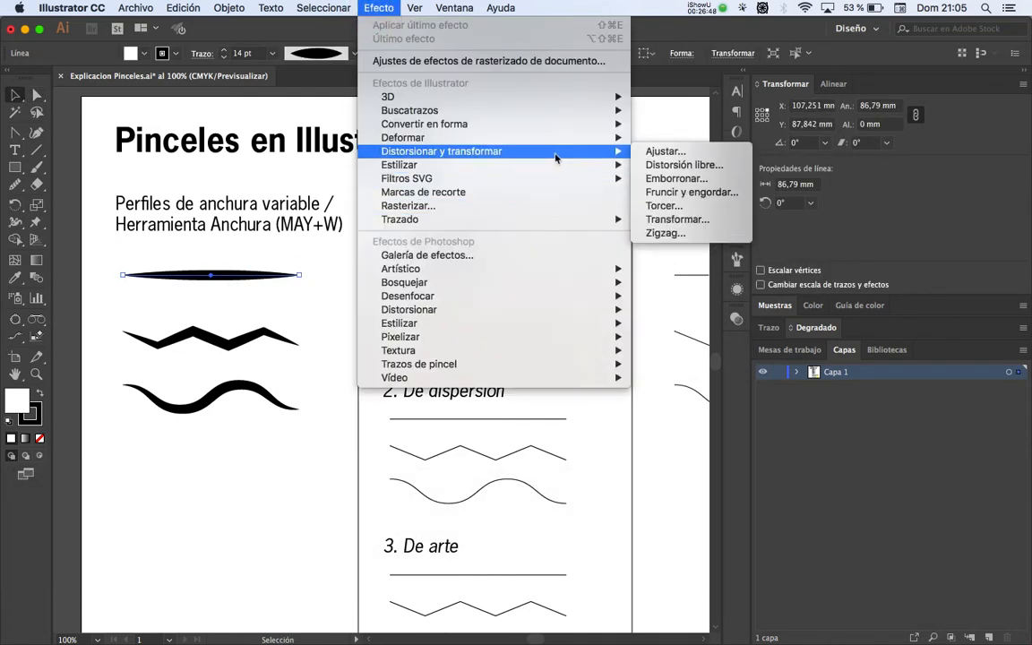
left_click(672, 236)
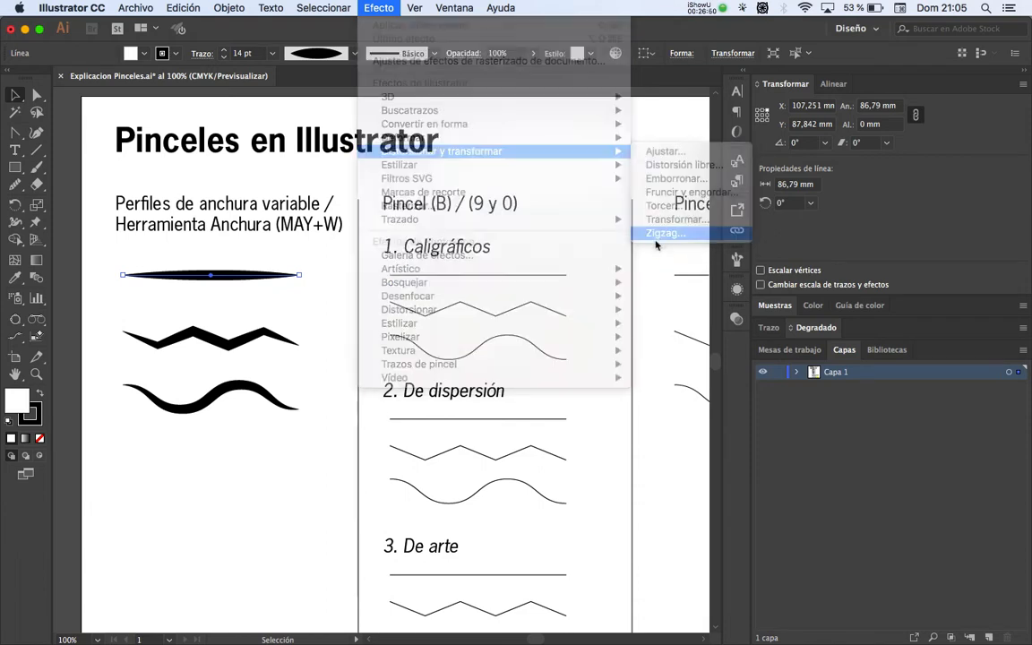
left_click(701, 370)
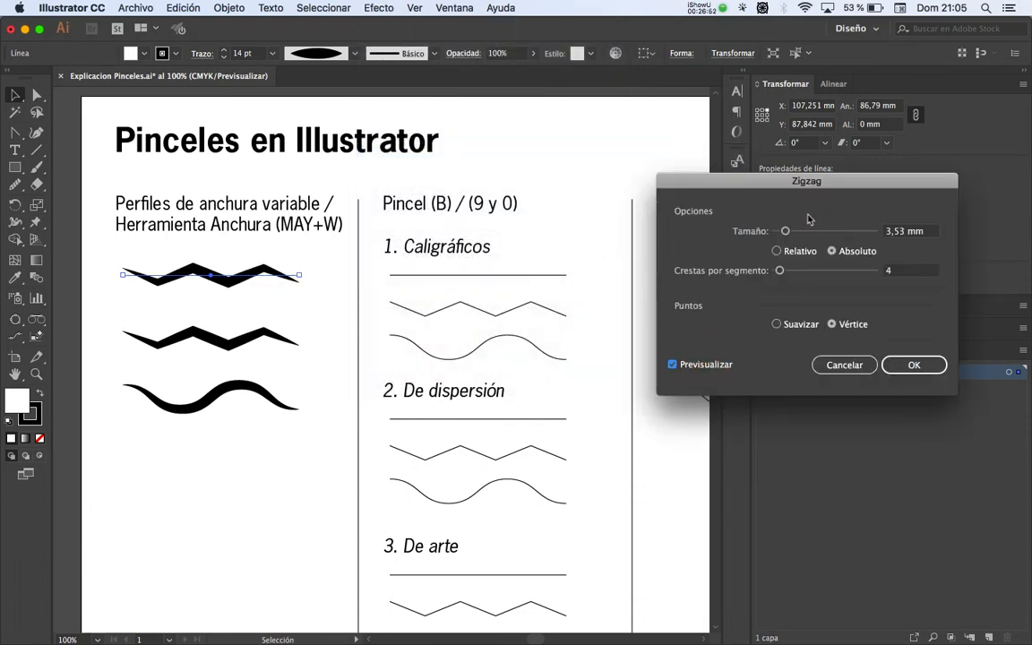
left_click_drag(785, 231, 794, 271)
left_click(920, 367)
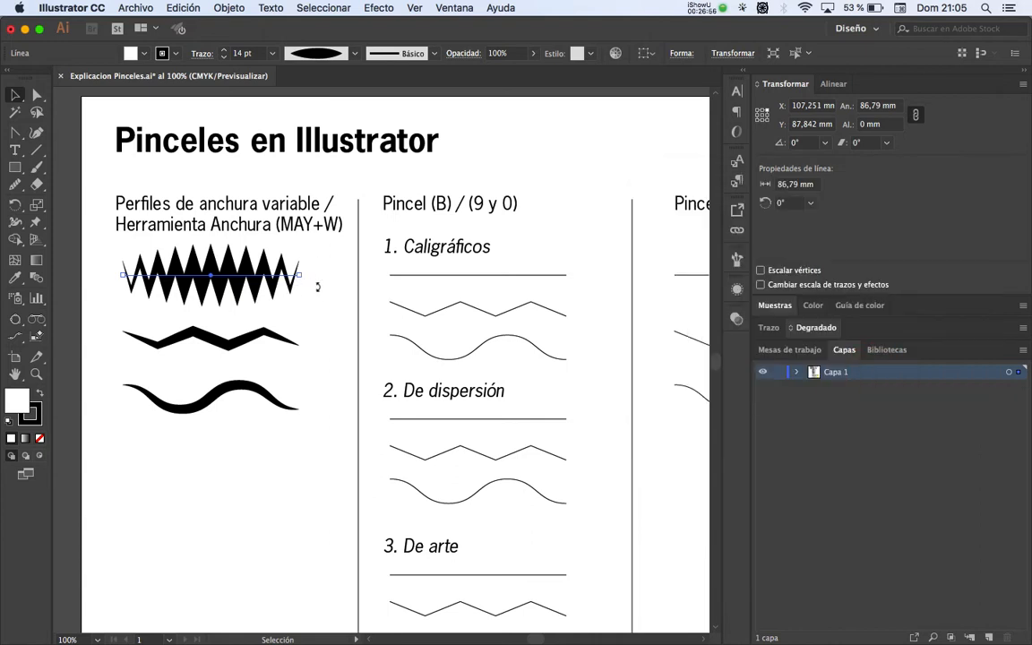
Step: Compare the zigzag line in outline and preview views, and undo the Zigzag effect
left_click(326, 326)
key("super+y")
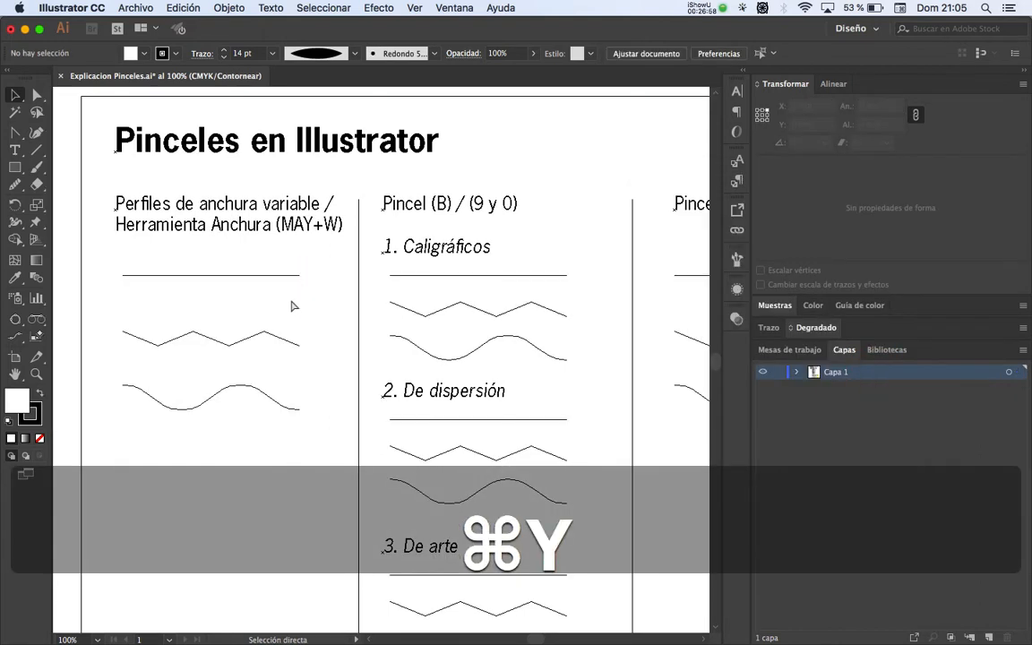
key("super+y")
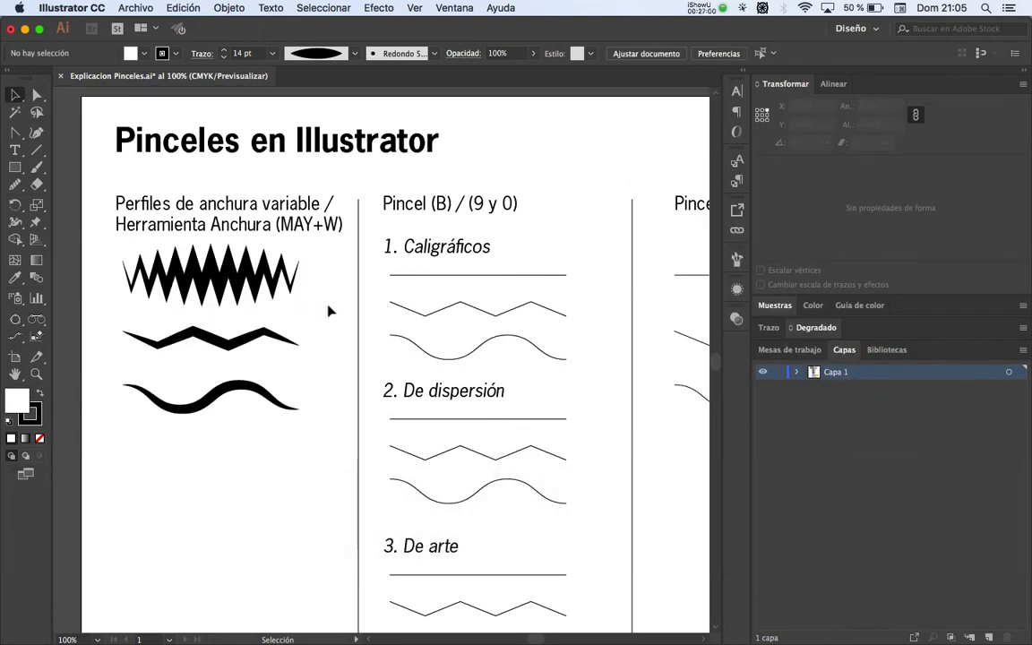
key("super+z")
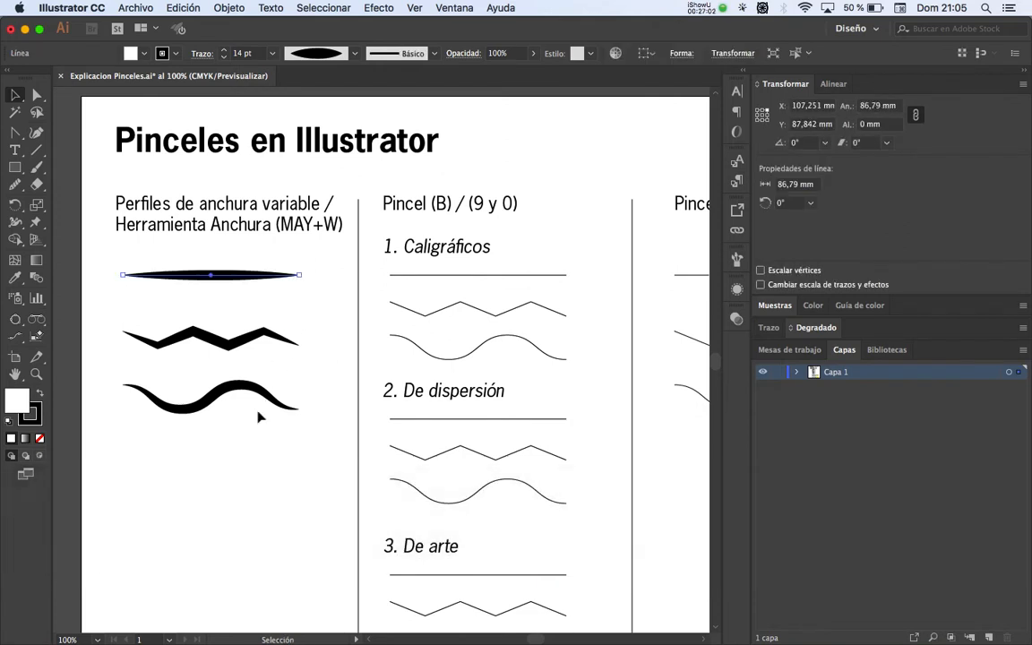
left_click(240, 438)
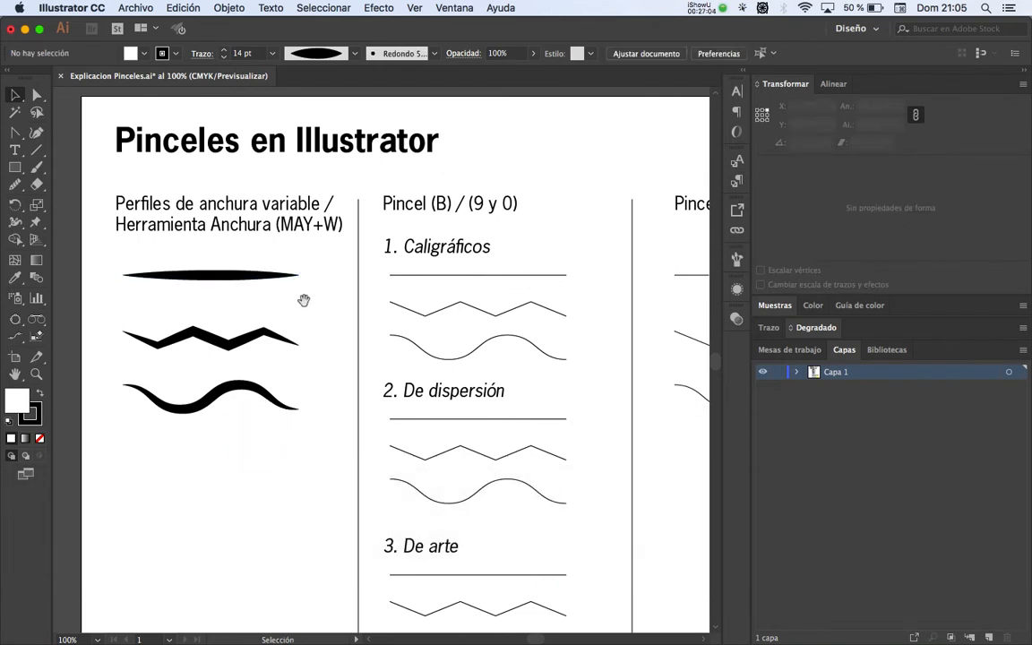
Step: Set the straight line's variable width profile to Uniforme
left_click_drag(304, 300, 291, 285)
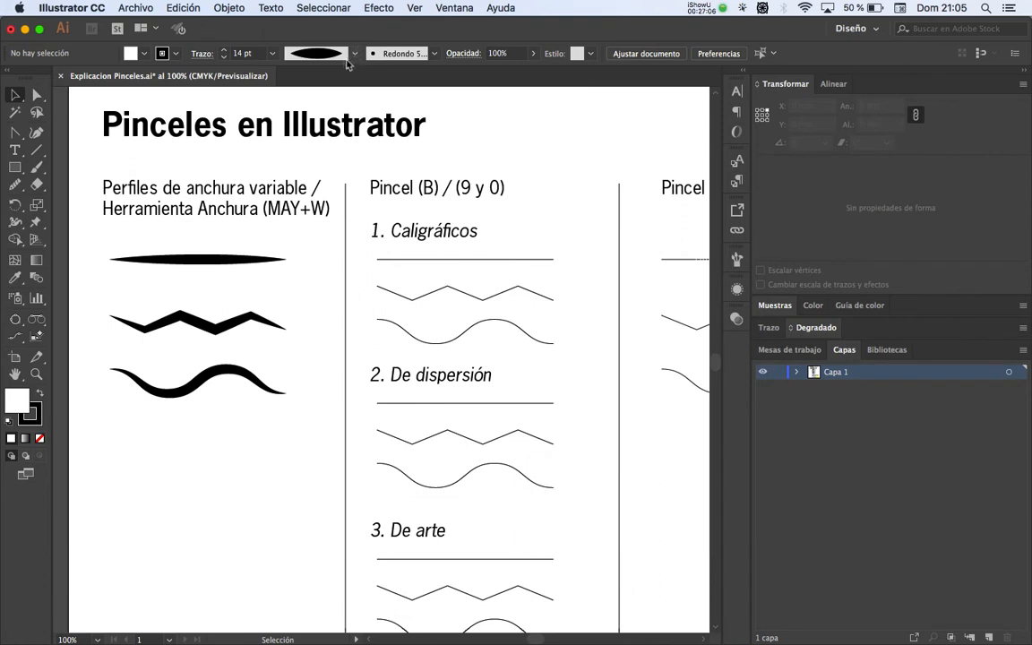
left_click(222, 260)
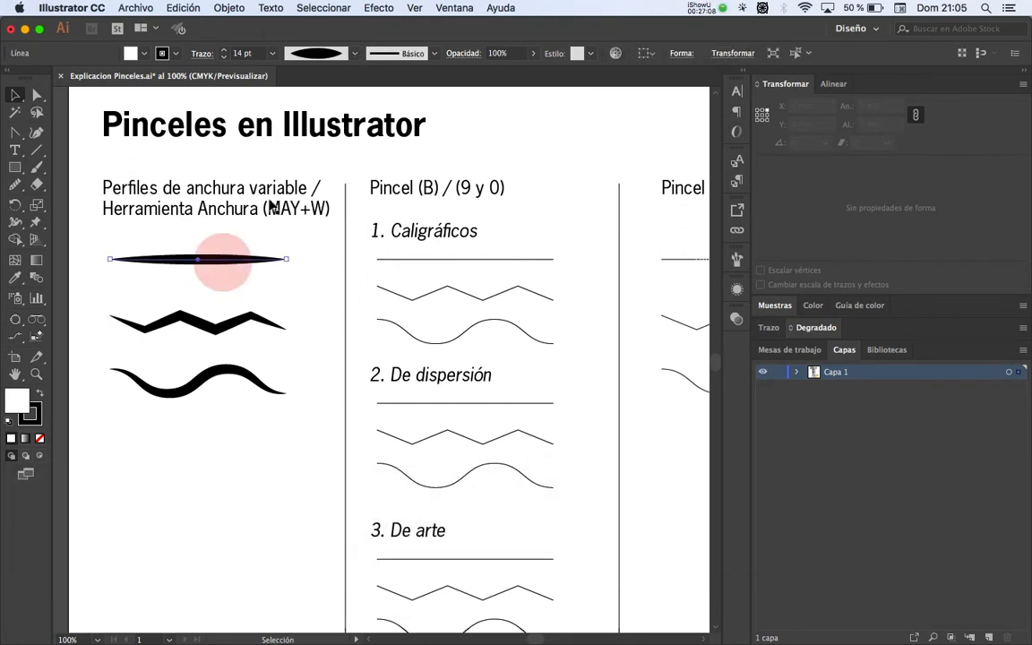
left_click(315, 53)
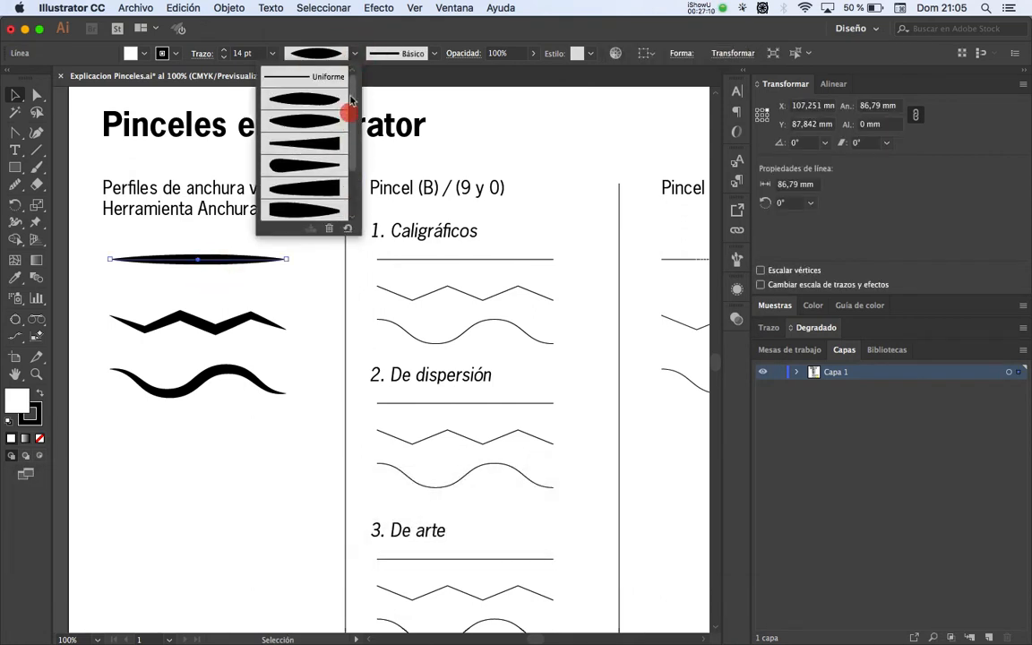
left_click(295, 77)
left_click(267, 273)
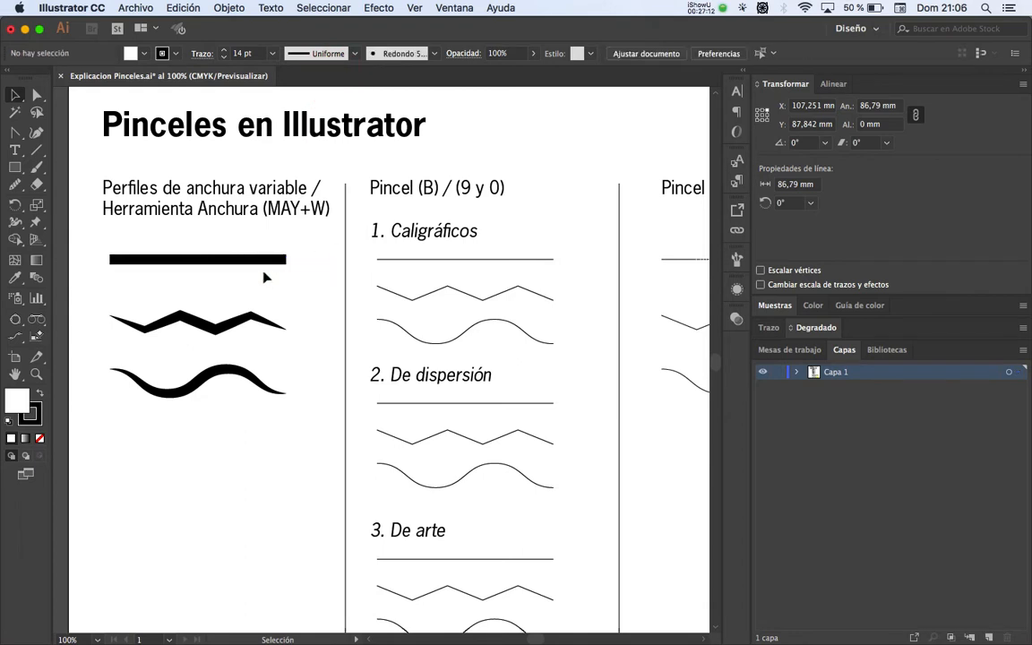
Step: Reshape the straight line with the Width tool, widening its middle and left end and tapering its right end to a point
left_click(15, 223)
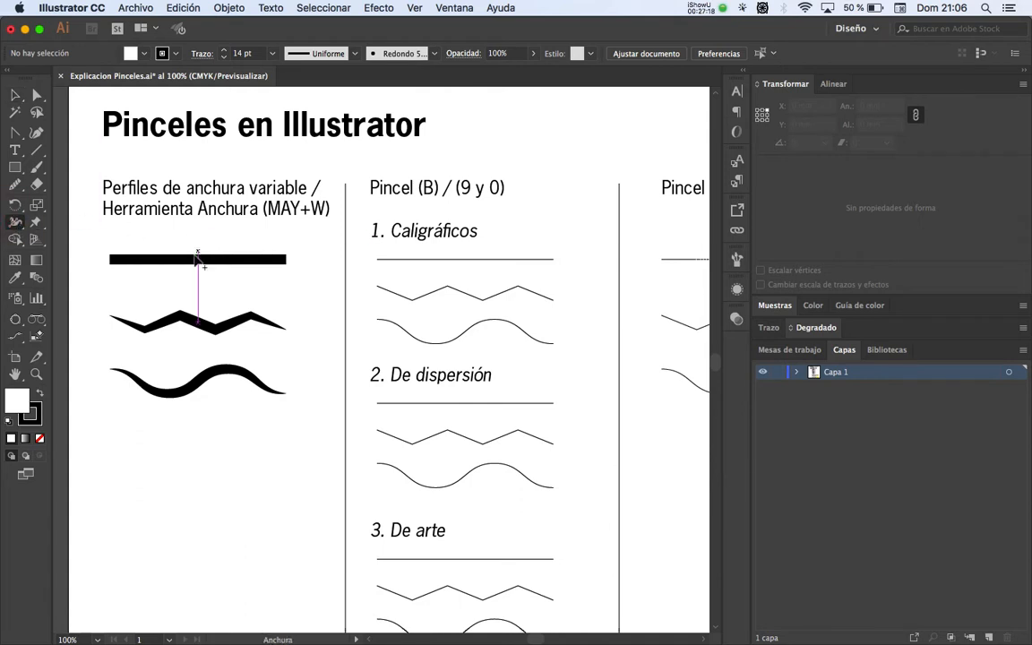
left_click_drag(196, 260, 199, 242)
left_click_drag(289, 262, 284, 259)
left_click_drag(112, 261, 119, 295)
key("v")
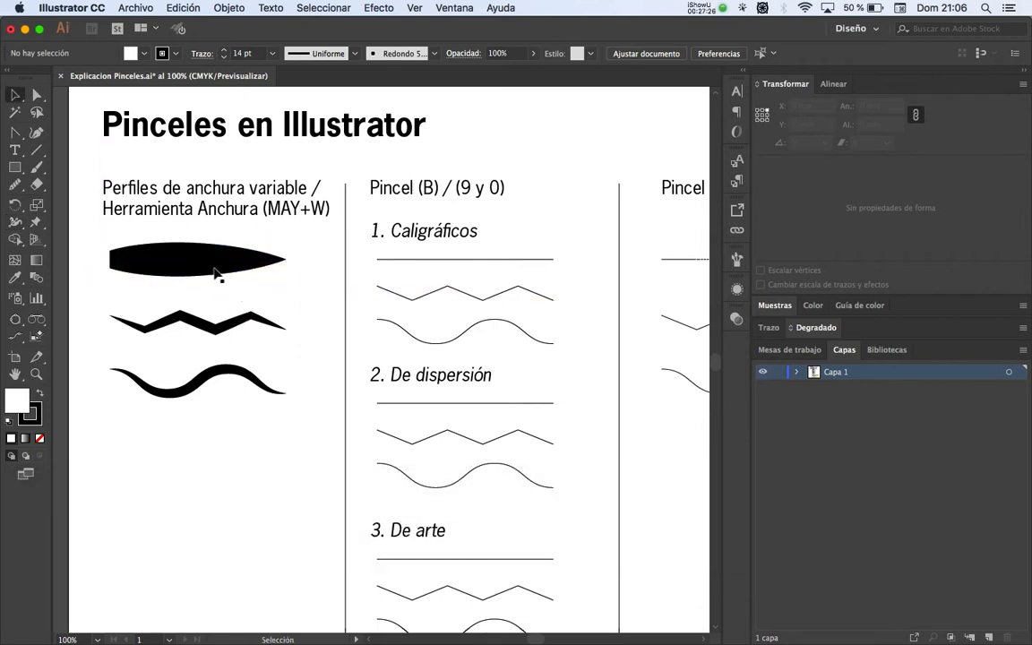
Step: Compare the reshaped straight line in outline and preview views, and deselect it
left_click(229, 261)
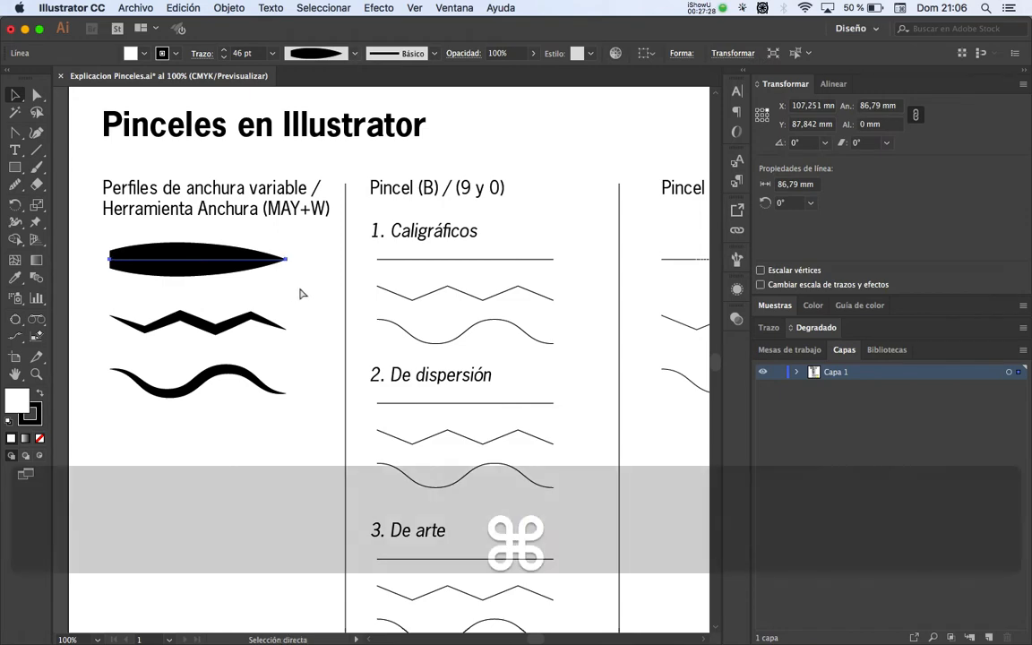
key("super+y")
key("super+y")
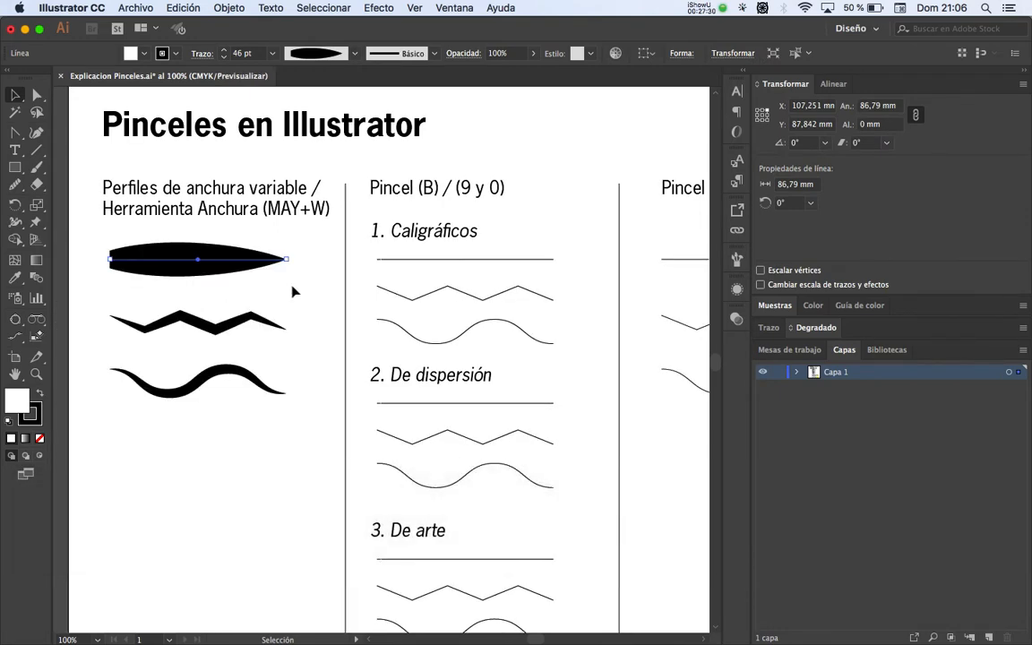
left_click(296, 294)
Step: Examine the three columns of the brushes sheet, covering width profiles, the Pincel brush types and Pincel de manchas
key("z")
left_click(300, 316, "alt")
key("space")
mouse_move(295, 332)
left_mouse_down()
mouse_move(212, 302)
mouse_move(230, 329)
left_mouse_up()
key("space")
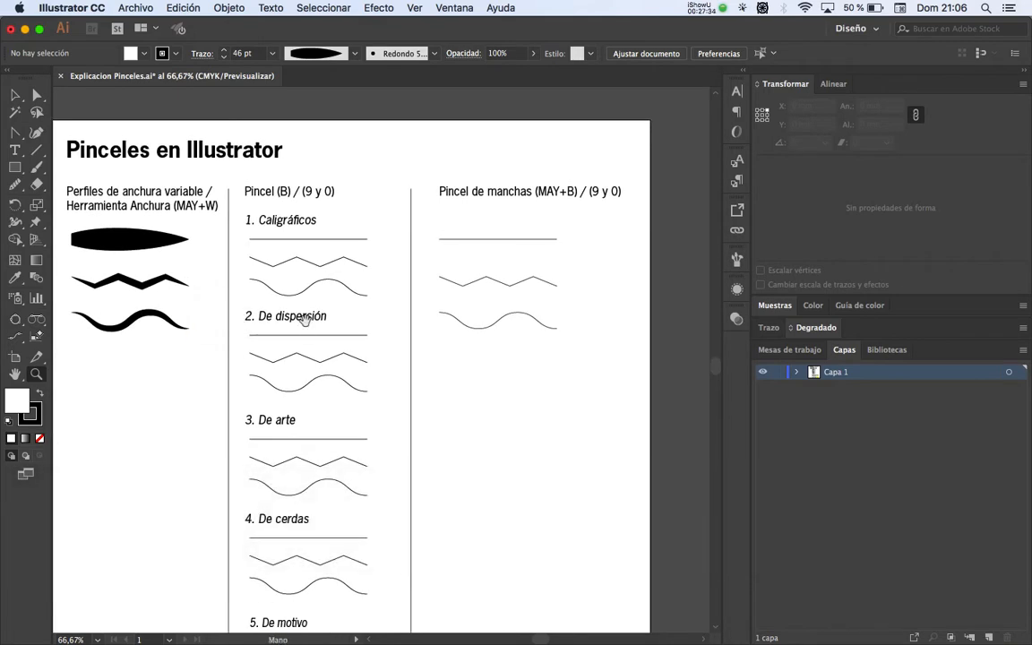
key("space")
left_click_drag(298, 315, 306, 275)
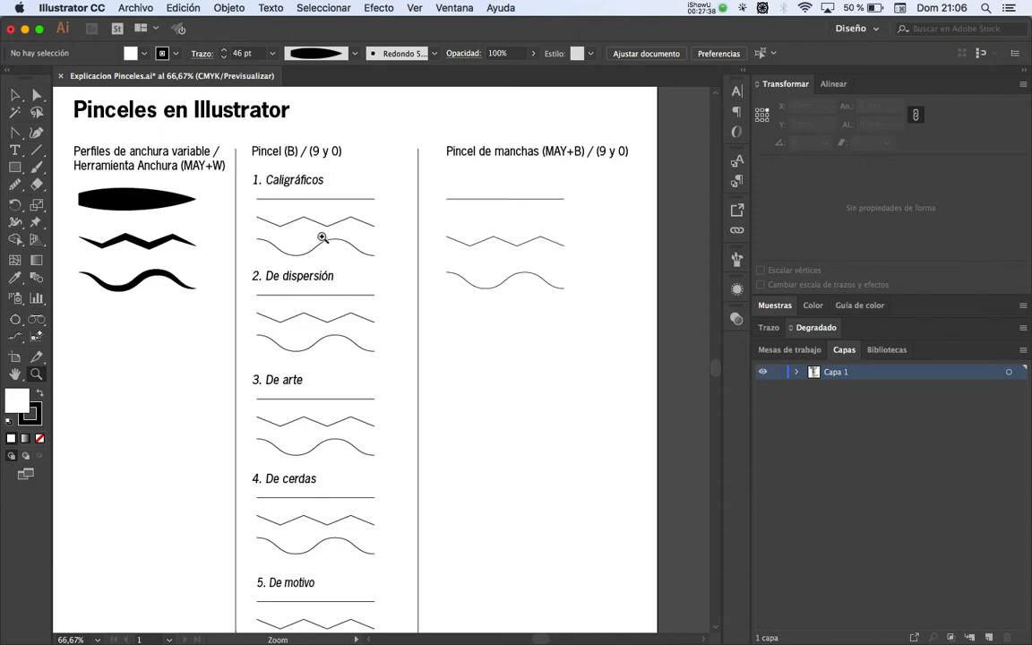
key("space")
left_click_drag(341, 267, 364, 252)
key("v")
key("space")
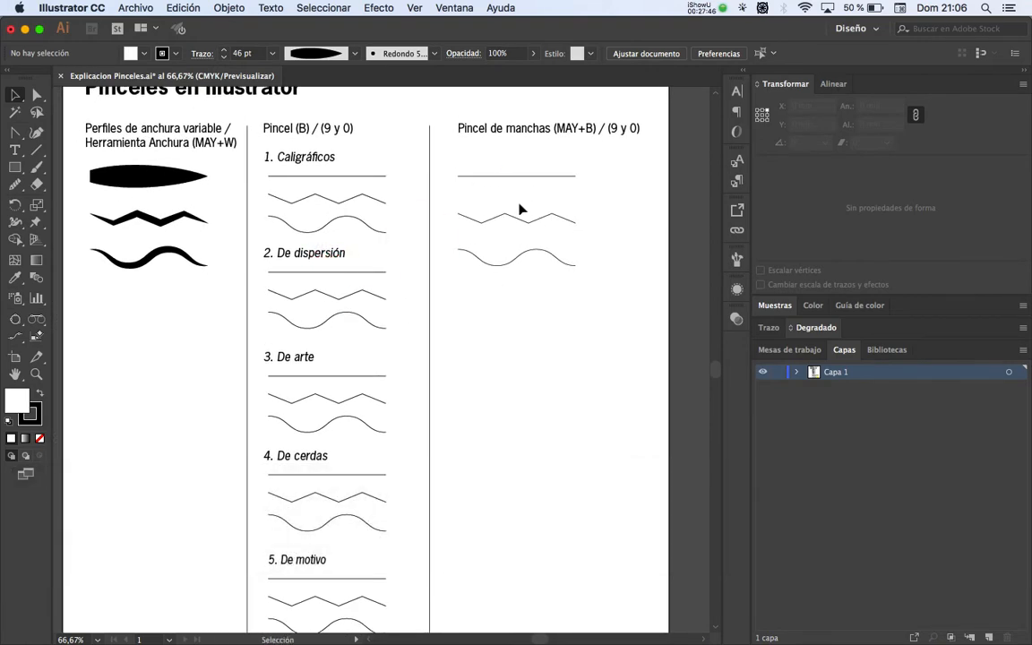
key("space")
left_click_drag(336, 239, 362, 263)
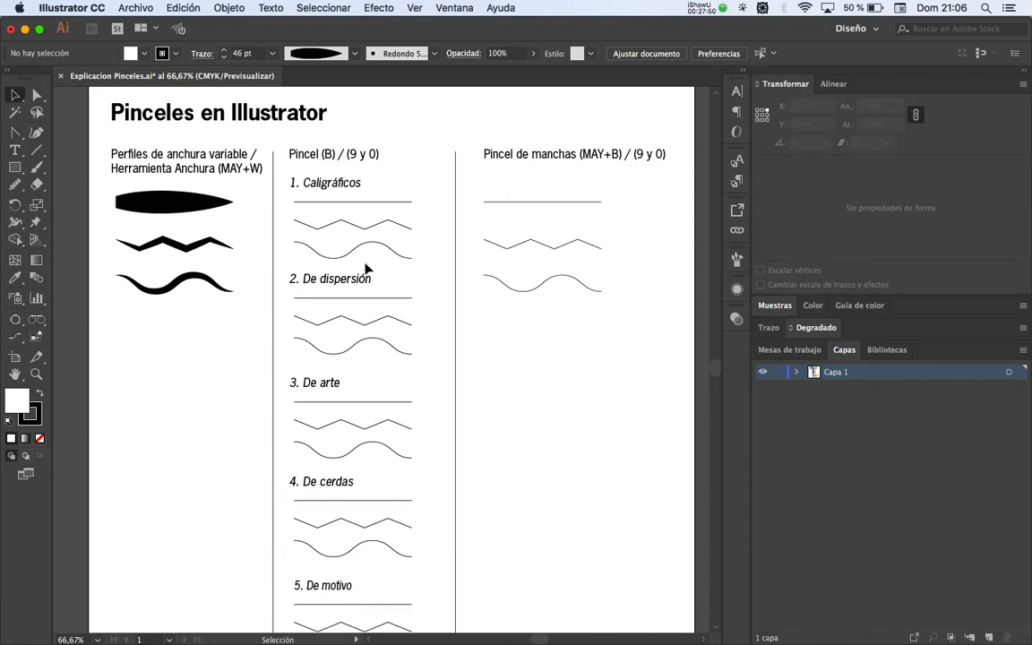
key("space")
left_click_drag(440, 245, 382, 244)
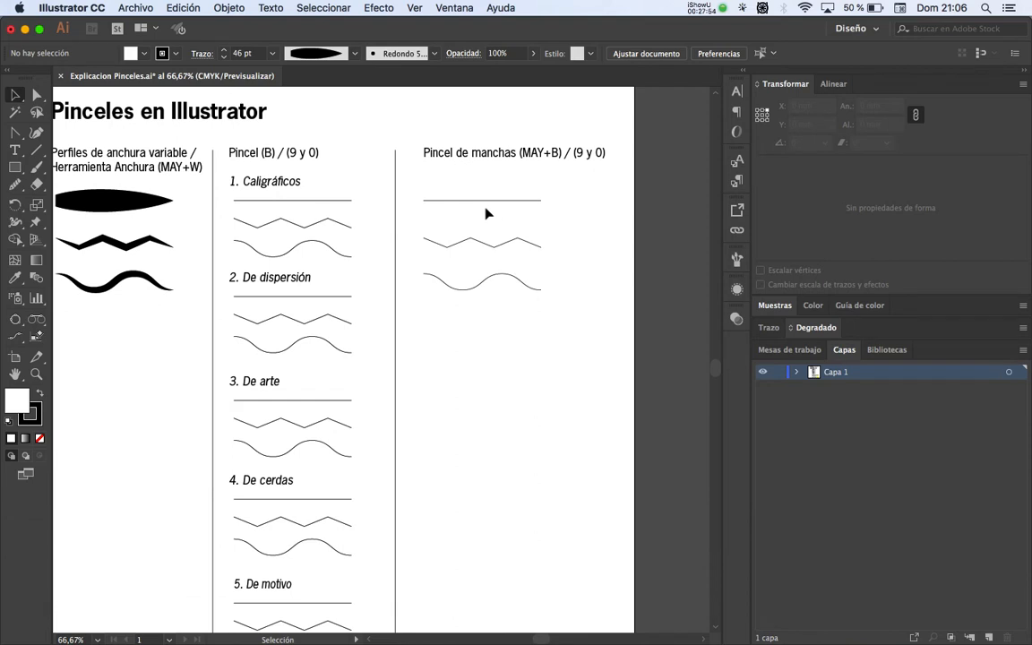
key("space")
left_click_drag(452, 156, 500, 150)
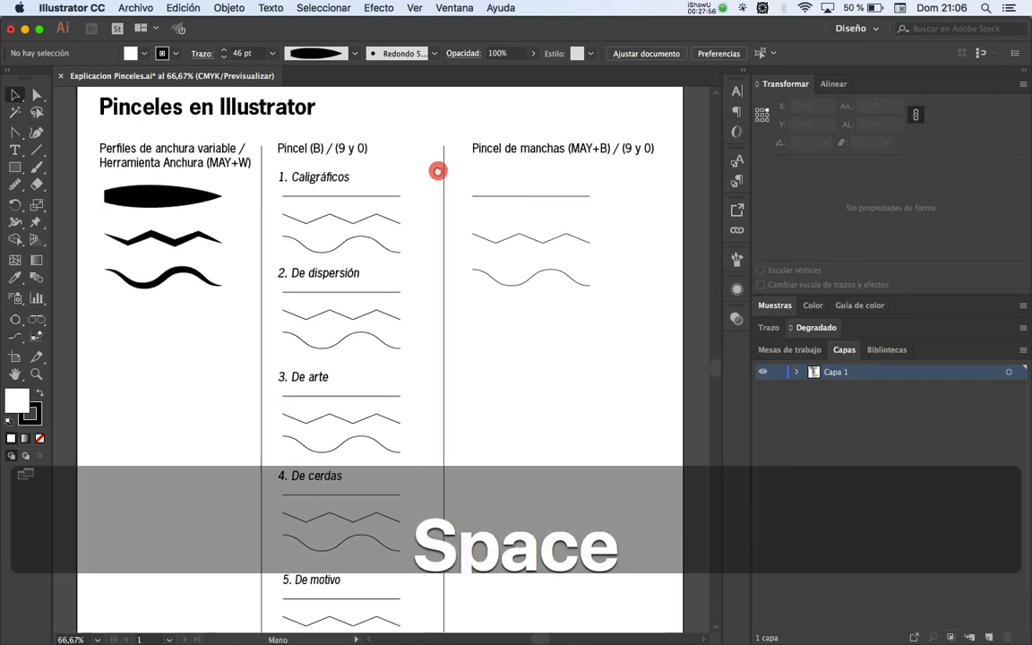
Step: Activate the Blob Brush tool (Pincel de manchas) for work beside the sample lines in the Pincel de manchas column
key("shift")
key("shift+b")
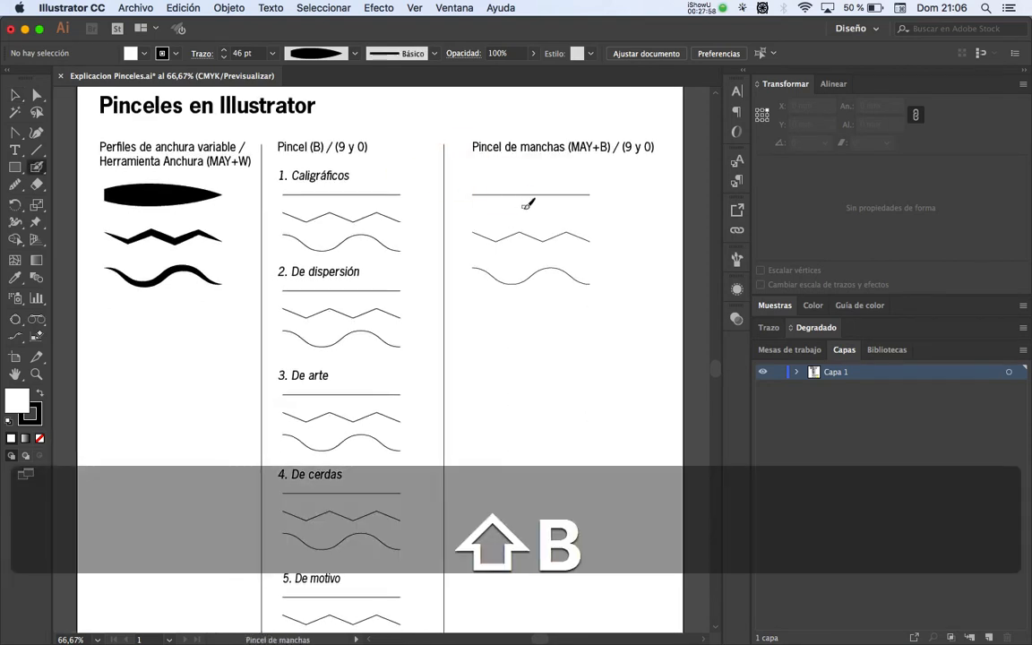
key("z")
left_click(514, 212)
left_click(432, 348)
key("space")
left_click_drag(424, 382, 435, 295)
key("v")
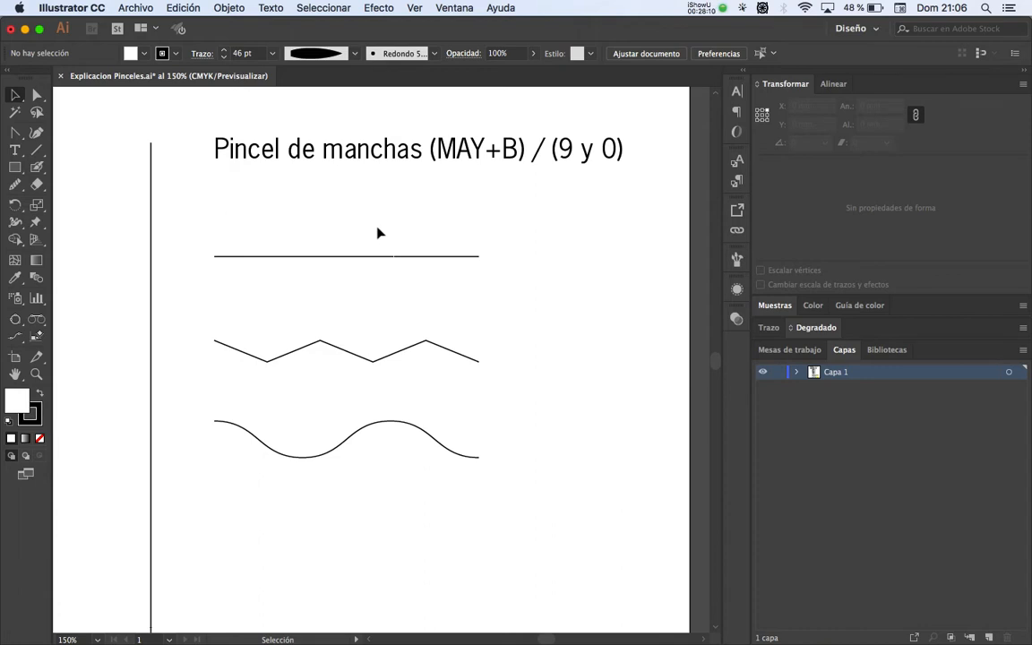
left_click(40, 169)
left_click_drag(42, 173, 91, 196)
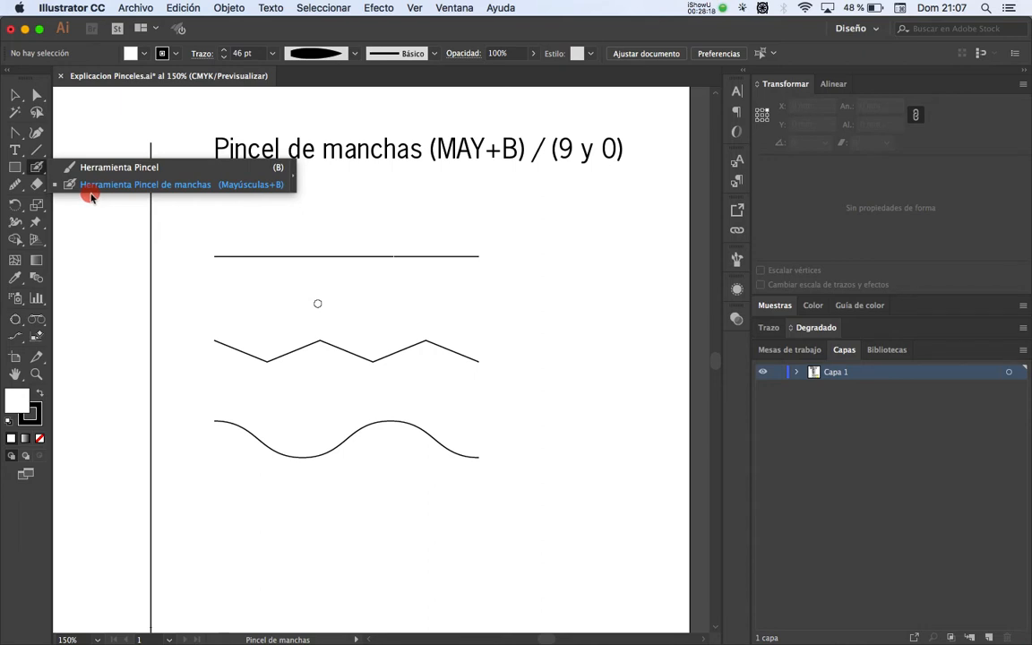
left_click_drag(92, 197, 90, 192)
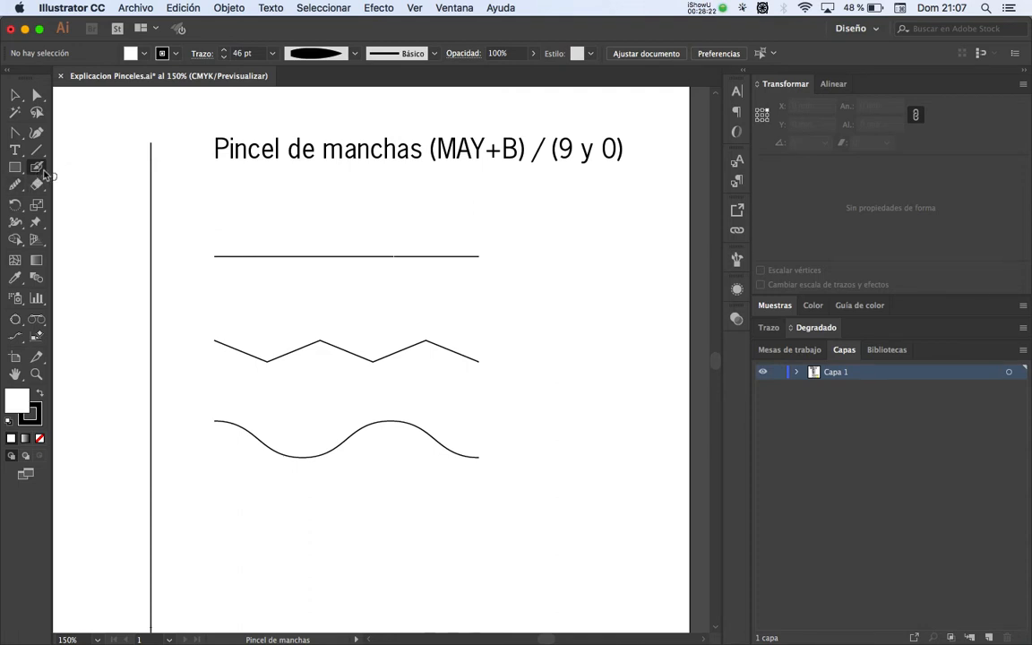
Step: Set the stroke color to orange-red and paint a wavy blob stroke about 66 mm wide above the straight sample line
left_click(178, 56)
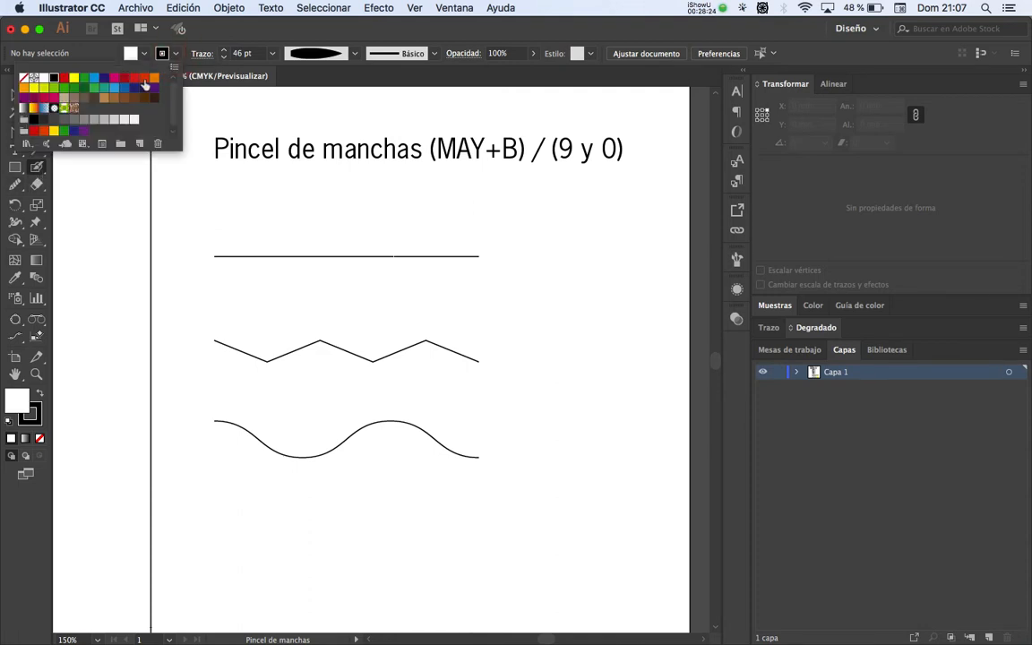
left_click(144, 83)
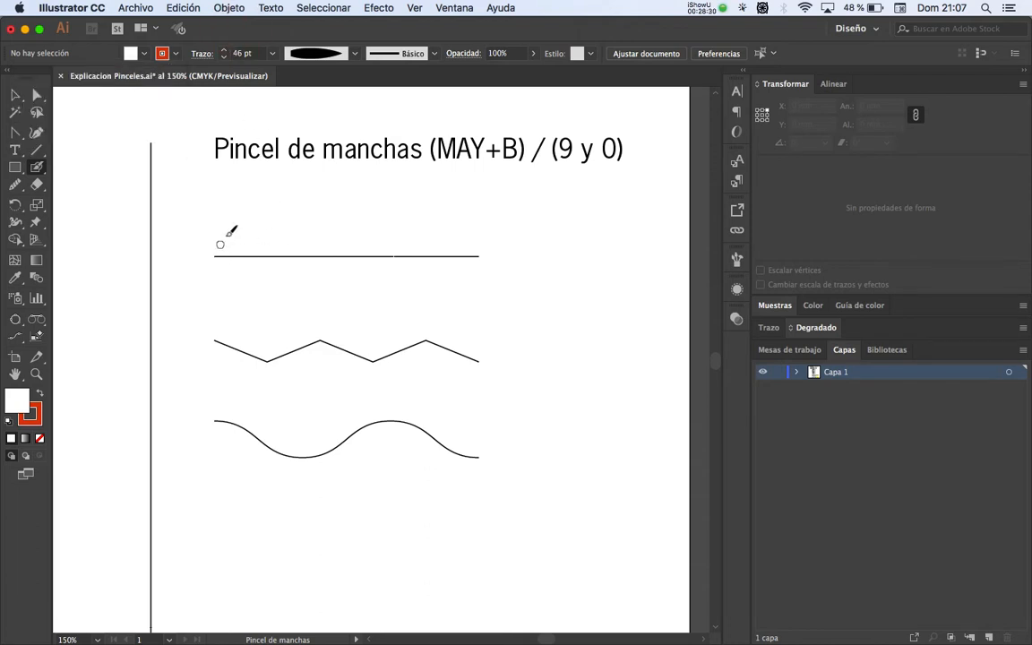
mouse_move(215, 255)
left_mouse_down()
mouse_move(237, 234)
mouse_move(304, 219)
mouse_move(414, 220)
left_mouse_up()
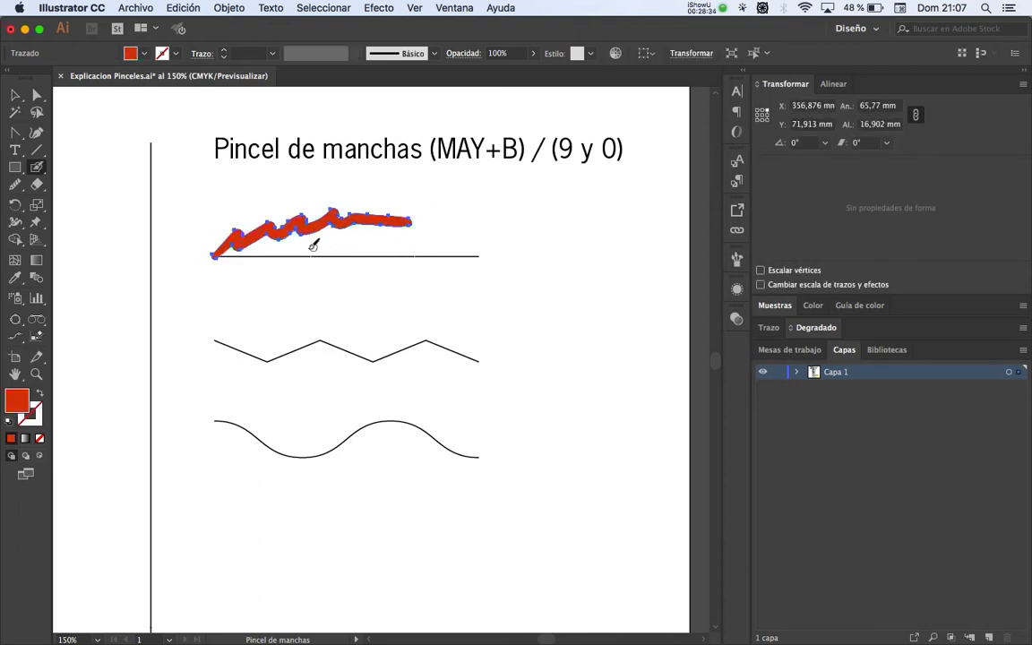
Step: Inspect the painted blob stroke in outline view, deselect it and return to preview
key("v")
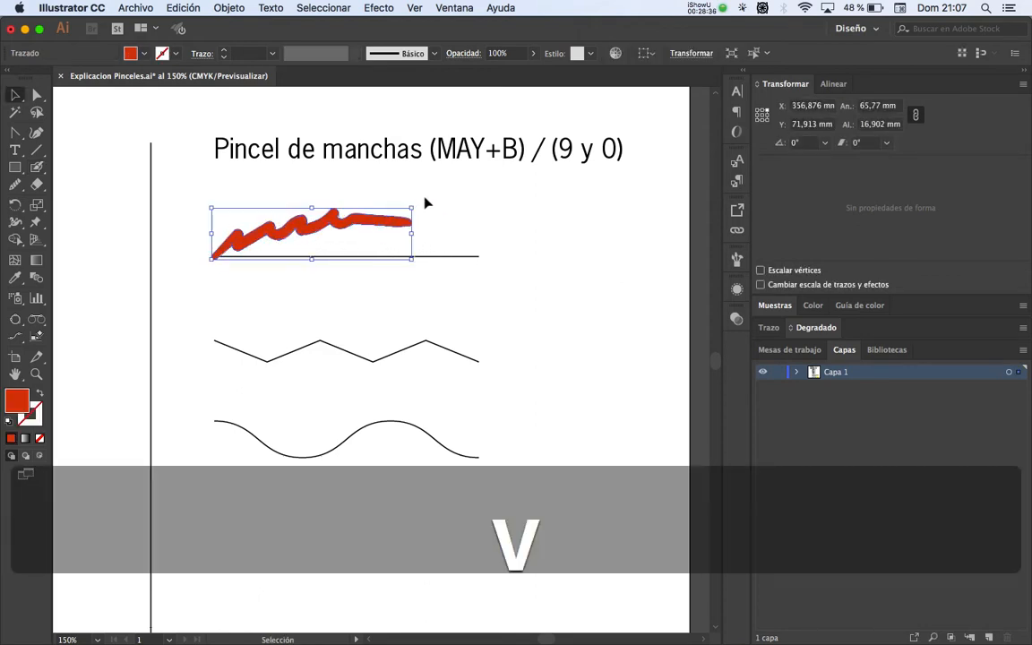
left_click(389, 202)
left_click(392, 224)
key("super+y")
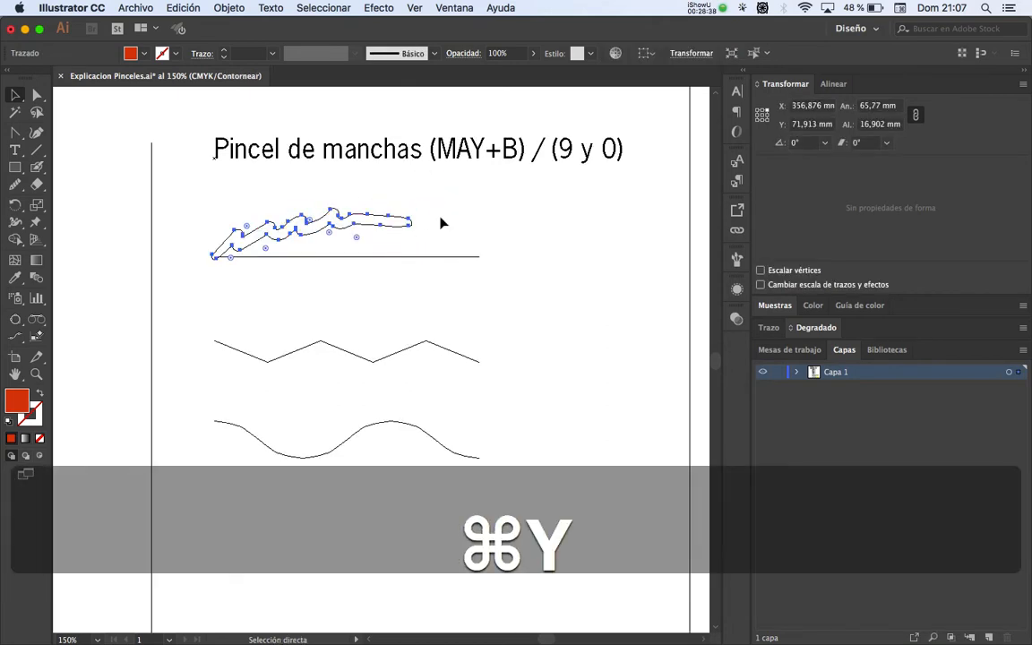
left_click(454, 221)
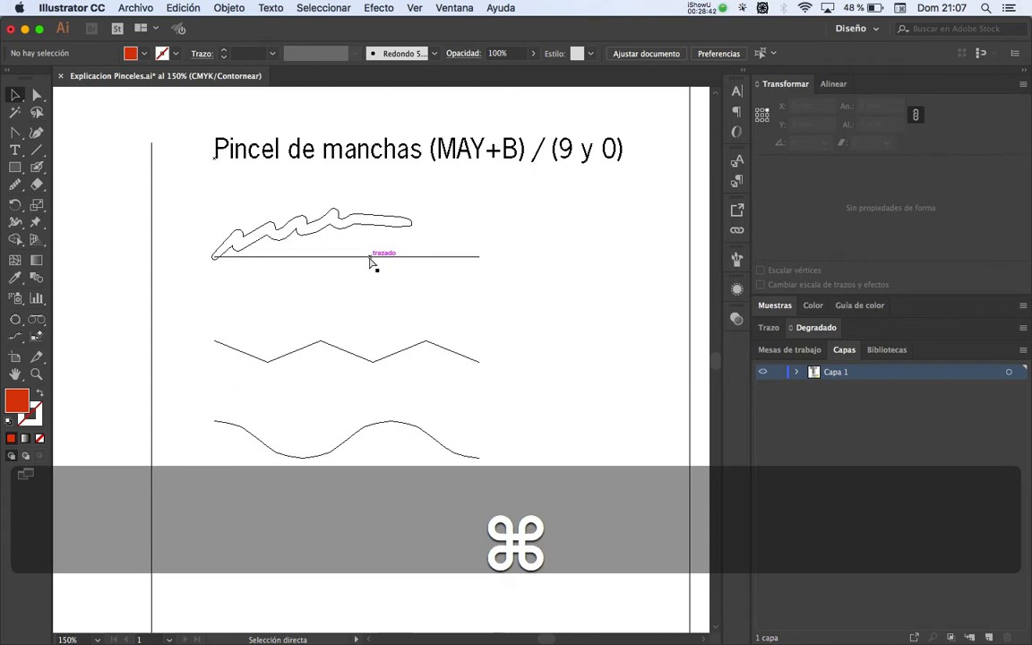
key("super+y")
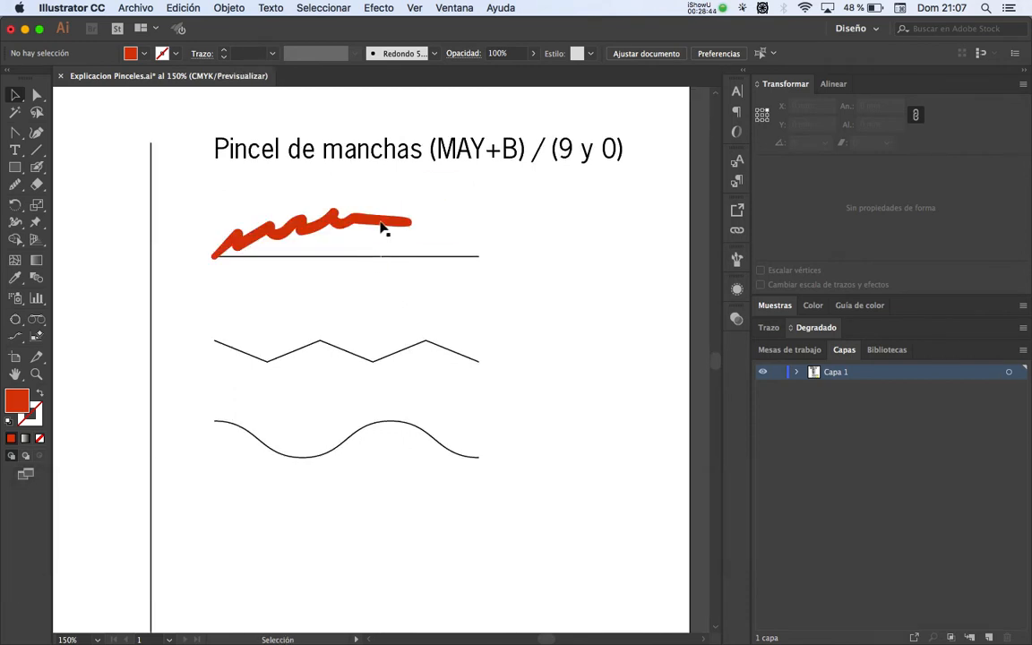
Step: Move the orange-red blob stroke slightly up and to the right, and change its fill to magenta
left_click(378, 229)
mouse_move(299, 222)
left_mouse_down()
mouse_move(346, 230)
mouse_move(335, 223)
left_mouse_up()
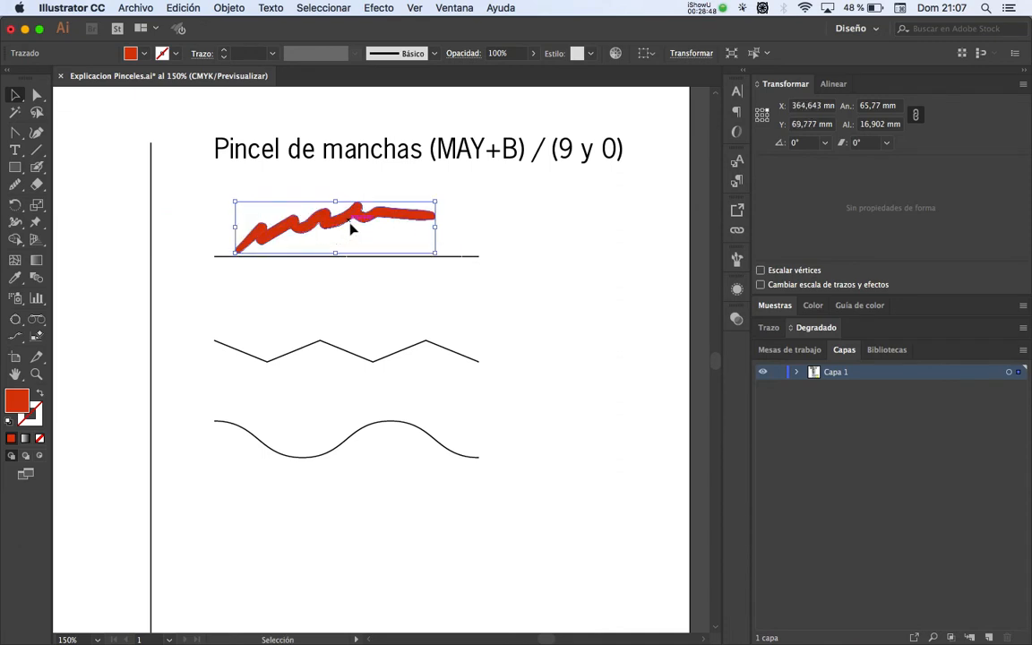
left_click(141, 55)
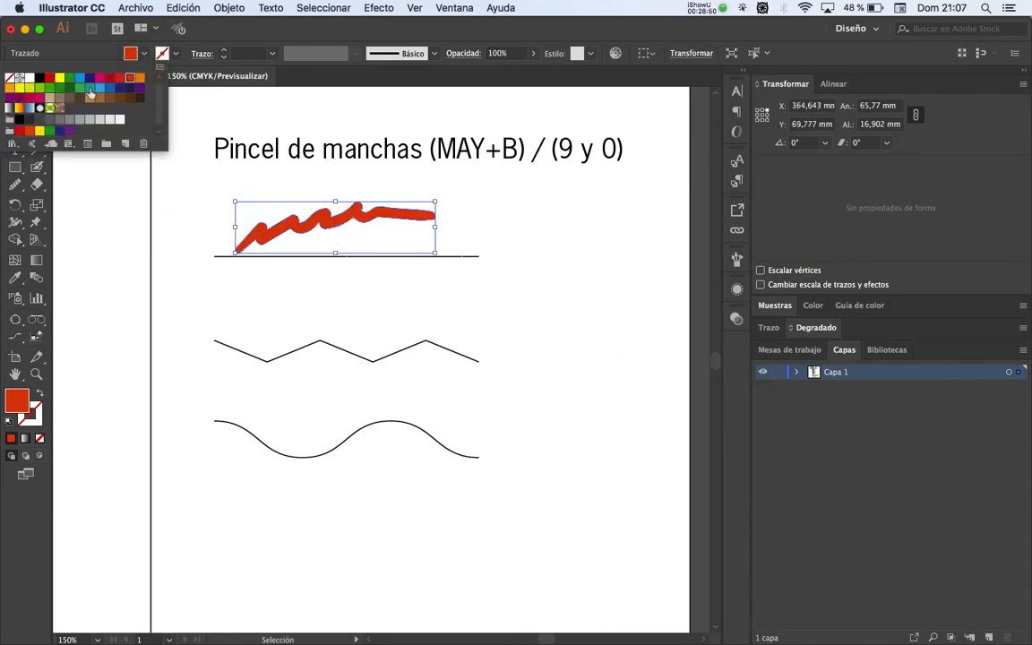
left_click(89, 77)
left_click(193, 213)
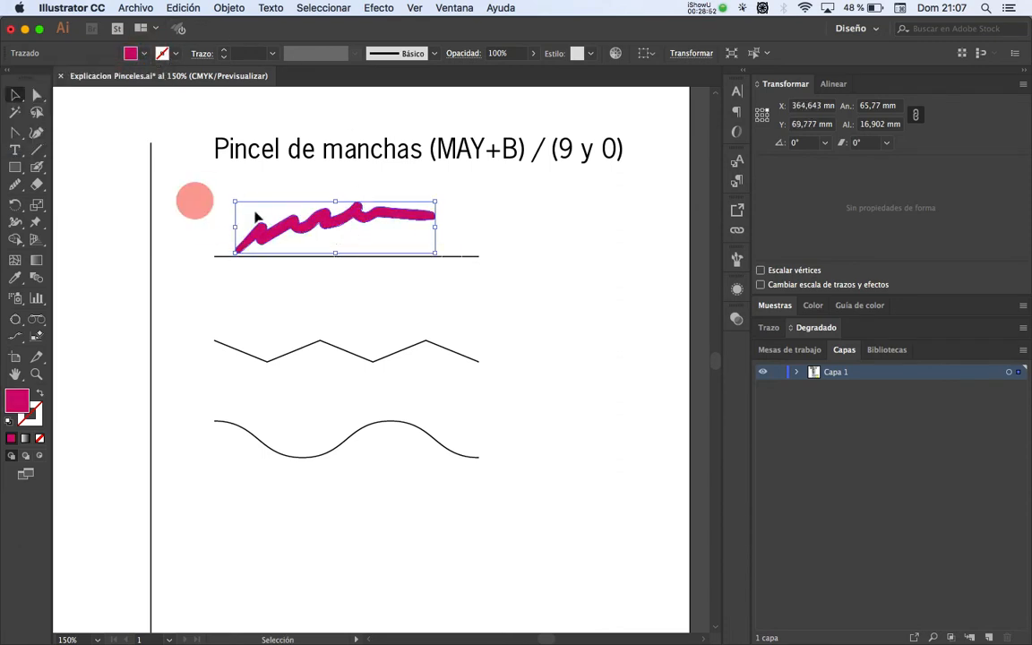
Step: Change the blob stroke's fill to green, and delete the stroke above the straight sample line
left_click(283, 219)
left_click(283, 230)
left_click(143, 54)
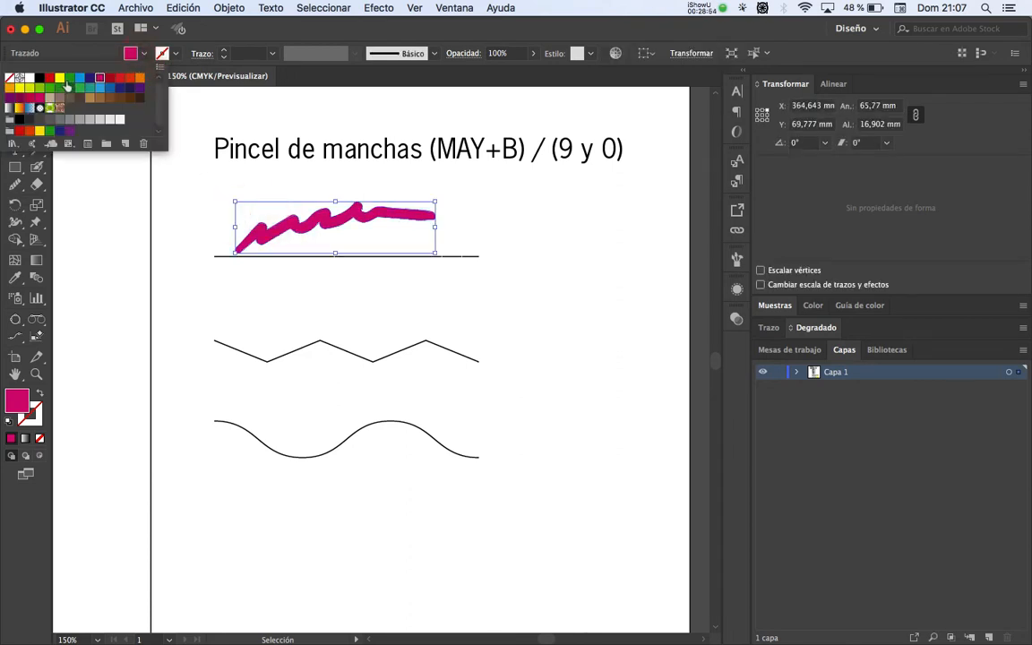
left_click(69, 78)
left_click(388, 191)
left_click(389, 195)
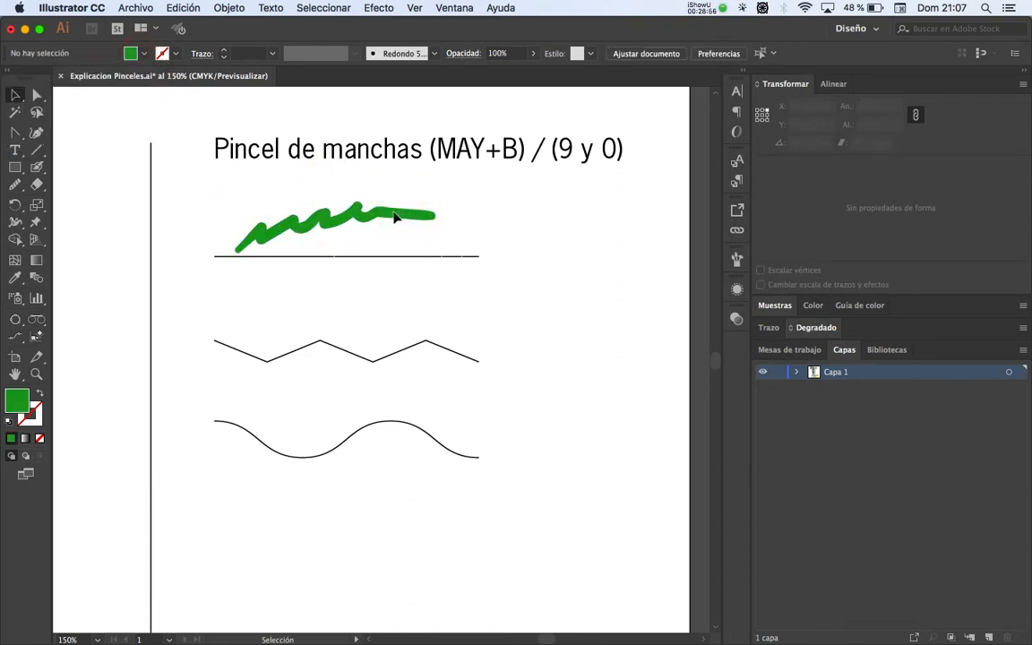
left_click(396, 217)
key("BackSpace")
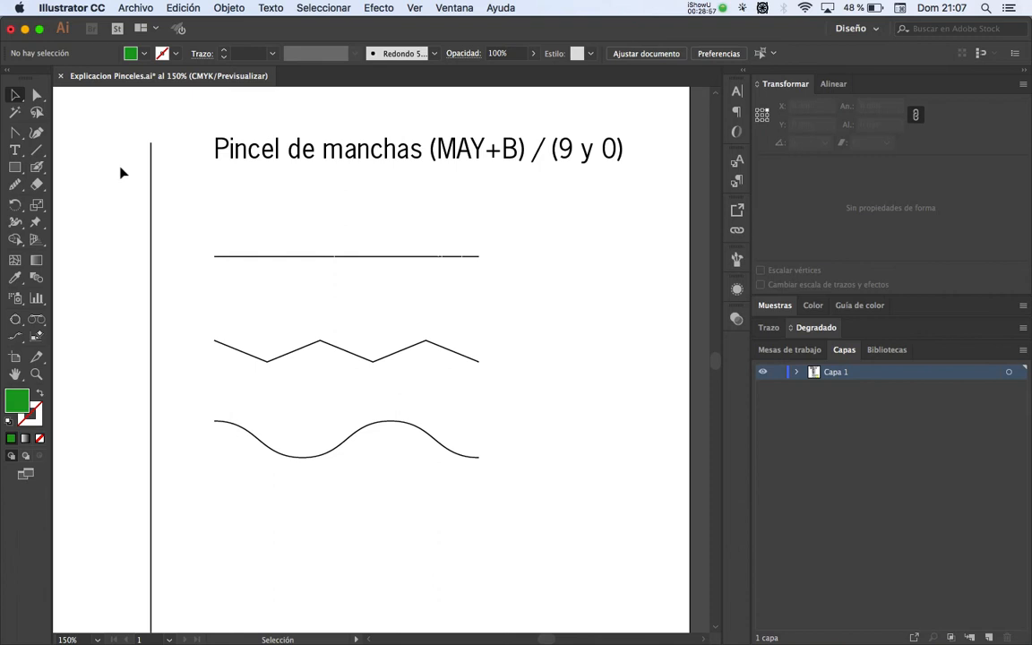
Step: Set the Blob Brush (Pincel de manchas) fidelity to the full Precisión end in the tool's options
double_click(35, 166)
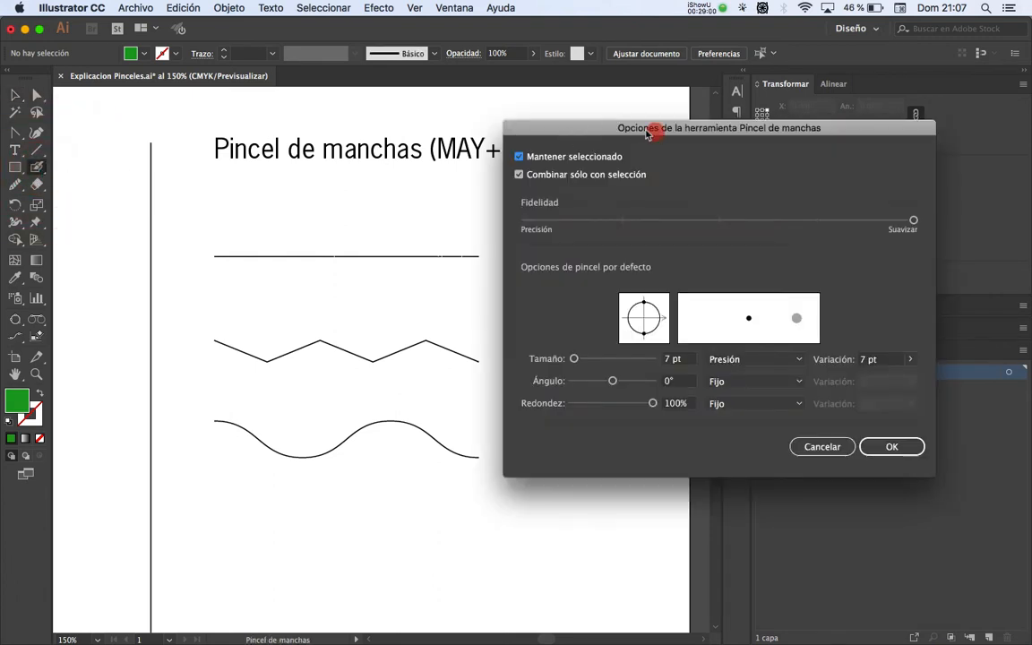
left_click_drag(646, 132, 521, 99)
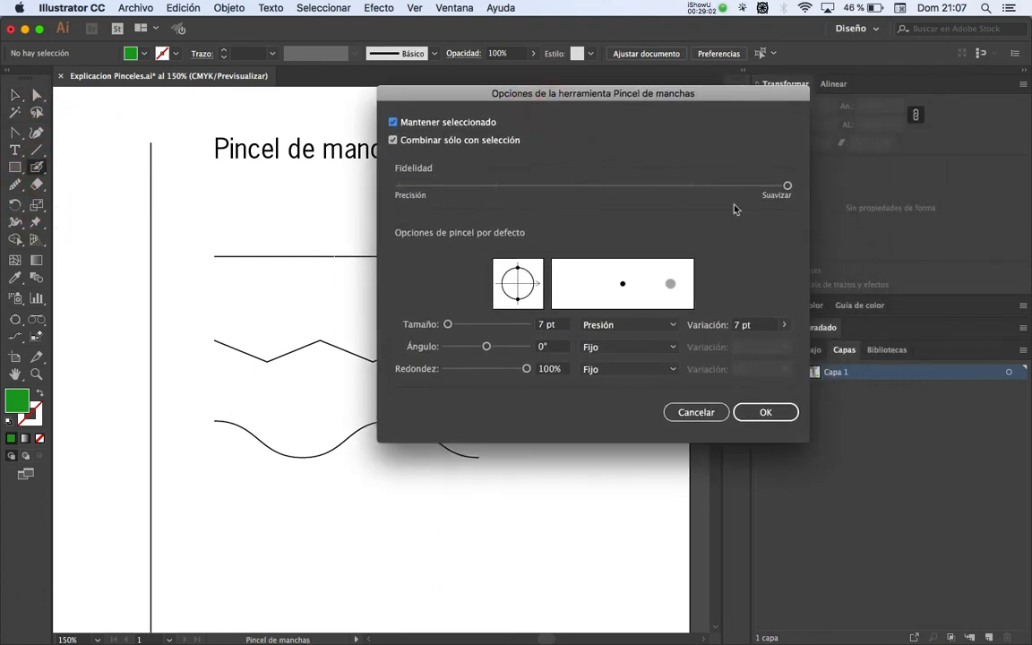
left_click_drag(786, 186, 399, 186)
left_click(748, 412)
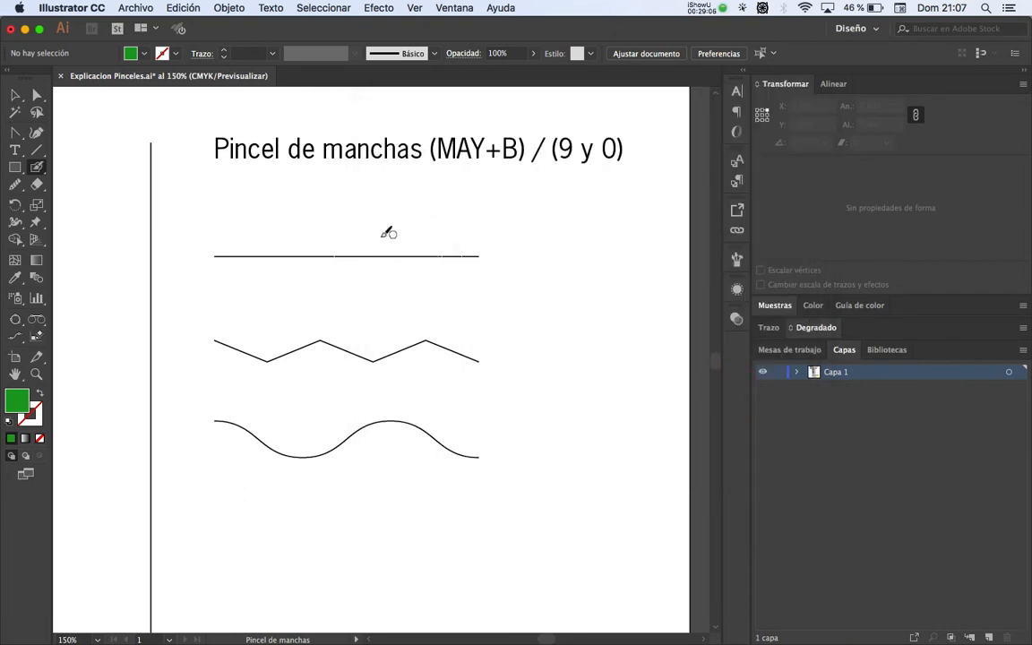
Step: Paint a green wavy test stroke about 75 mm wide above the straight sample line, and delete it
mouse_move(358, 229)
left_mouse_down()
mouse_move(399, 210)
mouse_move(426, 226)
mouse_move(491, 220)
mouse_move(584, 239)
left_mouse_up()
key("v")
left_click(530, 293)
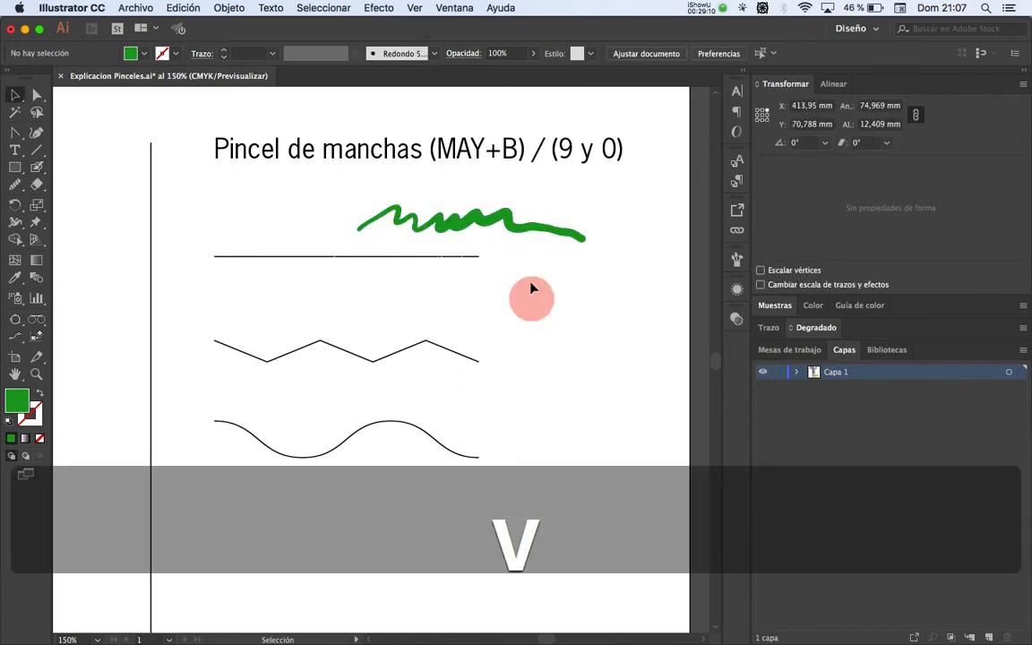
left_click(521, 235)
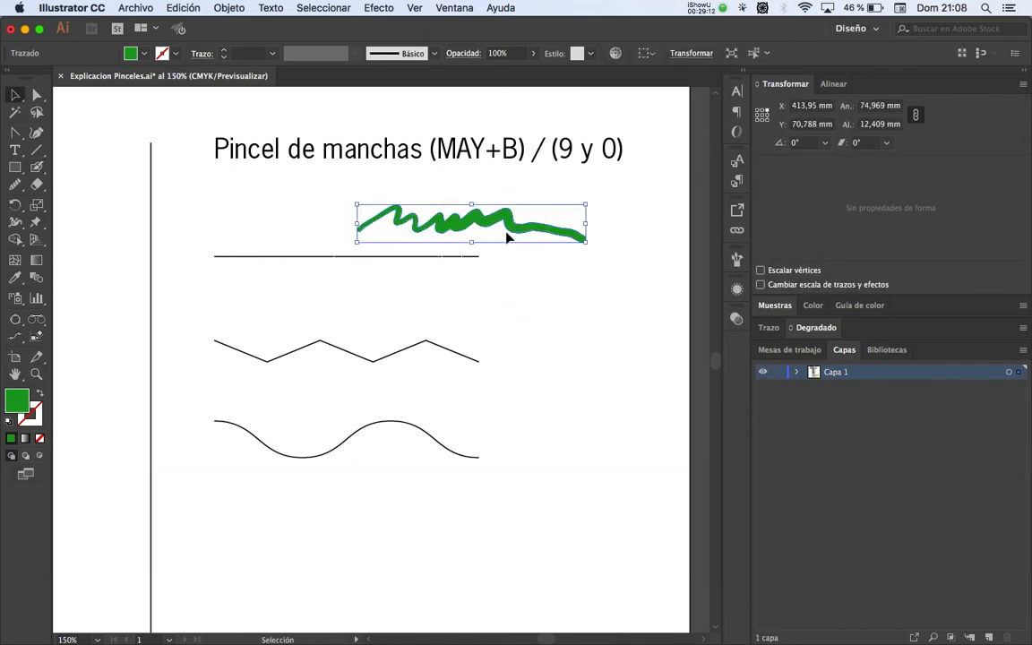
key("BackSpace")
Step: Set the Blob Brush fidelity to full Suavizar and its size to 5 pt, controlled by Presión with a 5 pt variation
double_click(36, 167)
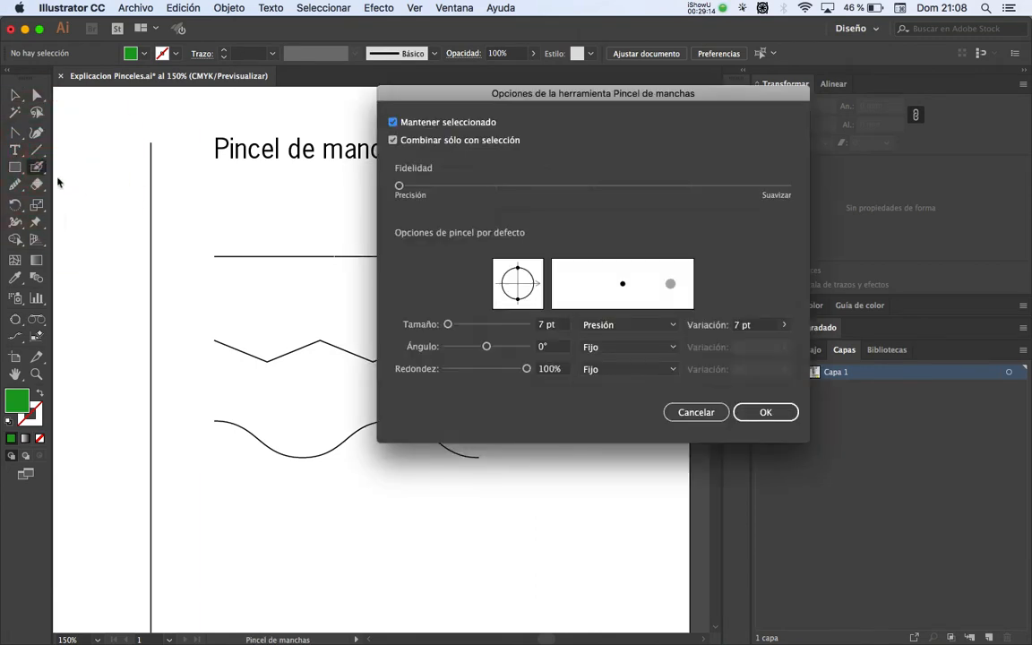
left_click_drag(399, 186, 786, 198)
left_click(615, 328)
left_click(614, 340)
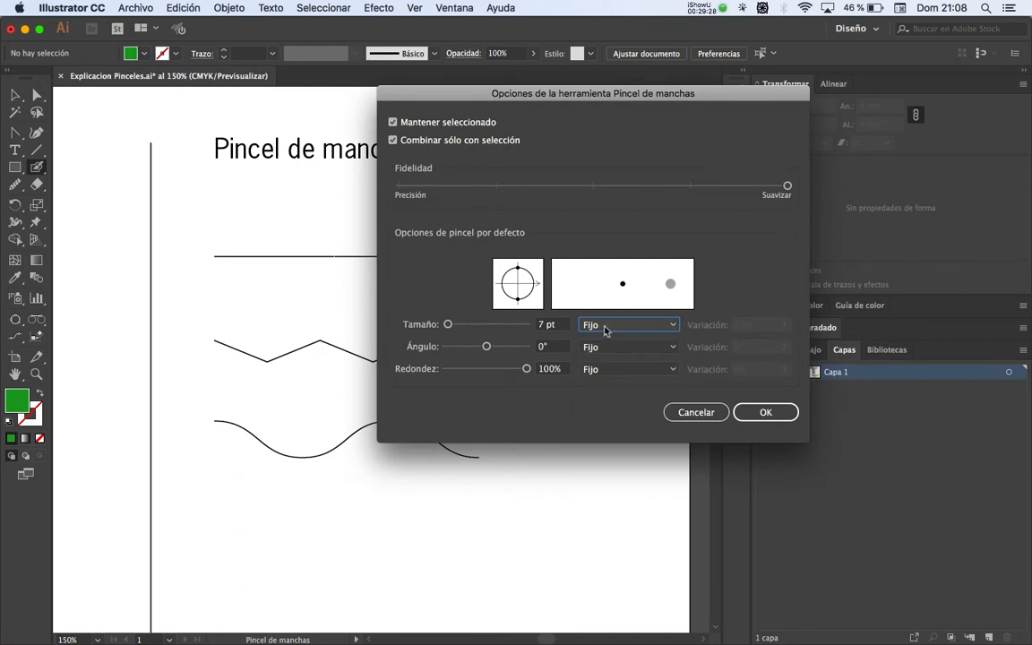
left_click(607, 328)
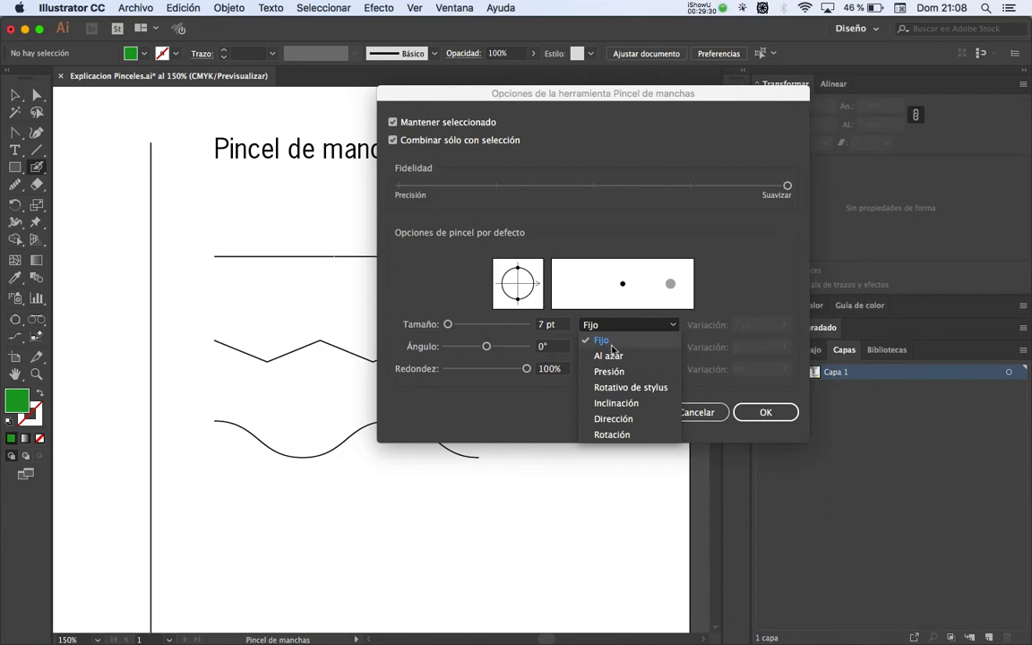
left_click(613, 370)
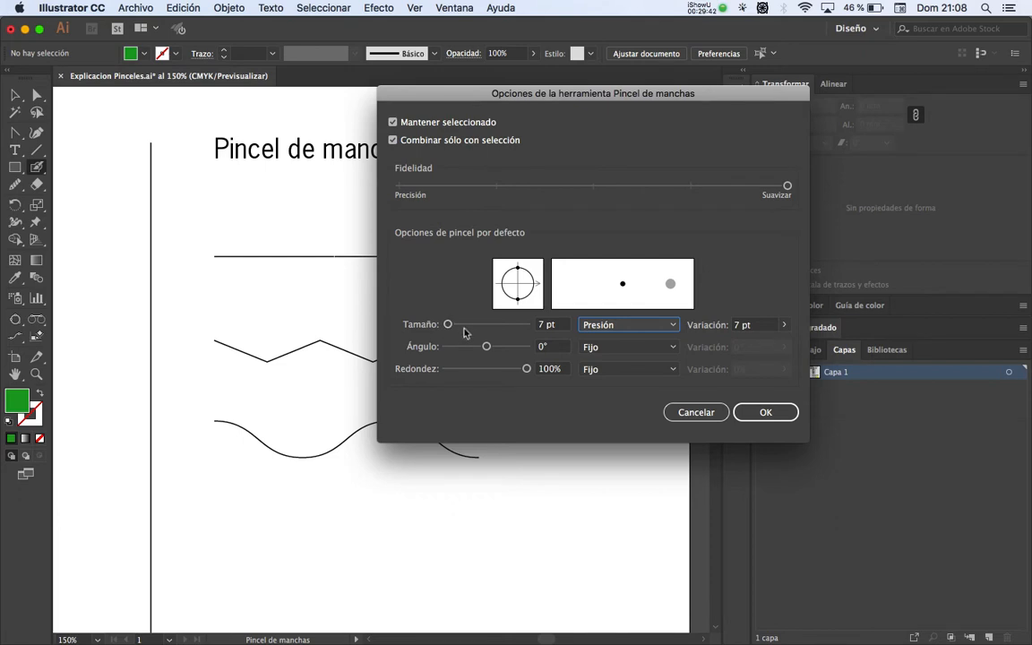
mouse_move(448, 328)
left_mouse_down()
mouse_move(497, 325)
mouse_move(428, 323)
mouse_move(446, 324)
left_mouse_up()
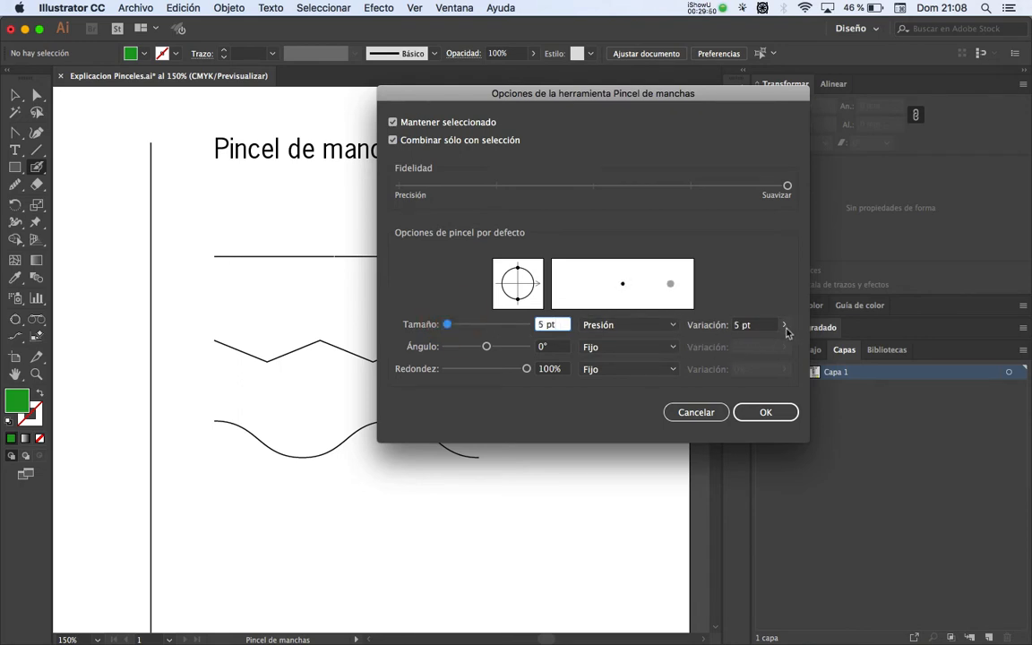
left_click(781, 414)
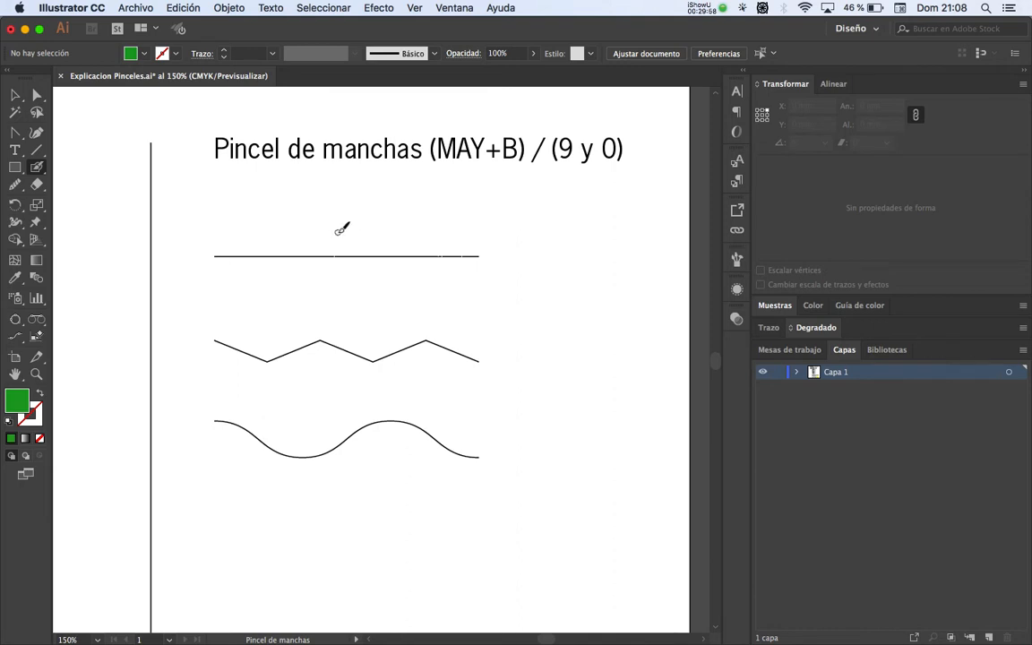
Step: Enlarge and reduce the Blob Brush size alternately over the canvas, ending with an enlarged brush
key("0")
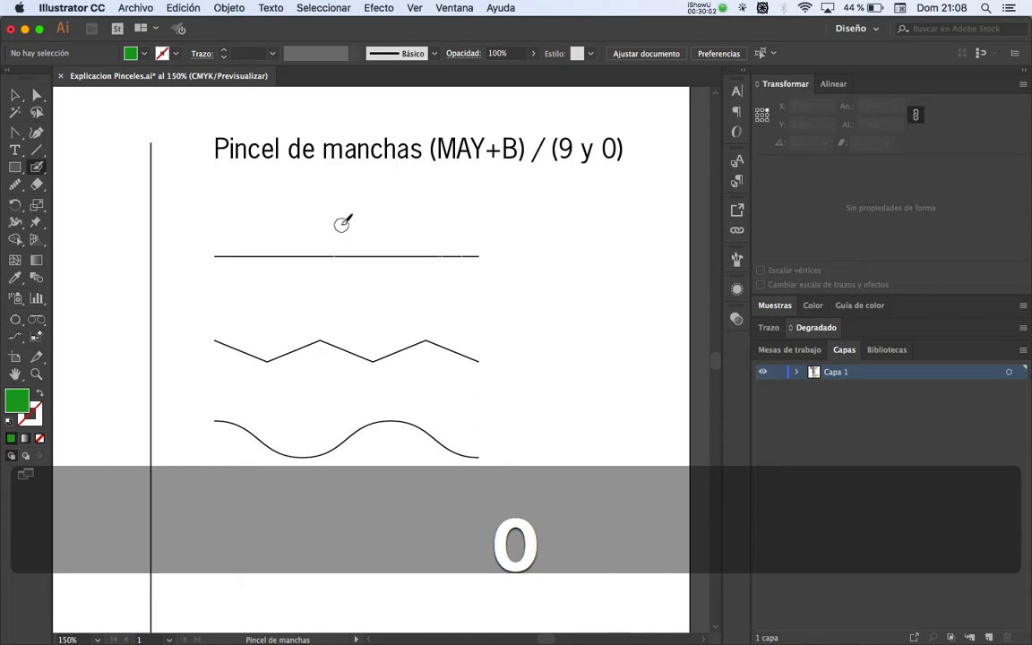
key("9")
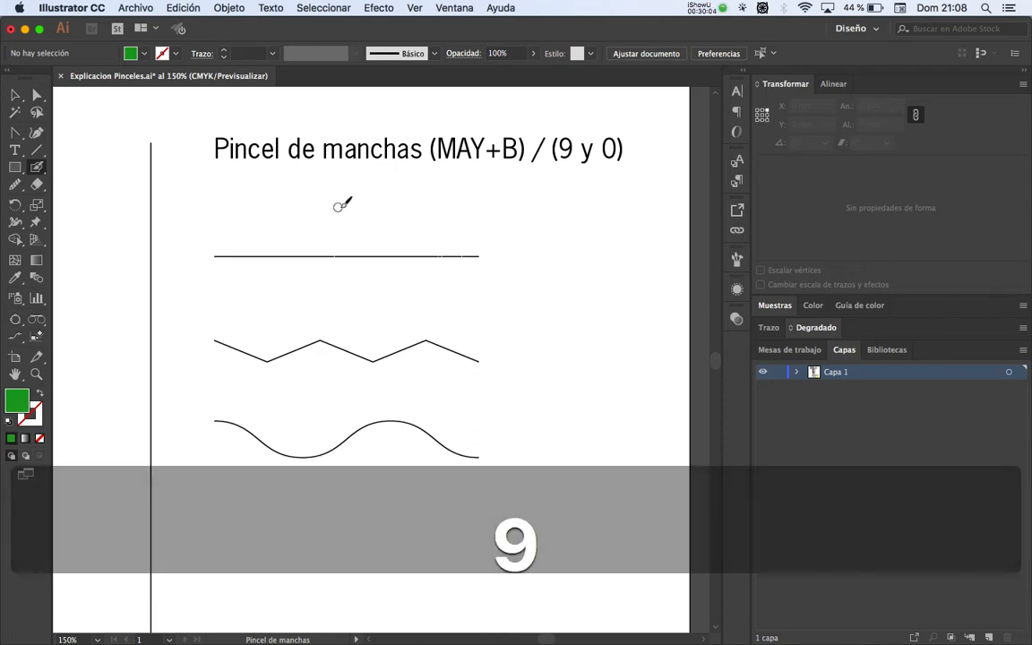
key("0")
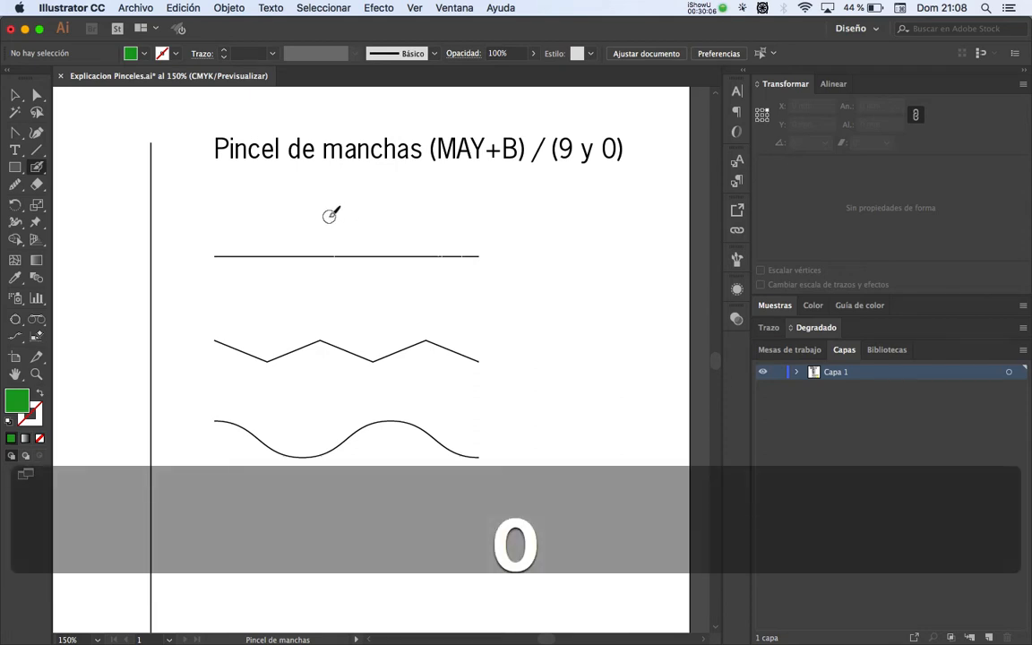
key("9")
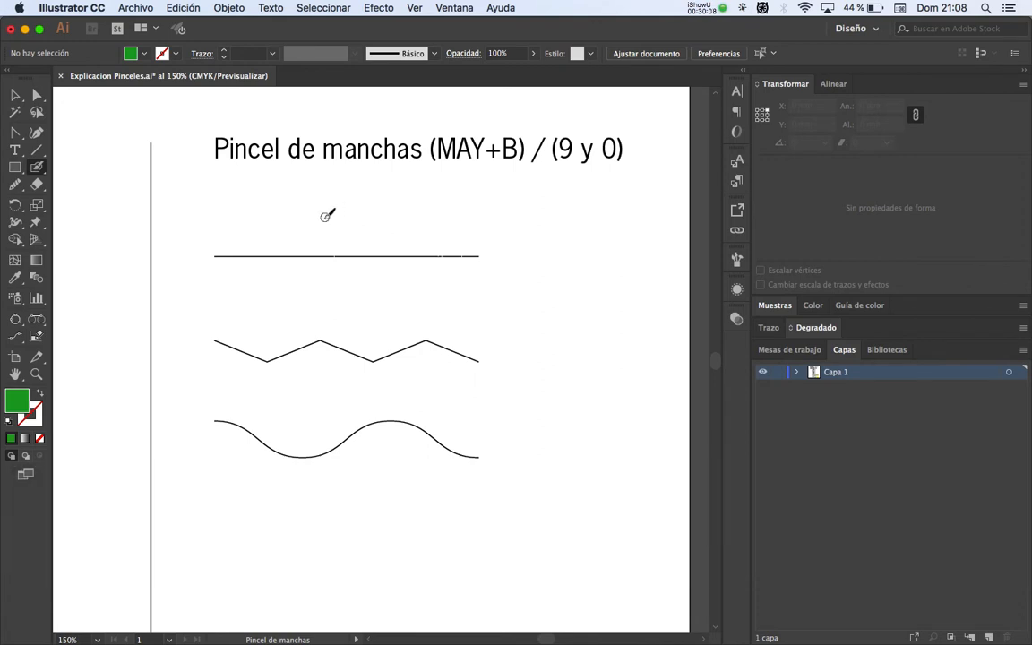
key("0")
Step: Paint a stack of twelve roughly horizontal green blob strokes of growing thickness across the three sample lines, and deselect them
left_click_drag(315, 205, 434, 194)
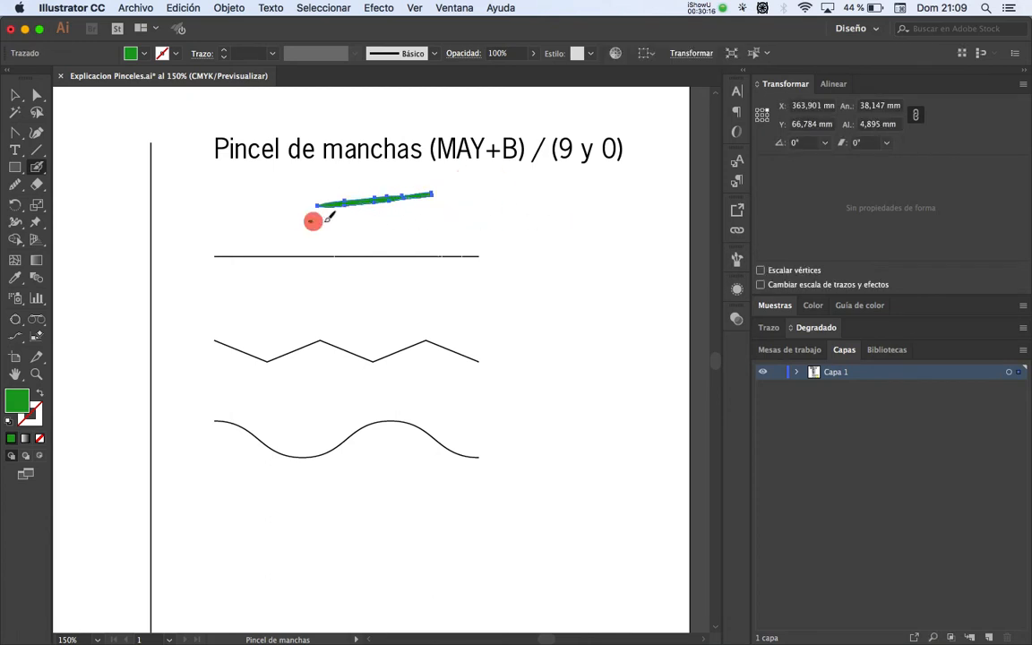
left_click_drag(312, 221, 414, 217)
left_click_drag(297, 236, 452, 234)
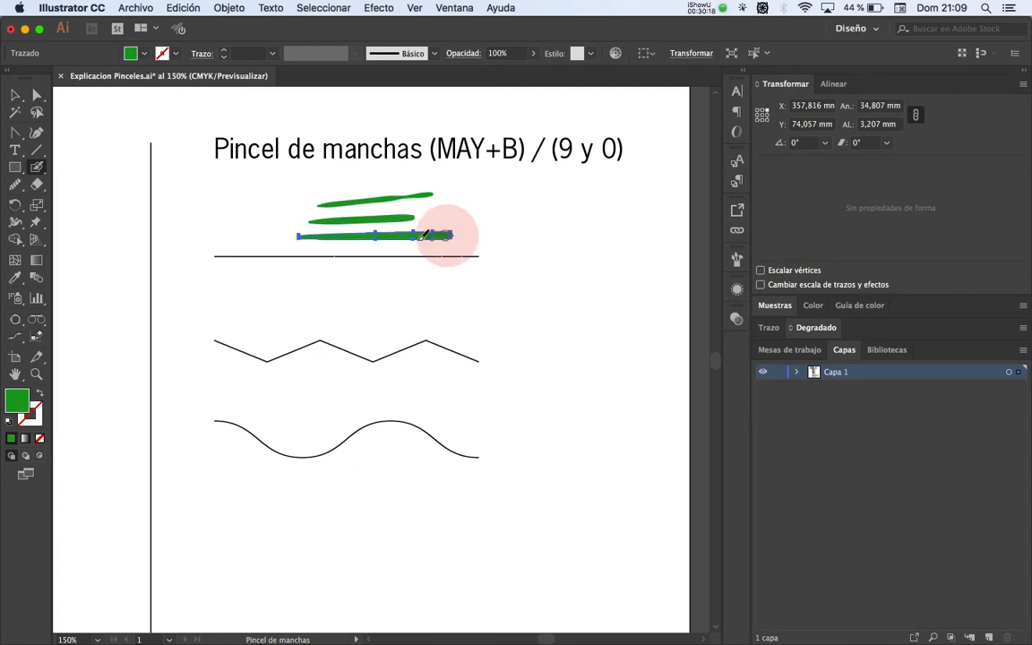
left_click_drag(281, 253, 450, 253)
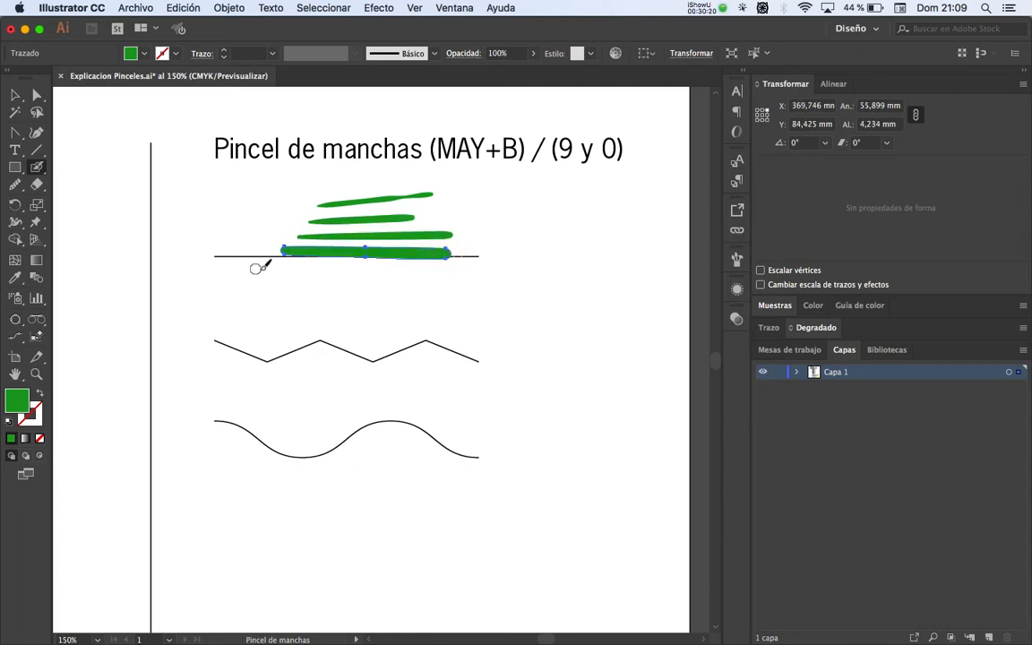
left_click_drag(256, 268, 424, 269)
left_click_drag(236, 288, 438, 288)
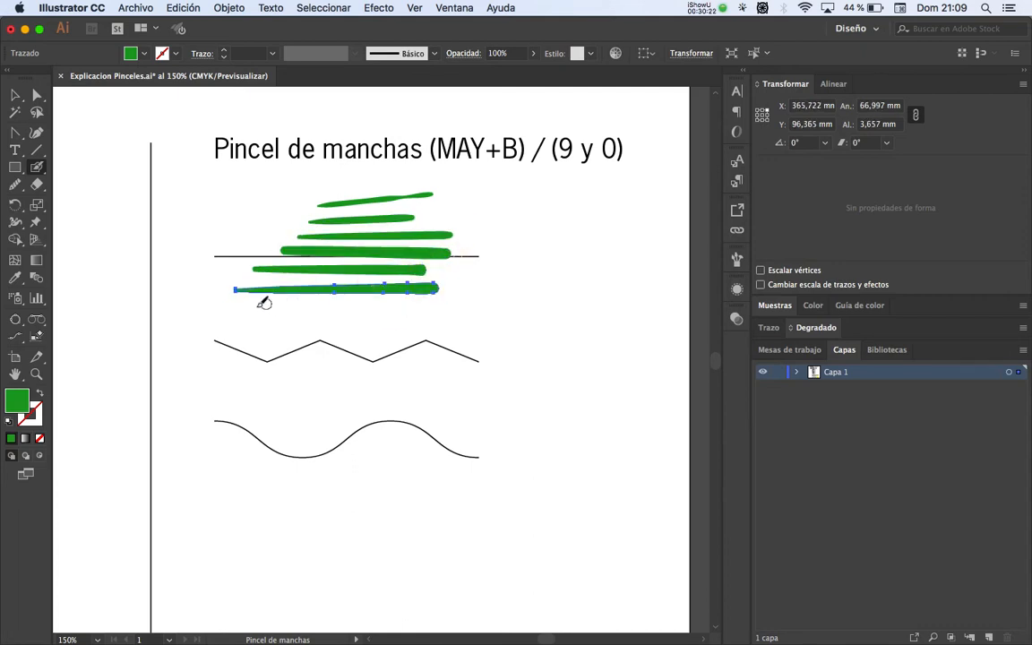
left_click_drag(221, 311, 424, 311)
left_click_drag(199, 334, 394, 331)
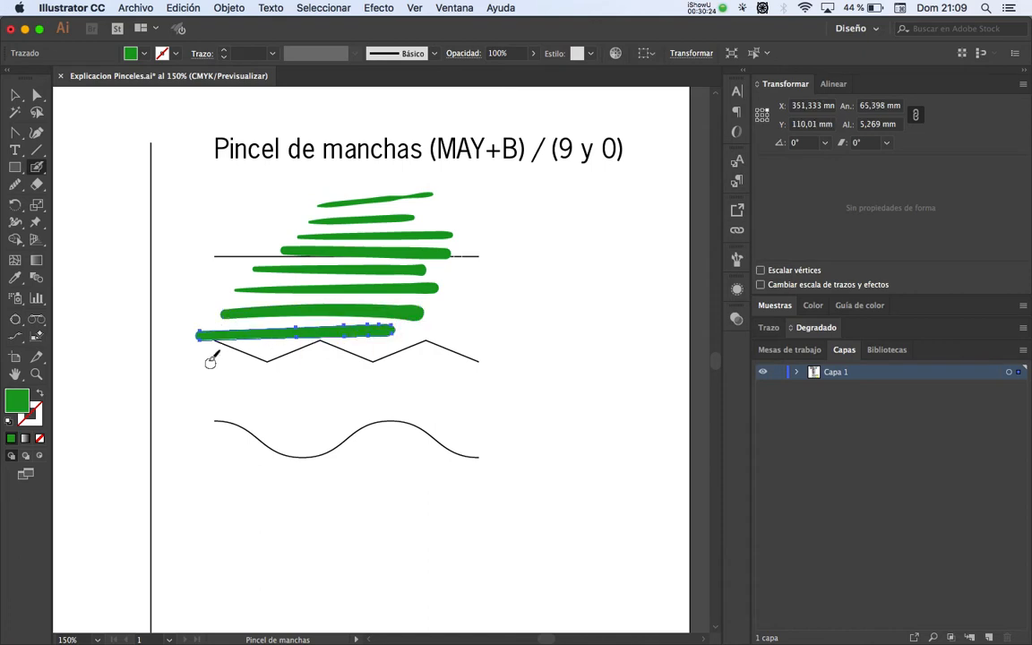
left_click_drag(180, 366, 392, 356)
left_click_drag(163, 401, 402, 382)
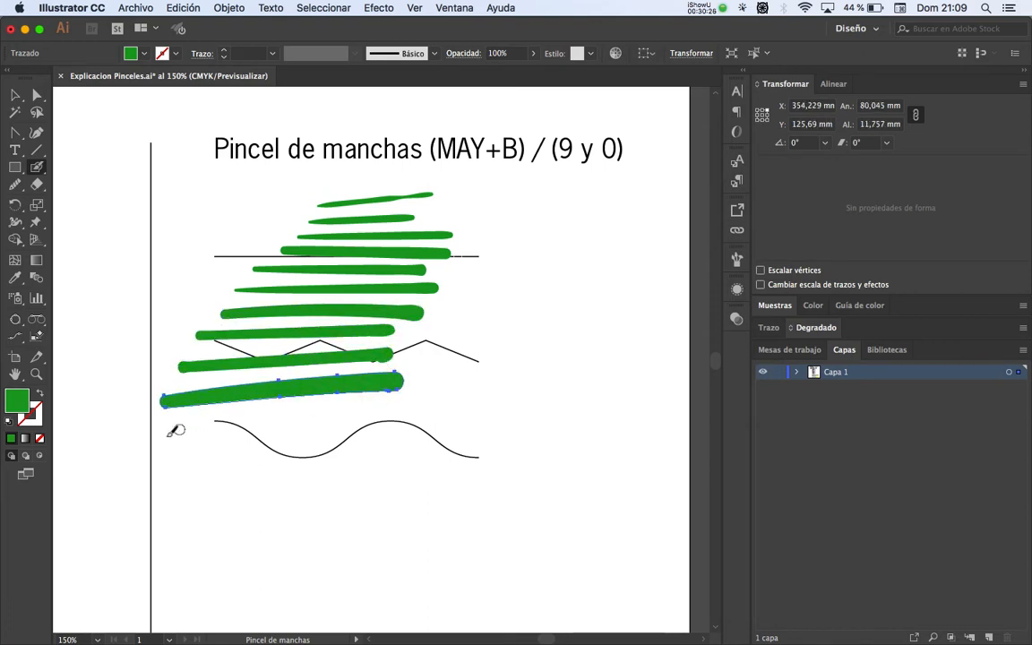
left_click_drag(163, 435, 398, 419)
left_click_drag(154, 473, 419, 457)
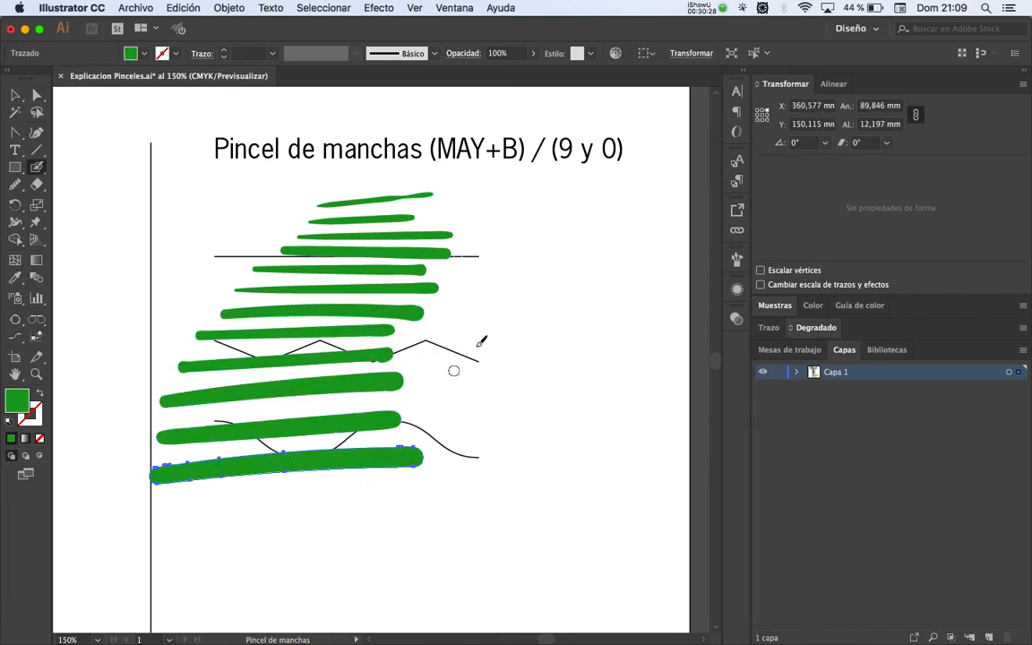
key("v")
left_click(506, 314)
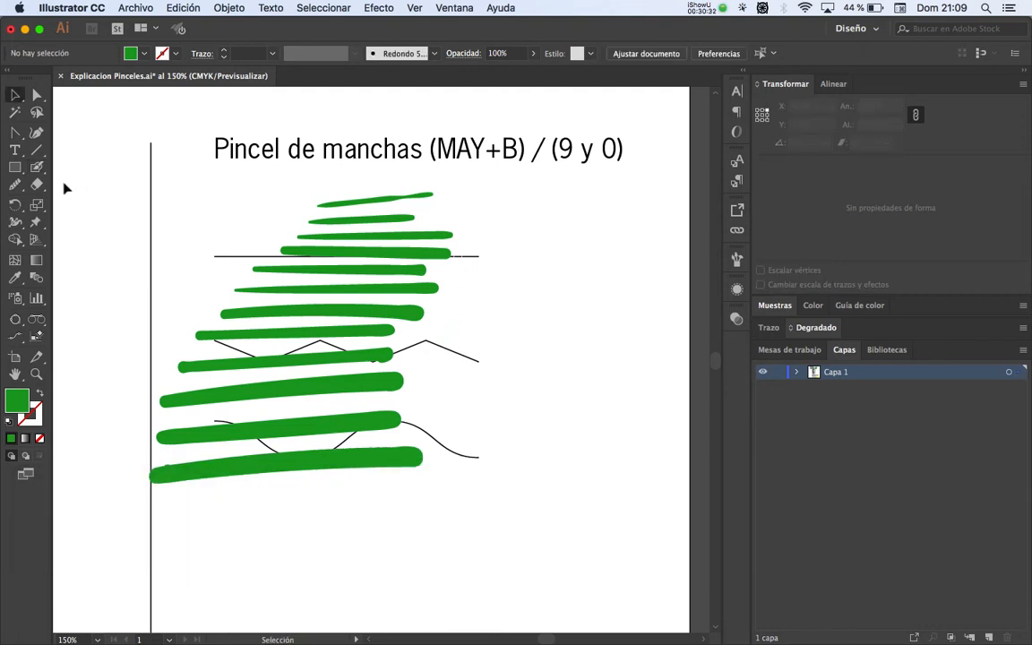
Step: Paint four slanted green blob strokes to the right of the horizontal stack, and undo them
left_click(37, 167)
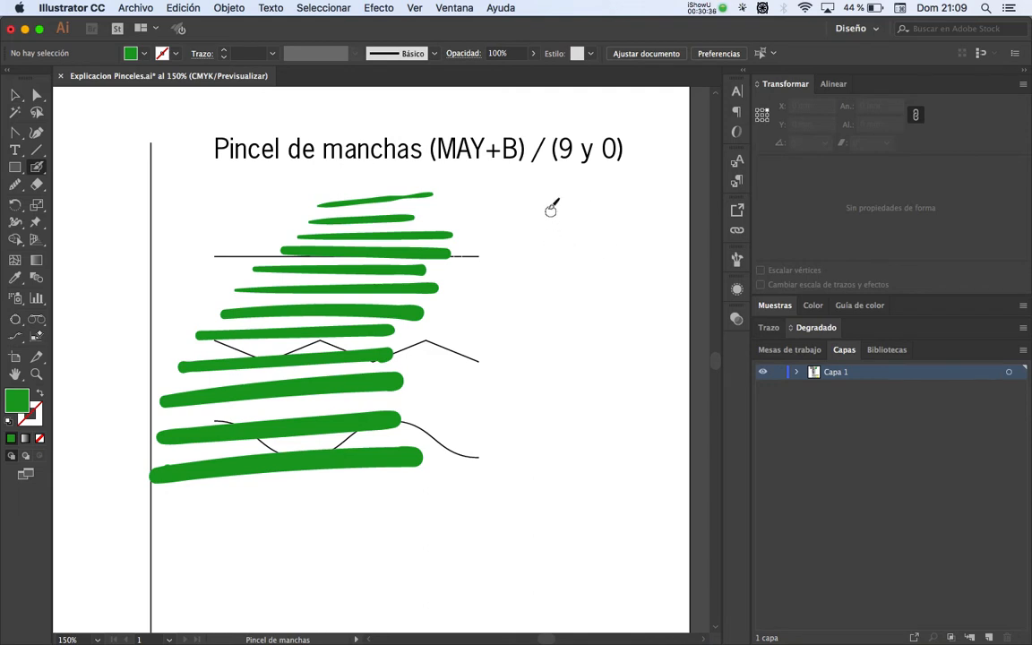
left_click_drag(545, 203, 519, 327)
left_click_drag(577, 211, 550, 324)
left_click_drag(608, 217, 580, 327)
left_click_drag(645, 212, 600, 346)
key("super+z")
key("super+z")
key("super+z")
key("super+z")
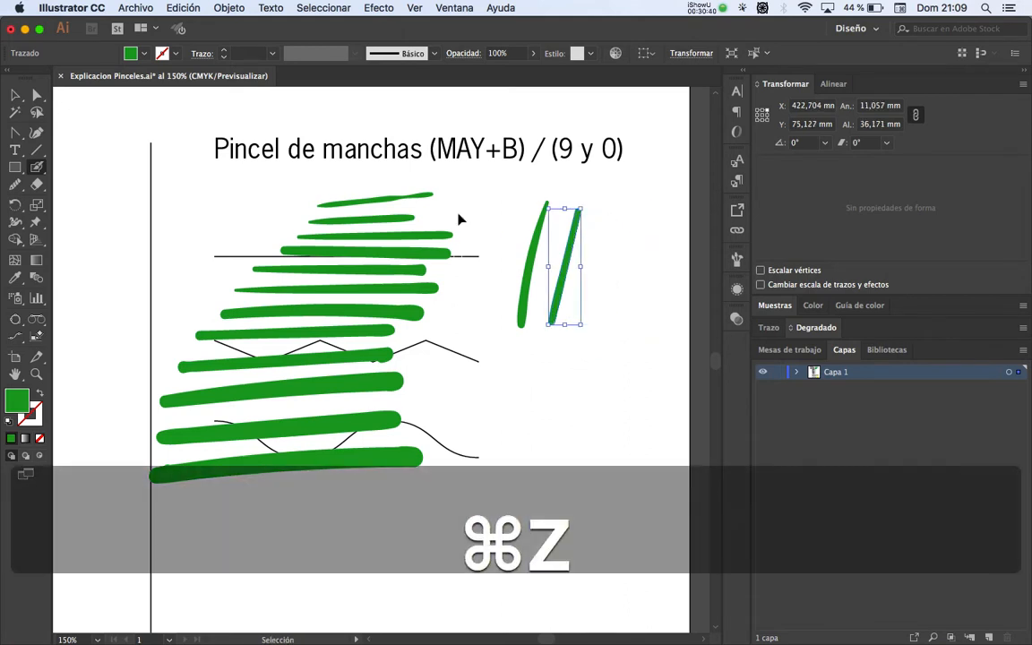
Step: Set the Blob Brush fidelity one notch from Precisión, and paint four slanted strokes about 60 mm tall to the right of the horizontal stack
double_click(37, 169)
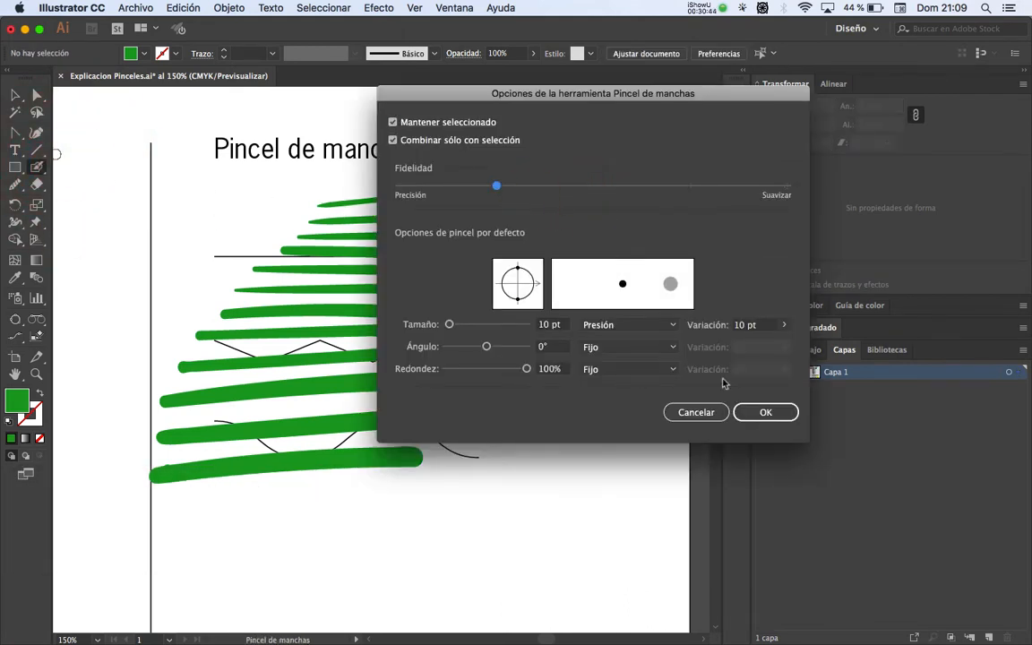
left_click(765, 412)
left_click_drag(594, 215, 547, 375)
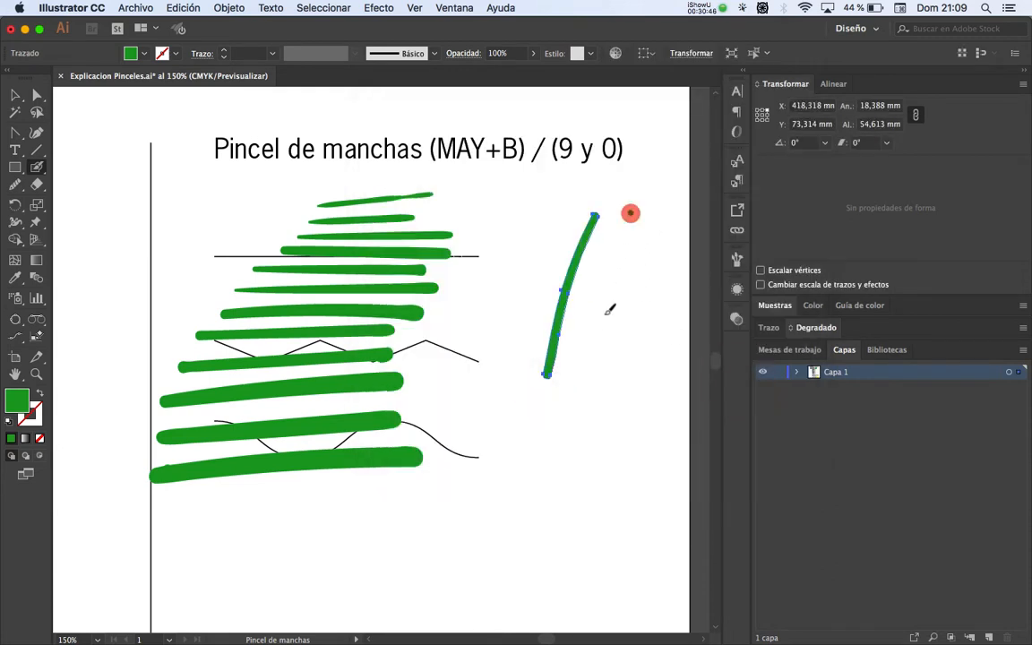
mouse_move(631, 213)
left_mouse_down()
mouse_move(589, 368)
mouse_move(645, 242)
mouse_move(607, 399)
left_mouse_up()
left_click_drag(542, 212, 521, 405)
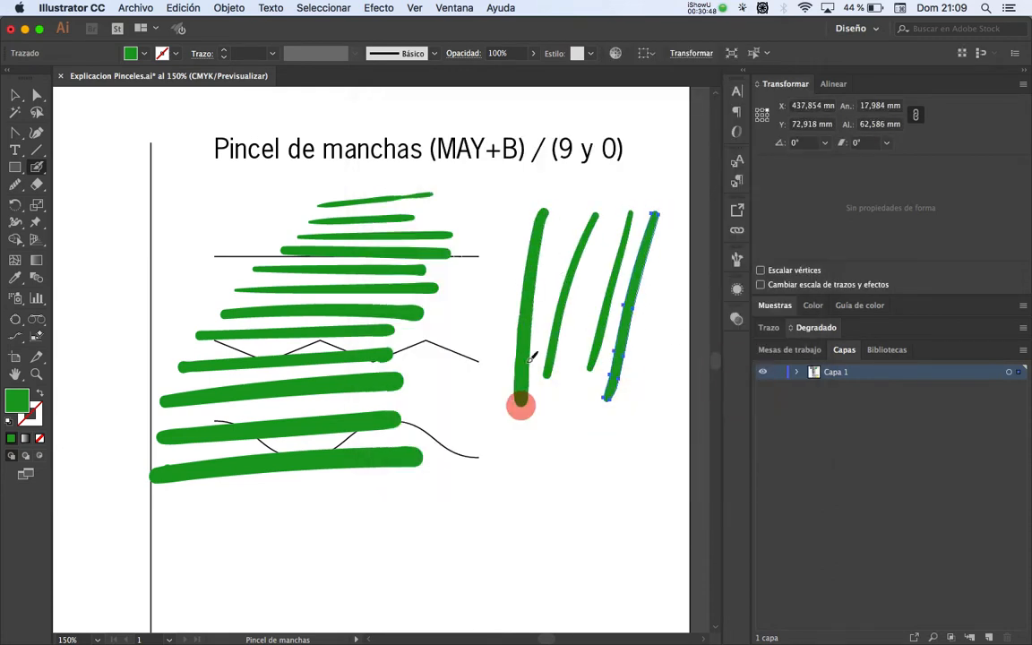
left_click_drag(578, 212, 562, 389)
key("super+z")
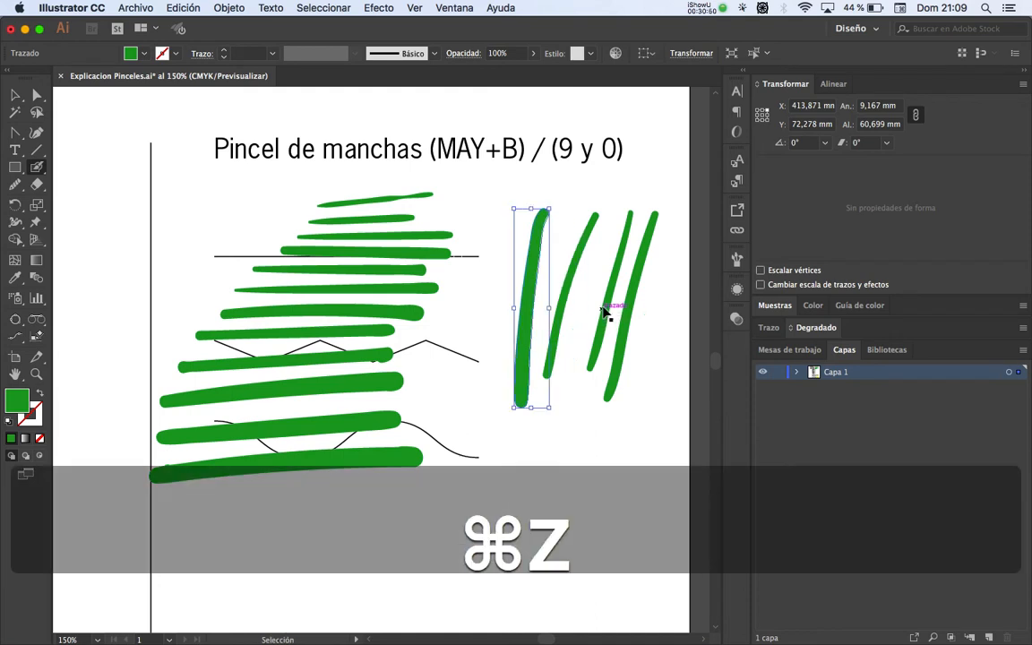
Step: Undo all the green blob strokes painted across and beside the three sample lines
key("super+z")
key("super+z")
key("super+z")
key("super+z")
key("super+z")
key("super+z")
key("super+z")
key("super+z")
key("super+z")
key("super+z")
key("super+z")
key("super+z")
key("super+z")
key("super+z")
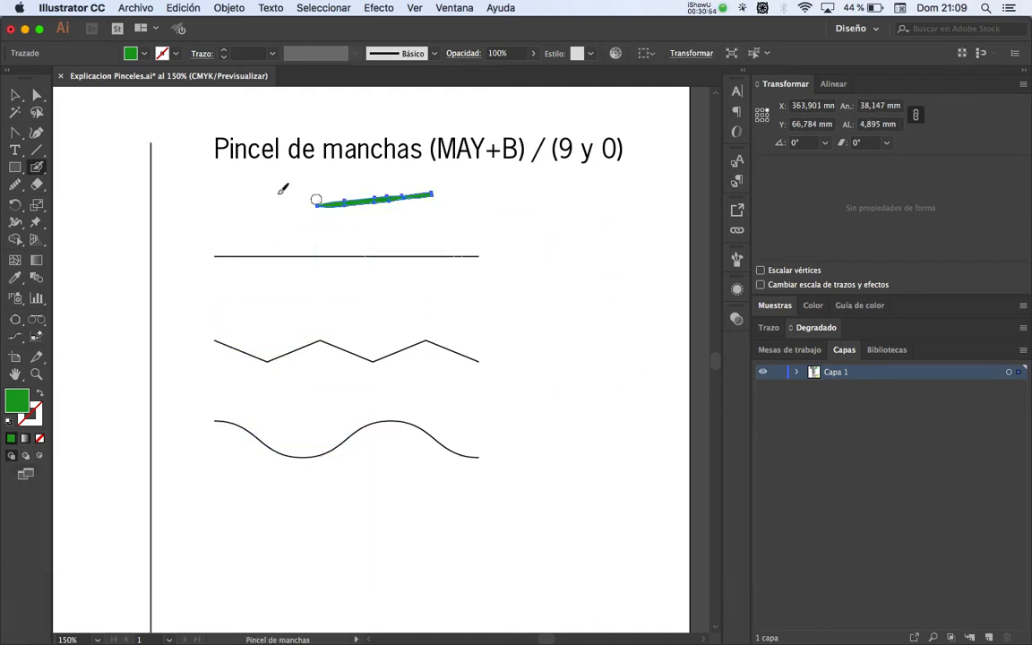
key("super+z")
Step: Accept the Blob Brush options with Mantener seleccionado and Combinar sólo con selección on, and paint overlapping strokes about 51 mm wide beside the straight line
double_click(43, 169)
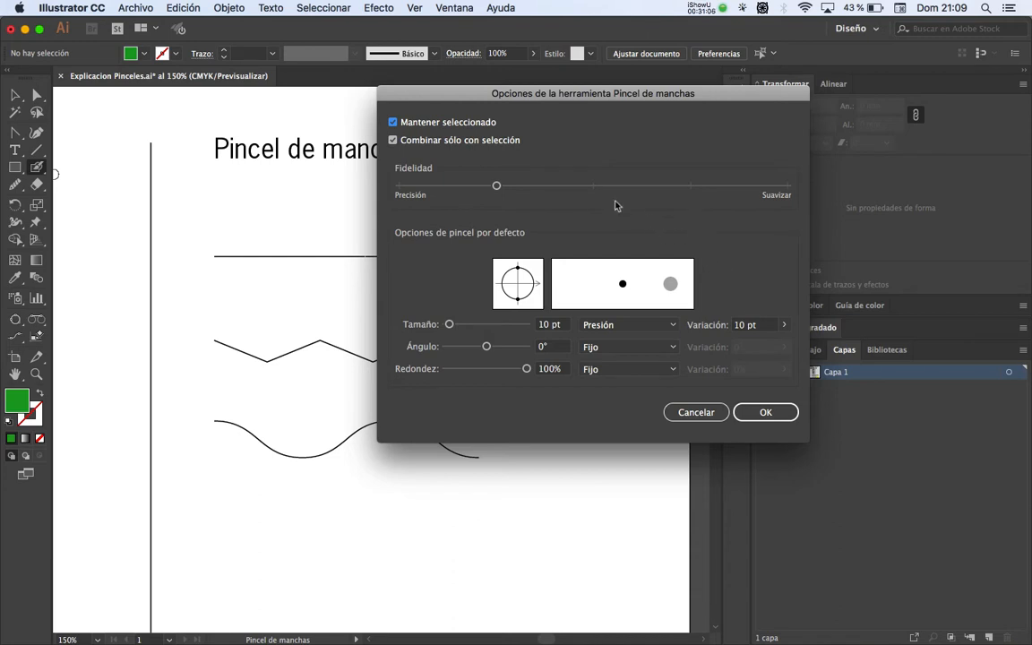
left_click_drag(596, 189, 772, 197)
left_click(766, 413)
mouse_move(463, 236)
left_mouse_down()
mouse_move(553, 201)
mouse_move(603, 206)
left_mouse_up()
left_click_drag(472, 239, 600, 211)
left_click_drag(468, 248, 607, 218)
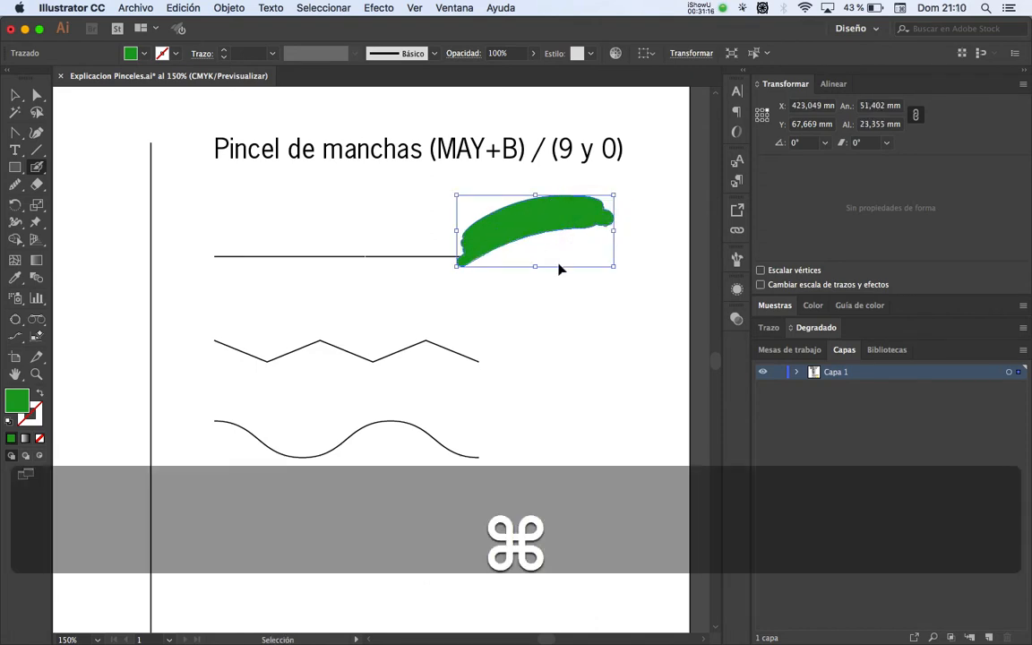
Step: Check the merged green shape in outline view, and extend it with more overlapping strokes to about 62 by 37 mm
key("super+y")
key("super+y")
left_click(463, 268)
left_click_drag(463, 268, 538, 260)
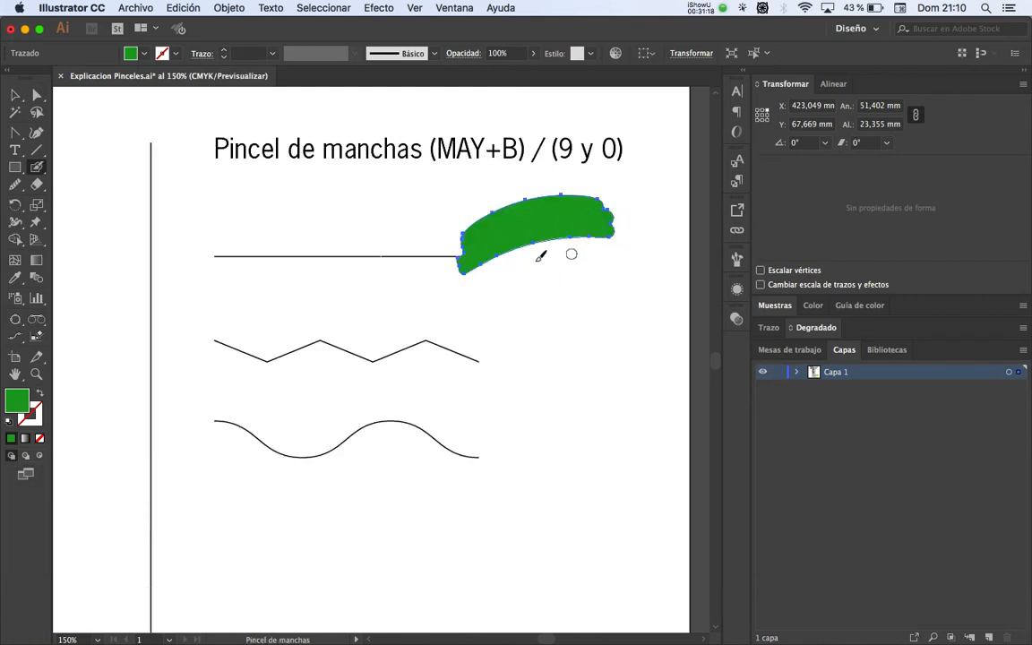
mouse_move(459, 280)
left_mouse_down()
mouse_move(604, 249)
mouse_move(465, 294)
mouse_move(576, 273)
left_mouse_up()
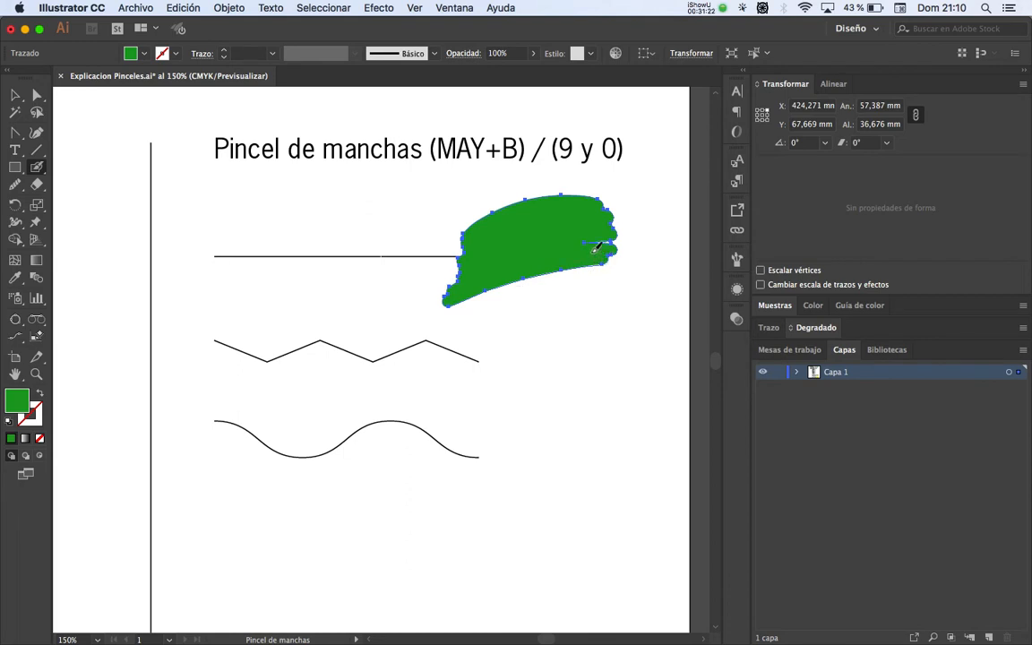
left_click_drag(624, 243, 606, 259)
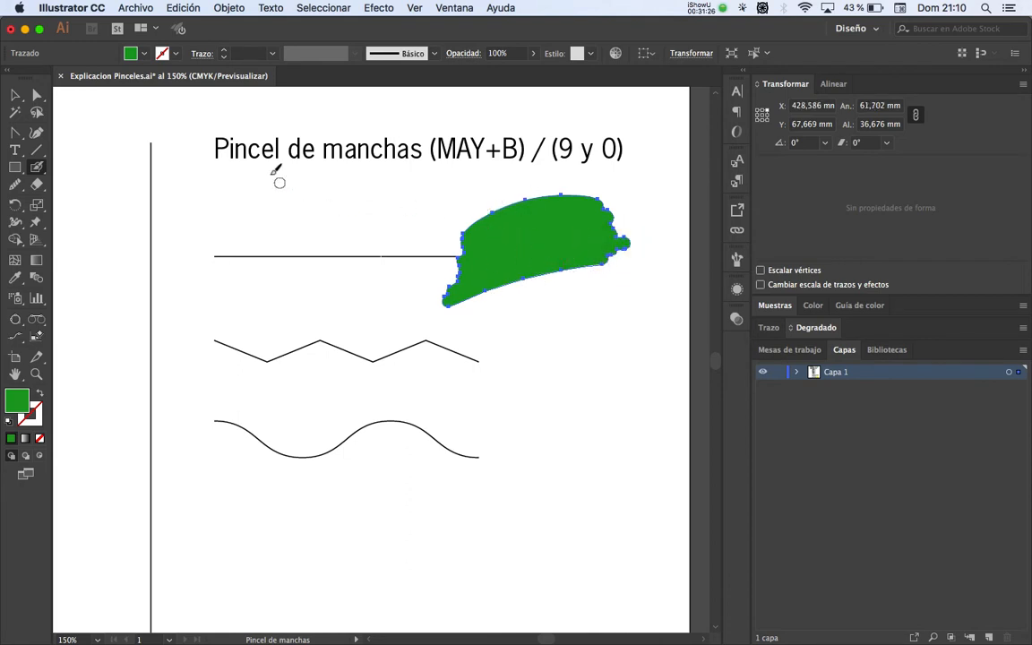
Step: Accept the Eraser options with a 9,7 pt size, and erase the green shape's lower part down to about 48 by 17 mm
left_click(38, 187)
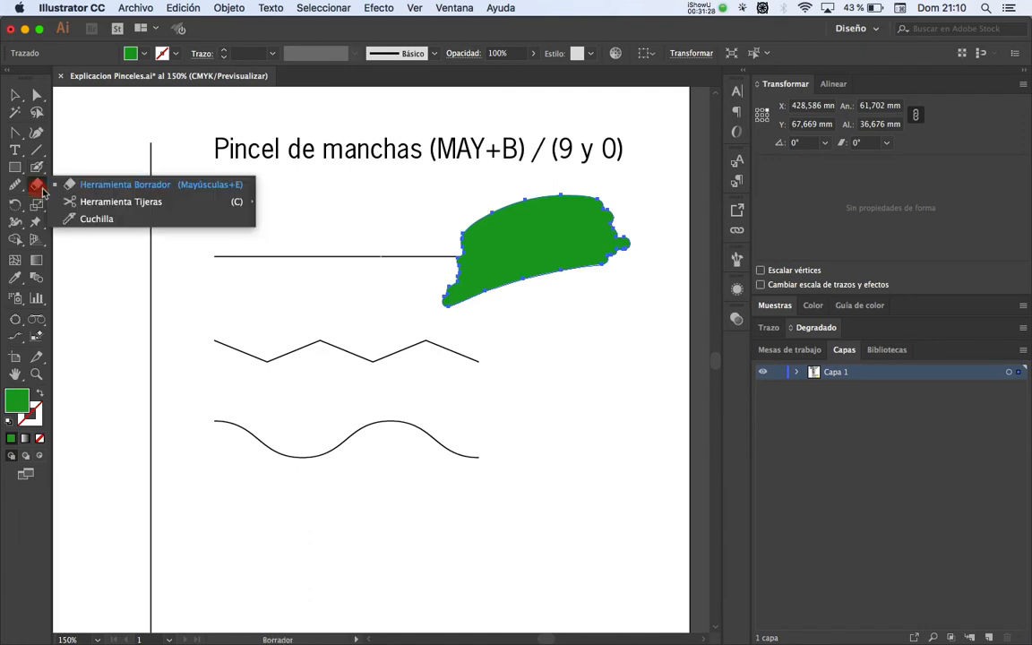
left_click_drag(42, 191, 169, 191)
double_click(36, 184)
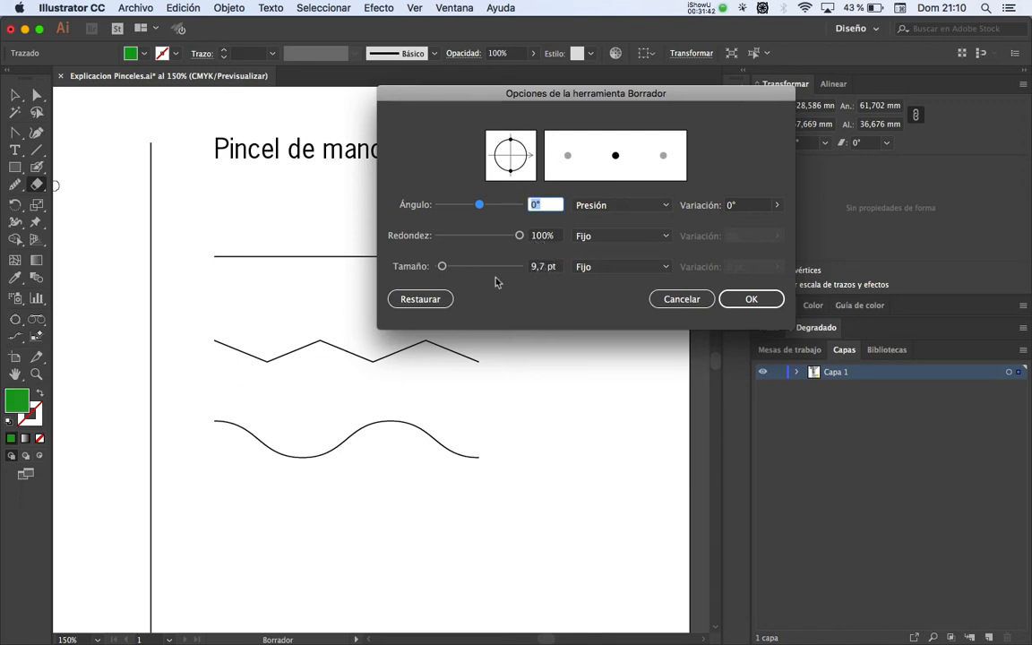
left_click(740, 298)
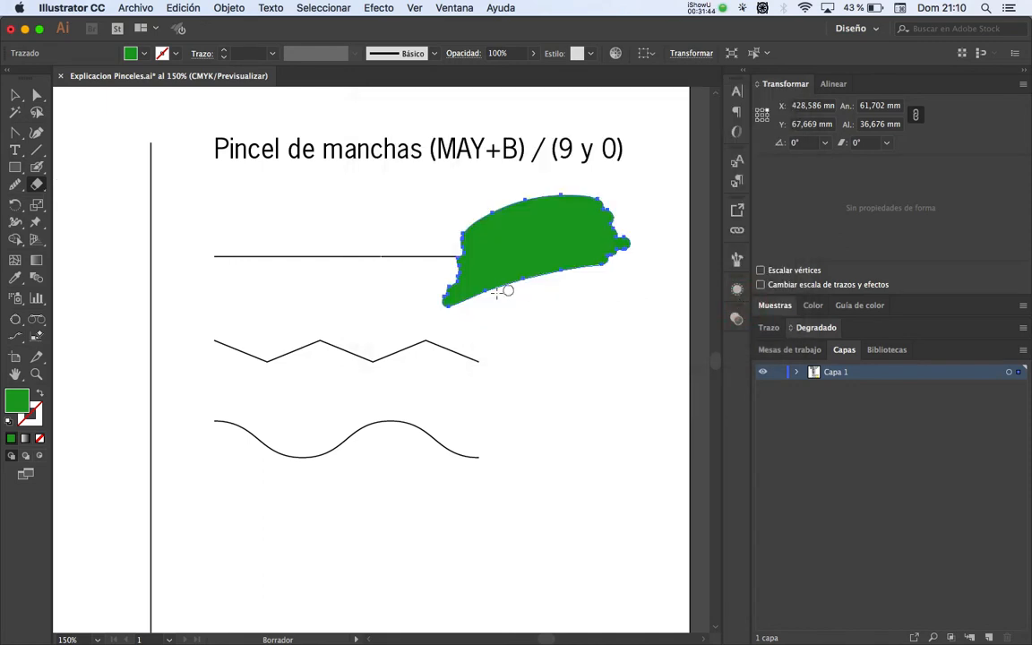
mouse_move(466, 309)
left_mouse_down()
mouse_move(537, 267)
mouse_move(619, 249)
left_mouse_up()
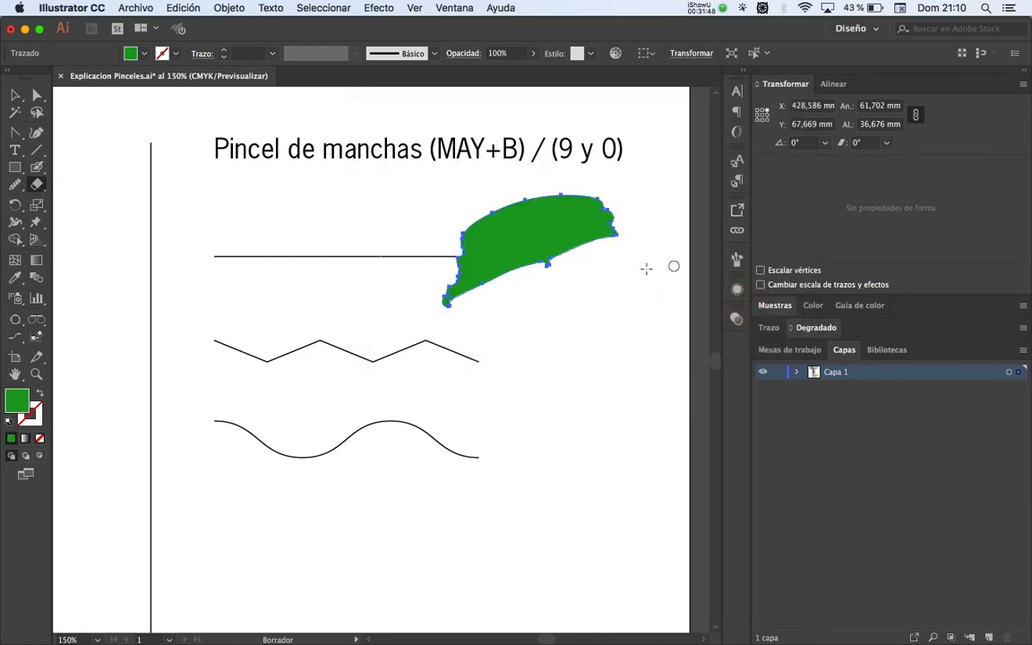
mouse_move(482, 295)
left_mouse_down()
mouse_move(439, 303)
mouse_move(635, 235)
mouse_move(447, 298)
mouse_move(450, 282)
mouse_move(481, 261)
mouse_move(533, 259)
mouse_move(630, 229)
mouse_move(598, 247)
mouse_move(447, 269)
mouse_move(466, 249)
left_mouse_up()
mouse_move(573, 260)
left_mouse_down()
mouse_move(578, 242)
mouse_move(553, 249)
mouse_move(622, 227)
mouse_move(449, 269)
mouse_move(603, 223)
mouse_move(510, 242)
left_mouse_up()
left_click_drag(427, 261, 560, 215)
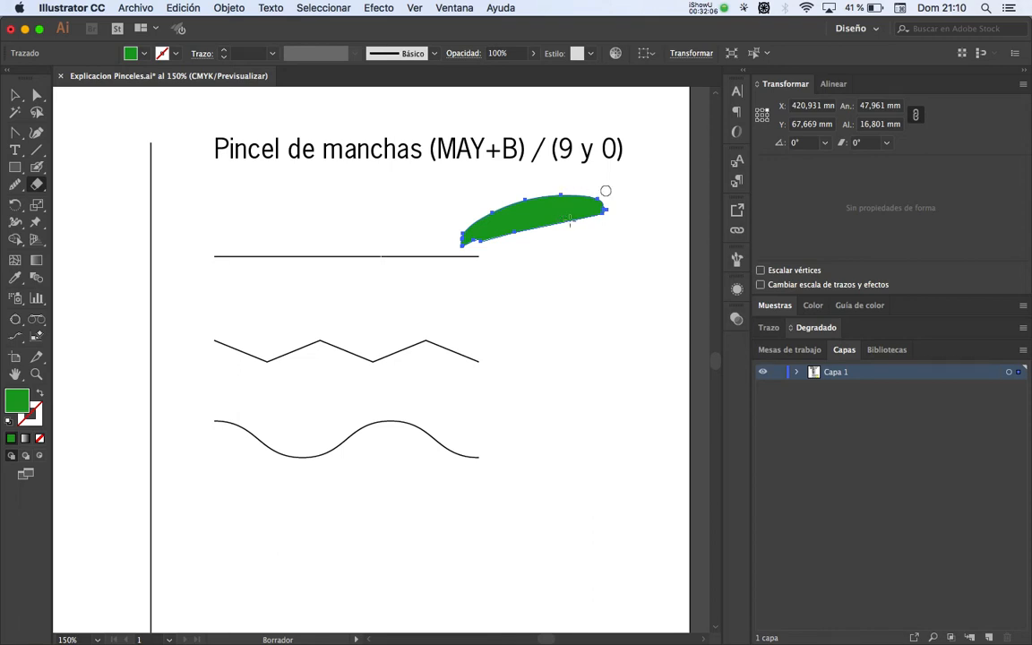
Step: Deselect everything, and delete the remaining green shape above the straight line's end
key("v")
left_click(544, 267)
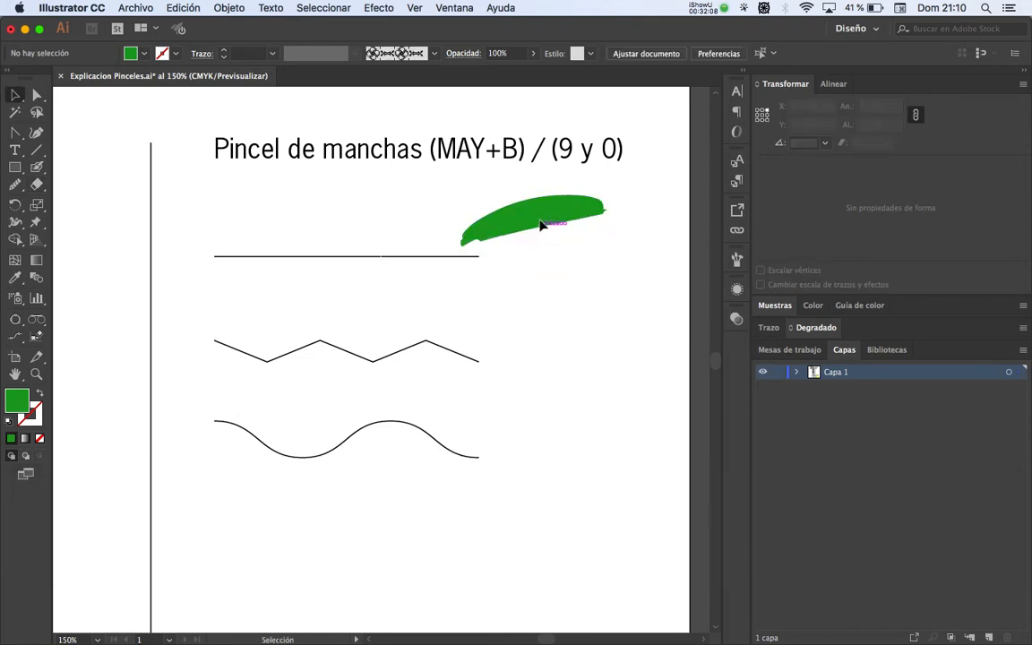
left_click(543, 223)
key("BackSpace")
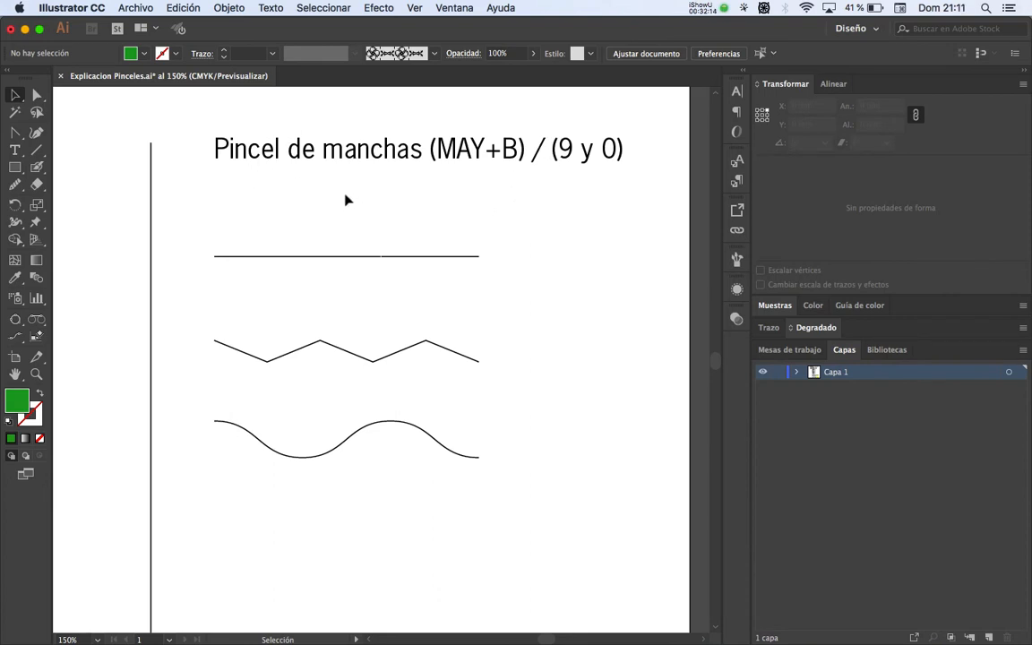
Step: Trace the horizontal sample line with a straight green Blob Brush stroke, and delete the original black line beneath it
left_click(38, 169)
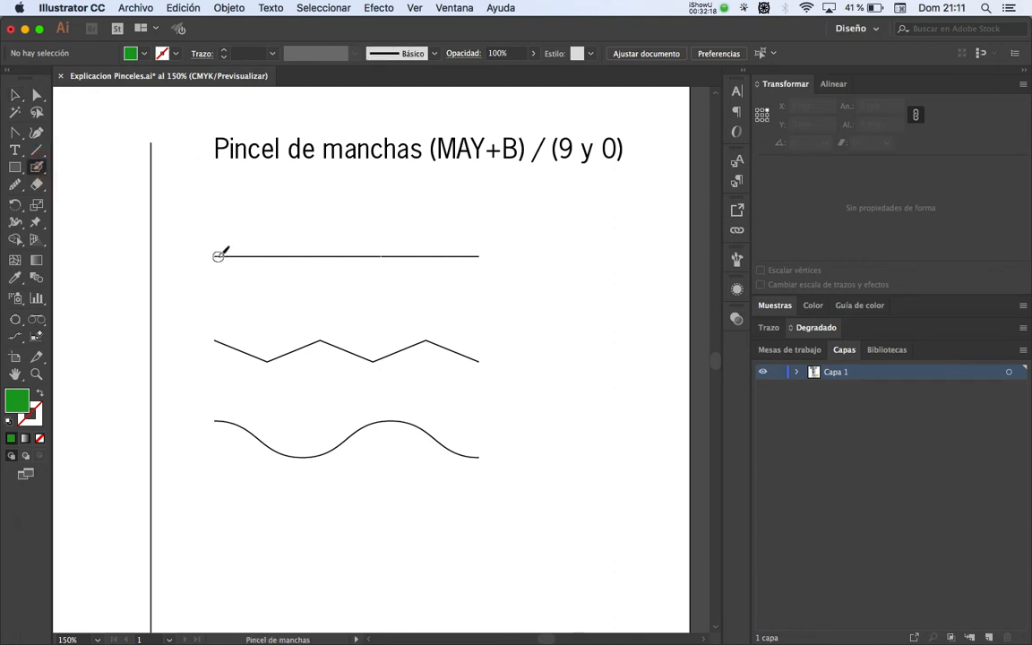
key("shift")
left_click_drag(215, 256, 512, 255)
key("super+z")
key("shift")
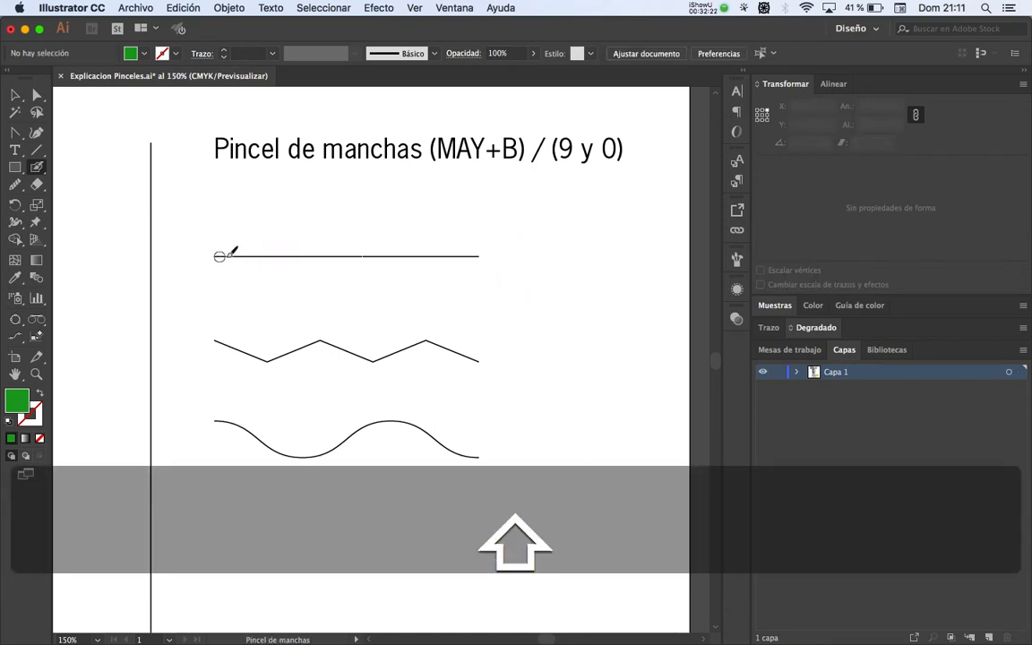
mouse_move(219, 257)
left_mouse_down()
mouse_move(387, 256)
mouse_move(457, 268)
mouse_move(488, 256)
left_mouse_up()
key("v")
left_click(460, 230)
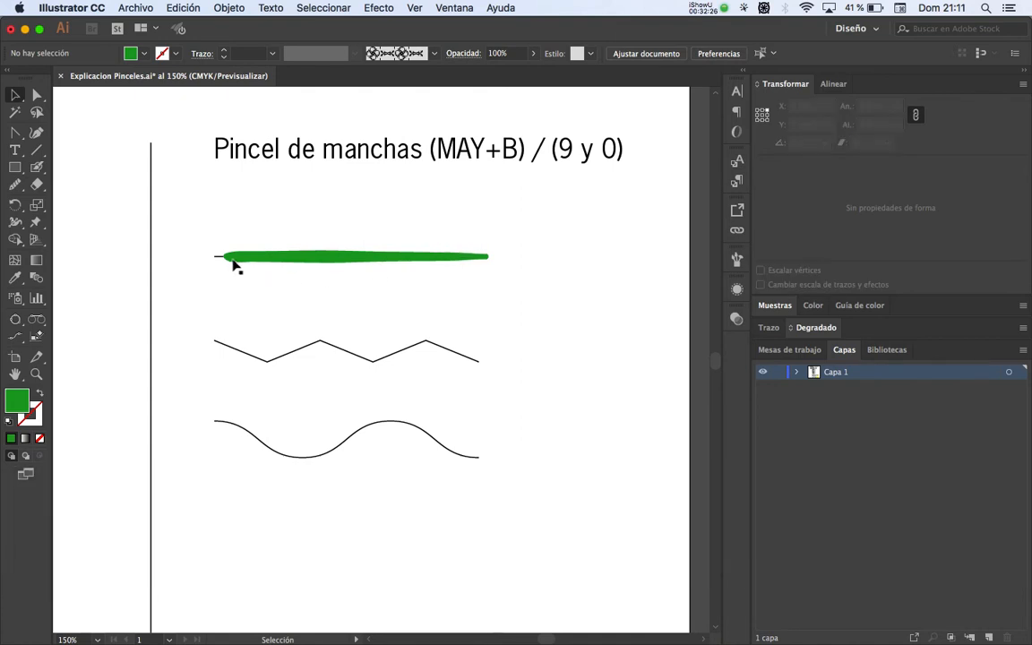
left_click_drag(217, 267, 272, 315)
key("BackSpace")
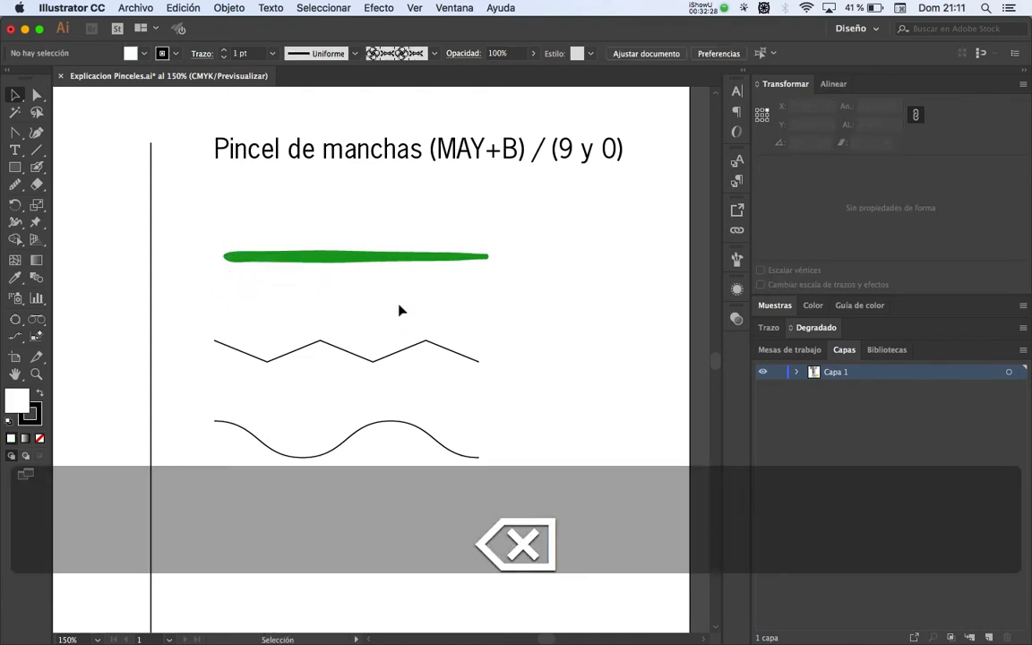
Step: Set the stroke color to green, trace the zigzag line with a blob stroke about 92 by 15 mm, and deselect it
key("space")
left_click_drag(400, 310, 405, 246)
left_click(41, 169)
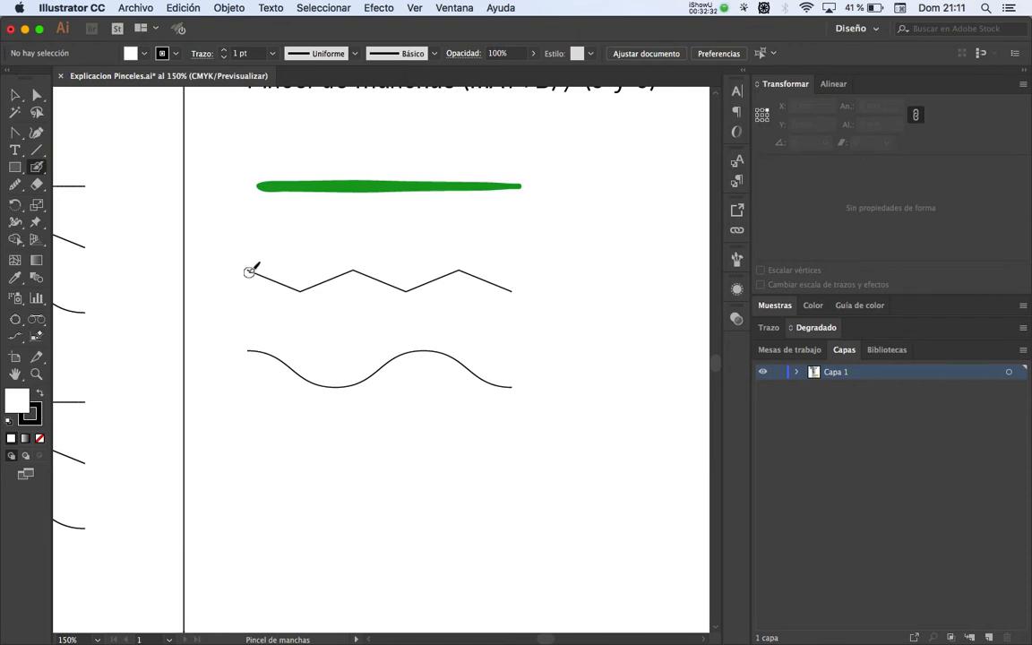
left_click_drag(251, 270, 400, 286)
key("super+z")
left_click(162, 53)
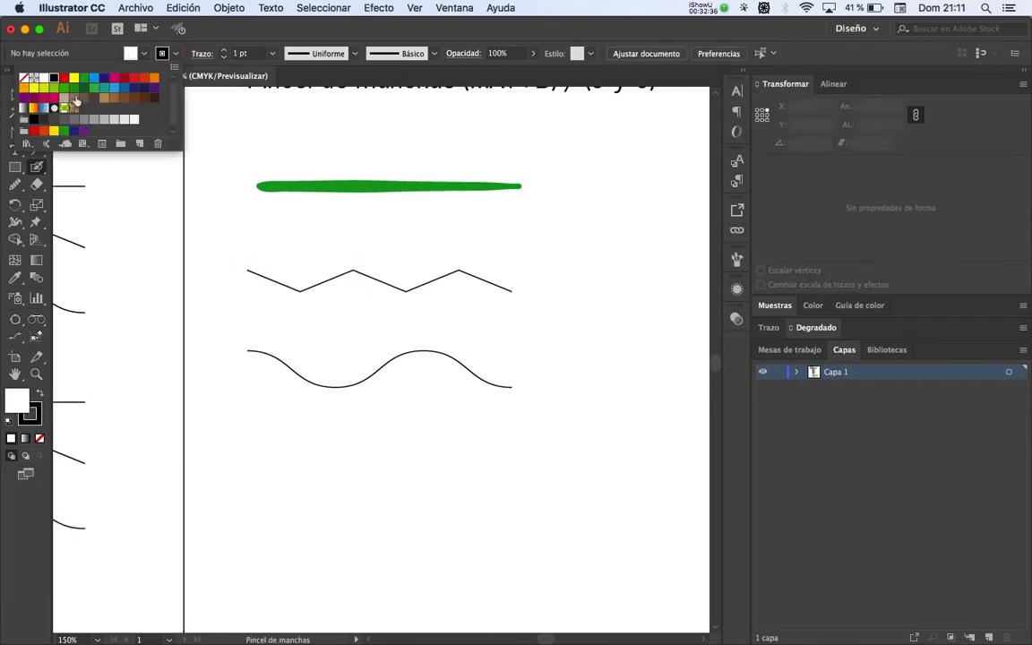
left_click(83, 79)
left_click(247, 34)
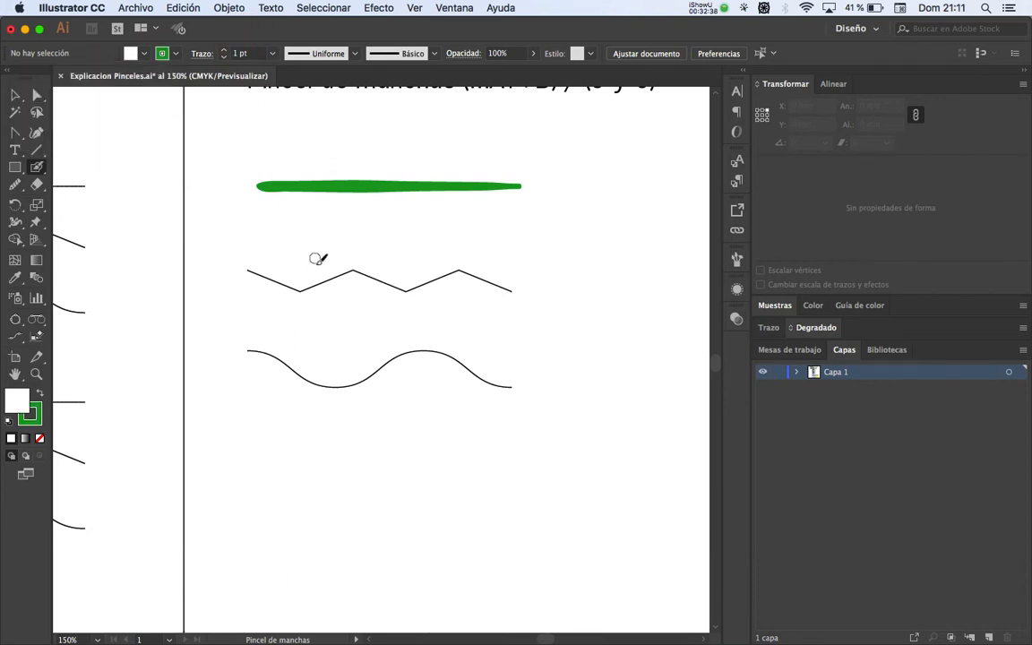
mouse_move(251, 269)
left_mouse_down()
mouse_move(304, 293)
mouse_move(363, 260)
mouse_move(396, 290)
mouse_move(464, 270)
mouse_move(525, 298)
left_mouse_up()
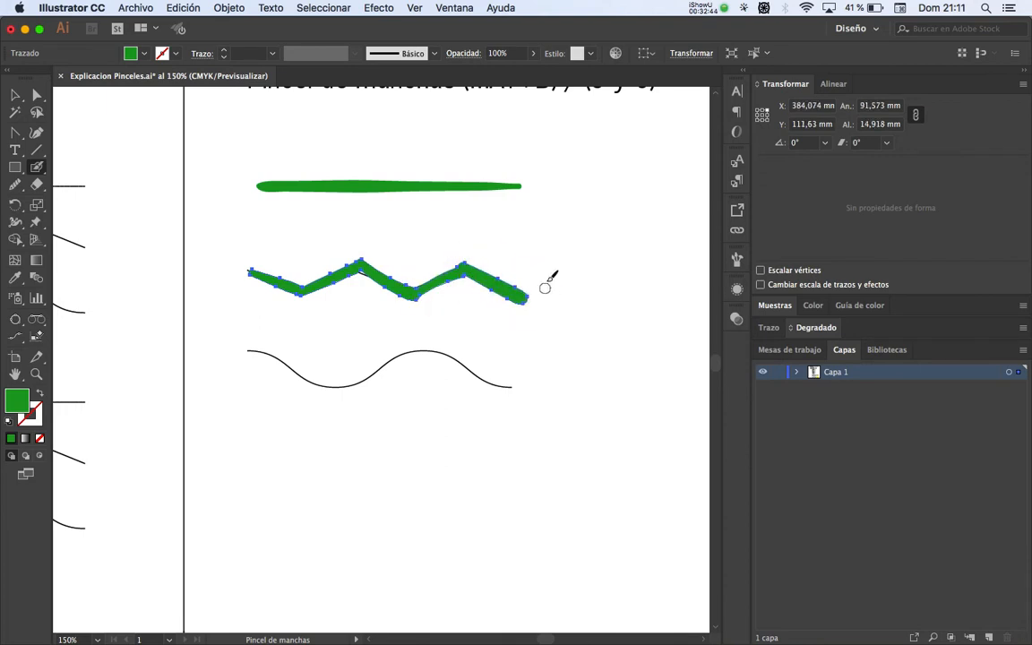
key("v")
left_click(535, 302)
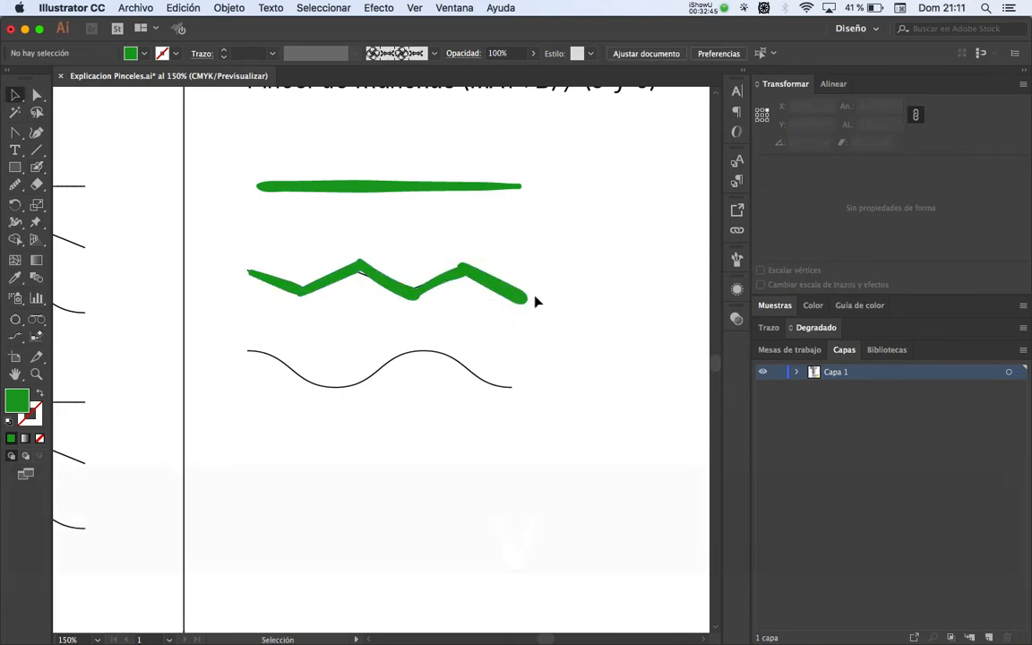
Step: Move the green zigzag up off the original line, and delete the black zigzag
left_click_drag(399, 294, 398, 262)
left_click(403, 288)
key("BackSpace")
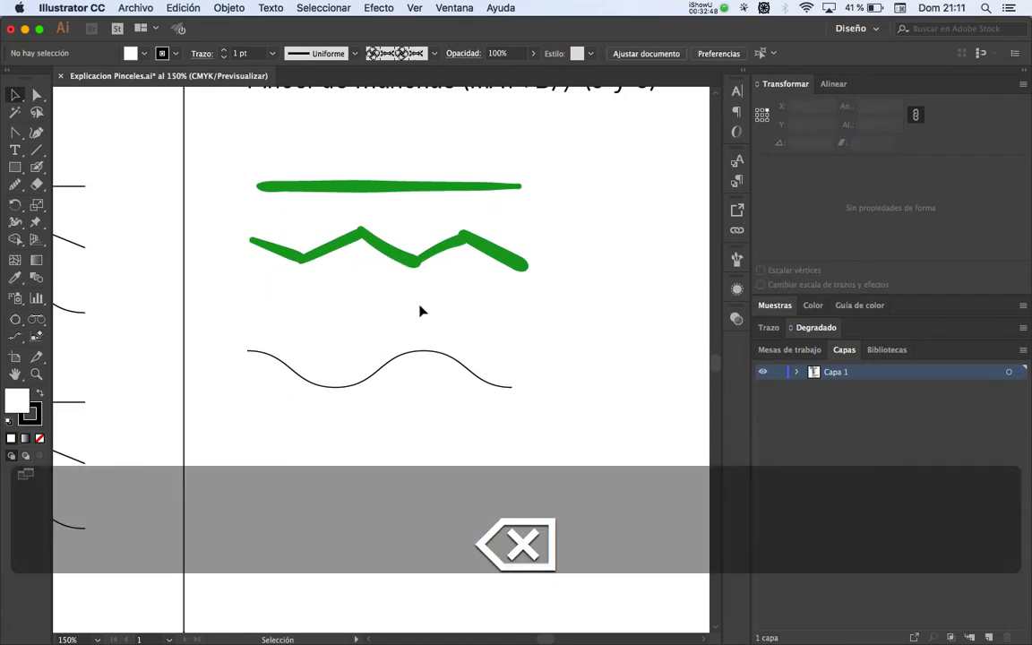
Step: Move the black wavy line up below the green zigzag, and try tracing it with the Blob Brush in black
left_click_drag(388, 372, 400, 341)
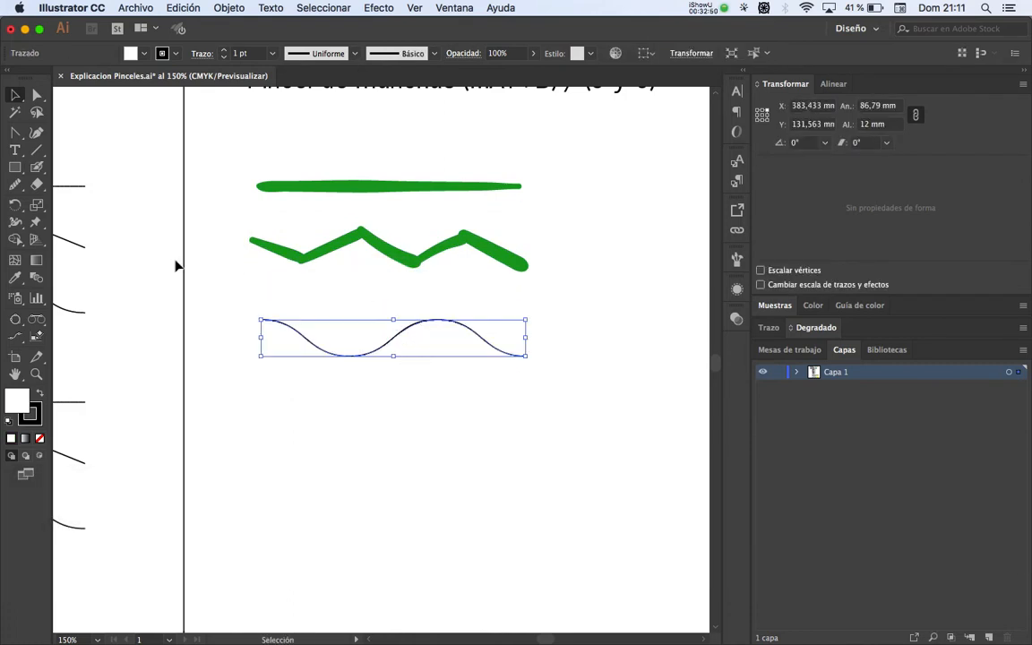
left_click(37, 166)
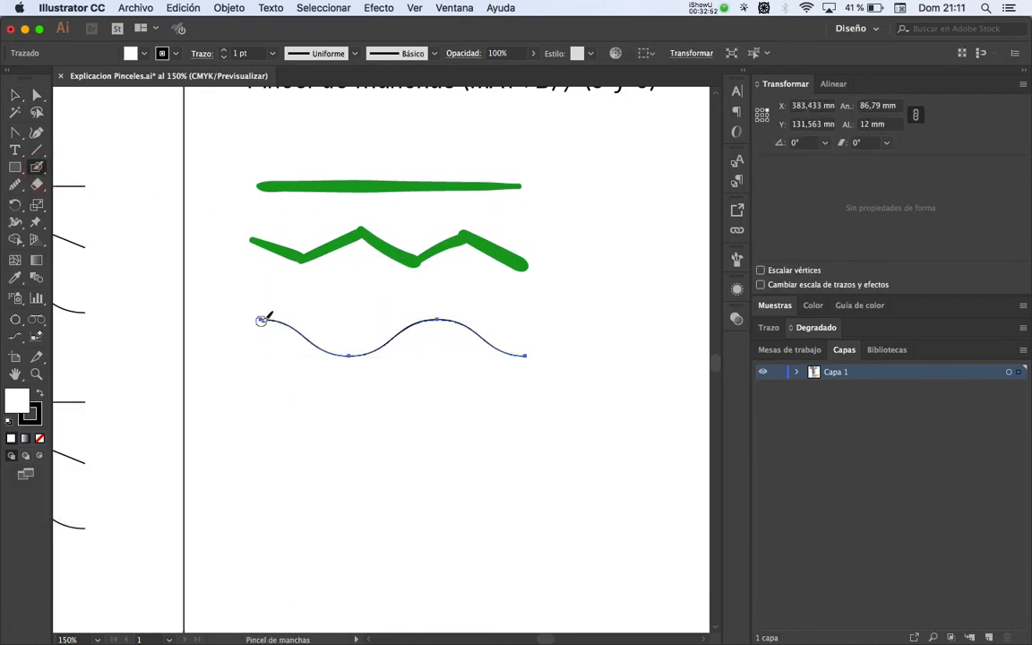
left_click_drag(261, 320, 338, 354)
key("super+z")
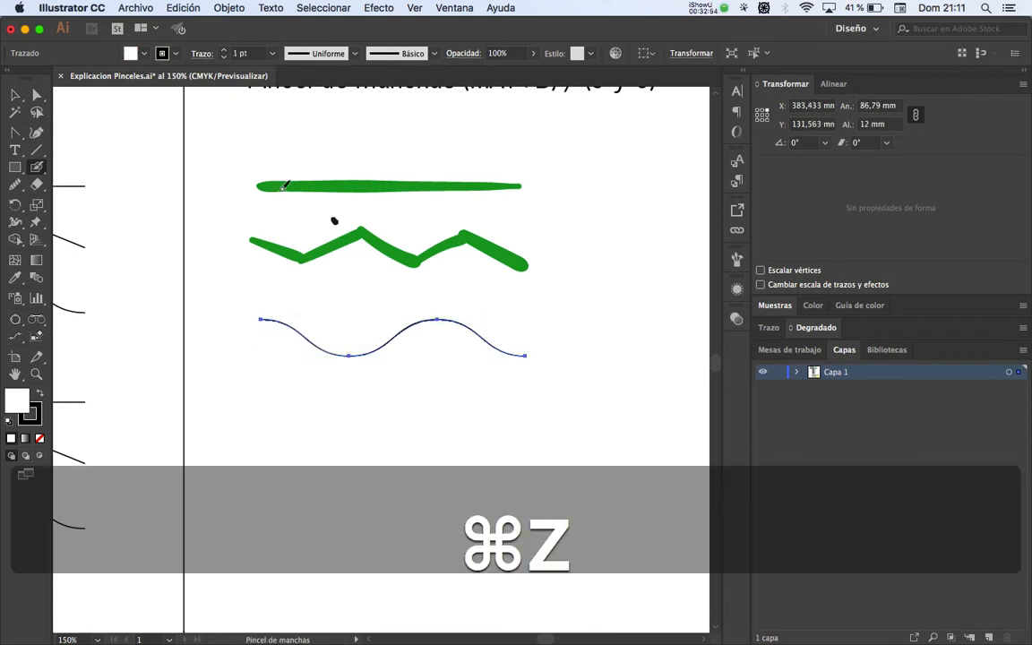
key("super+z")
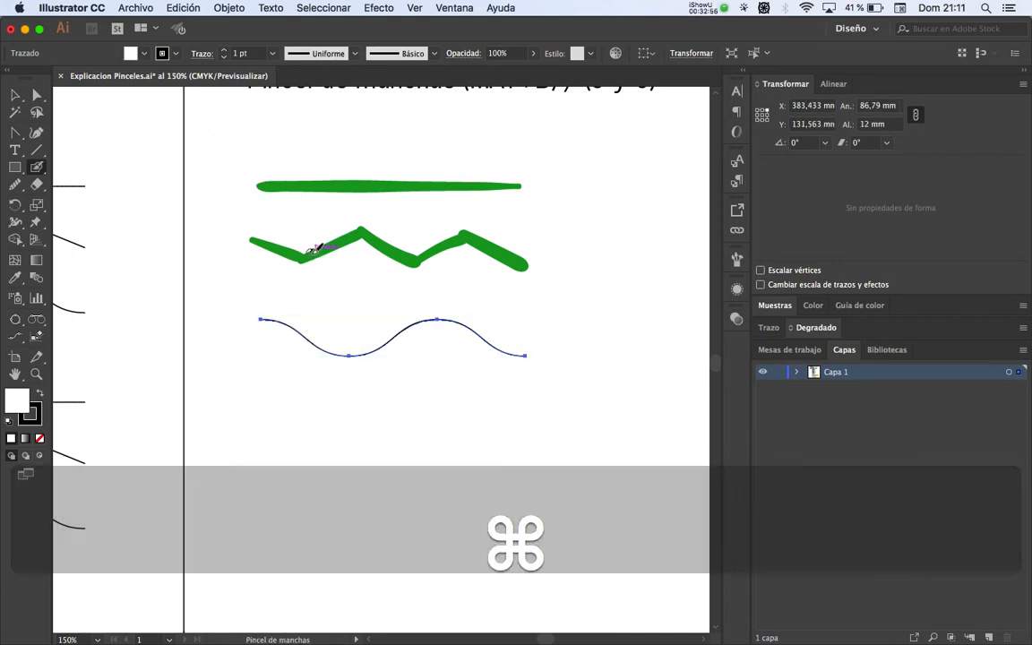
Step: Deselect the wavy line, set the stroke color to green, and trace the line with a blob stroke about 91 by 17 mm
key("alt")
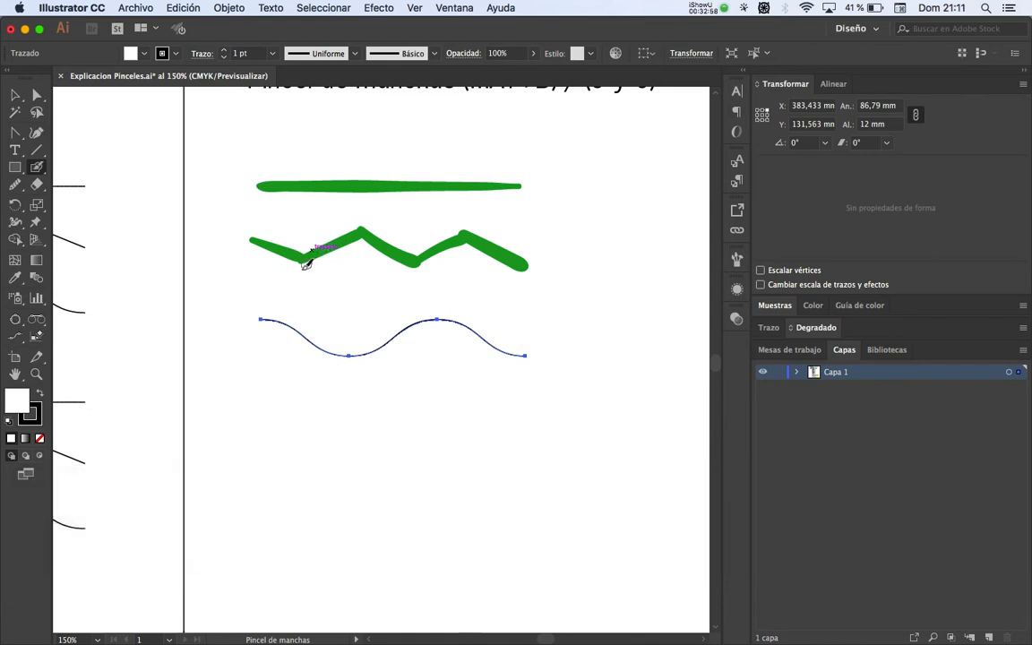
key("alt")
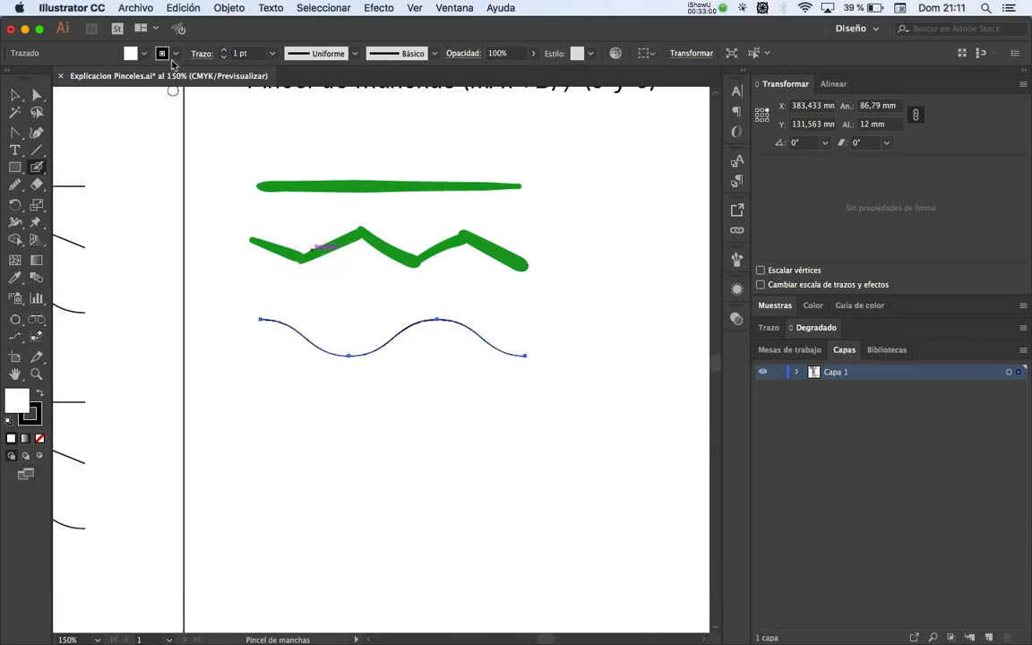
left_click(189, 145, "super")
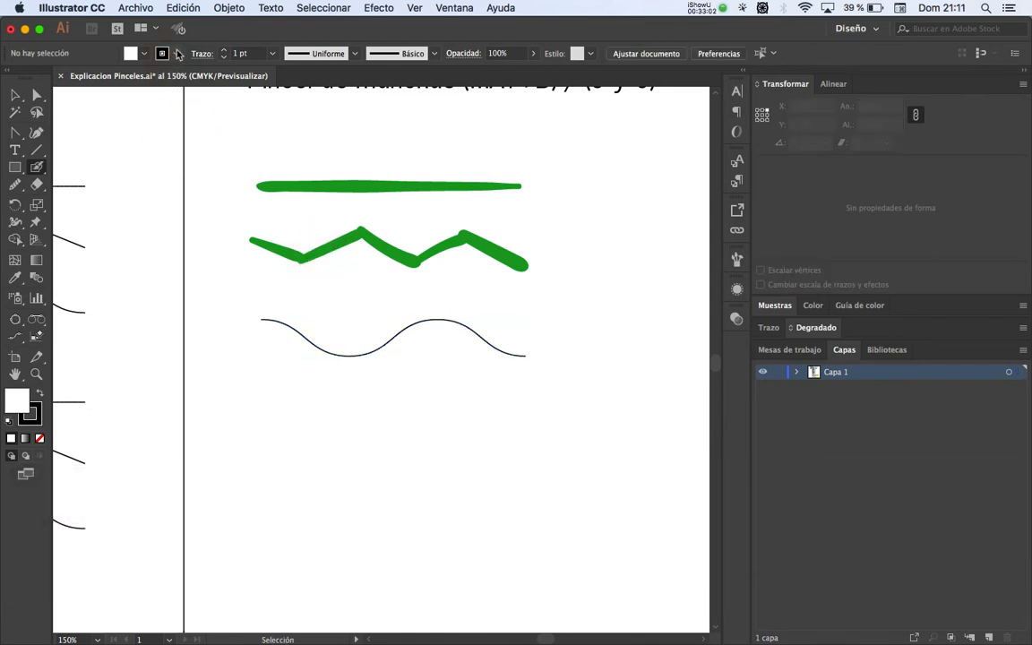
left_click(162, 53)
left_click(84, 78)
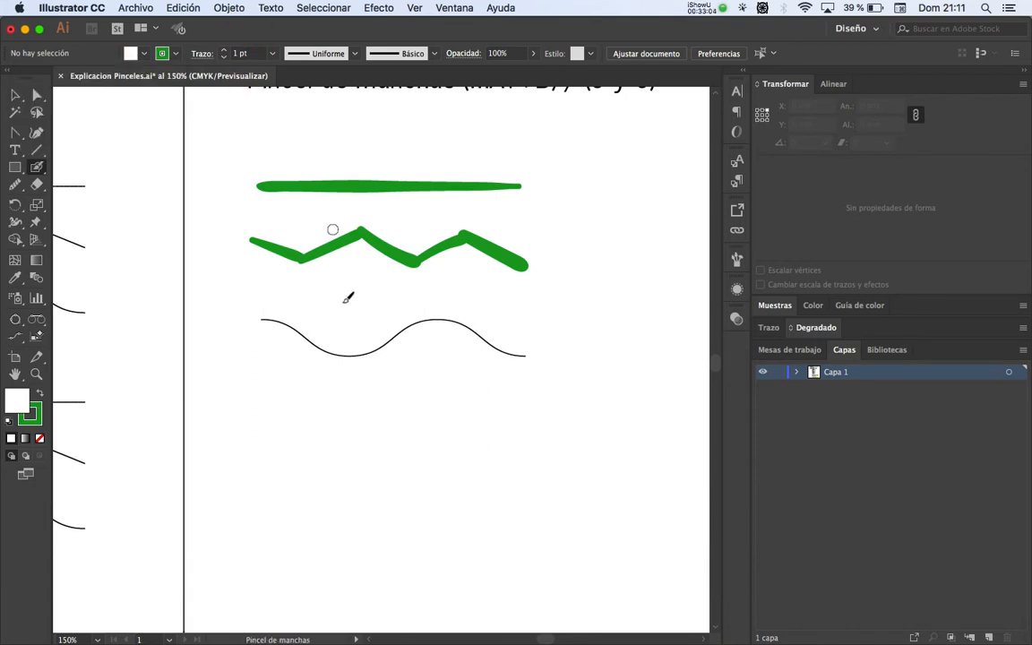
mouse_move(261, 321)
left_mouse_down()
mouse_move(339, 356)
mouse_move(384, 349)
mouse_move(412, 324)
mouse_move(448, 323)
mouse_move(530, 354)
left_mouse_up()
key("v")
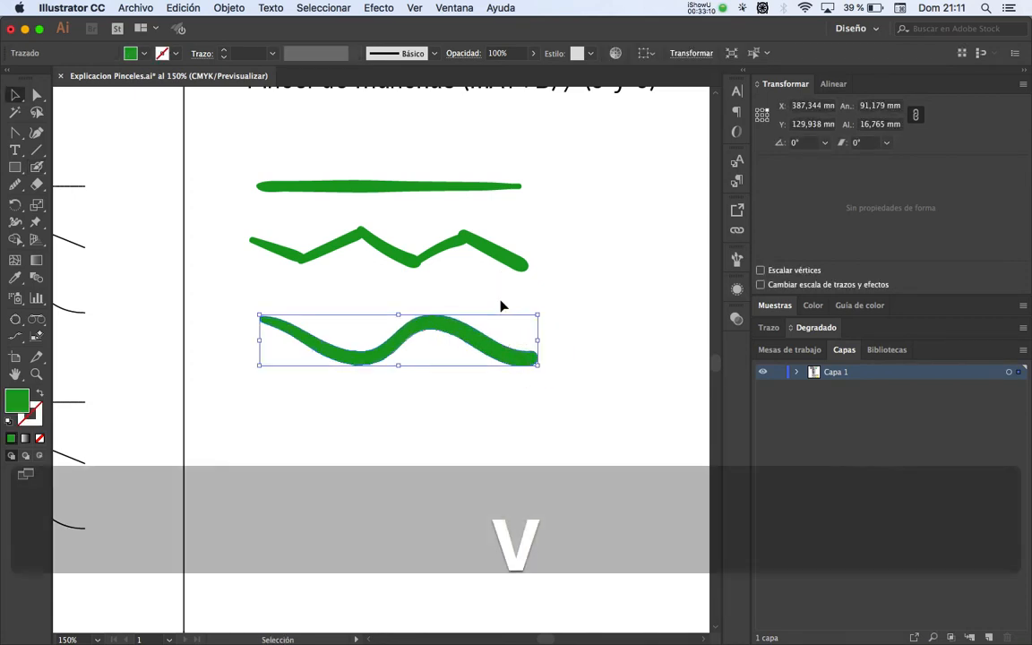
left_click(449, 347)
Step: Move the green wave slightly up, and delete the black wavy line beneath it
mouse_move(459, 324)
left_mouse_down()
mouse_move(459, 378)
mouse_move(456, 330)
left_mouse_up()
left_click(472, 336)
key("BackSpace")
Step: Check the three green blob shapes in outline view, and return to the preview
key("super+y")
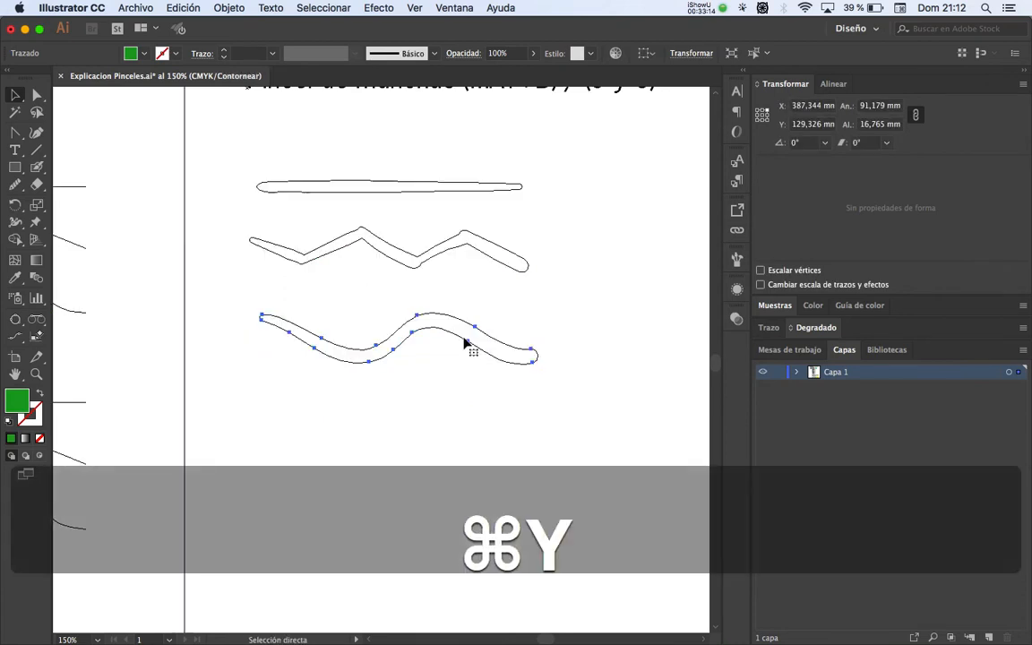
left_click(564, 277)
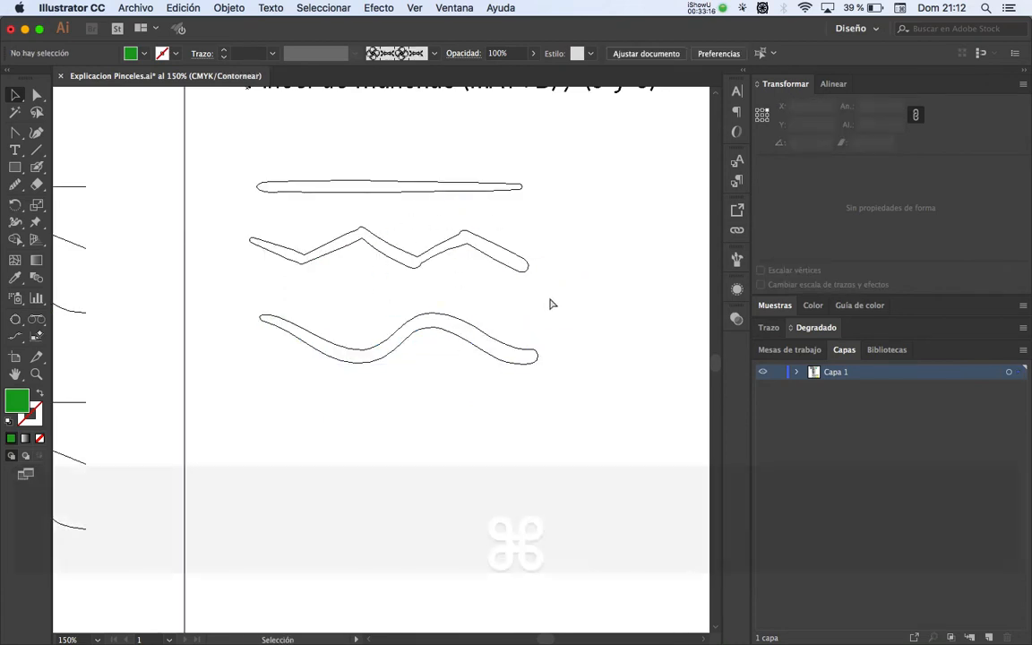
key("super+y")
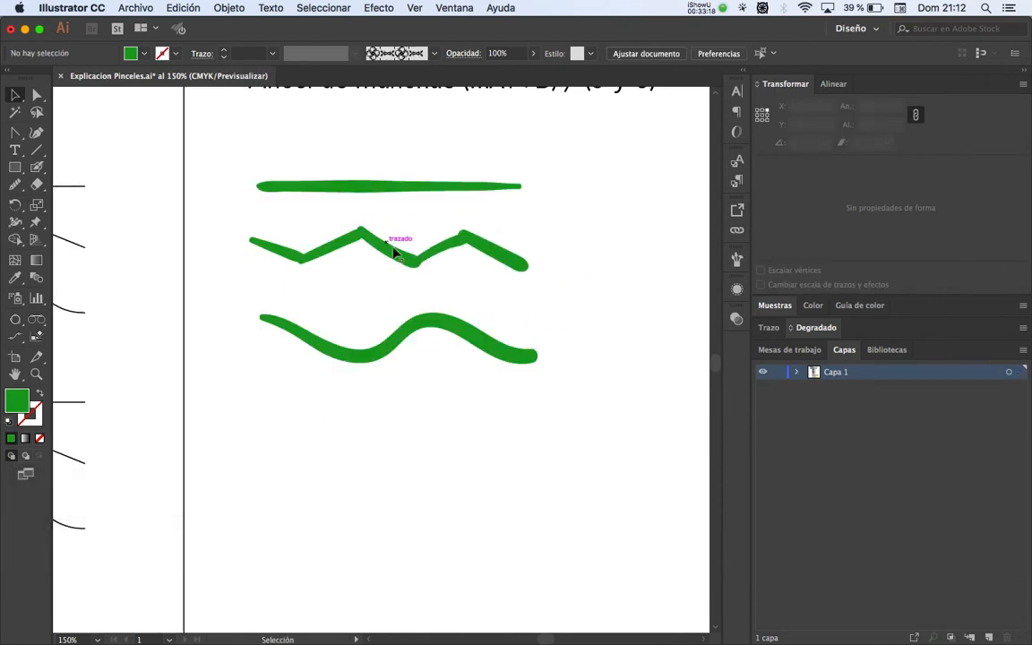
Step: Try a Zigzag effect on the straight green blob shape, previewing it and setting the absolute size to 1,06 mm
key("space")
left_click_drag(378, 290, 409, 330)
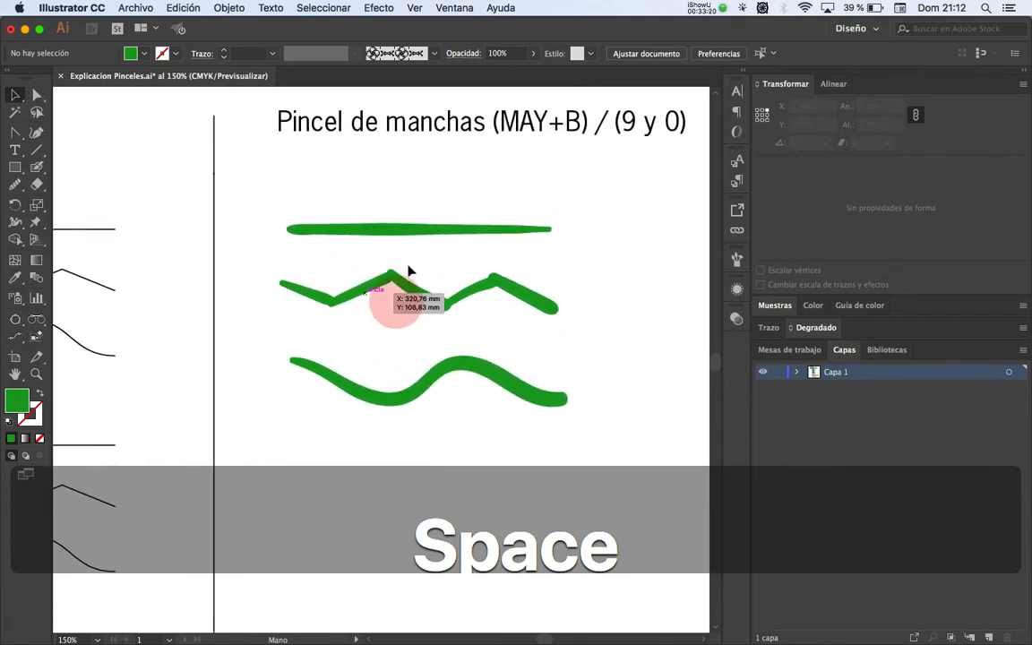
left_click(417, 236)
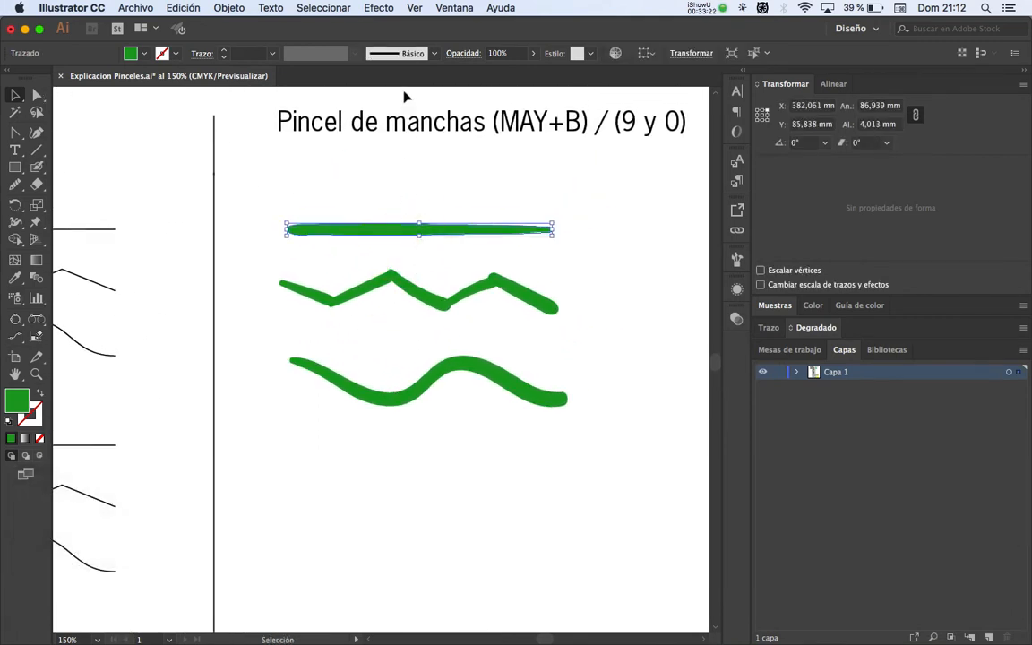
left_click(380, 9)
mouse_move(583, 160)
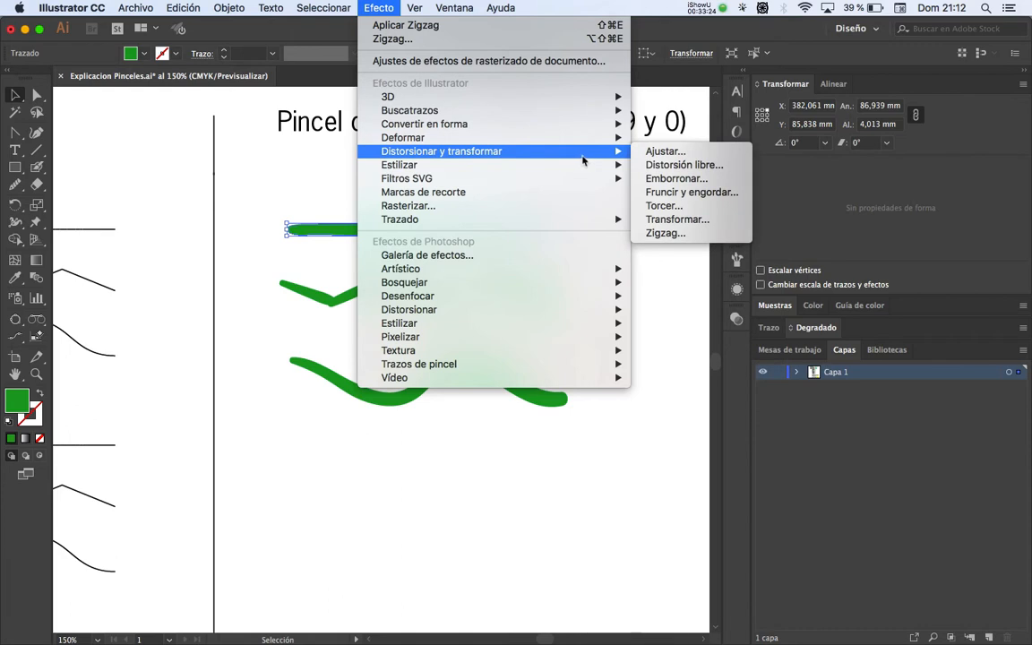
left_click(666, 234)
left_click(672, 364)
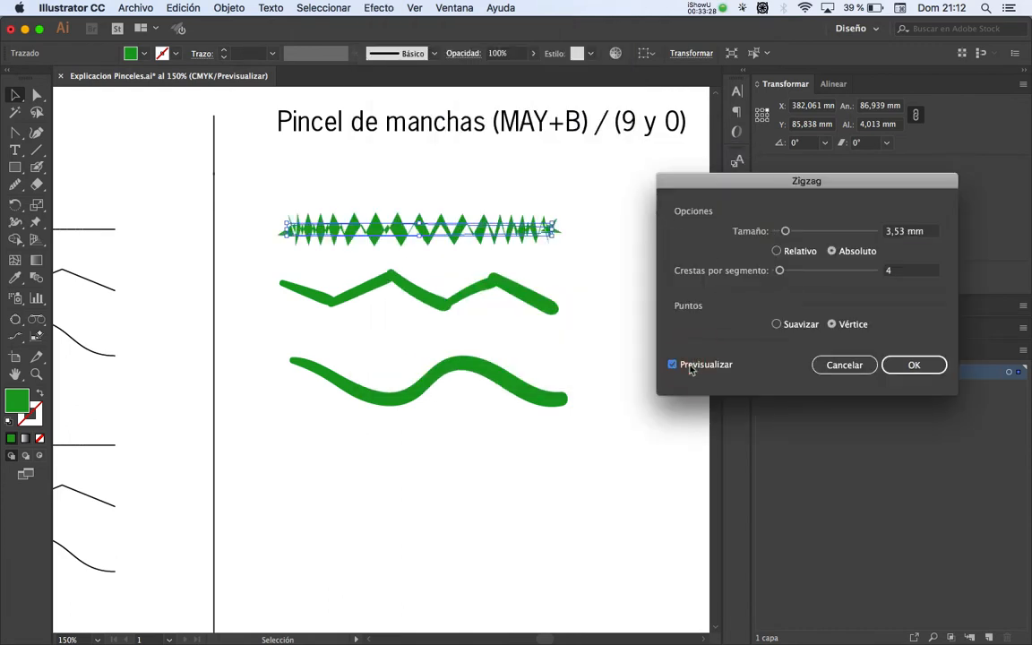
left_click_drag(778, 236, 782, 240)
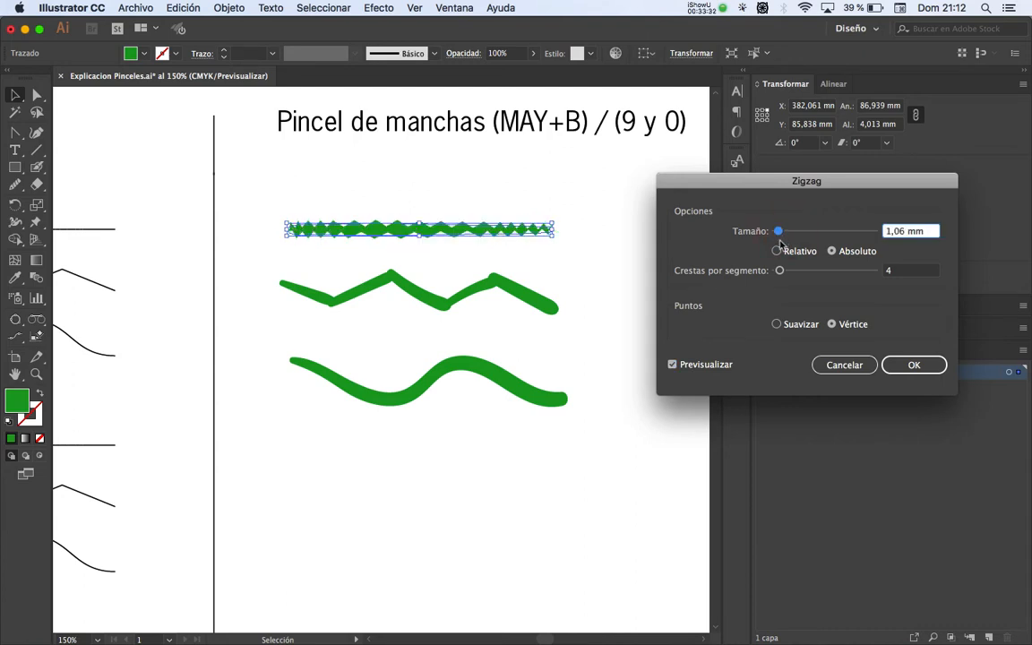
key("Return")
left_click(573, 265)
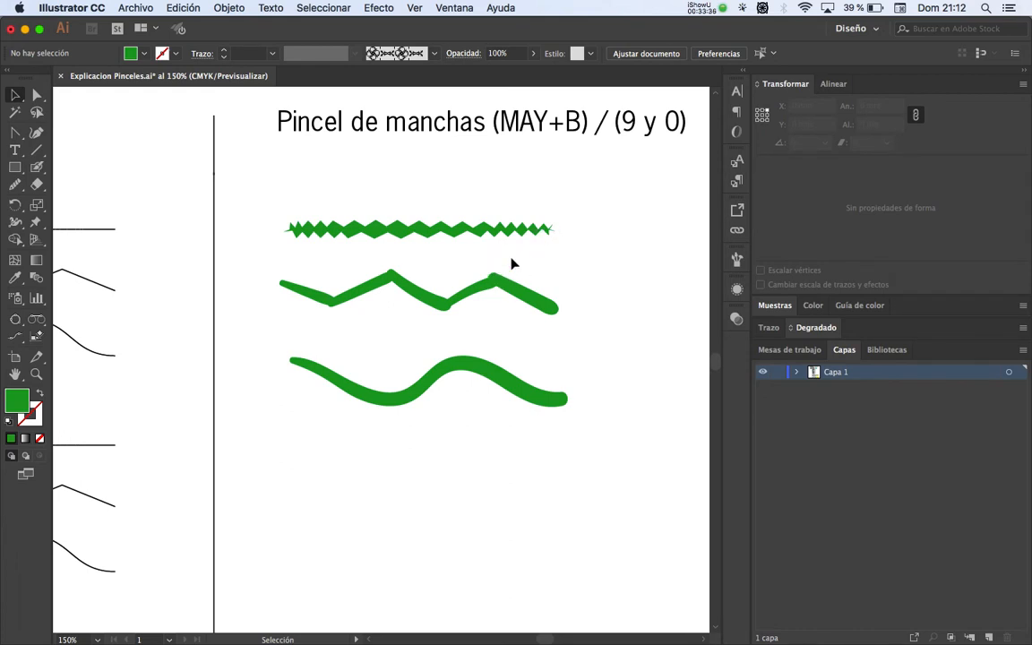
Step: Undo the Zigzag effect on the straight green blob shape, and deselect the shape
key("super+z")
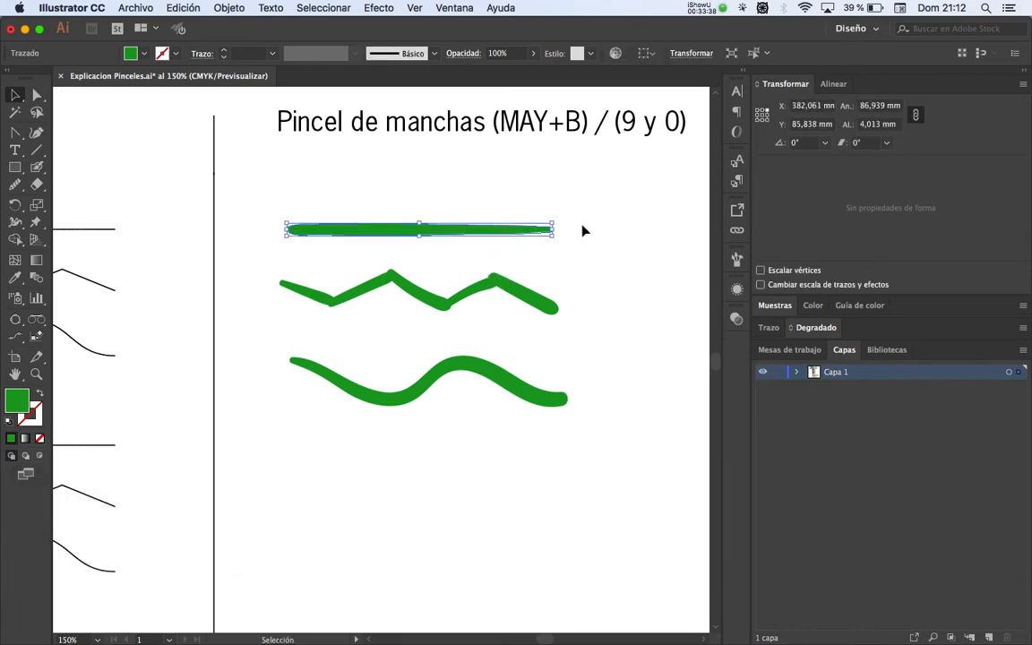
left_click(557, 245)
key("z")
left_click(516, 269, "alt")
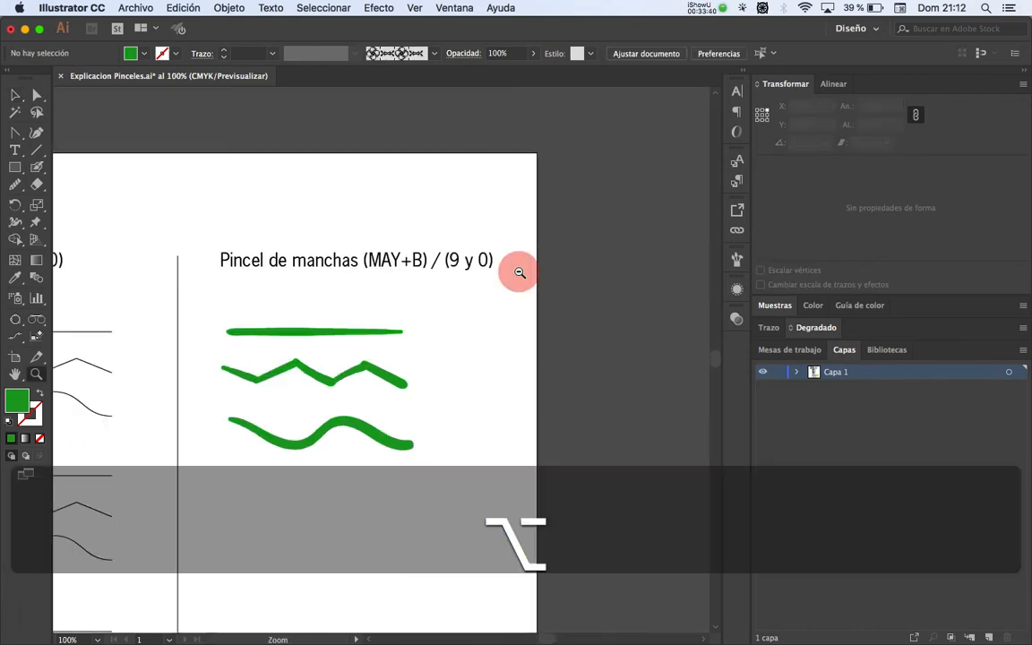
left_click(437, 346, "alt")
left_click(516, 277)
left_click(469, 302)
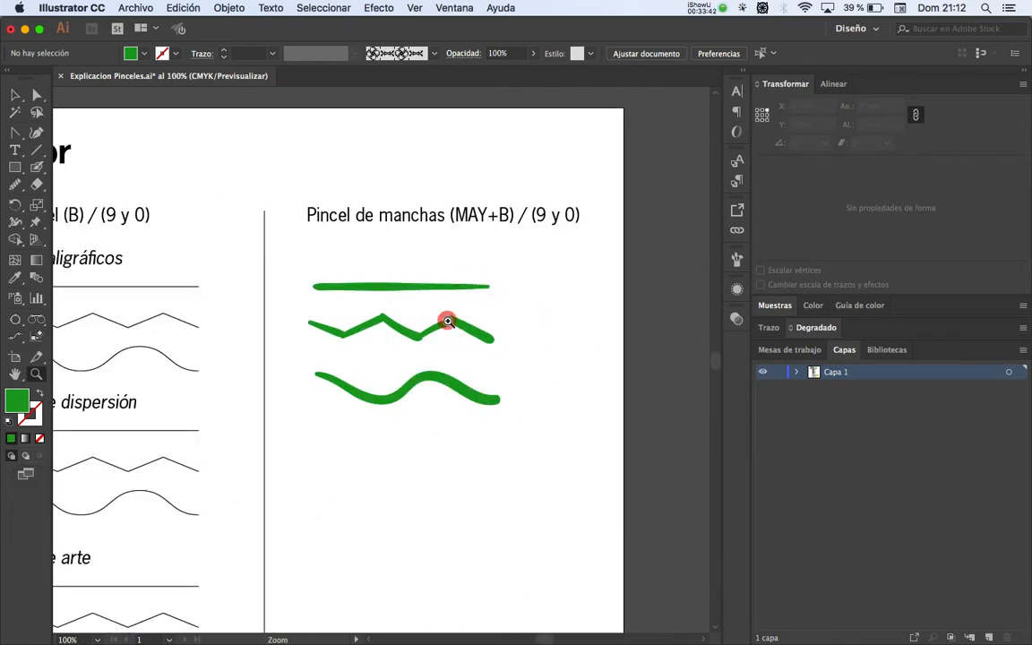
left_click_drag(444, 325, 536, 288)
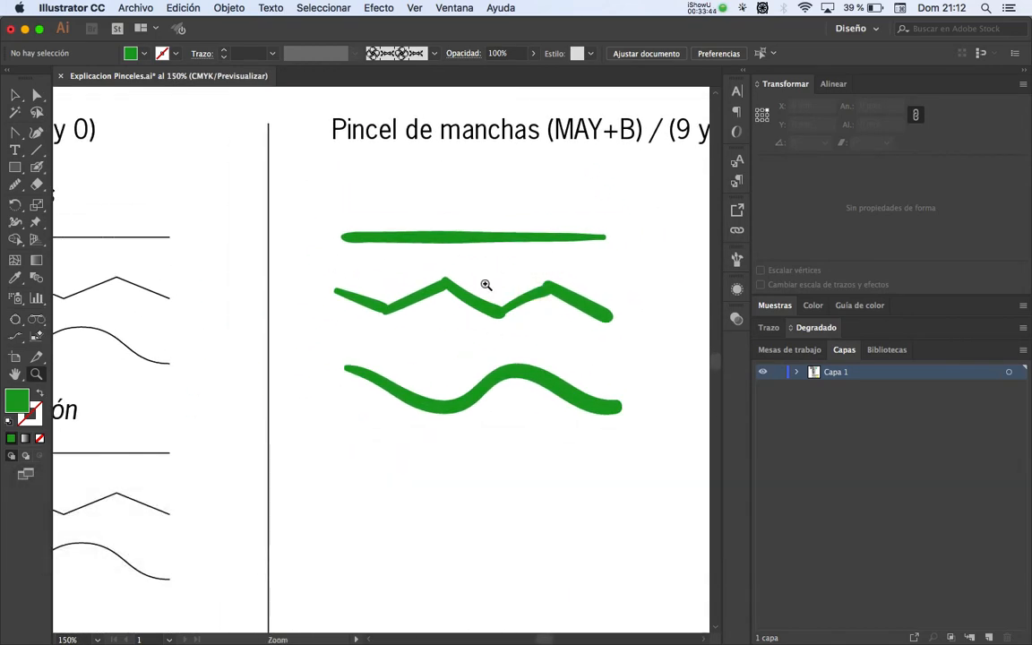
Step: Switch to Acrobat Reader and examine the pepper and cheese drawings of Ejercicio 18 at 300% zoom
key("super+Tab")
key("super+Tab")
key("super+Tab")
key("super+Tab")
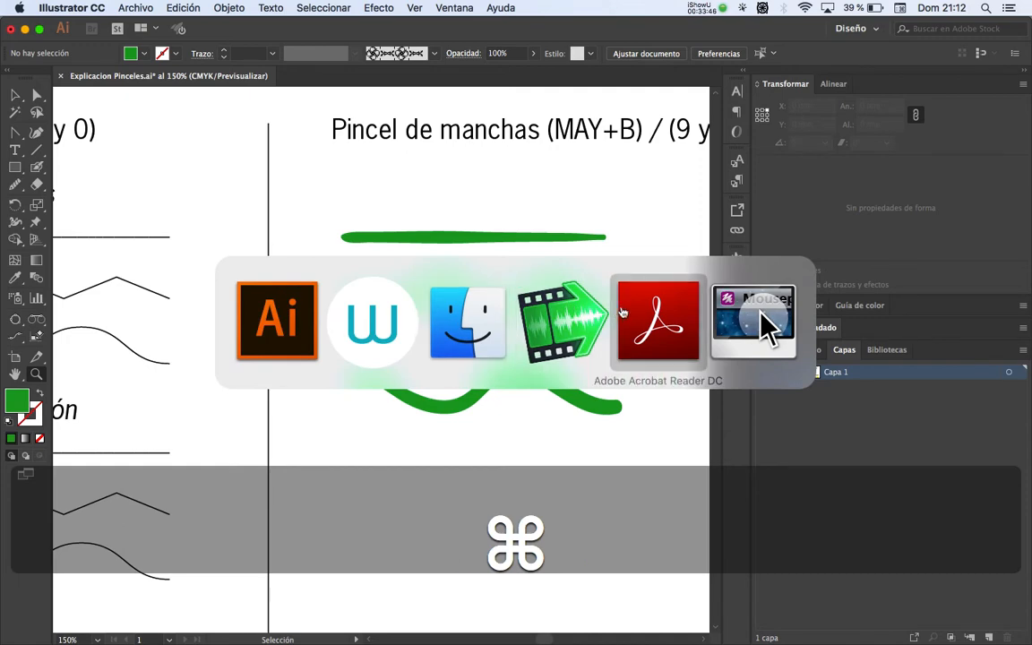
key("z")
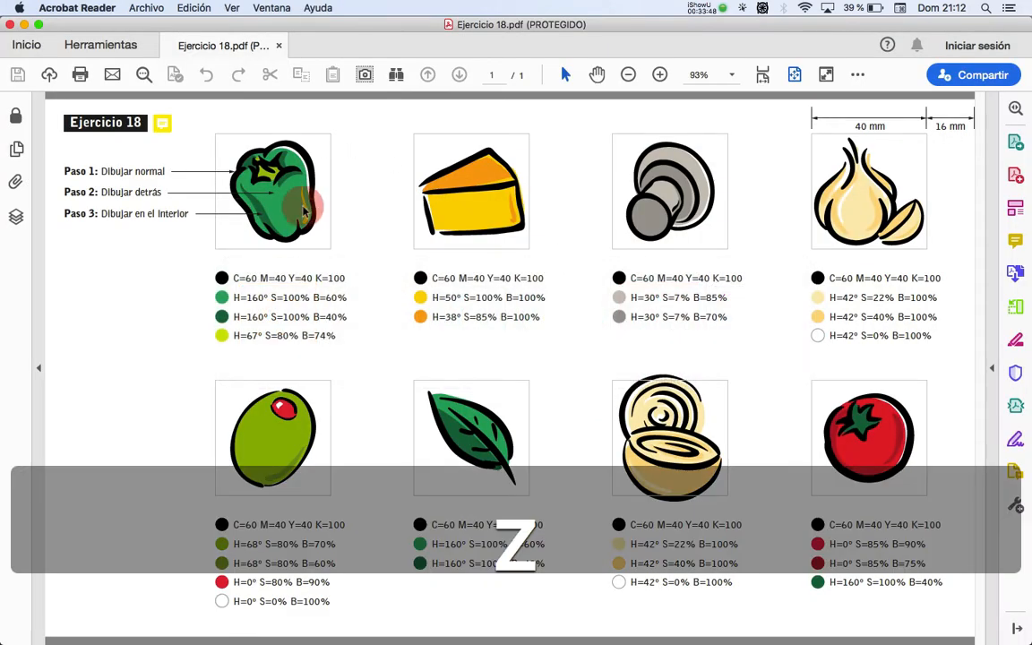
key("z")
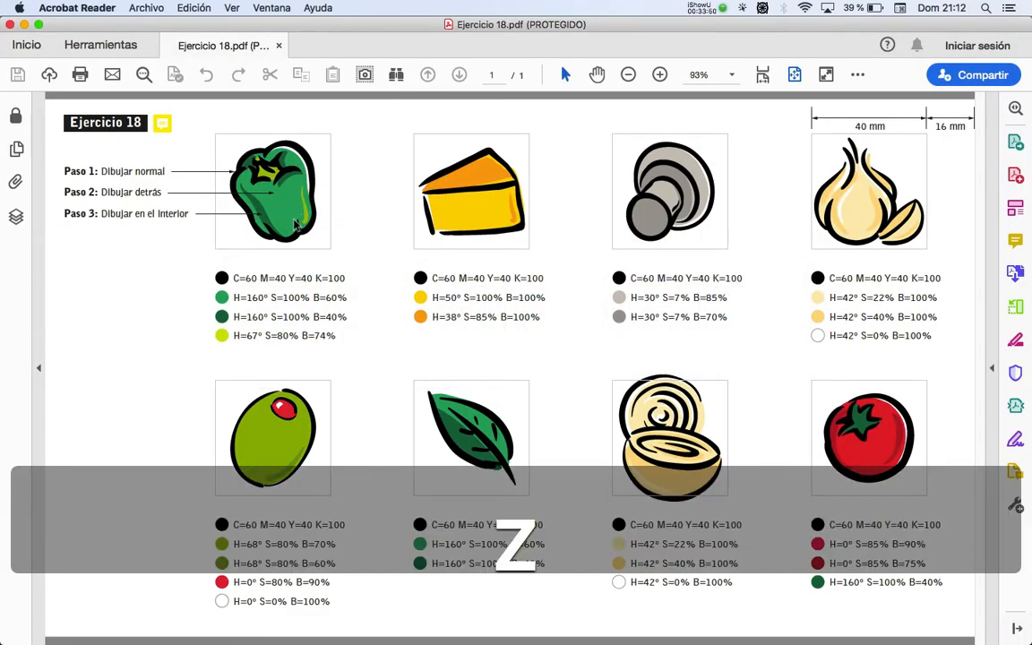
left_click(660, 75)
left_click(660, 75)
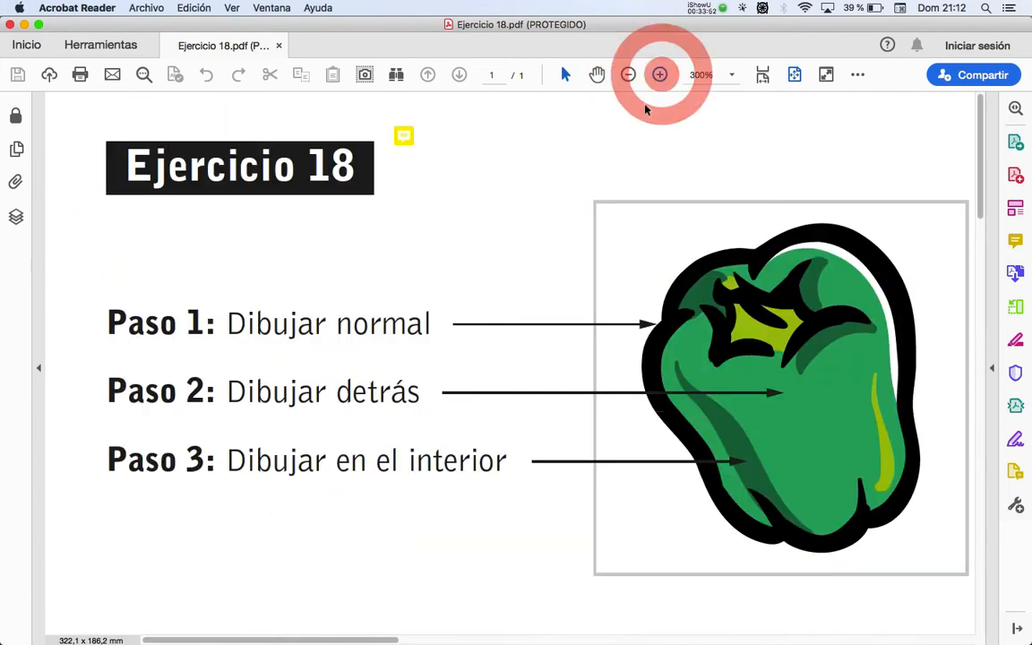
key("space")
left_click_drag(590, 271, 405, 259)
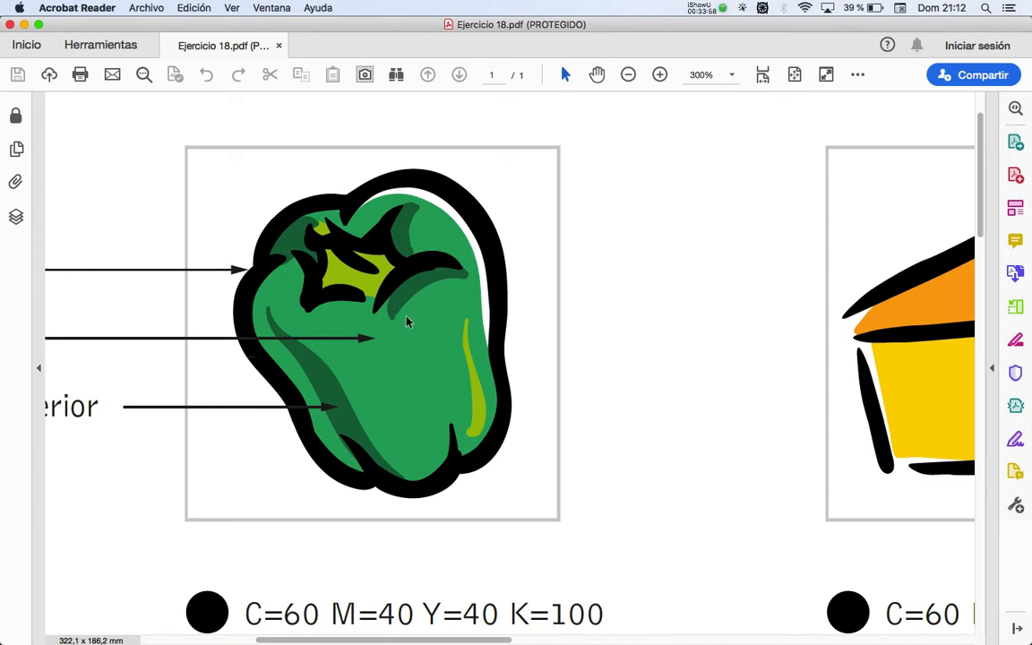
key("space")
left_click_drag(587, 265, 447, 265)
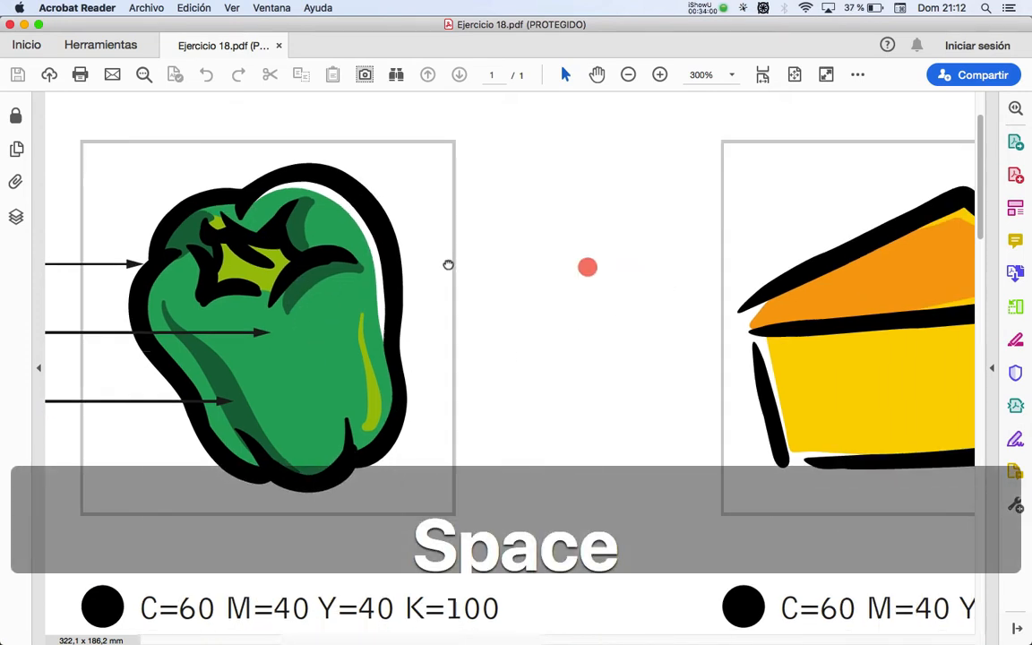
left_click_drag(770, 265, 506, 287)
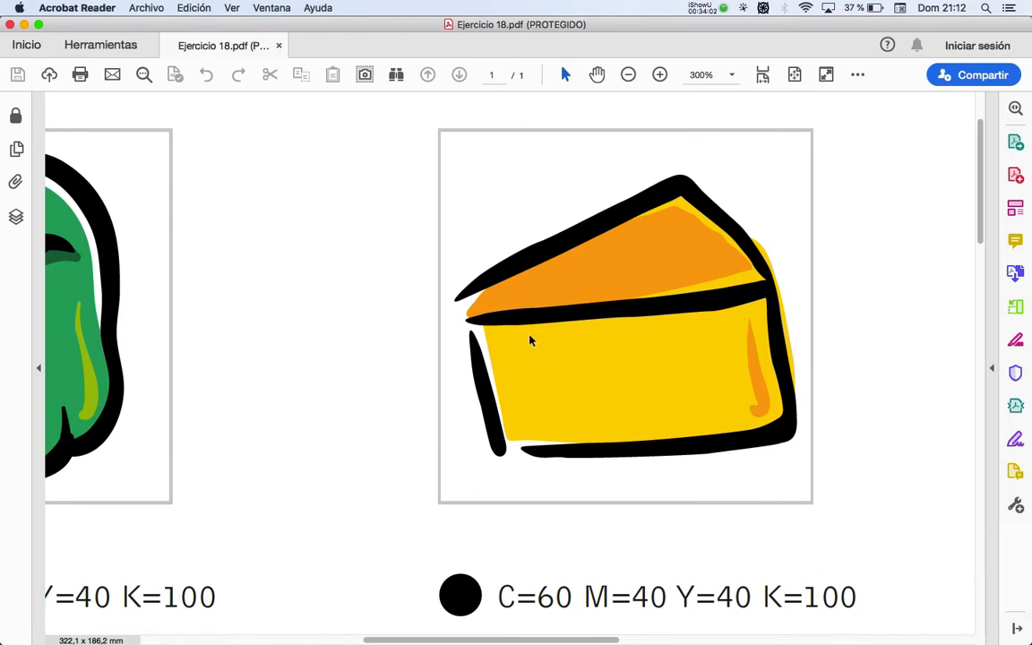
Step: Switch back to Illustrator and examine the Pincel (B) column around the Caligráficos and De dispersión examples
key("super+Tab")
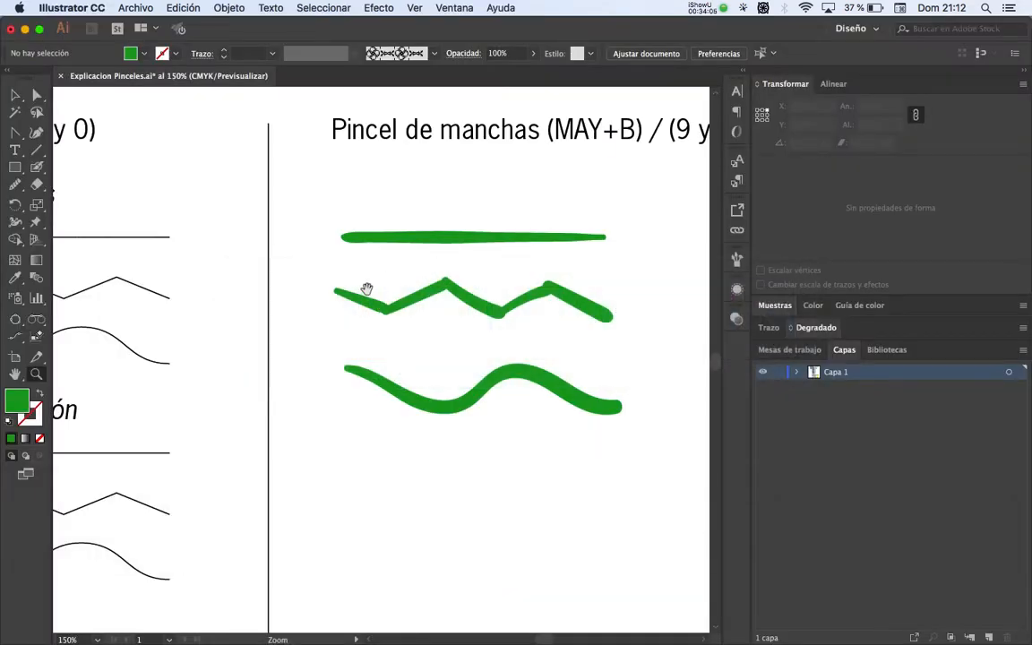
key("space")
left_click_drag(366, 288, 419, 269)
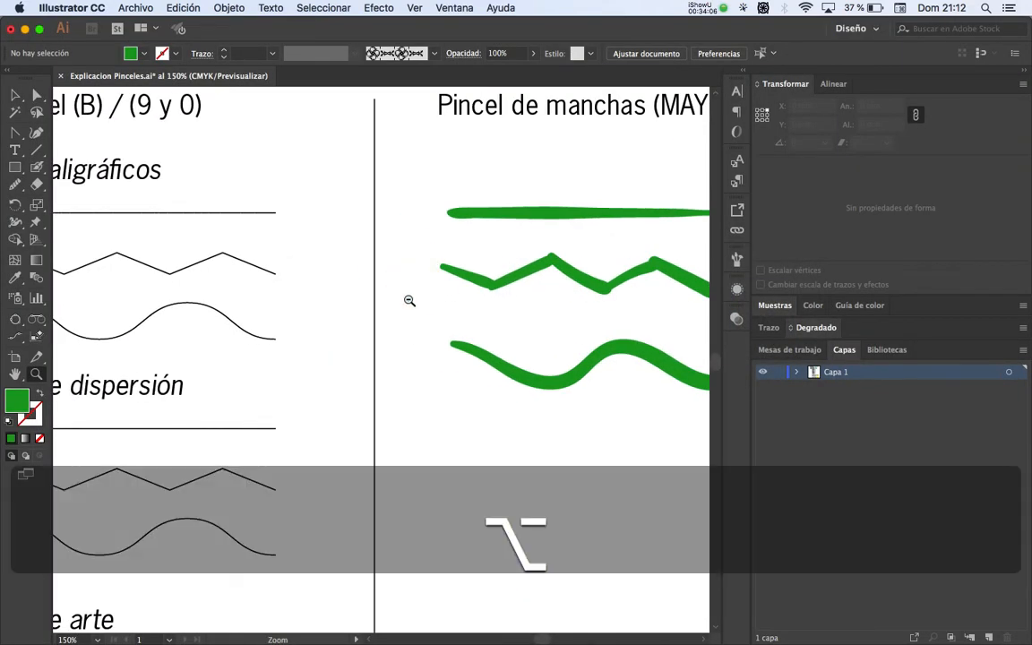
left_click(403, 302, "alt")
left_click(397, 312, "alt")
key("space")
left_click_drag(391, 325, 493, 249)
left_click(346, 299)
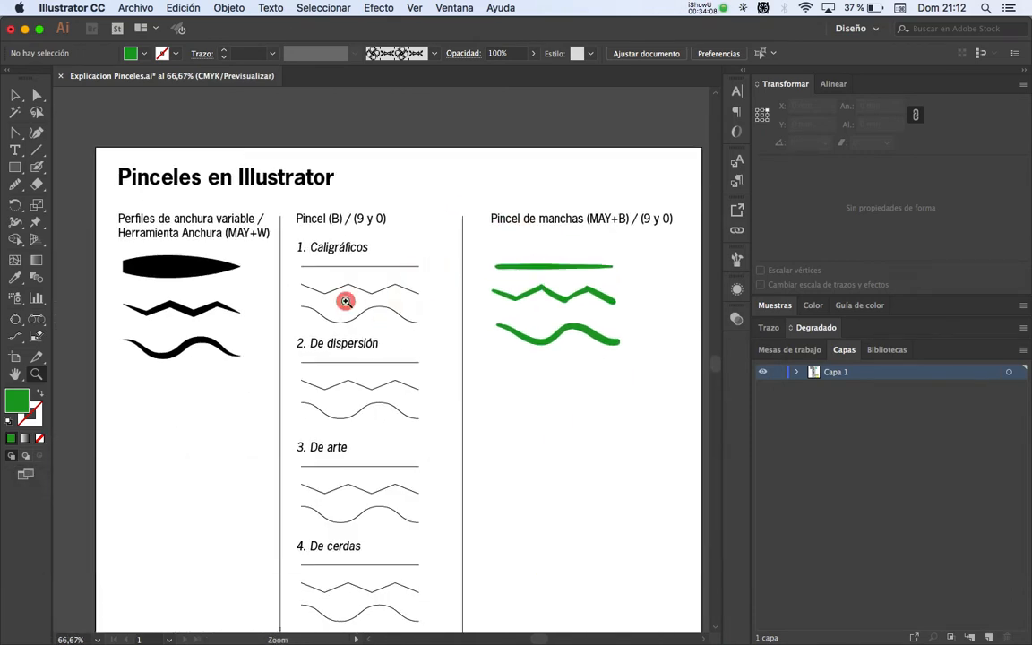
left_click(385, 340)
key("space")
left_click_drag(384, 335, 365, 355)
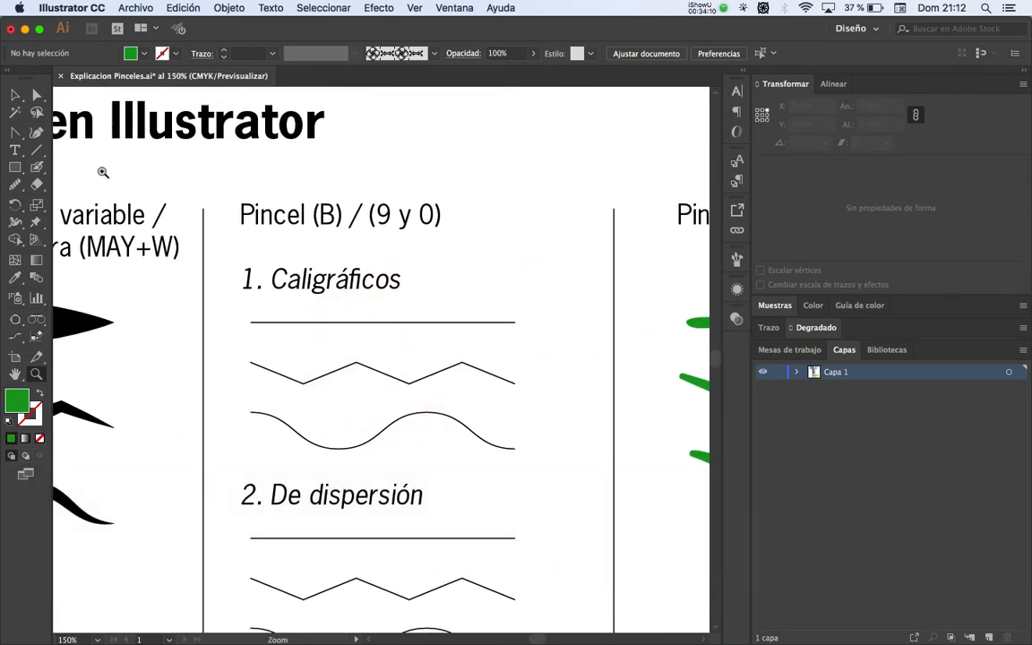
Step: Choose the Paintbrush tool (Pincel) from the brush tool group in place of the Blob Brush
left_click(39, 169)
mouse_move(41, 170)
left_mouse_down()
mouse_move(74, 150)
mouse_move(89, 154)
left_mouse_up()
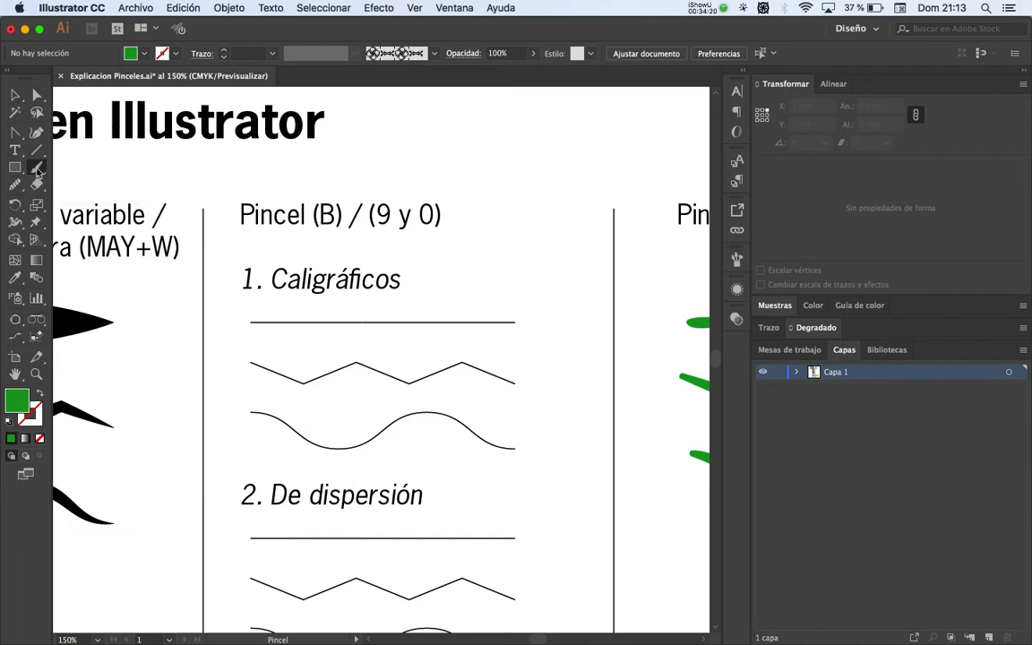
left_click_drag(38, 170, 107, 169)
Step: Compare the variable-width lines with their underlying paths by switching between outline and preview display
left_click(404, 320, "alt+super")
scroll(387, 347, "down", 5)
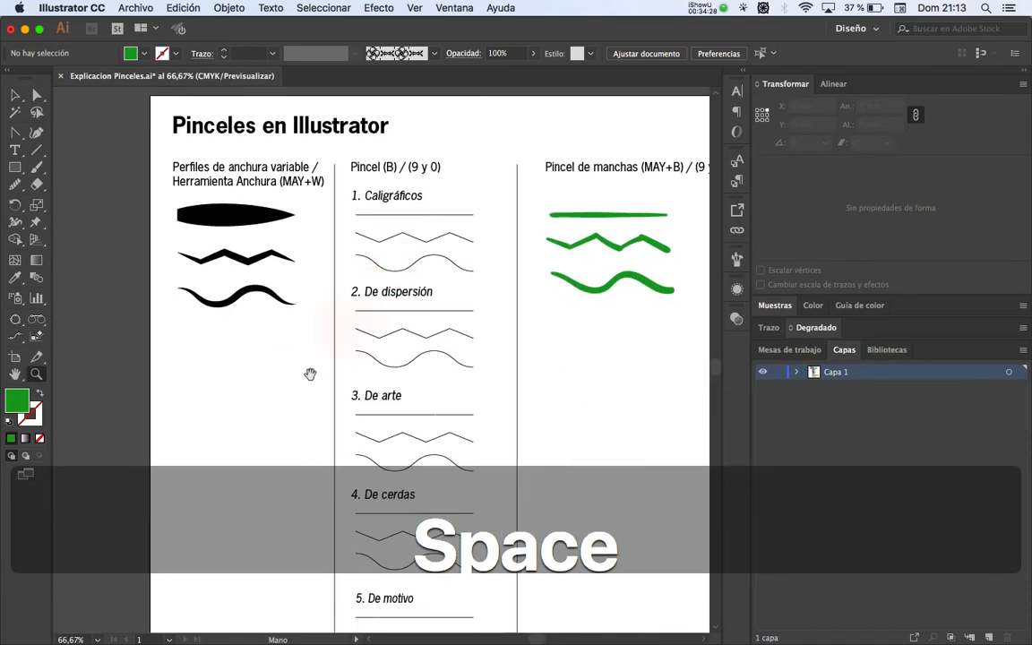
left_click(253, 332)
left_click_drag(399, 230, 327, 412)
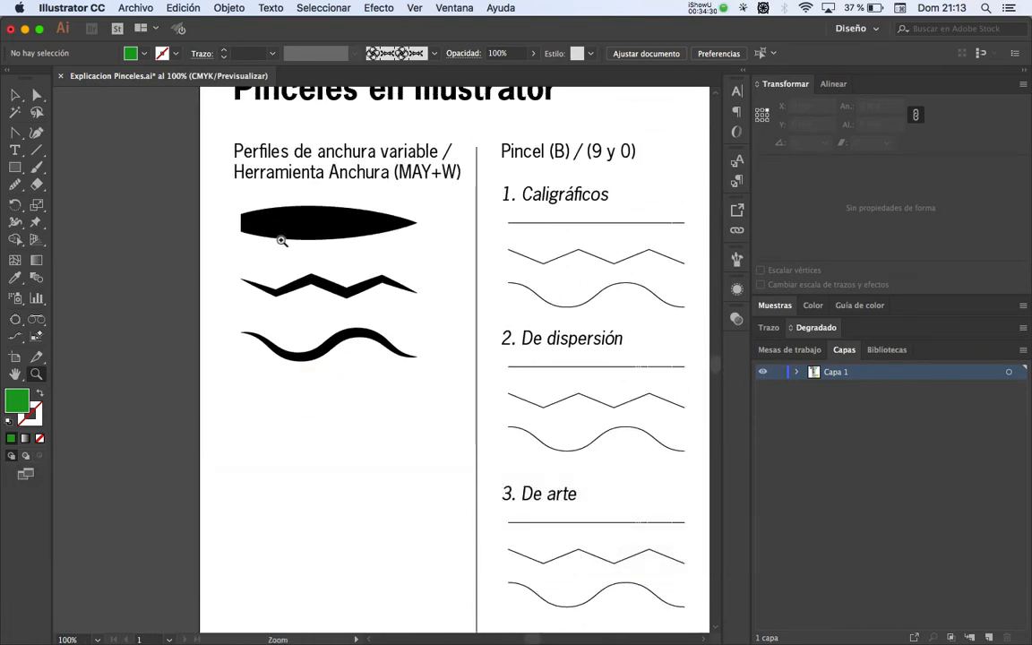
key("super+y")
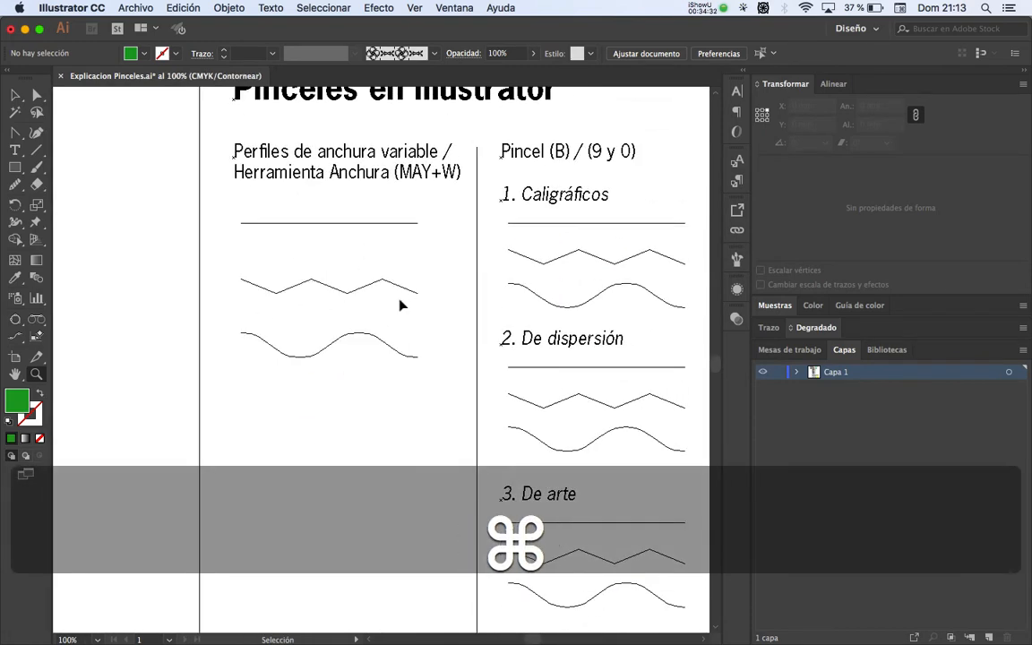
key("super+y")
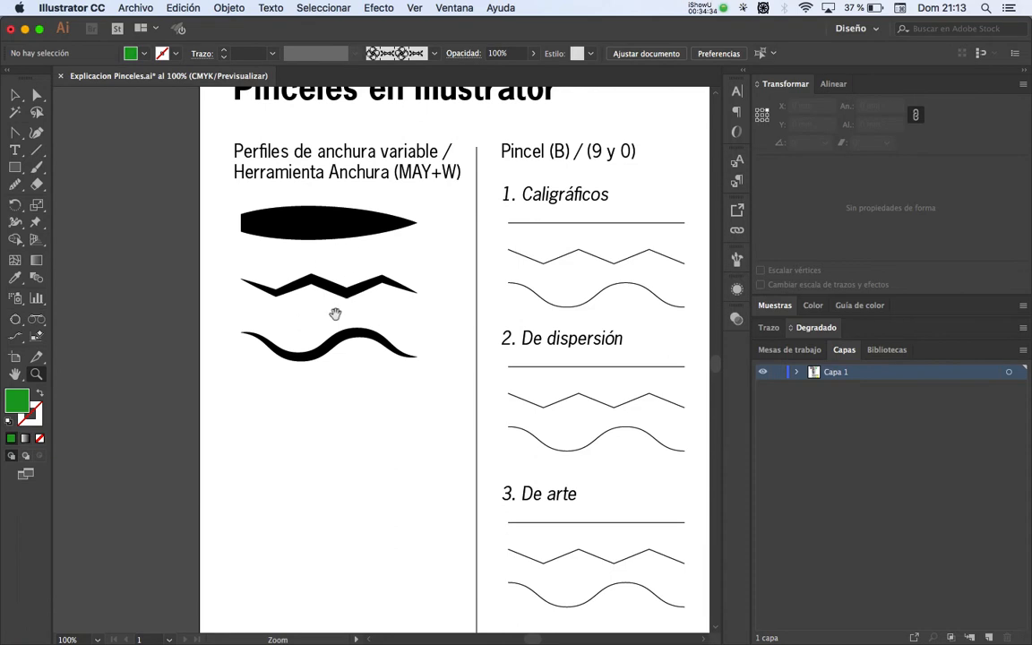
left_click_drag(335, 314, 290, 290)
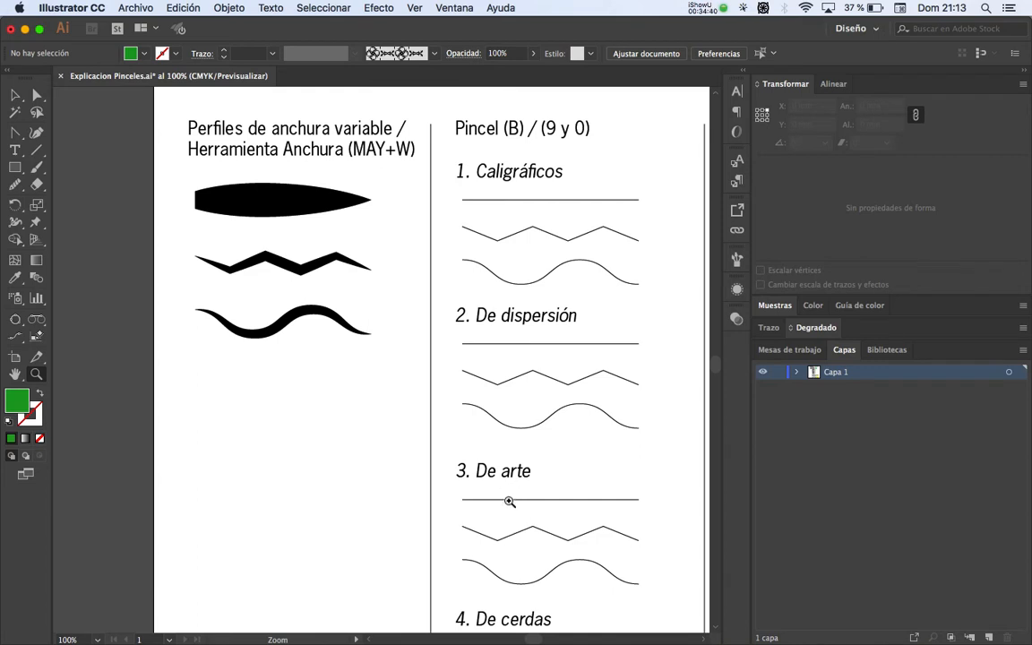
left_click_drag(312, 248, 277, 167)
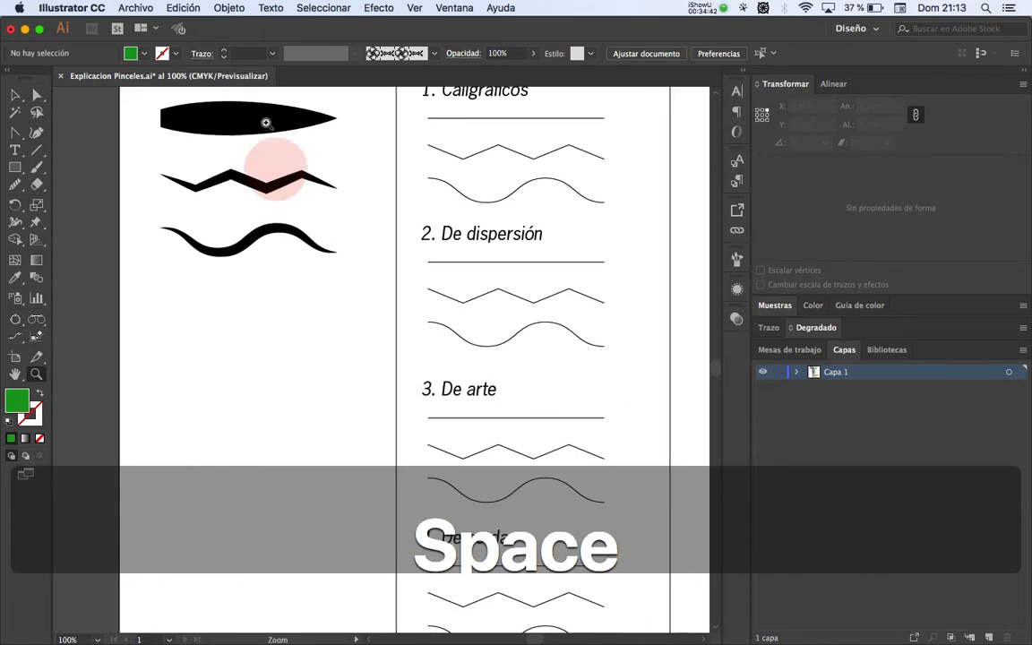
key("super+y")
key("super+y")
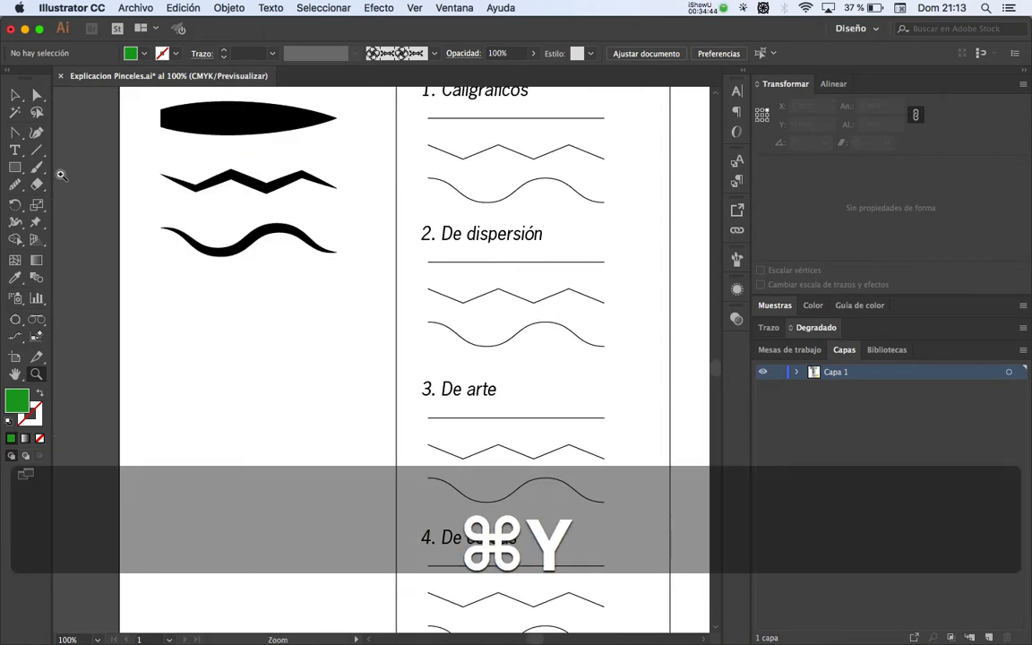
left_click(37, 169)
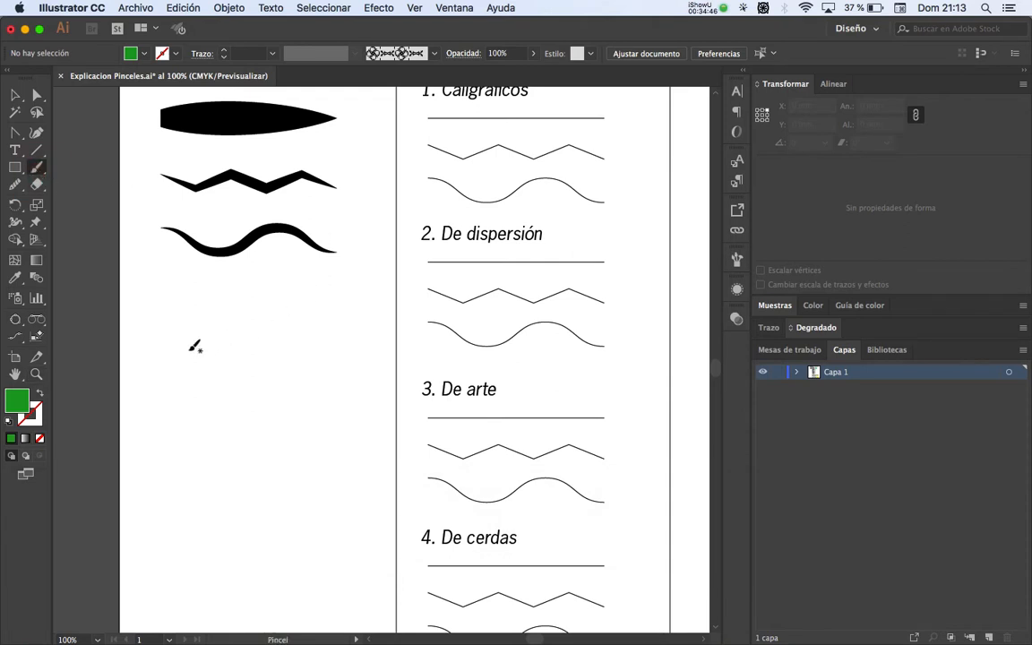
left_click_drag(116, 356, 292, 311)
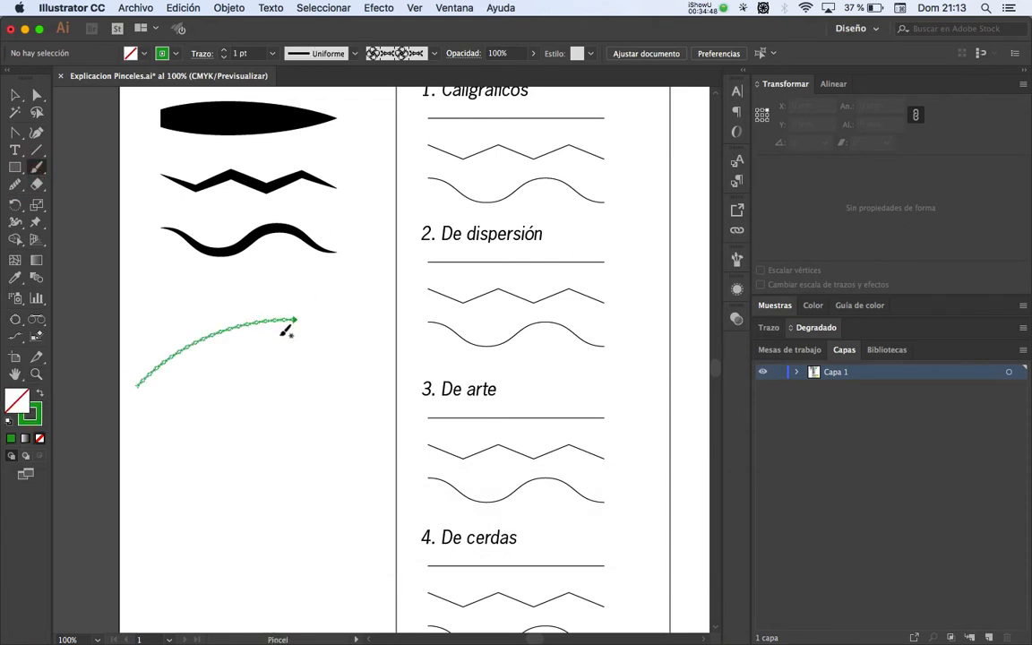
key("super+z")
Step: Reset the fill and stroke to the default white and black and enlarge the brush list, viewing its options
key("d")
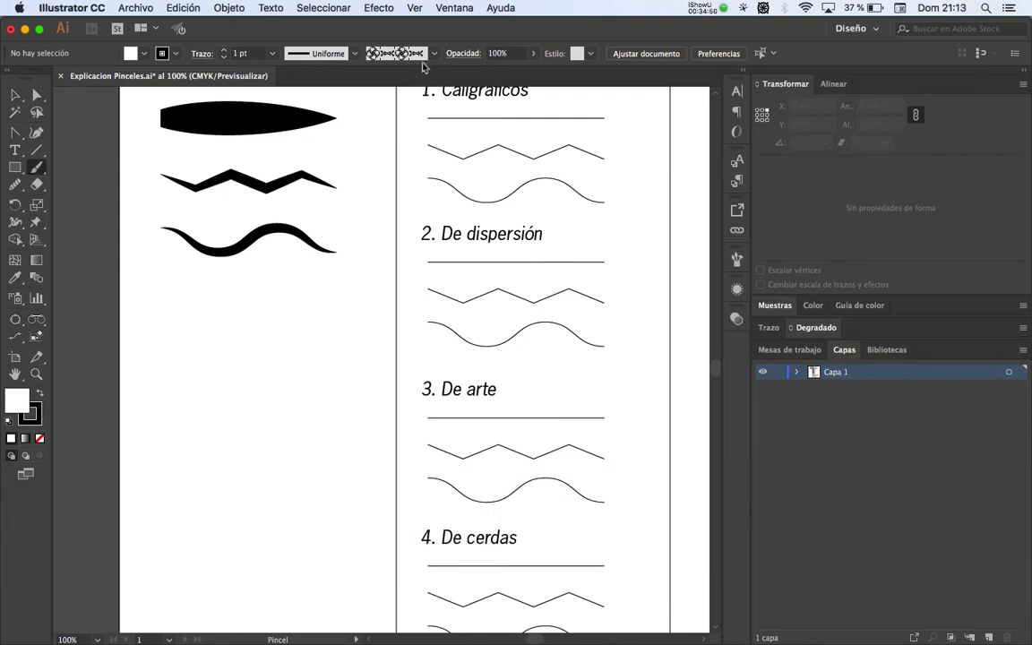
left_click(433, 53)
left_click_drag(430, 133, 436, 86)
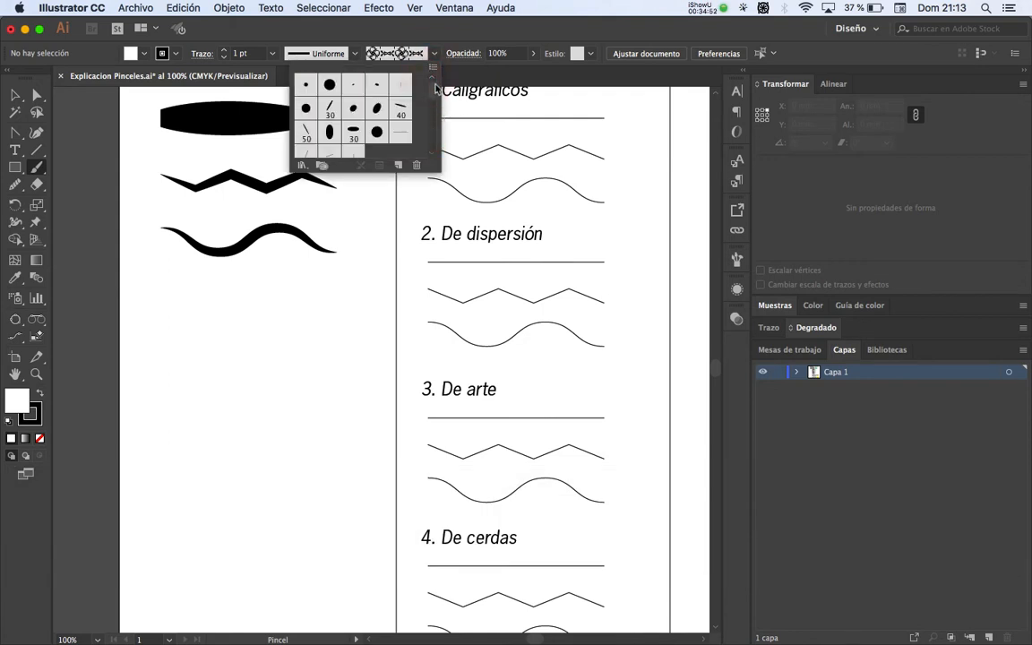
left_click(433, 68)
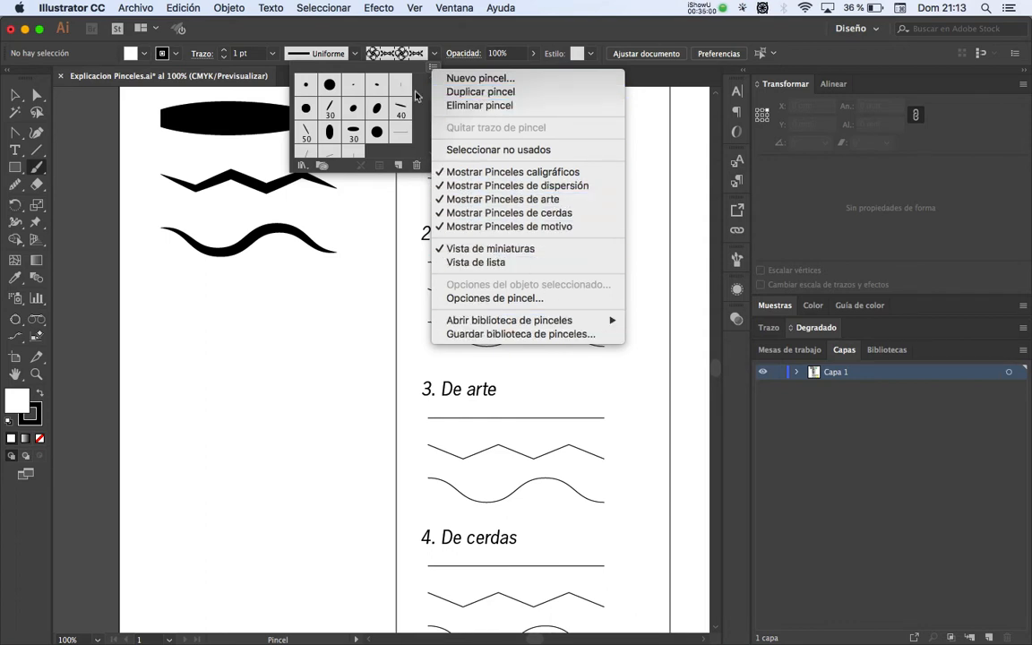
left_click(432, 68)
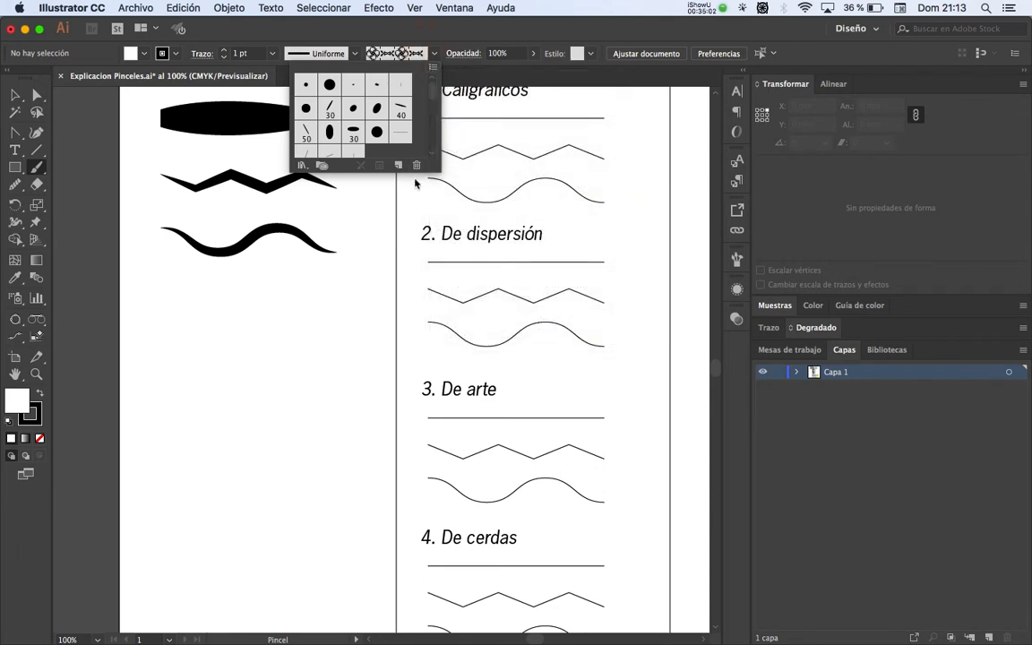
mouse_move(434, 165)
left_mouse_down()
mouse_move(442, 269)
mouse_move(512, 334)
mouse_move(508, 316)
left_mouse_up()
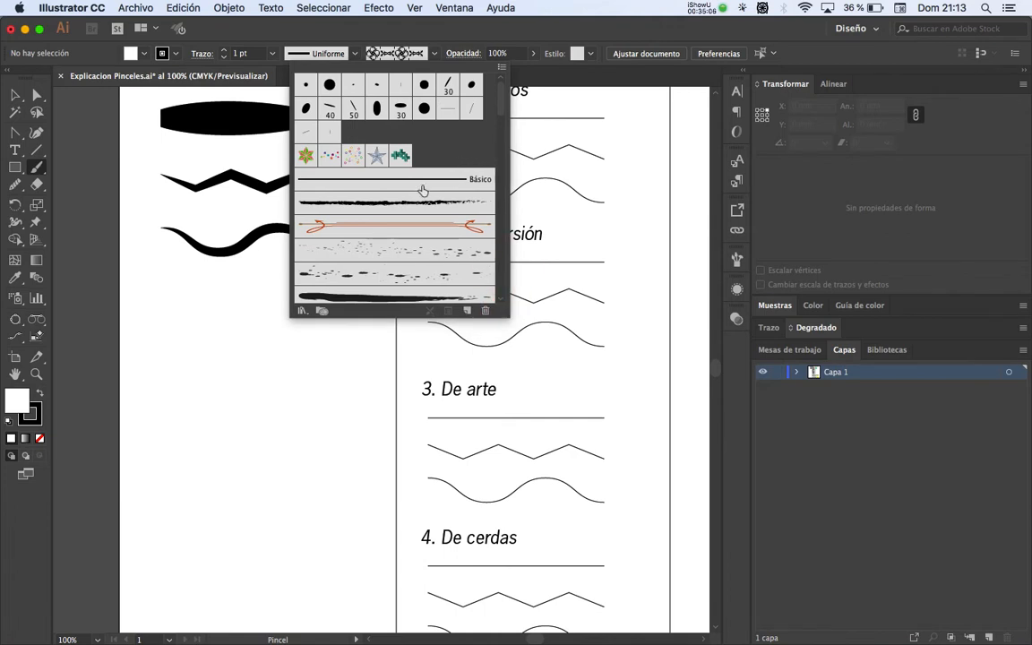
Step: Try choosing the Básico brush and paint a curved stroke about 49 mm wide below the variable-width wavy line
left_click(426, 184)
scroll(426, 184, "down", 3)
left_click(455, 86)
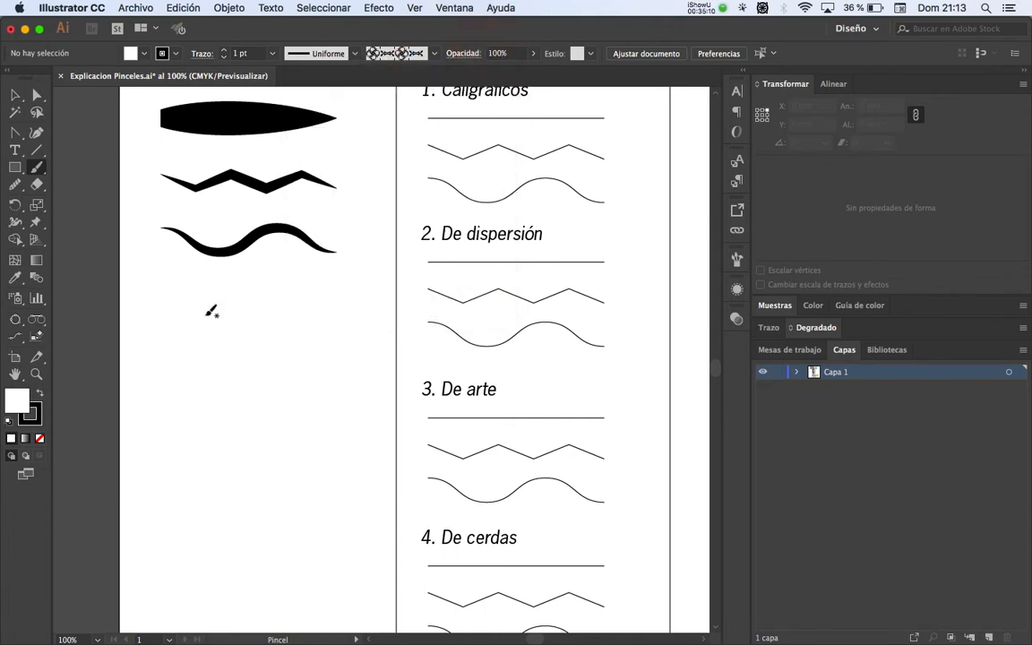
left_click_drag(177, 334, 274, 302)
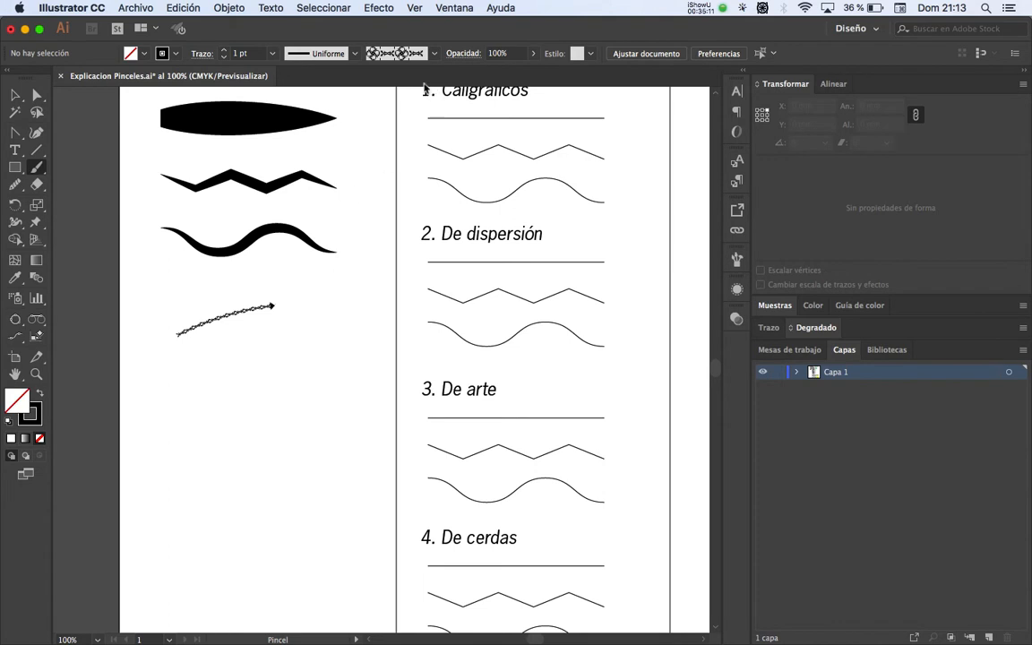
Step: Select the painted curved stroke and apply the Básico brush to it
key("v")
left_click(267, 308)
left_click(434, 53)
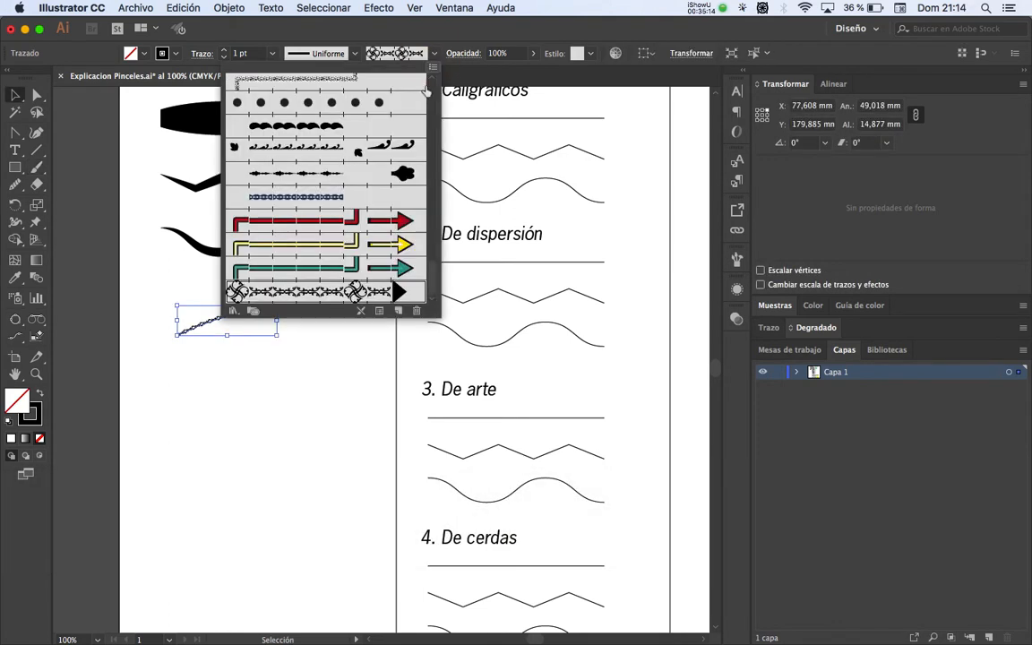
mouse_move(433, 132)
left_mouse_down()
mouse_move(433, 240)
mouse_move(428, 86)
left_mouse_up()
left_click(331, 185)
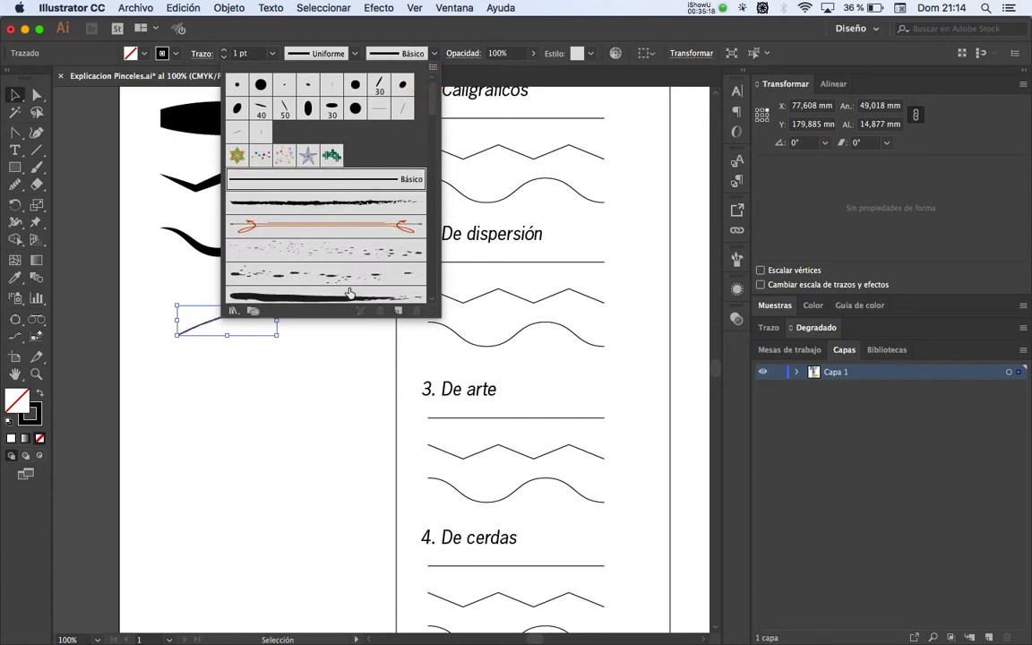
left_click(338, 382)
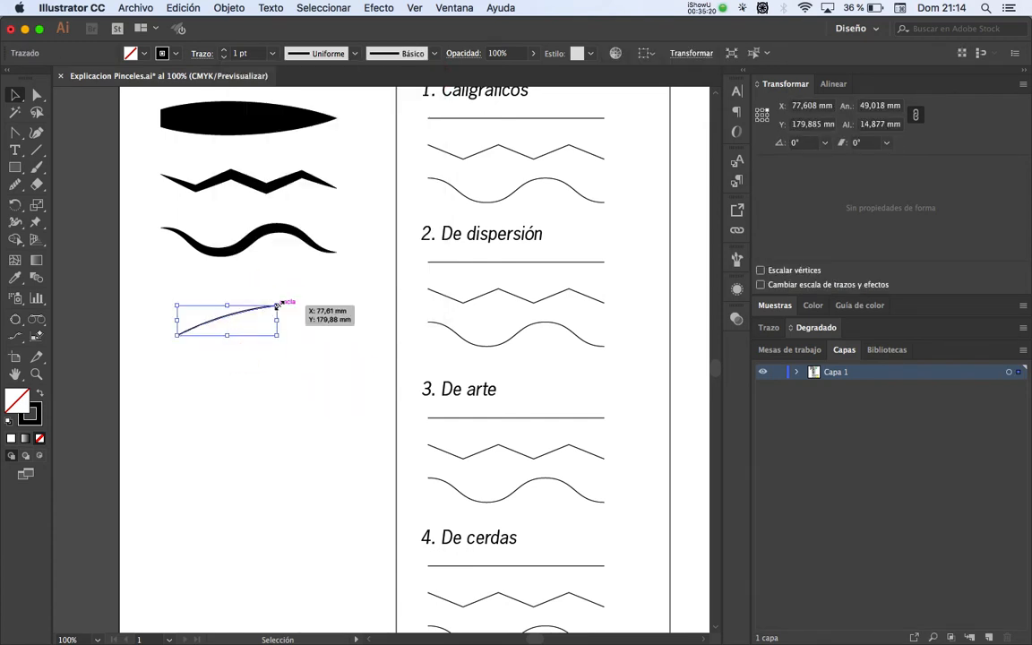
Step: Delete the curved test stroke below the variable-width wavy line
key("BackSpace")
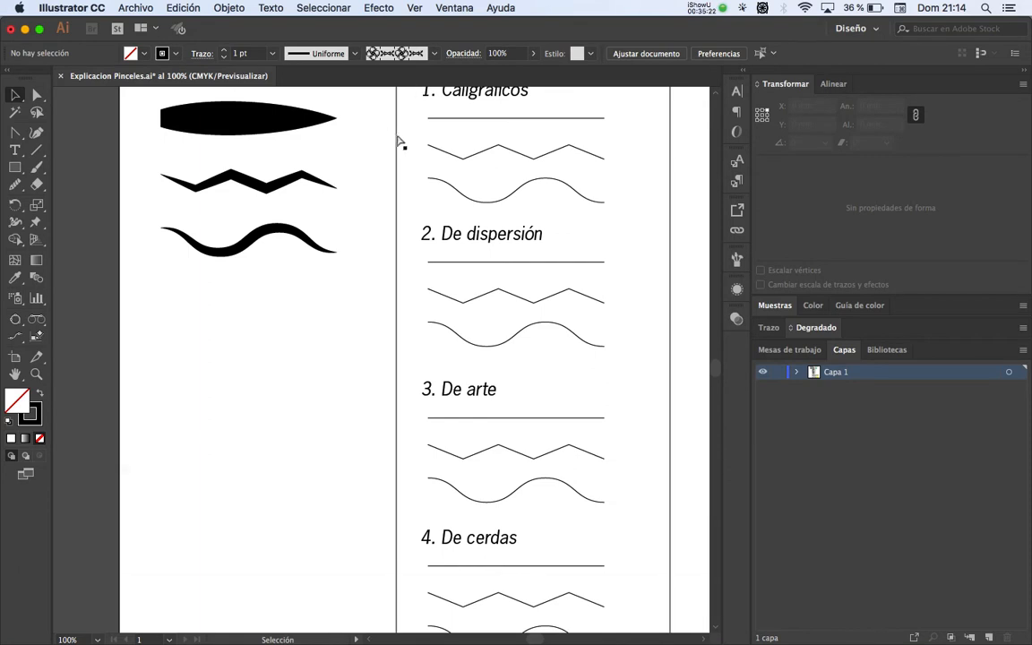
key("super+z")
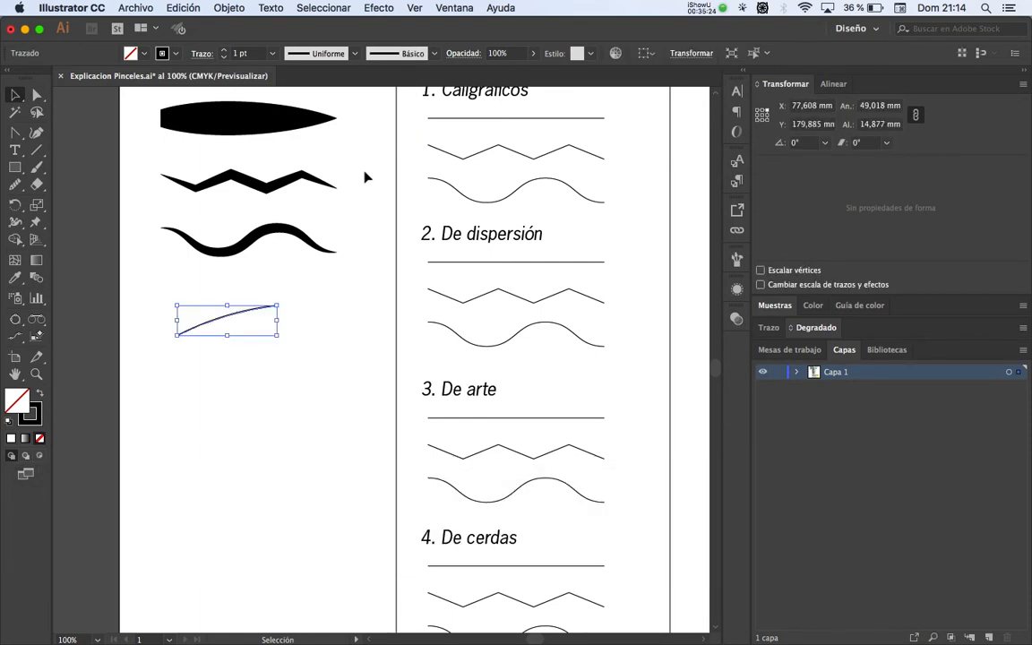
key("BackSpace")
Step: Choose the rough charcoal-like brush listed just below Básico and paint a curved stroke about 70 mm wide below the variable-width wavy line
left_click(37, 167)
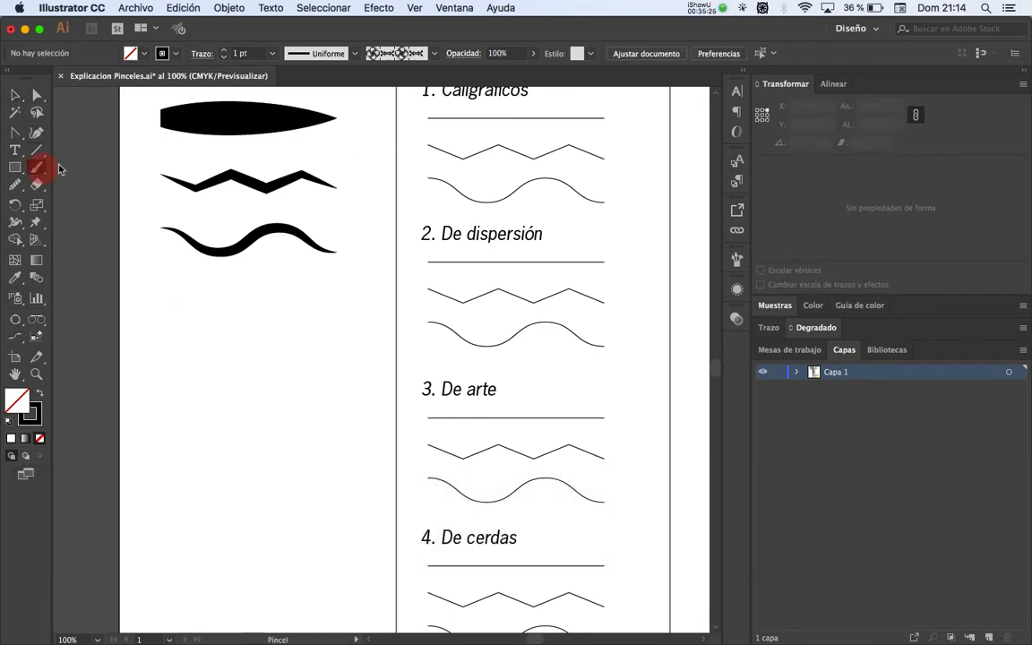
left_click(434, 53)
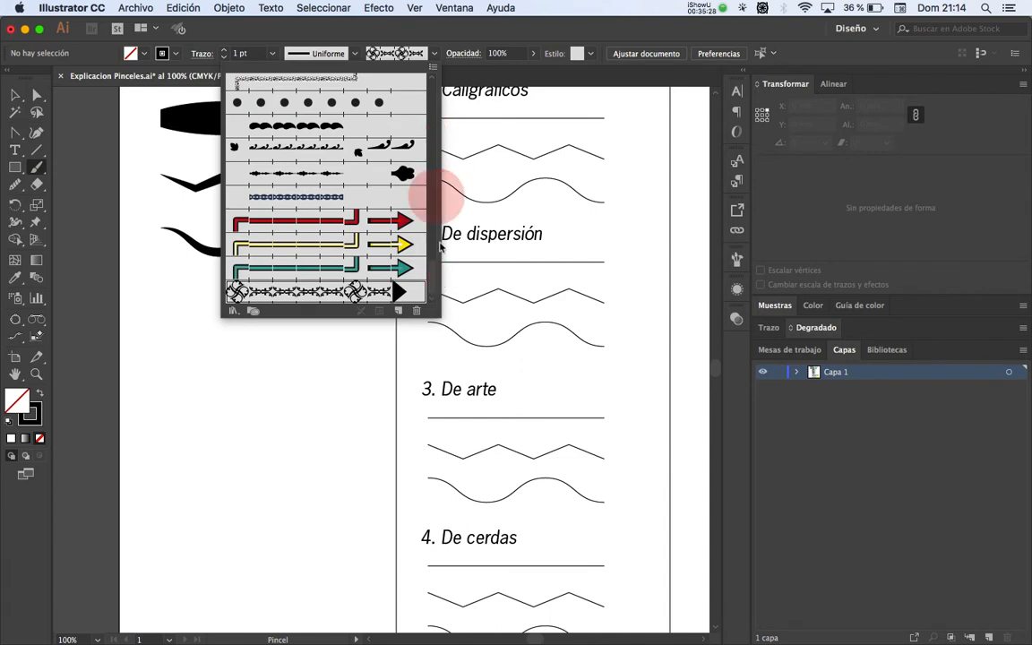
left_click_drag(434, 267, 440, 93)
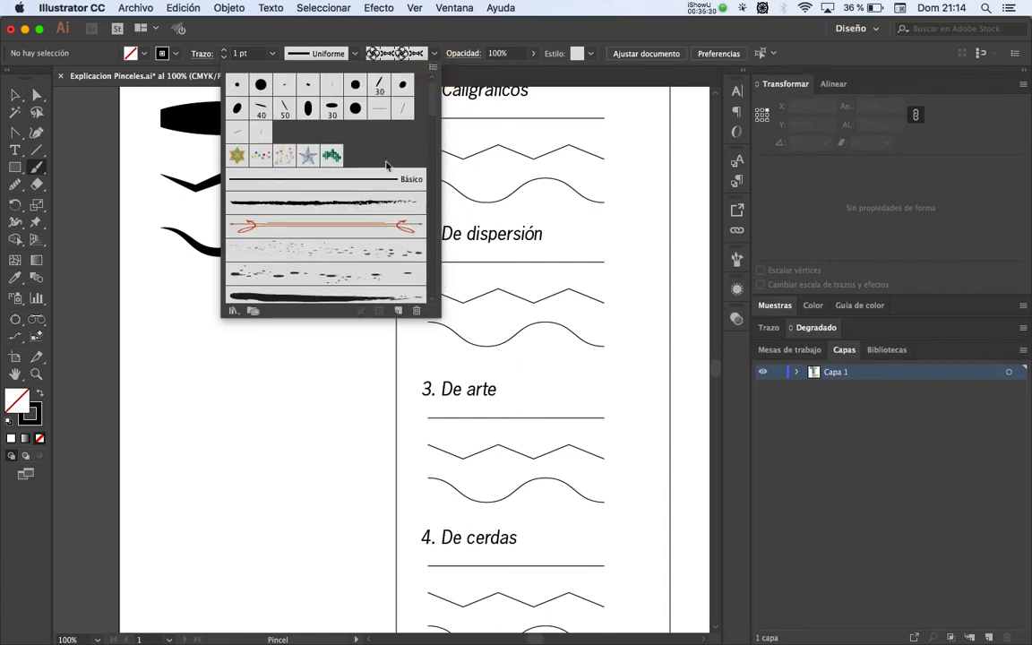
left_click(287, 208)
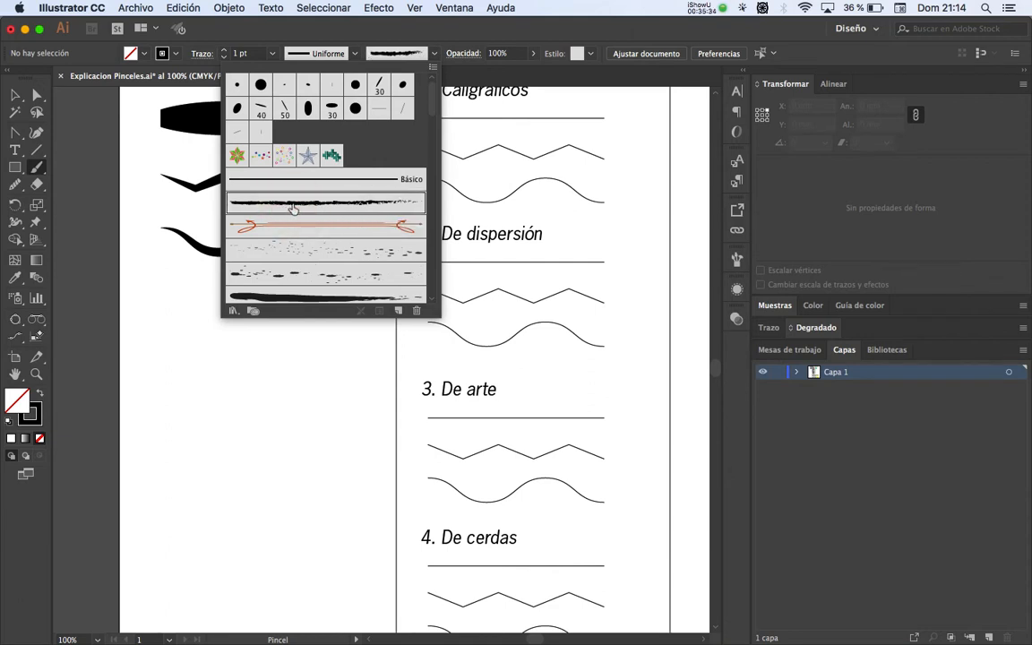
double_click(291, 210)
left_click(700, 527)
left_click(457, 38)
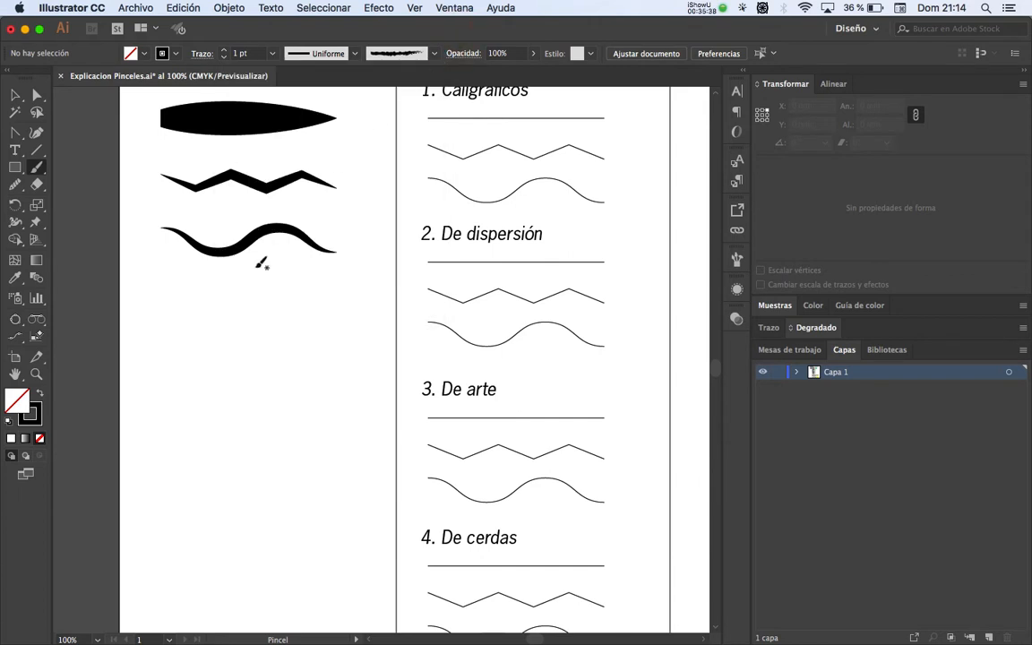
left_click_drag(157, 358, 294, 315)
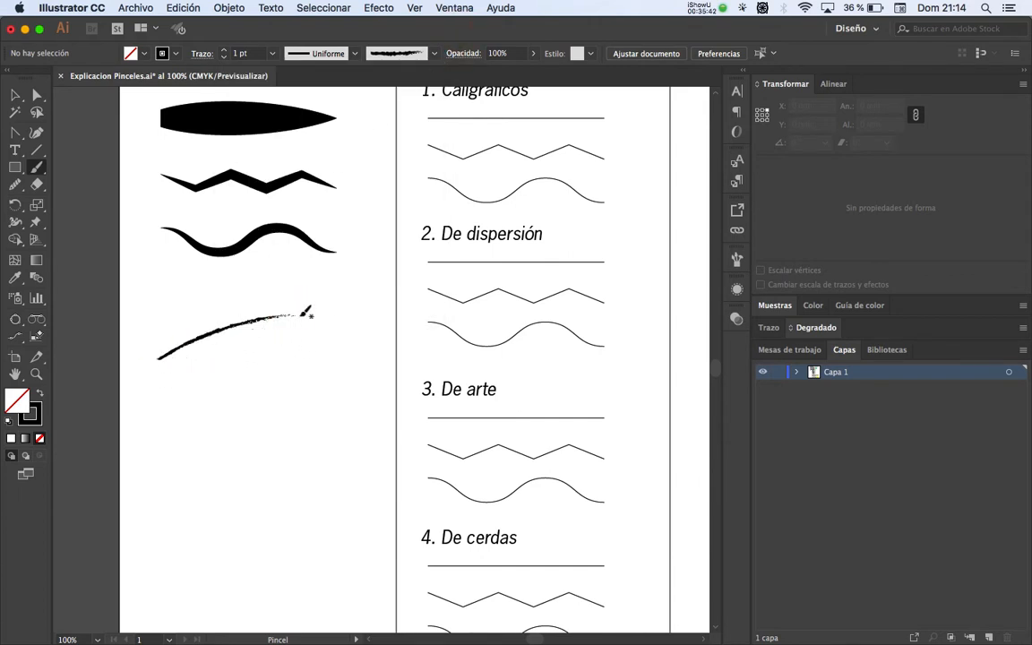
Step: Paint a zigzag stroke below the curved one and a wavy stroke beneath it with the same rough brush
key("space")
mouse_move(267, 347)
left_mouse_down()
mouse_move(275, 286)
mouse_move(269, 374)
left_mouse_up()
key("space")
mouse_move(189, 366)
left_mouse_down()
mouse_move(271, 405)
mouse_move(350, 341)
mouse_move(346, 331)
left_mouse_up()
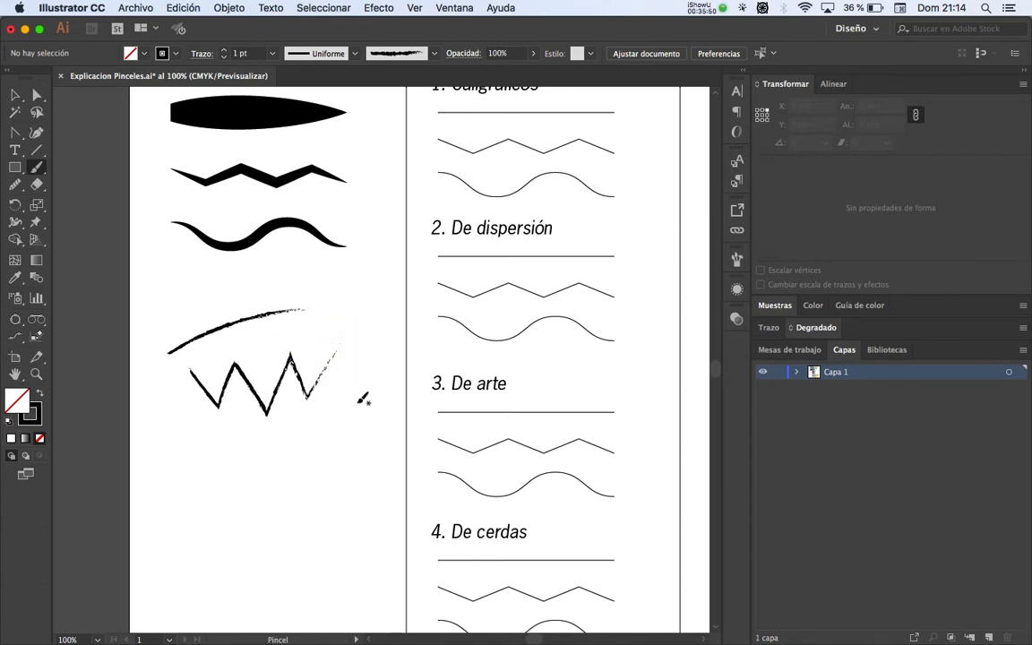
key("space")
mouse_move(363, 399)
left_mouse_down()
mouse_move(299, 368)
mouse_move(304, 342)
left_mouse_up()
mouse_move(192, 403)
left_mouse_down()
mouse_move(304, 368)
mouse_move(386, 358)
mouse_move(310, 428)
mouse_move(282, 316)
mouse_move(294, 270)
left_mouse_up()
Step: Select the rough curved stroke and move it slightly up and to the left, then deselect it
key("v")
key("space")
left_click(242, 304)
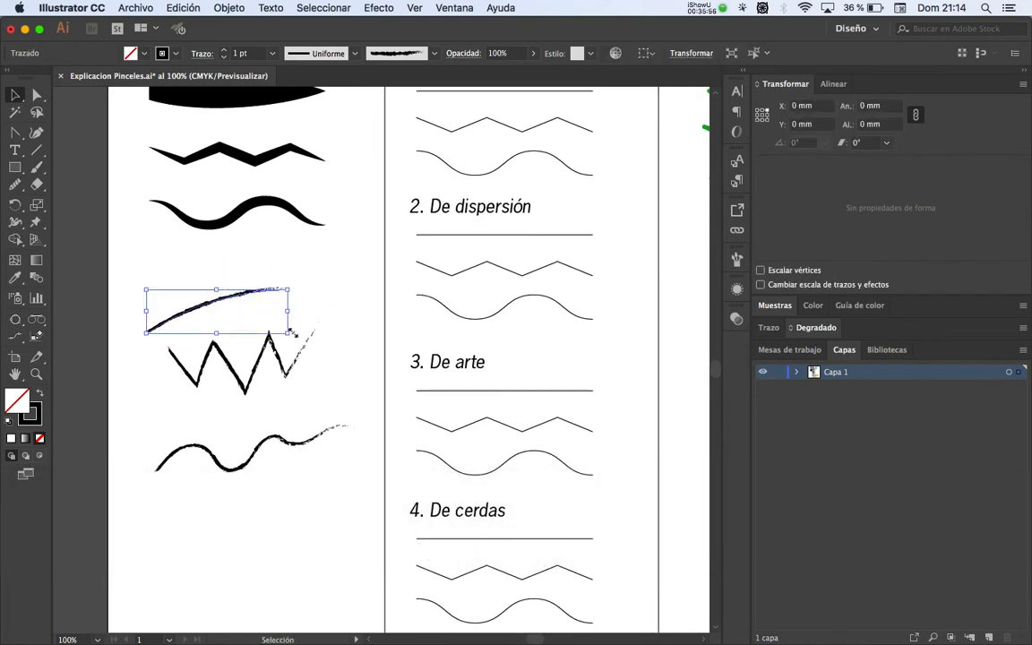
left_click(318, 309)
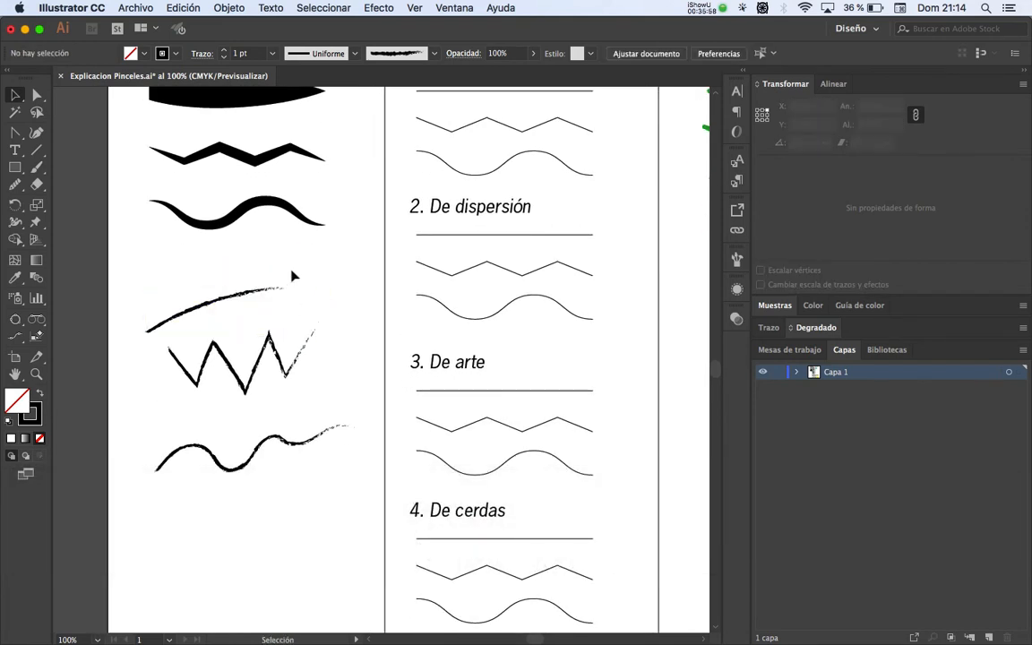
left_click(269, 291)
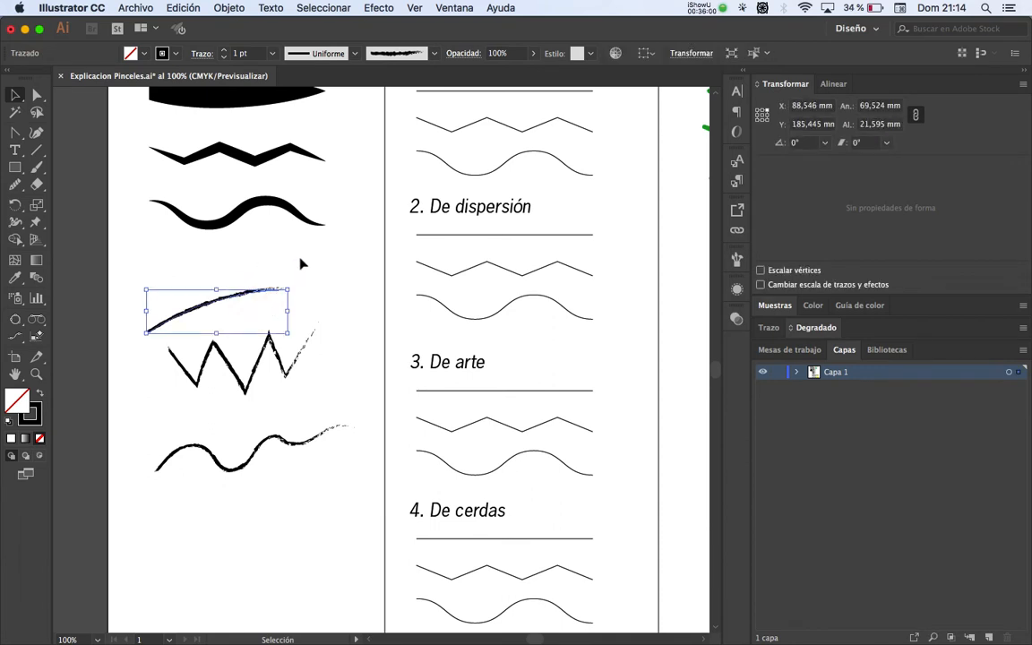
left_click(265, 300)
left_click_drag(261, 289, 261, 280)
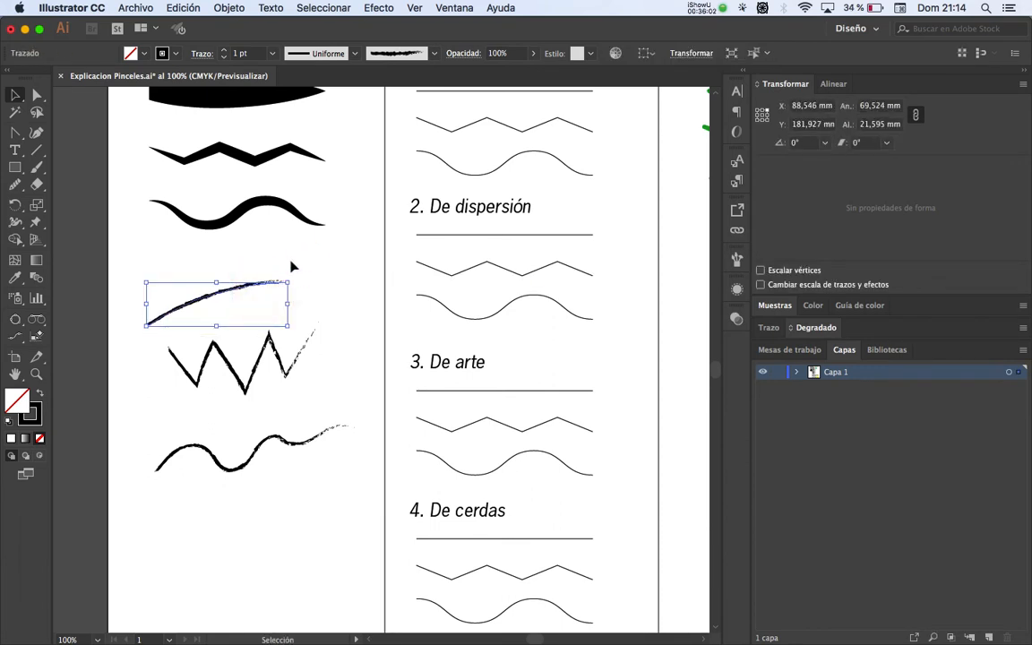
left_click(291, 280)
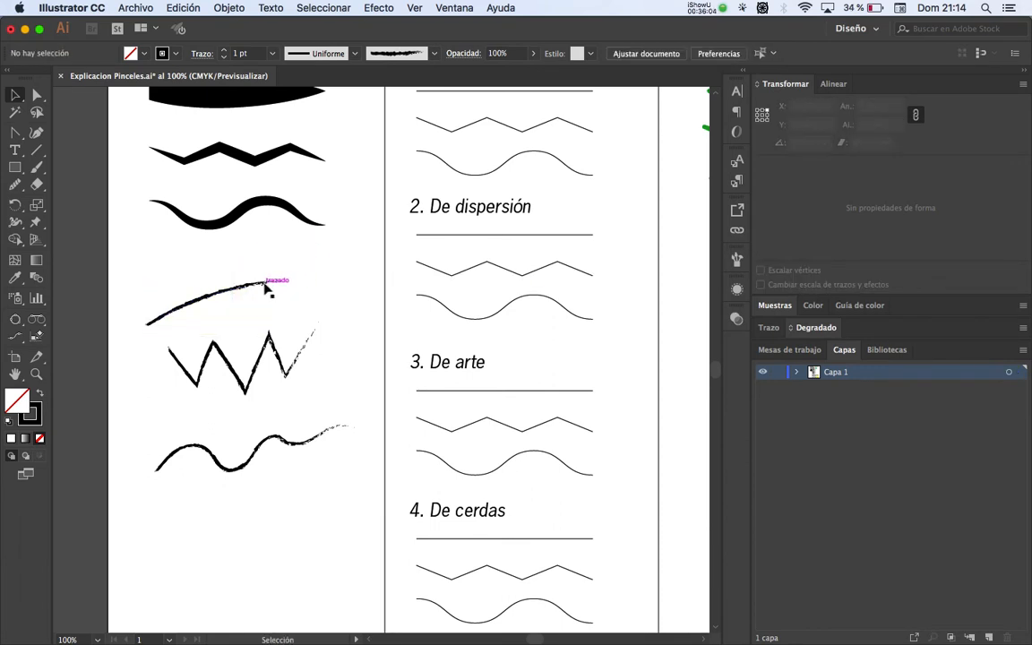
left_click(273, 283)
left_click(286, 269)
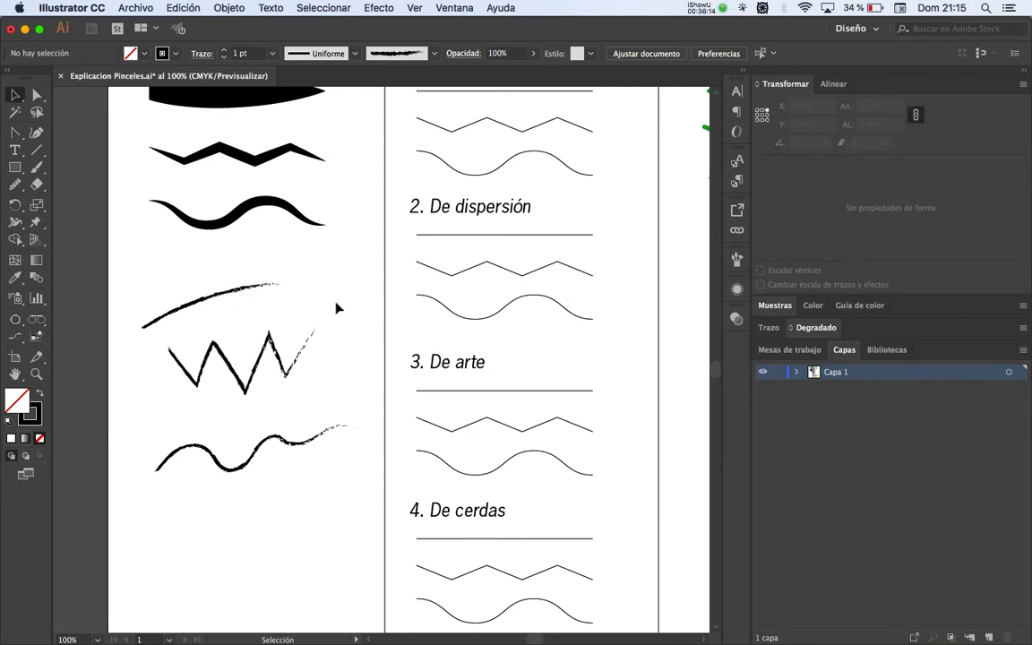
Step: Examine the underlying paths of the three painted strokes in outline view and return to the preview
key("super+y")
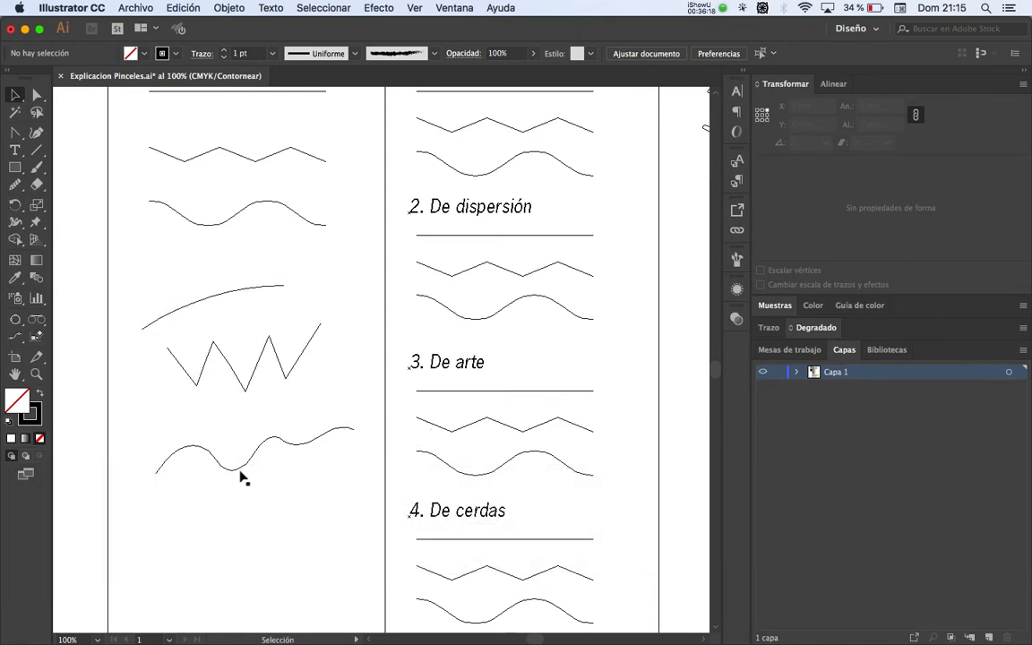
key("super+y")
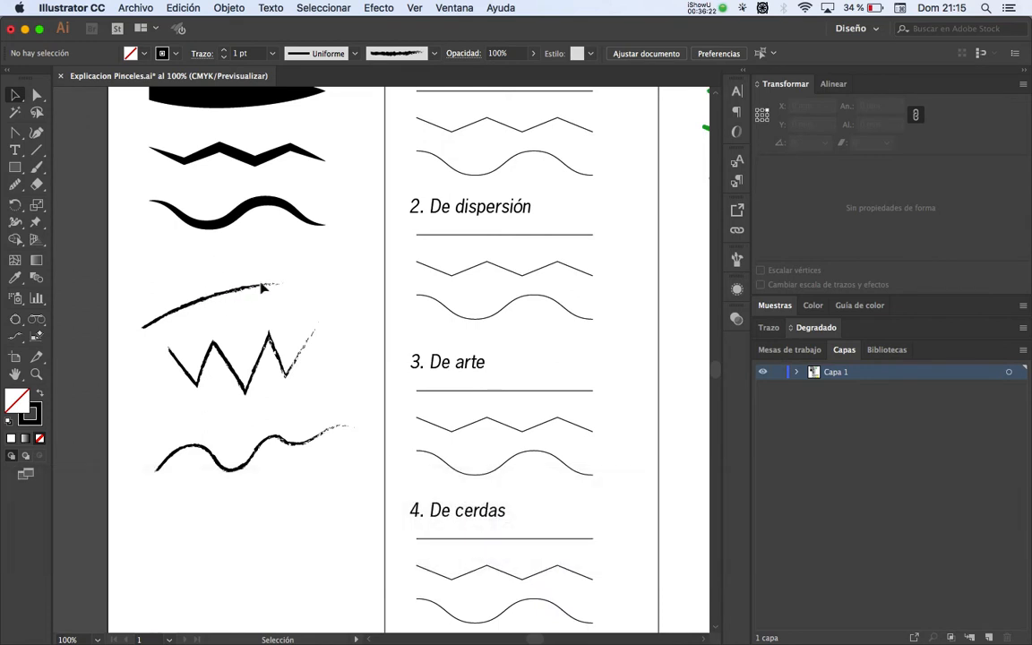
Step: Select the three rough brush strokes and set their stroke weight to 4 pt
left_click(241, 299)
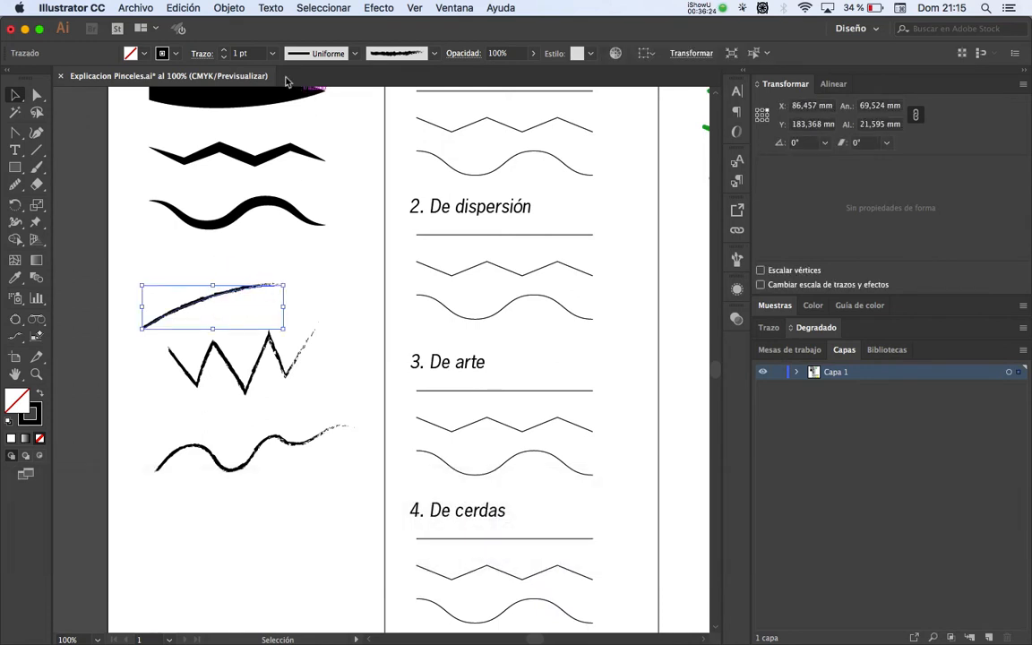
left_click_drag(243, 256, 199, 482)
left_click(226, 51)
left_click(226, 51)
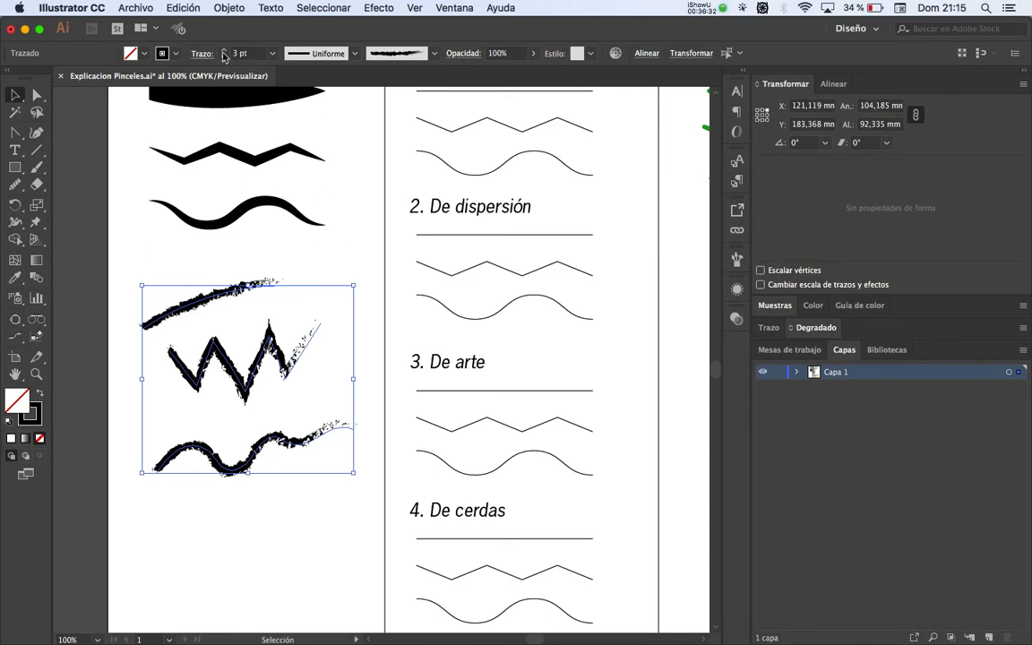
left_click(226, 52)
left_click(331, 246)
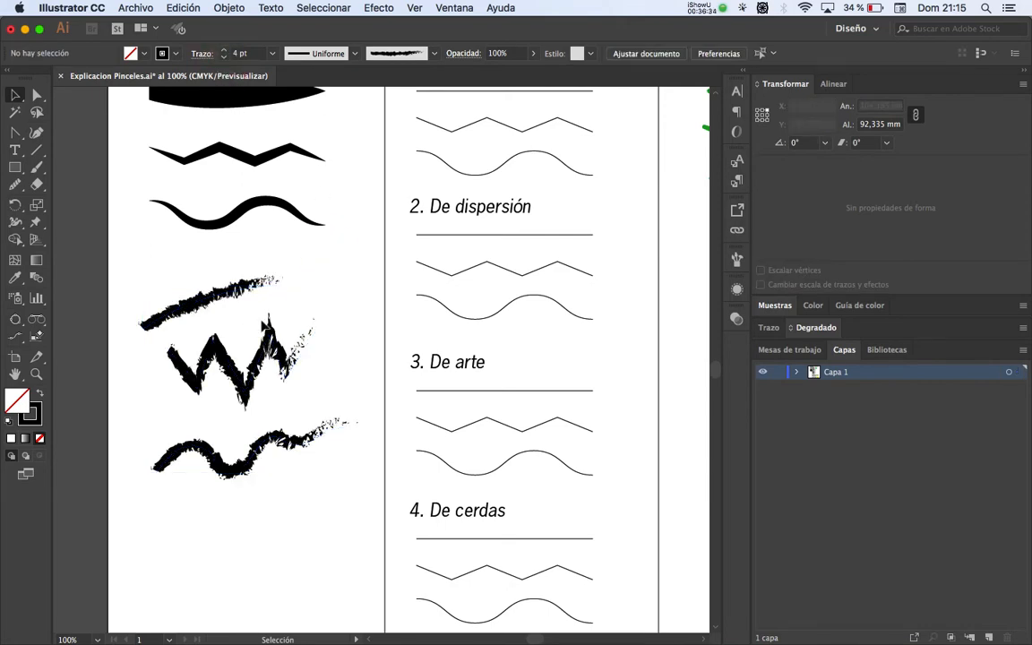
Step: Examine the textured edges, sharp corners and bends of the three thickened brush strokes up close, and return to 100% view
key("z")
left_click(246, 318)
left_click(352, 375)
key("space")
mouse_move(352, 375)
left_mouse_down()
mouse_move(281, 289)
mouse_move(265, 292)
left_mouse_up()
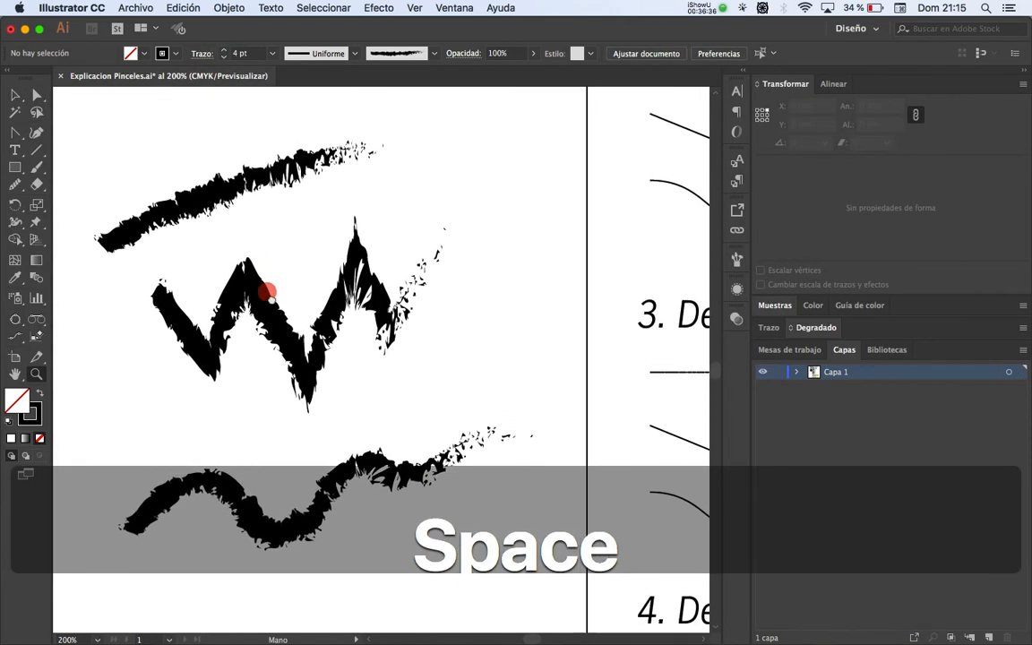
key("v")
key("space")
left_click_drag(268, 203, 310, 282)
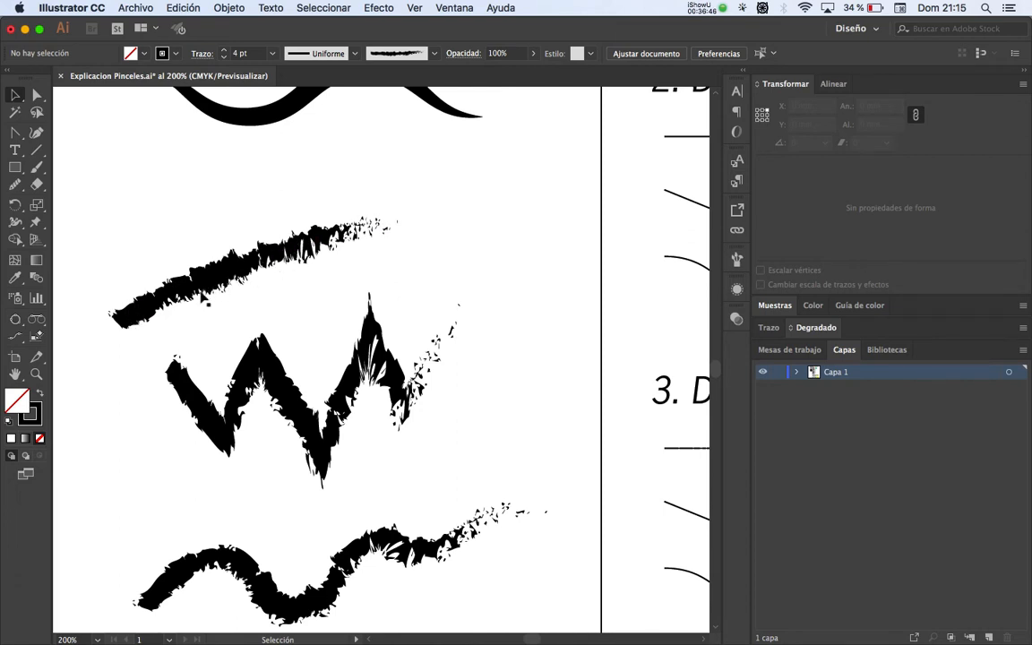
key("space")
left_click_drag(313, 260, 311, 227)
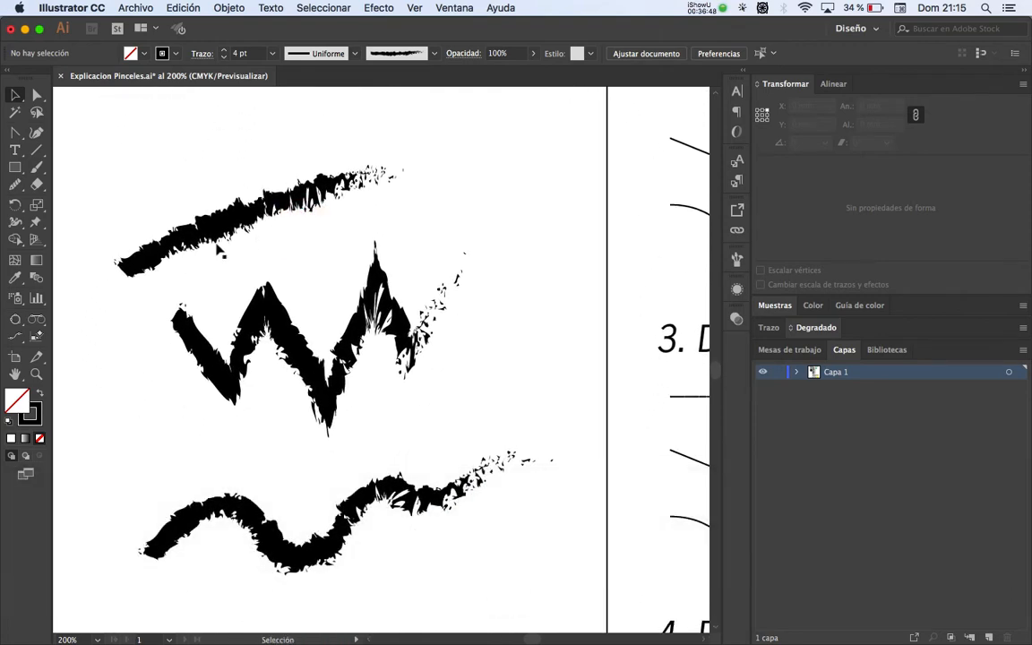
key("space")
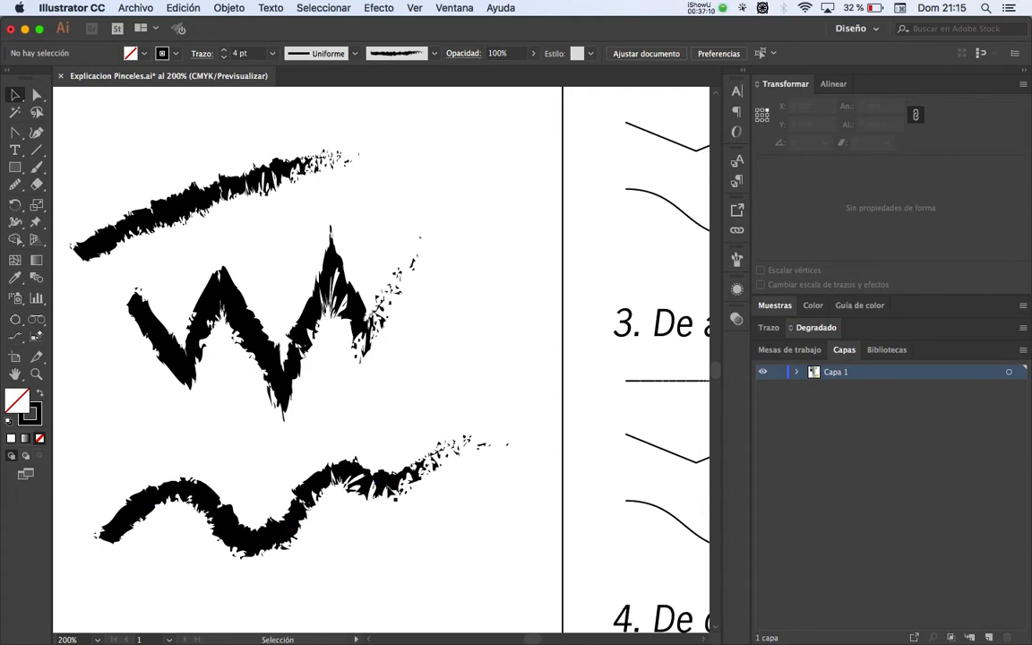
key("z")
left_click(325, 380, "alt")
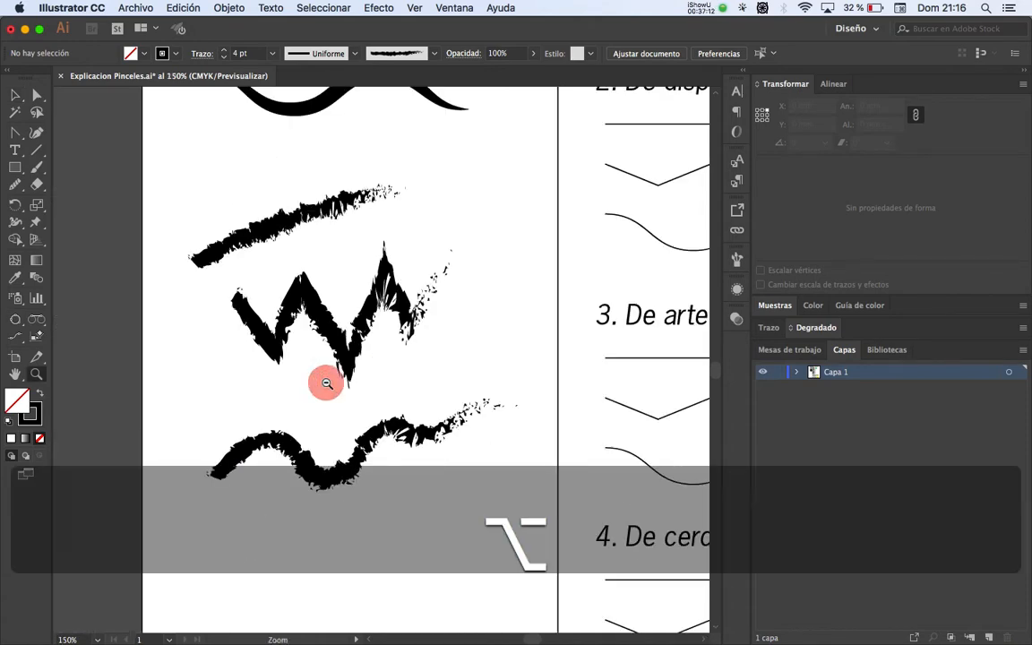
key("space")
left_click(338, 289, "alt")
key("space")
left_click_drag(338, 289, 292, 250)
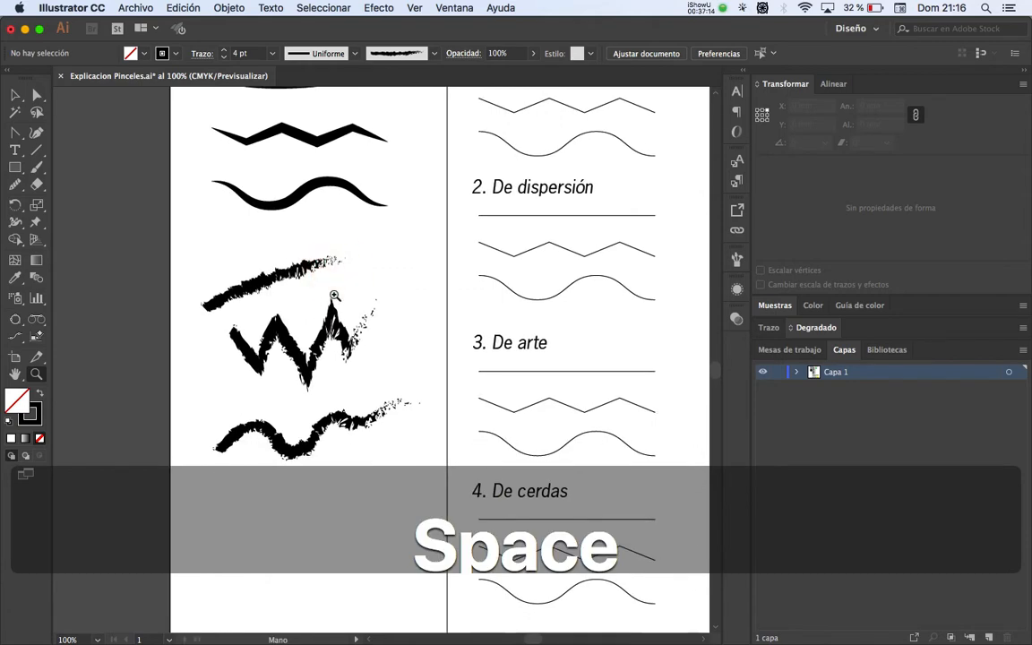
key("v")
key("space")
left_click_drag(375, 258, 336, 274)
key("space")
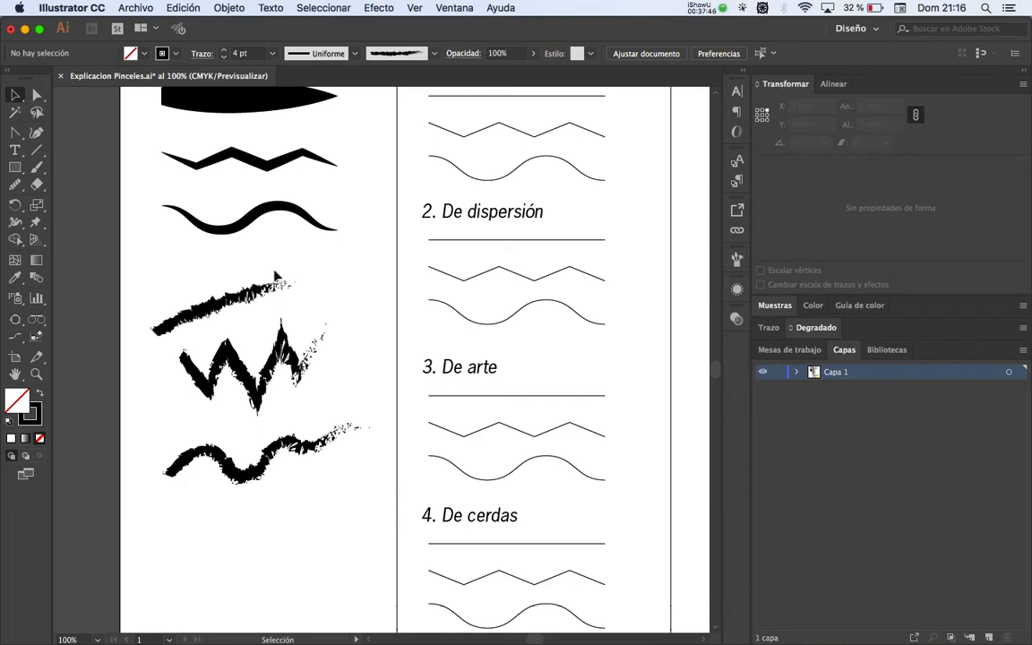
Step: Select the three rough brush strokes and look through the document's available brushes
key("space")
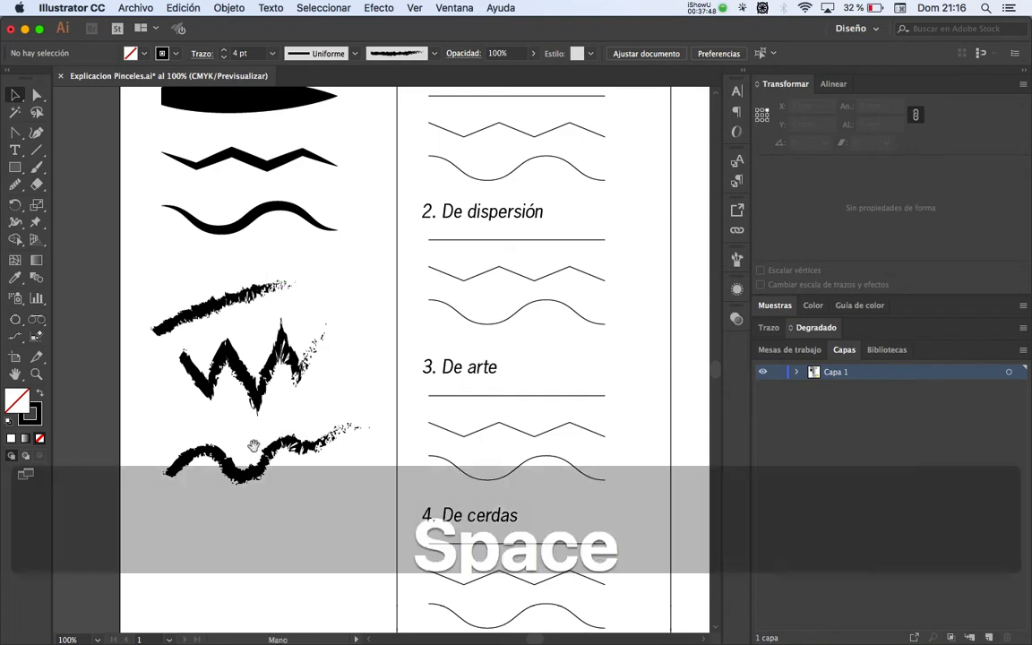
left_click_drag(253, 446, 272, 294)
left_click_drag(289, 197, 298, 296)
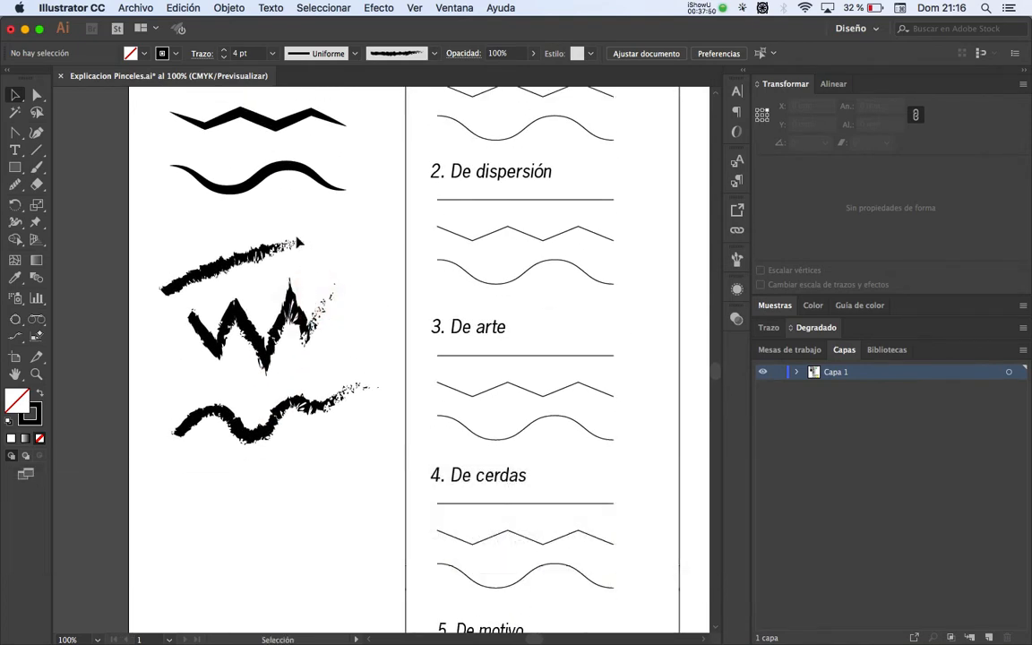
left_click_drag(285, 223, 214, 486)
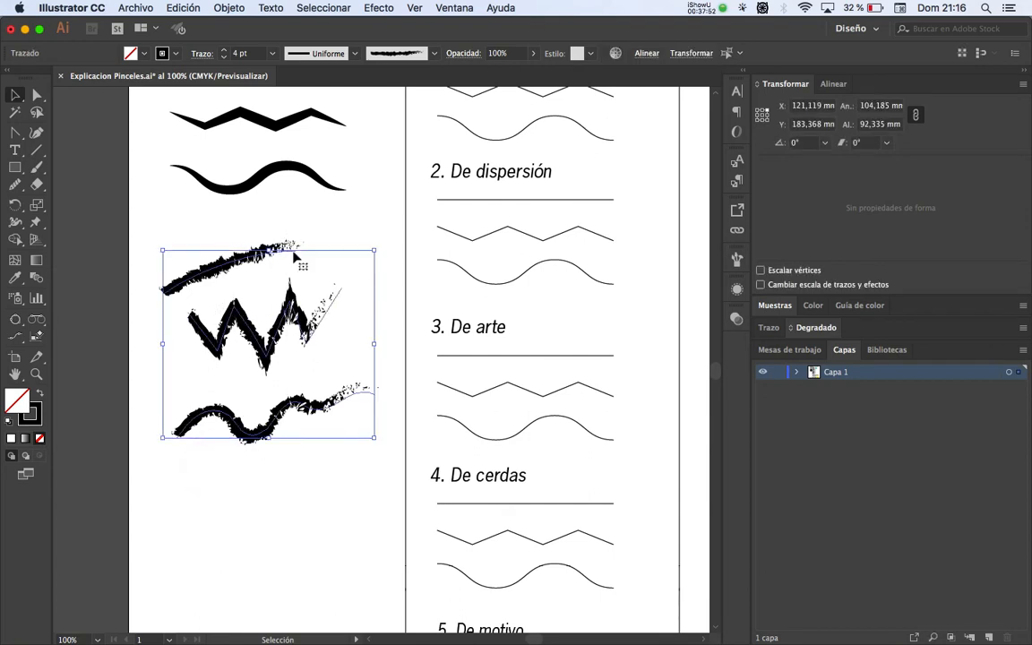
left_click(433, 55)
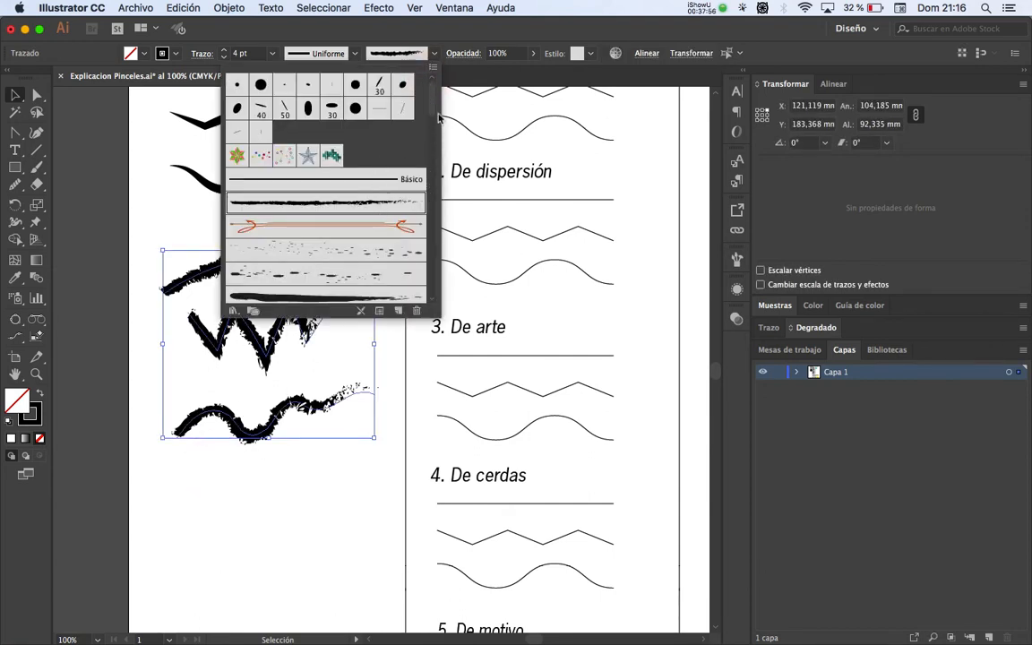
mouse_move(434, 122)
left_mouse_down()
mouse_move(428, 154)
mouse_move(451, 71)
left_mouse_up()
left_click(472, 37)
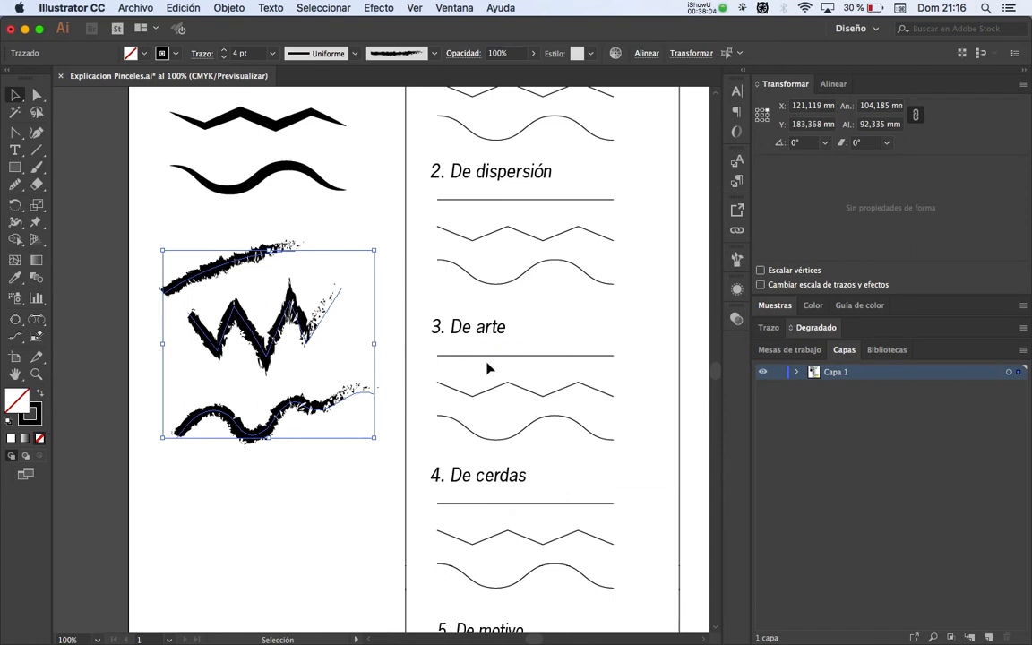
Step: Open the Artístico_Tinta brush library and enlarge it vertically to show more ink brushes
left_click(433, 54)
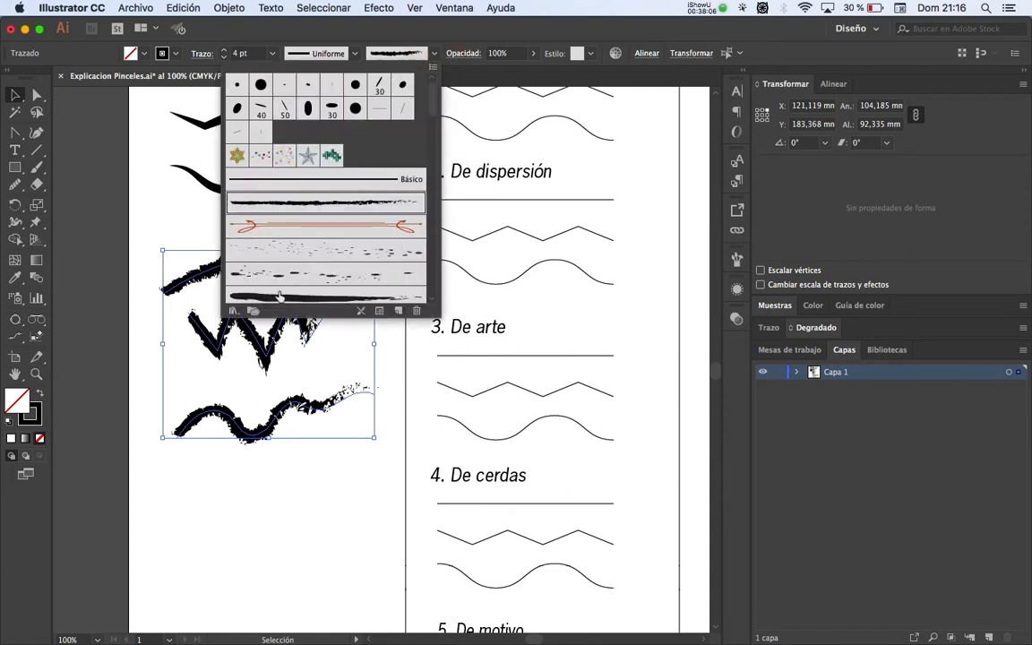
left_click(233, 311)
mouse_move(327, 348)
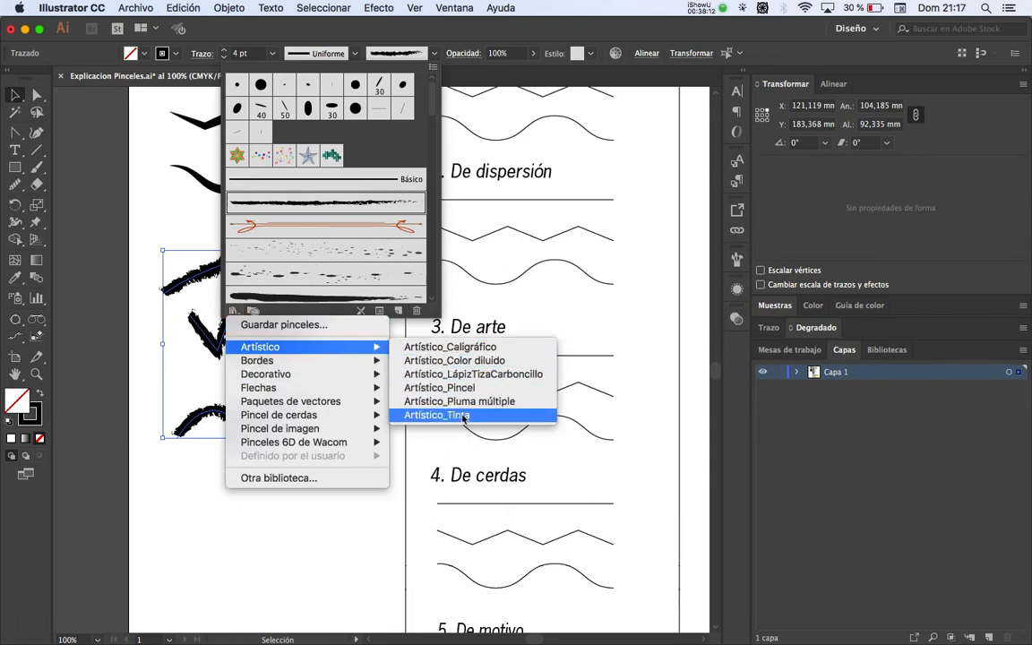
left_click(464, 423)
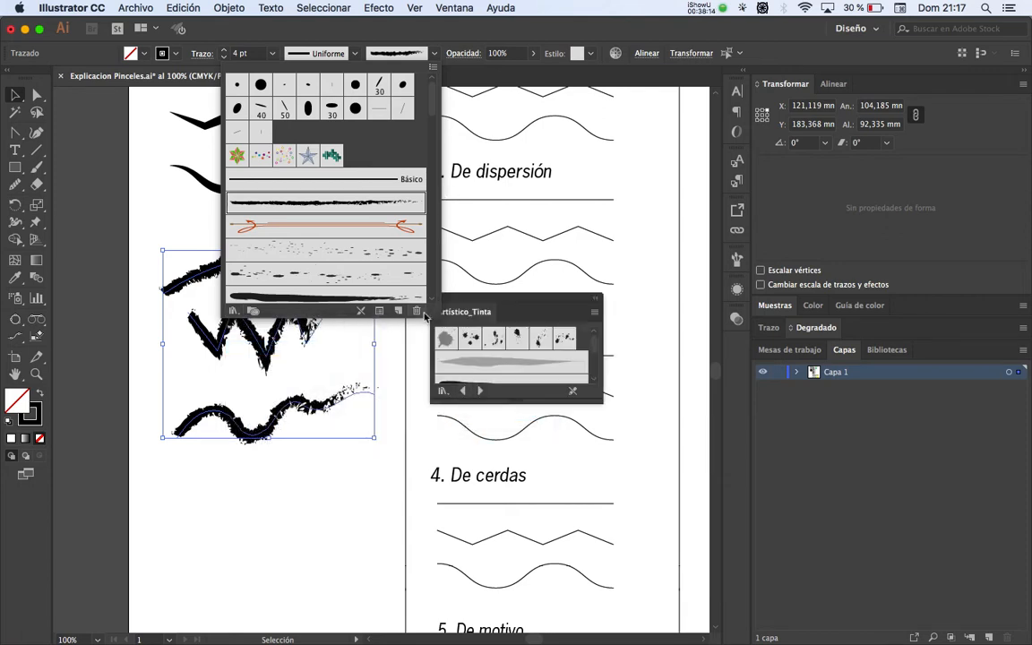
left_click(408, 52)
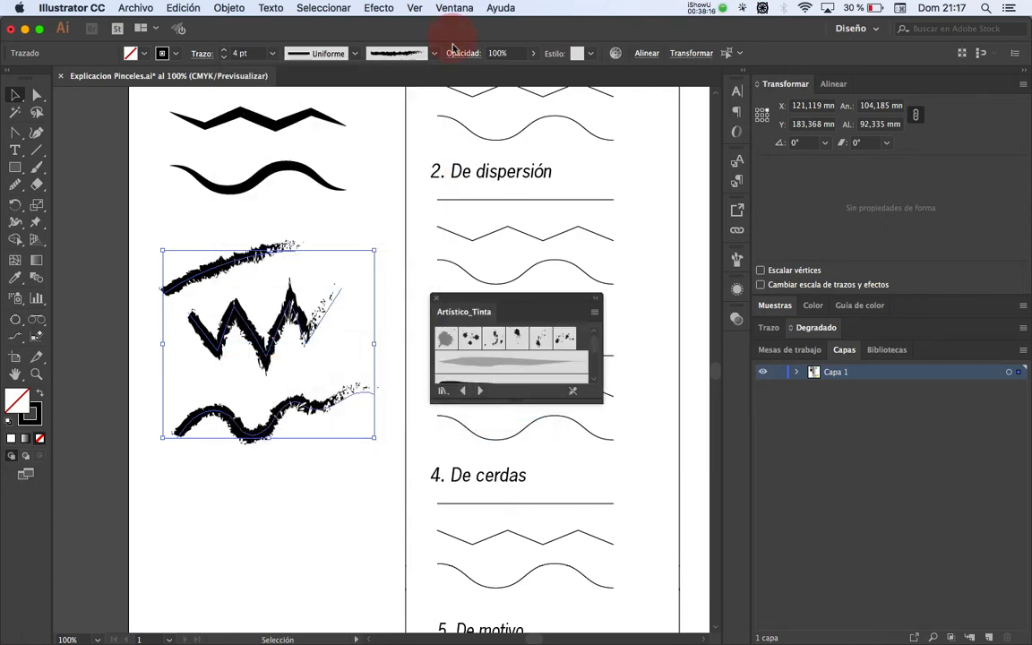
left_click_drag(531, 402, 518, 552)
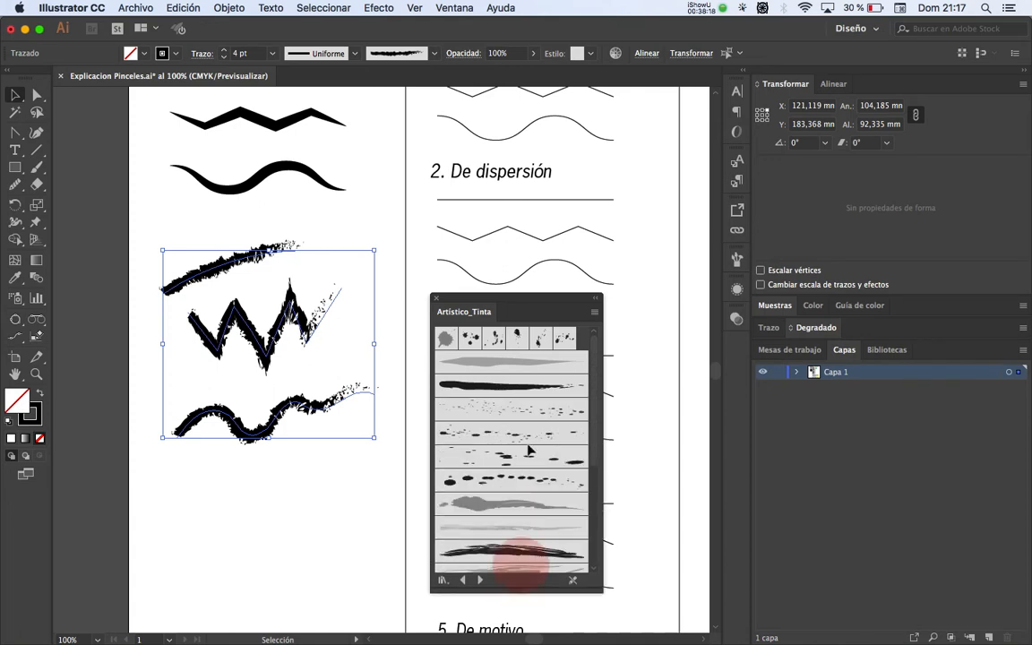
Step: Move the ink brush library up and try several of its brushes on the three selected strokes, including Ahusado - Redondeado
mouse_move(532, 295)
left_mouse_down()
mouse_move(517, 267)
mouse_move(519, 150)
left_mouse_up()
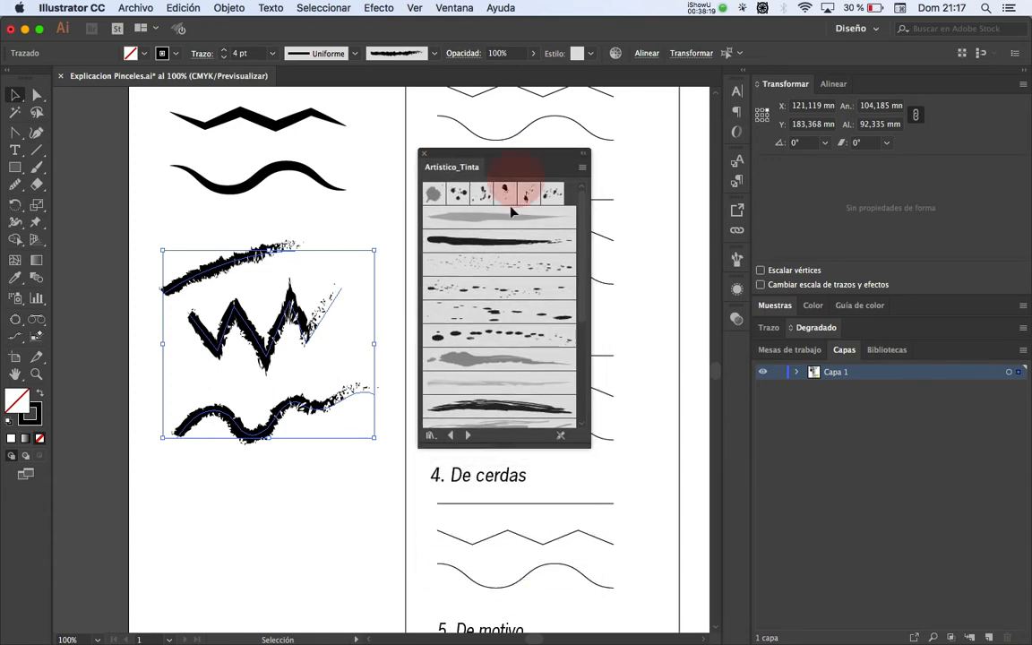
left_click(469, 243)
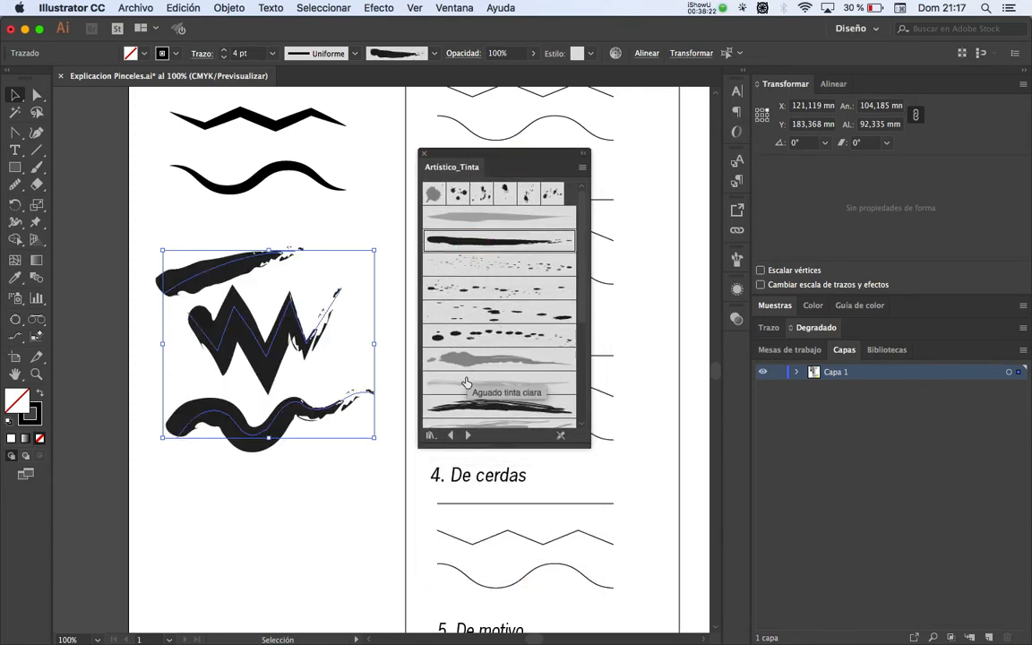
left_click(464, 384)
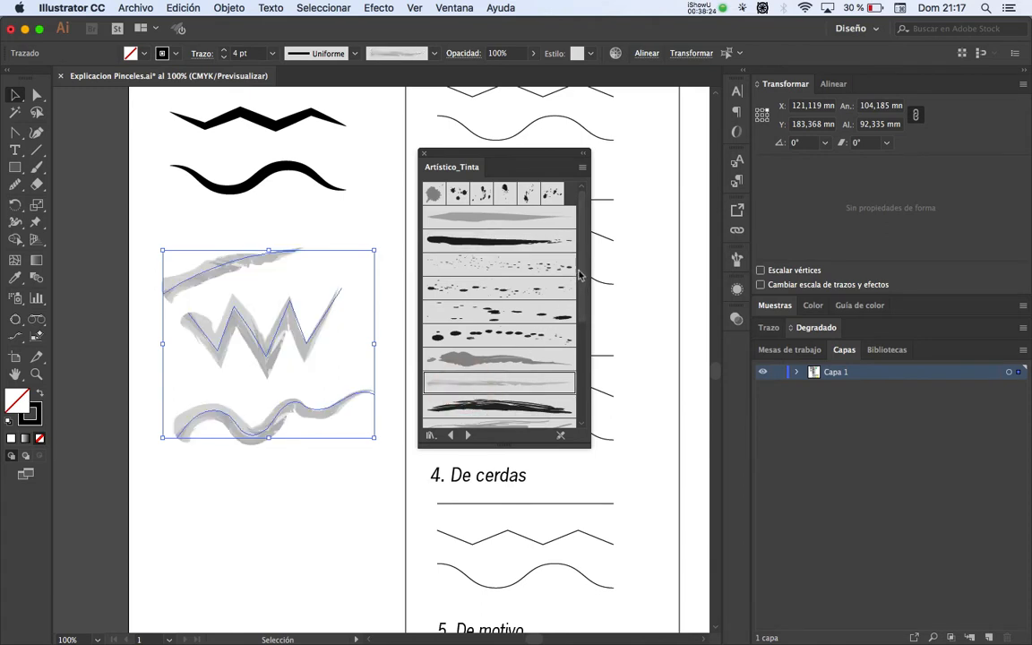
left_click_drag(579, 275, 572, 336)
left_click(502, 351)
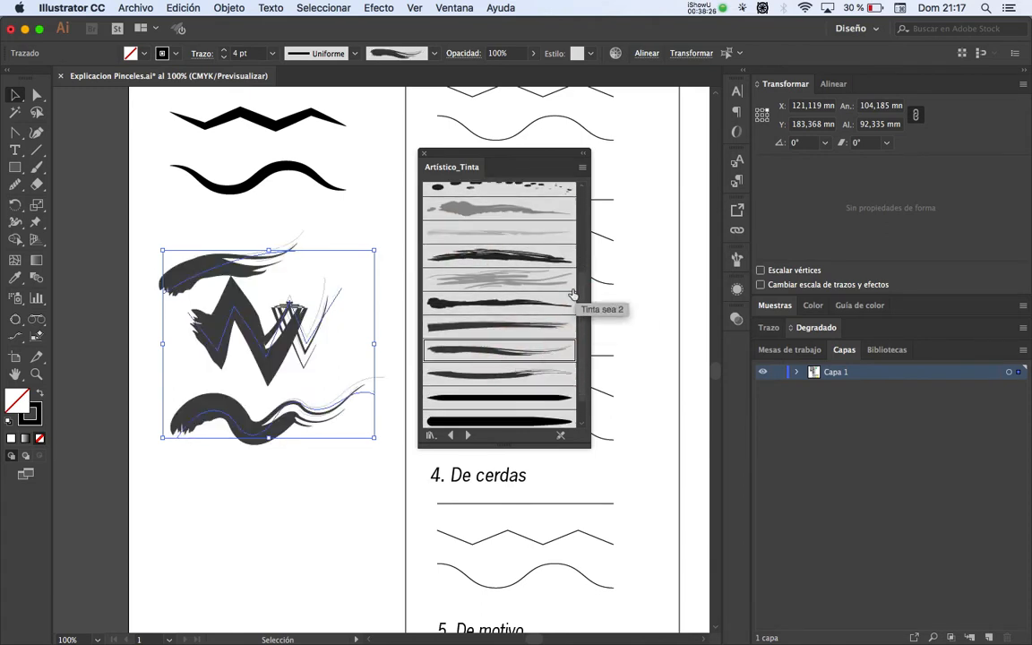
left_click_drag(573, 294, 570, 339)
left_click(484, 390)
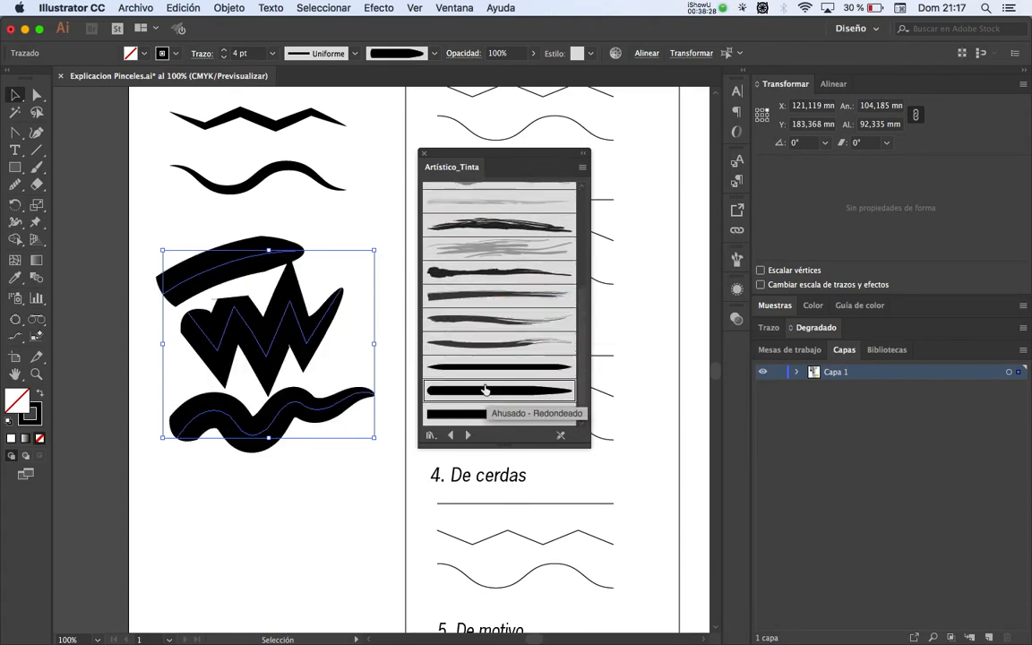
Step: Apply the Trazo ahusado brush to the three selected strokes and reduce their stroke weight to 1 pt
left_click(493, 363)
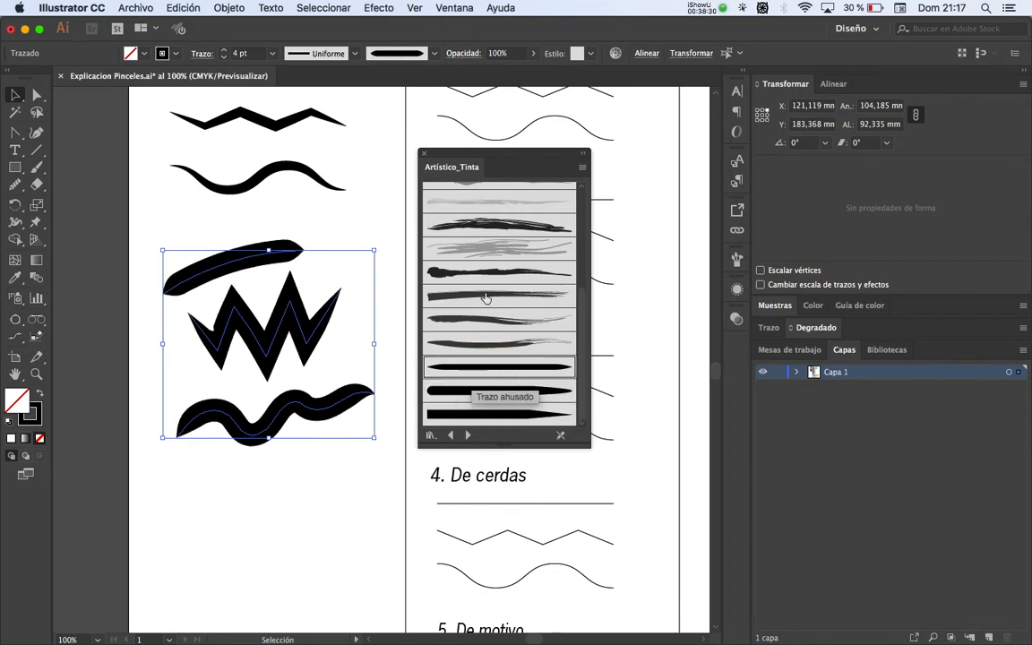
left_click(223, 57)
left_click(223, 56)
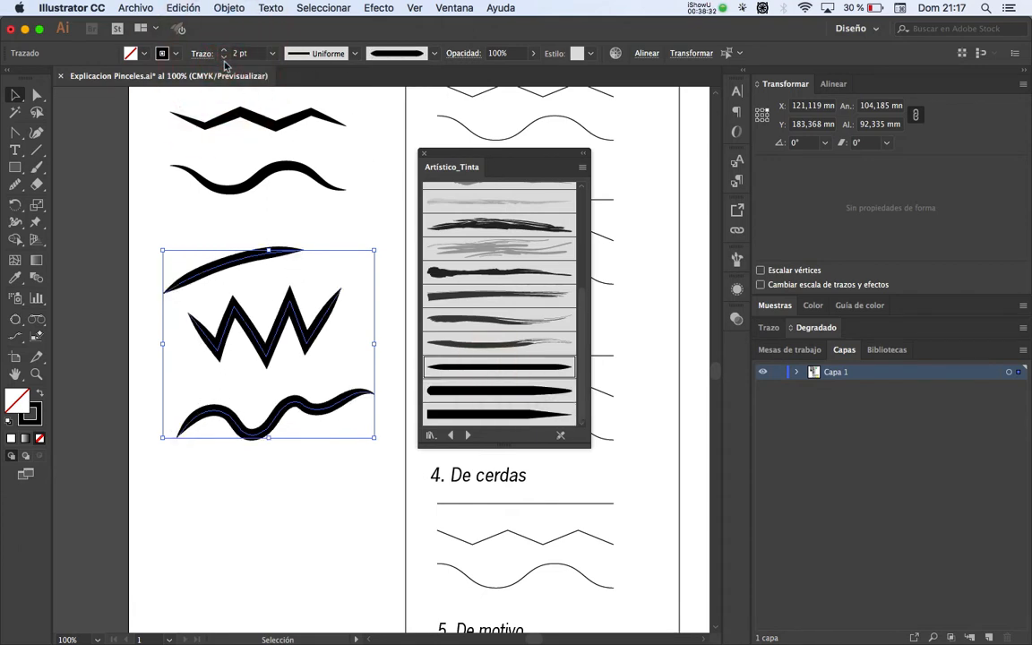
left_click(223, 56)
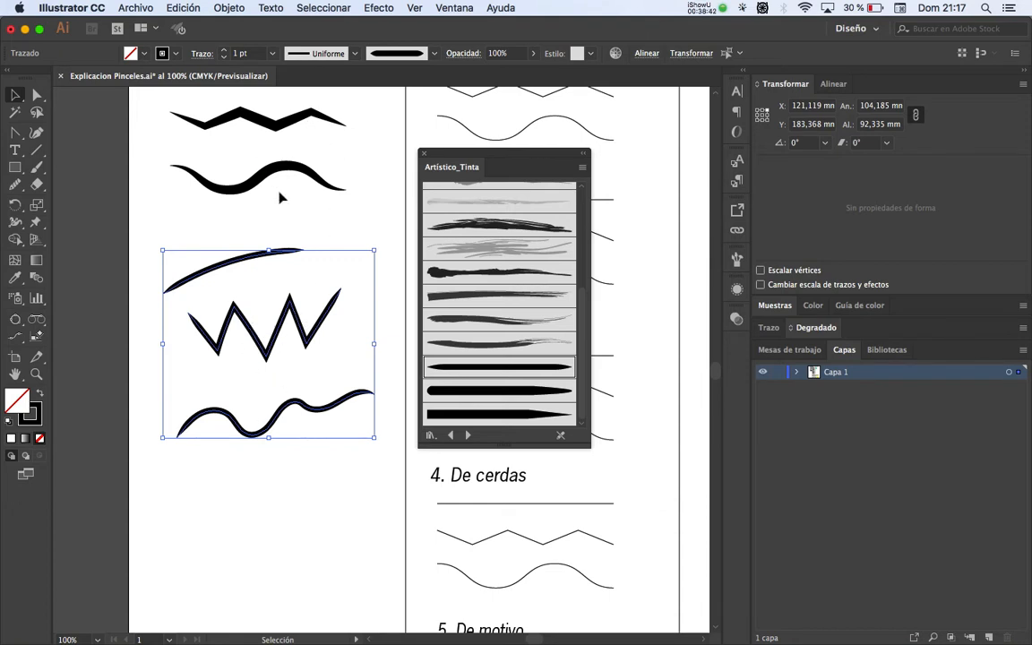
Step: Try two dry ink brushes with frayed, tapering ends on the three strokes, keep the one listed higher, and deselect
left_click(489, 351)
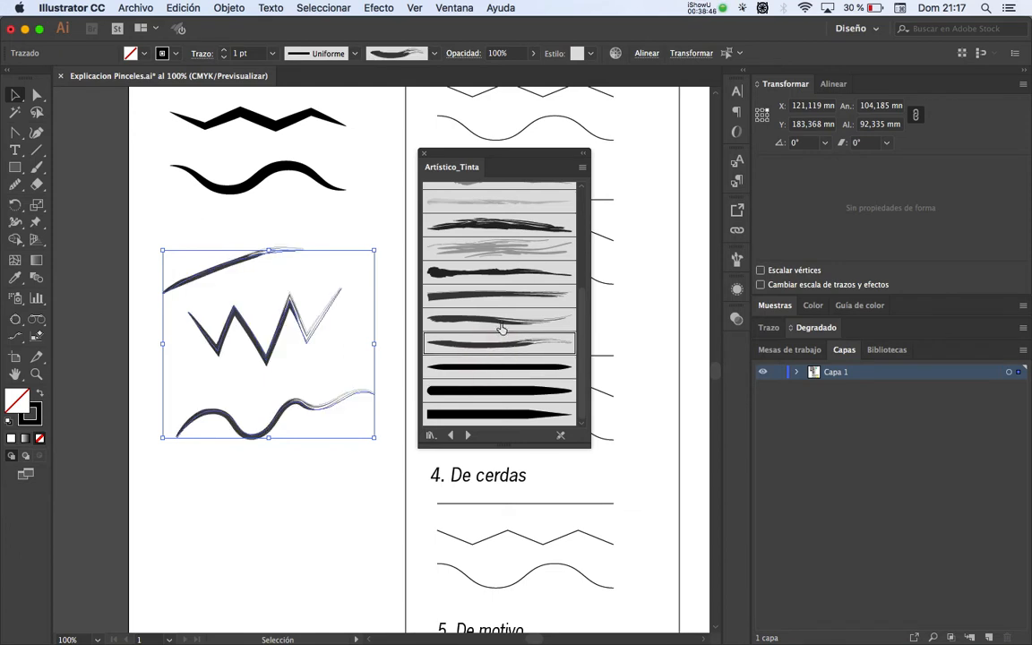
left_click(501, 324)
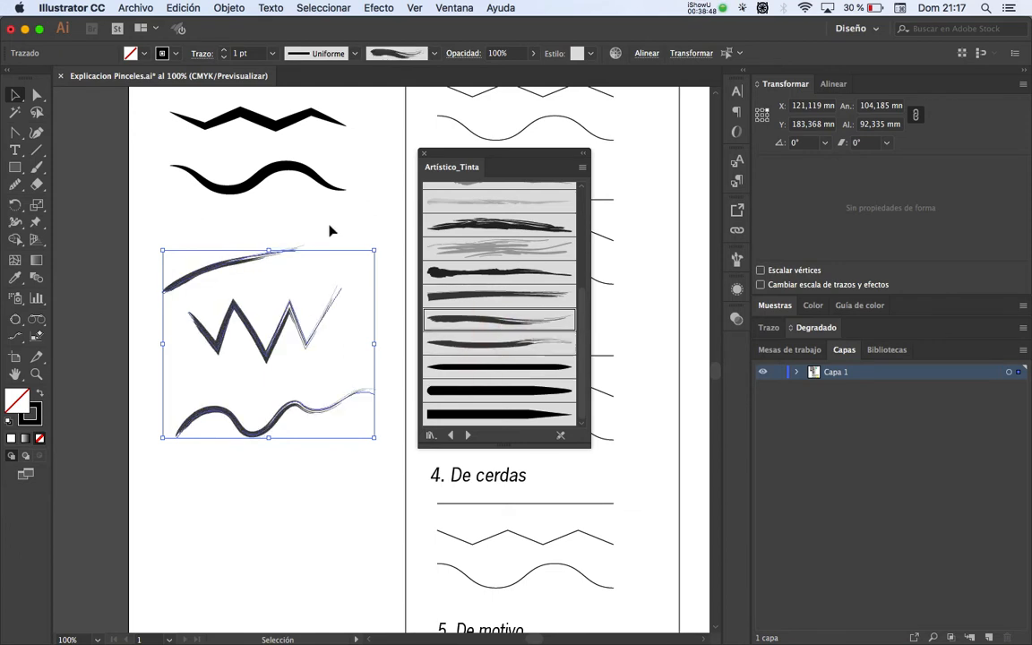
left_click(330, 232)
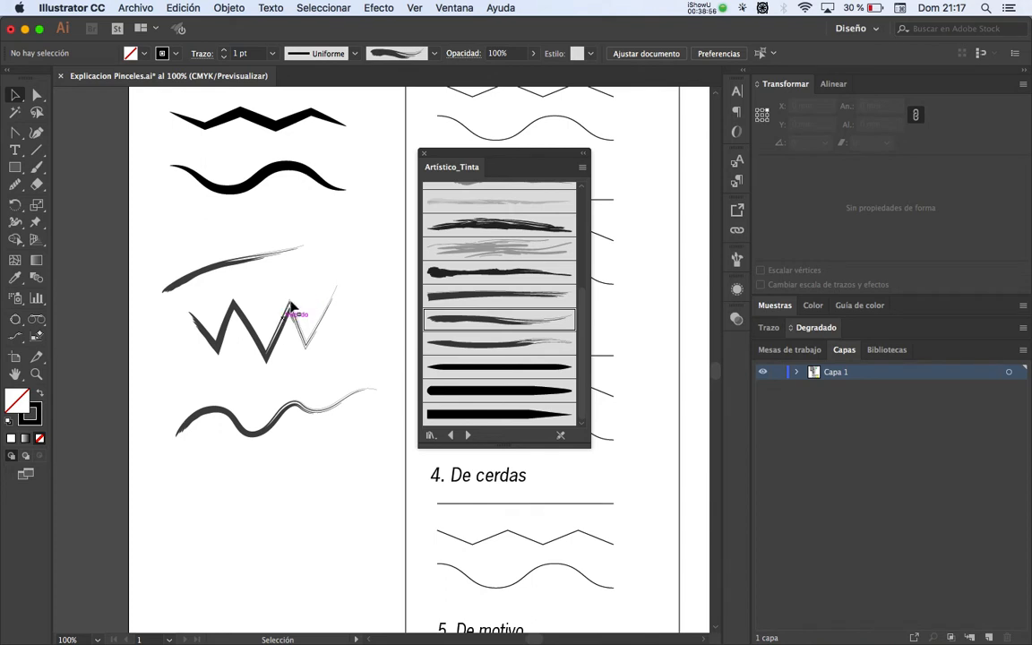
Step: Try rounding the corners of the zigzag brush stroke to about 4.7 mm, and undo it
left_click(280, 351)
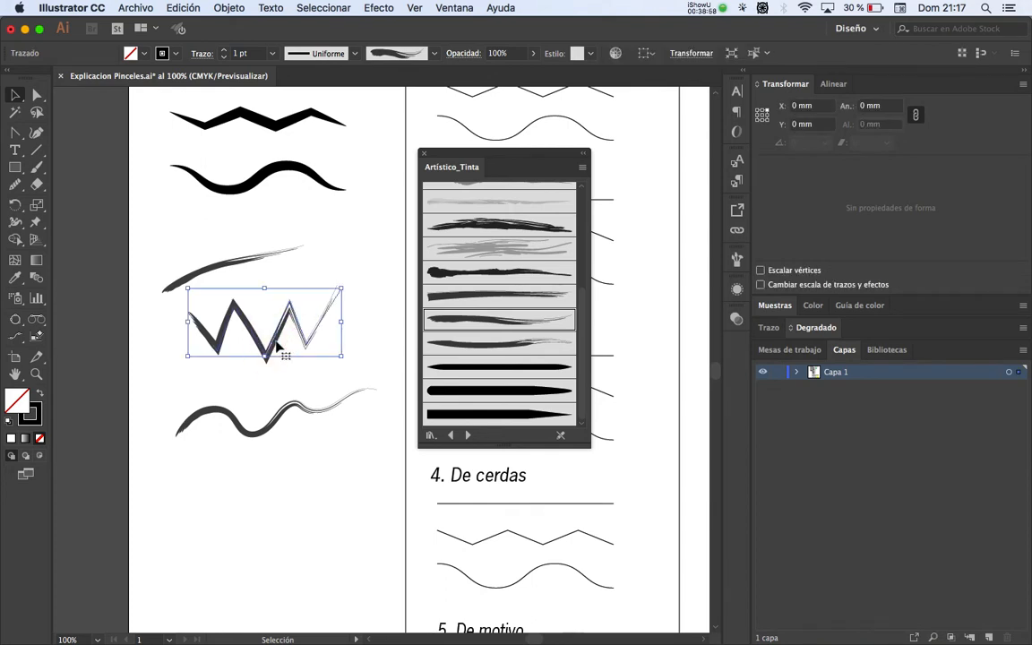
key("a")
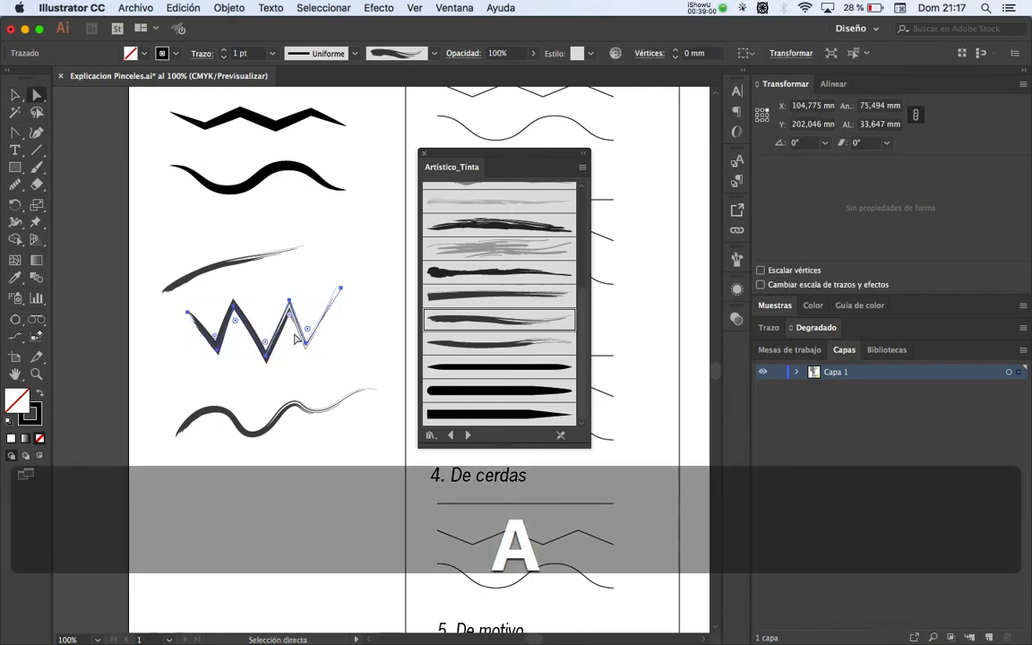
left_click_drag(291, 319, 306, 359)
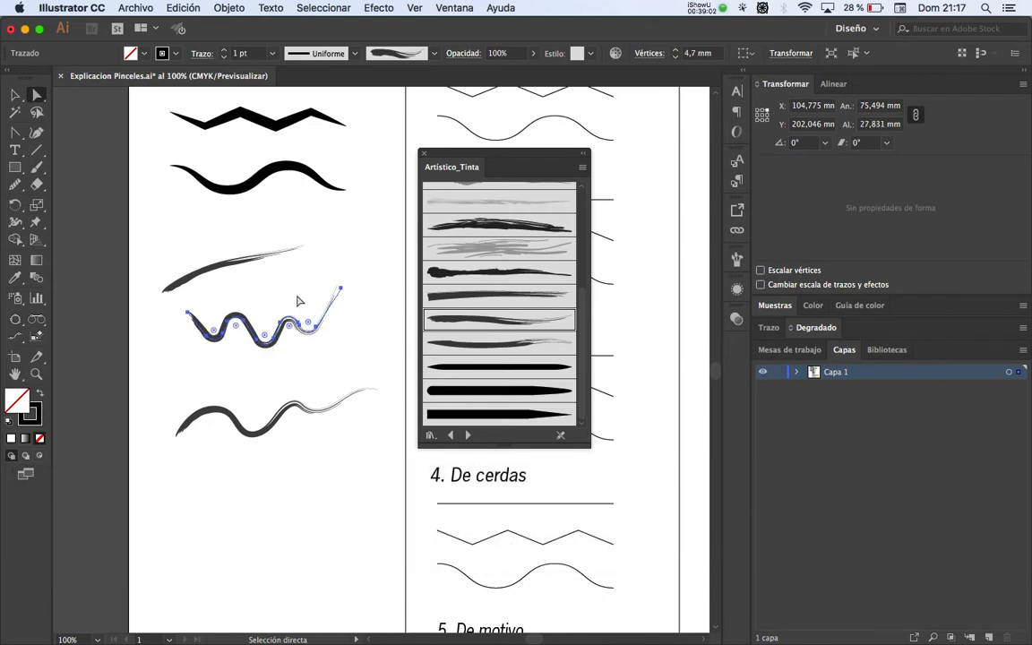
key("v")
left_click(296, 298)
key("super+z")
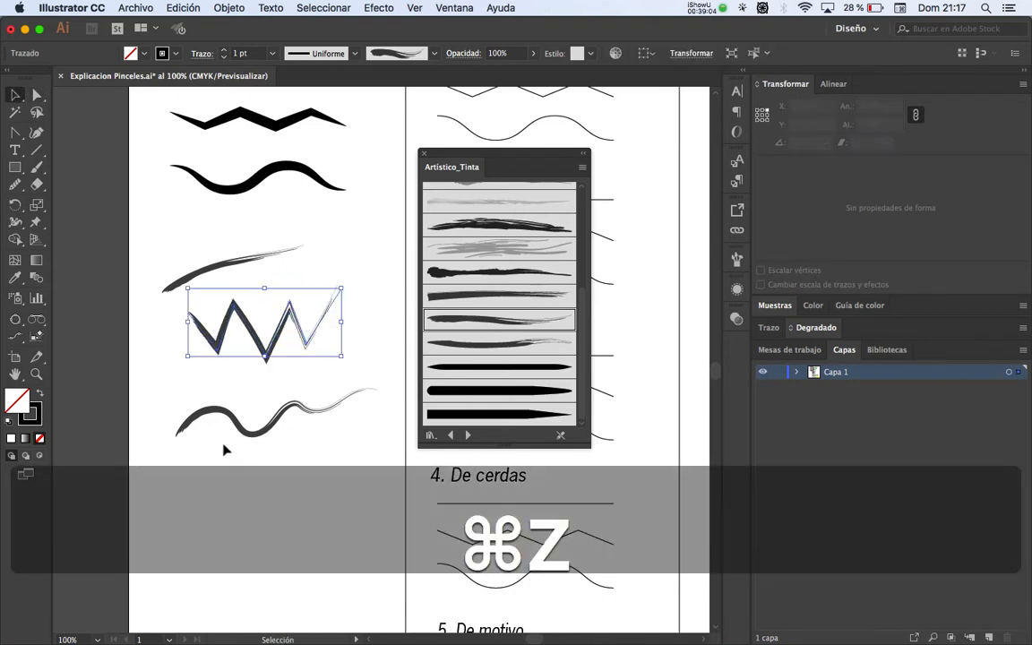
Step: Set the stroke color of the wavy brush stroke to yellow
left_click(273, 435)
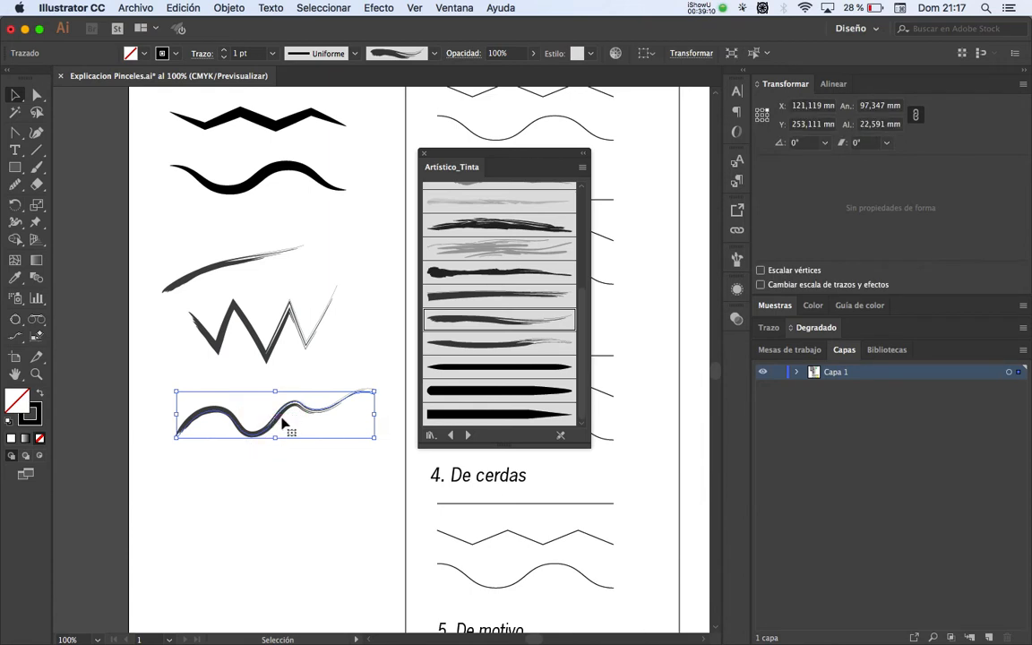
left_click(168, 53)
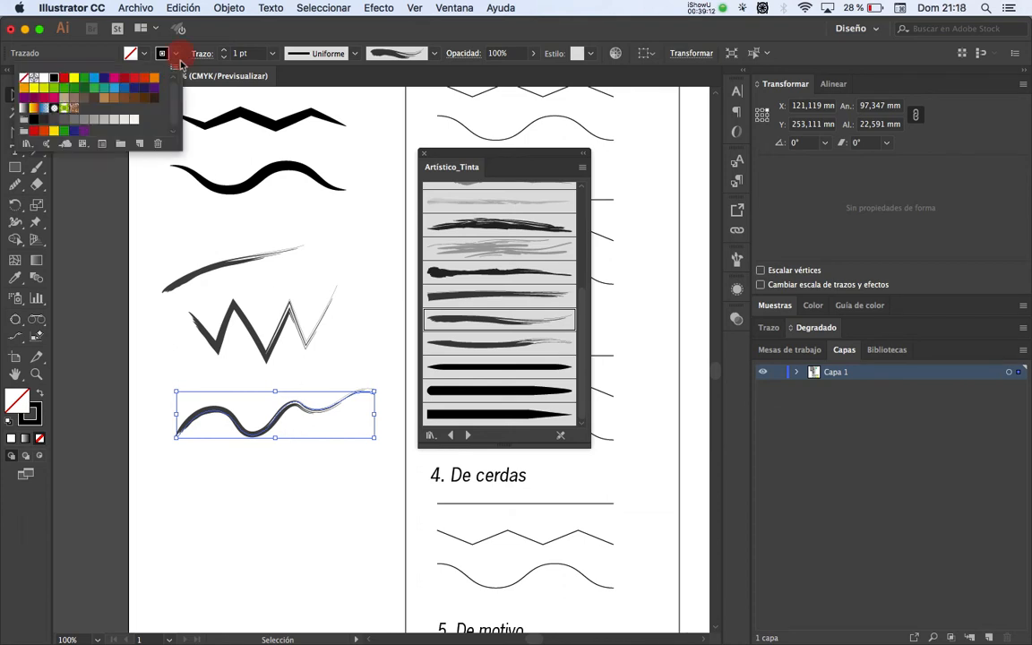
left_click(73, 78)
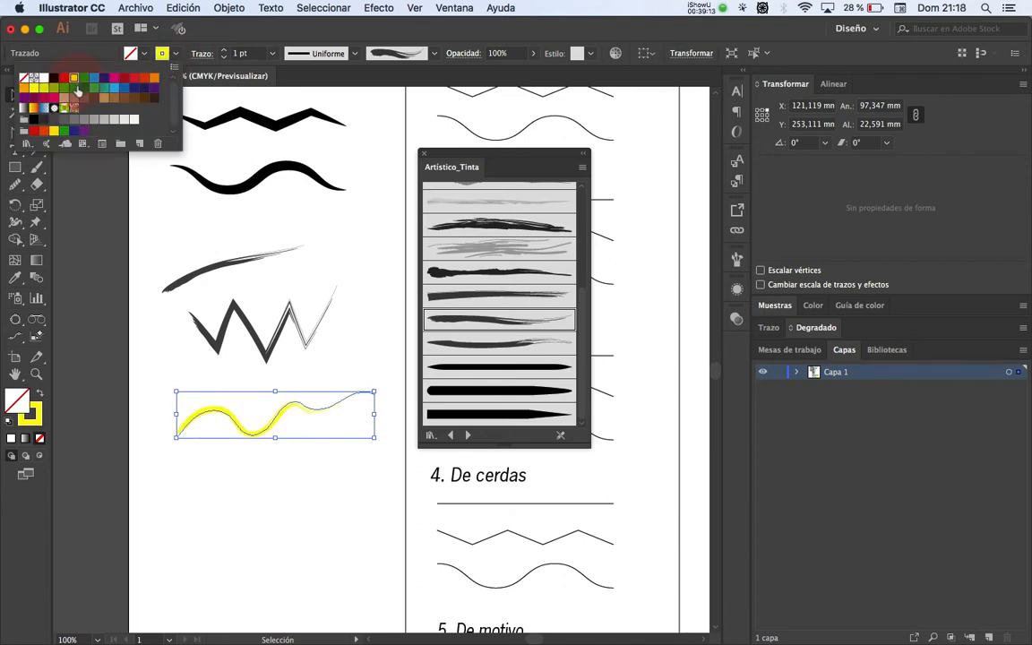
Step: Move the short curved brush stroke over the yellow wave, color it blue, and deselect it
left_click(243, 261)
mouse_move(249, 289)
left_mouse_down()
mouse_move(265, 428)
mouse_move(259, 419)
left_mouse_up()
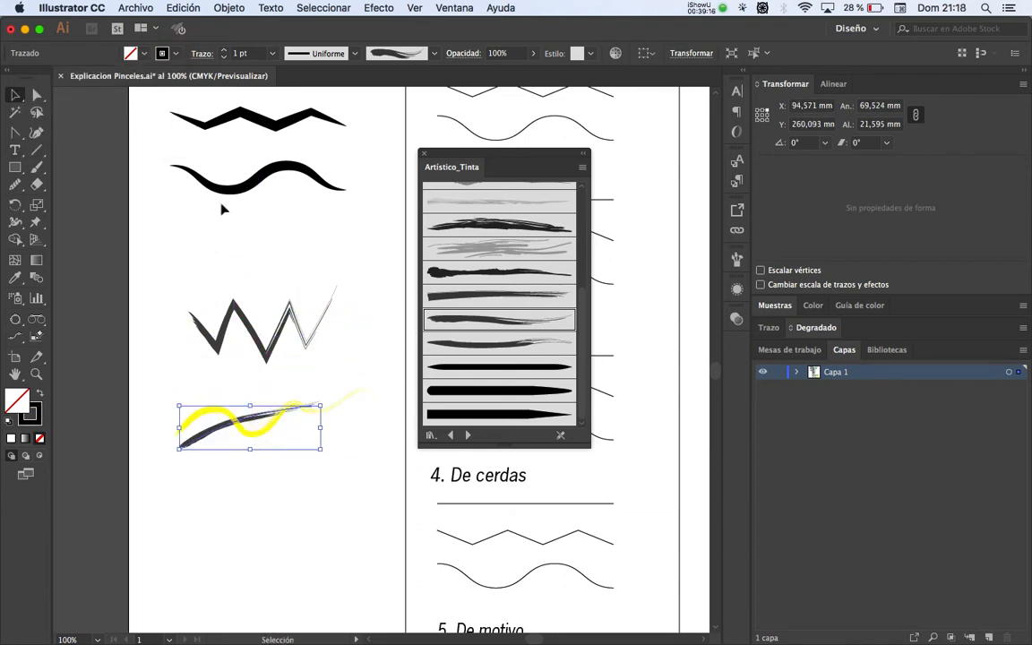
left_click(175, 54)
left_click(94, 78)
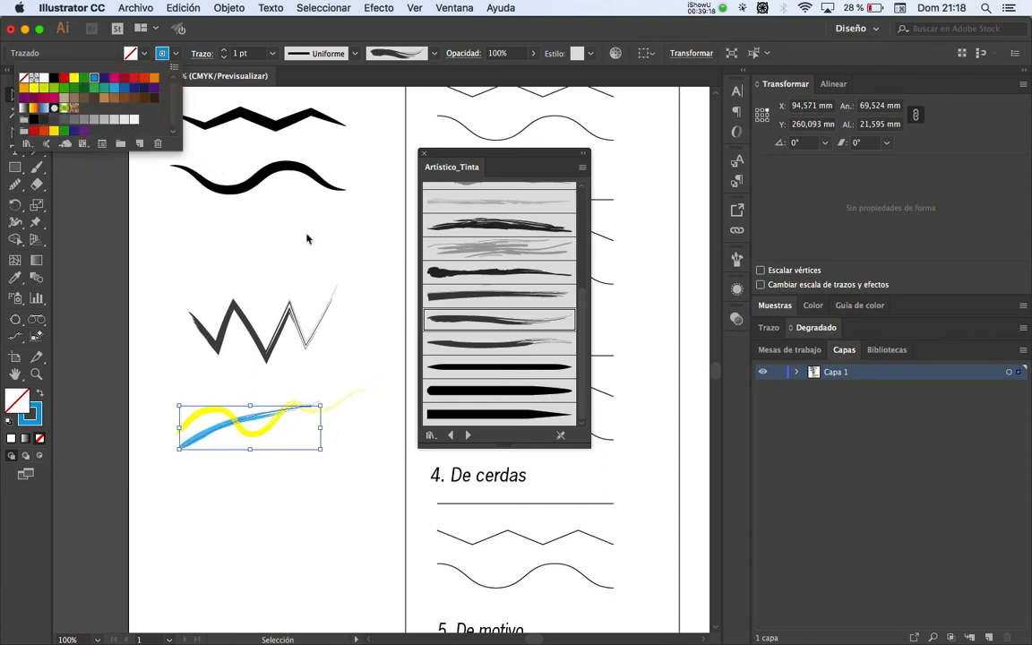
left_click(346, 332)
Step: Examine the overlap and bristle texture of the yellow and blue brush strokes up close
key("z")
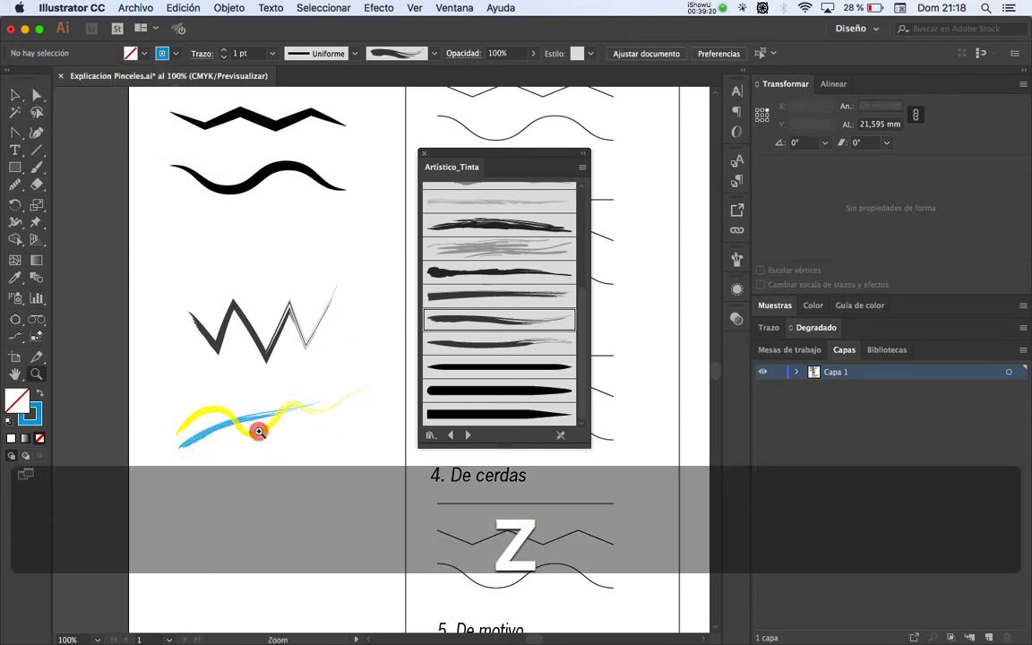
mouse_move(258, 428)
left_mouse_down()
mouse_move(363, 358)
mouse_move(356, 368)
mouse_move(382, 363)
mouse_move(295, 359)
mouse_move(364, 351)
mouse_move(315, 351)
mouse_move(262, 369)
left_mouse_up()
key("space")
left_click(262, 369, "alt")
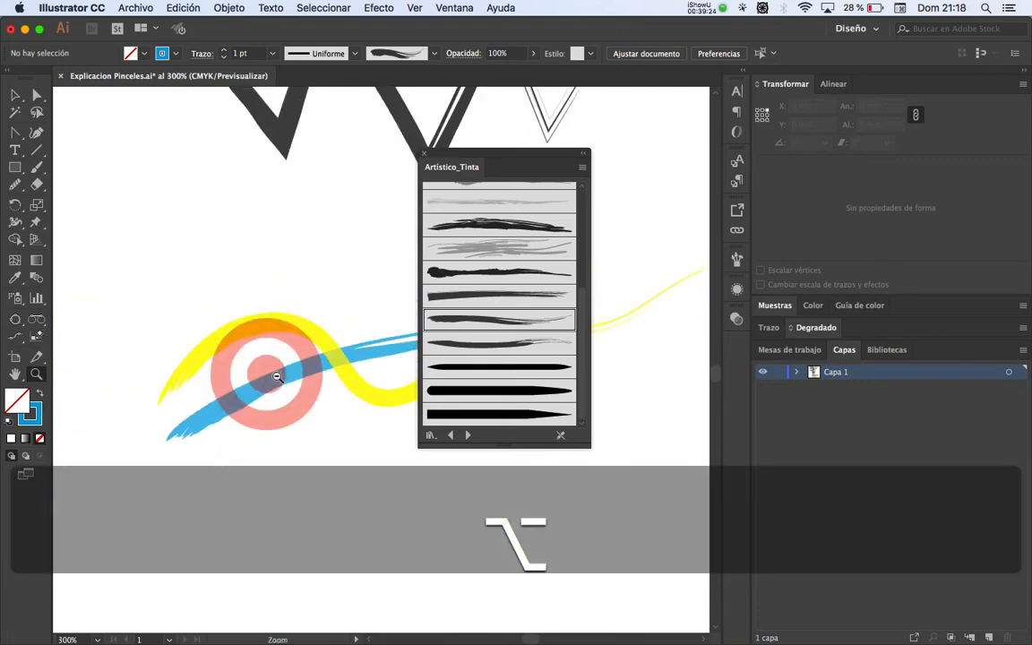
key("space")
left_click(286, 390, "alt")
left_click(287, 386, "alt")
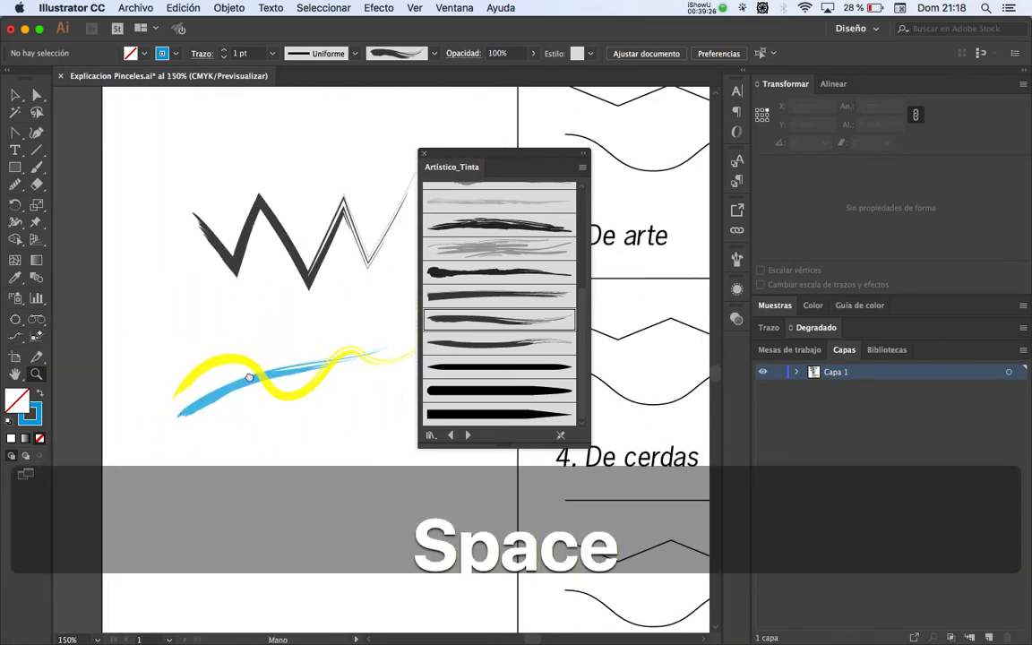
left_click_drag(385, 418, 300, 396)
key("v")
left_click(294, 450)
key("space")
left_click_drag(303, 452, 373, 326)
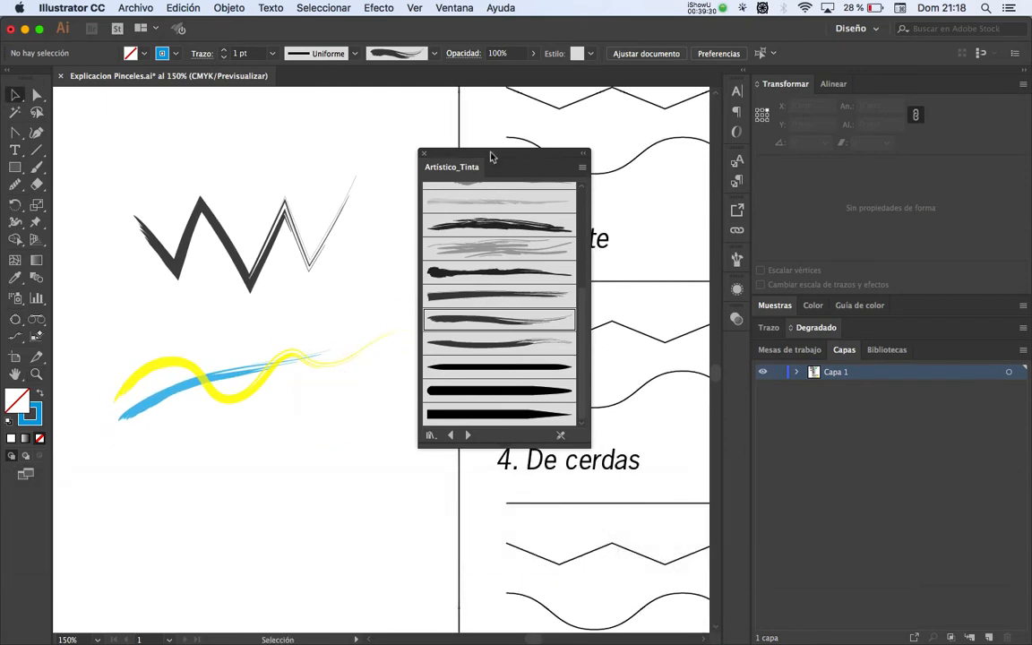
Step: Move the brush library away from the colored strokes and return the document to 100% view
left_click_drag(489, 154, 548, 151)
key("space")
left_click_drag(347, 306, 367, 301)
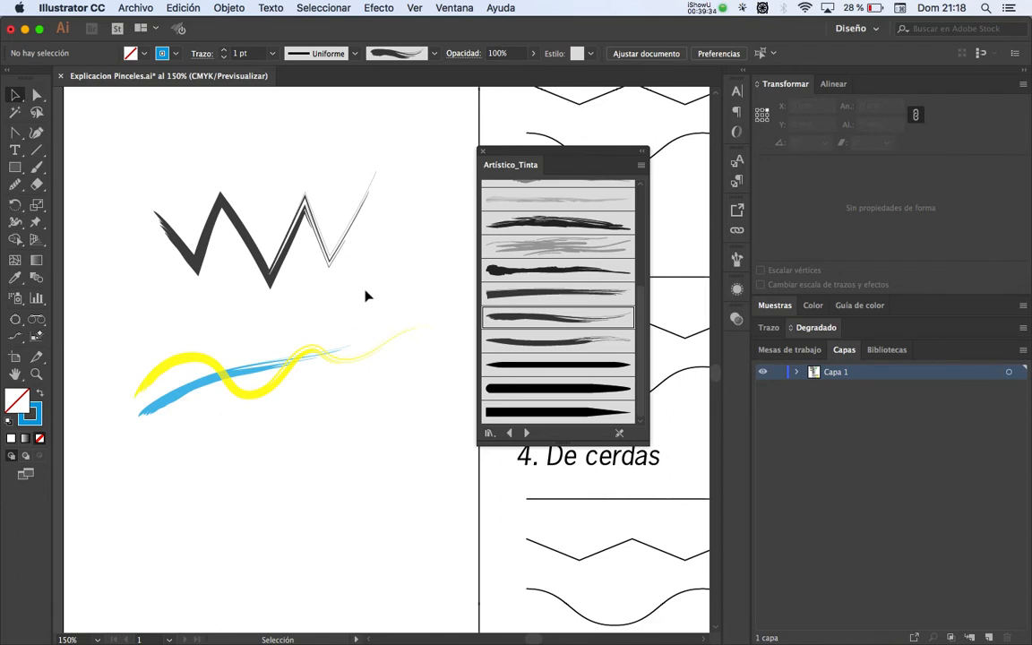
key("z")
left_click(336, 302, "alt")
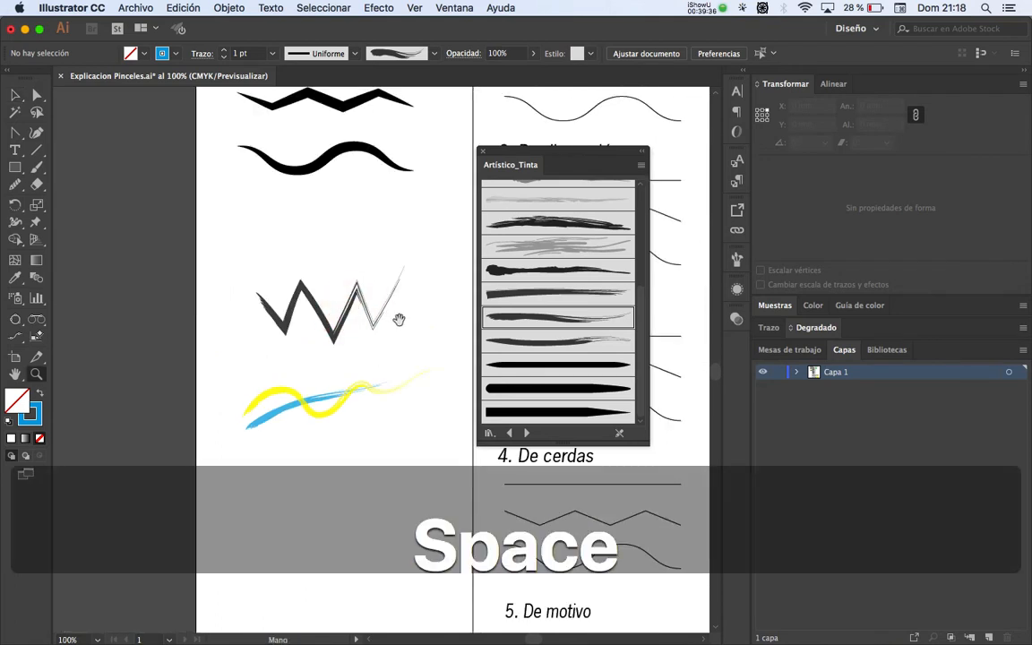
key("space")
left_click_drag(396, 319, 304, 363)
key("v")
mouse_move(280, 323)
left_mouse_down()
mouse_move(249, 485)
mouse_move(234, 507)
mouse_move(273, 315)
mouse_move(279, 322)
left_mouse_up()
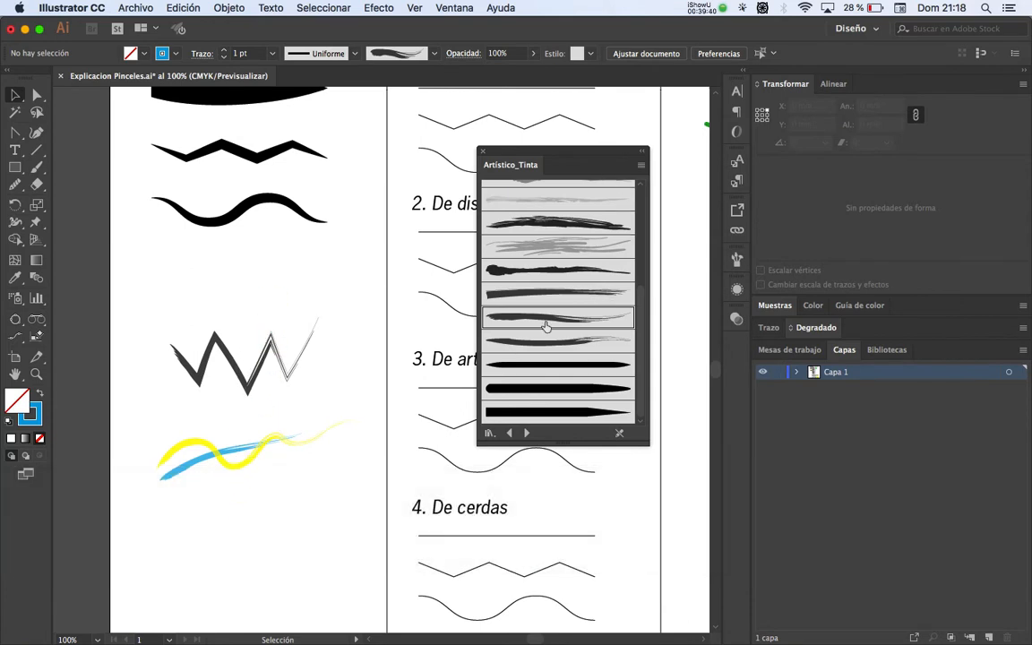
Step: Open the Artístico_LápizTizaCarboncillo brush library in place of the ink brushes
left_click(489, 432)
mouse_move(610, 453)
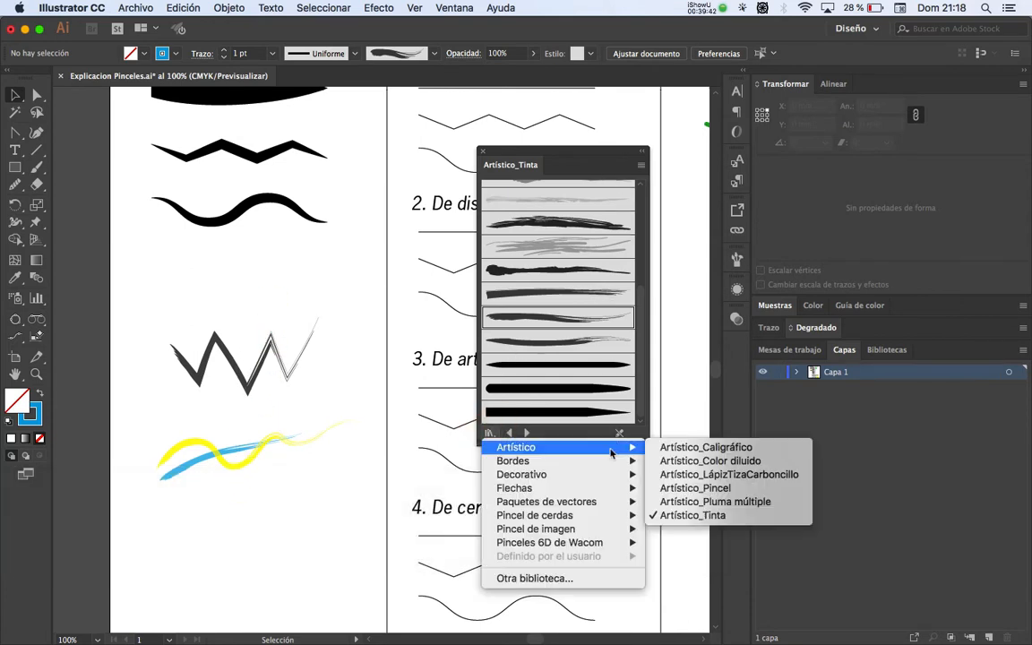
left_click(713, 476)
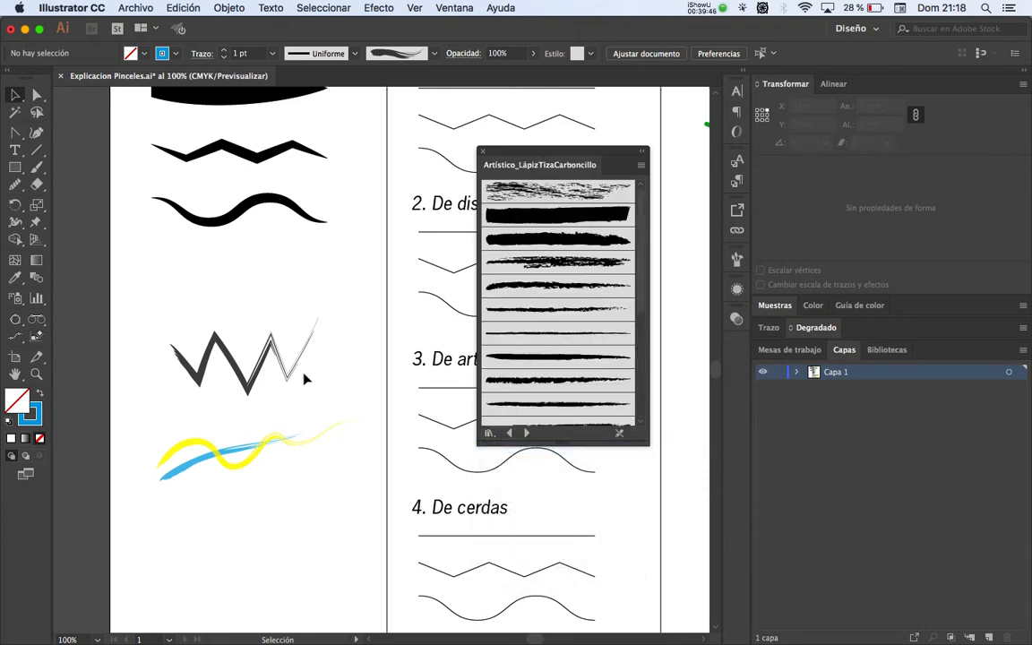
Step: Move the yellow wave below the blue stroke, and apply the scribbled first brush of the library to all three strokes
left_click_drag(274, 451, 254, 522)
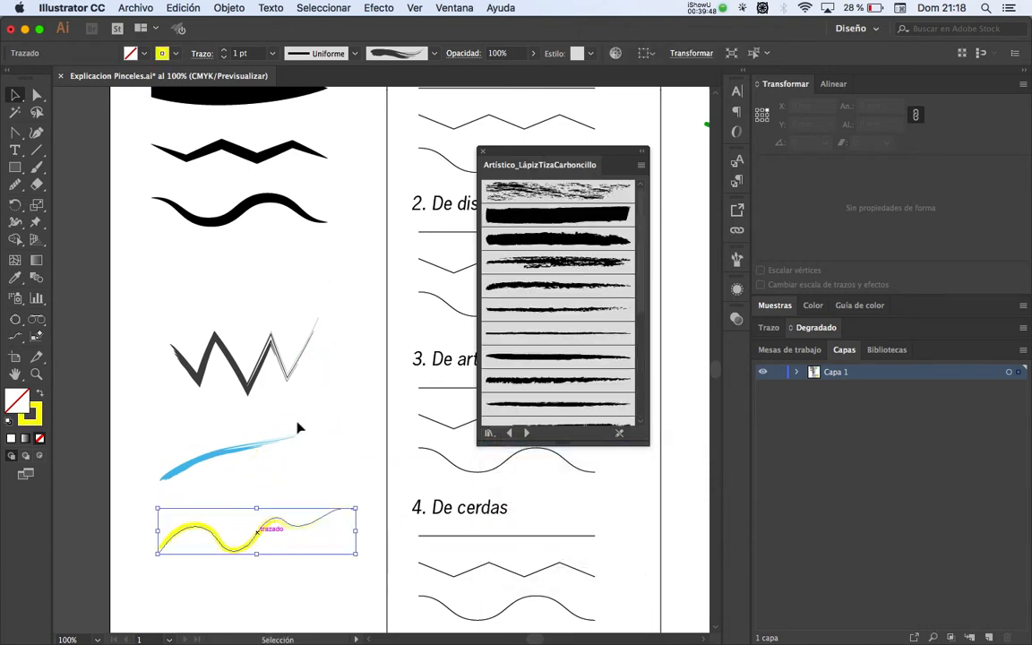
left_click_drag(299, 293, 237, 546)
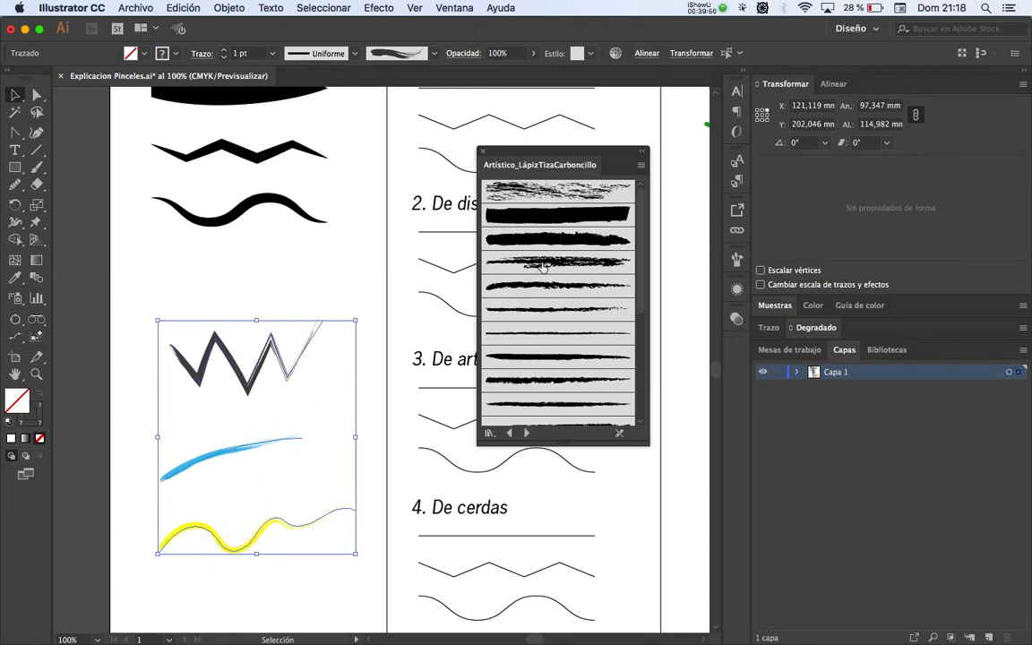
left_click(543, 266)
left_click(571, 199)
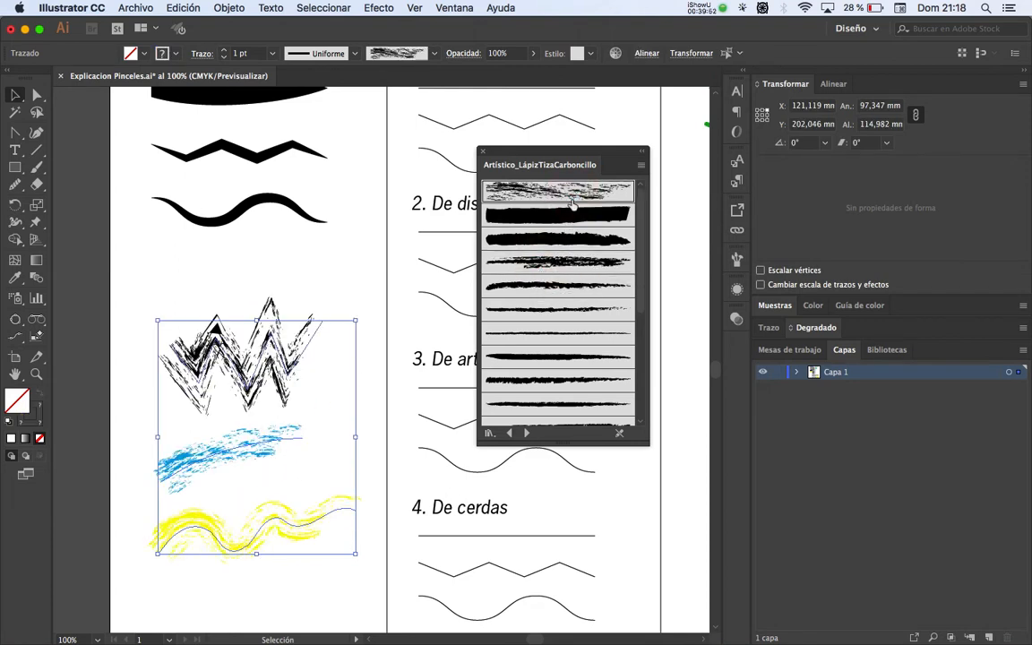
left_click(312, 278)
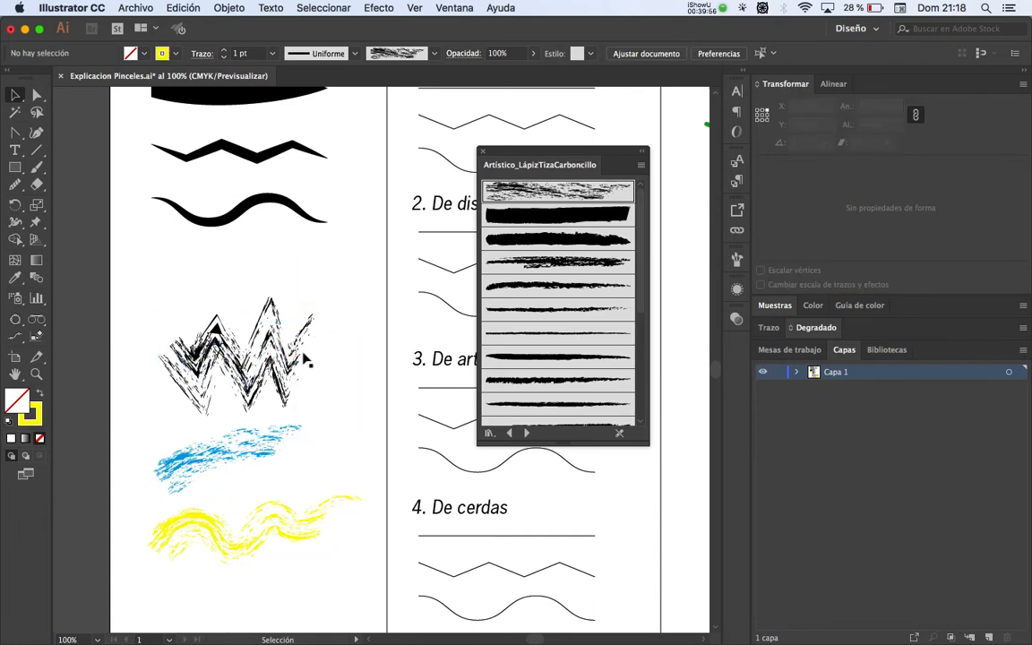
Step: Reselect the zigzag, blue and yellow strokes and apply the library's fifth brush, a thinner rough-edged charcoal line
left_click_drag(315, 266, 269, 515)
left_click(524, 263)
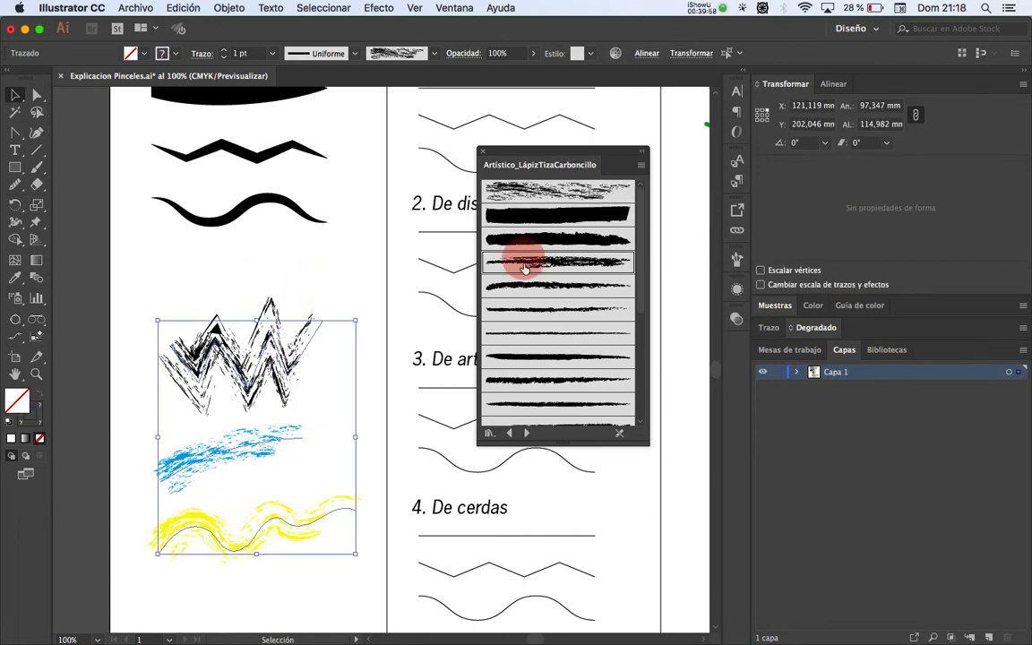
left_click(529, 286)
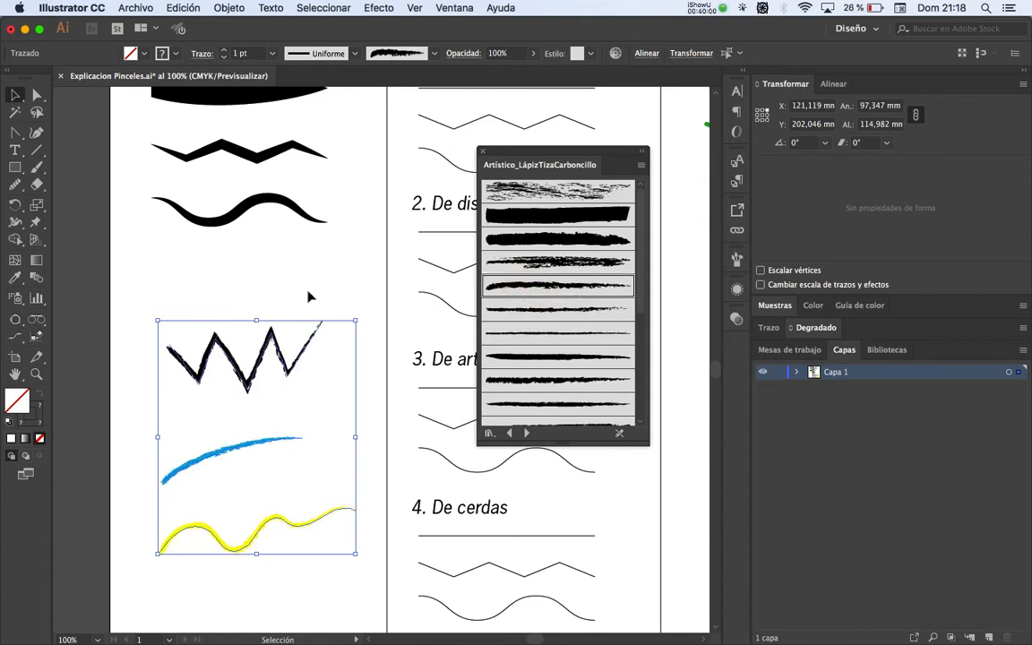
Step: Apply the library's fourth brush, a coarse multi-line charcoal texture, to the zigzag, blue and yellow strokes and deselect them
key("space")
left_click_drag(316, 421, 299, 336)
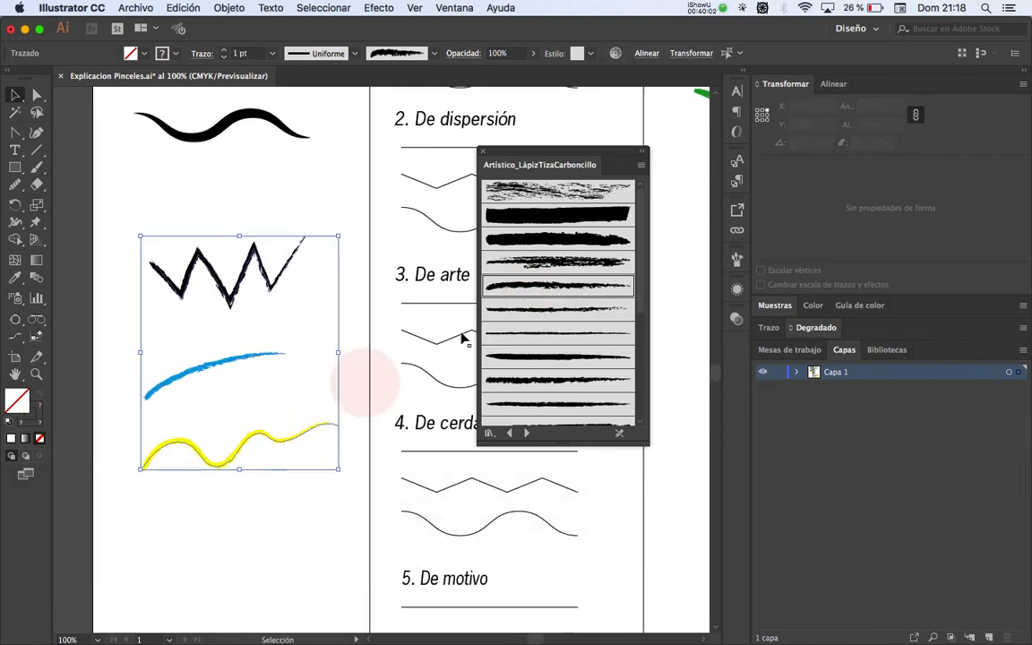
left_click(529, 262)
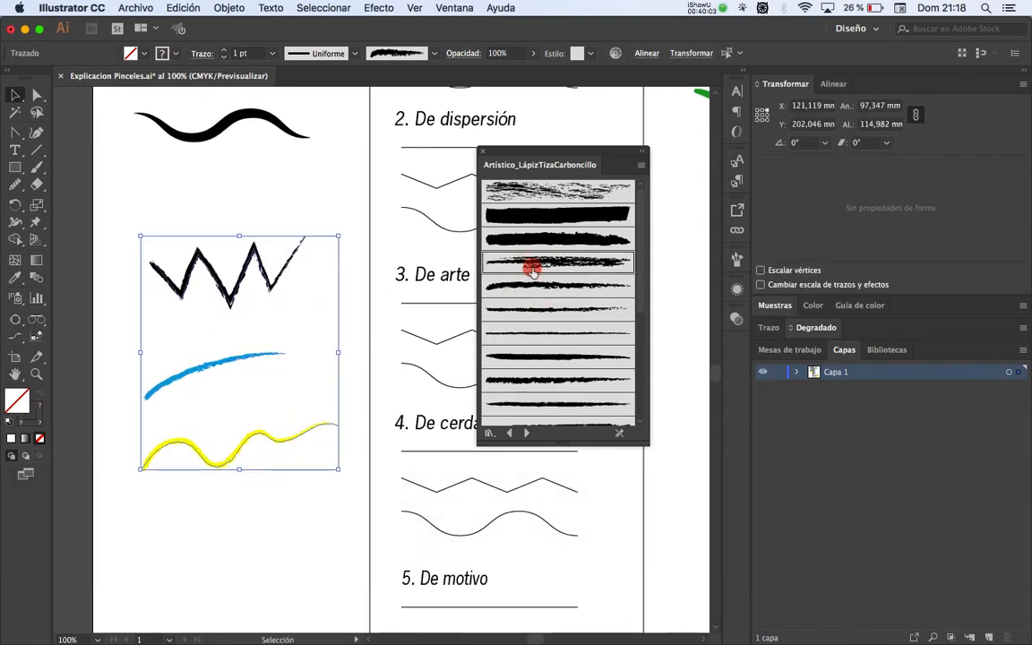
left_click(280, 504)
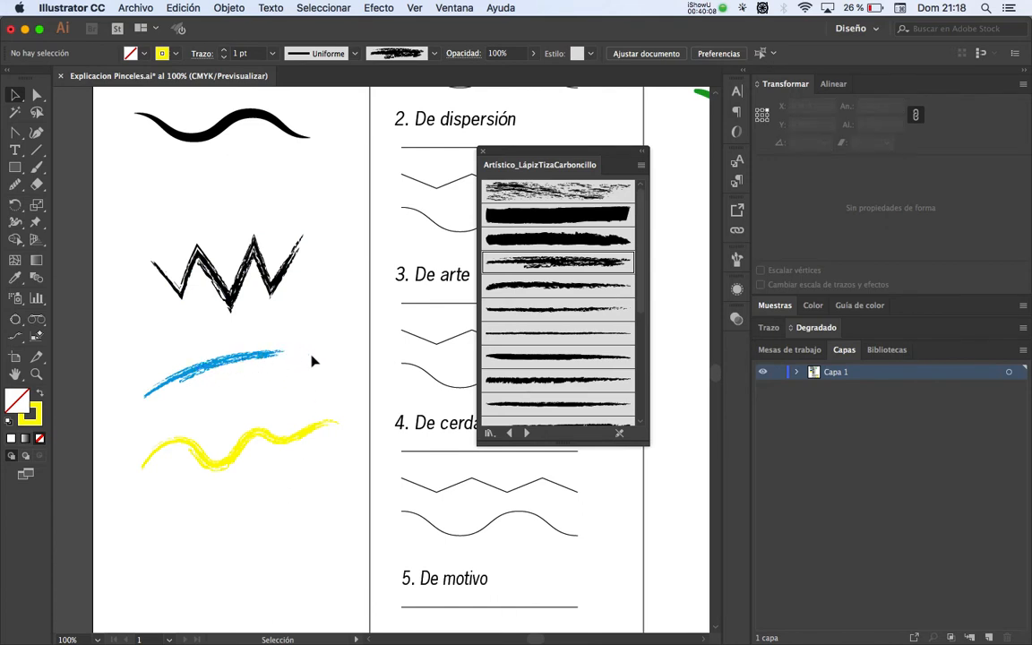
Step: Pick up the blue stroke's color and charcoal brush and handwrite "Hola" below the yellow wave with the Paintbrush tool
left_click(231, 359)
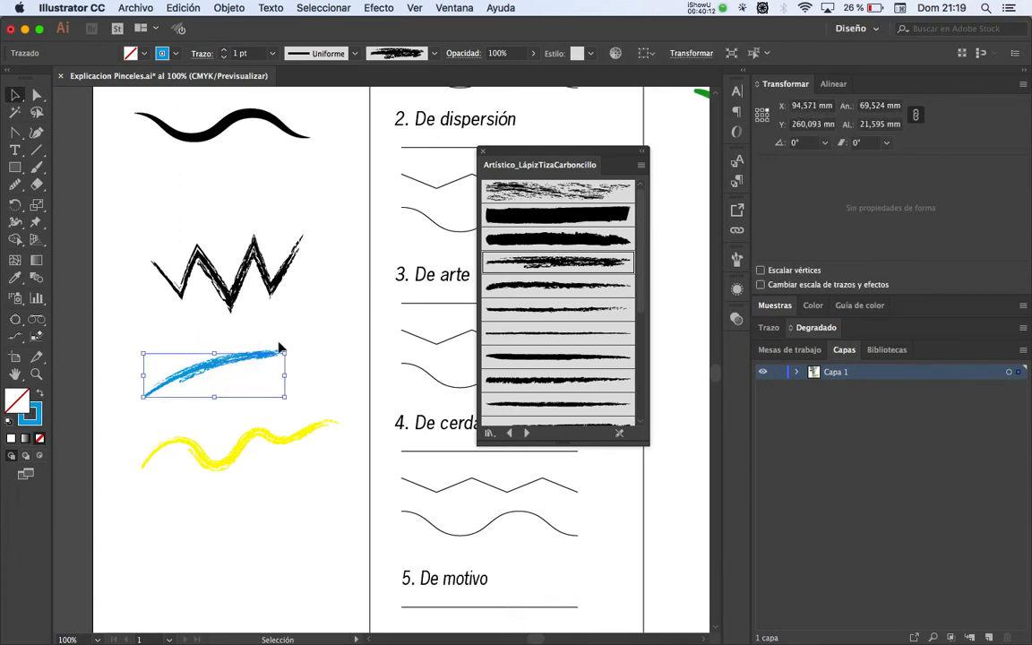
left_click(265, 384)
key("space")
left_click_drag(267, 414, 269, 287)
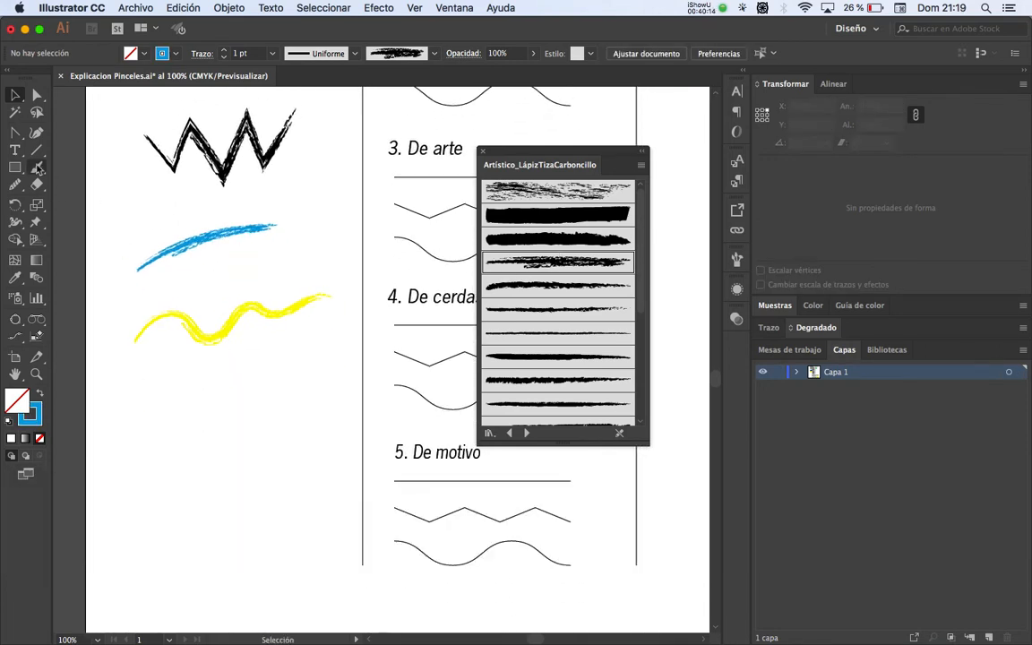
left_click(36, 167)
left_click_drag(141, 393, 131, 520)
left_click_drag(177, 394, 164, 524)
left_click_drag(134, 439, 171, 425)
left_click_drag(197, 421, 190, 462)
left_click_drag(217, 389, 215, 475)
left_click_drag(285, 400, 294, 441)
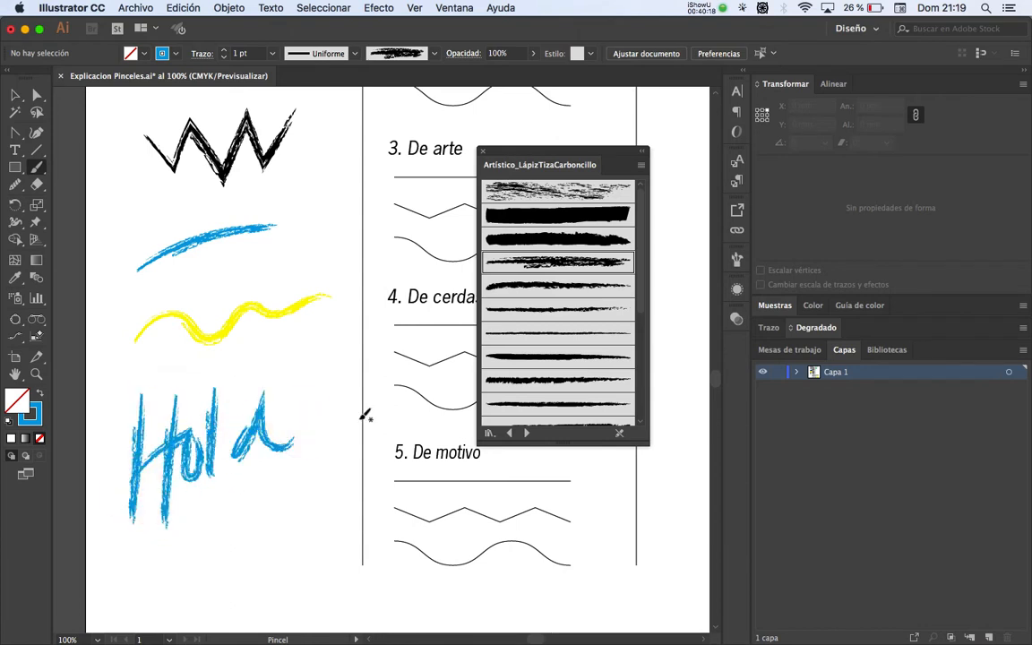
Step: Undo and redraw the final letter "a" of the blue "Hola" until it has a rounded form
key("super+z")
mouse_move(247, 407)
left_mouse_down()
mouse_move(291, 419)
mouse_move(295, 439)
left_mouse_up()
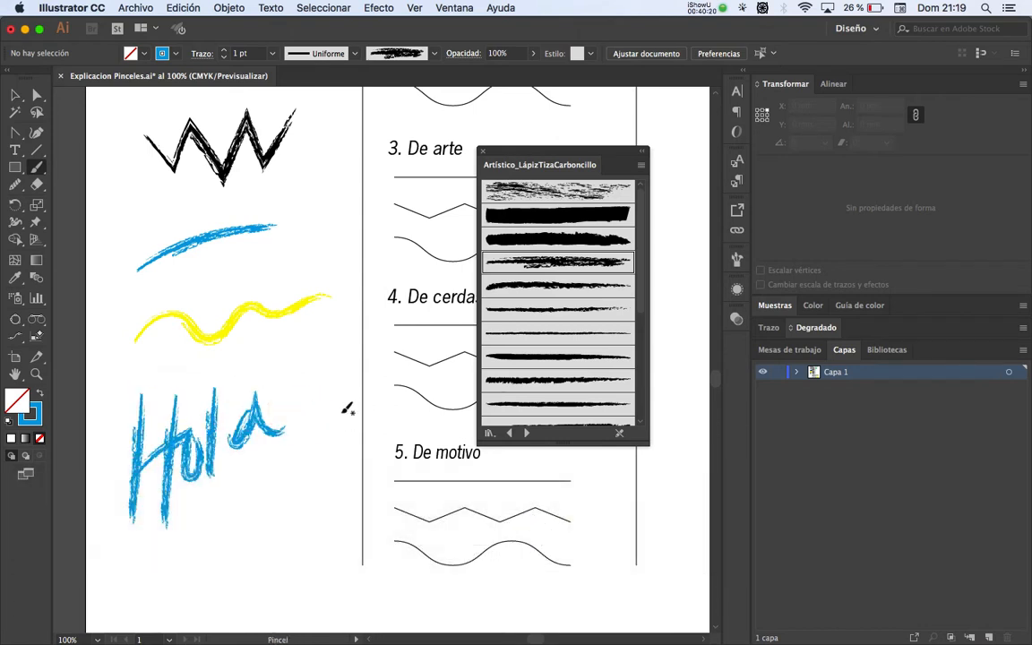
key("super+z")
mouse_move(255, 407)
left_mouse_down()
mouse_move(231, 435)
mouse_move(285, 434)
left_mouse_up()
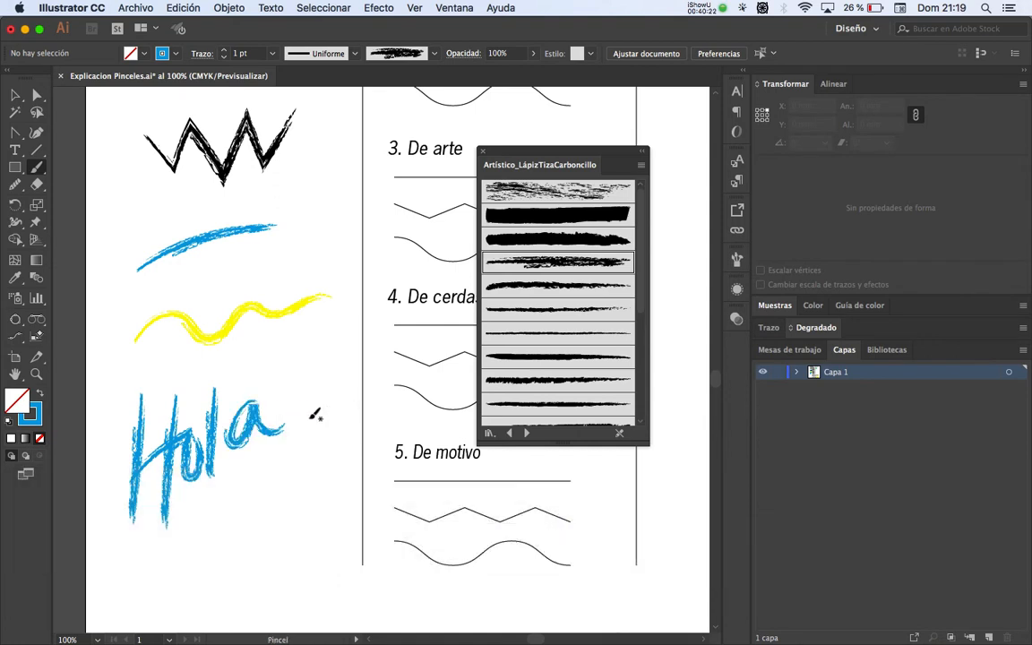
key("v")
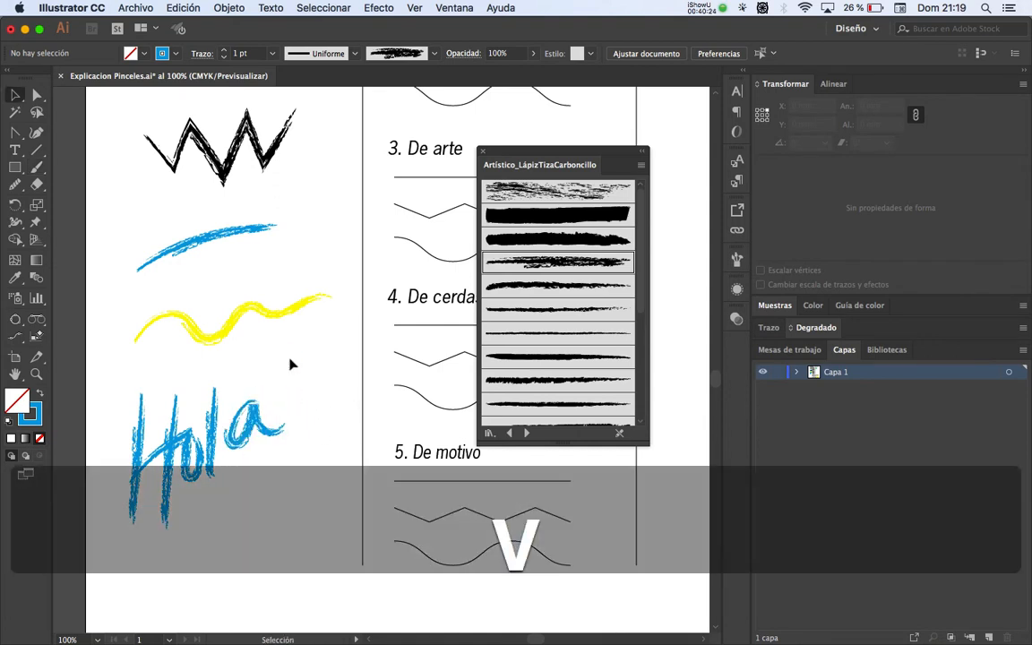
Step: Enlarge "Hola" to 200% and select its vertical strokes one by one to compare their brush texture
left_click_drag(270, 459, 288, 351)
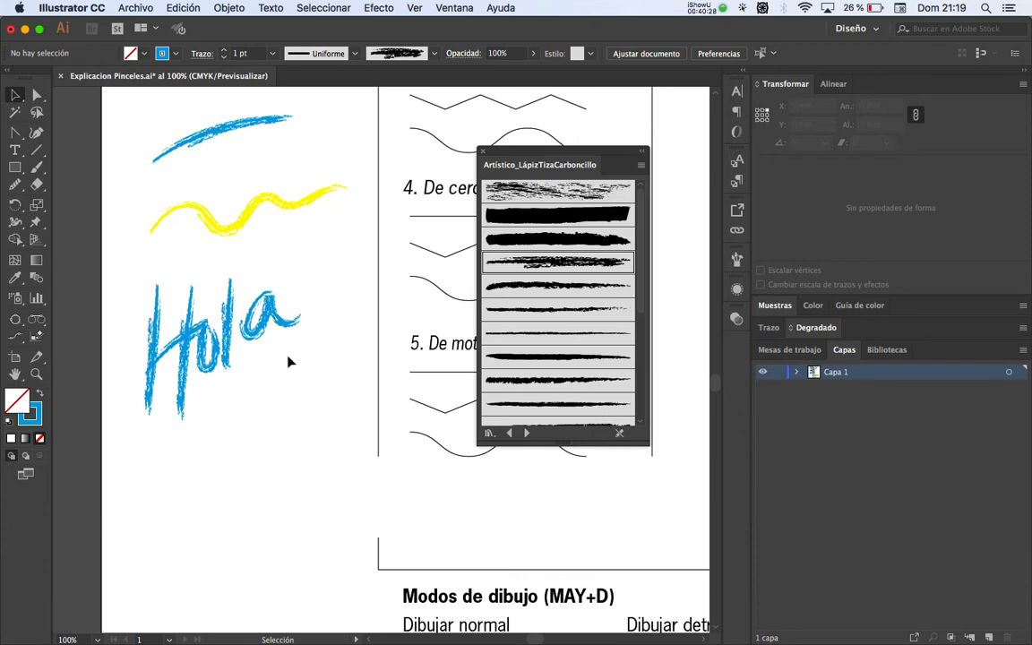
key("z")
left_click(258, 416)
left_click(322, 334)
left_click_drag(322, 334, 247, 317)
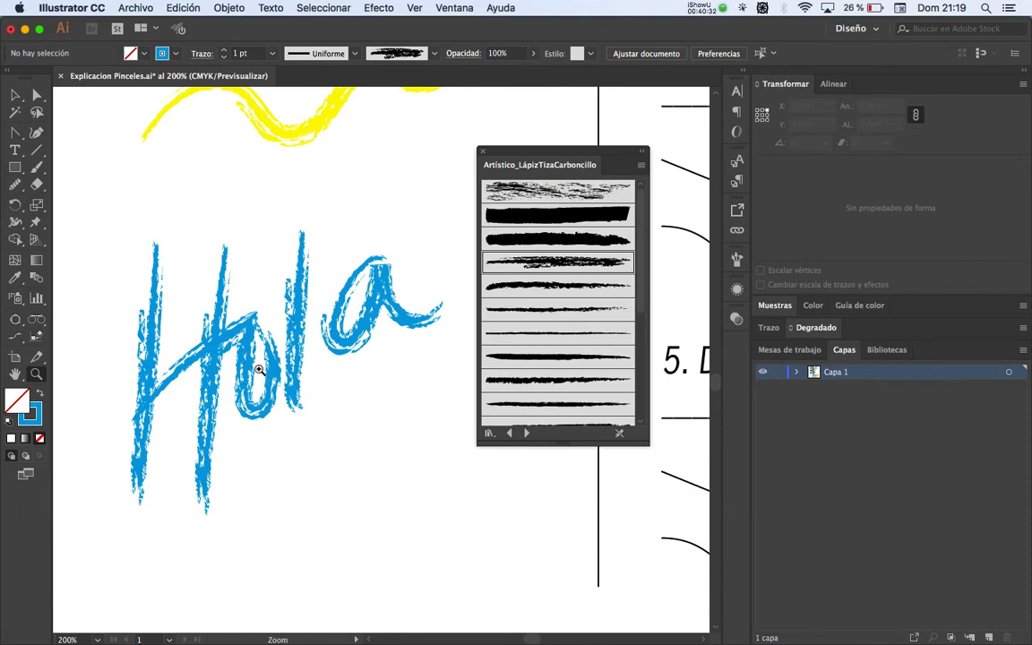
key("v")
left_click(150, 328)
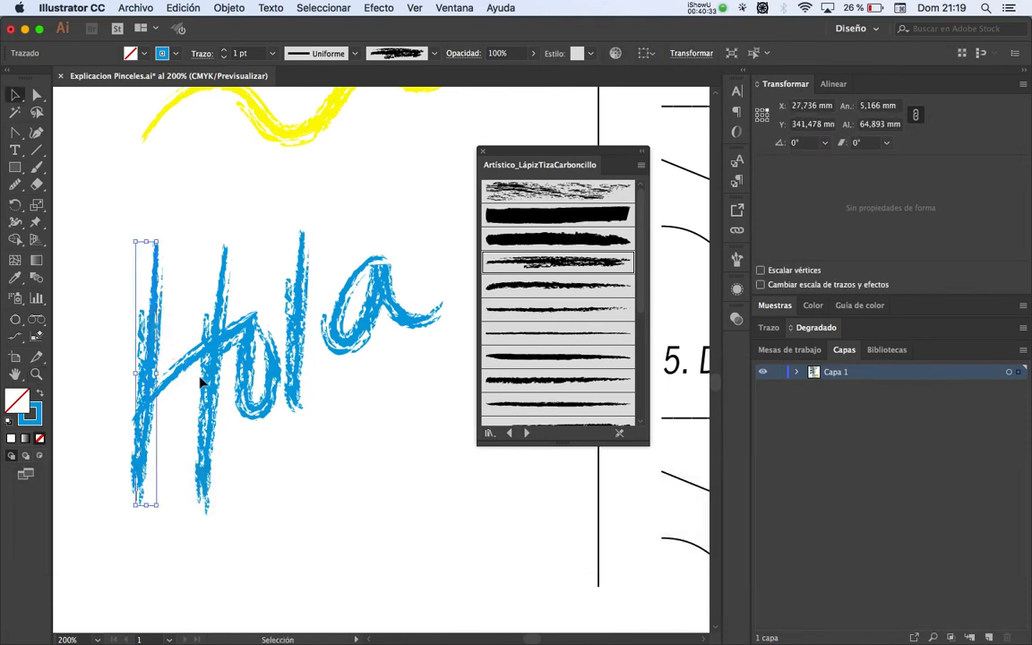
left_click(219, 307)
left_click(294, 295)
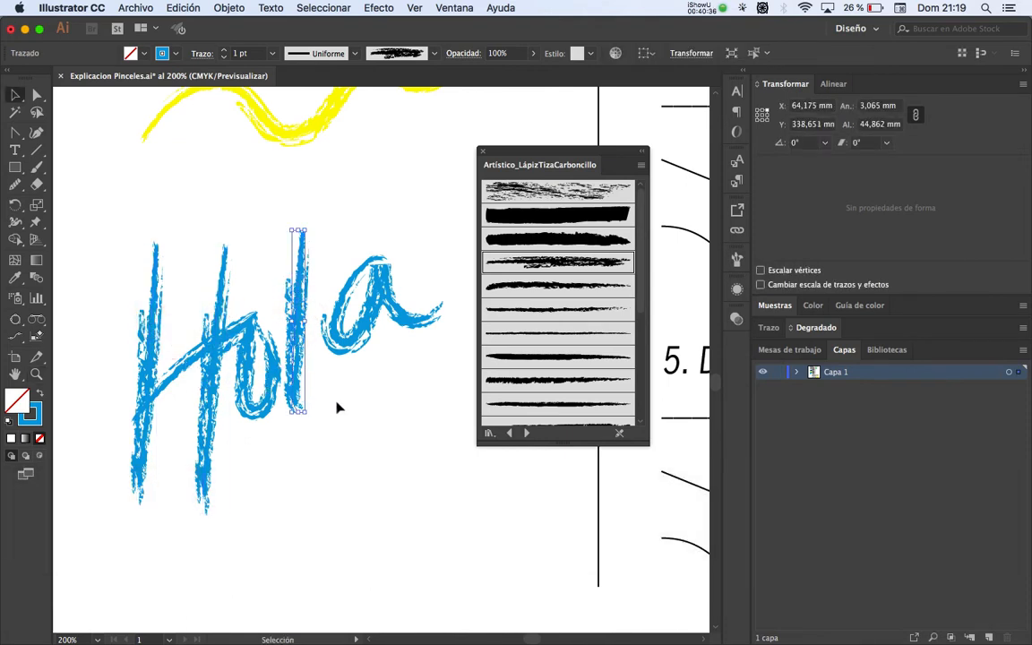
left_click(358, 410)
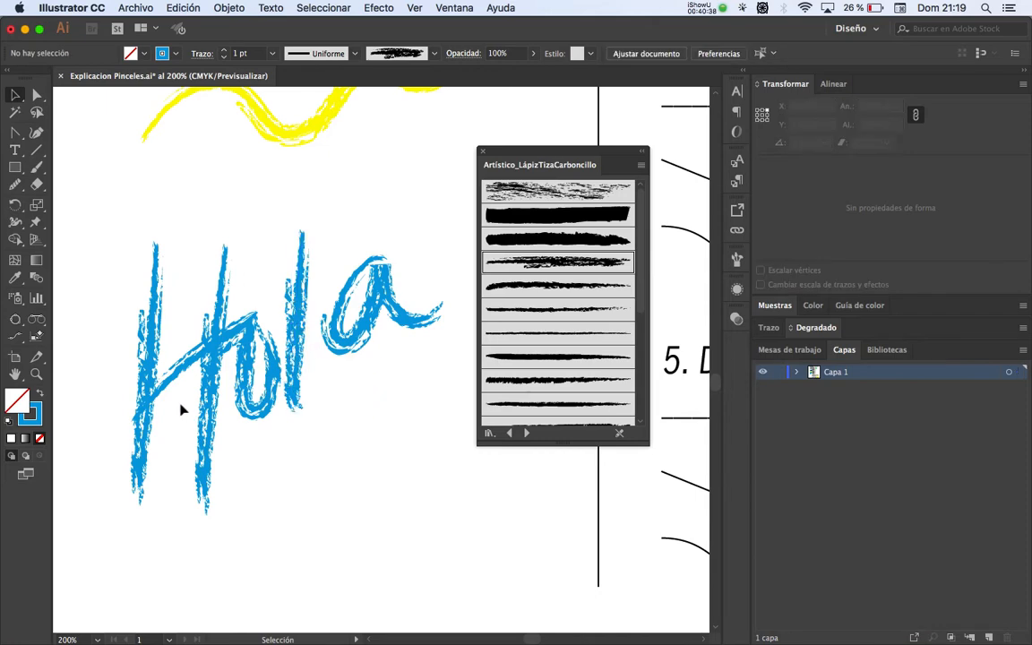
Step: Examine the lettering up close once more and return to 100% view with the colored strokes in sight
key("z")
key("alt")
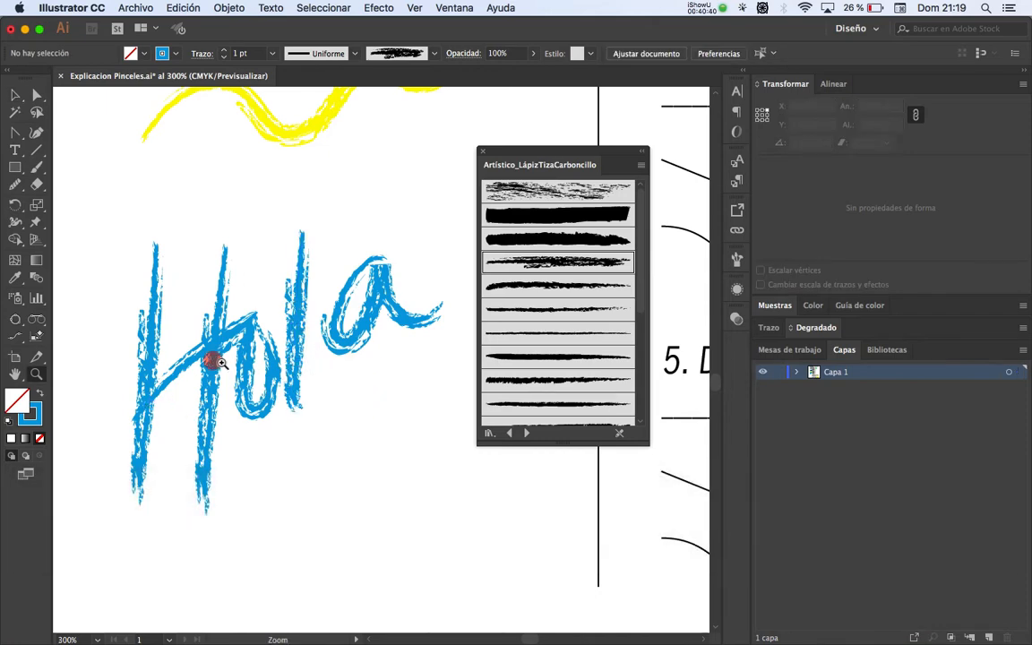
left_click(214, 357)
left_click(388, 380, "alt")
left_click(388, 379, "alt")
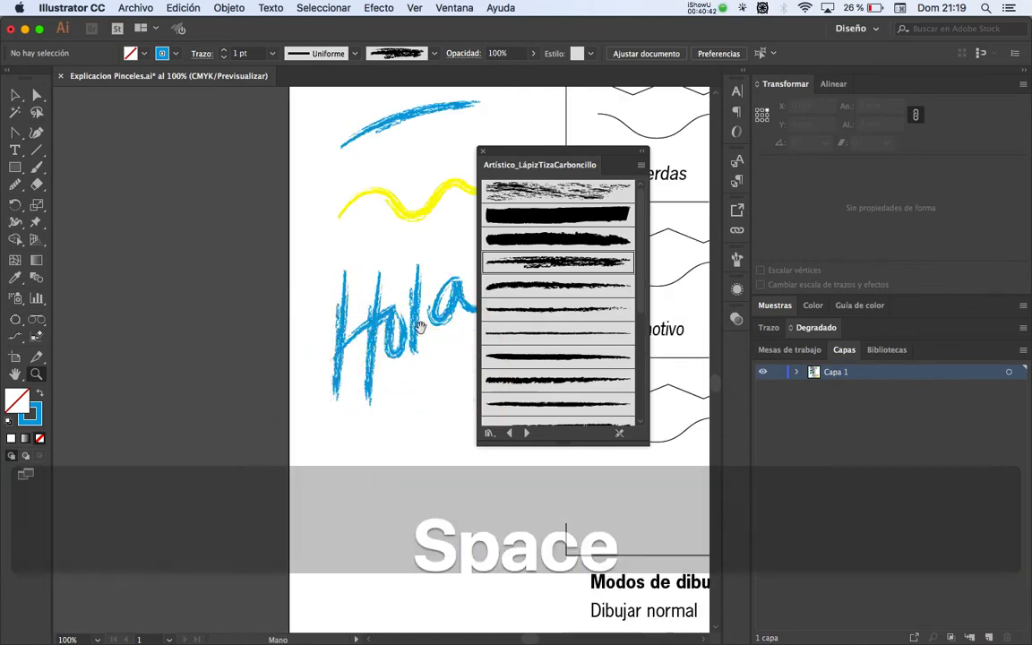
left_click_drag(542, 237, 403, 299)
key("v")
left_click(329, 413)
left_click_drag(330, 413, 276, 437)
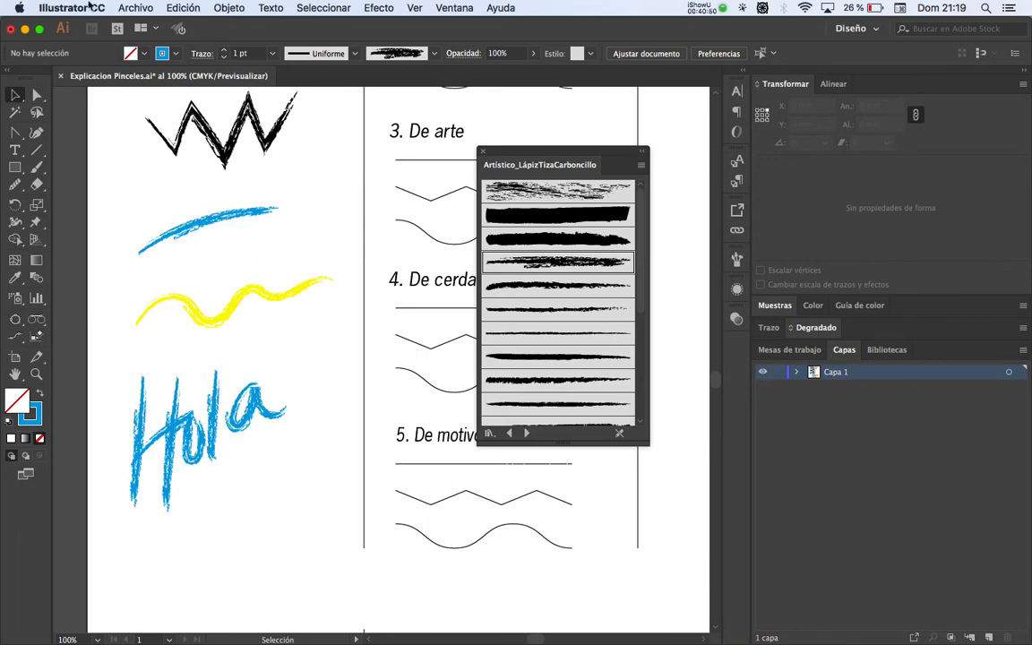
Step: Open Cera_RGB_1200ppp.tif from the desktop in Photoshop, leaving the missing color profile unmodified
mouse_move(3, 3)
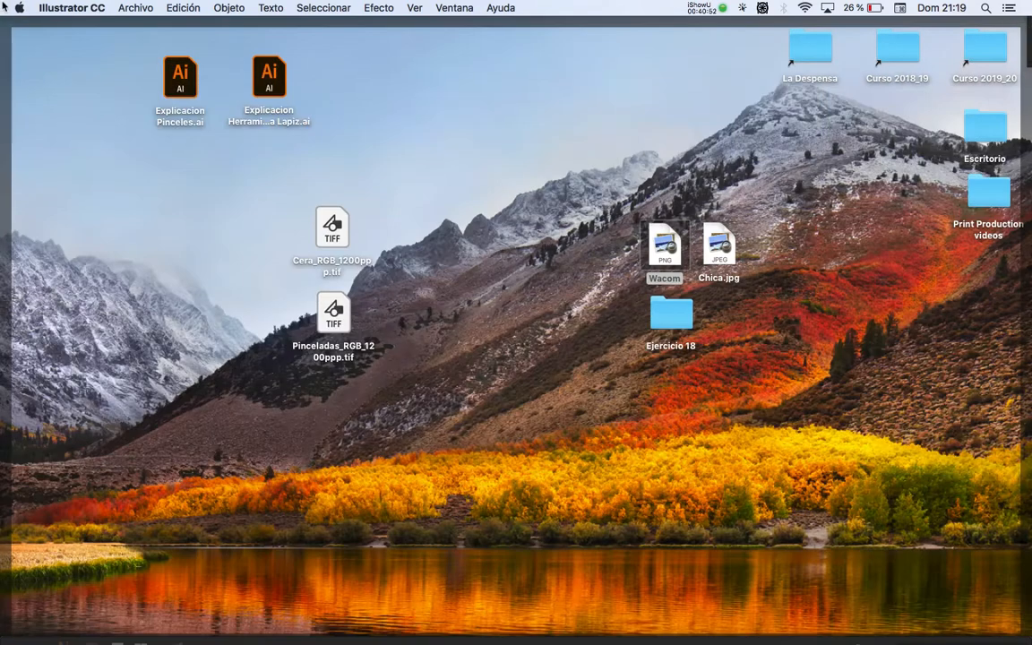
left_click(395, 230)
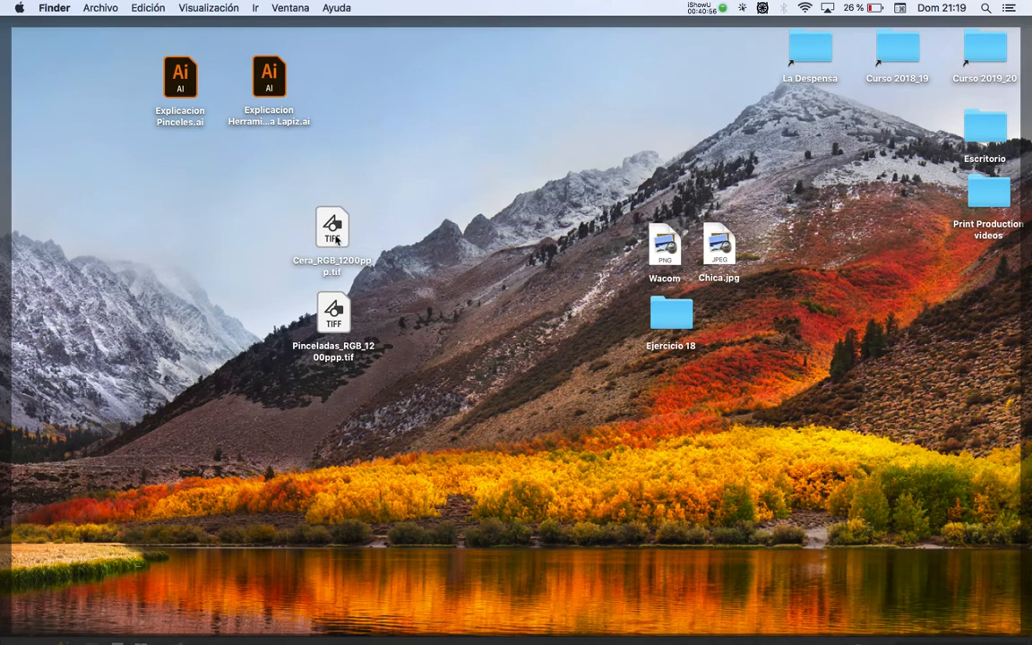
left_click(336, 239)
left_click_drag(333, 230, 536, 618)
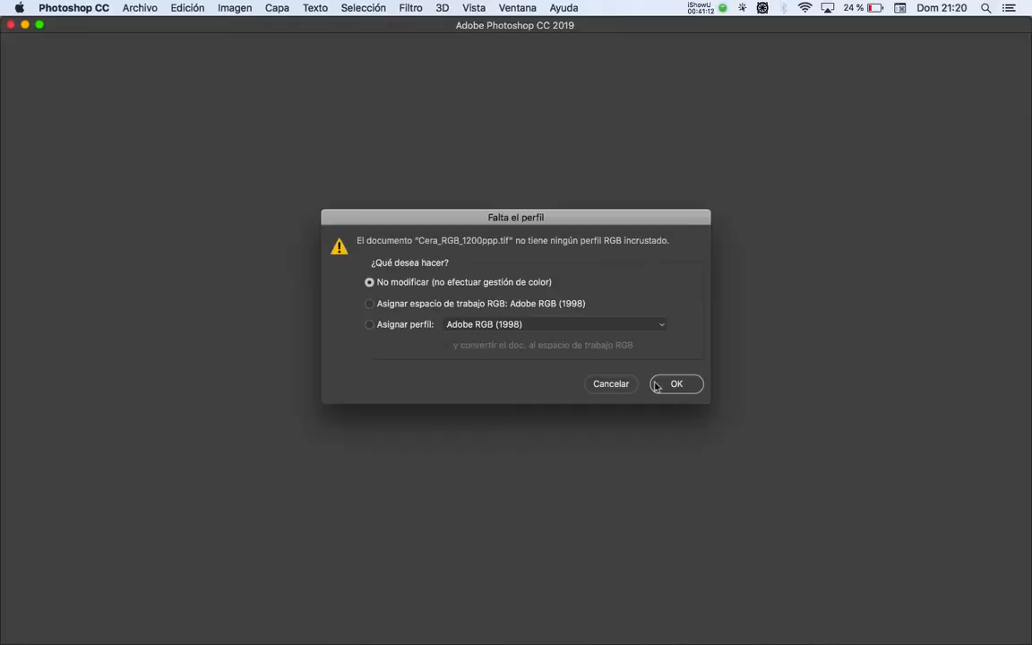
left_click(673, 390)
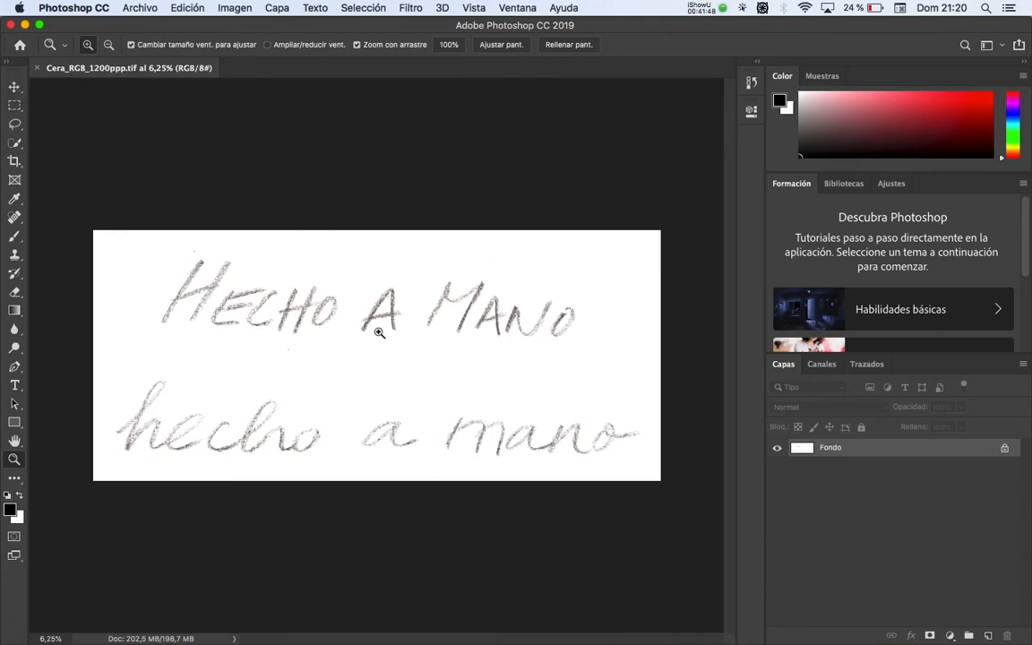
Step: Examine the grain of the scanned crayon letter "A" at high magnification and return to the whole image
mouse_move(378, 332)
left_mouse_down()
mouse_move(437, 340)
mouse_move(394, 320)
mouse_move(394, 307)
mouse_move(453, 341)
mouse_move(431, 320)
mouse_move(458, 364)
left_mouse_up()
key("space")
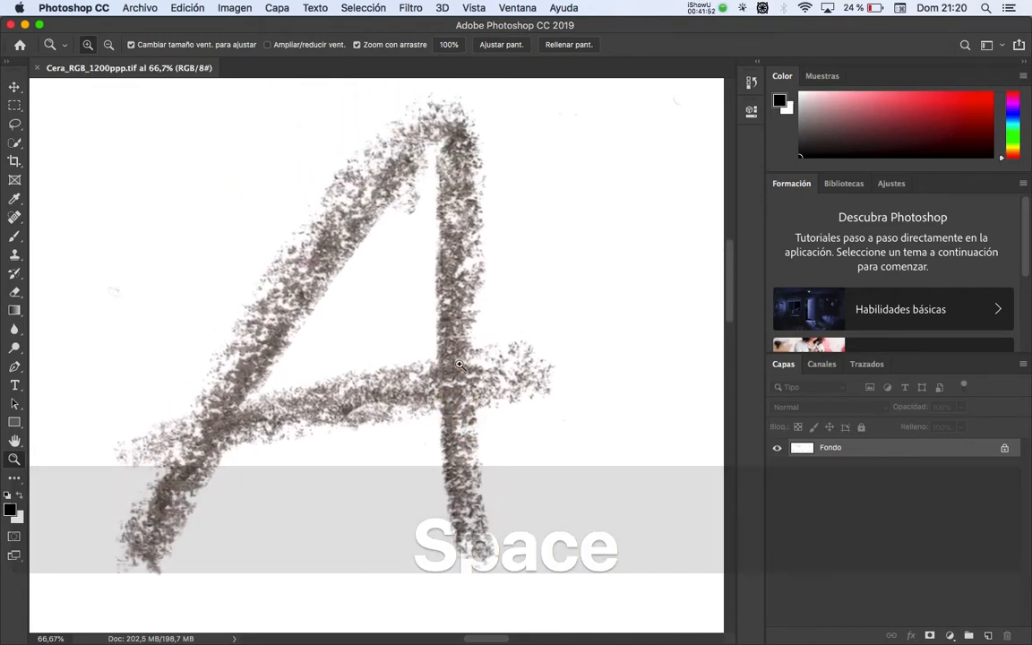
left_click(426, 314)
left_click(465, 348, "alt")
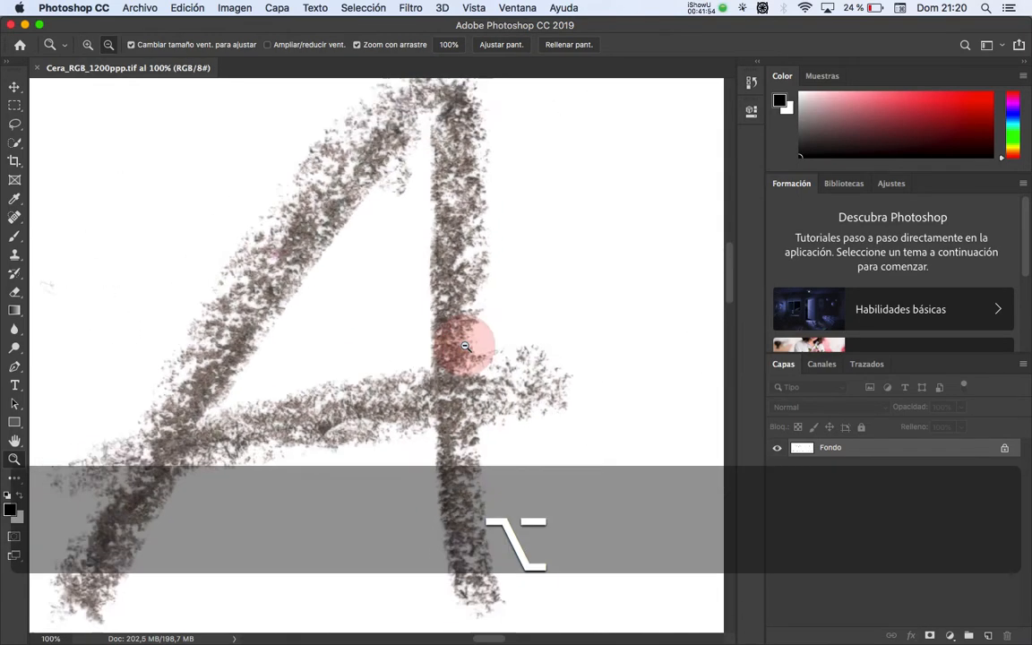
left_click(464, 348, "alt")
left_click(465, 348, "alt")
left_click(465, 348)
left_click(465, 347)
left_click(465, 348)
key("space")
left_click_drag(537, 386, 452, 350)
left_click(451, 351)
left_click(454, 360)
key("alt")
left_click(454, 360, "alt")
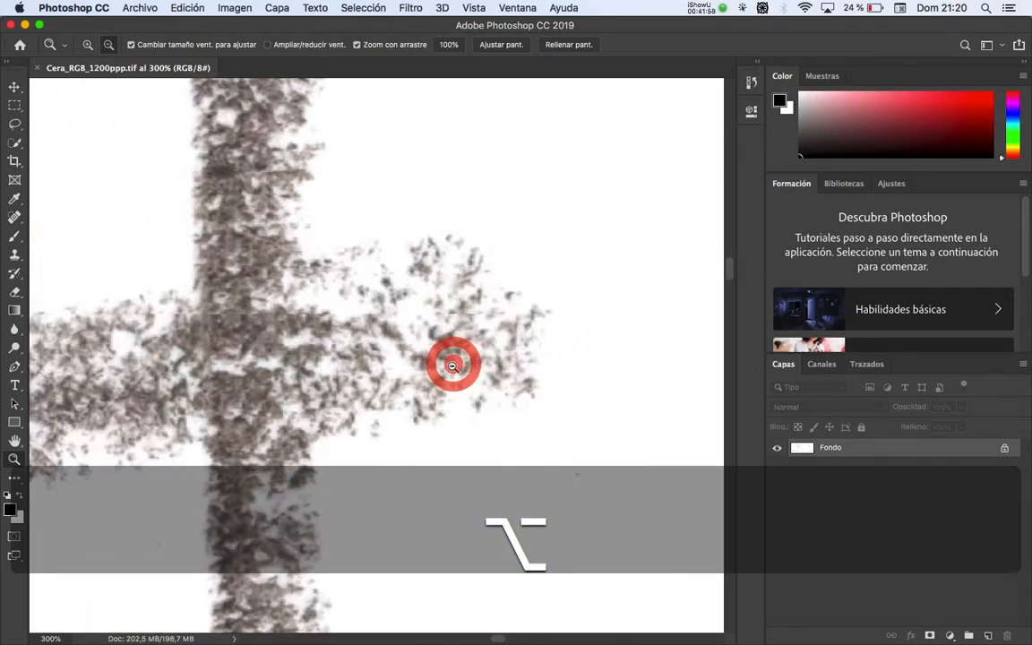
left_click(450, 367, "alt")
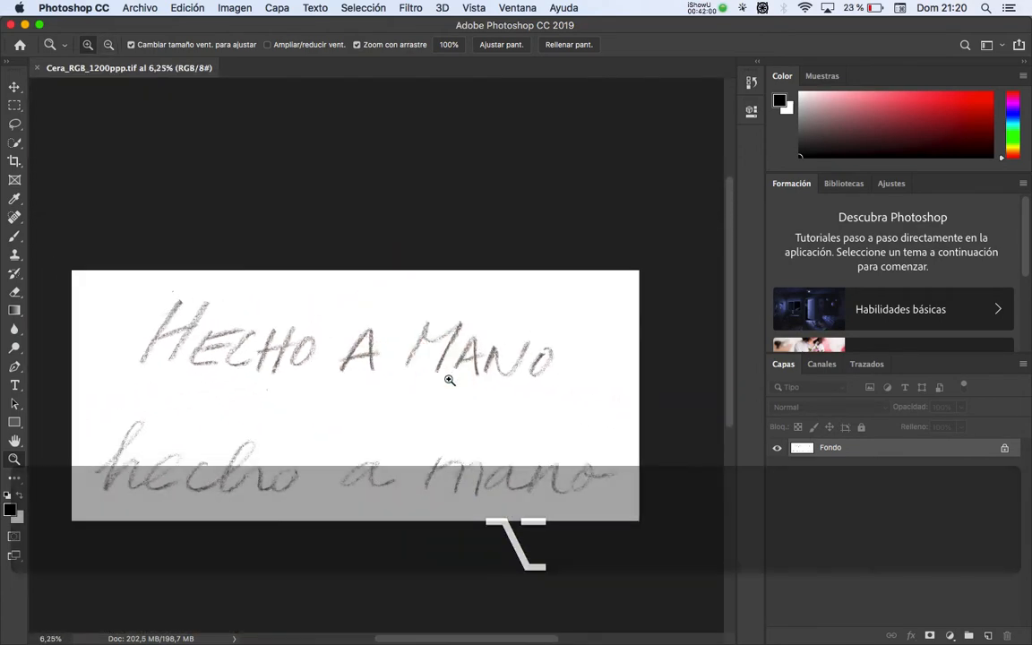
key("space")
left_click_drag(447, 380, 428, 368)
key("v")
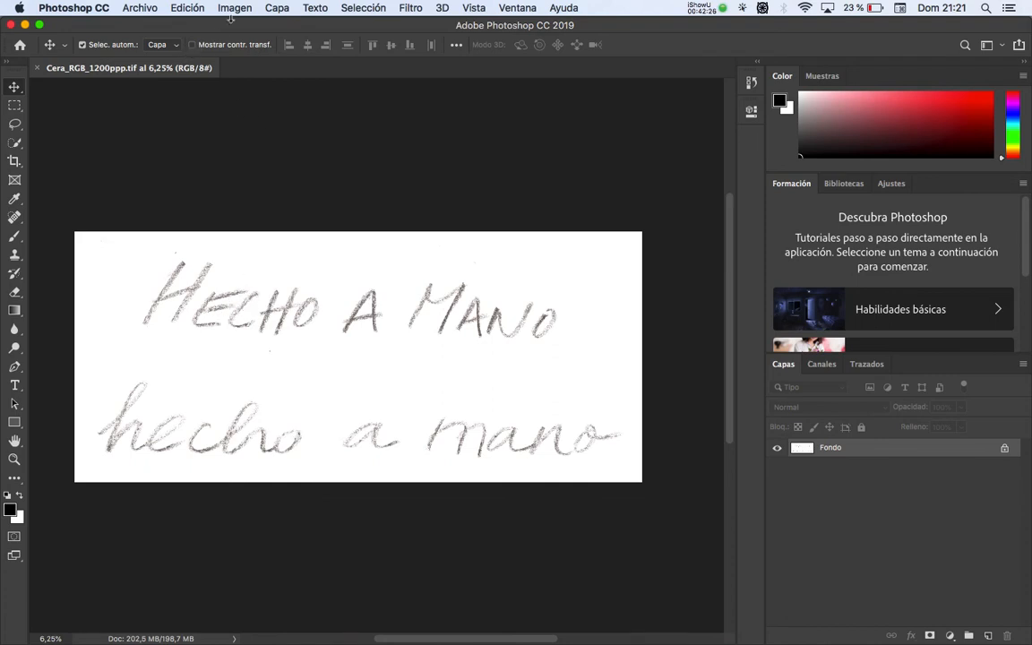
Step: Convert the scanned lettering to grayscale mode, discarding the color information
left_click(235, 7)
mouse_move(242, 26)
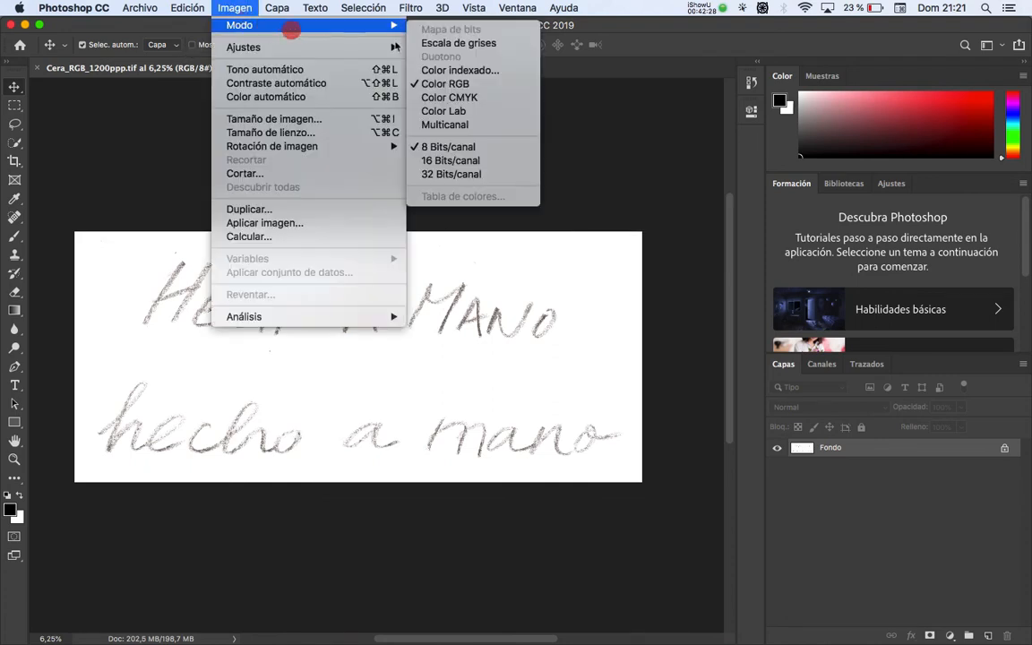
left_click(459, 43)
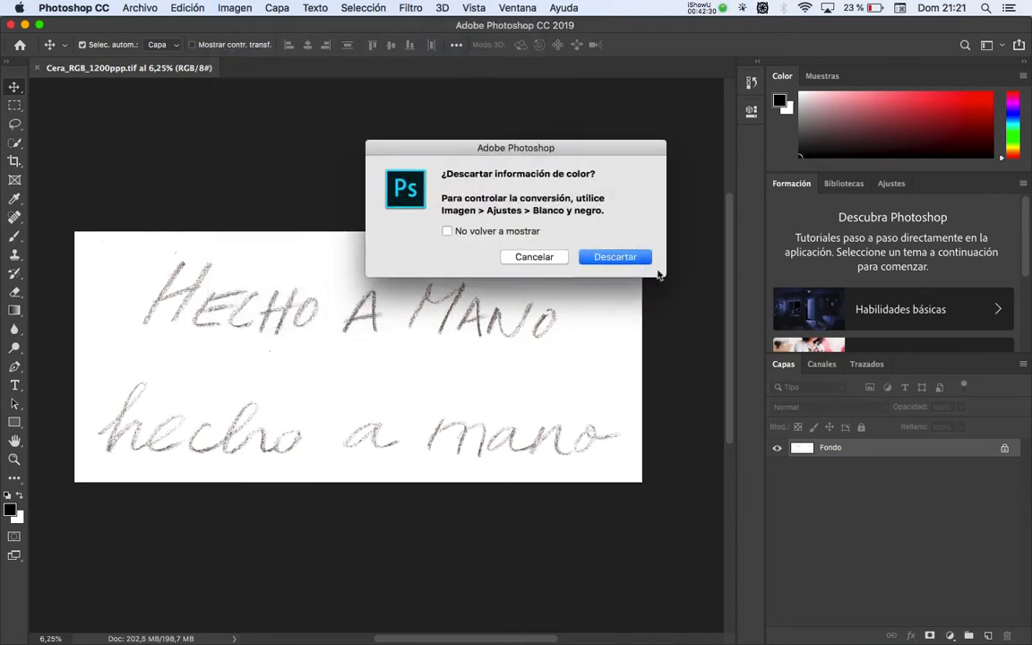
left_click(611, 259)
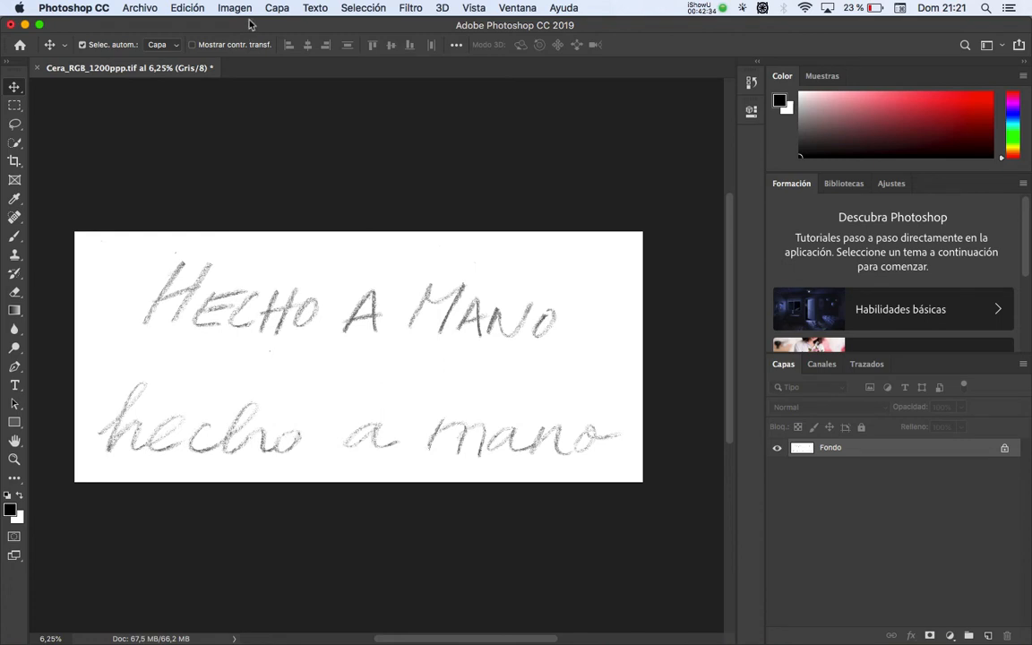
Step: Apply a Threshold (Umbral) adjustment with level 243 to turn the lettering pure black and white
left_click_drag(217, 7, 415, 240)
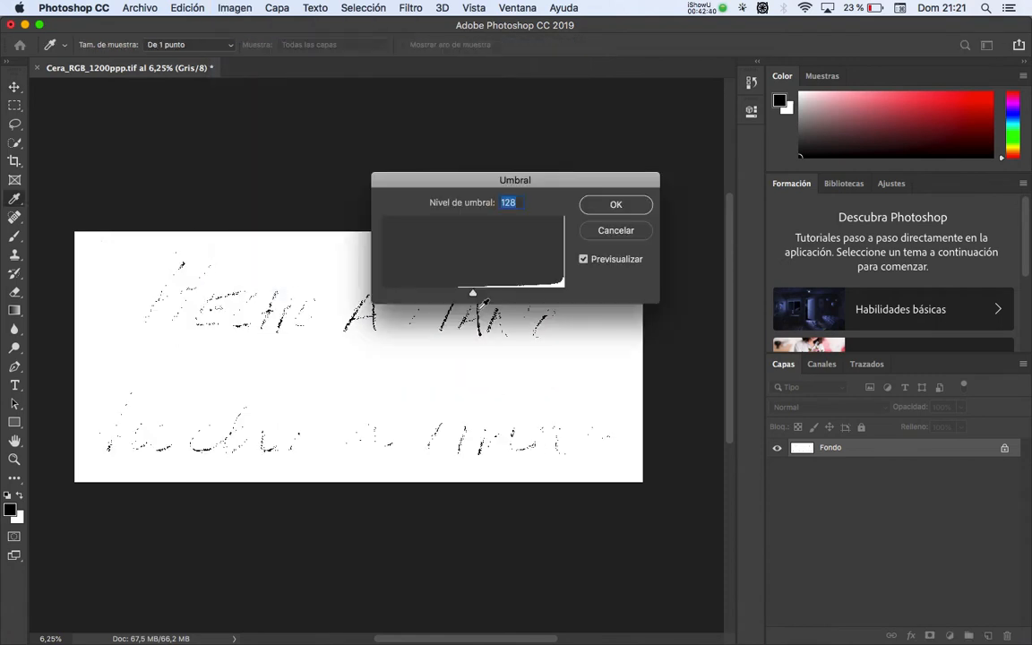
left_click_drag(542, 185, 516, 99)
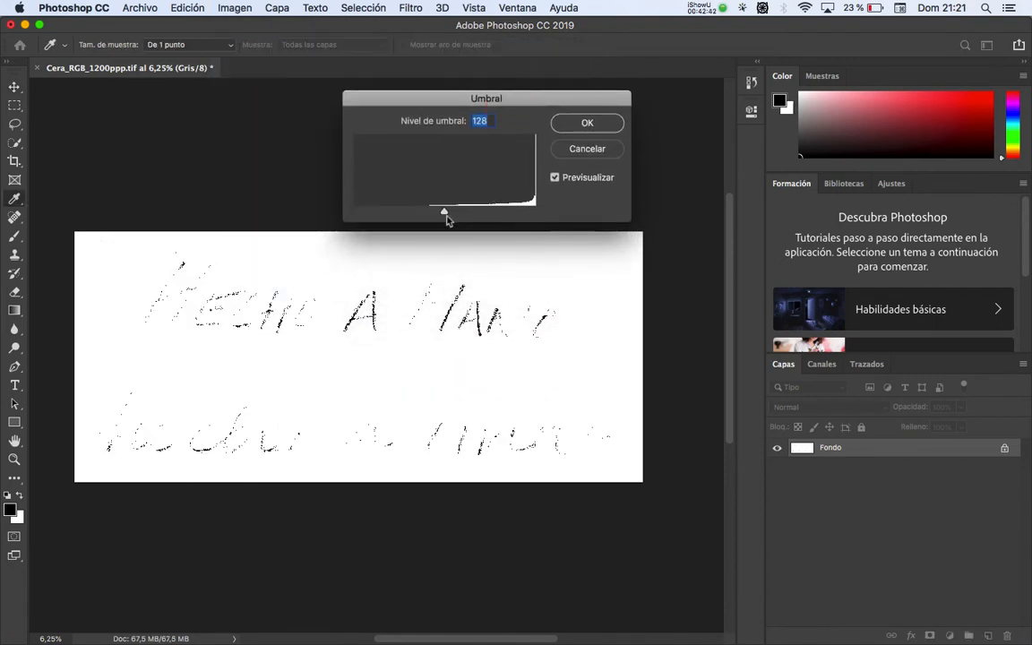
left_click_drag(444, 212, 528, 208)
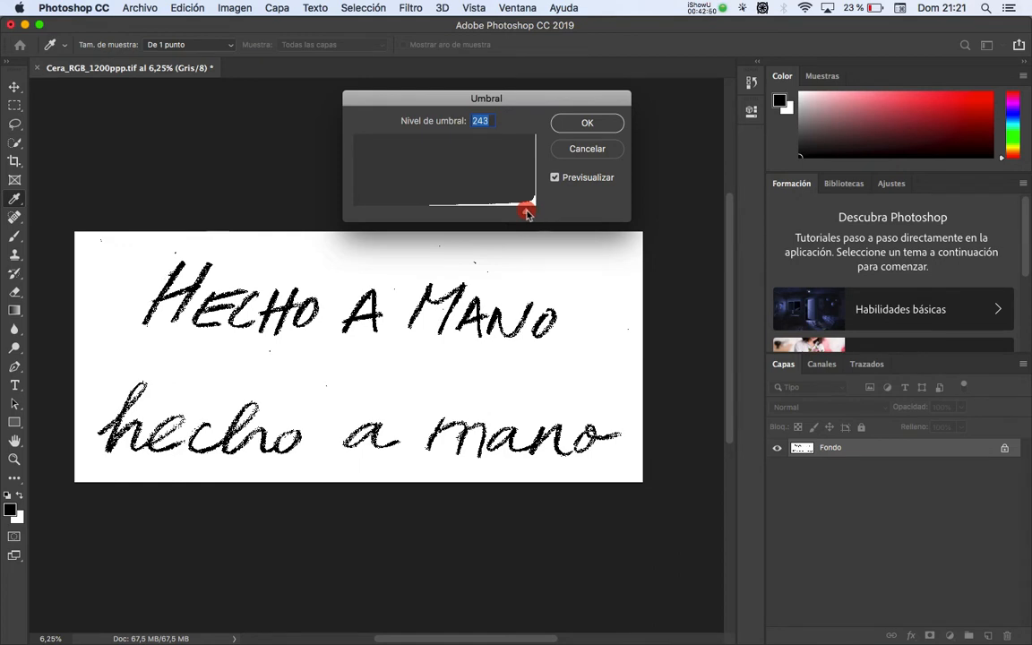
left_click(589, 125)
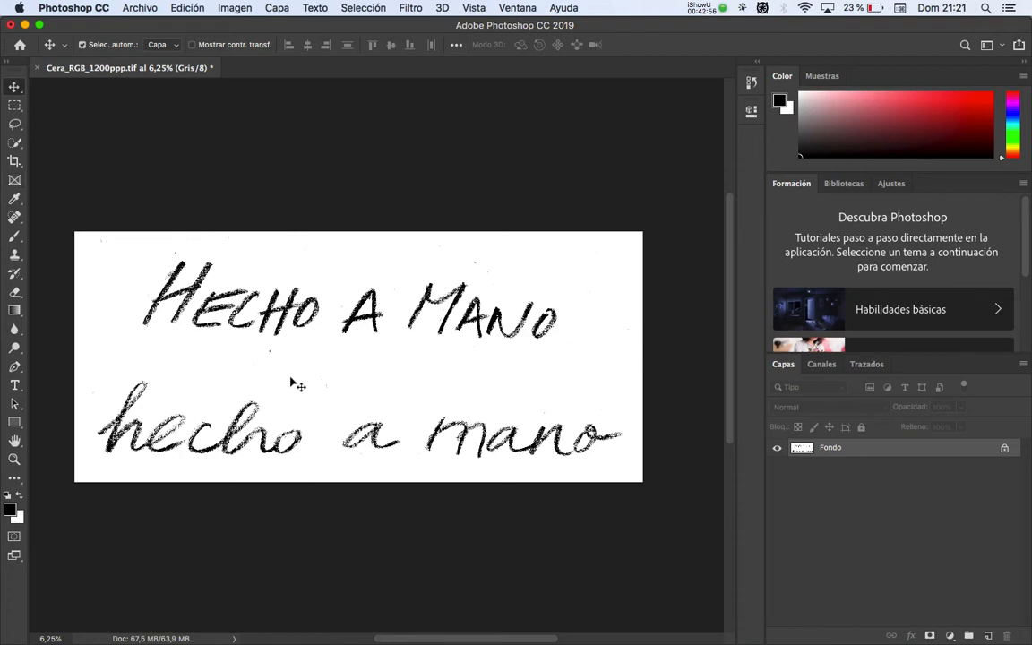
Step: Erase the stray specks around both lines of lettering with the Eraser at brush size 621
left_click(14, 291)
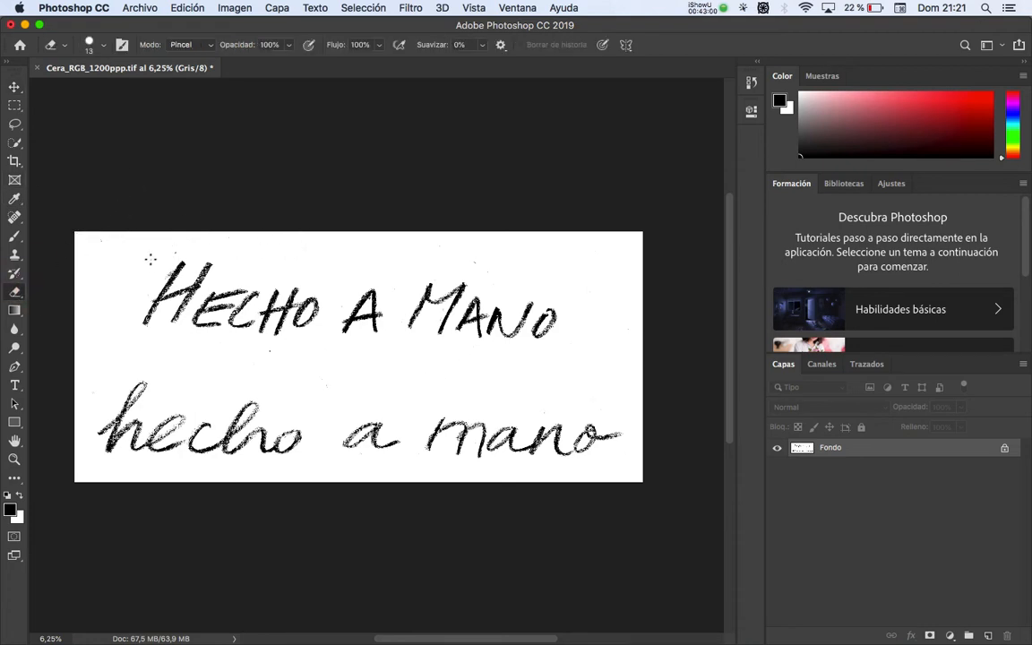
mouse_move(144, 255)
left_mouse_down()
mouse_move(120, 251)
mouse_move(117, 218)
mouse_move(166, 223)
mouse_move(175, 240)
mouse_move(179, 230)
left_mouse_up()
left_click(271, 358)
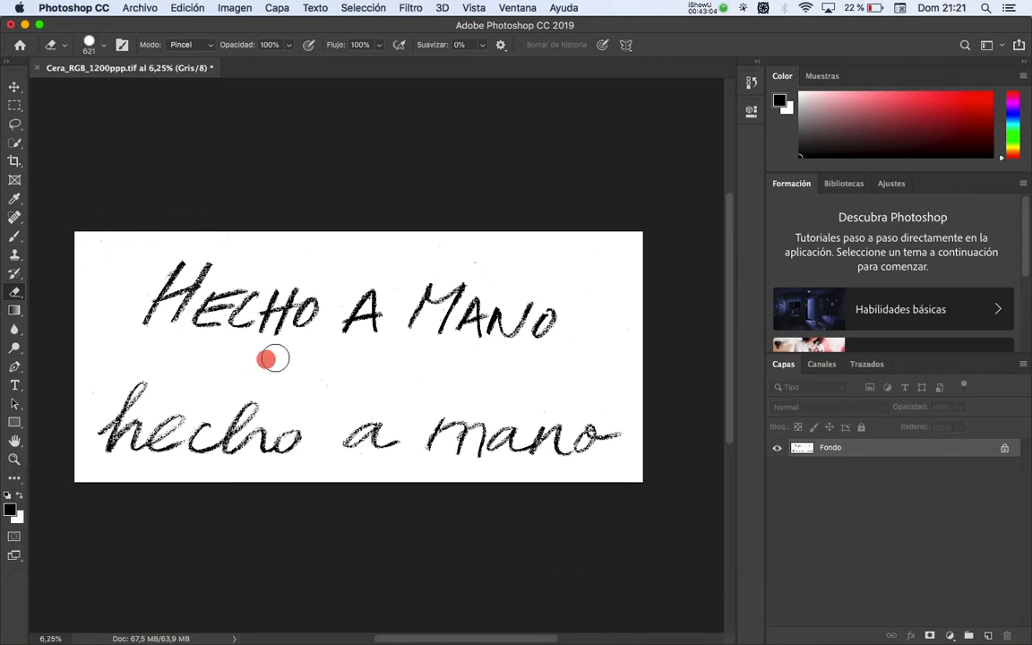
mouse_move(508, 279)
left_mouse_down()
mouse_move(492, 254)
mouse_move(462, 248)
mouse_move(478, 241)
mouse_move(526, 244)
left_mouse_up()
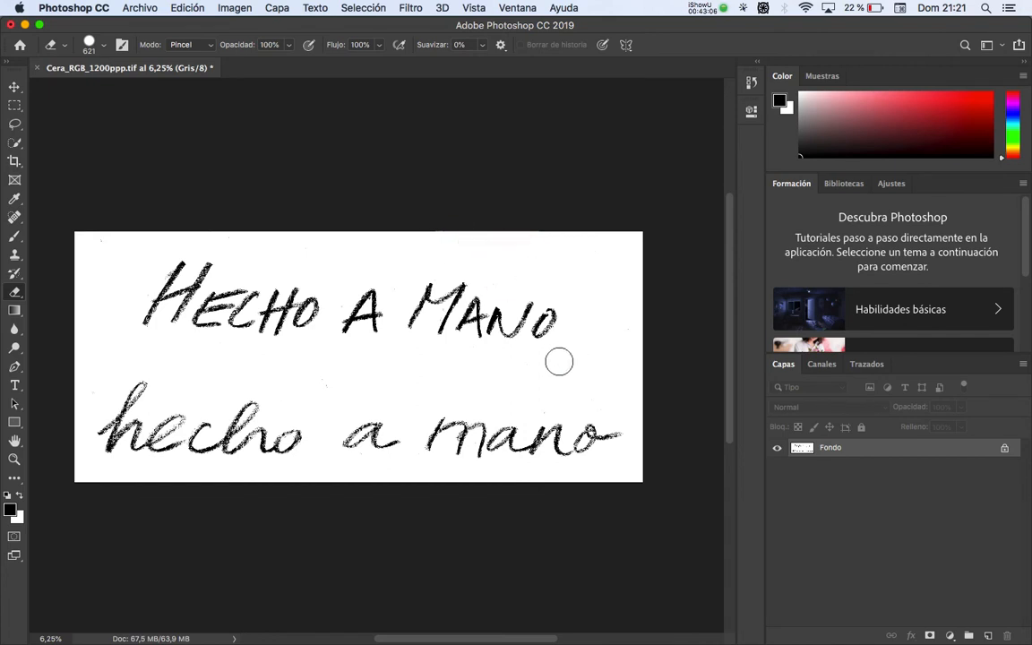
left_click(545, 403)
left_click_drag(322, 387, 352, 383)
left_click_drag(115, 223, 91, 255)
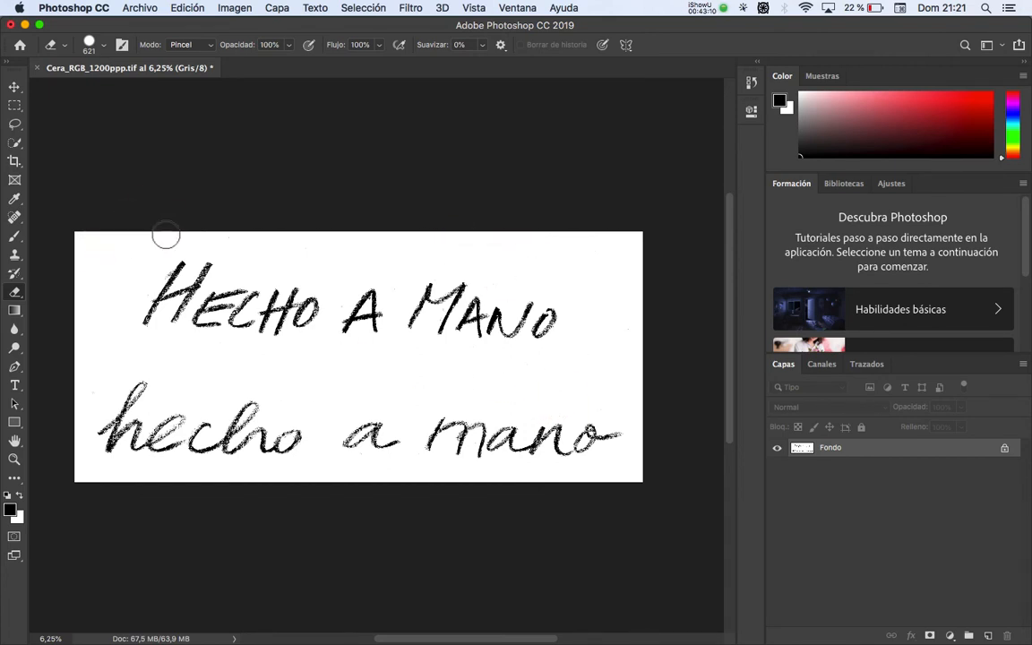
left_click(109, 373)
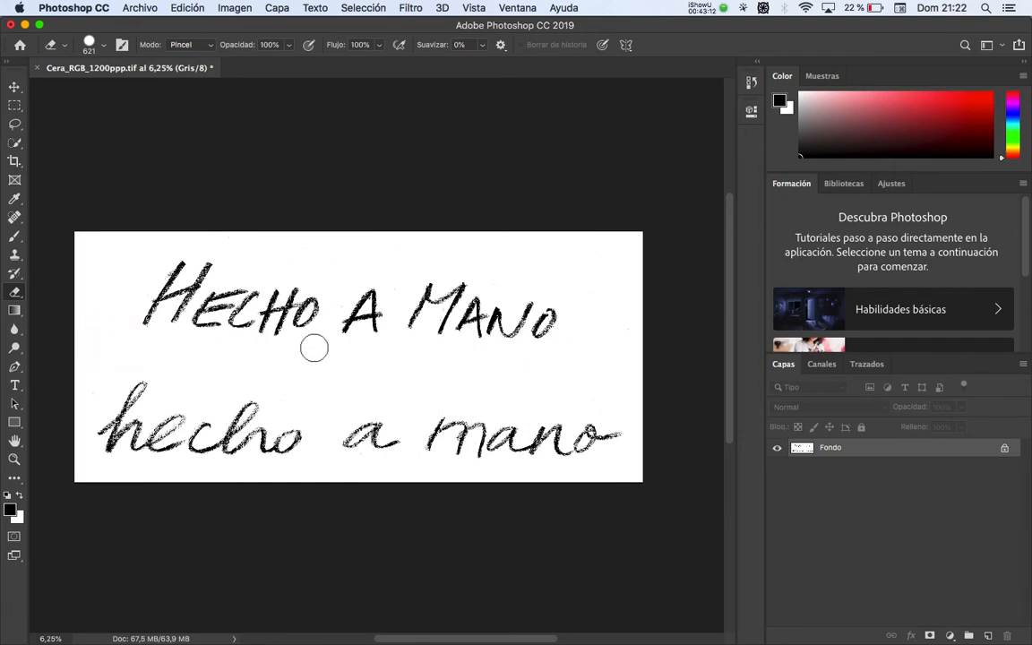
key("v")
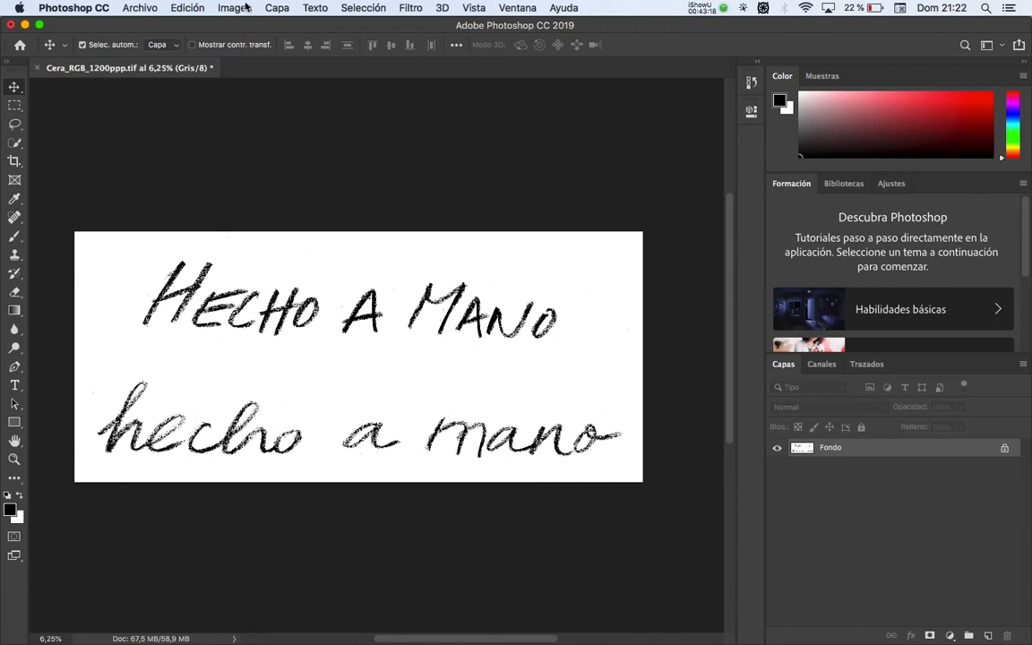
Step: Convert the lettering to bitmap mode at 1200 pixels per inch using the 50% threshold method (50% de umbral)
left_click(234, 8)
left_click(286, 25)
left_click(453, 30)
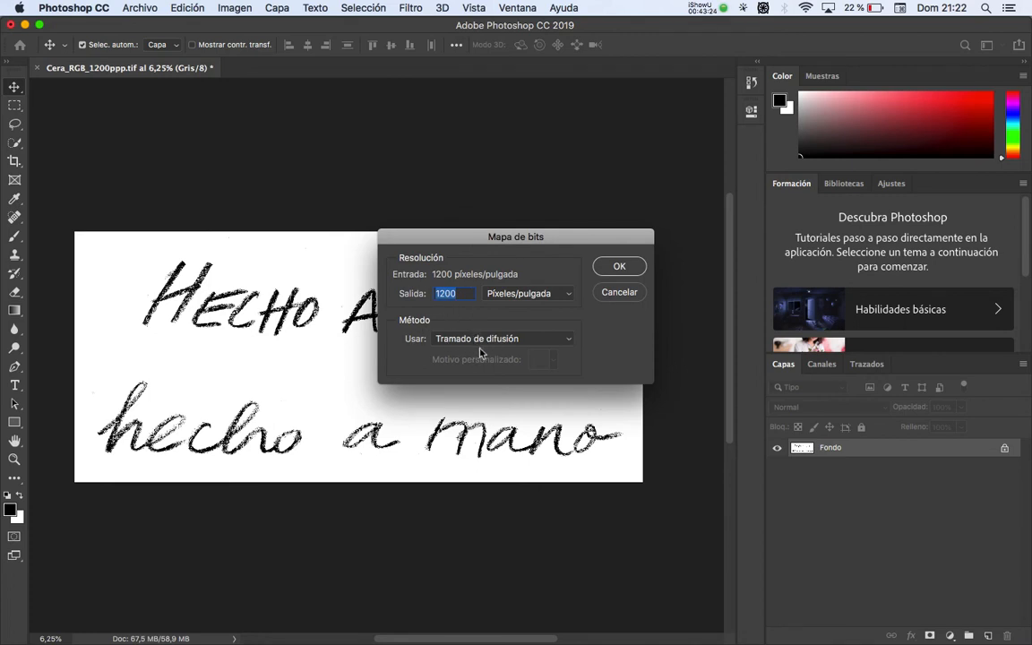
left_click(464, 342)
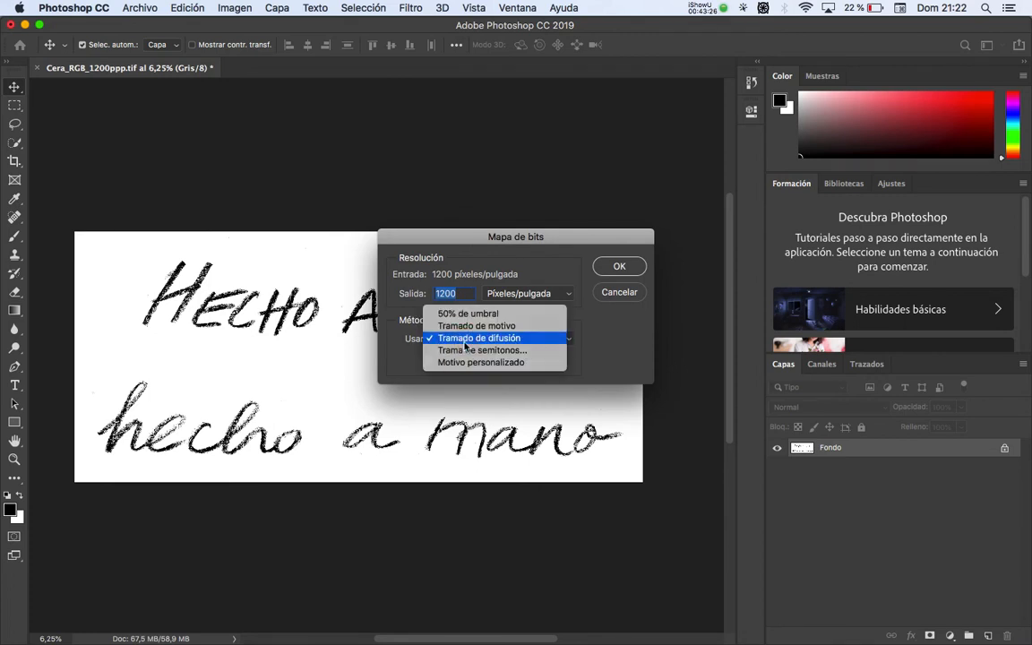
left_click(470, 313)
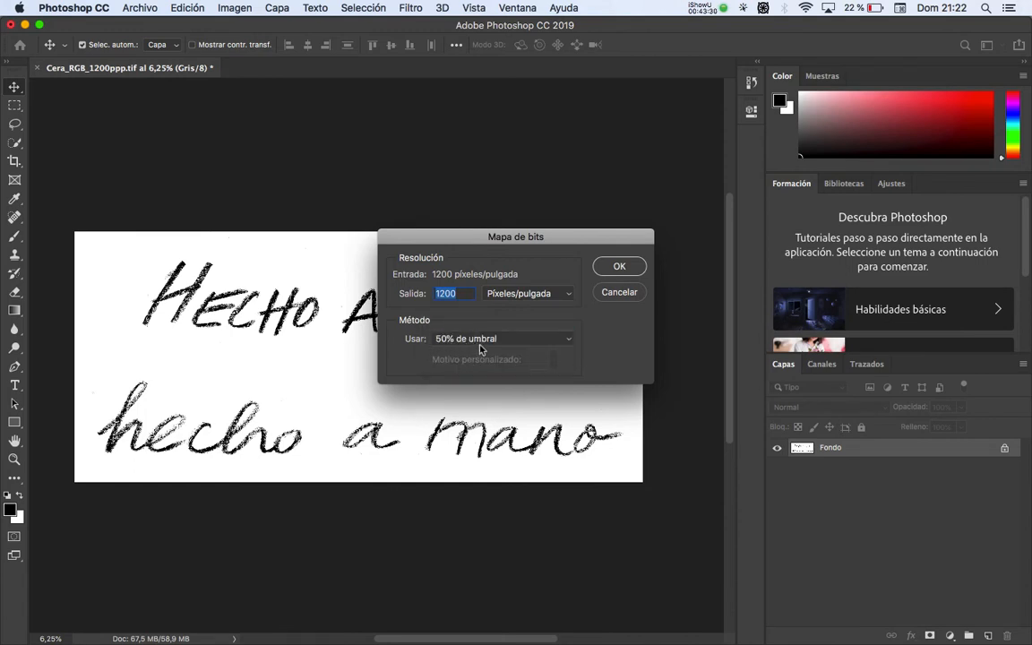
left_click(626, 268)
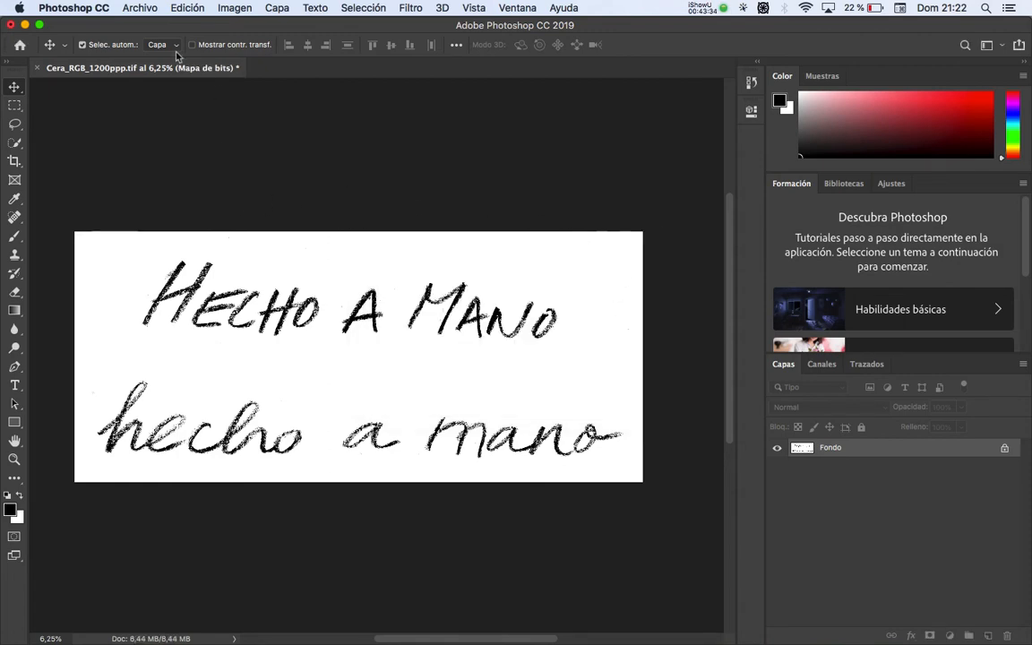
Step: Save the bitmap to the desktop as Cera_Mapa de bits_1200ppp.tif in TIFF format with LZW compression
left_click(143, 8)
left_click(257, 159)
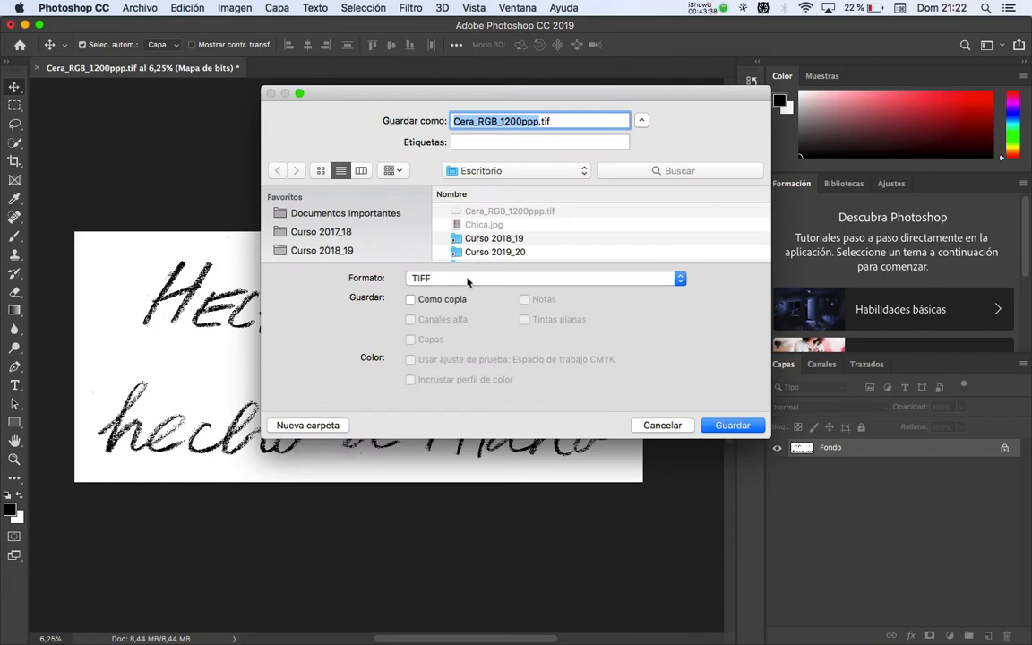
left_click(475, 121)
left_click(497, 121)
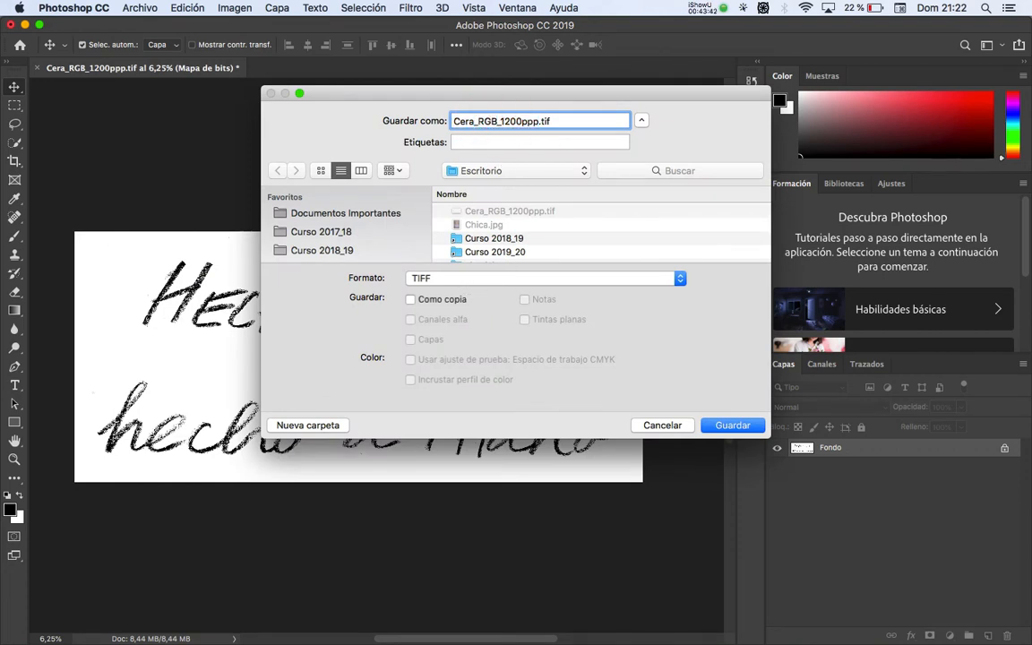
key("BackSpace")
key("BackSpace")
key("BackSpace")
type("Mpa")
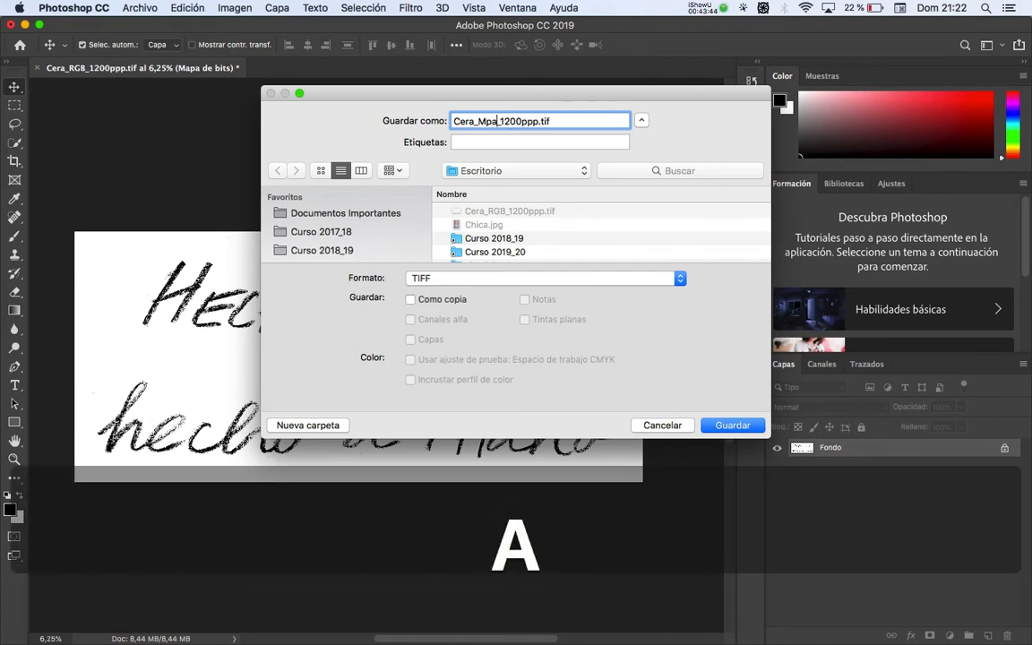
key("BackSpace")
key("BackSpace")
type("apa de ")
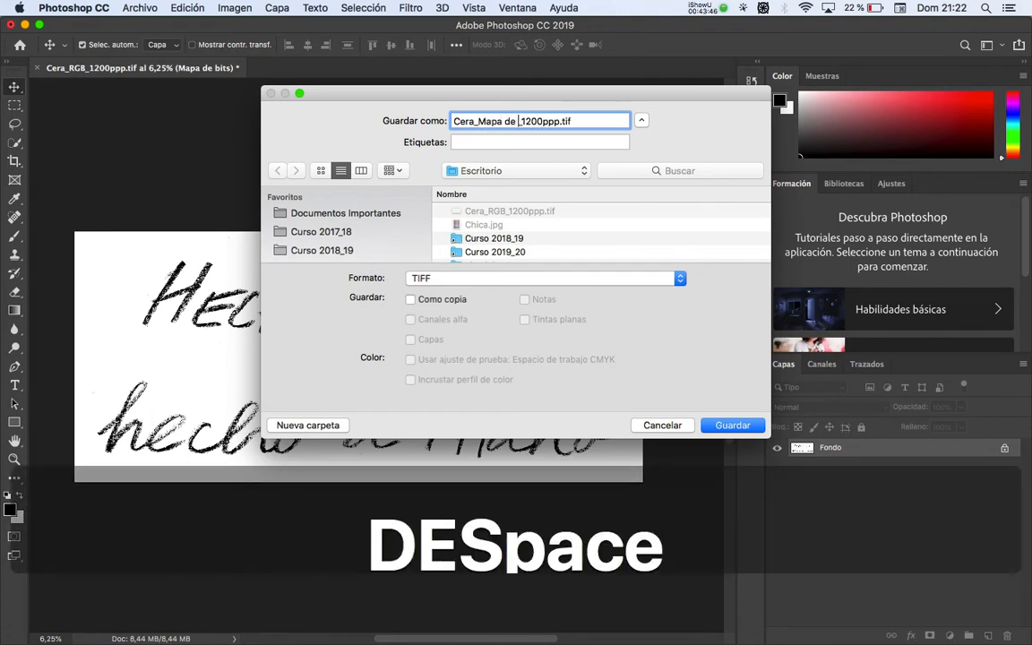
type("bits")
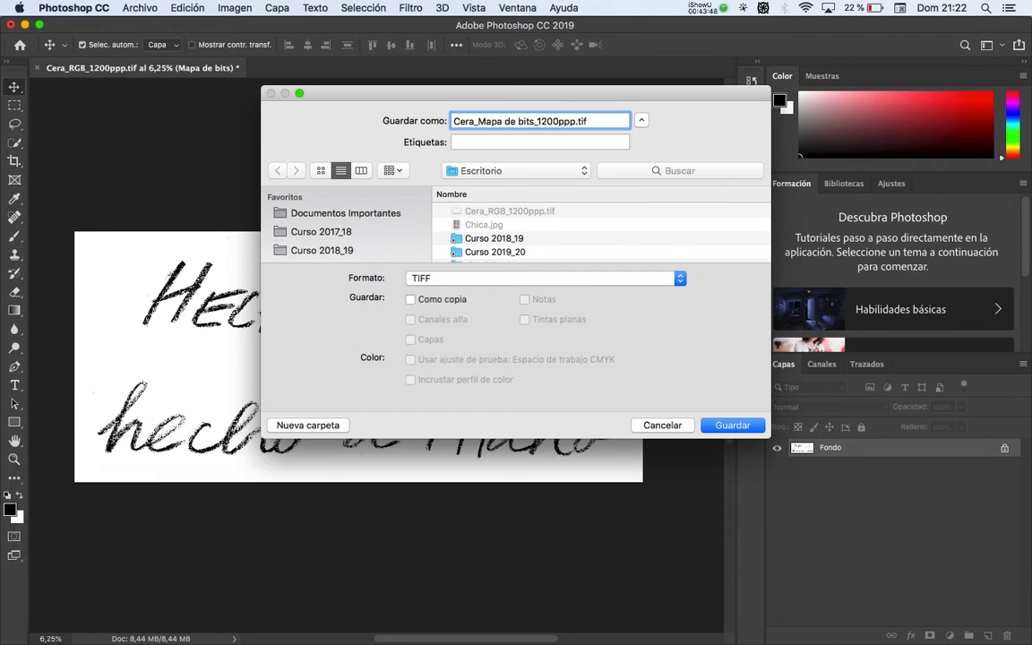
key("Return")
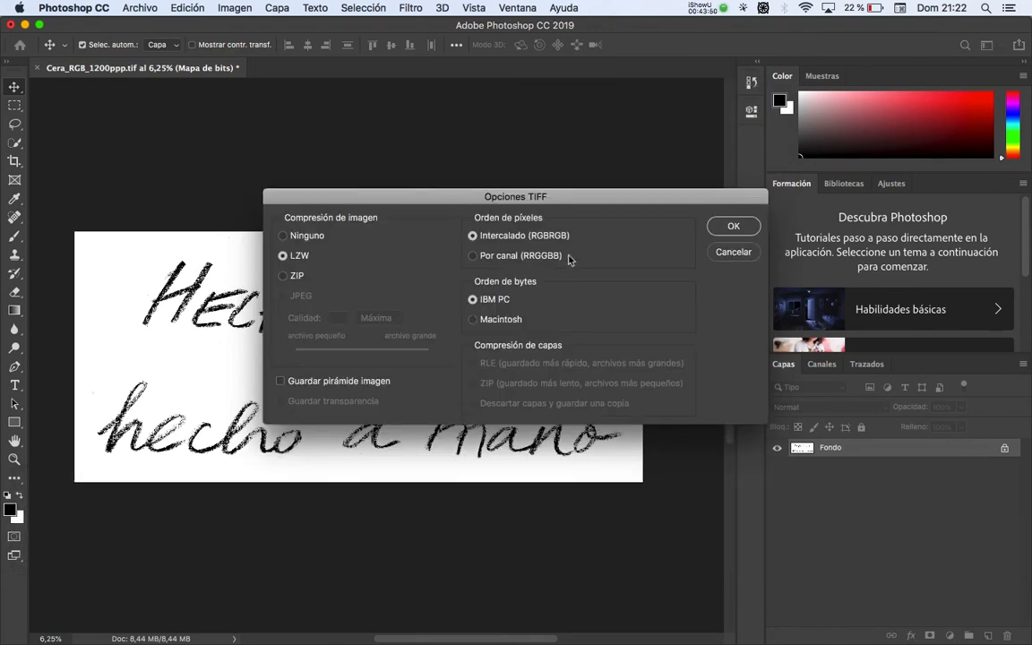
left_click(733, 228)
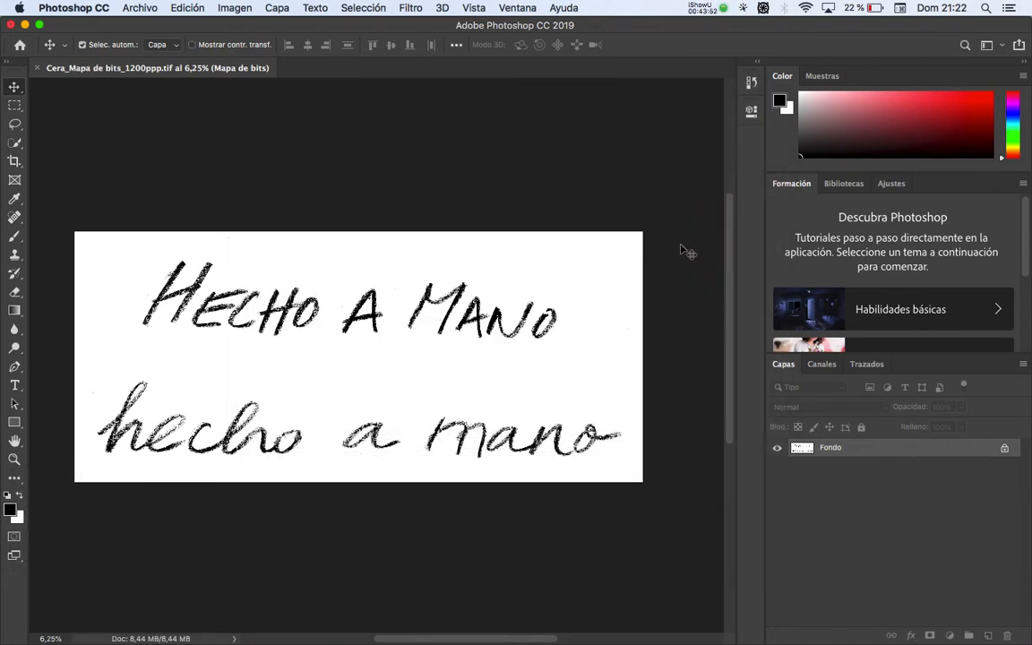
Step: Examine the crayon texture of the uppercase word "MANO" at up to 50% magnification and return to the whole image
key("z")
left_click(454, 338)
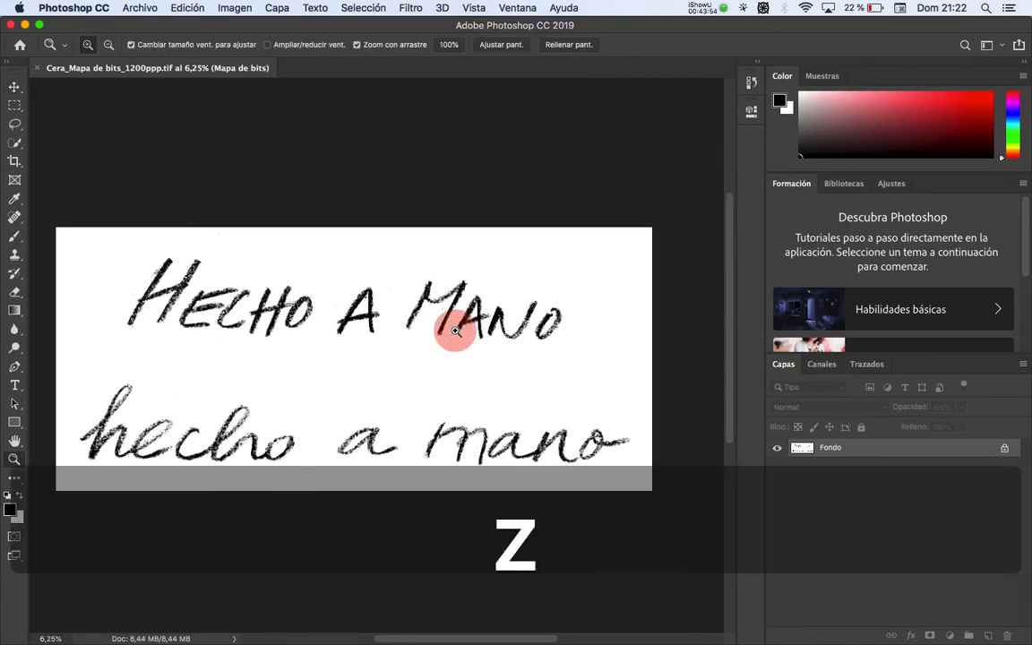
left_click(524, 313)
left_click(532, 304)
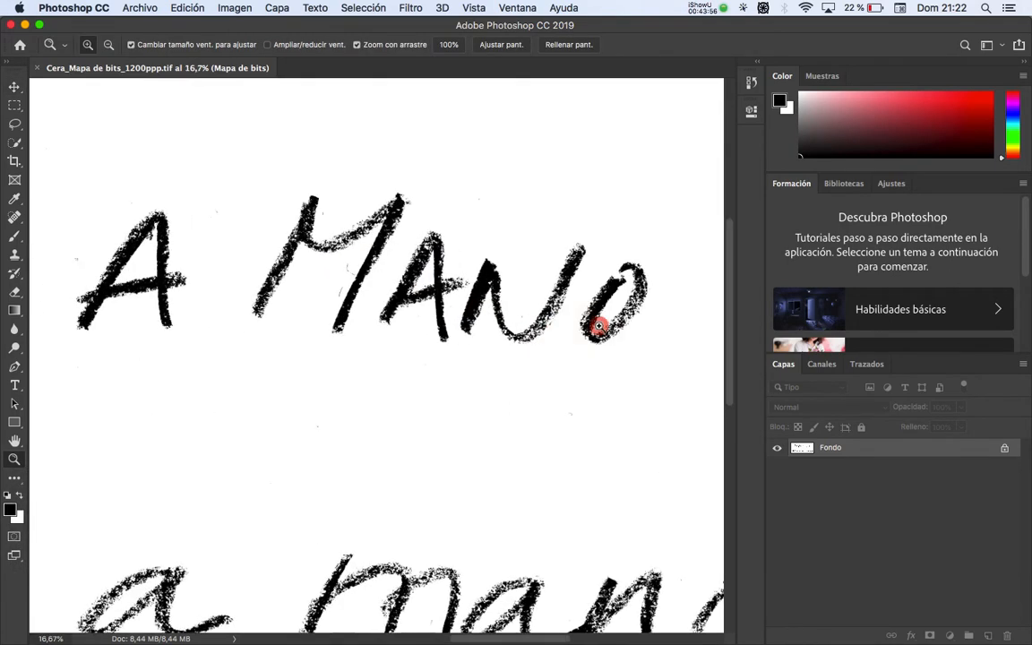
left_click(538, 309)
left_click(538, 309)
key("space")
left_click_drag(618, 315, 542, 370)
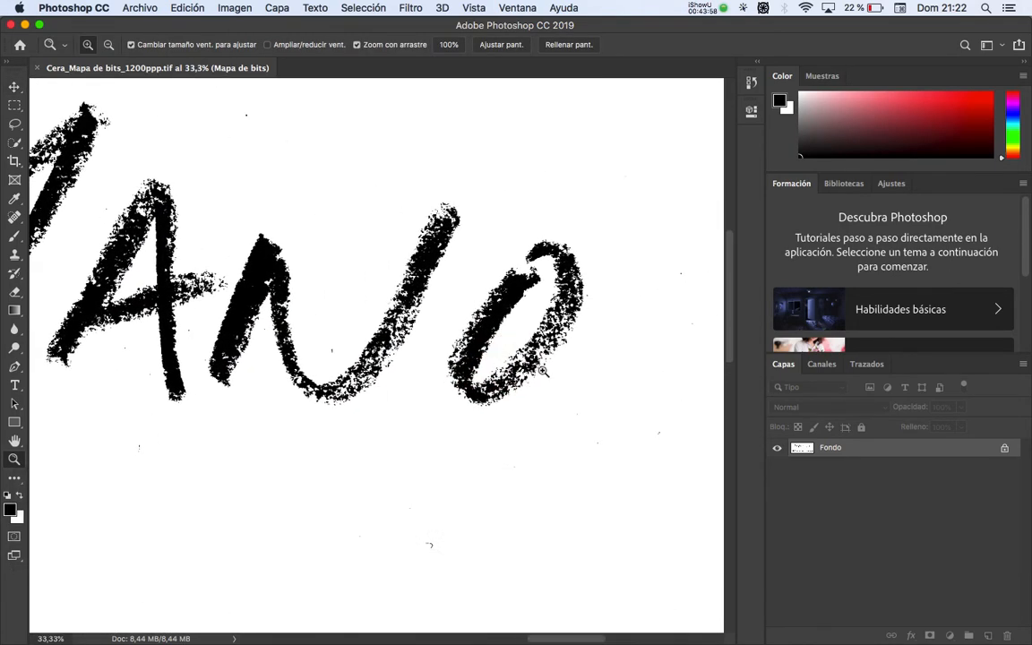
left_click(542, 358)
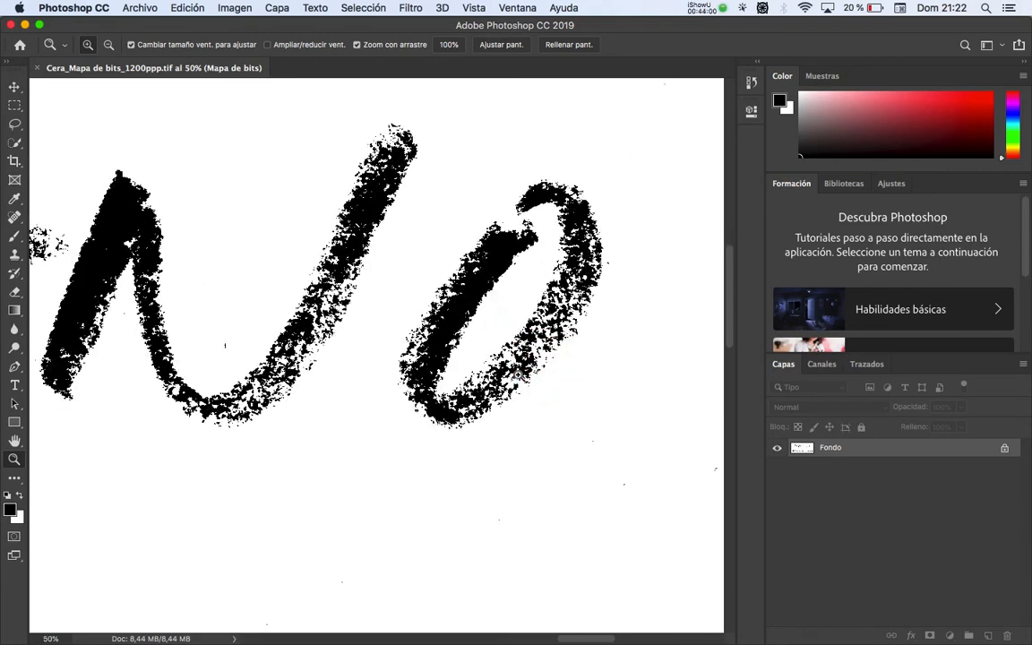
left_click(470, 340, "alt")
left_click(523, 371, "alt")
left_click(525, 378, "alt")
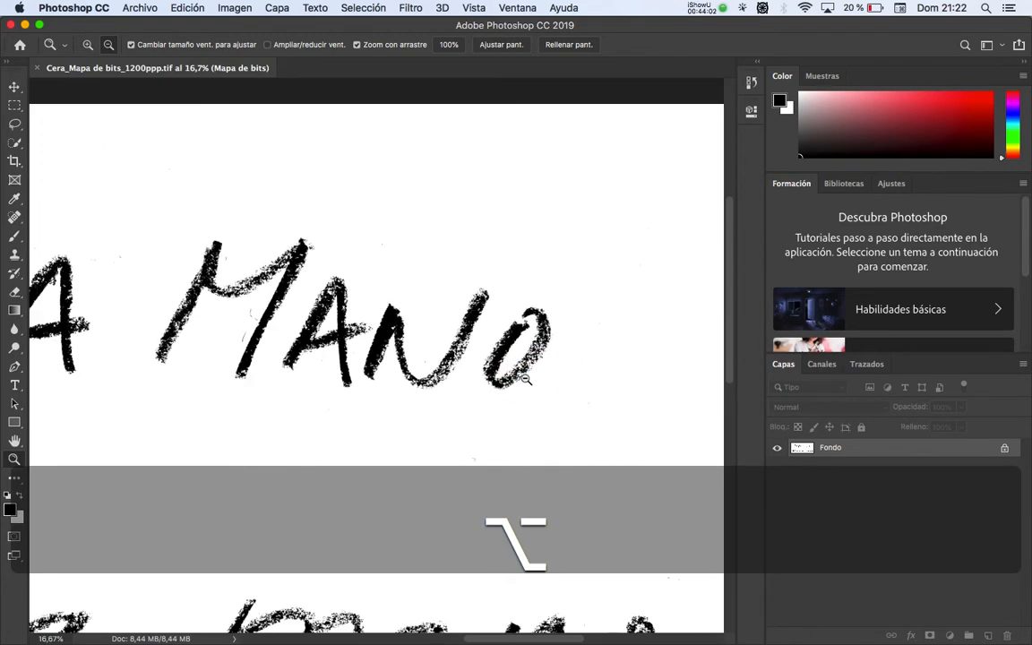
left_click(525, 378, "alt")
left_click(521, 382, "alt")
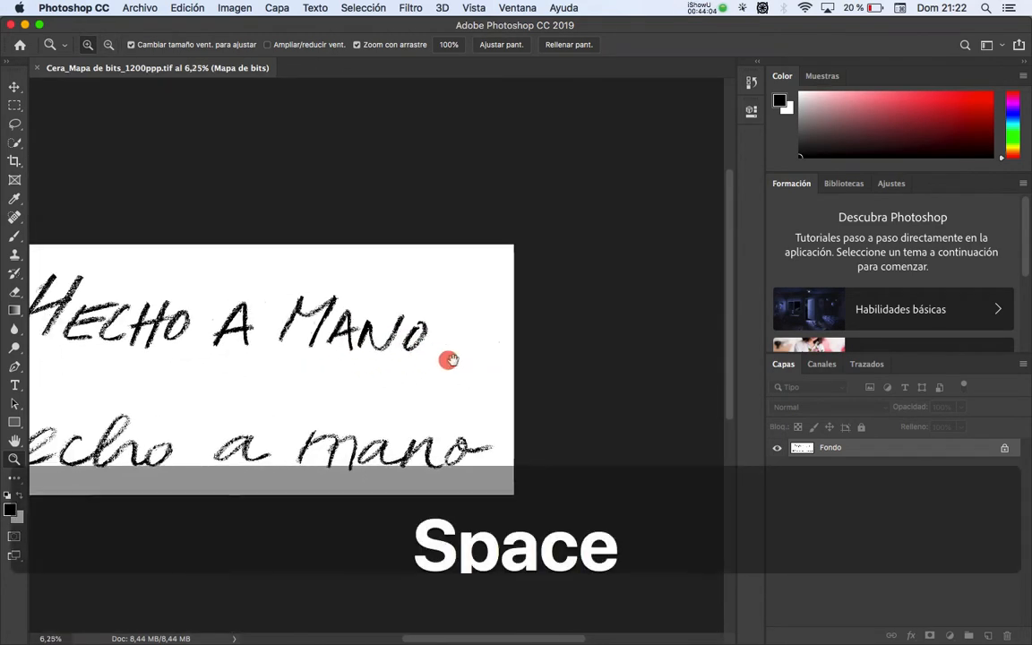
left_click_drag(447, 358, 452, 384)
Step: Close the lettering file, quit Photoshop and switch to Illustrator with the Explicacion Pinceles.ai document
key("super+w")
key("super+q")
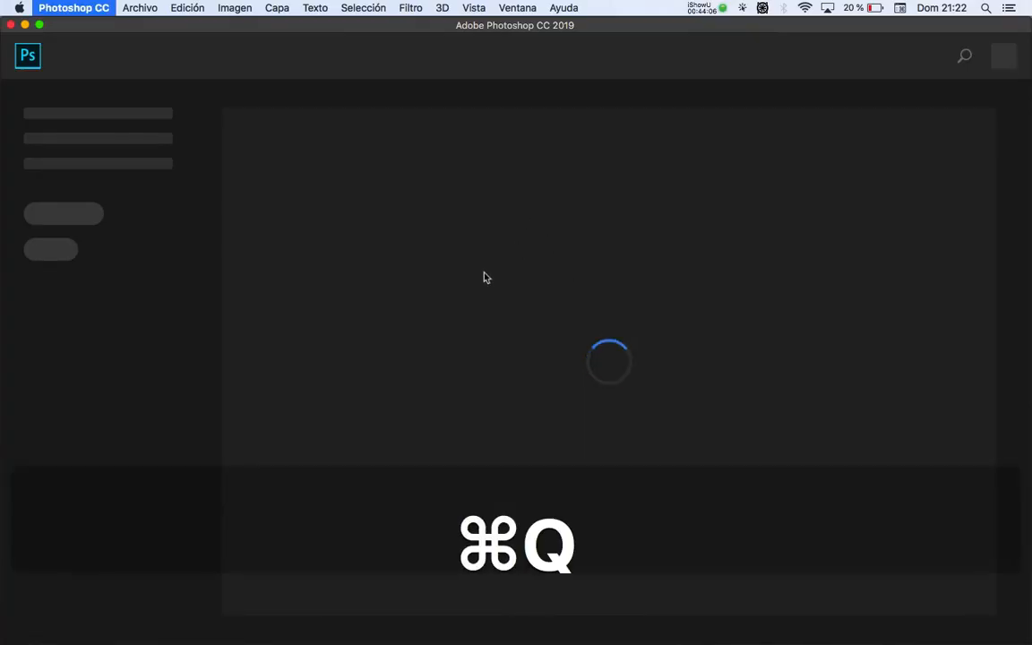
key("super+Tab")
key("super+shift+Tab")
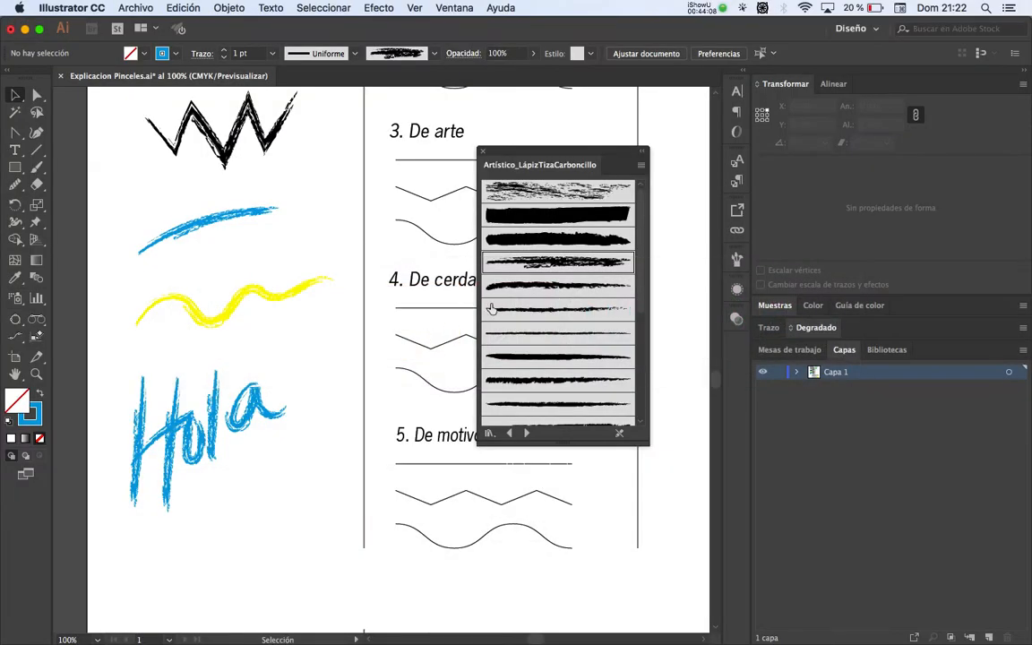
Step: Place Cera_Mapa de bits_1200ppp.tif as a linked image below the blue "Hola" and align it with the artboard's left edge
key("z")
left_click(309, 362, "alt")
left_click_drag(309, 362, 327, 271)
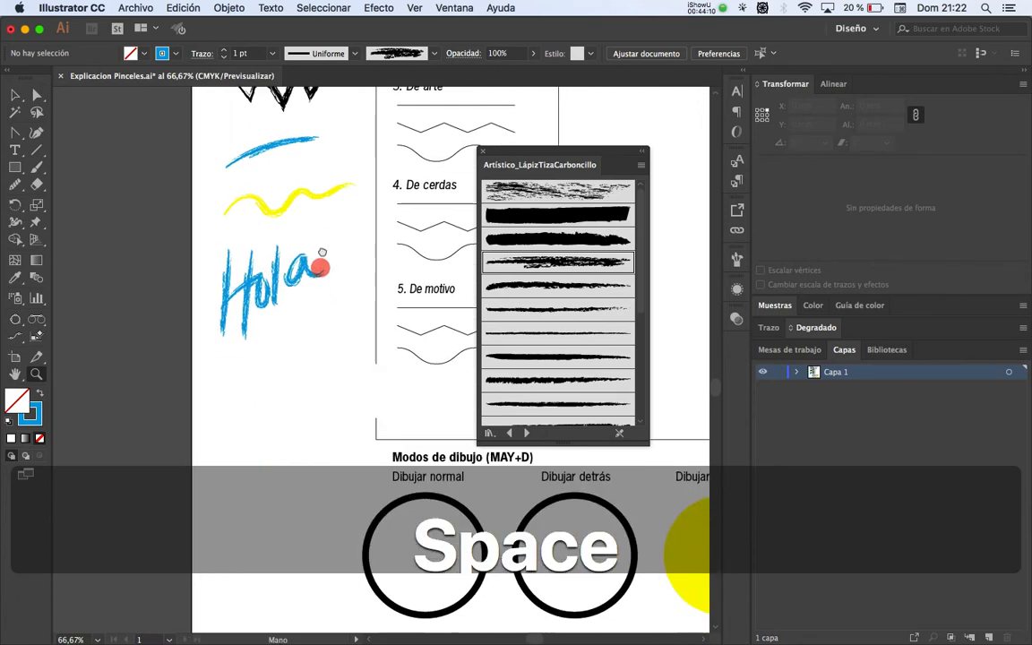
left_click(345, 294, "alt")
left_click(135, 7)
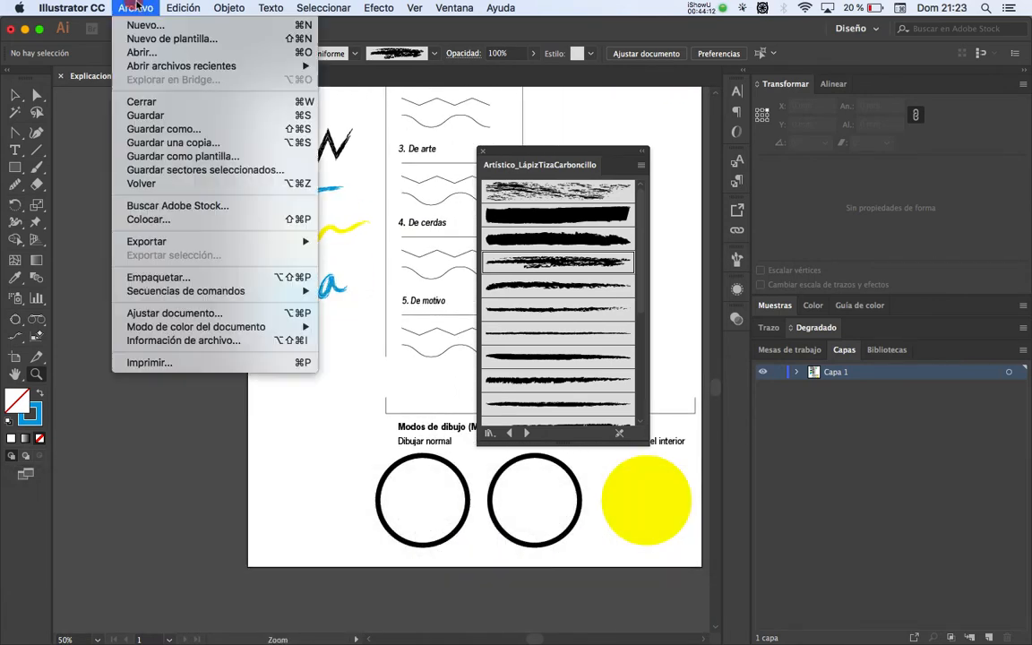
key("Escape")
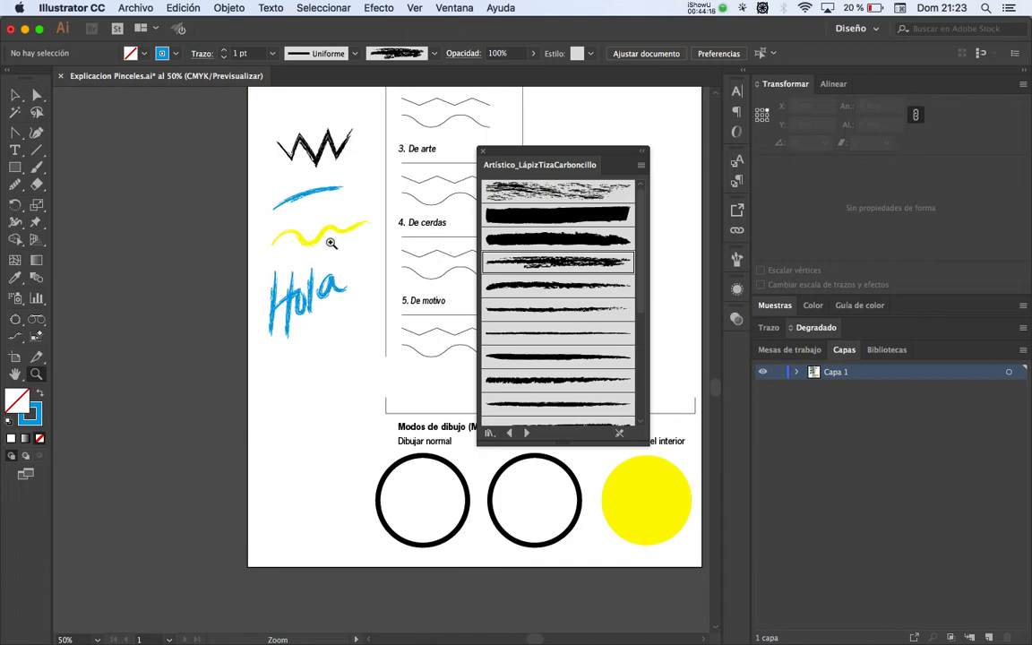
key("v")
left_click(136, 7)
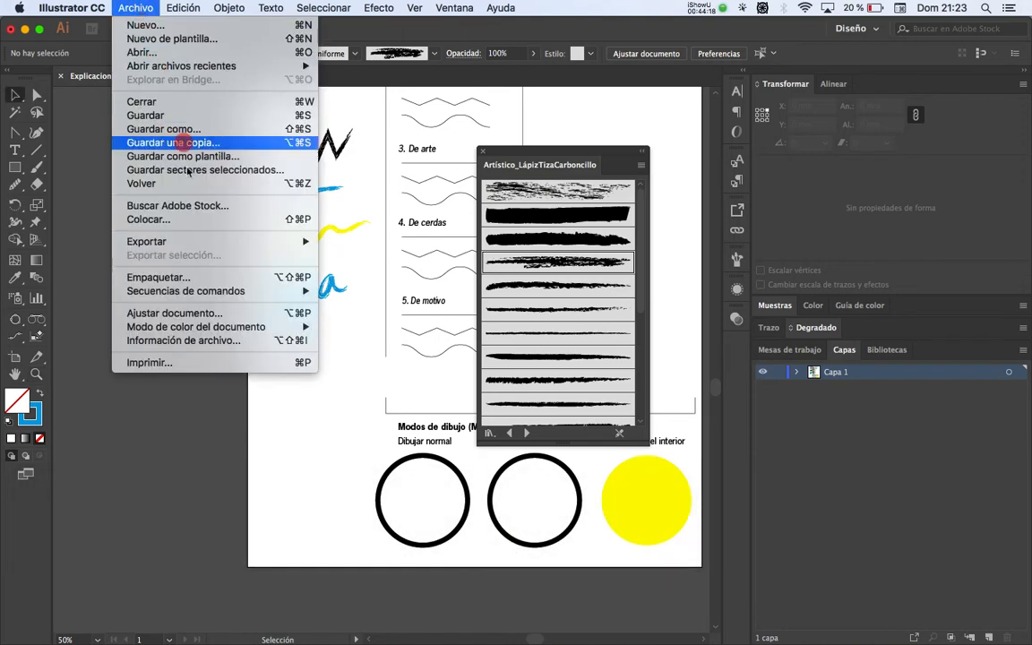
left_click(165, 224)
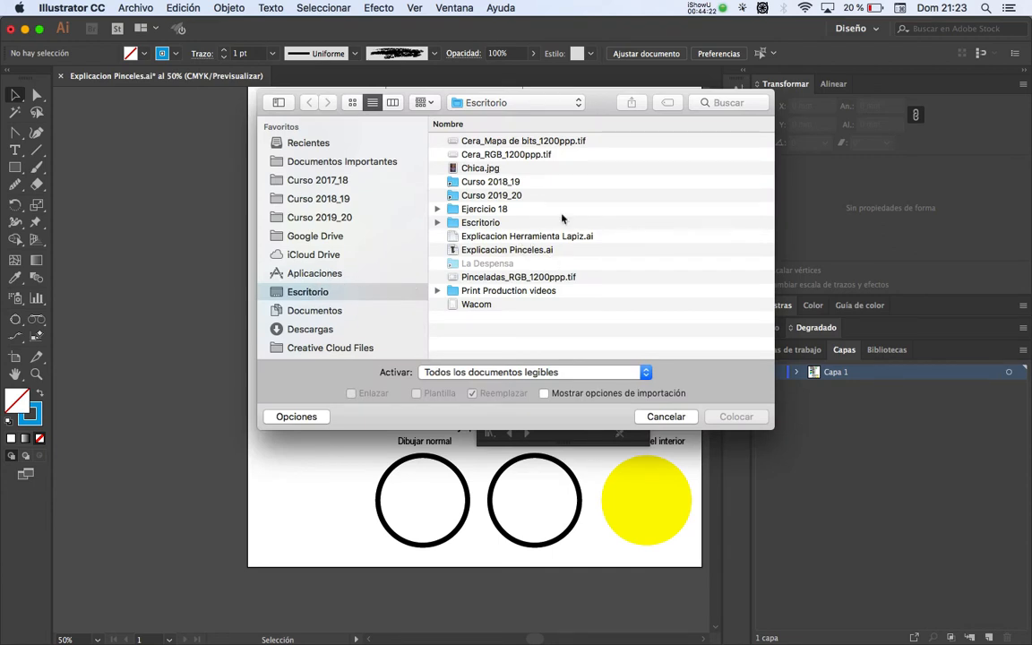
double_click(524, 142)
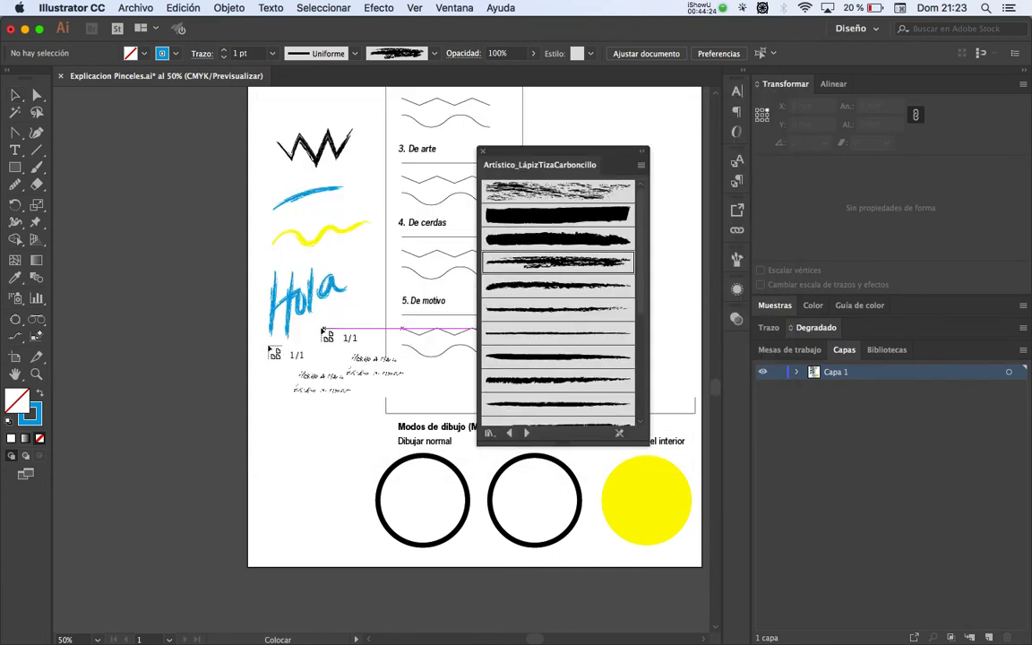
left_click(207, 369)
key("space")
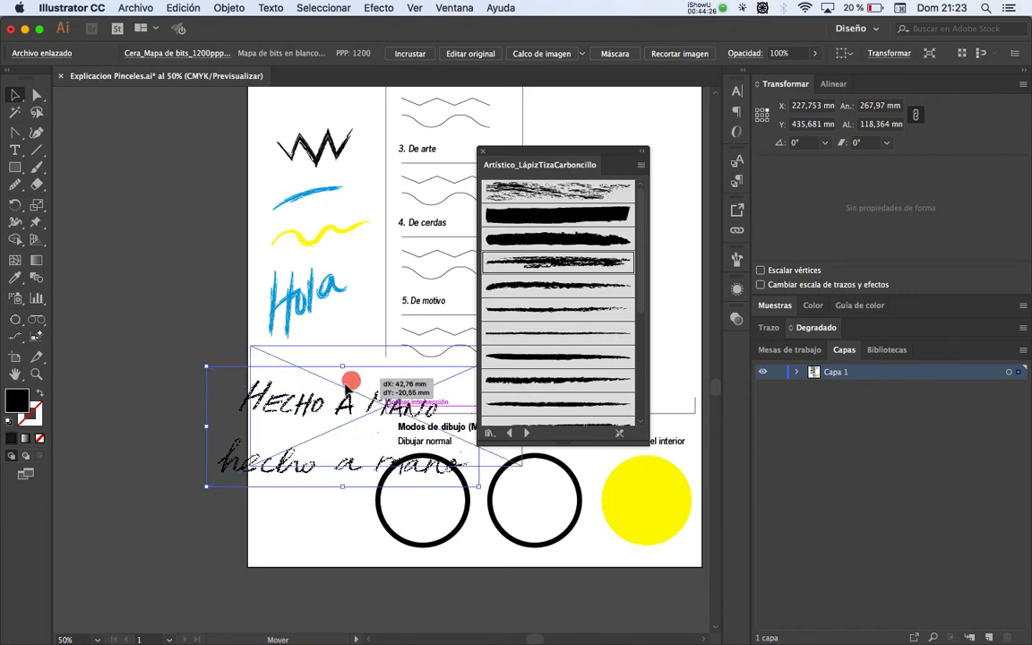
left_click_drag(350, 379, 256, 366)
Step: Examine the placed crayon lettering up close beside the brush-drawn "Hola"
key("z")
left_click(331, 371)
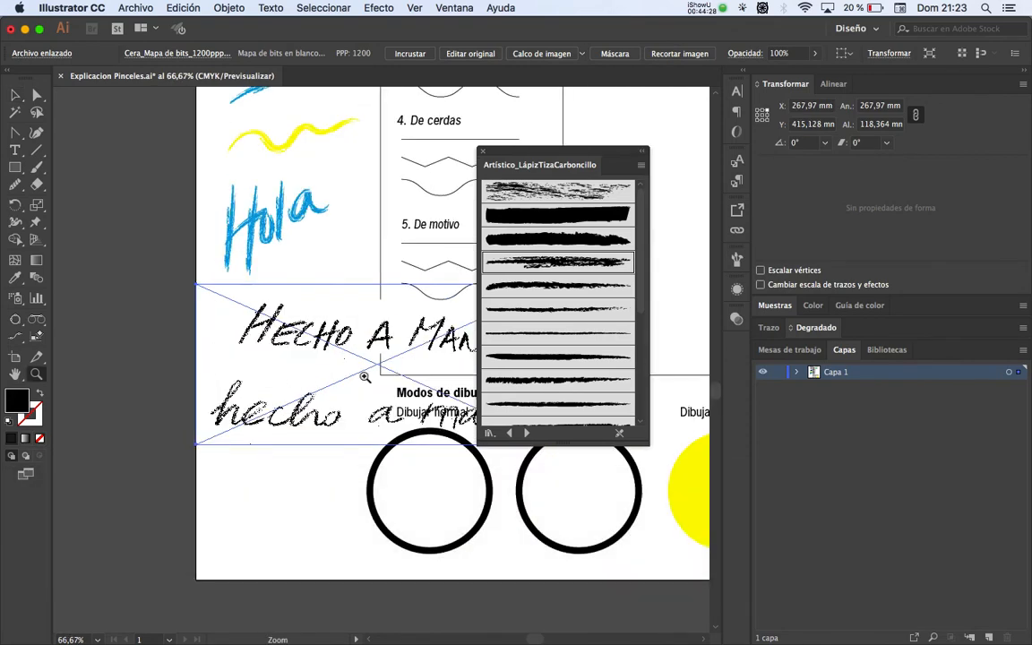
left_click(331, 371)
key("space")
left_click_drag(354, 356, 322, 378)
left_click(333, 366, "alt")
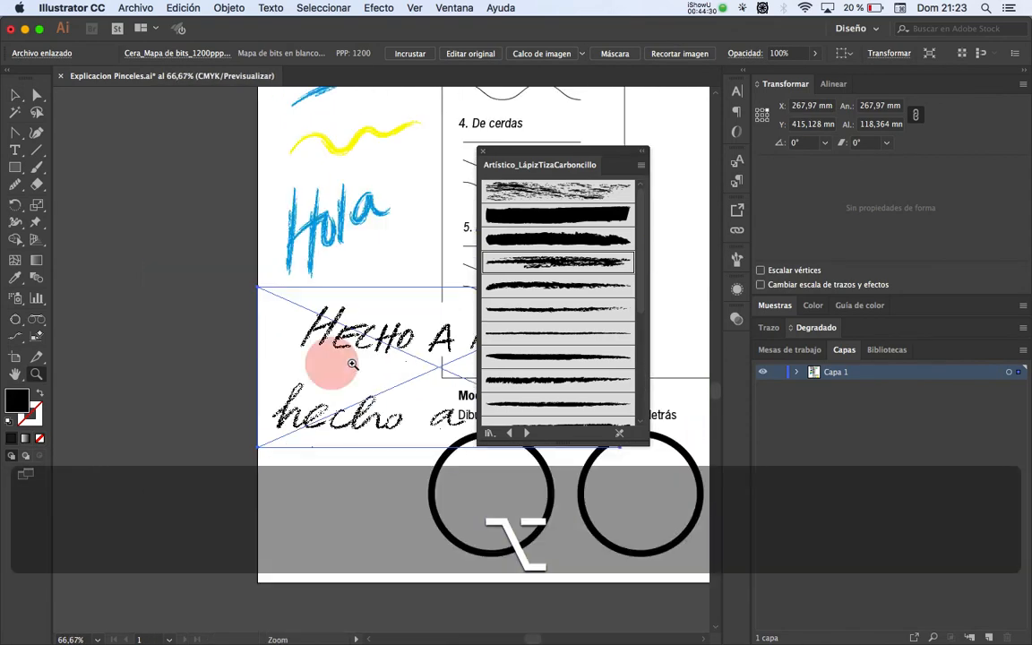
key("space")
left_click_drag(394, 358, 323, 359)
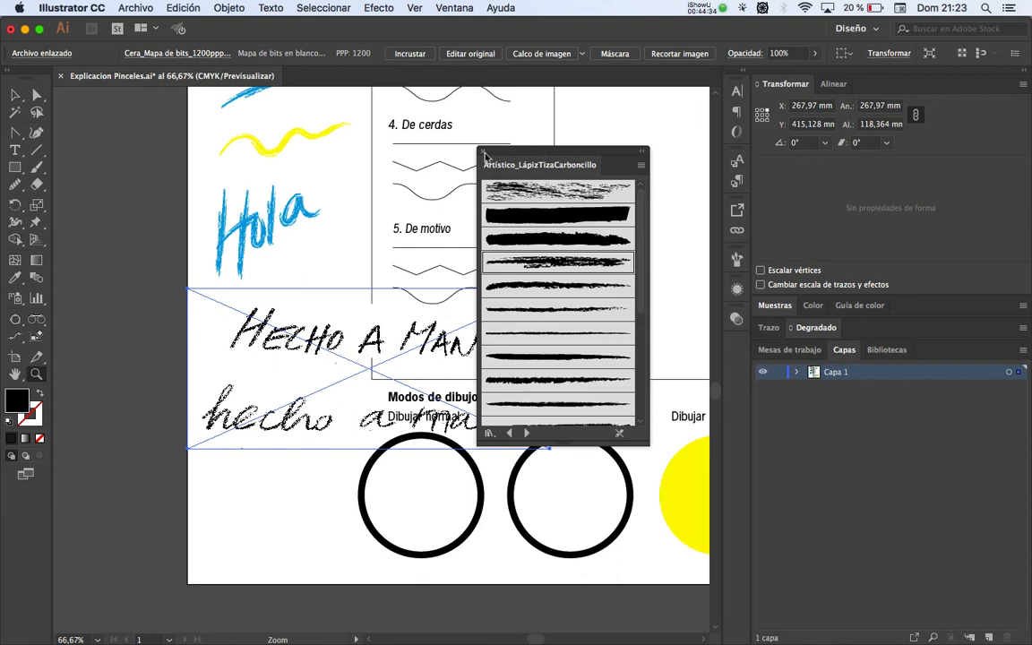
Step: Close the Artístico_LápizTizaCarboncillo brush library and deselect the placed crayon lettering
left_click_drag(523, 158, 547, 141)
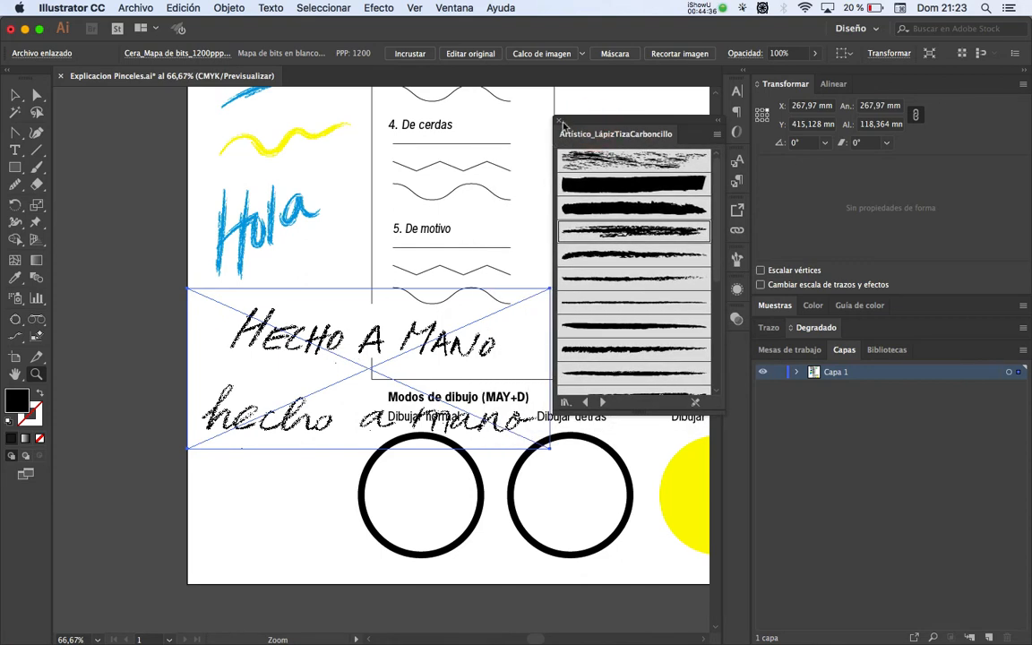
left_click(560, 120)
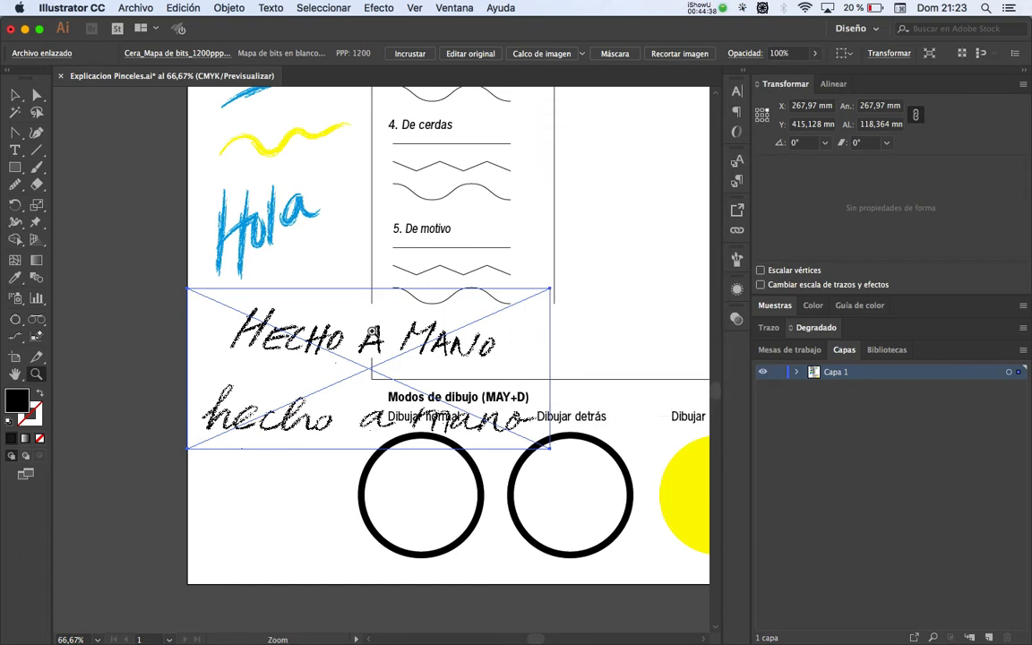
key("v")
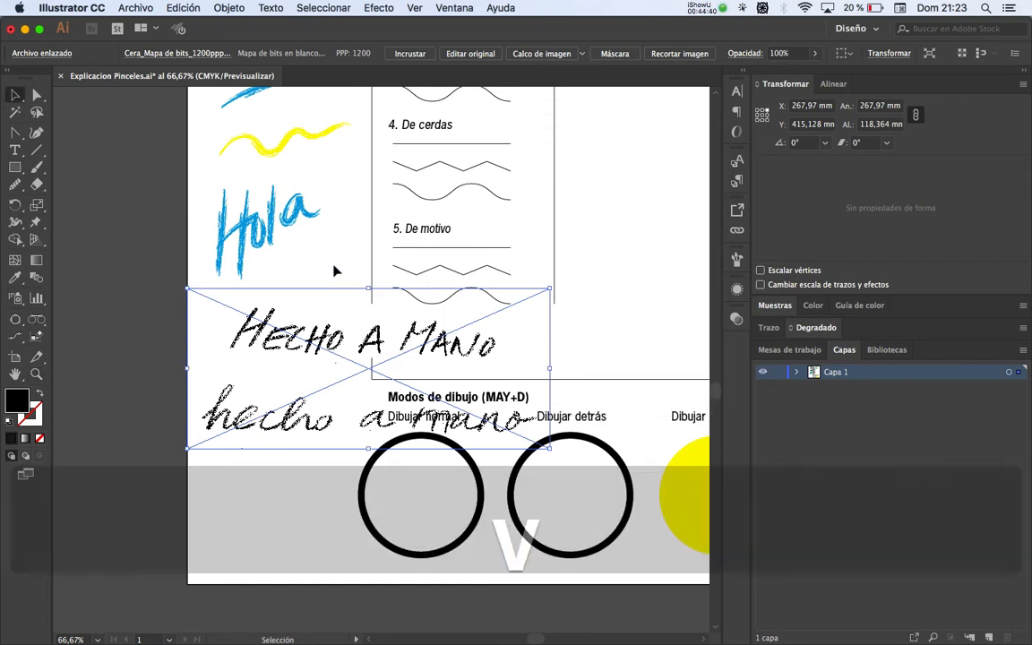
left_click(309, 302)
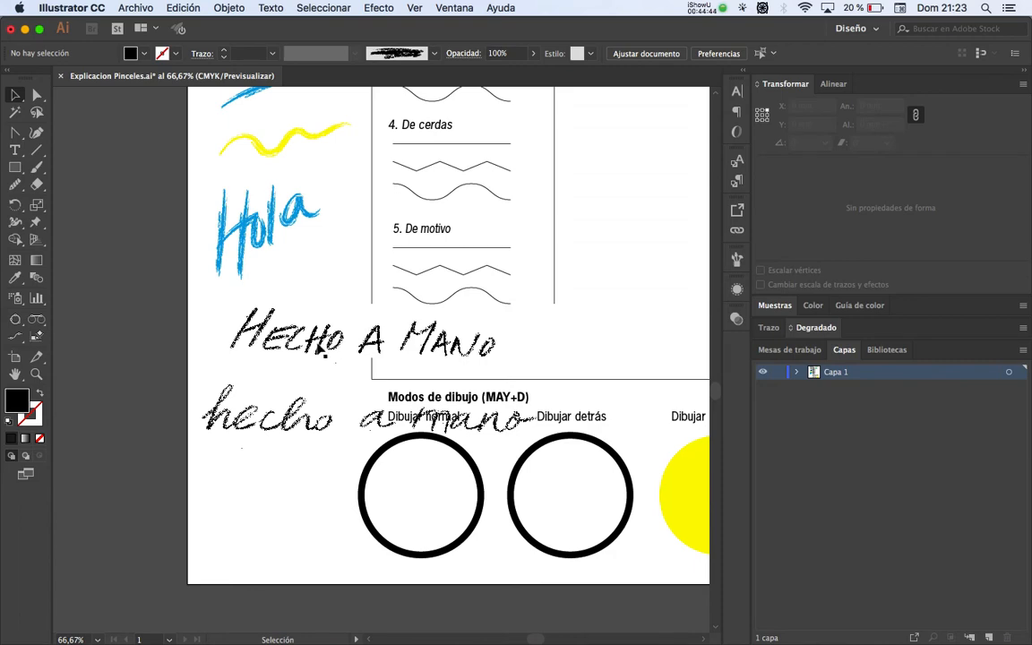
Step: Compare the texture of the brush-drawn blue "Hola" with the scanned "HECHO A MANO" lettering at 150% magnification
key("z")
left_click(286, 330)
left_click(353, 343)
key("space")
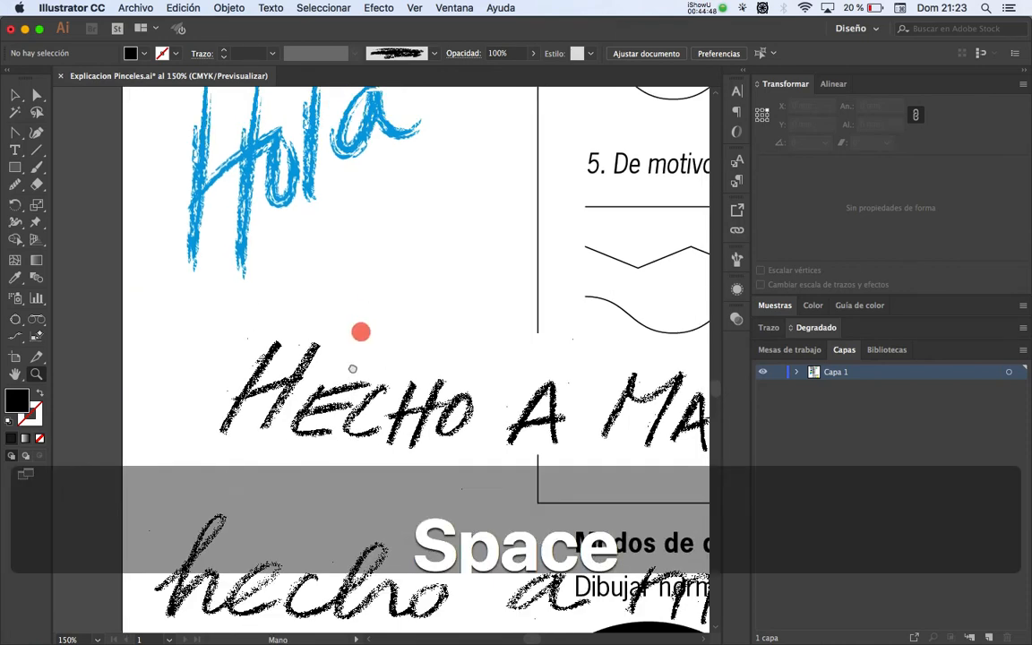
left_click_drag(356, 330, 334, 418)
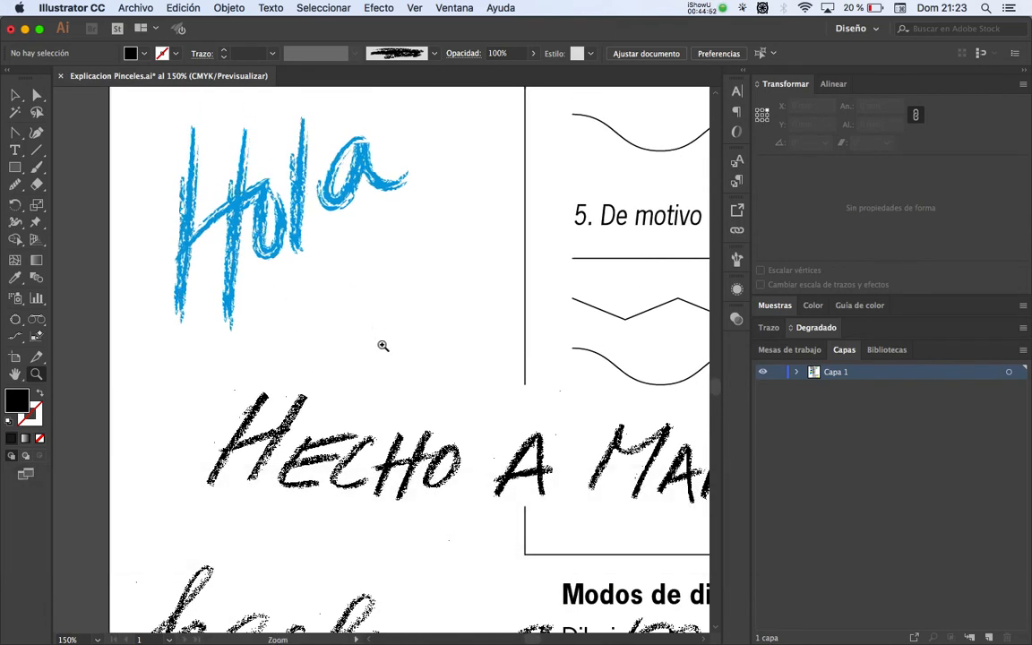
key("super+Tab")
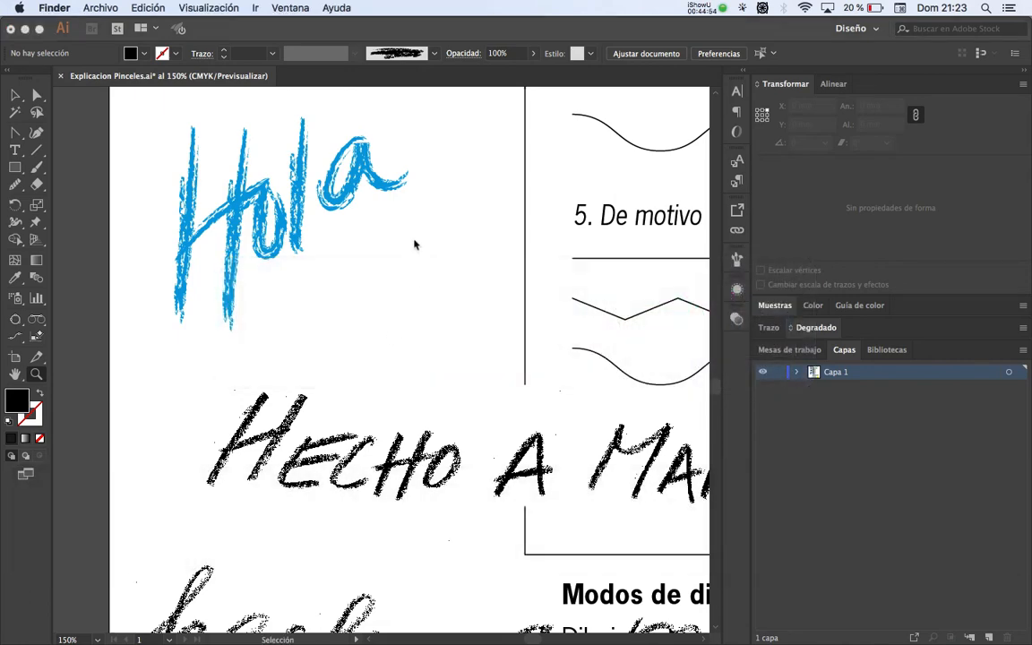
mouse_move(5, 17)
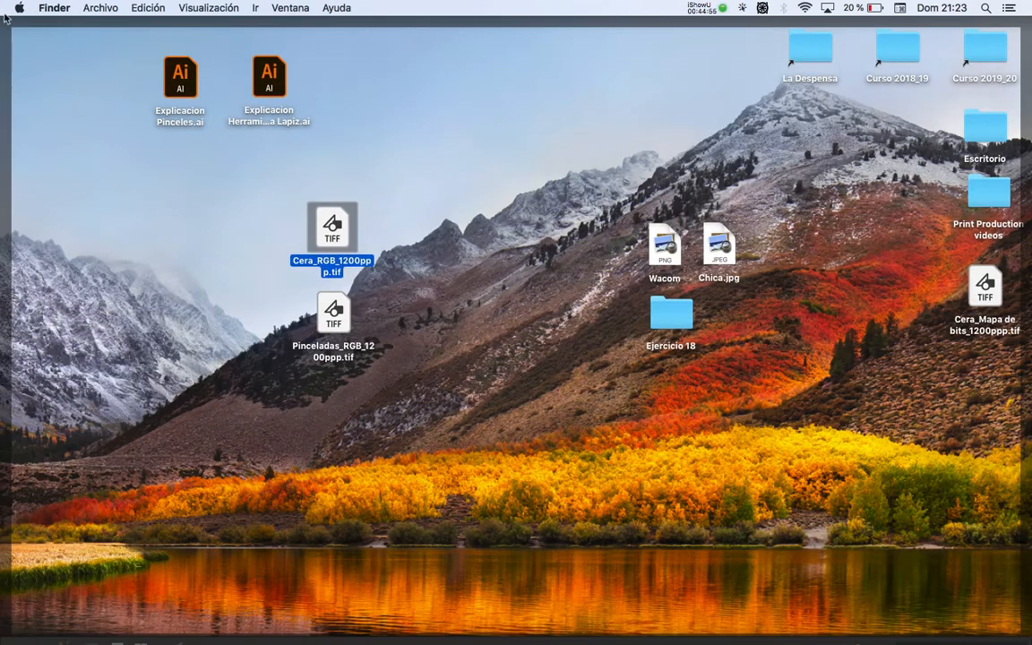
left_click(336, 320)
key("F11")
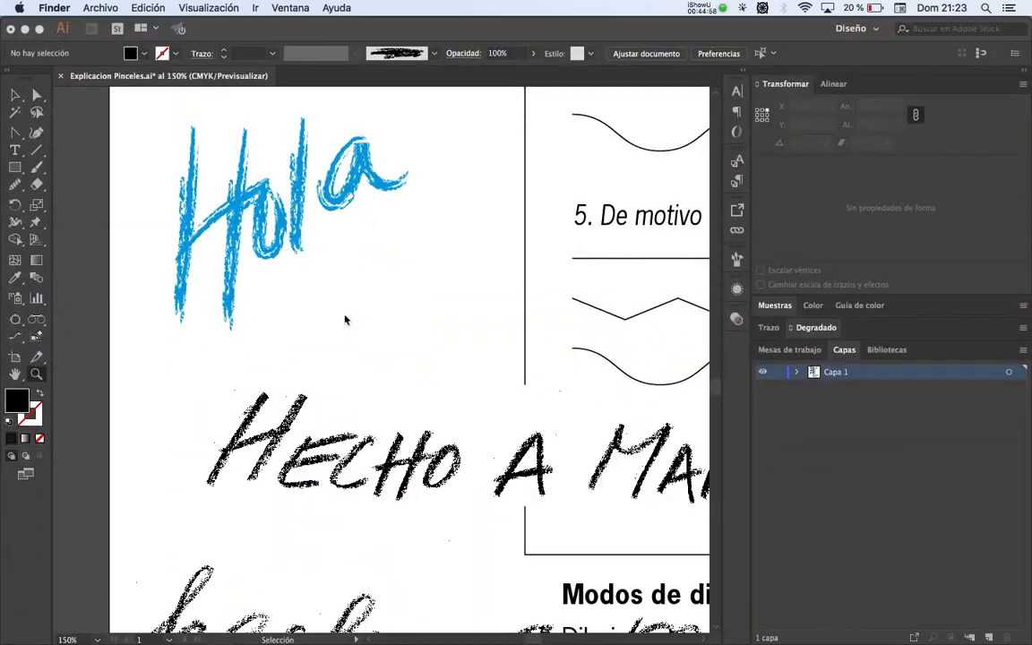
key("super+Tab")
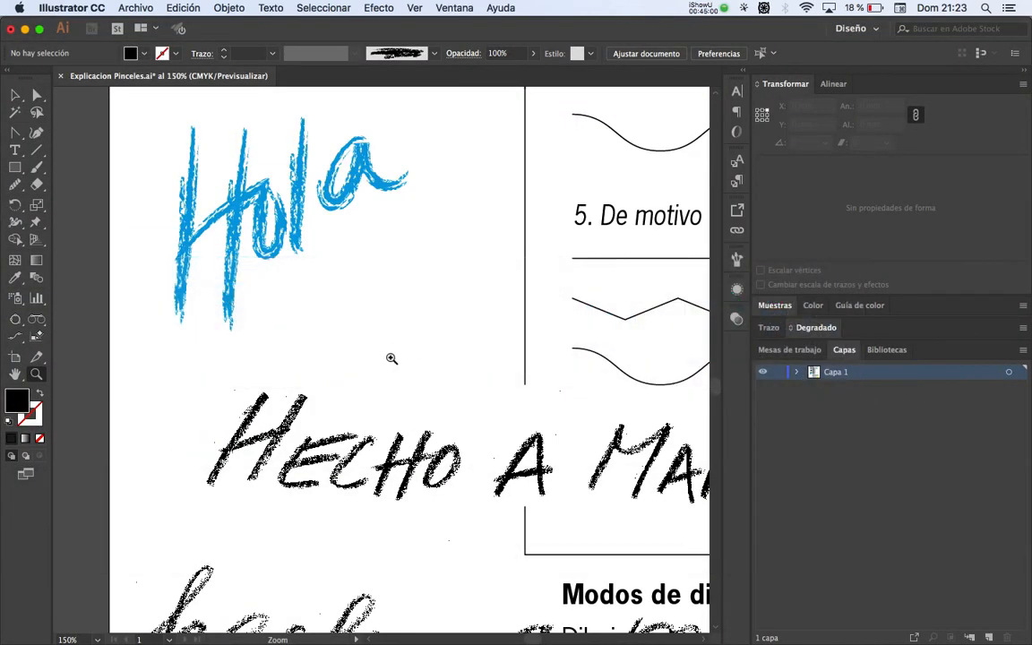
Step: Select the placed crayon lettering below the blue "Hola" and nudge it slightly upward
key("space")
left_click_drag(391, 358, 343, 377)
left_click(368, 361, "alt")
left_click(368, 362, "alt")
key("space")
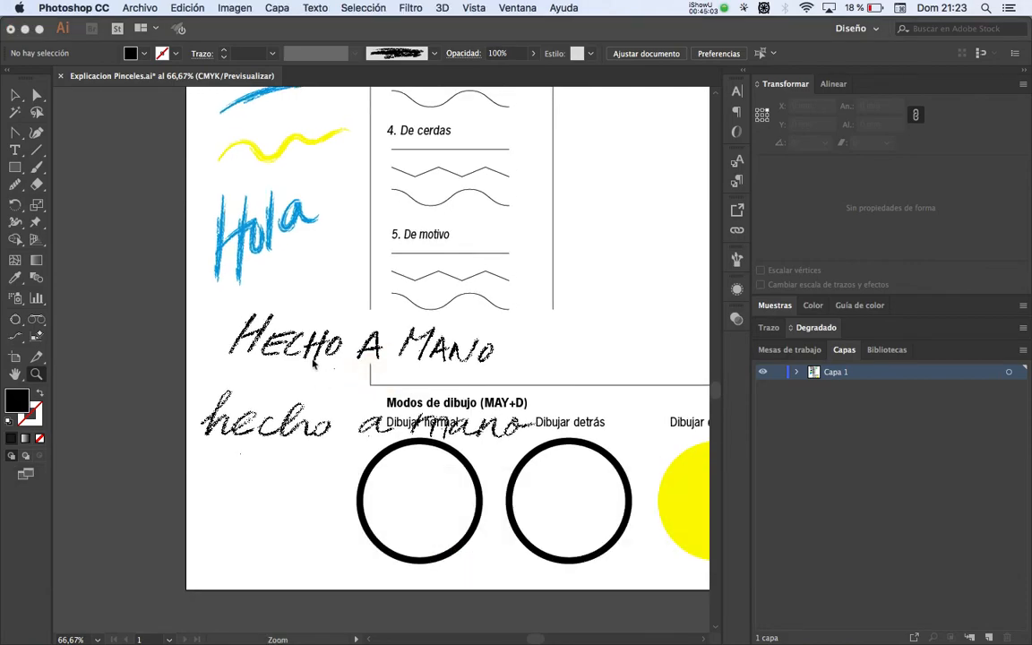
key("super+Tab")
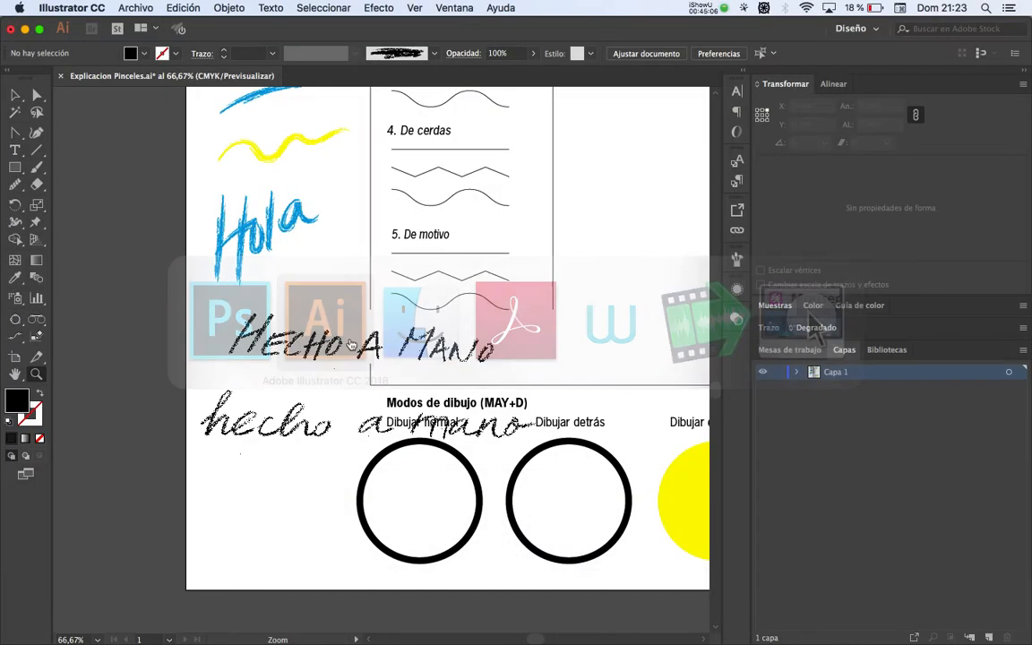
key("v")
left_click(293, 329)
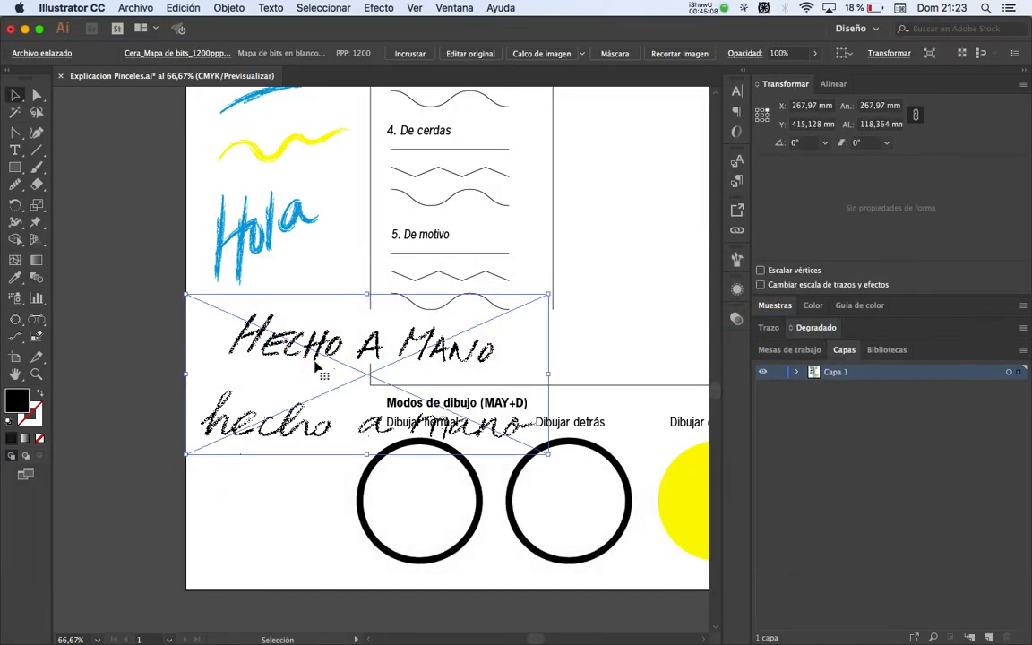
key("Return")
left_click_drag(320, 336, 320, 335)
Step: Recolour the linked lettering's fill in its appearance attributes, trying red and green swatches before settling on magenta-pink
left_click(735, 318)
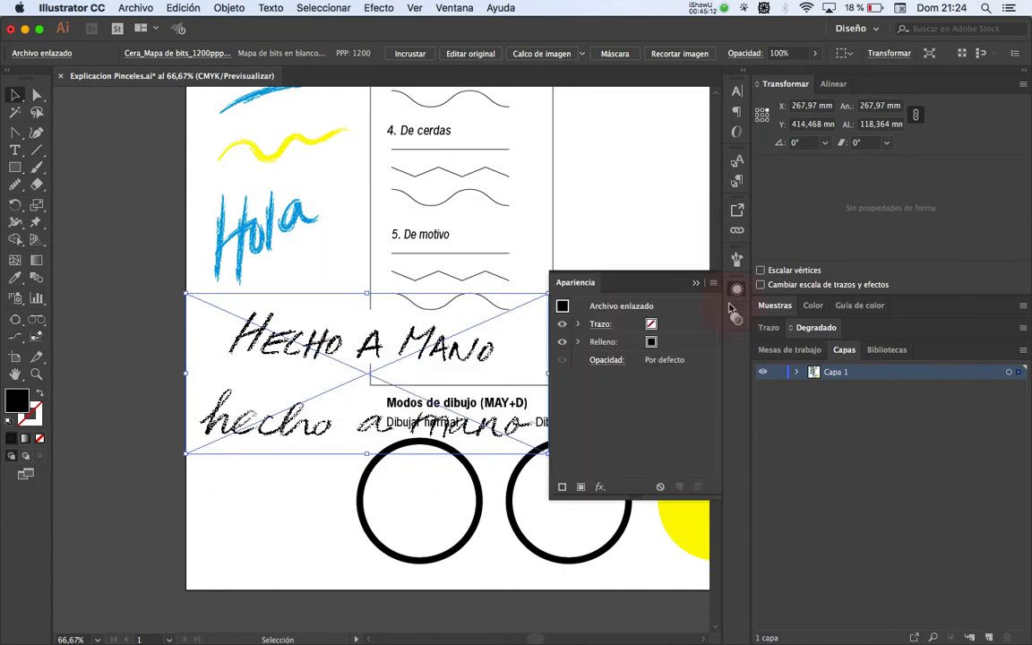
left_click(627, 343)
left_click(662, 344)
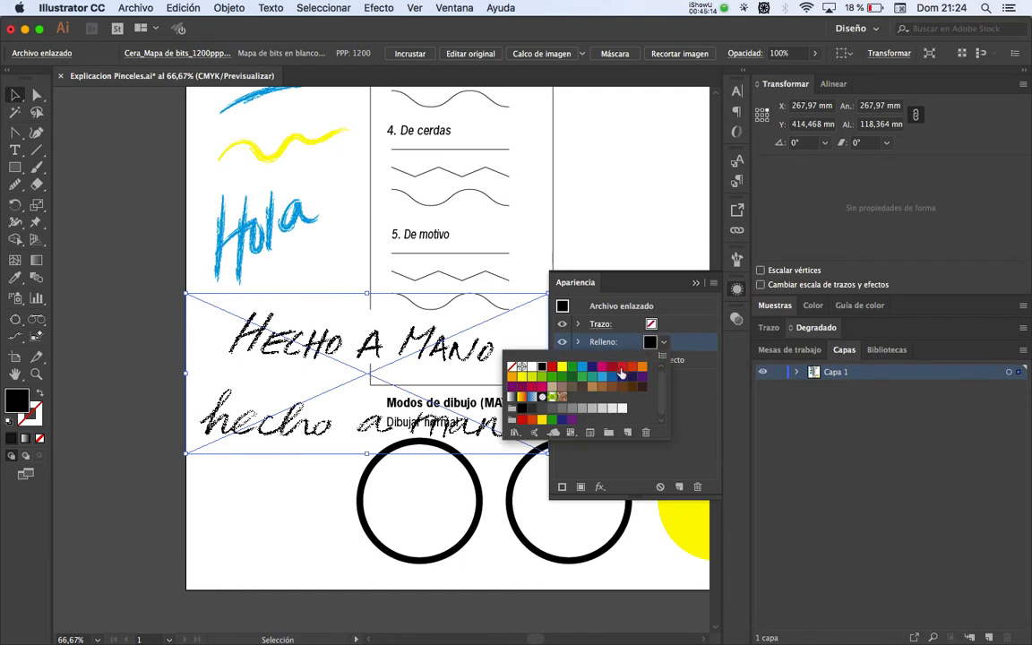
left_click(603, 367)
left_click(613, 368)
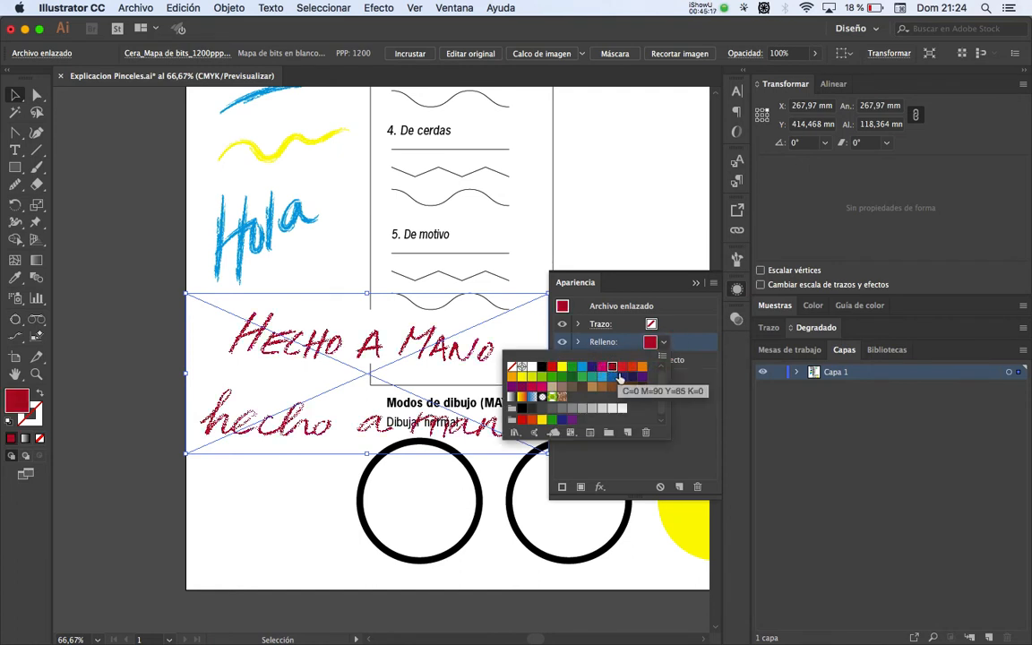
left_click(570, 368)
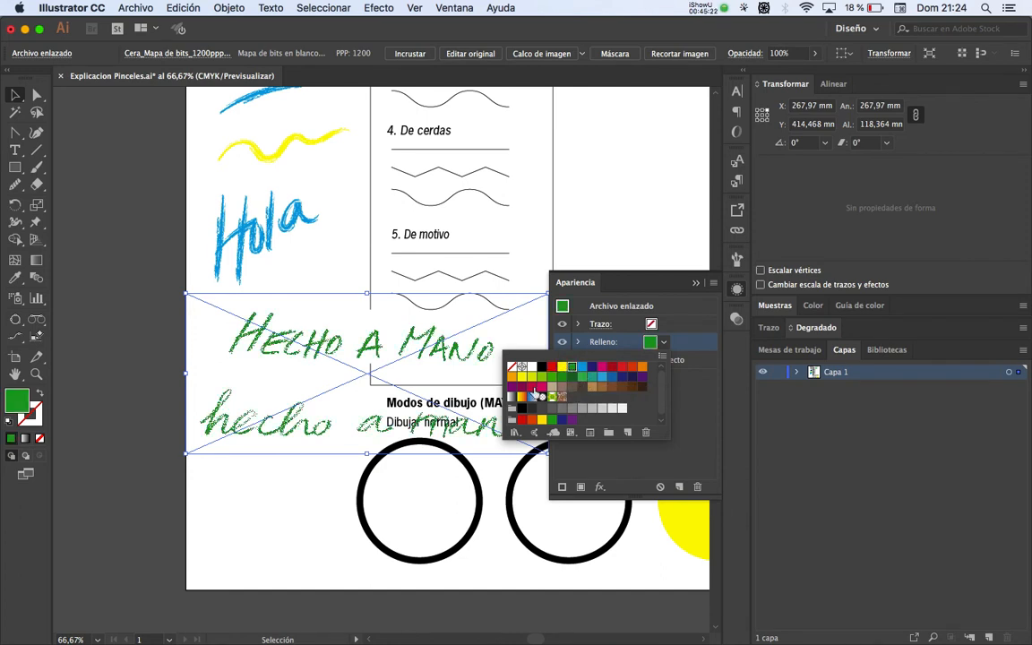
left_click(539, 388)
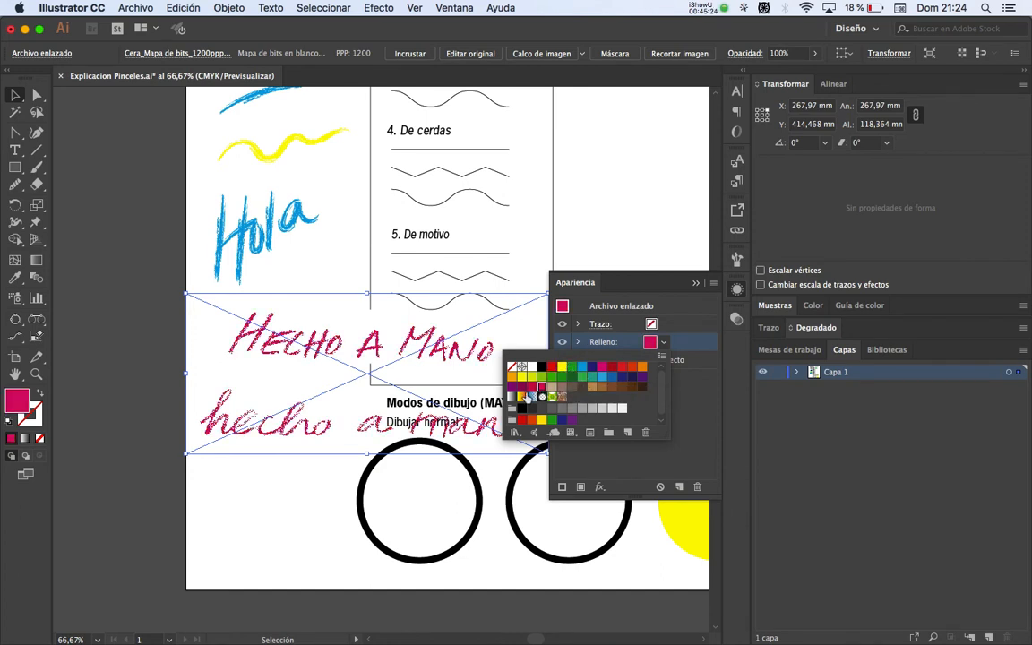
left_click(576, 282)
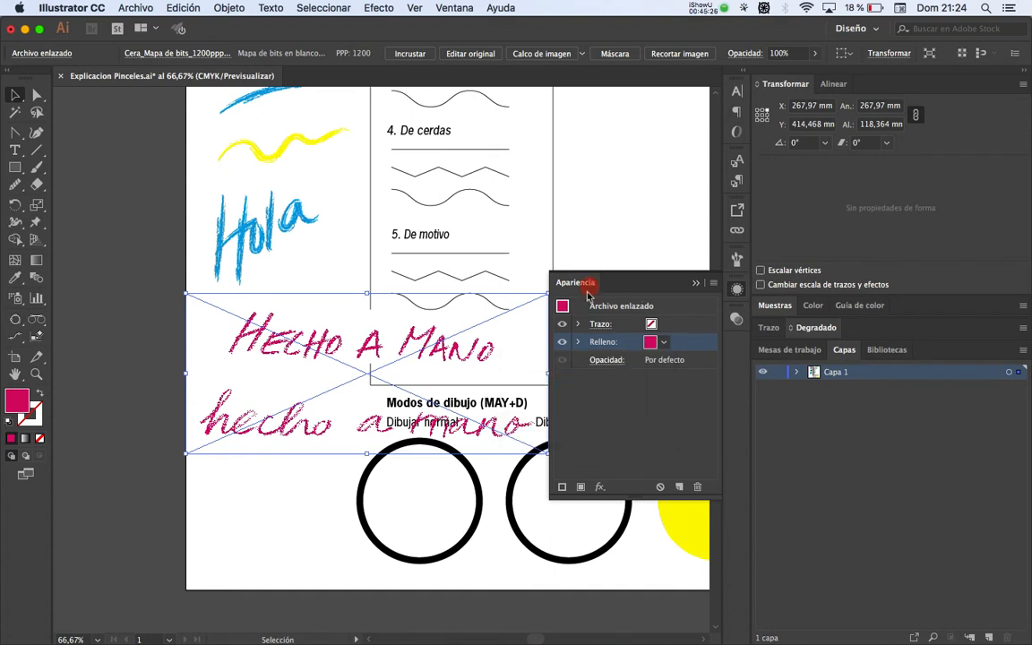
left_click(696, 284)
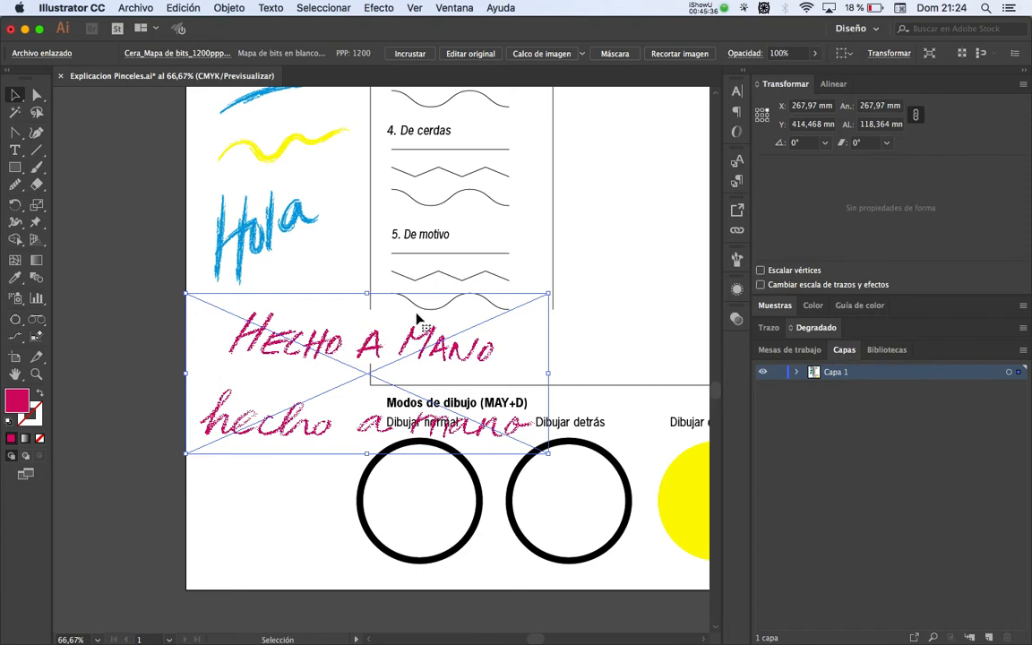
Step: Move the magenta-pink lettering off the artboard onto the dark canvas and deselect it to check its transparent background
key("space")
left_click_drag(383, 295, 546, 242)
left_click_drag(484, 295, 295, 303)
key("space")
left_click_drag(293, 343, 357, 337)
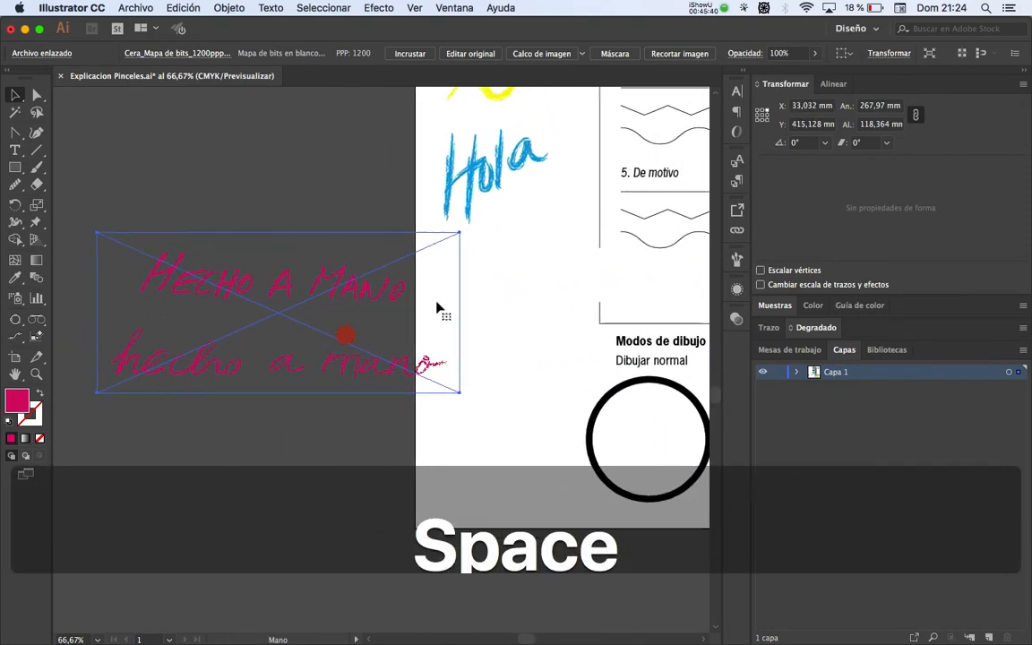
key("space")
left_click_drag(385, 287, 269, 293)
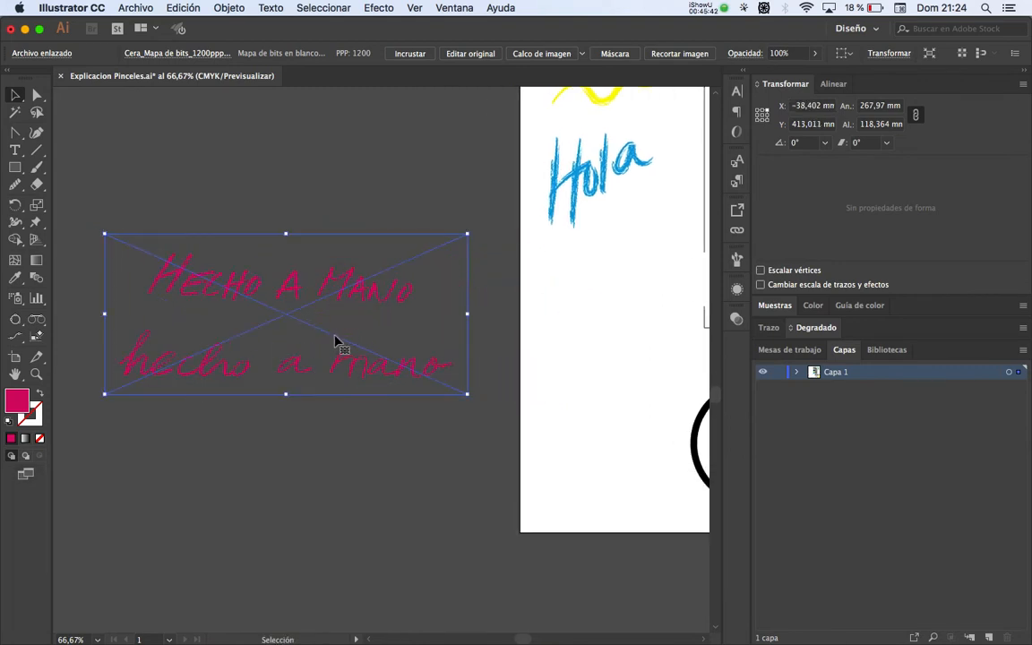
left_click(304, 419)
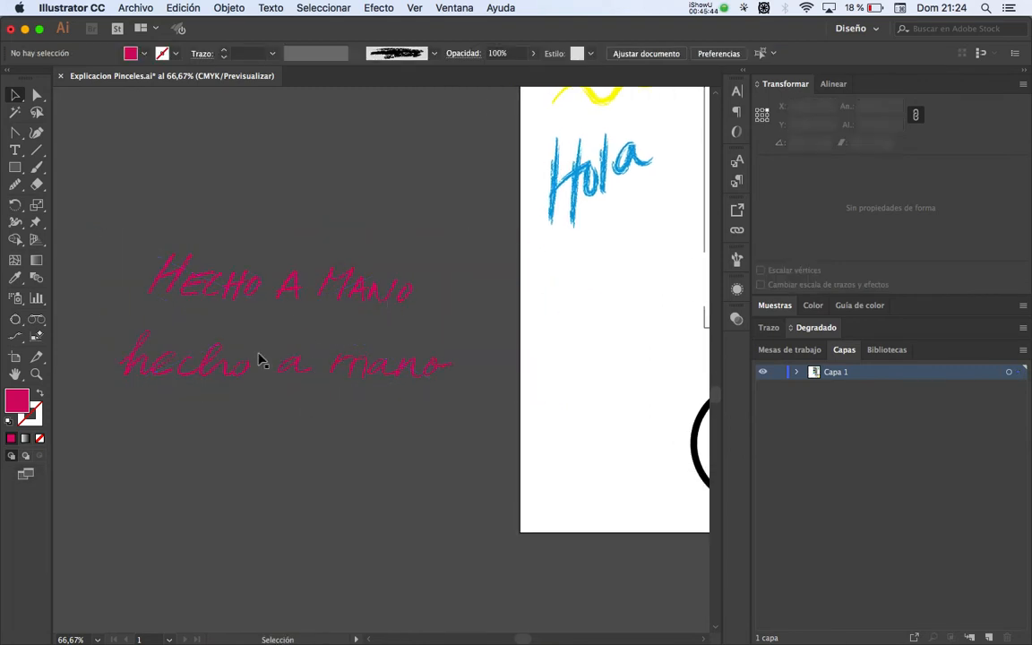
Step: Move the lettering back onto the artboard below the blue "Hola", at about X 277 mm and Y 415 mm
left_click_drag(385, 340, 468, 302)
key("space")
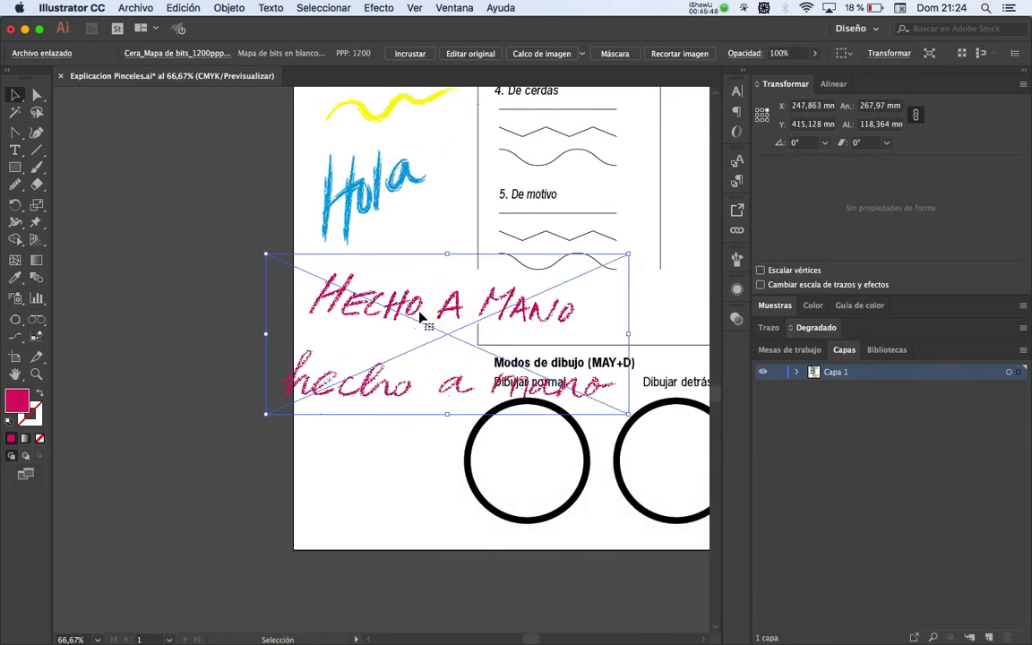
left_click_drag(403, 306, 287, 342)
key("space")
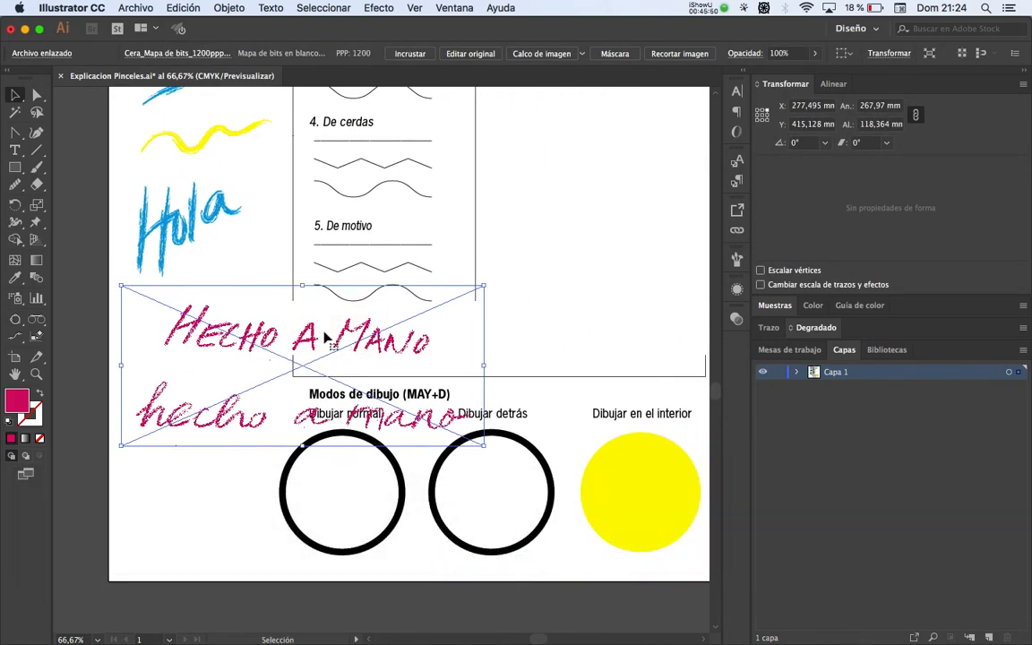
Step: Save the document to the Escritorio folder as Explicacion Pinceles.pdf in Adobe PDF format with the [Impresión de alta calidad] preset
left_click(150, 7)
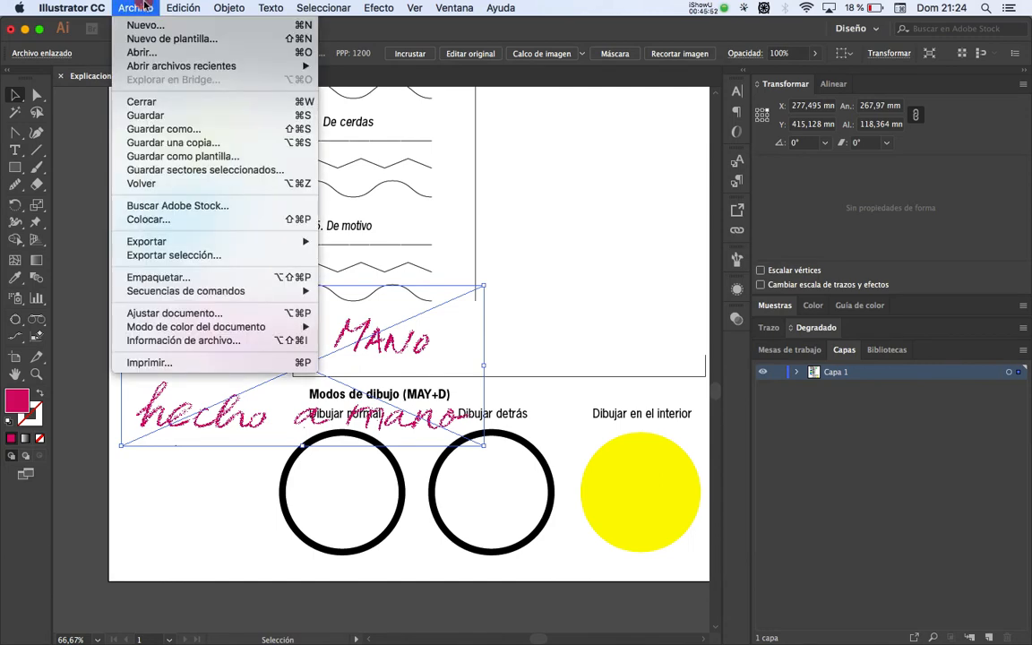
left_click(199, 130)
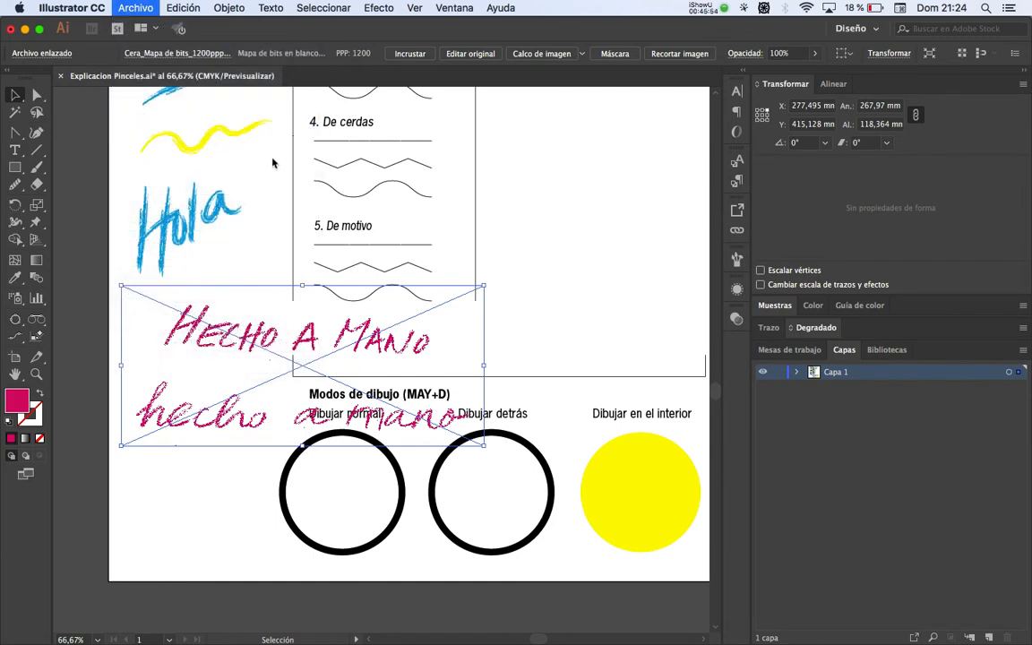
left_click(446, 367)
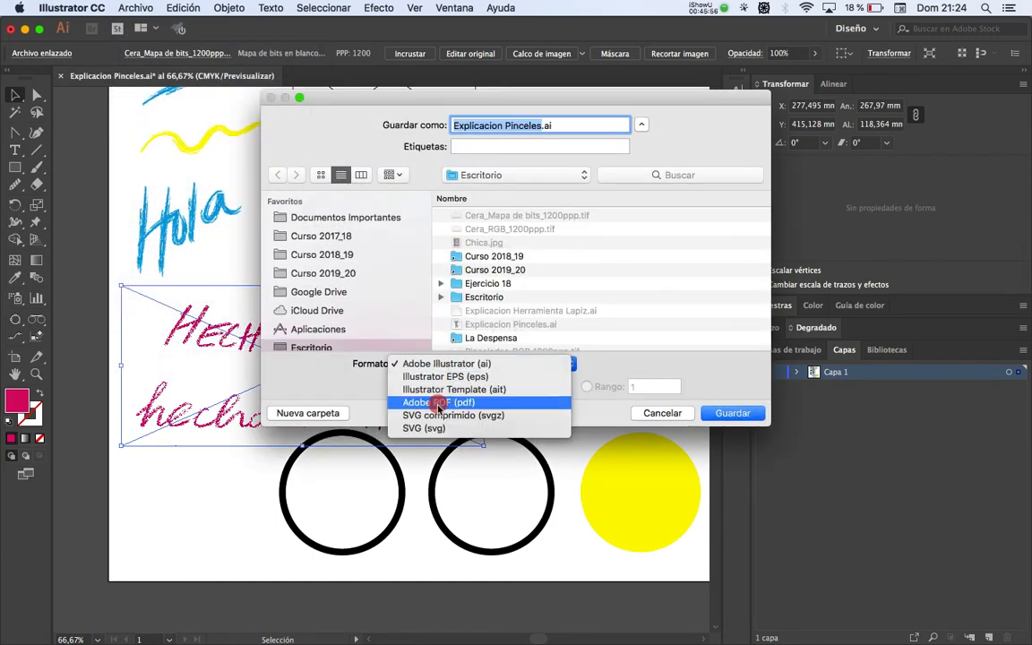
left_click(444, 397)
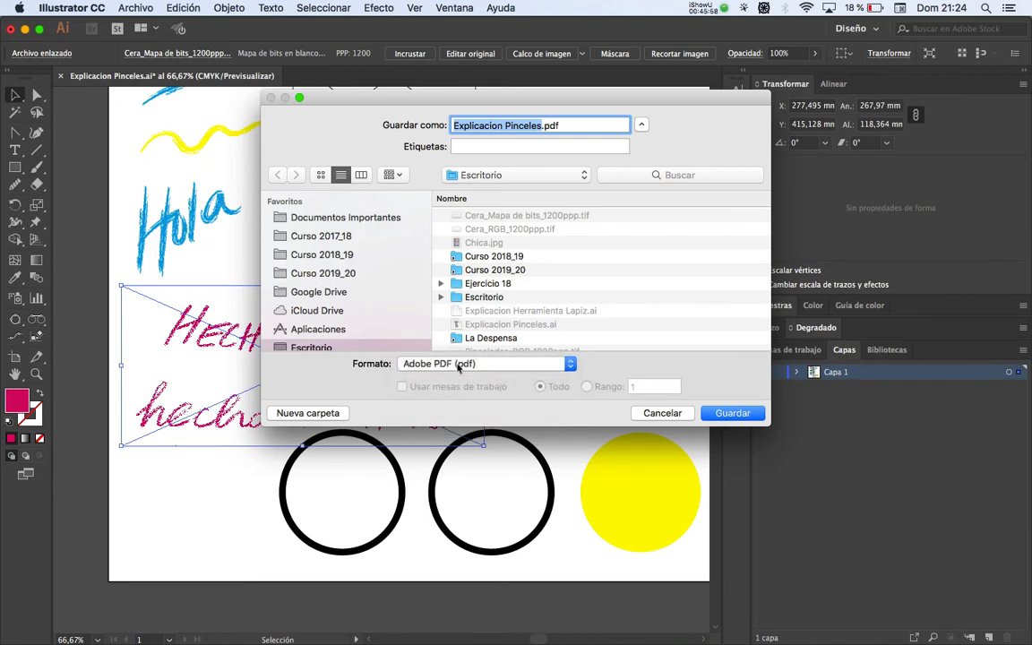
left_click(733, 413)
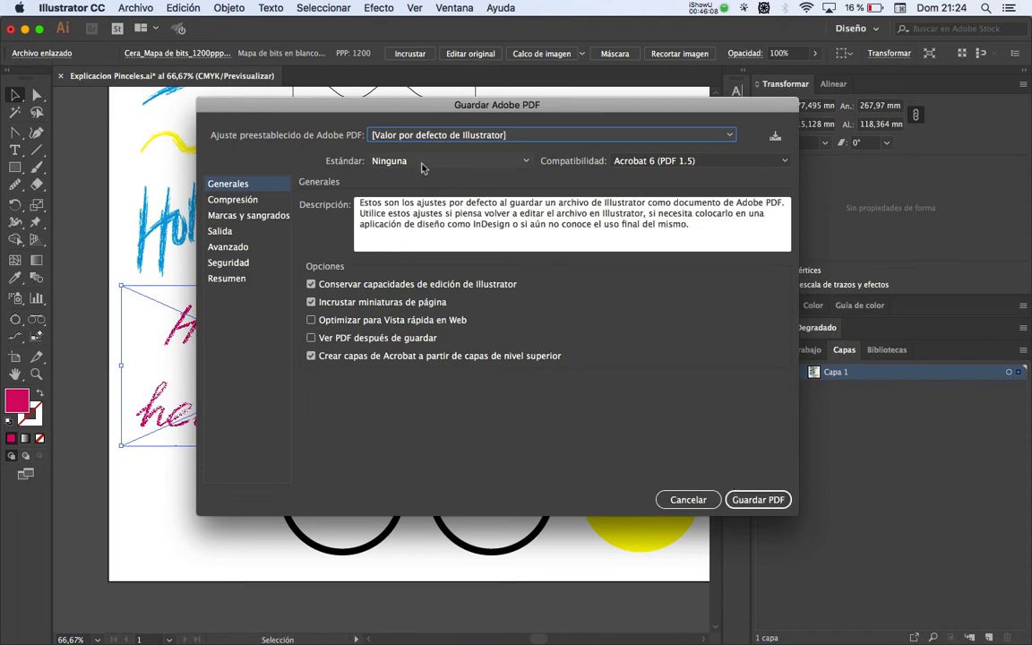
left_click(446, 134)
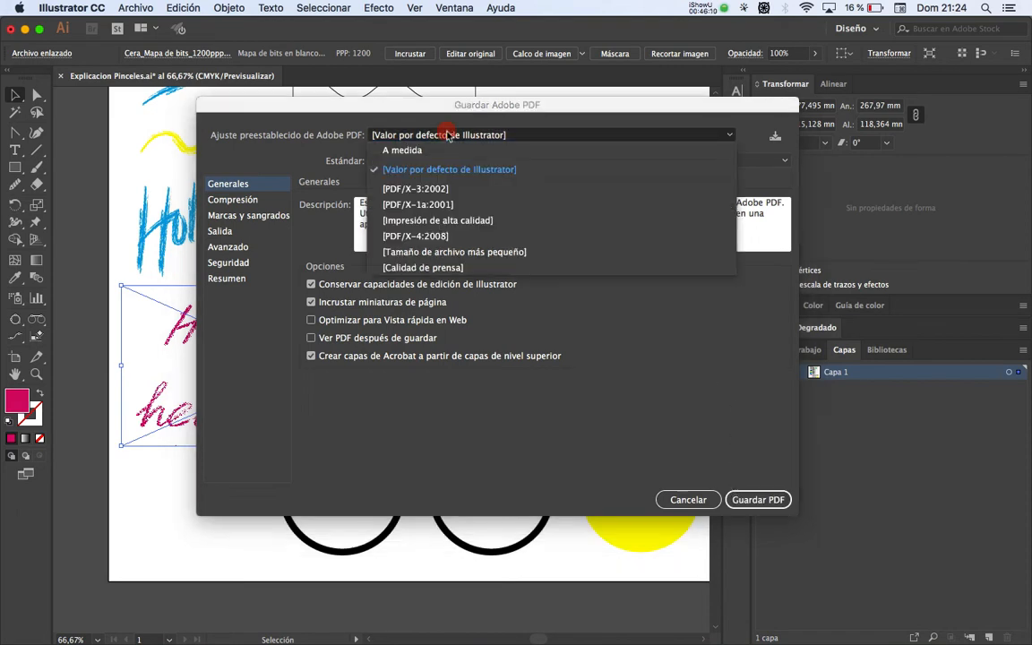
left_click(404, 220)
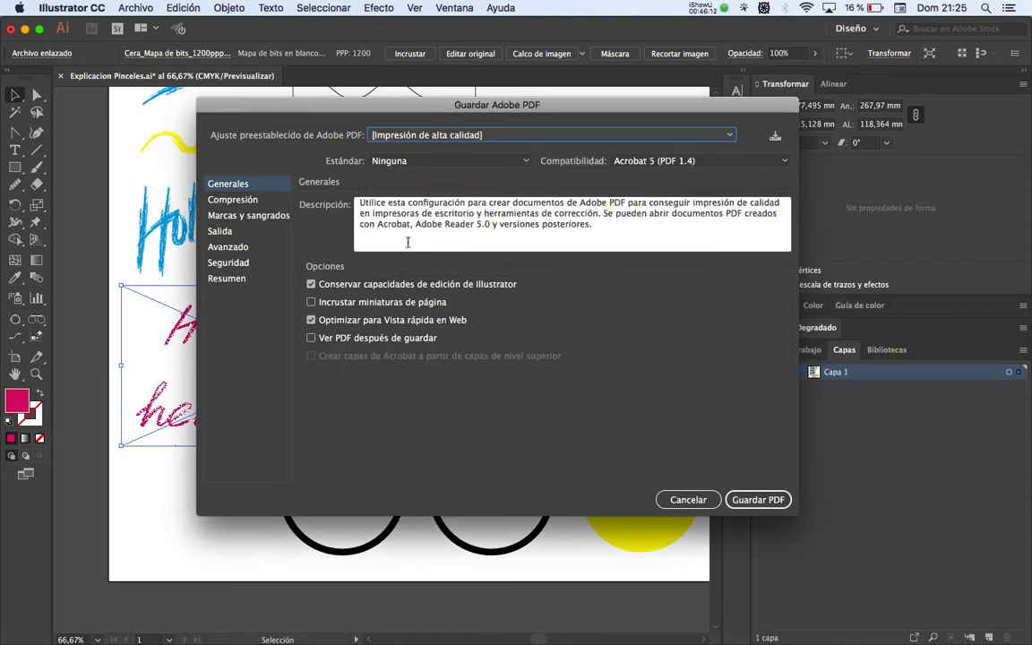
left_click(740, 499)
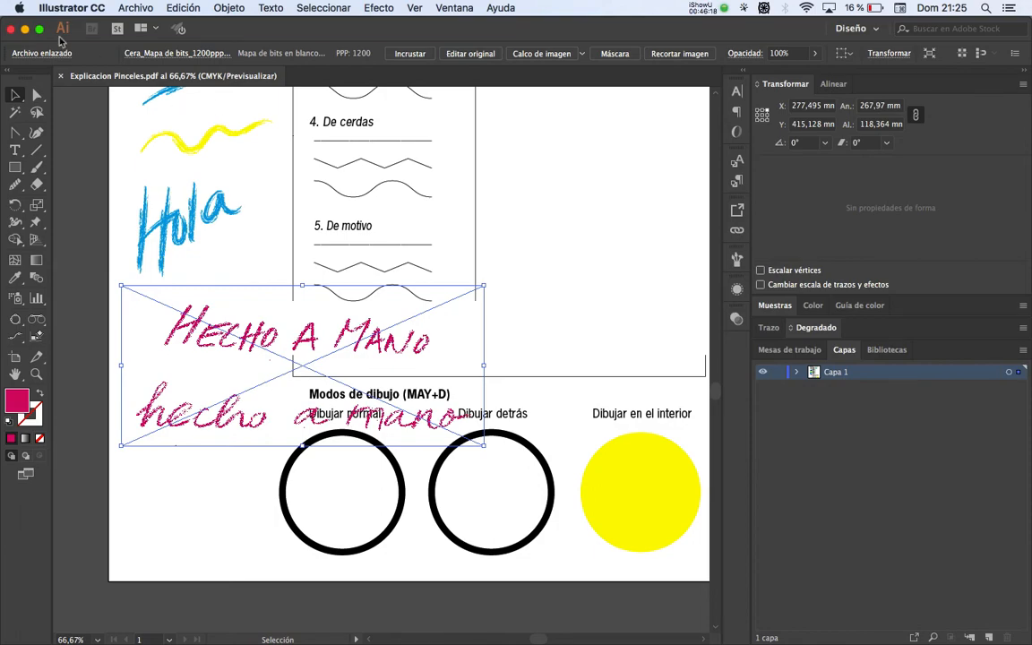
Step: Open Explicacion Pinceles.pdf from the desktop in Acrobat Reader
key("F11")
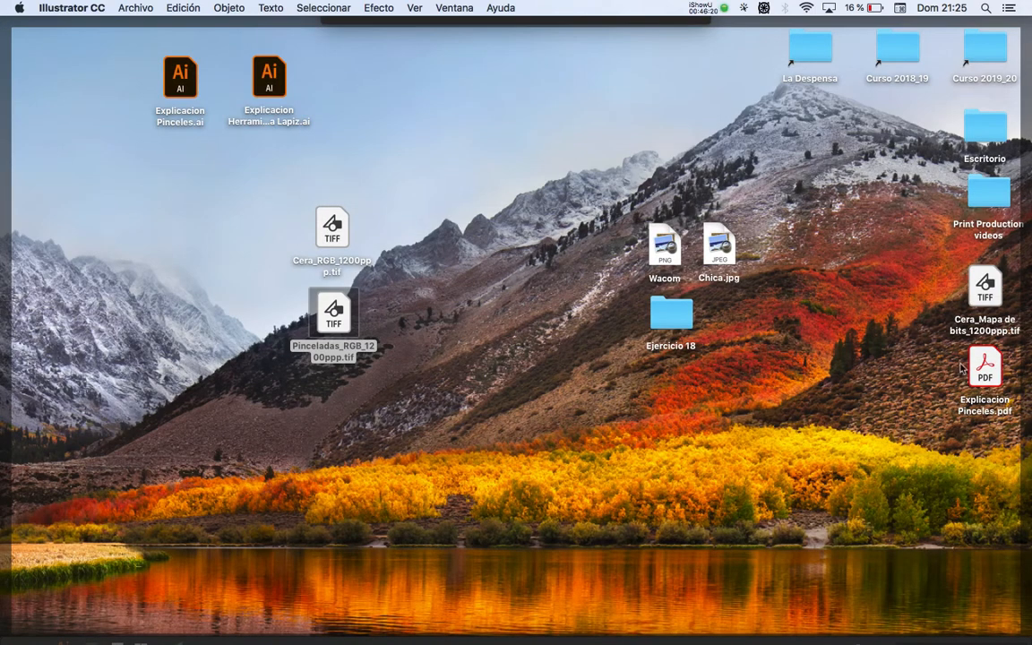
double_click(984, 374)
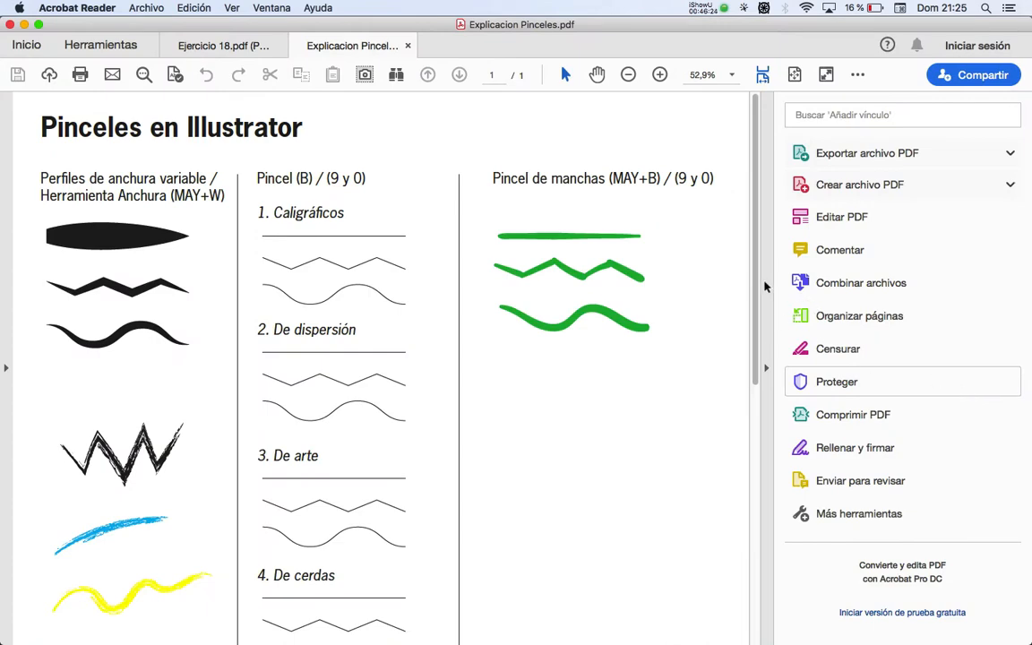
Step: Examine the magenta lettering and the blue "Hola" at up to 150% in the exported PDF, and close the file
left_click(765, 367)
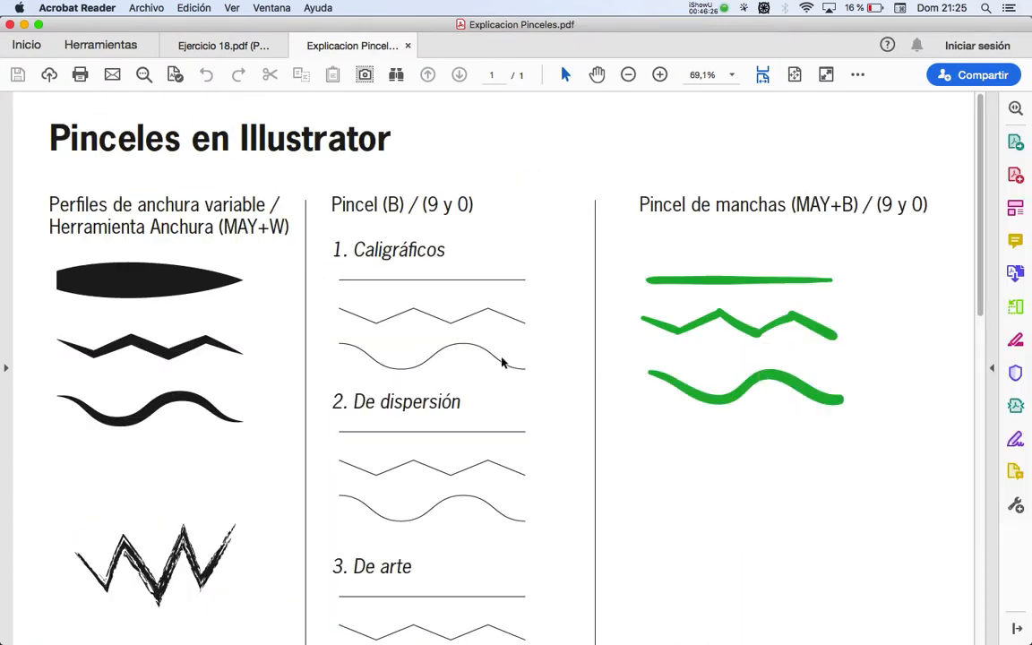
scroll(500, 358, "down", 15)
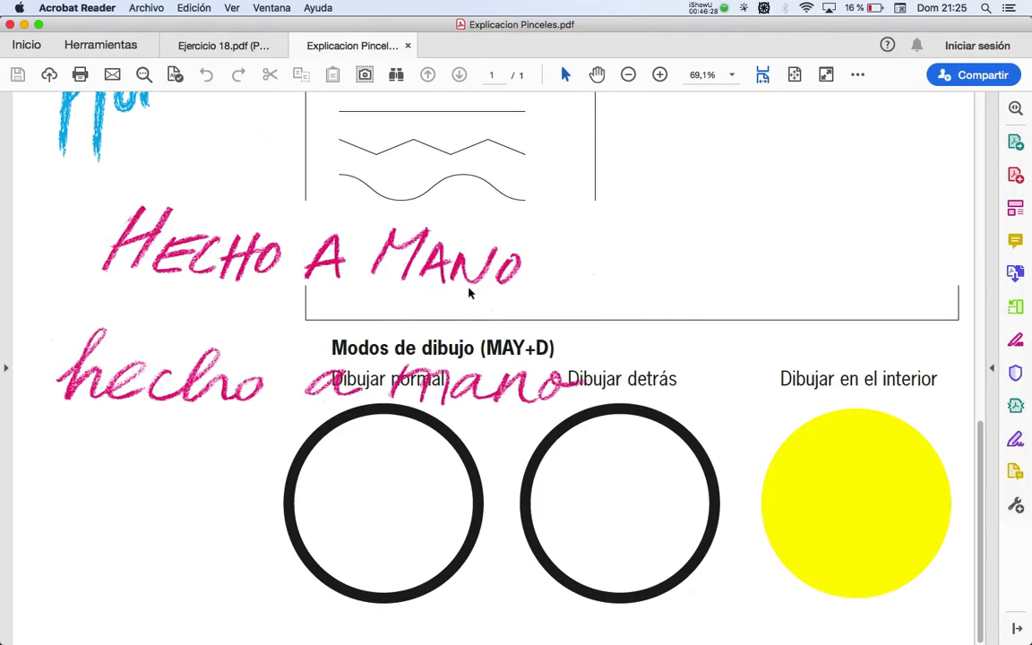
left_click(659, 74)
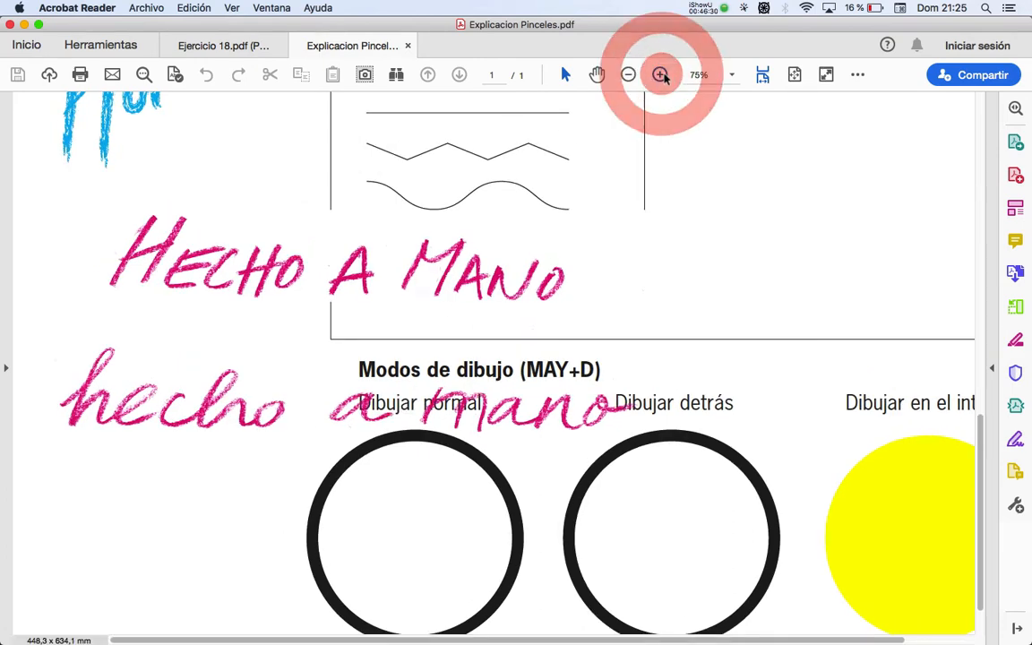
left_click(662, 75)
scroll(554, 333, "down", 6)
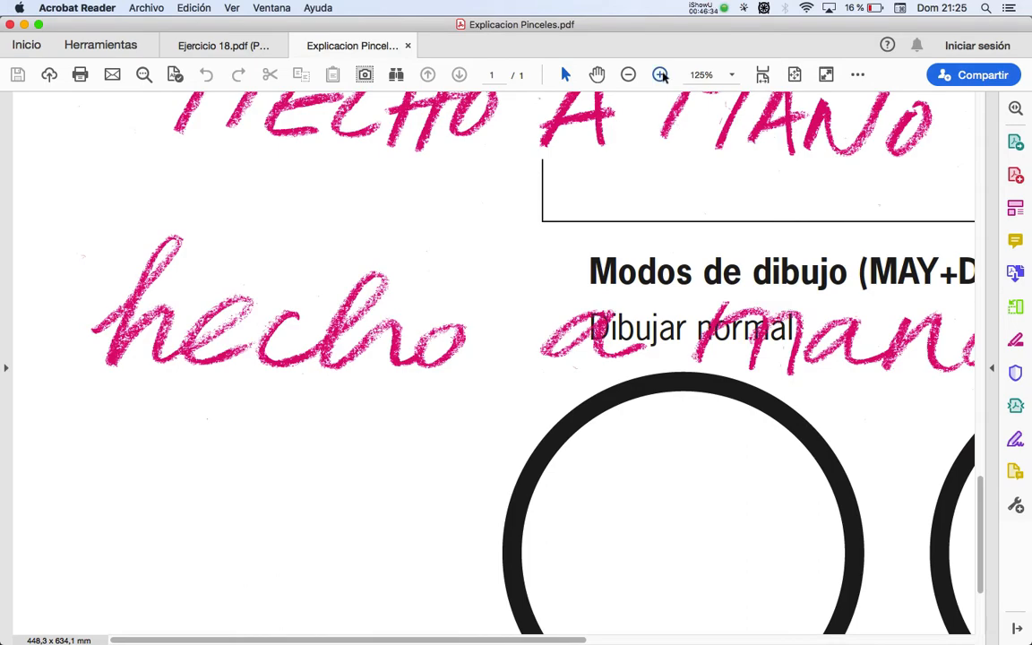
key("super+equal")
scroll(387, 279, "down", 1)
scroll(387, 280, "down", 3)
scroll(389, 269, "up", 8)
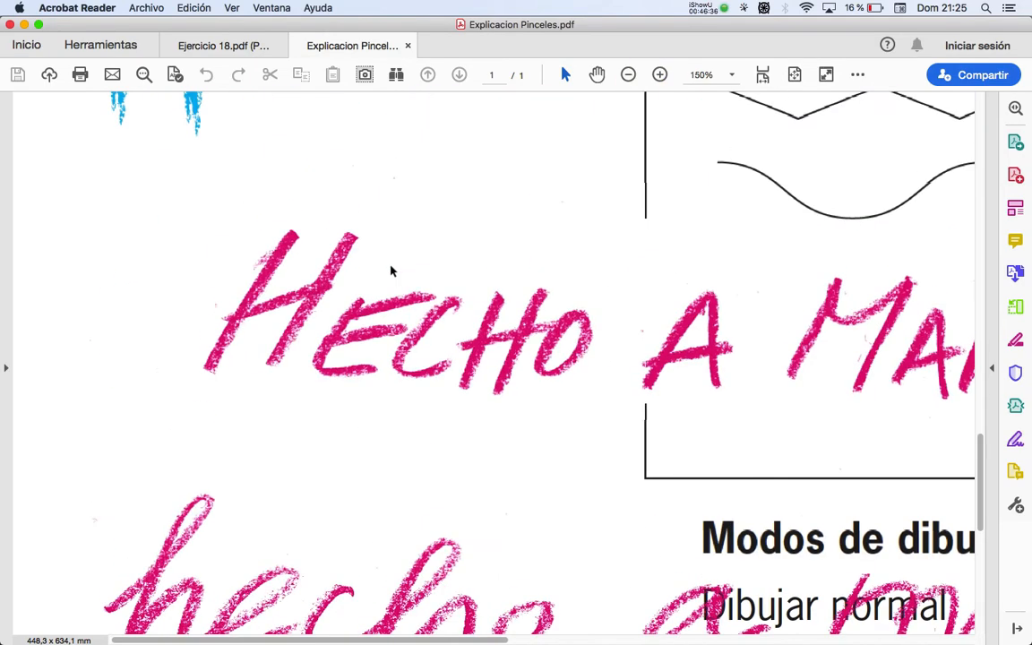
scroll(389, 265, "up", 3)
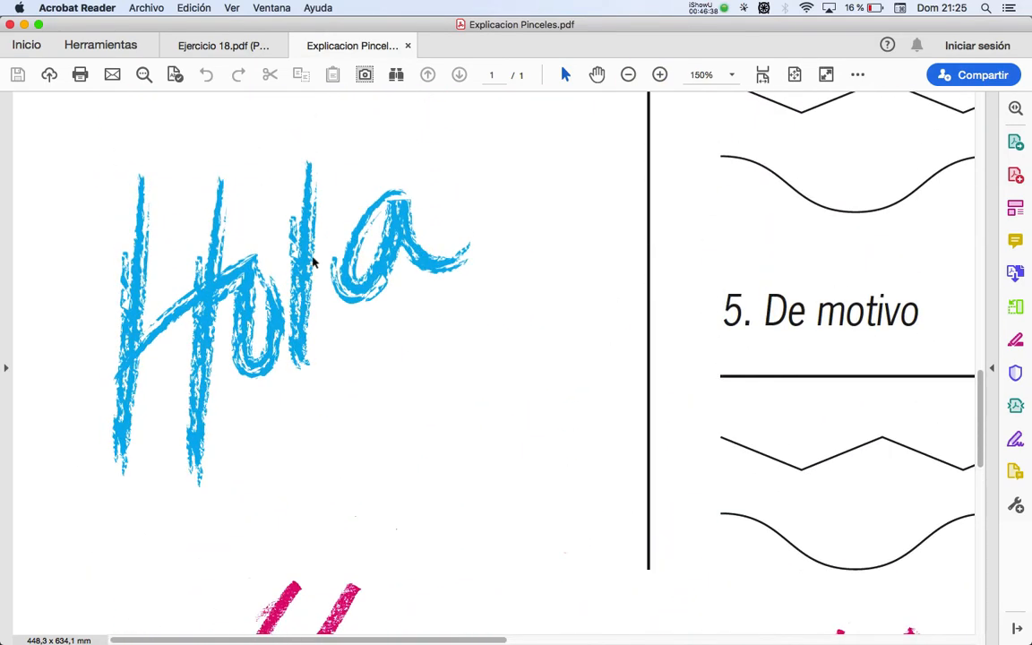
scroll(286, 304, "down", 5)
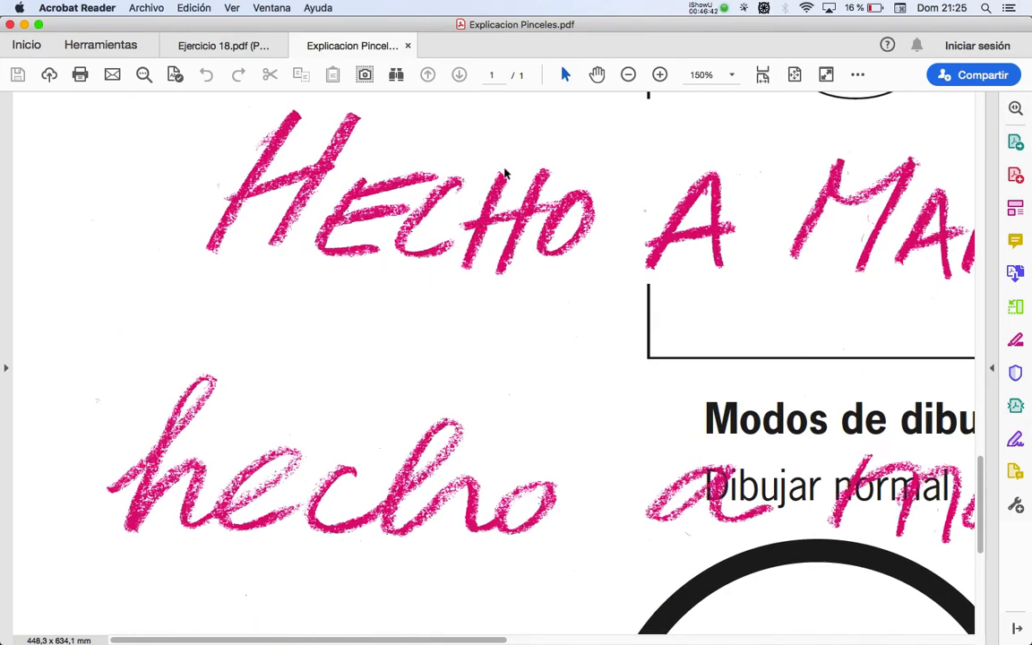
left_click(628, 74)
left_click(627, 75)
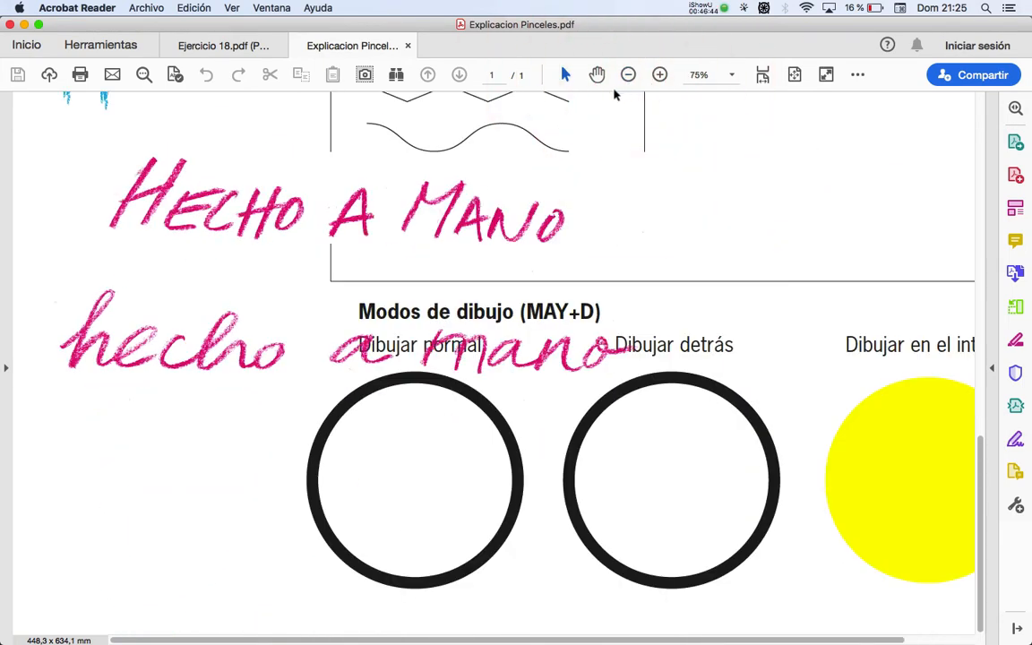
scroll(561, 168, "up", 3)
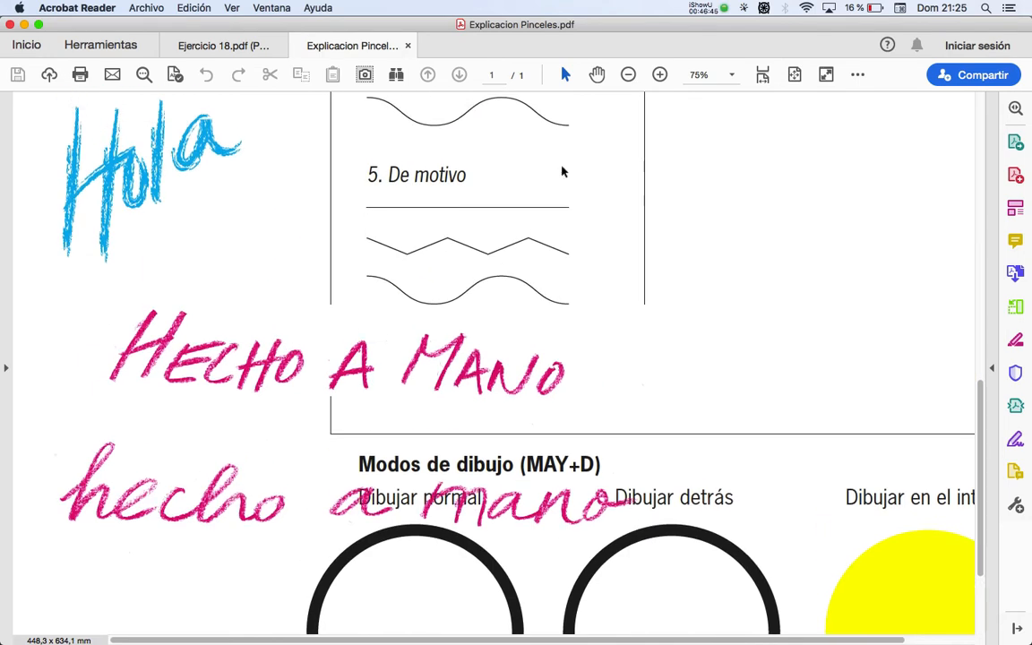
left_click(629, 76)
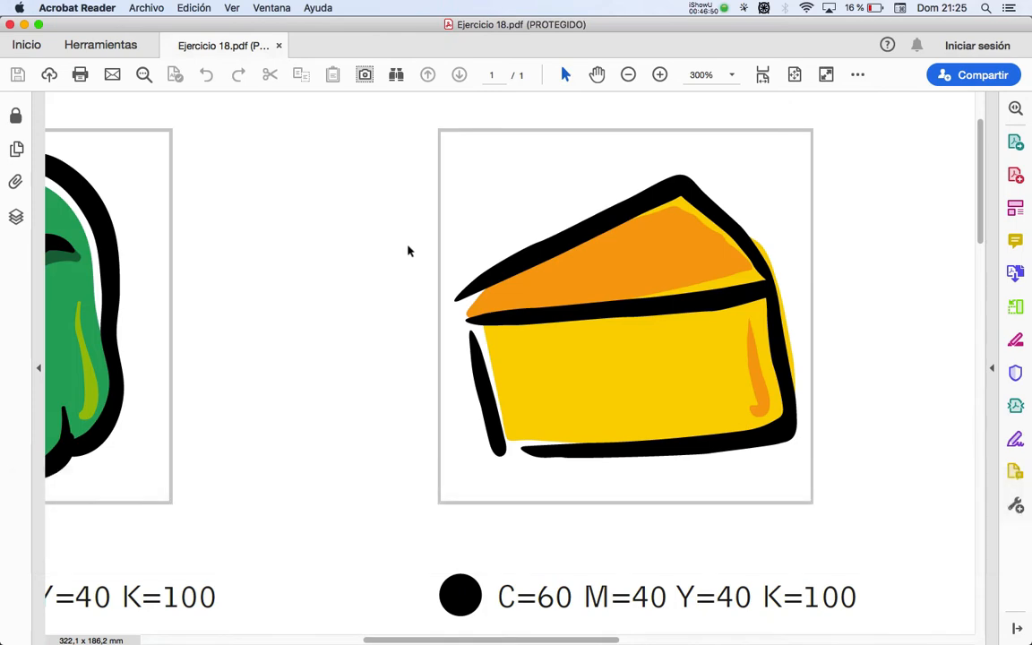
Step: Return to Illustrator, move the magenta lettering off the artboard to about X -85 mm and Y 407 mm, and deselect it
key("super+Tab")
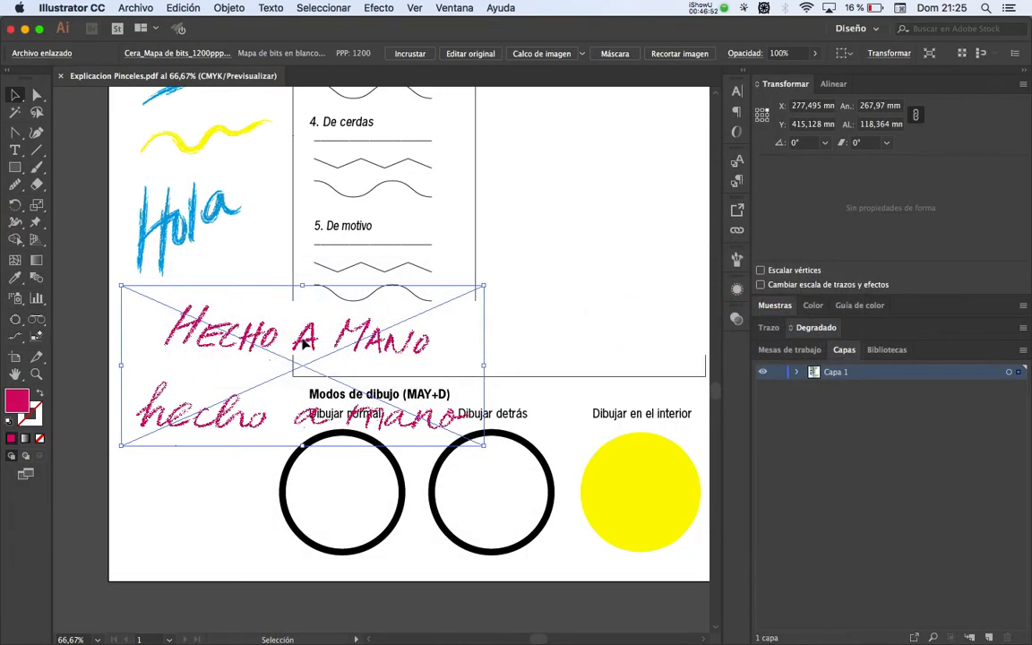
left_click_drag(304, 343, 271, 377)
scroll(452, 341, "down", 2)
key("space")
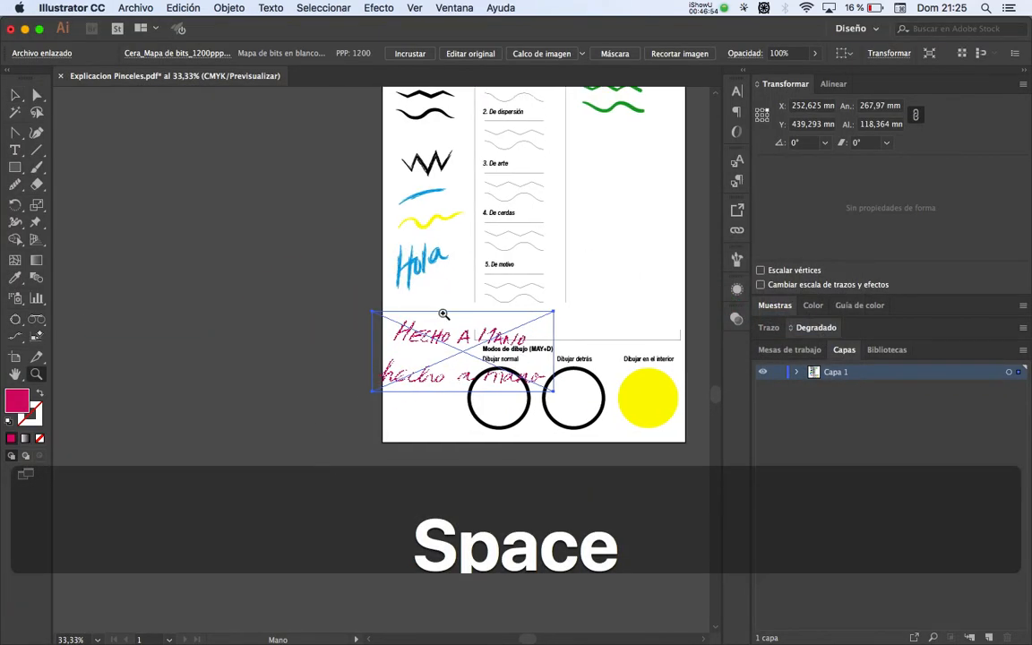
key("v")
left_click_drag(444, 348, 216, 325)
key("space")
left_click_drag(337, 297, 315, 337)
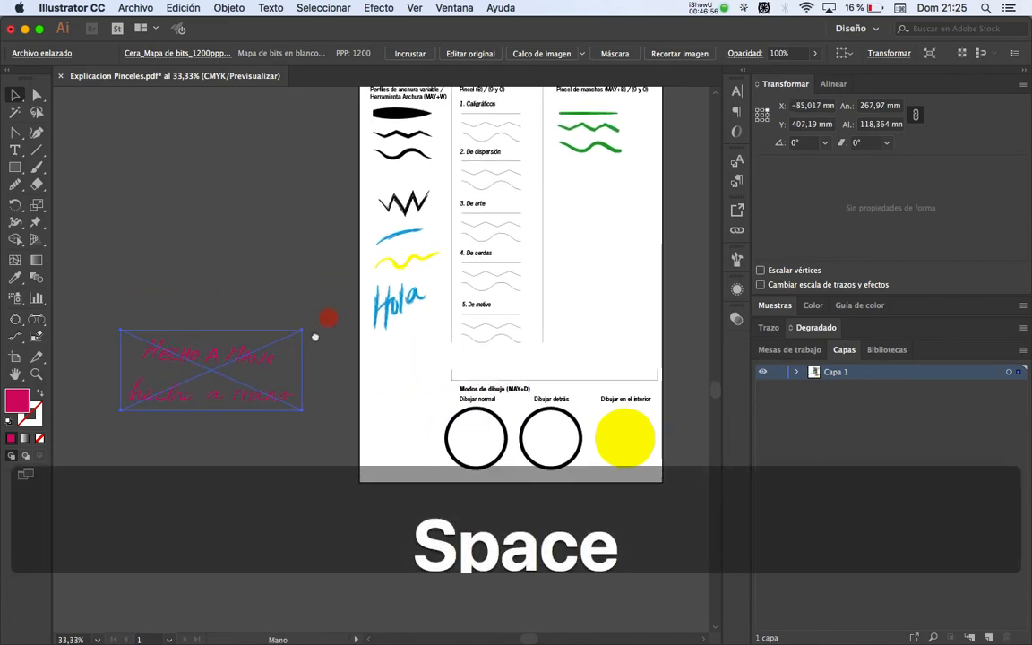
left_click(315, 303)
Step: Apply the rough charcoal-style art brush to the three paths under "3. De arte" and deselect them
key("z")
left_click(394, 318)
left_click(396, 320)
key("space")
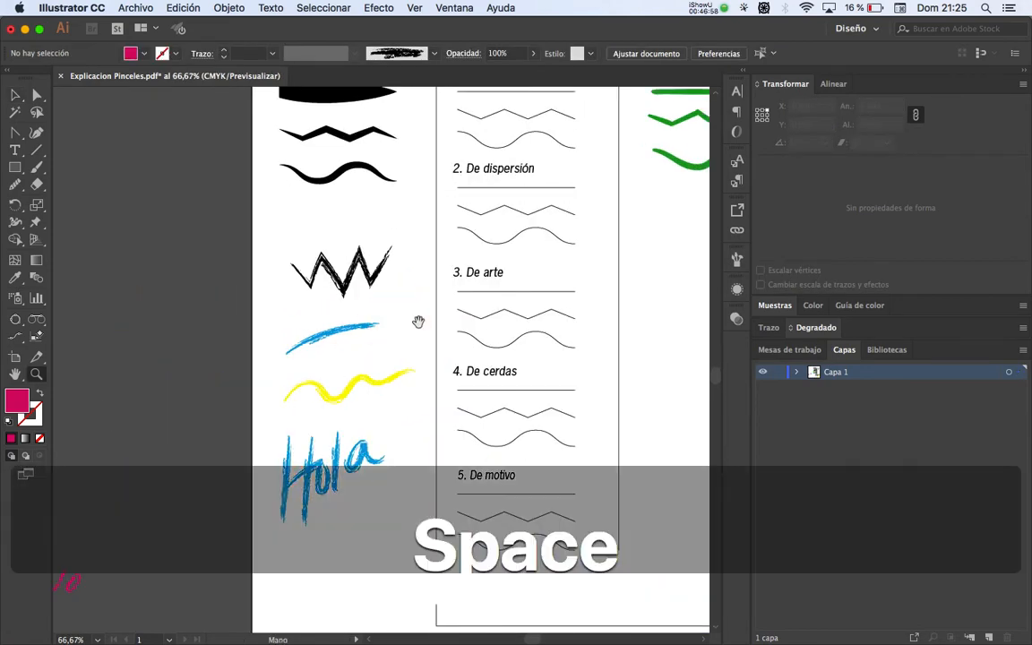
left_click_drag(418, 322, 408, 288)
left_click(406, 293)
key("v")
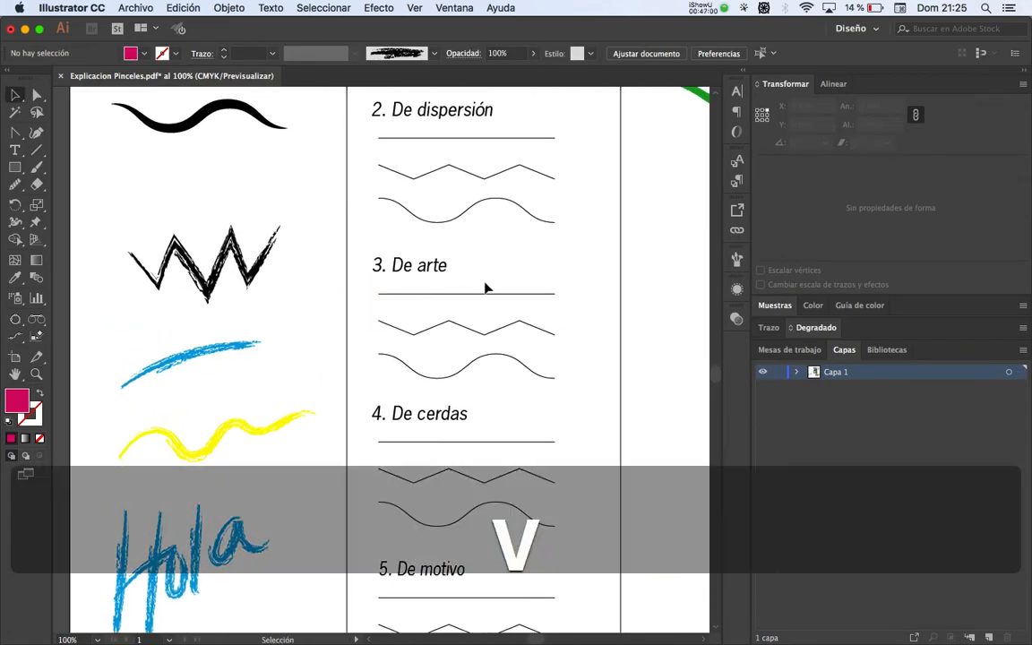
left_click_drag(501, 278, 485, 316)
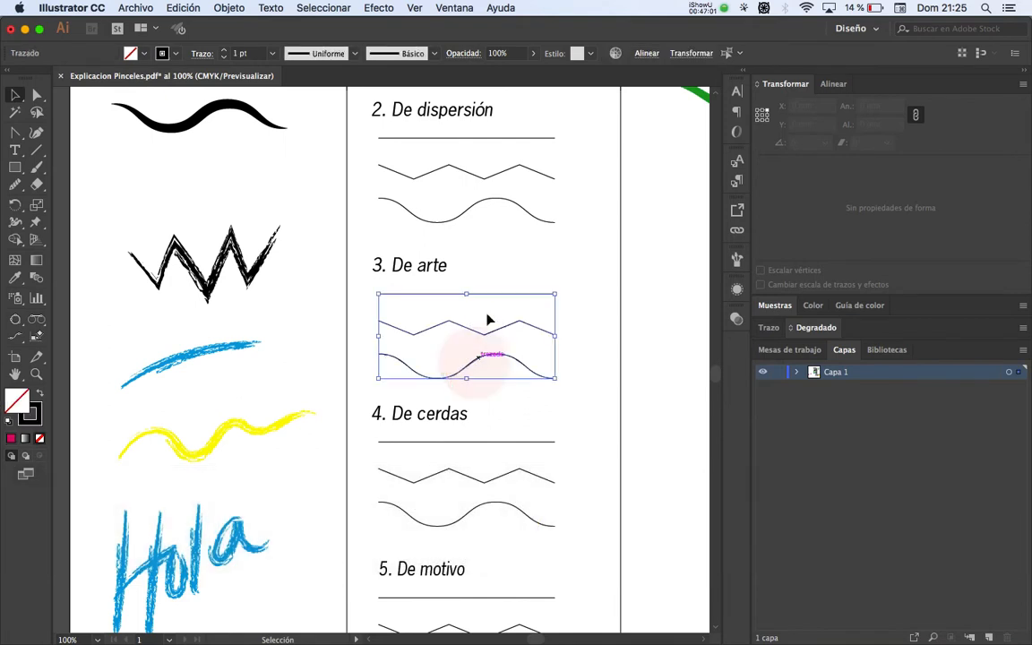
left_click(435, 54)
left_click(359, 84)
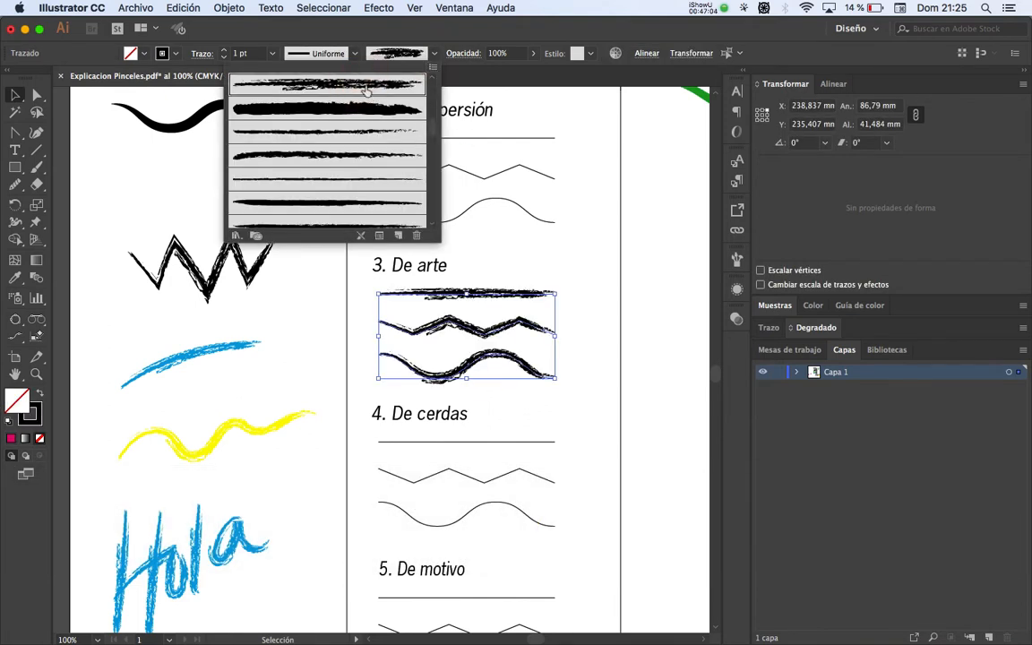
left_click(545, 260)
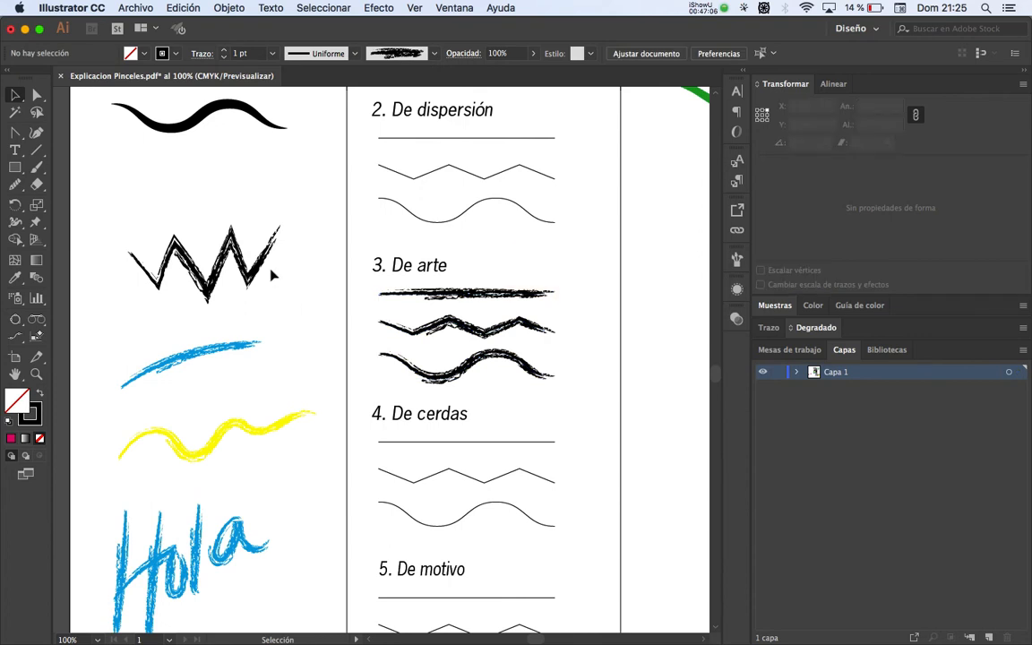
Step: Delete the black zigzag, the blue and yellow strokes and the blue "Hola" from the first column
mouse_move(296, 203)
left_mouse_down()
mouse_move(241, 484)
mouse_move(150, 596)
left_mouse_up()
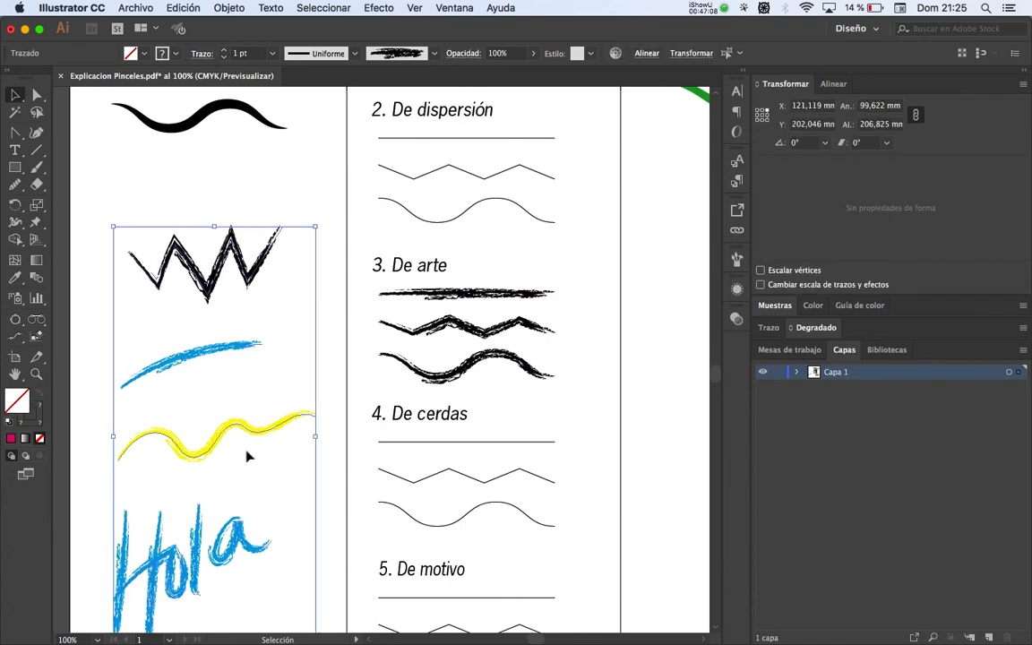
key("BackSpace")
key("space")
mouse_move(251, 398)
left_mouse_down()
mouse_move(297, 258)
mouse_move(239, 356)
mouse_move(250, 320)
mouse_move(239, 361)
mouse_move(255, 285)
mouse_move(260, 349)
left_mouse_up()
left_click(199, 428)
key("BackSpace")
Step: Try the Redondo 5 pt., Plano 5 pt. and 10 pt. oval brushes on the three paths under "1. Caligráficos", settling on 15 pt. Plano
key("space")
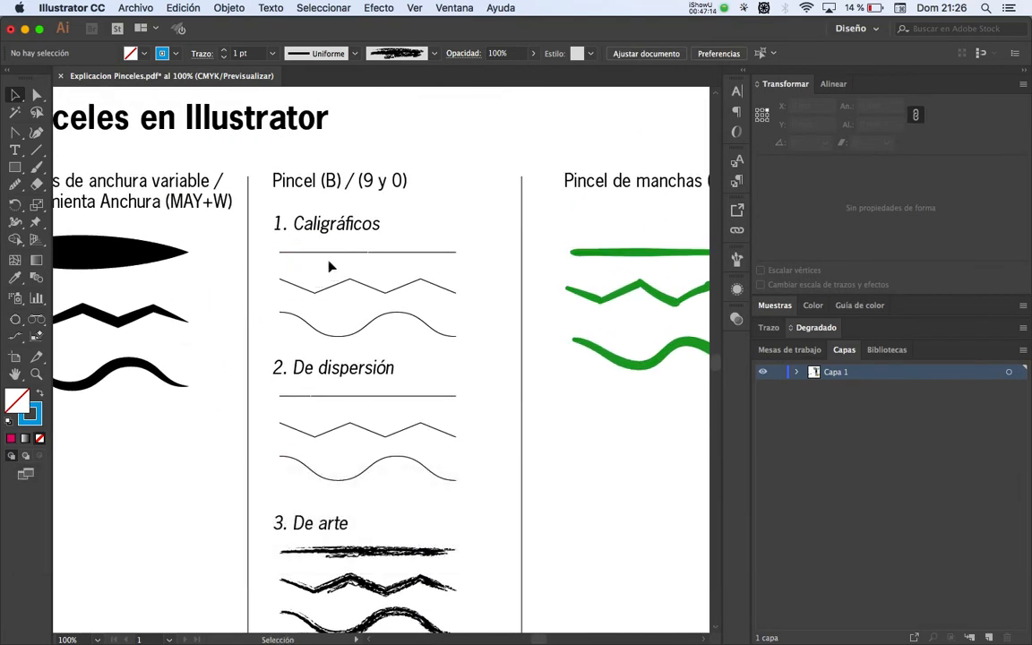
key("space")
left_click_drag(413, 214, 463, 212)
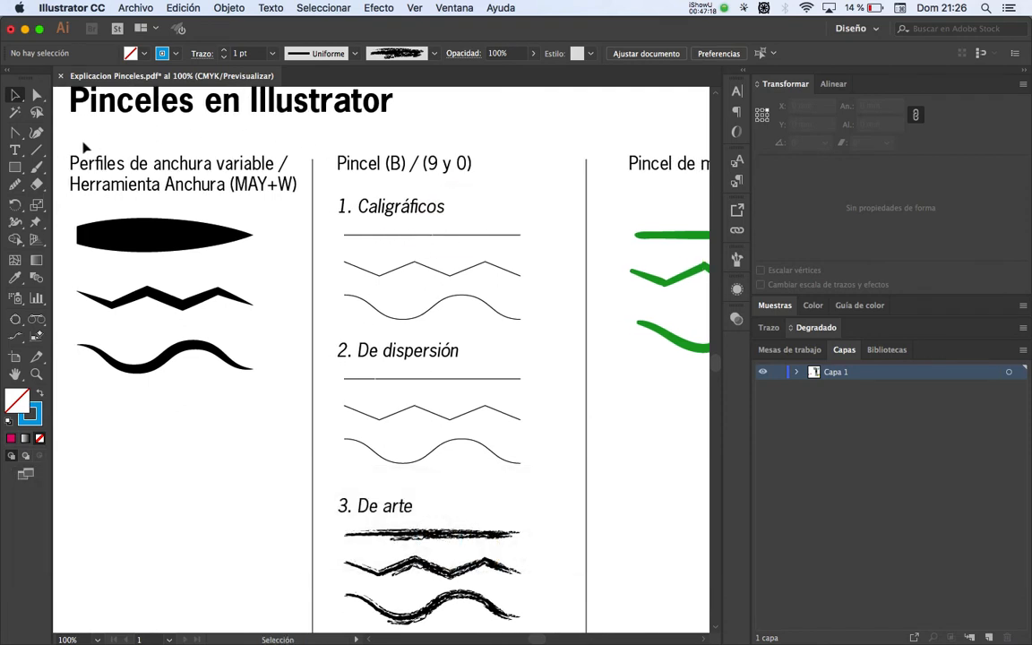
left_click(41, 171)
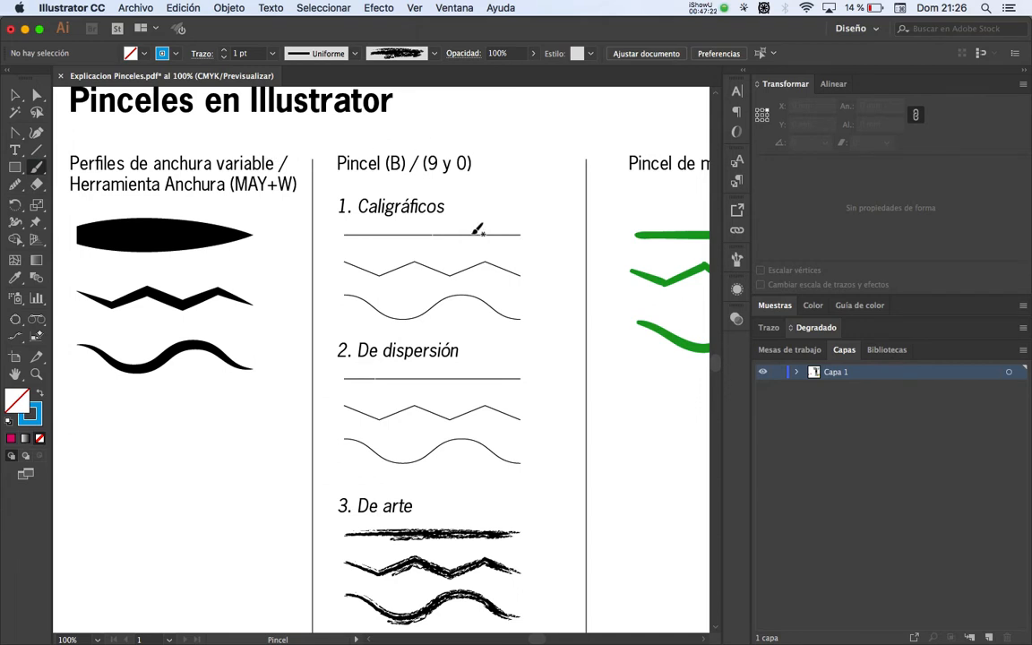
key("v")
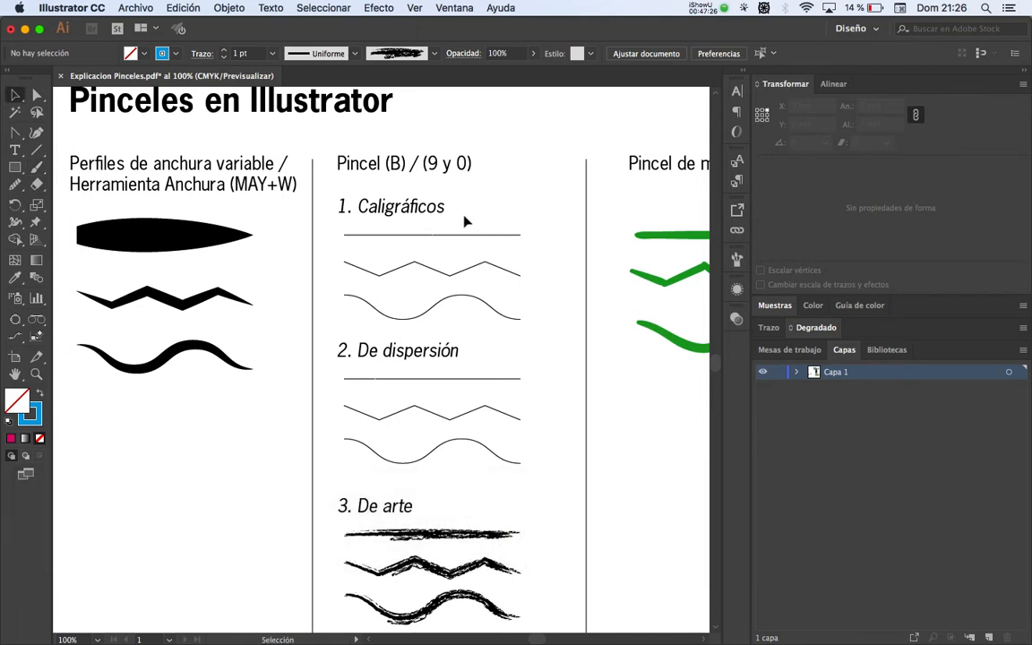
left_click_drag(470, 245, 421, 312)
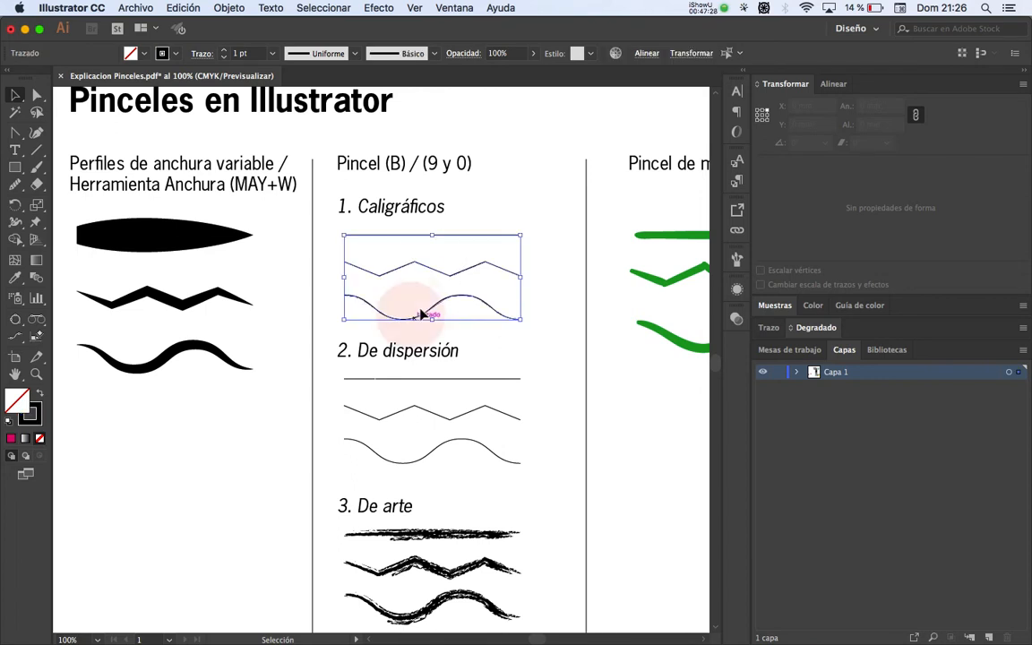
left_click(434, 54)
scroll(298, 90, "up", 5)
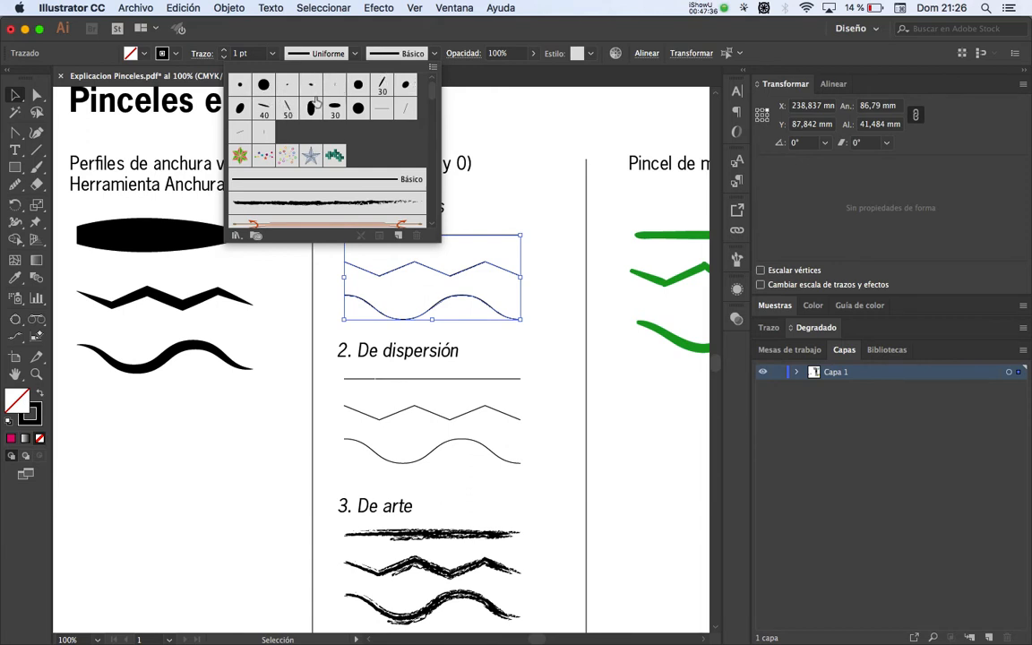
left_click(241, 87)
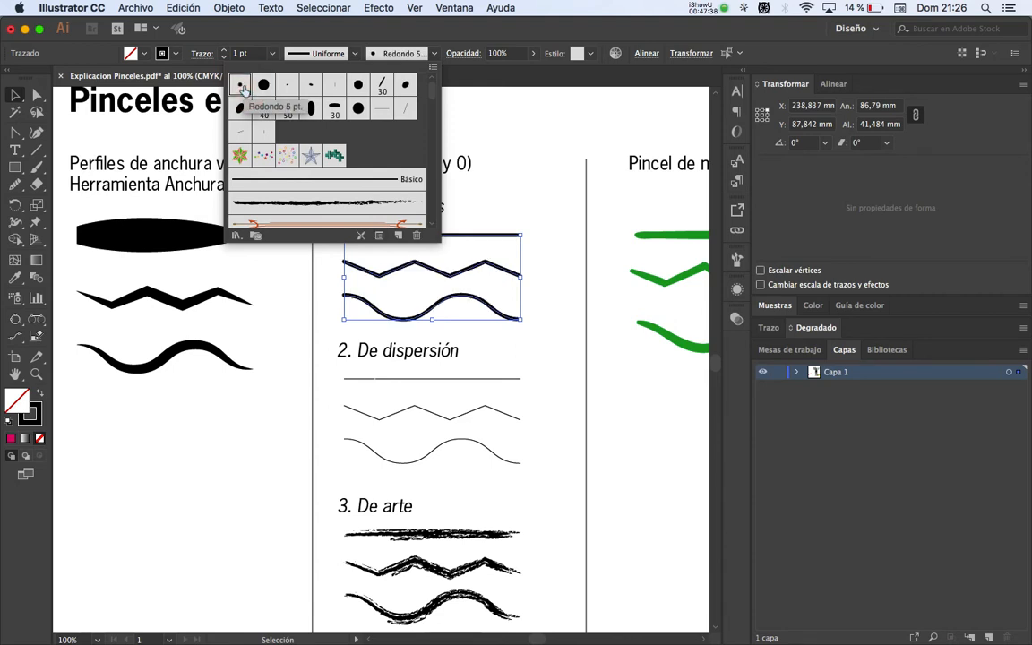
left_click(337, 86)
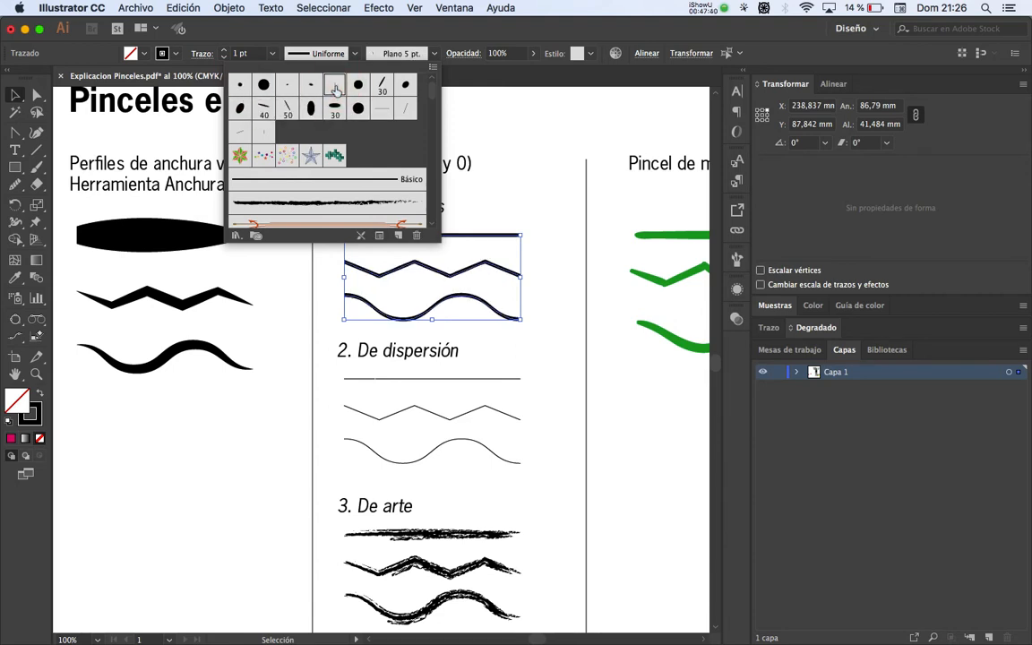
left_click(405, 85)
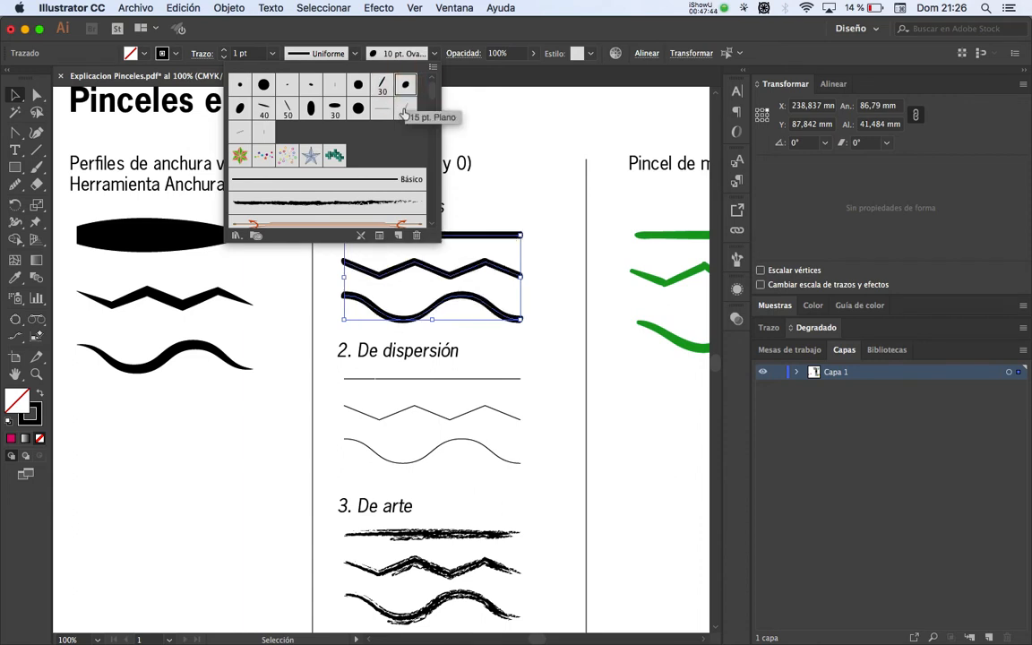
left_click(405, 111)
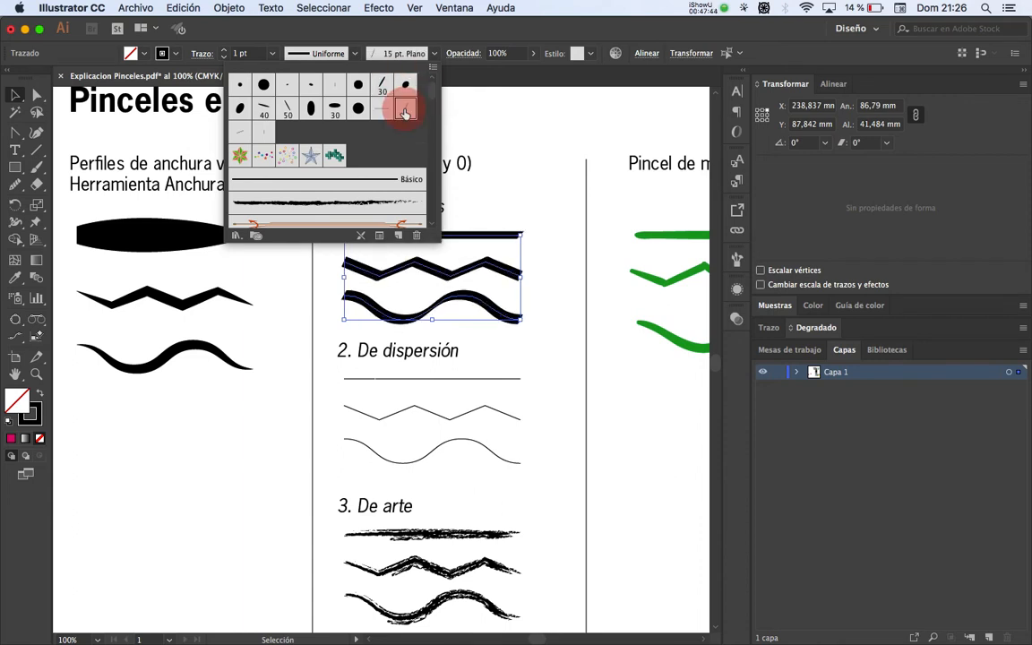
left_click(472, 42)
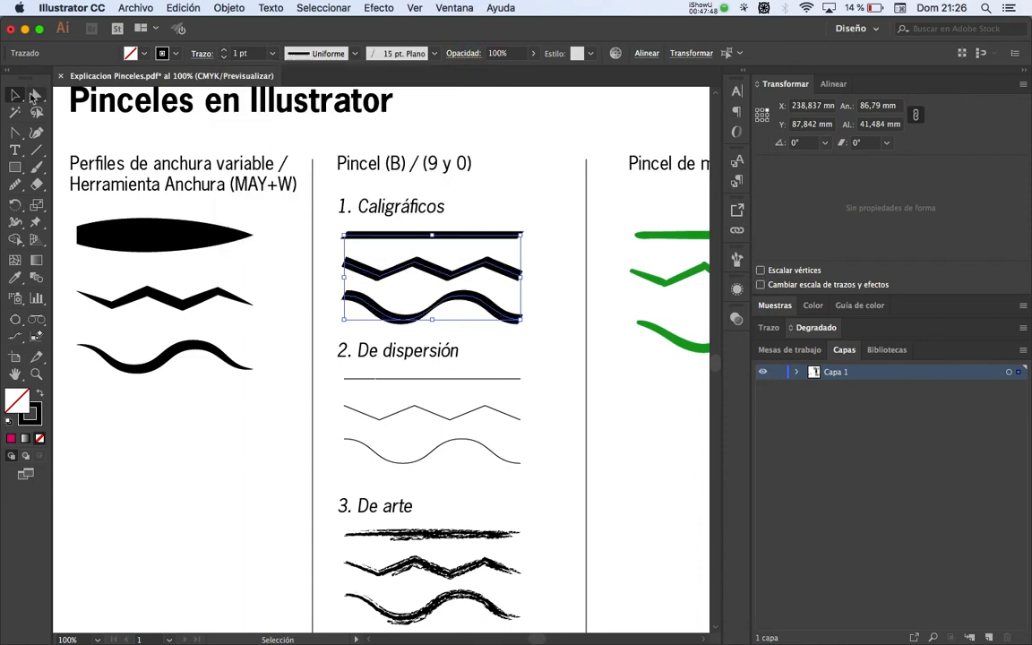
Step: Deselect the calligraphic strokes and check their underlying paths in outline view before returning to preview
left_click(34, 95)
left_click(511, 201)
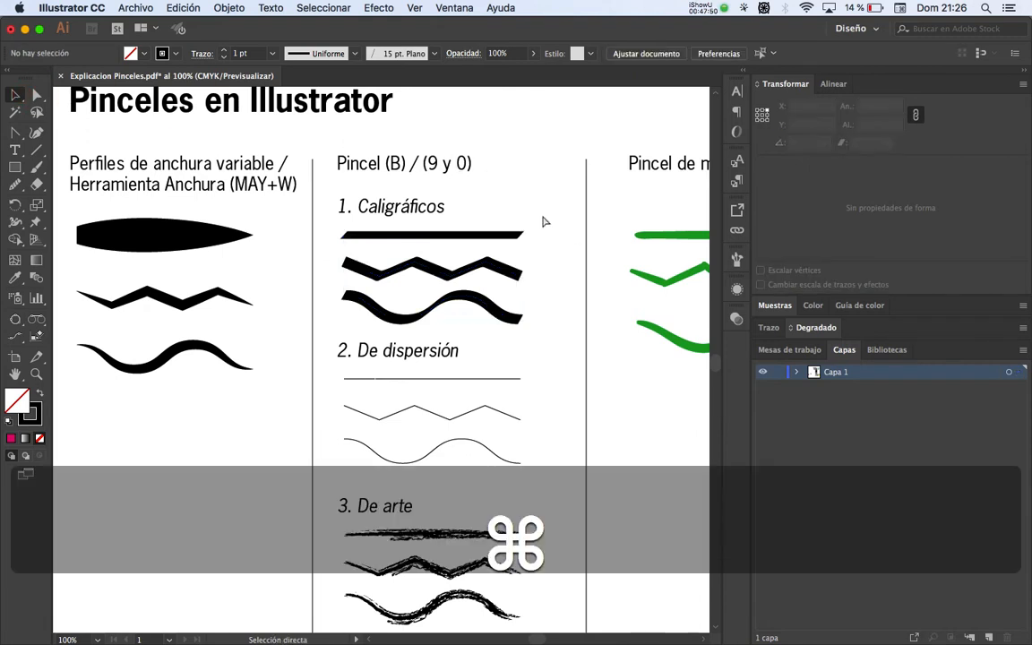
key("super+y")
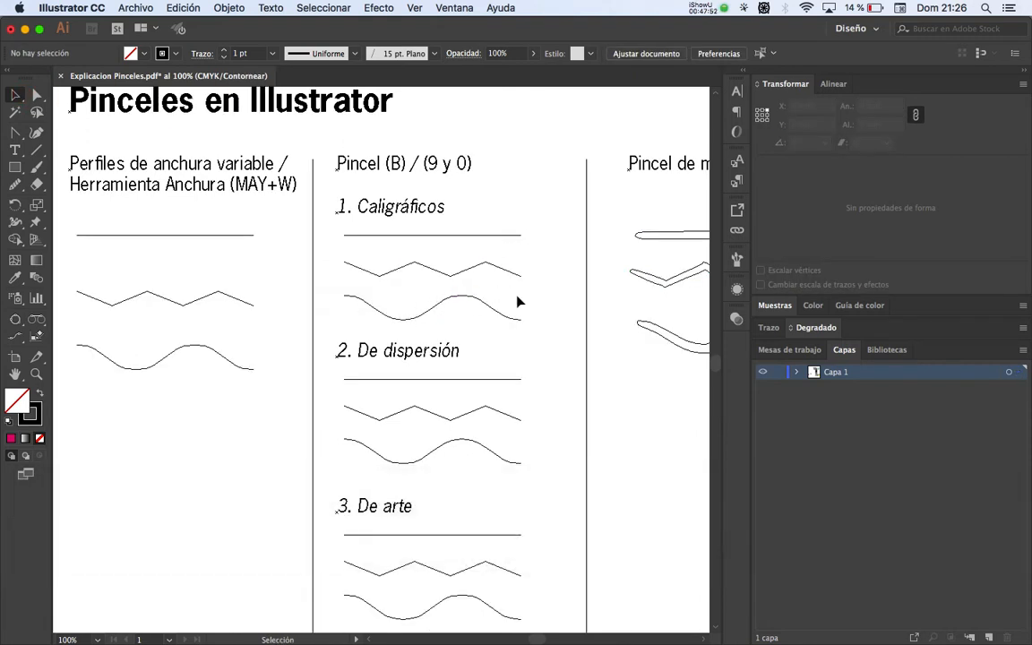
key("super+y")
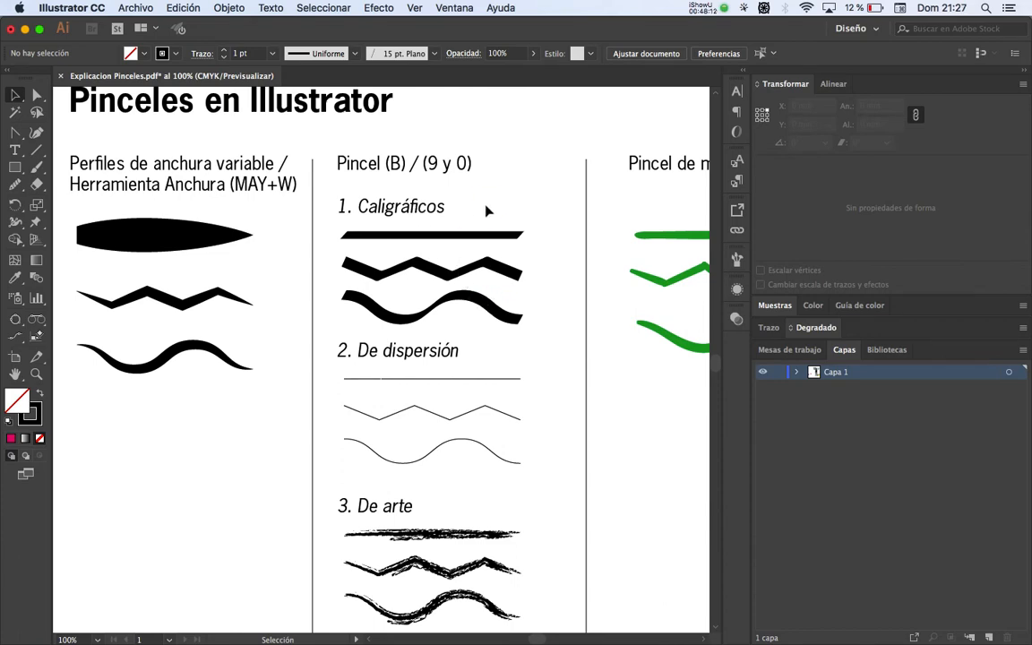
key("space")
mouse_move(391, 267)
left_mouse_down()
mouse_move(431, 243)
mouse_move(394, 264)
mouse_move(392, 277)
left_mouse_up()
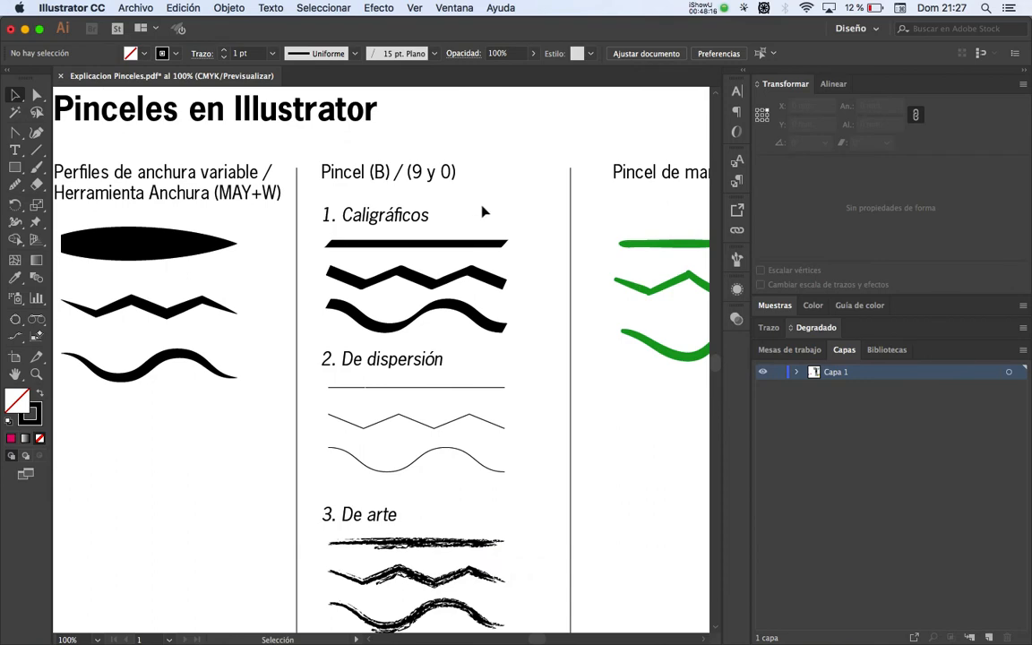
key("space")
left_click_drag(483, 211, 457, 229)
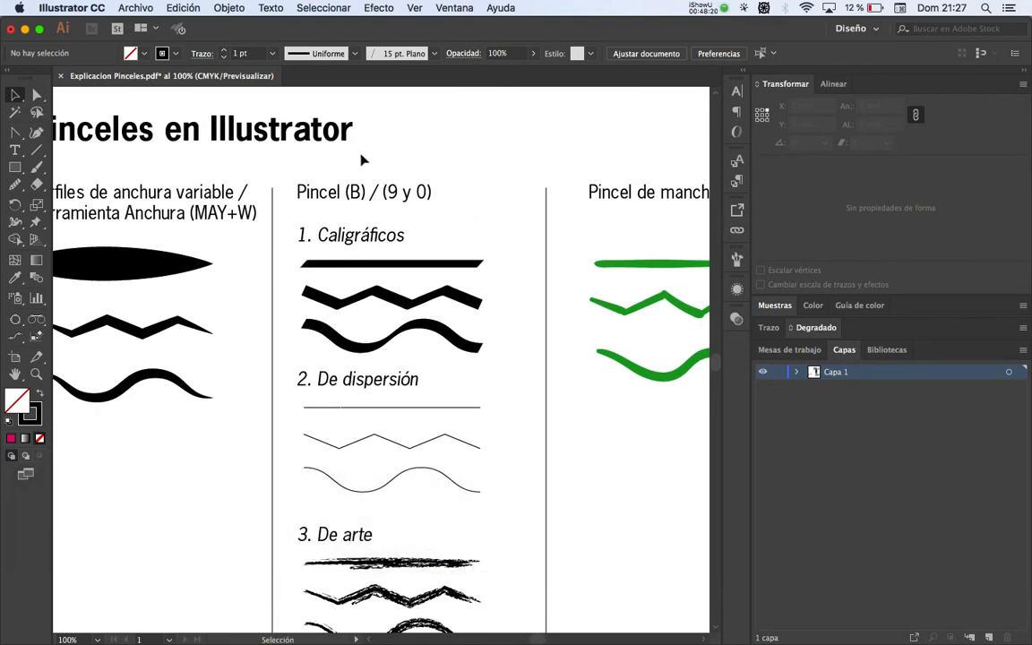
Step: Start a new calligraphic brush (Pincel caligráfico) and name it "Mi primer pincel caligráfico"
left_click(434, 55)
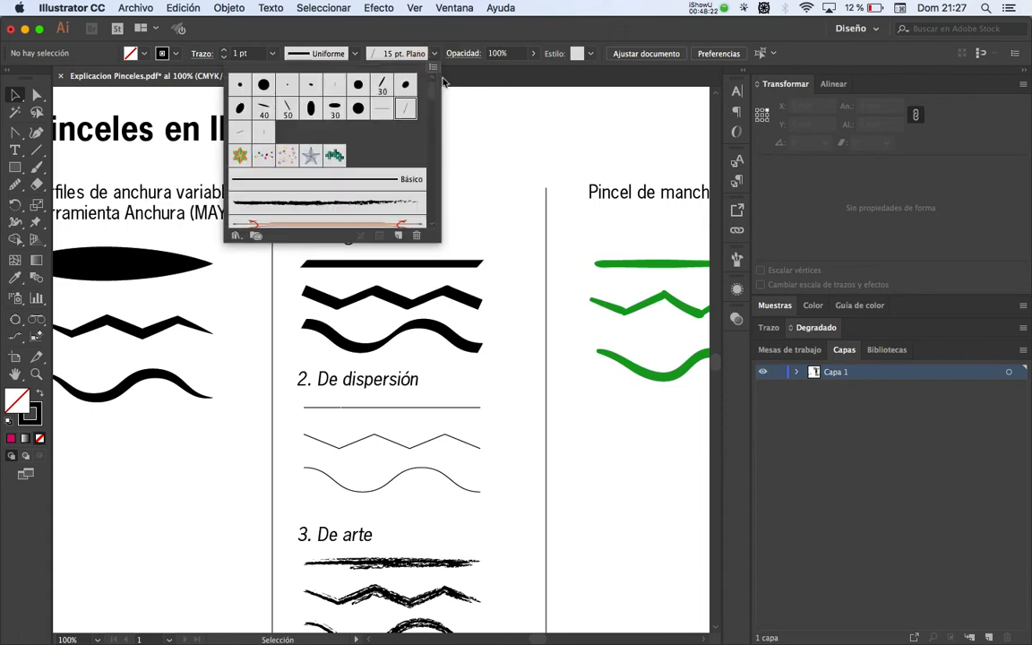
left_click(434, 71)
left_click(419, 73)
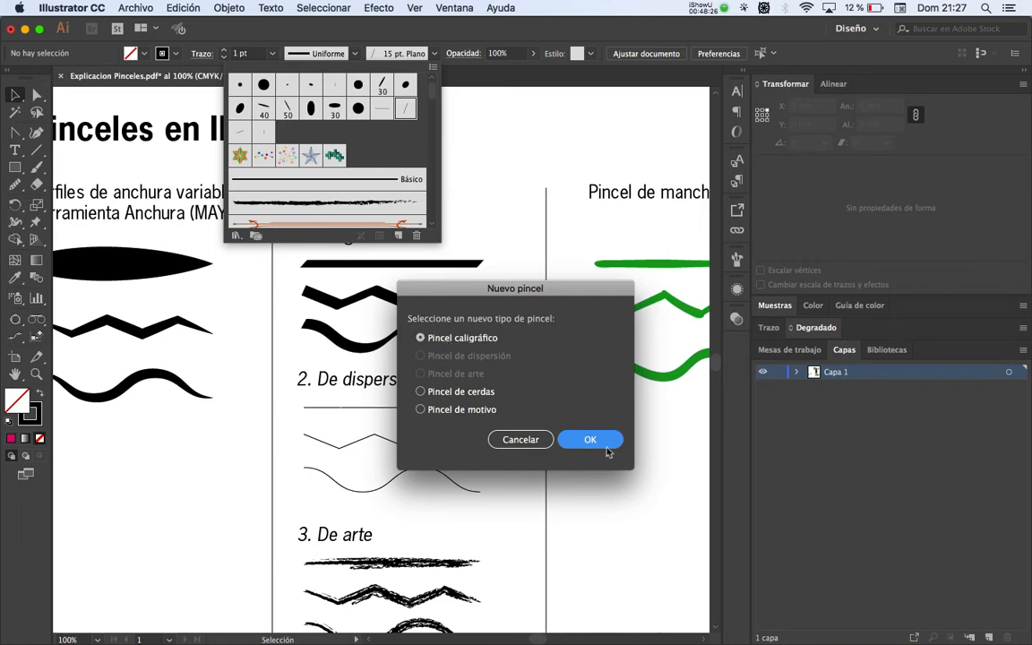
left_click(591, 440)
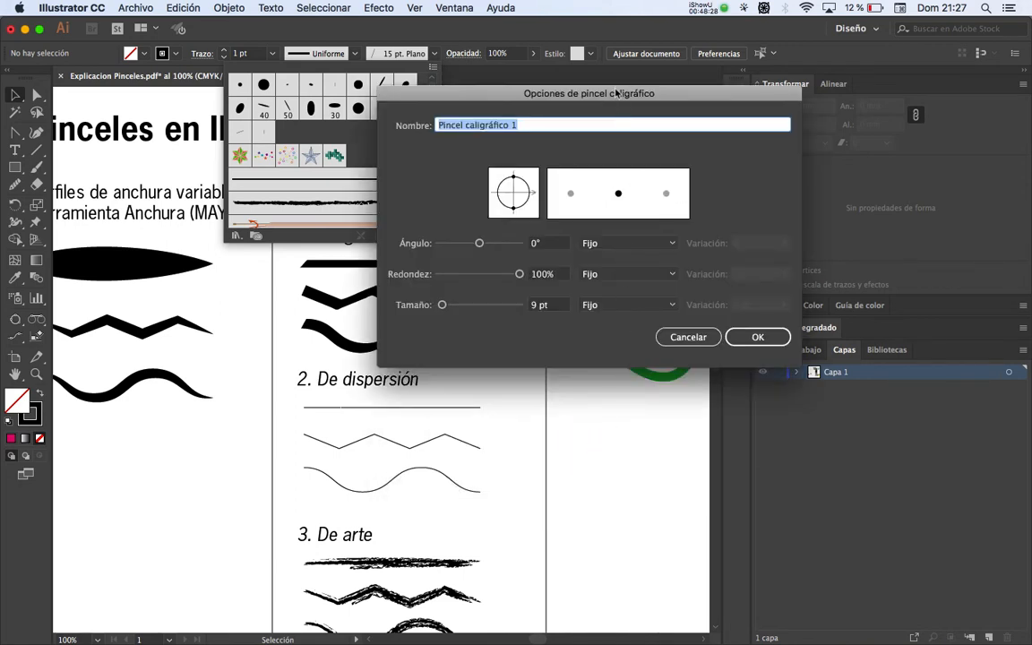
left_click_drag(616, 92, 457, 136)
type("Mi ")
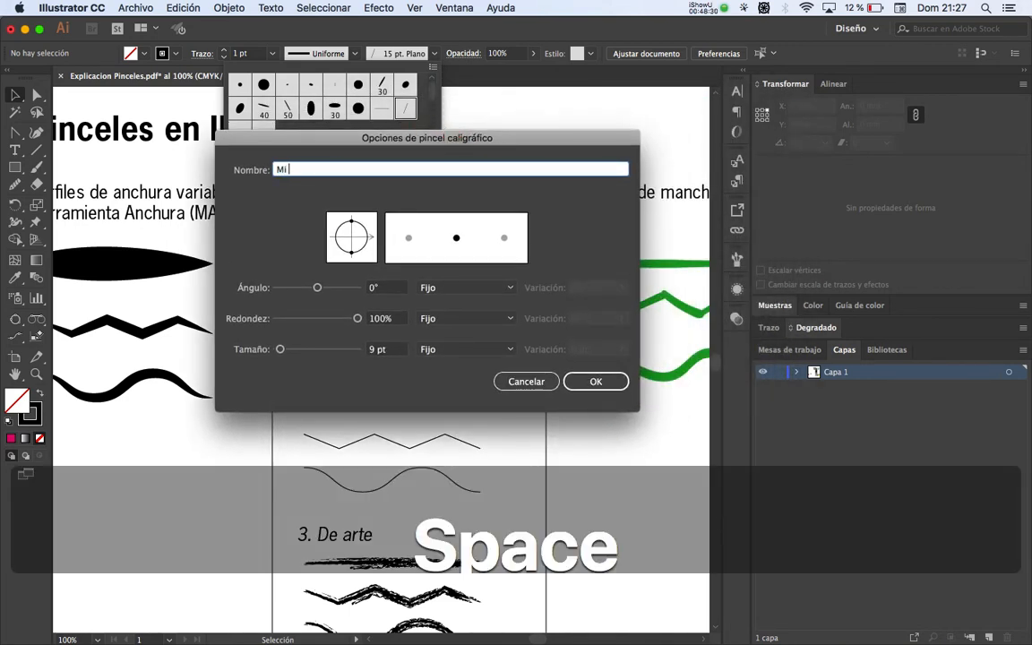
type("primer pince")
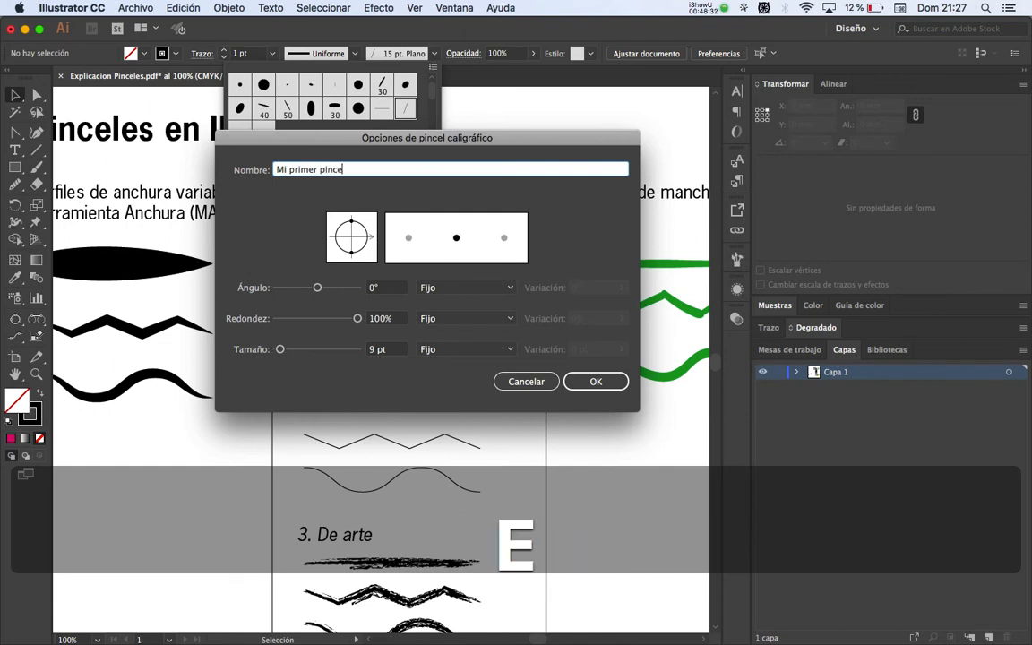
type("l caligráfic")
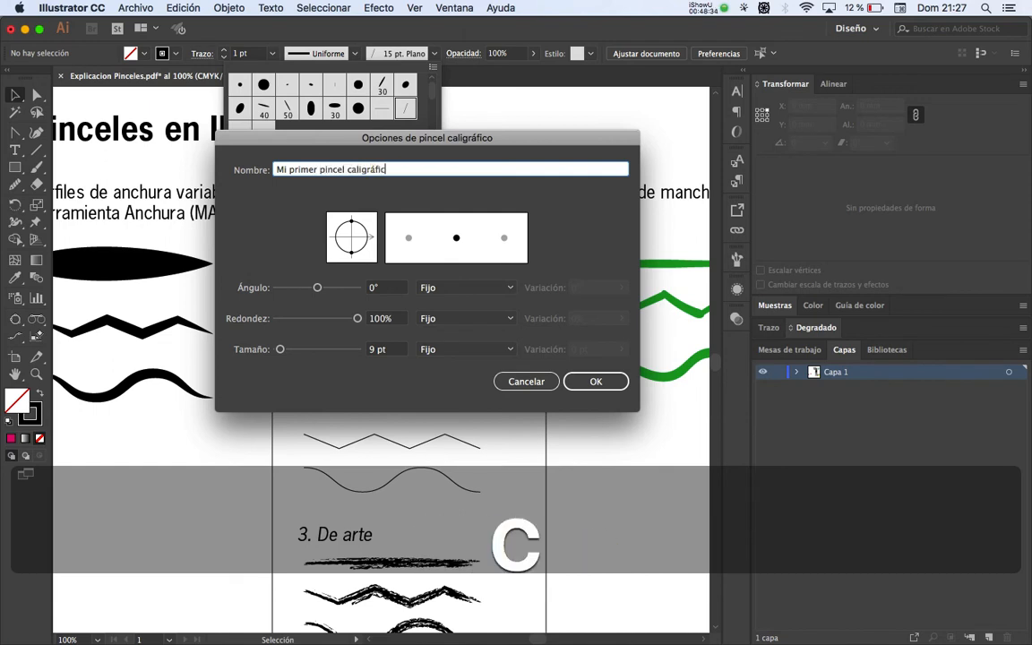
type("o")
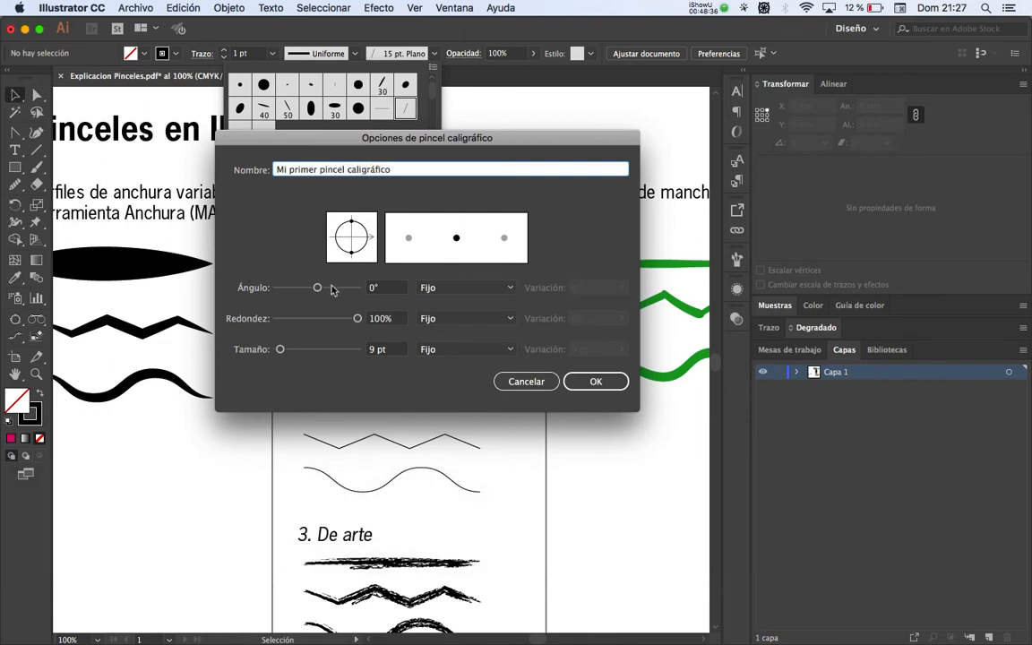
Step: Set the brush angle to 67° and its roundness to 29%, keep the angle on Fijo, and create the brush
left_click_drag(318, 289, 329, 287)
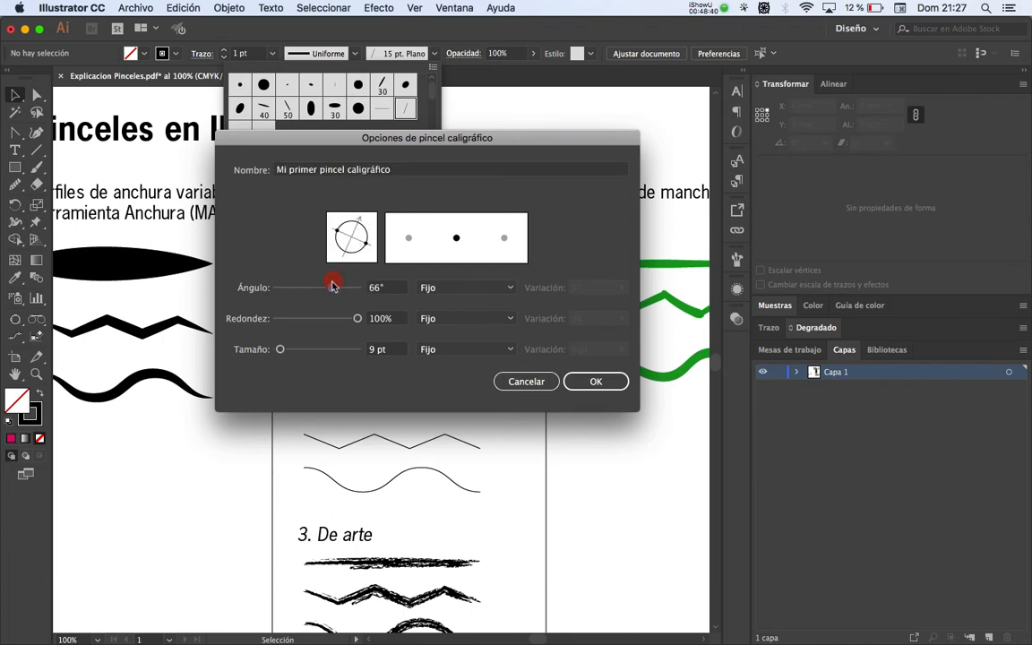
mouse_move(363, 228)
left_mouse_down()
mouse_move(383, 231)
mouse_move(367, 213)
mouse_move(369, 232)
mouse_move(369, 219)
mouse_move(346, 258)
mouse_move(360, 252)
mouse_move(356, 221)
mouse_move(356, 255)
mouse_move(354, 241)
mouse_move(368, 235)
mouse_move(356, 217)
mouse_move(355, 234)
left_mouse_up()
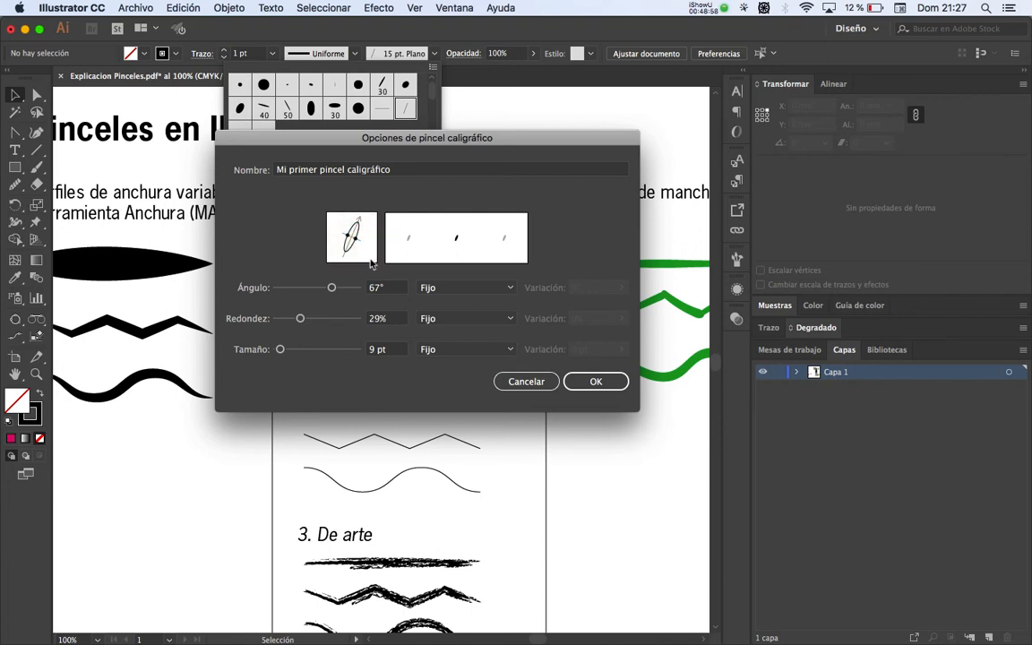
left_click(451, 287)
left_click(445, 335)
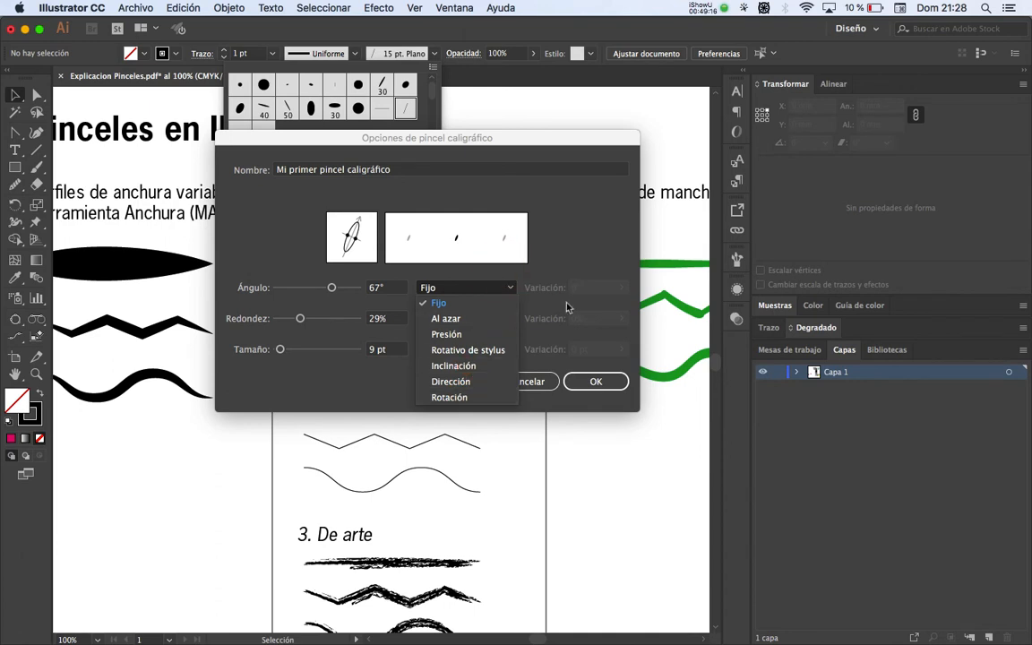
left_click(575, 260)
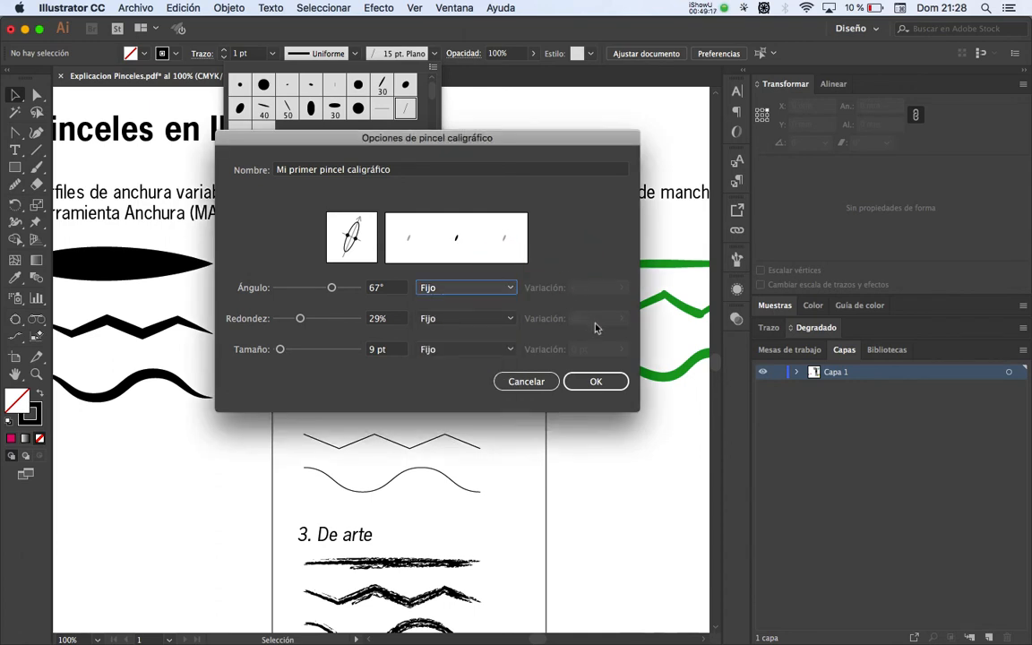
left_click(595, 382)
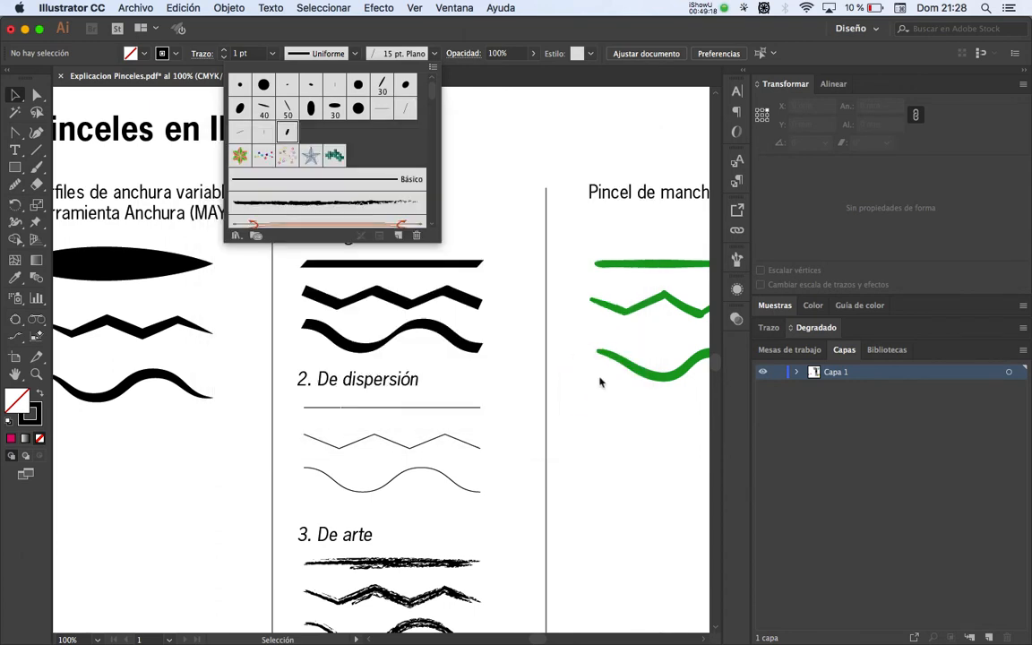
Step: Apply the Mi primer pincel caligráfico brush to the wavy path under "1. Caligráficos"
left_click(399, 313)
left_click(428, 334)
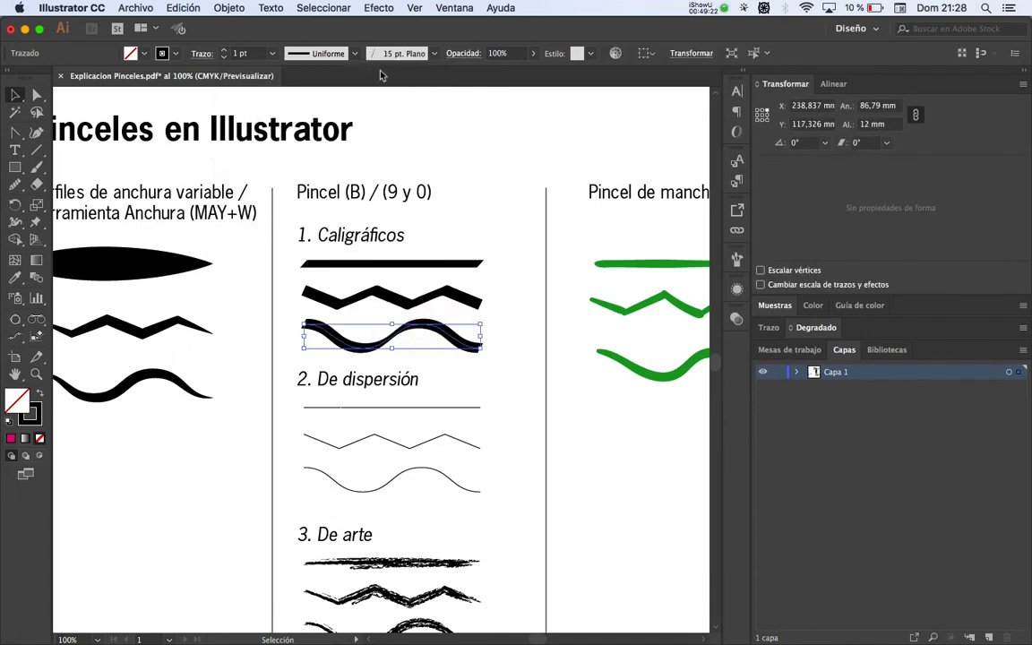
left_click(356, 55)
left_click(435, 54)
left_click(435, 54)
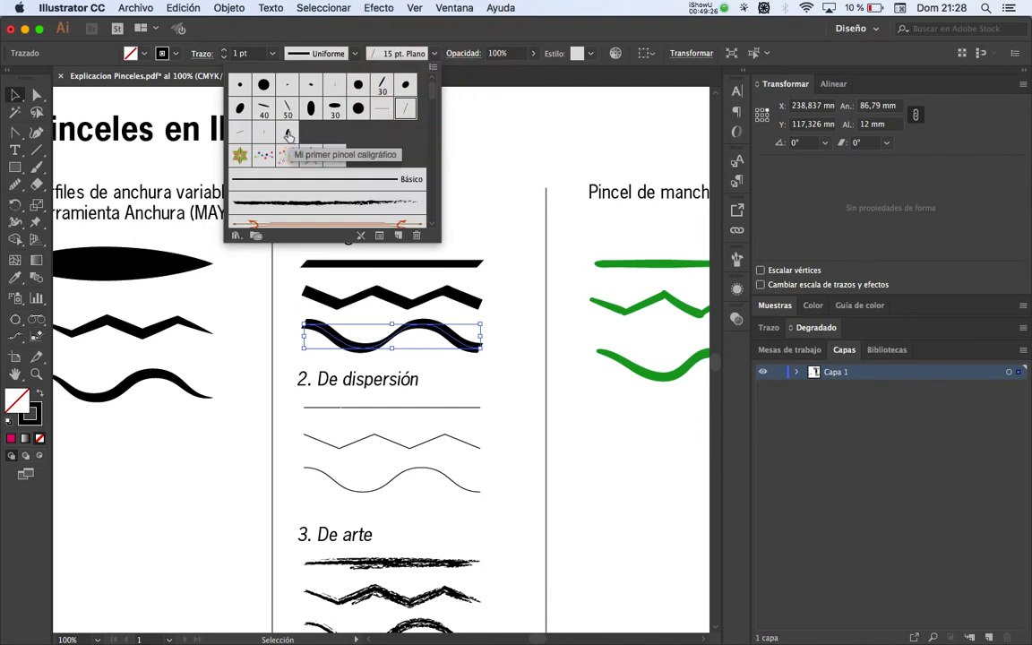
left_click(288, 134)
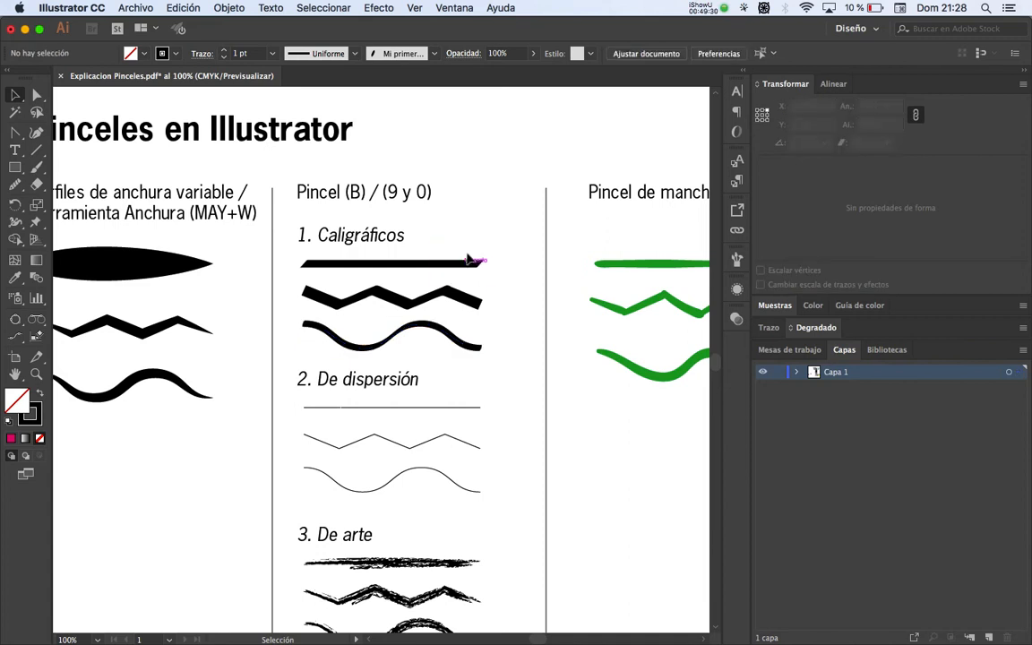
Step: Try a 2 pt stroke weight on the three calligraphic paths, set it back to 1 pt and deselect them
left_click_drag(472, 244, 426, 342)
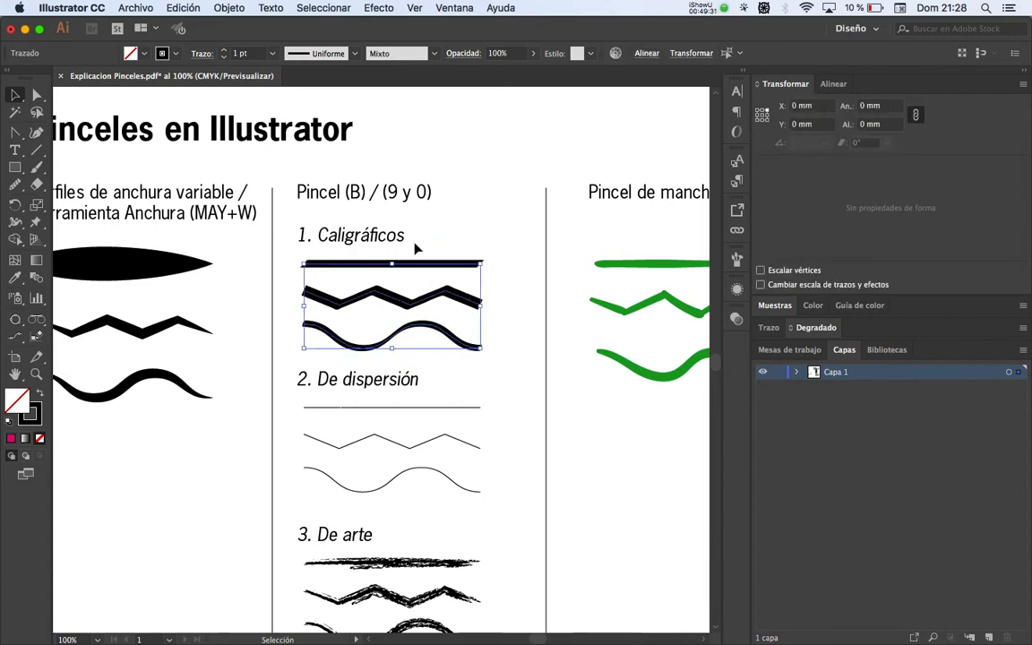
left_click(224, 50)
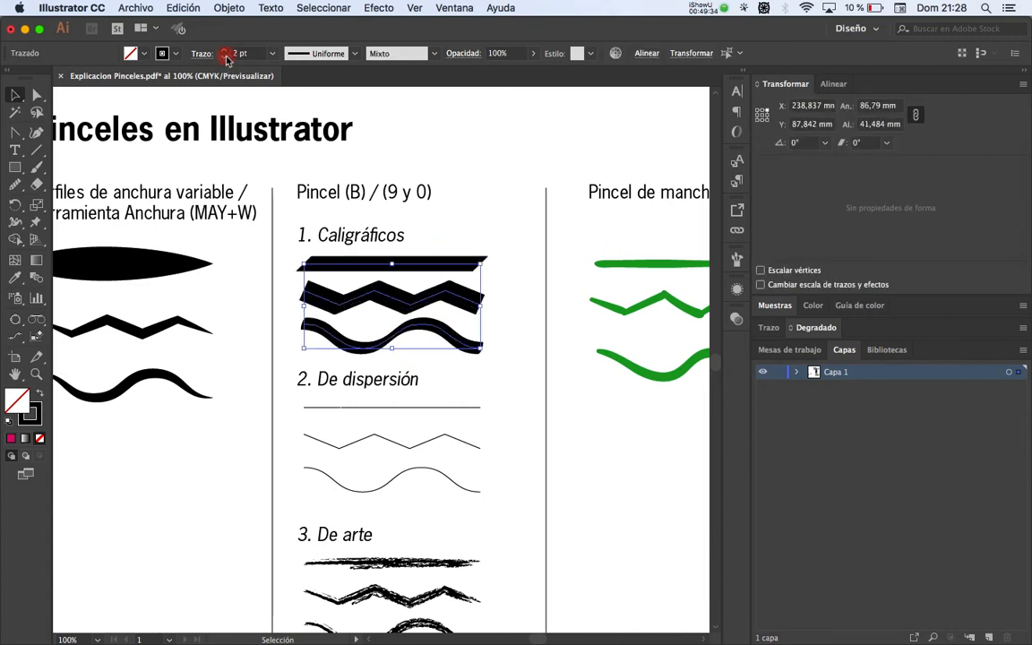
left_click(224, 57)
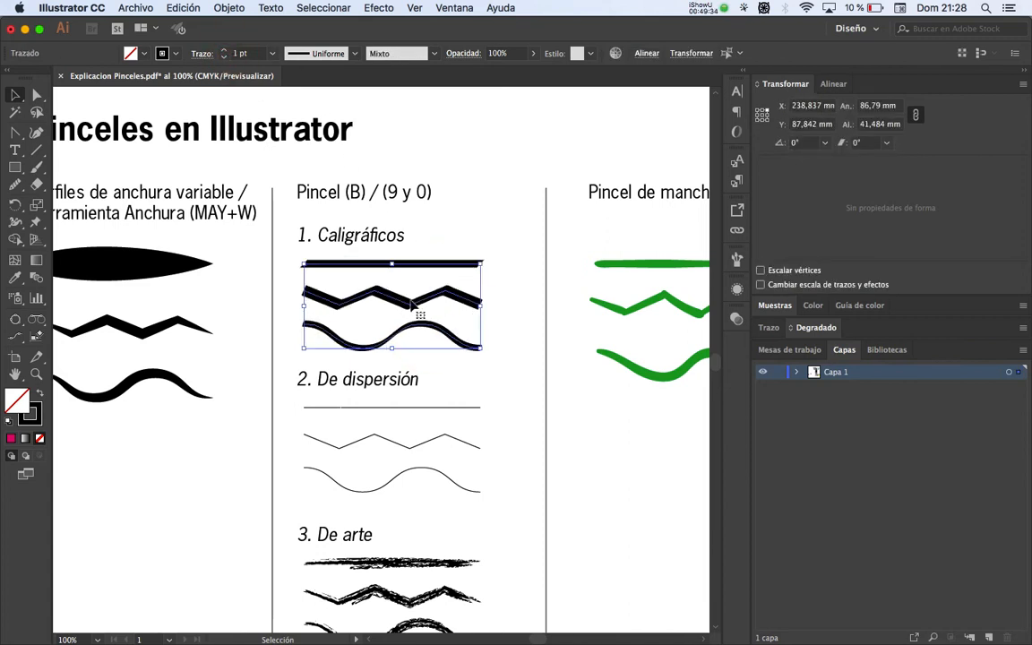
left_click(486, 234)
Step: Compare the fill and stroke attributes of the wavy calligraphic path with those of the green blob-brush shapes
left_click(459, 324)
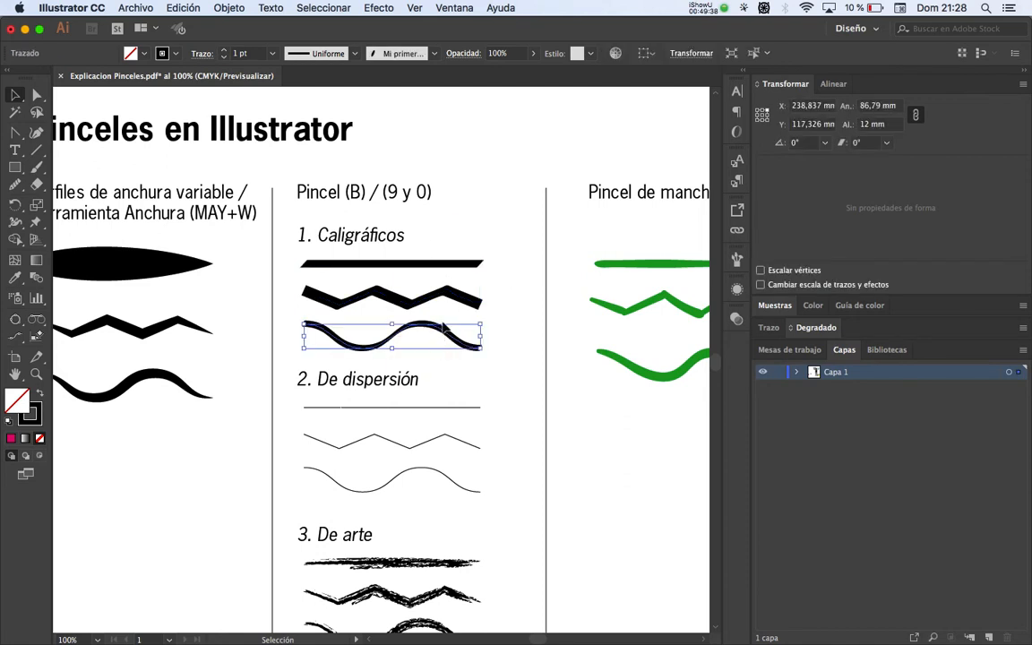
key("space")
mouse_move(414, 360)
left_mouse_down()
mouse_move(351, 329)
mouse_move(317, 336)
left_mouse_up()
left_click(454, 410)
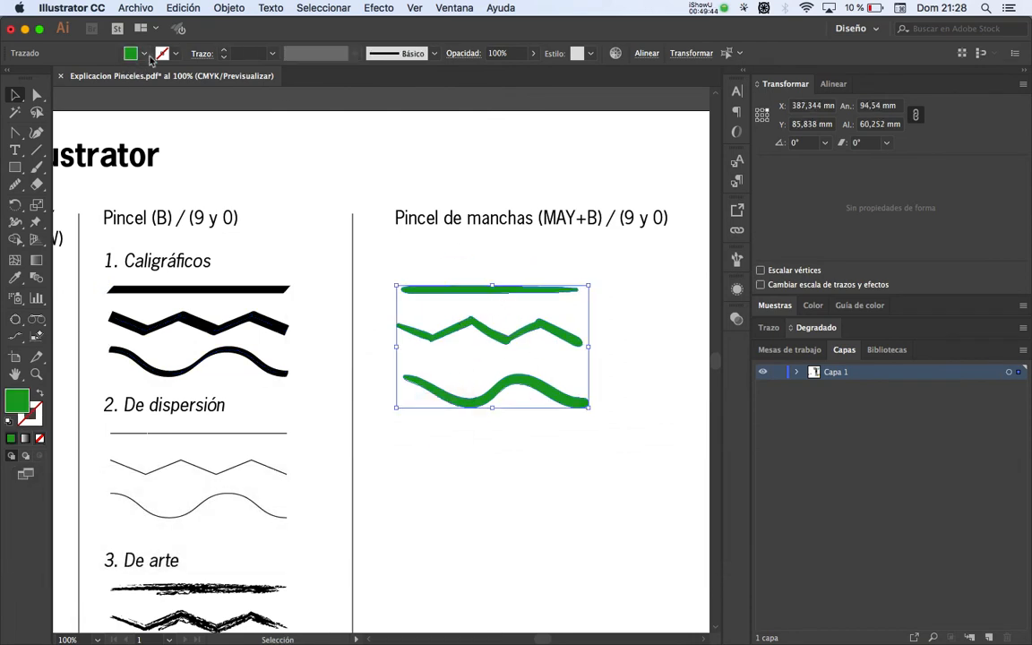
Step: Try magenta as the stroke colour of the three paths under "1. Caligráficos", settling on dark red
left_click_drag(307, 247, 262, 371)
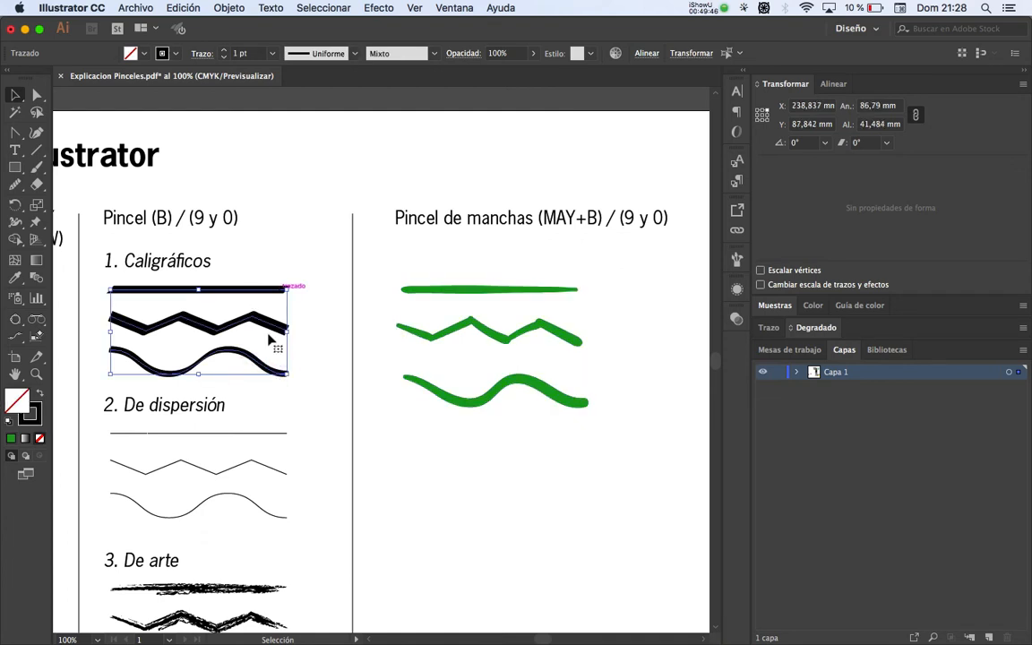
left_click(176, 55)
left_click(114, 78)
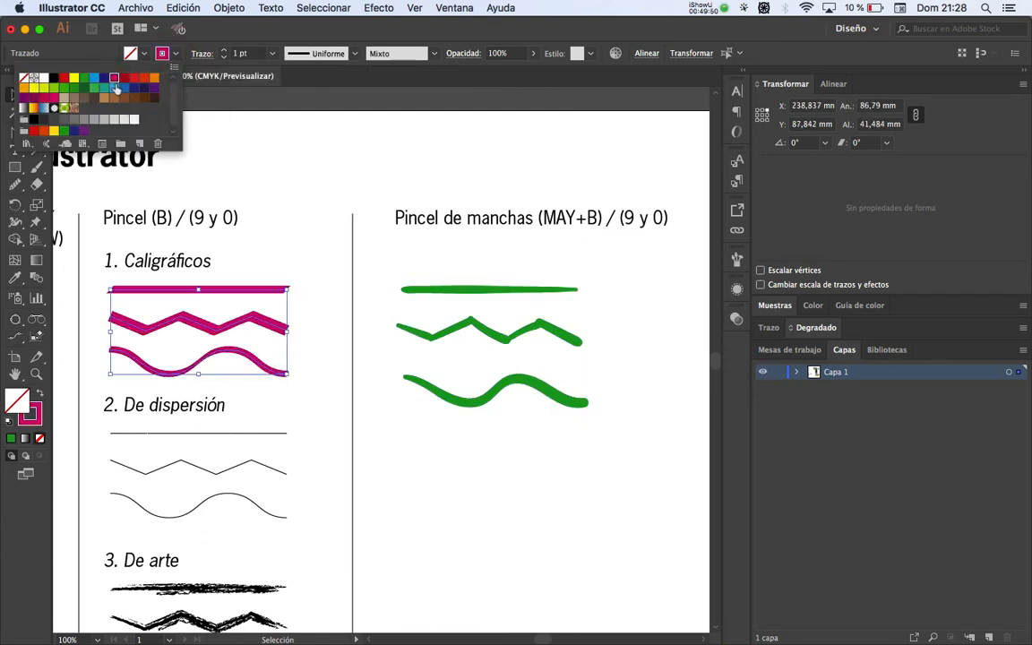
left_click(126, 79)
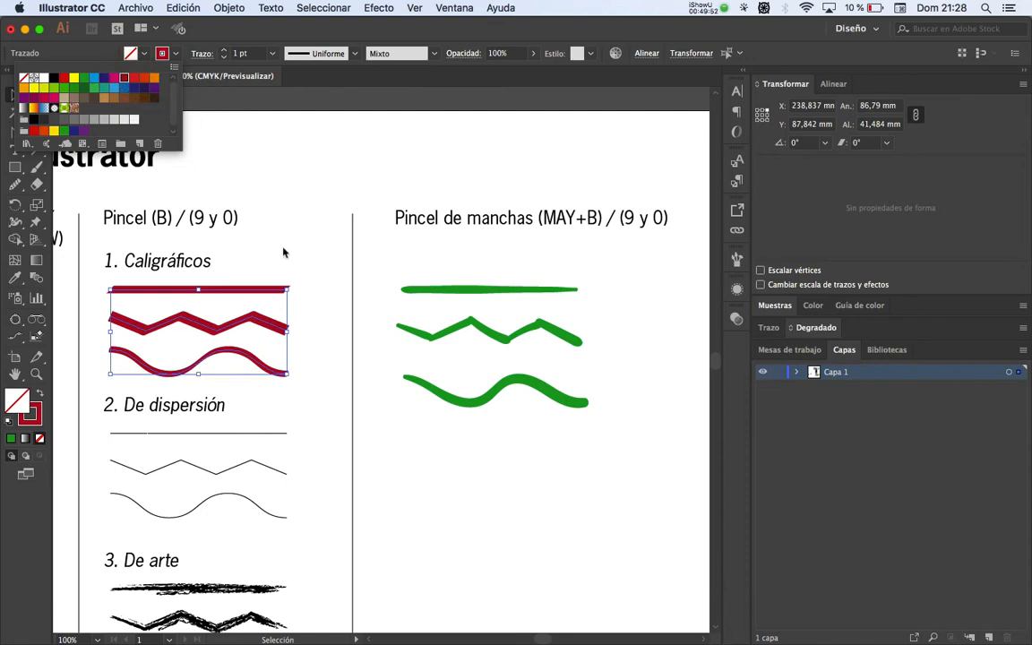
left_click(207, 75)
Step: Activate the Paintbrush tool and try increasing and decreasing the brush size
key("space")
left_click_drag(297, 256, 371, 253)
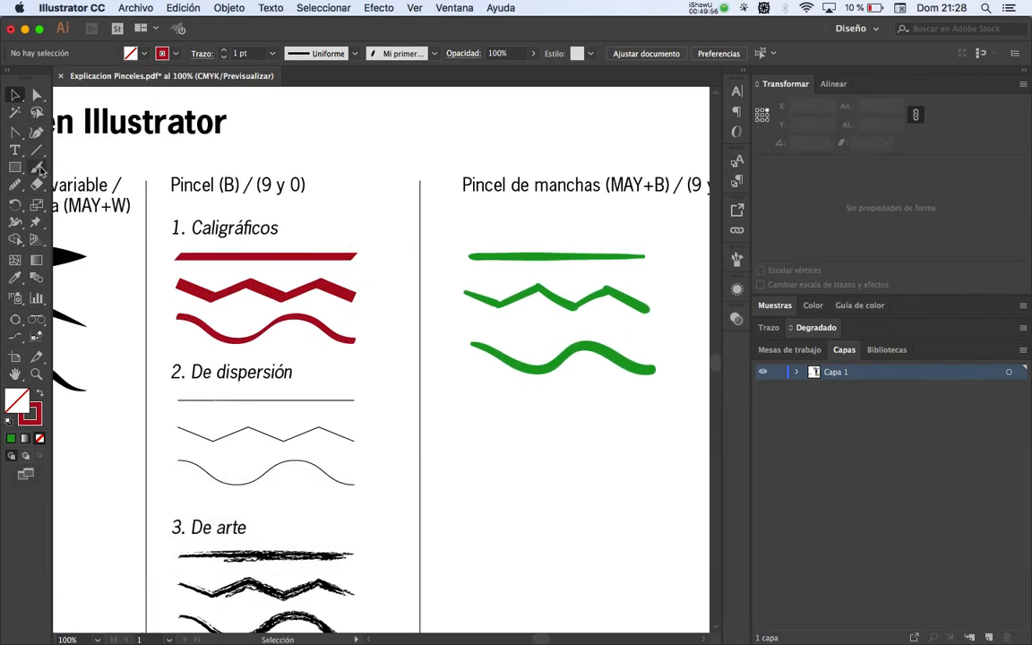
left_click(38, 168)
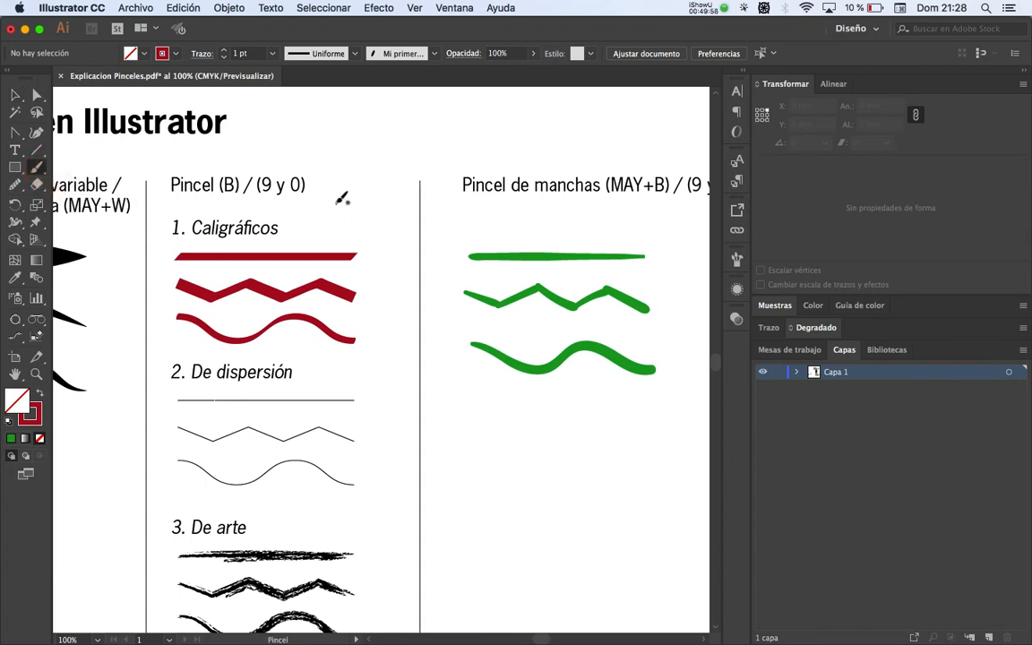
key("0")
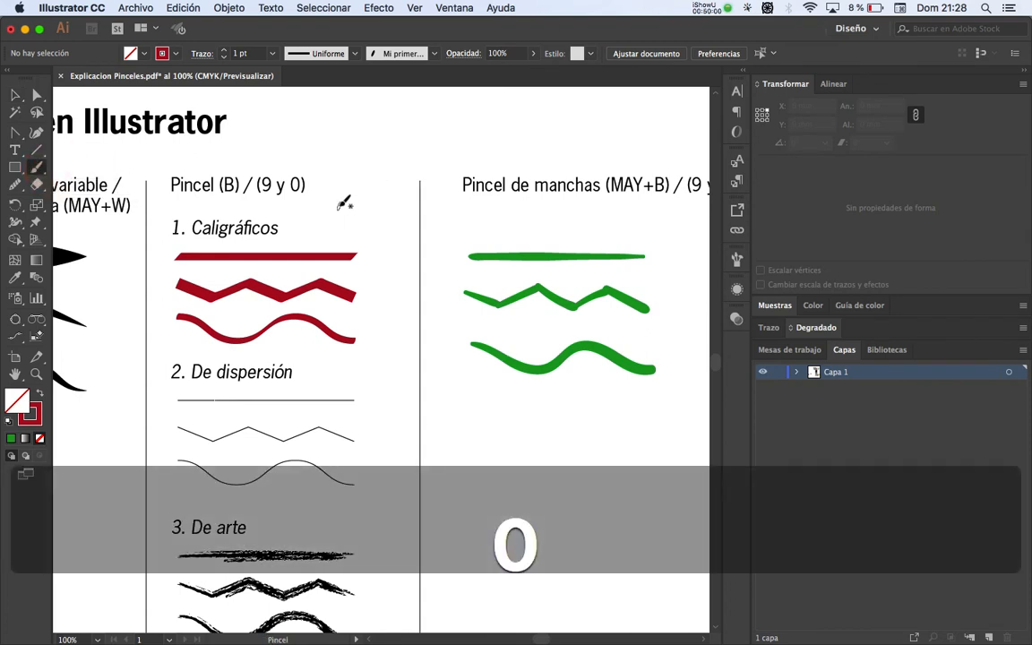
key("9")
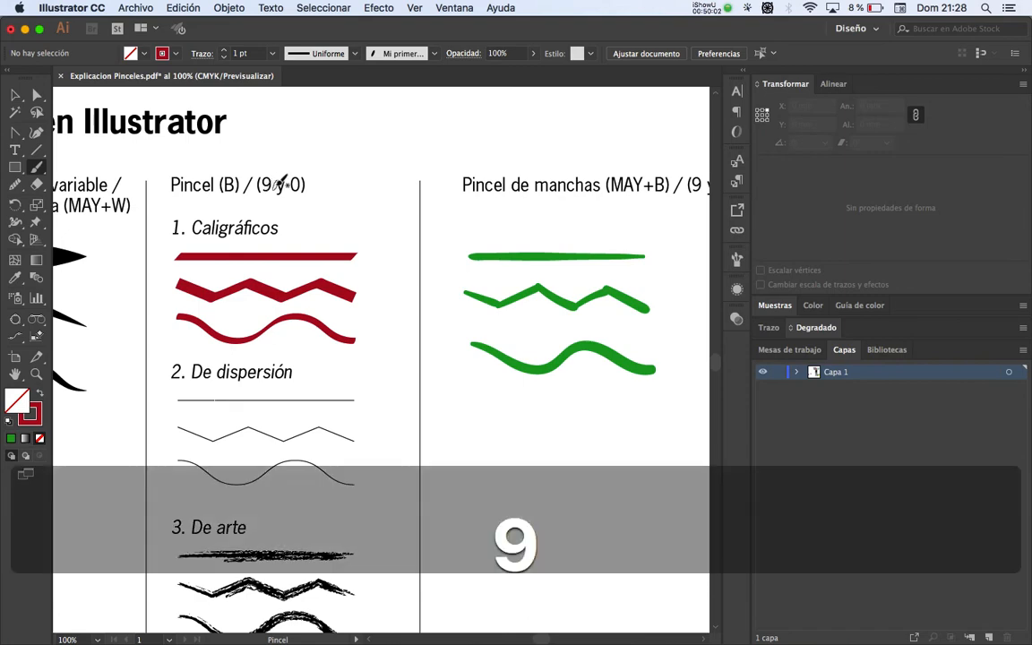
key("0")
Step: Paint three curved freehand strokes with the red calligraphic brush below the first column, plus a short fourth one that is undone
key("space")
mouse_move(352, 268)
left_mouse_down()
mouse_move(330, 172)
mouse_move(650, 73)
left_mouse_up()
left_click_drag(202, 331, 378, 283)
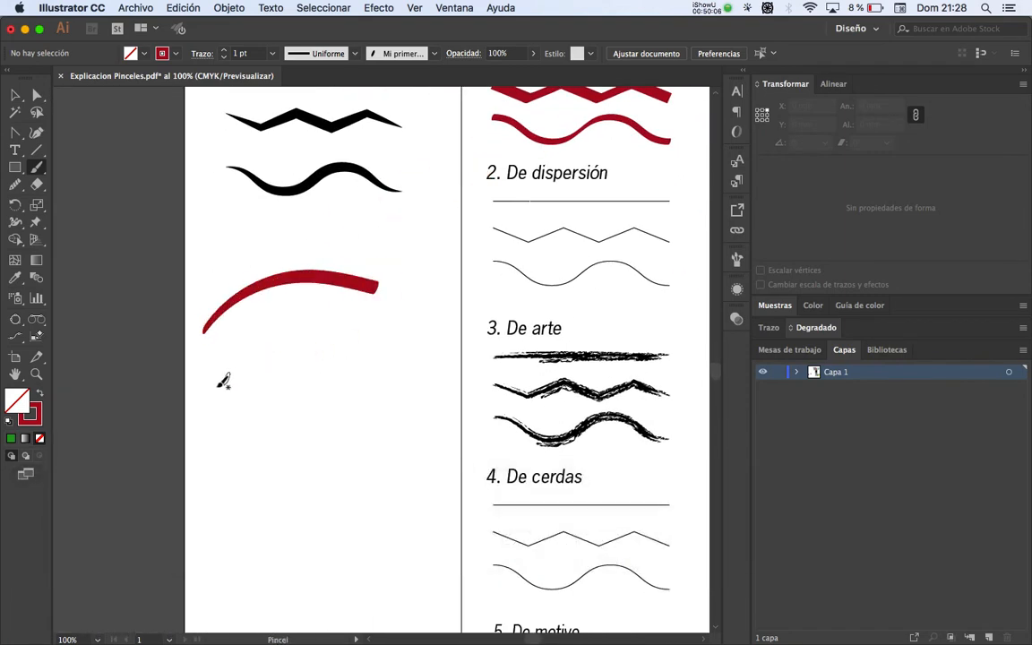
left_click_drag(212, 392, 363, 324)
key("space")
mouse_move(221, 477)
left_mouse_down()
mouse_move(213, 407)
mouse_move(399, 339)
left_mouse_up()
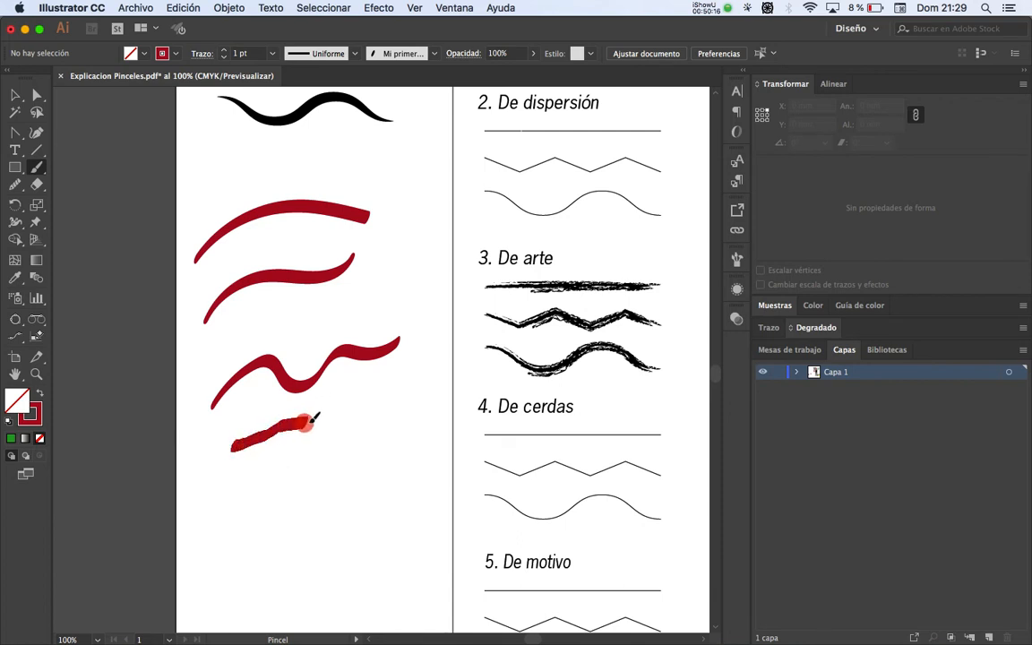
mouse_move(314, 419)
left_mouse_down()
mouse_move(368, 394)
mouse_move(394, 408)
left_mouse_up()
key("super+z")
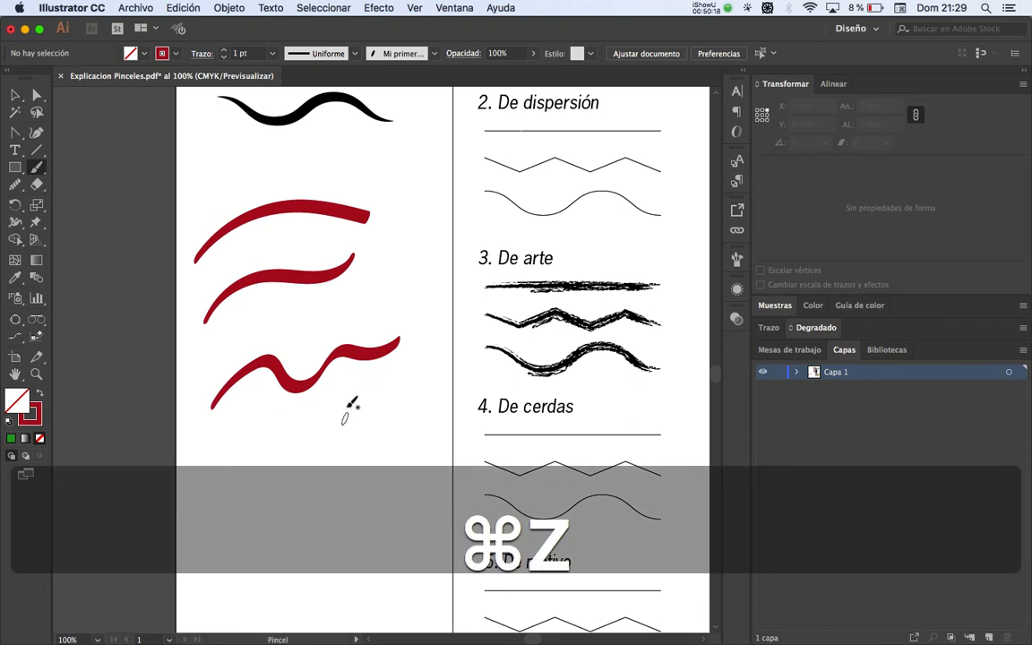
Step: Delete the three red freehand test strokes from below the first column
key("shift+super+p")
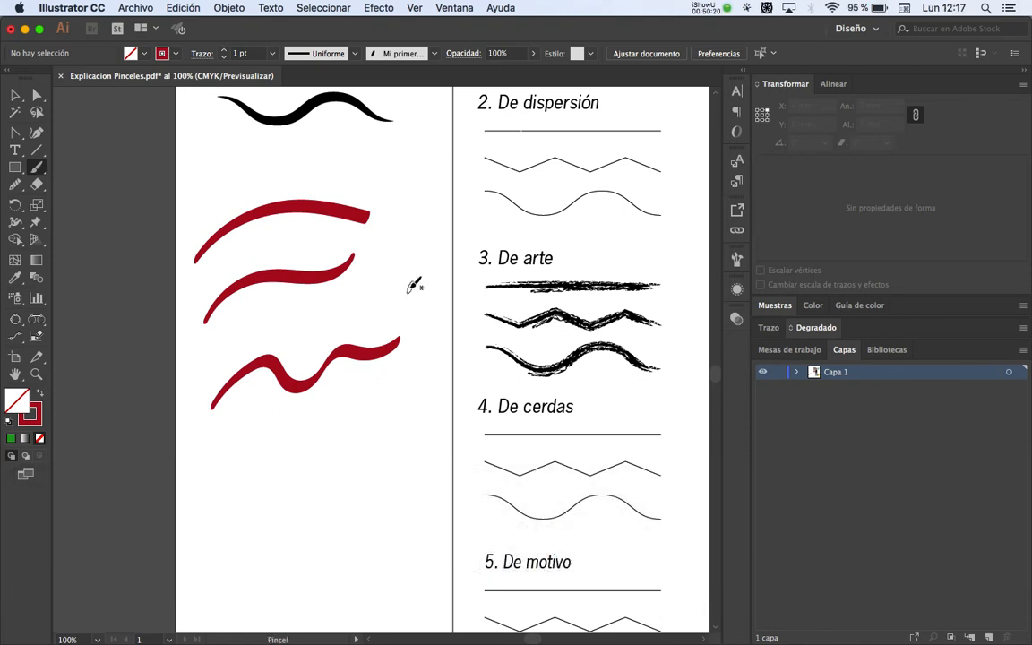
key("v")
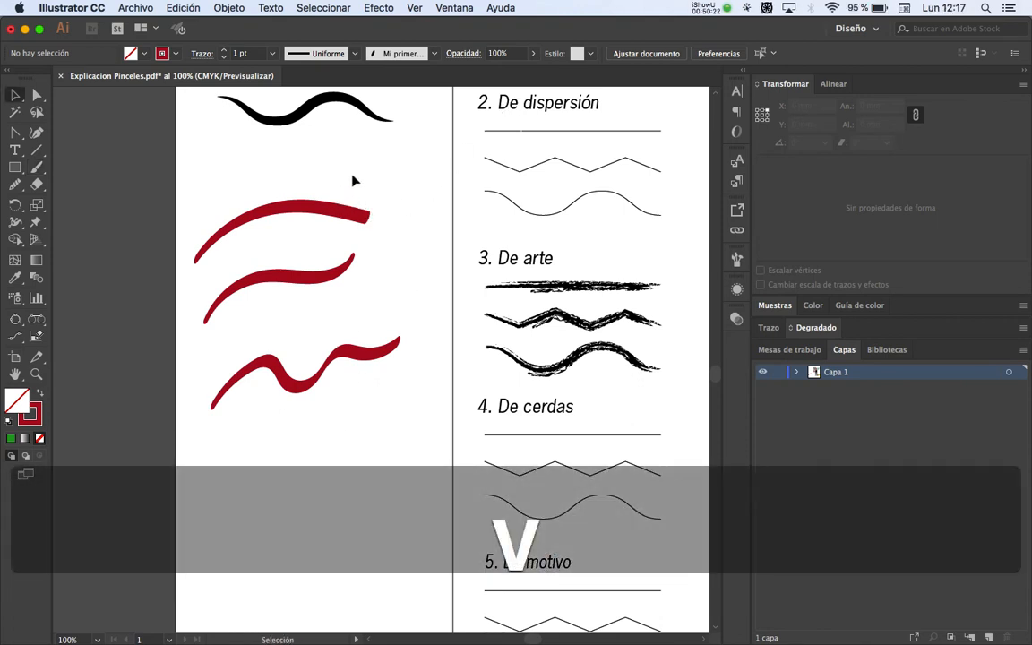
mouse_move(362, 162)
left_mouse_down()
mouse_move(315, 277)
mouse_move(304, 420)
left_mouse_up()
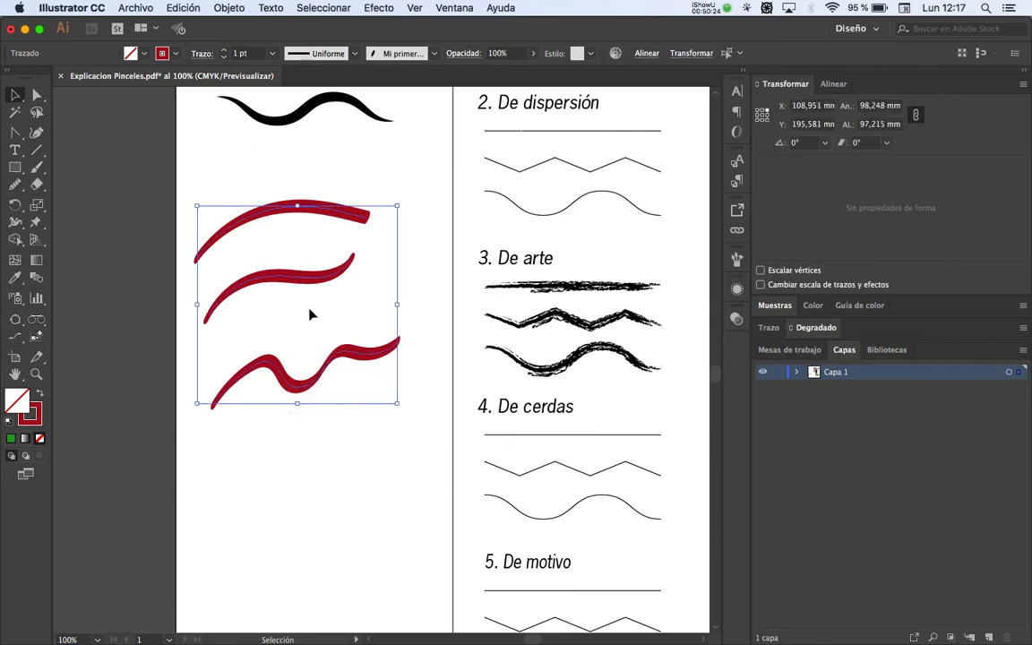
key("BackSpace")
key("space")
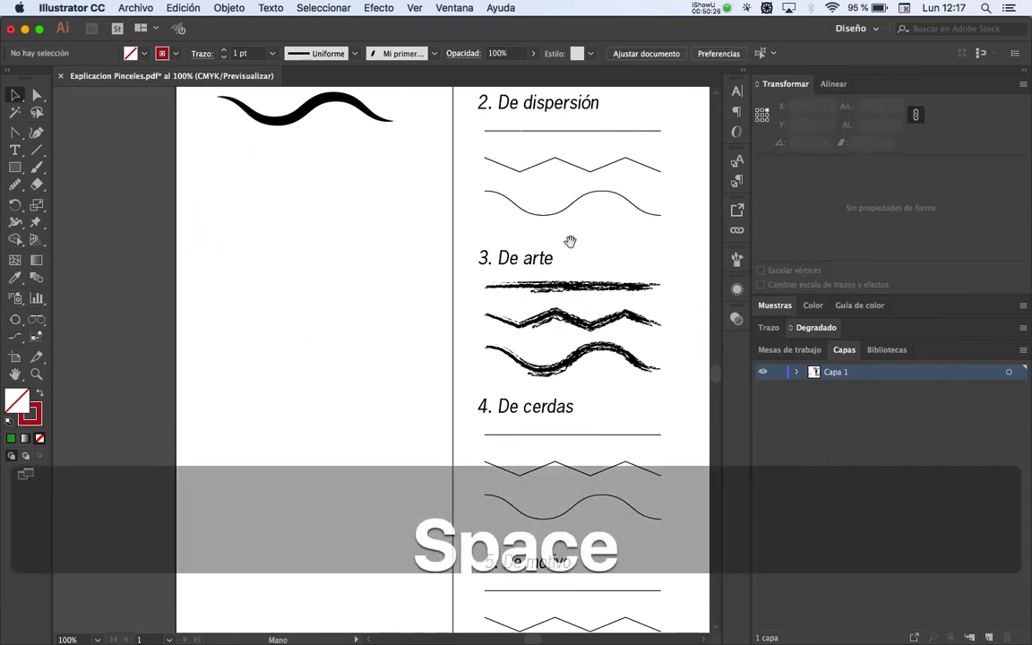
left_click_drag(569, 239, 470, 235)
left_click_drag(457, 342, 391, 230)
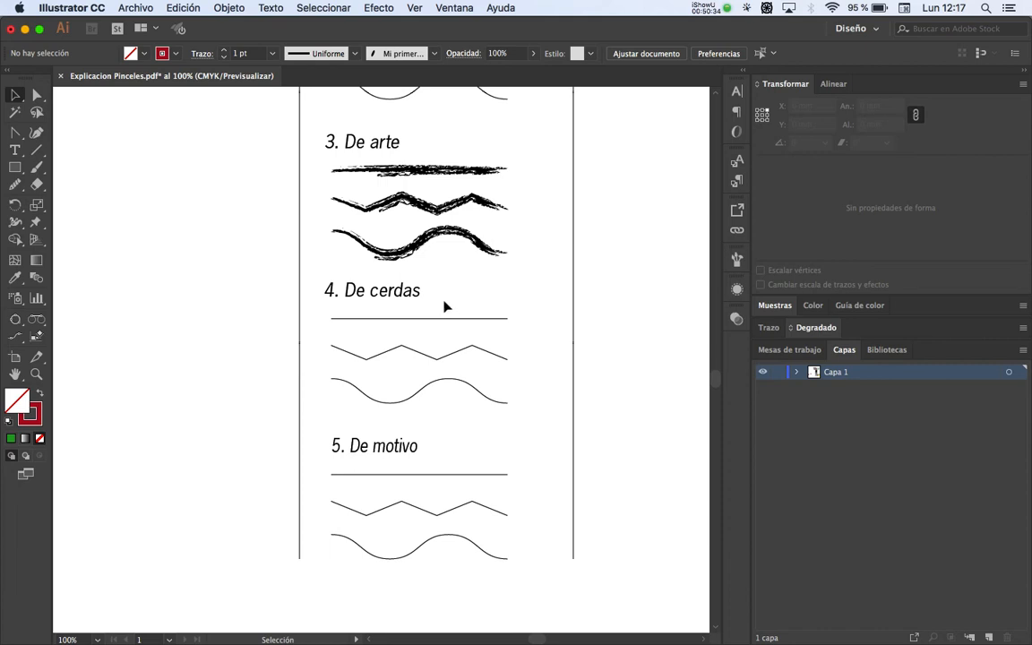
Step: Open the bristle brush library for the three paths under "4. De cerdas" and enlarge it to list more brushes
left_click_drag(488, 311, 440, 399)
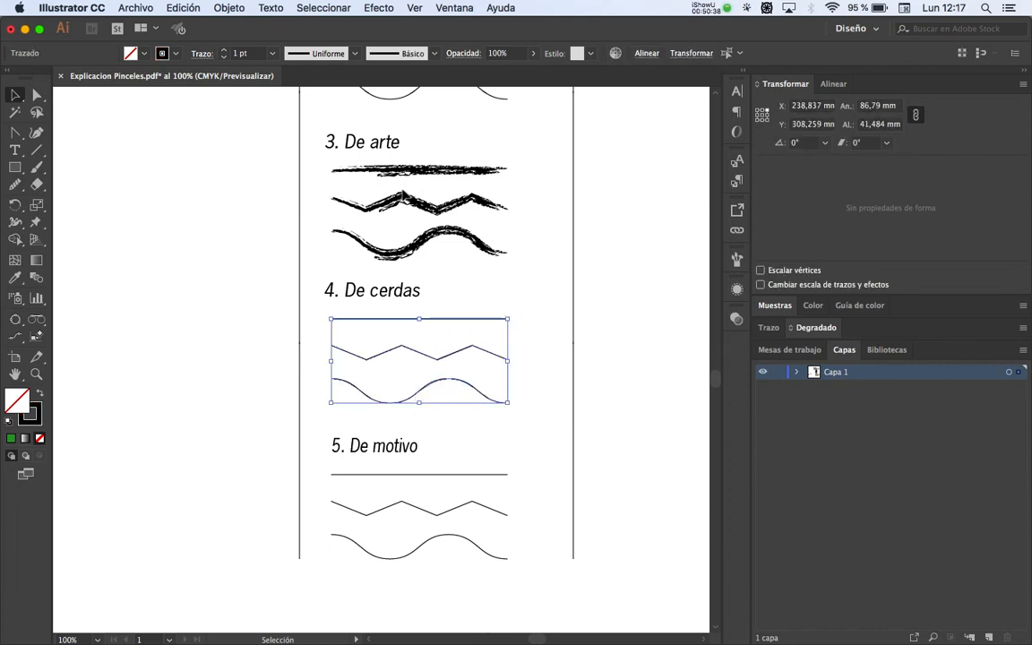
left_click(434, 54)
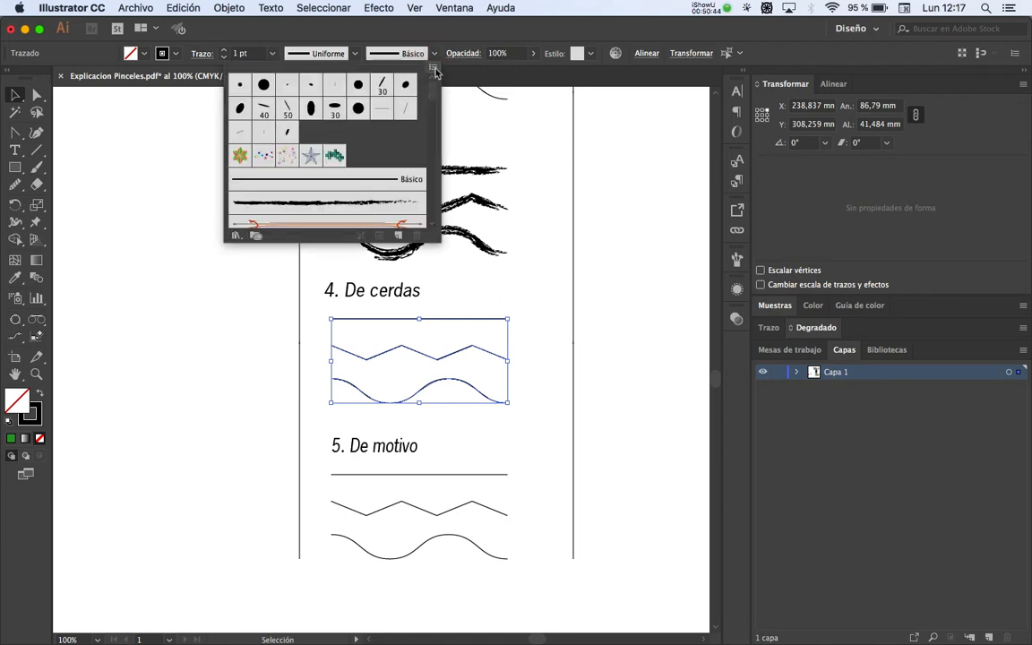
left_click(434, 70)
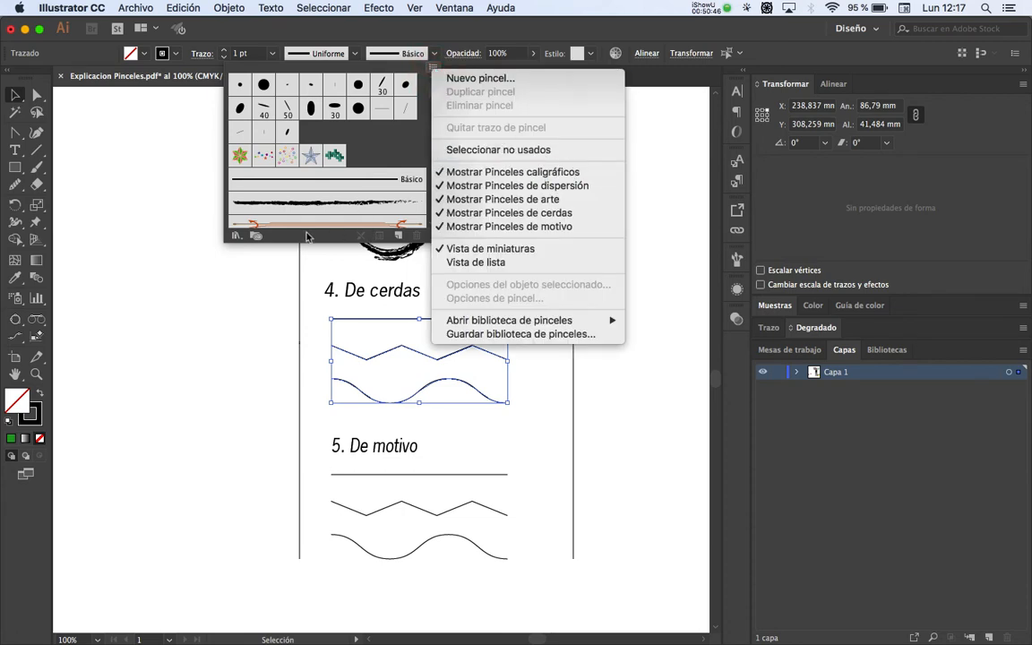
left_click(235, 235)
left_click(236, 236)
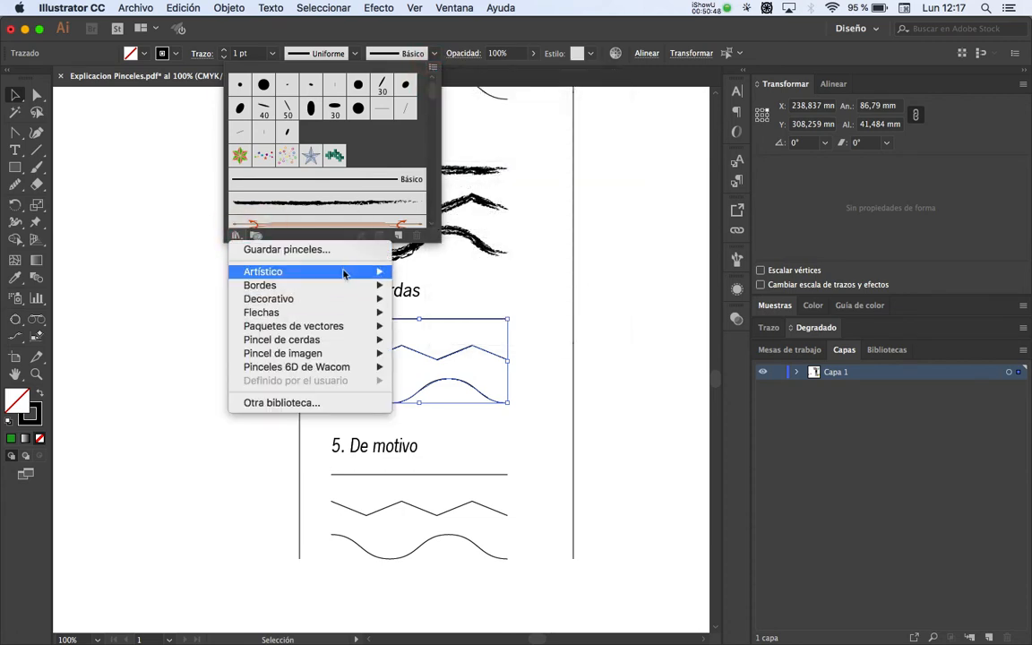
mouse_move(344, 272)
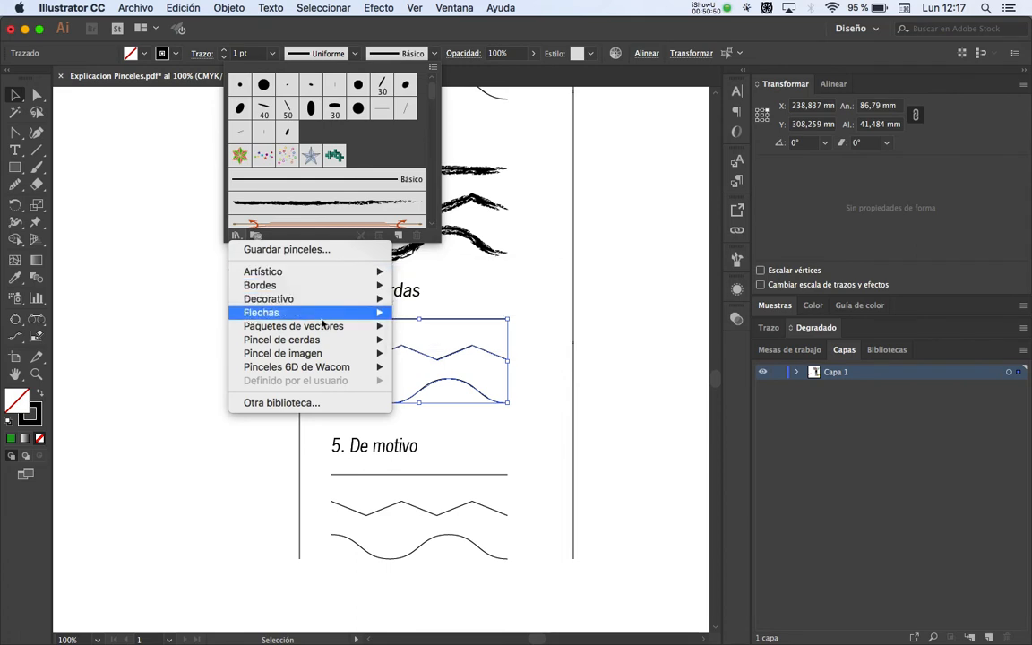
mouse_move(296, 339)
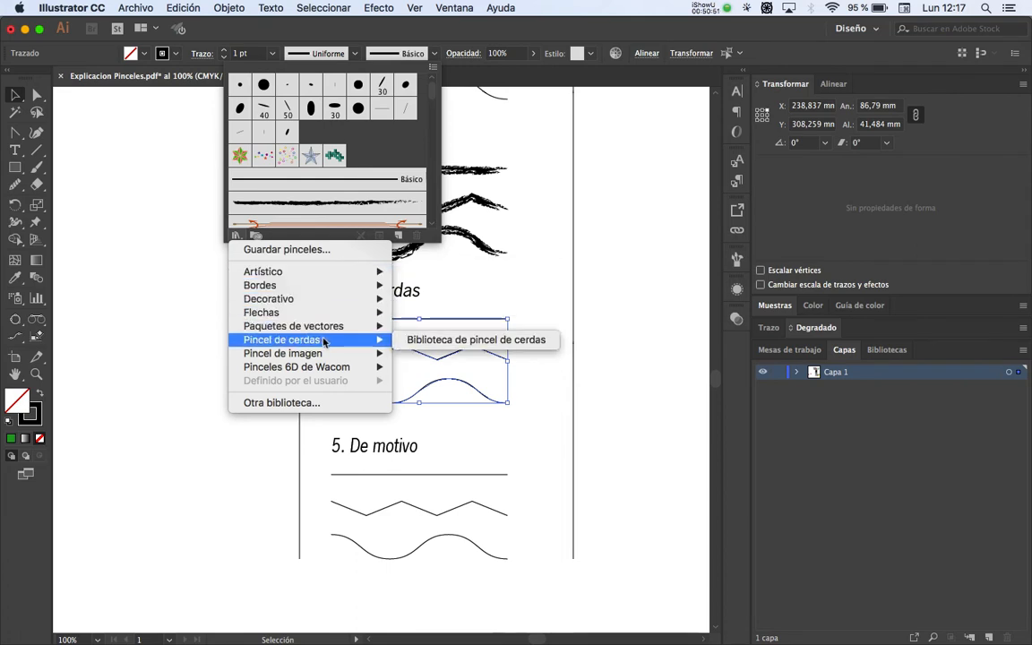
left_click(455, 342)
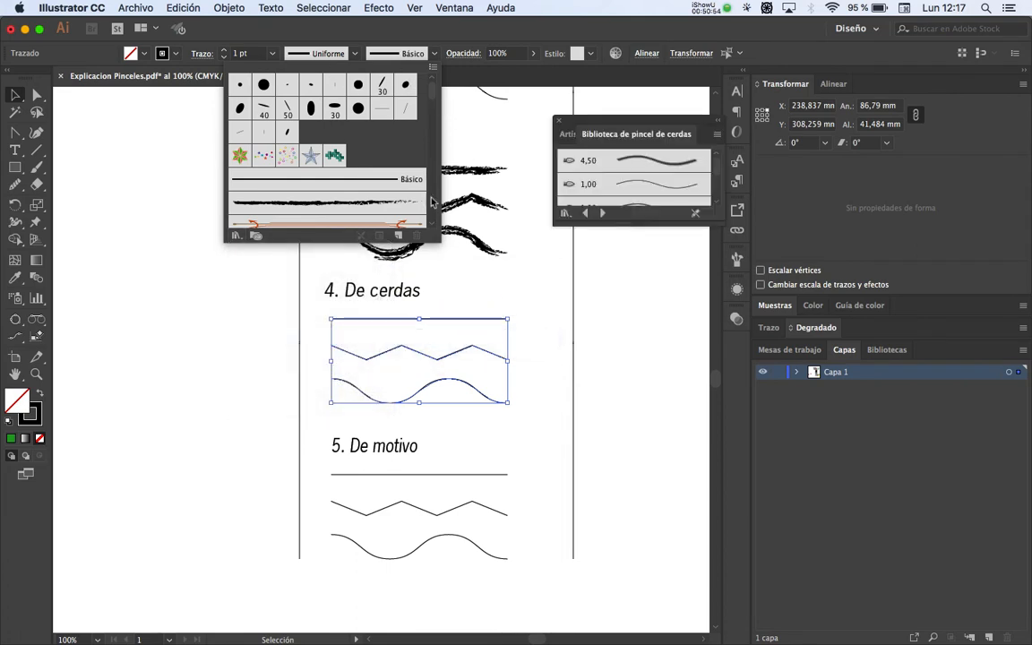
left_click(447, 46)
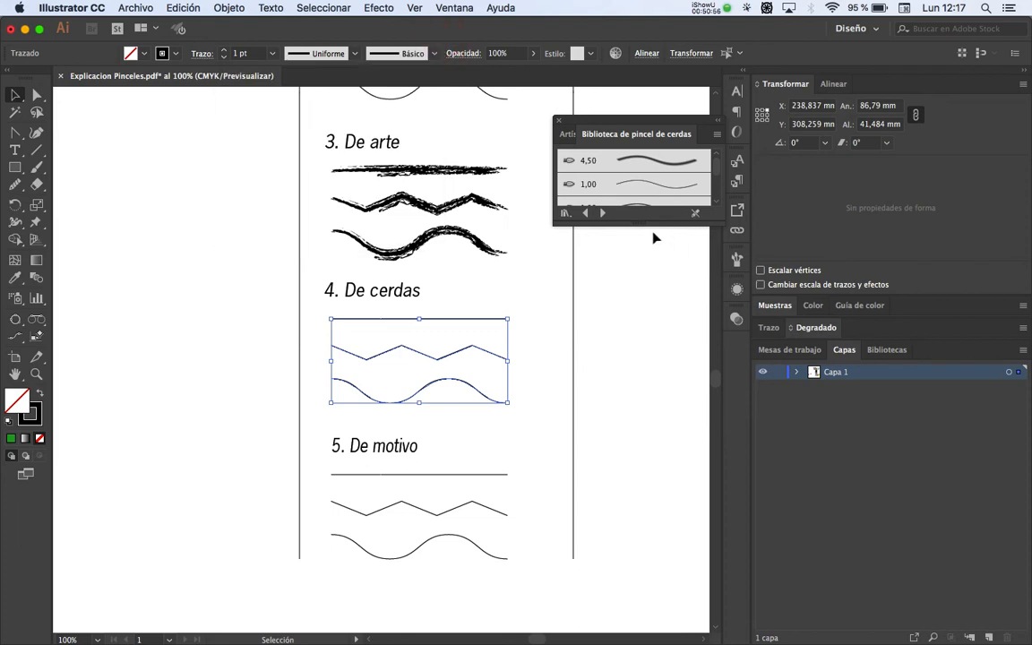
mouse_move(646, 223)
left_mouse_down()
mouse_move(633, 403)
mouse_move(642, 433)
left_mouse_up()
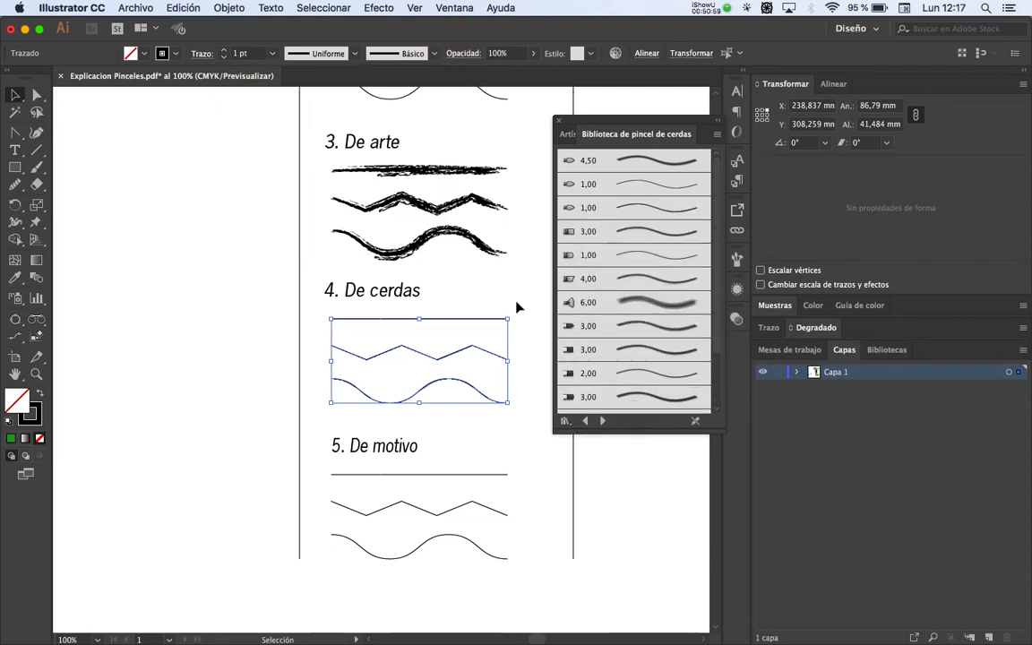
Step: Try the 4,50 bristle brush on the three paths under "4. De cerdas" and inspect the strokes up close
left_click(643, 165)
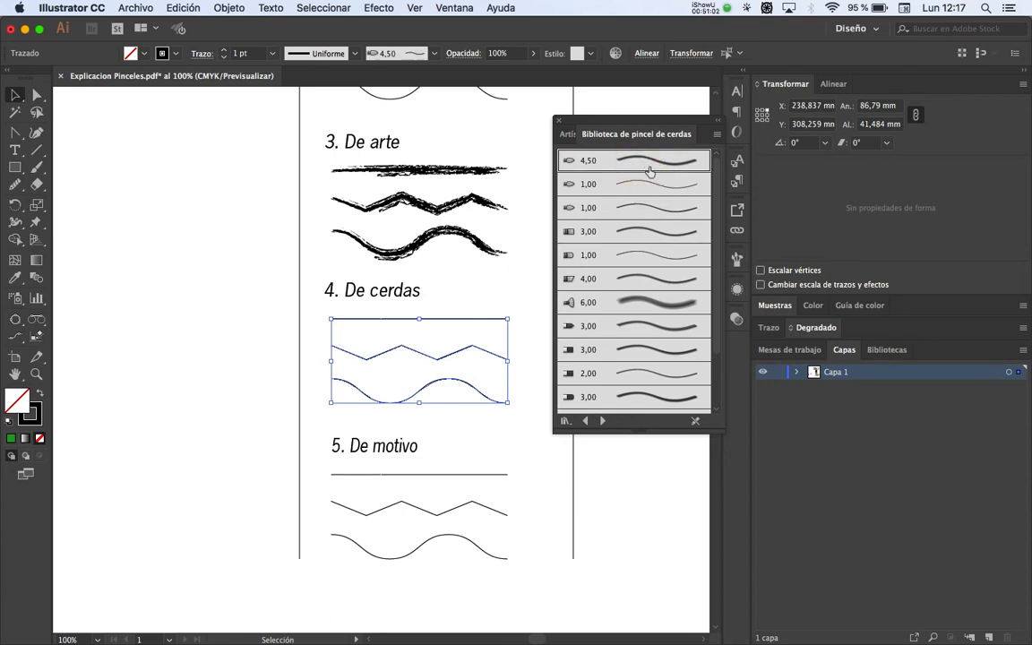
left_click(528, 379)
key("z")
left_click(449, 362)
left_click(384, 364)
key("space")
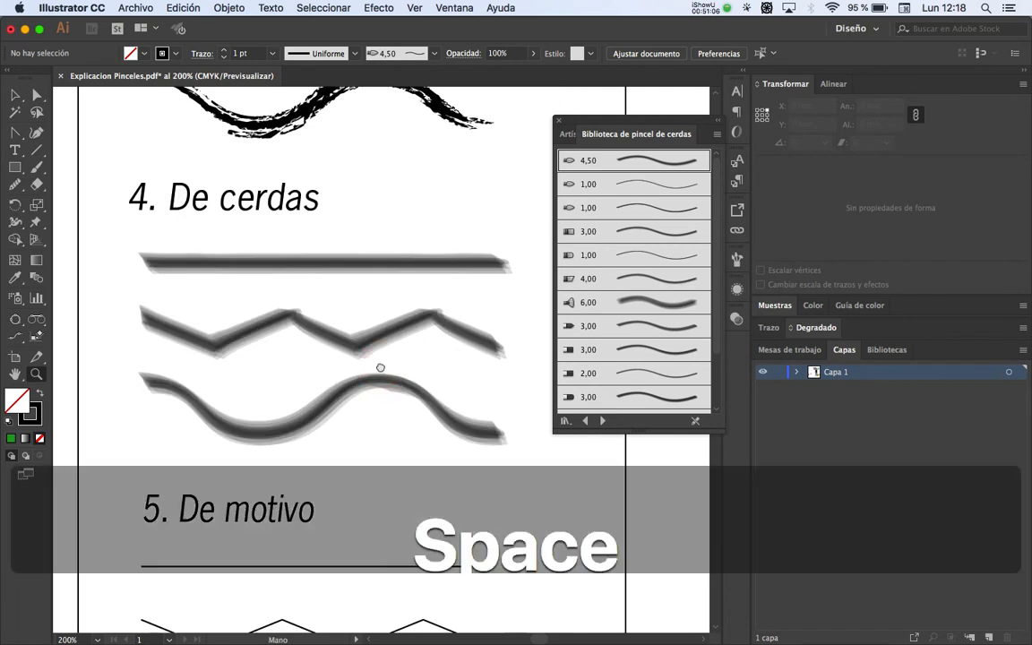
mouse_move(380, 367)
left_mouse_down()
mouse_move(391, 373)
mouse_move(386, 385)
left_mouse_up()
Step: Try the 1,00 Delineador and 3,00 bristle brushes on the three paths under "4. De cerdas", settling on the 6,00 brush
key("v")
left_click_drag(447, 252, 387, 430)
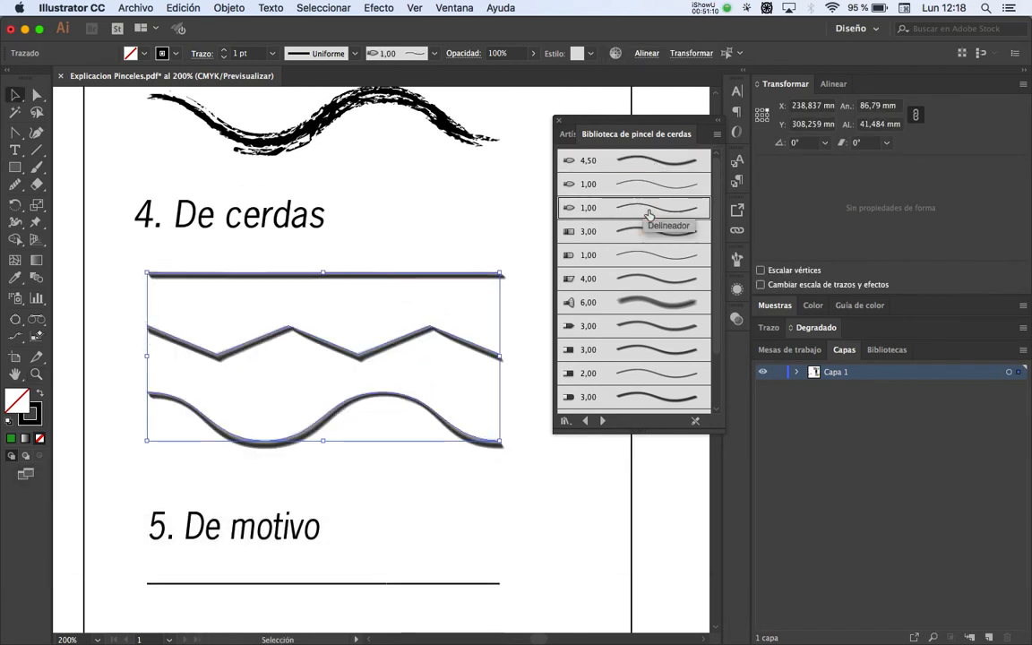
left_click(634, 305)
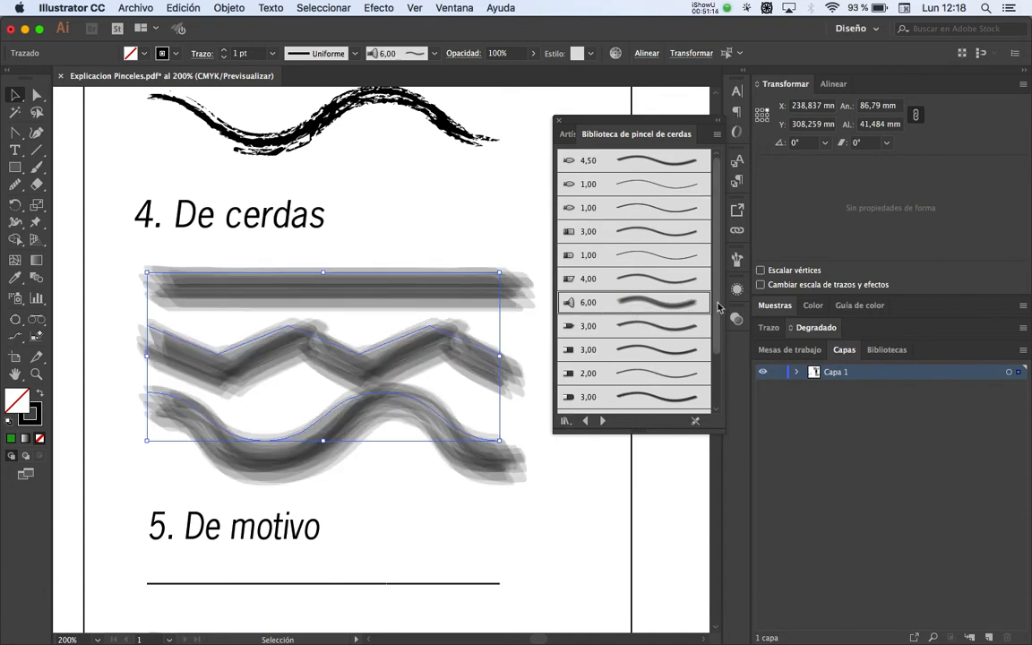
scroll(658, 390, "down", 3)
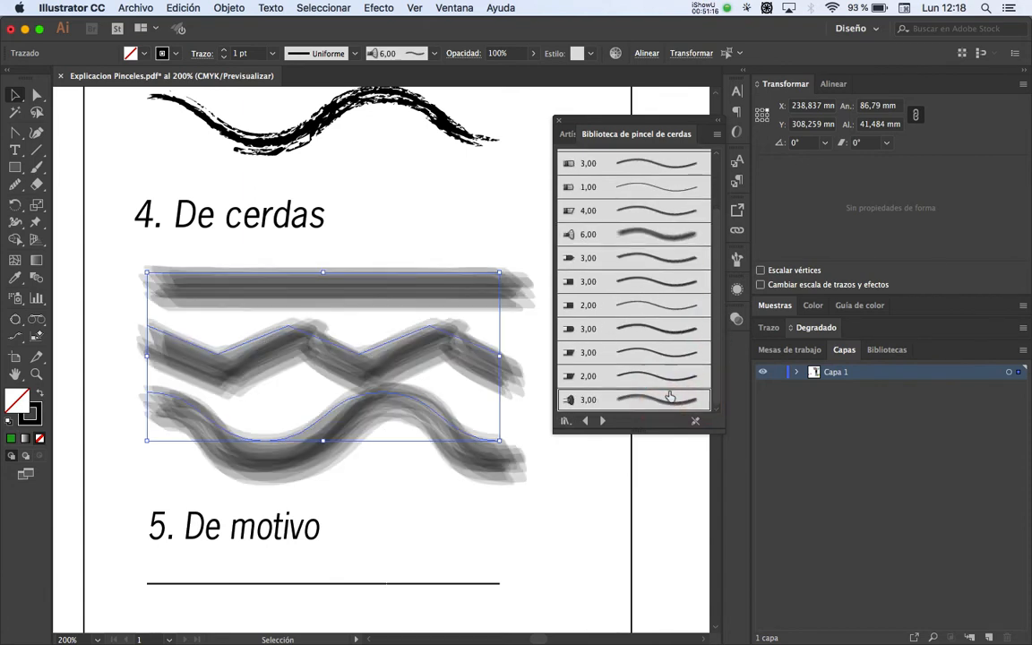
left_click(672, 399)
scroll(712, 350, "up", 1)
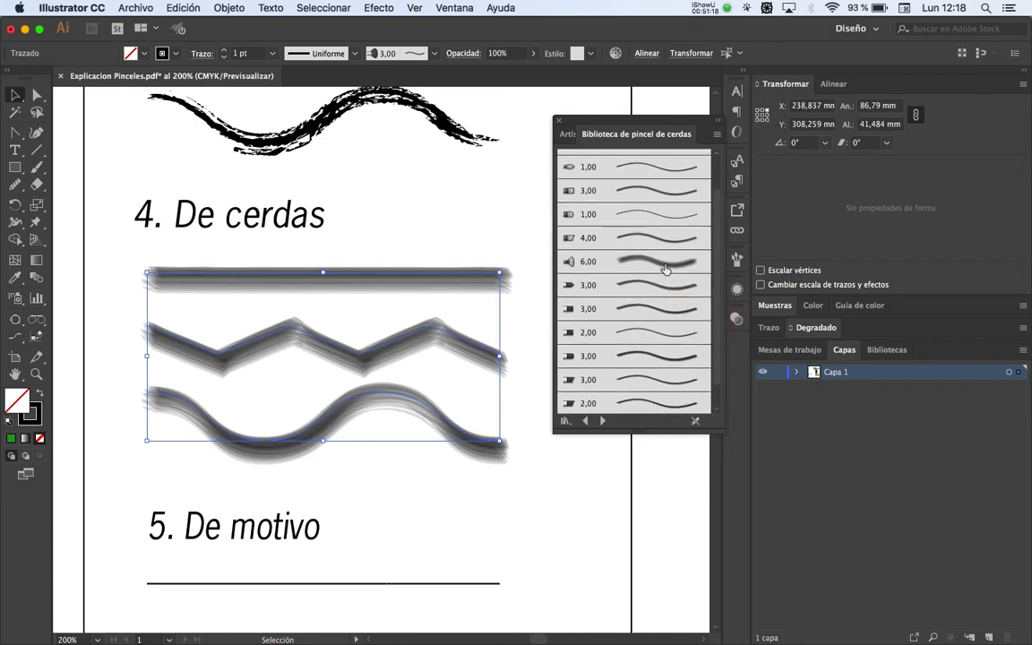
left_click(668, 262)
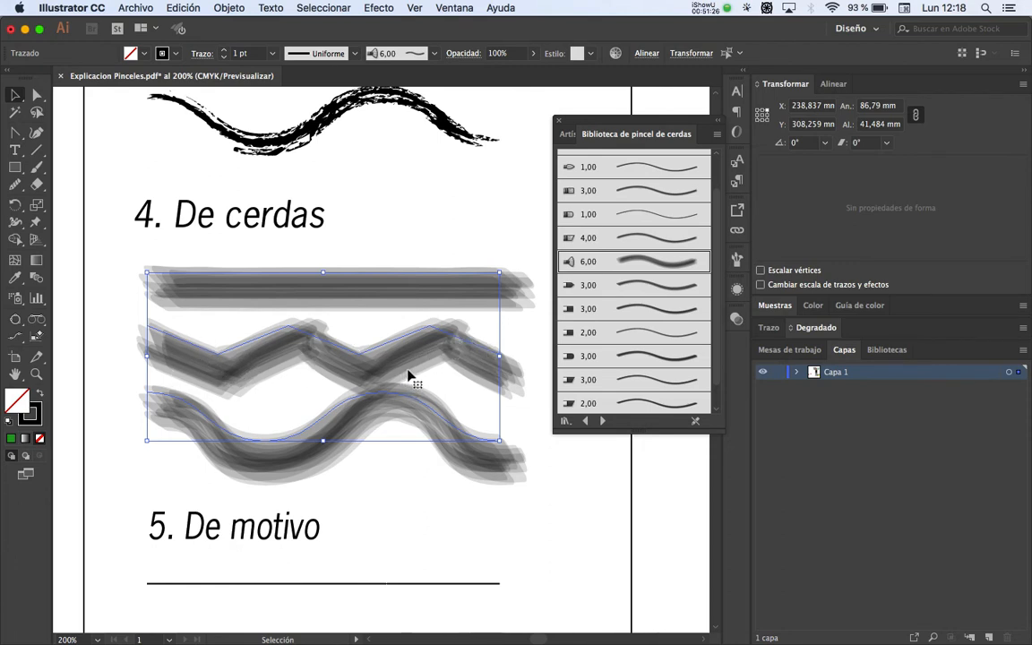
Step: Try lighter greens as the stroke colour of the three bristle paths, settle on a darker green, and deselect them
left_click(179, 55)
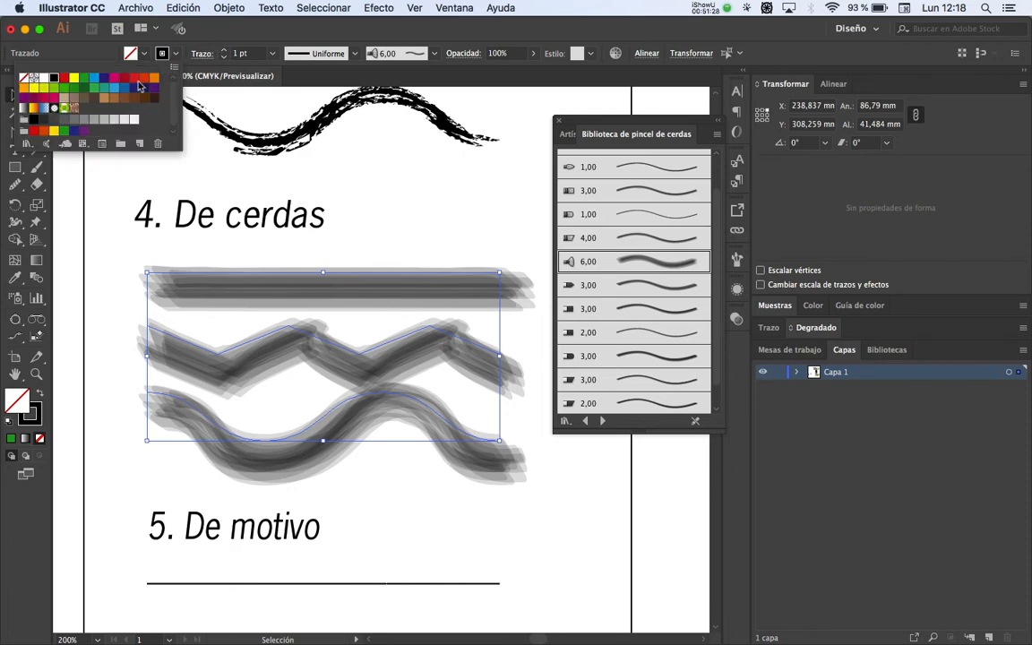
left_click(65, 90)
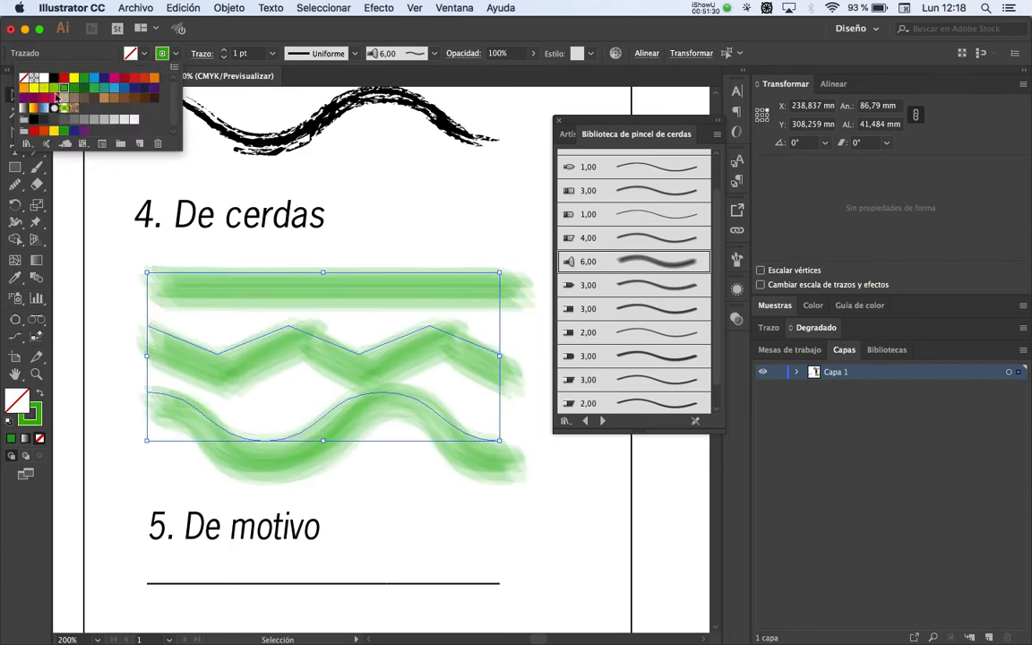
left_click(66, 108)
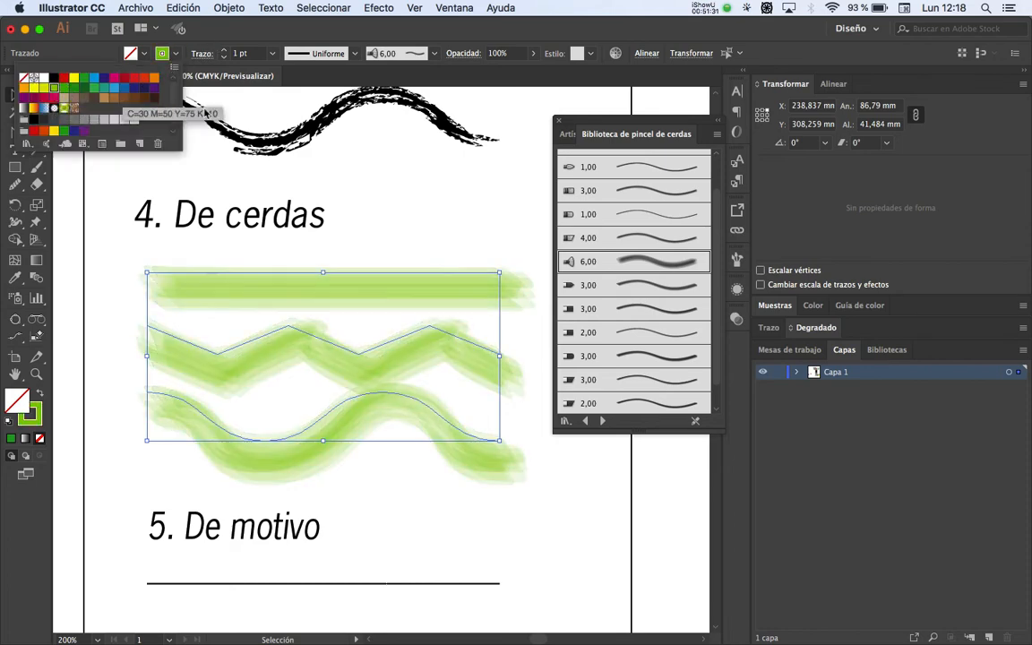
left_click(65, 90)
left_click(74, 89)
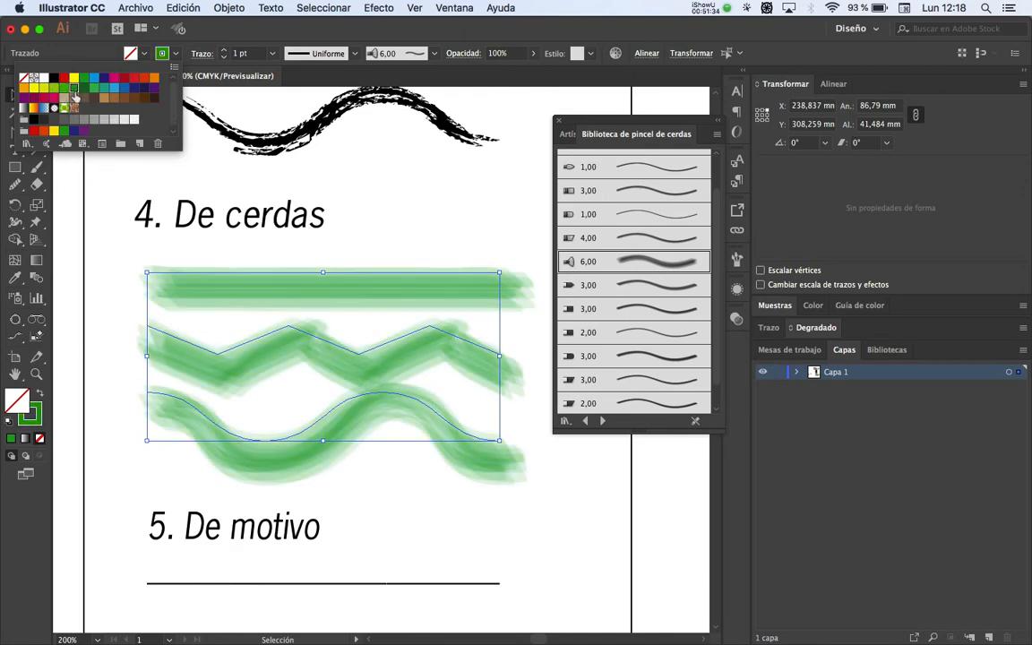
left_click(411, 32)
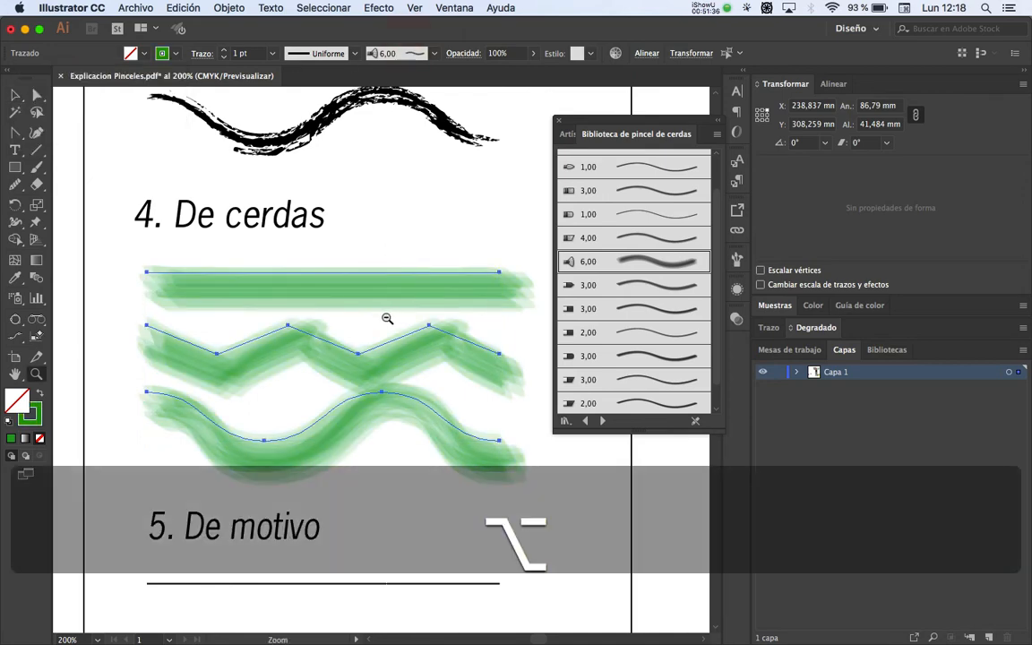
left_click(387, 317, "alt")
left_click(380, 336, "alt")
key("space")
left_click_drag(376, 371, 397, 294)
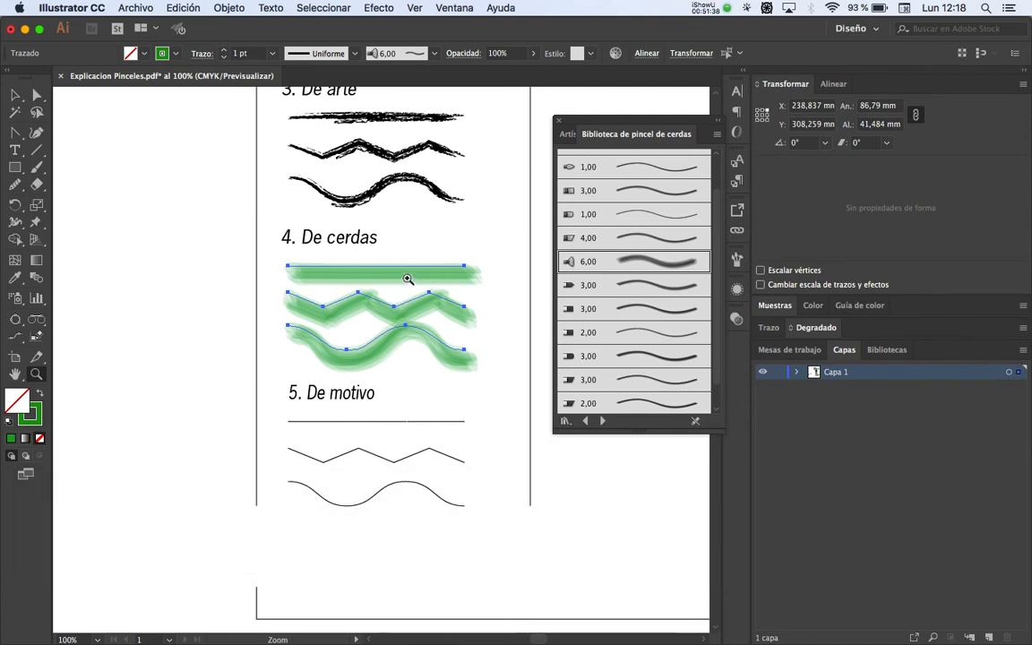
key("v")
left_click(426, 249)
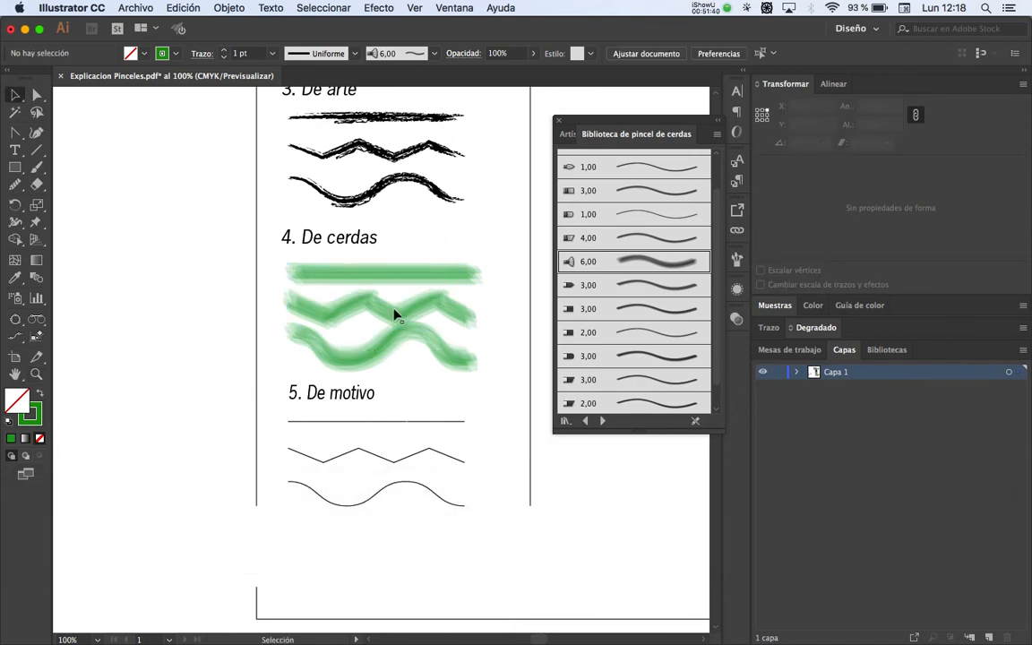
Step: Duplicate the three green bristle strokes about 131 mm to the left, outside the column
key("space")
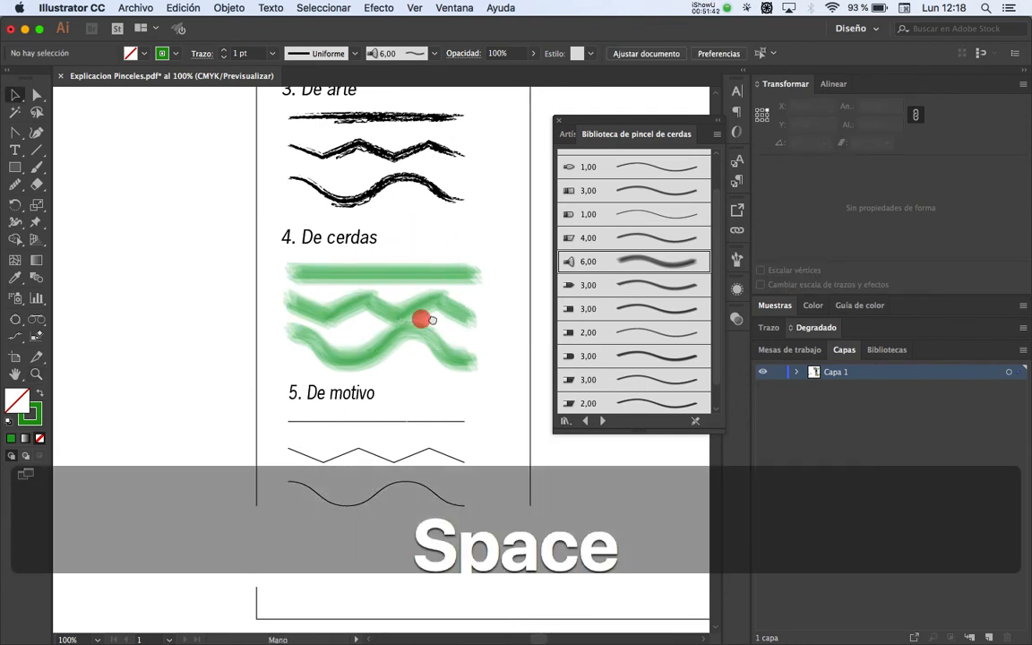
left_click_drag(421, 318, 443, 330)
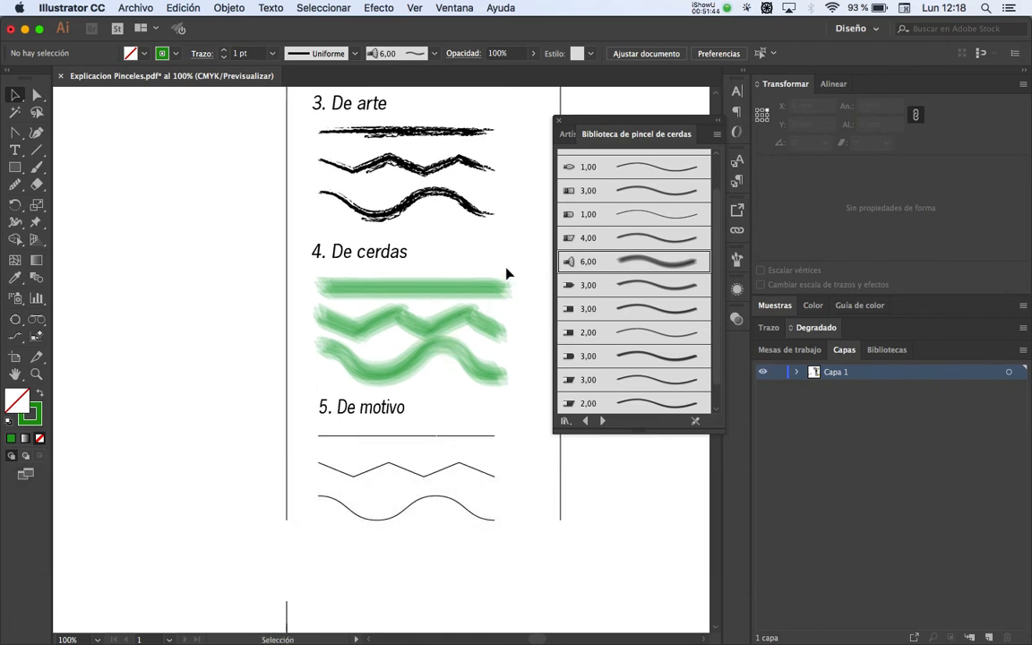
mouse_move(506, 274)
left_mouse_down()
mouse_move(465, 364)
mouse_move(452, 367)
left_mouse_up()
key("space")
left_click_drag(394, 352, 439, 399)
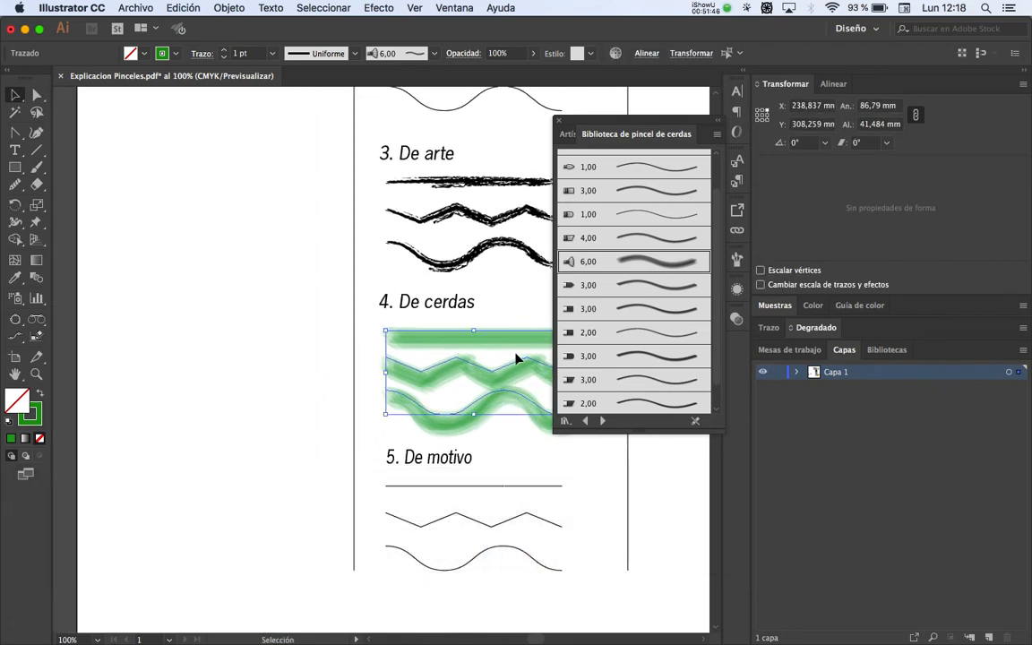
left_click_drag(513, 365, 247, 365)
key("space")
mouse_move(327, 271)
left_mouse_down()
mouse_move(302, 332)
mouse_move(260, 378)
left_mouse_up()
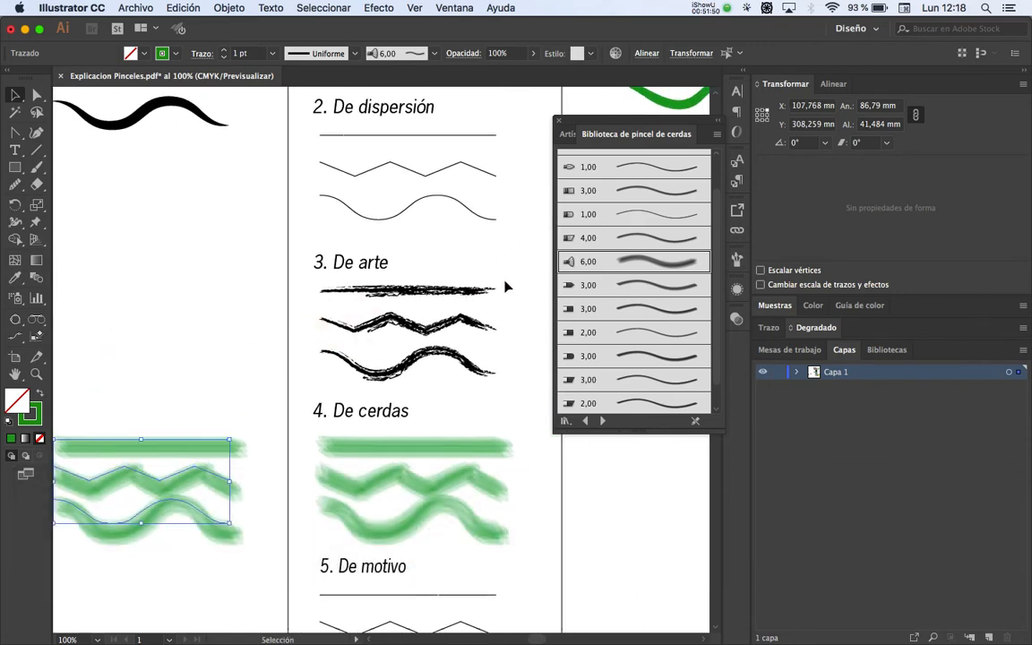
Step: Duplicate the three black strokes under "3. De arte" to the left, directly above the green bristle copies
left_click_drag(506, 287, 438, 376)
left_click_drag(438, 328, 172, 339)
key("space")
left_click_drag(263, 367, 403, 299)
Step: Deselect everything, check the underlying paths in outline view, and return to preview
left_click(401, 308)
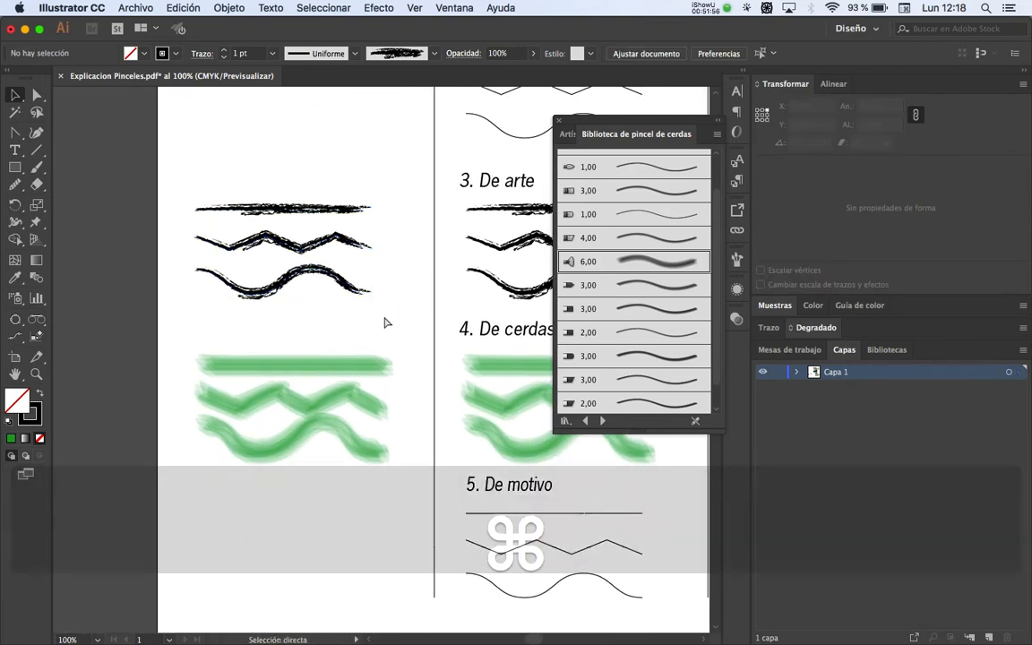
key("super+y")
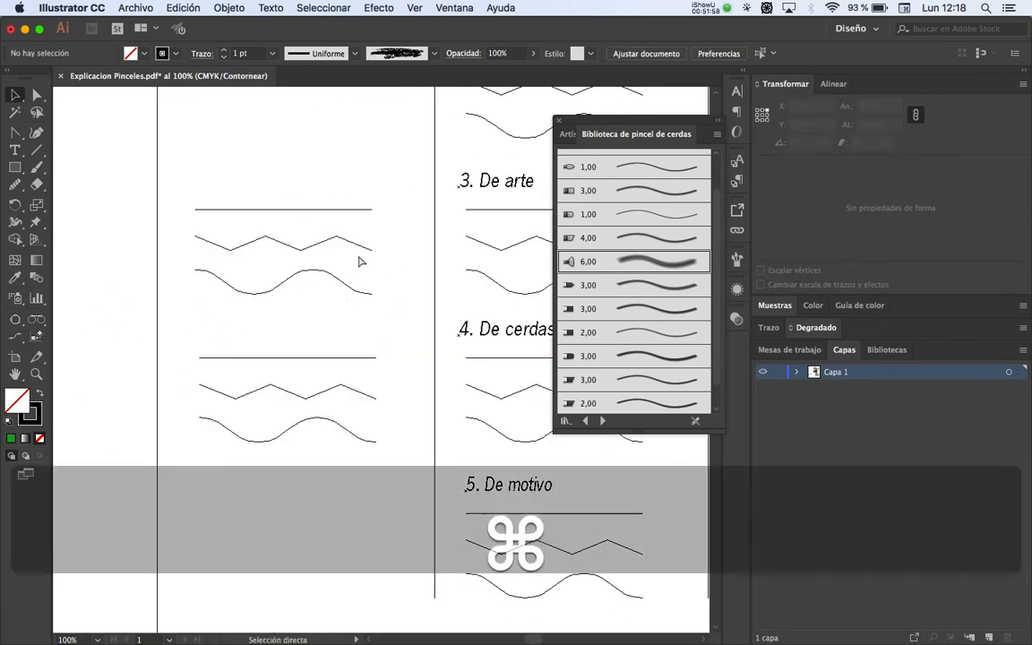
key("super+y")
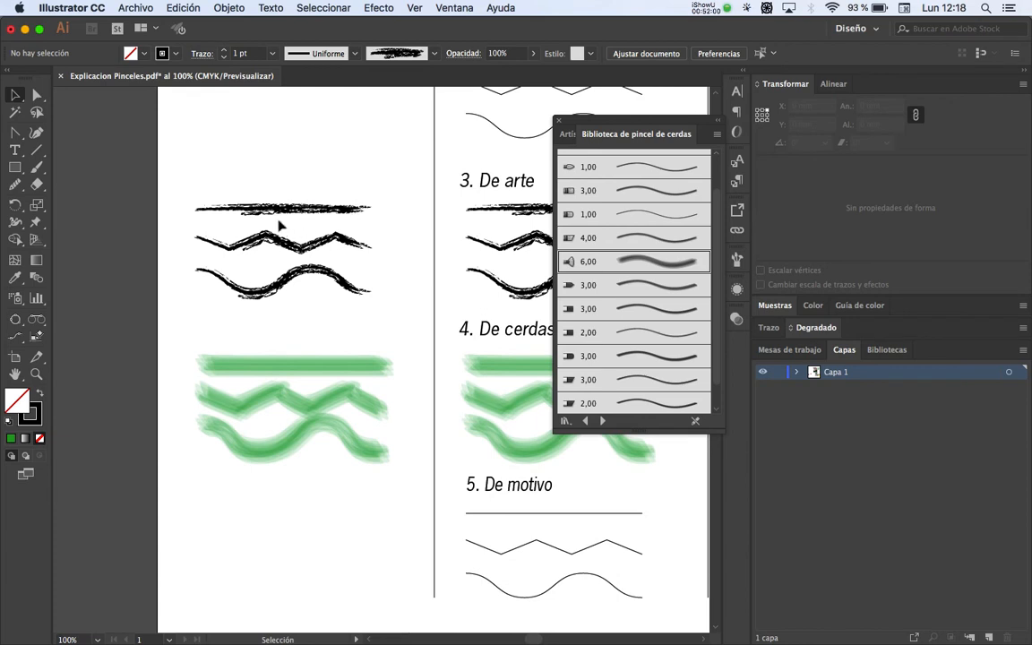
Step: Expand the appearance of the copied art and bristle strokes beside the column
mouse_move(340, 165)
left_mouse_down()
mouse_move(314, 222)
mouse_move(283, 484)
left_mouse_up()
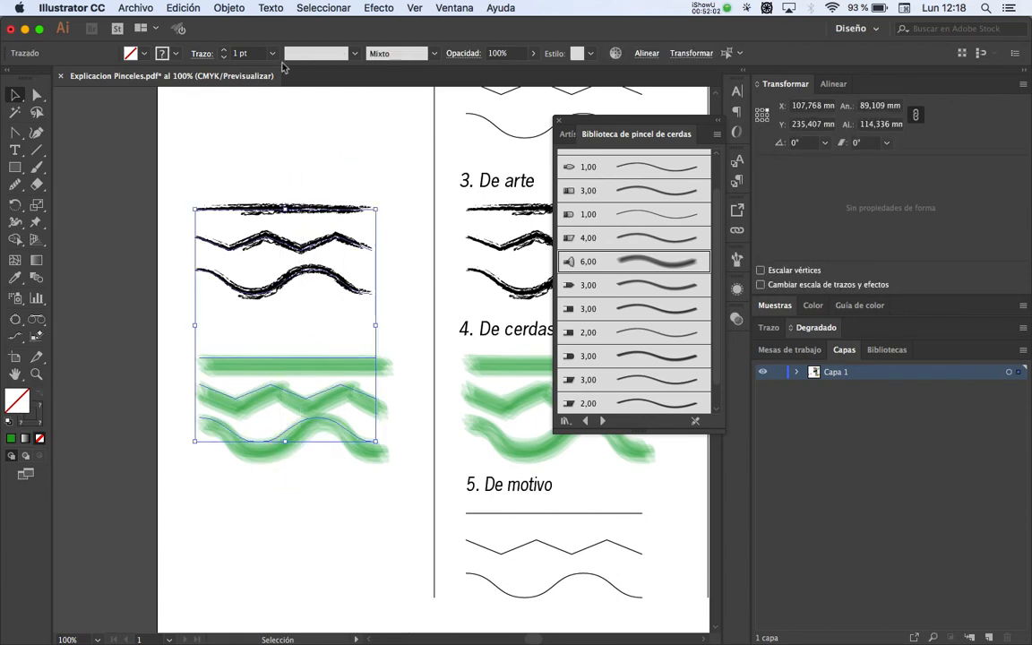
left_click(240, 6)
left_click(293, 170)
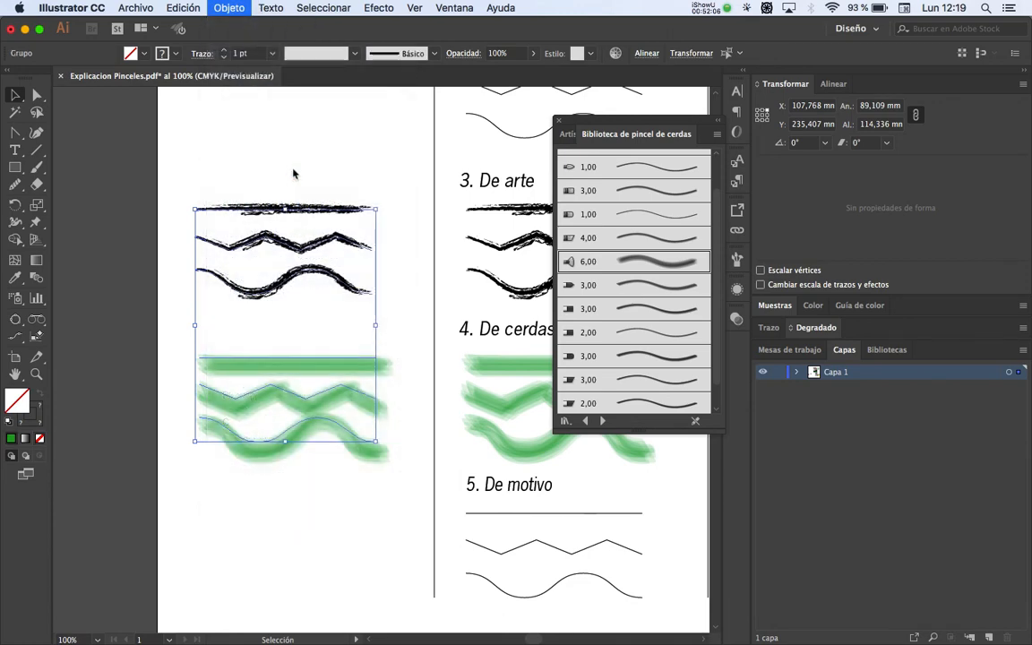
Step: Select the expanded wavy art stroke among the copies and close the bristle brush library
left_click(336, 311)
left_click(332, 281)
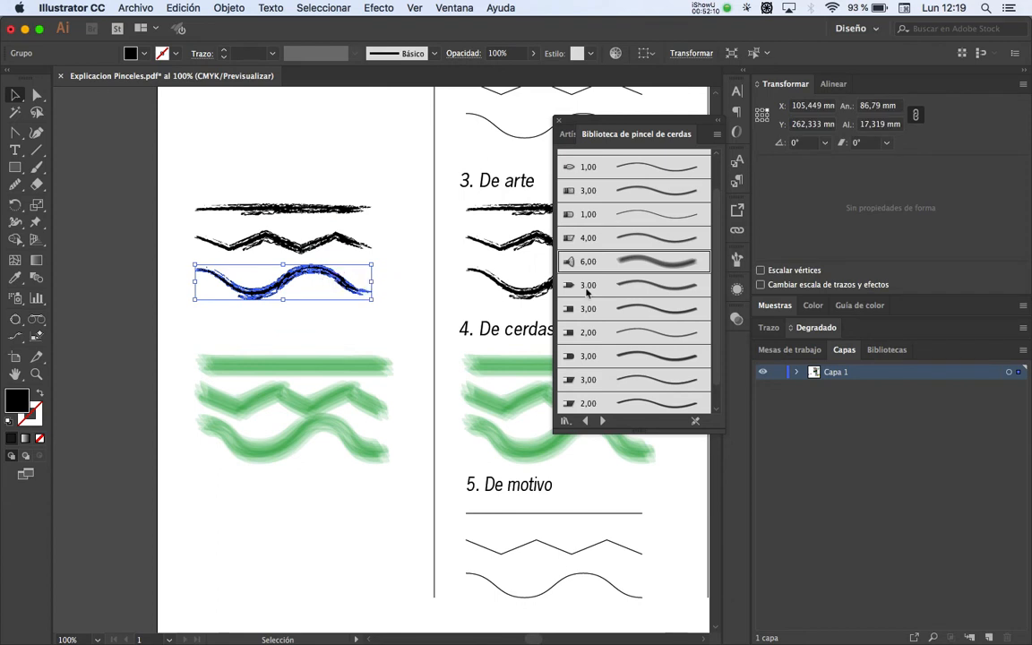
left_click(561, 123)
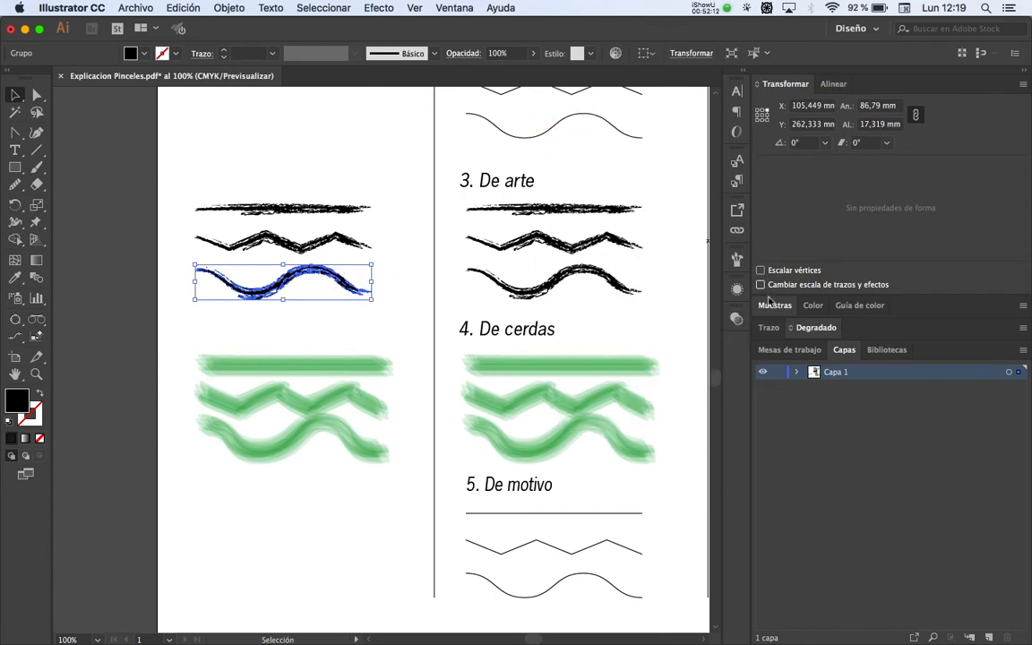
left_click(736, 288)
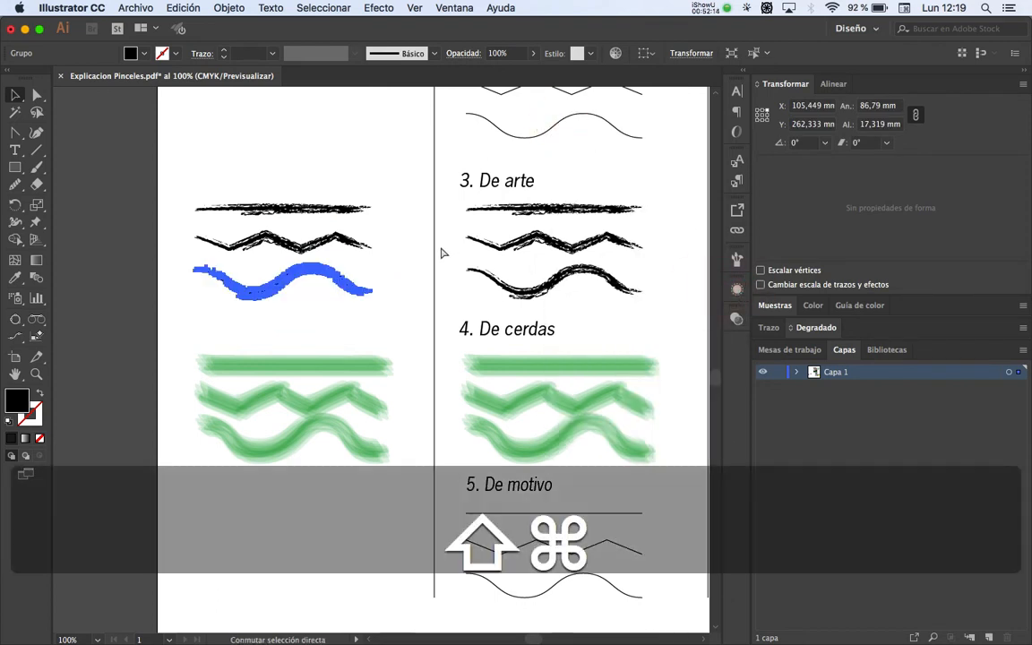
Step: Ungroup the expanded wavy art stroke copy, deselect it, and show the zoomed strokes in outline view
key("super+shift+g")
left_click(340, 294)
key("z")
mouse_move(278, 318)
left_mouse_down()
mouse_move(431, 368)
mouse_move(347, 349)
left_mouse_up()
key("super+y")
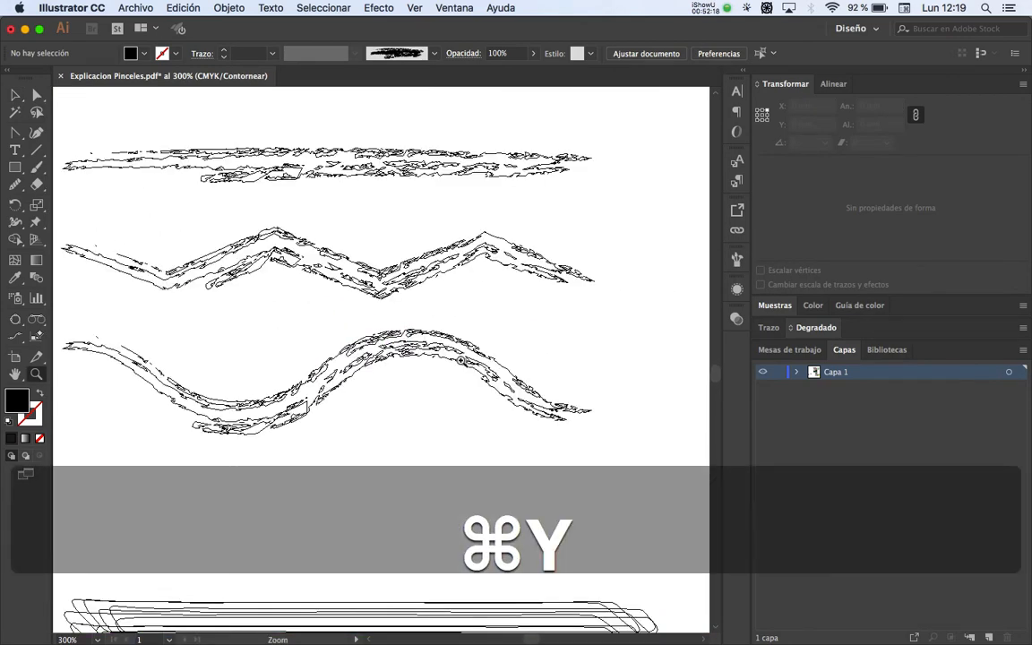
Step: Examine the irregular outlines of the expanded wavy art stroke up close in outline view
left_click_drag(460, 360, 467, 394)
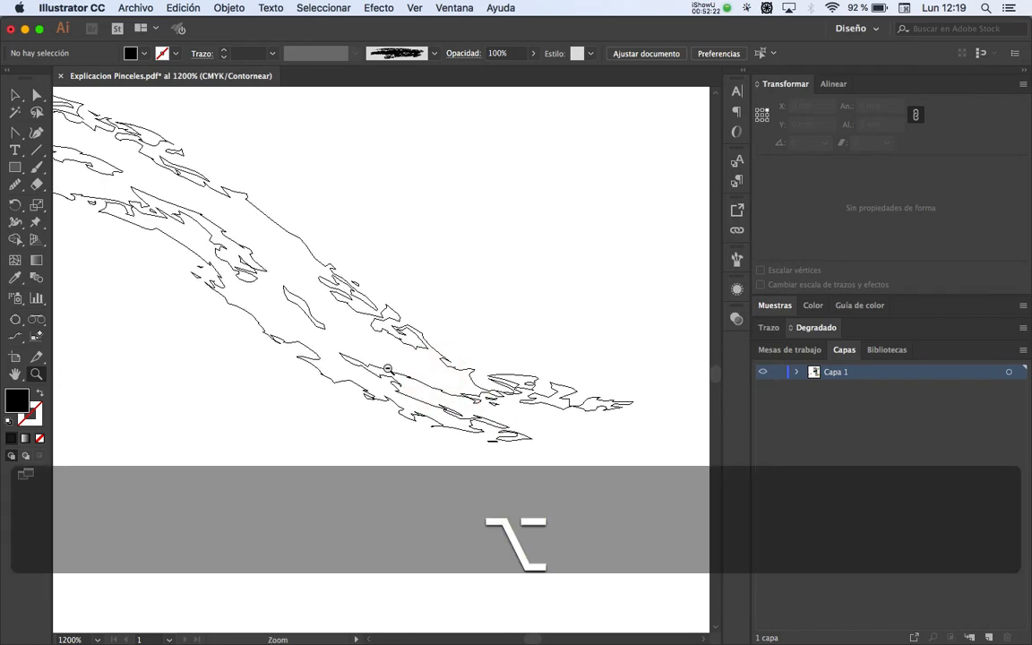
left_click(379, 370, "alt")
left_click_drag(378, 370, 466, 417)
left_click(356, 323, "alt")
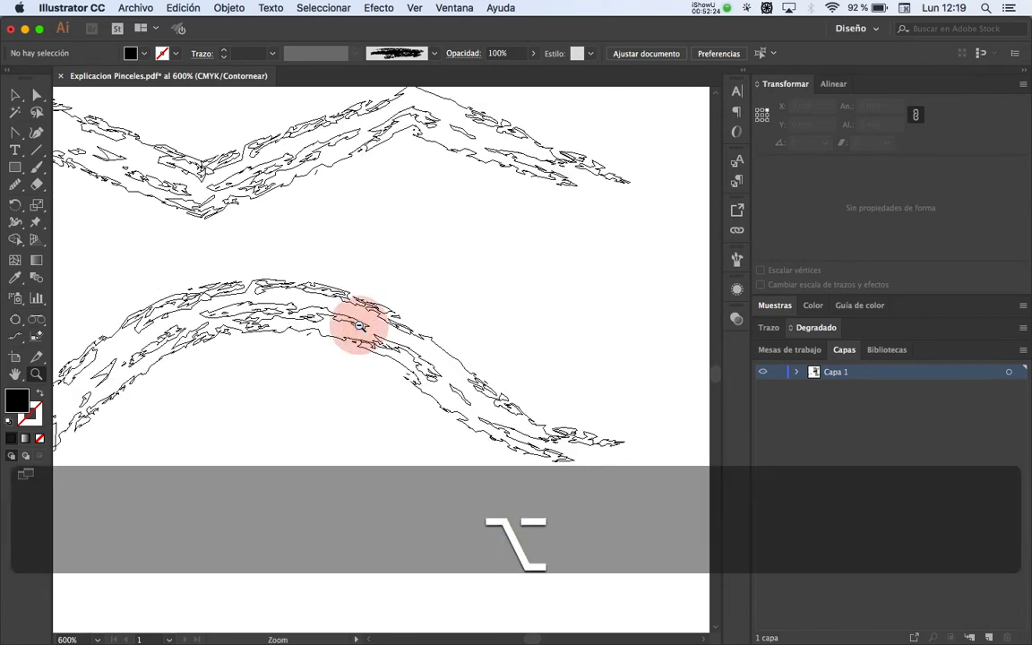
left_click(343, 343, "alt")
left_click_drag(343, 343, 369, 412)
left_click(330, 369, "alt")
left_click_drag(329, 369, 369, 375)
key("v")
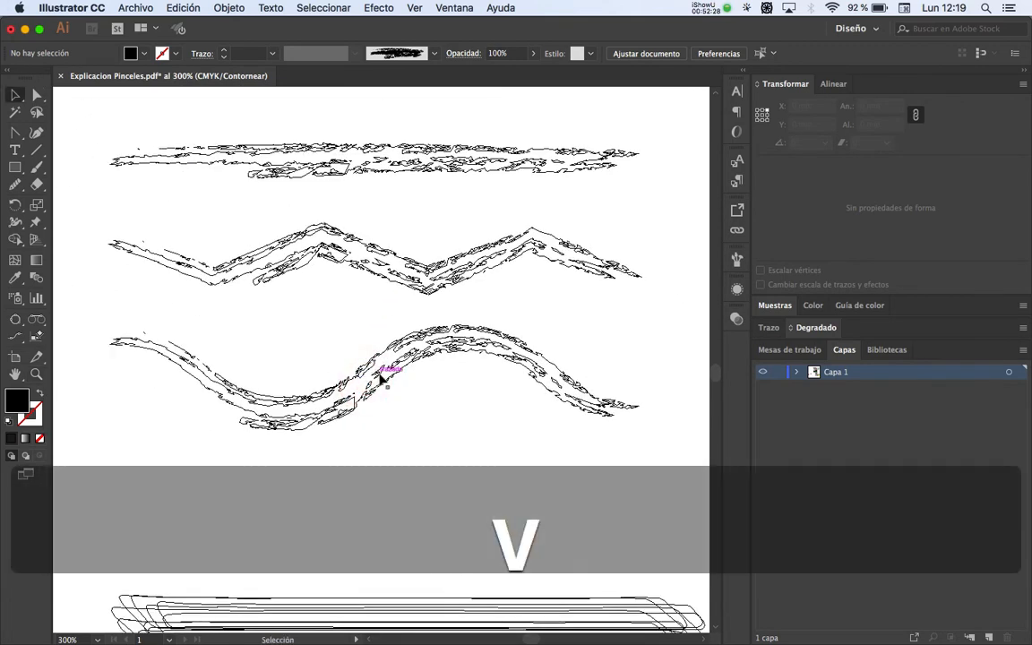
Step: Select the wavy stroke's main compound path, inspect its anchor points in outline view, and return to preview
left_click(380, 385)
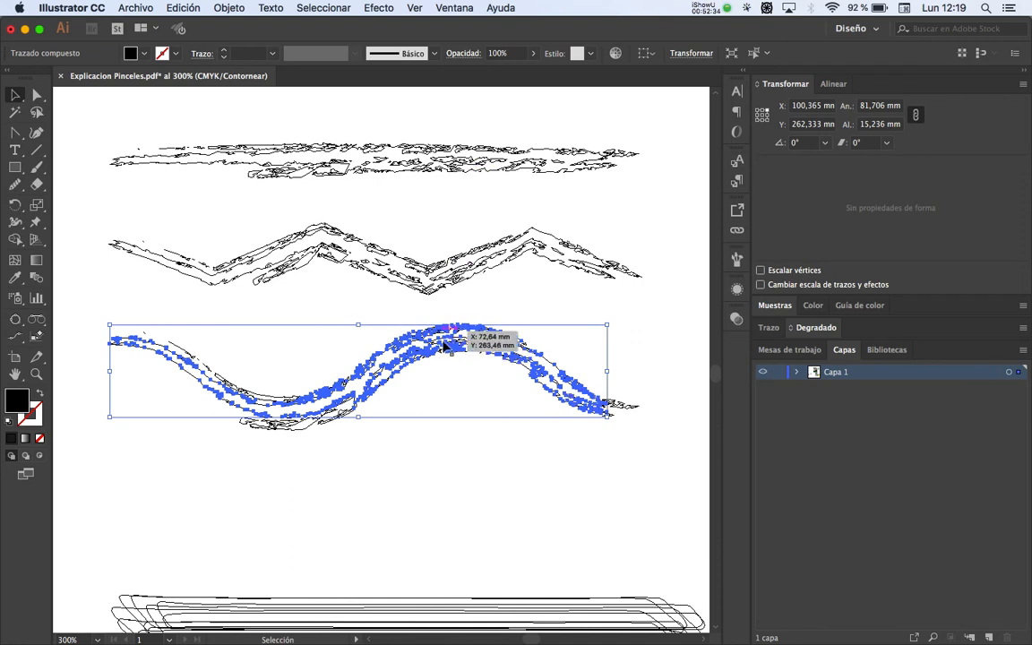
key("z")
left_click(444, 376)
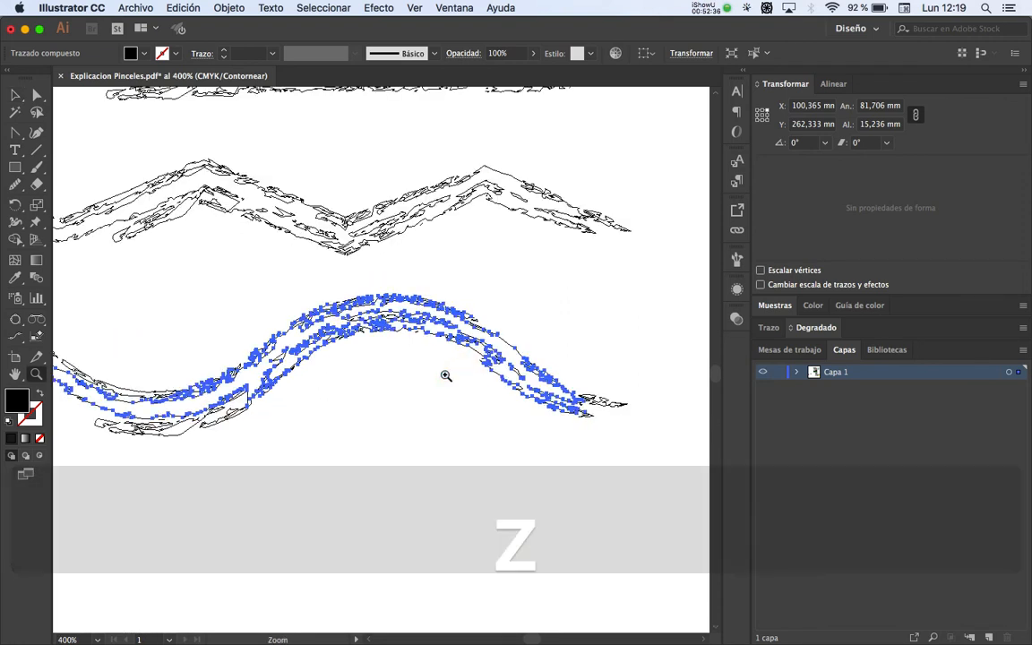
left_click(410, 352)
key("space")
left_click_drag(399, 358, 455, 364)
left_click(412, 380, "alt")
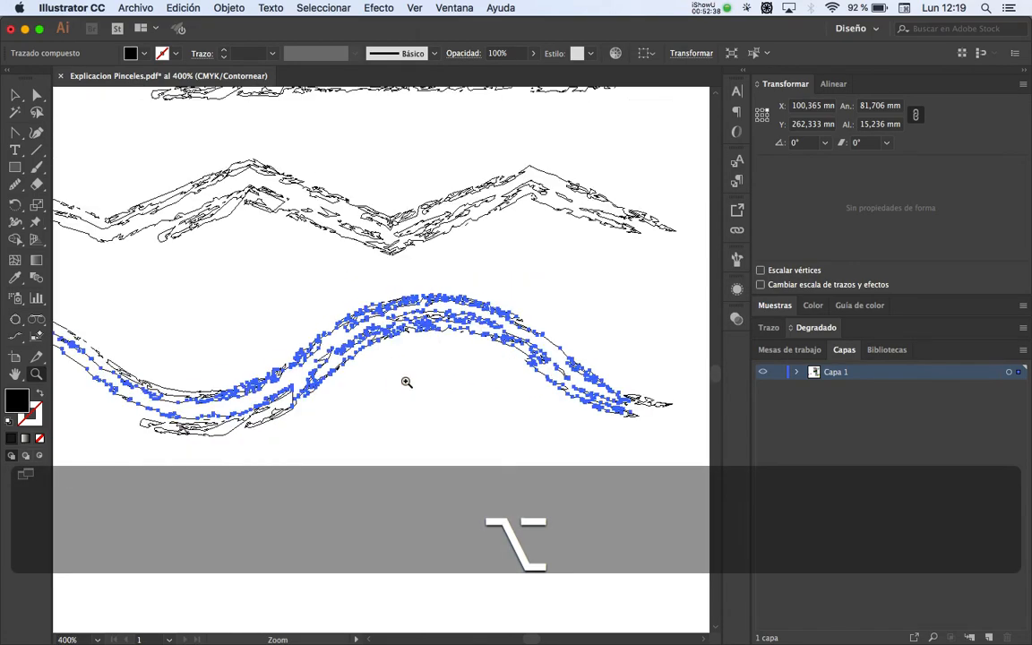
key("space")
left_click_drag(385, 380, 434, 406)
left_click(371, 358, "alt")
left_click(369, 360, "alt")
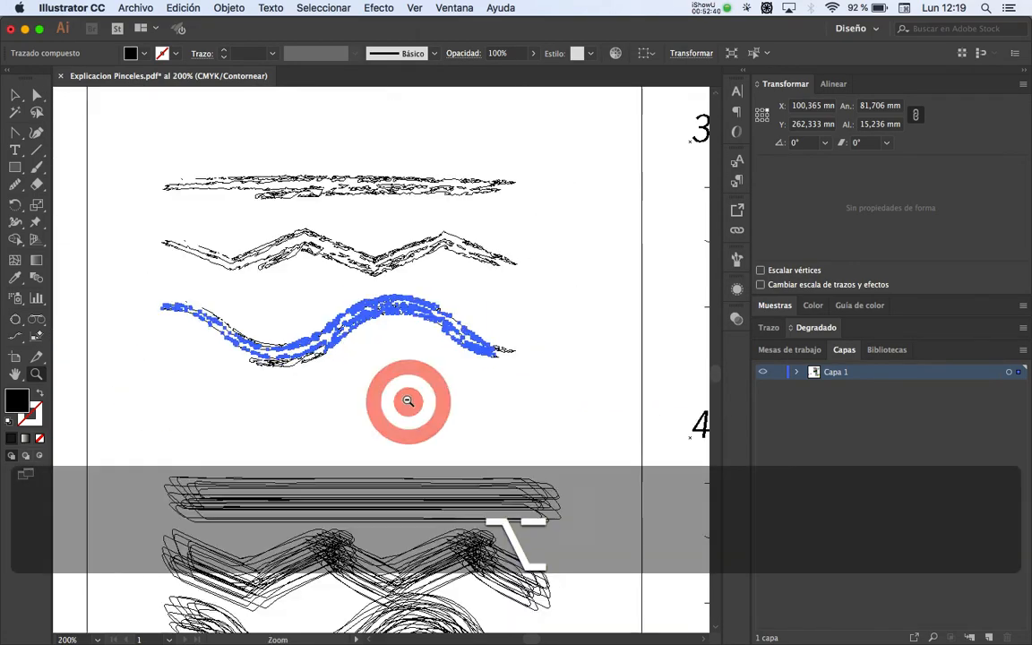
key("space")
left_click_drag(363, 357, 399, 385)
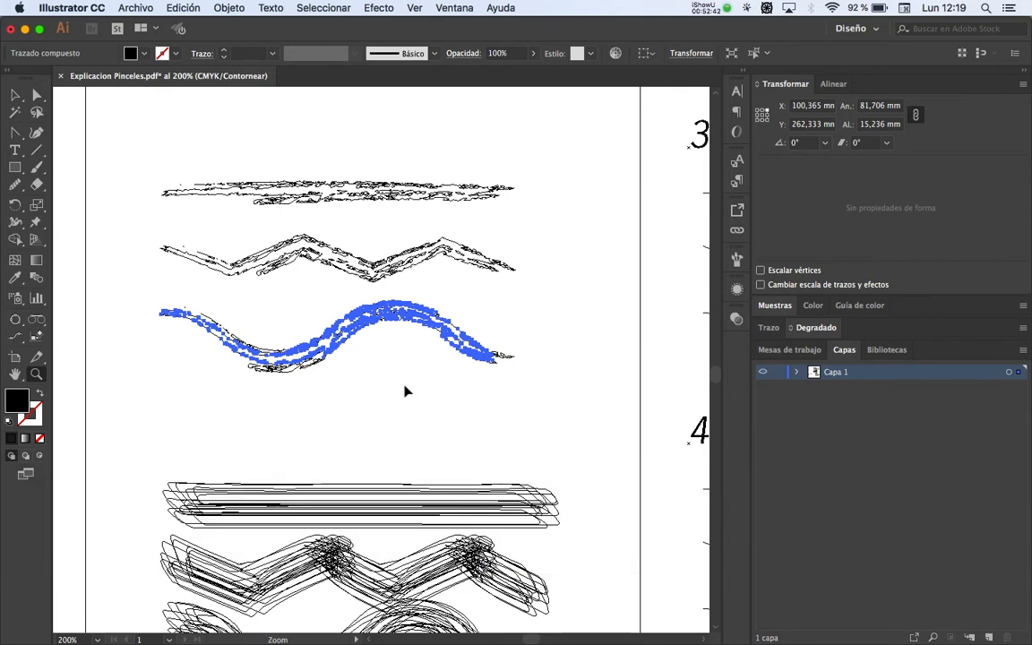
key("super")
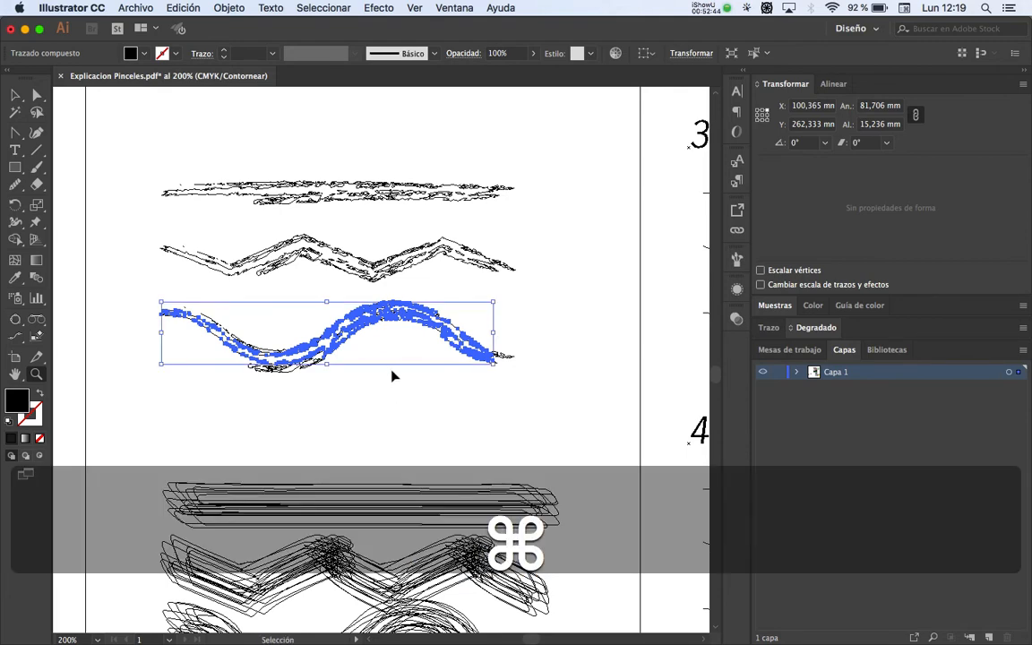
key("super+y")
Step: Ungroup the expanded straight green bristle copy, move its translucent shapes upward to separate them, and deselect everything
key("space")
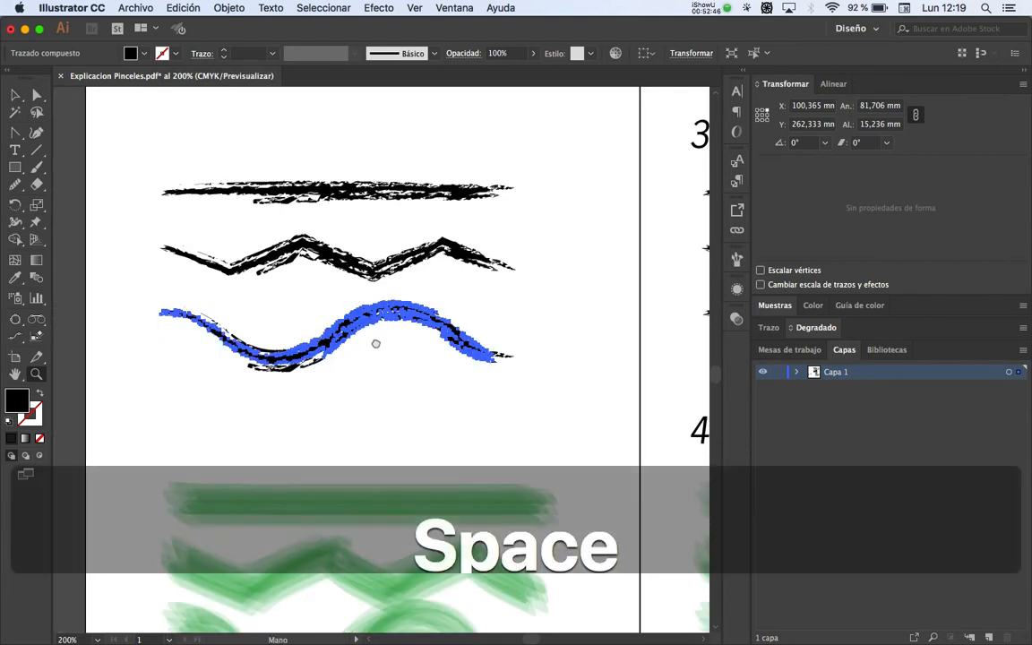
left_click_drag(376, 343, 372, 235)
key("space")
left_click_drag(357, 278, 433, 207)
key("v")
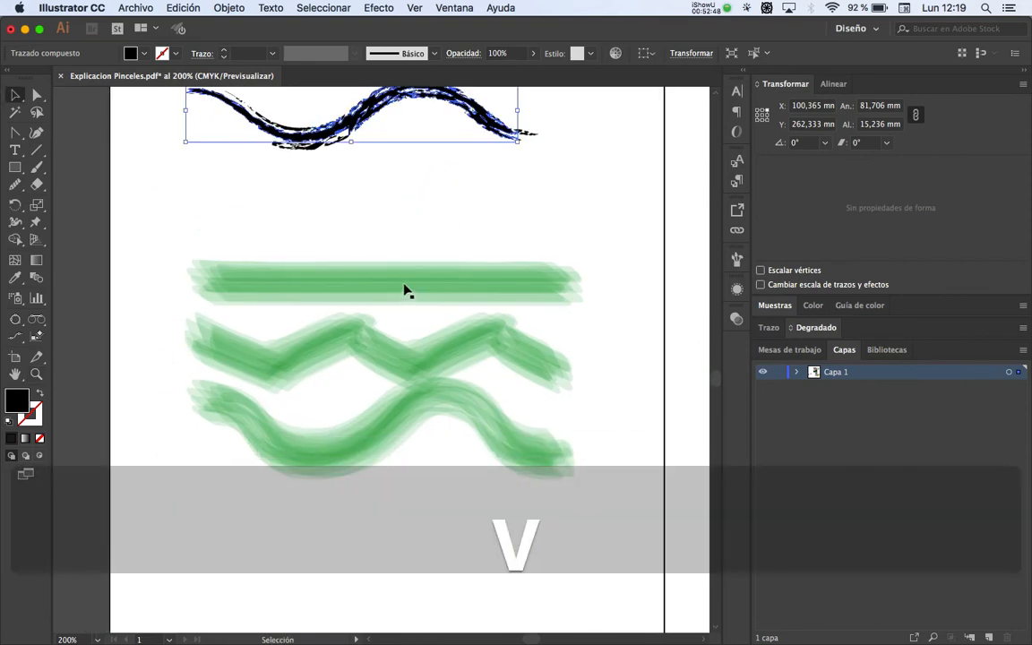
left_click(404, 299)
key("space")
mouse_move(404, 329)
left_mouse_down()
mouse_move(387, 340)
mouse_move(379, 387)
mouse_move(408, 338)
mouse_move(392, 268)
left_mouse_up()
key("space")
key("super+shift+g")
left_click(403, 300)
left_click_drag(385, 331, 380, 302)
mouse_move(365, 341)
left_mouse_down()
mouse_move(366, 309)
mouse_move(354, 314)
mouse_move(365, 288)
left_mouse_up()
key("super+a")
left_click_drag(352, 339, 364, 294)
left_click(360, 337)
Step: Select all the expanded black and green stroke copies beside the column and delete them
key("z")
left_click(386, 326, "alt")
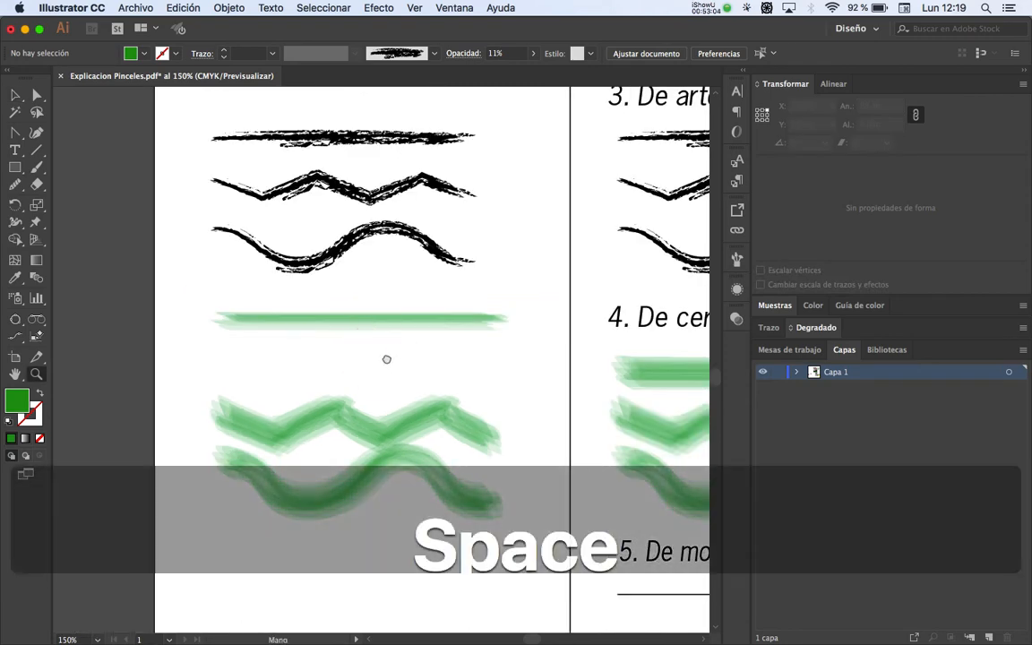
mouse_move(384, 356)
left_mouse_down()
mouse_move(357, 380)
mouse_move(344, 366)
left_mouse_up()
left_click(357, 380, "alt")
key("v")
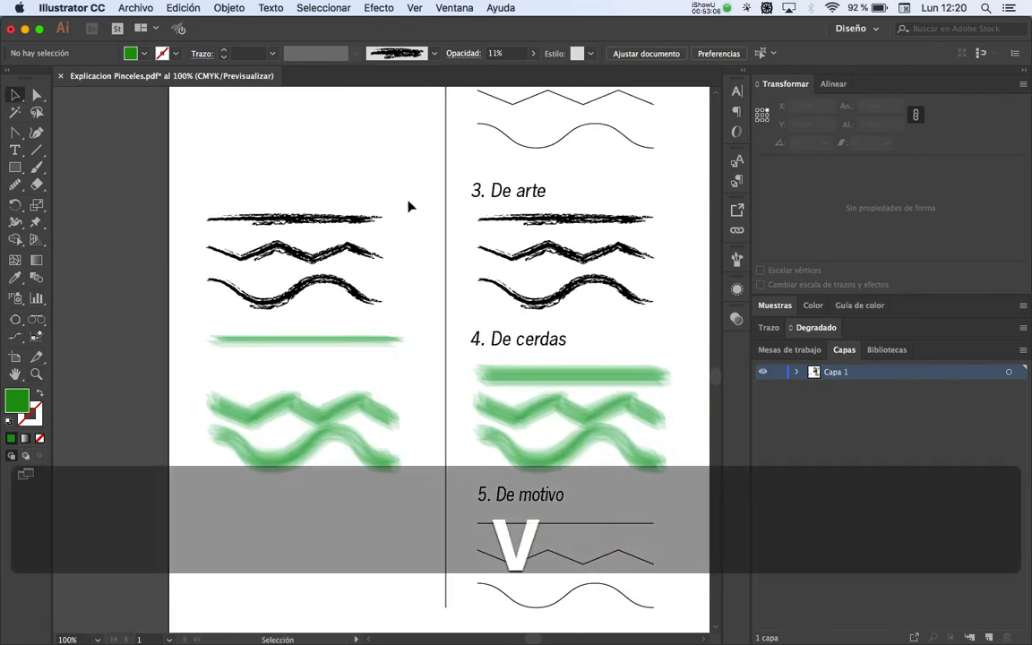
mouse_move(410, 164)
left_mouse_down()
mouse_move(358, 374)
mouse_move(216, 548)
mouse_move(177, 513)
mouse_move(200, 508)
left_mouse_up()
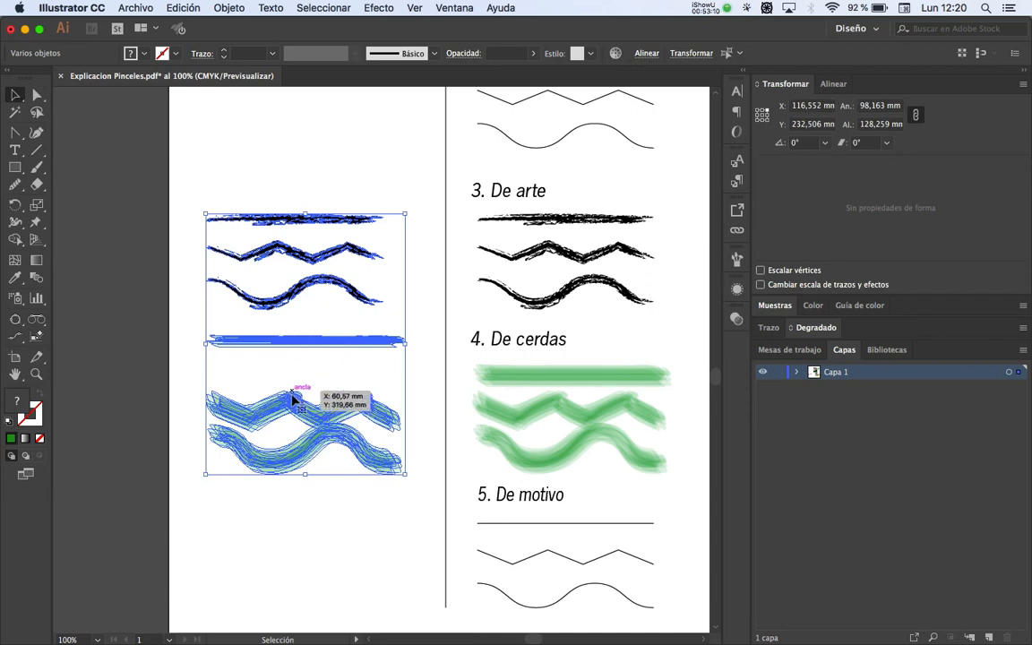
key("BackSpace")
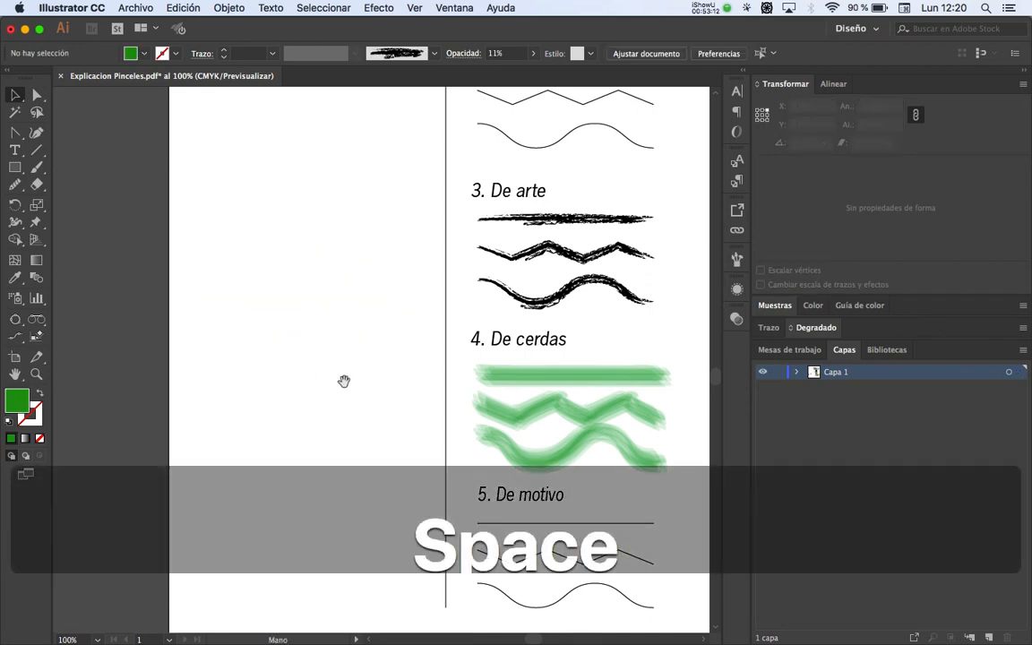
Step: Switch to Photoshop and open Pinceladas_RGB_1200ppp.tif with its missing color profile left unmodified
left_click_drag(343, 383, 403, 330)
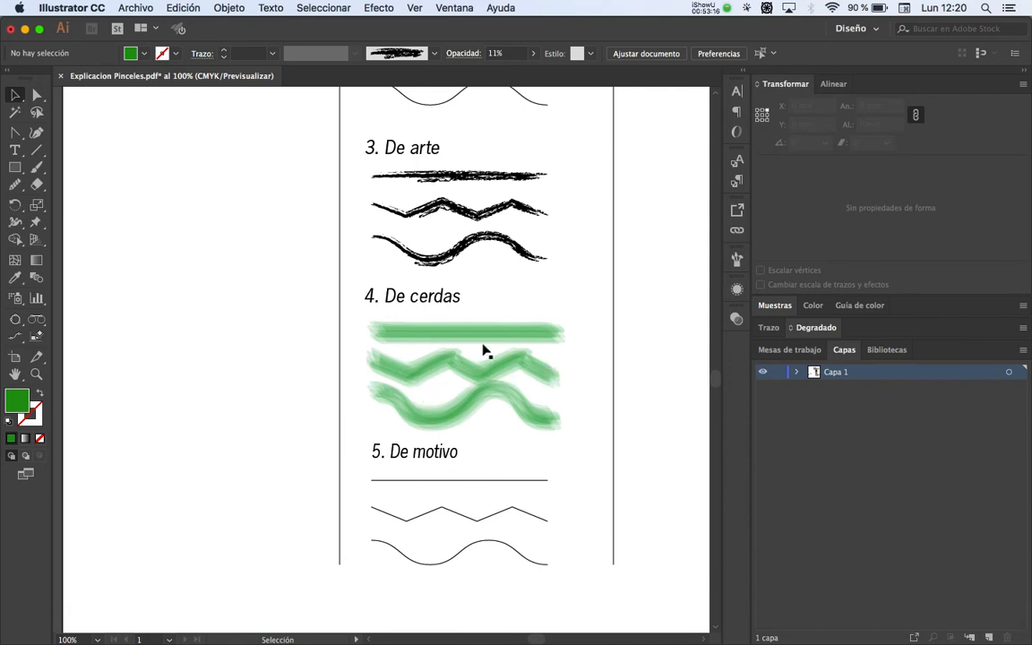
key("super+Tab")
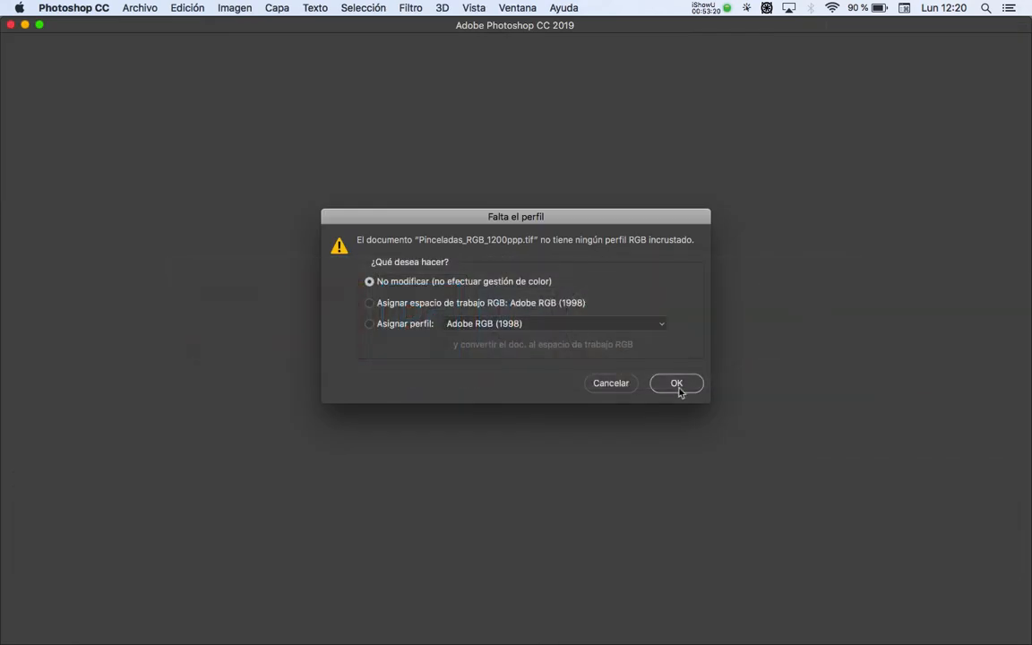
left_click(676, 384)
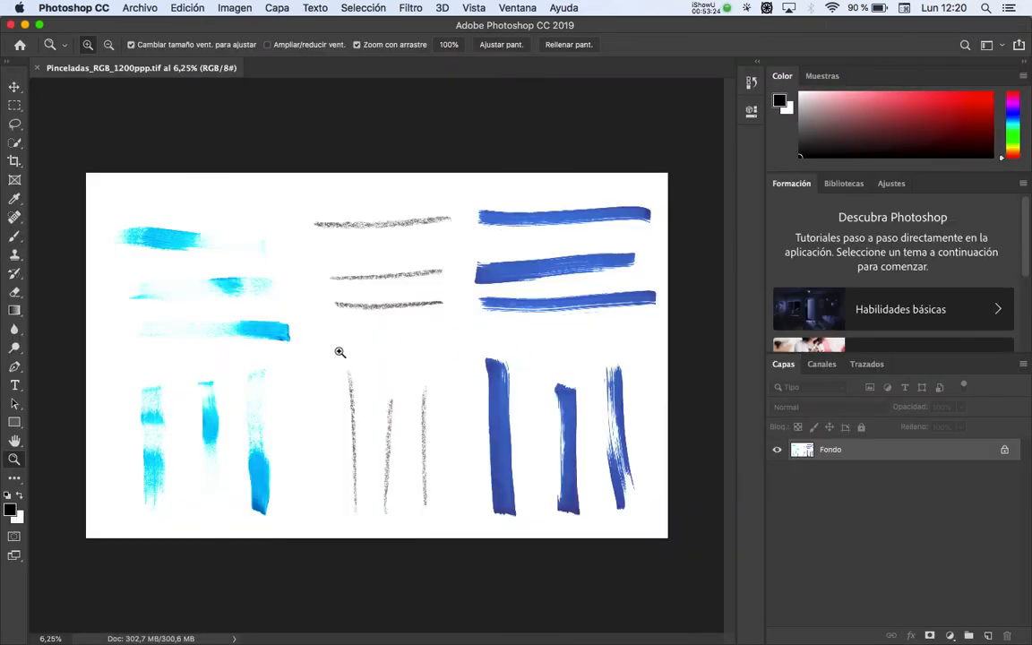
Step: Examine the scanned pencil and blue brush strokes up close, including both the horizontal and vertical ones
left_click(465, 306)
key("space")
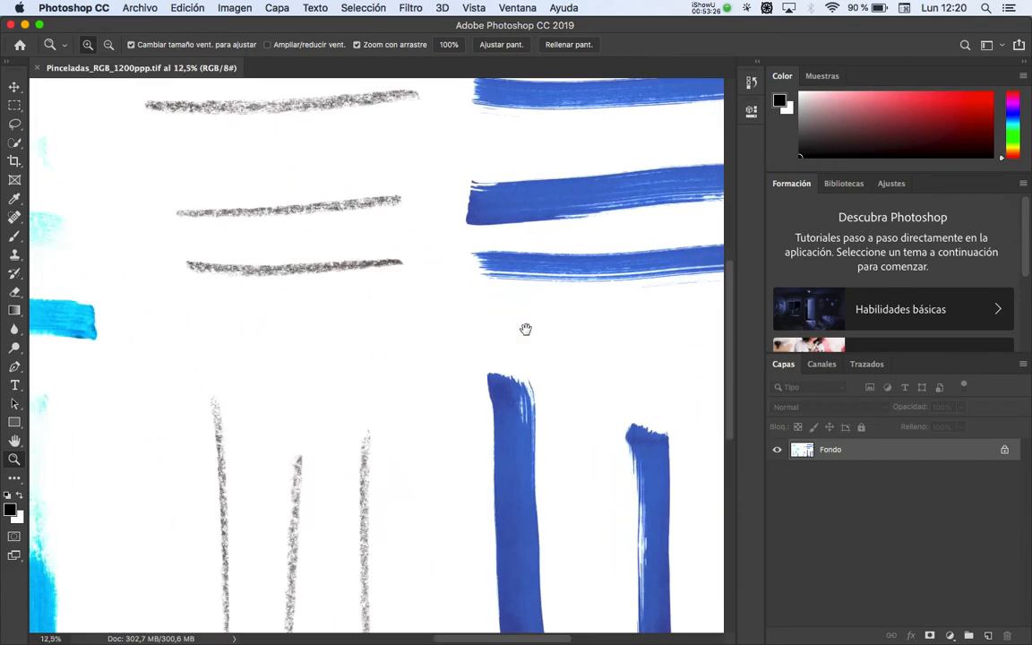
left_click_drag(525, 330, 379, 306)
key("space")
mouse_move(428, 340)
left_mouse_down()
mouse_move(432, 347)
mouse_move(404, 362)
mouse_move(392, 334)
left_mouse_up()
left_click_drag(401, 324, 410, 321)
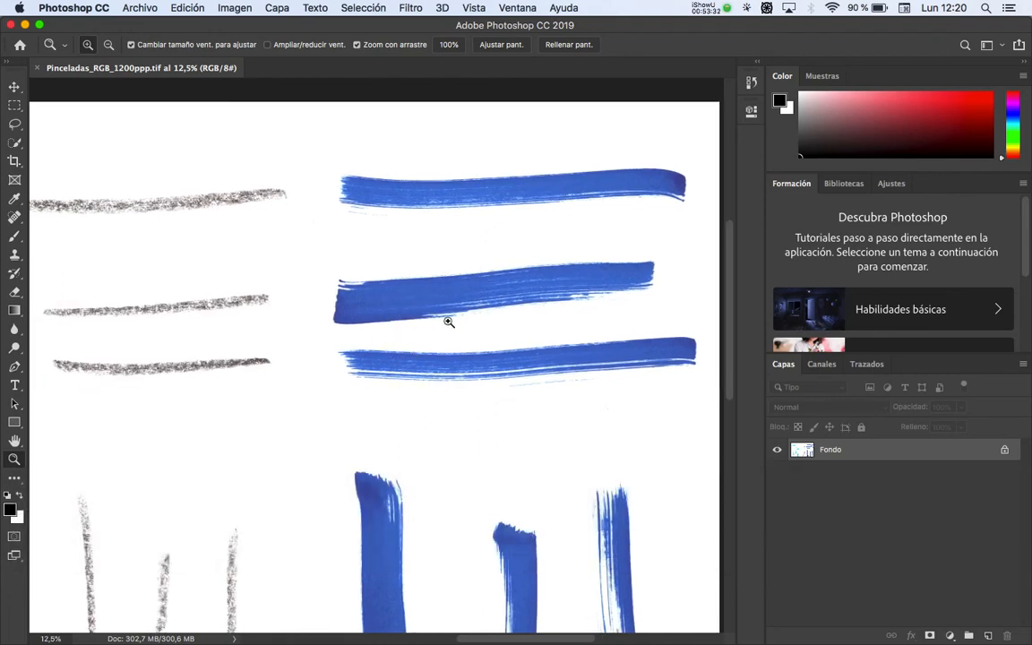
left_click_drag(396, 341, 454, 288)
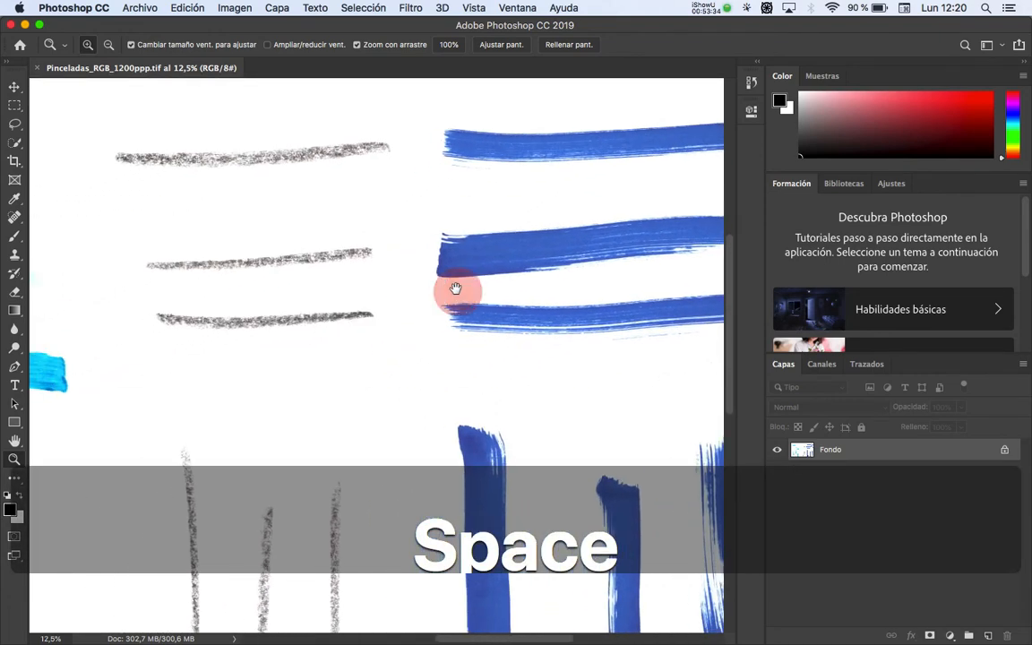
left_click_drag(516, 306, 429, 267)
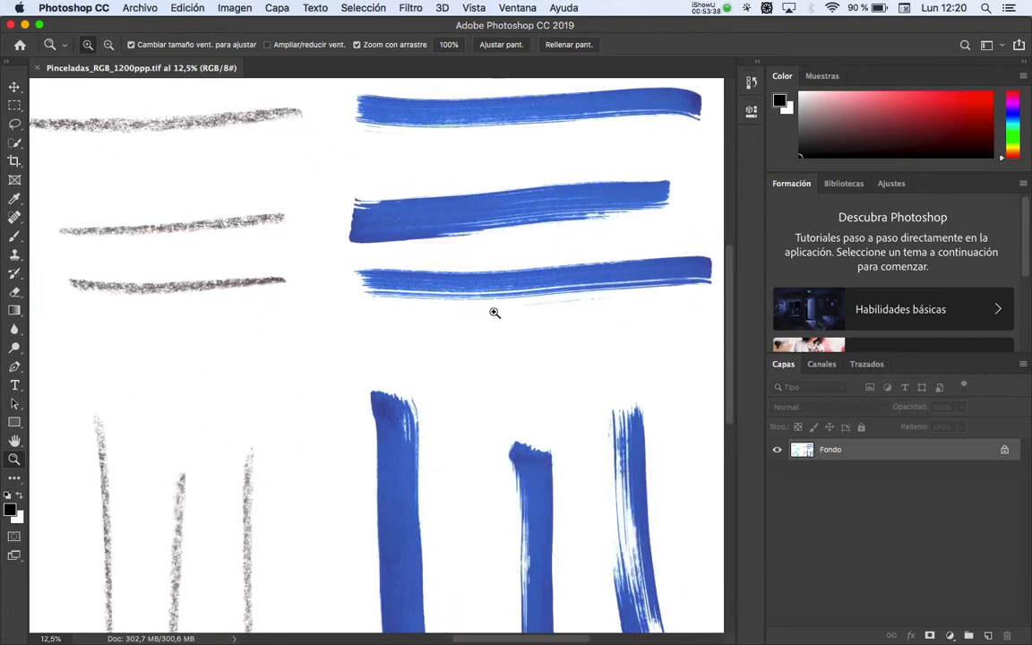
left_click_drag(494, 312, 494, 215)
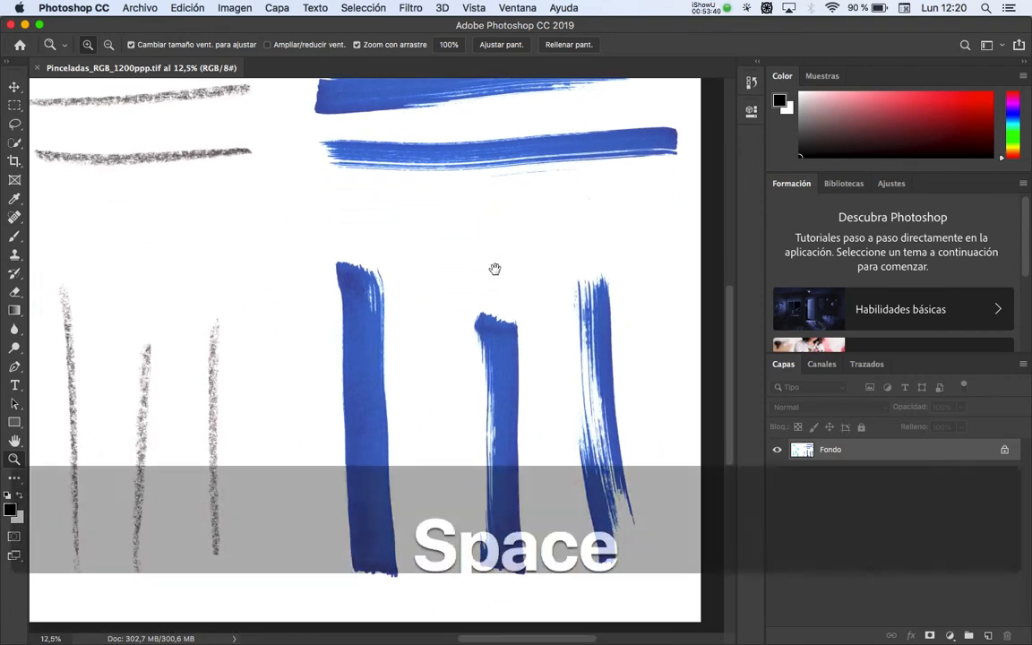
mouse_move(494, 269)
left_mouse_down()
mouse_move(458, 358)
mouse_move(469, 260)
mouse_move(419, 287)
left_mouse_up()
left_click(414, 301, "alt")
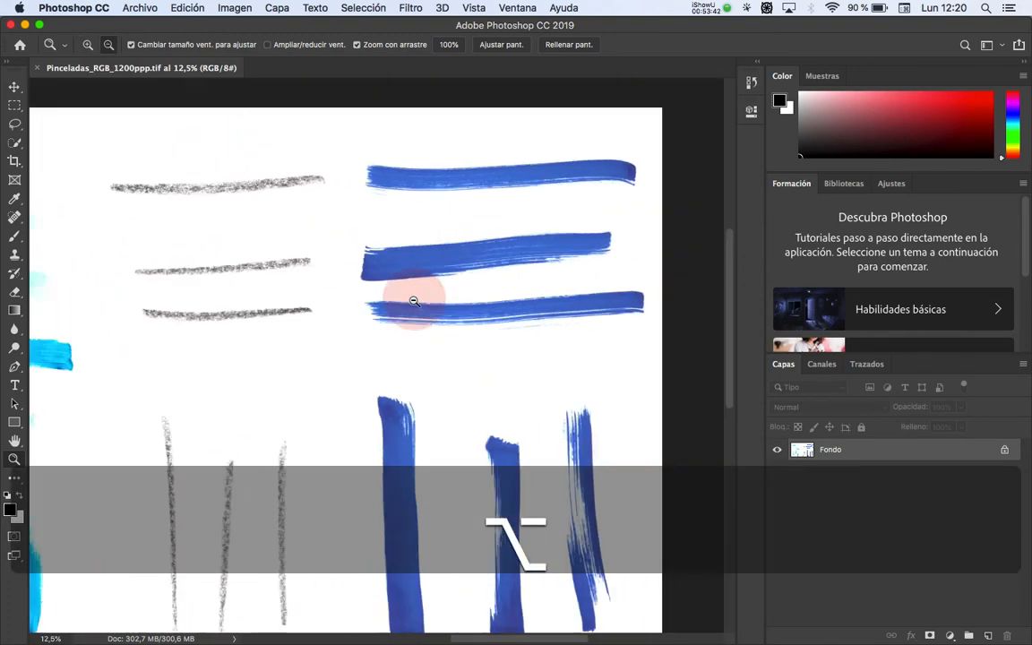
left_click(465, 261, "alt")
left_click(350, 301, "alt")
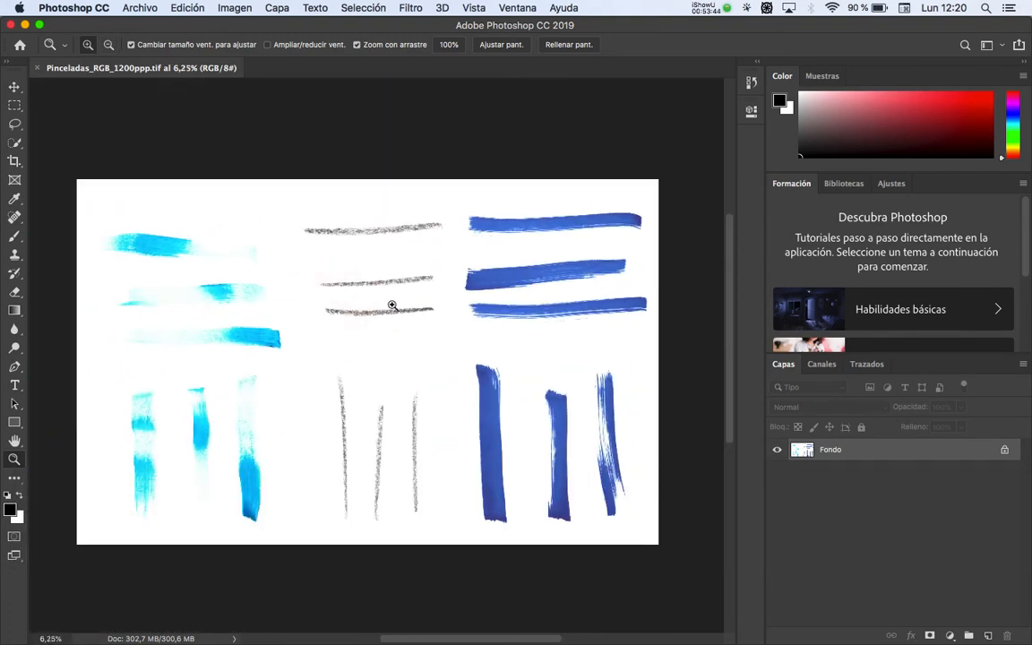
Step: Convert the scanned strokes image from RGB to grayscale, discarding its color information
key("v")
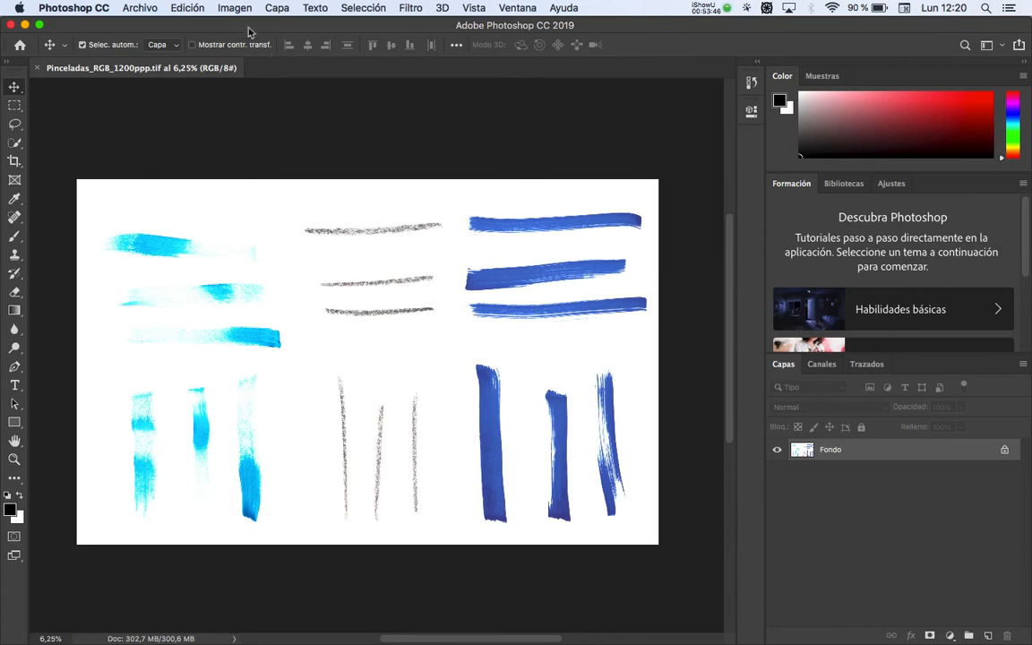
left_click(245, 7)
mouse_move(247, 31)
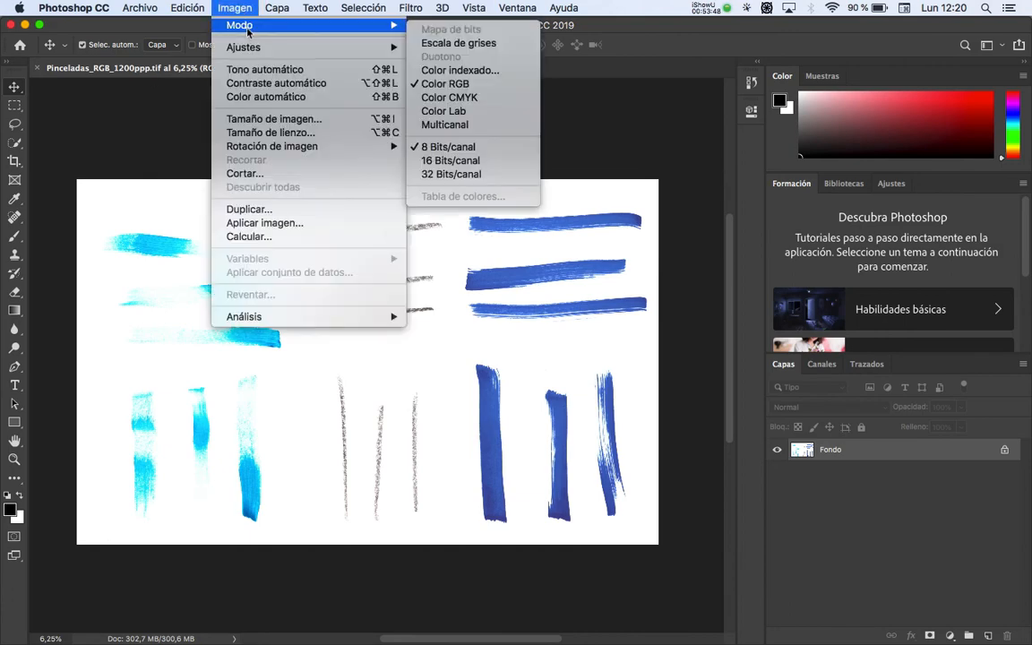
left_click(479, 44)
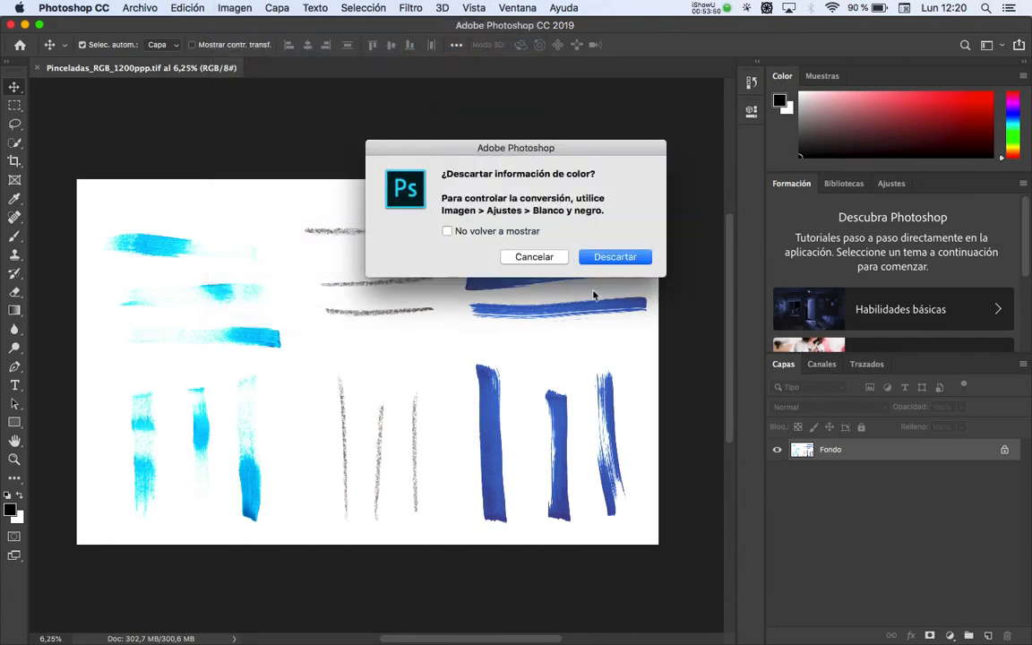
left_click(609, 259)
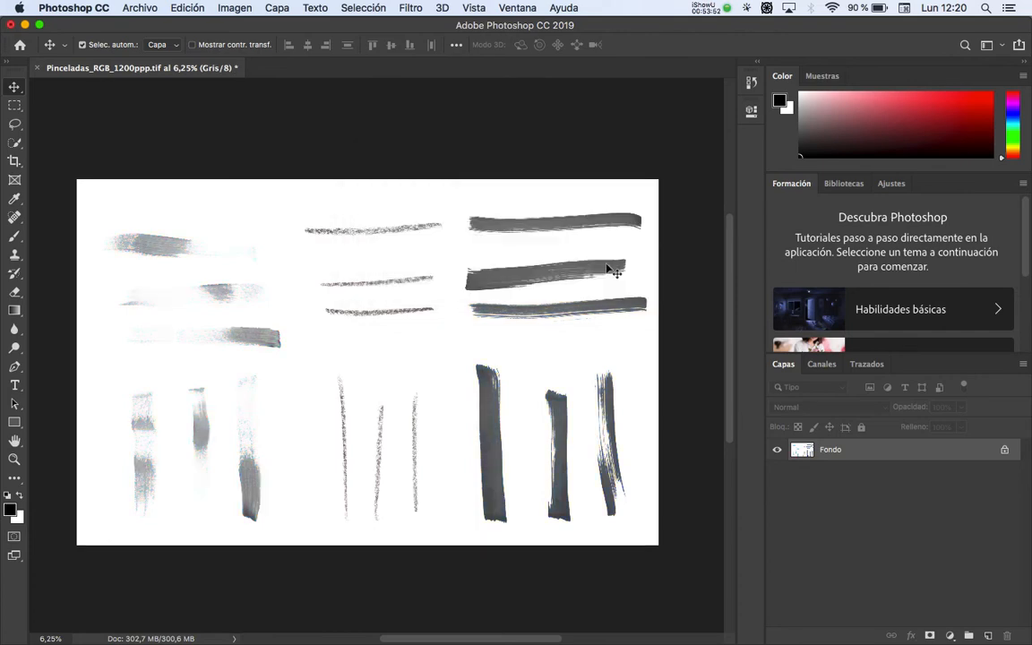
Step: Try a Threshold adjustment on the grayscale strokes at levels 180 and 123, and discard it
left_click(246, 11)
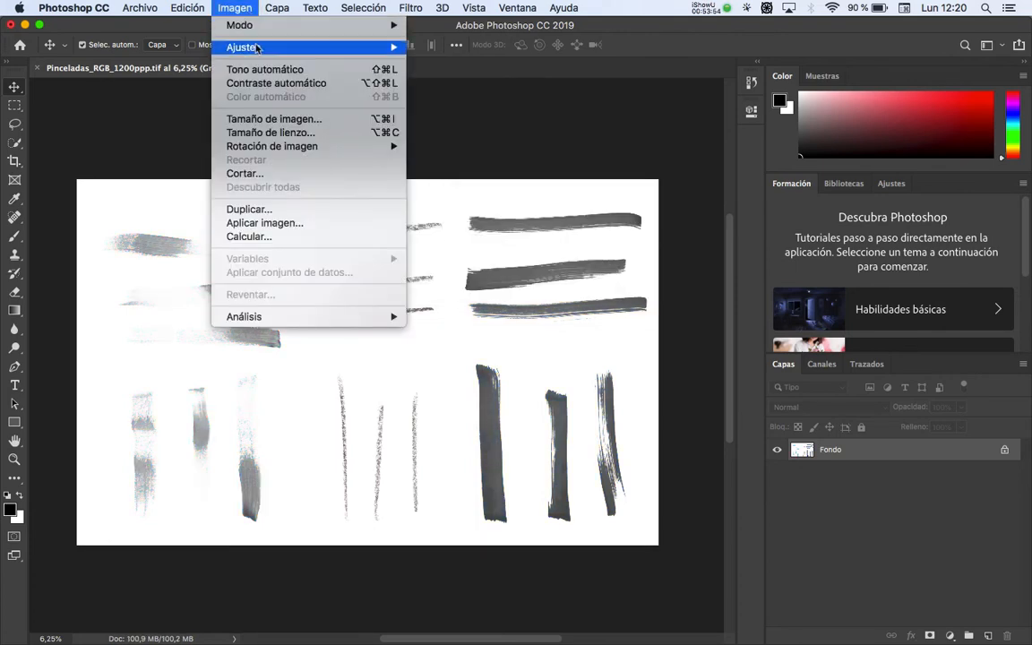
mouse_move(349, 45)
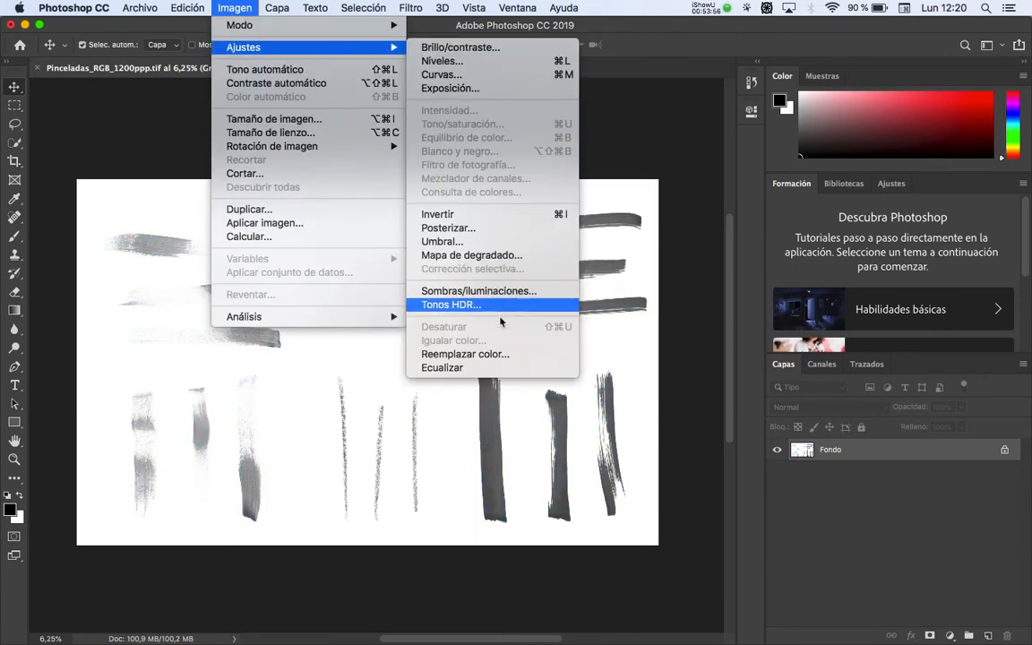
left_click(466, 242)
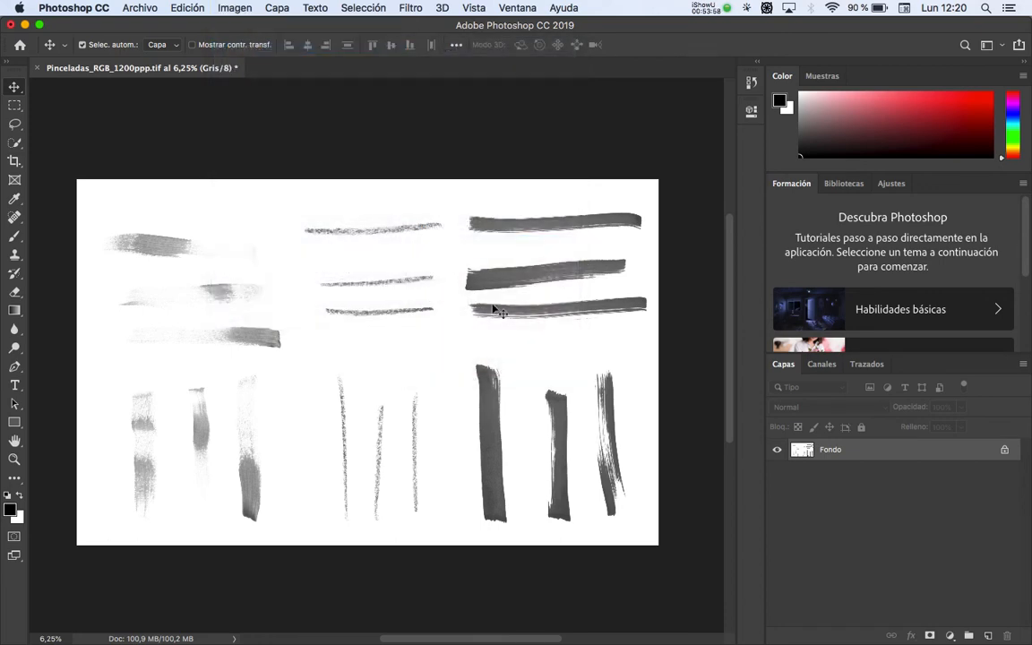
mouse_move(448, 212)
left_mouse_down()
mouse_move(491, 205)
mouse_move(481, 208)
left_mouse_up()
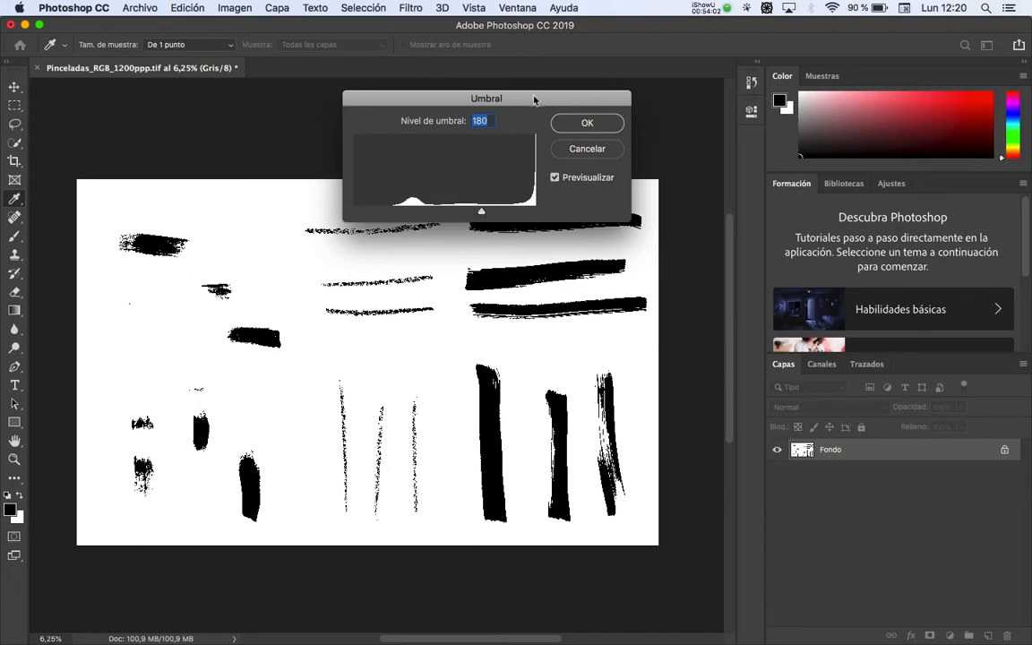
left_click_drag(534, 100, 637, 45)
mouse_move(584, 160)
left_mouse_down()
mouse_move(607, 159)
mouse_move(573, 157)
mouse_move(611, 163)
mouse_move(523, 162)
mouse_move(536, 164)
left_mouse_up()
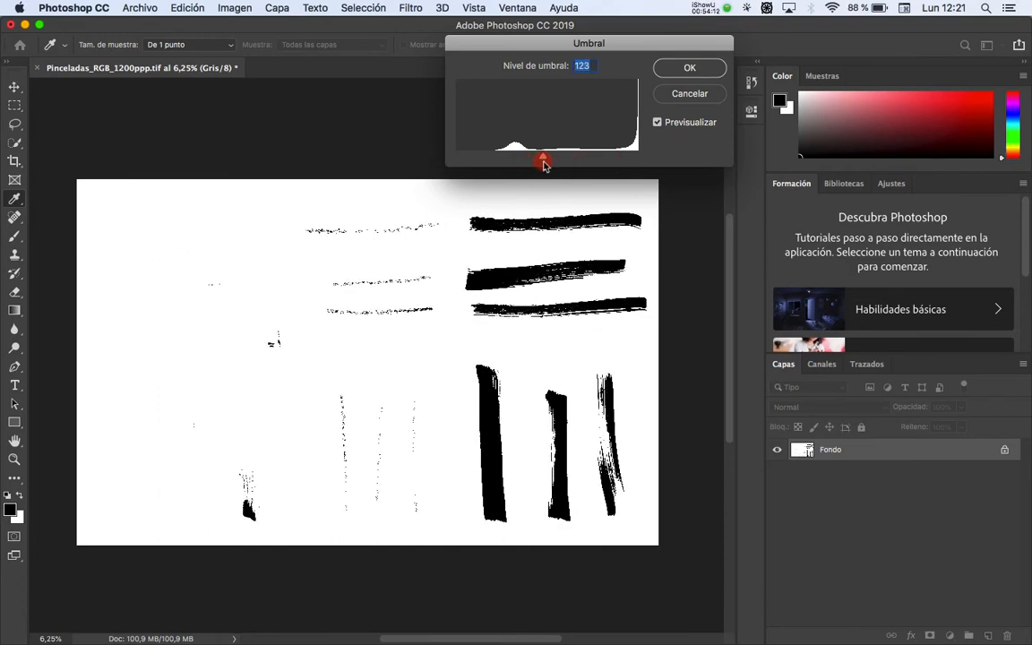
left_click(681, 106)
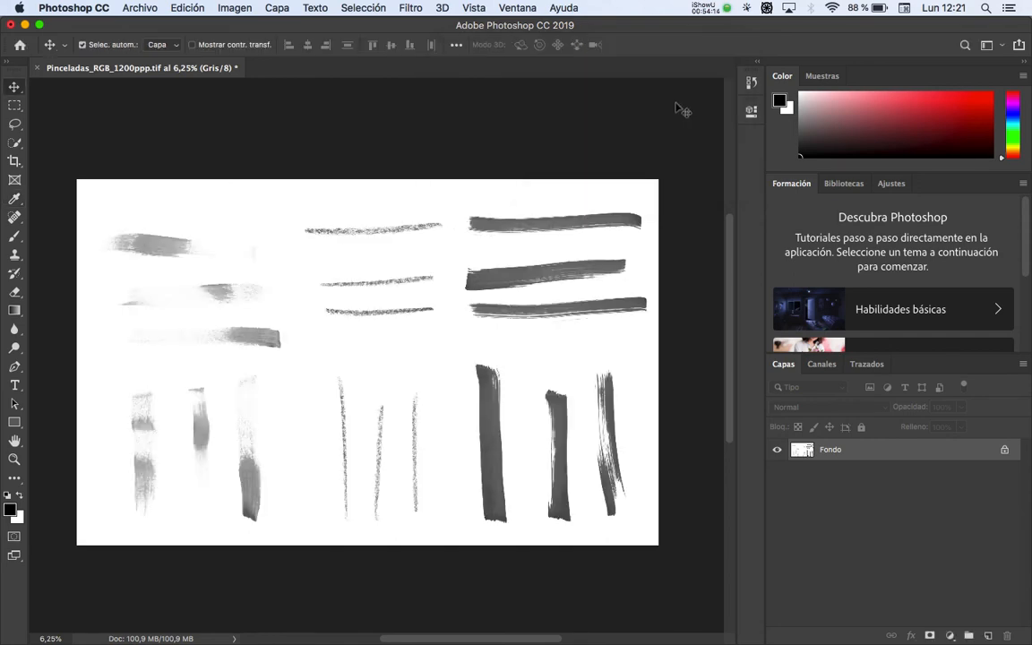
Step: Examine the gray tones of the thick horizontal brush strokes up close
key("z")
left_click(501, 303)
key("space")
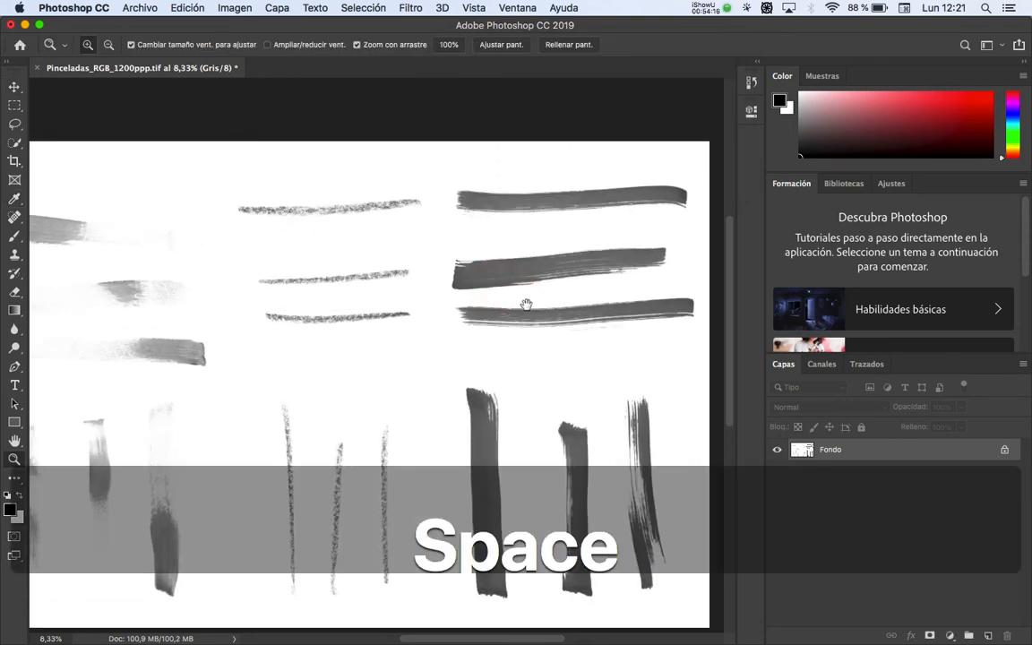
left_click(525, 300)
key("space")
left_click_drag(525, 295, 381, 325)
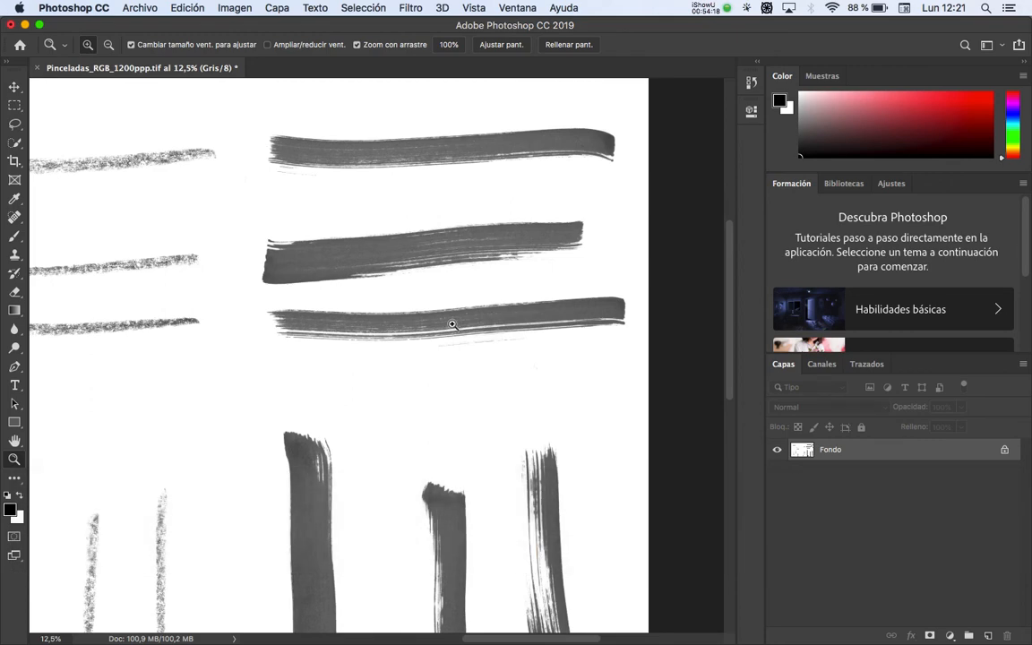
left_click(452, 322)
key("space")
left_click_drag(460, 327, 404, 321)
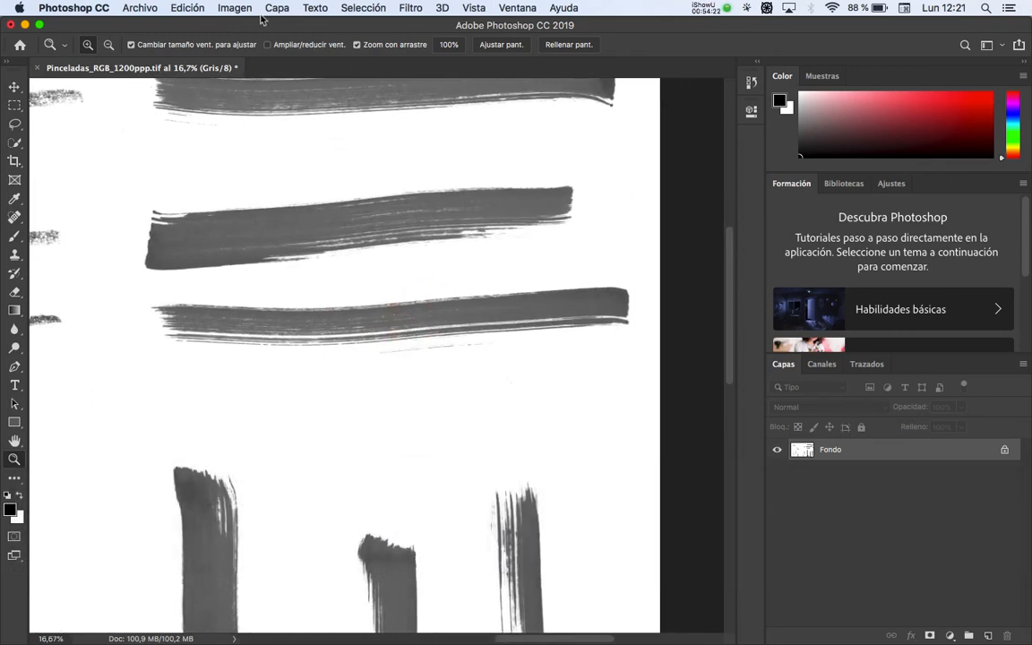
Step: Darken the strokes toward black with Levels, setting the black input level to 67 and shifting the midtones slightly darker
left_click(236, 7)
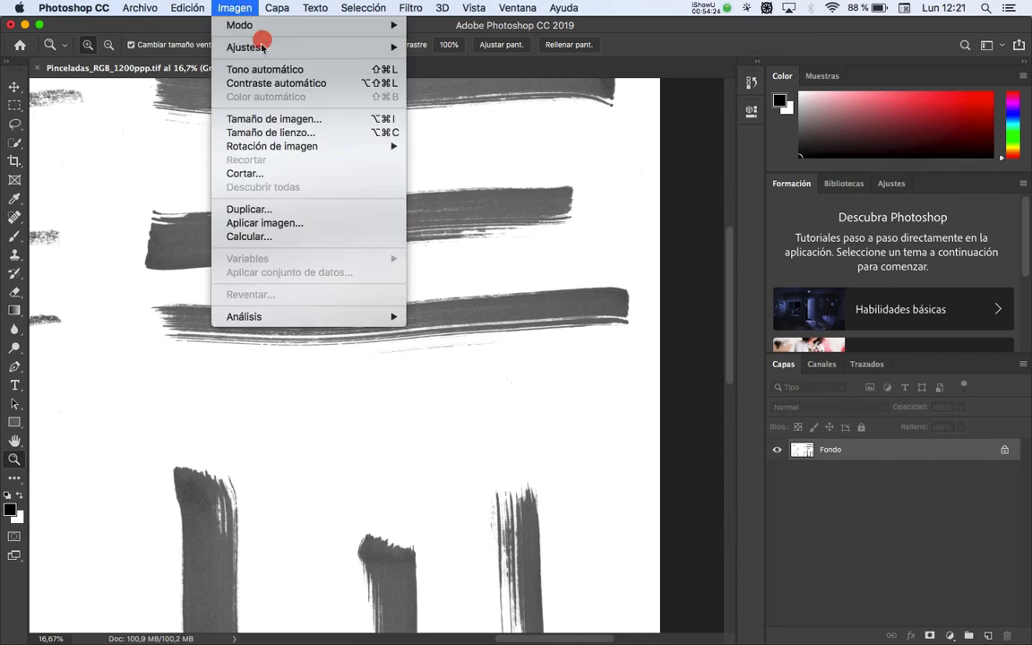
mouse_move(260, 45)
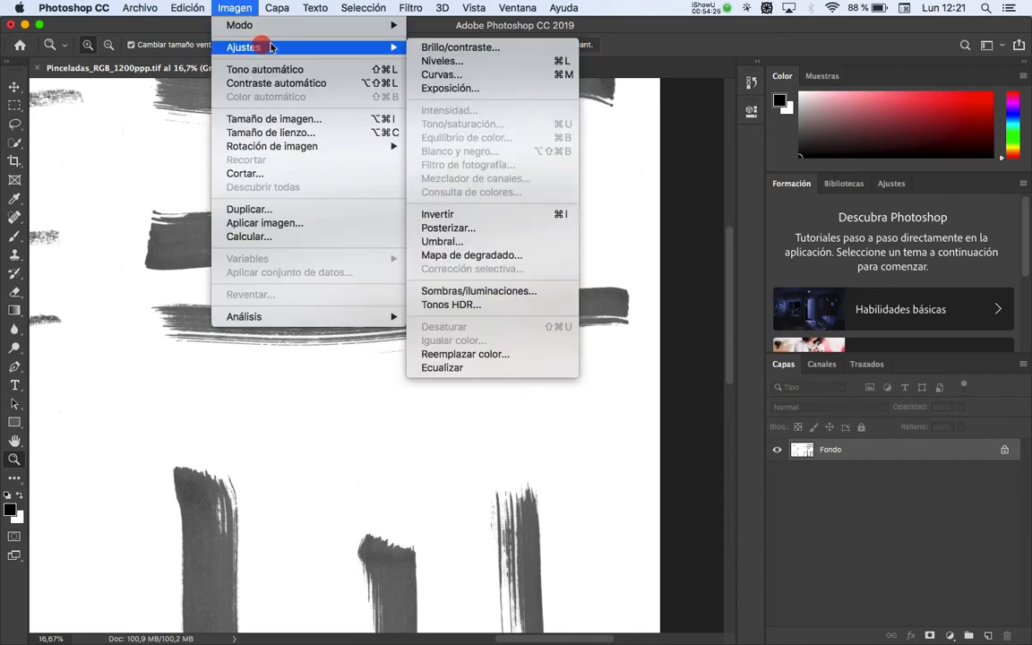
left_click(454, 65)
left_click_drag(565, 144, 657, 84)
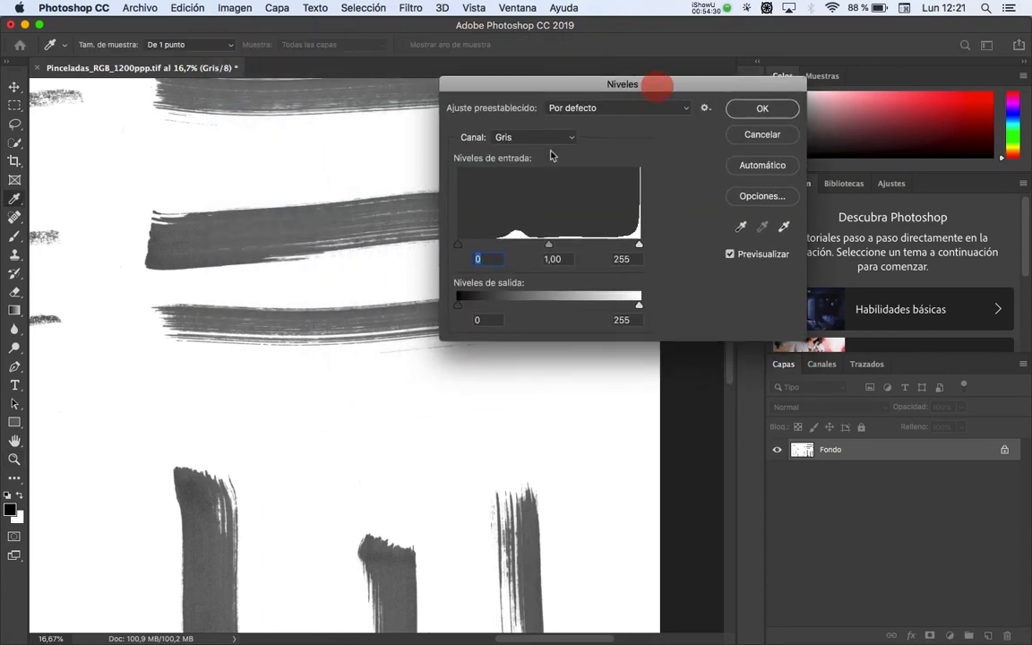
left_click_drag(461, 245, 506, 251)
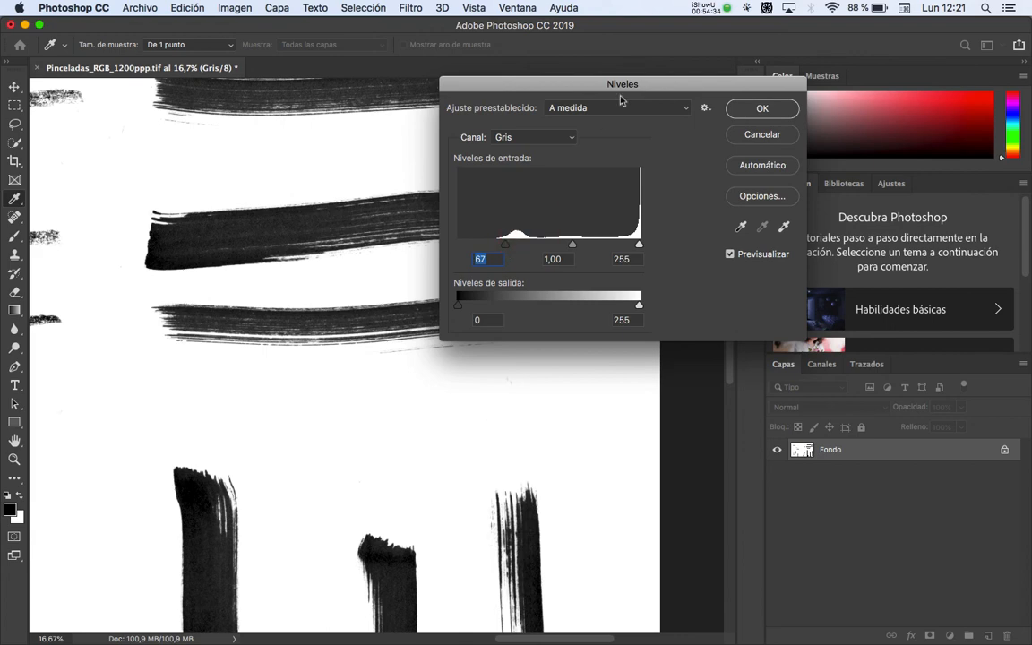
left_click_drag(619, 100, 776, 128)
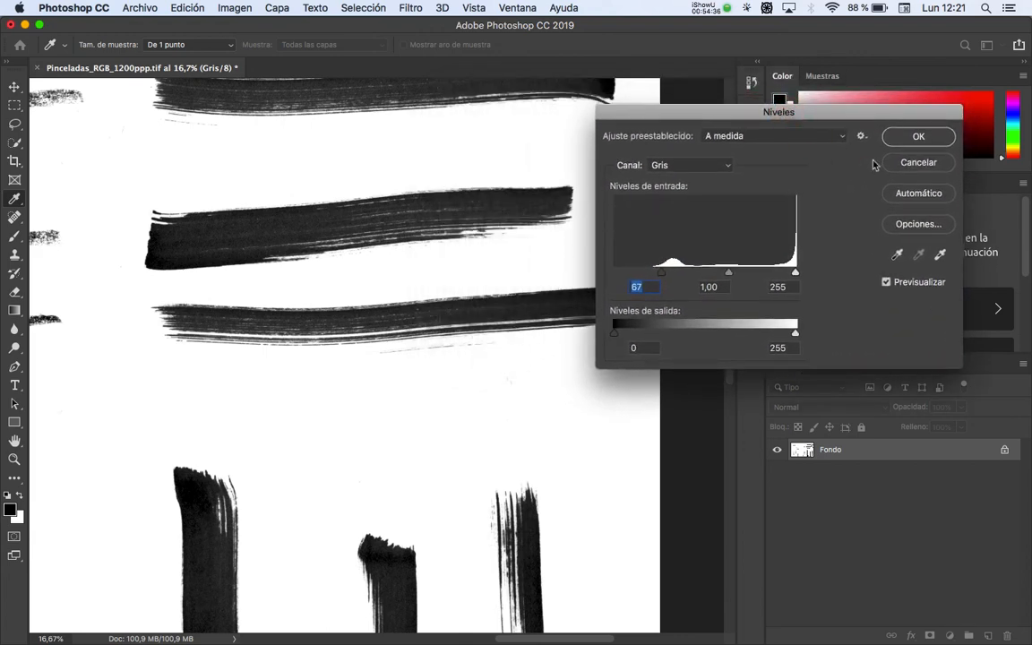
mouse_move(729, 280)
left_mouse_down()
mouse_move(755, 278)
mouse_move(738, 274)
left_mouse_up()
left_click(918, 137)
Step: Convert the image to Bitmap mode at 1200 pixels/inch, using the Tramado de difusión method
key("z")
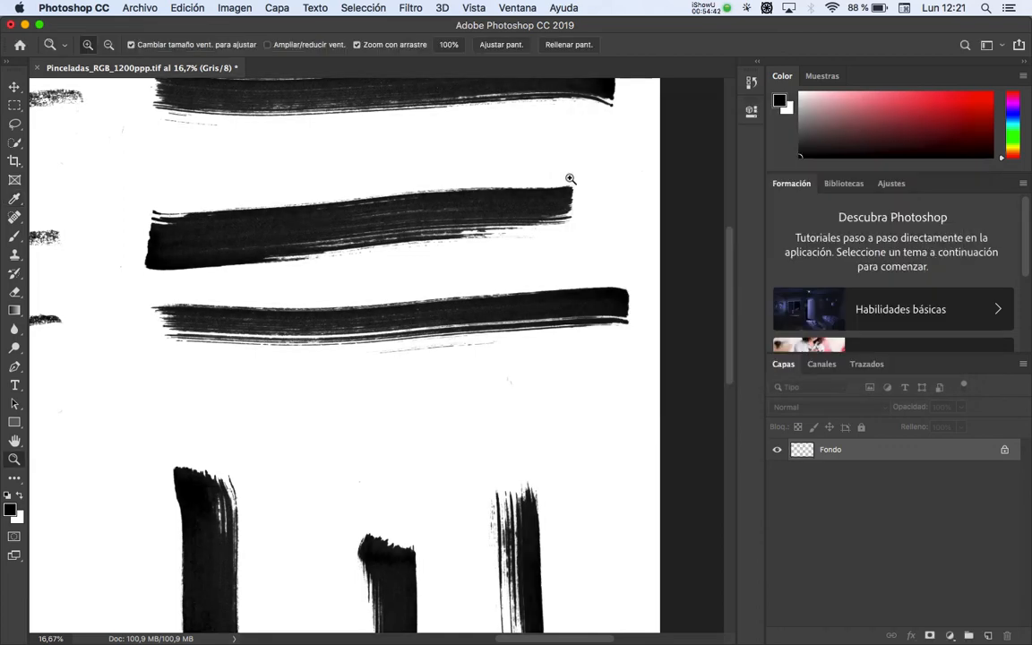
left_click(465, 300, "alt")
key("space")
mouse_move(460, 293)
left_mouse_down()
mouse_move(486, 234)
mouse_move(472, 263)
mouse_move(451, 218)
mouse_move(452, 255)
mouse_move(379, 93)
left_mouse_up()
left_click(243, 10)
mouse_move(376, 28)
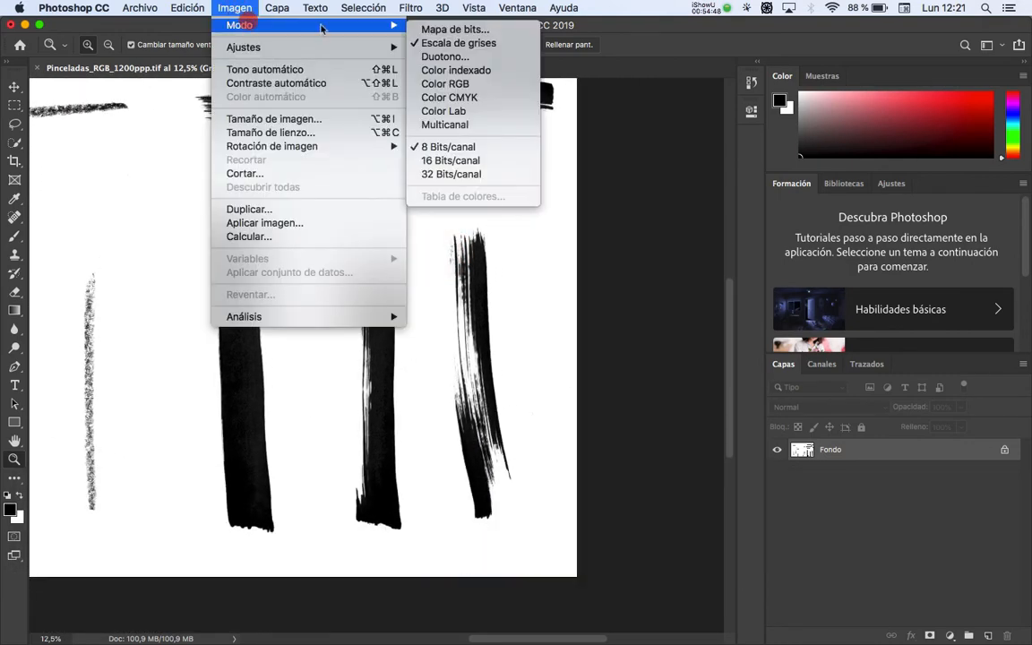
left_click(485, 28)
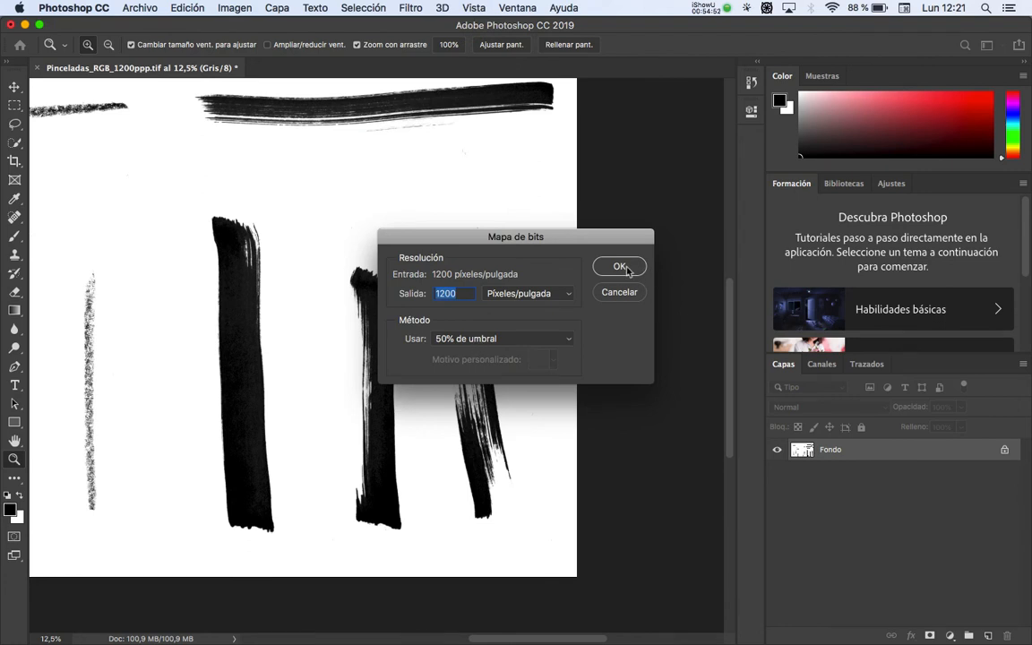
left_click(486, 339)
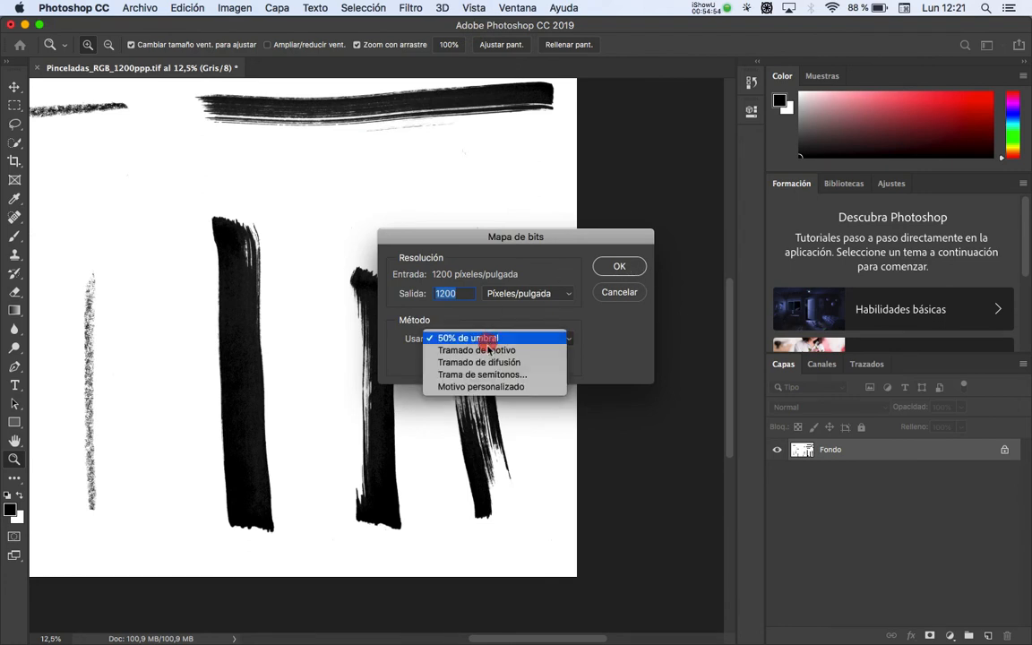
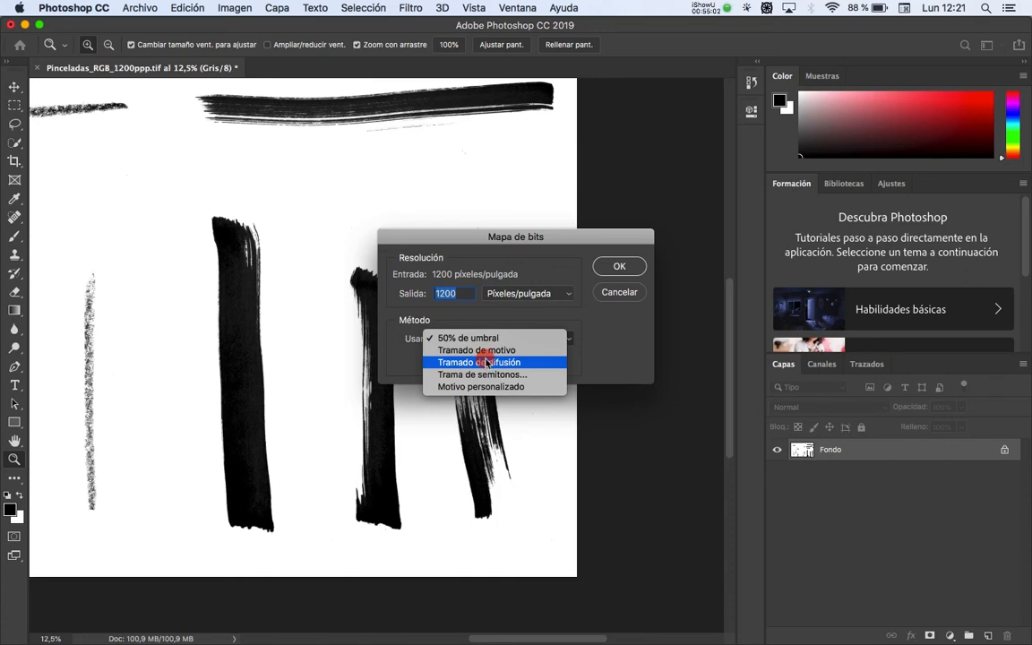
left_click(486, 362)
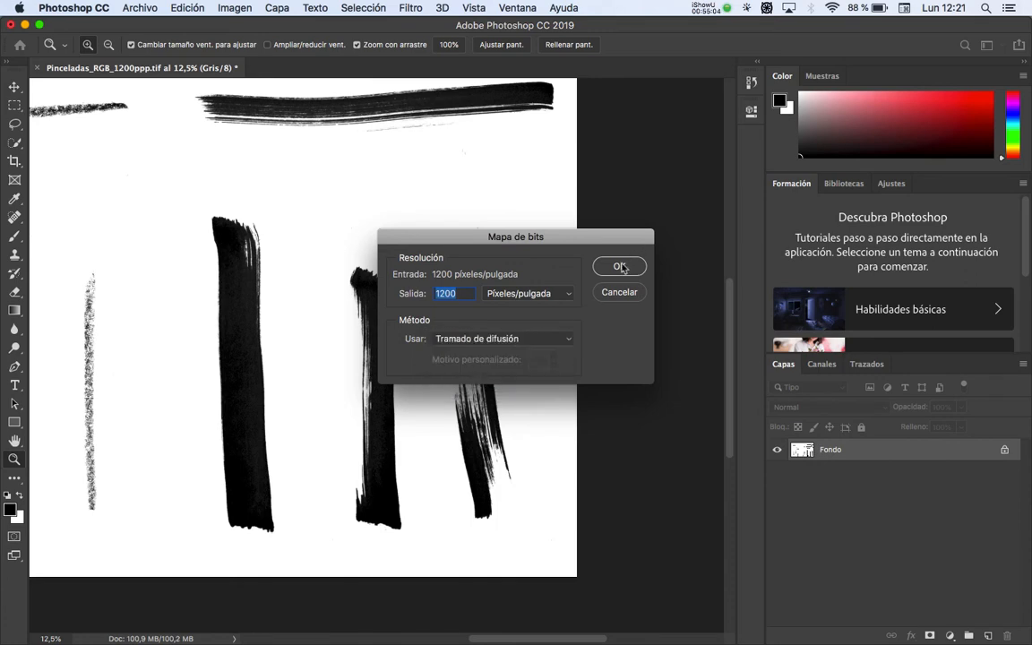
Step: Convert the image to bitmap at 1200 pixels/inch with diffusion dither and inspect the rightmost vertical brushstroke up close
key("Return")
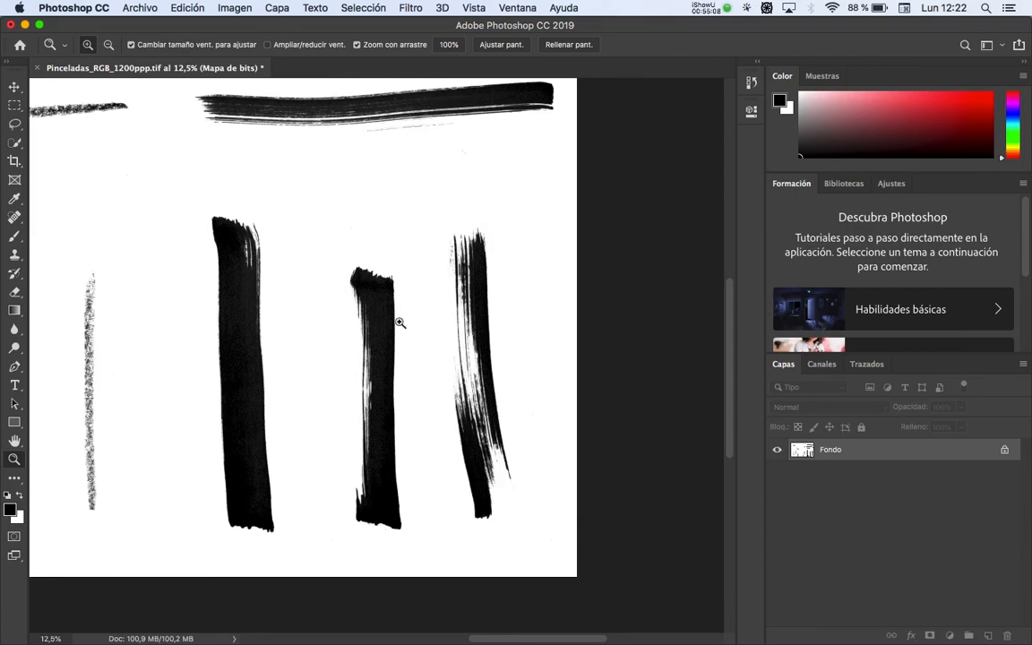
left_click(467, 307)
left_click(488, 315)
left_click(481, 325)
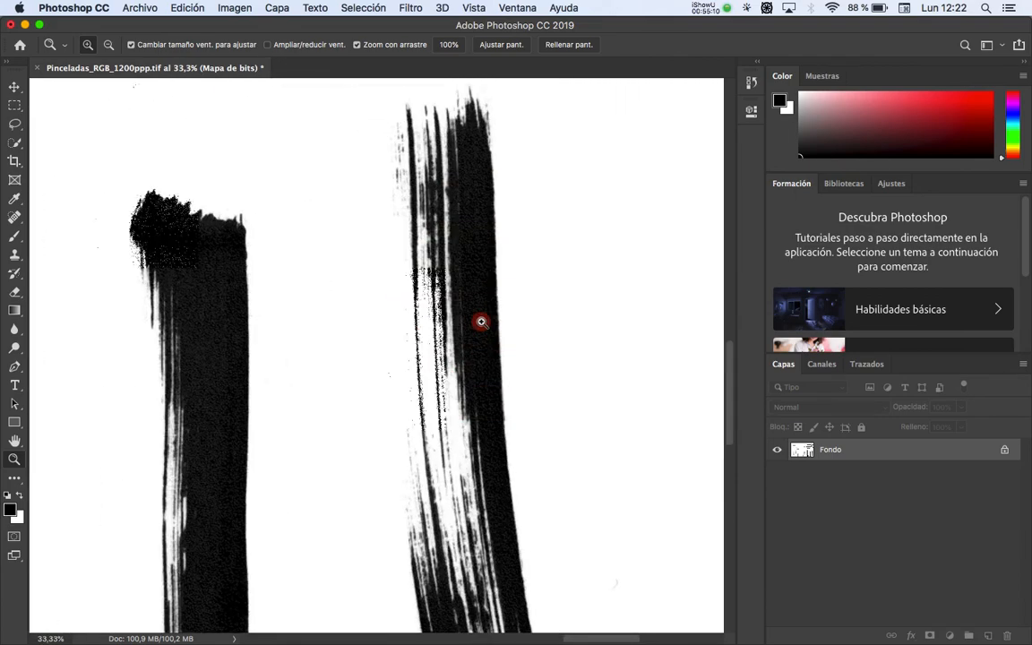
left_click(462, 324)
left_click(462, 325)
left_click(466, 320)
left_click(461, 322)
left_click(461, 322)
key("space")
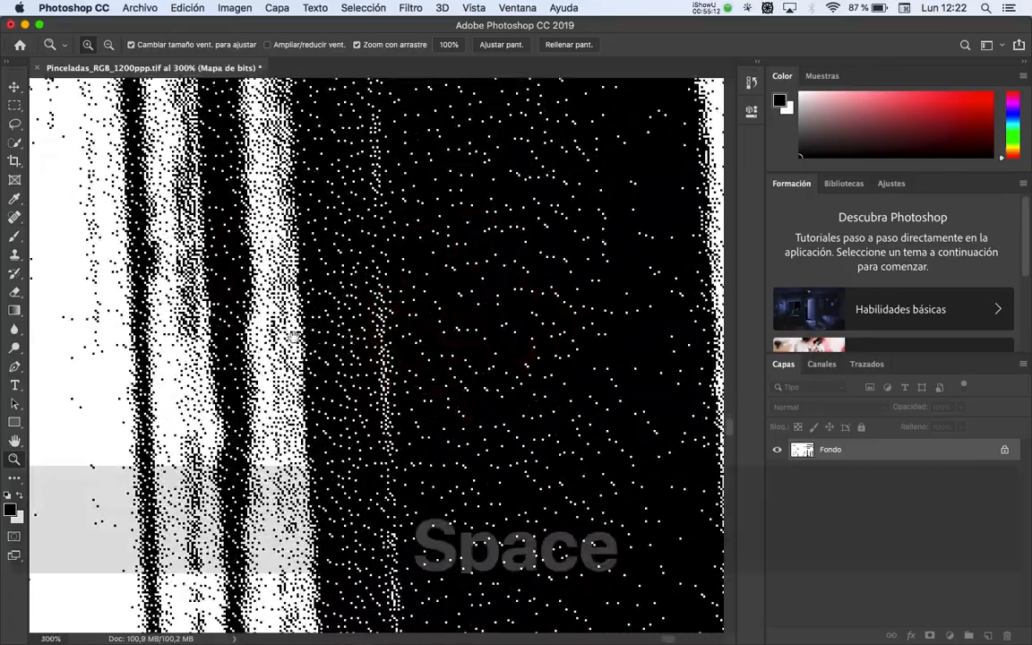
left_click_drag(460, 322, 461, 291)
left_click(431, 303)
left_click(430, 304)
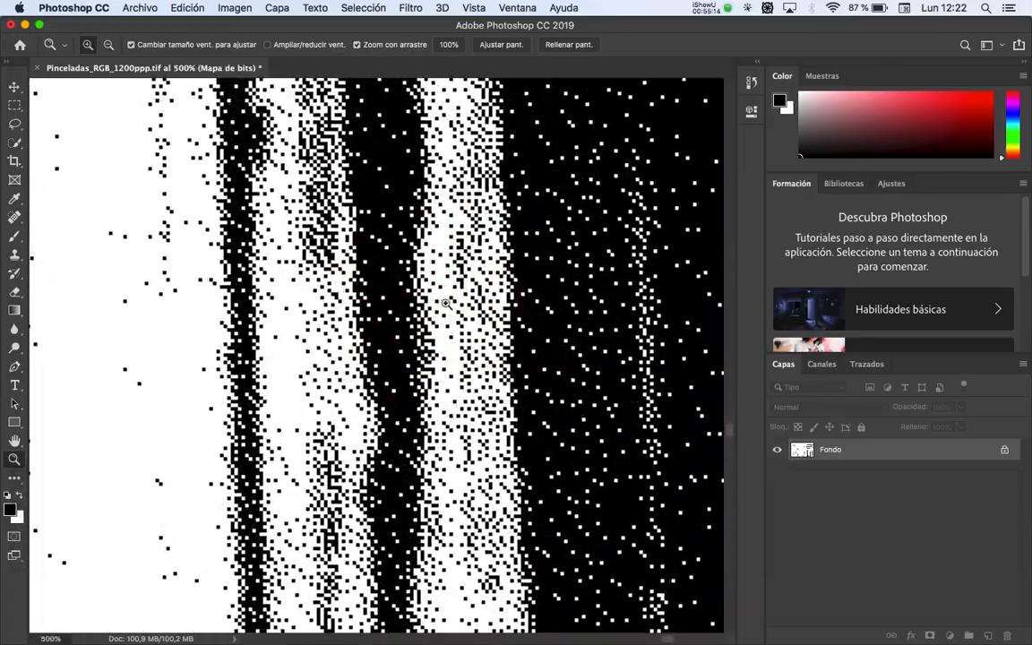
Step: Examine the dither dots along the edge and inside the vertical brushstroke at several magnifications
left_click(445, 302, "alt")
left_click(445, 301, "alt")
left_click(446, 301, "alt")
key("space")
mouse_move(528, 281)
left_mouse_down()
mouse_move(474, 276)
mouse_move(516, 276)
left_mouse_up()
key("space")
left_click_drag(263, 293, 410, 279)
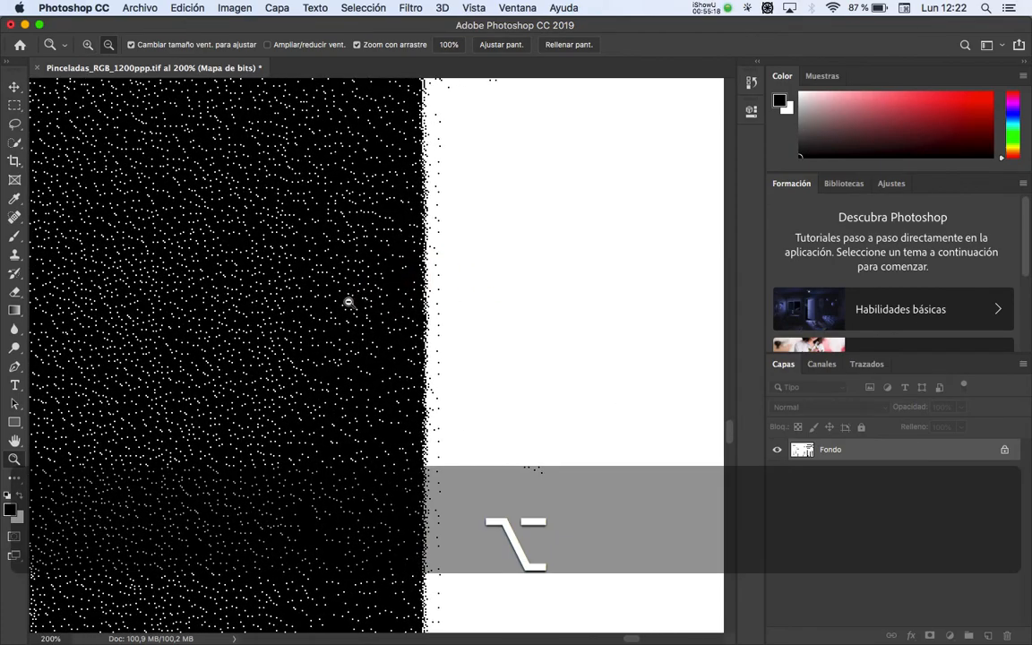
left_click(348, 302, "alt")
left_click(348, 302, "alt")
left_click(352, 299, "alt")
left_click(359, 300, "alt")
left_click(369, 302, "alt")
left_click(395, 305, "alt")
left_click(421, 307, "alt")
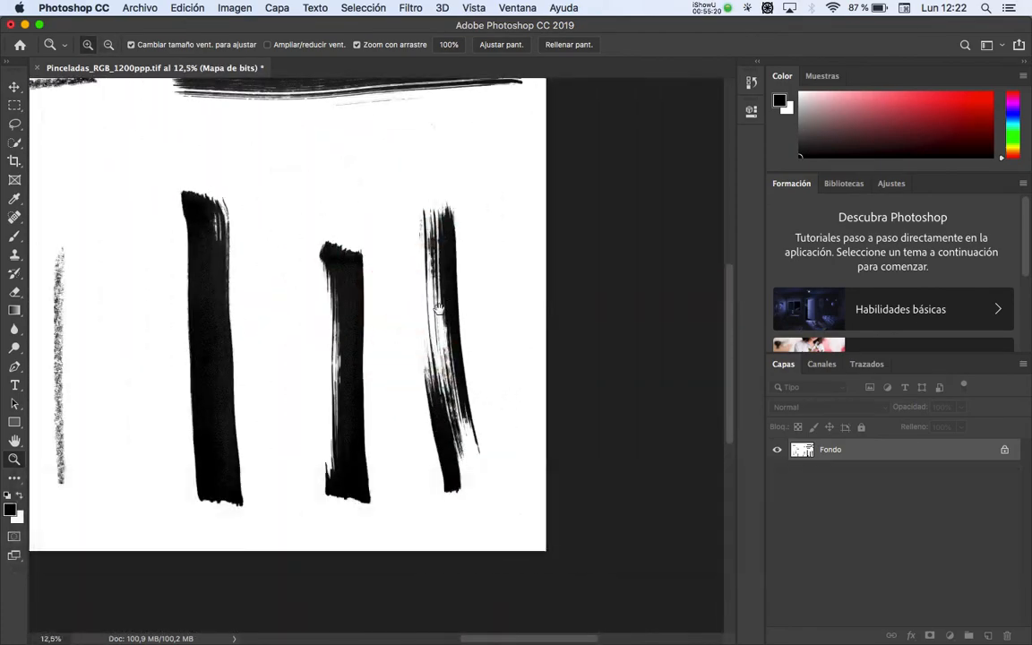
Step: Undo the diffusion dither bitmap conversion
key("space")
left_click_drag(439, 309, 410, 403)
left_click(400, 307, "ctrl")
key("super+z")
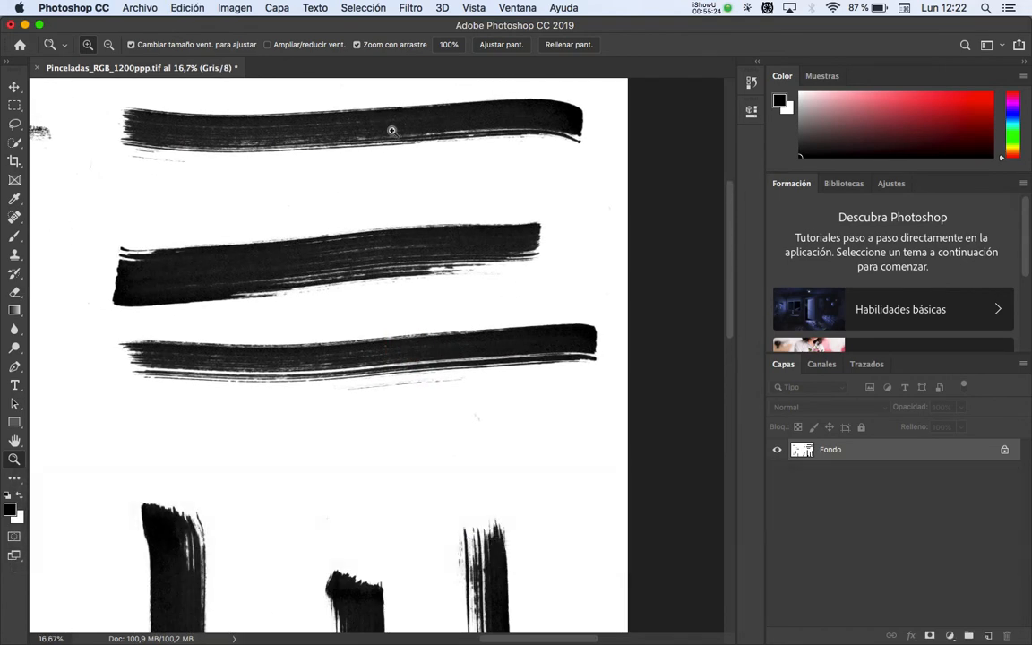
Step: Convert the grayscale image to bitmap at 1200 pixels/inch using the 50% threshold method
left_click(235, 7)
mouse_move(241, 25)
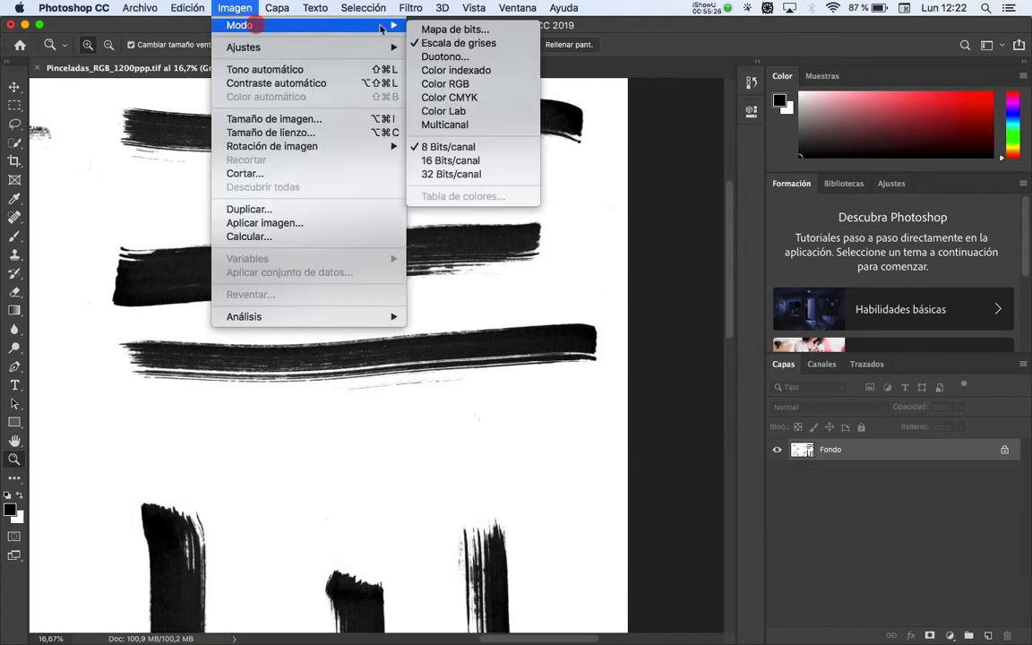
left_click(446, 28)
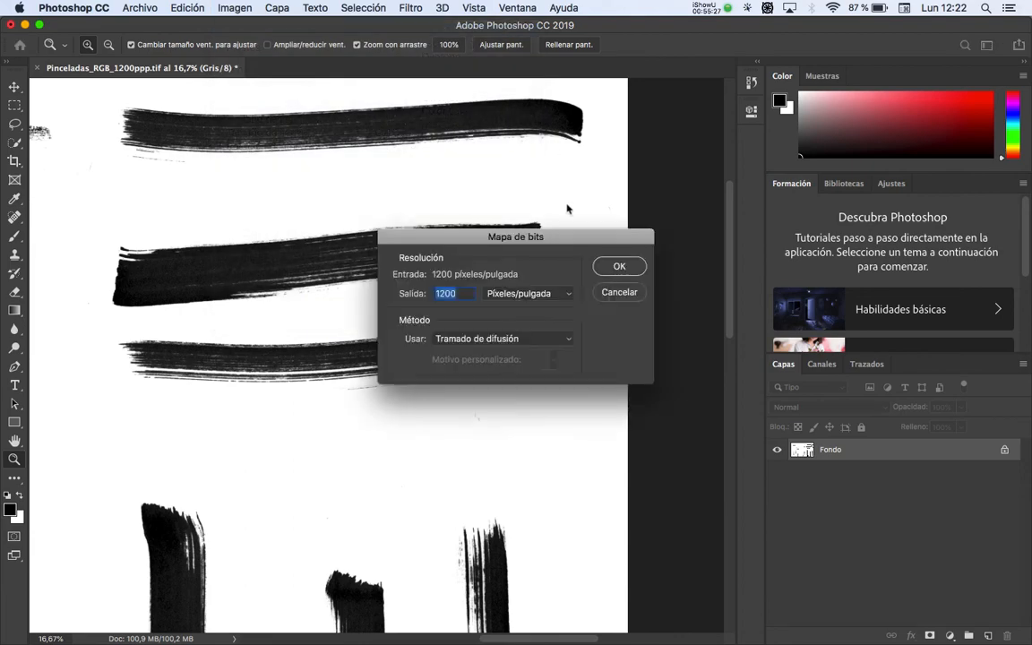
left_click(468, 340)
left_click(471, 317)
left_click(617, 267)
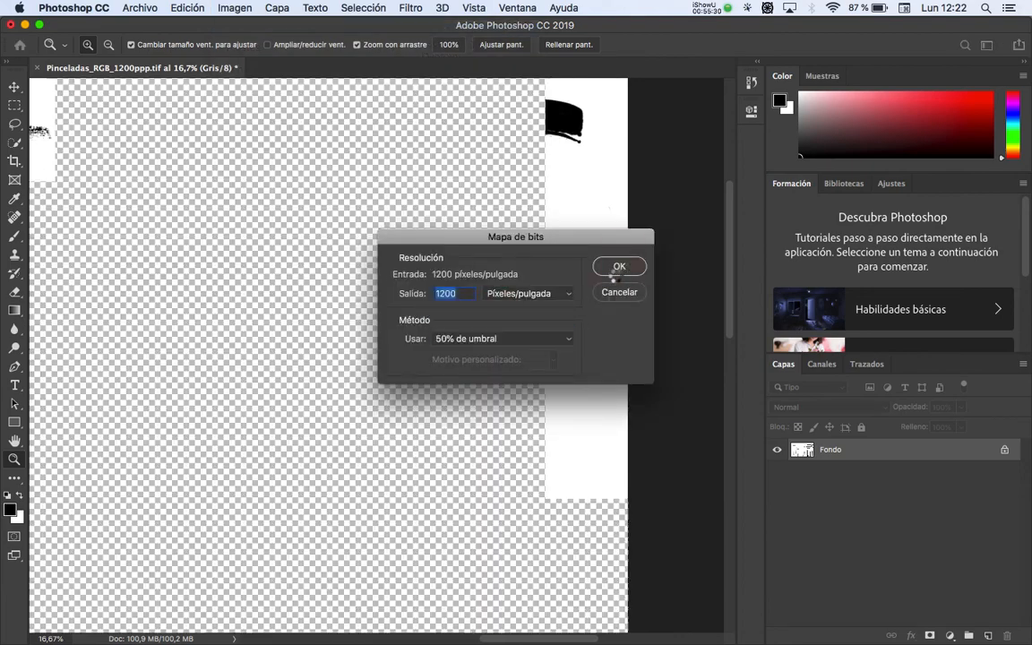
Step: Inspect the horizontal and vertical brushstrokes in the thresholded bitmap
left_click_drag(426, 417, 417, 232)
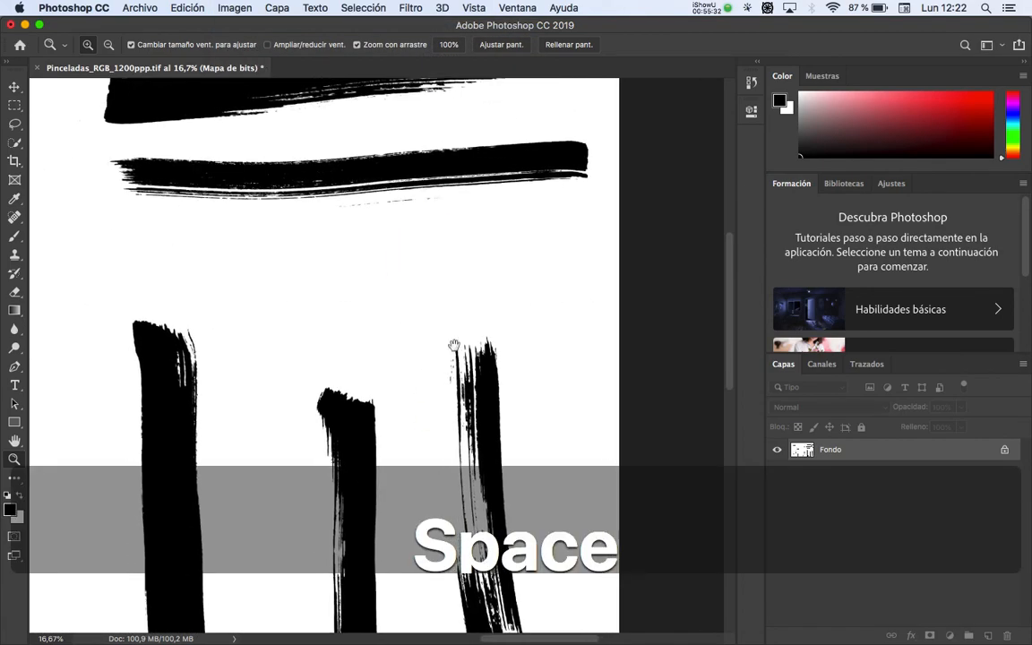
mouse_move(454, 345)
left_mouse_down()
mouse_move(453, 249)
mouse_move(444, 270)
mouse_move(463, 242)
left_mouse_up()
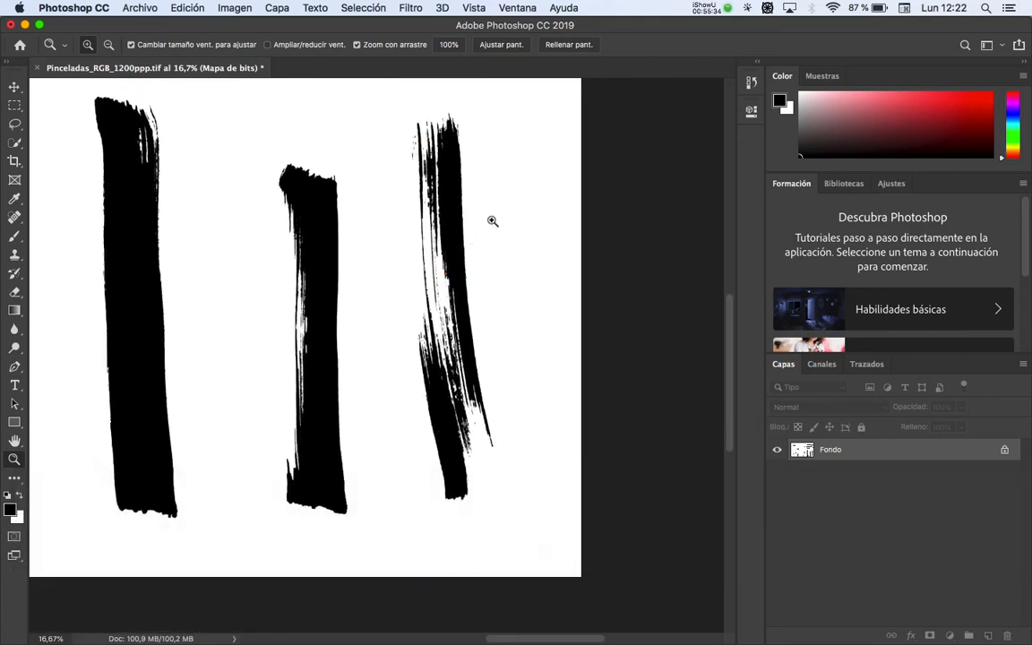
left_click(453, 293, "alt")
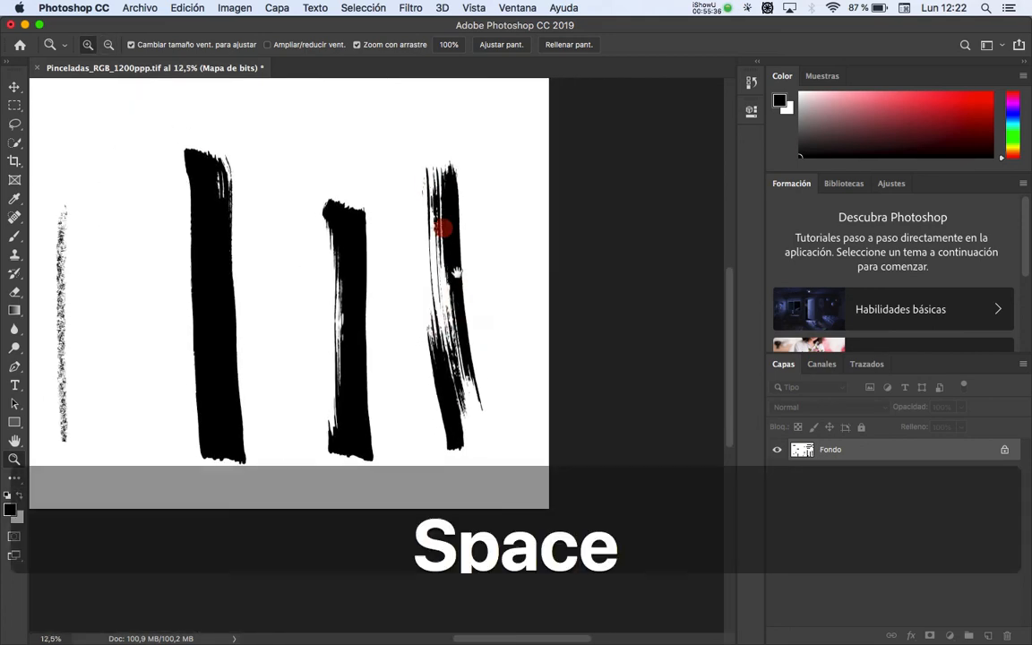
mouse_move(438, 223)
left_mouse_down()
mouse_move(484, 300)
mouse_move(456, 324)
mouse_move(484, 274)
left_mouse_up()
left_click_drag(483, 325, 451, 233)
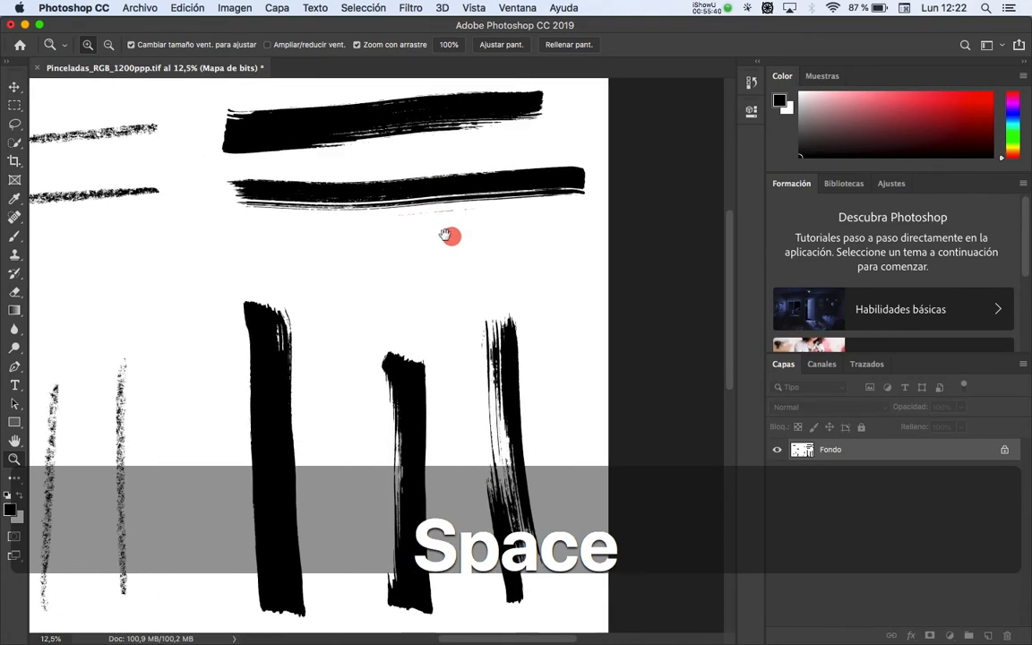
left_click_drag(433, 281, 387, 232)
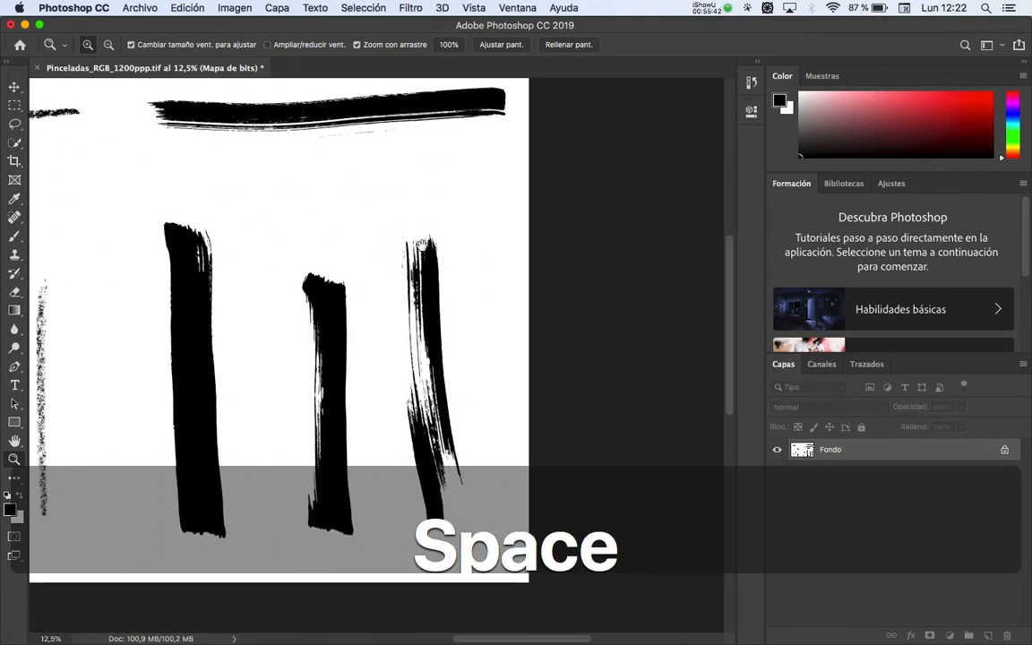
Step: Crop the image tightly around the rightmost vertical dry brushstroke, excluding all the other strokes
left_click(15, 181)
left_click(15, 161)
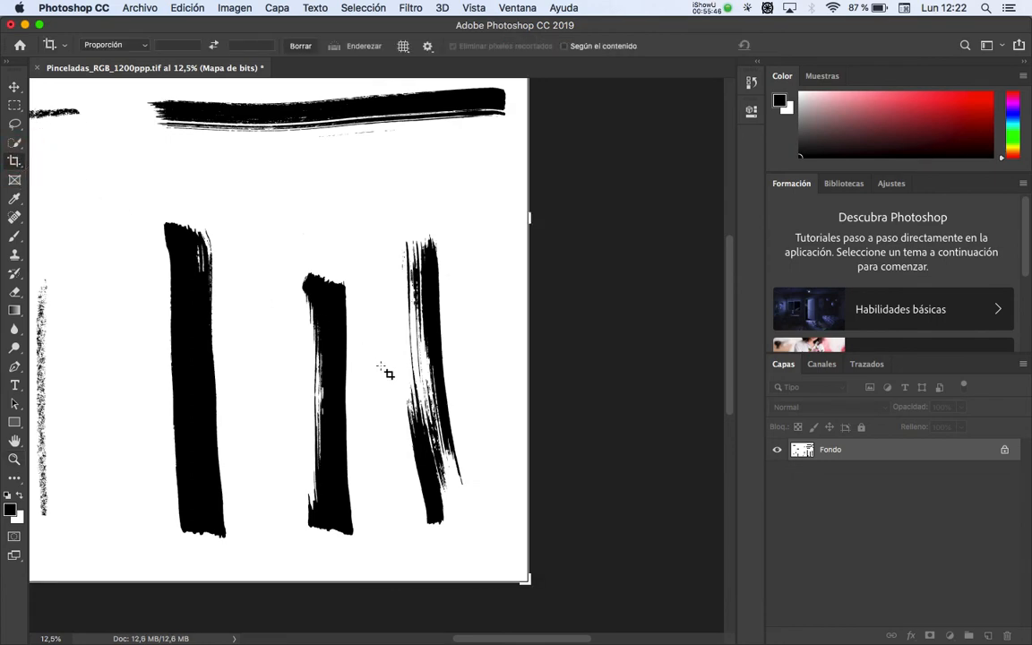
key("z")
left_click(362, 362, "alt")
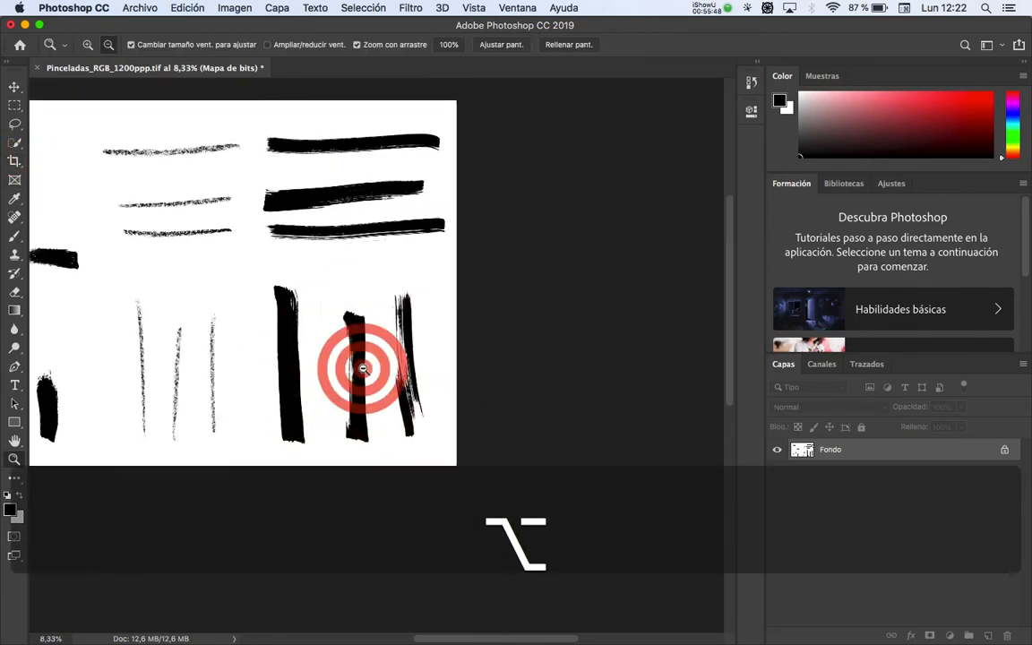
left_click(358, 358, "alt")
left_click_drag(351, 293, 356, 303)
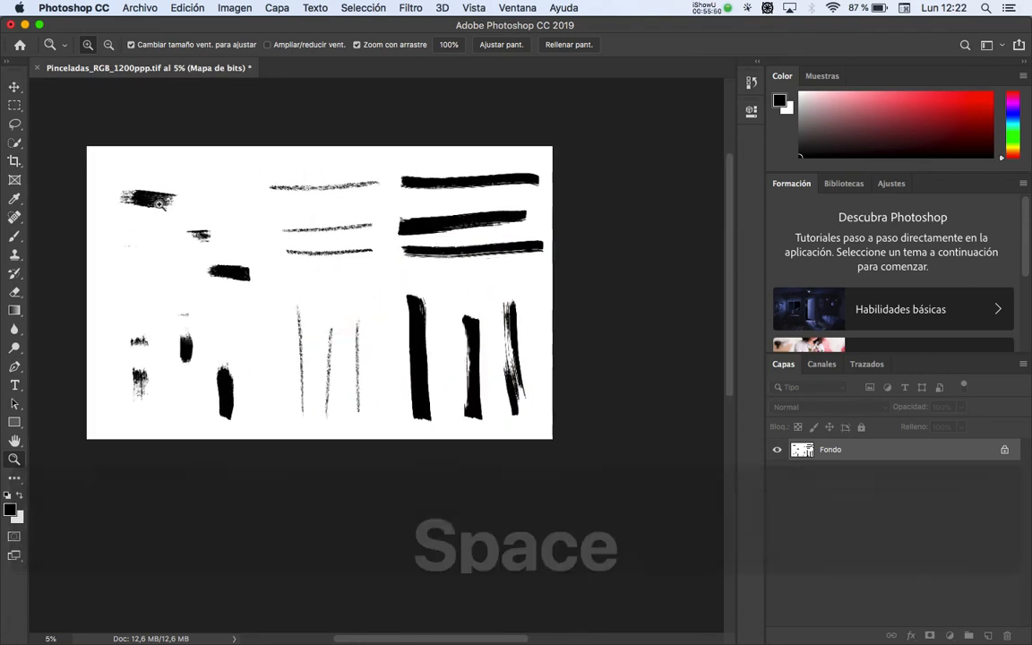
left_click(15, 163)
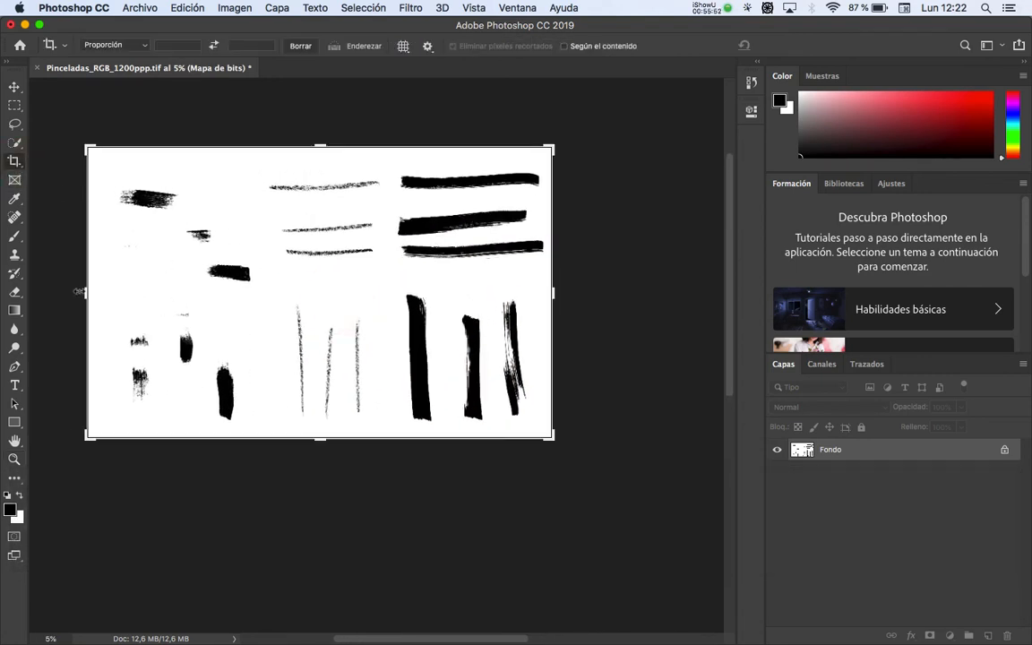
left_click_drag(85, 293, 235, 279)
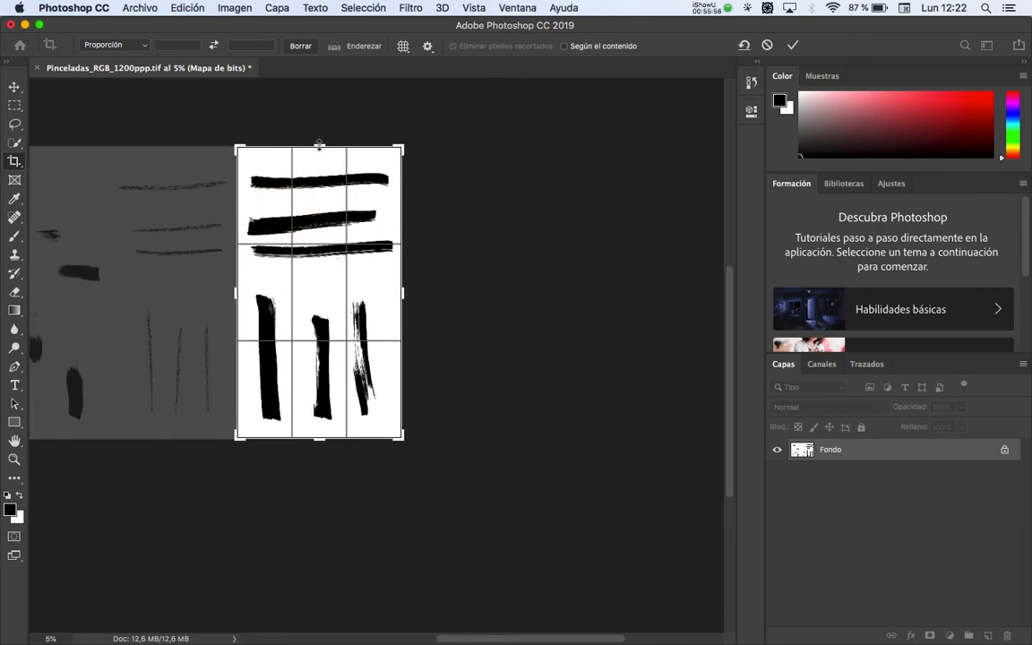
mouse_move(319, 145)
left_mouse_down()
mouse_move(346, 241)
mouse_move(343, 213)
left_mouse_up()
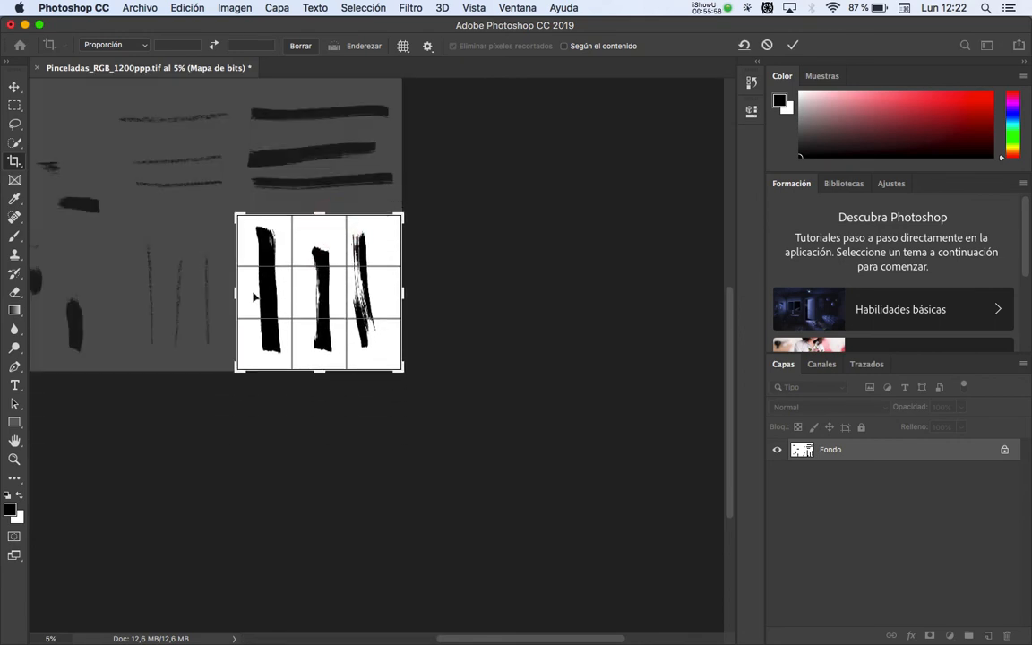
left_click_drag(238, 293, 288, 286)
left_click_drag(320, 373, 318, 357)
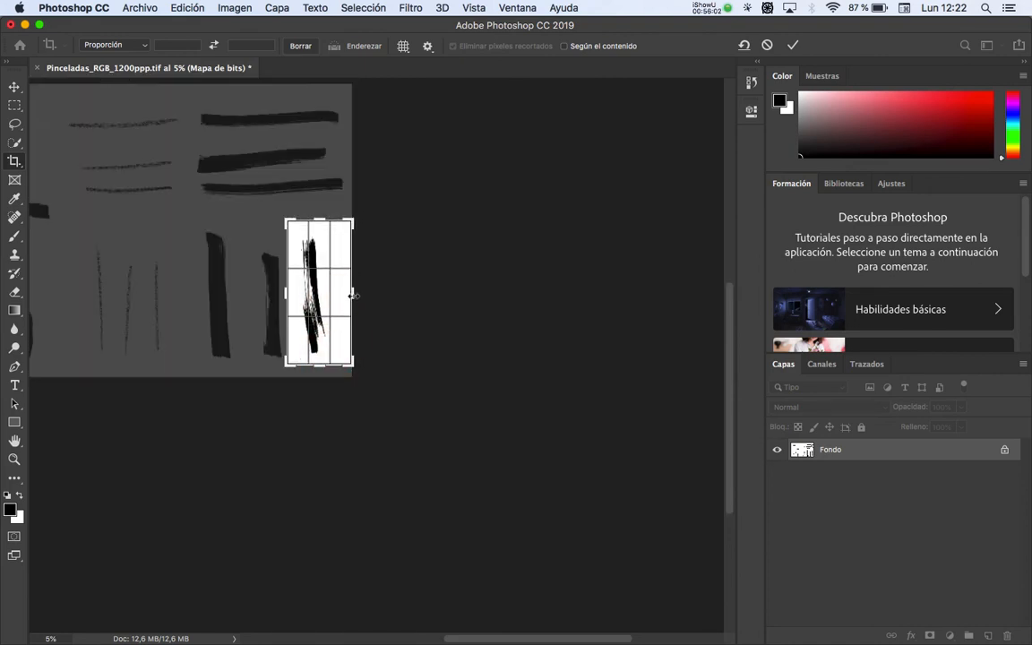
left_click_drag(350, 293, 344, 293)
key("Return")
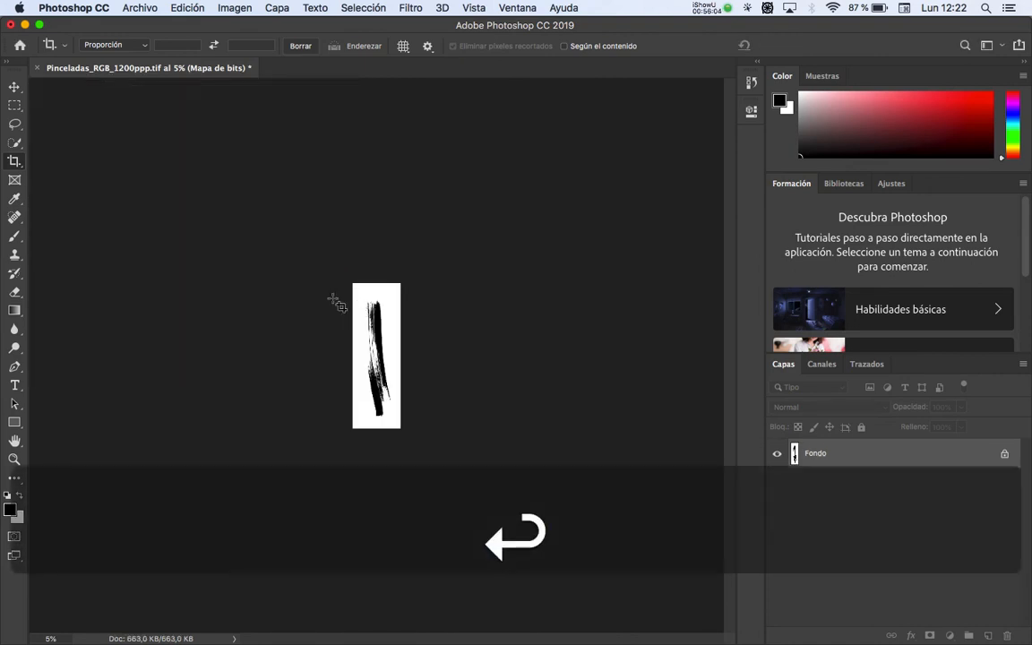
Step: Rotate the cropped image 90° clockwise so the brushstroke lies horizontally
left_click(219, 11)
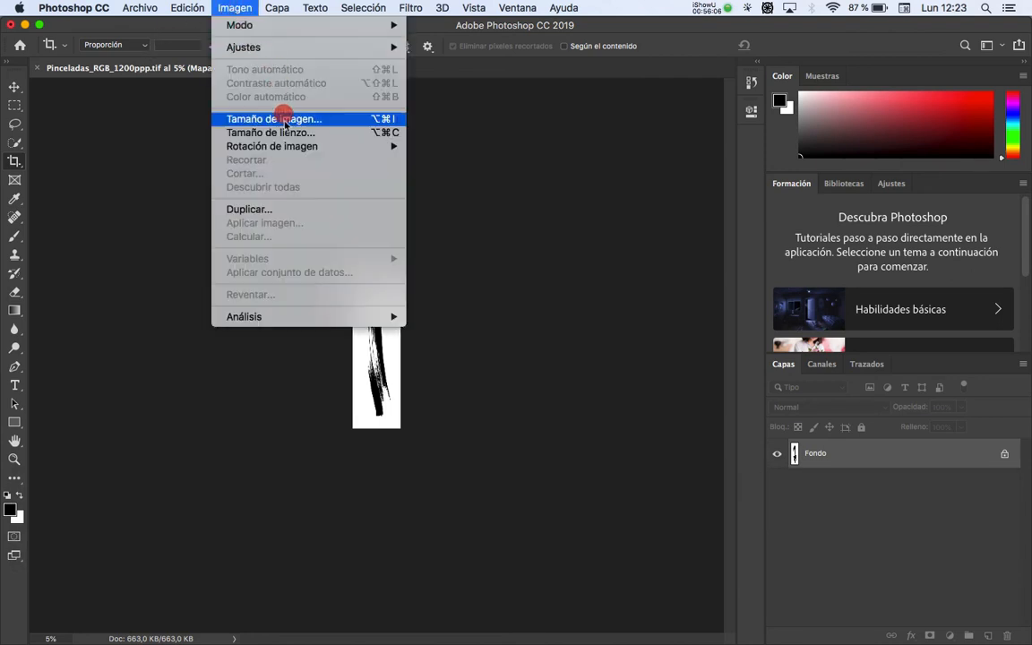
mouse_move(288, 153)
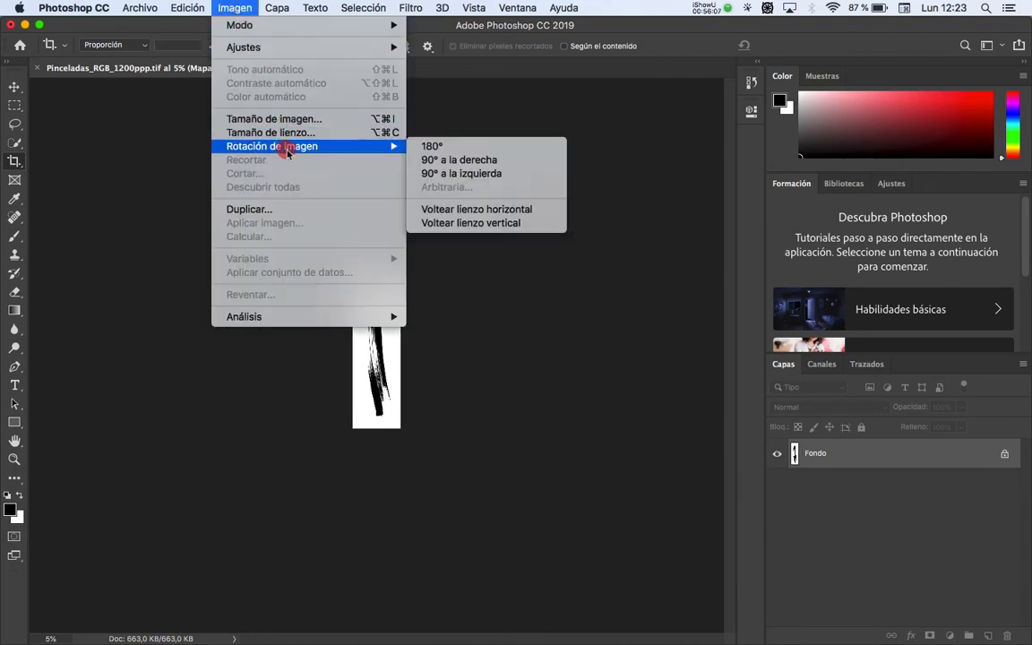
left_click(430, 160)
Step: Save the bitmap brushstroke as the TIFF file "Pincelada_Mapa de bits_1200ppp.tif" in the Escritorio folder with LZW compression
left_click(140, 7)
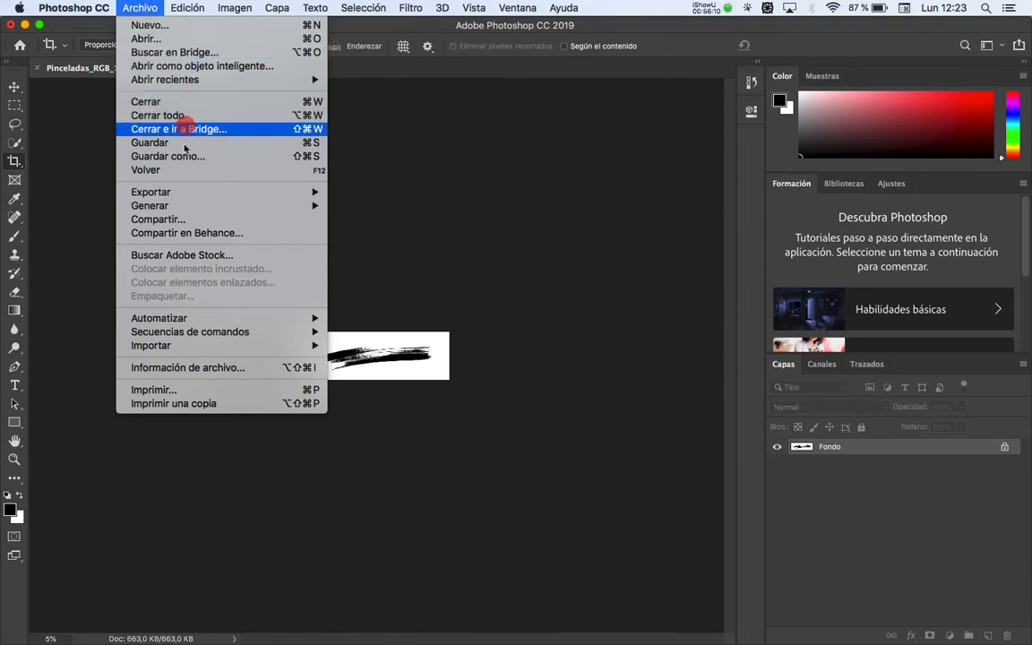
left_click(230, 154)
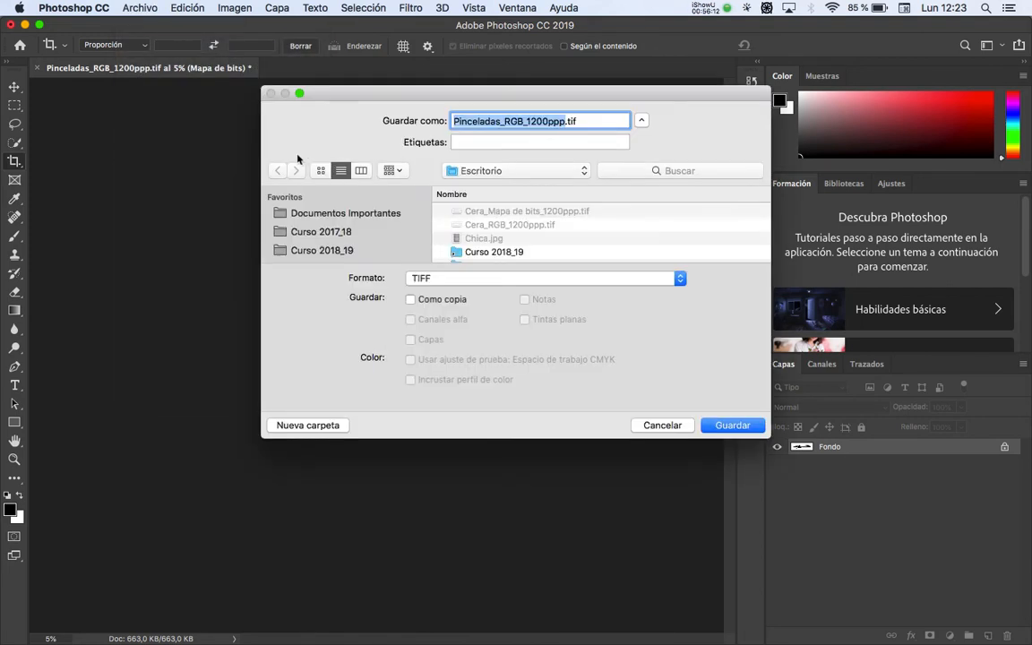
left_click(499, 122)
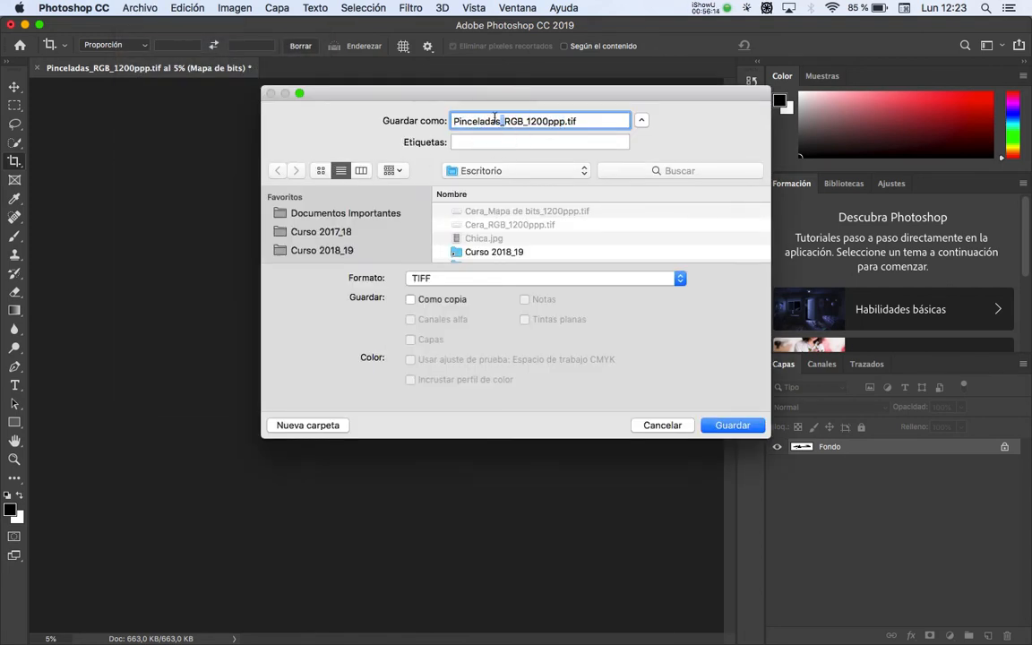
key("Right")
key("Right")
key("Right")
key("Right")
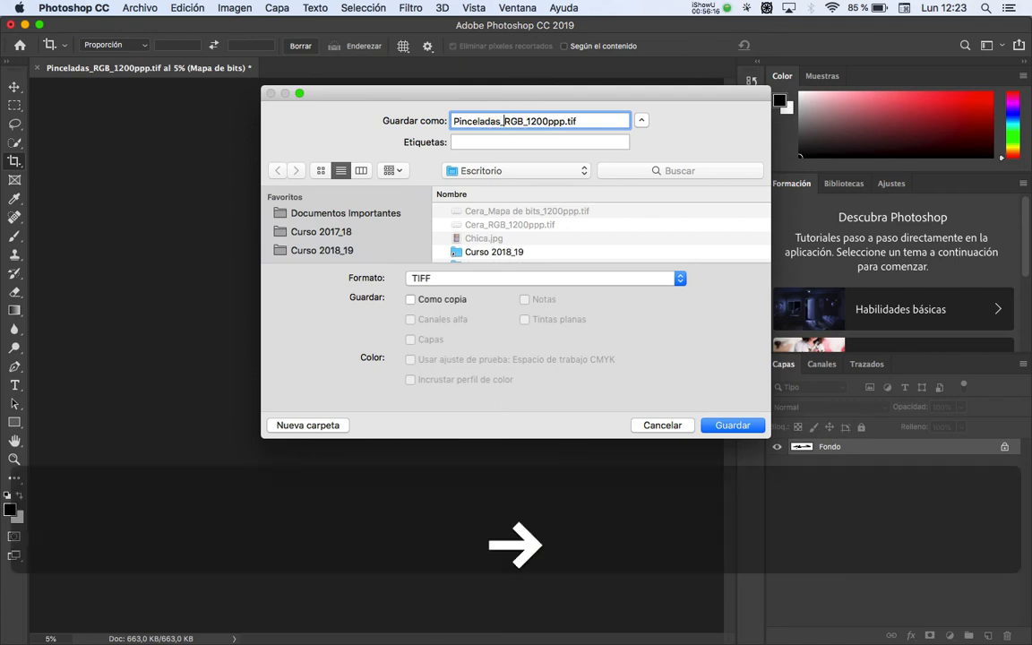
key("BackSpace")
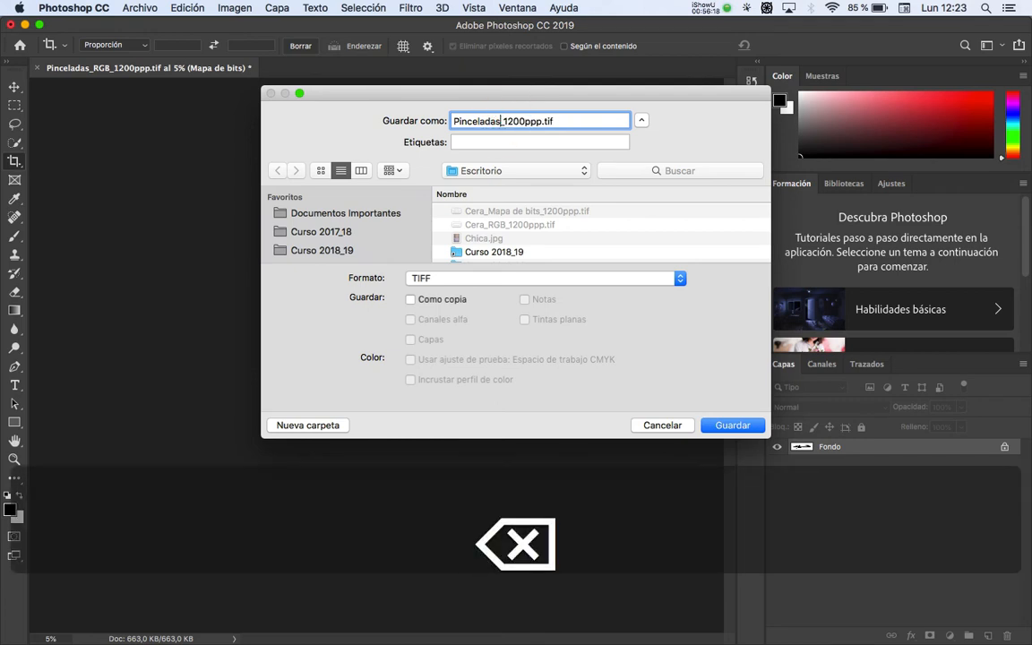
key("Right")
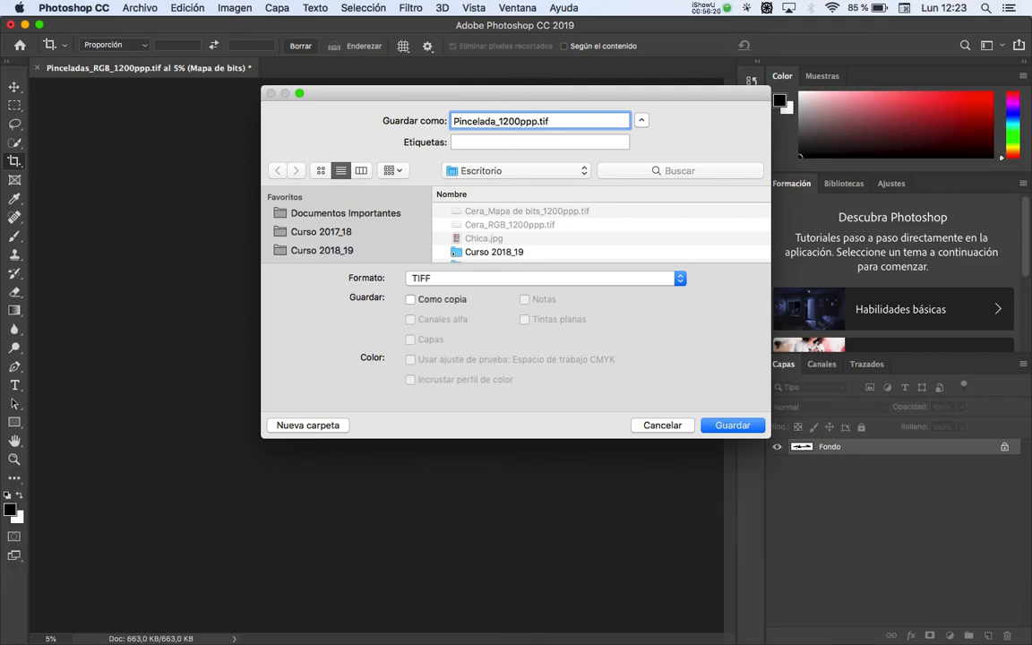
type("Ma")
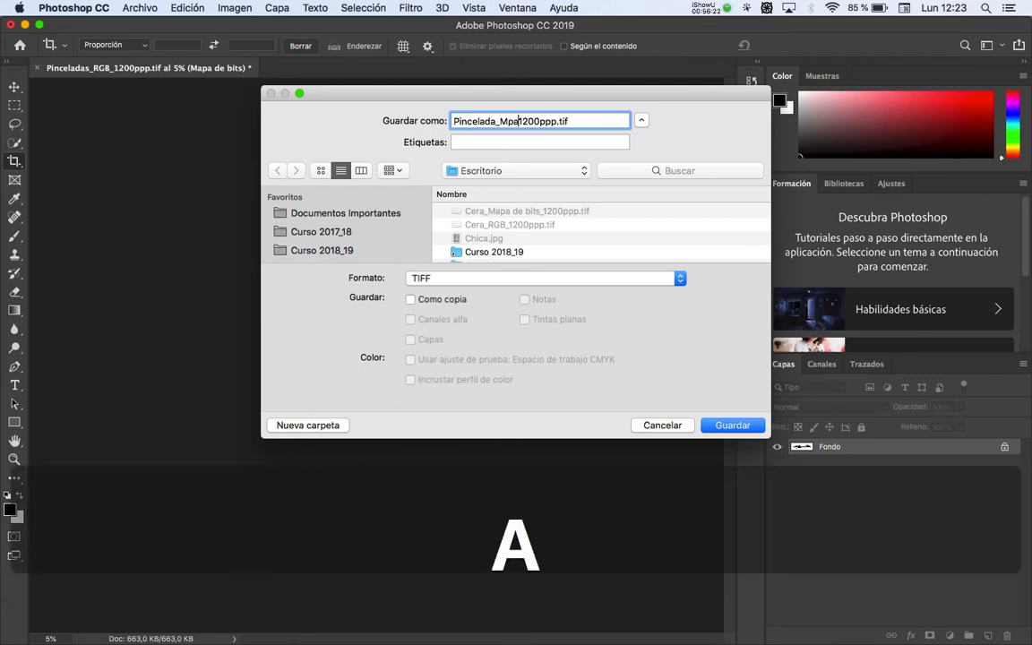
type("pa de b")
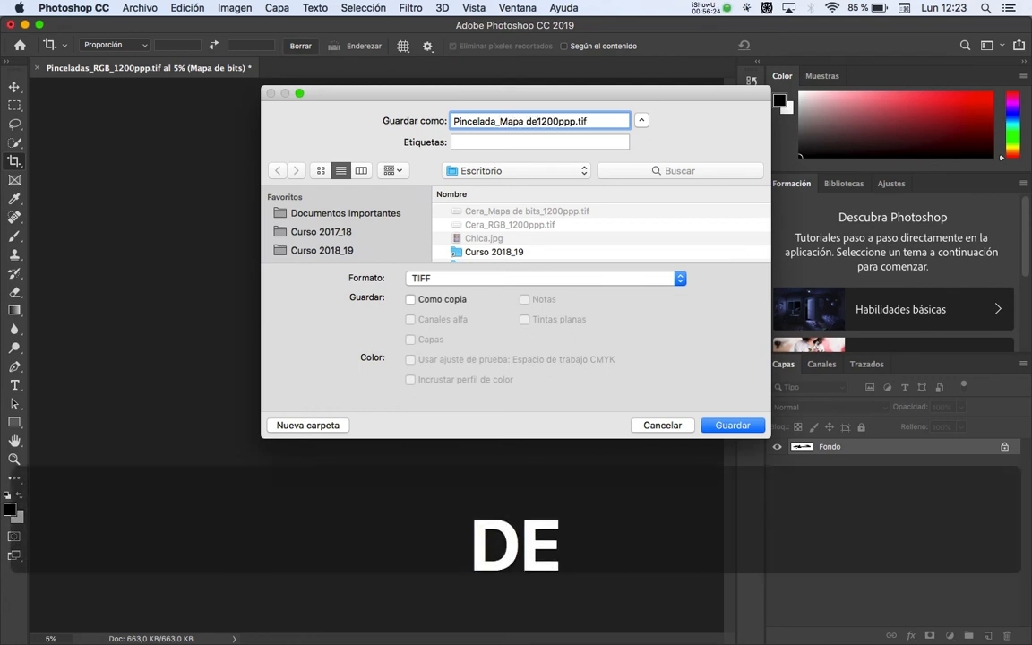
type("its_")
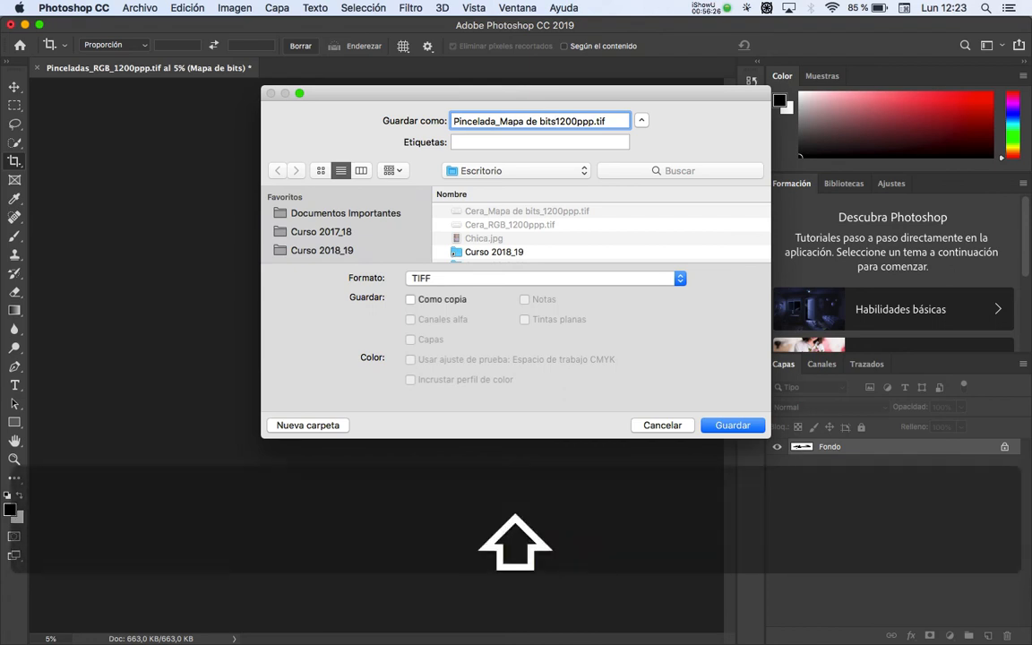
key("Return")
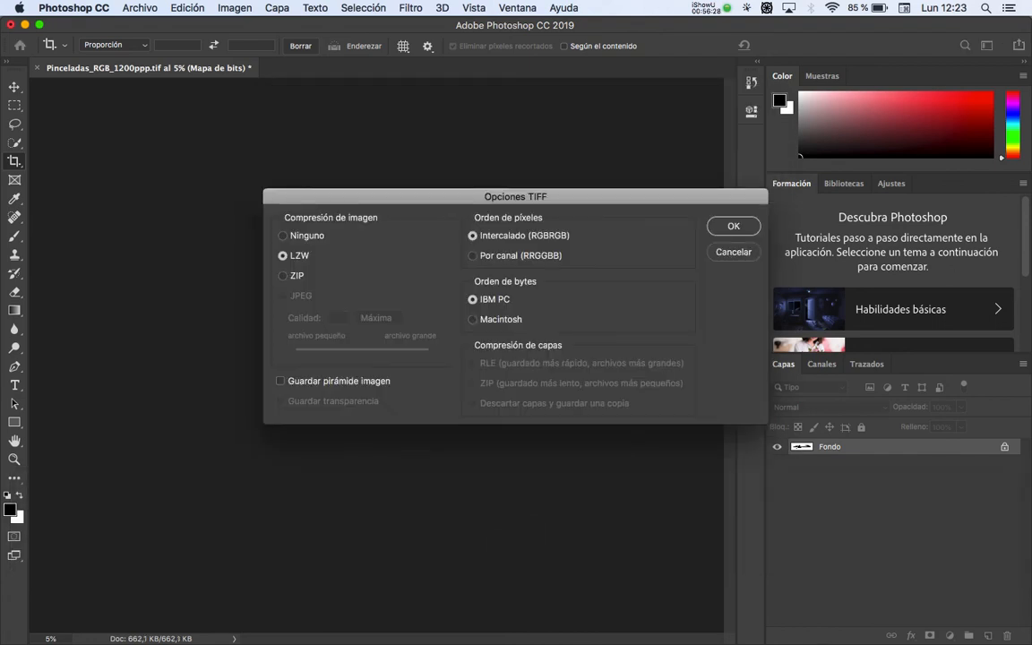
left_click(733, 225)
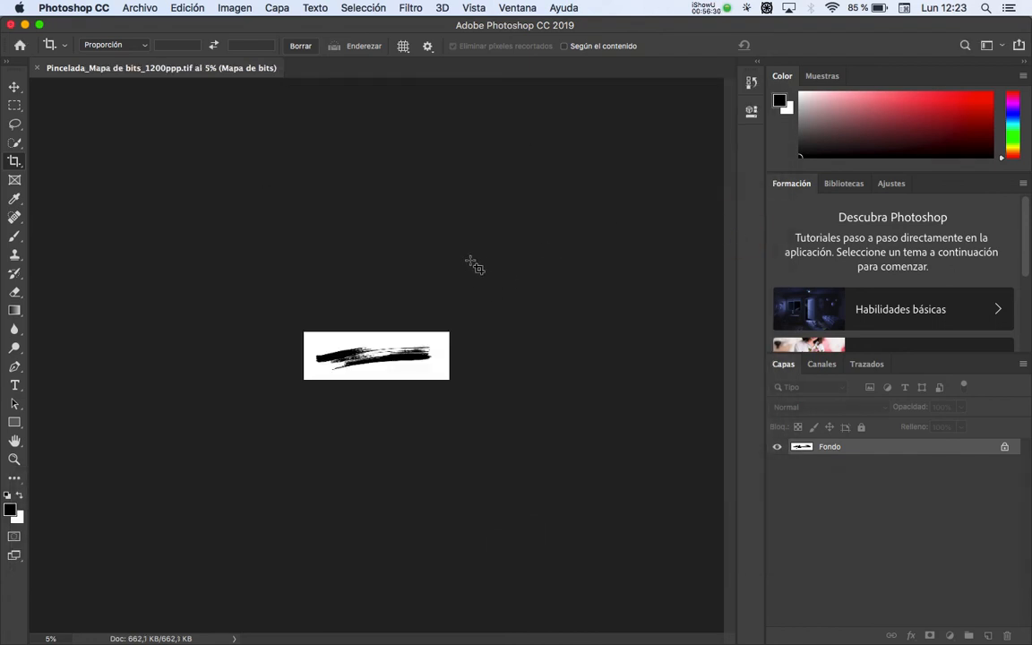
Step: Close the brushstroke image, quit Photoshop and switch to the Explicacion Pinceles.pdf document in Illustrator
key("super+w")
key("super+q")
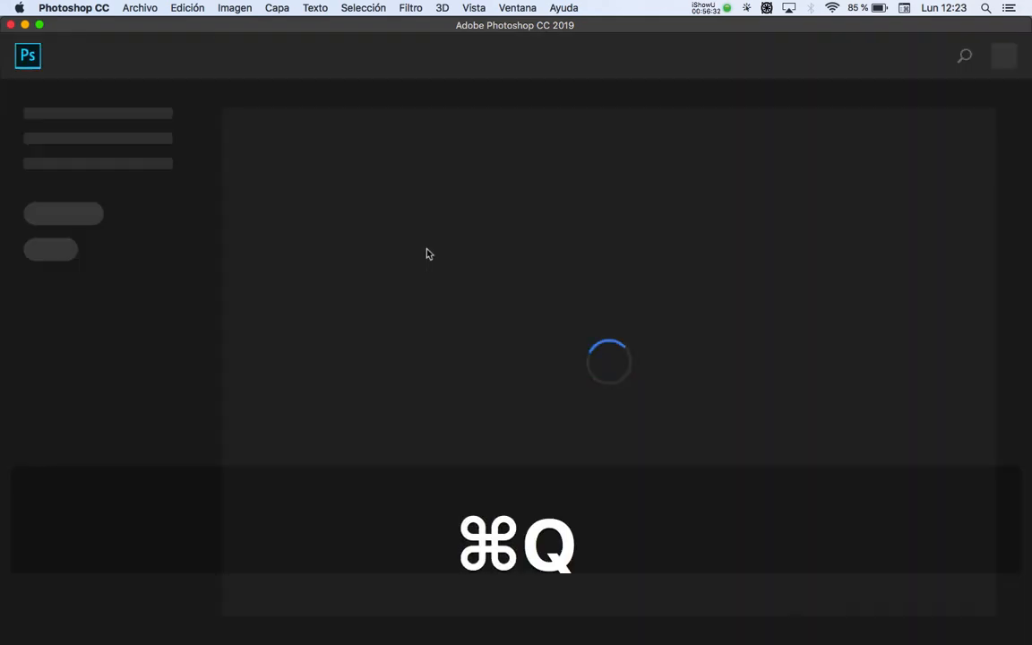
key("super+Tab")
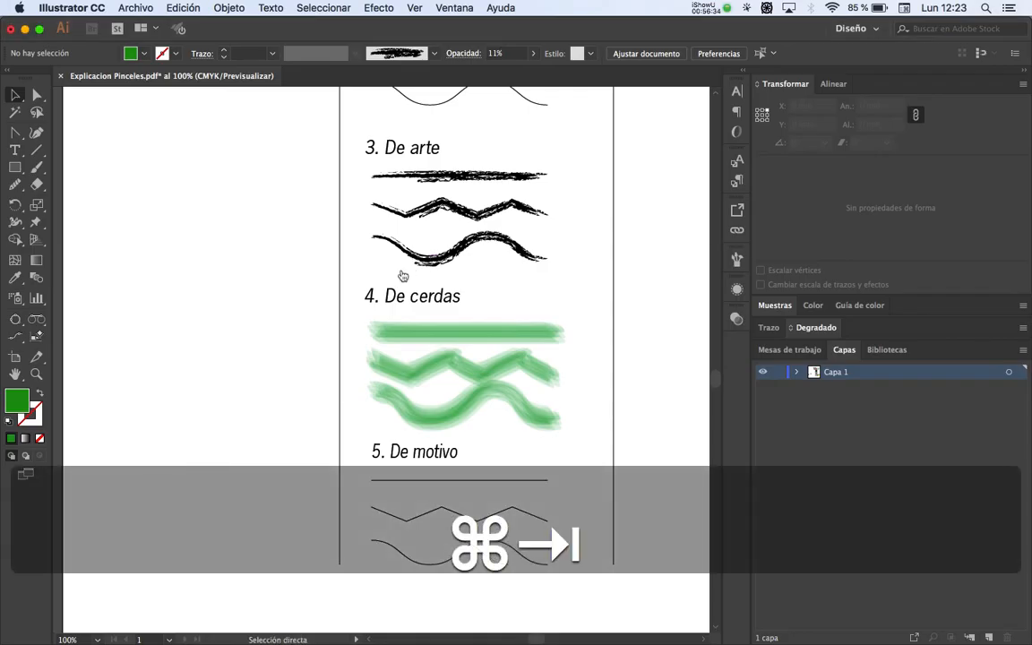
Step: Place "Pincelada_Mapa de bits_1200ppp.tif" on the empty area of the artboard beside the brush samples and deselect it
key("space")
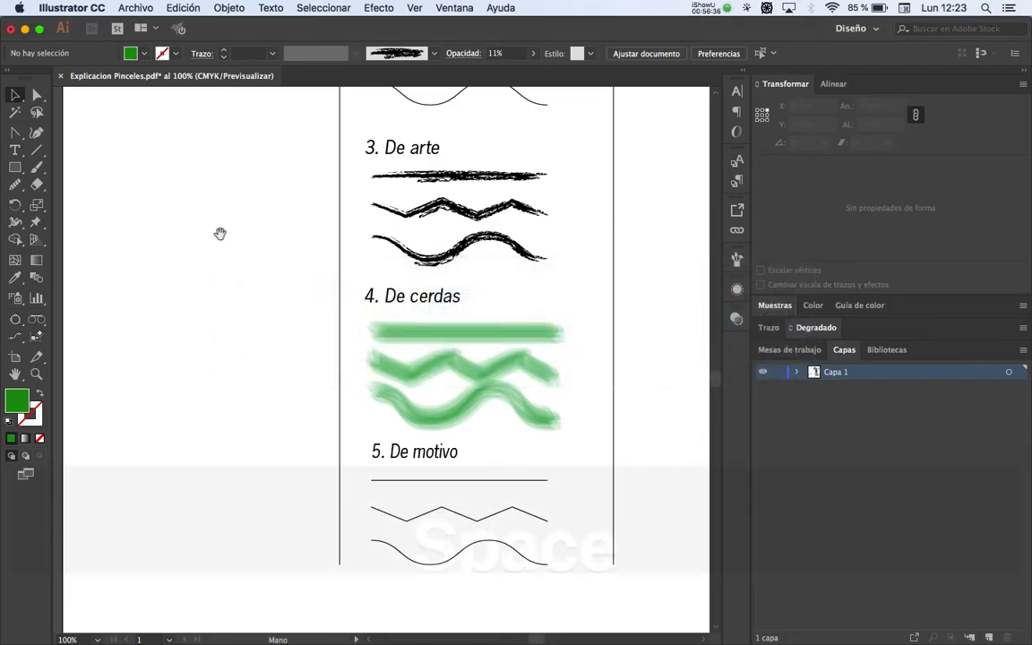
left_click_drag(220, 233, 403, 300)
left_click(136, 7)
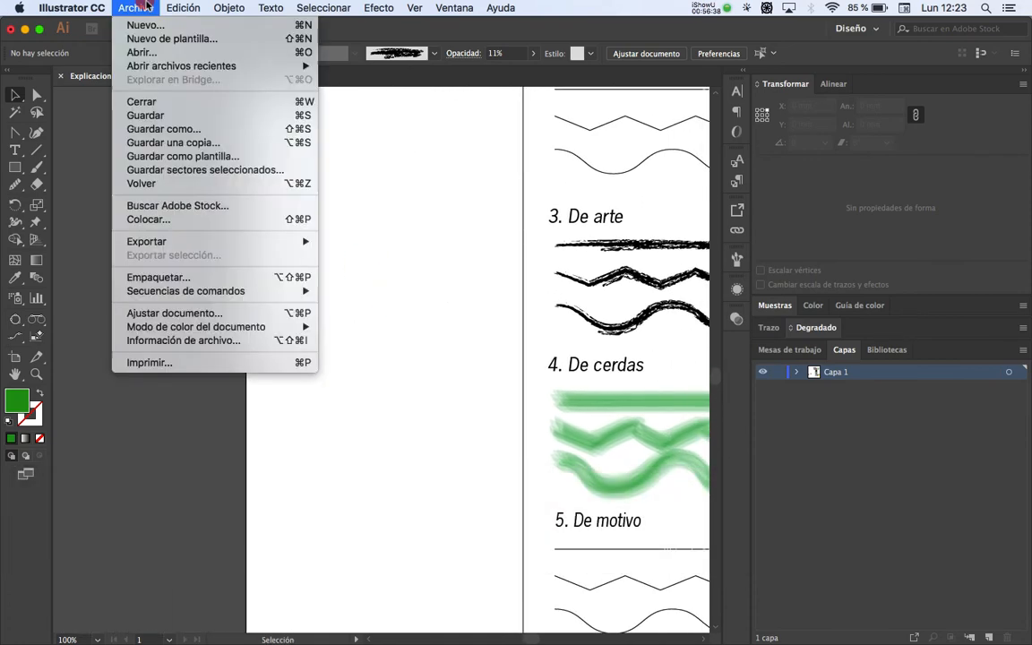
left_click(217, 219)
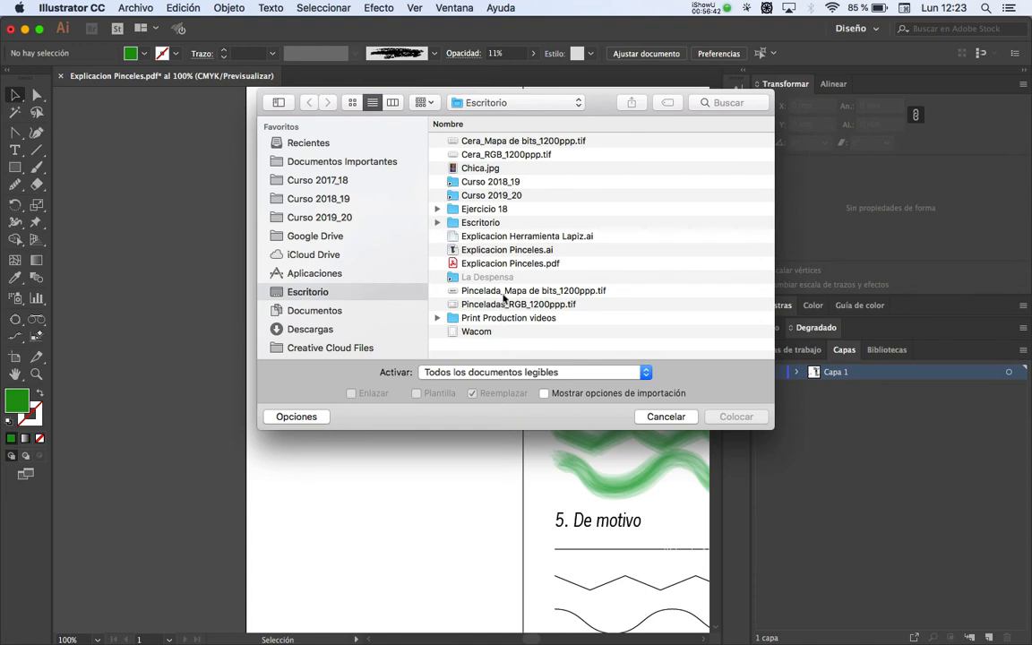
left_click(505, 291)
left_click(740, 421)
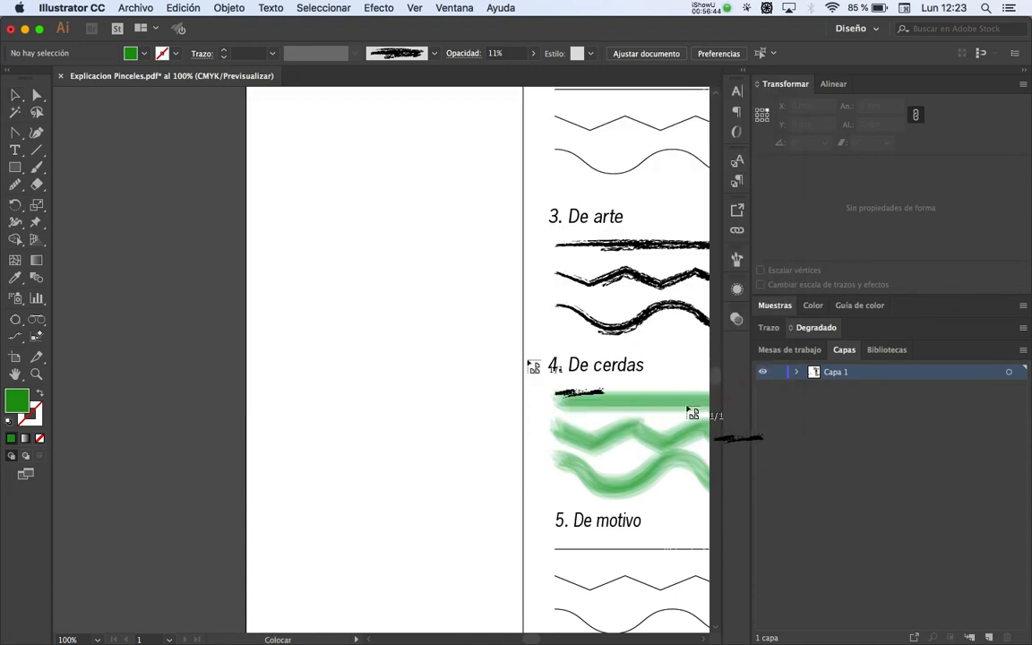
left_click(318, 287)
key("v")
left_click(368, 350)
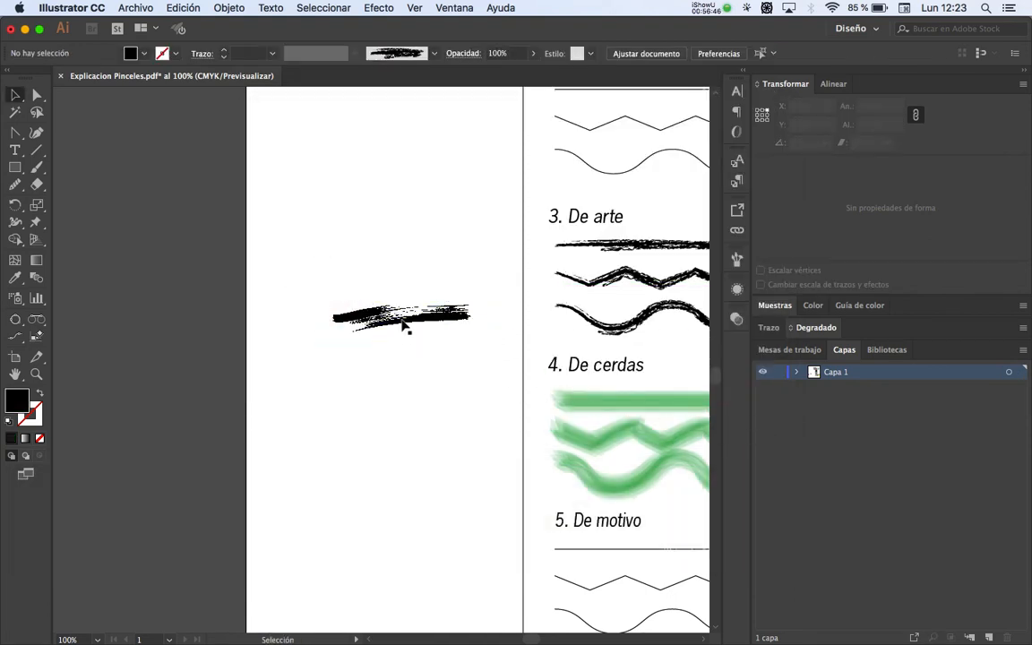
Step: Duplicate the placed brushstroke image straight above the original
key("z")
left_click(412, 333)
key("space")
mouse_move(392, 374)
left_mouse_down()
mouse_move(426, 326)
mouse_move(338, 325)
left_mouse_up()
key("v")
left_click_drag(339, 284, 336, 192)
left_click_drag(345, 161, 345, 161)
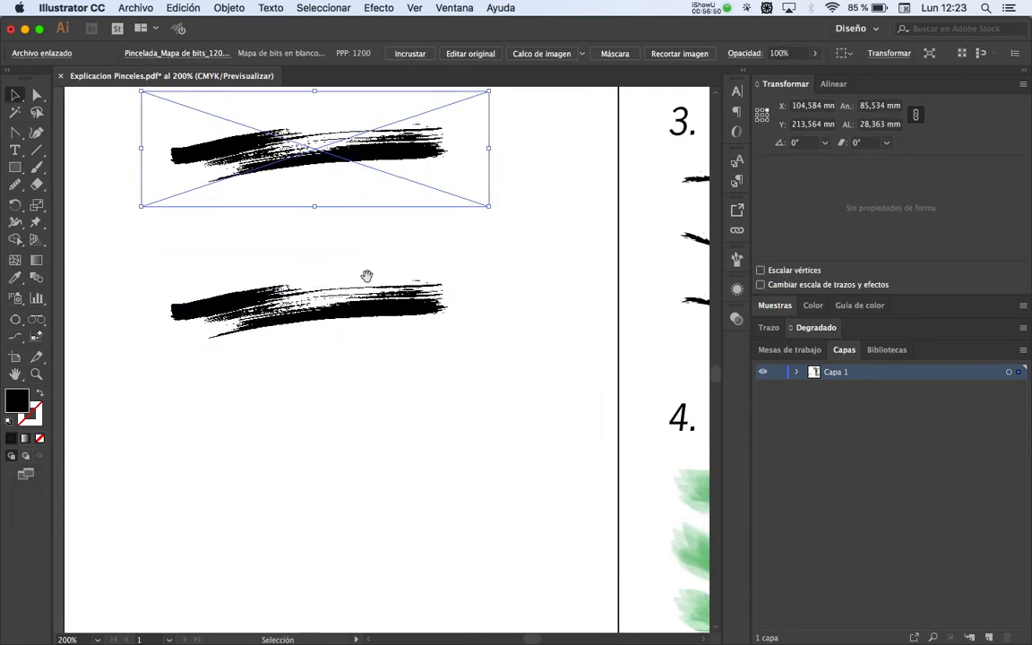
key("space")
left_click_drag(364, 277, 392, 346)
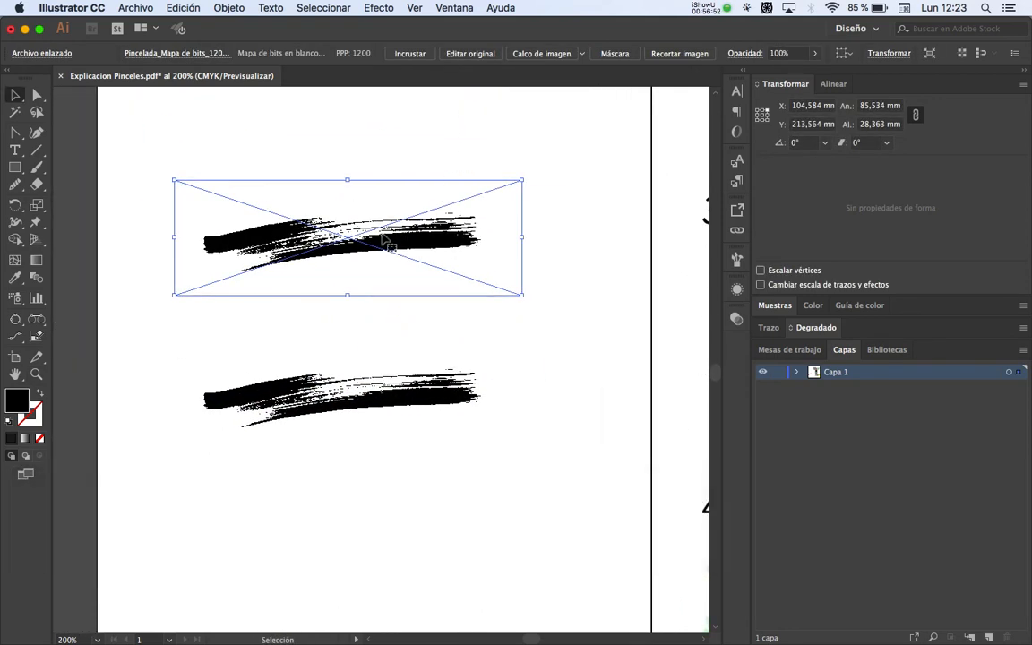
Step: Try moving the upper brushstroke copy partly off the artboard to test its transparent background, and undo the move
left_click(342, 395)
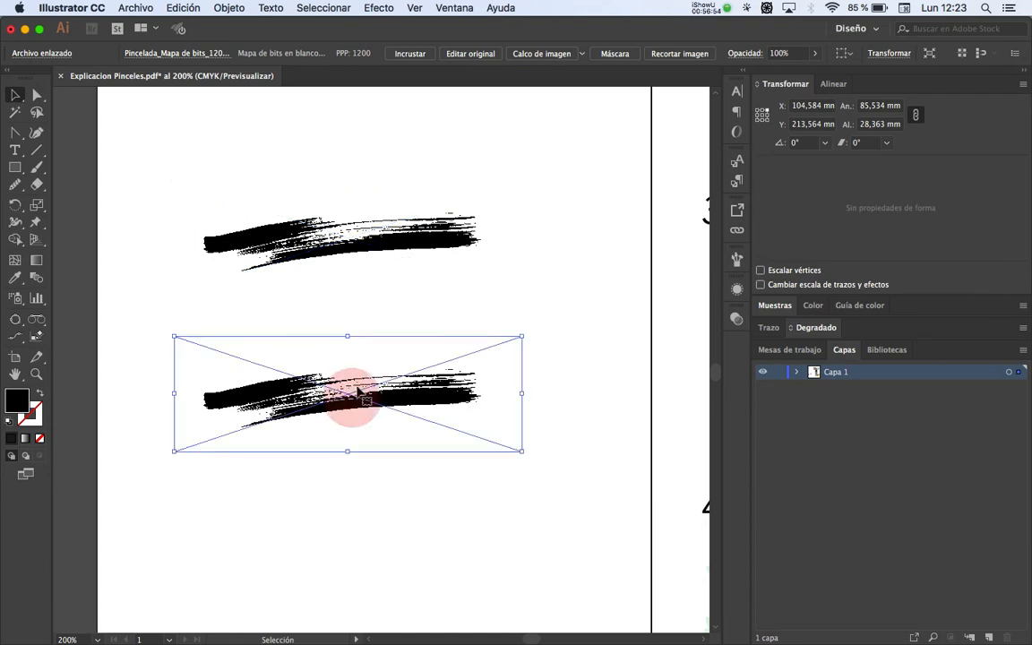
left_click(364, 250)
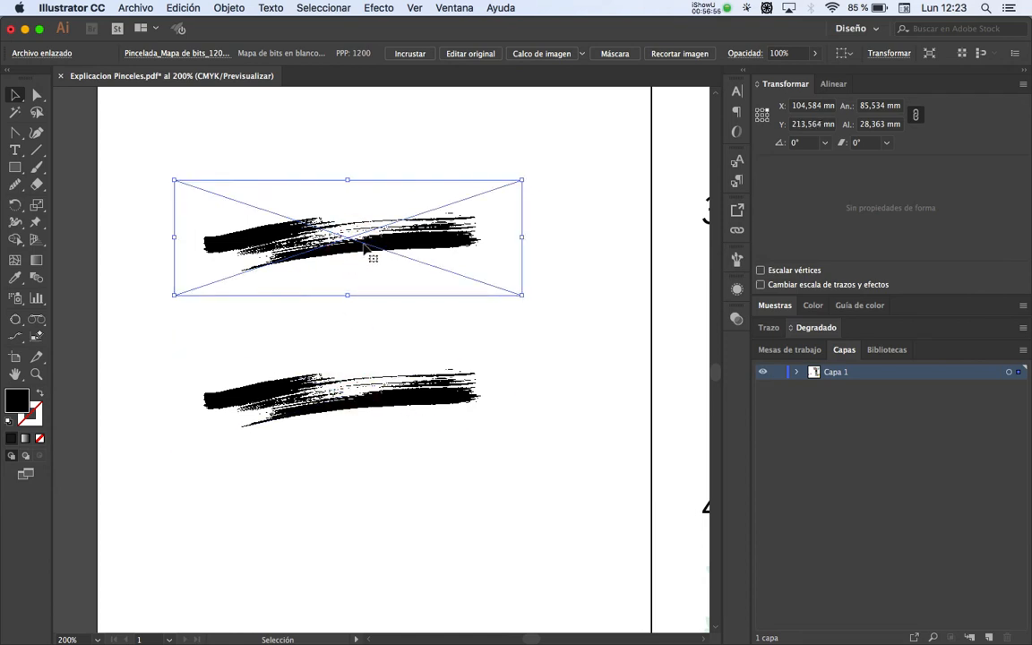
key("z")
left_click(361, 288, "alt")
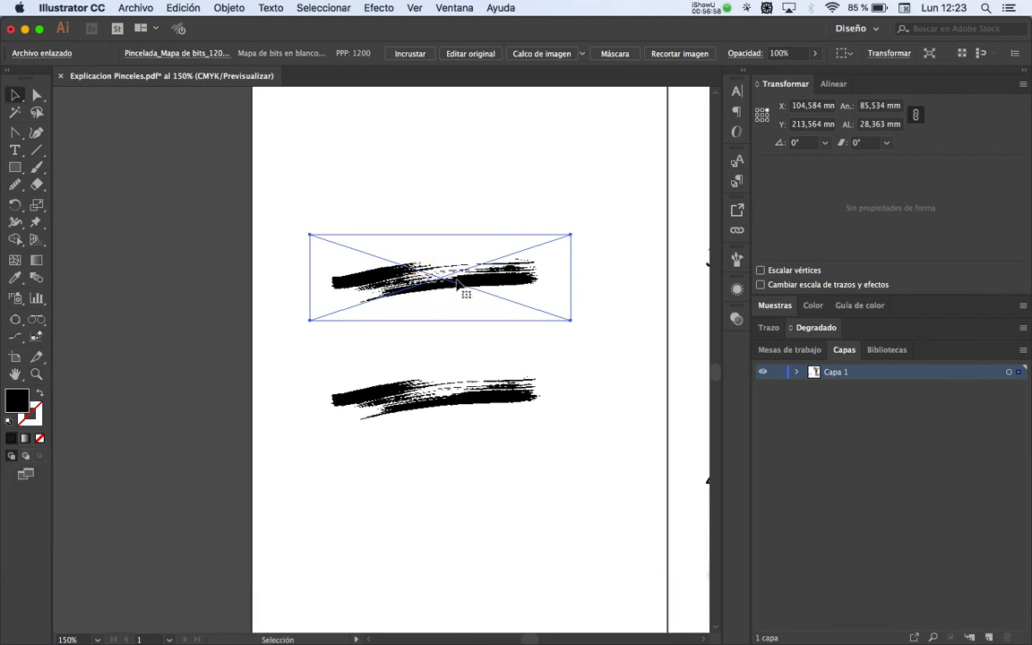
key("v")
mouse_move(457, 285)
left_mouse_down()
mouse_move(198, 247)
mouse_move(173, 273)
left_mouse_up()
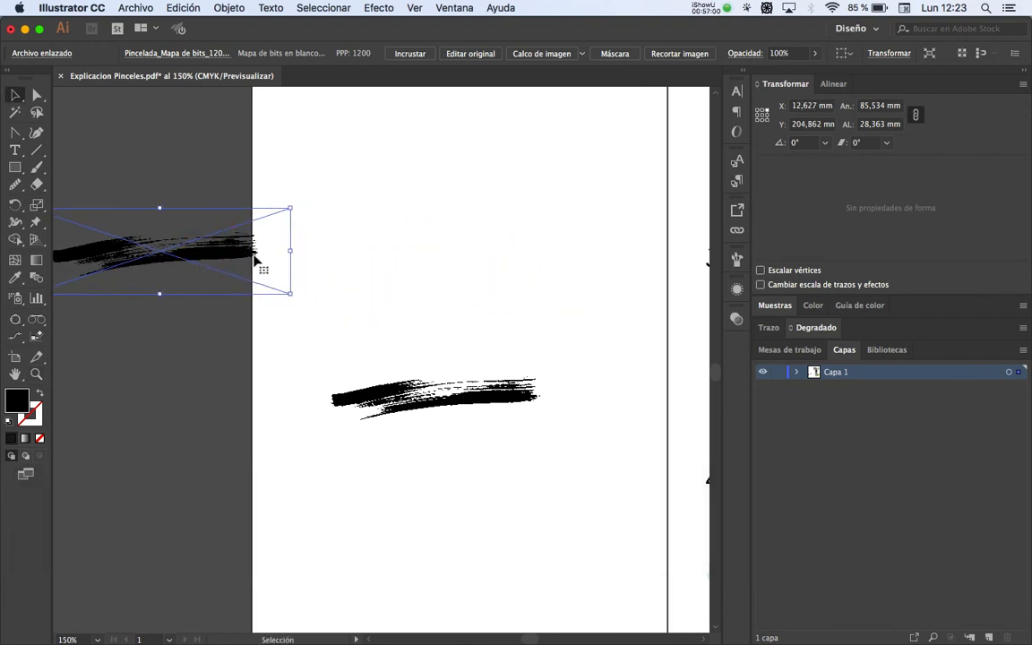
key("super+z")
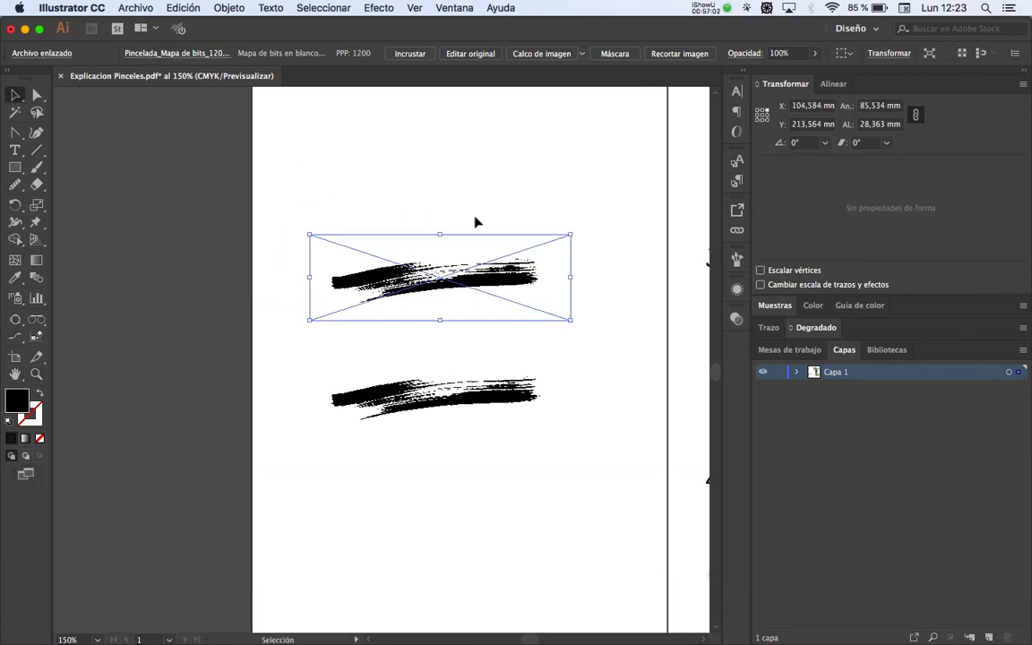
Step: Target the fill in the upper brushstroke's appearance and load the PANTONE+ Solid Coated color book
left_click(737, 290)
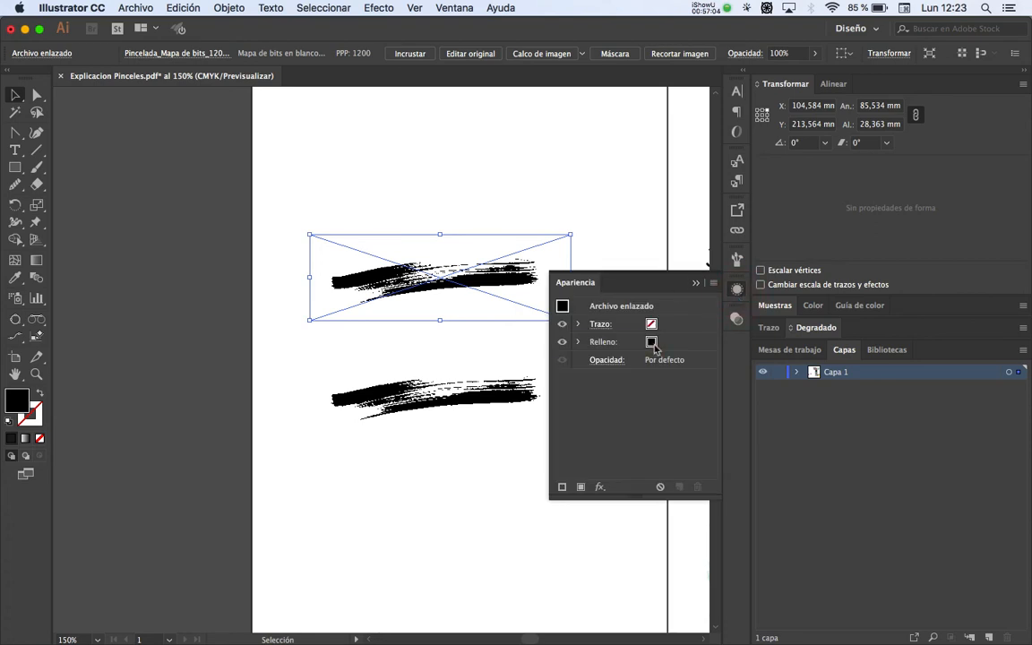
left_click(655, 345)
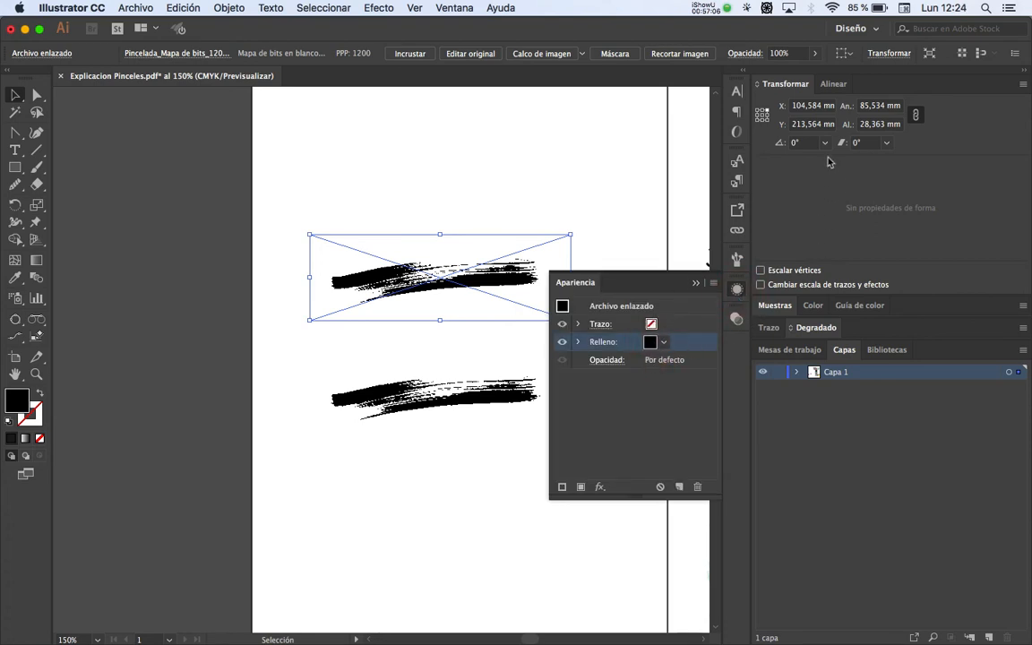
left_click(776, 305)
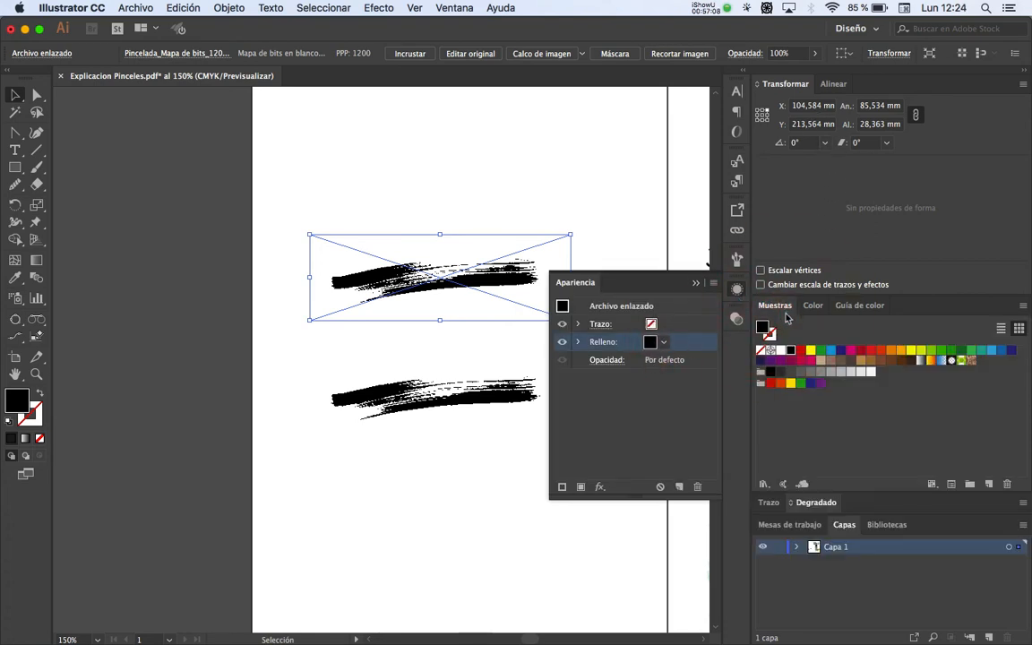
left_click(763, 482)
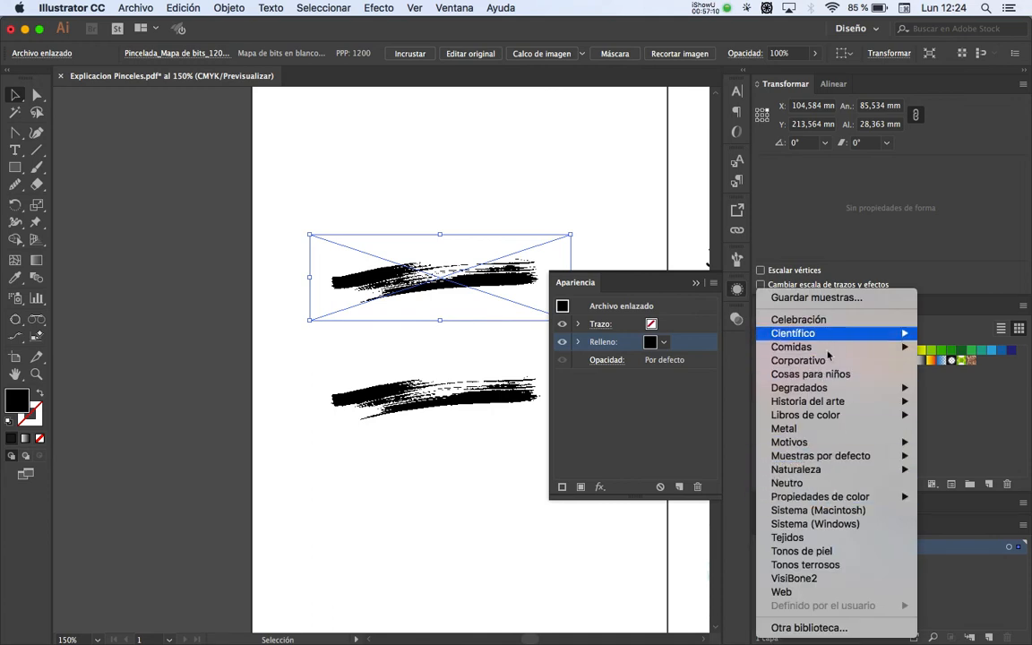
mouse_move(805, 415)
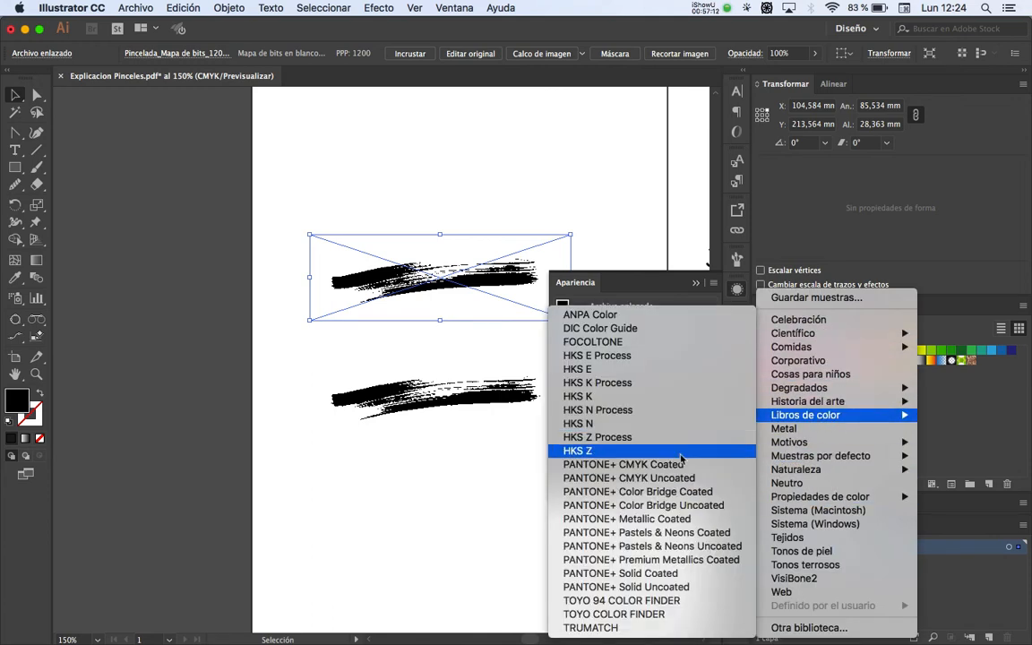
left_click(660, 574)
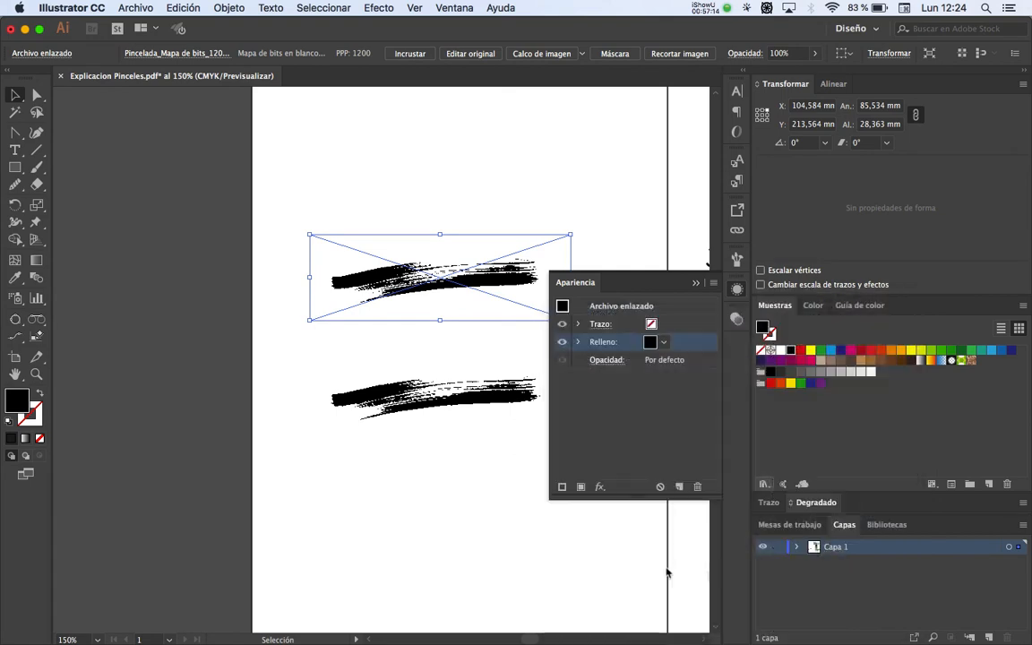
Step: Enlarge the swatch library's display and color the upper brushstroke with PANTONE 802 C
left_click_drag(540, 305, 634, 159)
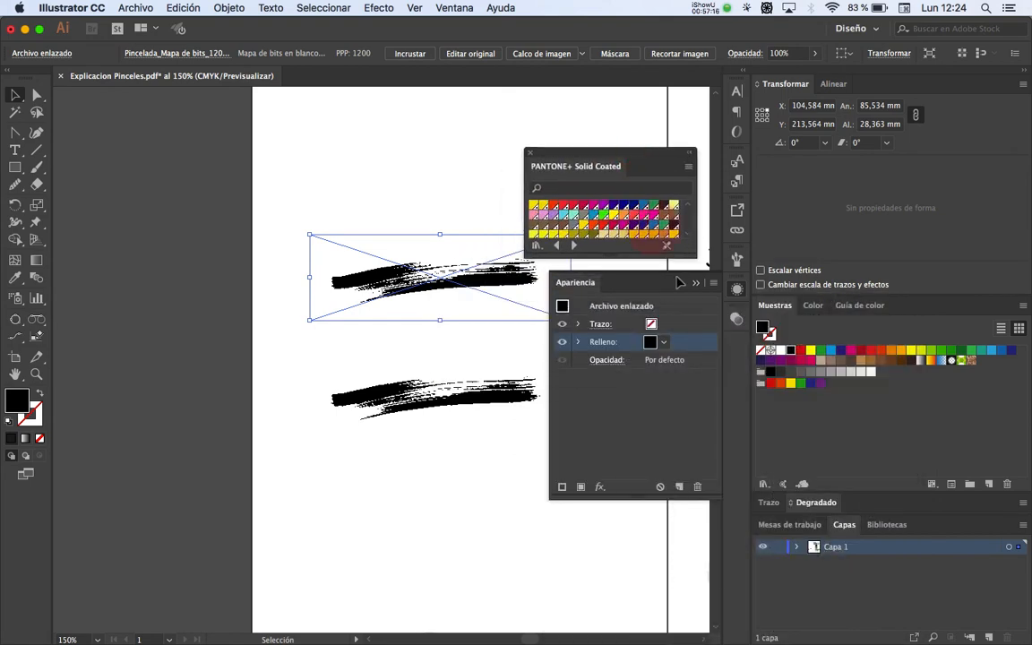
left_click(680, 252)
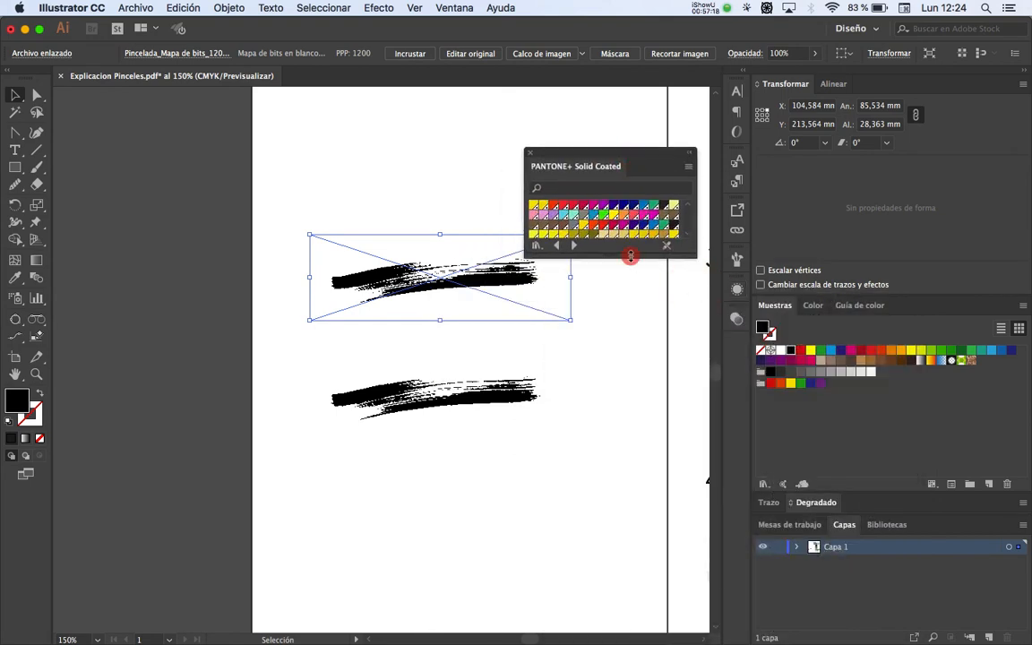
left_click_drag(629, 256, 625, 307)
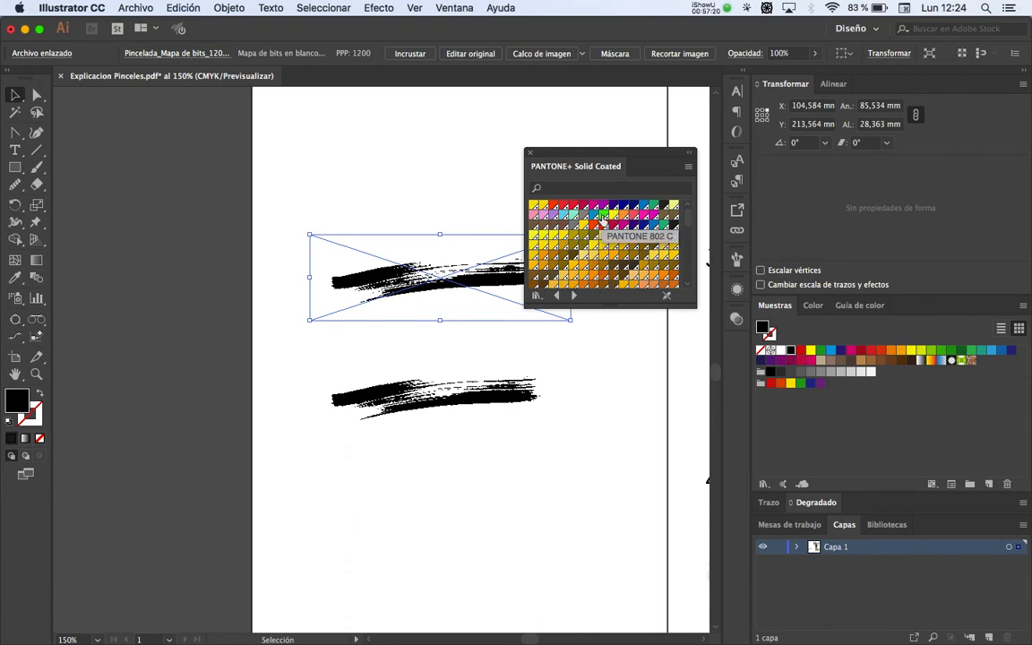
left_click(604, 216)
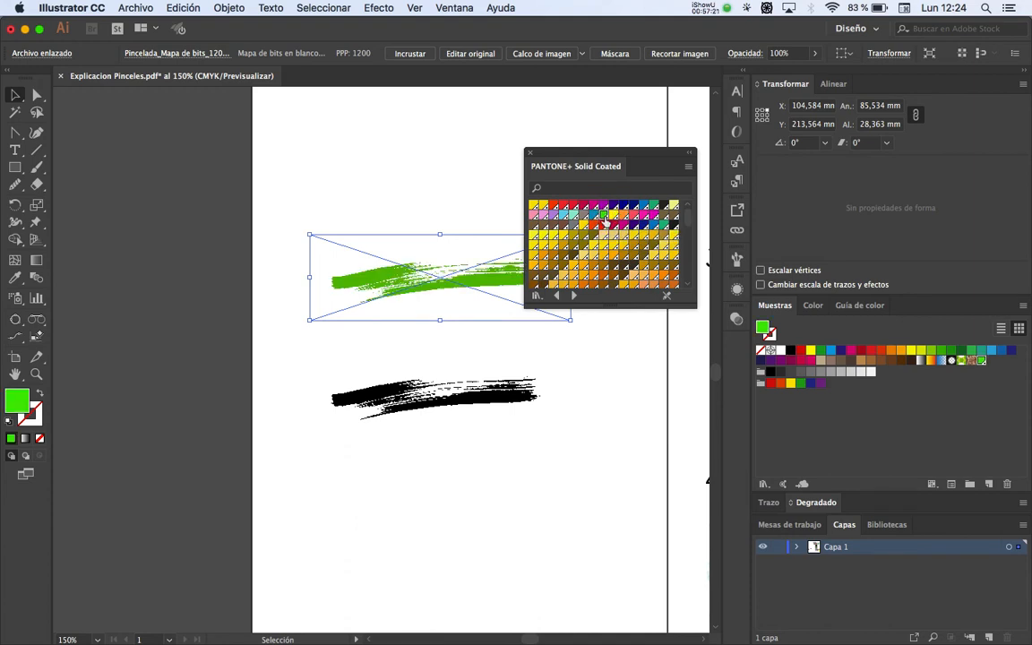
Step: Close the PANTONE+ Solid Coated library and deselect the green brushstroke
left_click(529, 154)
left_click(573, 208)
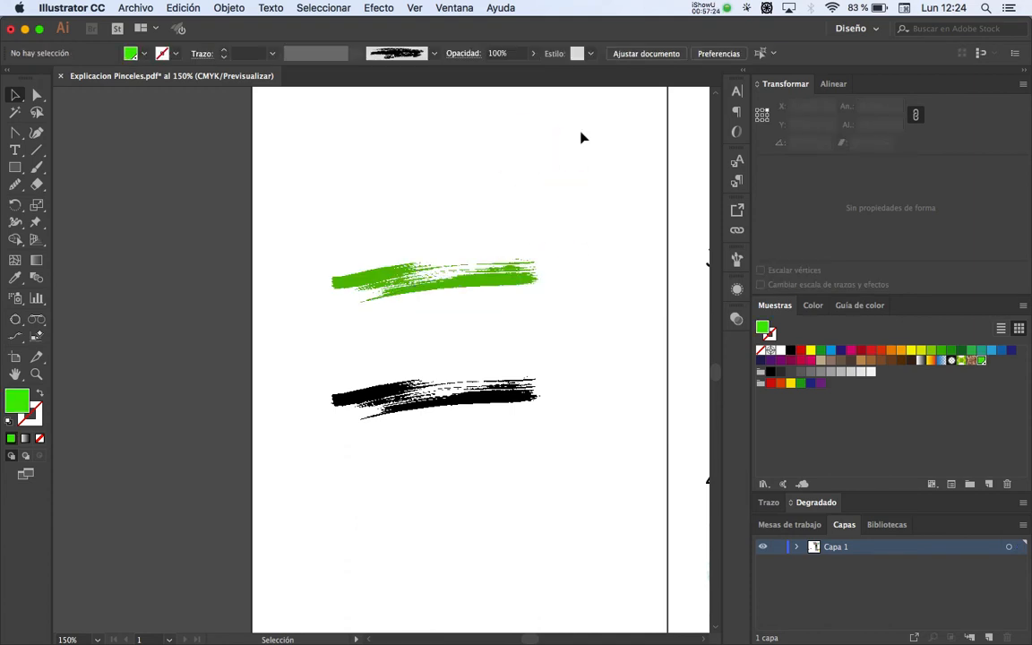
key("z")
left_click(451, 287)
key("space")
left_click_drag(399, 362, 461, 258)
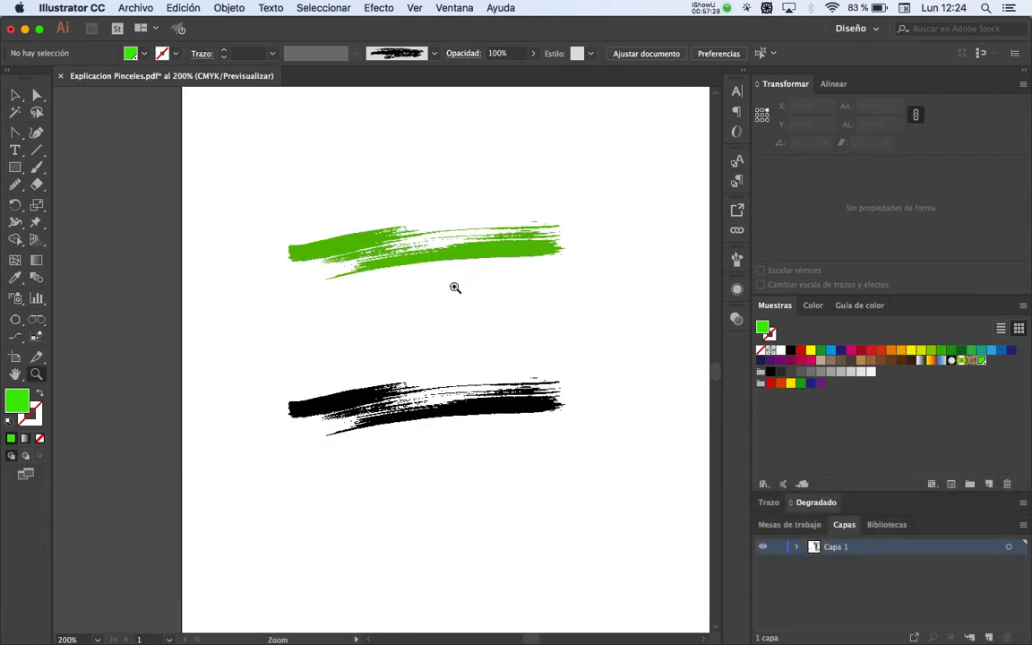
Step: Move the green brushstroke higher on the artboard and shift the black one up below it
key("v")
key("z")
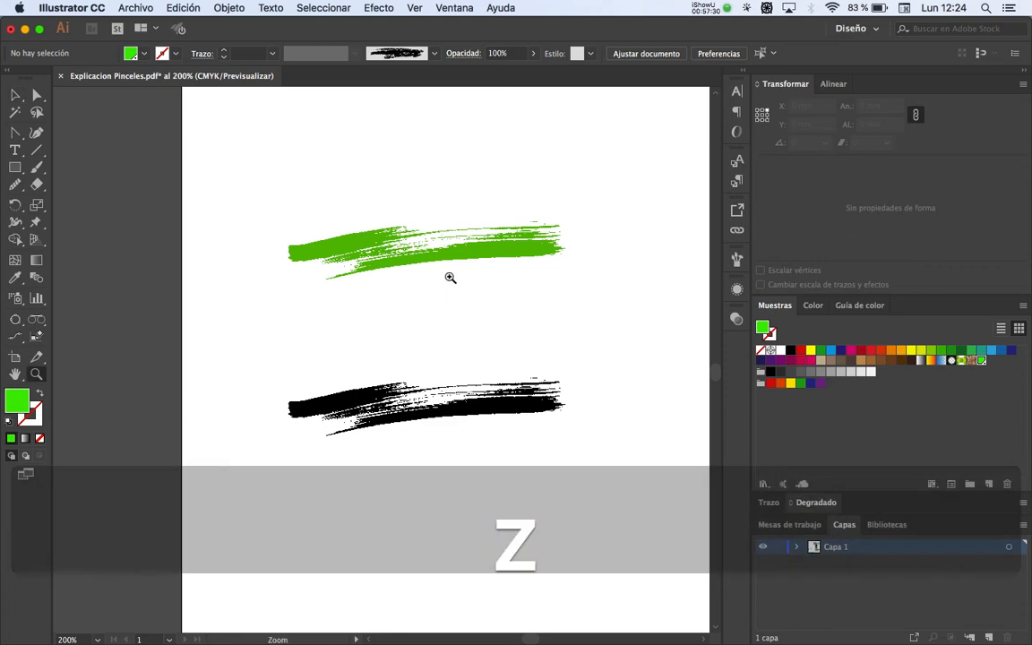
left_click(457, 286, "alt")
key("space")
mouse_move(457, 286)
left_mouse_down()
mouse_move(451, 220)
mouse_move(461, 218)
left_mouse_up()
key("v")
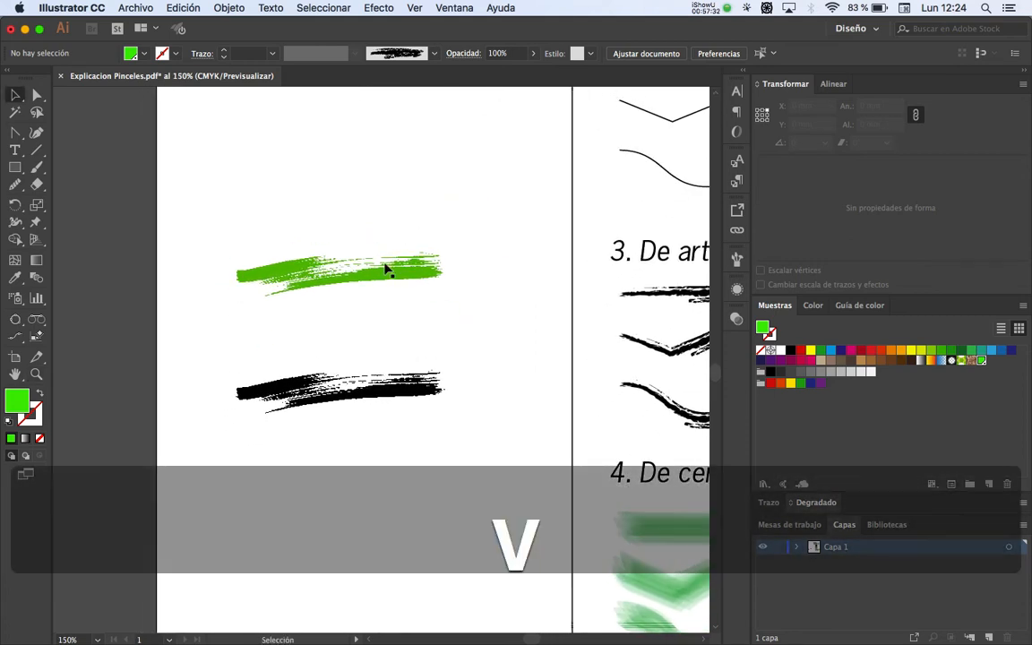
left_click_drag(387, 270, 386, 182)
left_click(365, 385)
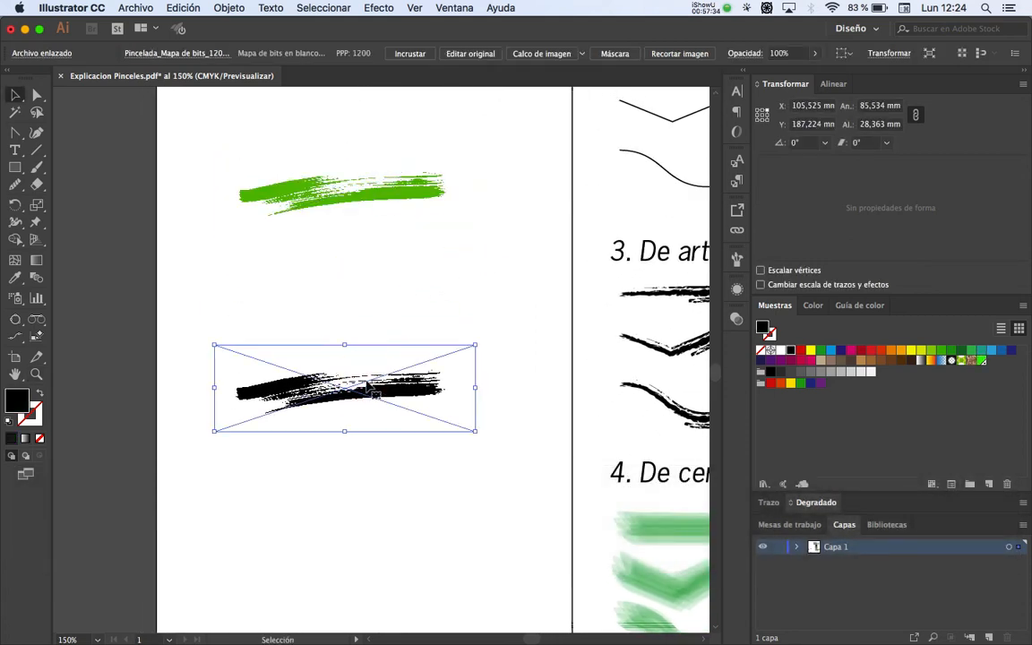
left_click_drag(376, 385, 359, 341)
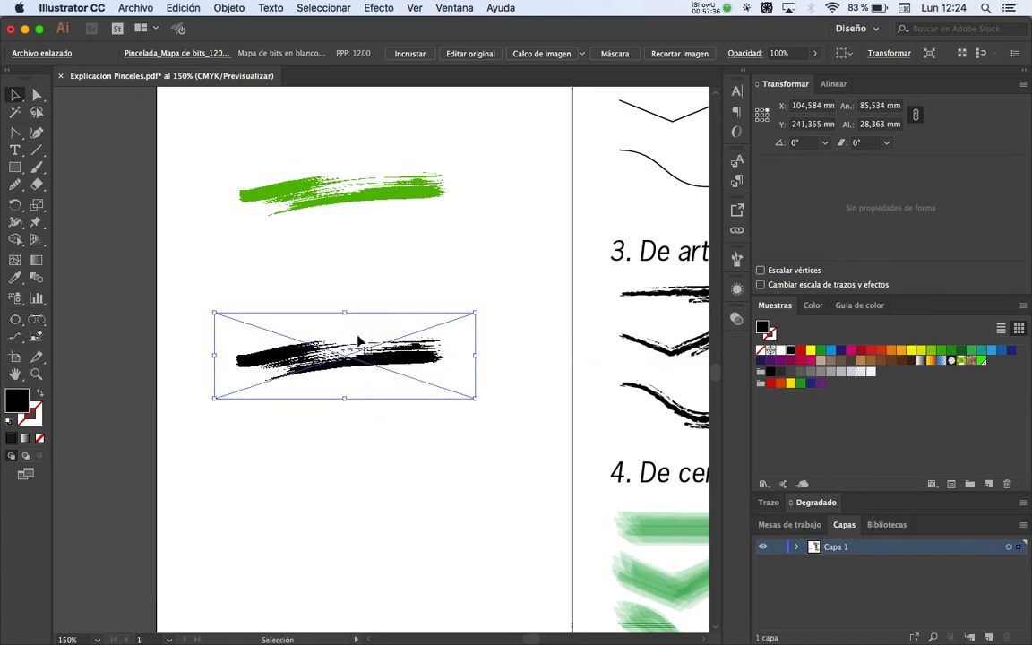
Step: Trace the black brushstroke with Image Trace's default preset and expand the result into vector paths
left_click(534, 59)
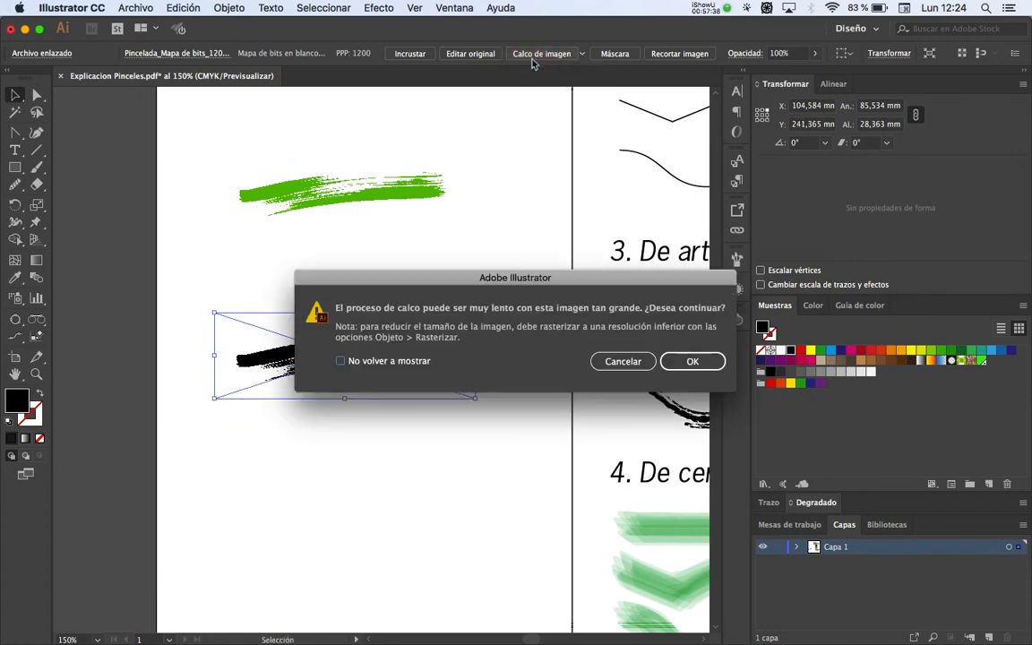
left_click(692, 362)
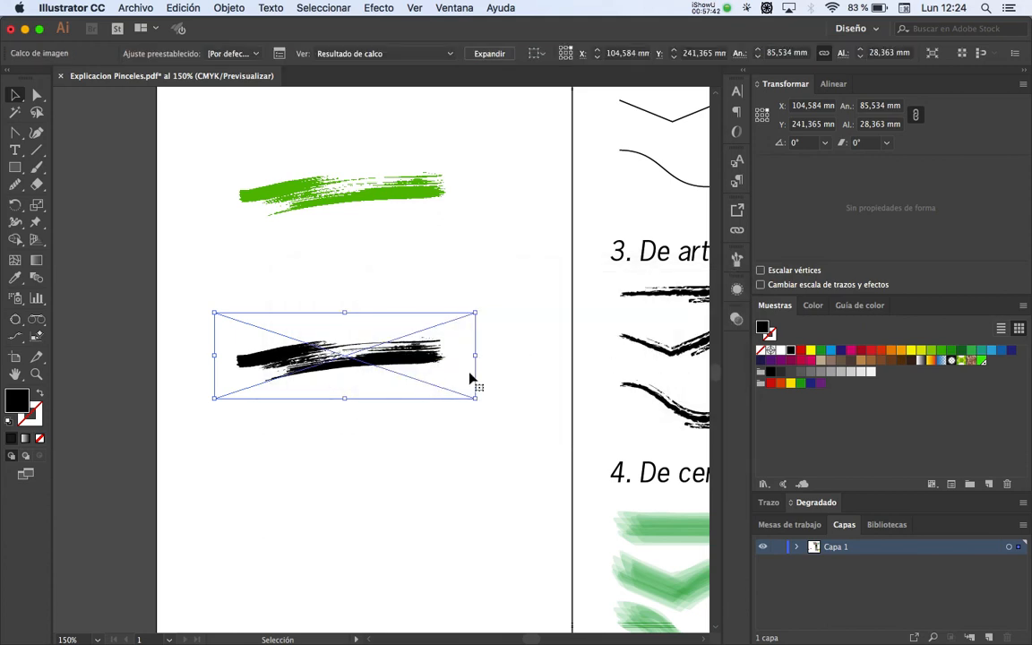
left_click(506, 57)
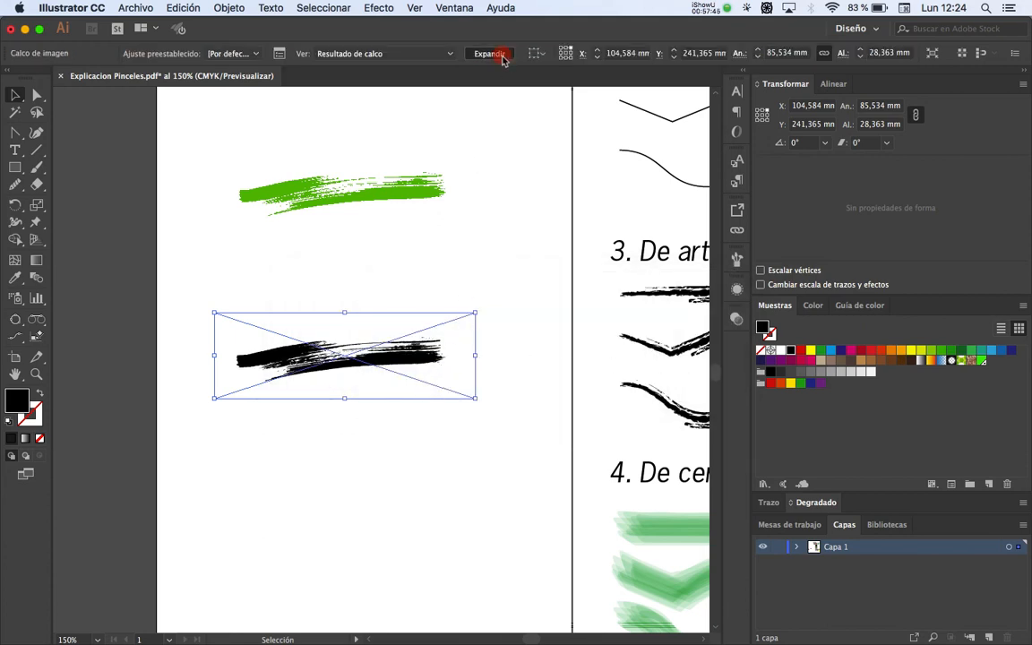
left_click(476, 273)
Step: Show the artwork in outline view, try moving the expanded trace group, and undo the move
key("z")
left_click(390, 358)
key("super+y")
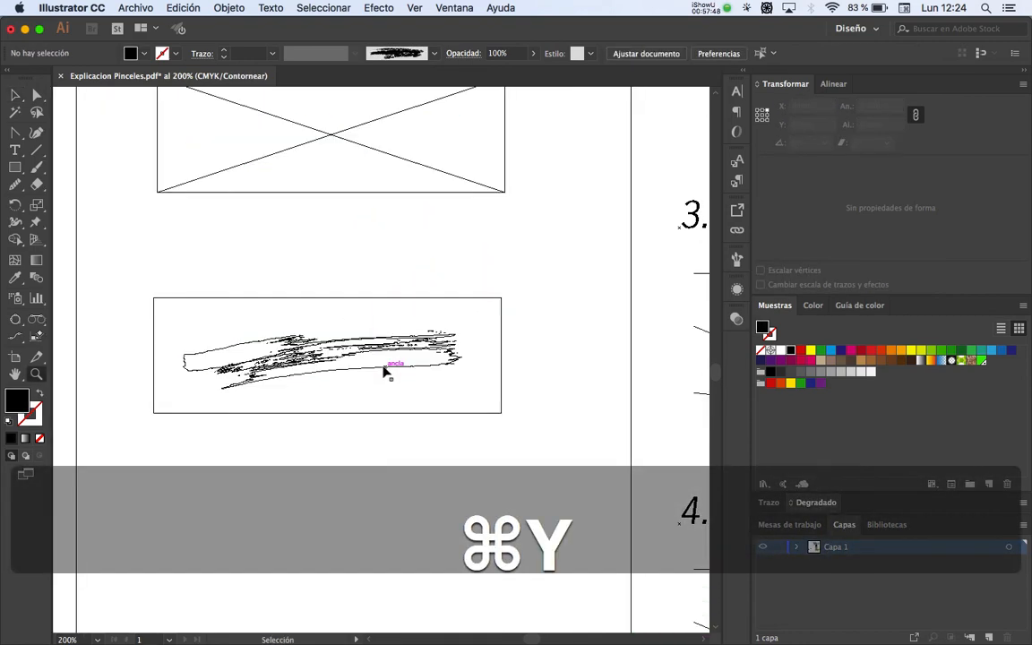
key("v")
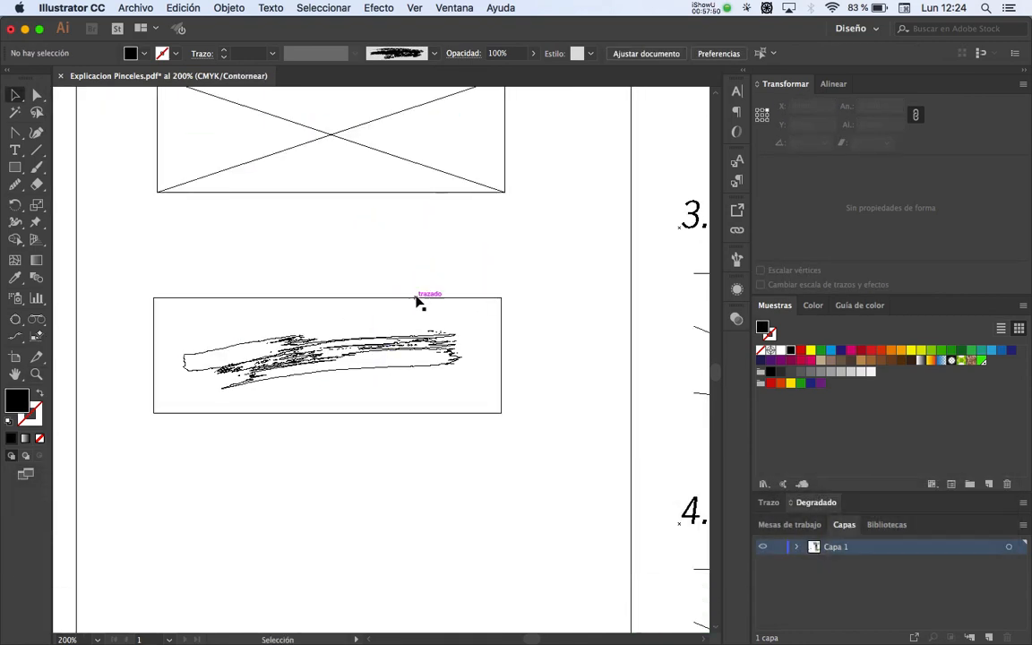
left_click_drag(433, 298, 502, 233)
key("super+y")
key("super+z")
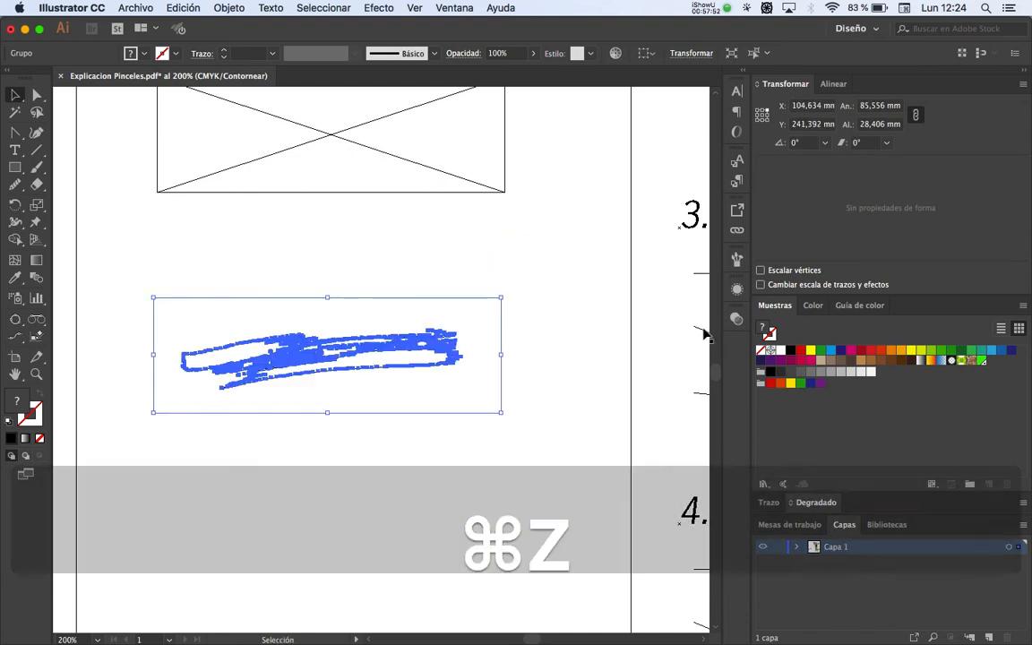
Step: Ungroup the traced brushstroke, pull its white background compound path clear of the black shapes, return to preview, and delete that path
left_click(736, 288)
key("super+shift+g")
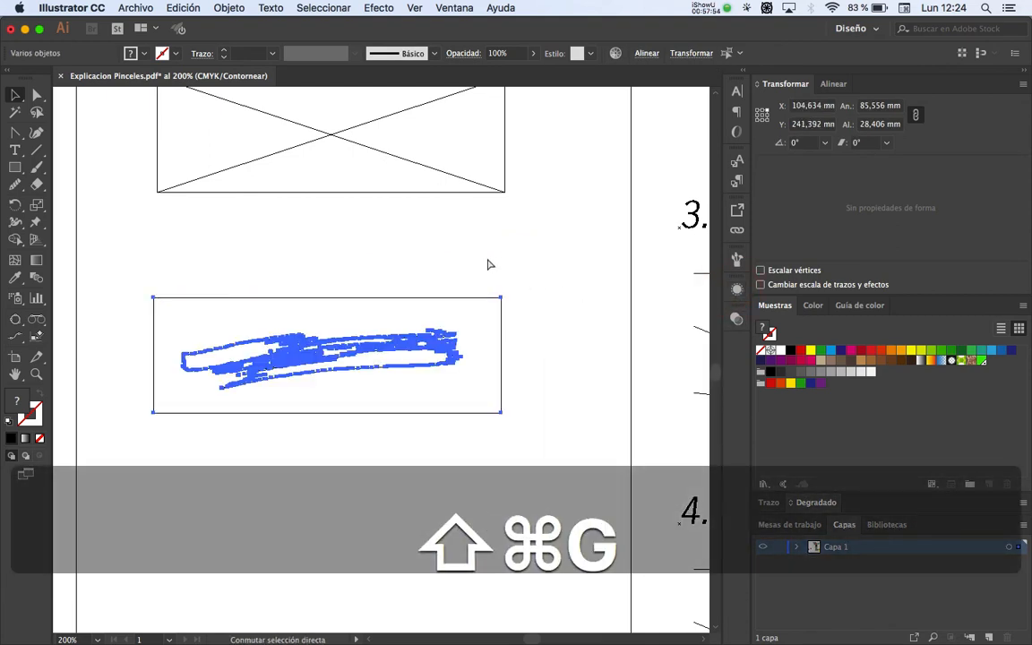
mouse_move(456, 296)
left_mouse_down()
mouse_move(431, 428)
mouse_move(442, 430)
left_mouse_up()
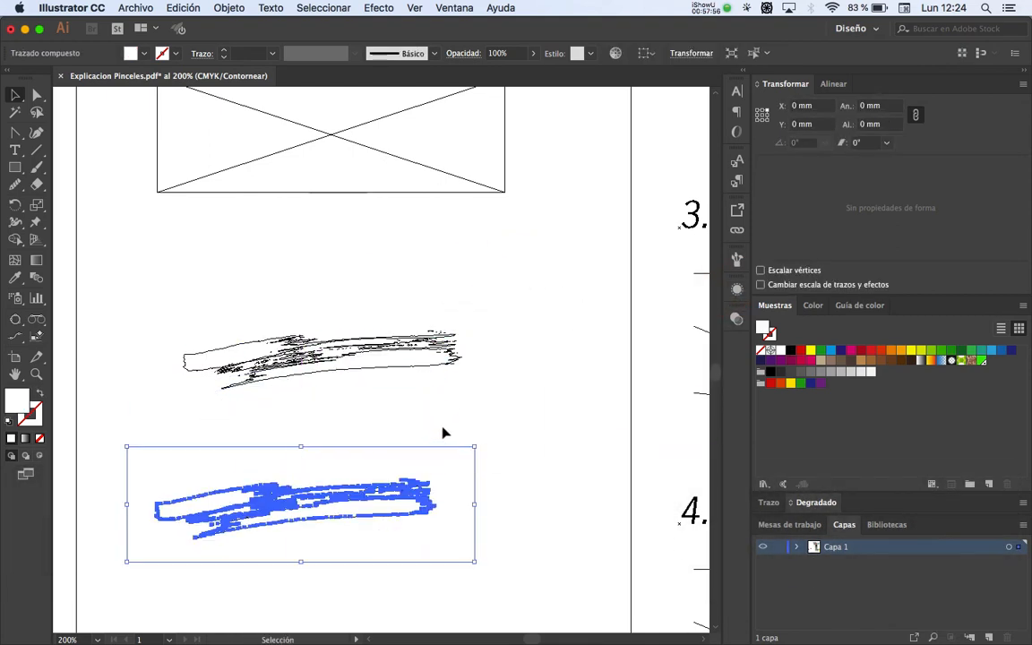
key("super+y")
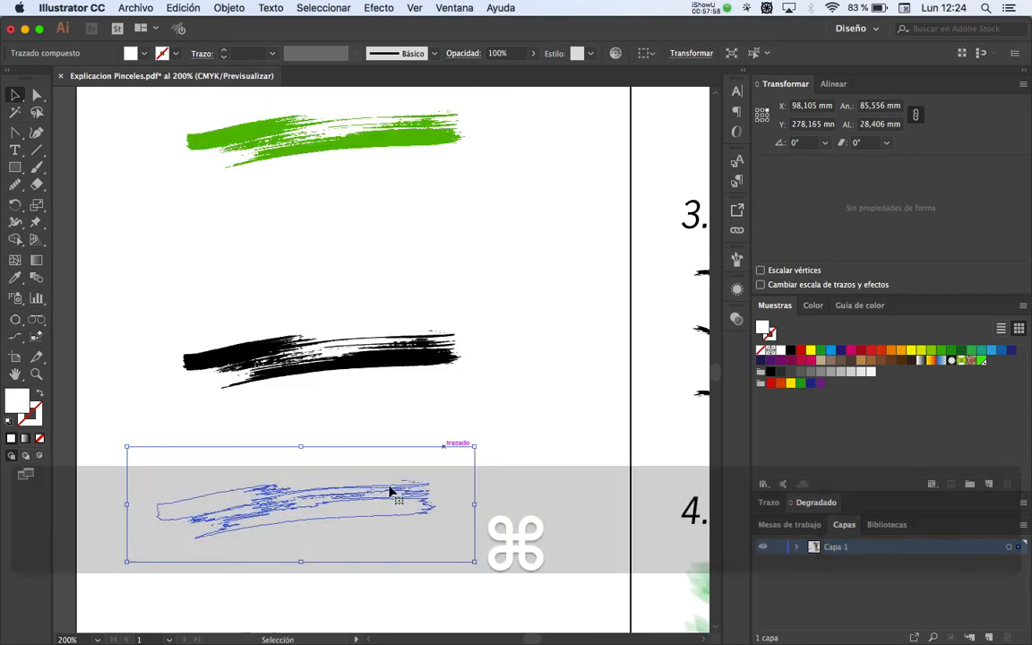
key("BackSpace")
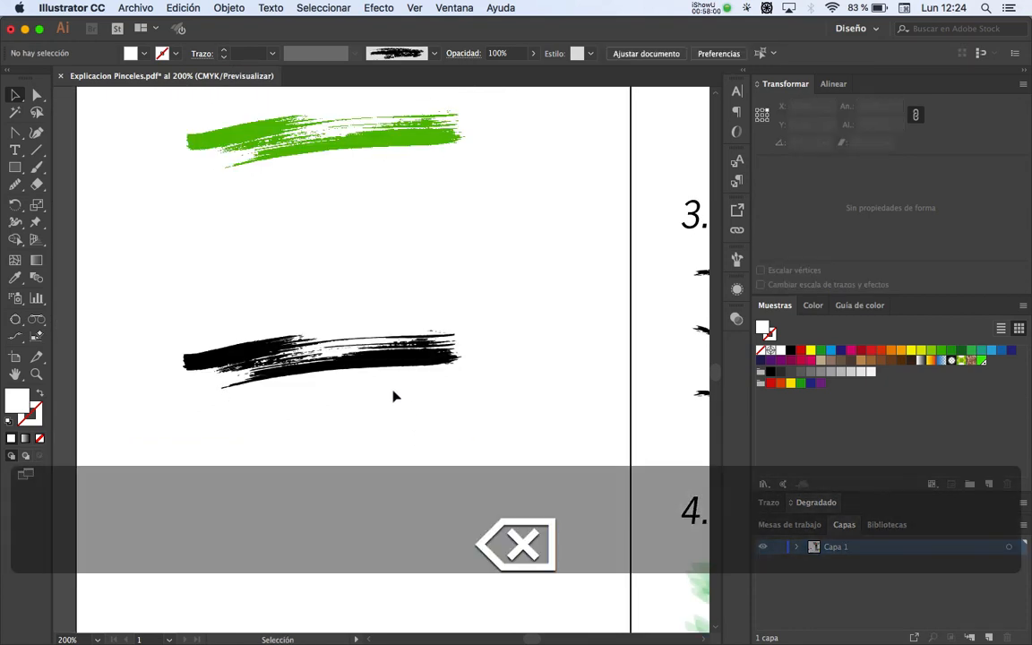
Step: Examine the edges of the black vector brushstroke at up to 800% zoom
left_click(436, 358)
left_click(411, 415)
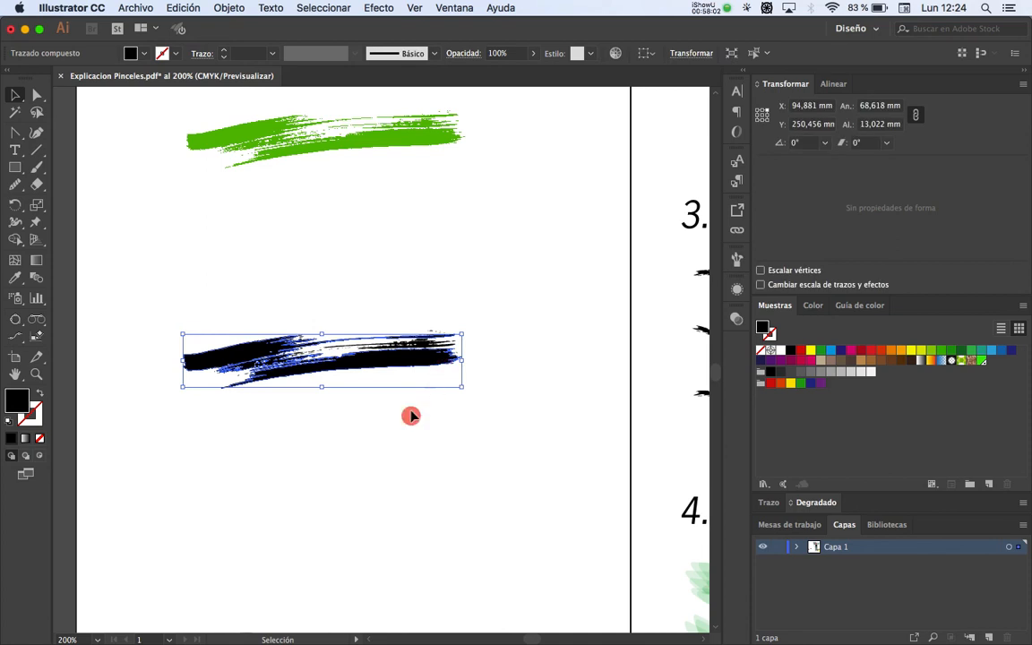
key("z")
left_click(394, 374)
left_click(408, 328)
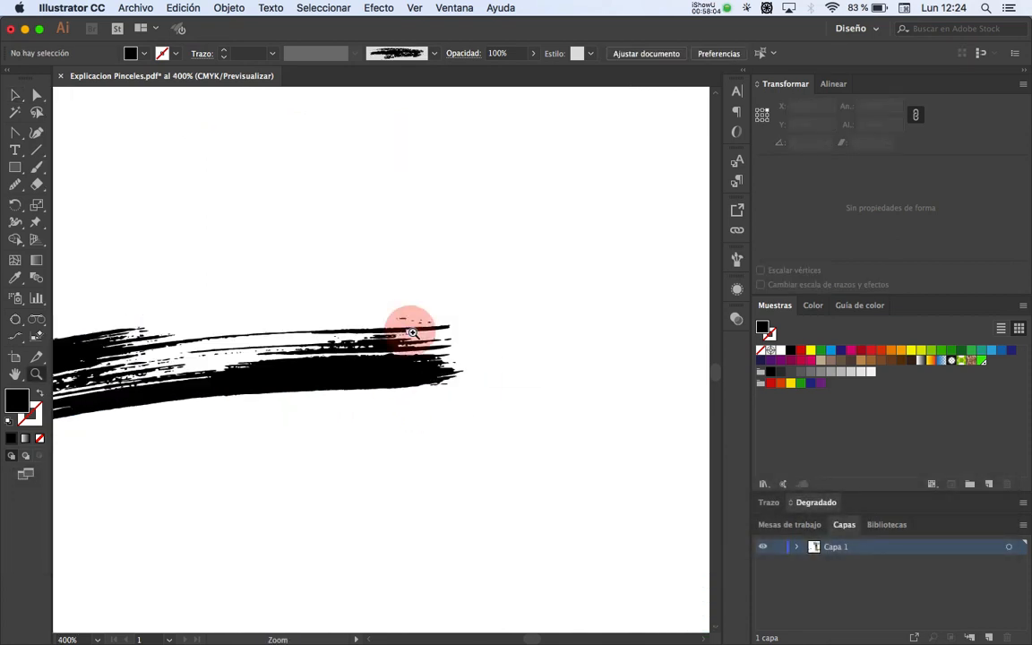
left_click(400, 359)
key("space")
left_click_drag(325, 387, 427, 357)
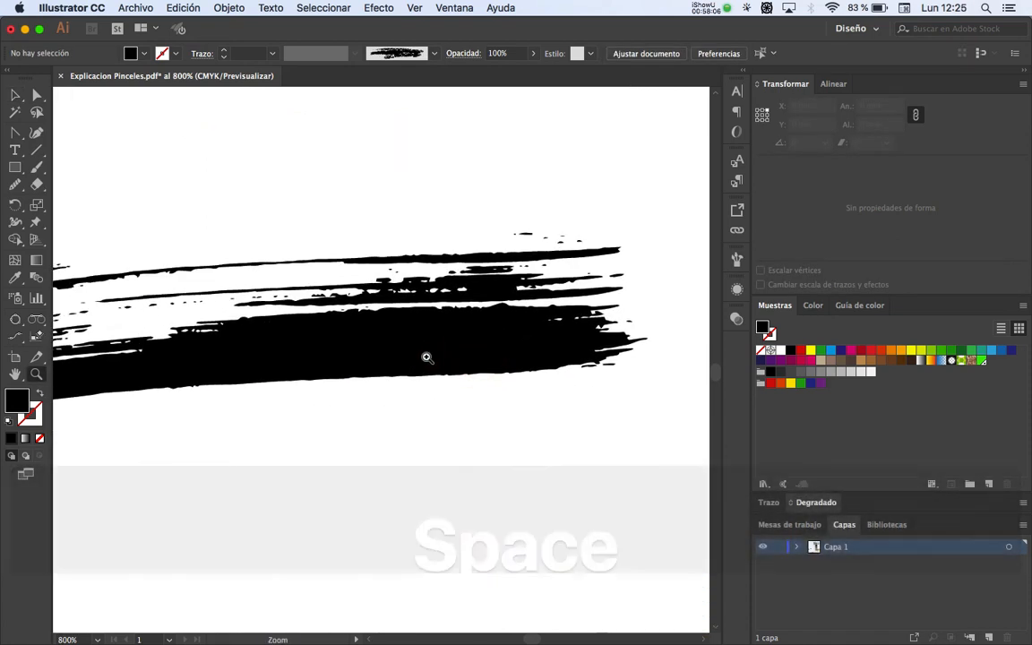
key("alt")
left_click(403, 363, "alt")
left_click(350, 371, "alt")
key("space")
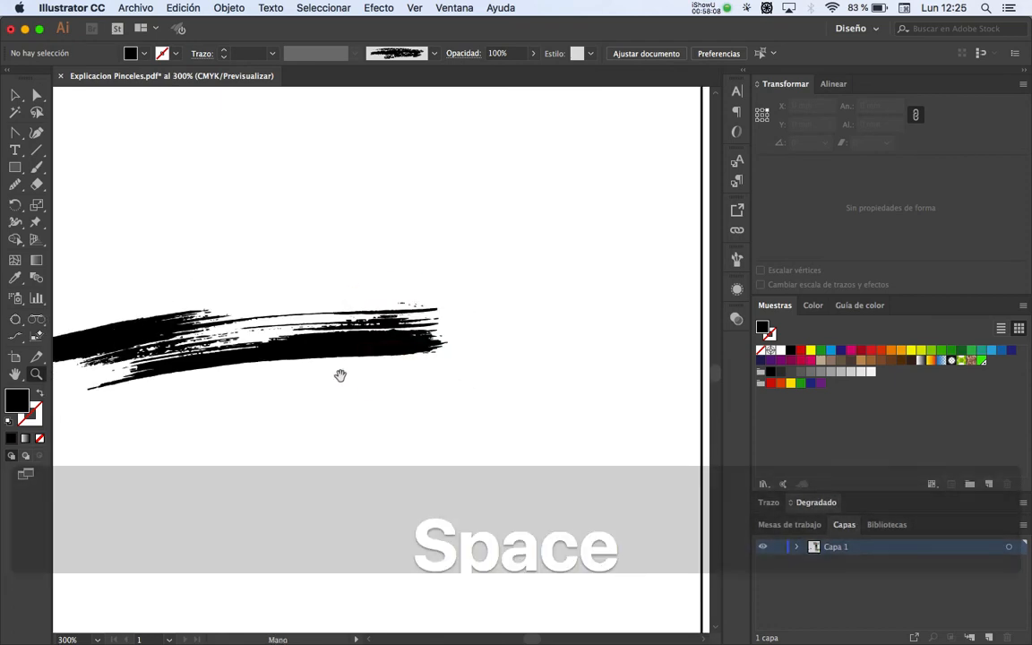
left_click_drag(340, 373, 427, 368)
Step: Try moving the main black compound path away from its loose fragments, undo it, and check the separate pieces in outline view
key("v")
left_click(428, 357)
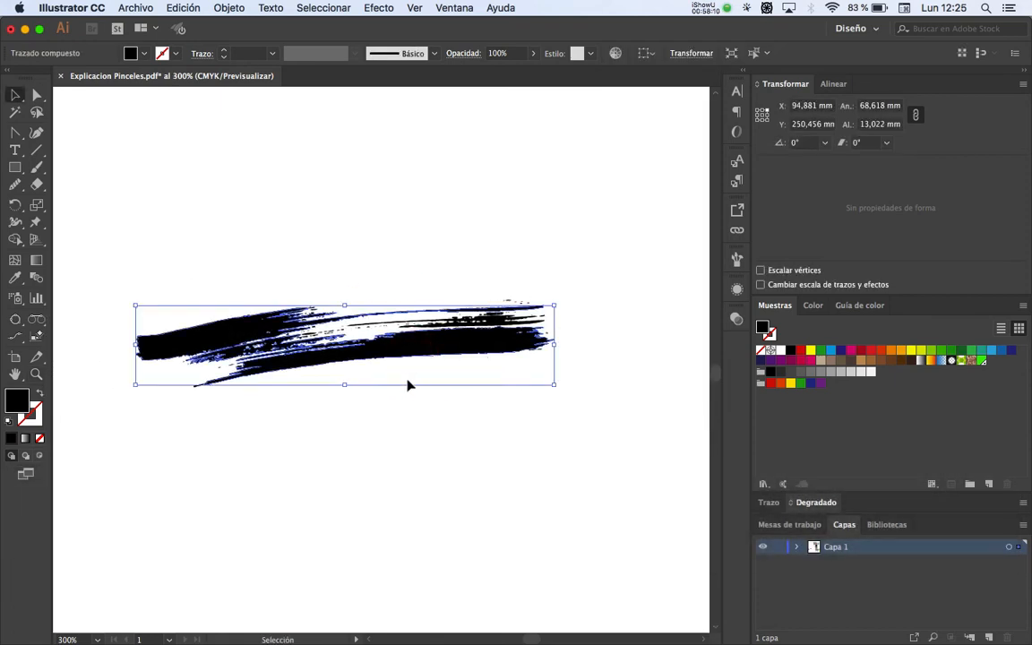
left_click(394, 399)
left_click_drag(477, 349, 451, 485)
key("super+z")
key("super+y")
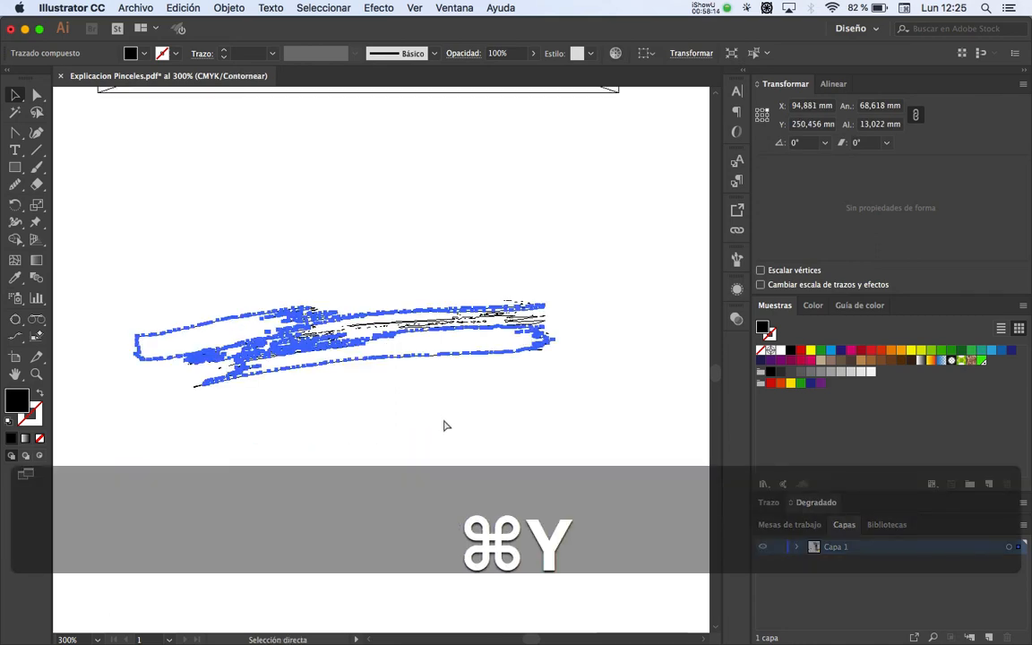
left_click(412, 371)
left_click(421, 357)
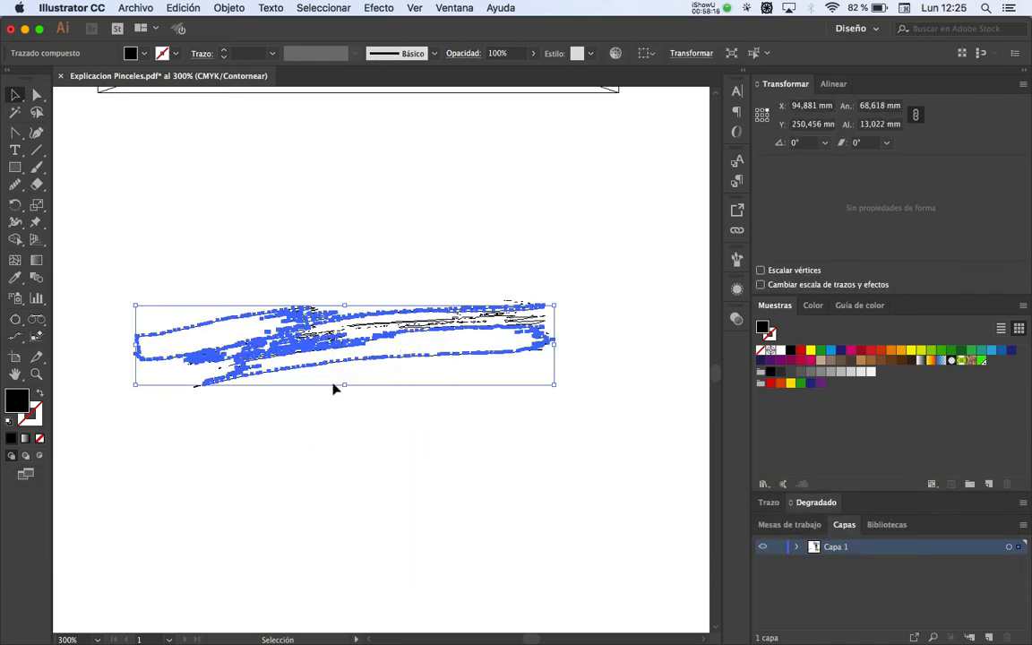
key("super+y")
Step: Select all pieces of the black vector brushstroke and group them
left_click(610, 262)
mouse_move(612, 223)
left_mouse_down()
mouse_move(380, 432)
mouse_move(126, 429)
left_mouse_up()
key("super+h")
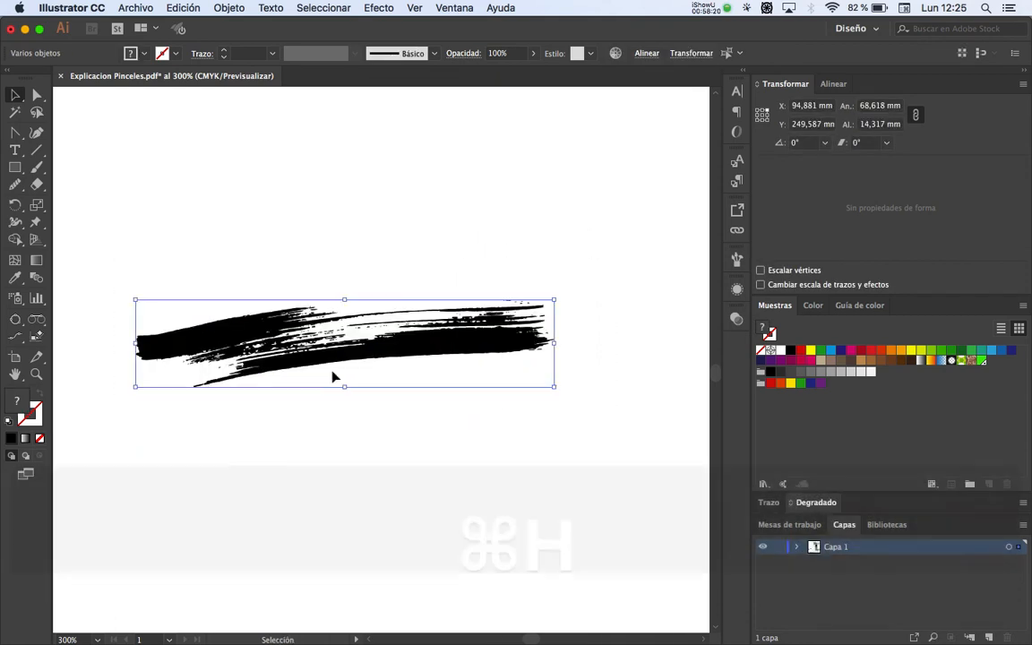
key("a")
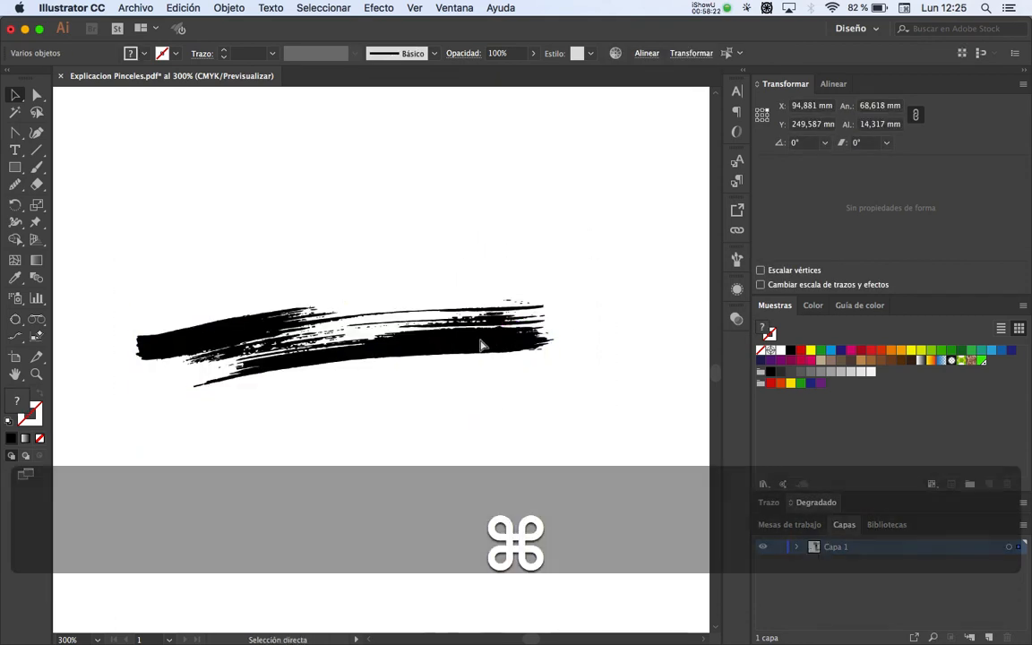
key("super+h")
key("v")
left_click(571, 283)
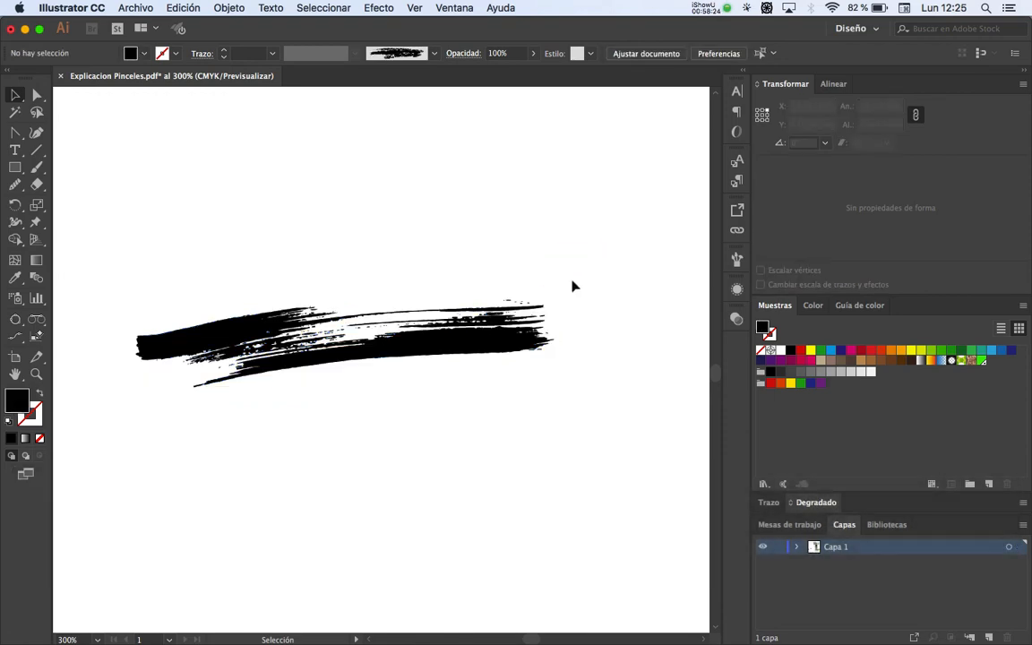
mouse_move(607, 239)
left_mouse_down()
mouse_move(206, 424)
mouse_move(179, 422)
left_mouse_up()
key("super+g")
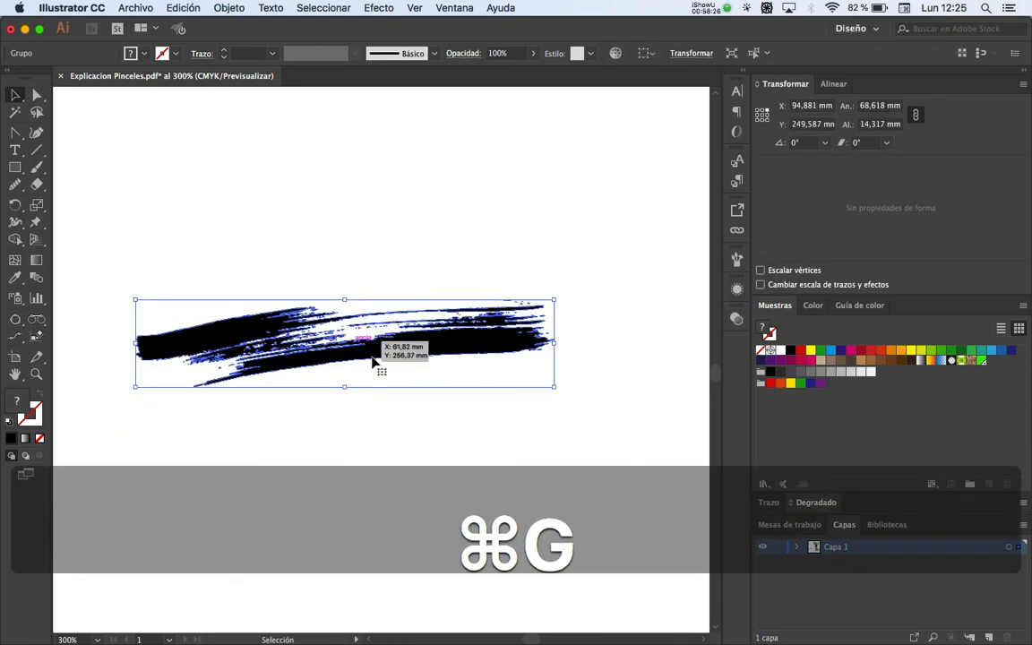
Step: Move the grouped black brushstroke up, closer to the green one
key("z")
left_click(363, 416, "alt")
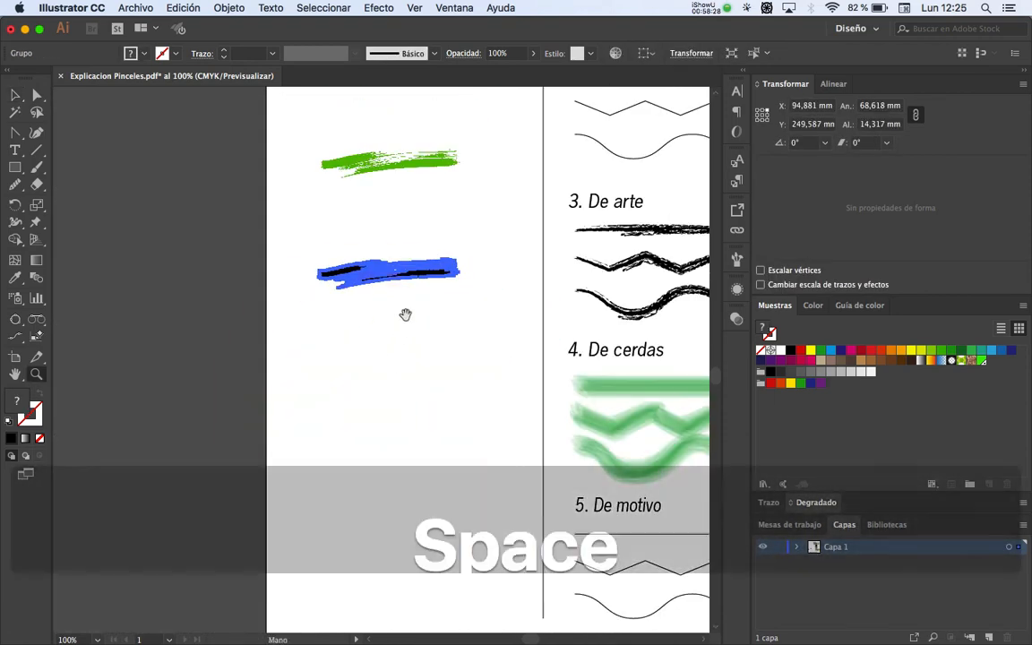
left_click_drag(405, 313, 365, 415)
left_click(364, 416)
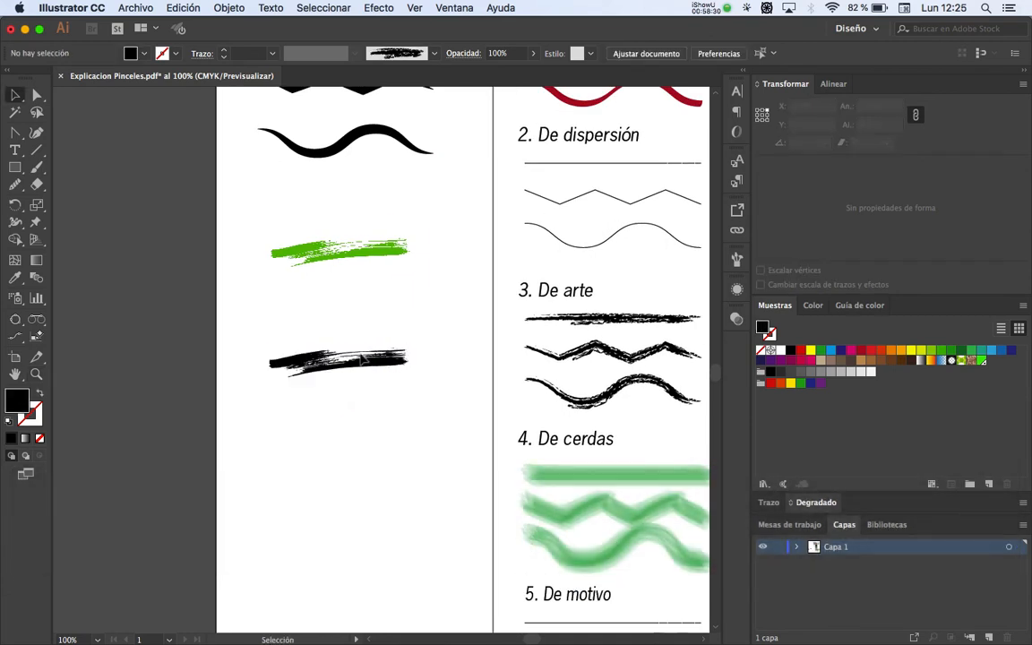
key("super+z")
left_click(354, 383)
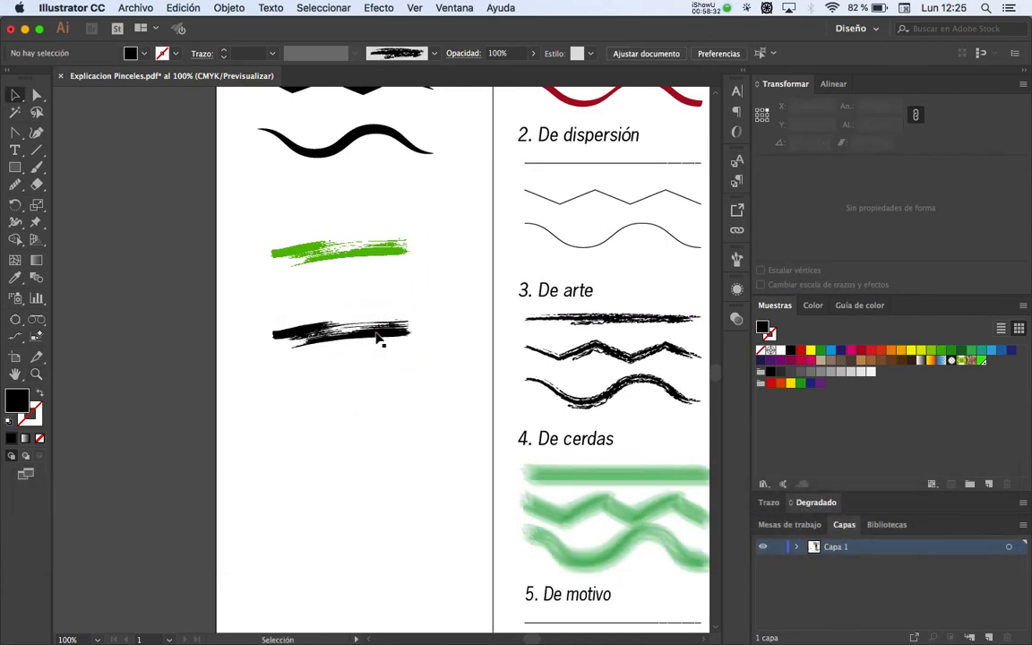
Step: Enlarge the black vector brushstroke proportionally to about twice its size and the green bitmap brushstroke to about 141 × 47 mm
left_click(379, 339)
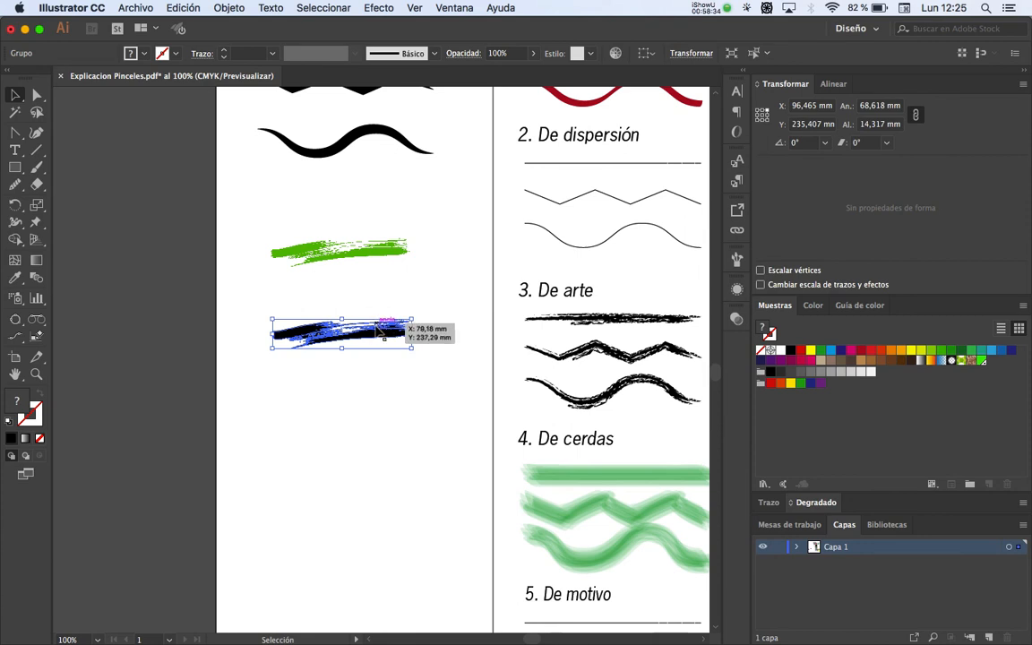
left_click(379, 255)
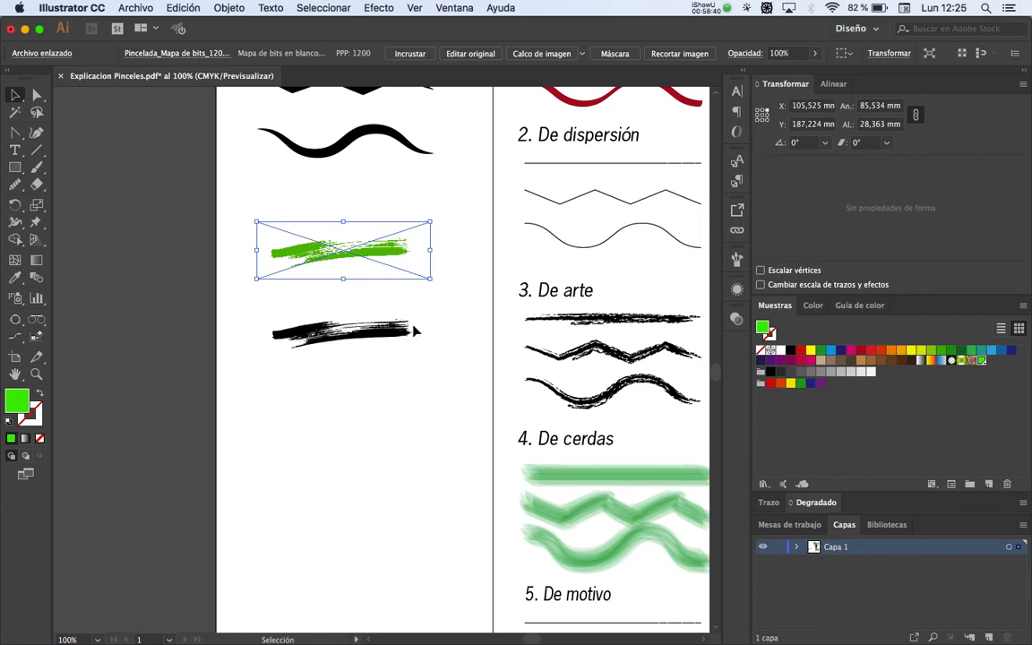
left_click(383, 343)
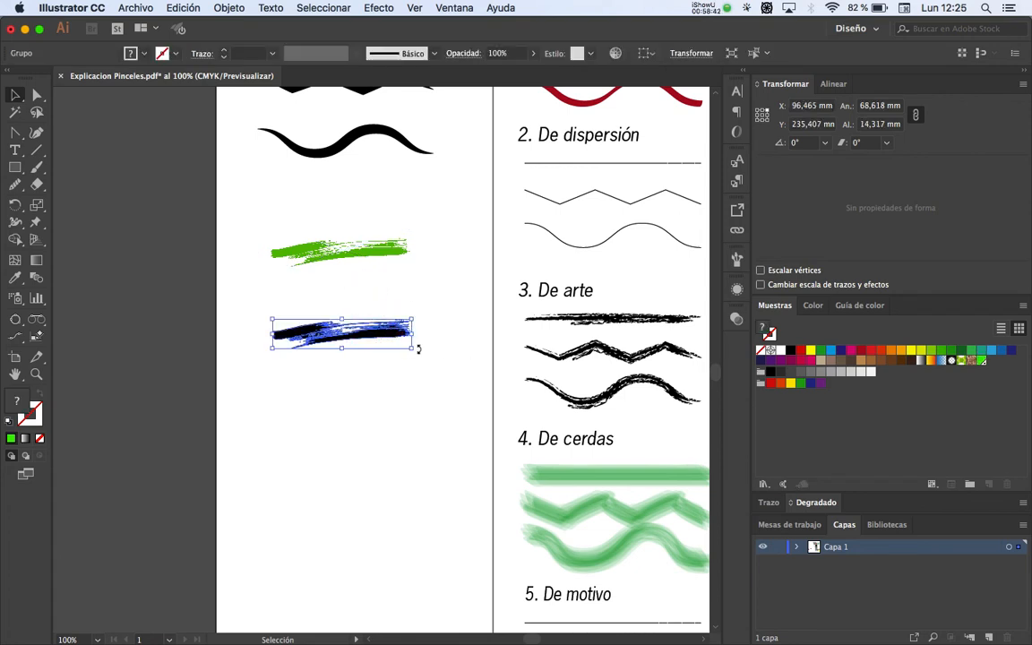
mouse_move(412, 350)
left_mouse_down()
mouse_move(416, 382)
mouse_move(315, 352)
mouse_move(363, 341)
mouse_move(568, 421)
mouse_move(573, 377)
left_mouse_up()
left_click(410, 417)
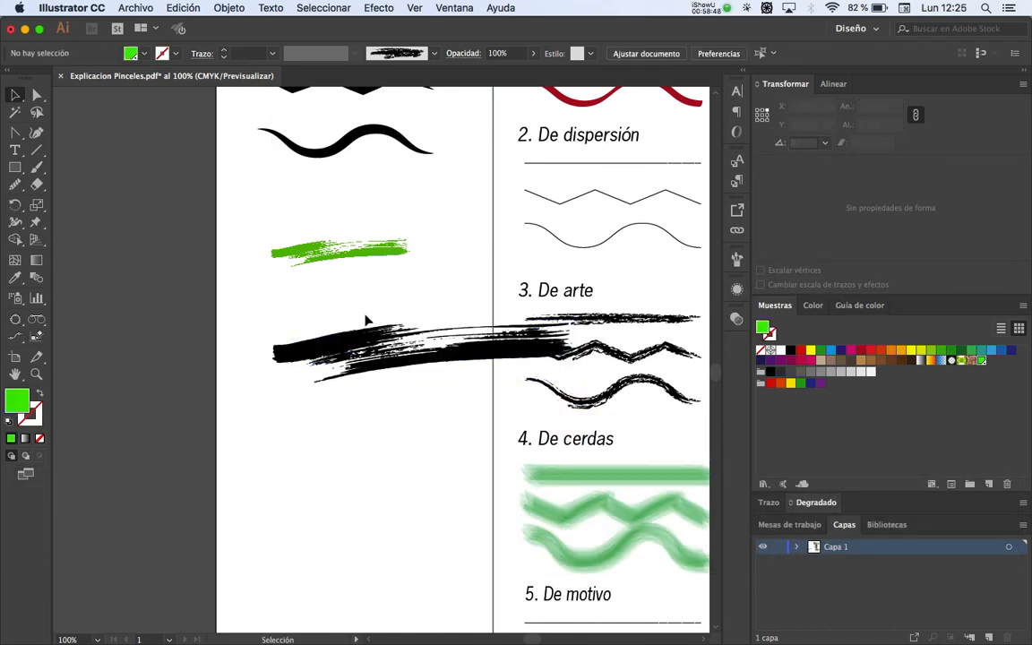
left_click(364, 264)
mouse_move(426, 274)
left_mouse_down()
mouse_move(525, 330)
mouse_move(543, 315)
left_mouse_up()
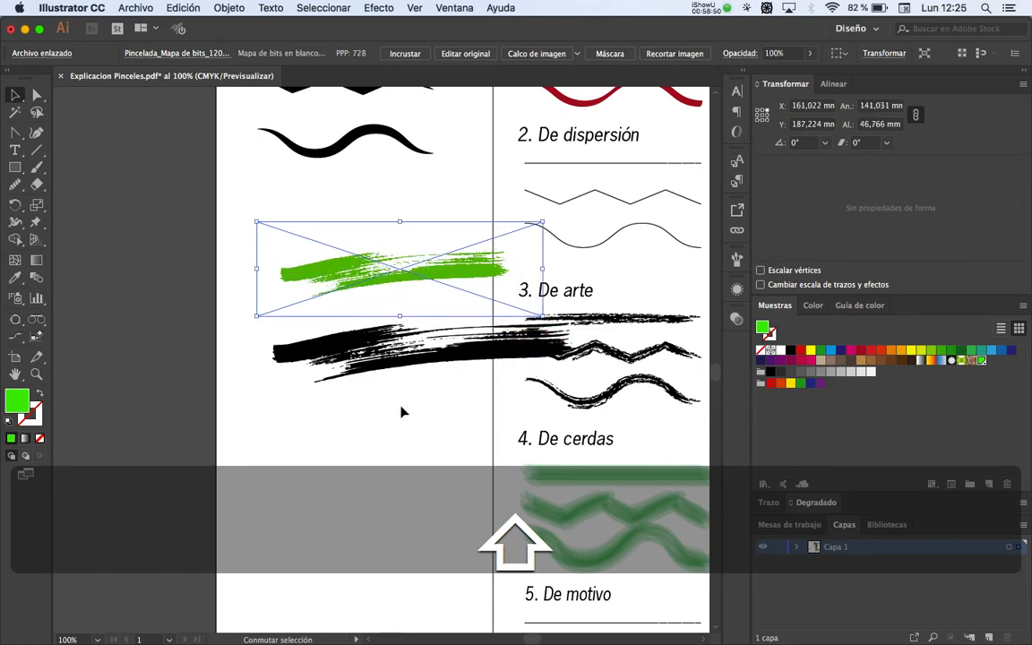
Step: Try to enlarge the green bitmap brushstroke further, to about 174 × 58 mm
mouse_move(269, 314)
left_mouse_down()
mouse_move(249, 311)
mouse_move(185, 362)
mouse_move(188, 339)
left_mouse_up()
left_click_drag(342, 300, 366, 276)
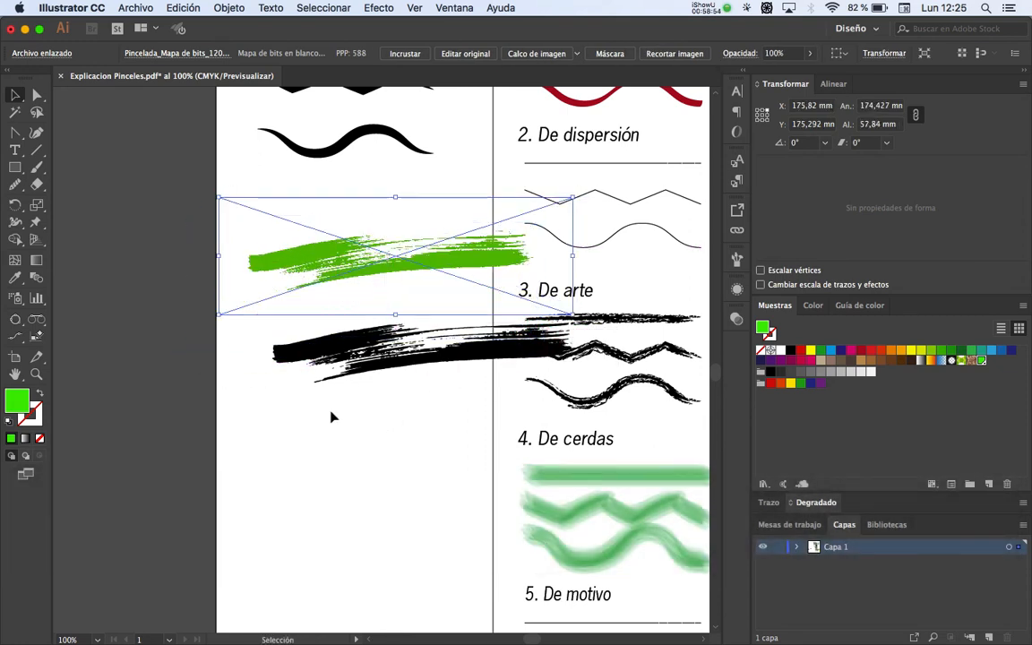
left_click_drag(331, 416, 355, 369)
left_click(352, 267)
Step: Undo the enlargements of the green bitmap and black vector brushstrokes
key("super+z")
key("super+z")
key("super+z")
key("super+z")
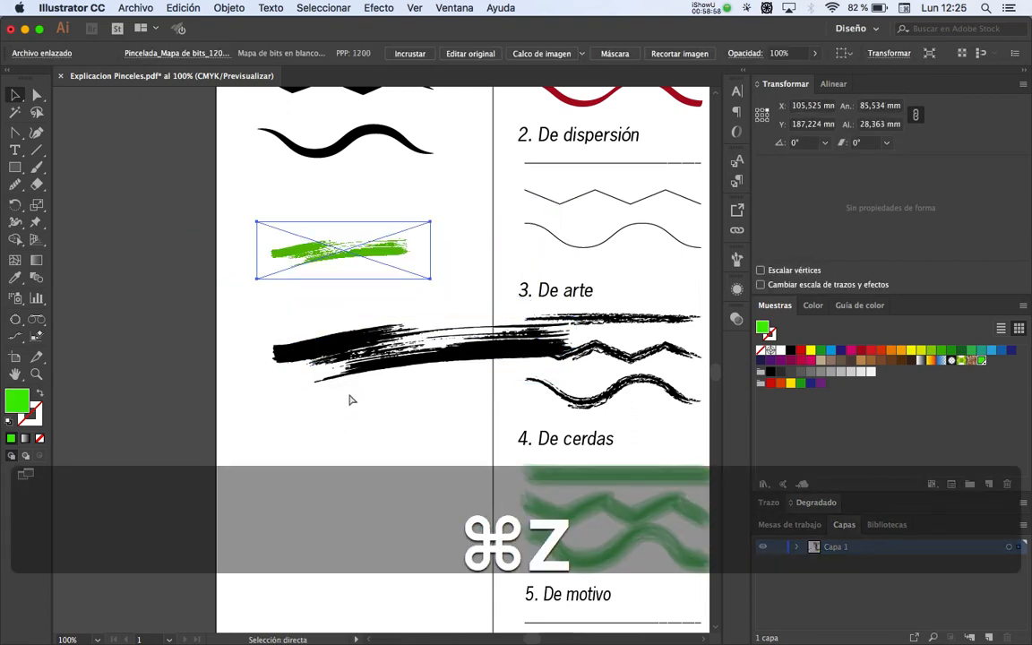
key("super+z")
left_click_drag(350, 337, 350, 336)
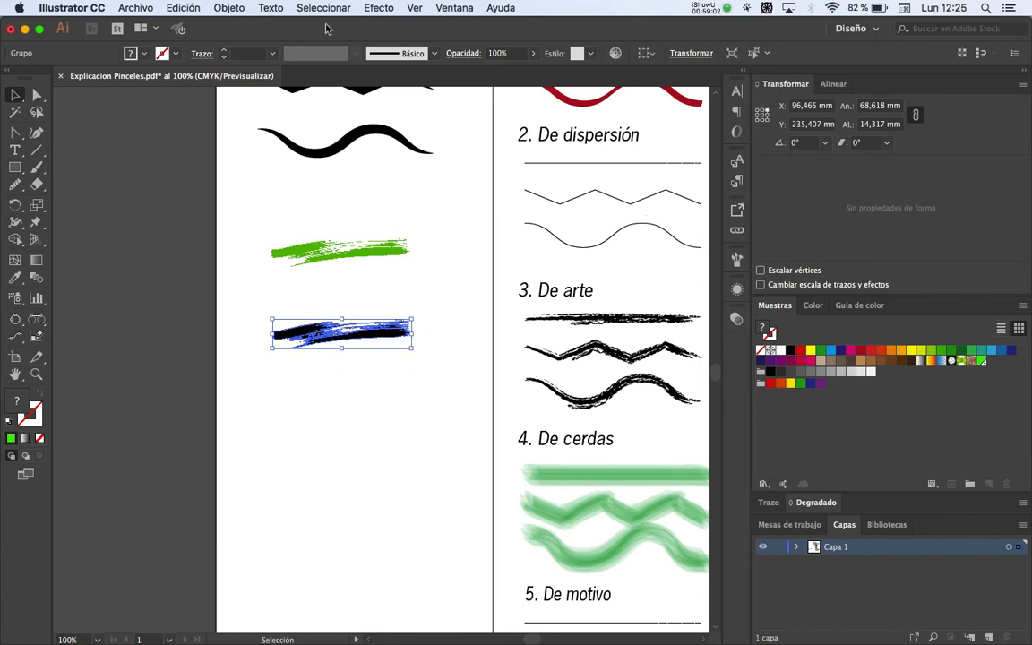
Step: Deselect the black brushstroke and display the full Brushes (Pinceles) panel
left_click(354, 386)
left_click(434, 56)
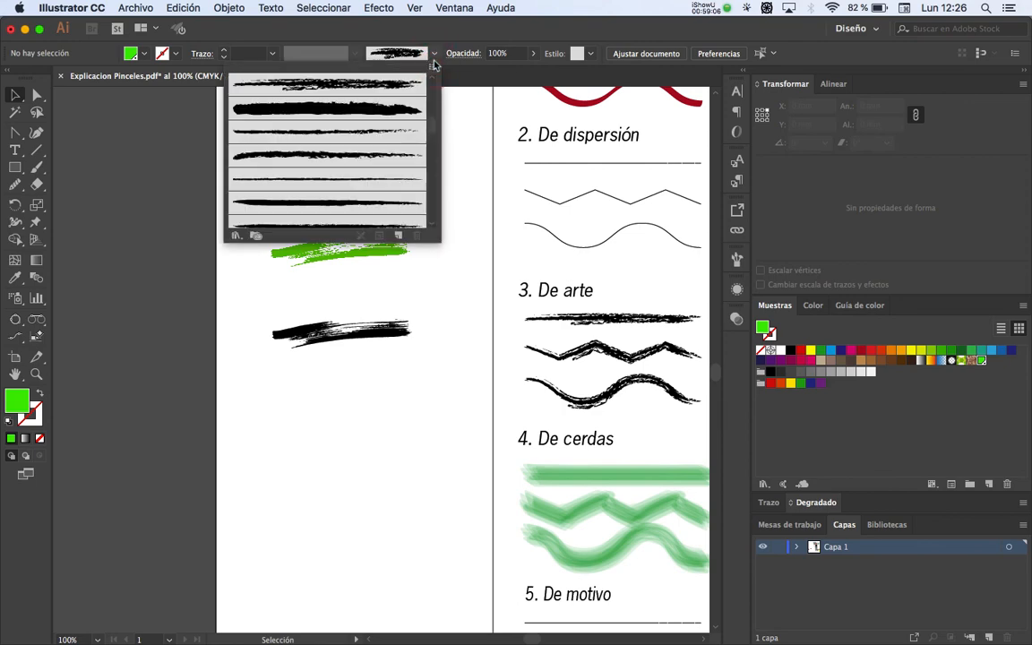
left_click(434, 70)
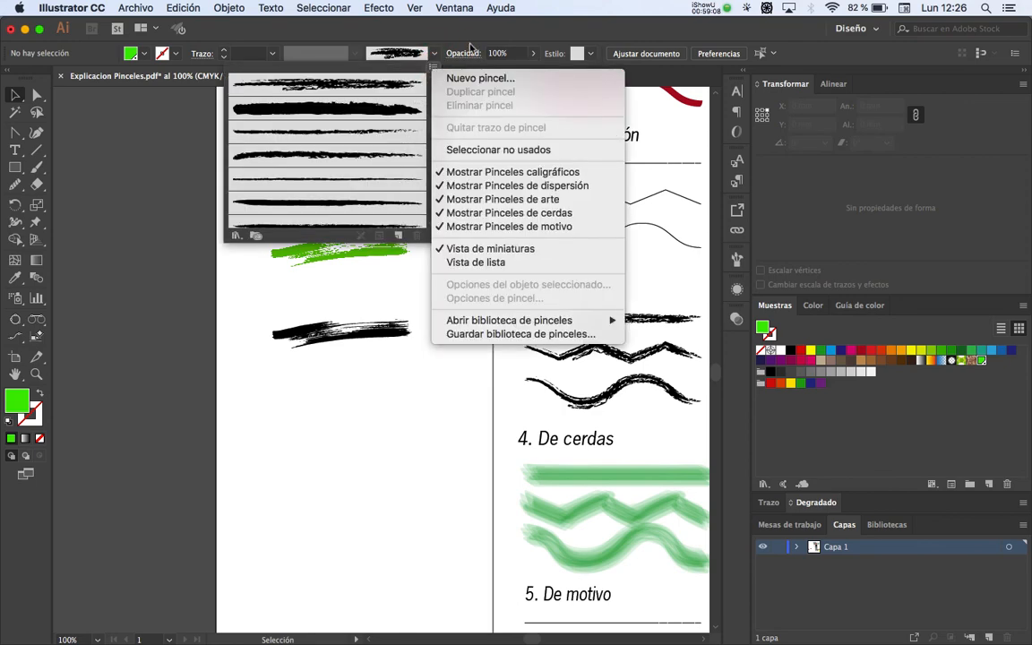
left_click(464, 43)
left_click(454, 7)
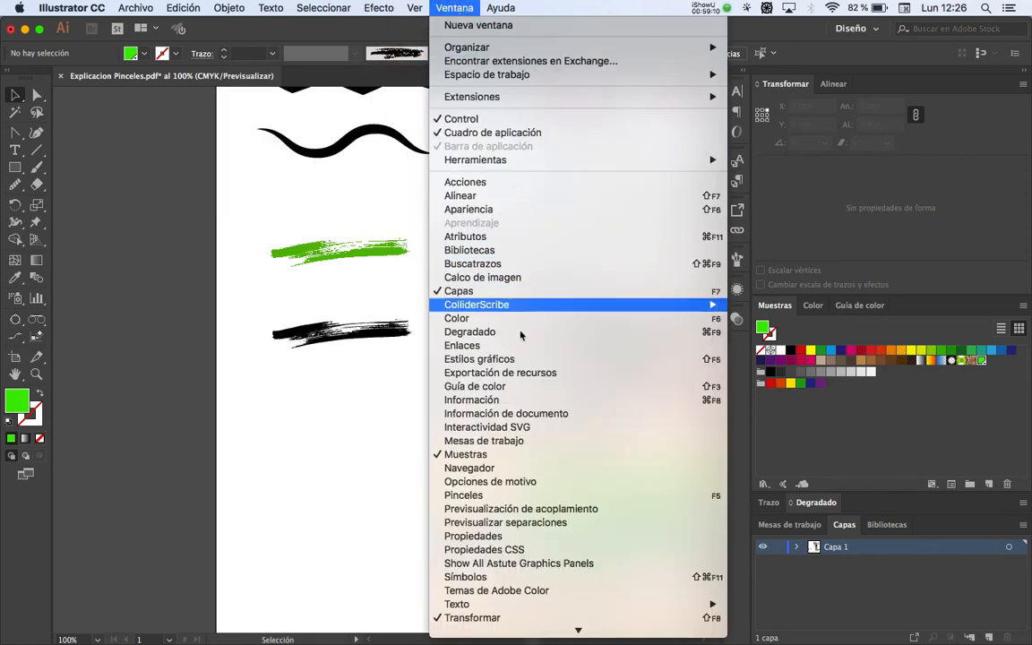
left_click(483, 495)
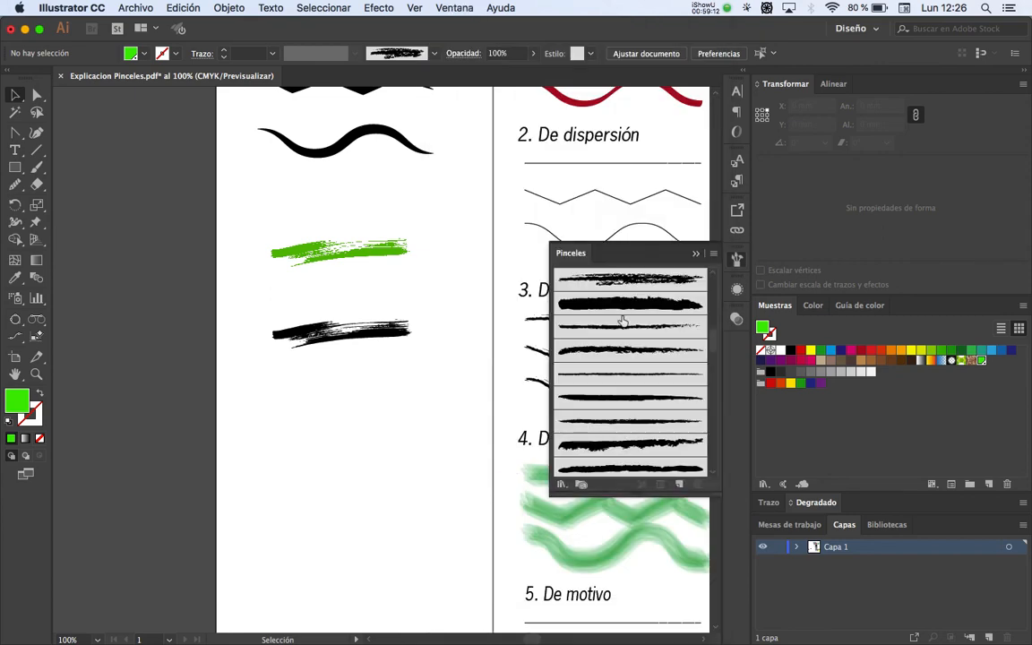
Step: Start a new art brush (Pincel de arte) from the grouped black vector brushstroke
left_click(383, 333)
left_click(713, 253)
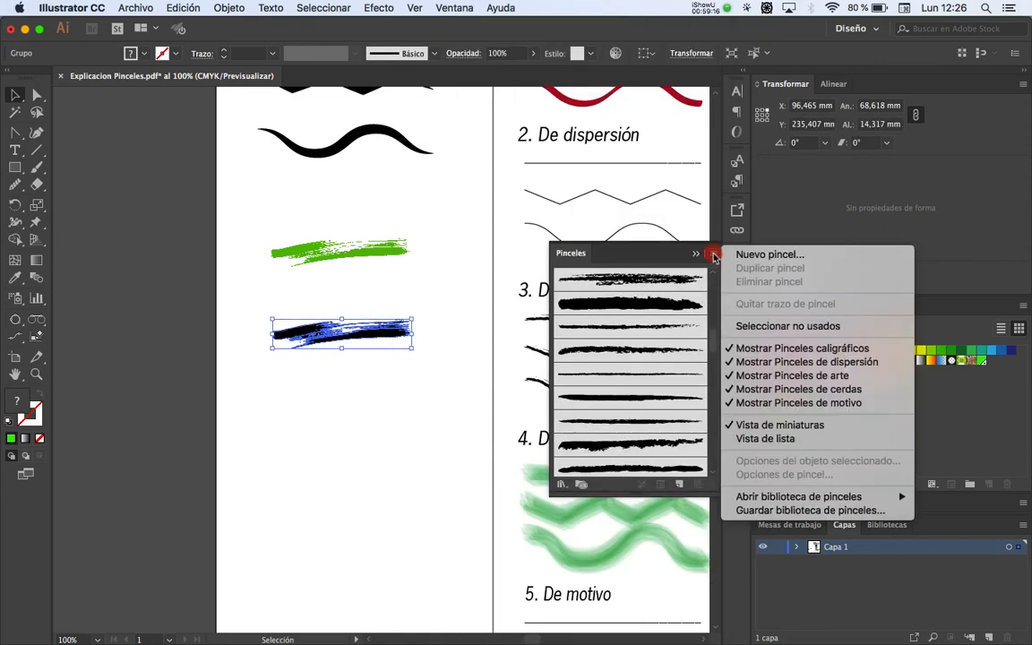
left_click(730, 254)
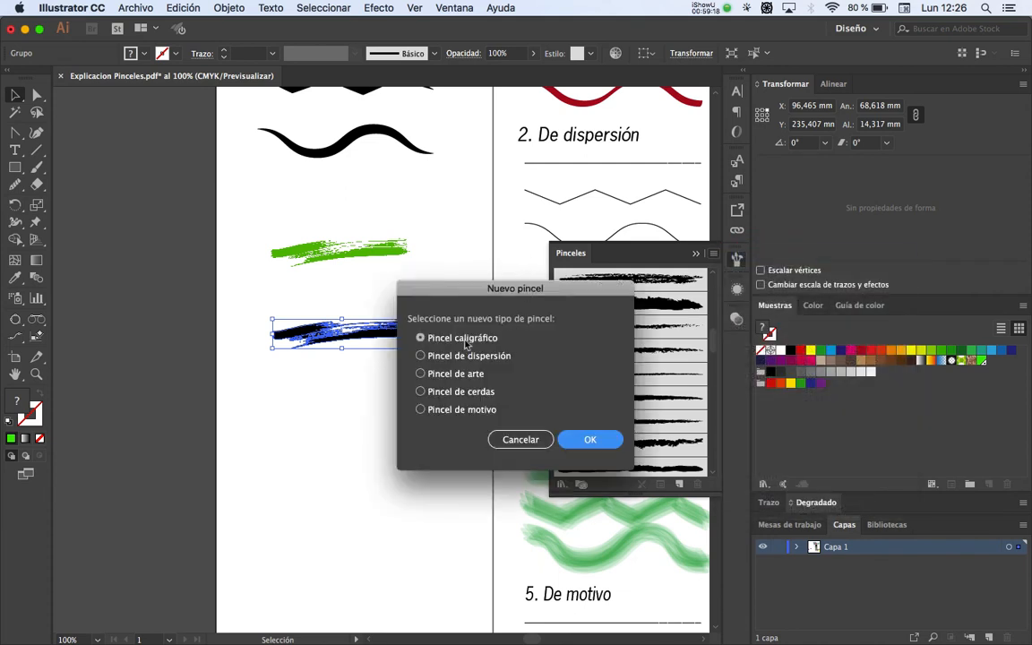
left_click(420, 374)
left_click(589, 439)
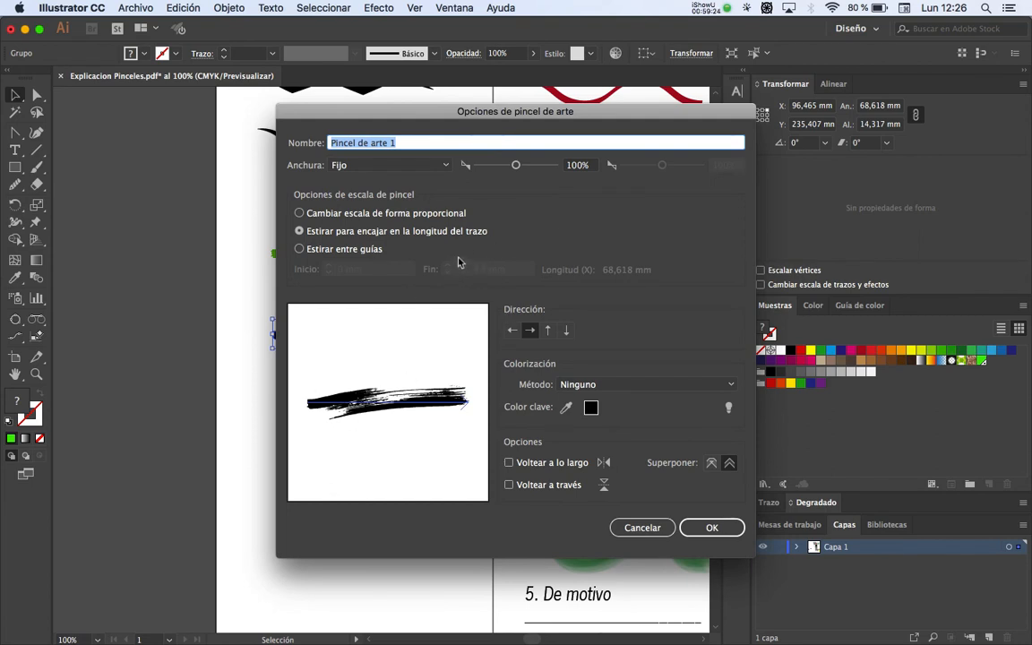
Step: Name the art brush "Pincelada rotu", set its colorization method to Matices y gradaciones, and create it
type("Mi")
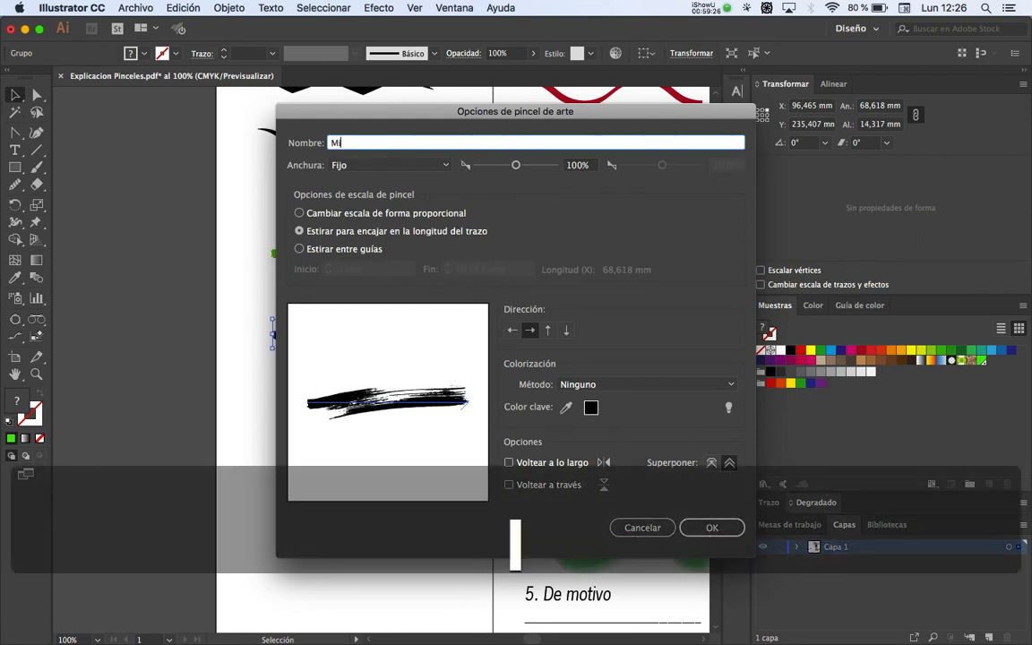
key("BackSpace")
type("Pi")
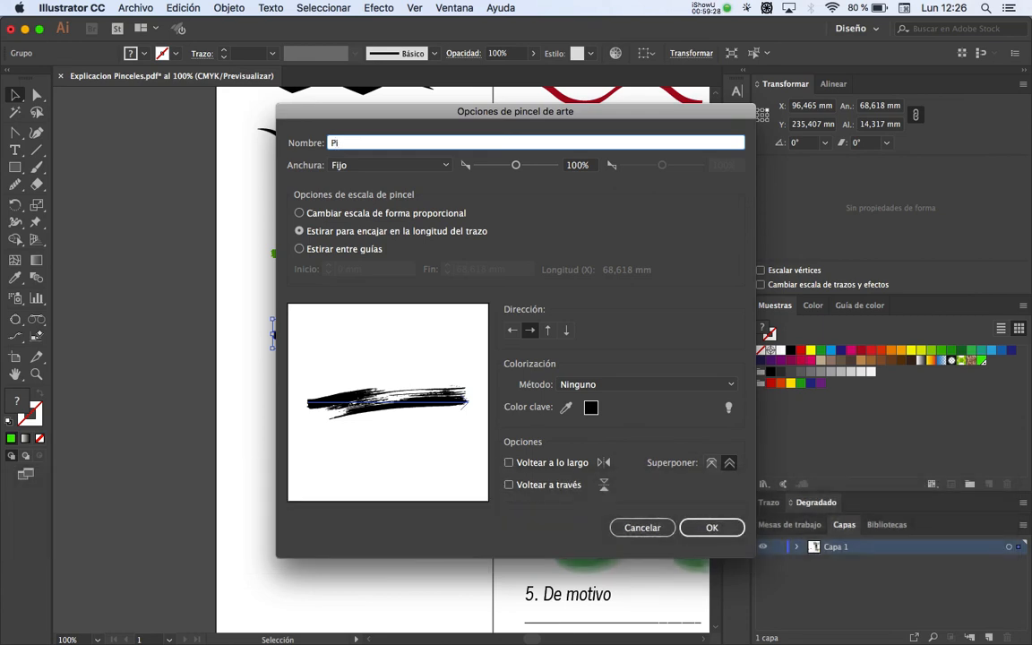
type("ncelada rotu")
left_click(578, 385)
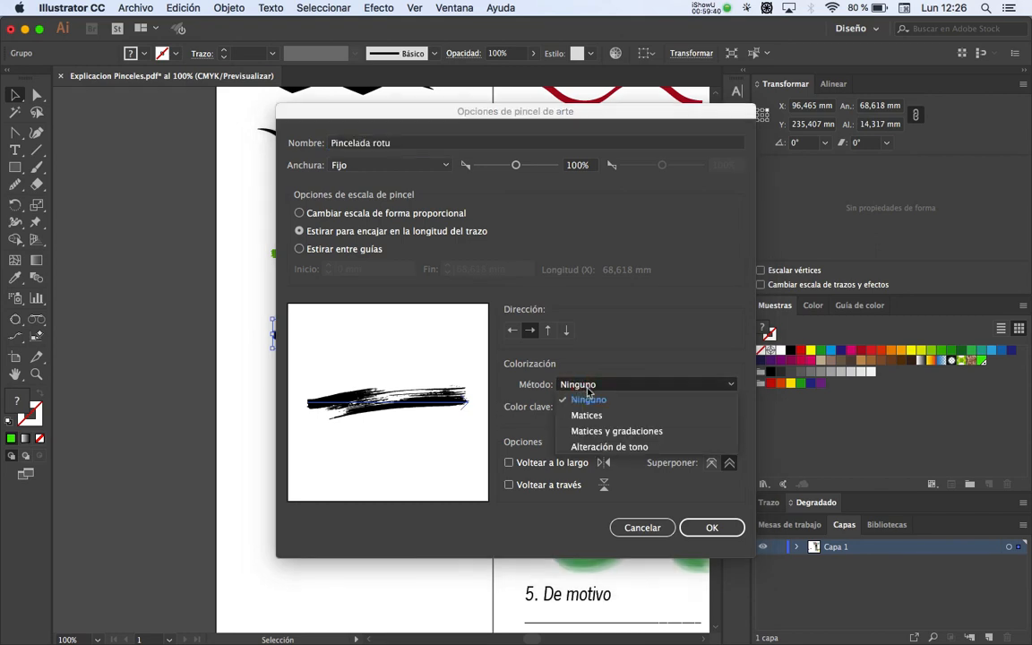
left_click(606, 433)
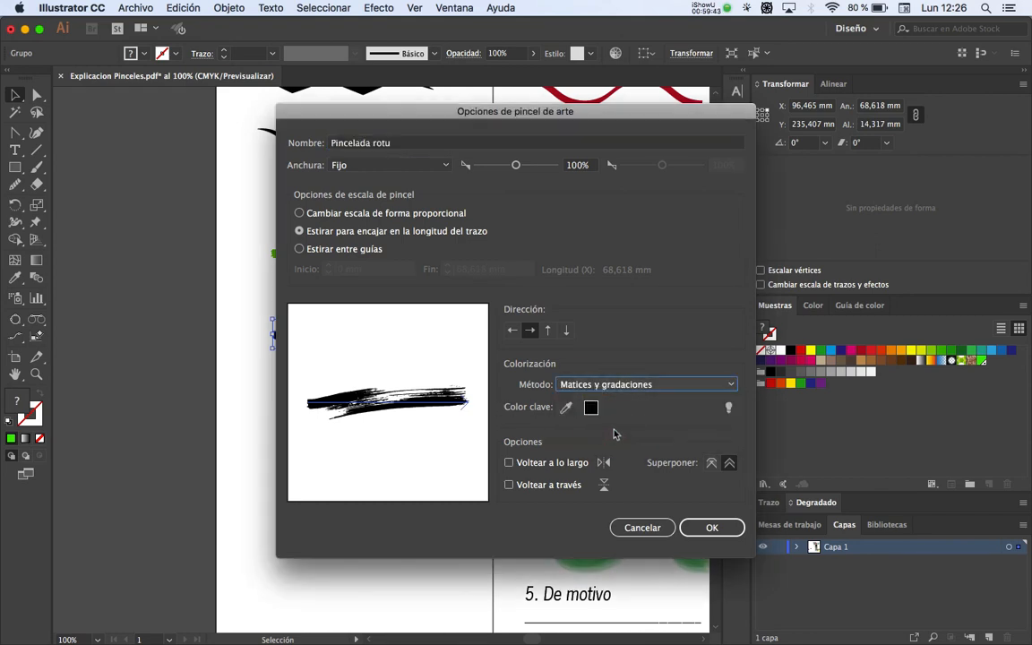
left_click(716, 527)
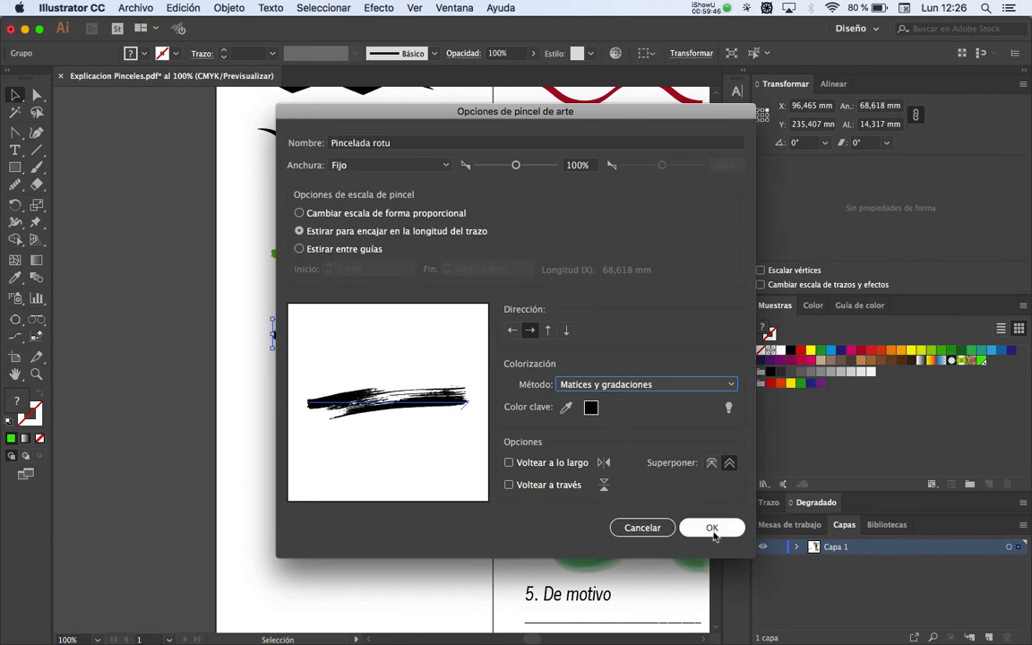
left_click(712, 528)
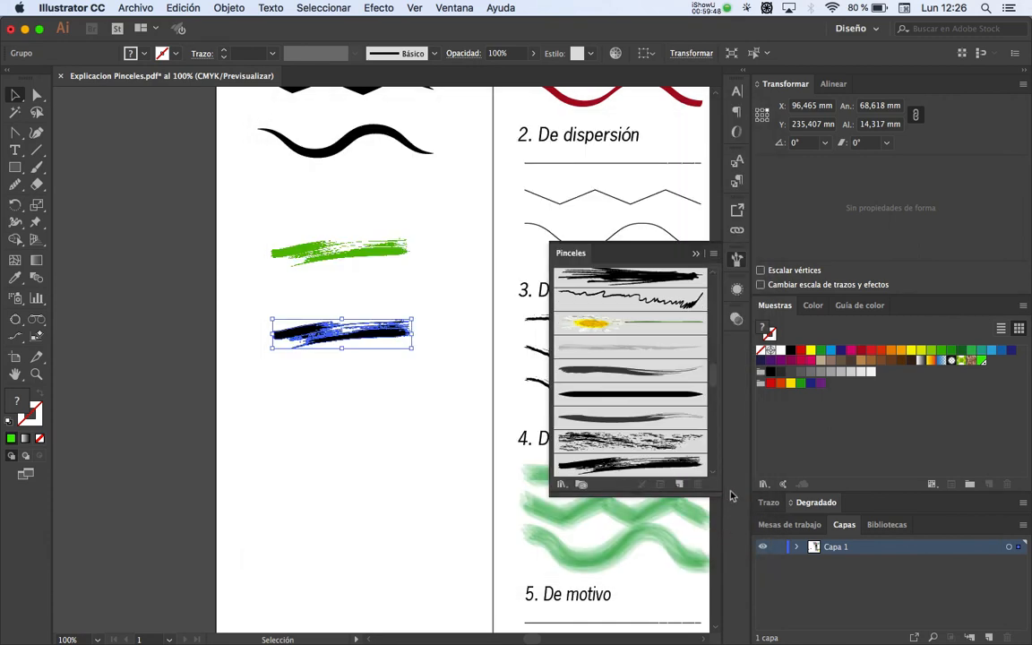
Step: Delete the original black vector brushstroke and the green bitmap brushstroke from the page
left_click(373, 387)
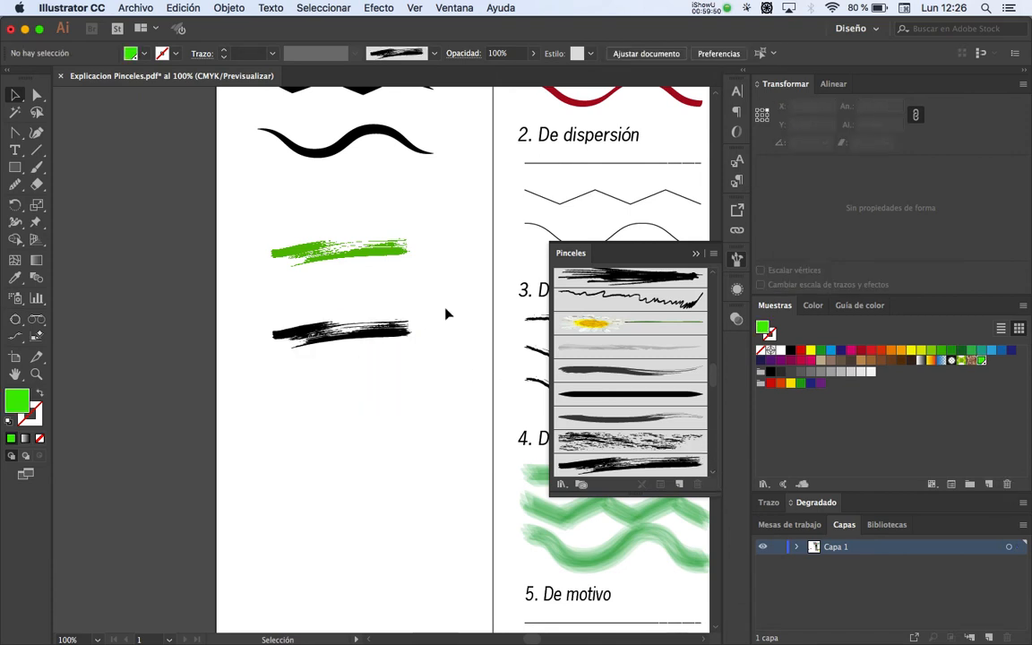
left_click_drag(445, 295, 231, 383)
key("BackSpace")
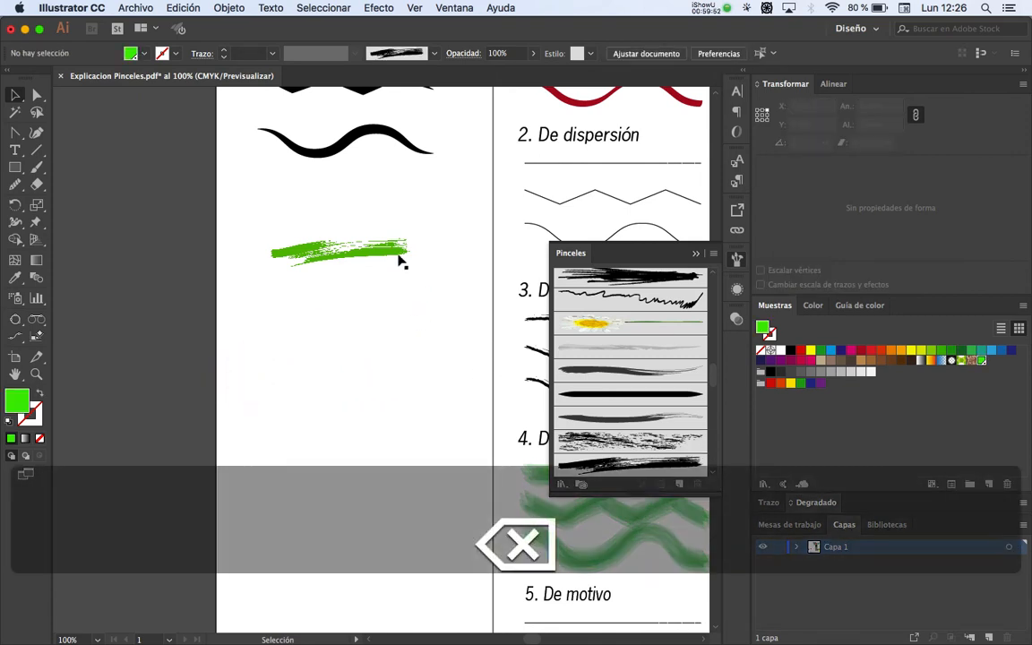
left_click(381, 244)
key("BackSpace")
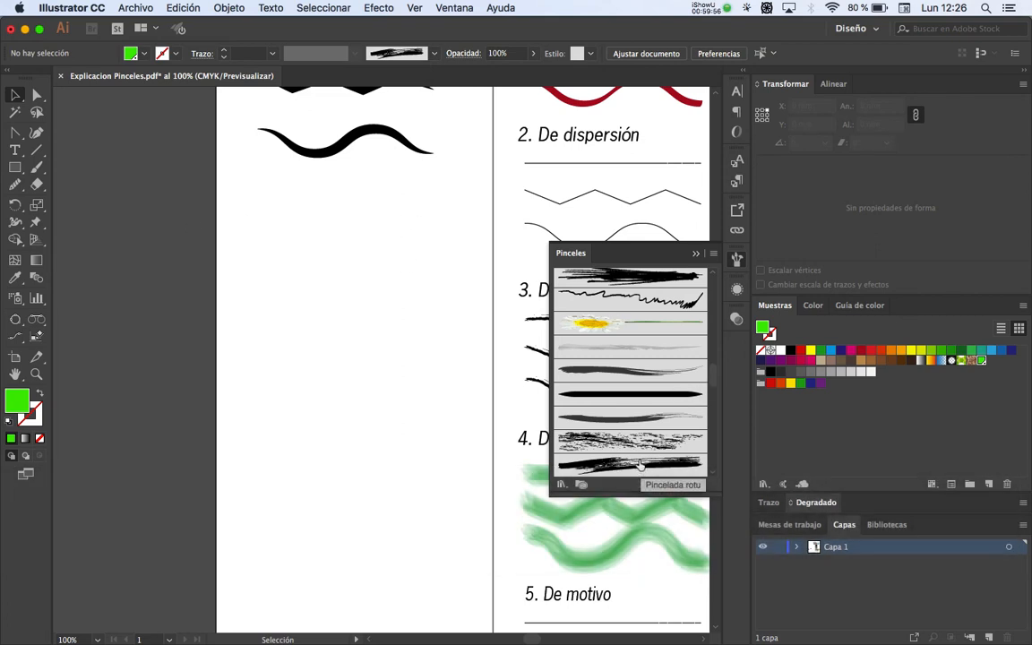
Step: Draw a horizontal line about 87 mm long below the black wavy stroke and apply the Pincelada rotu brush
left_click(37, 149)
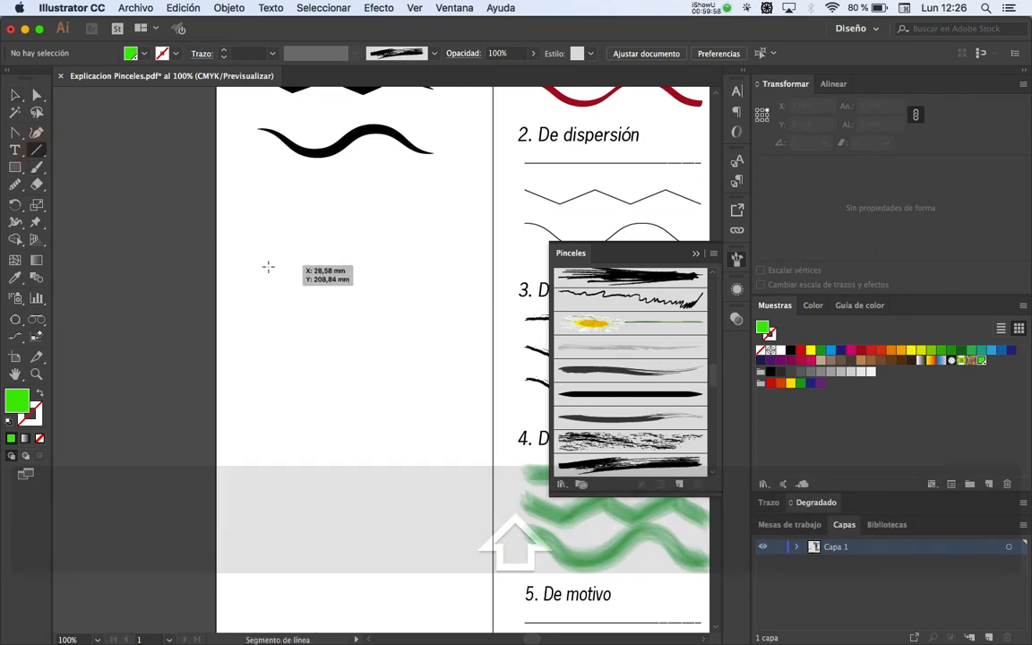
mouse_move(262, 266)
left_mouse_down()
mouse_move(392, 278)
mouse_move(441, 266)
mouse_move(439, 292)
left_mouse_up()
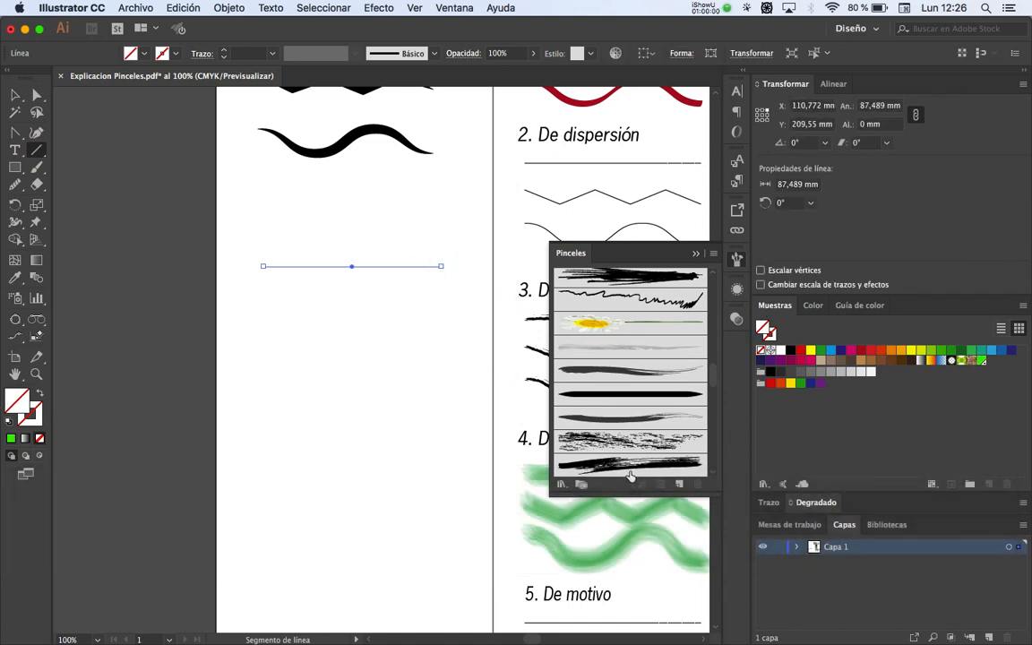
left_click(631, 464)
key("v")
left_click(397, 302)
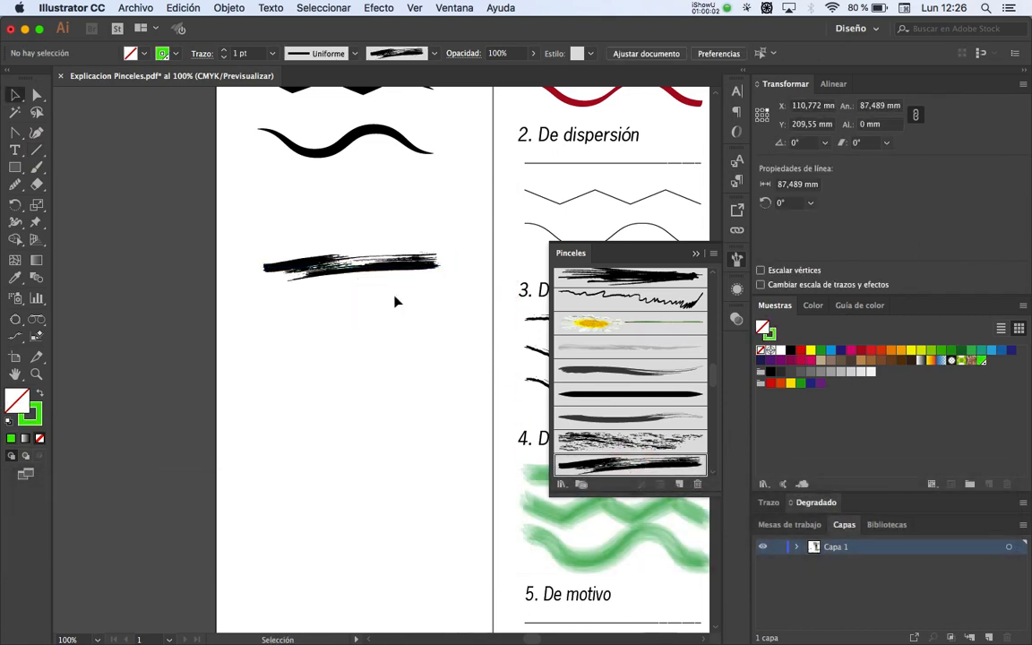
Step: Bend the brushed line upward at its middle into an arc about 12 mm high
left_click(397, 277)
left_click(427, 255)
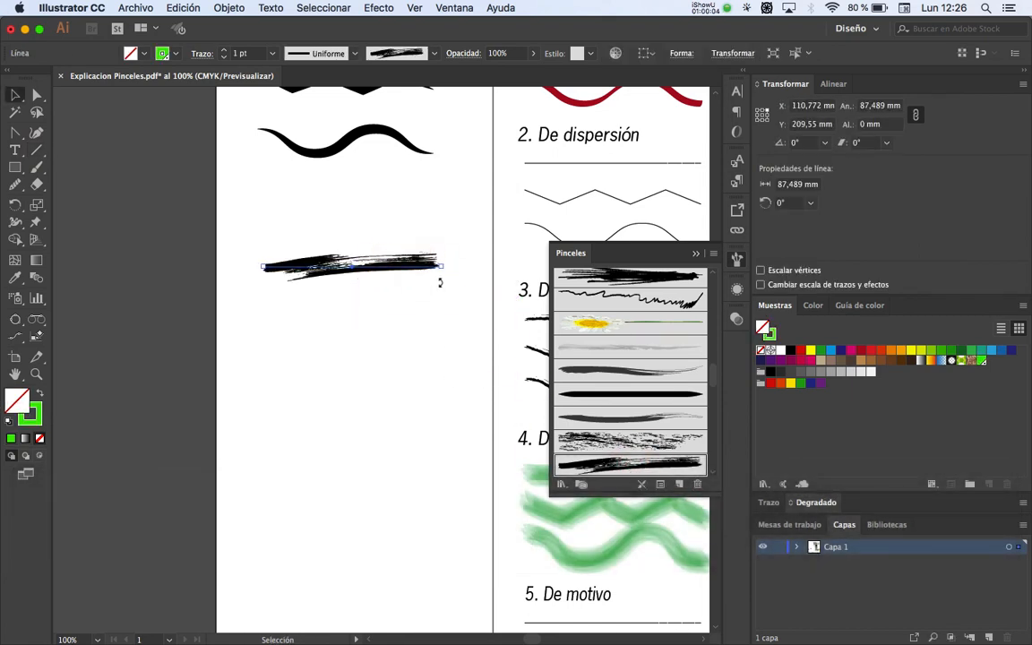
key("shift+c")
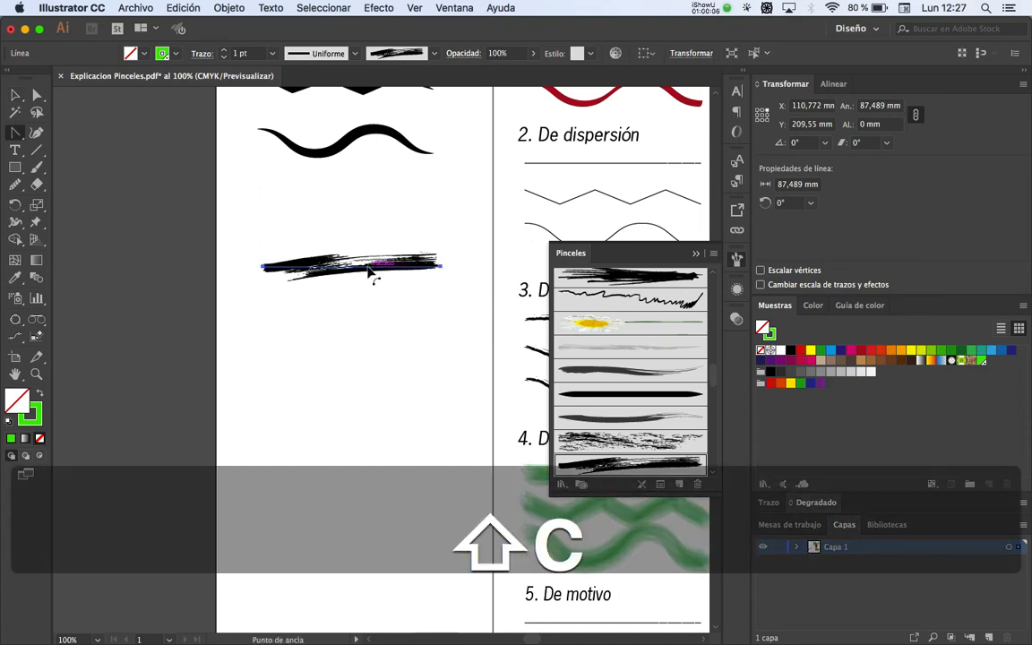
left_click_drag(356, 265, 364, 237)
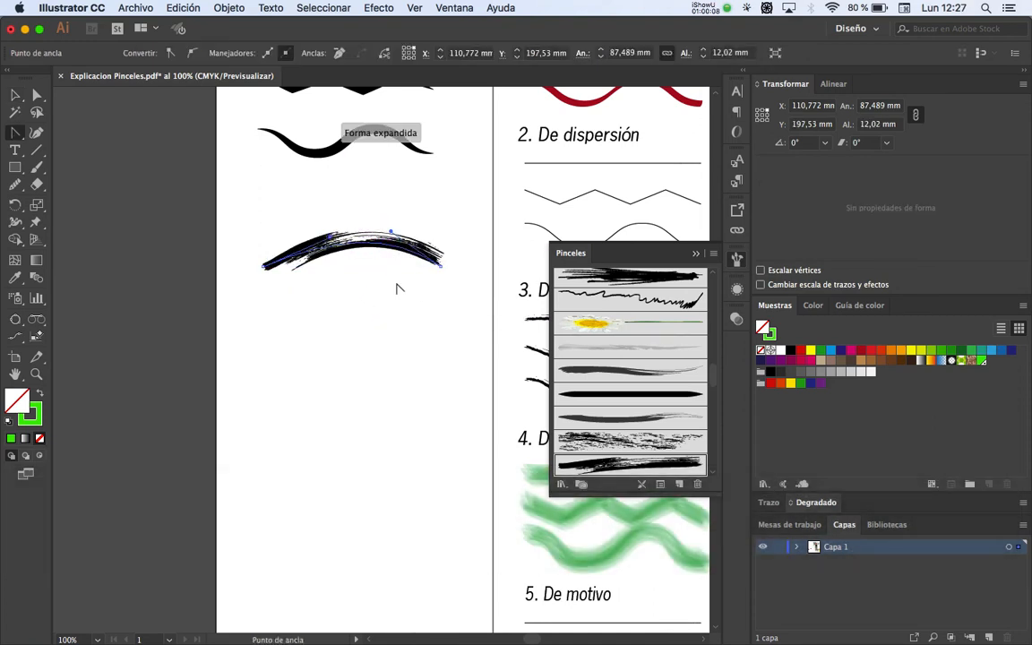
key("v")
left_click(380, 320)
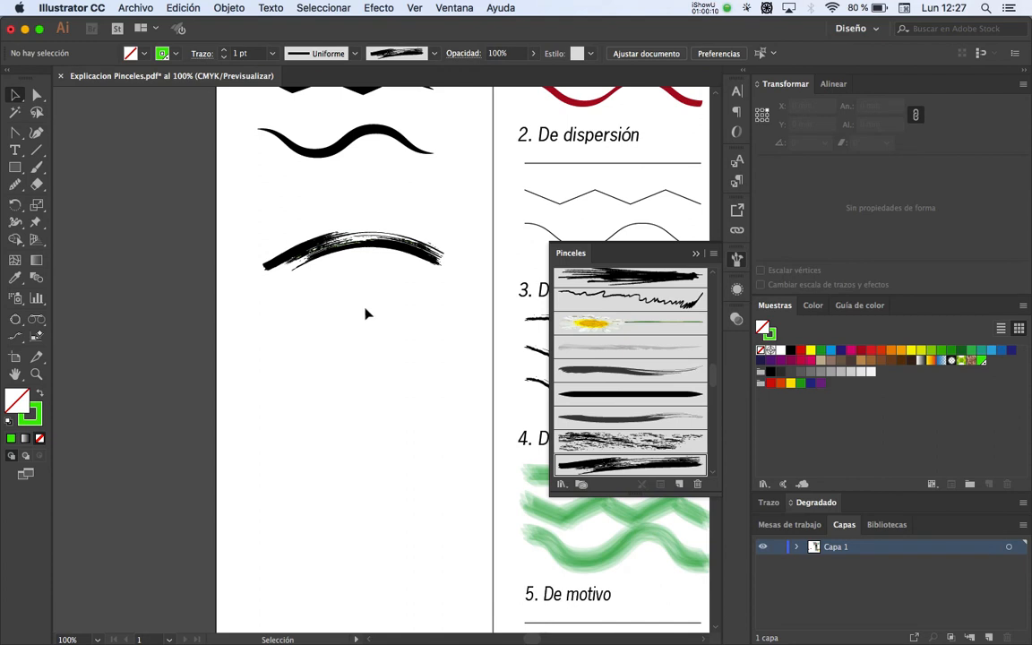
Step: Try several other art brushes on the arc, including the scribble, the rough charcoal-like strokes and the wavy multi-line brush
left_click(351, 256)
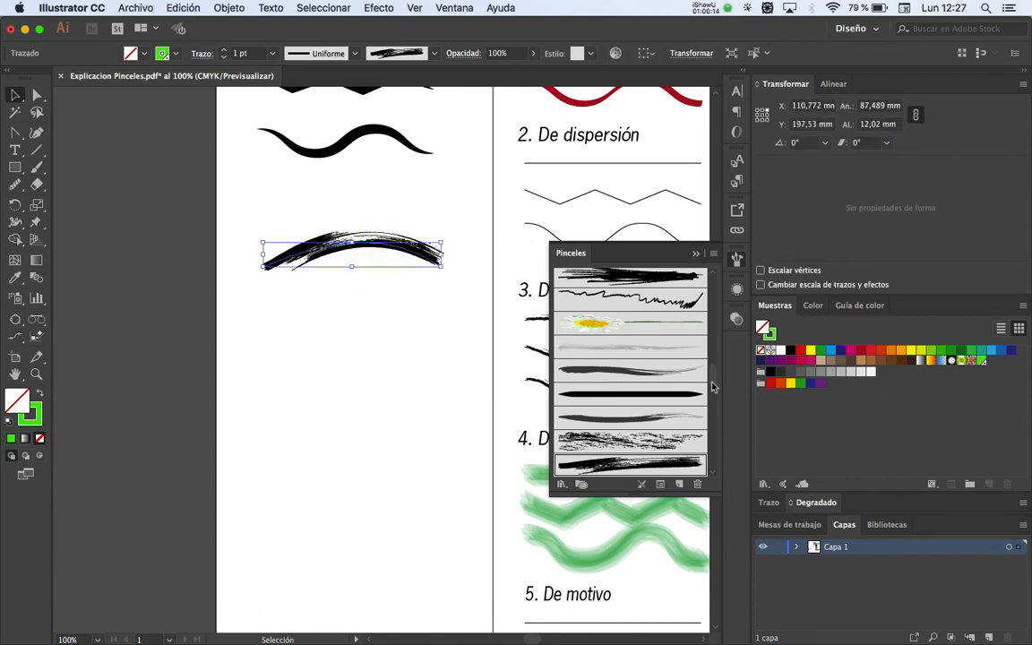
left_click_drag(714, 386, 713, 347)
left_click(629, 448)
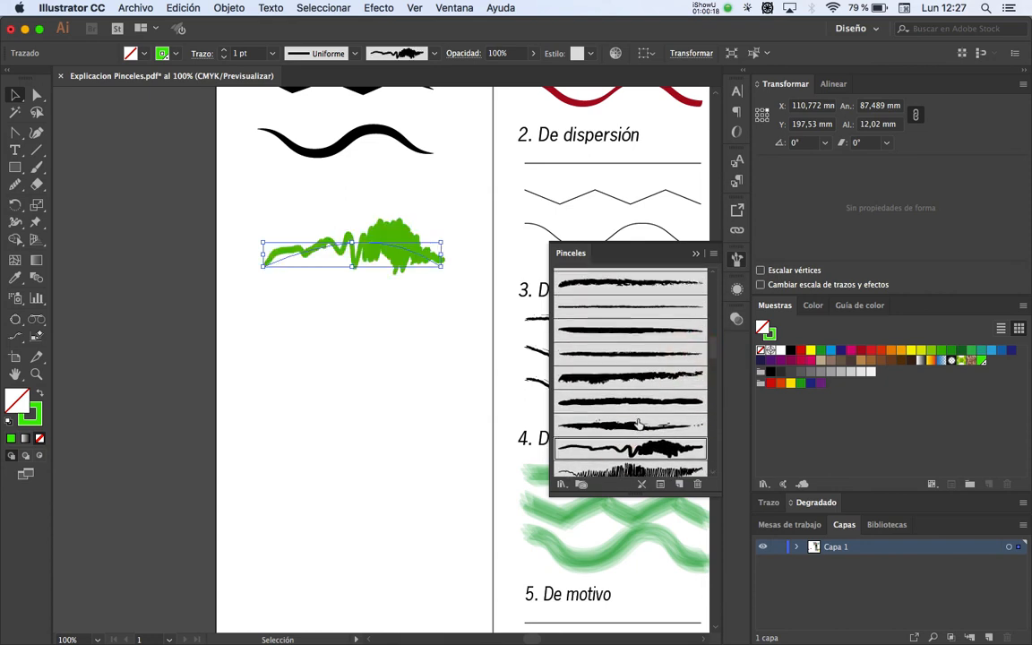
left_click(574, 380)
left_click(627, 401)
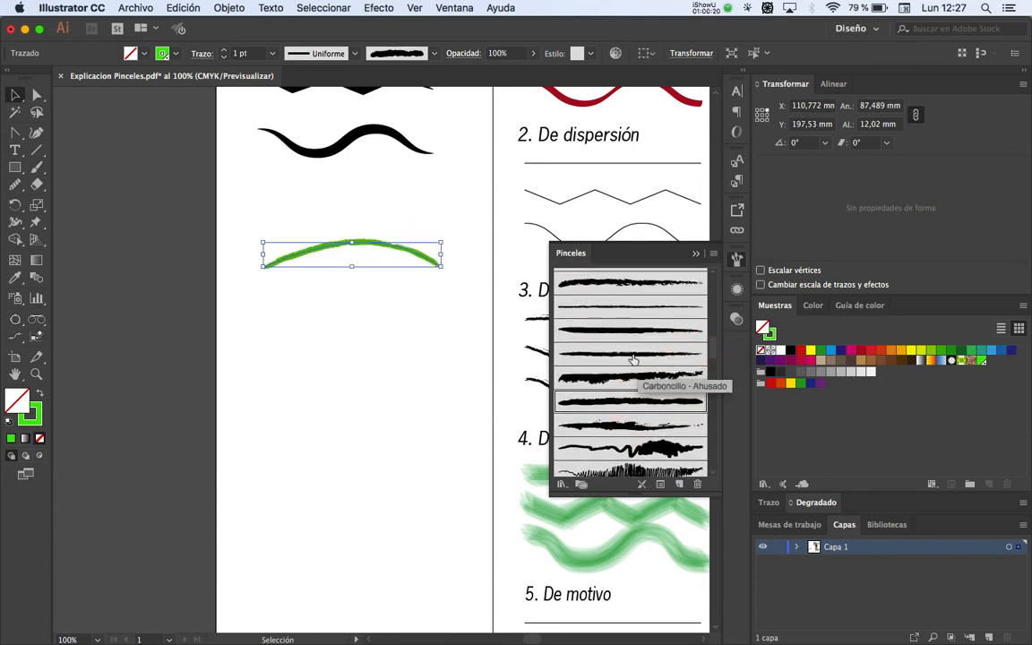
left_click(636, 329)
scroll(712, 347, "up", 5)
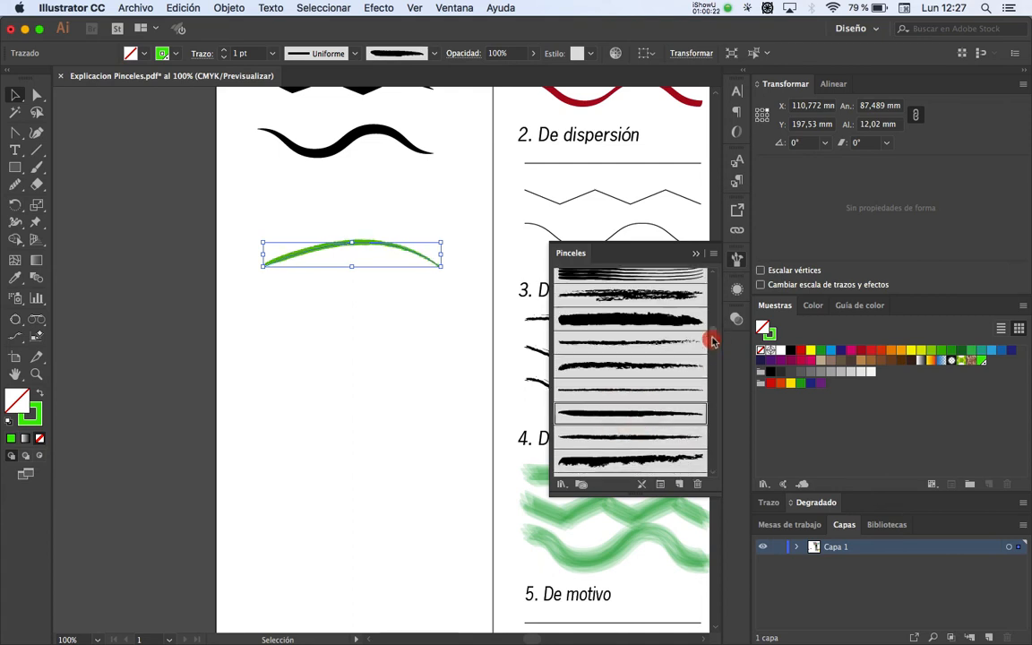
left_click(633, 351)
left_click(638, 307)
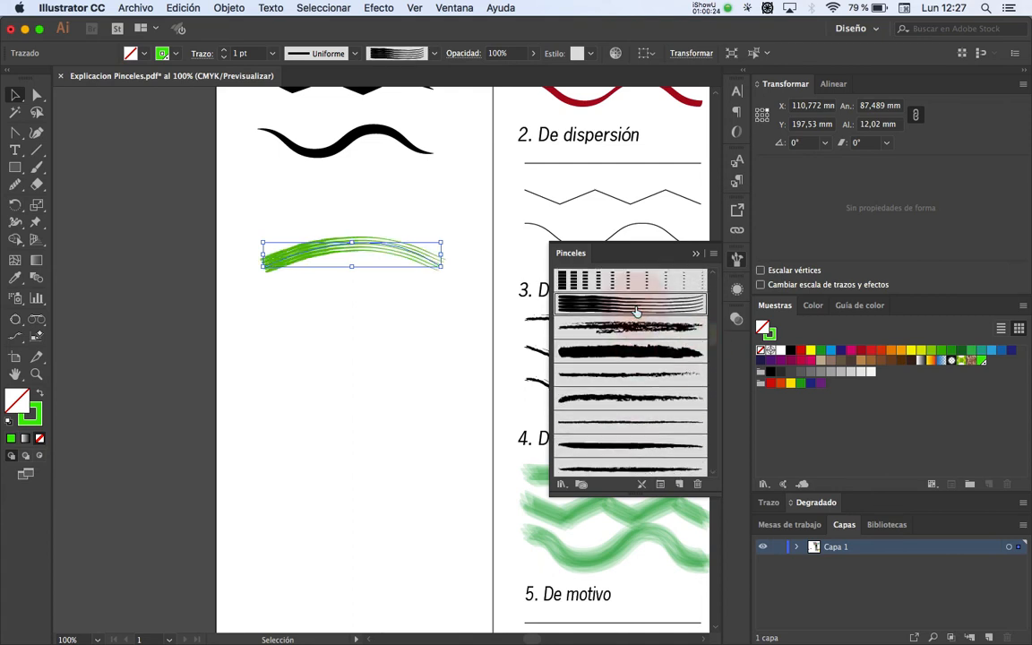
Step: Apply the dashed, parallel-line and sketchy art brushes to the arc in turn, ending with the tapered dry-ended stroke
left_click_drag(710, 334, 707, 315)
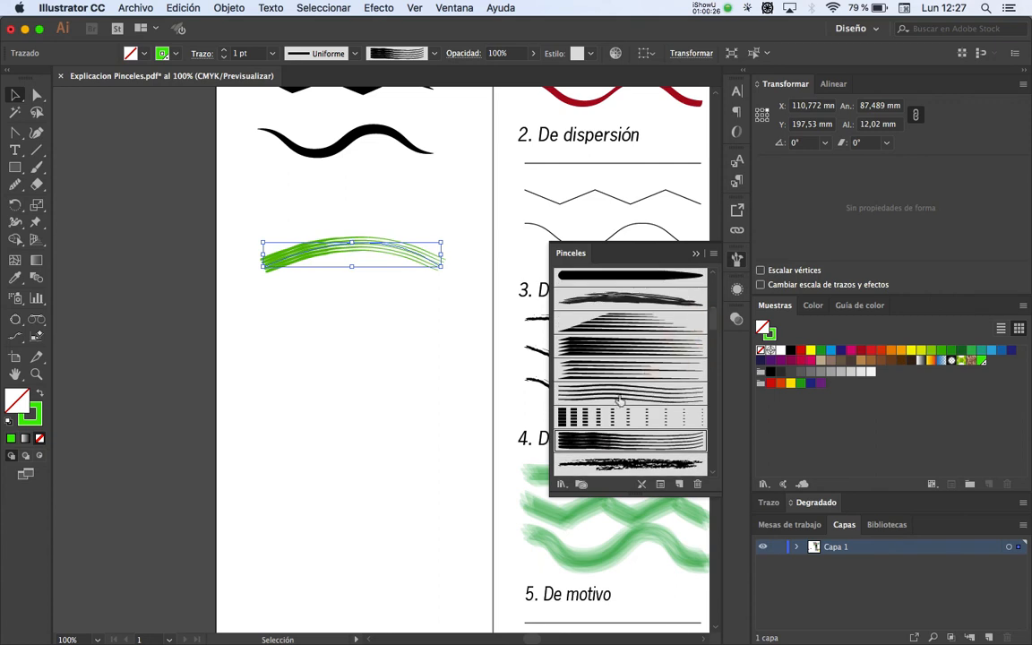
left_click(603, 416)
left_click(620, 372)
left_click(622, 343)
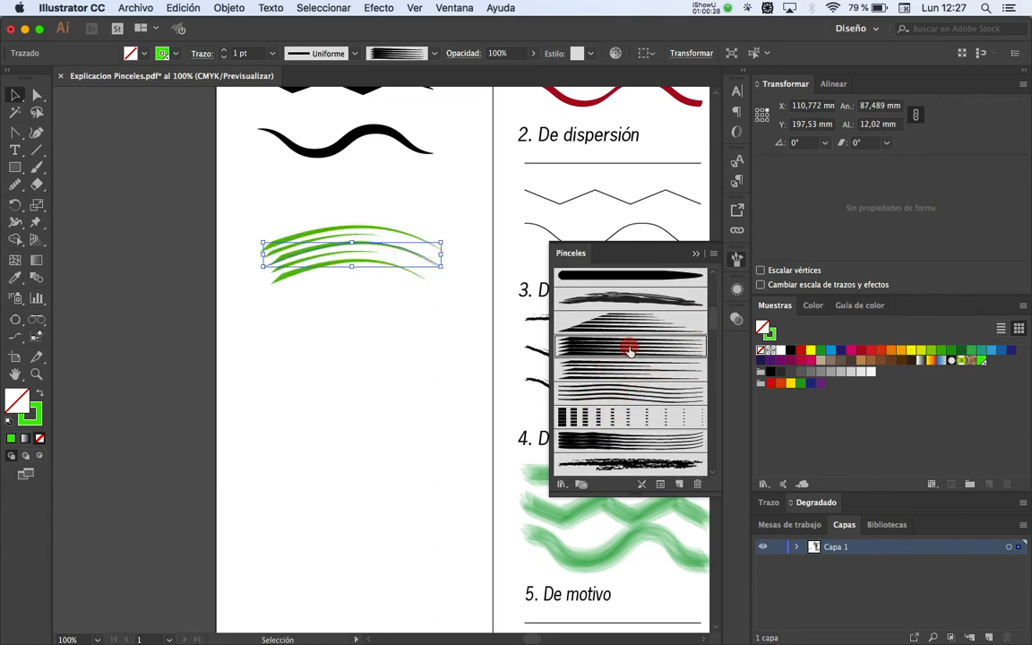
left_click(633, 312)
left_click(680, 304)
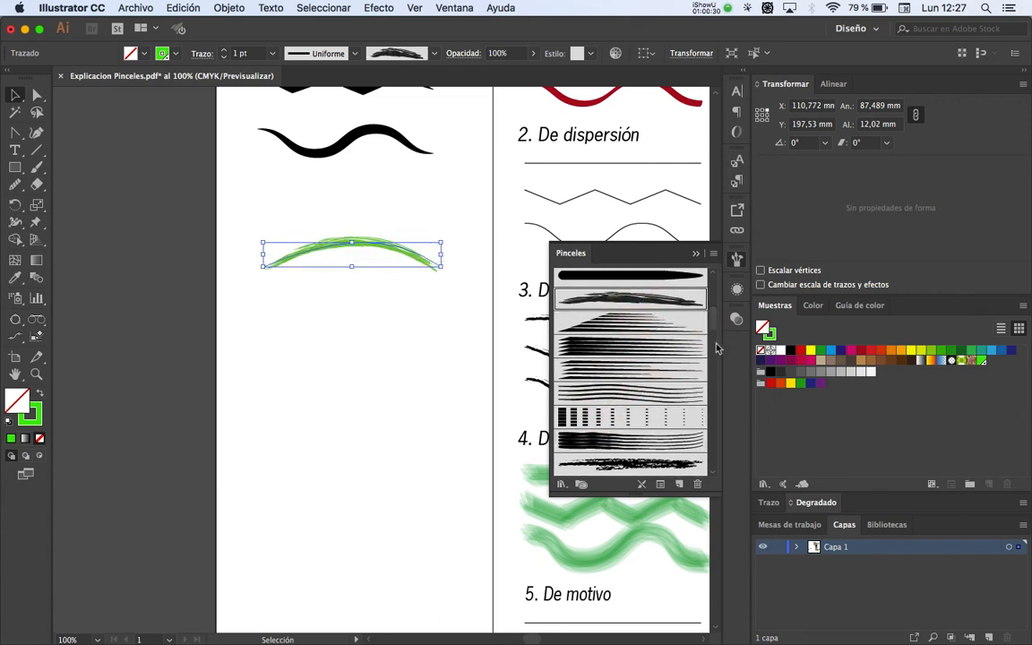
scroll(717, 348, "up", 5)
left_click(628, 384)
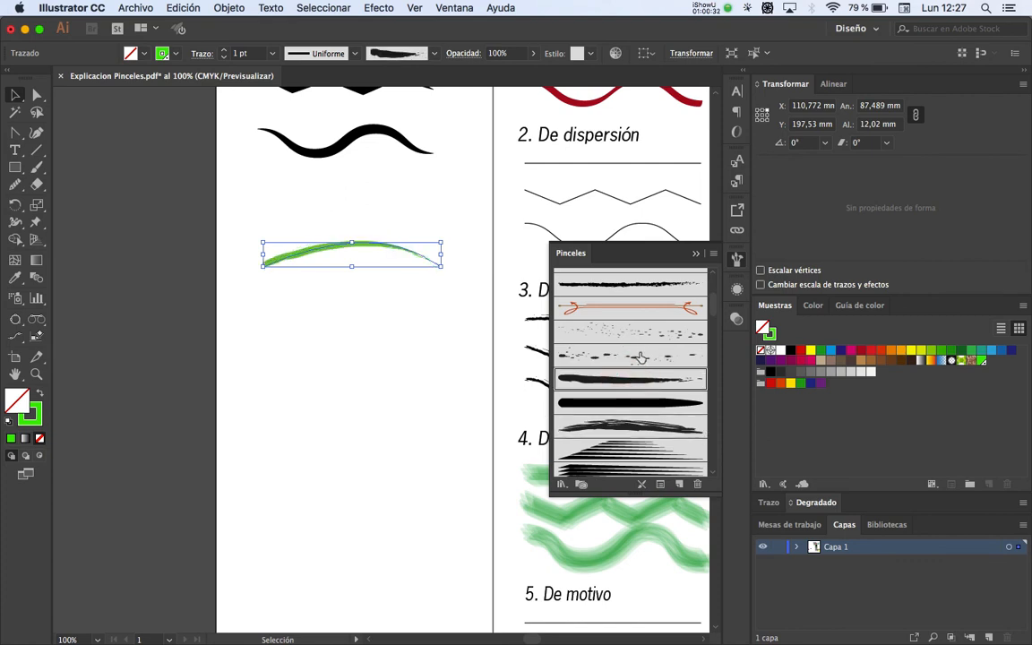
Step: Delete the green brushed arc below the black wavy stroke
left_click(368, 355)
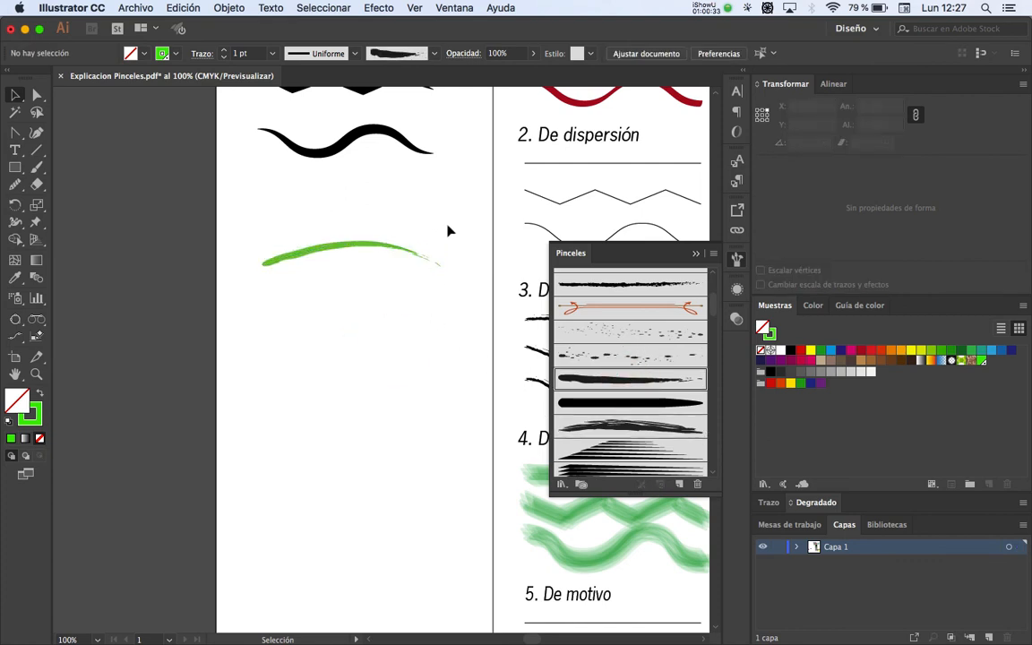
left_click(395, 244)
key("BackSpace")
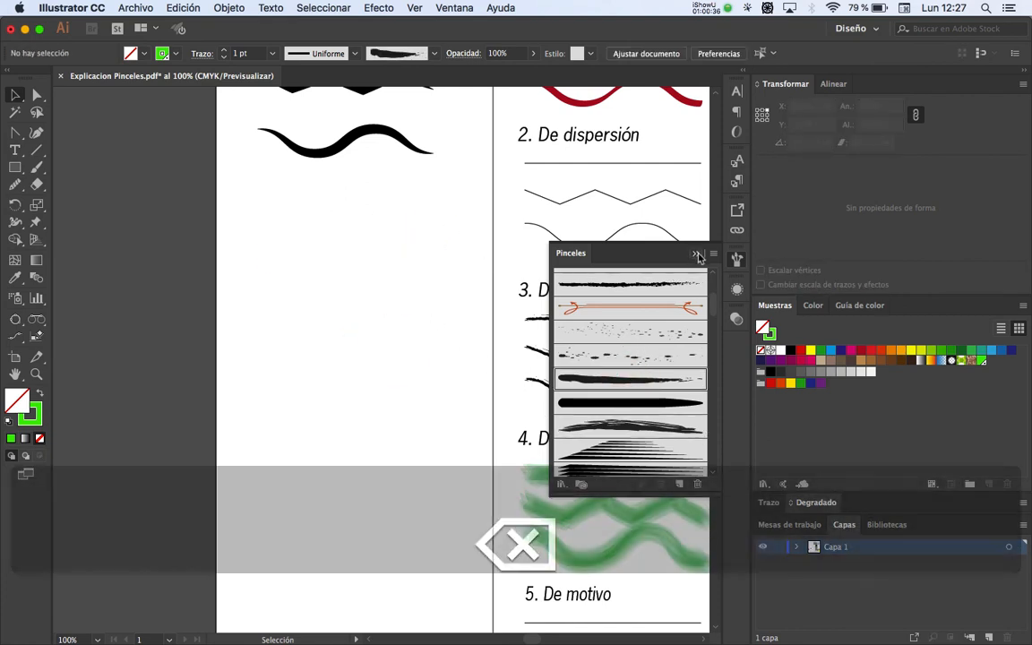
Step: Look over the brush examples on the sheet, from the calligraphic section to the pattern section and drawing modes
key("space")
left_click_drag(509, 309, 392, 396)
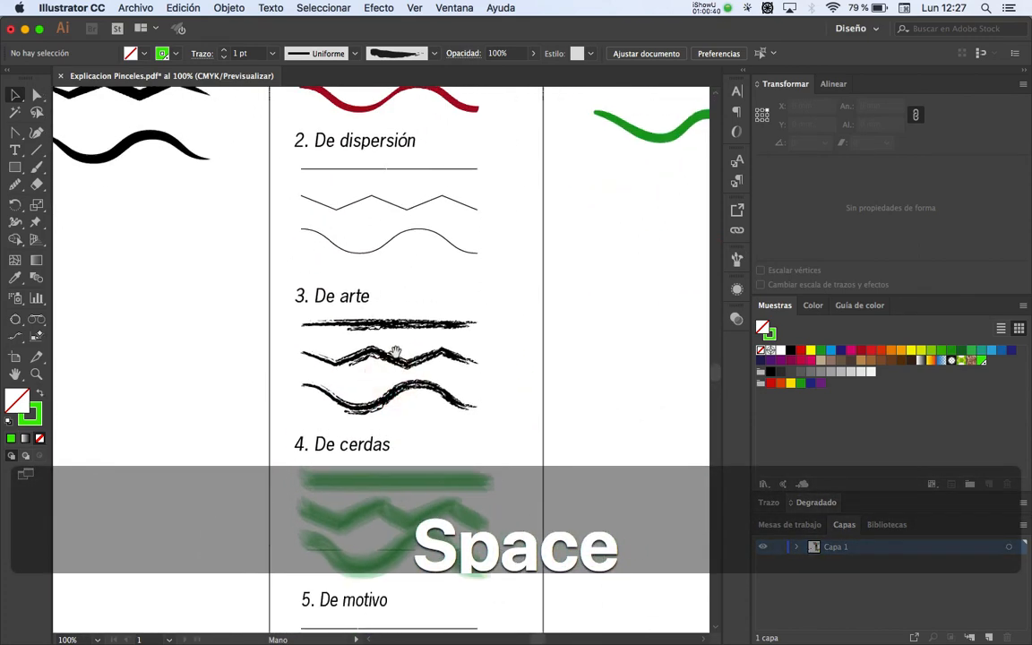
left_click_drag(395, 300, 379, 350)
left_click_drag(375, 428, 394, 354)
left_click_drag(375, 406, 349, 300)
left_click_drag(394, 352, 405, 295)
left_click_drag(419, 421, 398, 445)
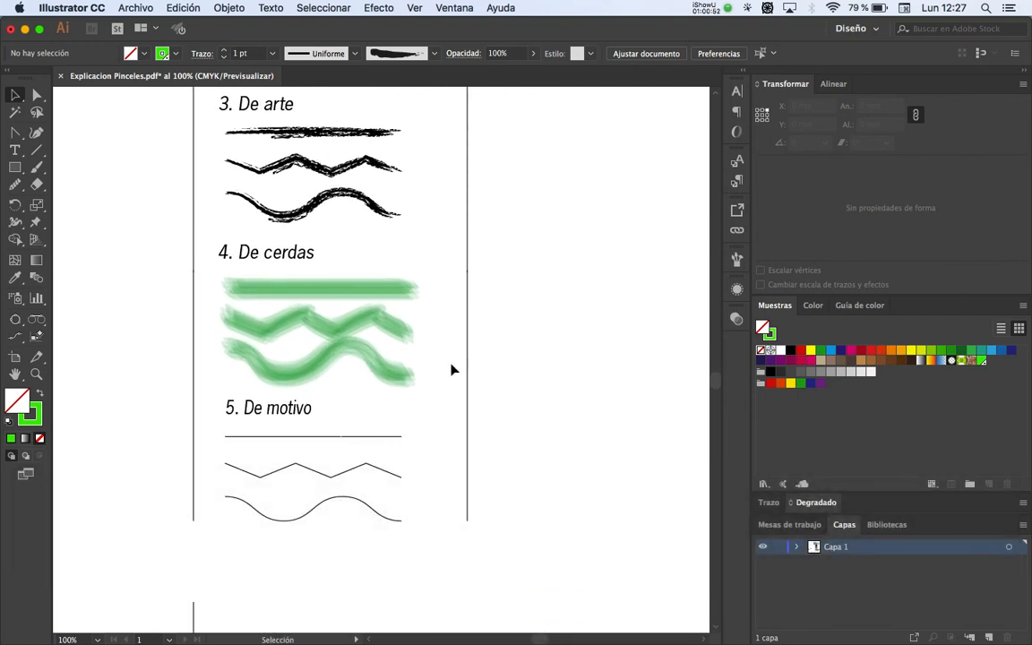
key("z")
left_click(396, 292, "alt")
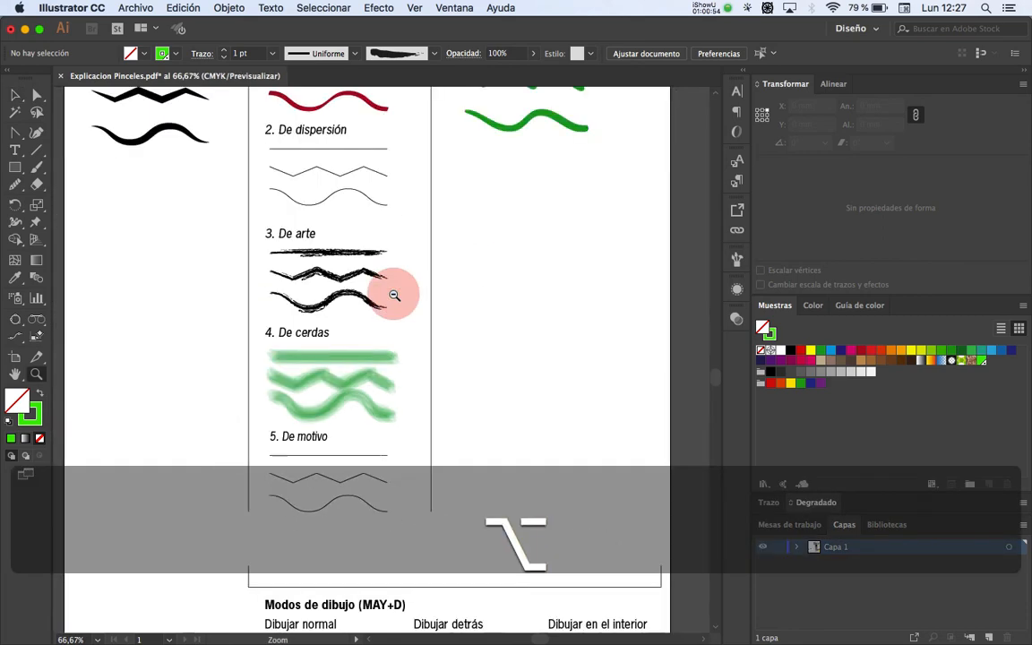
left_click(396, 291)
left_click_drag(415, 221, 426, 334)
left_click(421, 341, "alt")
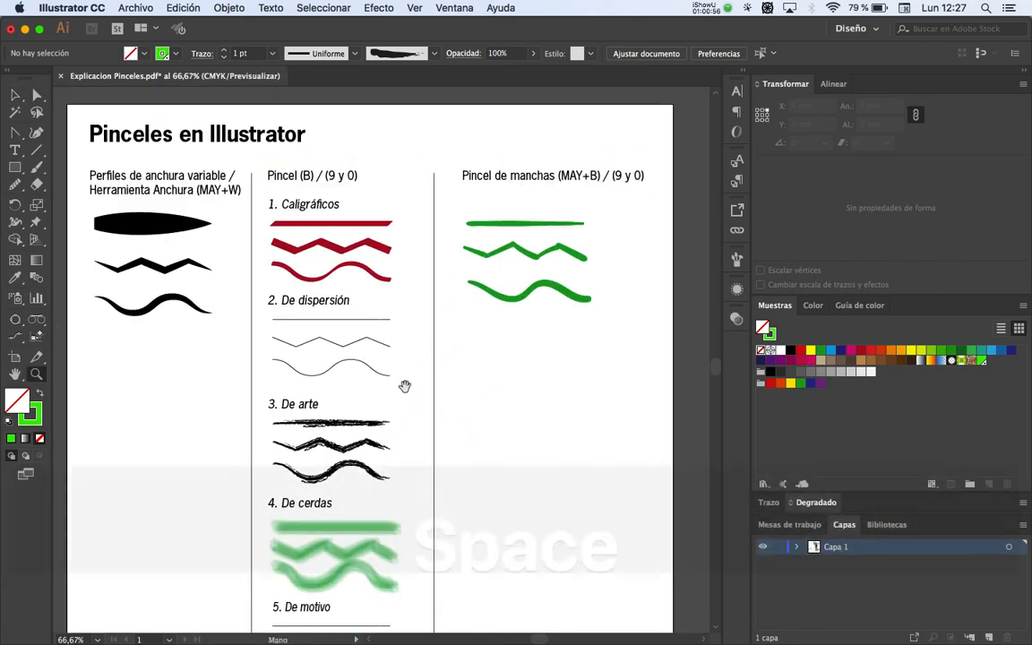
left_click_drag(405, 384, 417, 318)
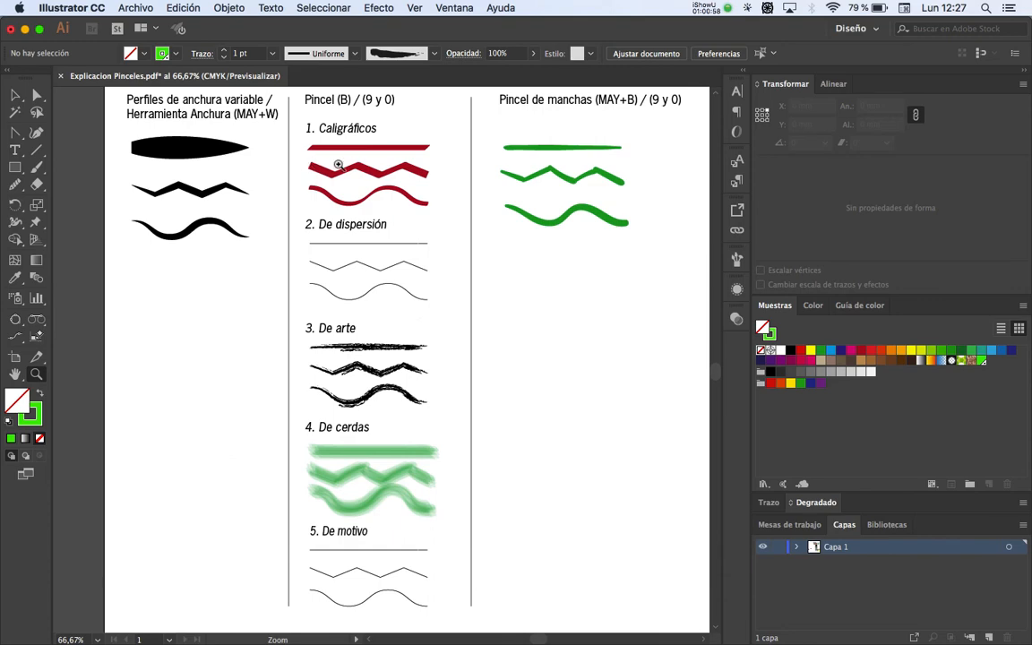
left_click_drag(368, 460, 395, 374)
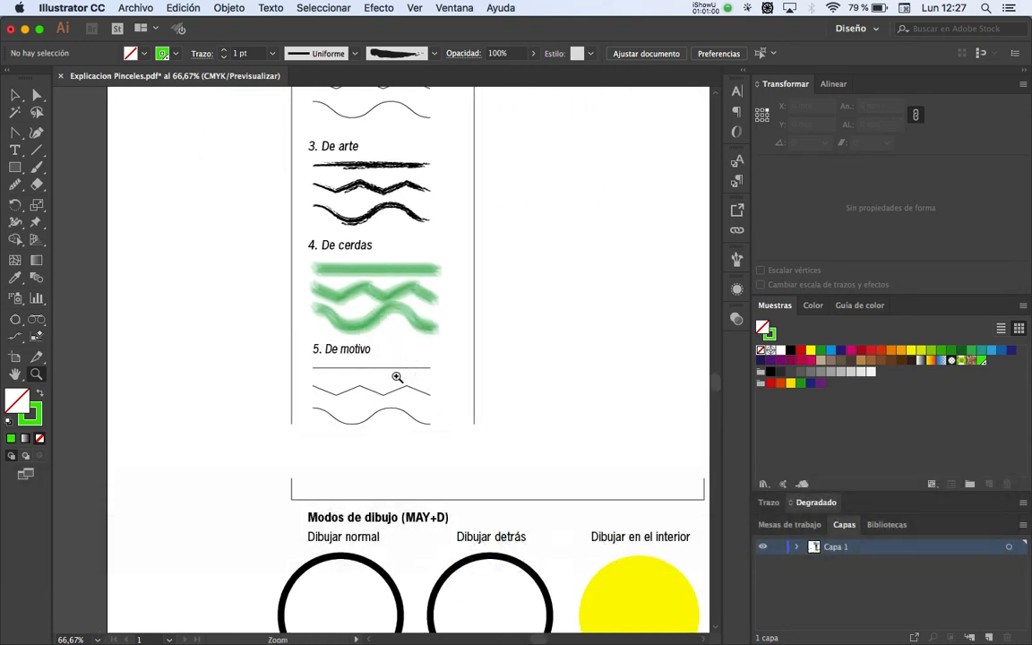
left_click_drag(396, 249, 390, 392)
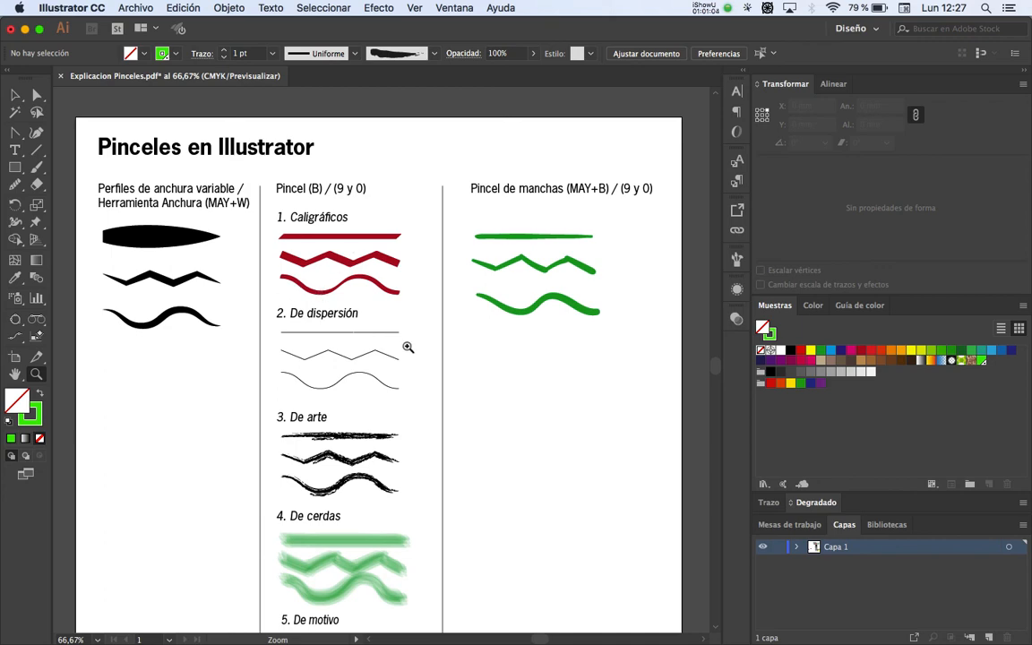
Step: Select the straight, zigzag and wavy lines together under the heading "5. De motivo"
key("space")
scroll(341, 403, "down", 5)
left_click(334, 477)
left_click(334, 477)
key("space")
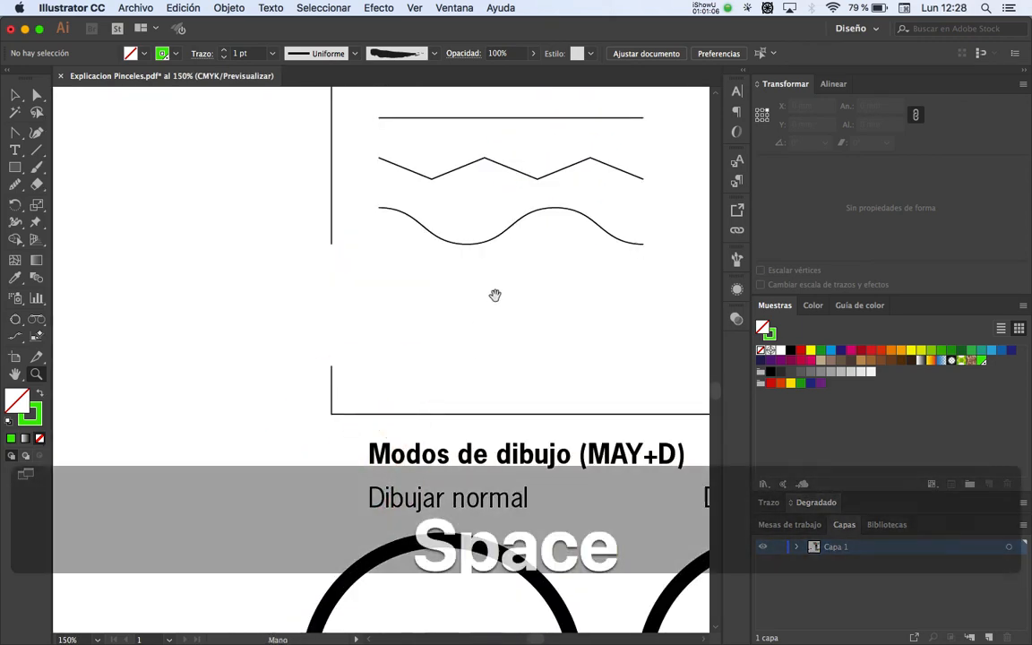
left_click_drag(496, 295, 320, 473)
left_click(368, 404, "alt+super")
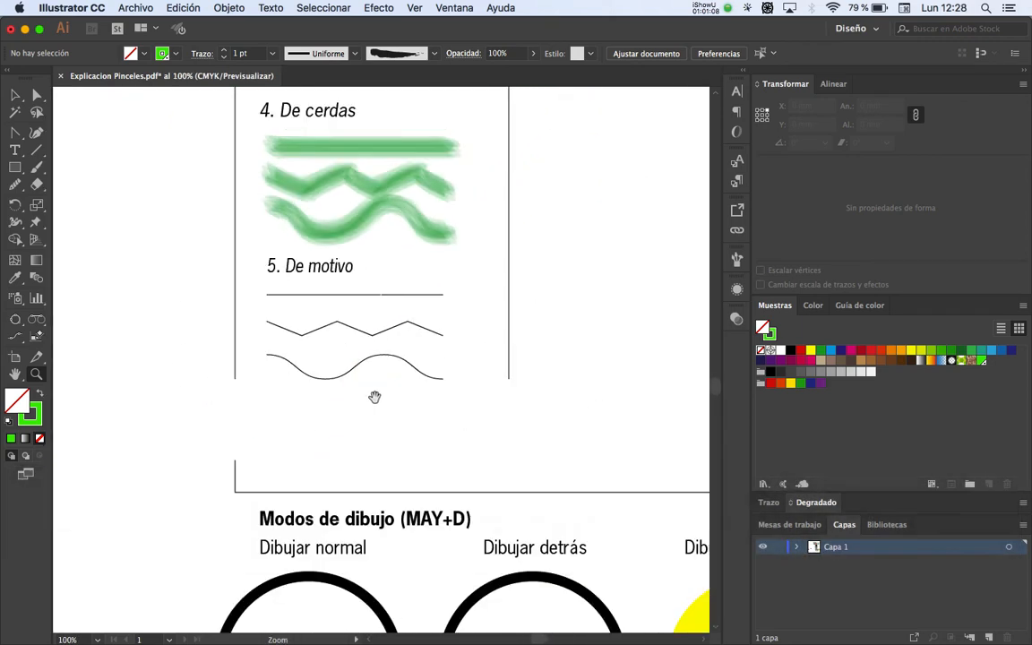
left_click_drag(375, 397, 372, 478)
key("v")
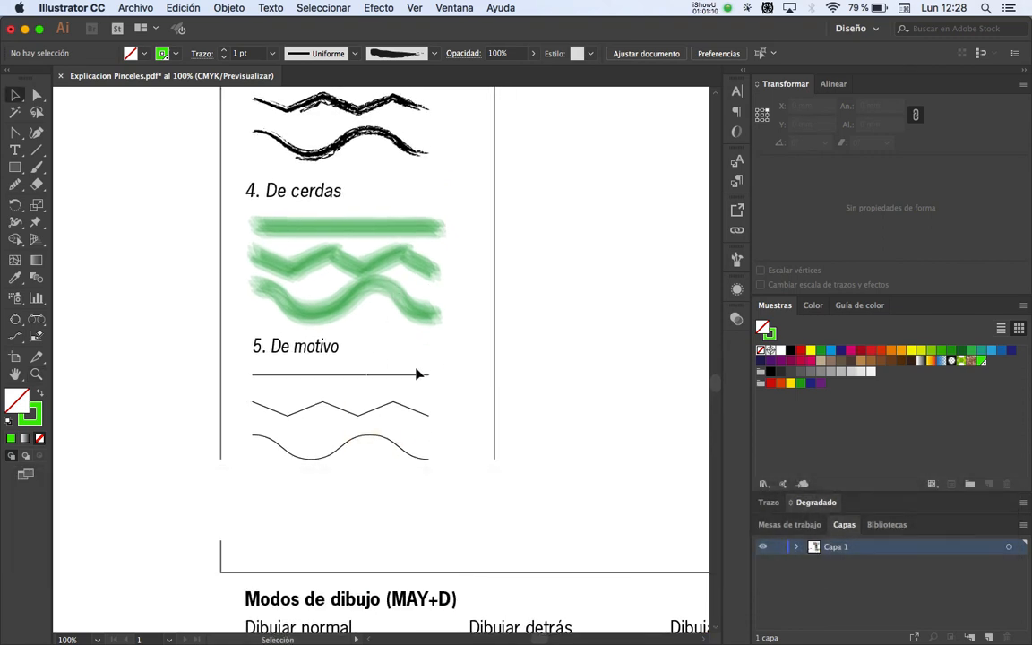
left_click_drag(439, 364, 377, 468)
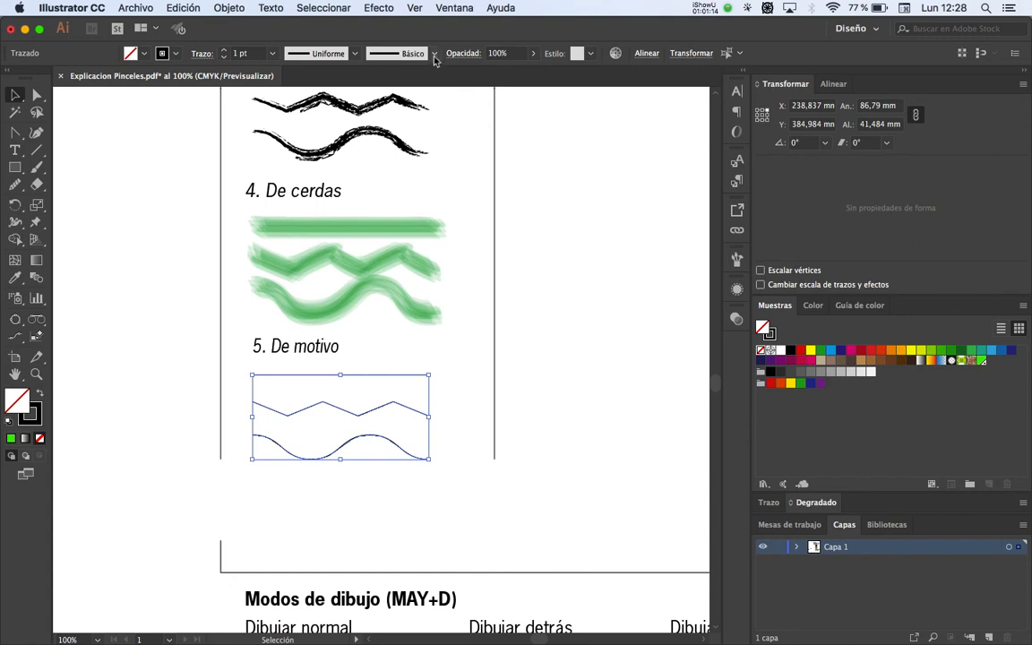
Step: Open the Bordes_Geométrico1 brush library
left_click(737, 290)
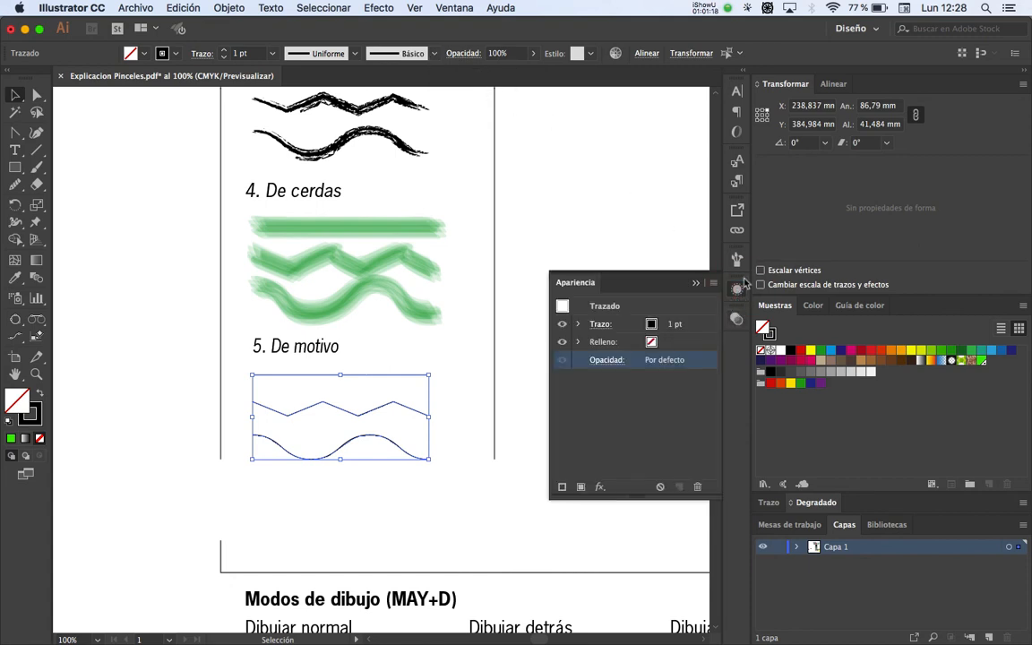
left_click(737, 258)
left_click(712, 254)
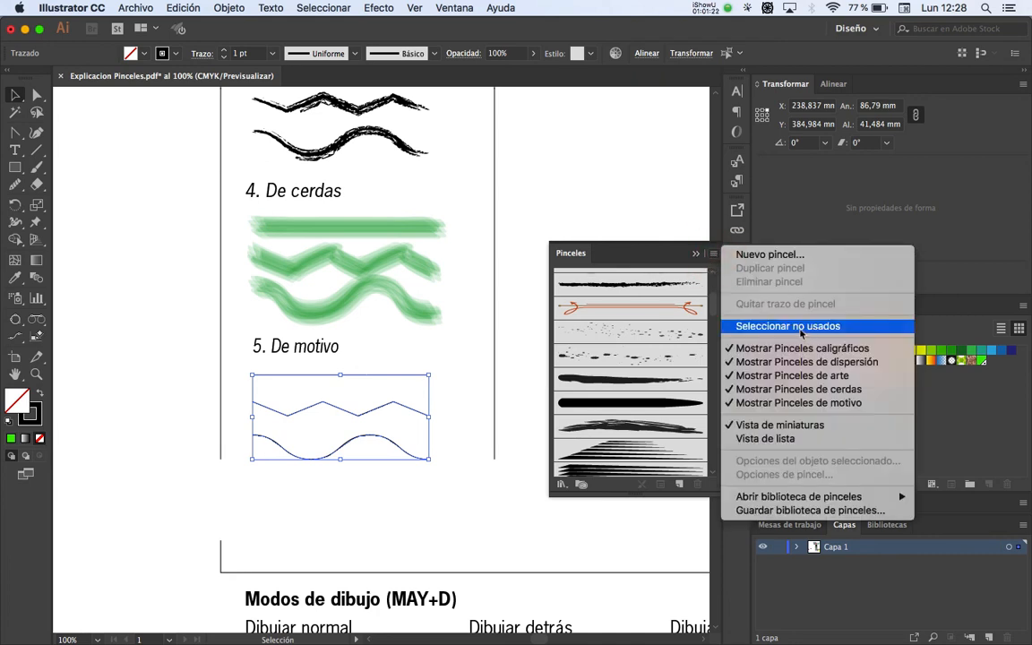
left_click(652, 258)
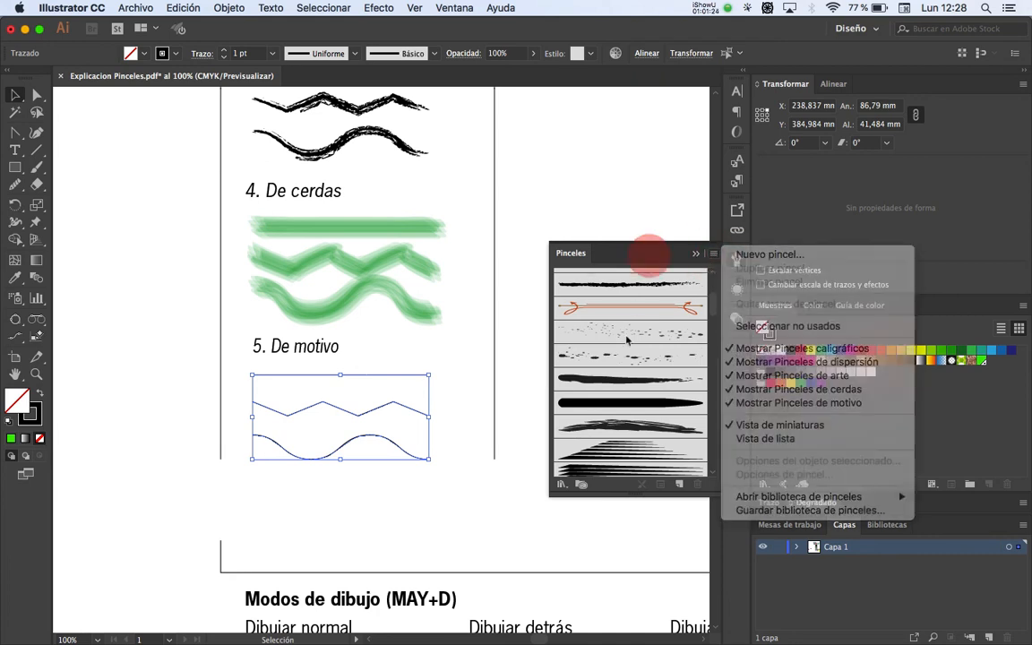
left_click(561, 484)
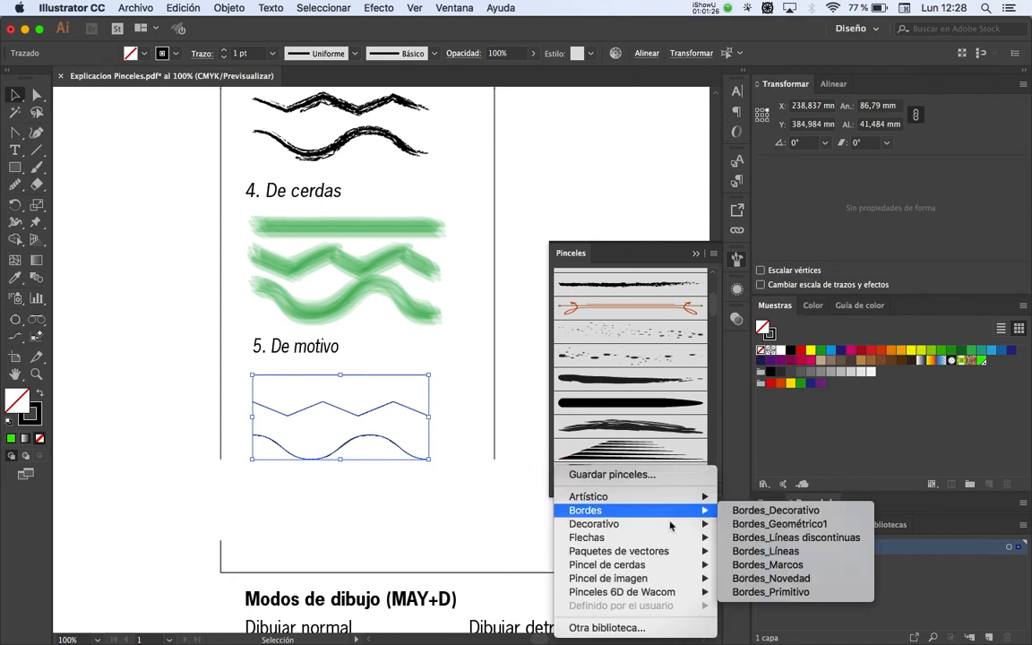
mouse_move(667, 500)
mouse_move(664, 529)
left_click(781, 523)
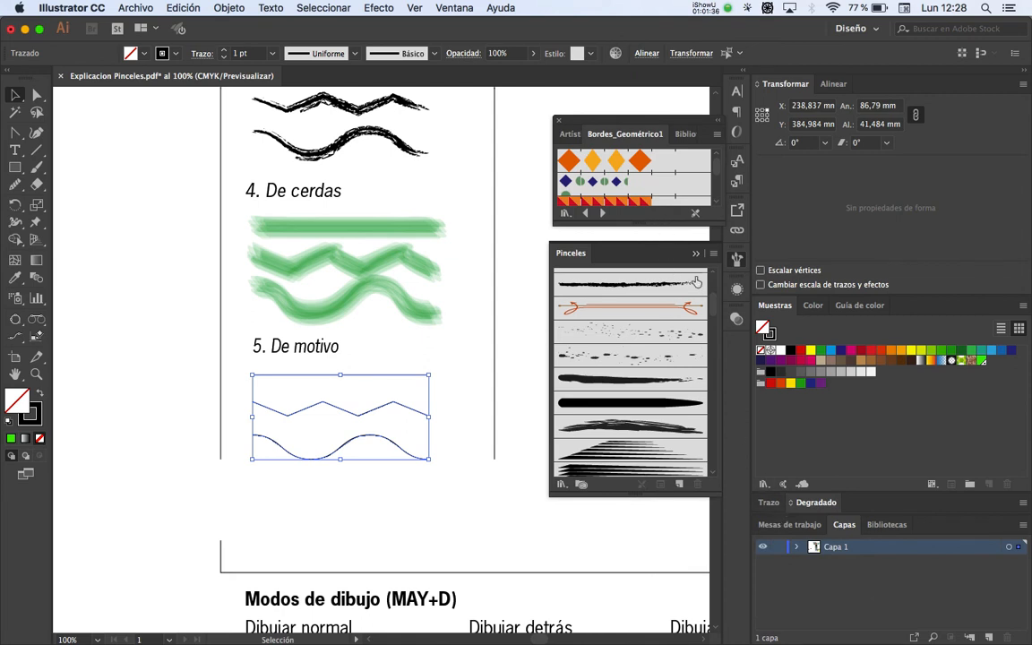
Step: Collapse the Pinceles panel, then enlarge the Bordes_Geométrico1 library and place it beside the selected lines
left_click(696, 255)
mouse_move(635, 227)
left_mouse_down()
mouse_move(610, 362)
mouse_move(632, 423)
left_mouse_up()
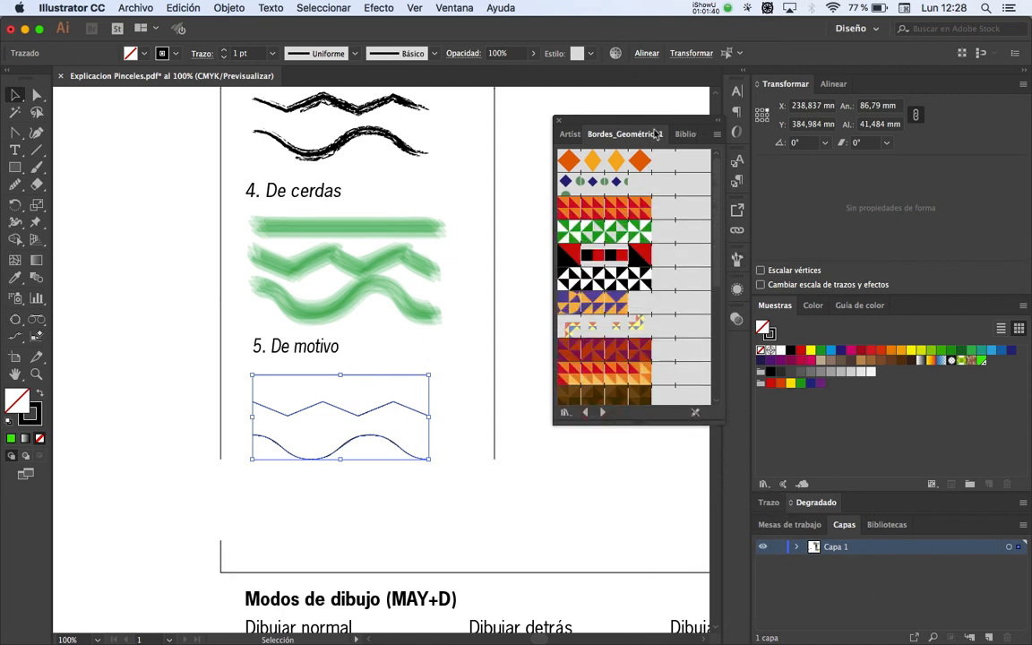
left_click_drag(661, 122, 612, 112)
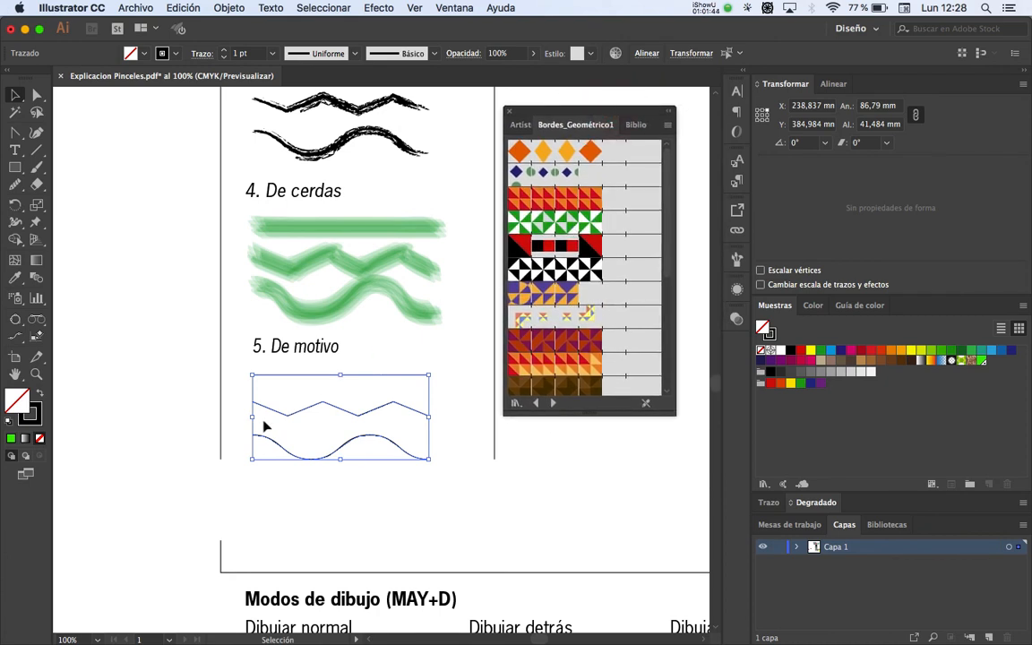
Step: Apply the orange diamond border brush to the straight line under "5. De motivo"
key("z")
left_click(346, 423)
key("space")
left_click_drag(284, 307, 220, 355)
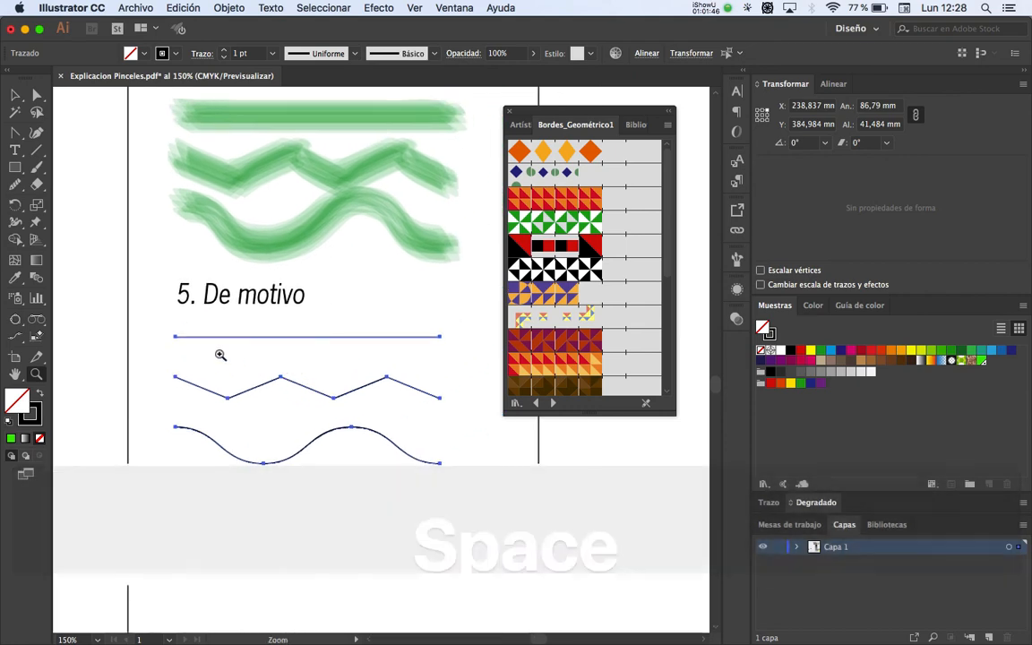
left_click_drag(302, 356, 270, 369)
key("v")
left_click_drag(379, 370, 337, 328)
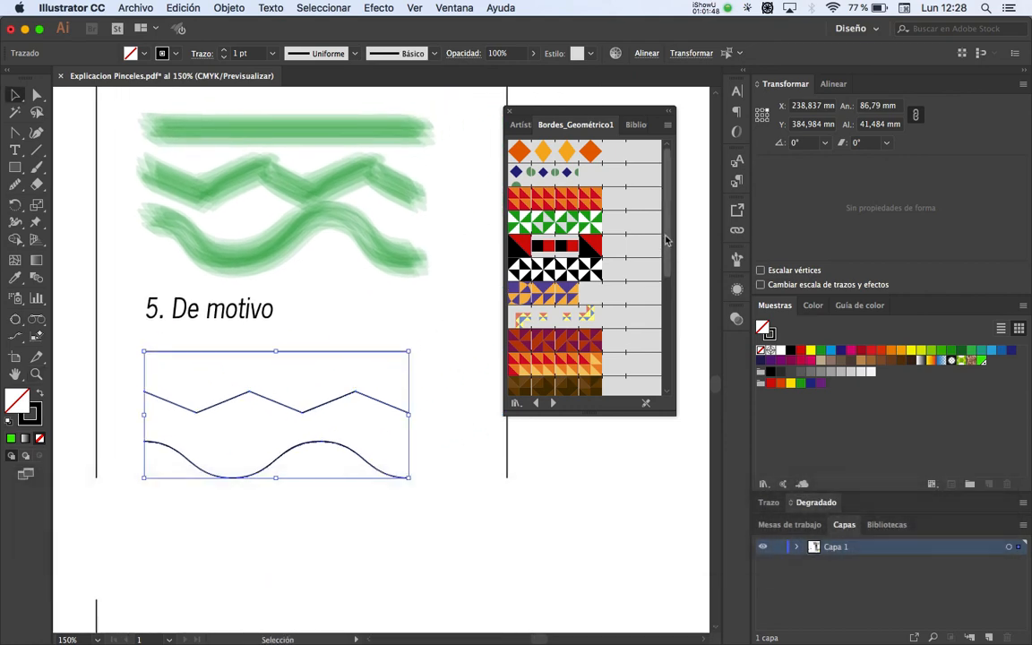
left_click_drag(666, 240, 641, 357)
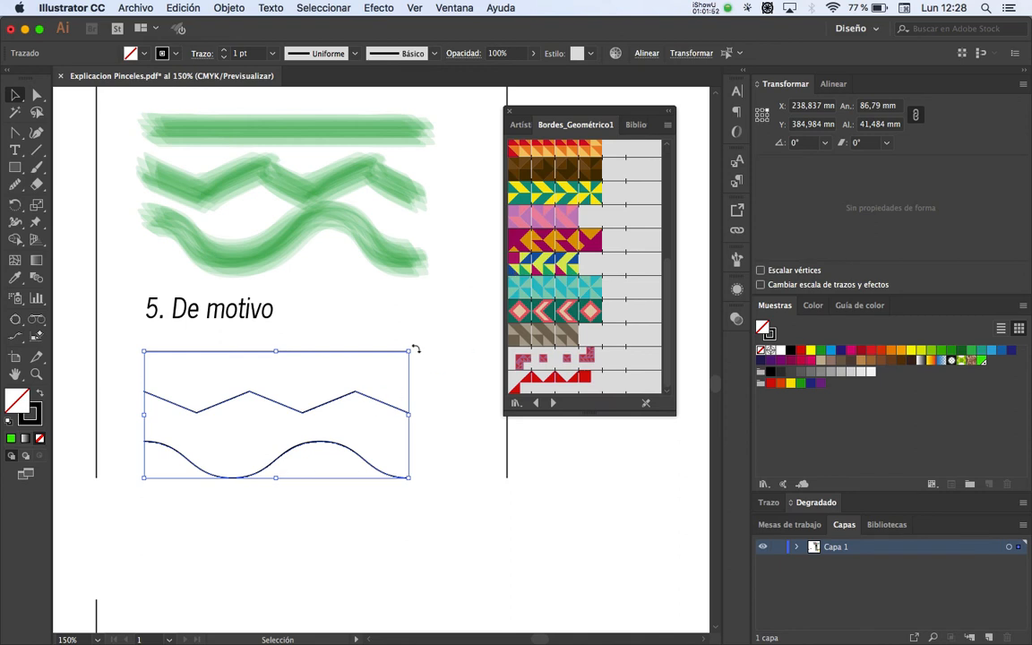
left_click(369, 368)
left_click(394, 353)
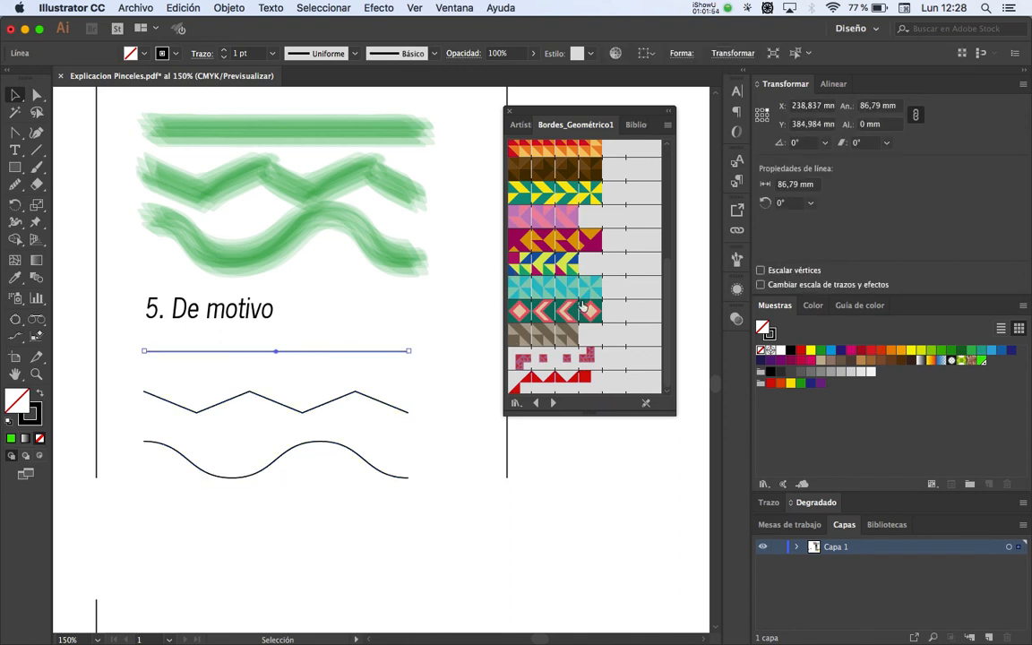
left_click_drag(664, 281, 668, 149)
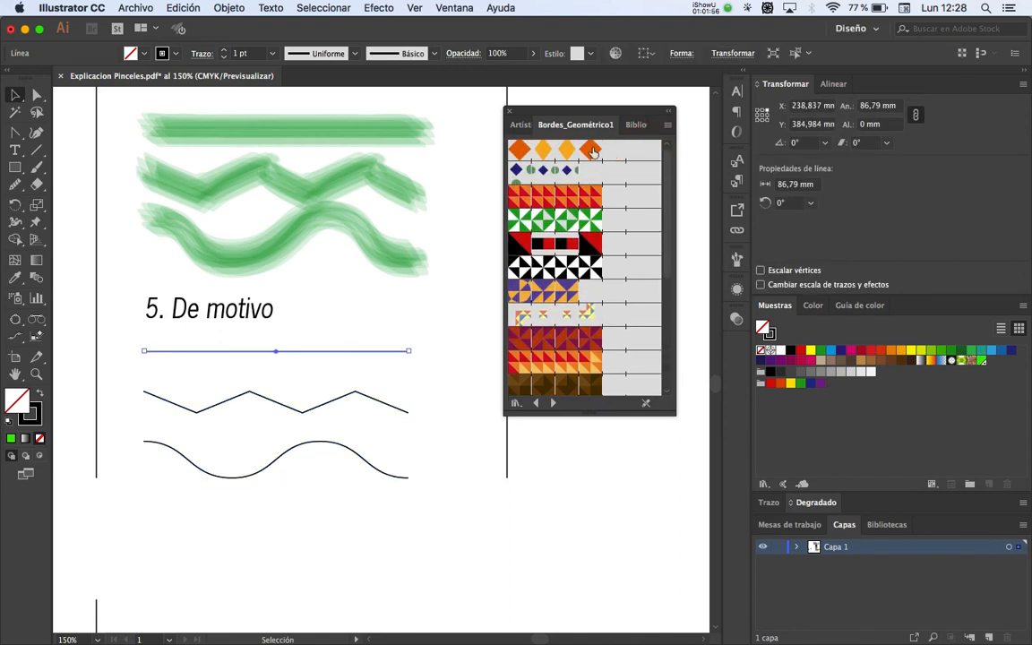
left_click(591, 150)
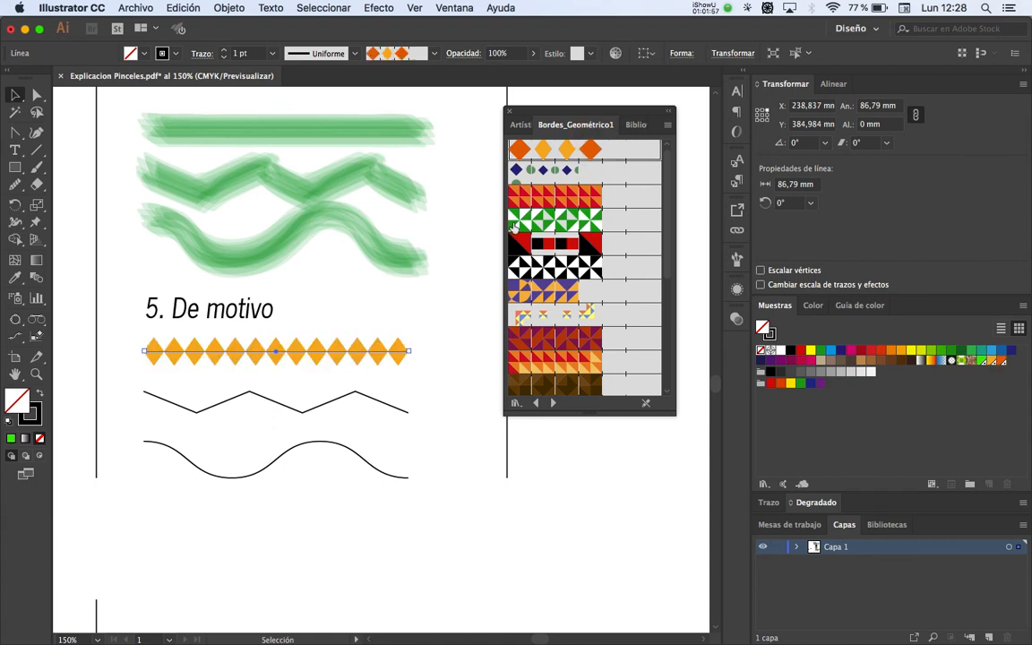
Step: Try several geometric border brushes on the zigzag line, ending with the black-and-white triangle pattern
left_click(417, 381)
left_click(383, 403)
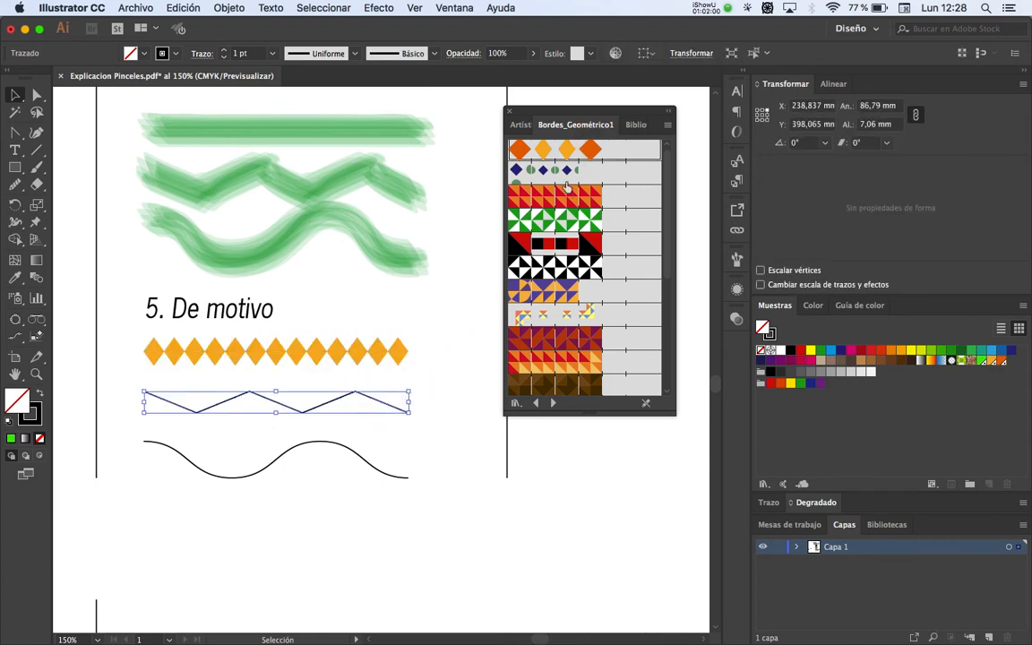
left_click(542, 170)
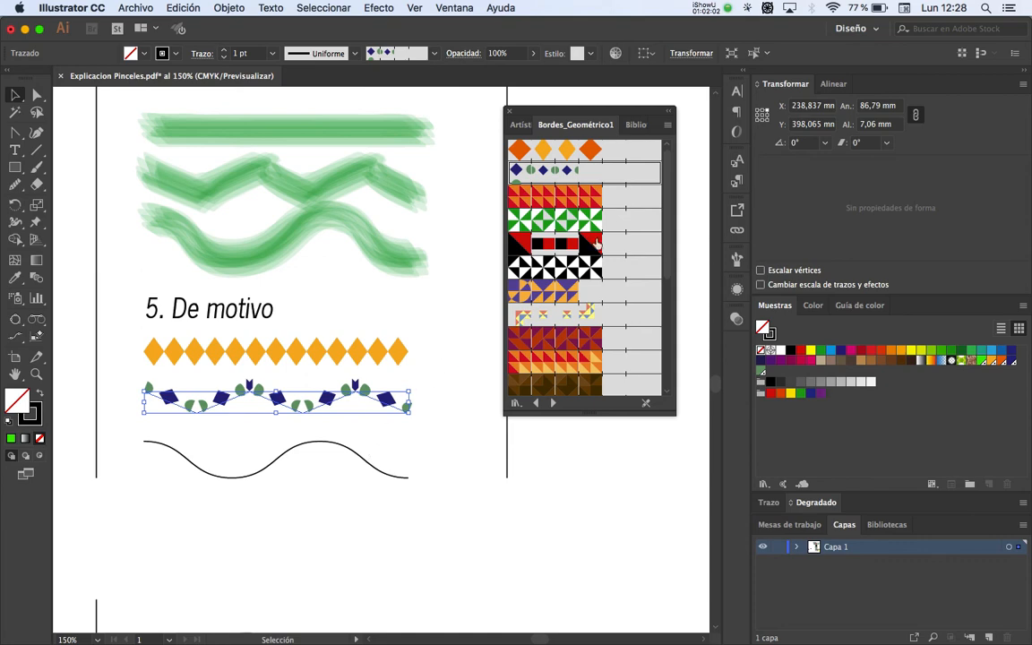
left_click(565, 220)
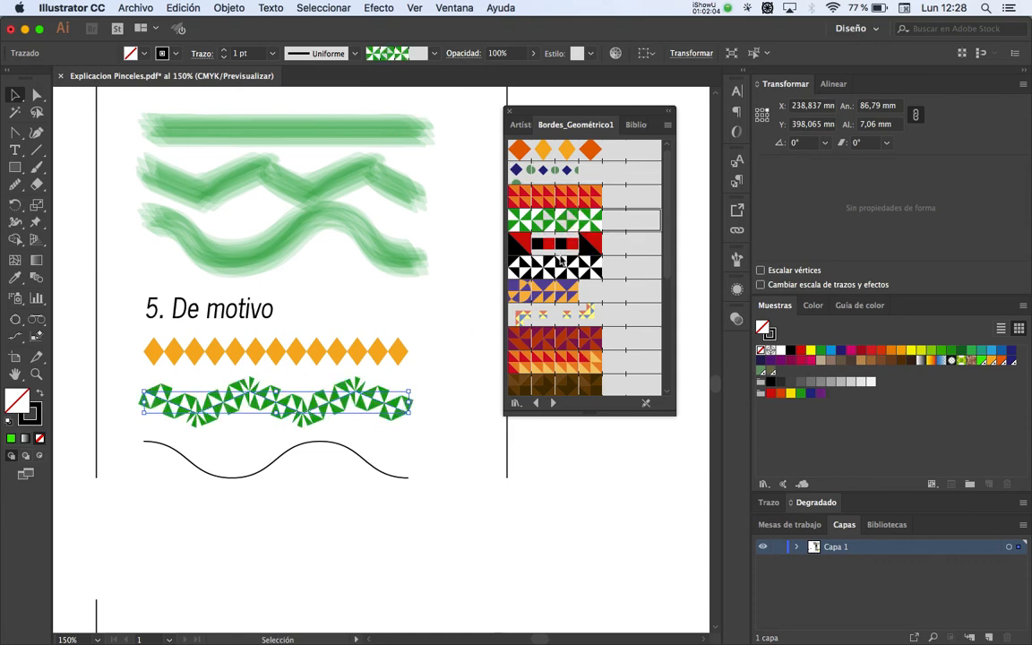
left_click(555, 243)
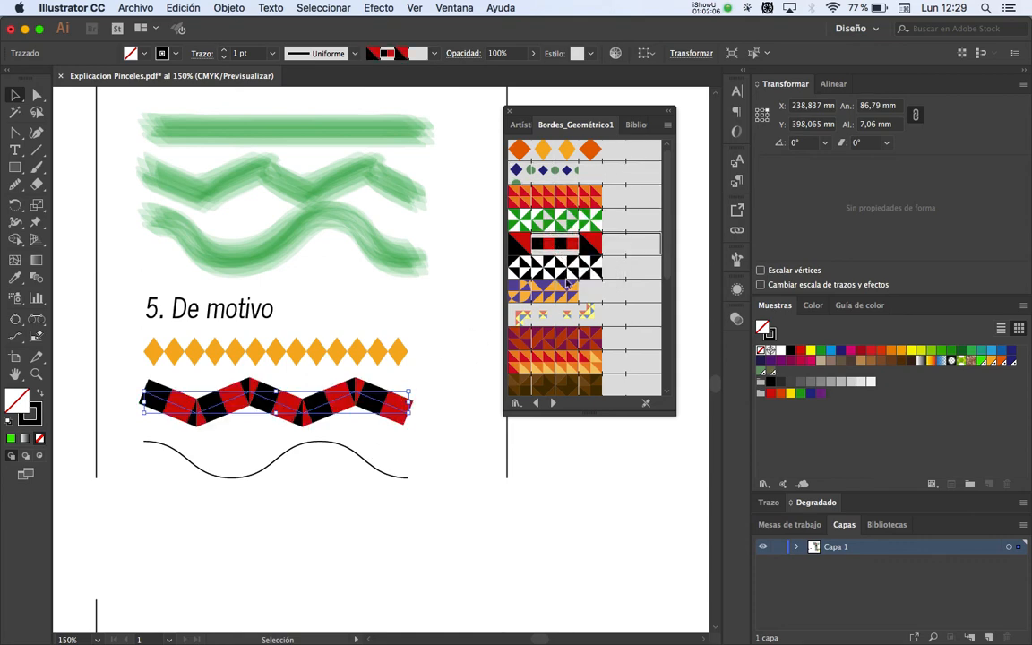
left_click(555, 267)
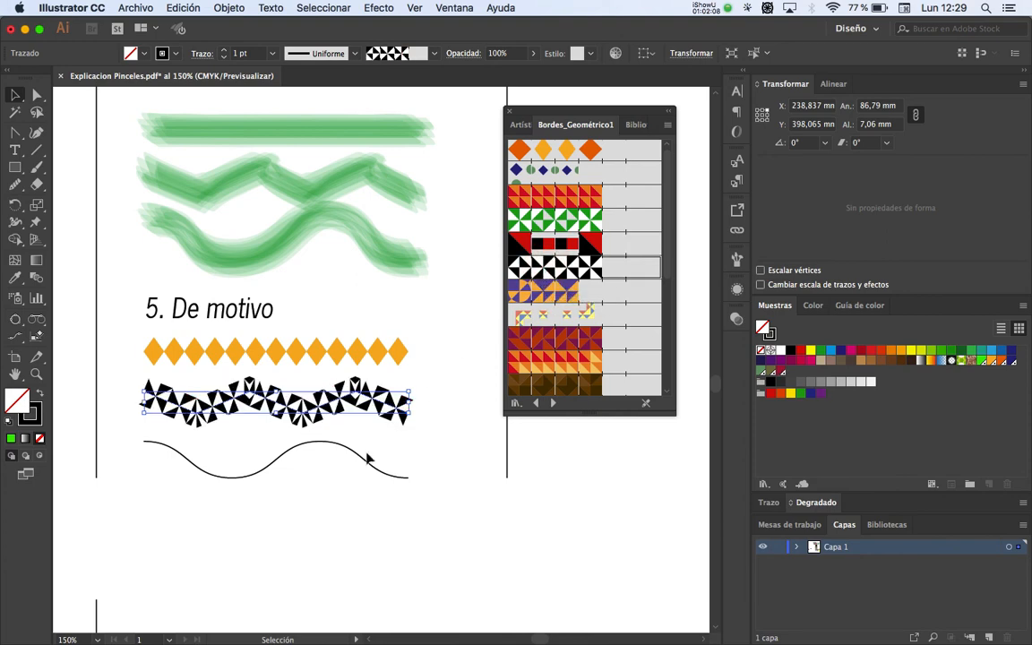
Step: Apply the red and orange triangle border brush Geométrico 8 to the wavy line and deselect it
left_click(363, 457)
left_click(367, 463)
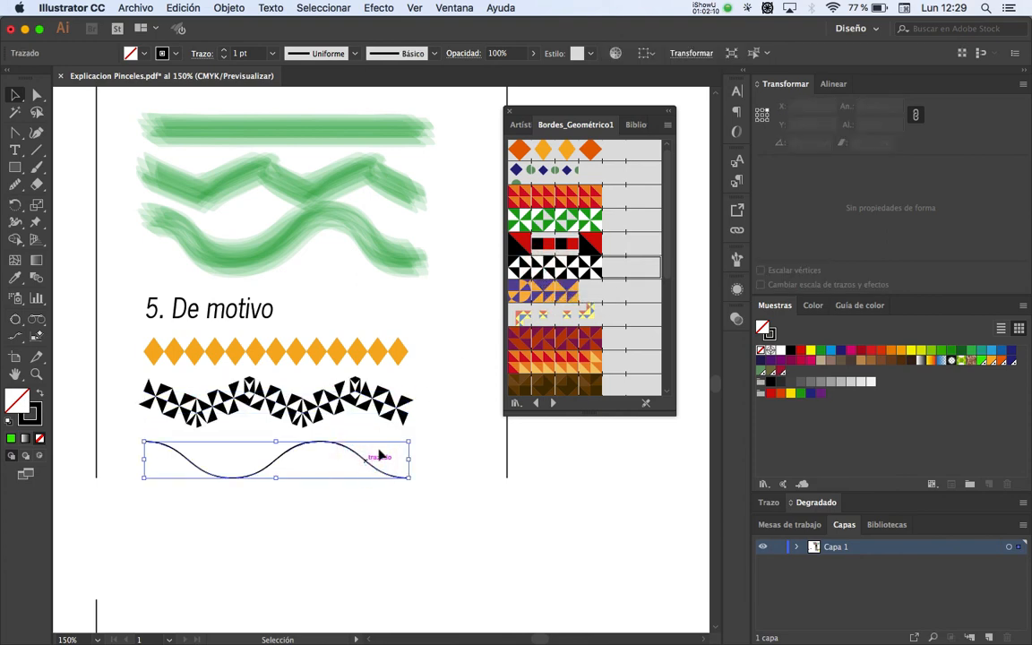
left_click(555, 361)
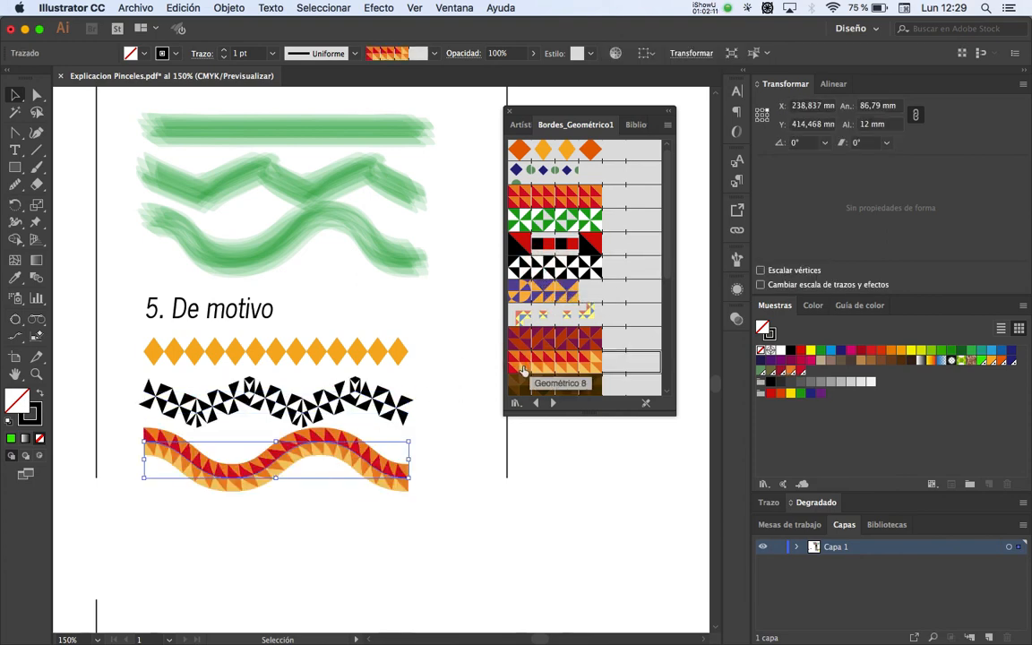
left_click(461, 463)
Step: Examine the three pattern-brushed lines and browse the remaining geometric border brushes in the library
key("space")
left_click_drag(405, 482, 430, 368)
key("space")
left_click_drag(347, 297, 328, 329)
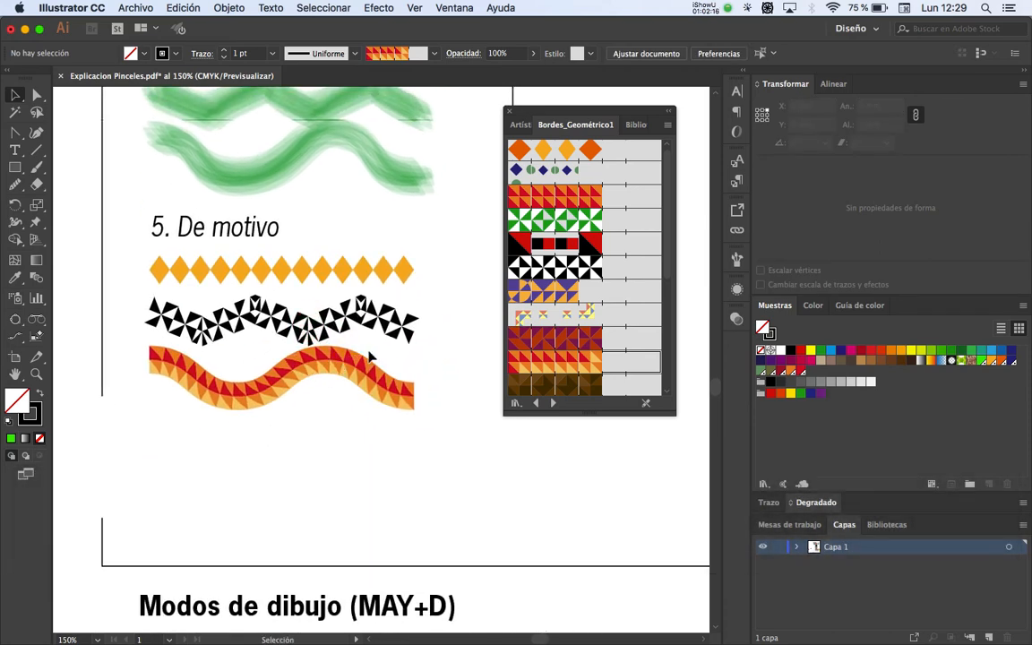
mouse_move(664, 268)
left_mouse_down()
mouse_move(643, 341)
mouse_move(646, 387)
left_mouse_up()
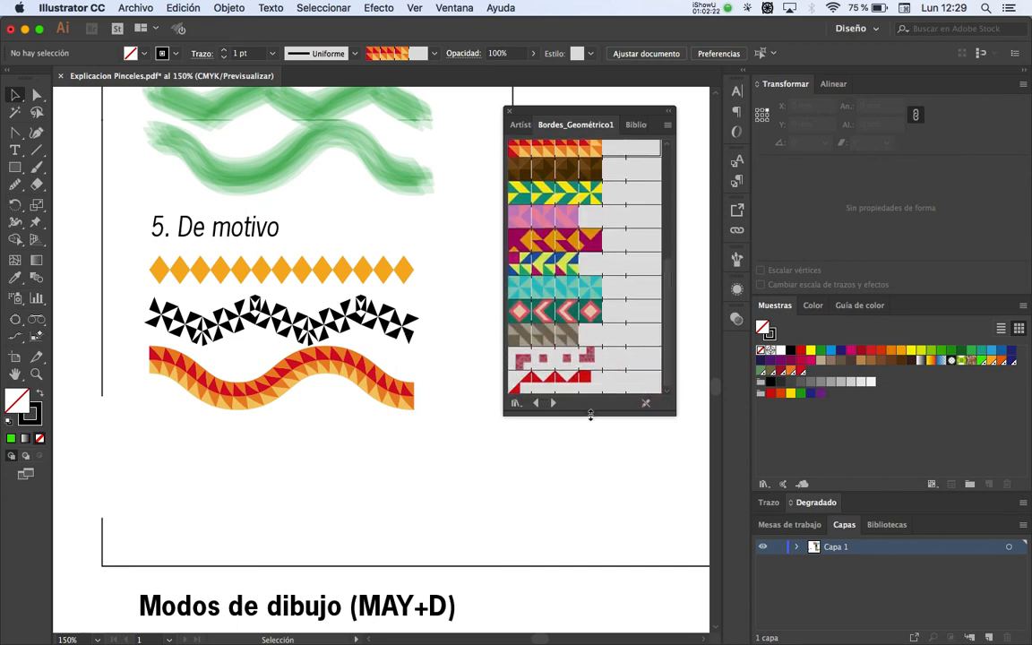
Step: Load the Flechas de motivo brush library and apply the ornamental brush with the black triangular arrowhead to the zigzag line
left_click_drag(590, 415, 586, 456)
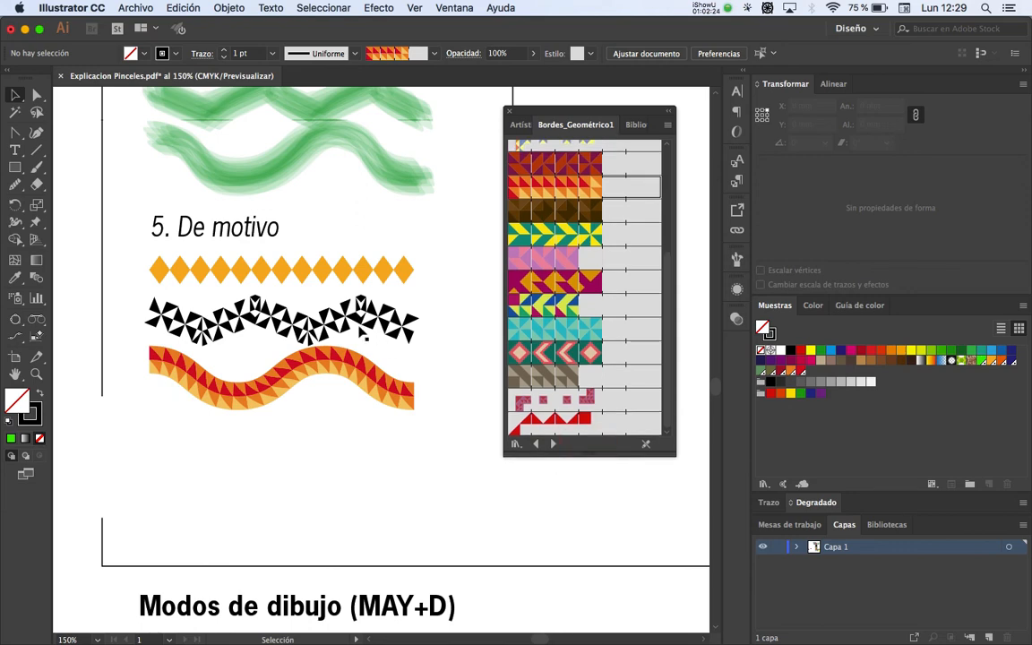
left_click(378, 310)
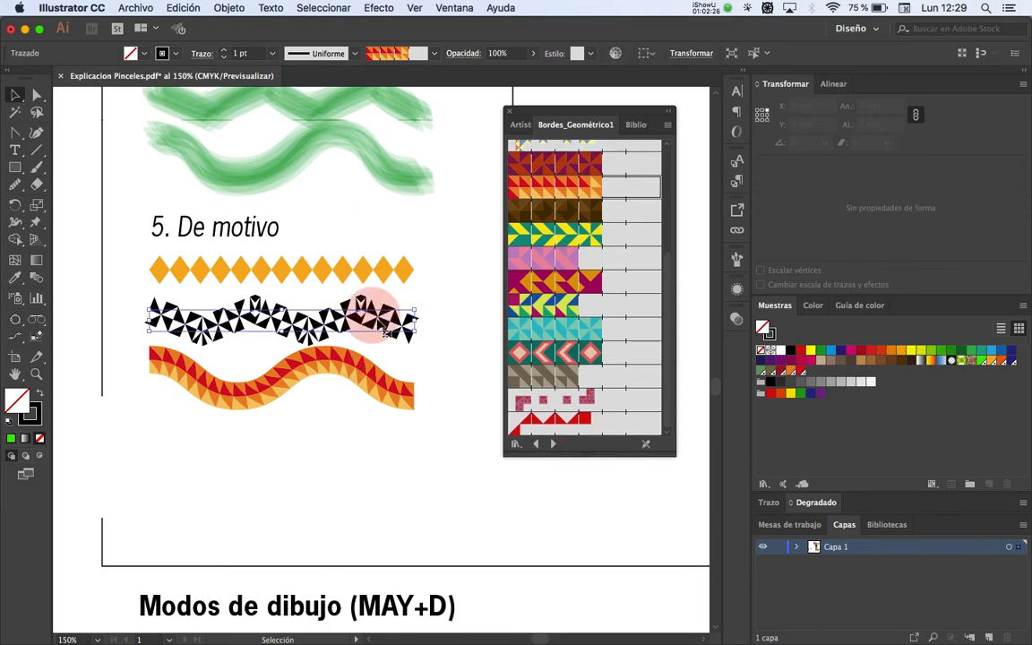
left_click(515, 444)
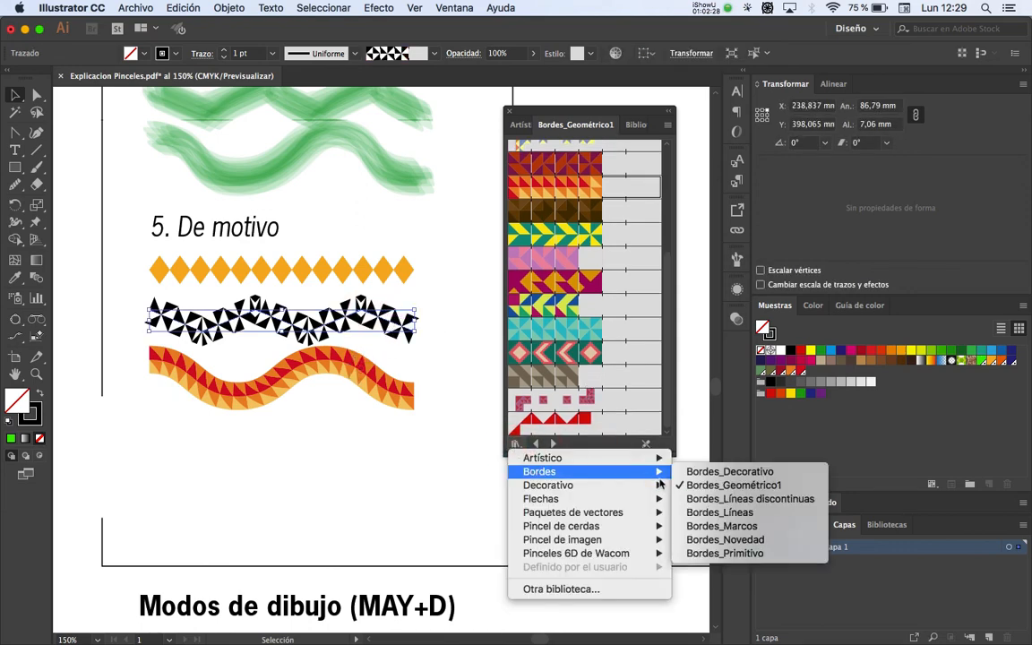
mouse_move(659, 488)
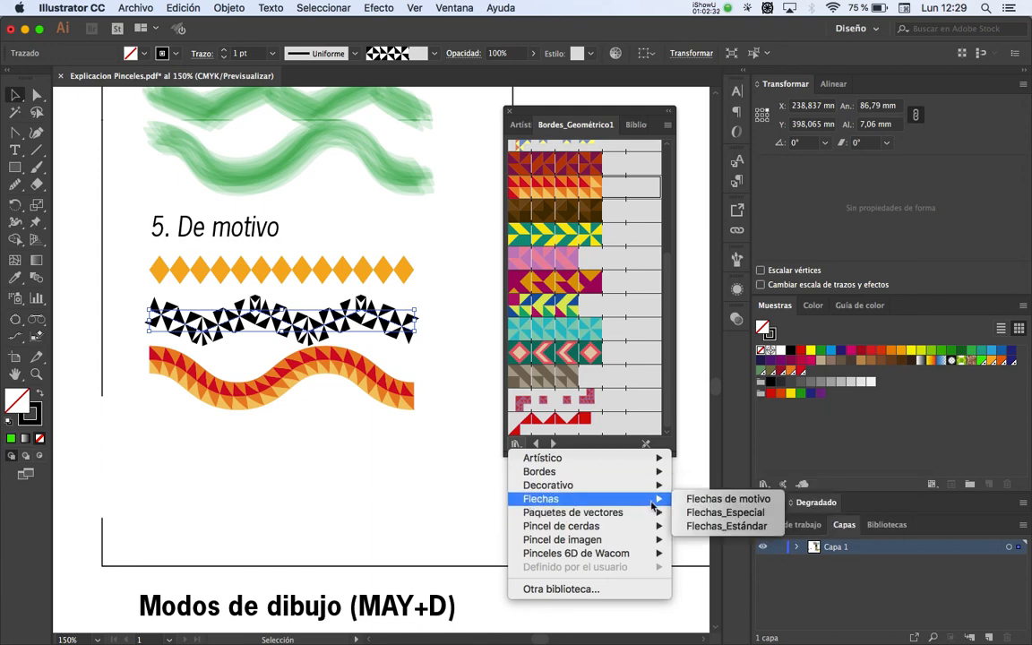
left_click(722, 498)
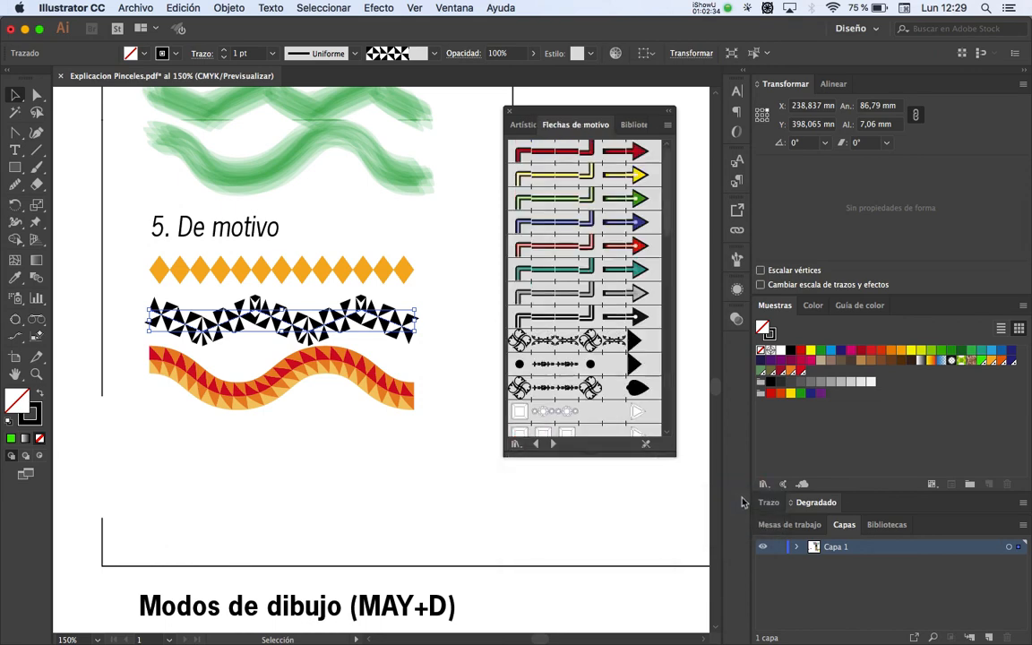
left_click(555, 366)
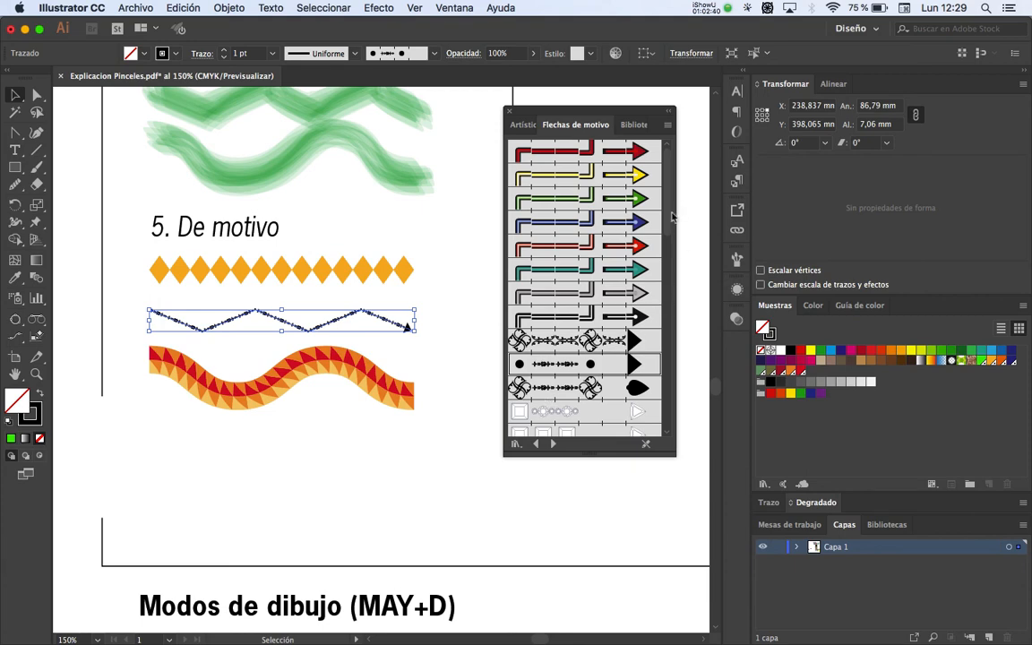
Step: Apply the black dotted brush with the dot-cluster arrowhead to the wavy line and deselect it
left_click_drag(670, 215, 650, 289)
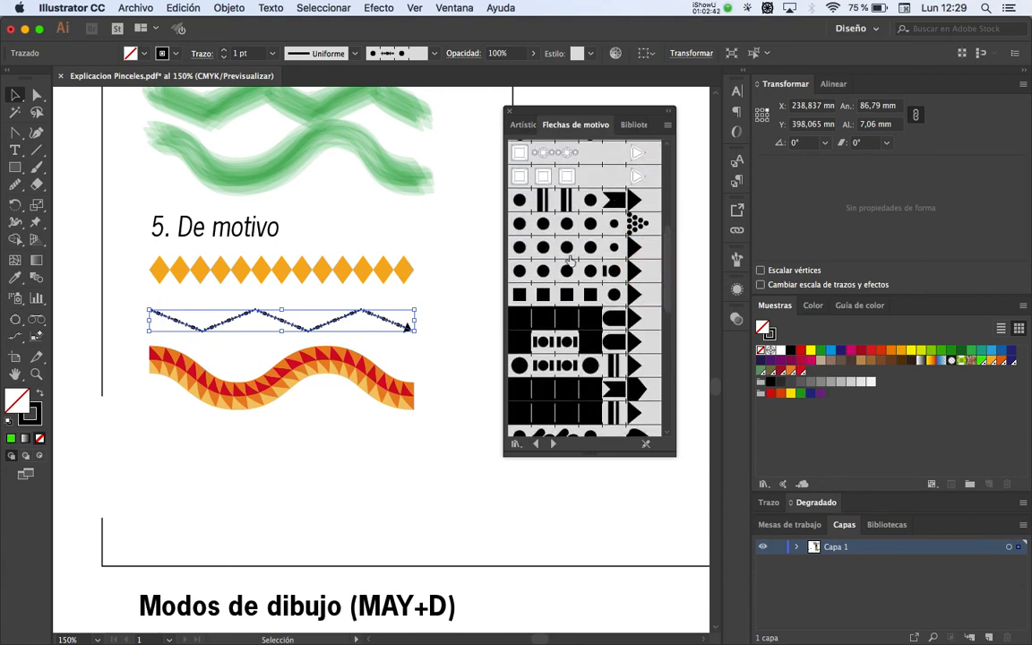
left_click(376, 380)
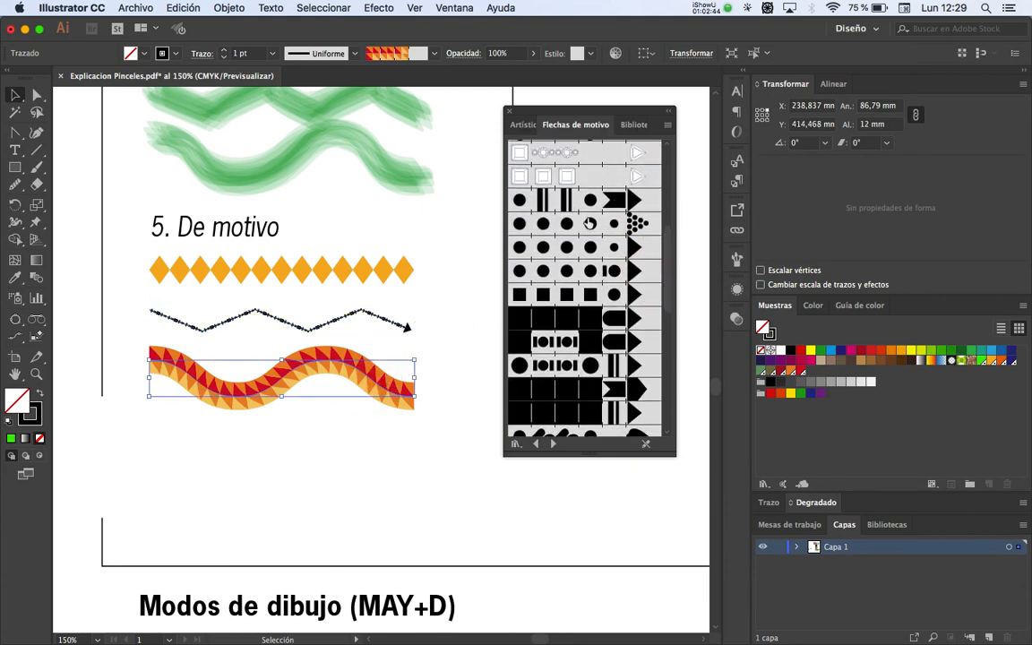
left_click(589, 223)
left_click(379, 421)
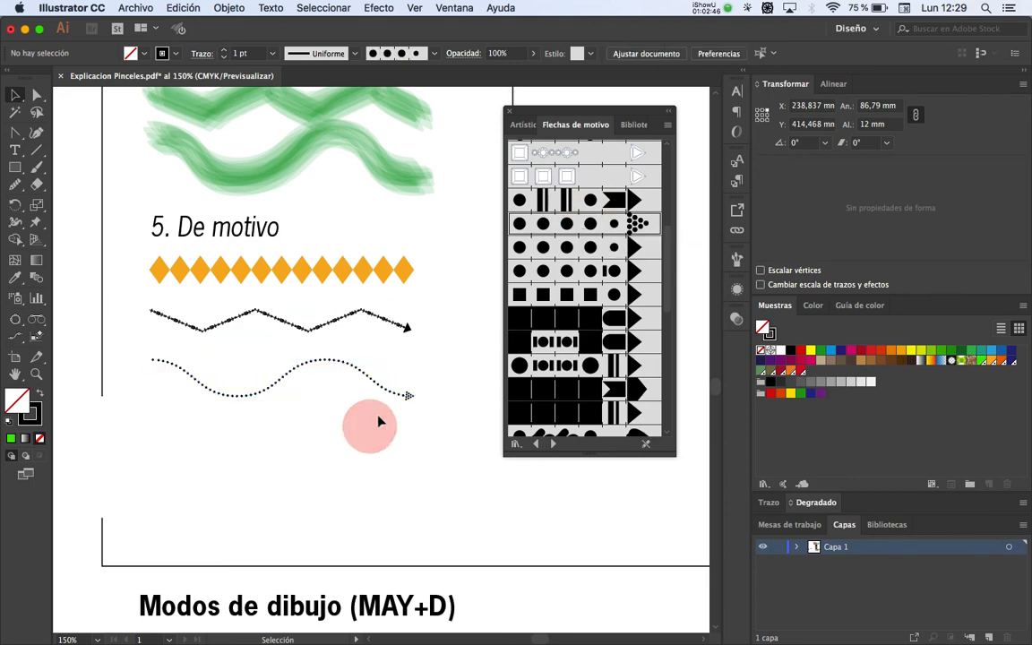
Step: Examine the dotted wavy line up close, following its dots through to the arrowhead
key("z")
left_click(284, 400)
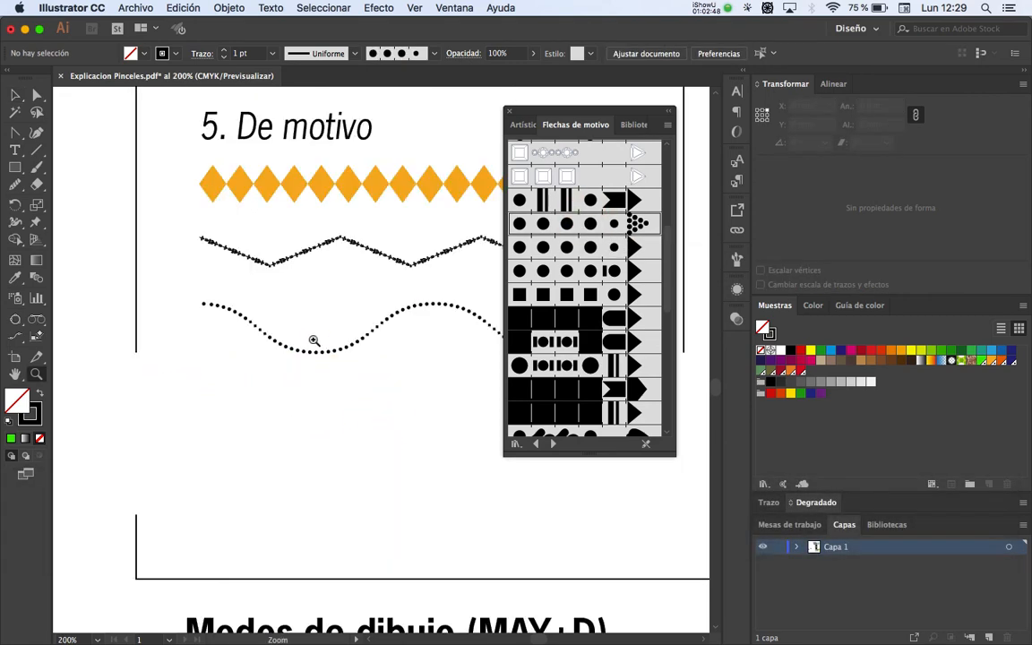
left_click(314, 341)
left_click(363, 368)
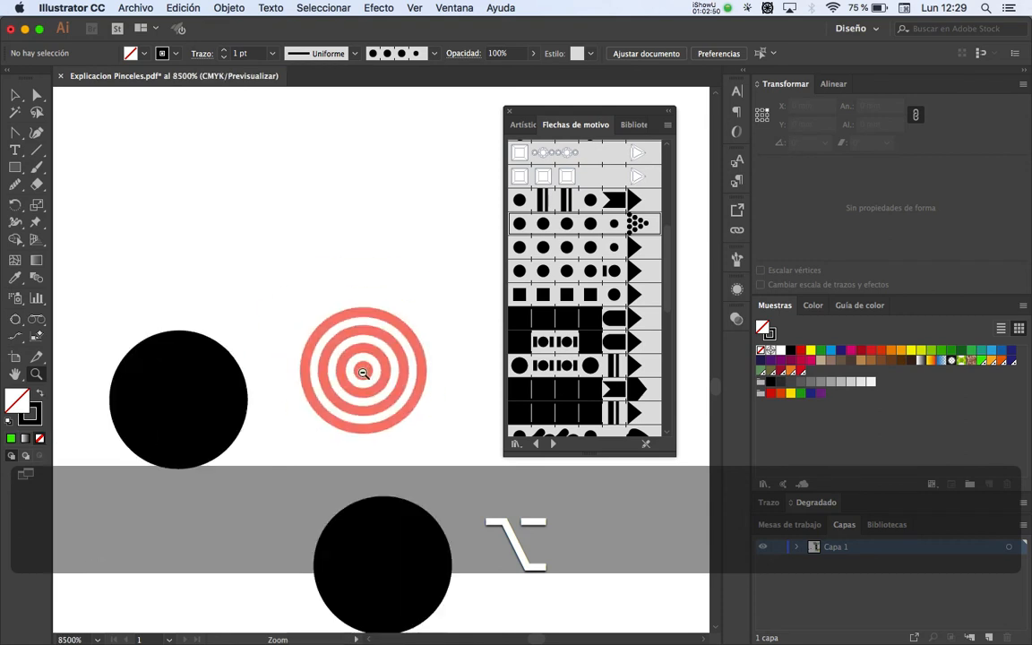
left_click_drag(364, 373, 202, 356)
key("space")
left_click_drag(366, 350, 454, 293)
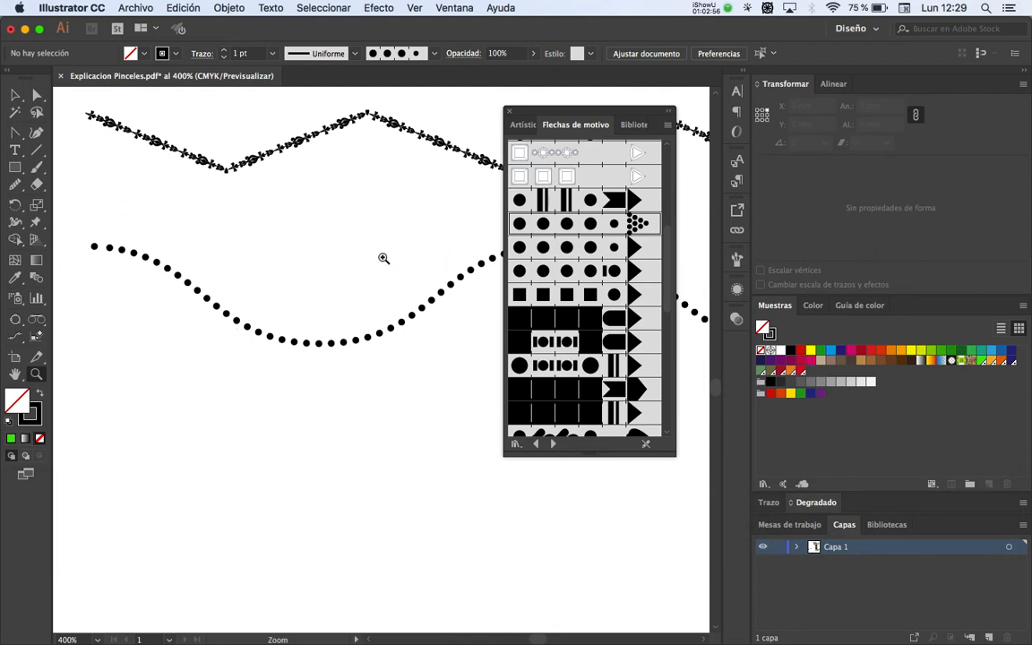
key("space")
left_click_drag(425, 322, 247, 371)
left_click_drag(405, 341, 287, 339)
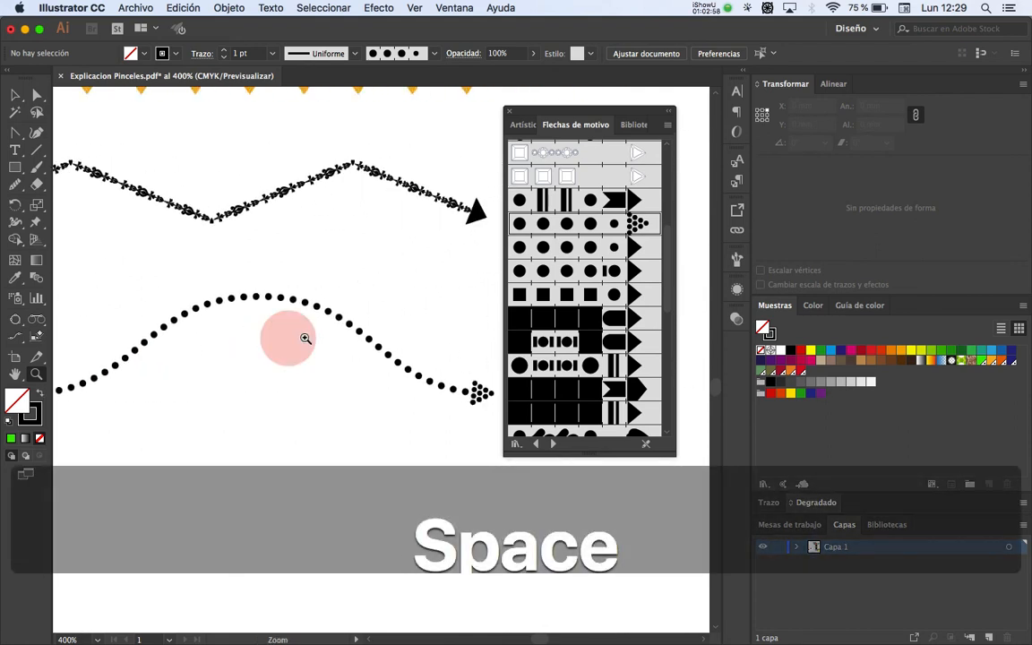
left_click_drag(449, 369, 363, 327)
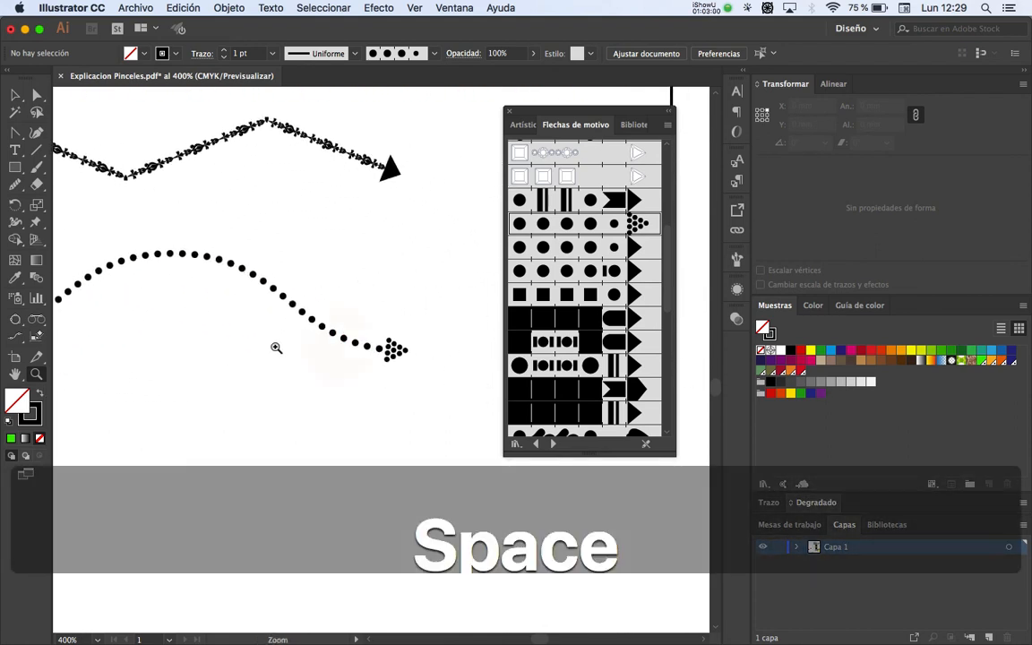
Step: Examine the ornament repeated along the zigzag line, including how it turns at the corners
key("space")
left_click_drag(314, 279, 420, 369)
left_click_drag(254, 303, 365, 355)
left_click(323, 306)
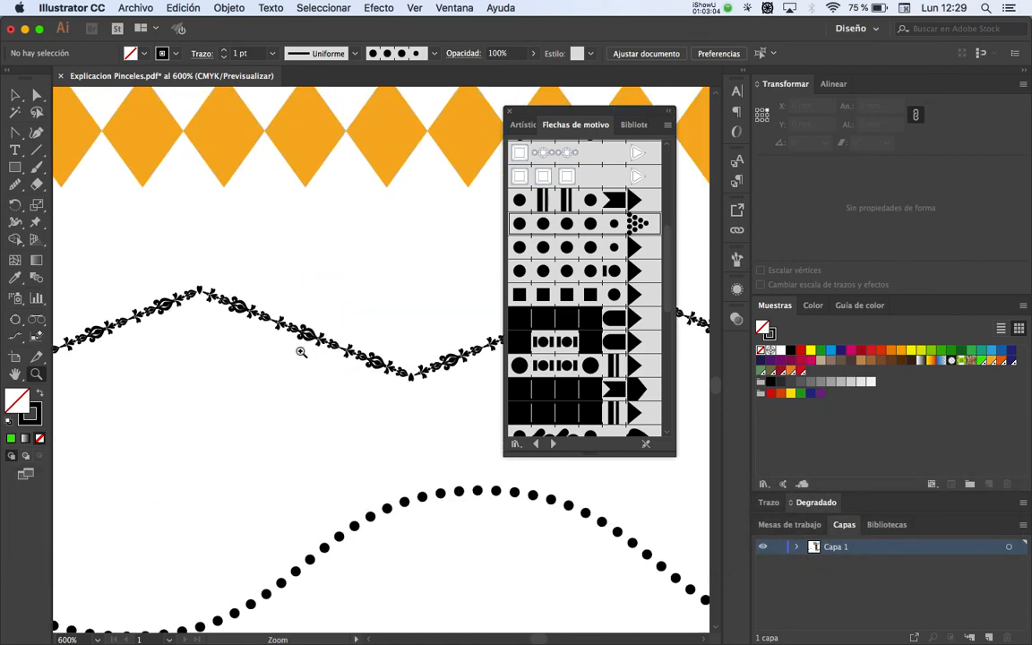
left_click(311, 349, "alt")
left_click(313, 352, "alt")
left_click(312, 352, "alt")
key("space")
left_click_drag(387, 364, 279, 299)
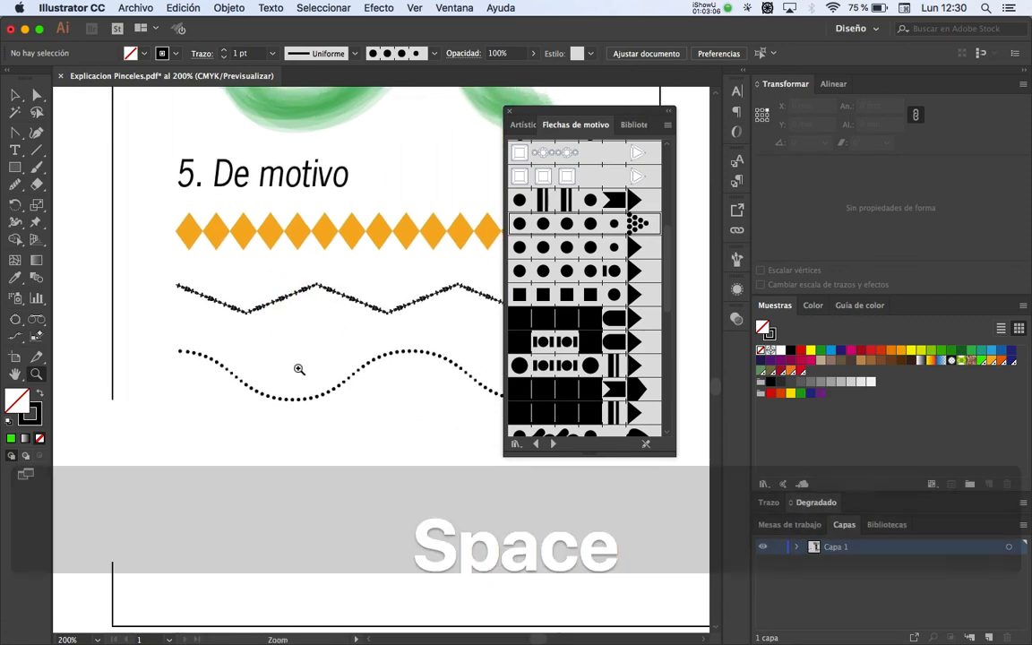
Step: Compare the zigzag and wavy lines and their arrowheads with the brush tiles at the start of the Flechas de motivo library
left_click(298, 370)
key("space")
left_click_drag(463, 378, 272, 396)
left_click(330, 382, "alt")
key("space")
key("space")
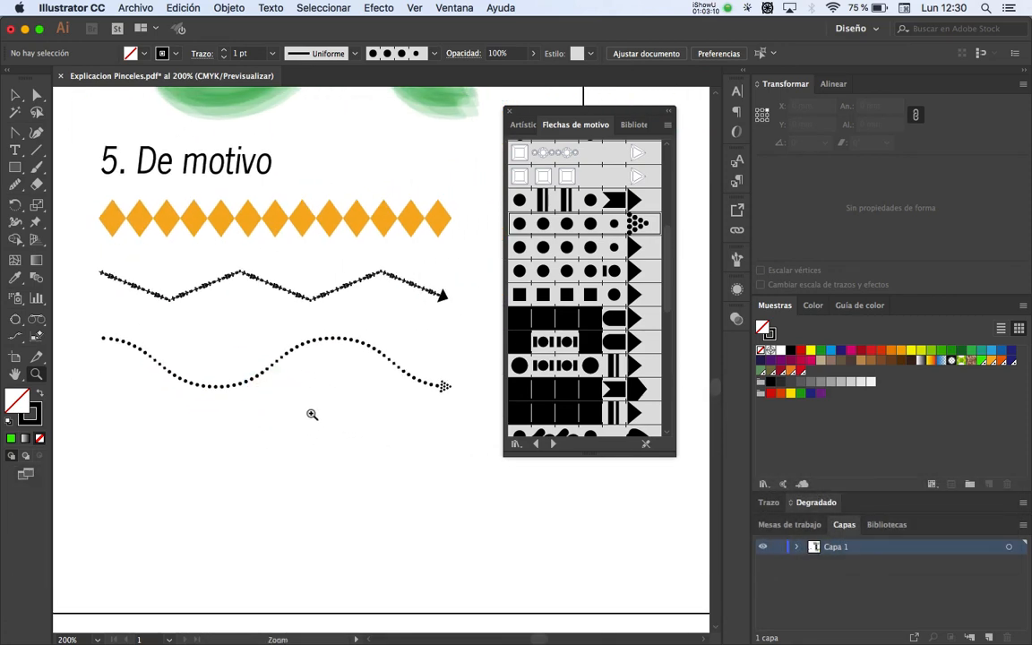
left_click(324, 410, "alt")
key("space")
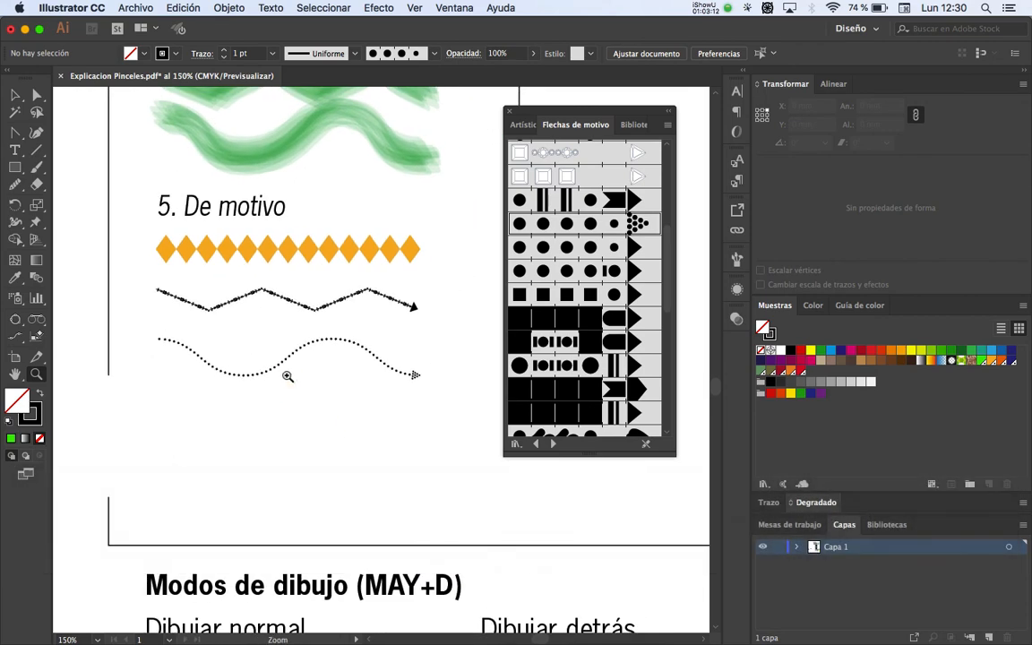
left_click(287, 376)
key("space")
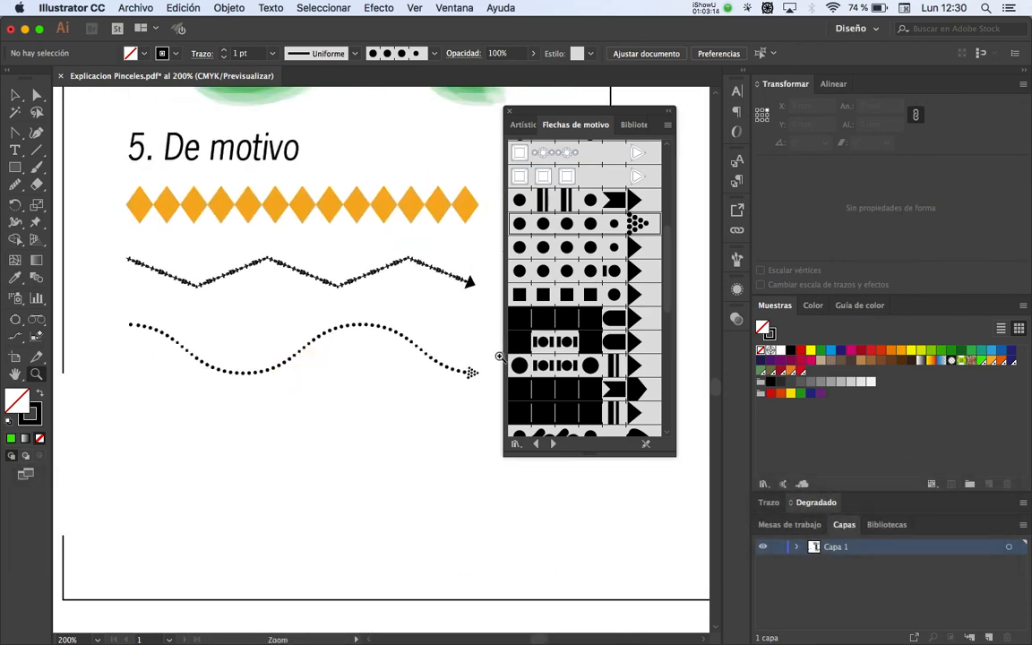
mouse_move(670, 319)
left_mouse_down()
mouse_move(658, 427)
mouse_move(679, 219)
mouse_move(668, 191)
left_mouse_up()
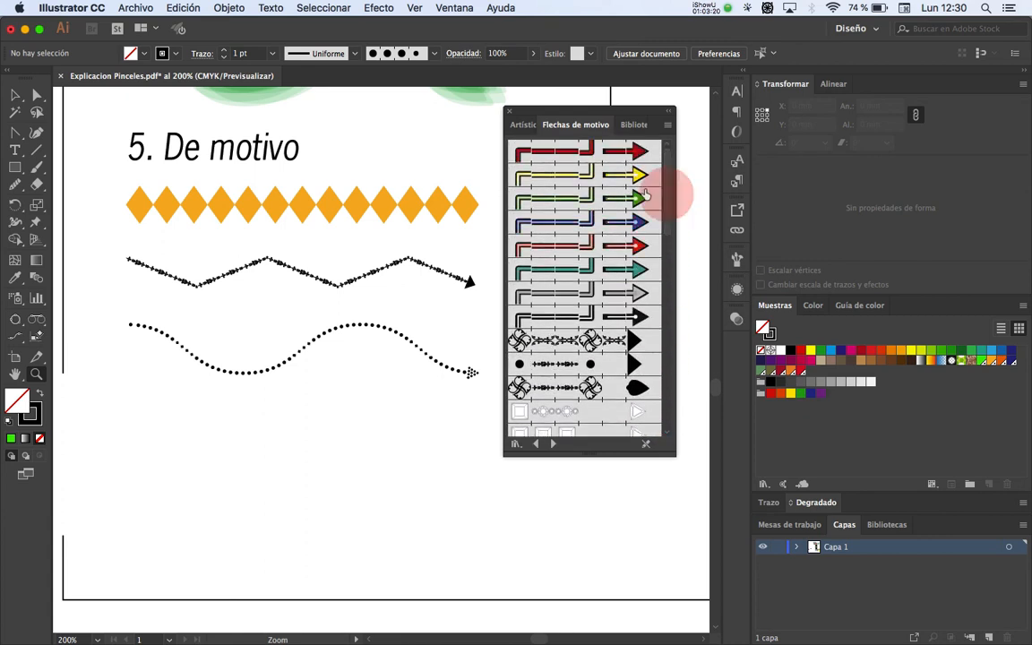
left_click(421, 373)
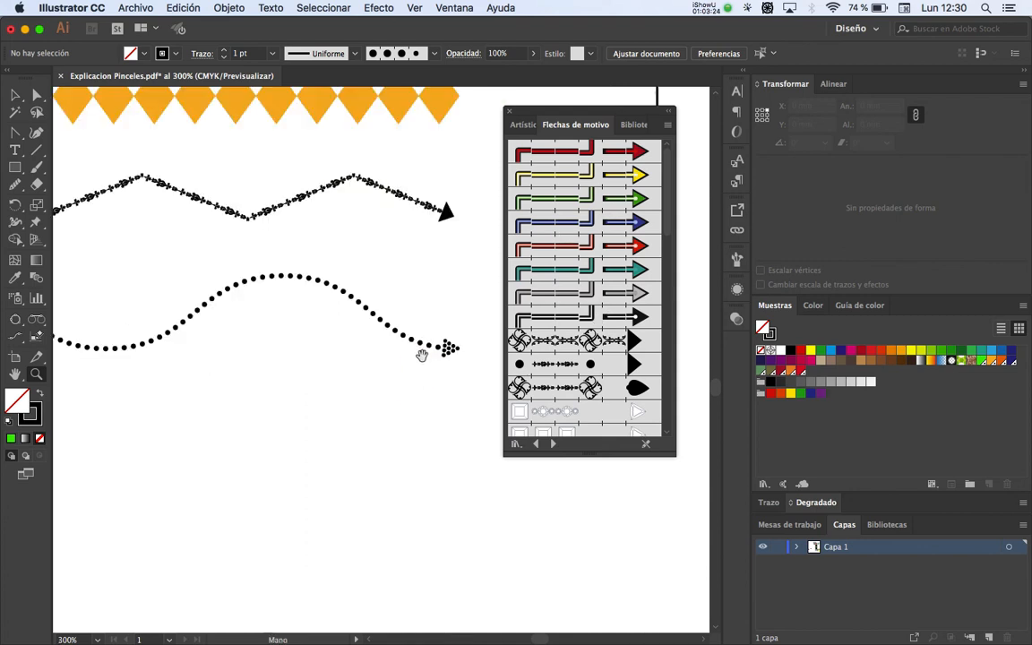
key("space")
left_click_drag(421, 352, 410, 375)
left_click(400, 391)
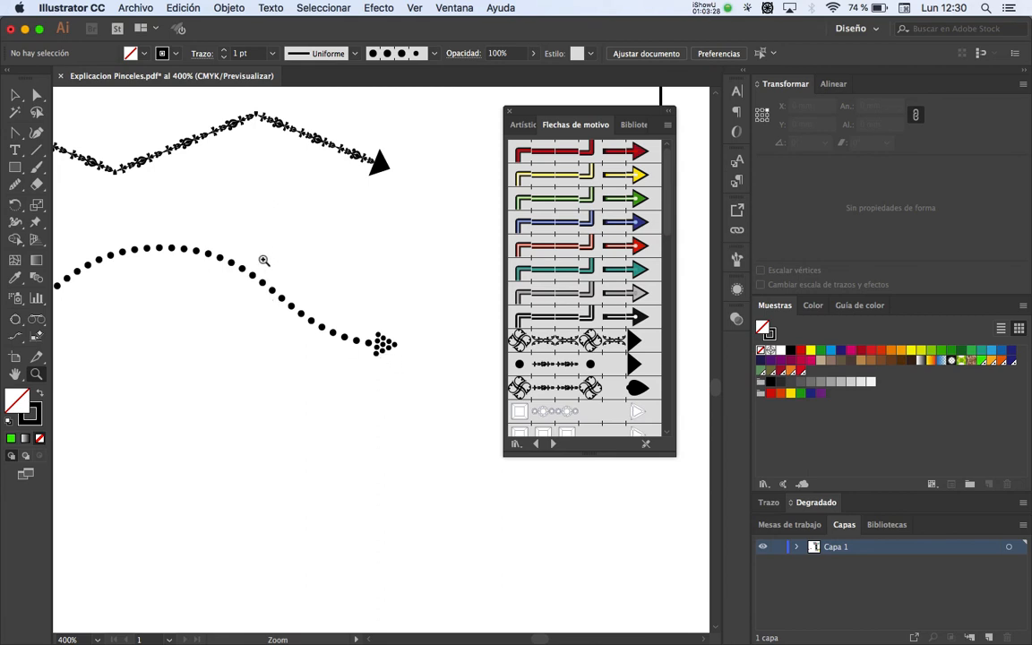
left_click(279, 333, "alt")
key("space")
left_click_drag(362, 290, 305, 363)
Step: Apply the red arrow pattern brush to the straight line under "5. De motivo"
key("v")
left_click(340, 299)
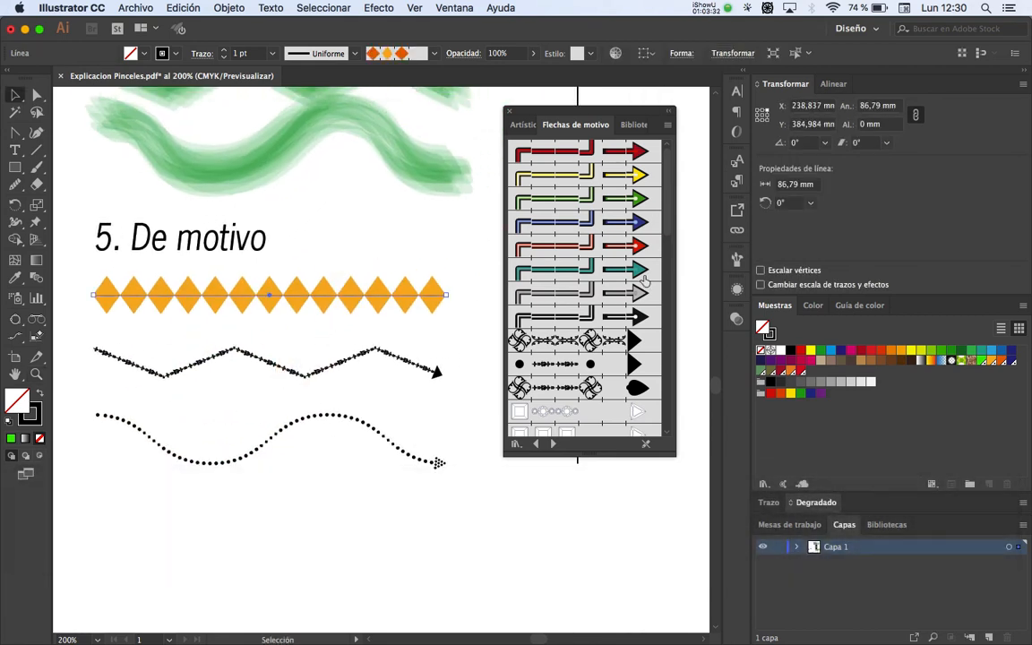
left_click(582, 150)
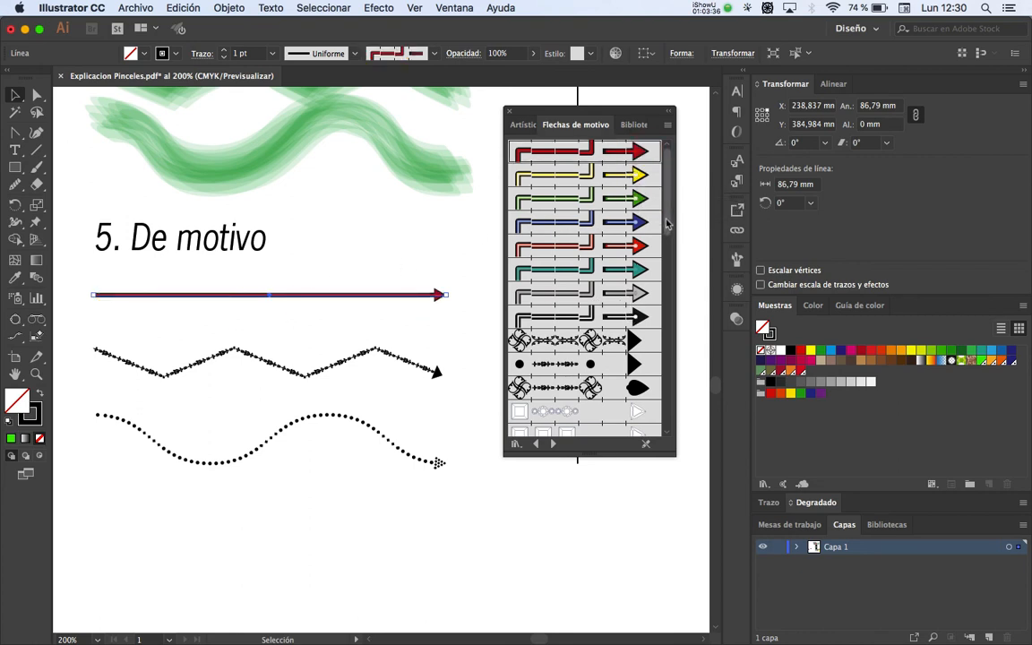
Step: Try several bracket- and brace-ended brushes on the straight line, ending with the black diamond arrow brush, and deselect it
scroll(636, 260, "down", 10)
left_click(649, 284)
scroll(650, 285, "down", 10)
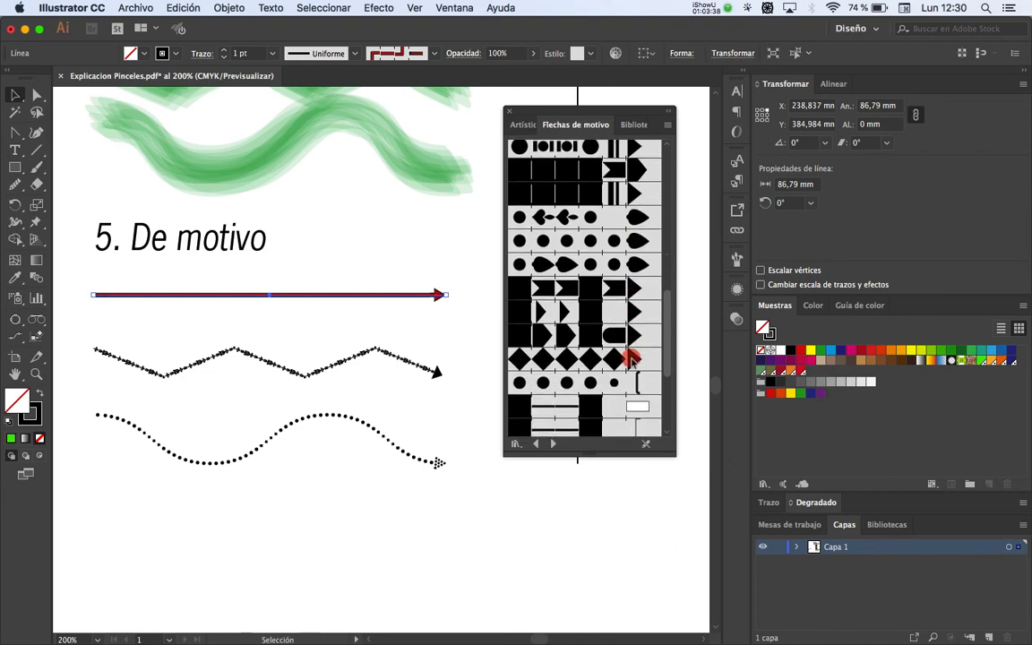
scroll(633, 397, "down", 4)
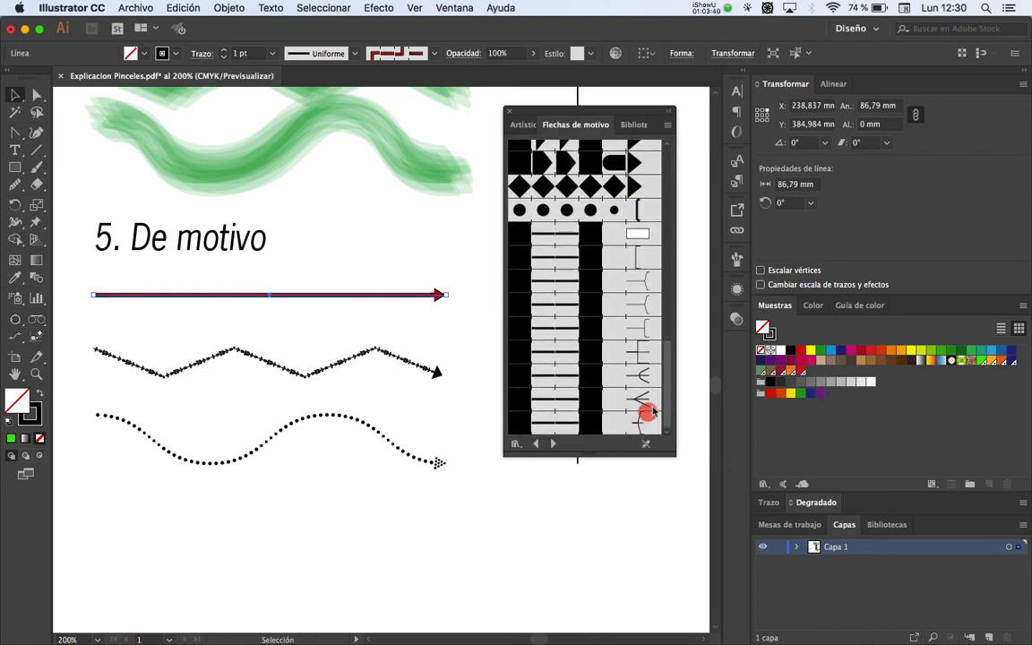
scroll(649, 359, "up", 3)
left_click(639, 305)
left_click(643, 331)
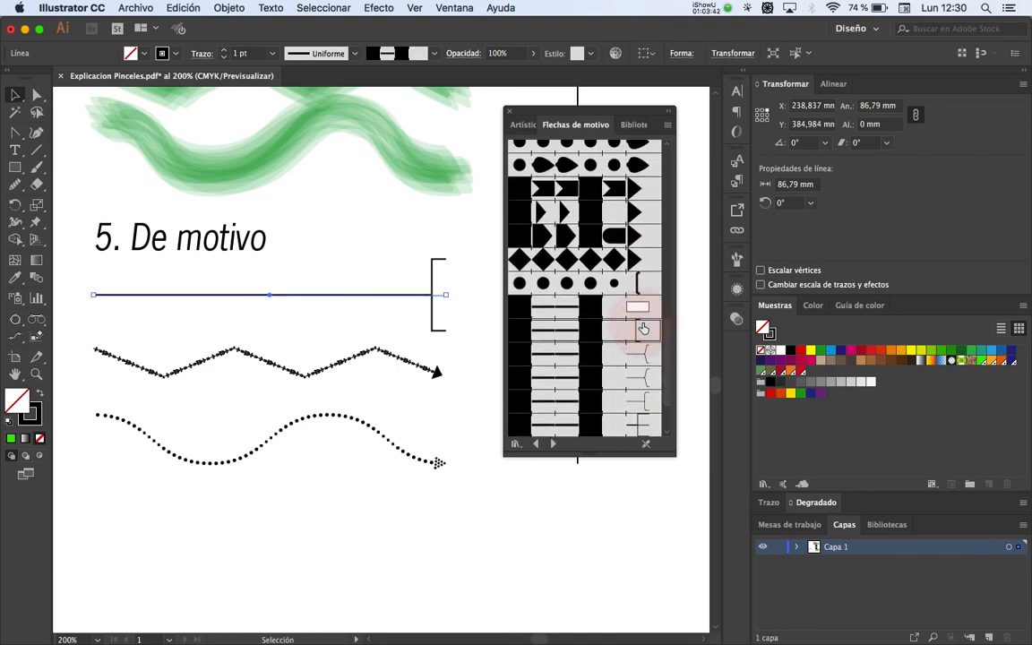
left_click(636, 355)
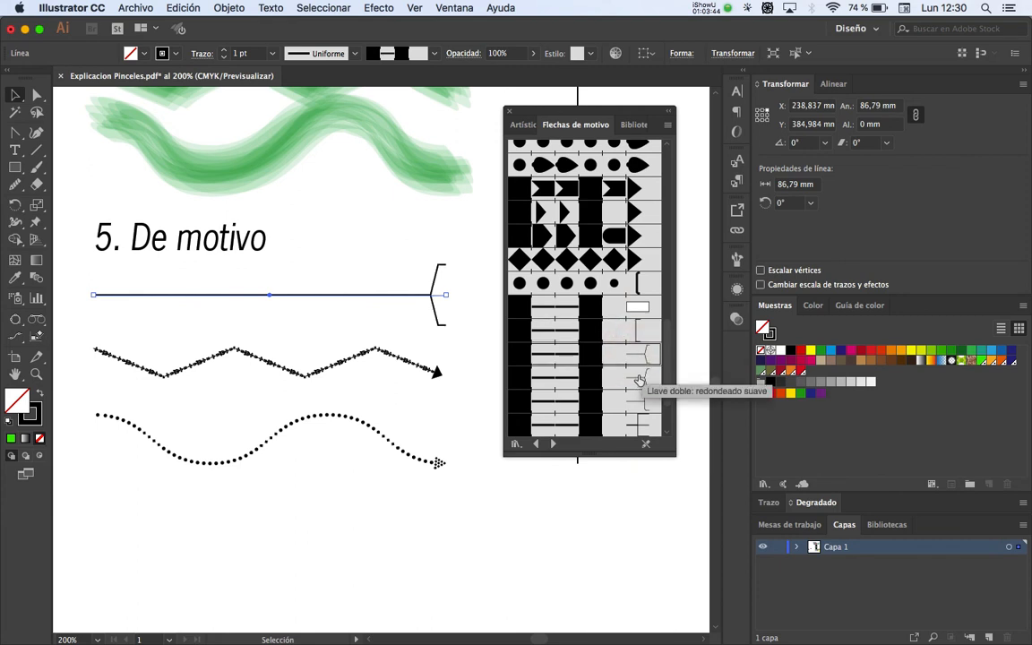
left_click(638, 380)
left_click(630, 423)
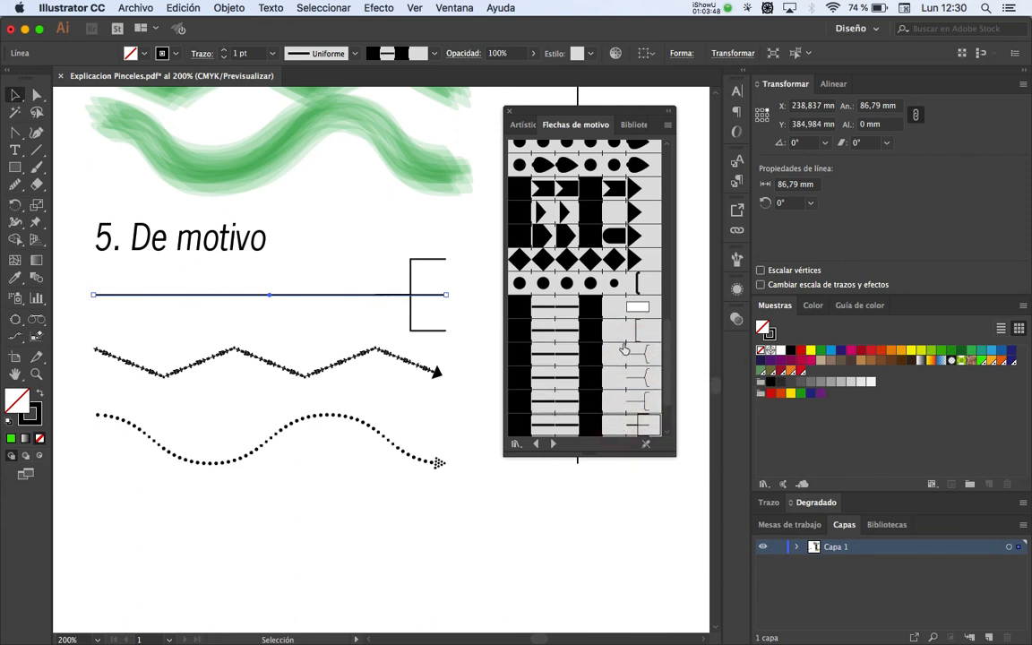
left_click(629, 288)
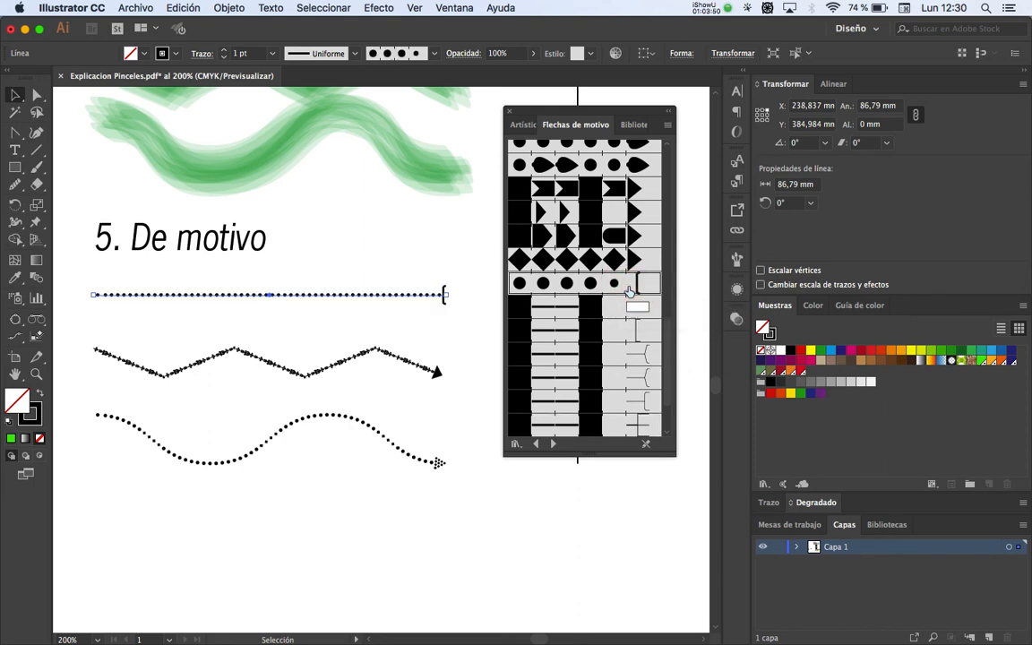
left_click(632, 259)
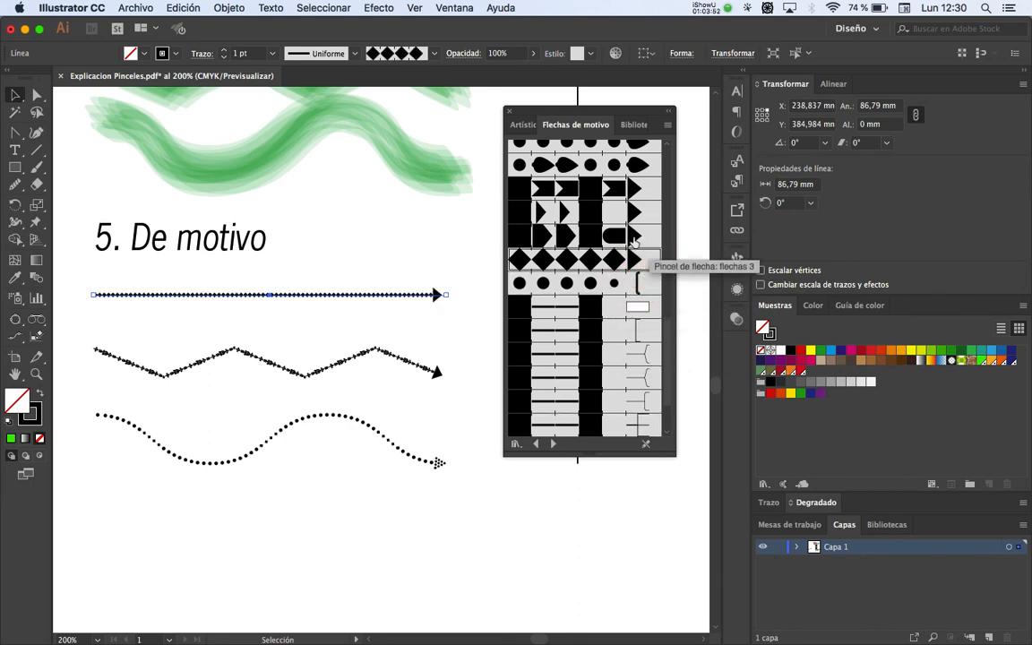
left_click(370, 332)
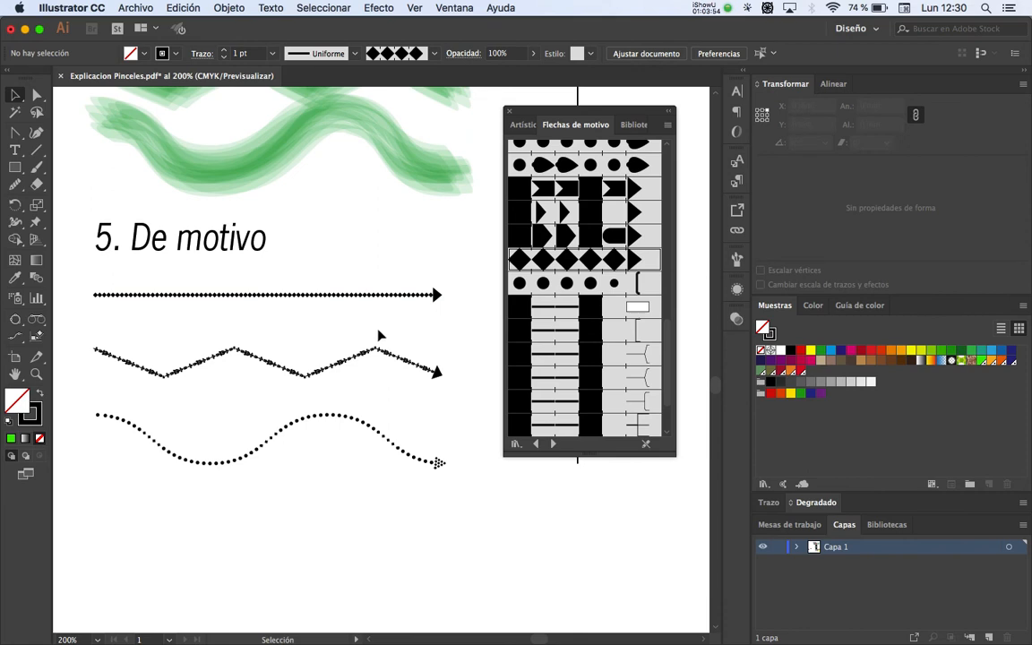
Step: Set the stroke of the dotted wavy line under "5. De motivo" to the magenta swatch
left_click(370, 338, "alt")
left_click_drag(371, 323, 375, 311)
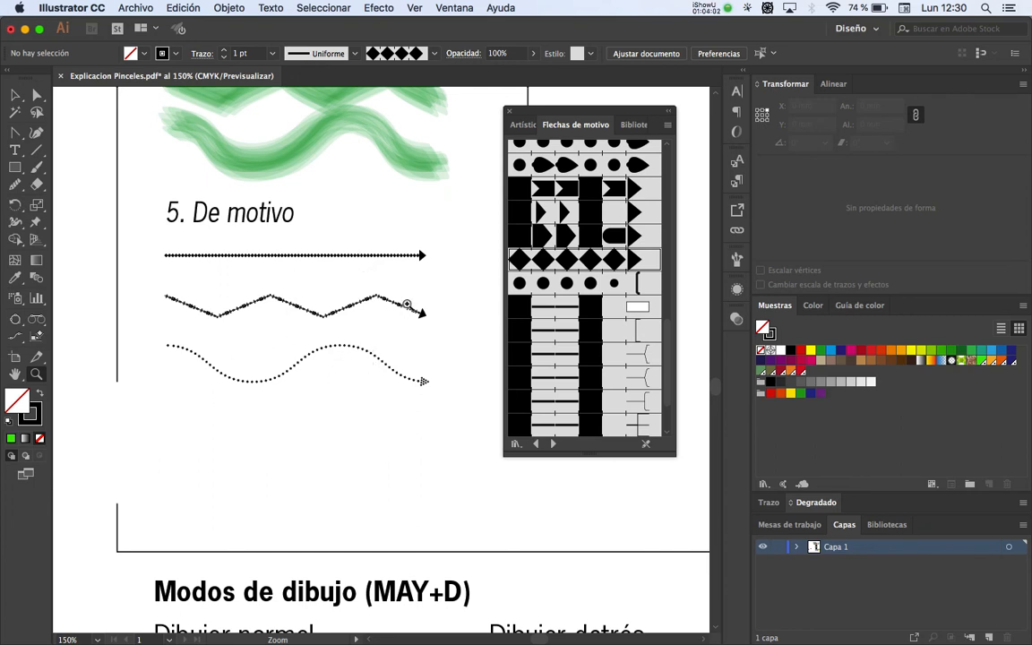
left_click(347, 387, "alt")
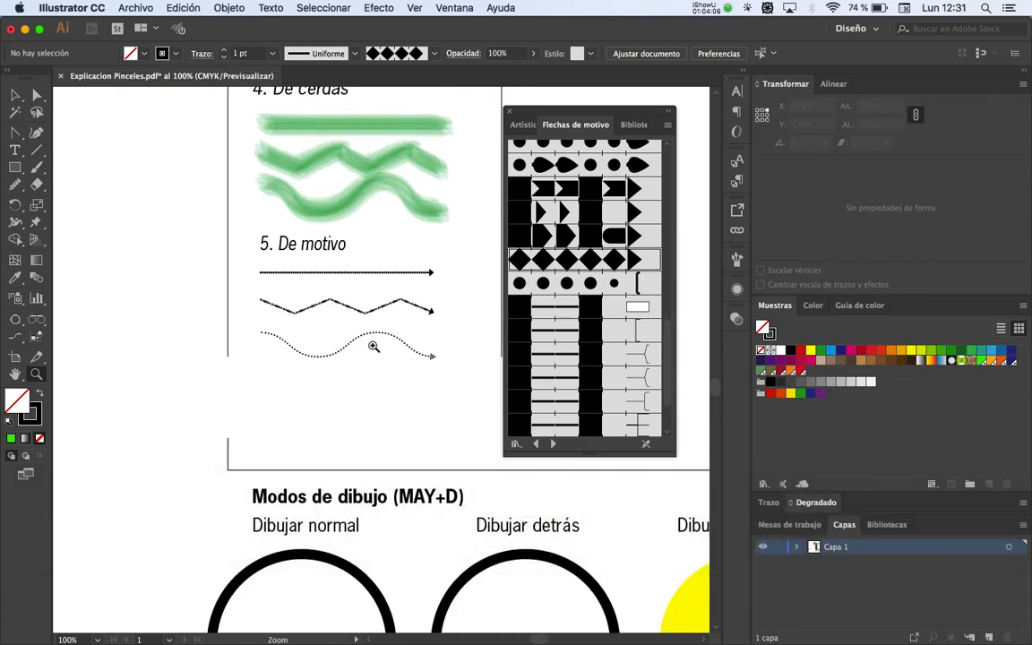
key("v")
left_click(356, 345)
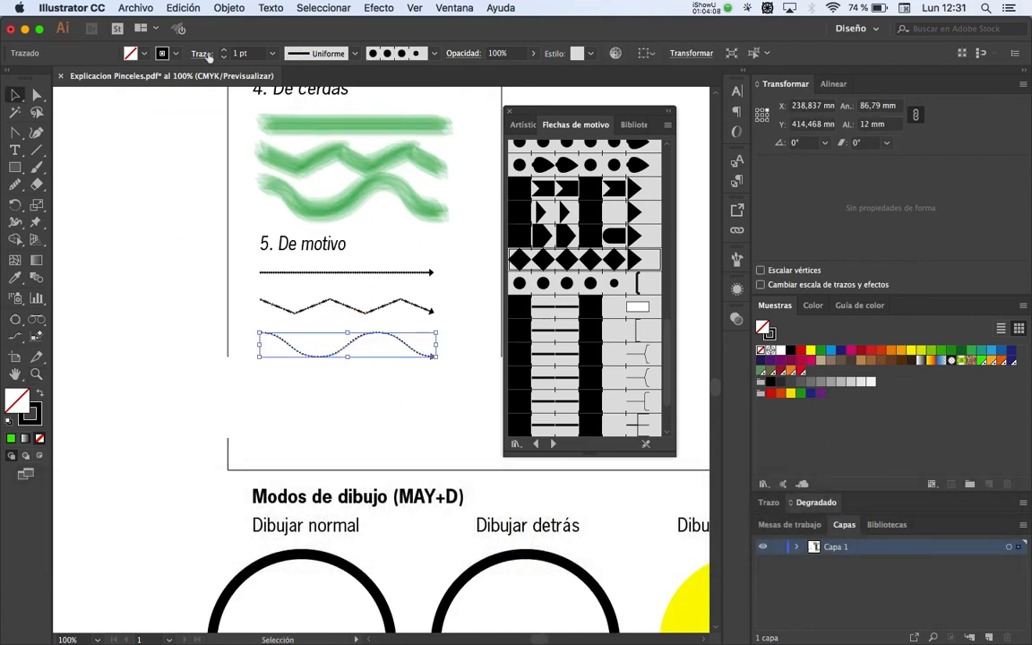
left_click(162, 52)
left_click(114, 78)
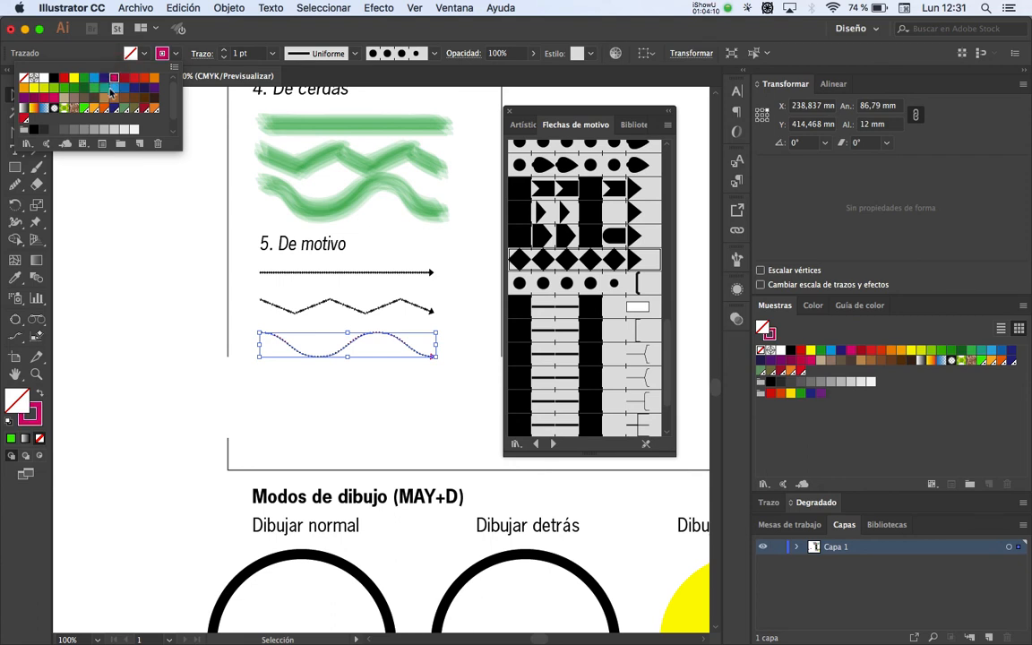
Step: Set the zigzag line's stroke to the orange-red swatch and deselect it
left_click(324, 301)
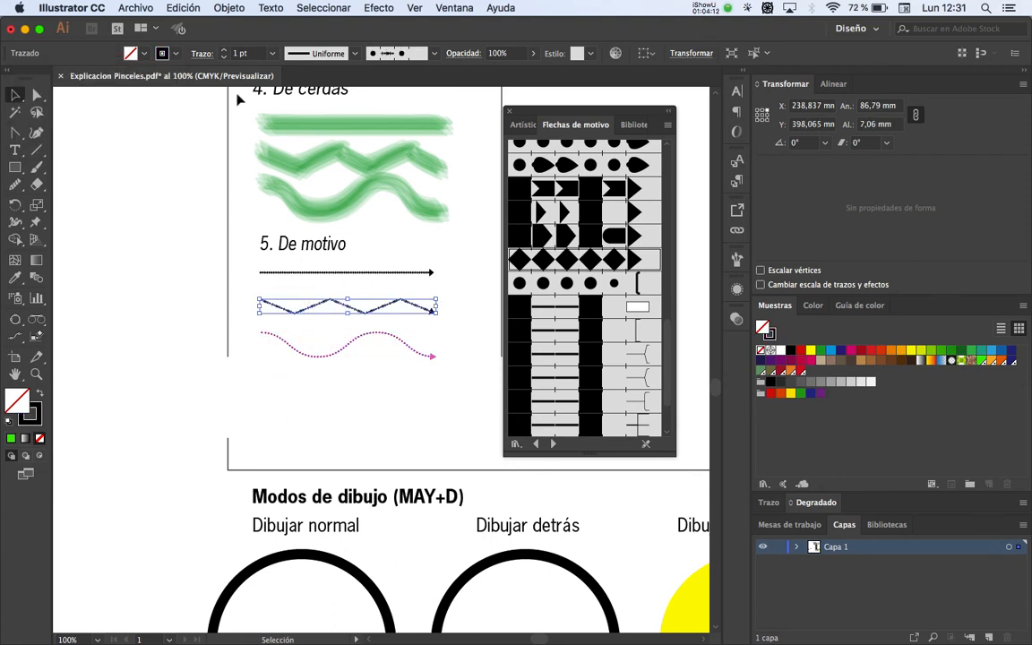
left_click(166, 54)
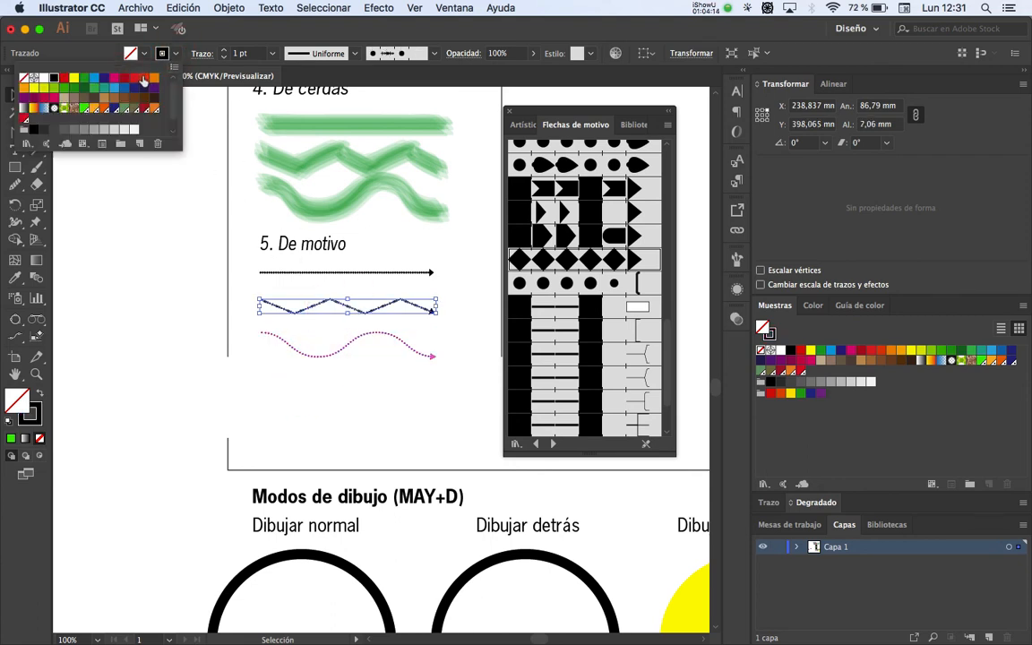
left_click(143, 81)
key("Escape")
key("z")
left_click(343, 331)
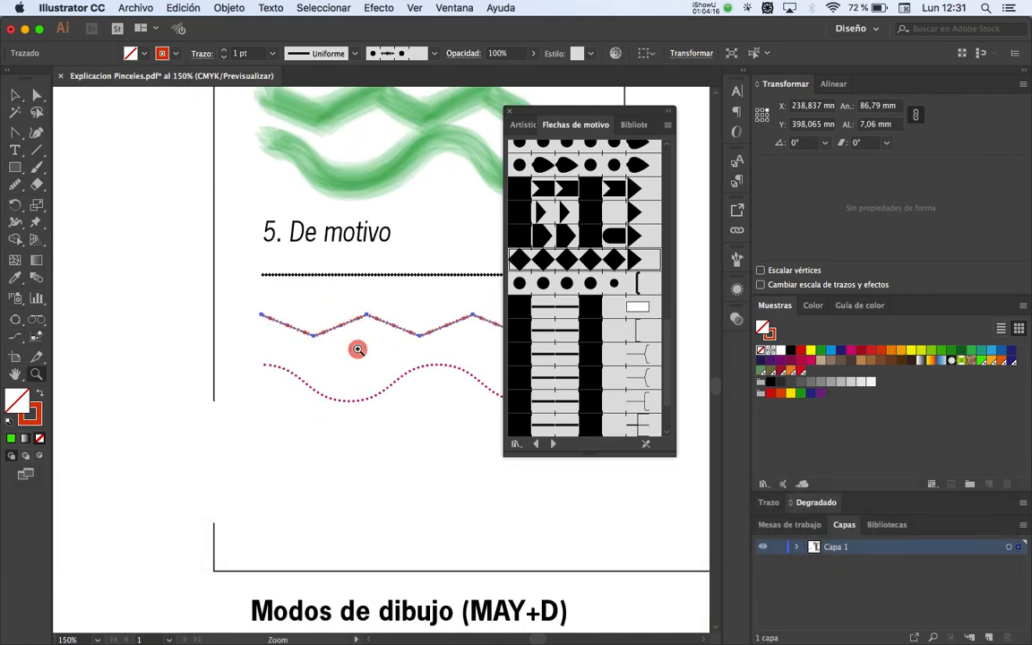
left_click(358, 349)
key("space")
left_click_drag(357, 349, 277, 325)
key("v")
left_click(269, 356)
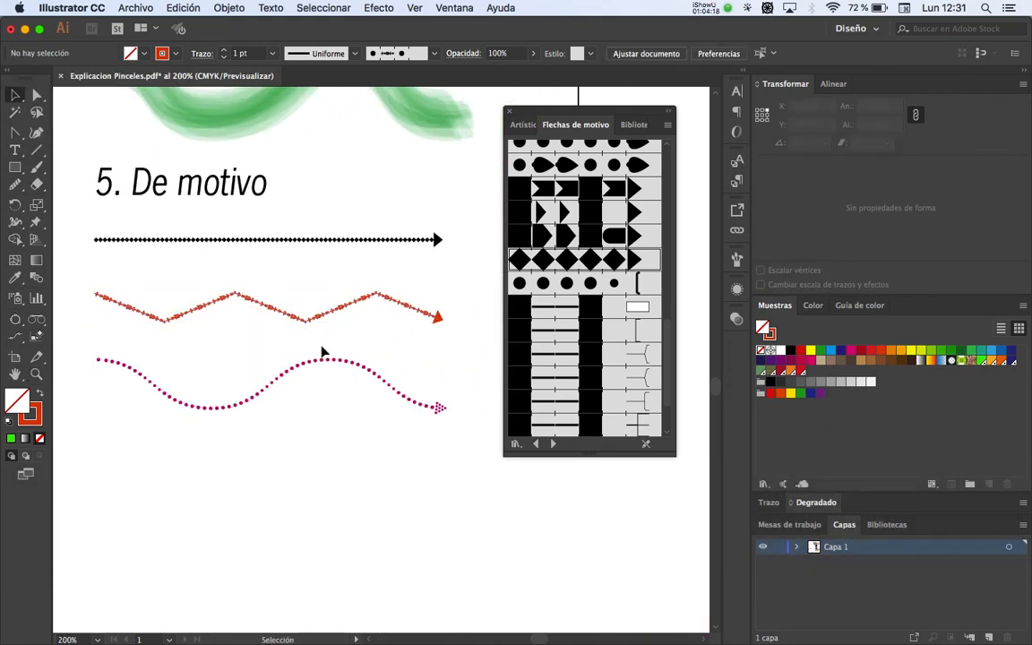
Step: Add a text asterisk "*" in the empty area below the wavy line and select it as an object
left_click(314, 377, "alt")
key("space")
left_click_drag(322, 380, 327, 302)
key("space")
left_click_drag(223, 224, 212, 212)
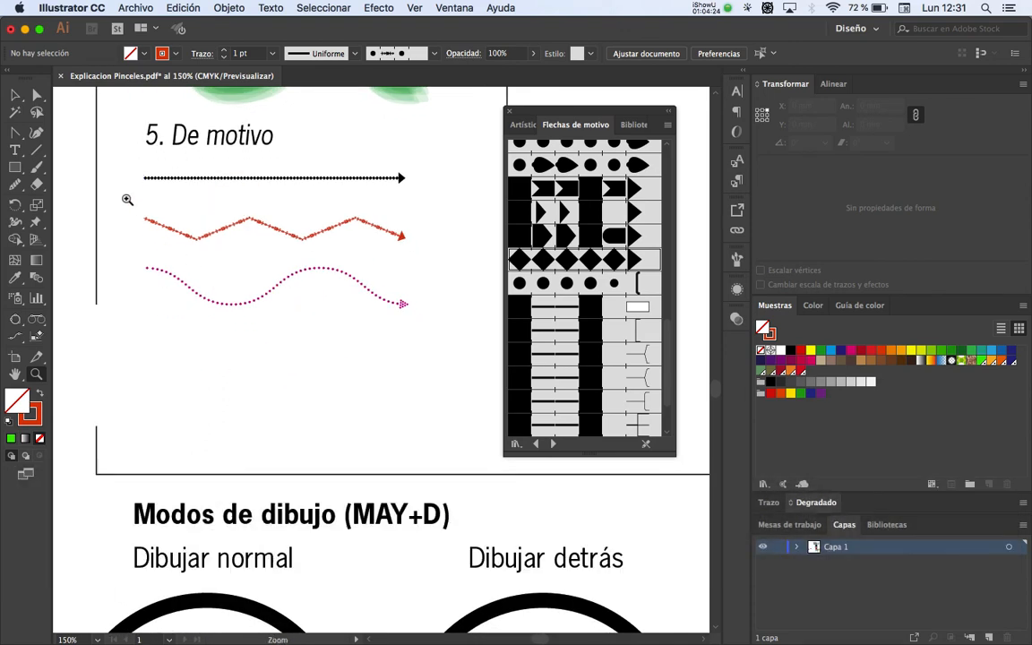
left_click(14, 149)
left_click(190, 367)
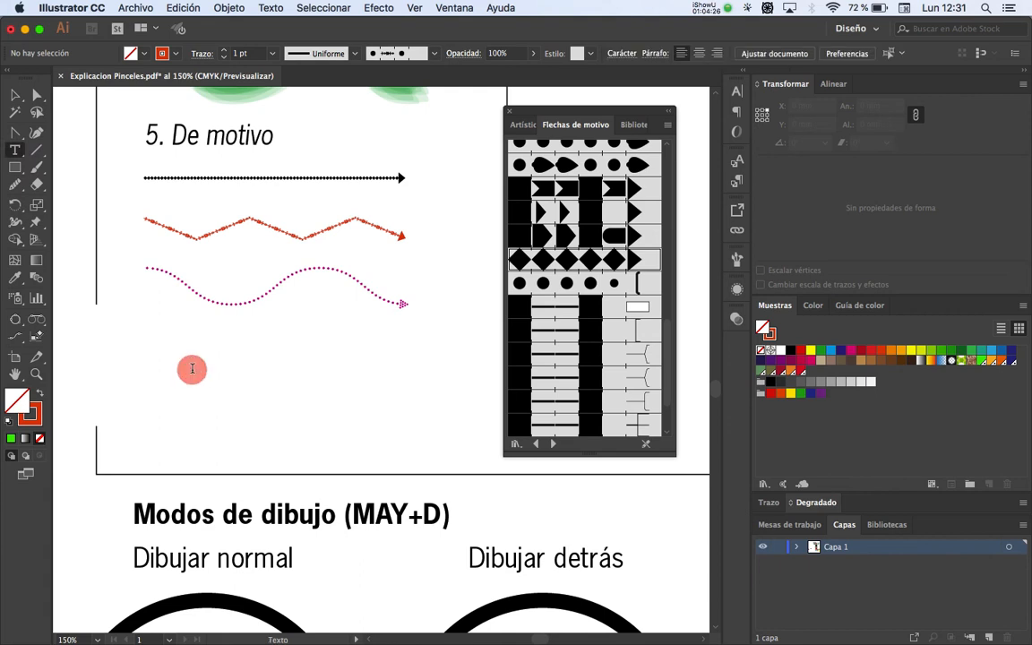
key("BackSpace")
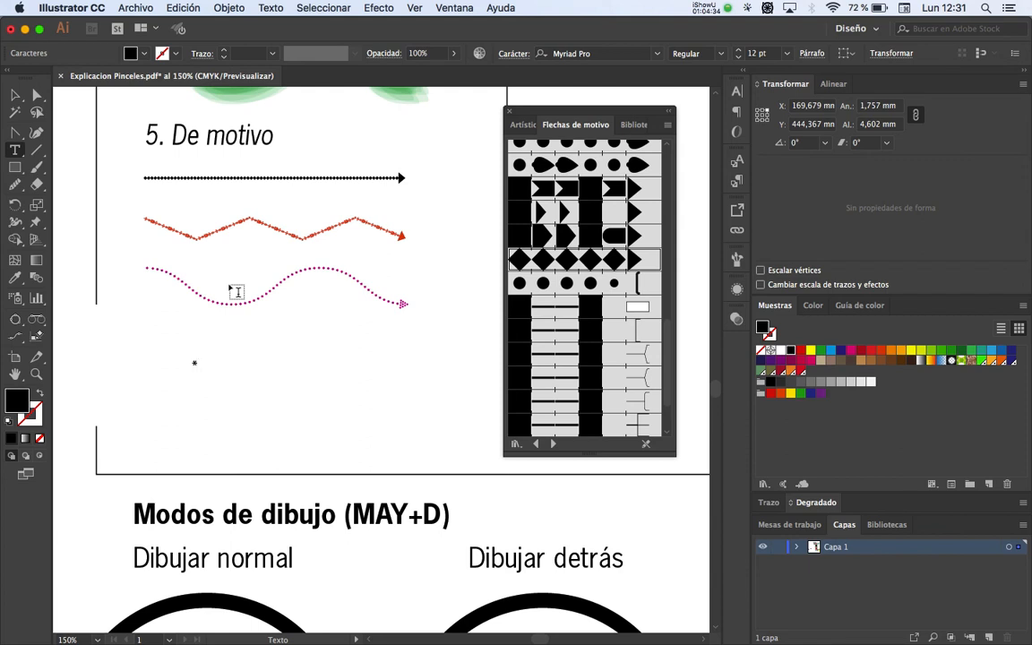
left_click(15, 94)
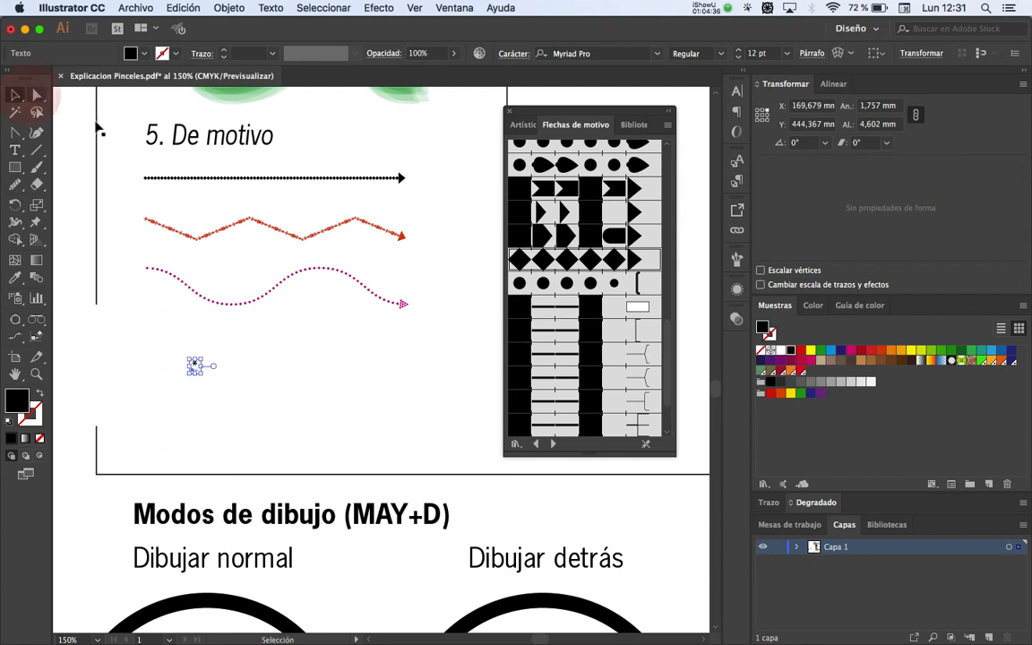
Step: Set the asterisk's font to Arial Black and scale it up to about 39 pt
left_click(657, 55)
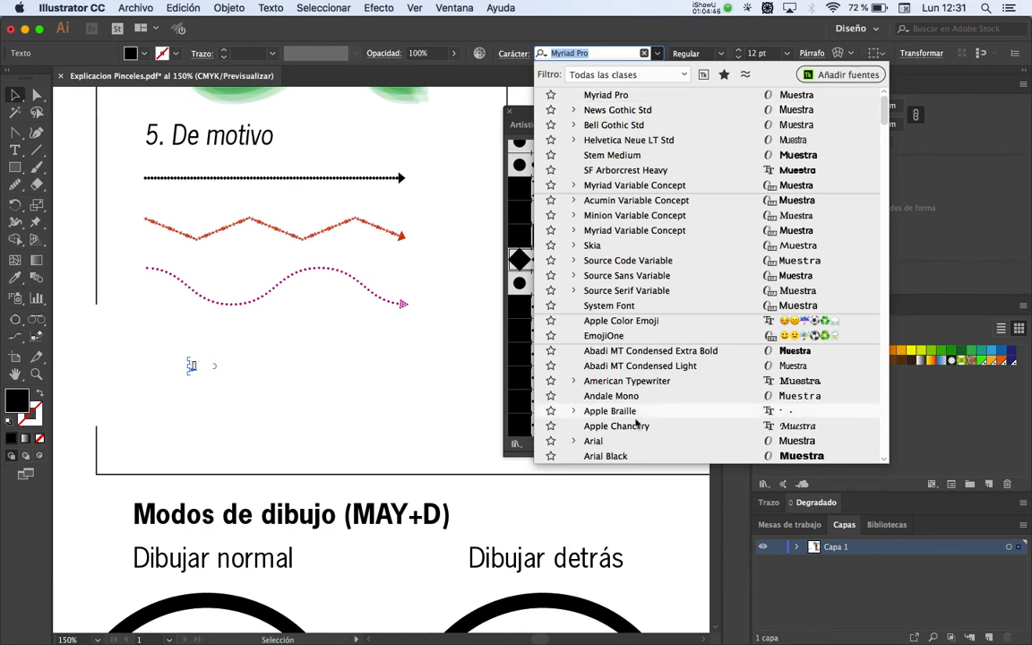
left_click(605, 456)
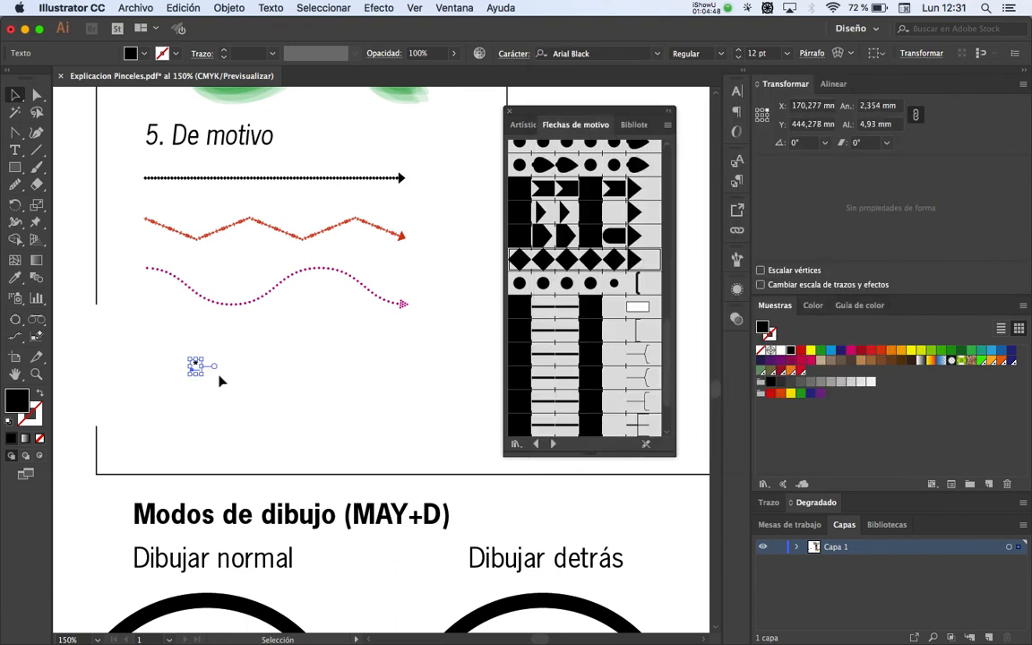
left_click_drag(204, 376, 299, 421)
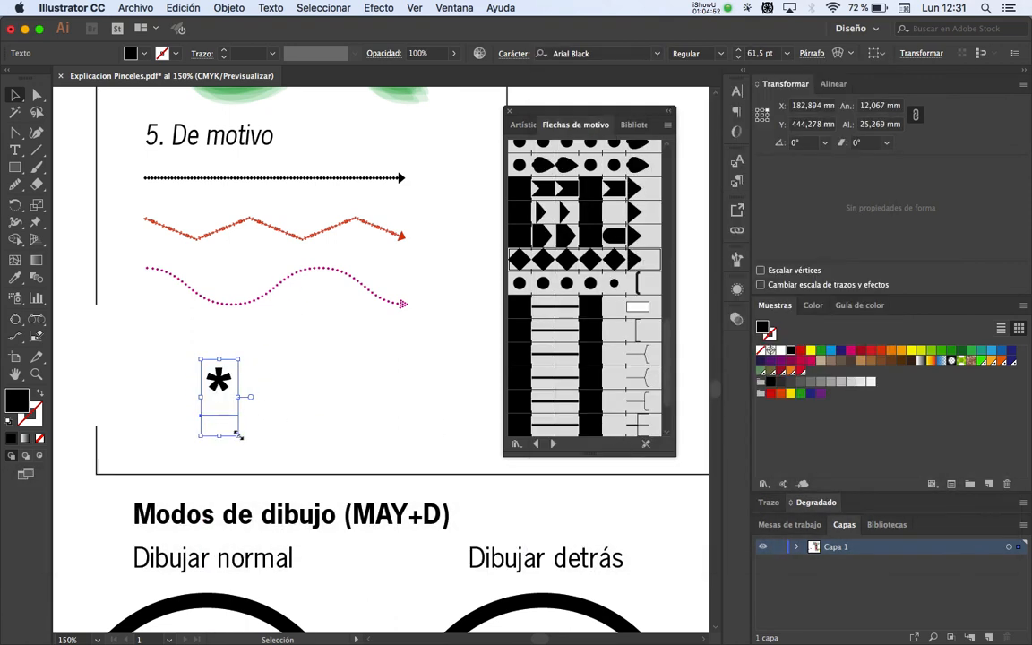
left_click_drag(239, 436, 227, 409)
Step: Convert the asterisk text to outlines and move the shape slightly up and to the left
left_click(271, 7)
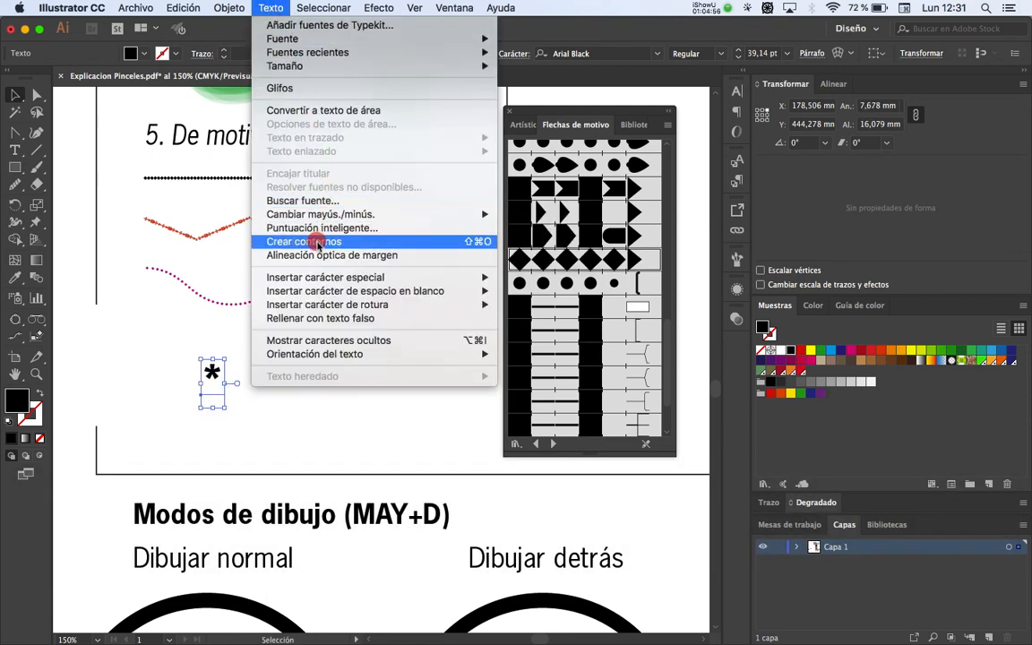
left_click(318, 243)
left_click(223, 384)
left_click_drag(223, 378, 202, 367)
Step: Close the Flechas de motivo library and move the outlined asterisk below the start of the wavy line, keeping it selected
key("z")
left_click(217, 377)
left_click(370, 359)
key("space")
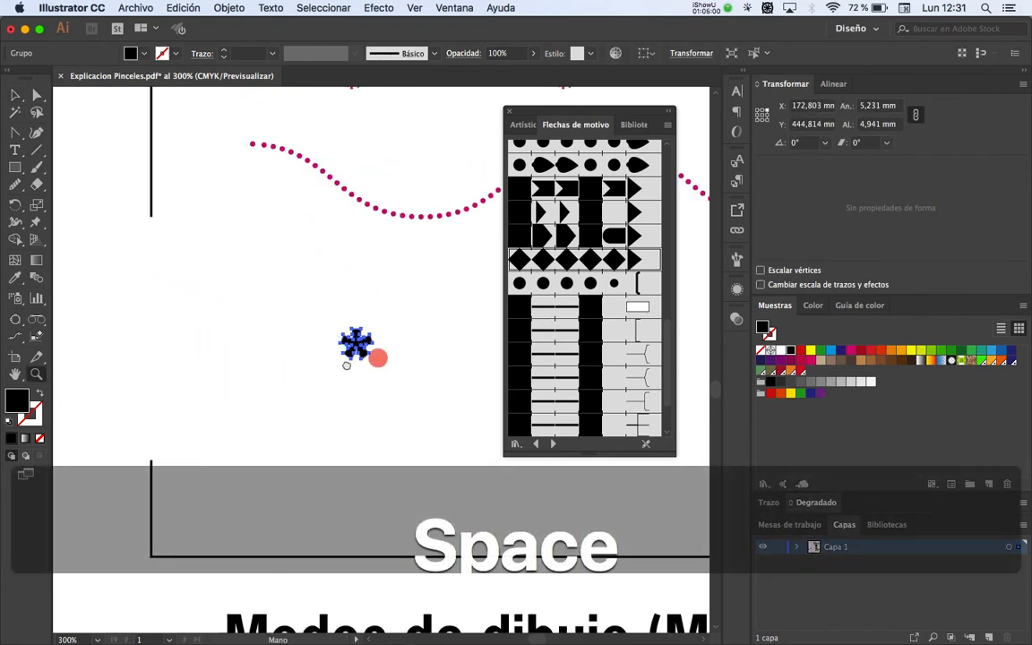
left_click_drag(377, 359, 259, 370)
key("v")
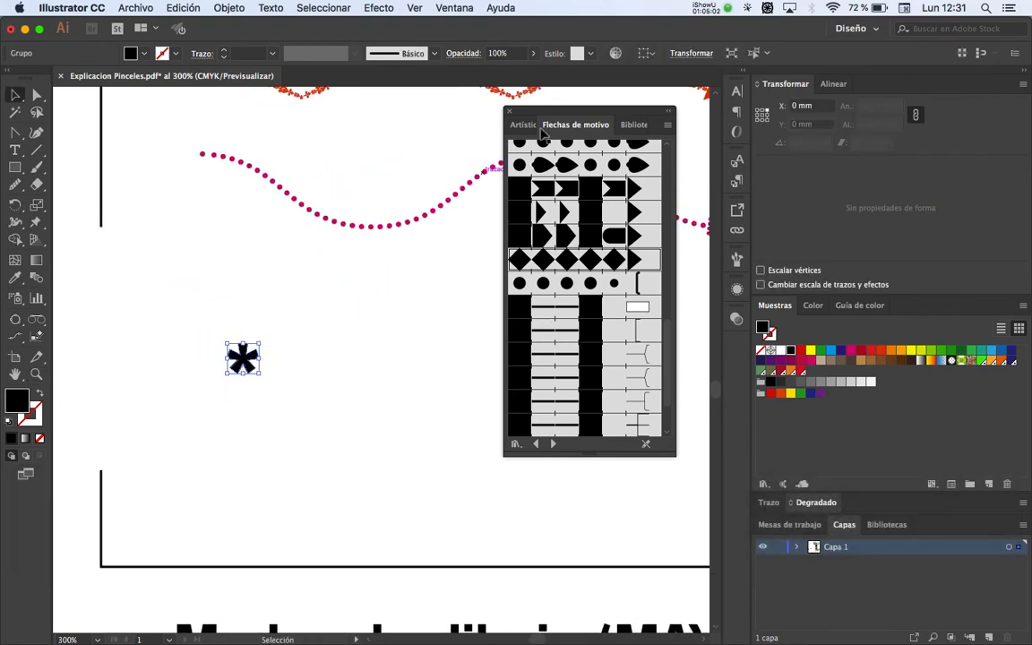
left_click(509, 115)
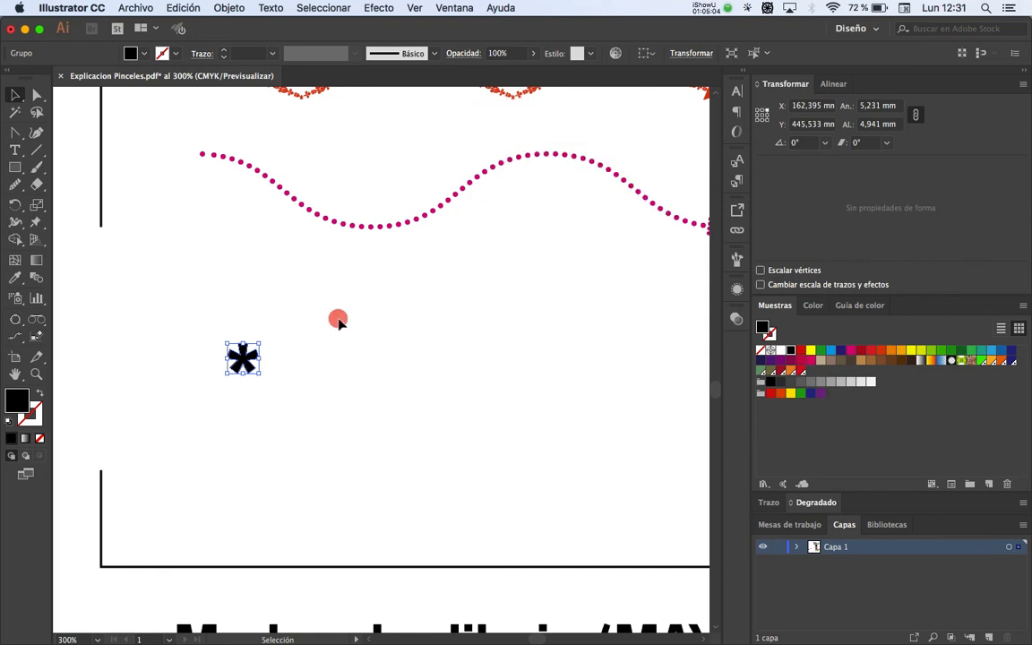
left_click_drag(247, 357, 199, 343)
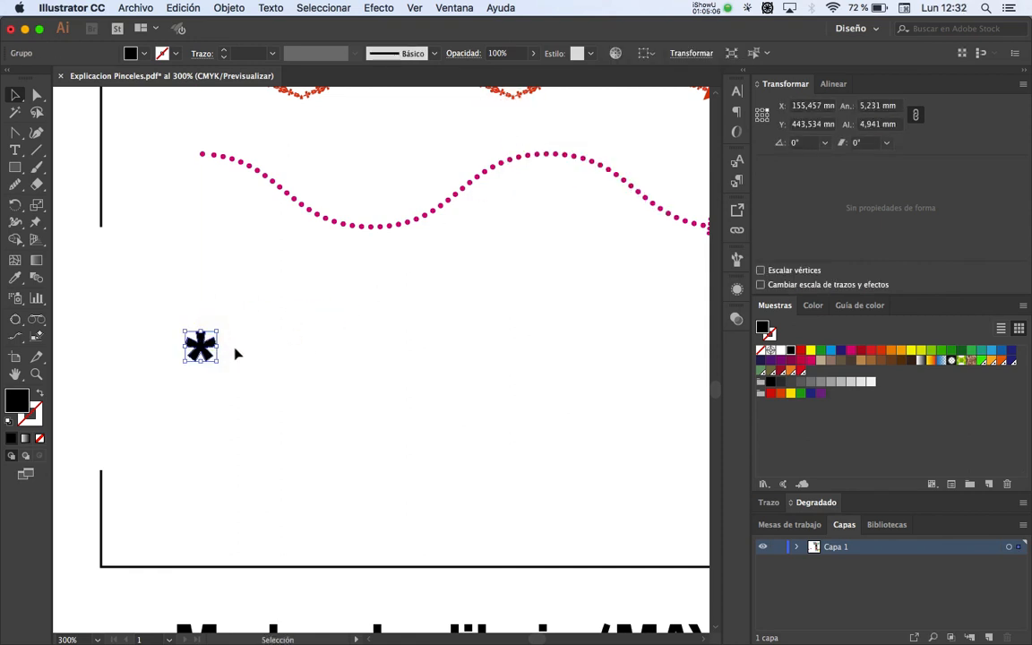
left_click(231, 348)
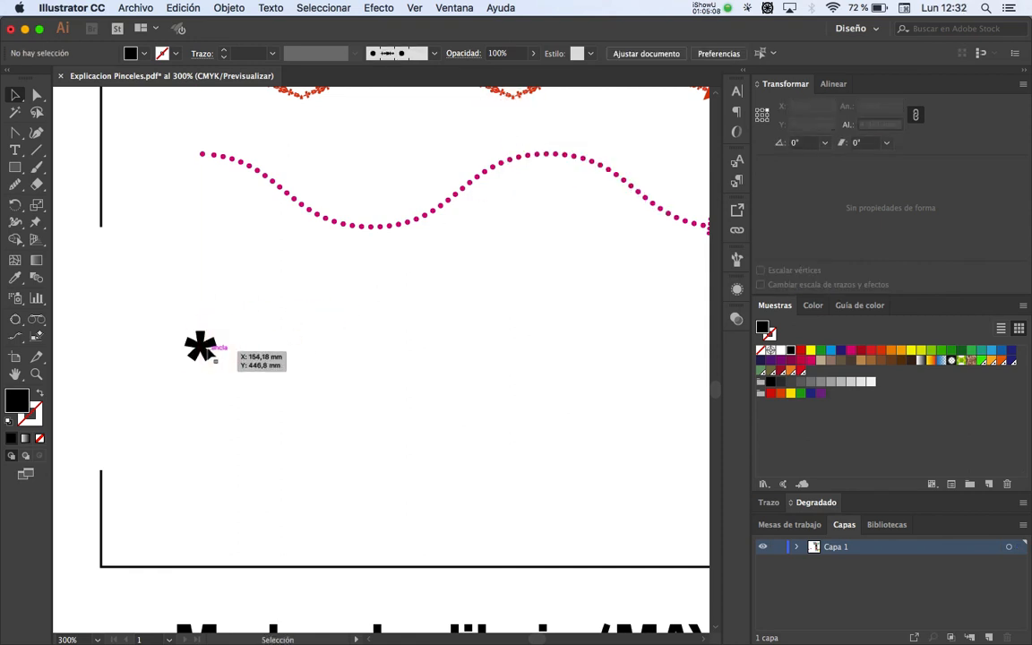
left_click(201, 345)
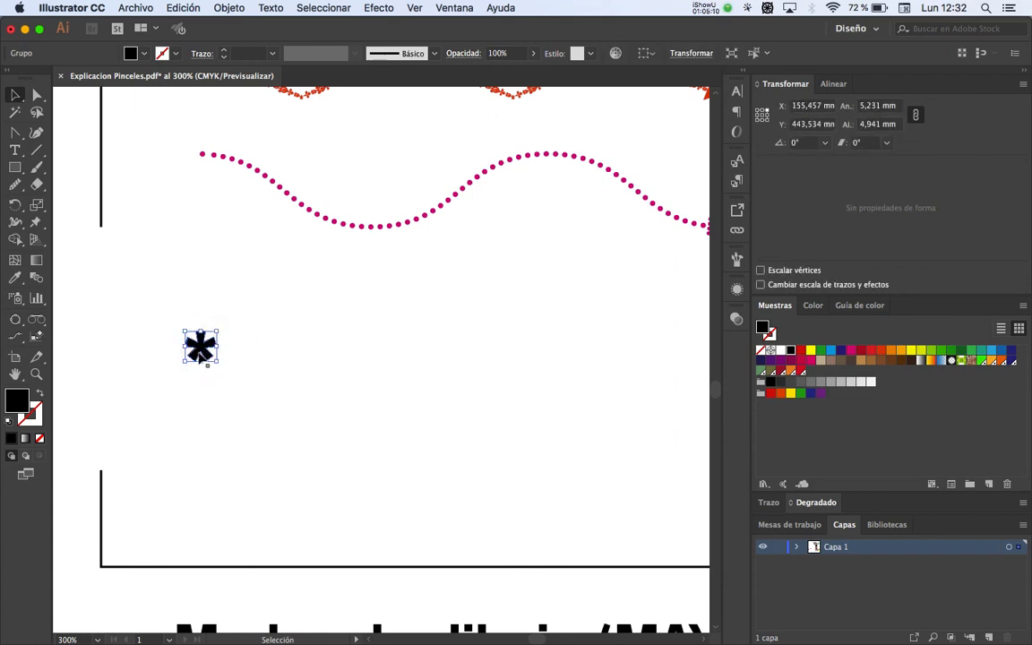
left_click_drag(206, 354, 203, 356)
Step: Start a new pattern brush (Pincel de motivo) from the selected asterisk
left_click(736, 259)
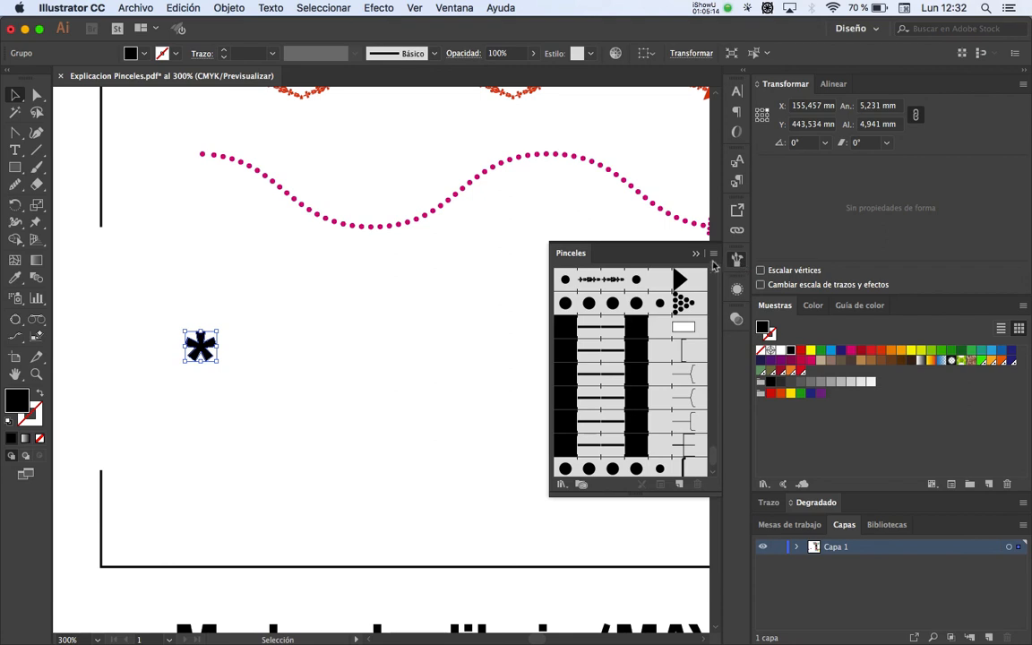
left_click(714, 254)
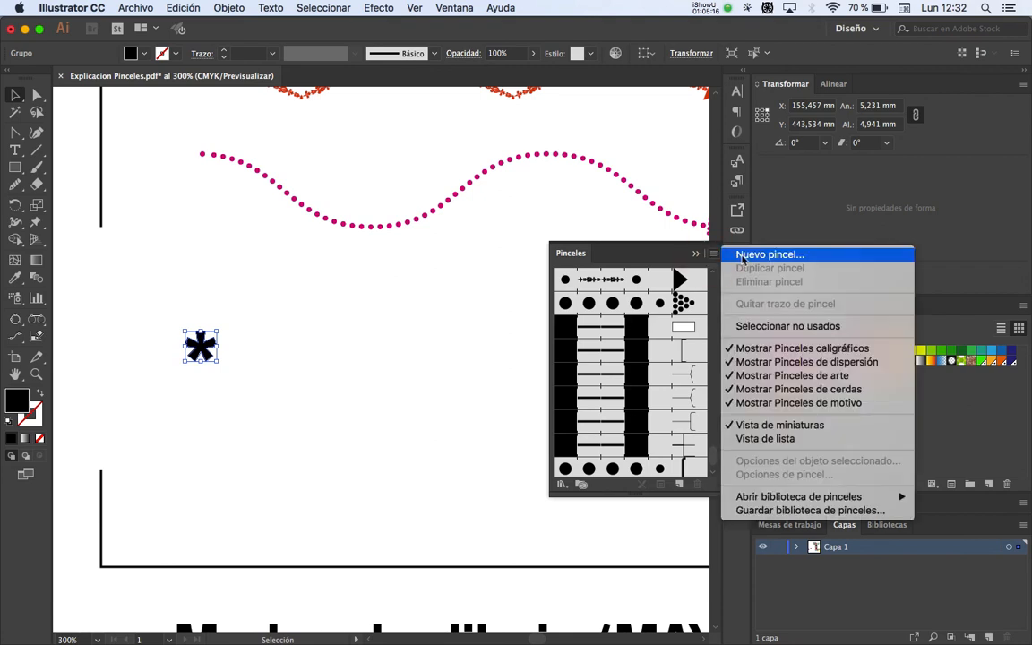
left_click(752, 256)
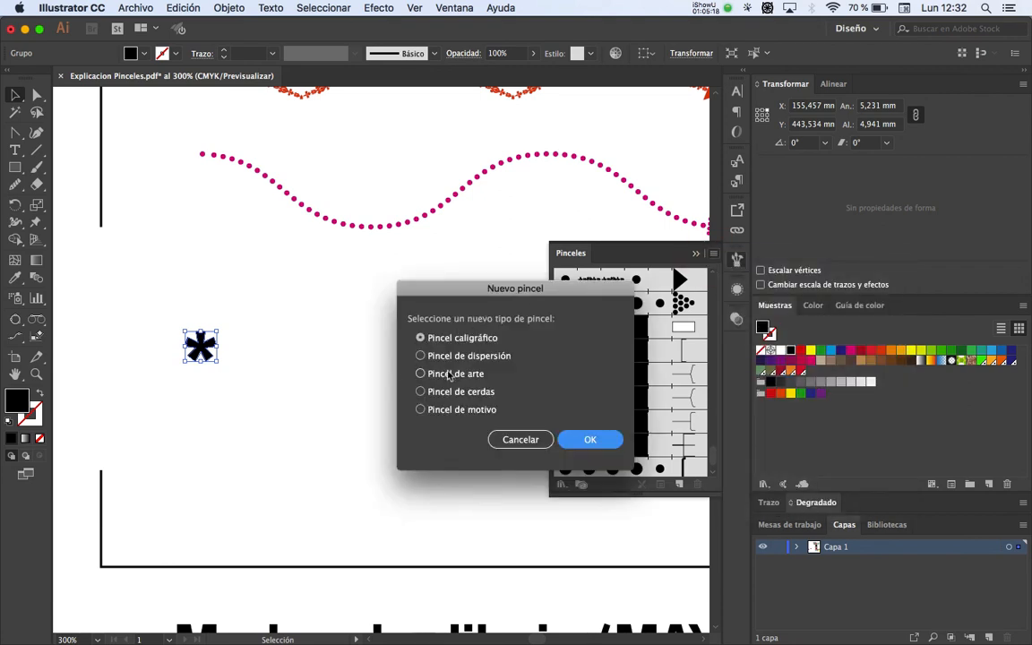
left_click(429, 410)
left_click(588, 439)
left_click_drag(496, 128, 545, 105)
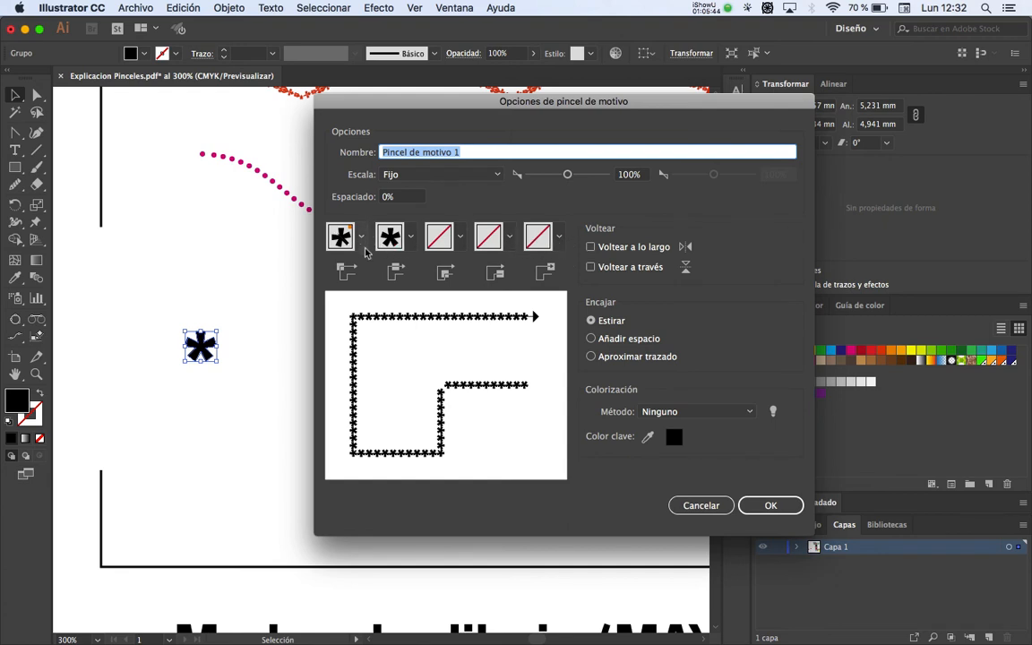
Step: Examine the tile choices offered for the side, outer corner and end tiles of the new pattern brush
left_click(411, 240)
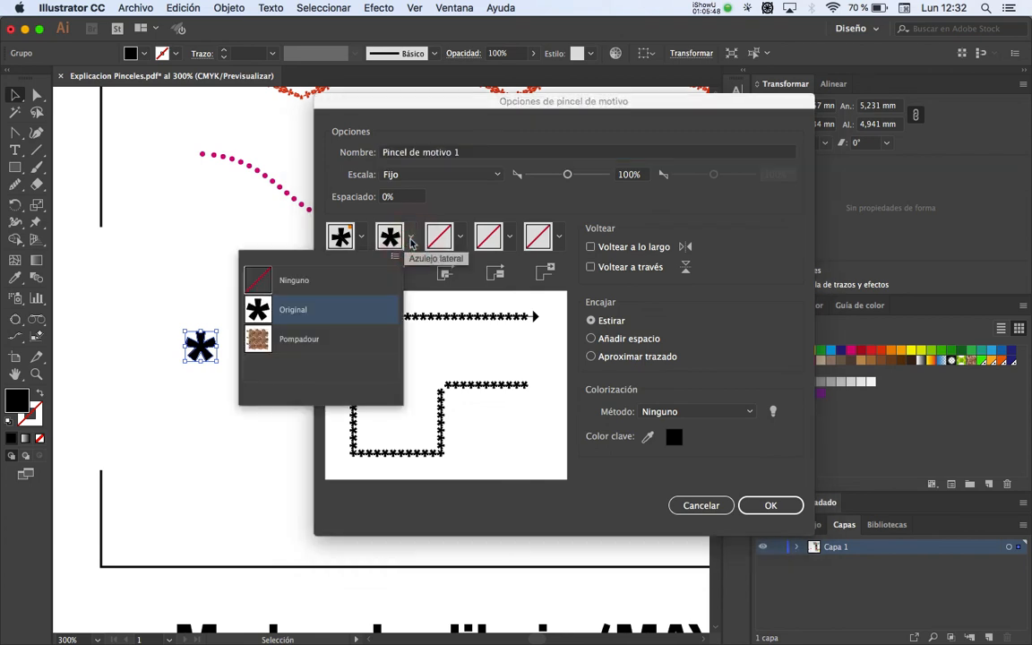
left_click(415, 241)
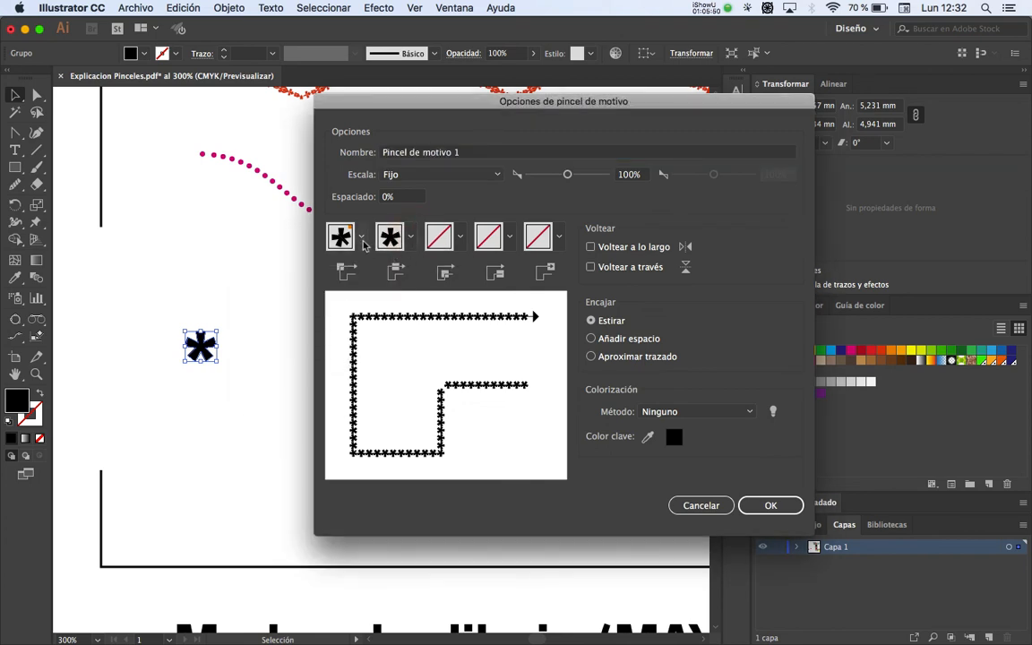
left_click(361, 237)
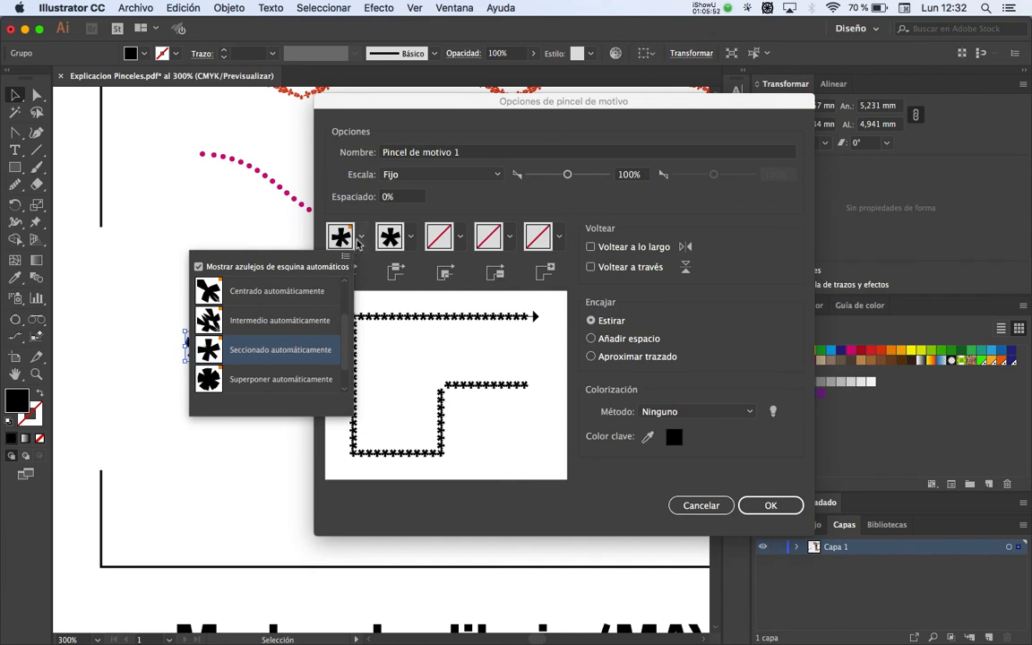
left_click(325, 226)
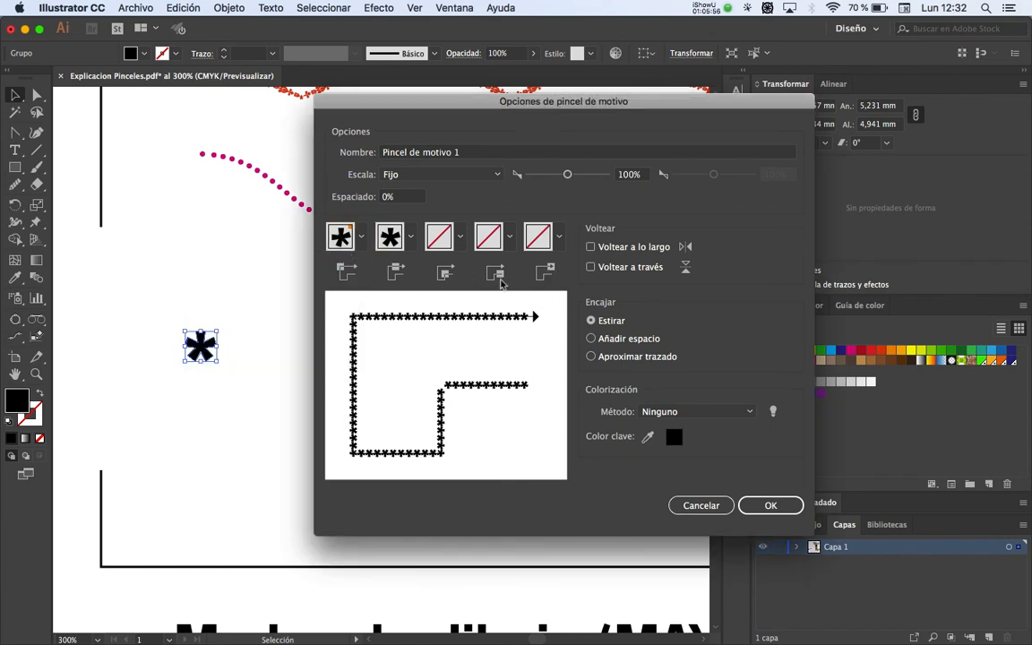
left_click(508, 236)
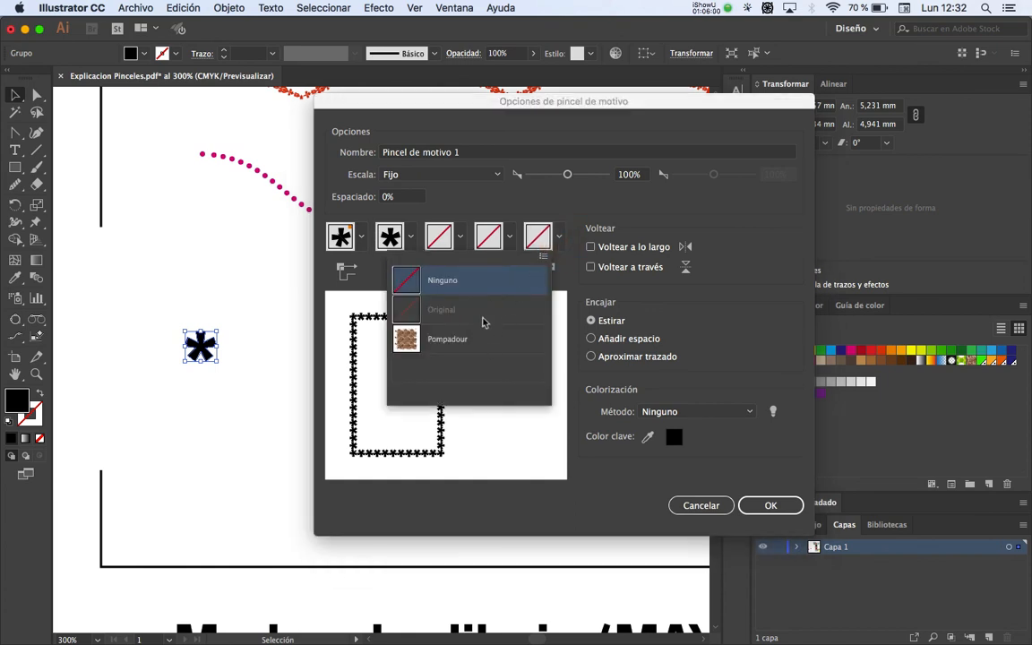
left_click(553, 261)
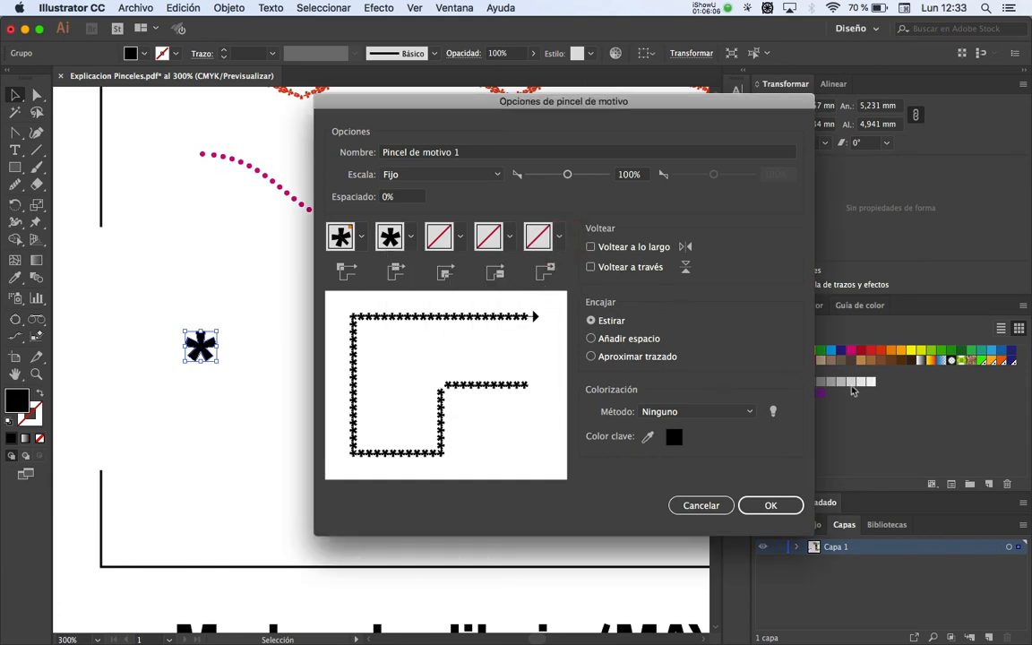
left_click_drag(702, 106, 657, 105)
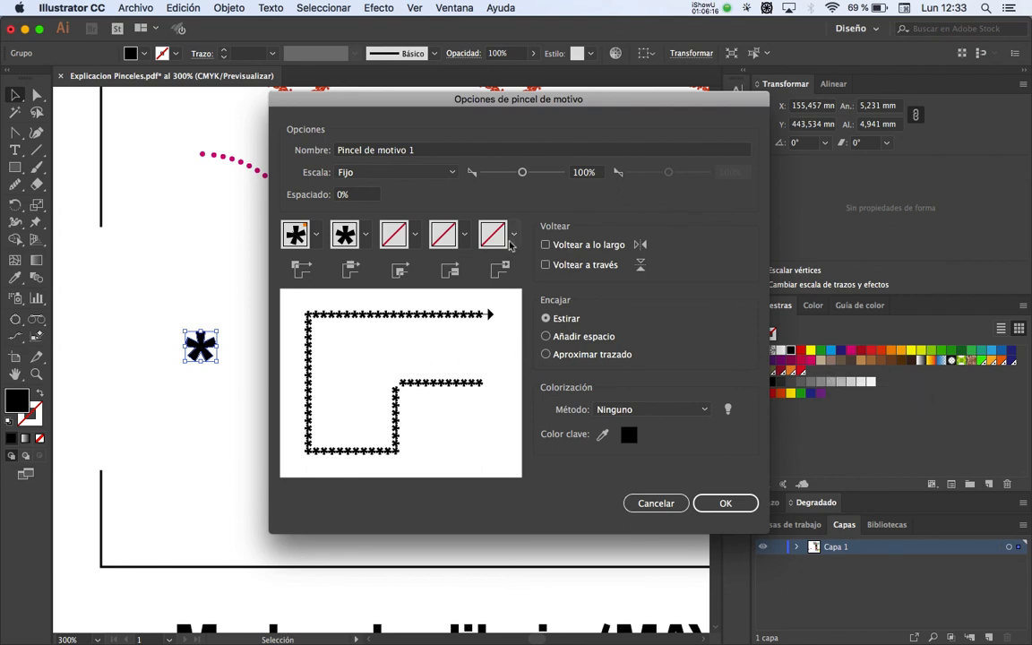
left_click(457, 231)
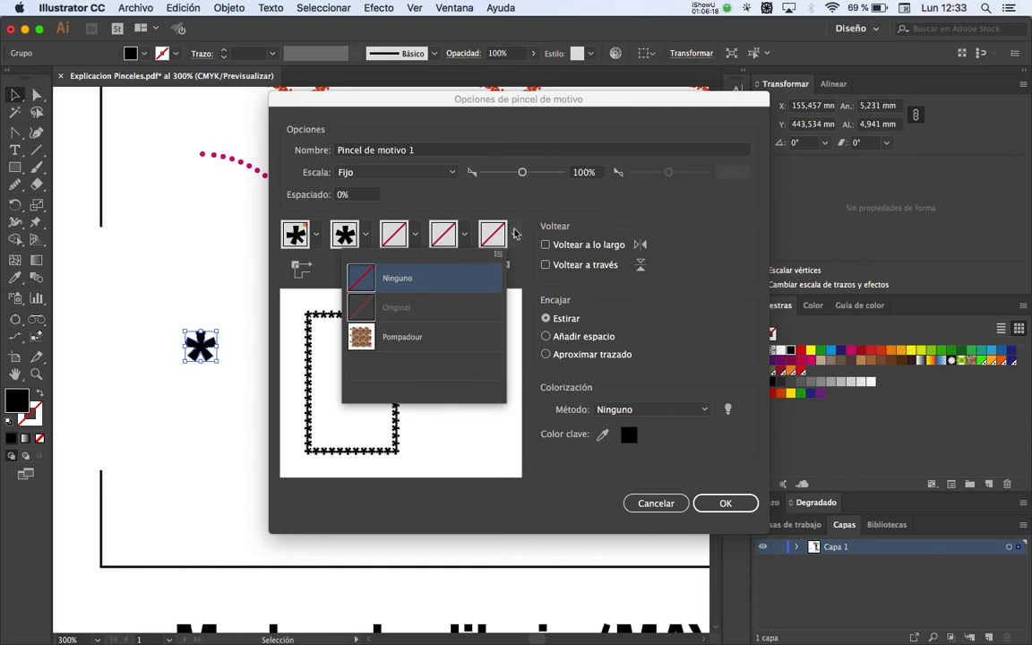
left_click(458, 208)
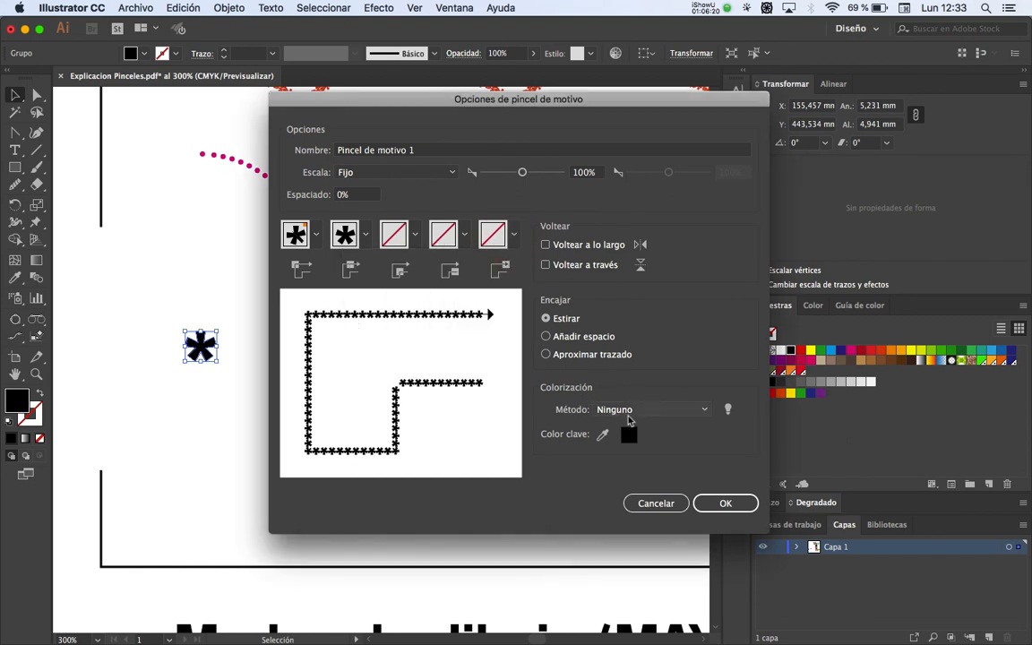
Step: Set the new brush's colorization method to Matices y gradaciones, name it "Pincel de asterisco", and create it
left_click(641, 410)
left_click(649, 440)
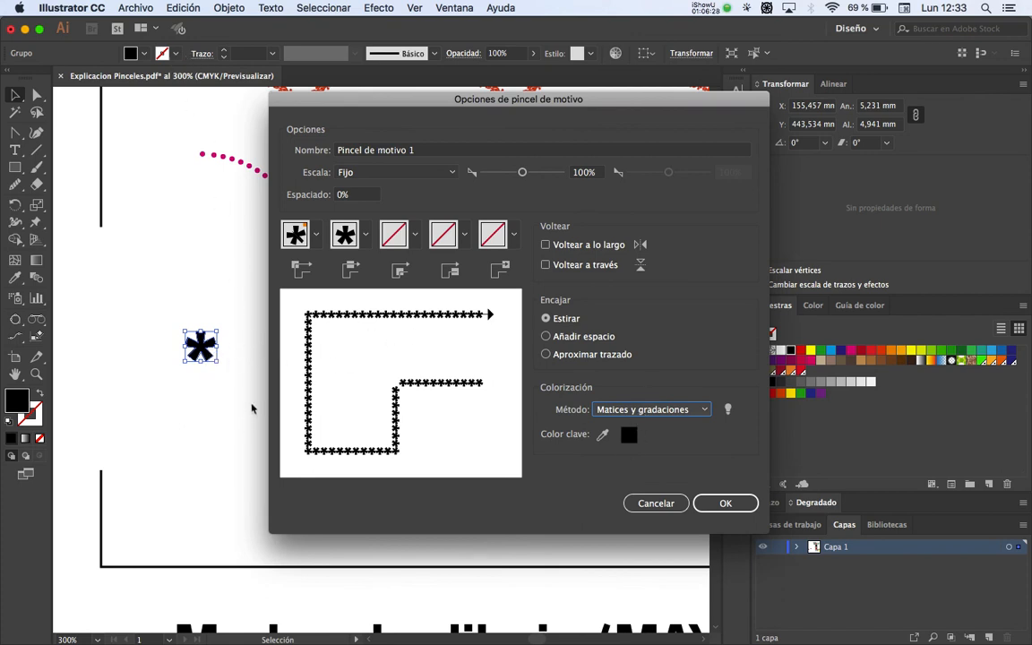
left_click_drag(428, 149, 315, 132)
key("shift")
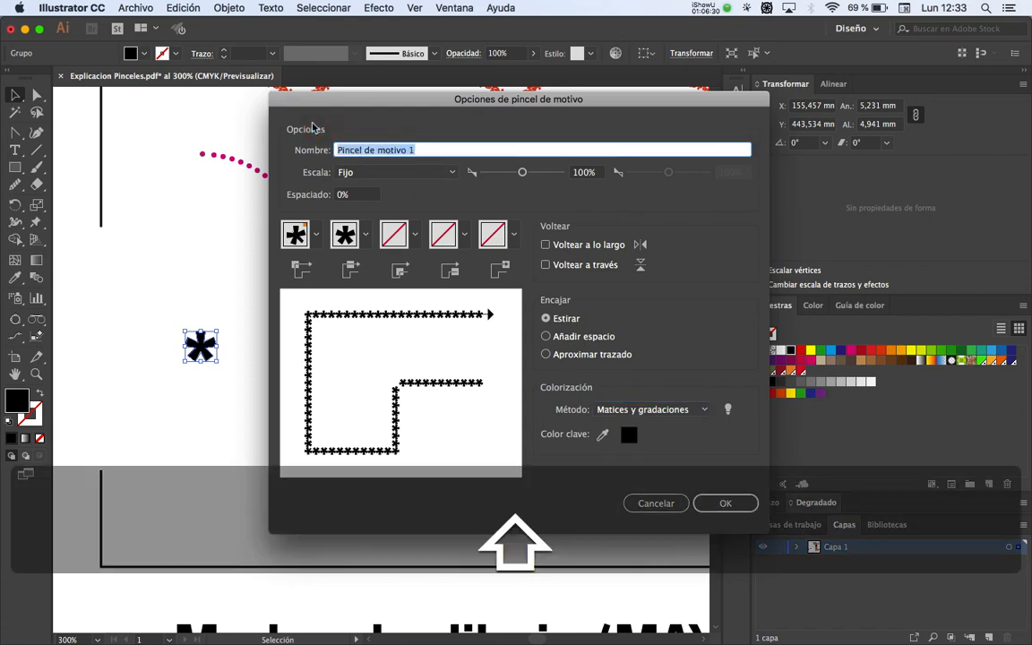
key("BackSpace")
type("Pince")
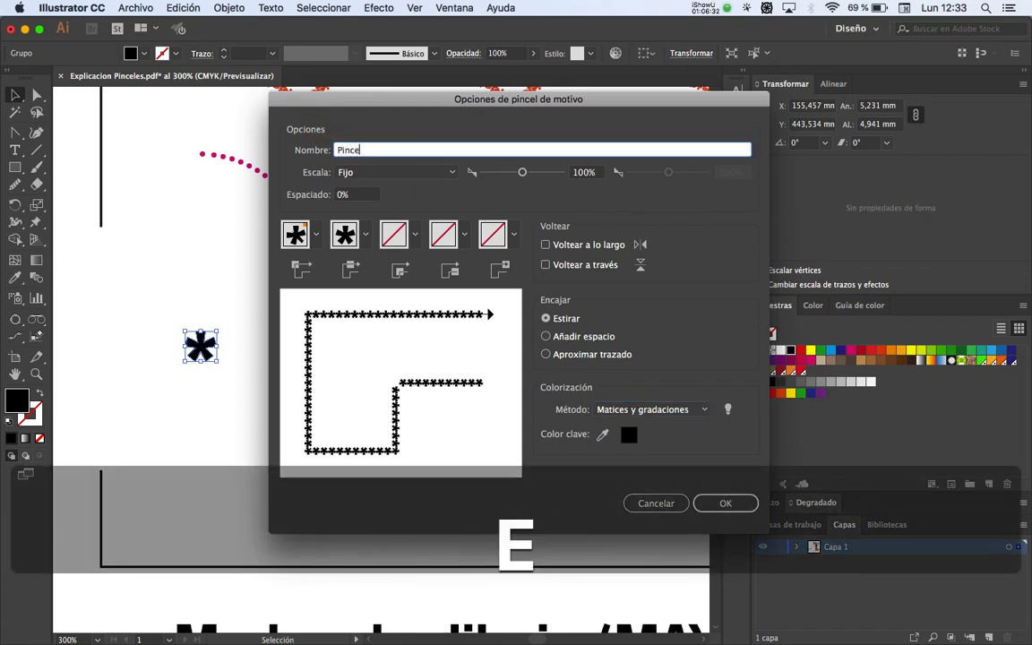
type("l de asterisco")
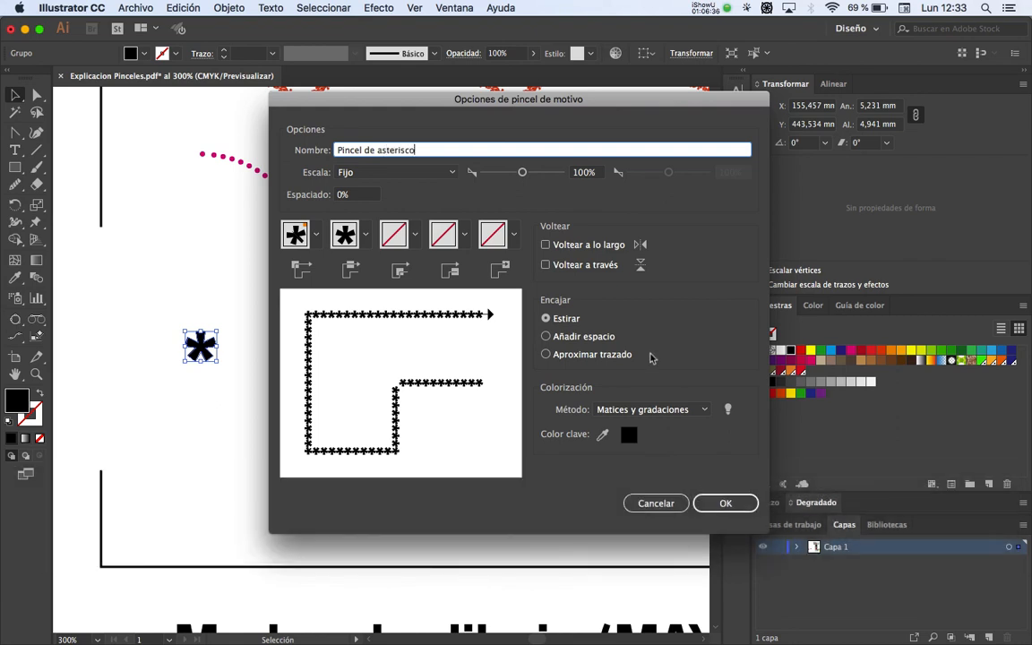
left_click(736, 502)
left_click(726, 504)
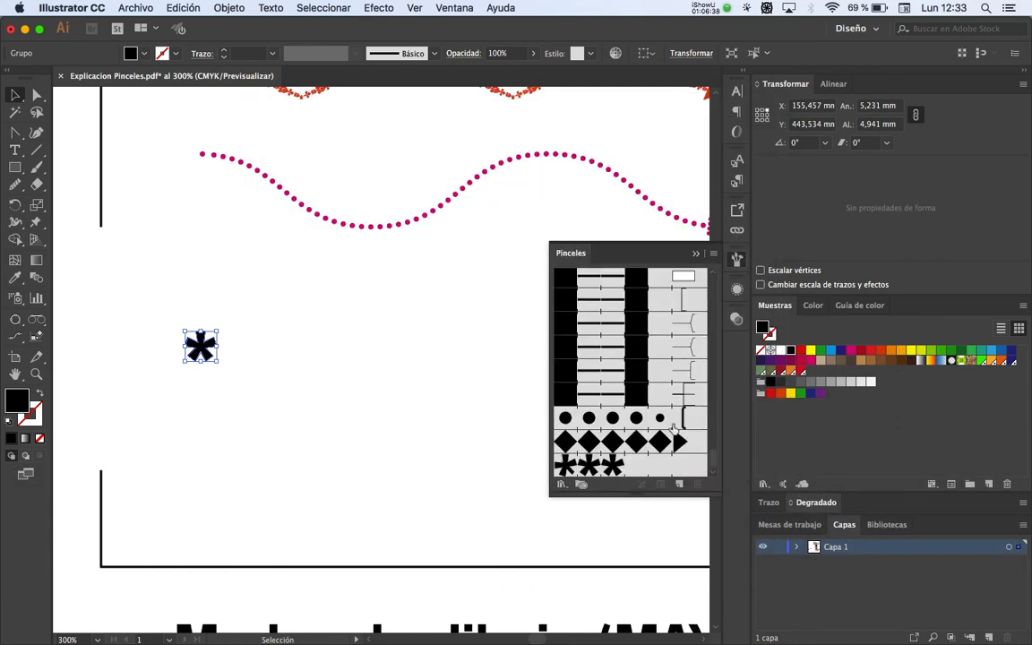
Step: Delete the outlined asterisk shape from the artboard
left_click(239, 333)
left_click(188, 358)
key("BackSpace")
Step: Try the asterisk pattern brush on the straight line below "5. De motivo", and undo it
key("space")
scroll(387, 234, "up", 5)
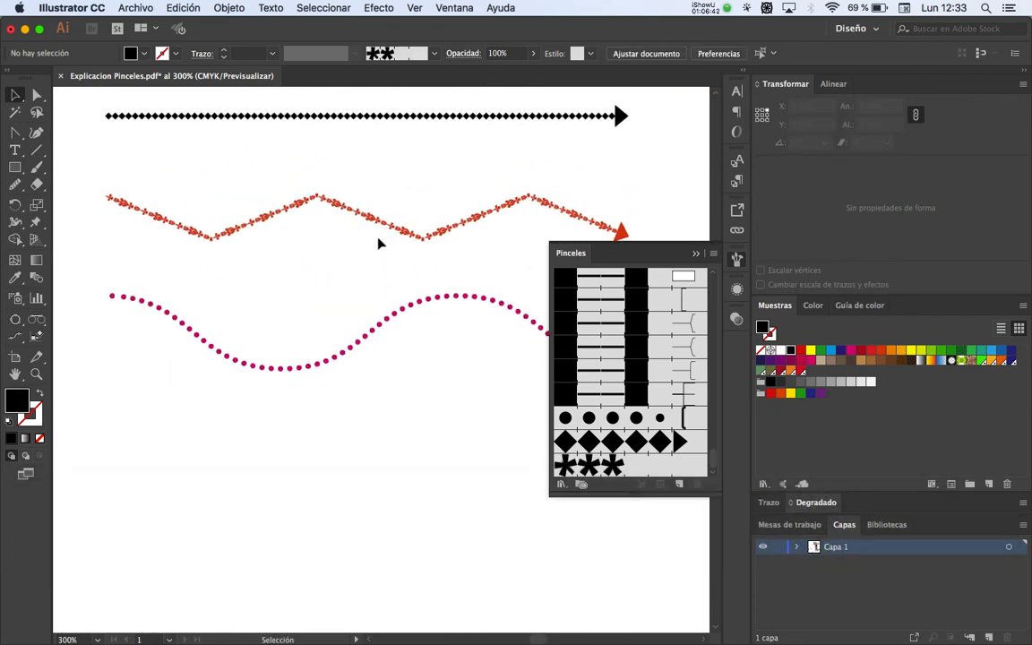
left_click(362, 272, "alt+super")
left_click_drag(313, 266, 220, 259)
key("v")
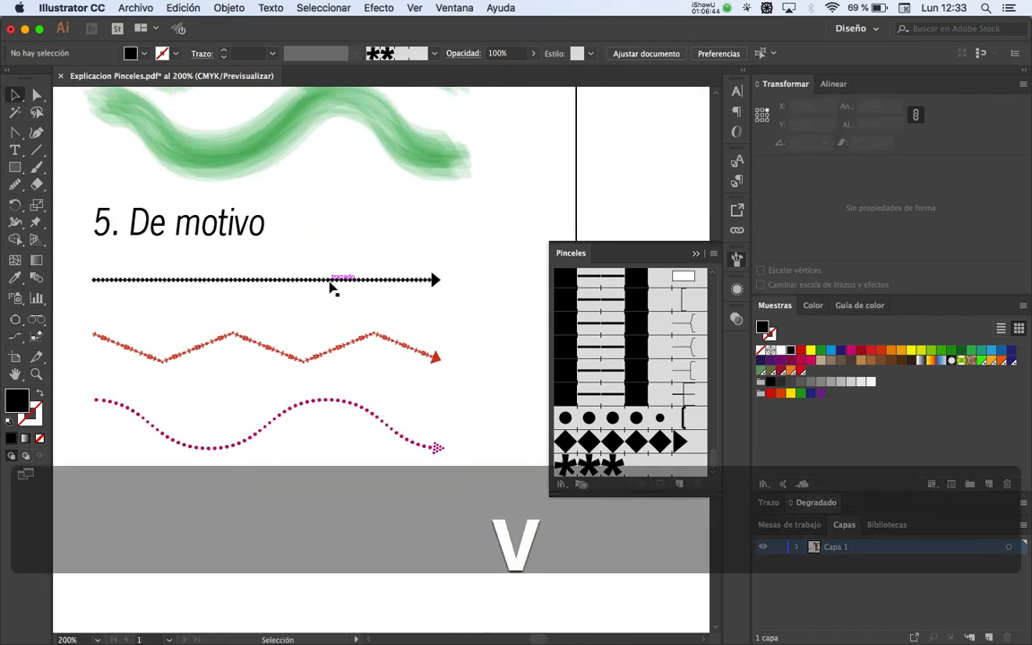
left_click(336, 280)
left_click(622, 464)
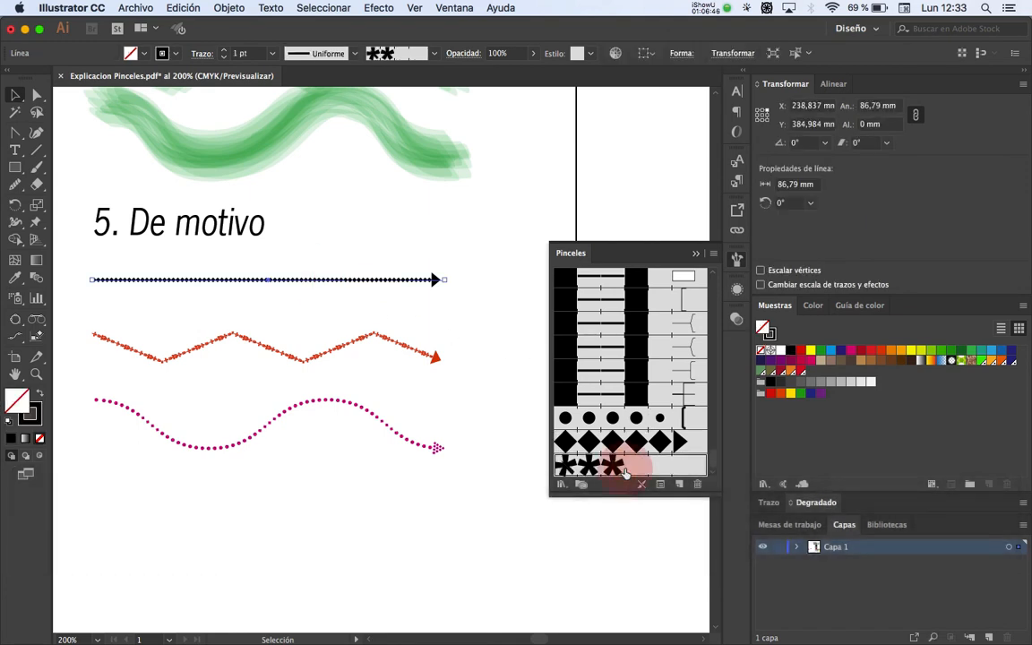
left_click(289, 315)
key("z")
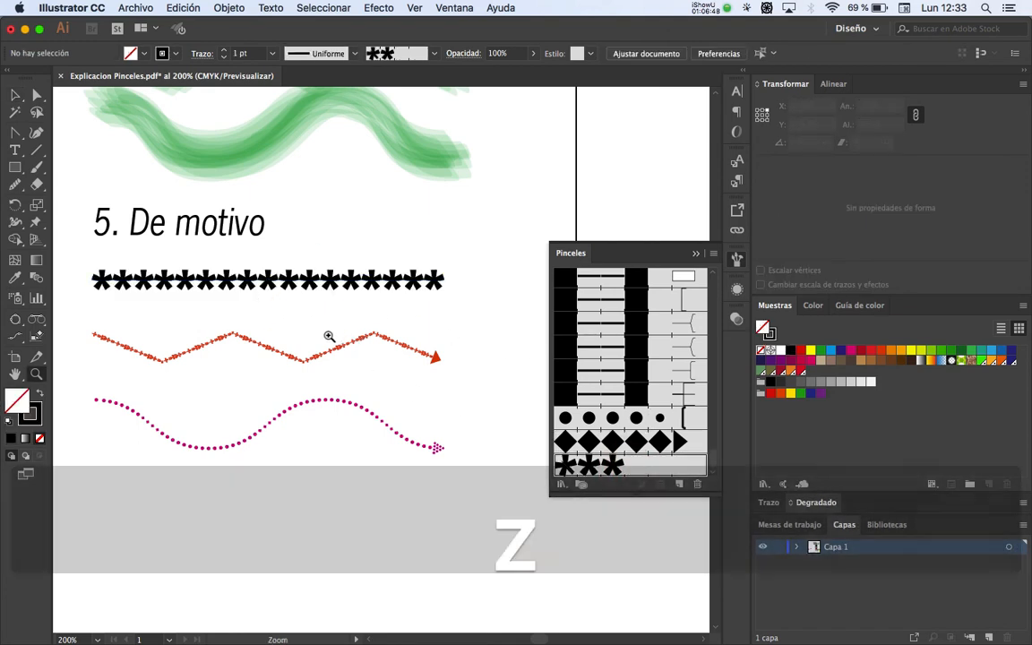
left_click(336, 351, "alt")
key("space")
left_click_drag(349, 390, 344, 357)
key("super+z")
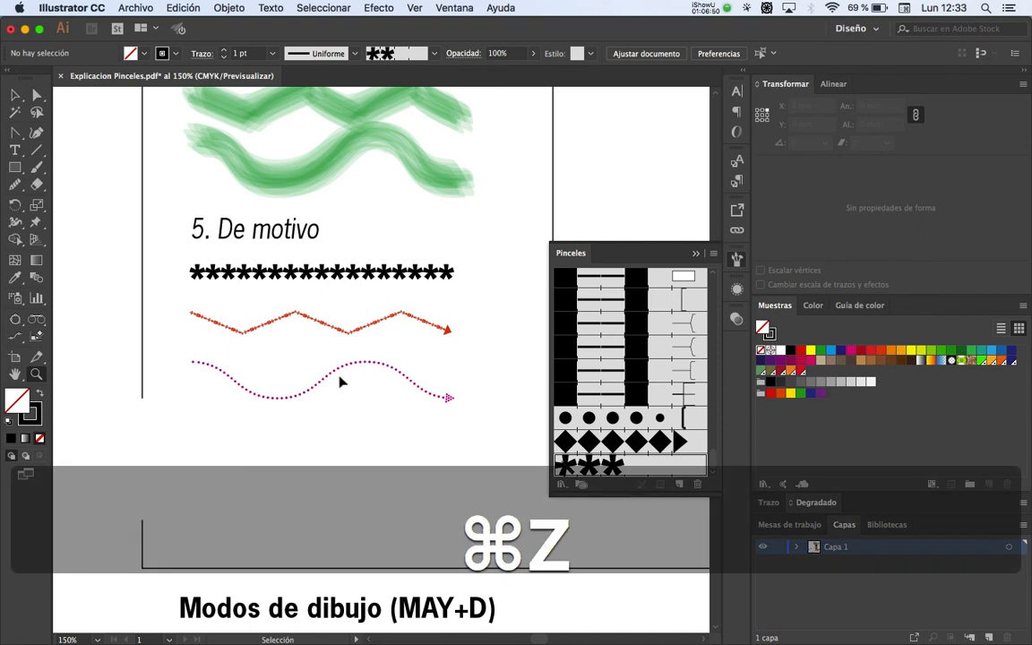
Step: Apply the asterisk pattern brush to the wavy line below "5. De motivo" and deselect it
key("v")
left_click(340, 399)
left_click(339, 372)
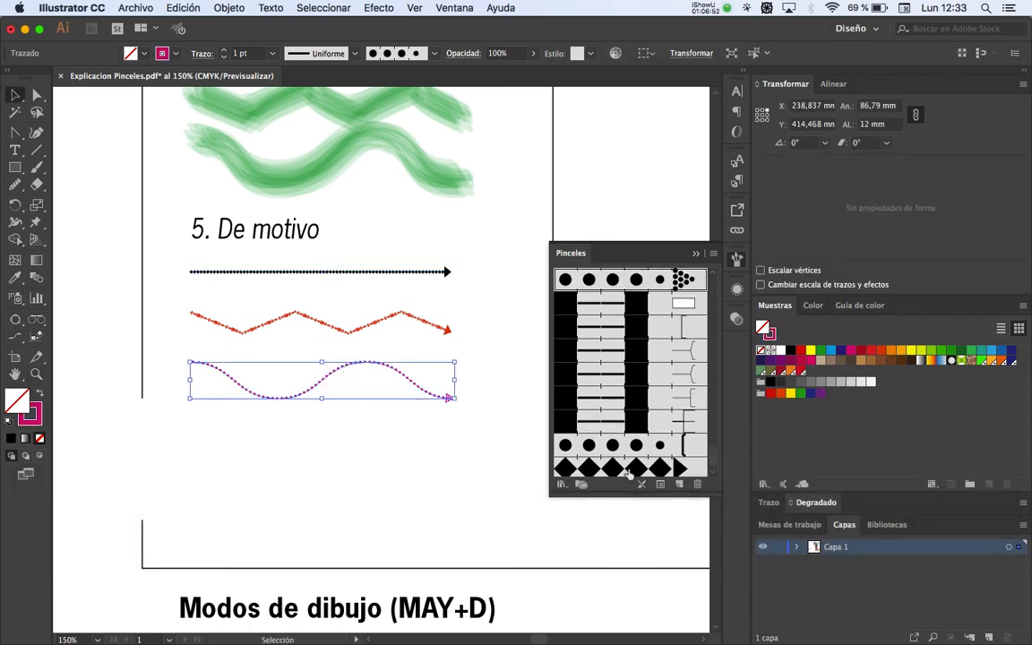
left_click_drag(715, 410, 714, 476)
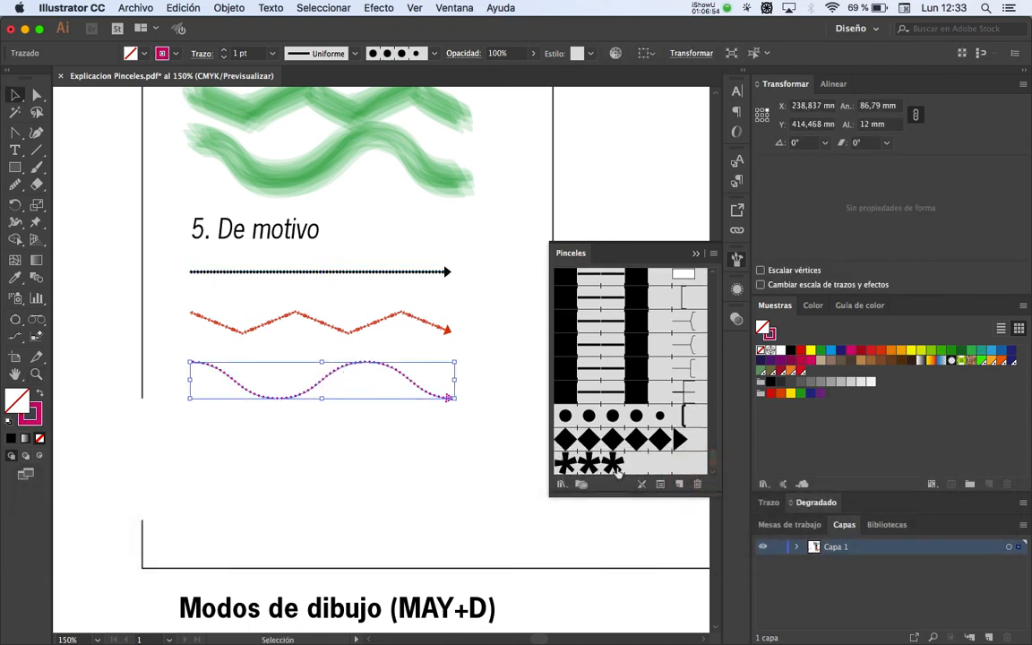
left_click(586, 462)
left_click(381, 423)
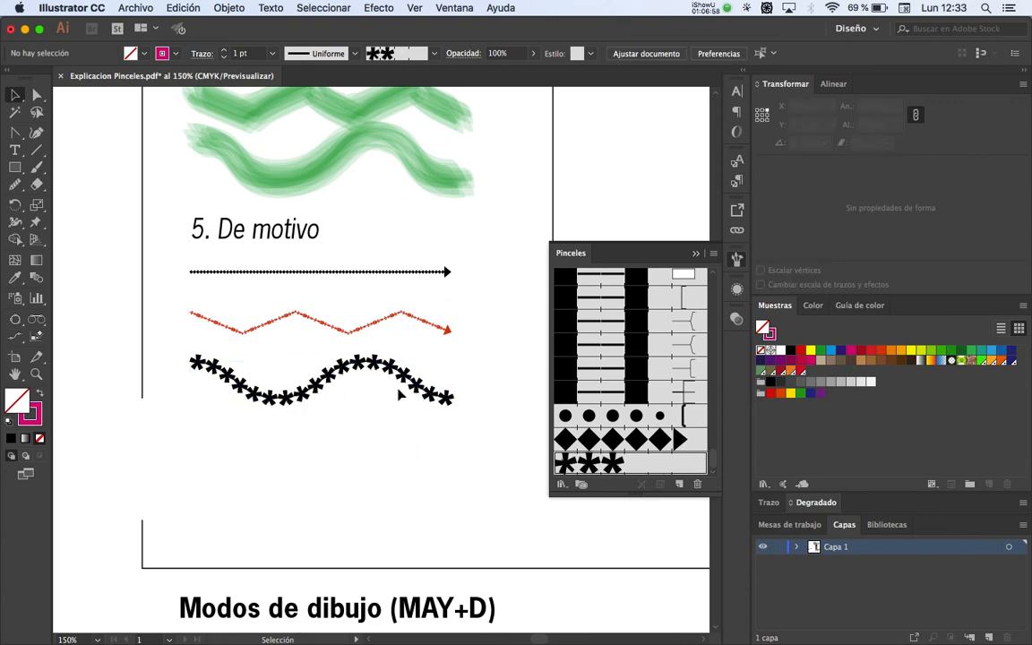
Step: Open the asterisk brush's options clear of the artwork, turn on Previsualizar and set the scale to 52%
double_click(594, 463)
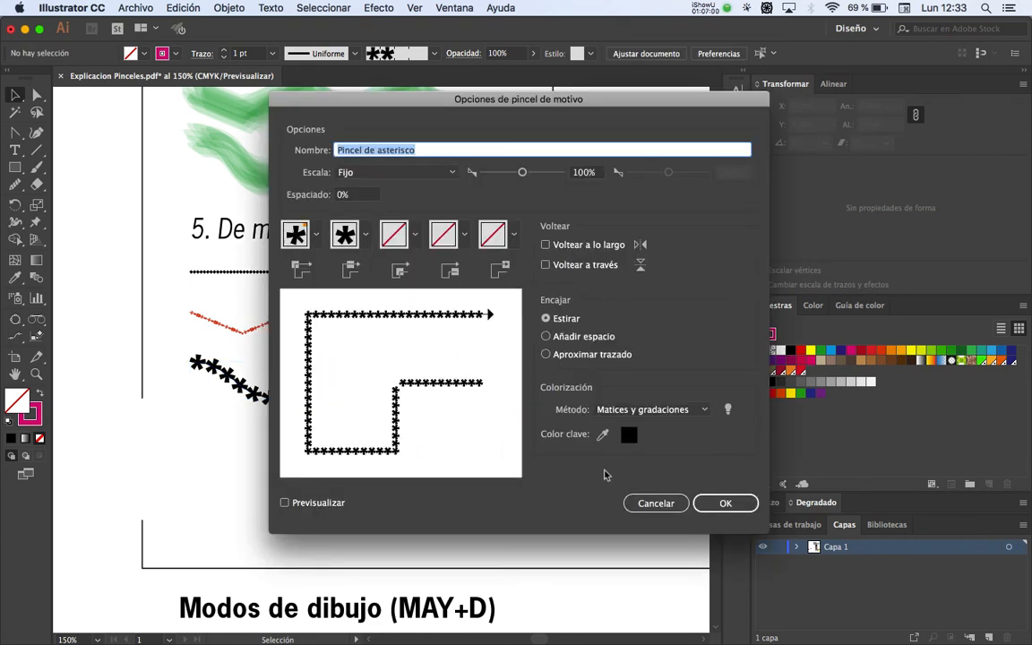
left_click_drag(561, 99, 766, 92)
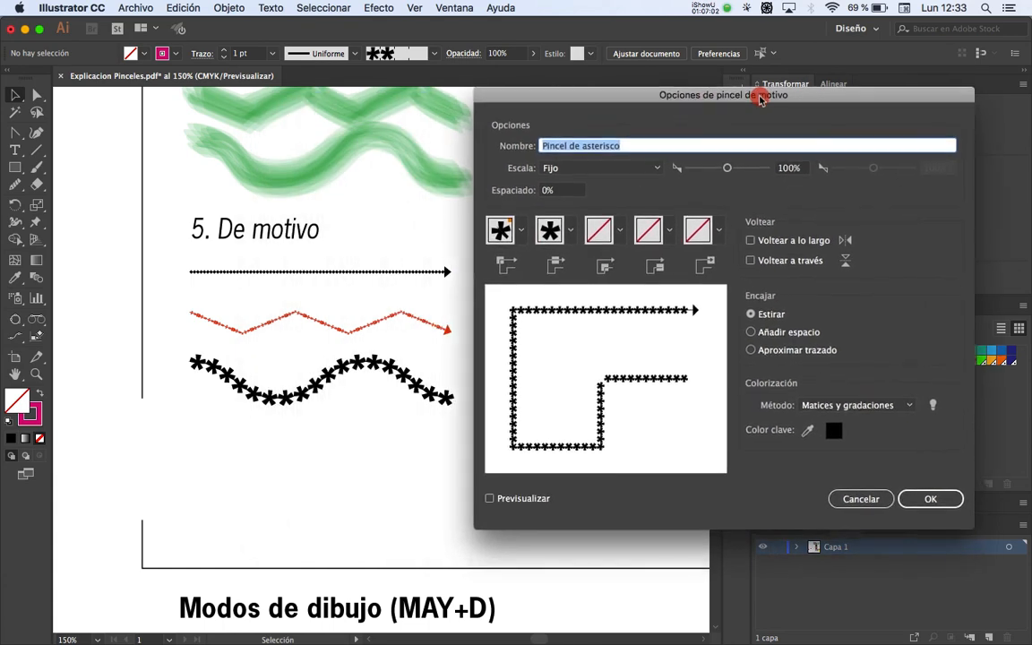
left_click(503, 498)
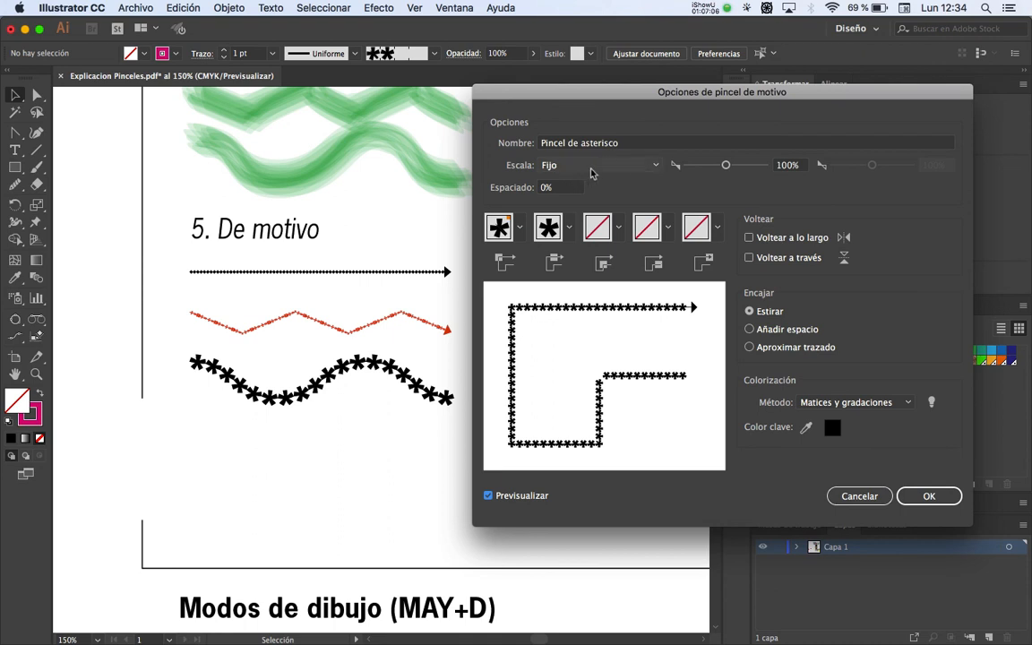
mouse_move(727, 167)
left_mouse_down()
mouse_move(691, 164)
mouse_move(707, 166)
left_mouse_up()
Step: Raise the asterisk brush's spacing to 50%
left_click(483, 188)
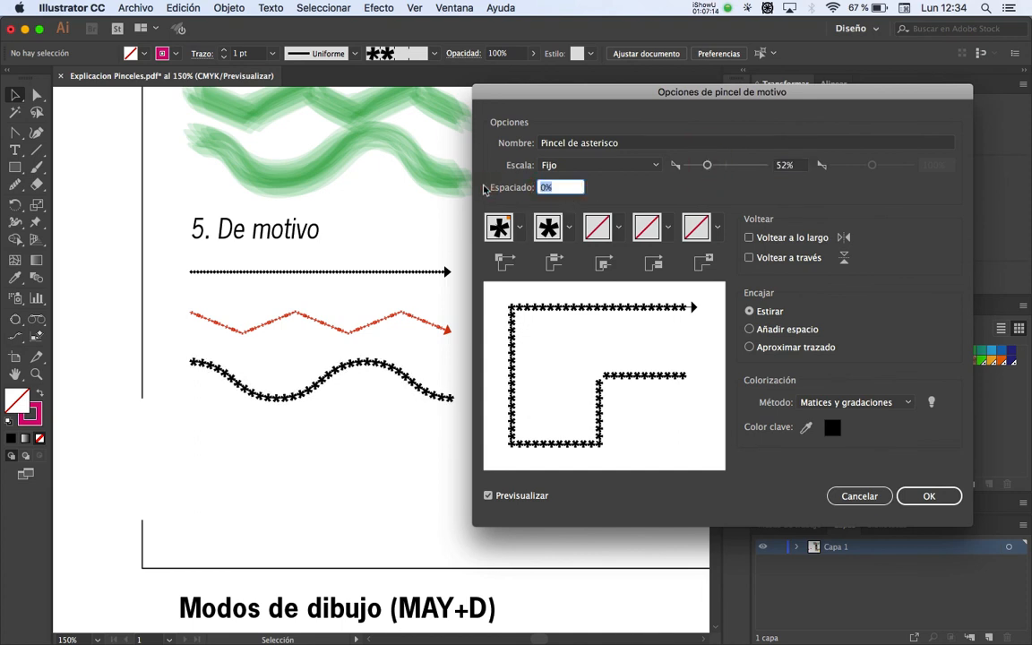
key("Up")
key("Up")
key("Up")
key("Up")
key("Up")
key("Up")
key("Up")
key("Up")
key("Up")
key("Up")
key("Up")
key("Up")
key("Up")
key("Up")
key("Up")
key("Up")
key("Up")
key("Up")
key("Up")
key("Up")
key("Up")
key("Up")
key("Up")
key("Up")
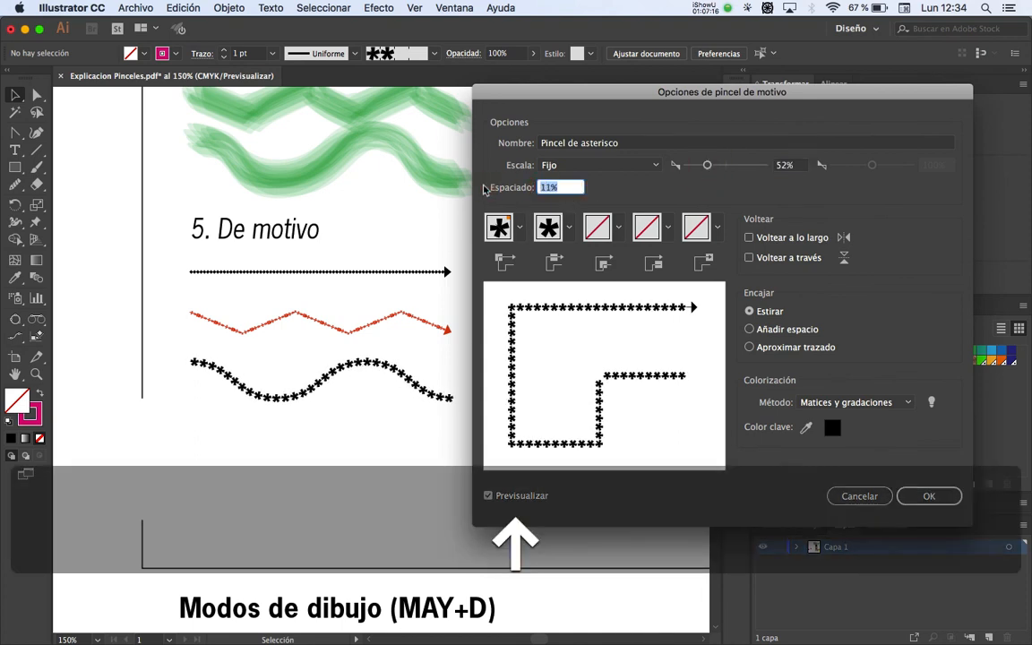
key("Up")
key("Up")
key("Up")
key("Up")
key("Up")
key("Up")
key("Up")
key("Up")
key("Up")
key("Up")
key("Up")
key("Up")
key("Up")
key("Up")
key("Up")
key("Up")
key("Up")
key("Up")
key("Up")
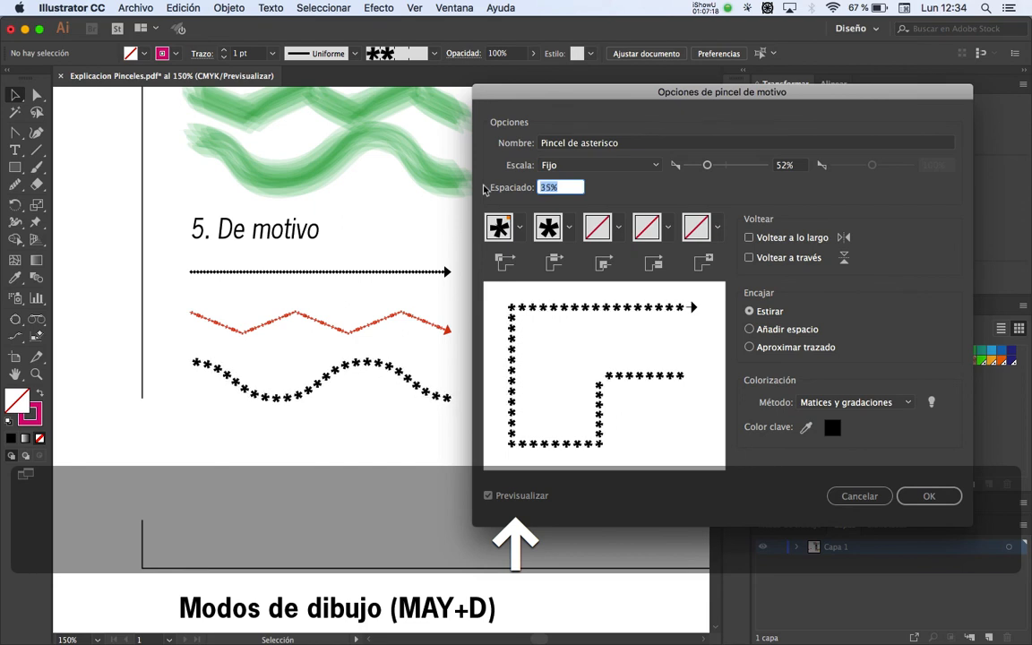
key("Up")
key("Up")
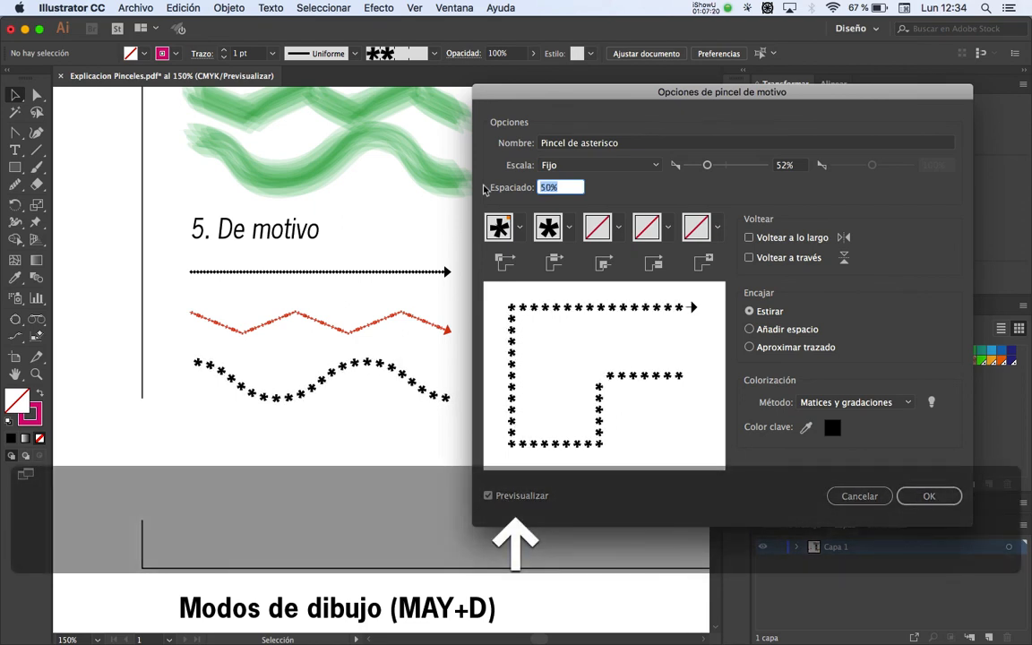
Step: Set the asterisk brush's scale to 43%, keeping the Fijo scale mode, and apply the changes to the existing strokes
left_click_drag(709, 167, 707, 170)
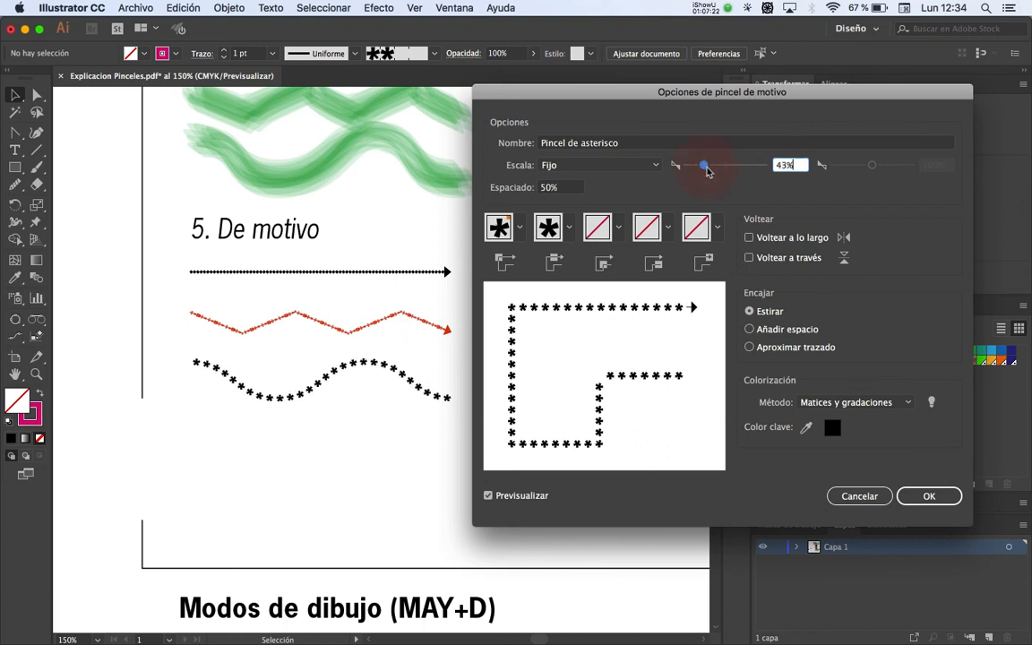
left_click(610, 169)
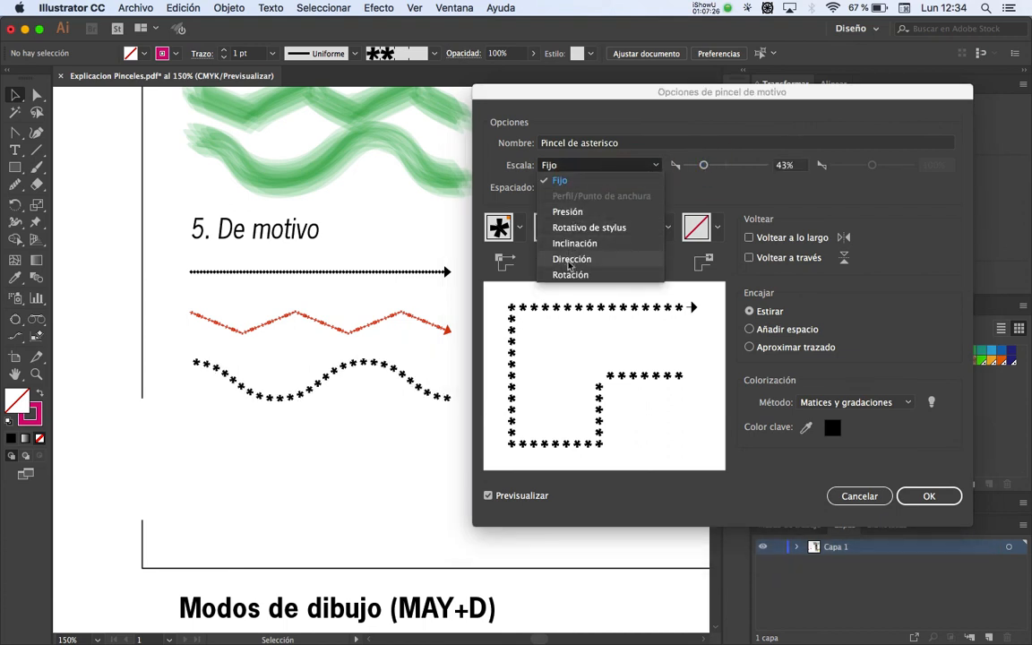
left_click(664, 162)
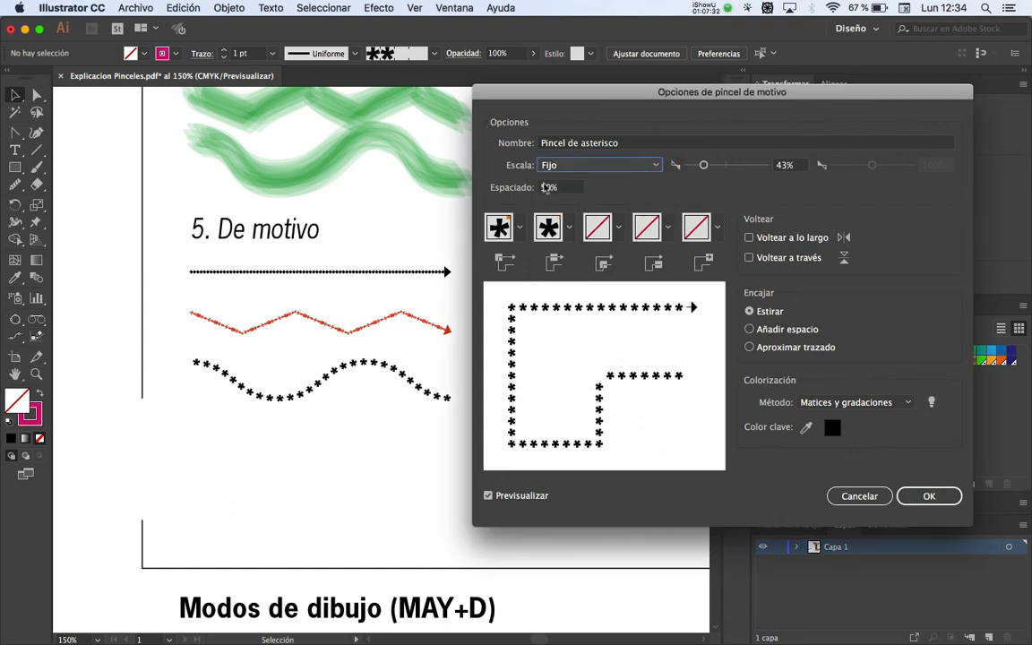
left_click(923, 493)
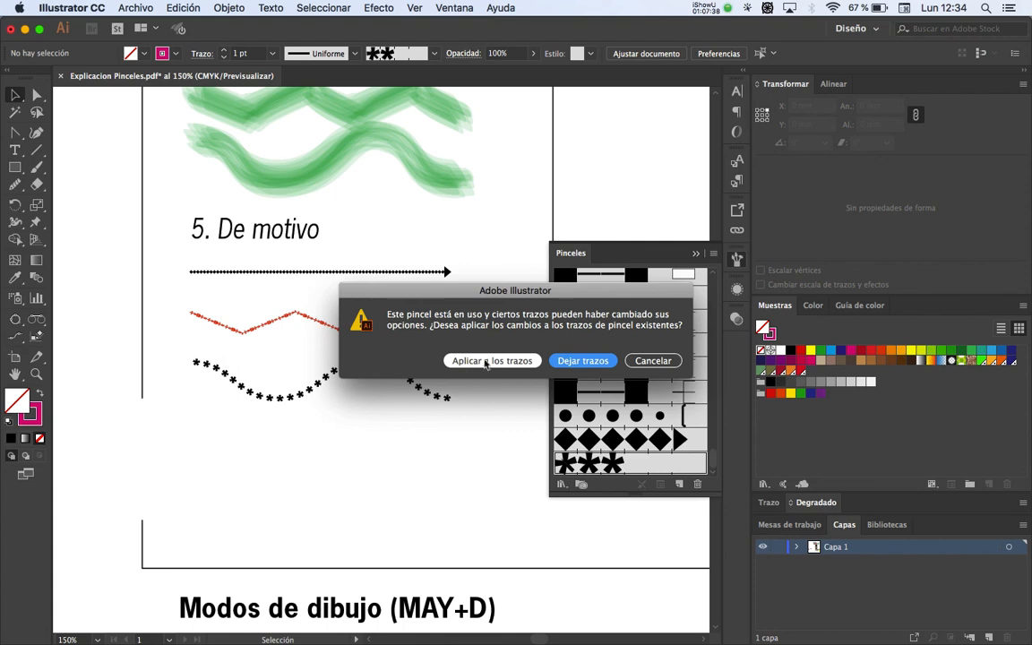
left_click(494, 361)
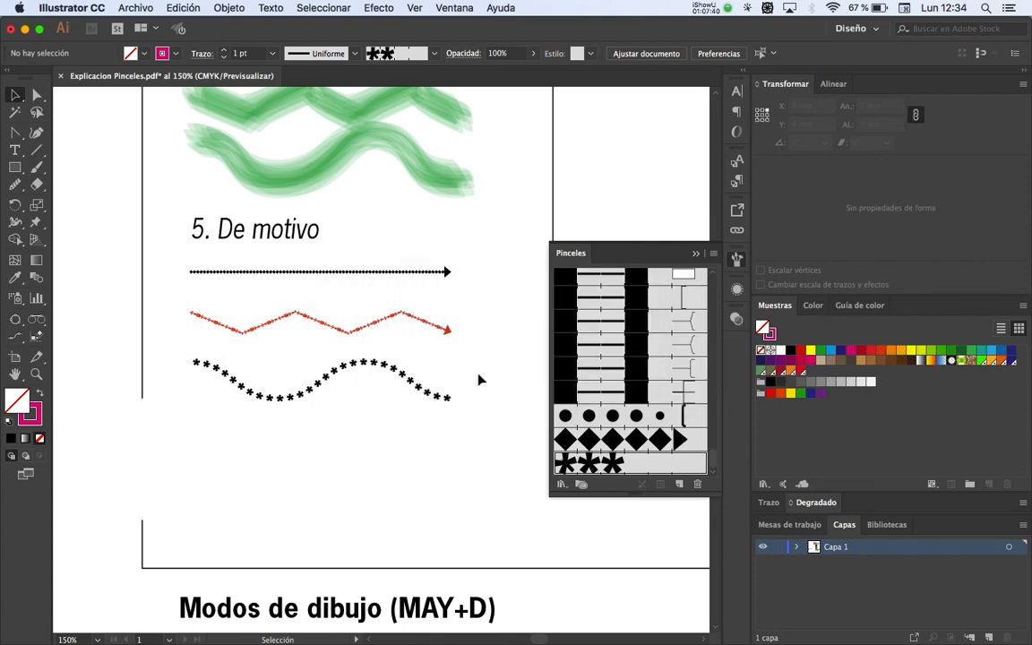
Step: Set the stroke color of the wavy asterisk line to yellow
left_click(396, 399)
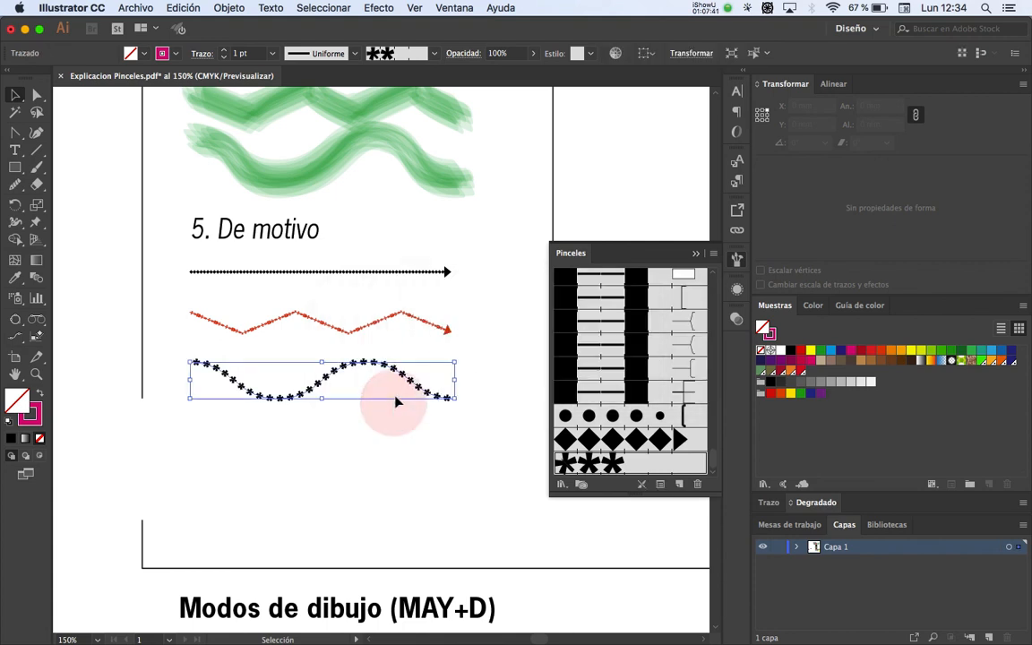
left_click(163, 54)
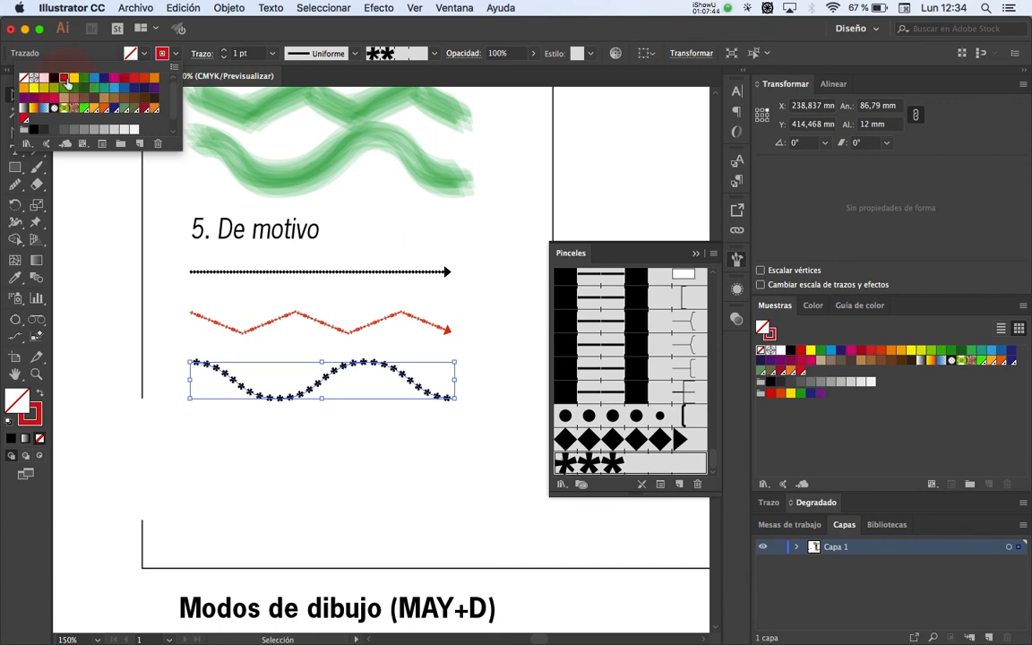
left_click(74, 79)
left_click(403, 463)
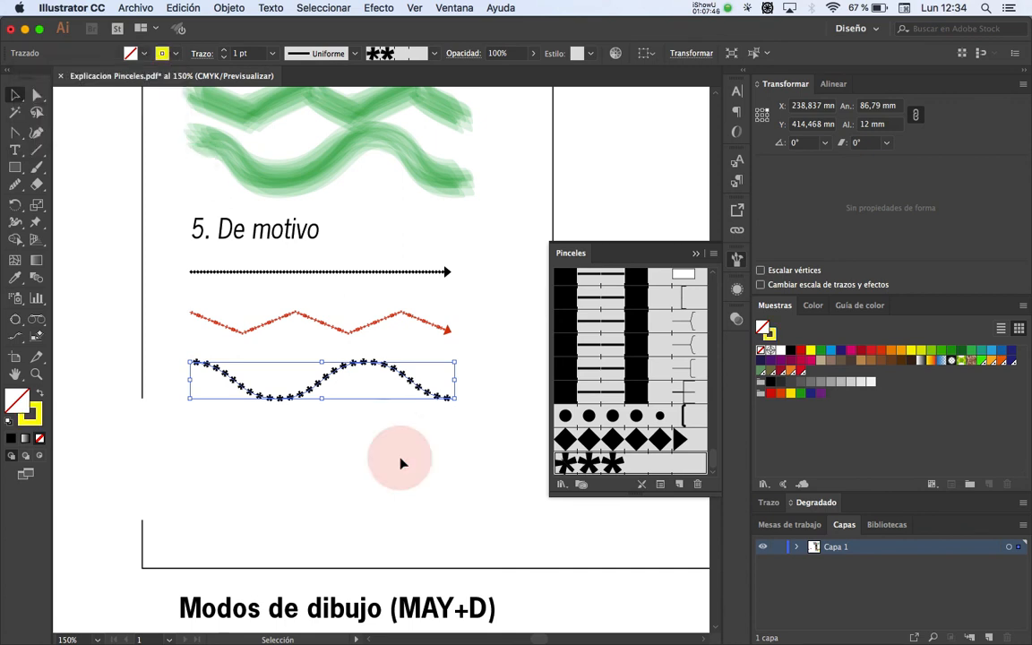
Step: Change the asterisk brush's colorization method to Matices and apply the change to the existing strokes
double_click(645, 462)
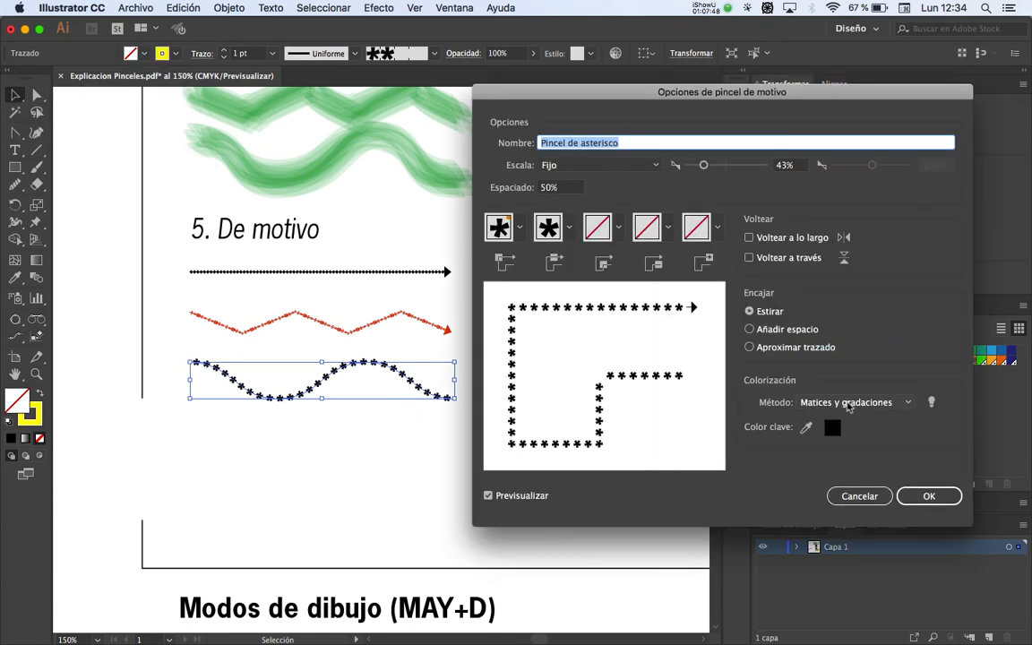
left_click(855, 403)
left_click(826, 433)
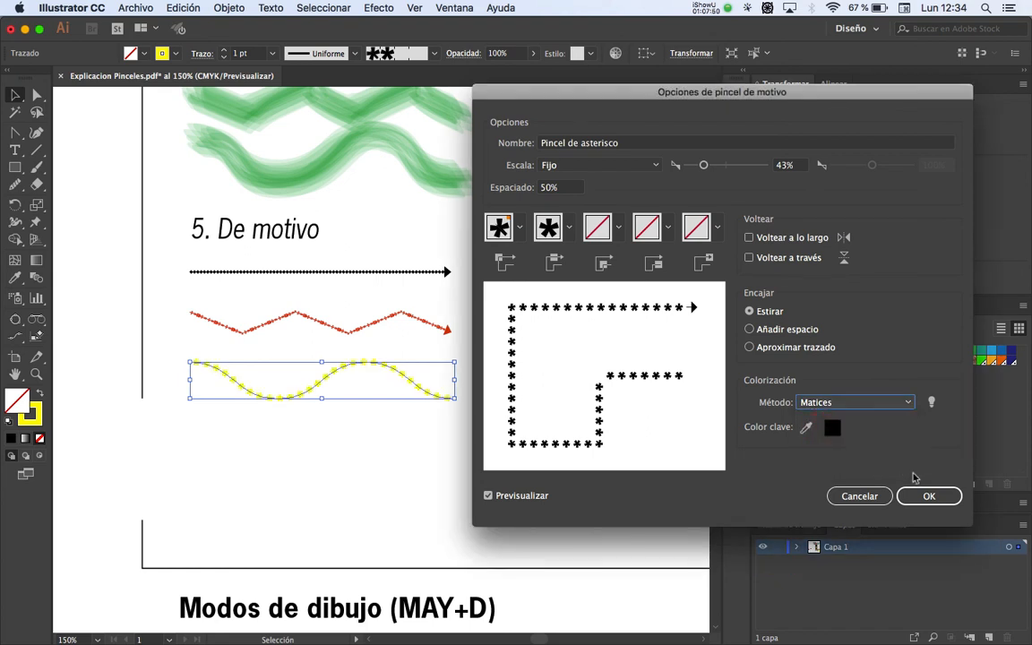
left_click(927, 496)
left_click(491, 359)
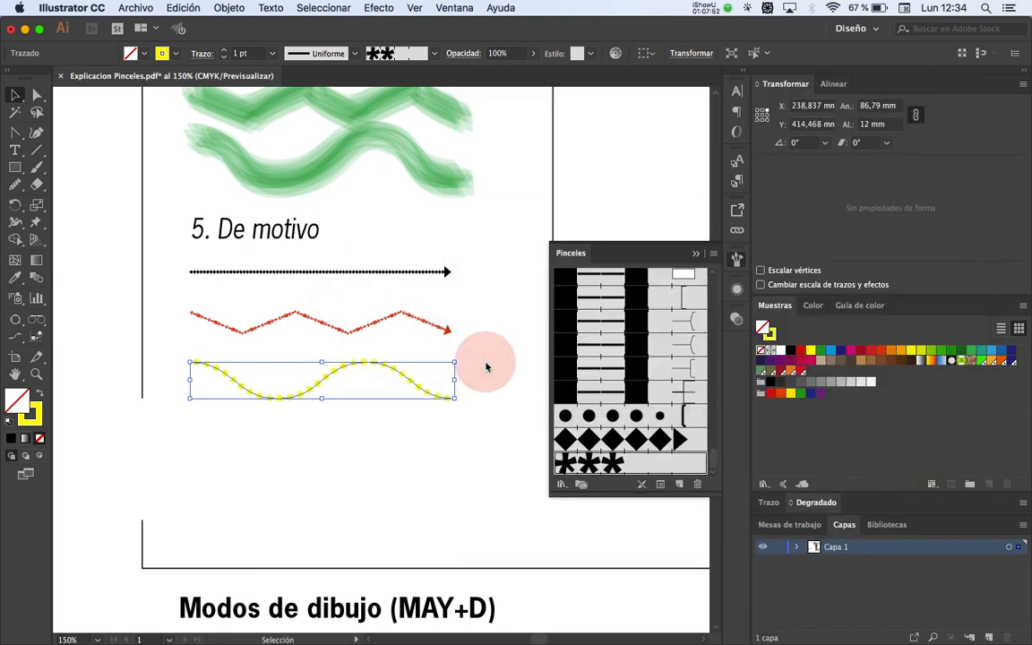
Step: Recolor the wavy asterisk line's stroke with the black and magenta swatches, ending on dark red
left_click(322, 390)
left_click(307, 391)
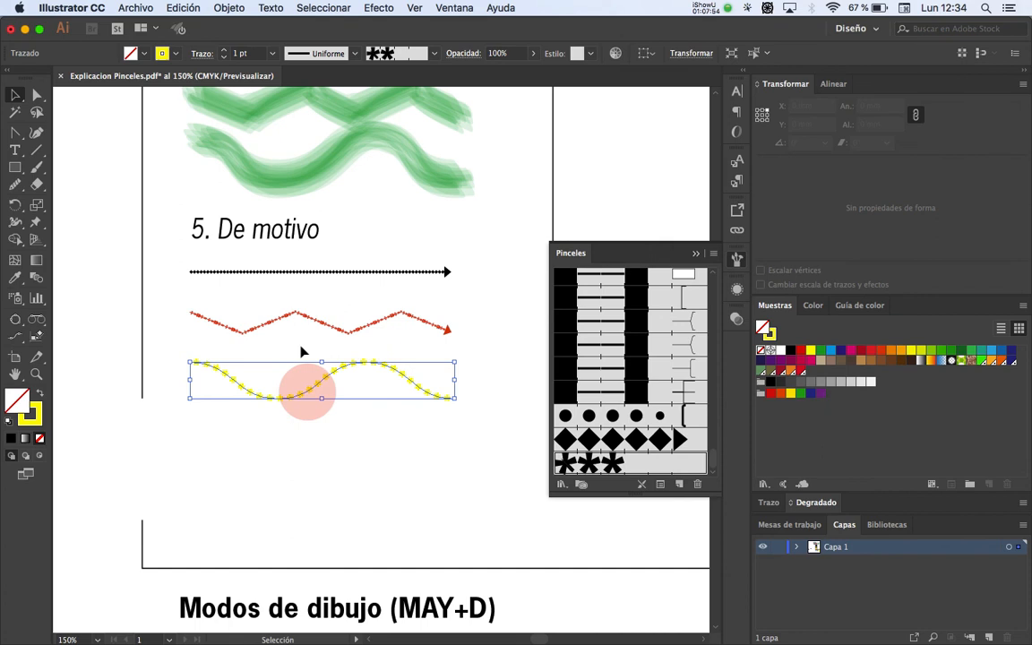
left_click(162, 53)
left_click(54, 78)
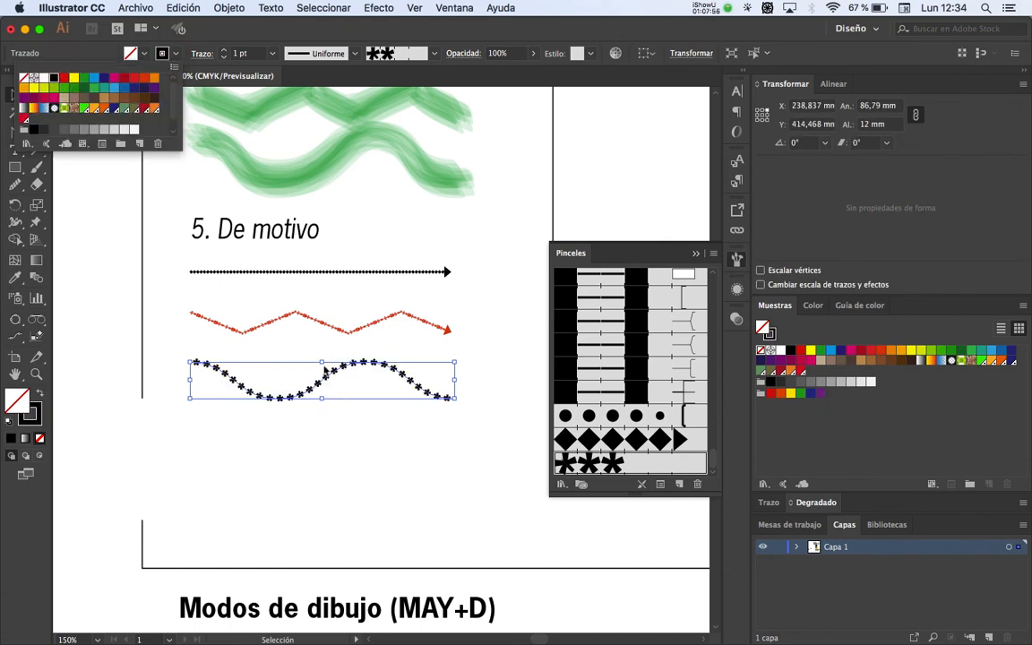
left_click(115, 78)
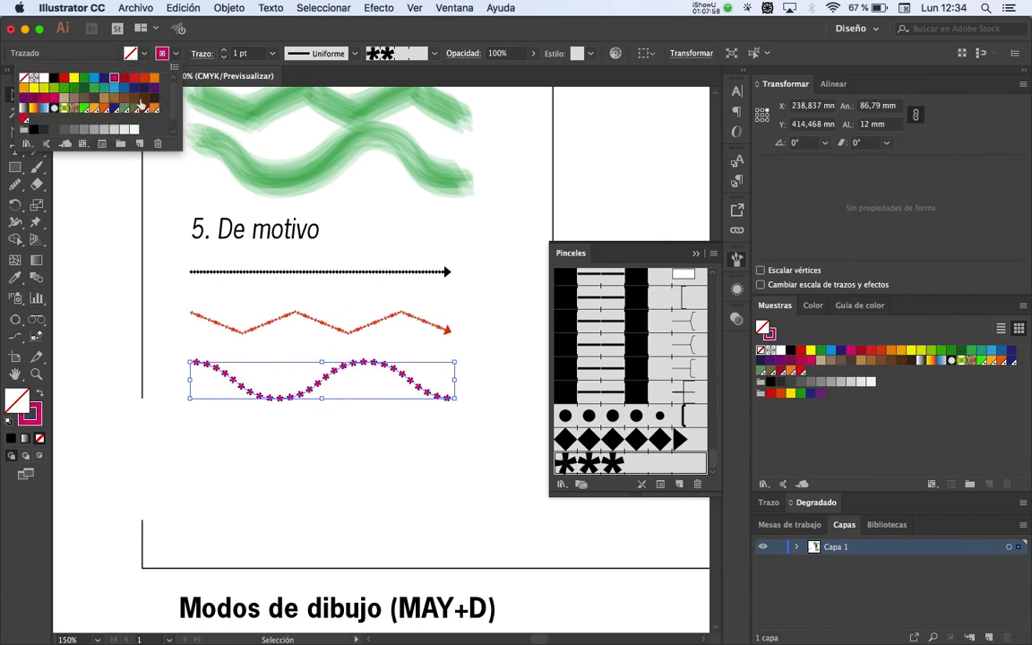
left_click(126, 79)
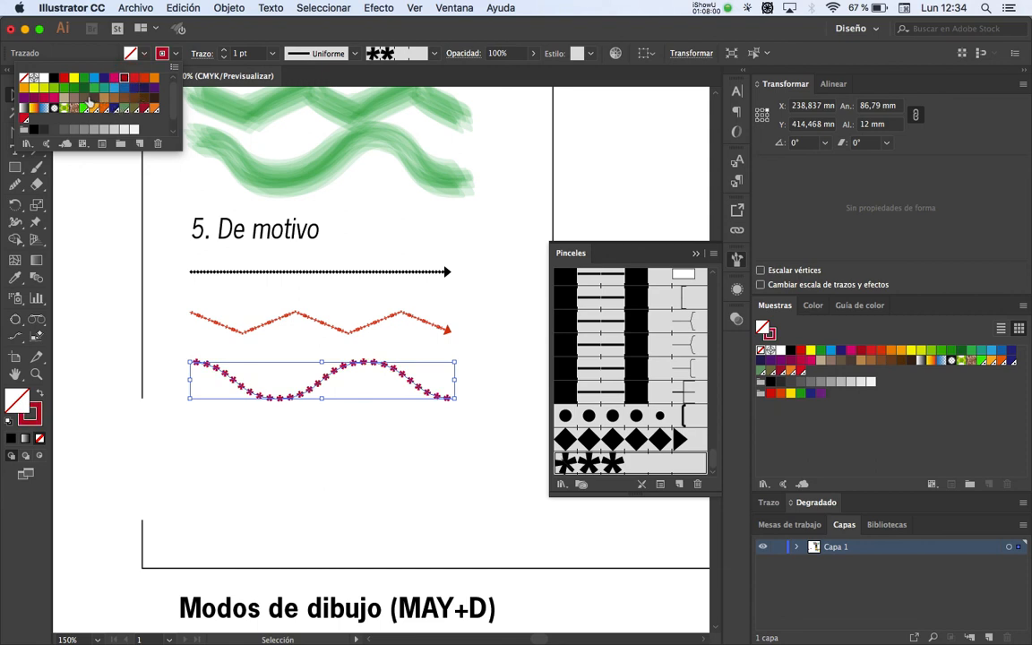
Step: Set the wavy asterisk line's stroke to the magenta-red swatch
left_click(54, 97)
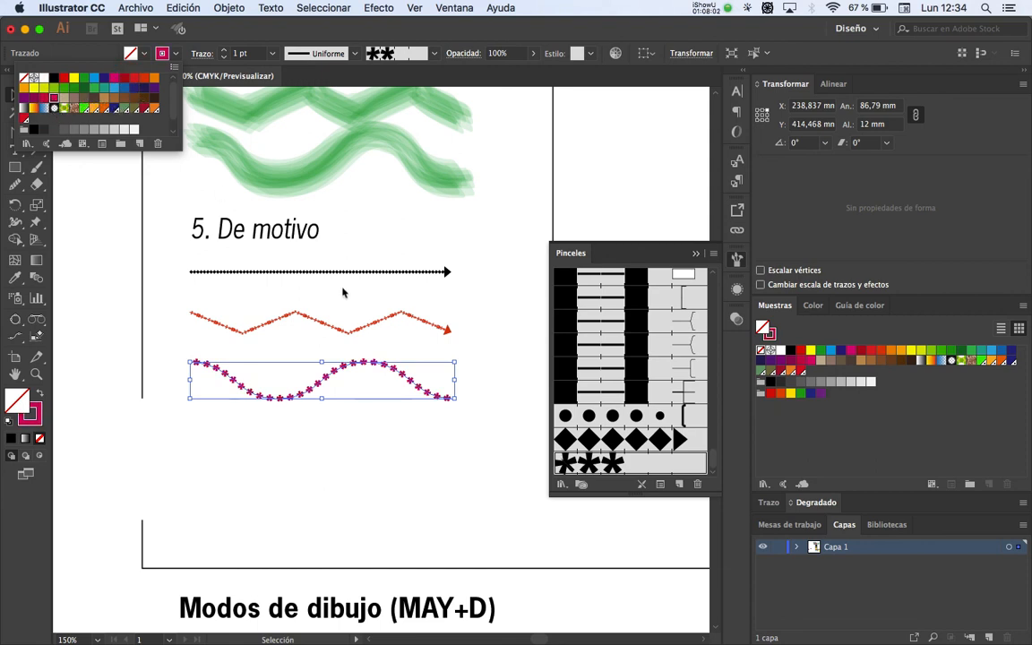
left_click(313, 443)
Step: Draw a circle about 95 mm in diameter on the empty area beside the samples and give it the asterisk pattern brush
key("z")
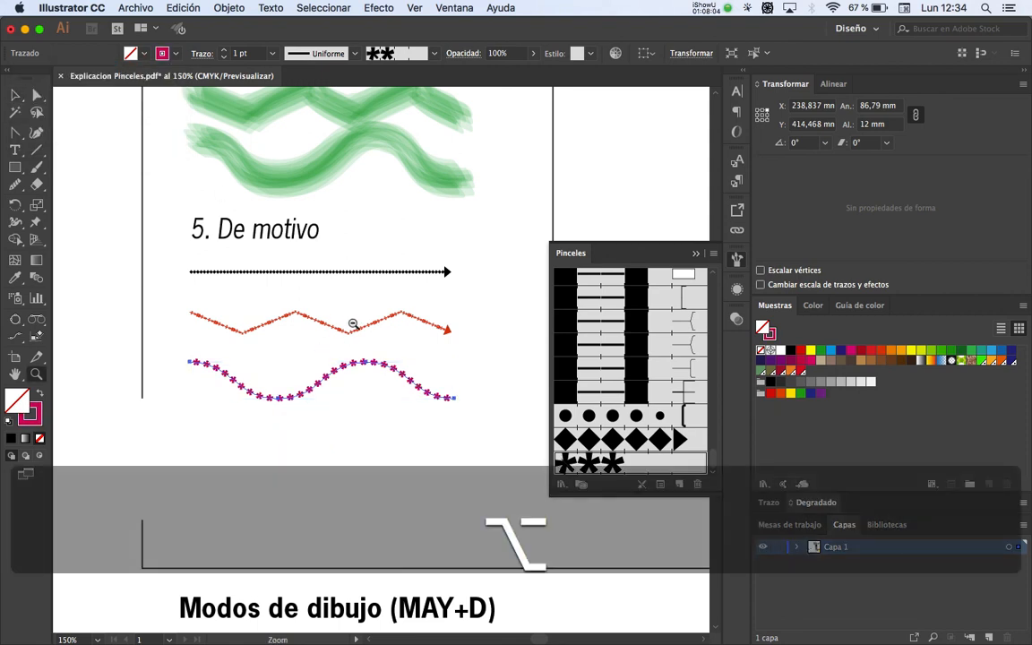
left_click(352, 322, "alt")
left_click(352, 323, "alt")
key("space")
left_click_drag(382, 338, 255, 306)
left_click_drag(363, 302, 252, 403)
key("m")
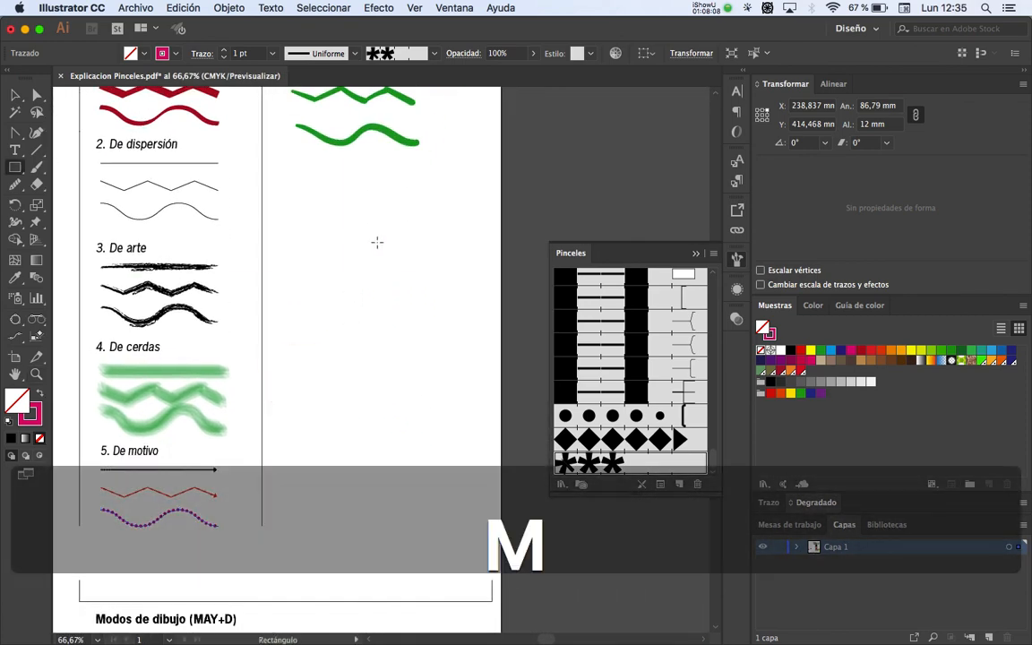
key("shift")
left_click_drag(333, 225, 462, 353)
left_click(627, 470)
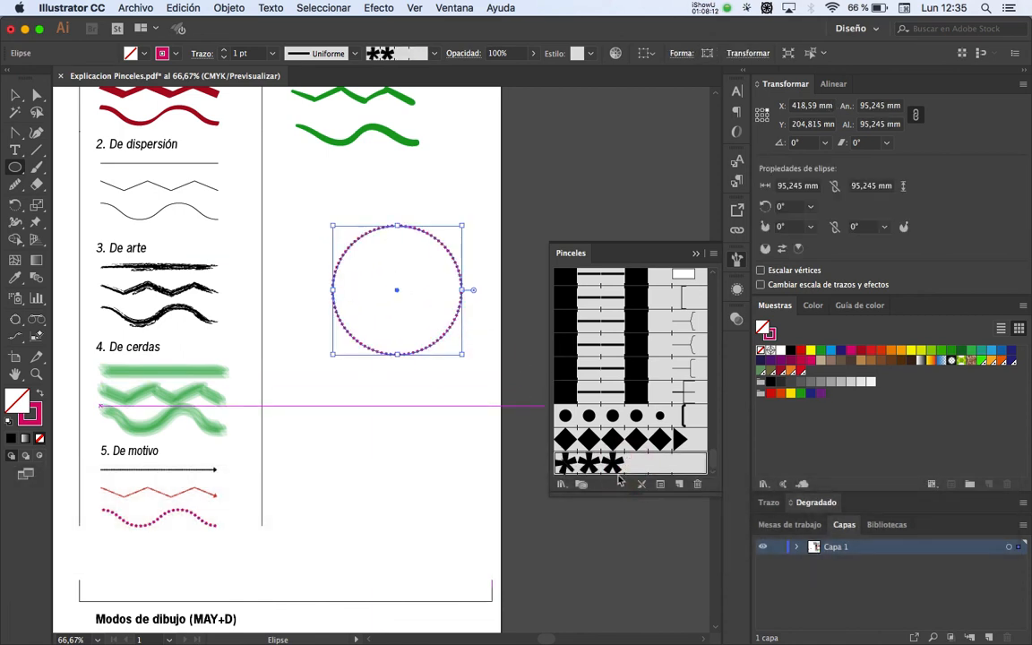
Step: Draw a rectangle about 117 by 67 mm below the circle with the asterisk pattern brush and deselect it
key("m")
left_click_drag(301, 392, 463, 484)
left_click(591, 467)
key("v")
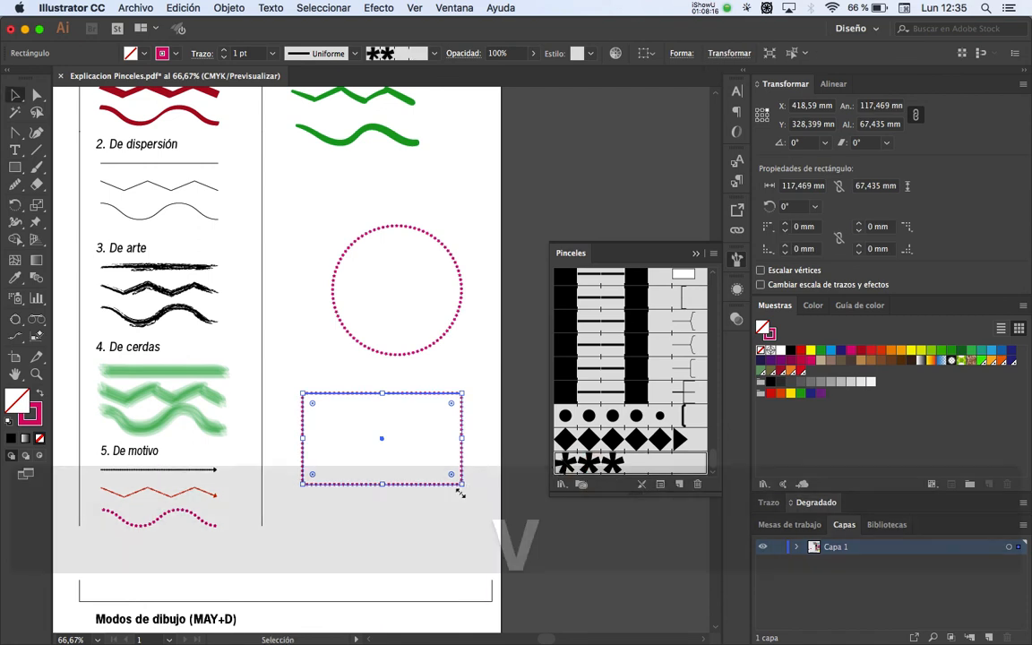
left_click(415, 520)
Step: Inspect the asterisk-brushed circle and rectangle up close and delete both shapes
key("z")
left_click(401, 443)
left_click_drag(416, 449, 387, 541)
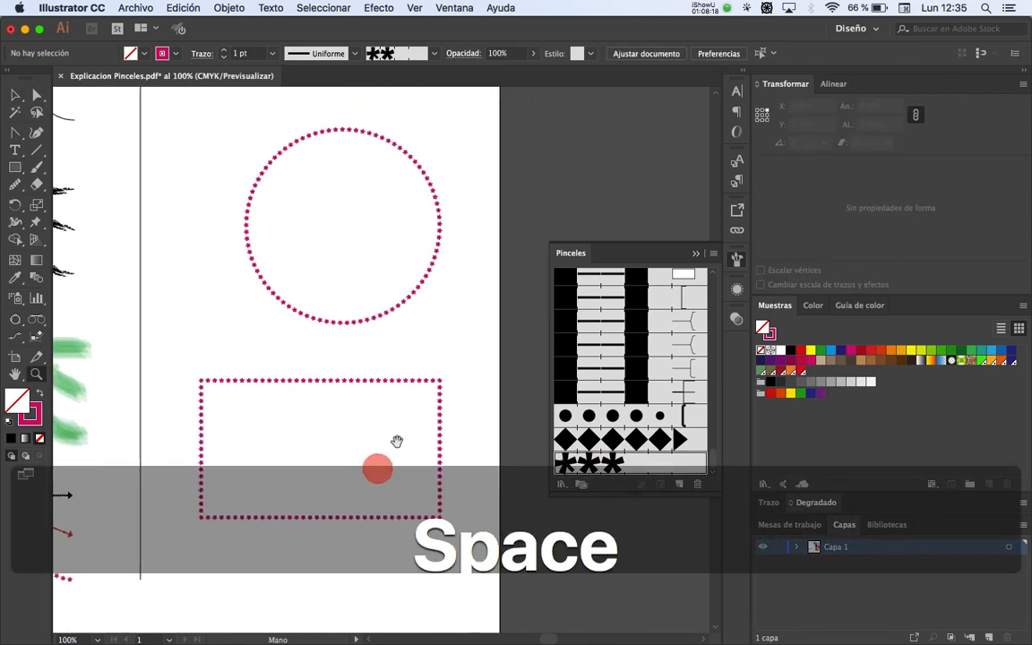
key("v")
left_click_drag(472, 265, 355, 431)
key("BackSpace")
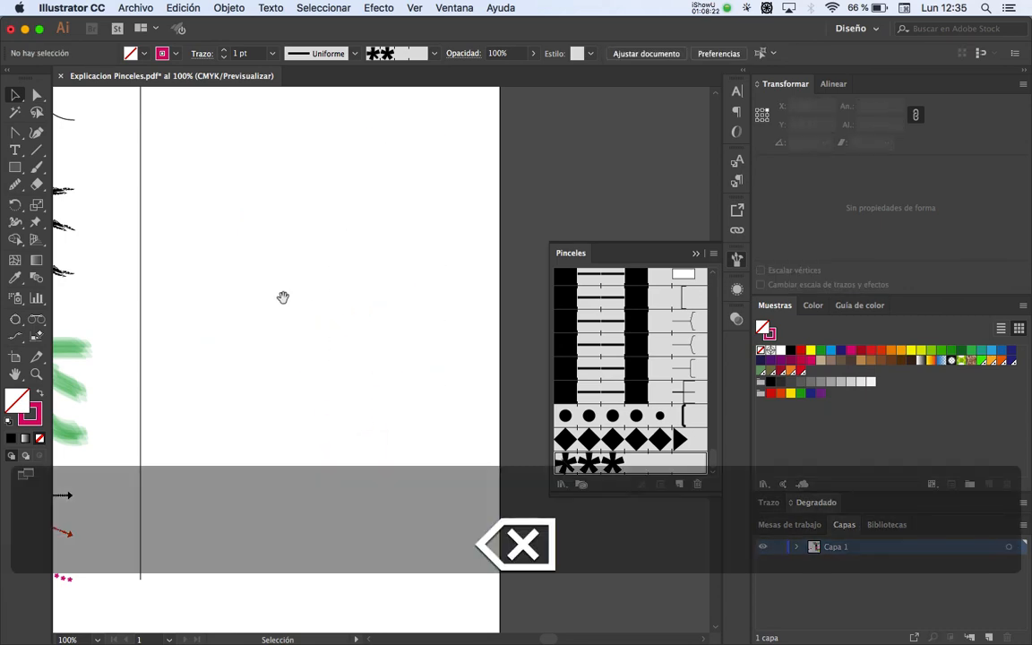
Step: Select the three thin lines under the heading "2. De dispersión"
mouse_move(283, 295)
left_mouse_down()
mouse_move(291, 336)
mouse_move(380, 279)
mouse_move(383, 258)
mouse_move(330, 327)
mouse_move(314, 302)
mouse_move(292, 302)
mouse_move(299, 331)
left_mouse_up()
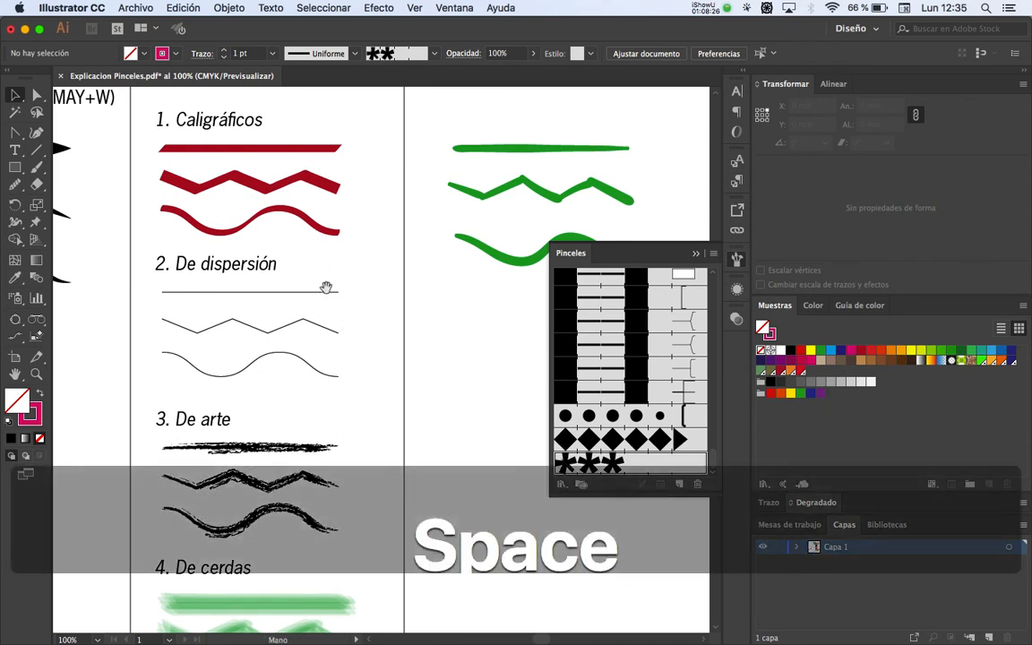
left_click_drag(325, 288, 326, 350)
left_click_drag(345, 312, 309, 418)
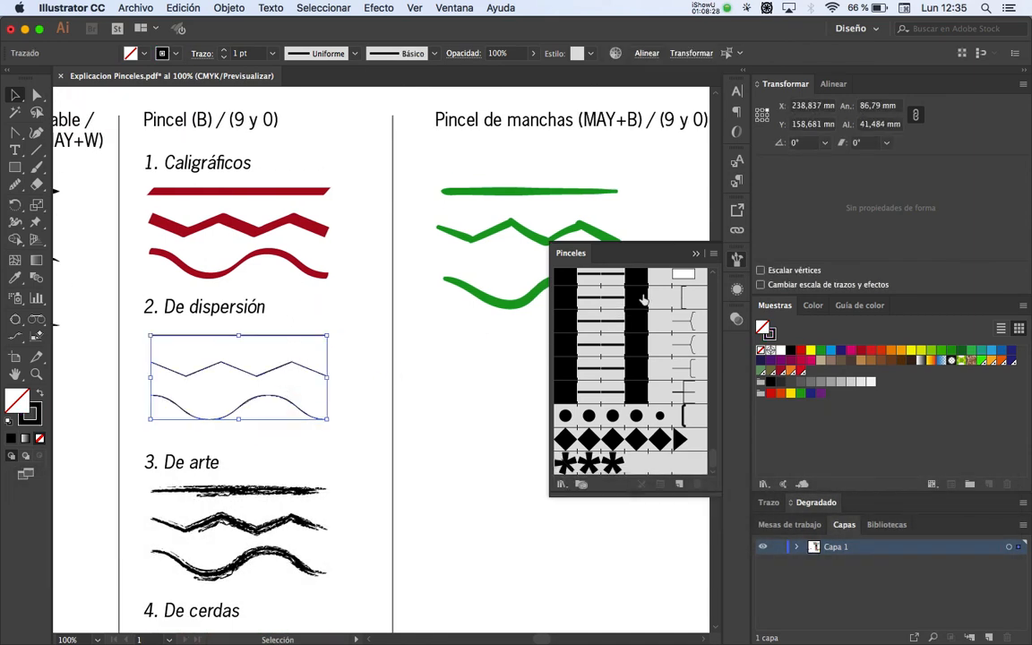
Step: Open the Decorativo_Dispersión brush library and collapse the document's brush list
left_click(698, 256)
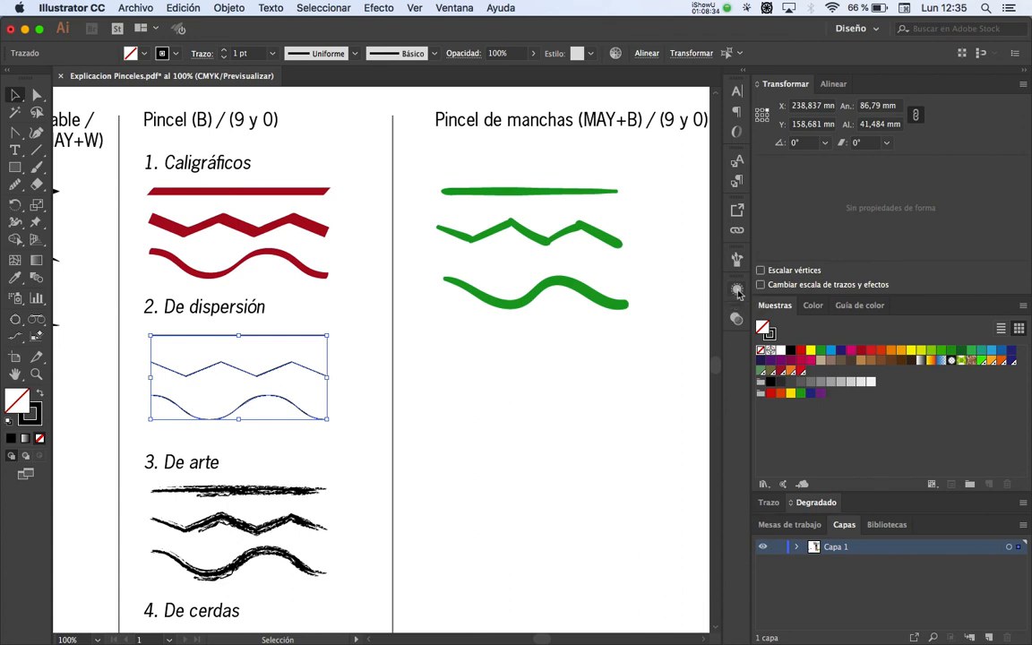
left_click(737, 289)
left_click(737, 261)
left_click(736, 262)
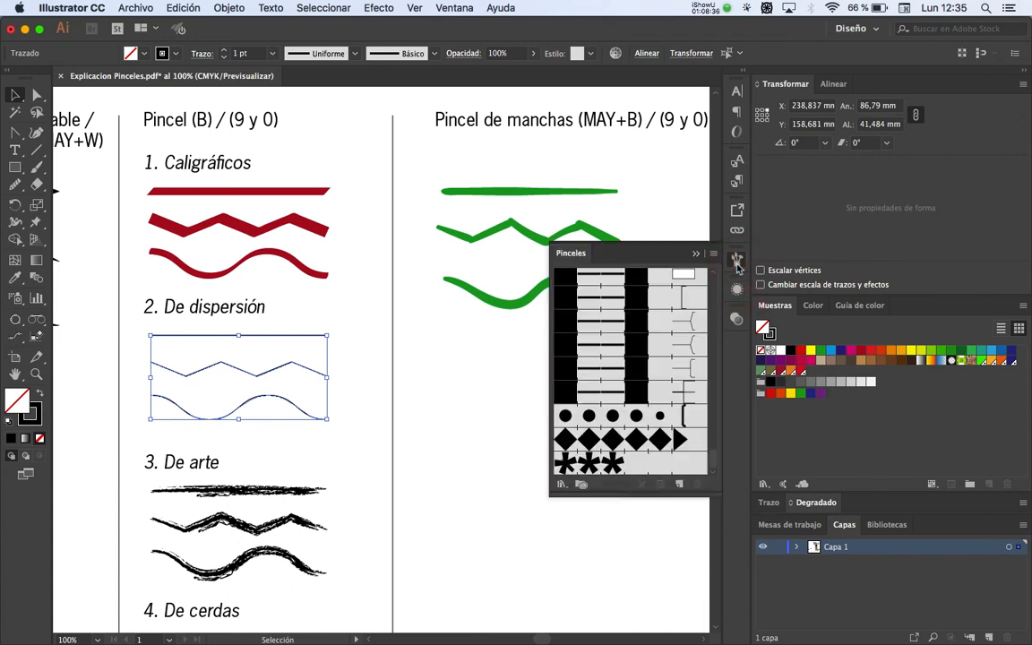
left_click(714, 254)
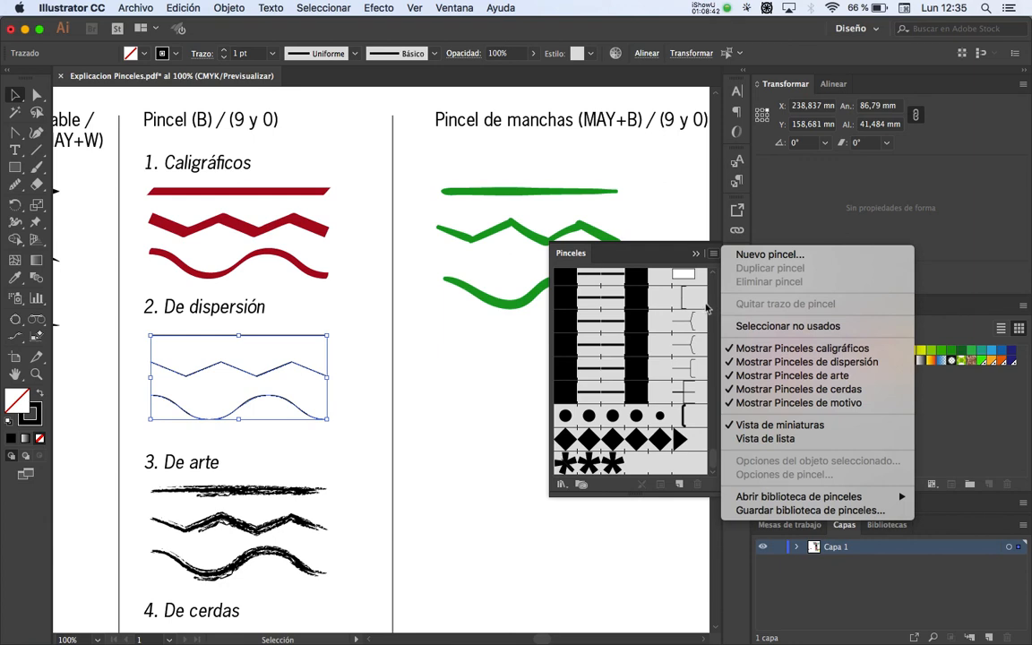
mouse_move(810, 503)
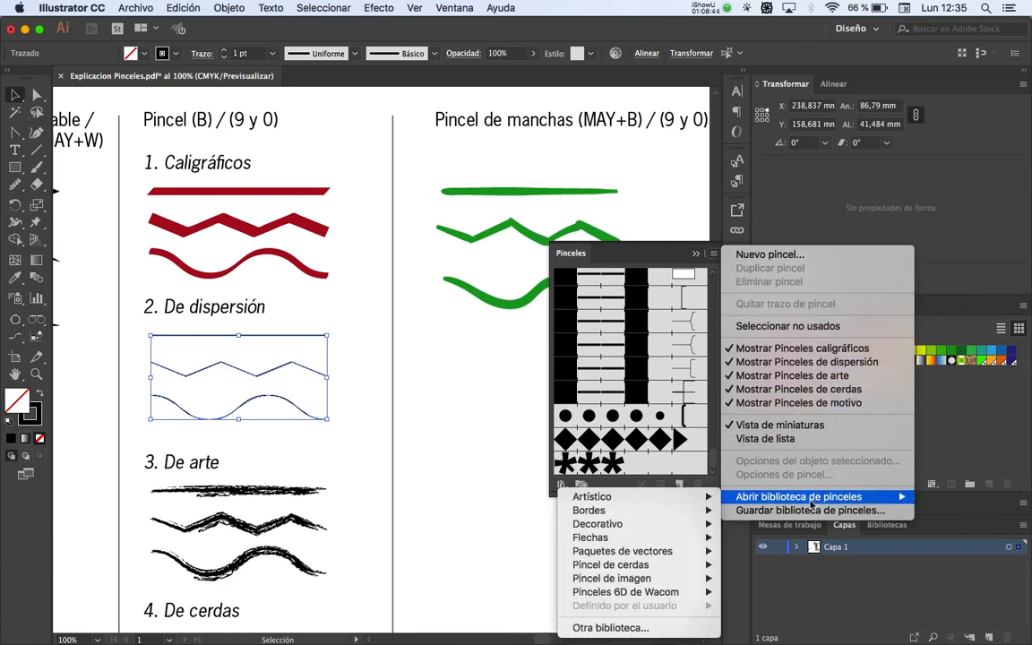
mouse_move(699, 502)
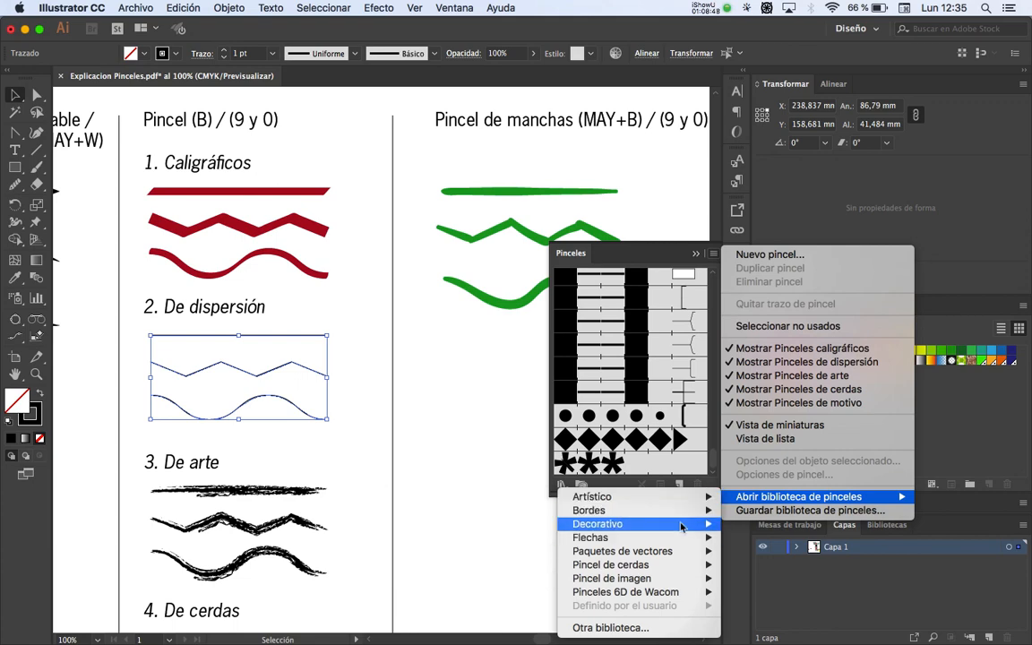
mouse_move(618, 524)
left_click(455, 538)
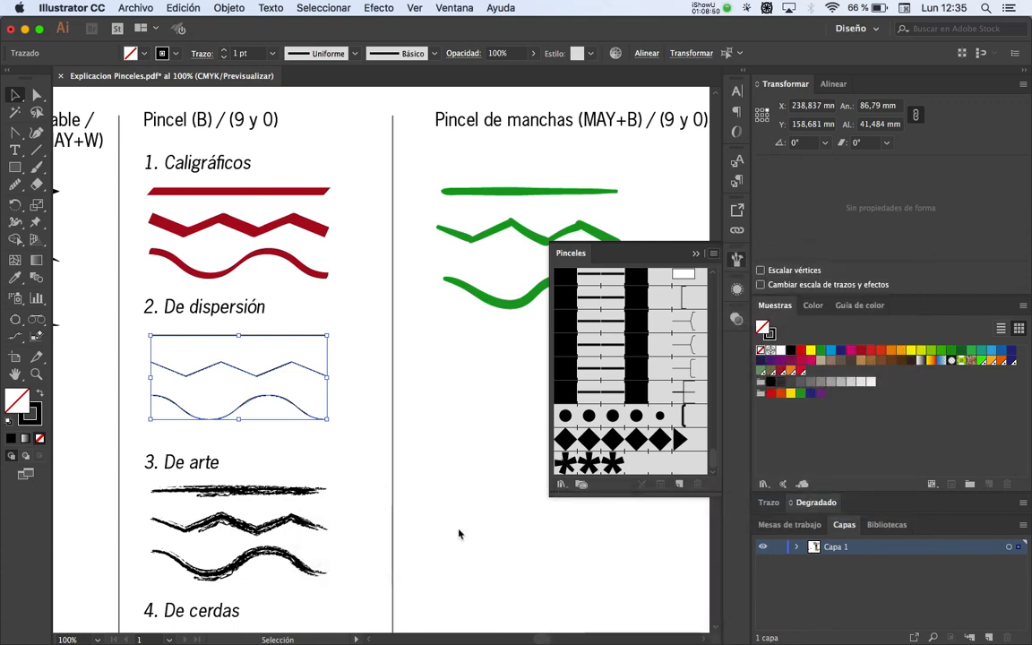
left_click(698, 256)
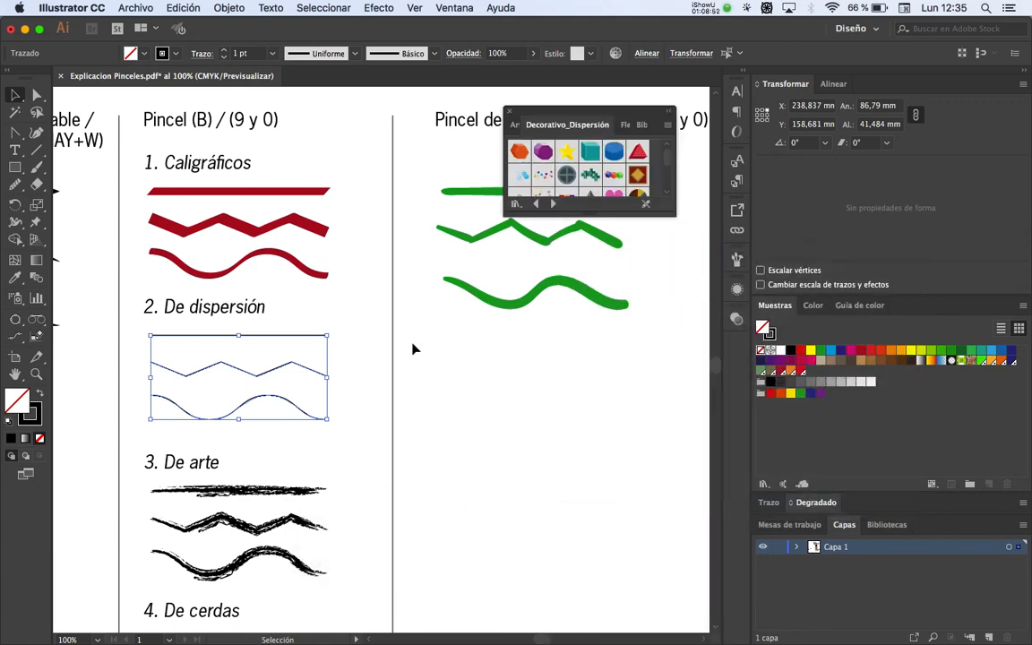
Step: Enlarge the Decorativo_Dispersión library and apply its Estrellas pequeñas brush to the wavy line under "2. De dispersión"
key("z")
left_click(339, 391)
left_click(338, 356)
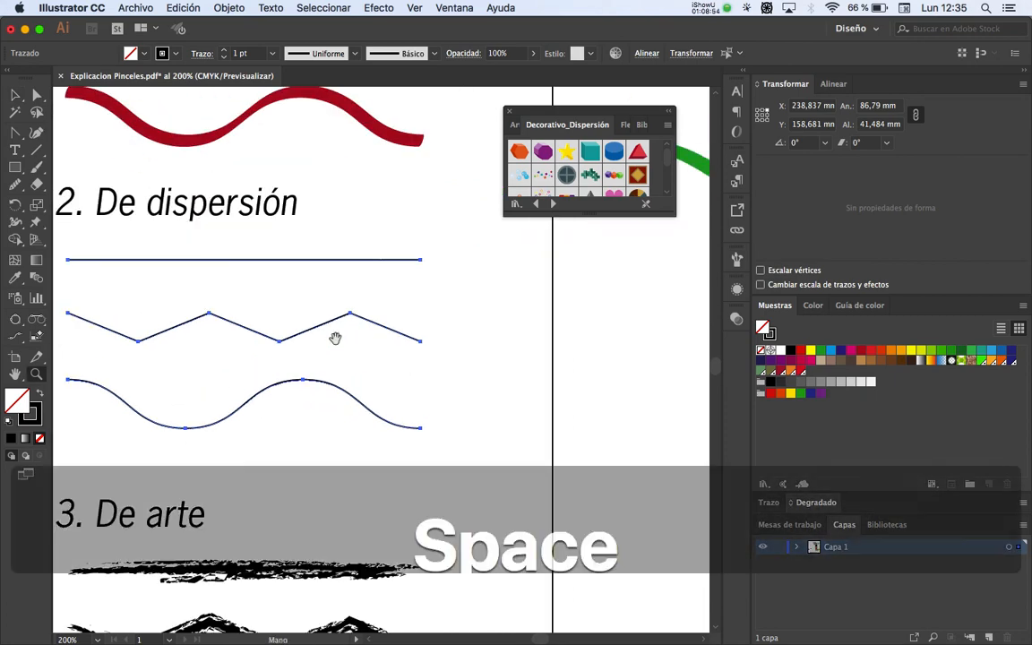
left_click_drag(336, 338, 454, 364)
key("v")
left_click(287, 380)
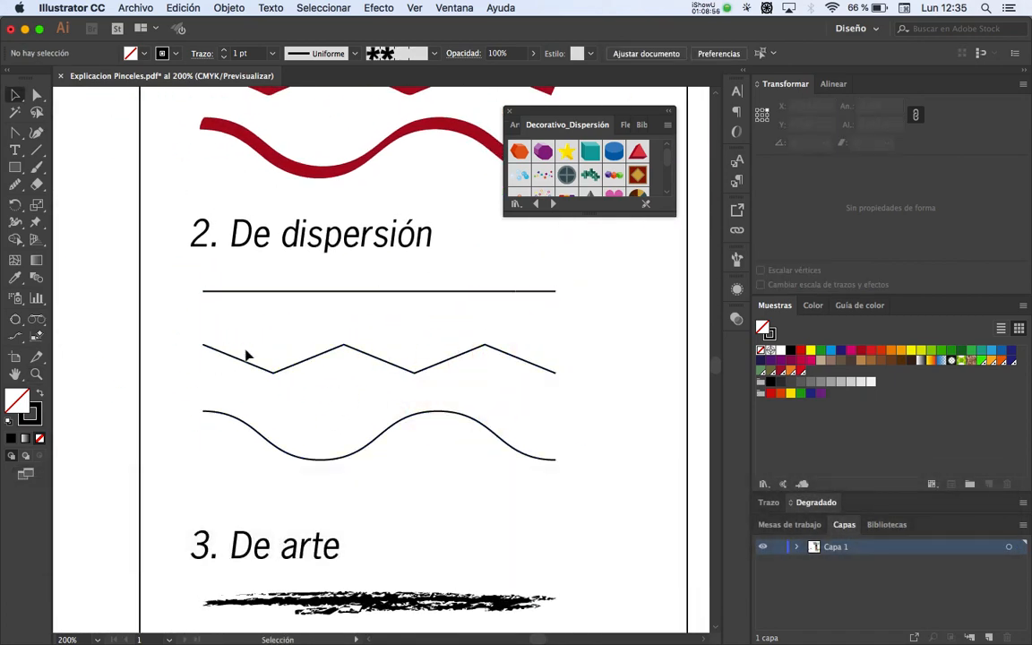
left_click(399, 420)
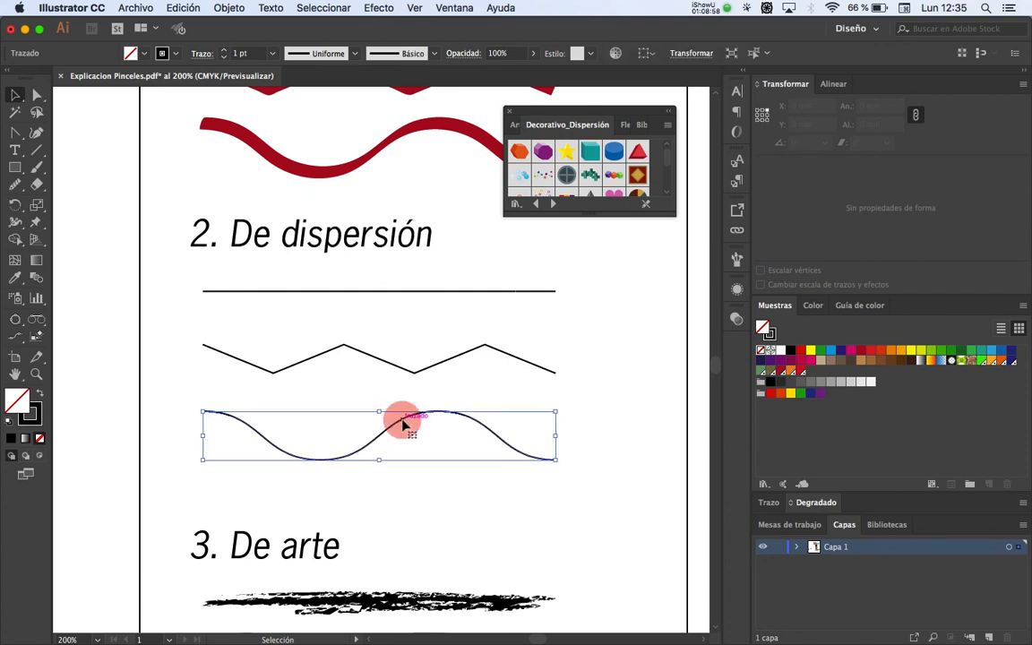
mouse_move(582, 213)
left_mouse_down()
mouse_move(572, 281)
mouse_move(580, 309)
left_mouse_up()
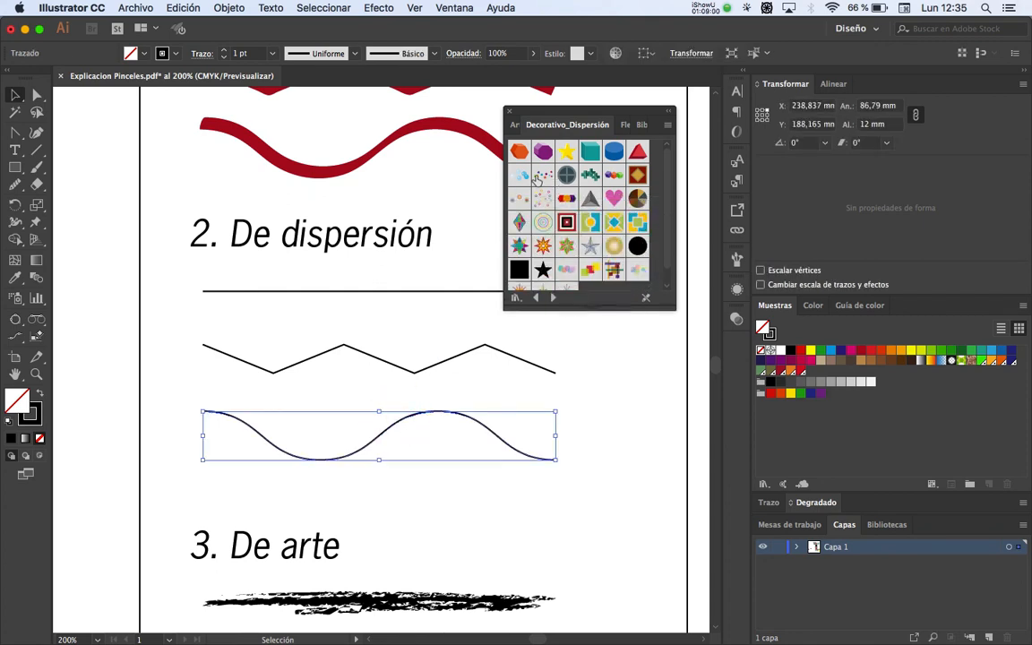
left_click_drag(617, 115, 645, 95)
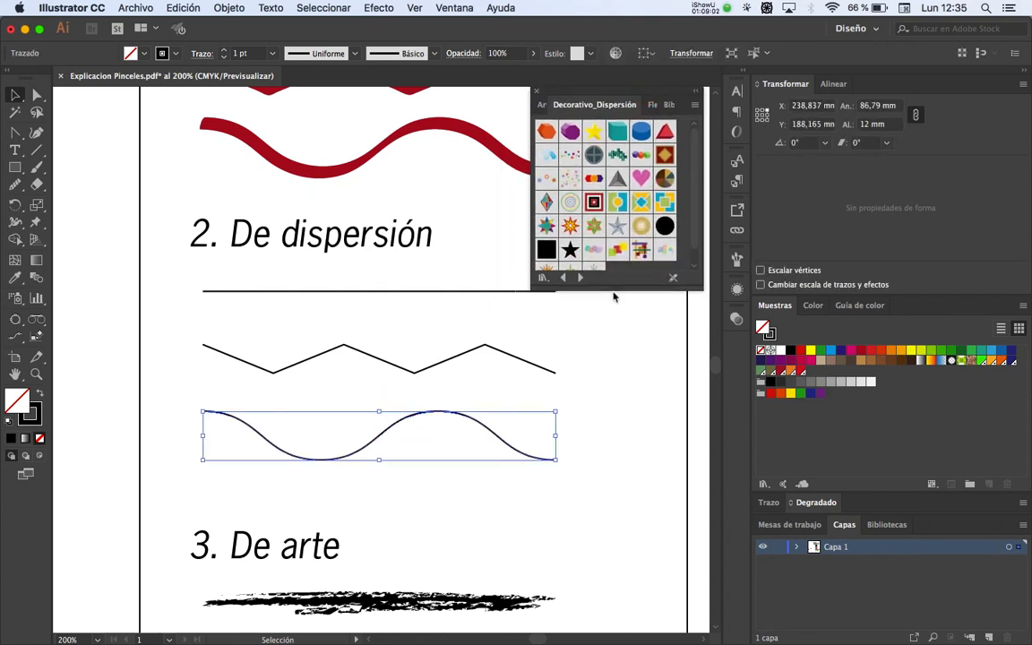
left_click(572, 254)
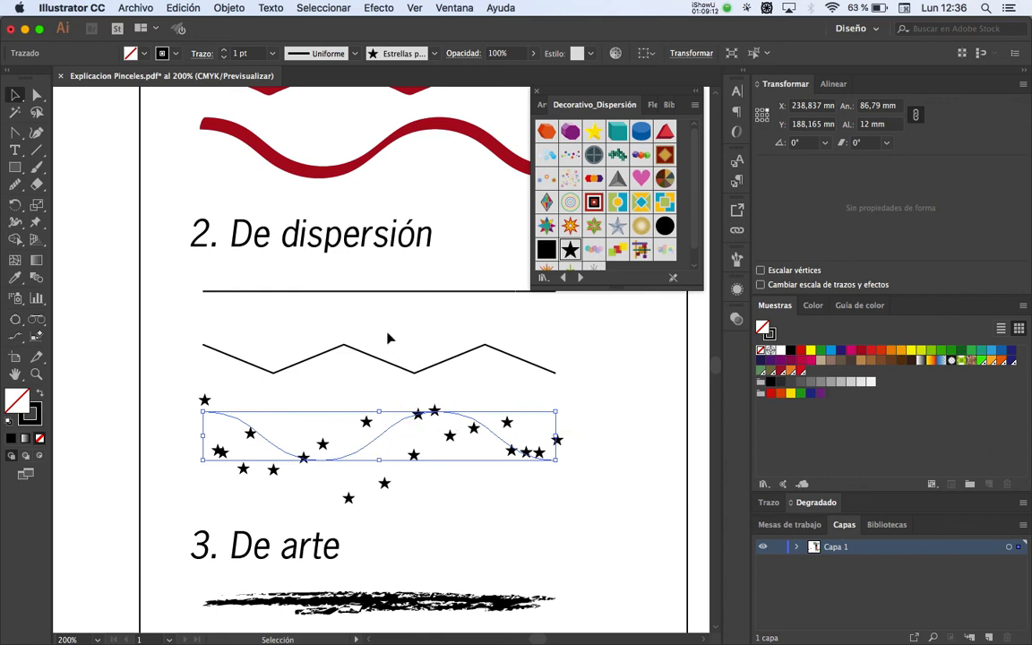
Step: Apply the multicolored translucent circles scatter brush to the straight line under "2. De dispersión"
left_click(387, 291)
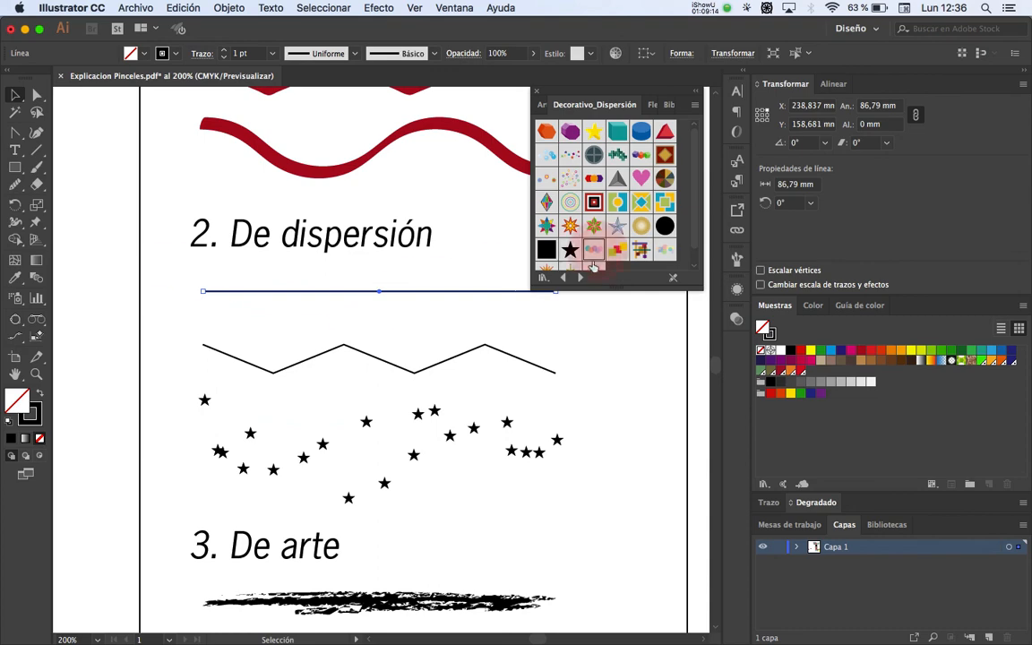
left_click(592, 249)
key("space")
left_click_drag(268, 312, 230, 371)
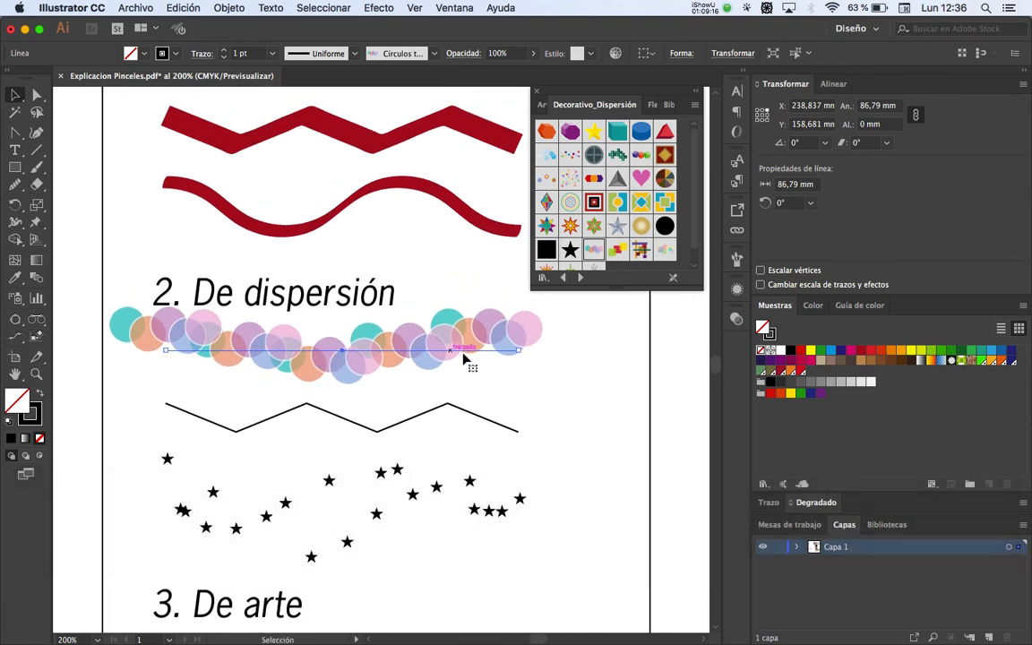
Step: Try the translucent shapes and Anillo de puntos brushes on the zigzag scatter line, settle on Burbujas, and deselect the line
key("space")
left_click_drag(354, 408, 380, 373)
left_click(369, 386)
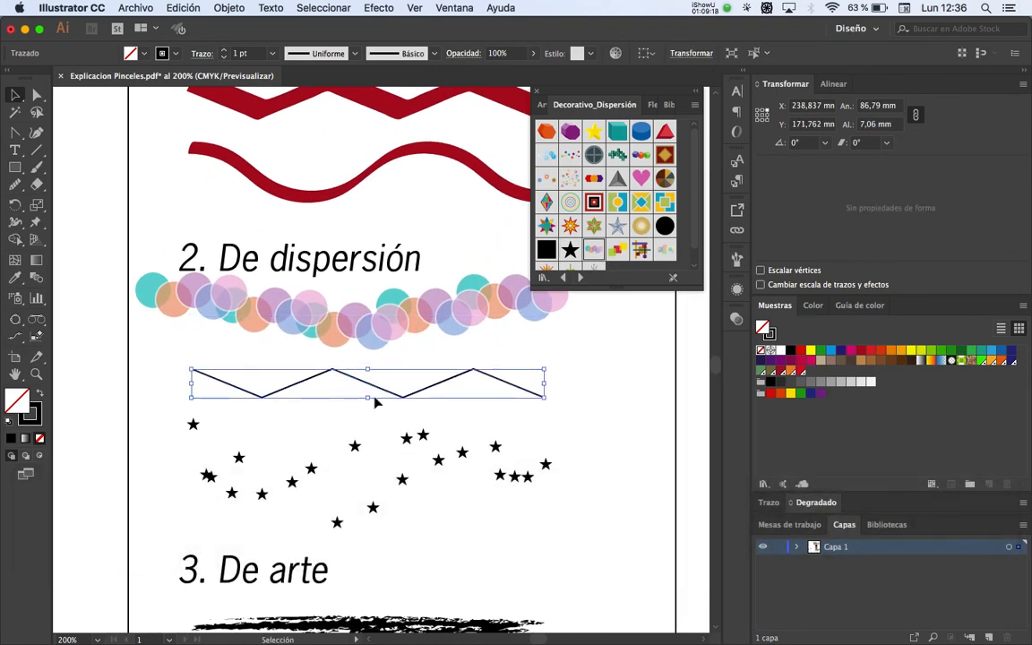
left_click(664, 250)
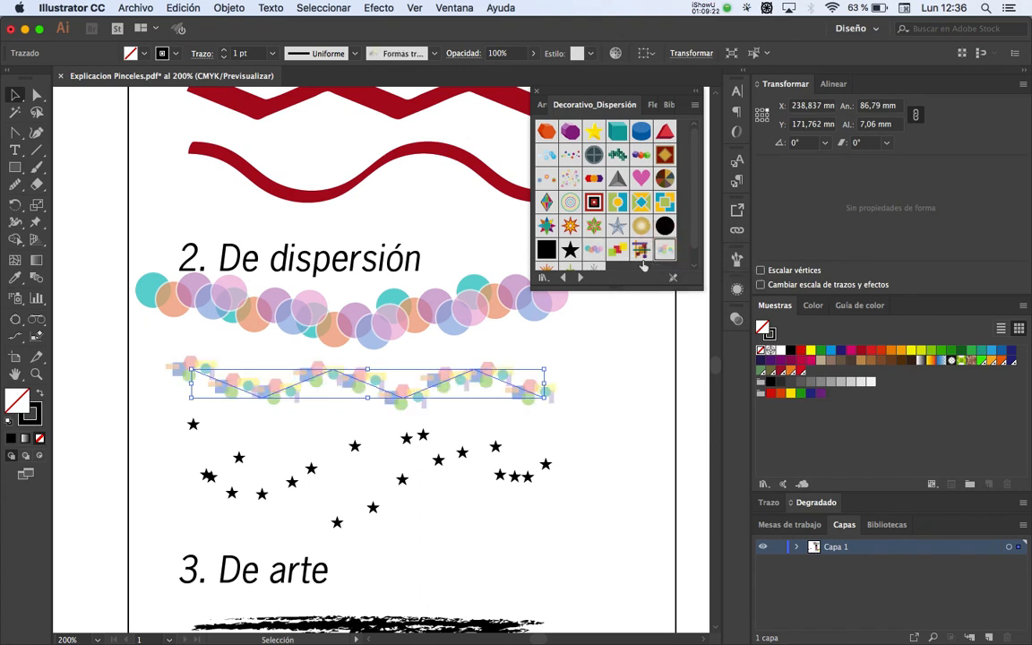
left_click(569, 179)
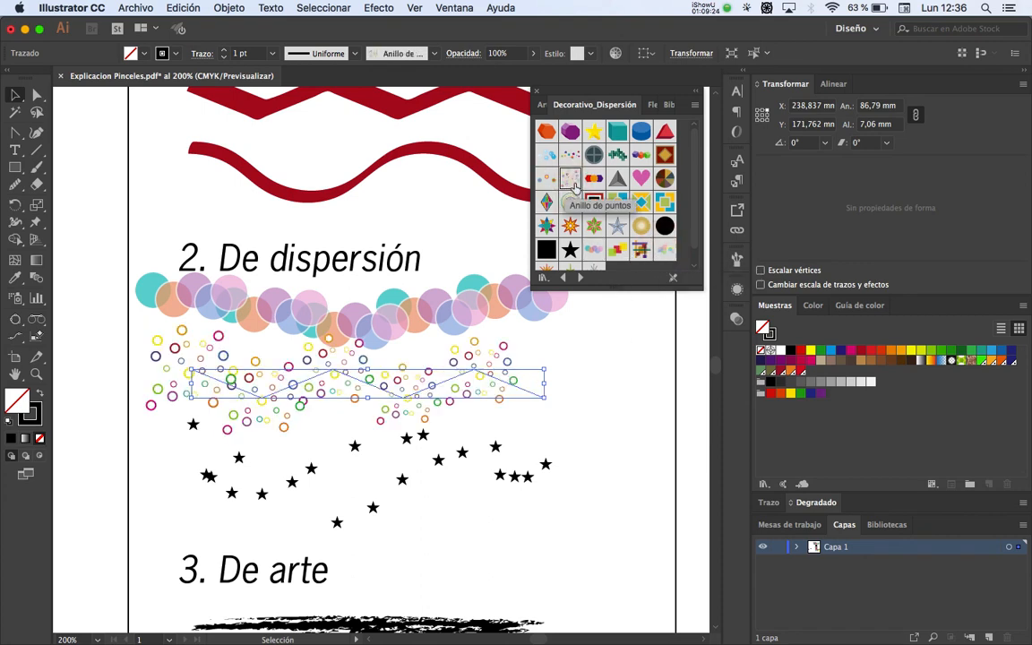
mouse_move(696, 215)
left_mouse_down()
mouse_move(691, 238)
mouse_move(691, 223)
mouse_move(609, 128)
left_mouse_up()
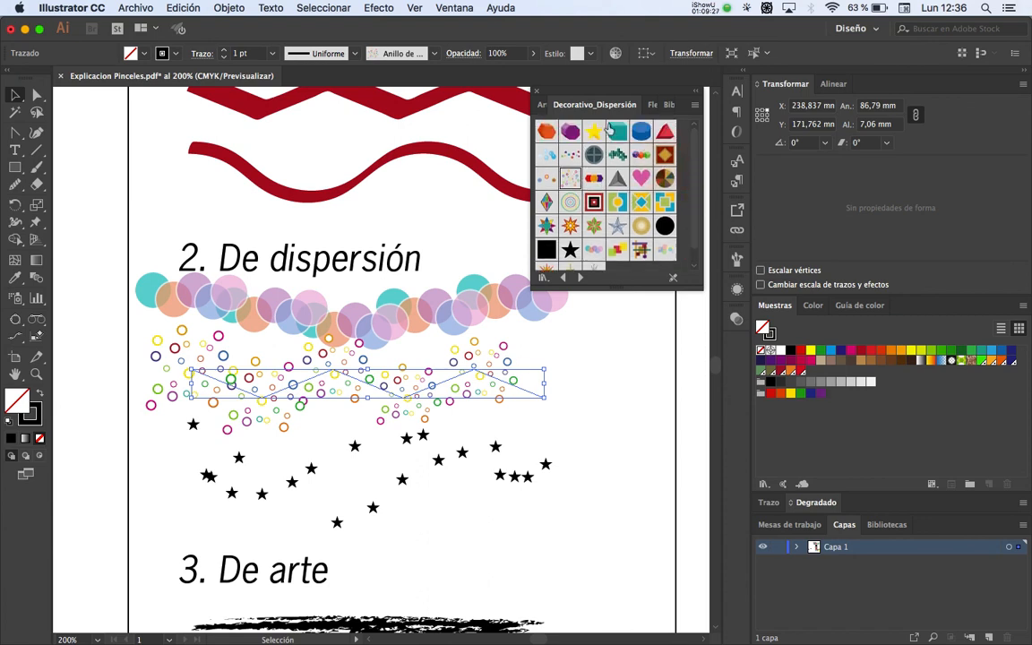
left_click(547, 157)
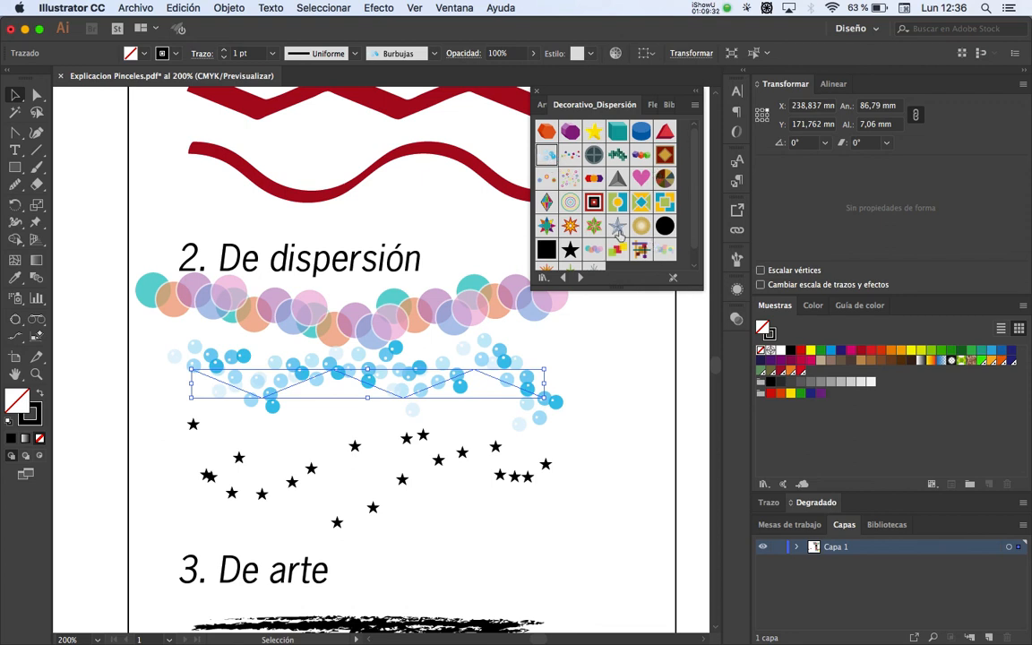
left_click(616, 334)
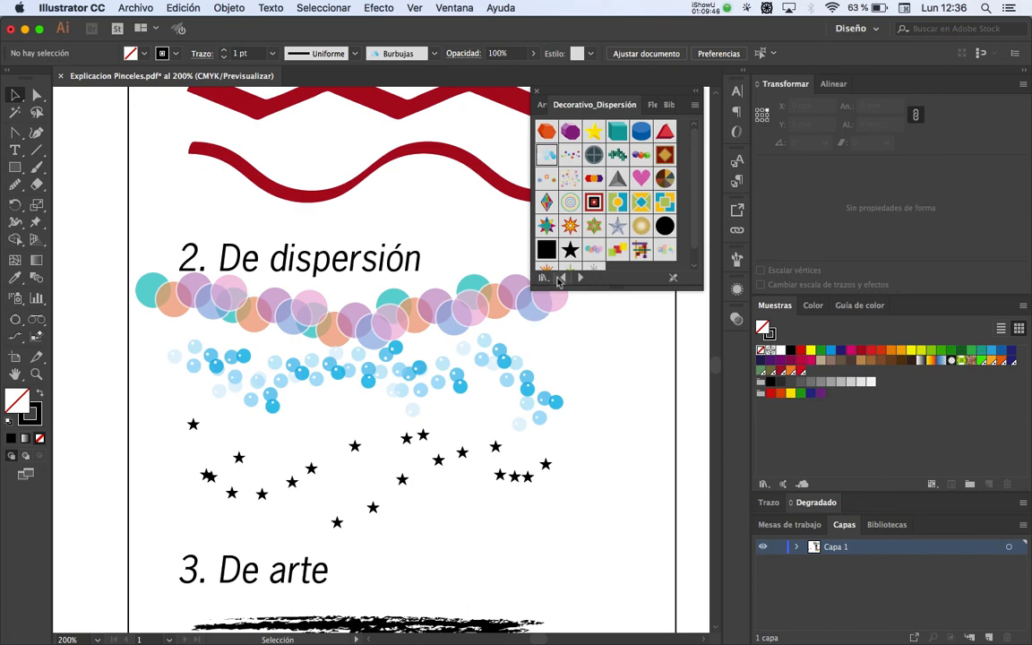
Step: Make Estrellas pequeñas the current brush and enlarge the Decorativo_Dispersión library to show its last row
left_click(569, 252)
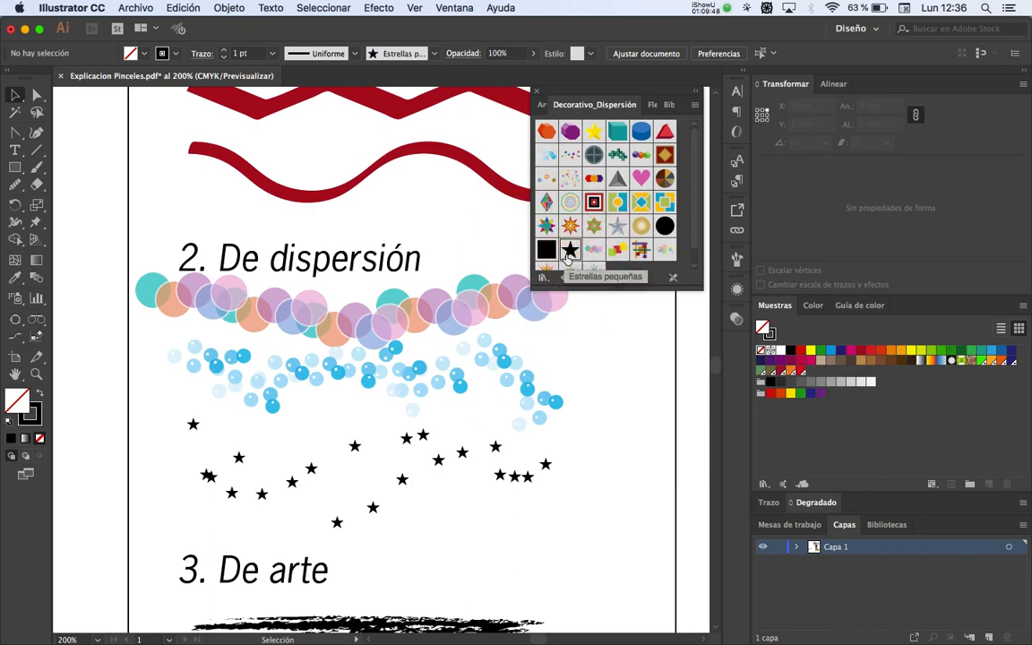
left_click(570, 254)
left_click(570, 254)
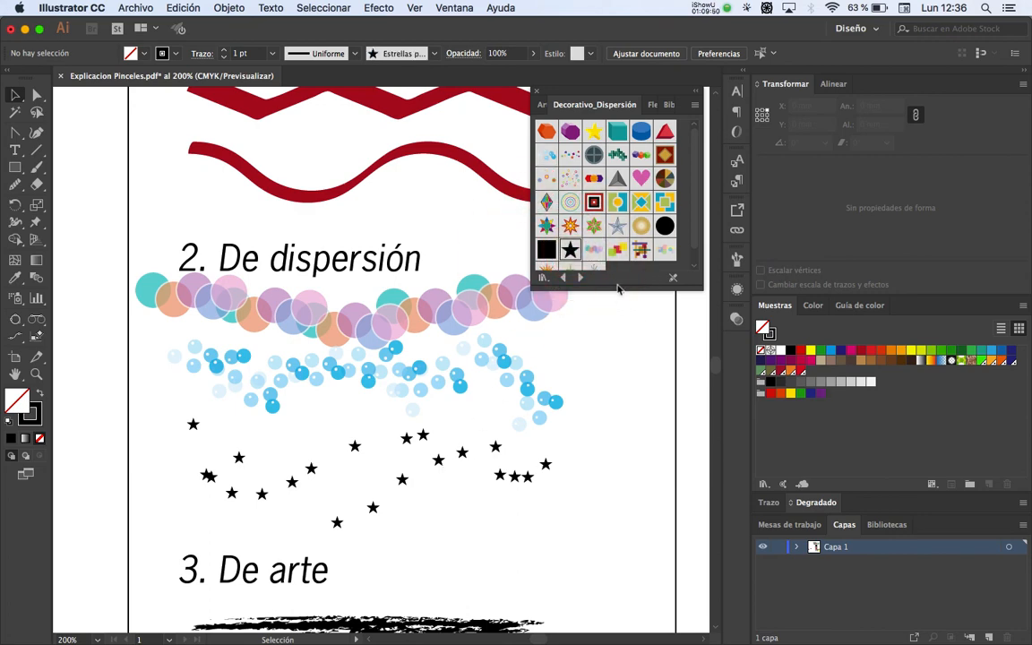
left_click_drag(617, 289, 603, 328)
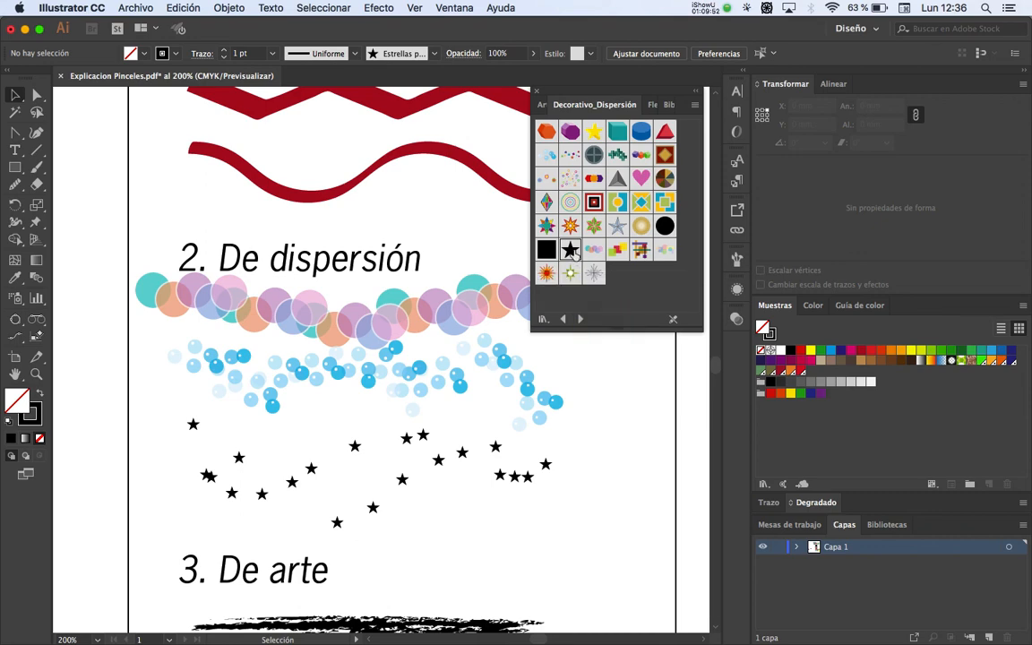
left_click(574, 252)
left_click(596, 453)
Step: Review the three scatter-brushed lines at a smaller scale alongside the other brush samples on the sheet
key("z")
key("alt")
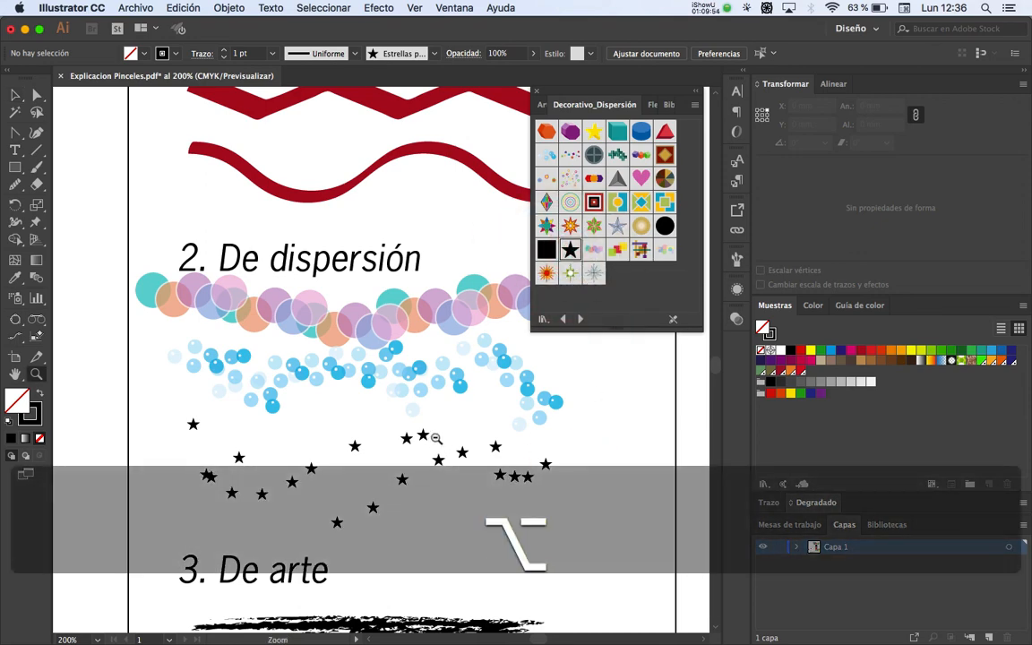
left_click(436, 437, "alt")
left_click_drag(436, 403, 453, 480)
left_click(425, 421, "alt")
left_click_drag(426, 421, 474, 469)
key("v")
left_click(573, 386)
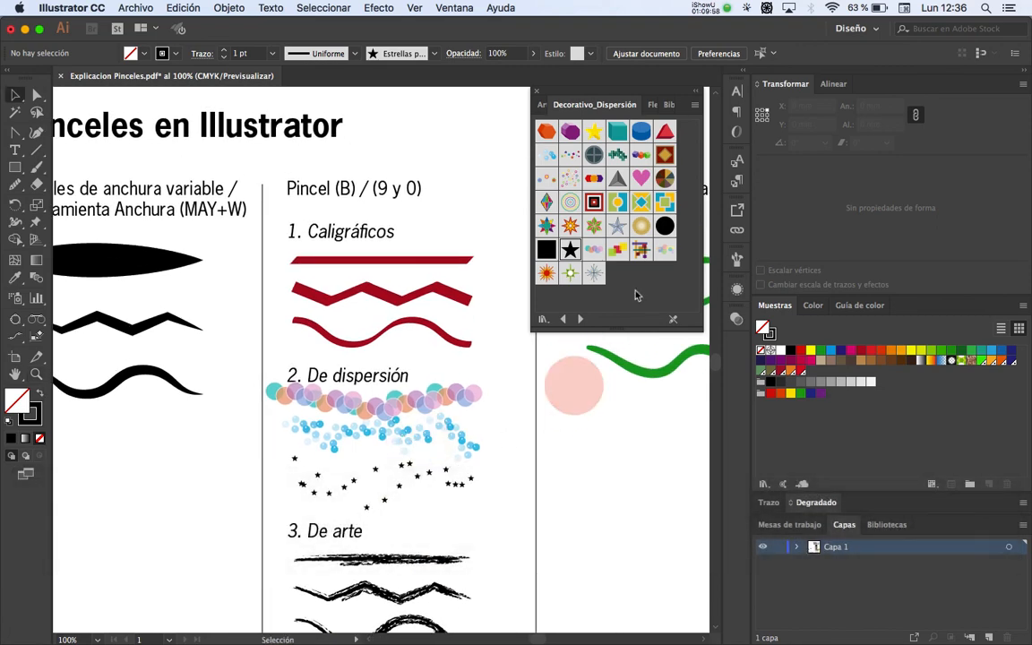
Step: Close the decorative brush library and add a "+" text character in the empty area beside the "De dispersión" samples
left_click(540, 93)
mouse_move(440, 433)
left_mouse_down()
mouse_move(527, 352)
mouse_move(379, 361)
mouse_move(369, 372)
left_mouse_up()
key("z")
left_click(516, 372)
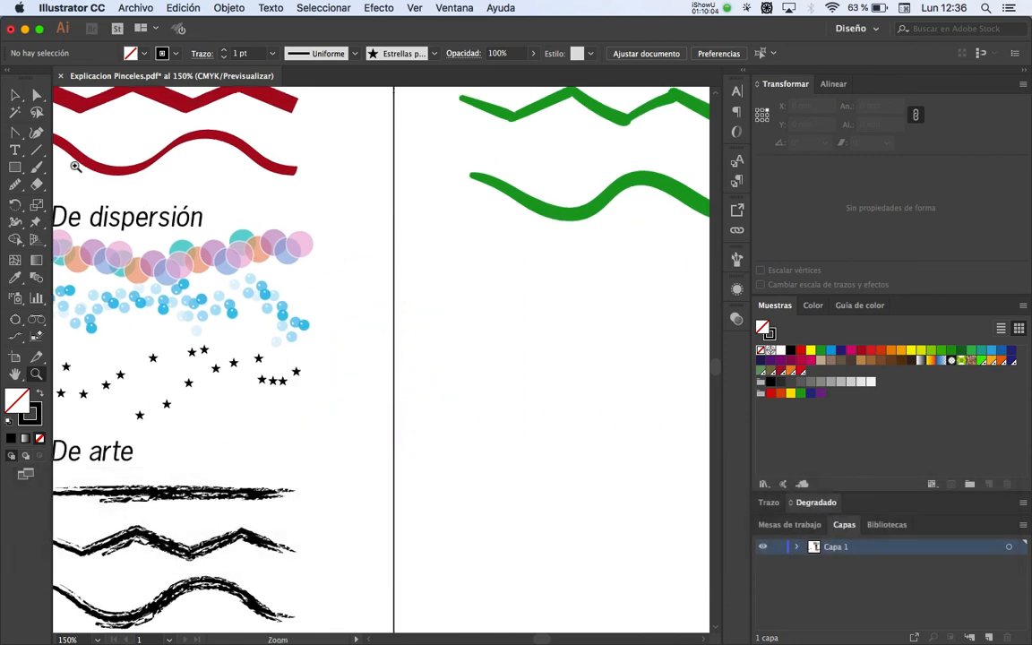
left_click(15, 149)
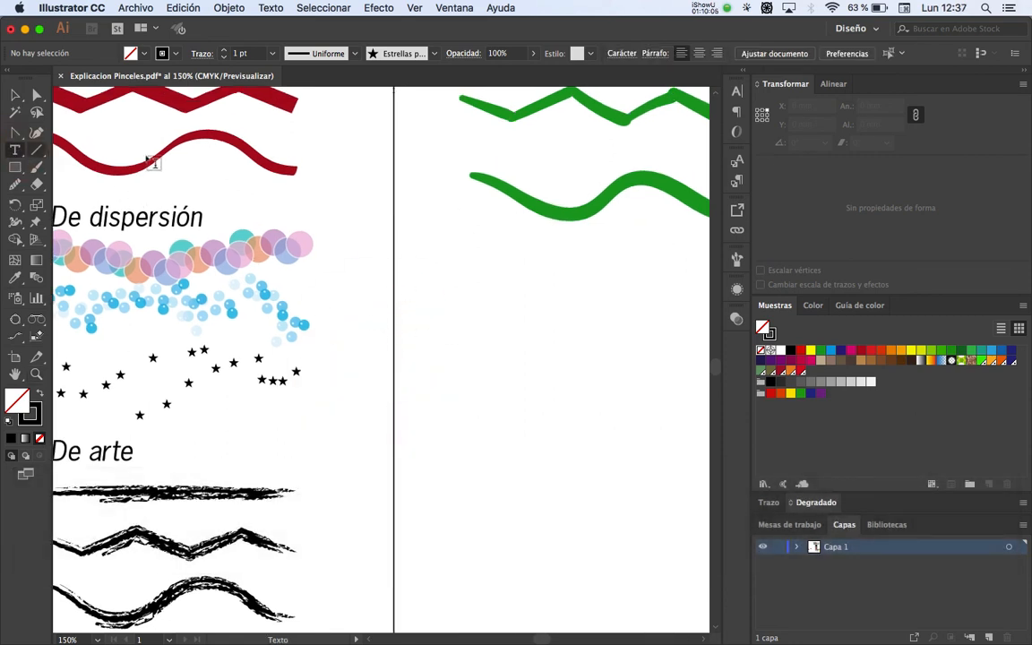
left_click(460, 365)
key("BackSpace")
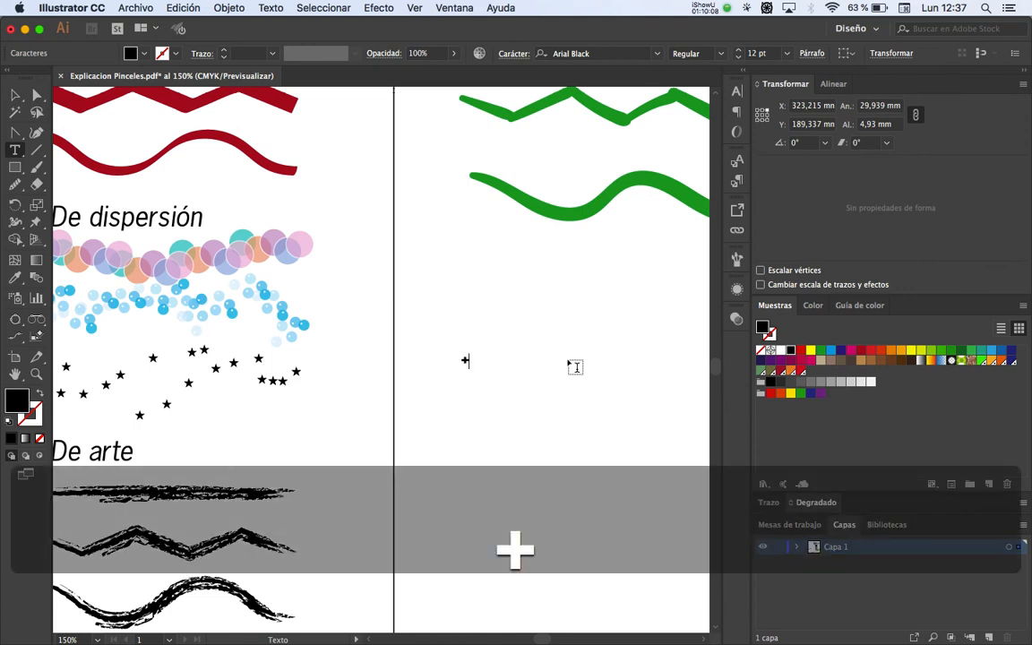
left_click(14, 93)
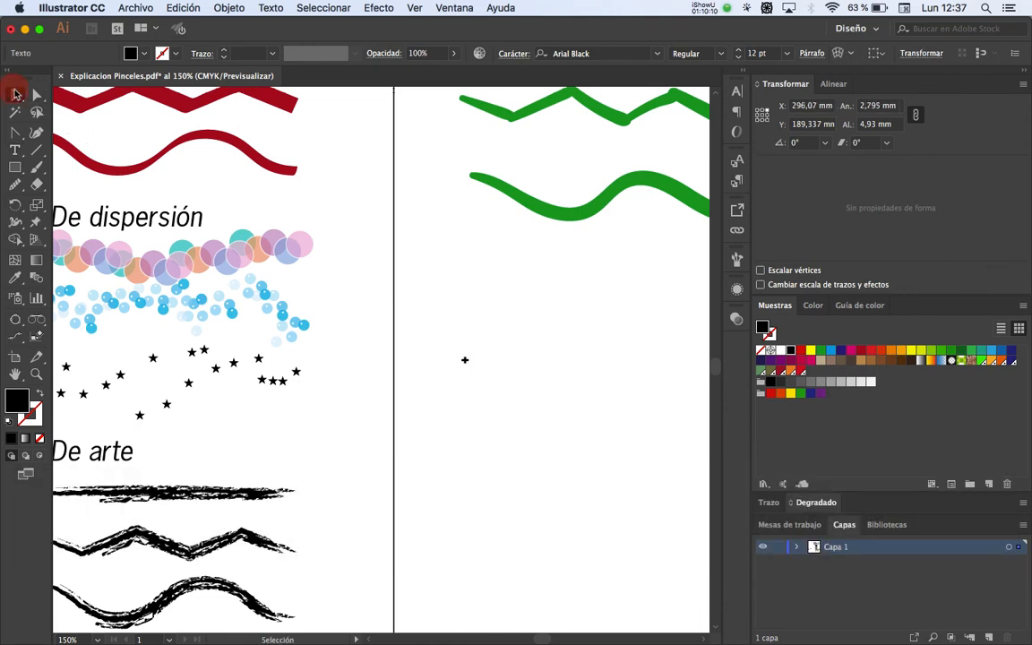
Step: Convert the "+" text to outlines
left_click(231, 8)
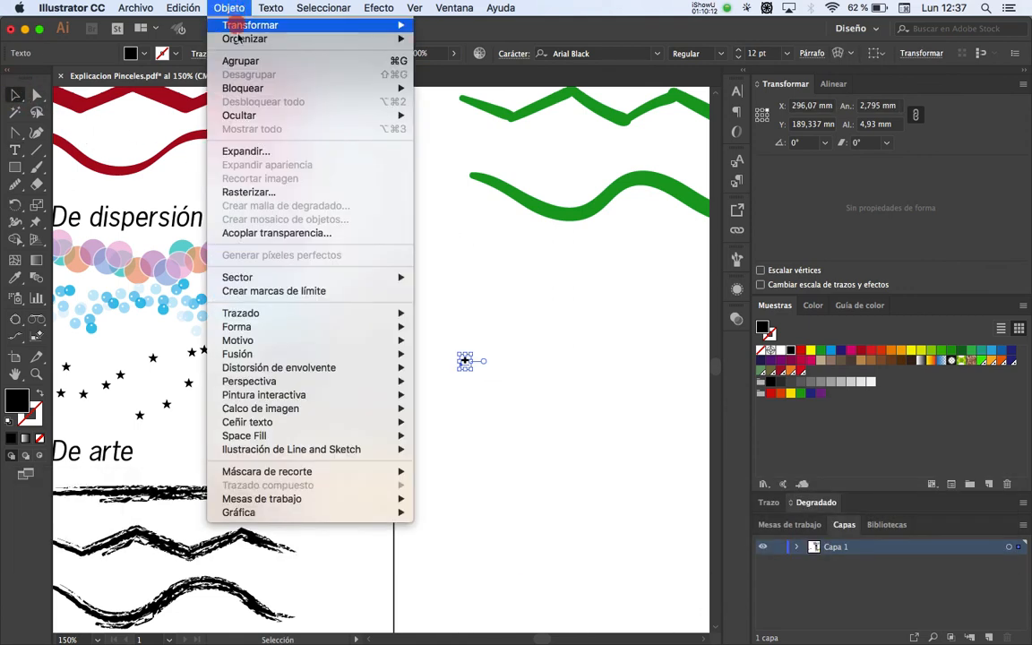
left_click(231, 76)
mouse_move(271, 7)
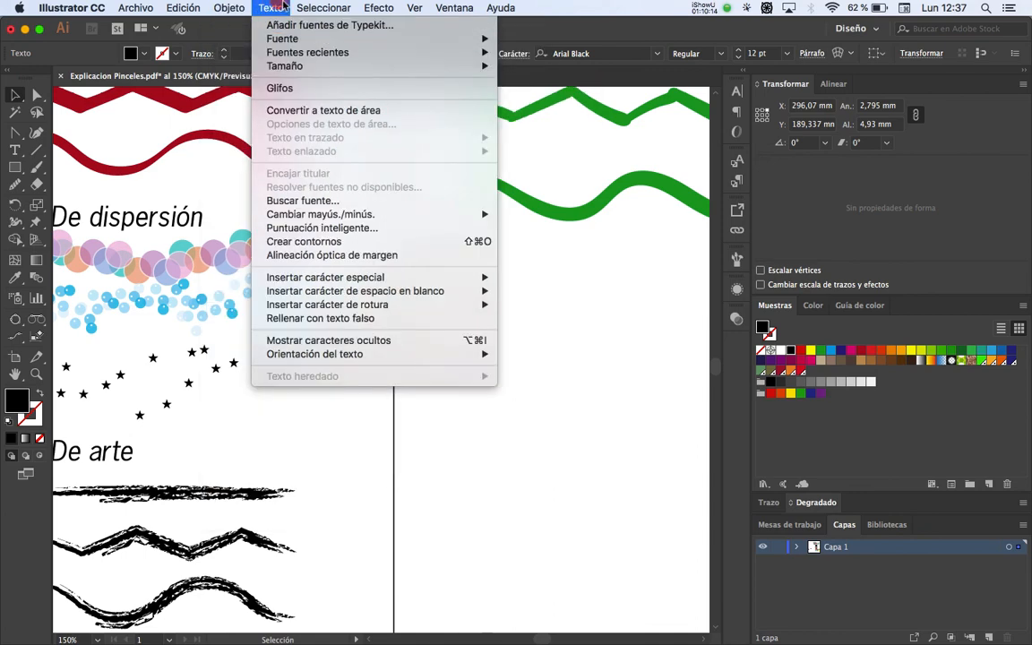
left_click_drag(293, 128, 321, 242)
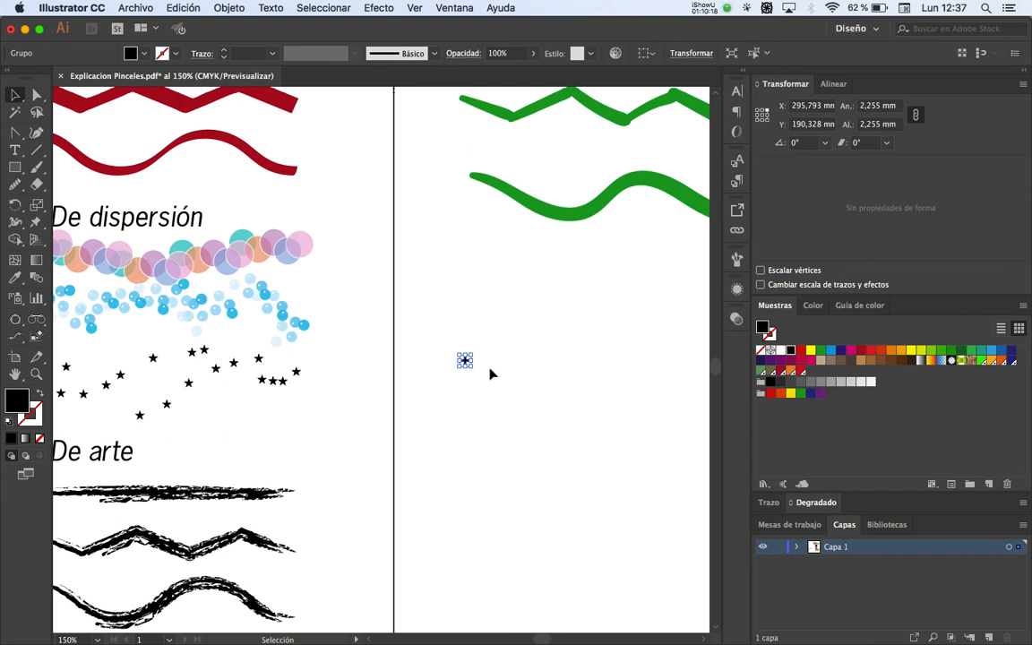
Step: Start a new scatter brush from the outlined cross and try to name it "Cruces"
left_click(736, 291)
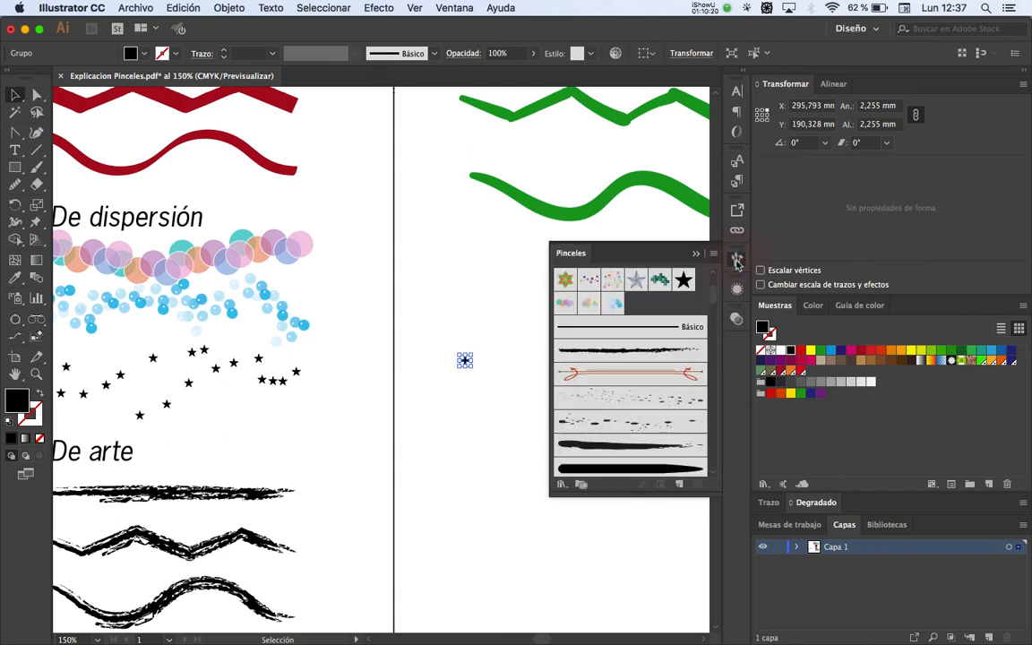
left_click(716, 255)
left_click(733, 254)
left_click(456, 356)
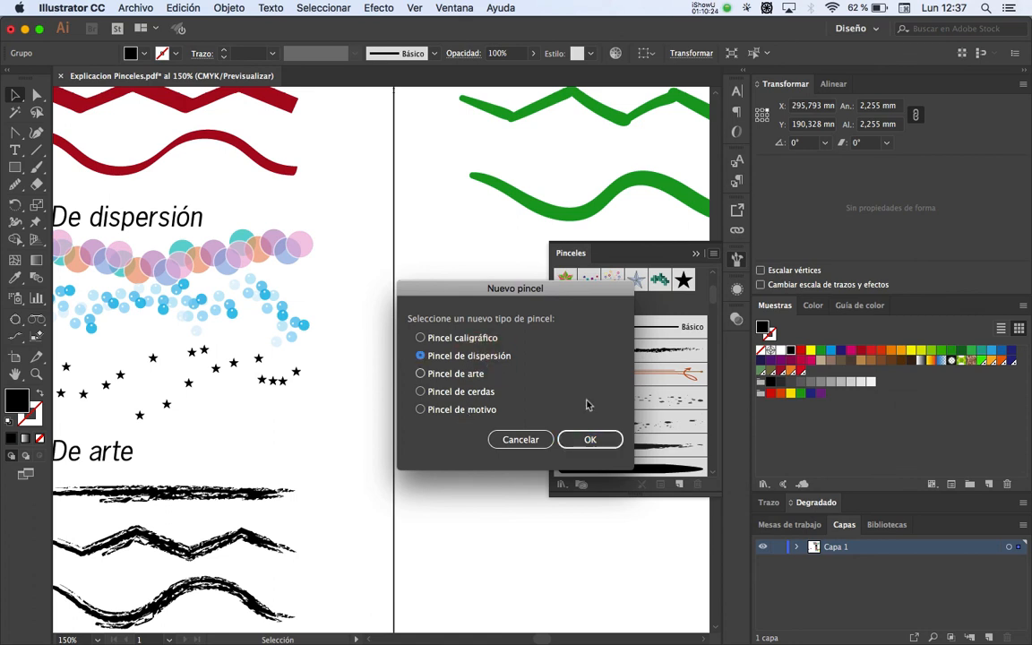
left_click(593, 440)
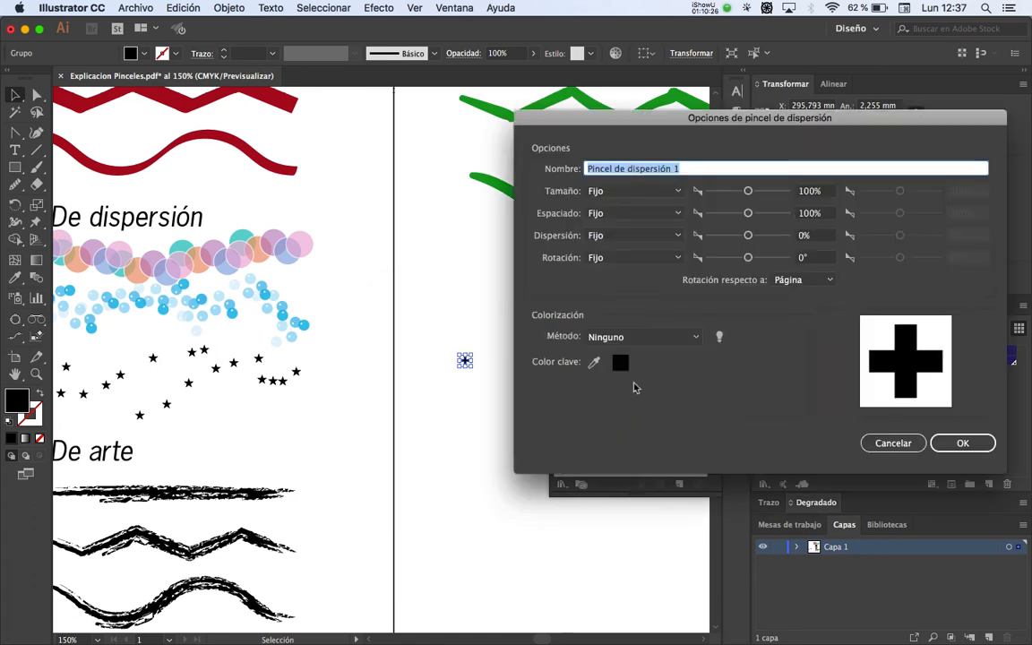
type("Cruces")
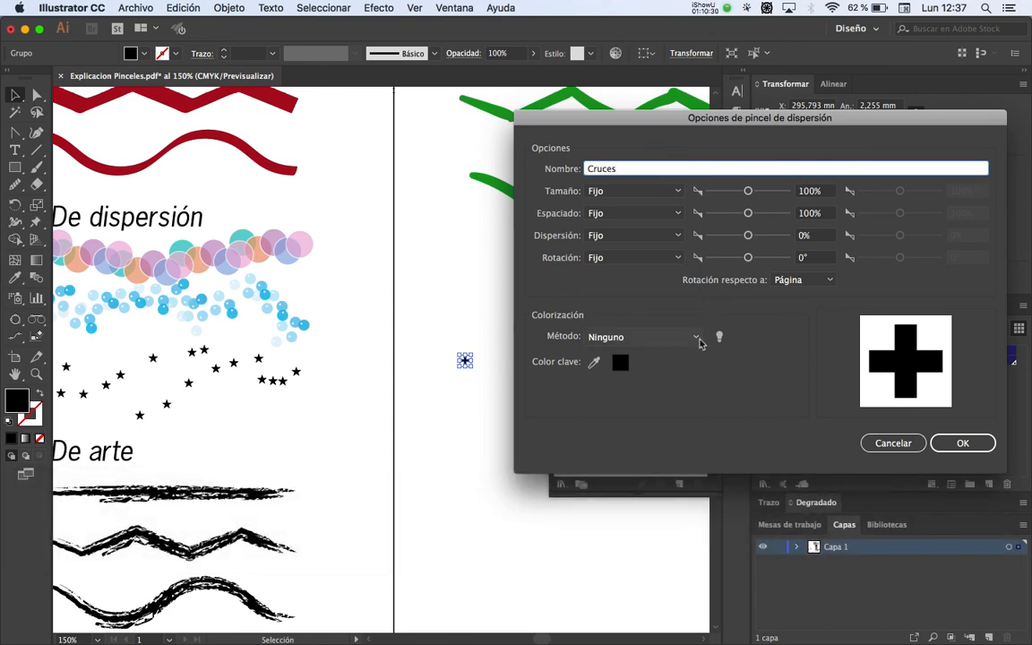
left_click(951, 444)
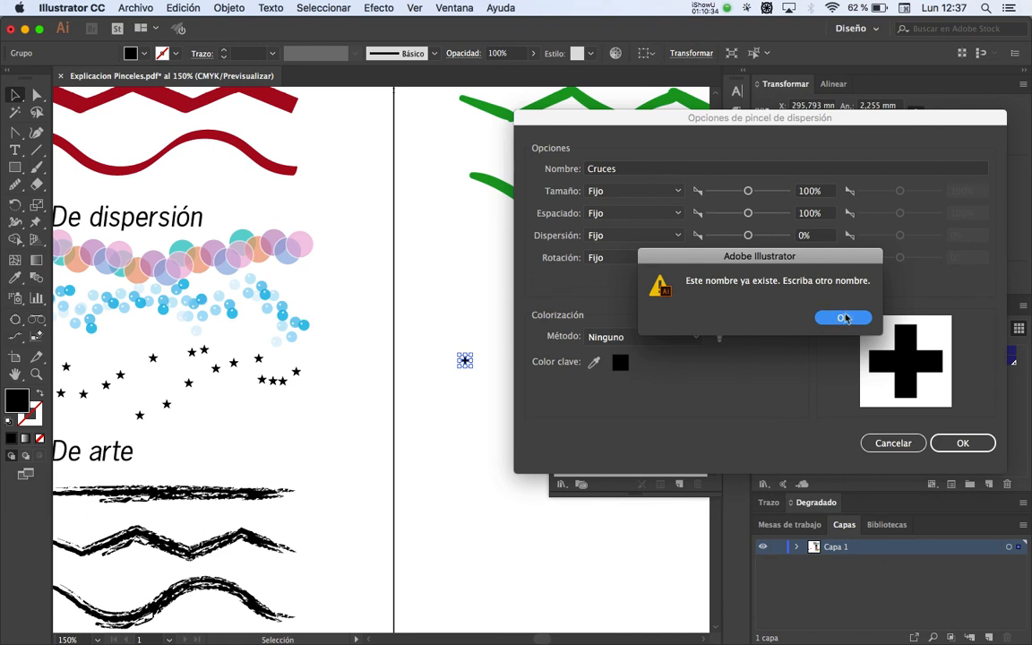
Step: Rename the new scatter brush "Mi pincel de Cruces" and create it with the default options
left_click(844, 318)
left_click(625, 168)
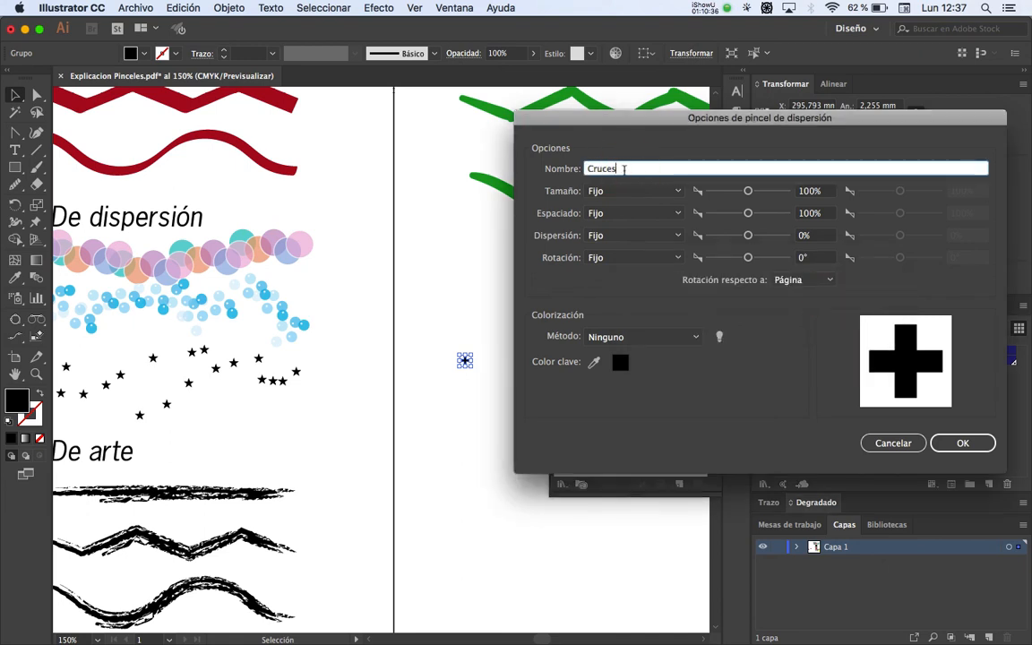
key("Left")
key("Left")
key("Left")
key("Left")
key("Left")
key("Left")
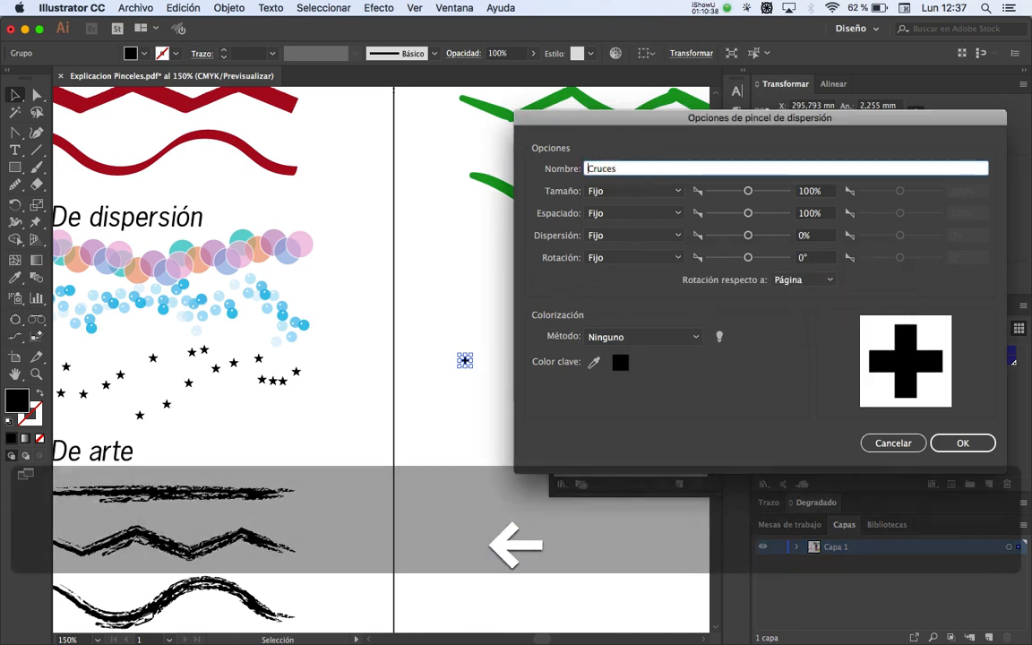
type("Mi pincel")
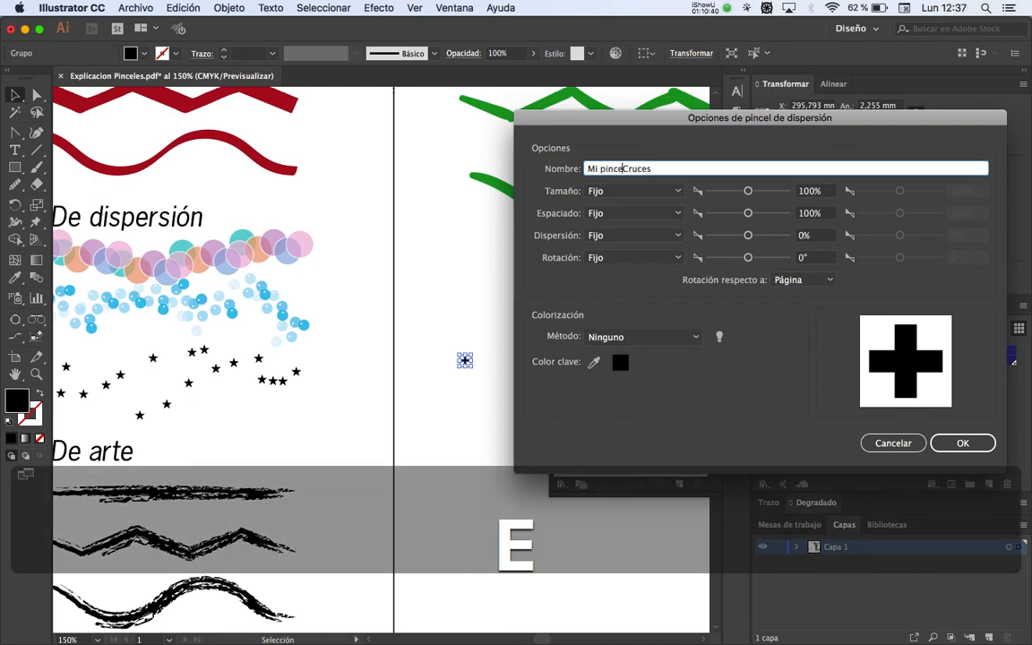
type(" de")
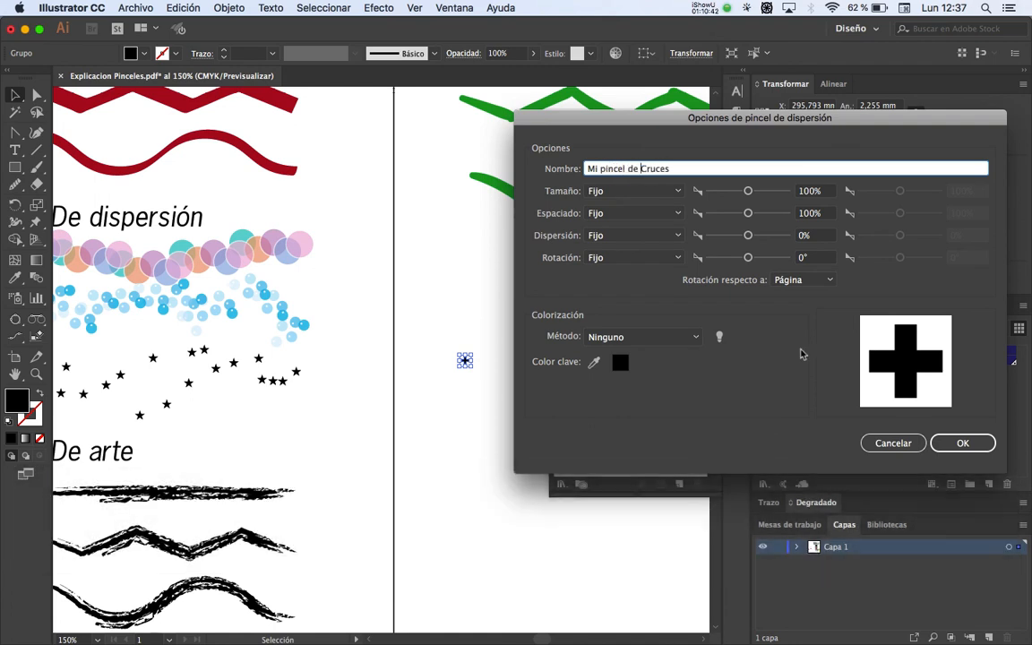
left_click(951, 442)
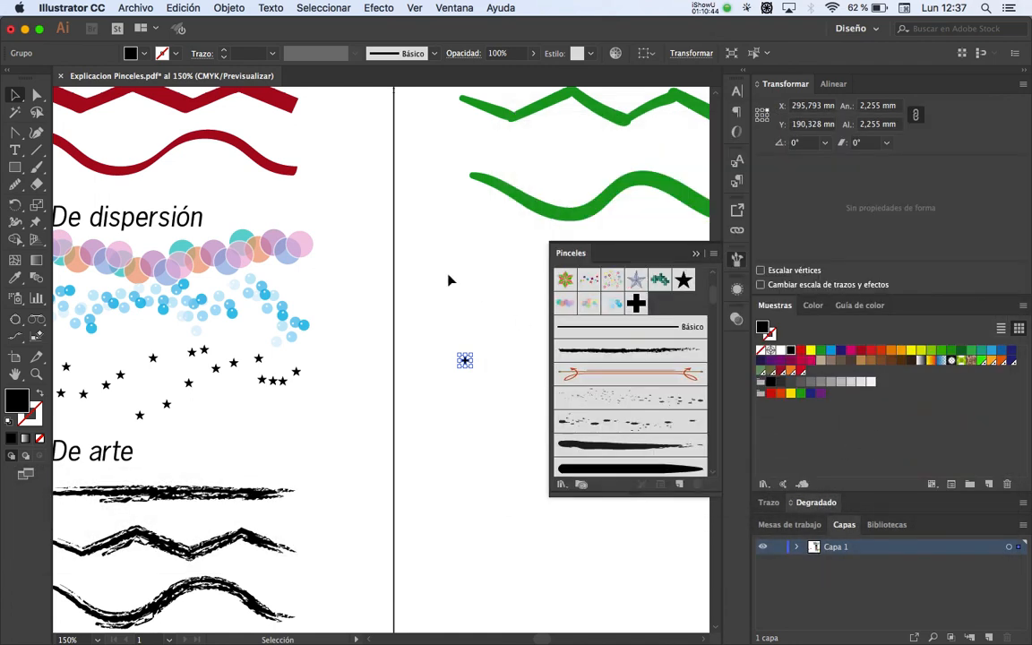
Step: Delete the original outlined cross from the sheet
left_click(483, 326)
mouse_move(501, 341)
left_mouse_down()
mouse_move(452, 392)
mouse_move(457, 385)
left_mouse_up()
key("BackSpace")
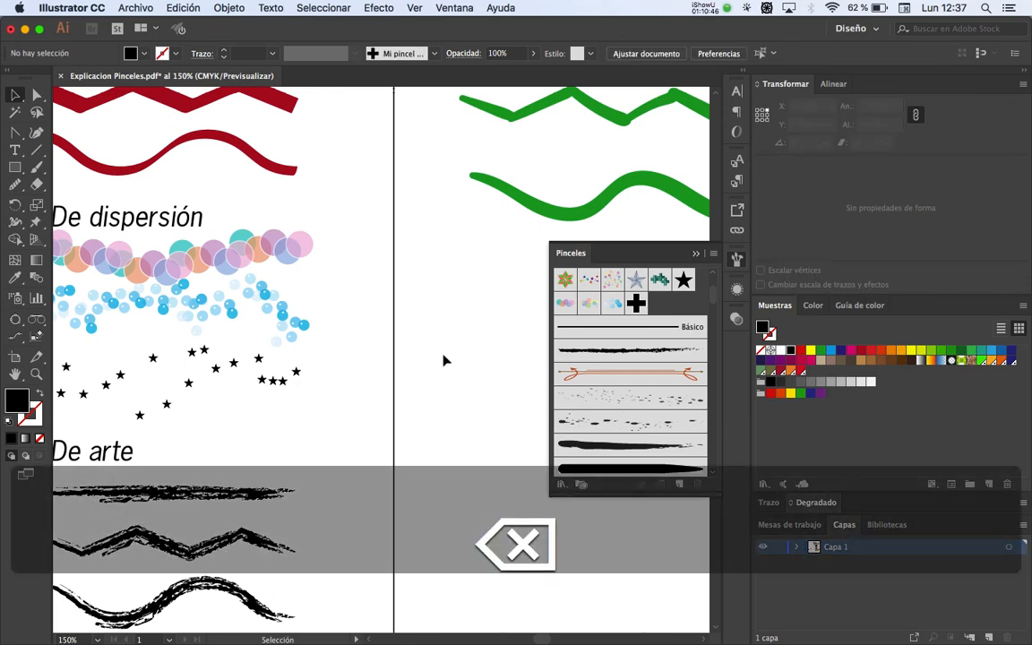
Step: Apply the Mi pincel de Cruces brush to the wavy line under "2. De dispersión" and deselect it
scroll(443, 360, "left", 5)
scroll(443, 360, "down", 2)
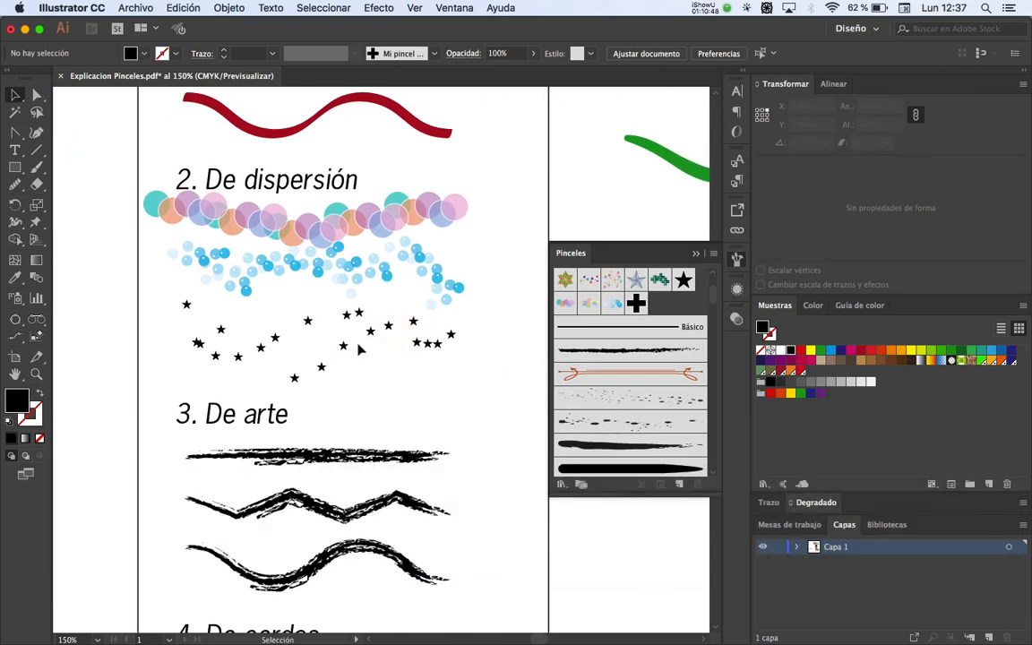
left_click(347, 351)
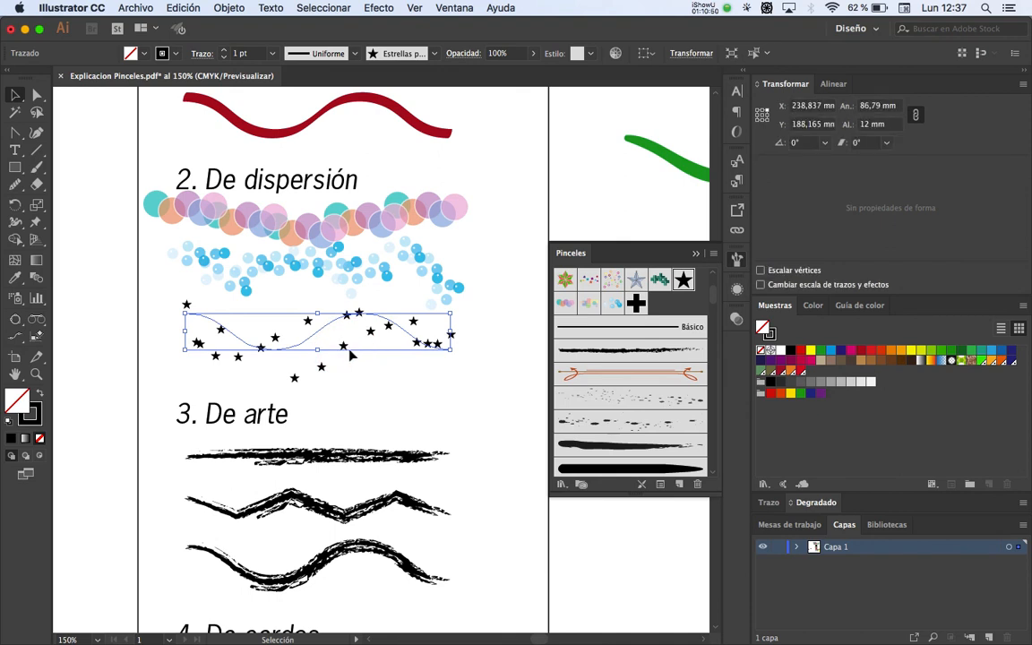
left_click(635, 304)
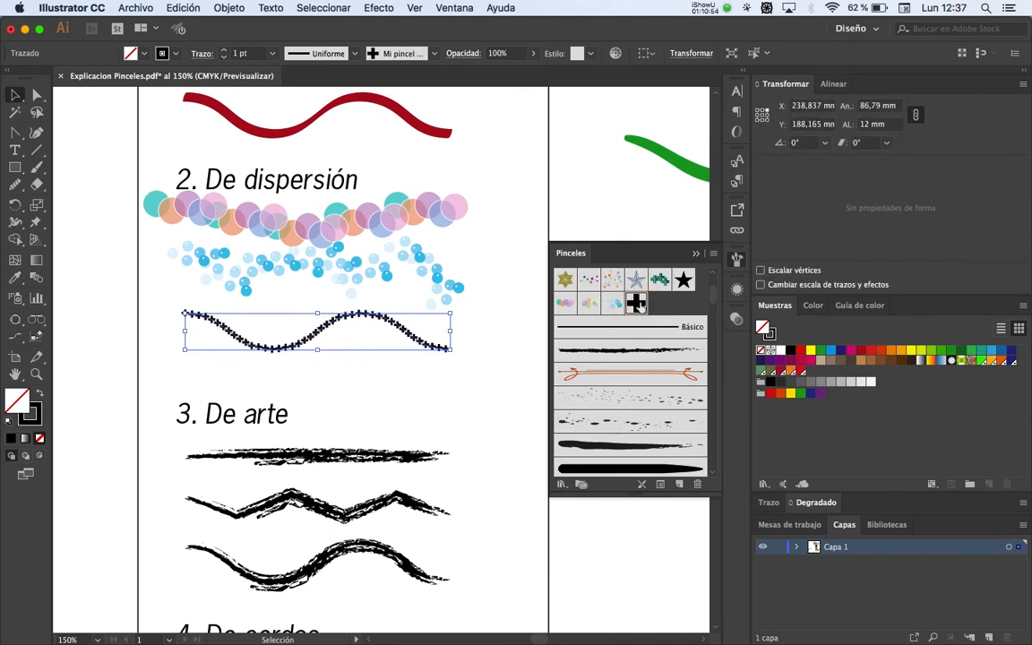
left_click(368, 389)
Step: Open the options of the Mi pincel de Cruces brush and set a fixed size of 58% and spacing of 97%
key("z")
left_click(318, 354)
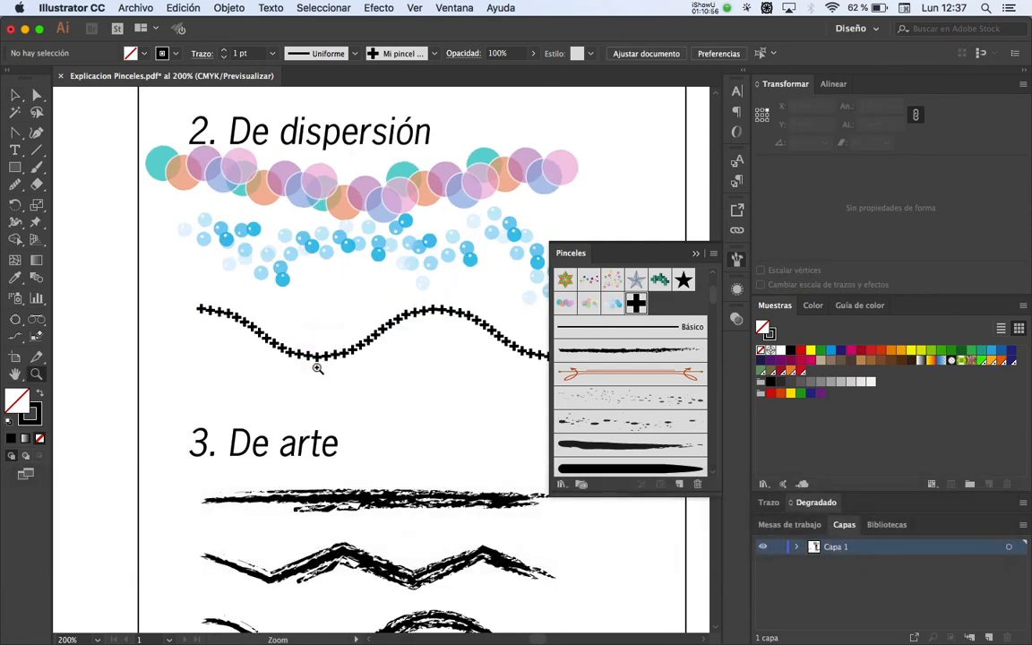
key("space")
left_click_drag(355, 357, 276, 387)
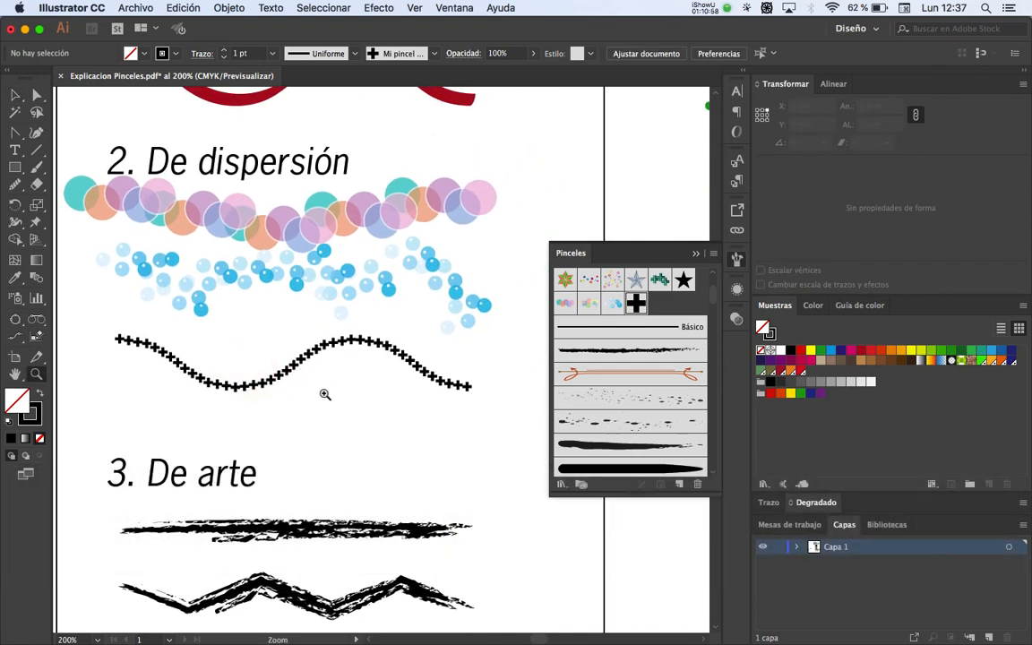
key("v")
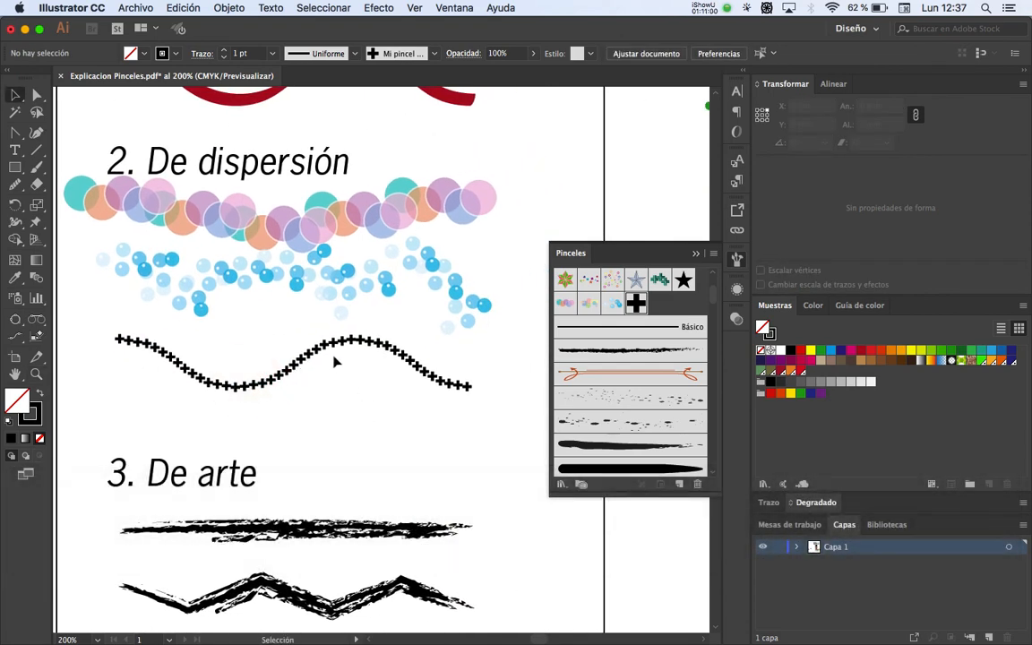
double_click(641, 305)
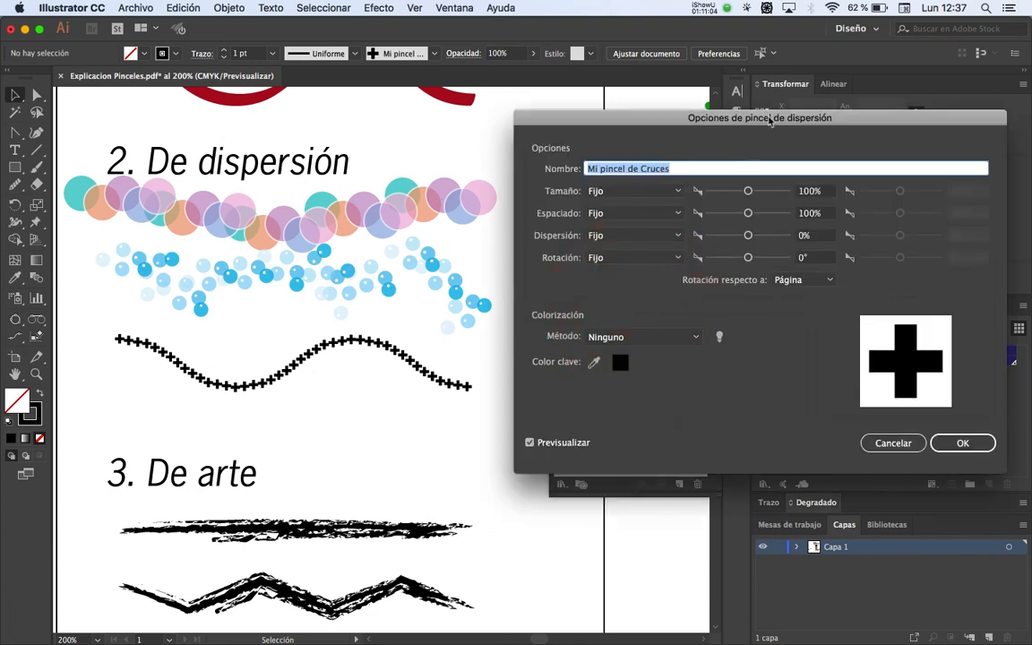
mouse_move(769, 119)
left_mouse_down()
mouse_move(746, 81)
mouse_move(735, 82)
left_mouse_up()
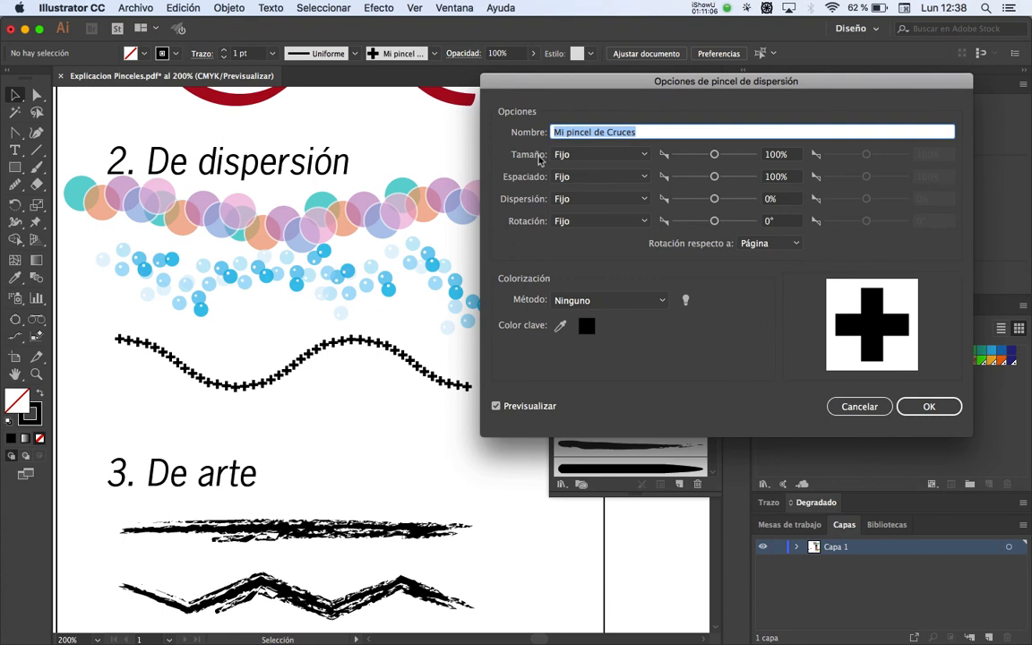
mouse_move(716, 156)
left_mouse_down()
mouse_move(726, 156)
mouse_move(695, 157)
mouse_move(729, 177)
mouse_move(712, 176)
left_mouse_up()
Step: Set the cross brush's size to vary at random (Al azar) between 31% and 97%
left_click(591, 154)
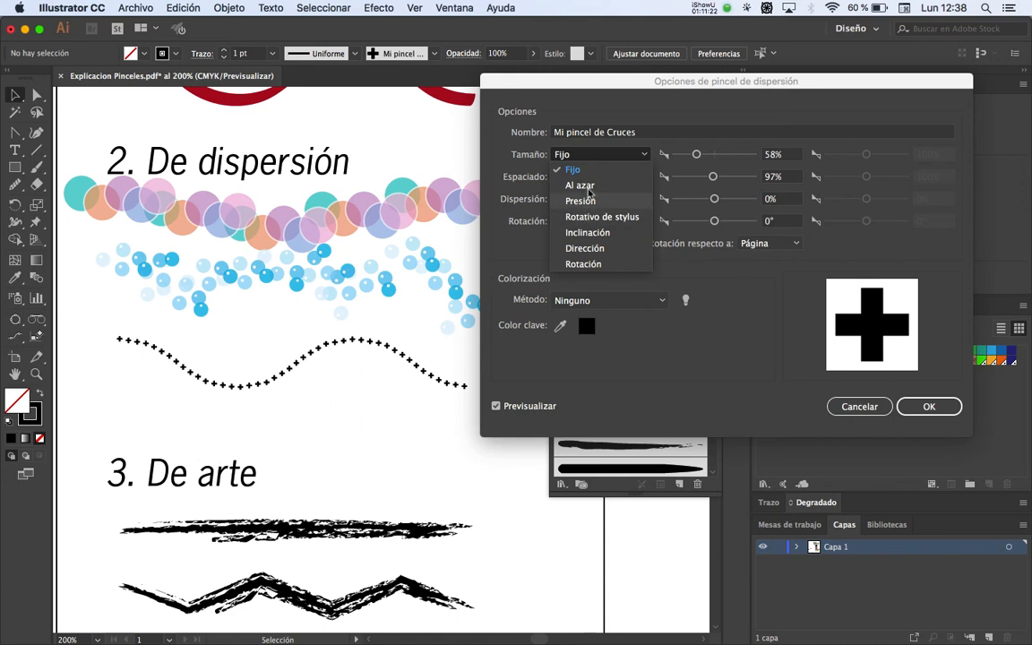
left_click(590, 187)
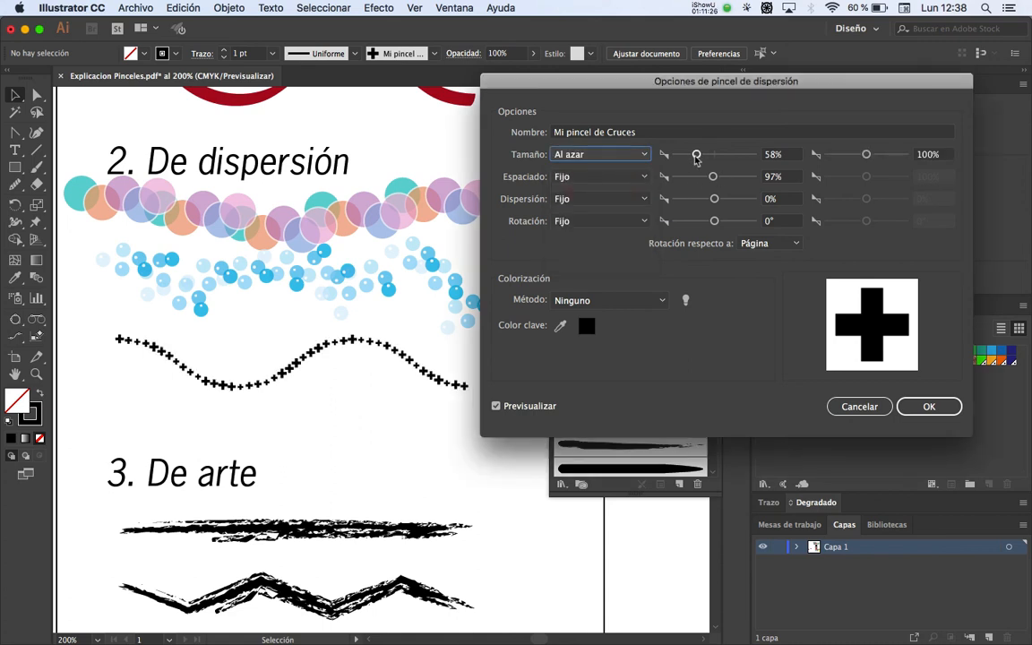
left_click_drag(696, 159, 686, 159)
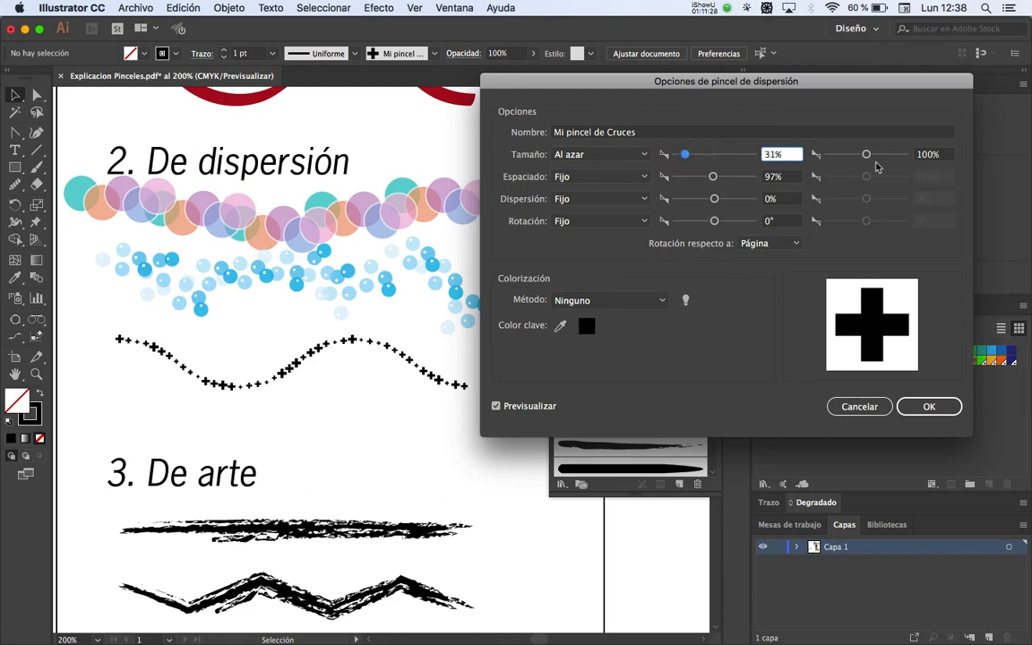
left_click_drag(867, 156, 866, 155)
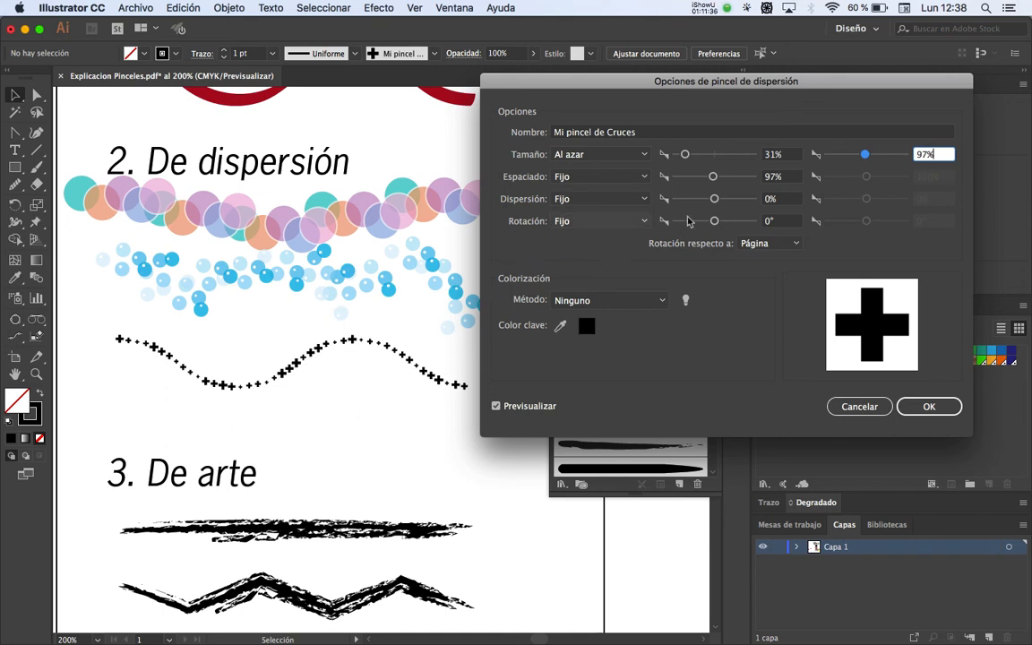
Step: Set the cross brush's spacing to vary at random (Al azar) between 50% and 100%
left_click(592, 182)
left_click(593, 204)
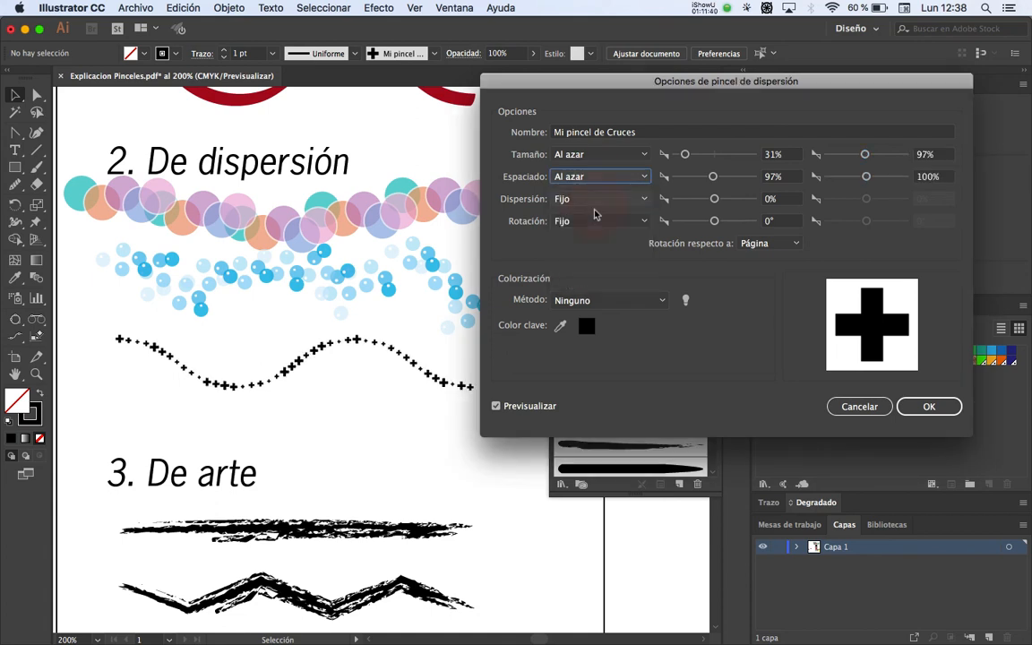
left_click_drag(713, 177, 694, 179)
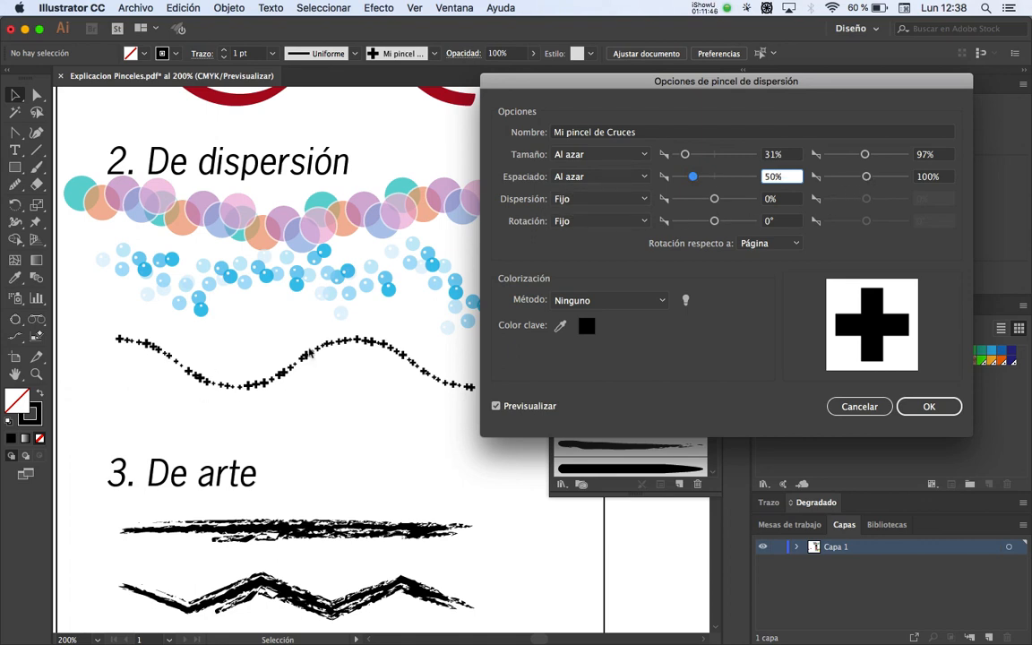
Step: Set the cross brush's scatter (Dispersión) to random (Al azar), ranging from -339% to 356%
left_click(630, 203)
left_click(719, 204)
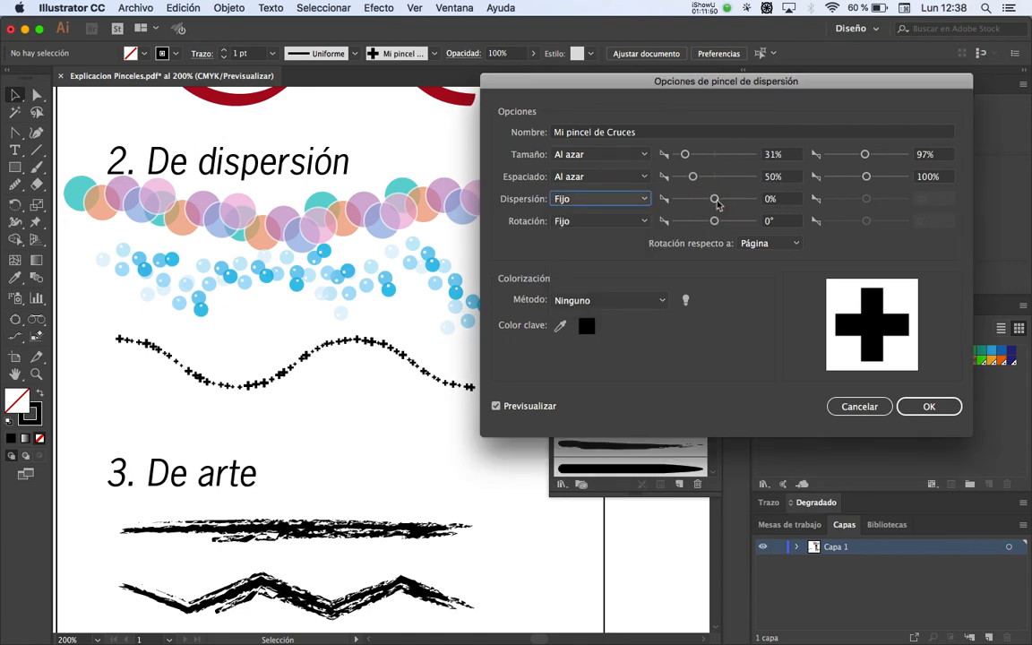
left_click(627, 201)
left_click(582, 230)
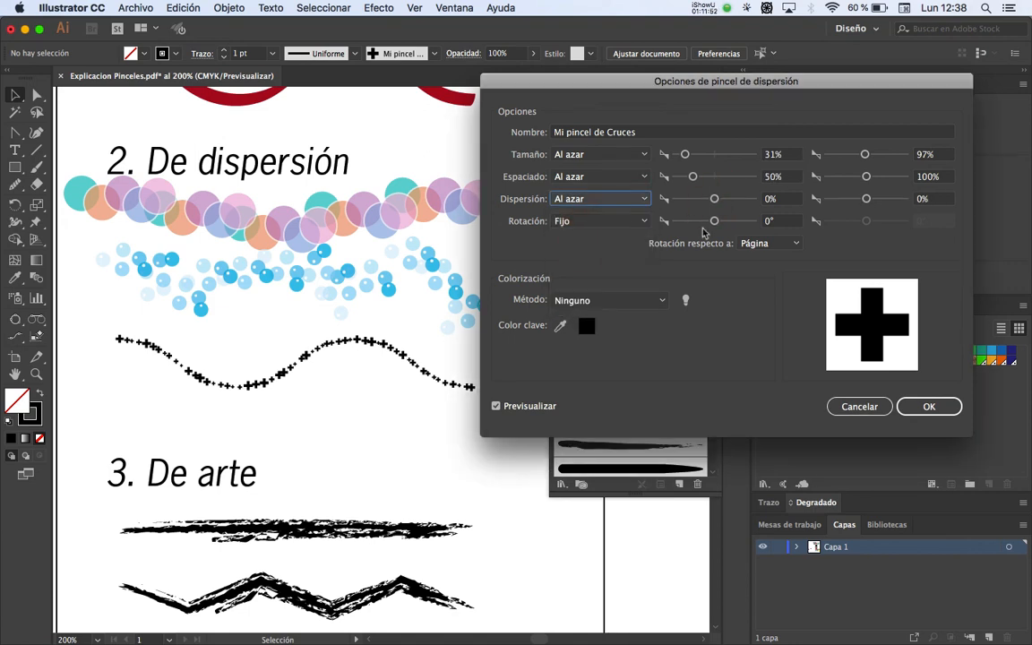
left_click_drag(714, 198, 707, 200)
left_click_drag(865, 199, 881, 203)
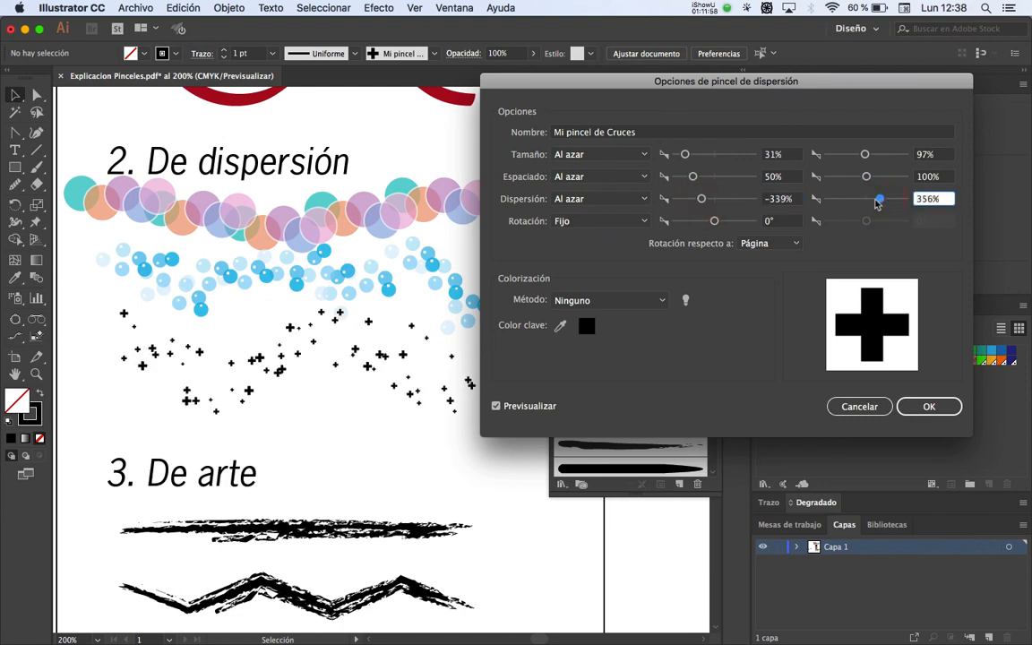
Step: Set the cross brush's random scatter range to -220% and 518%, and its rotation to random (Al azar) between -81° and 91°
left_click_drag(703, 202, 708, 203)
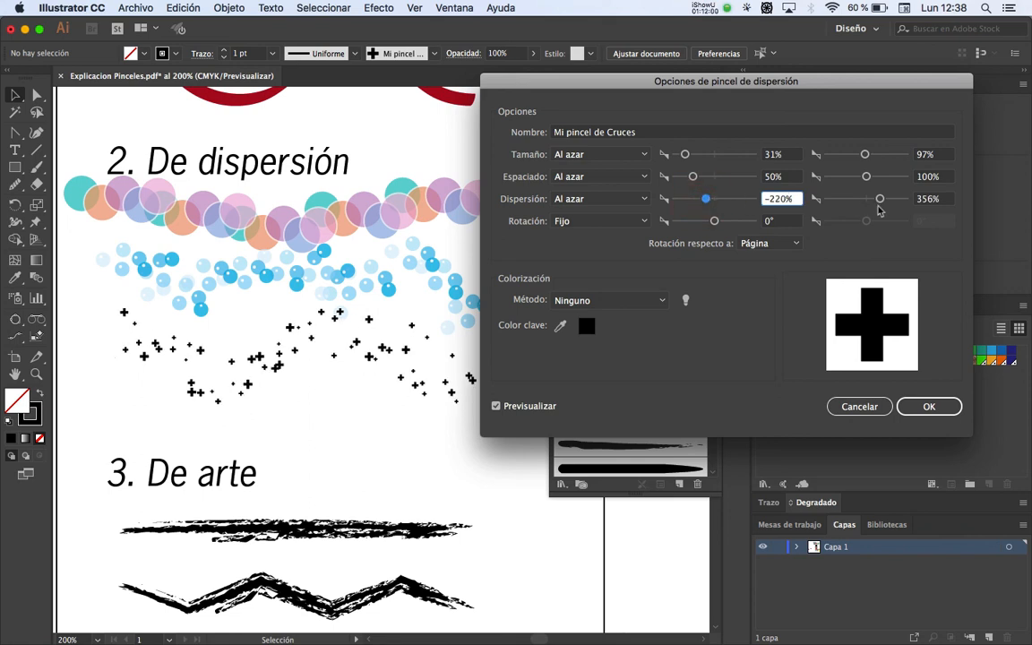
left_click_drag(879, 203, 883, 207)
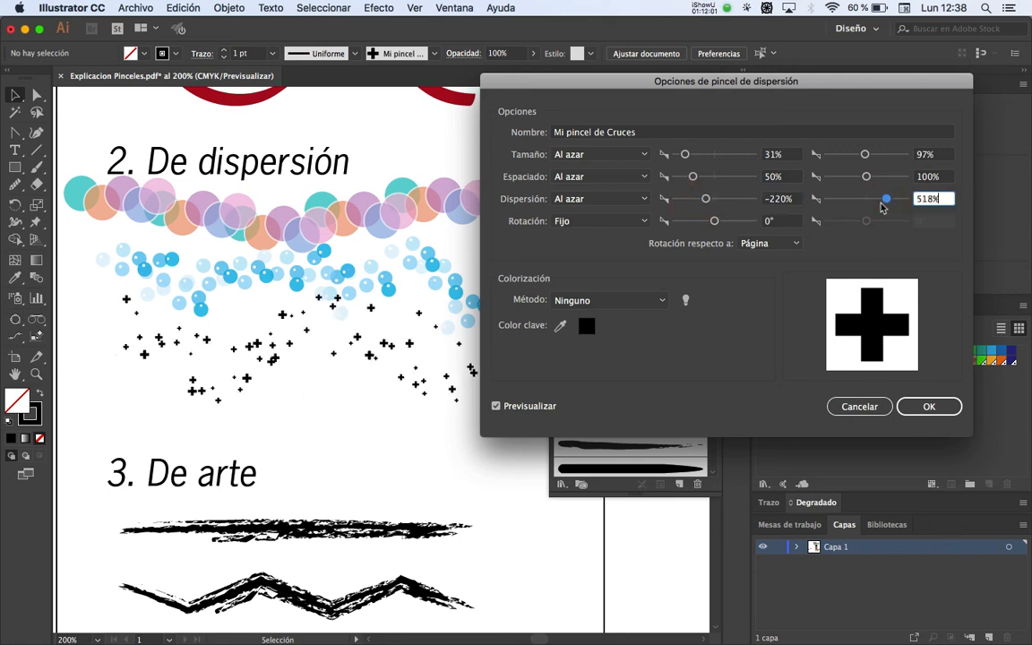
left_click(582, 227)
left_click(580, 254)
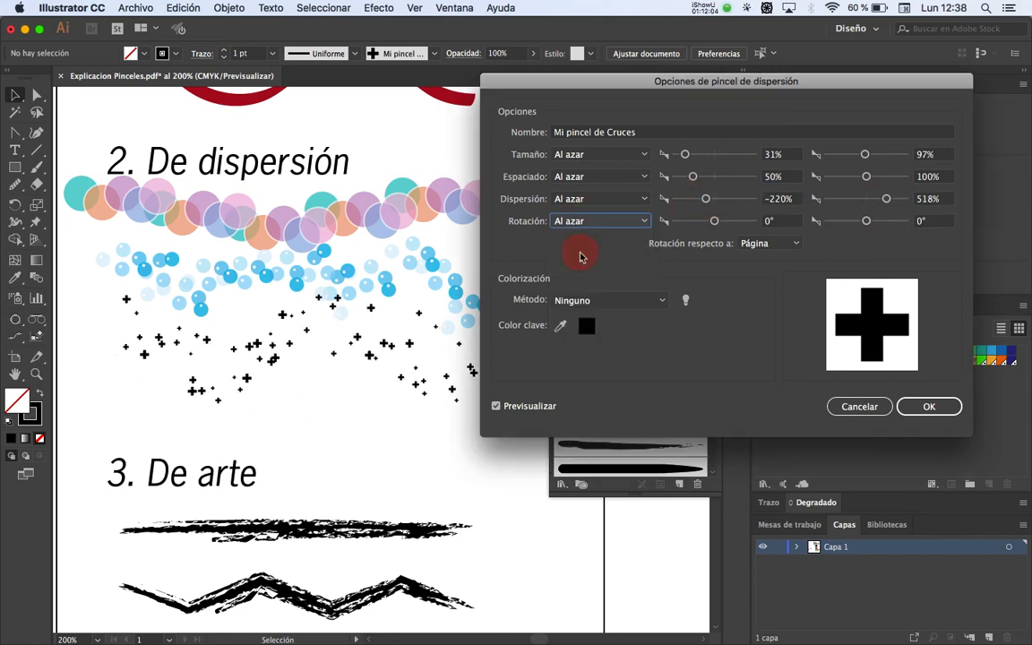
left_click_drag(714, 221, 697, 220)
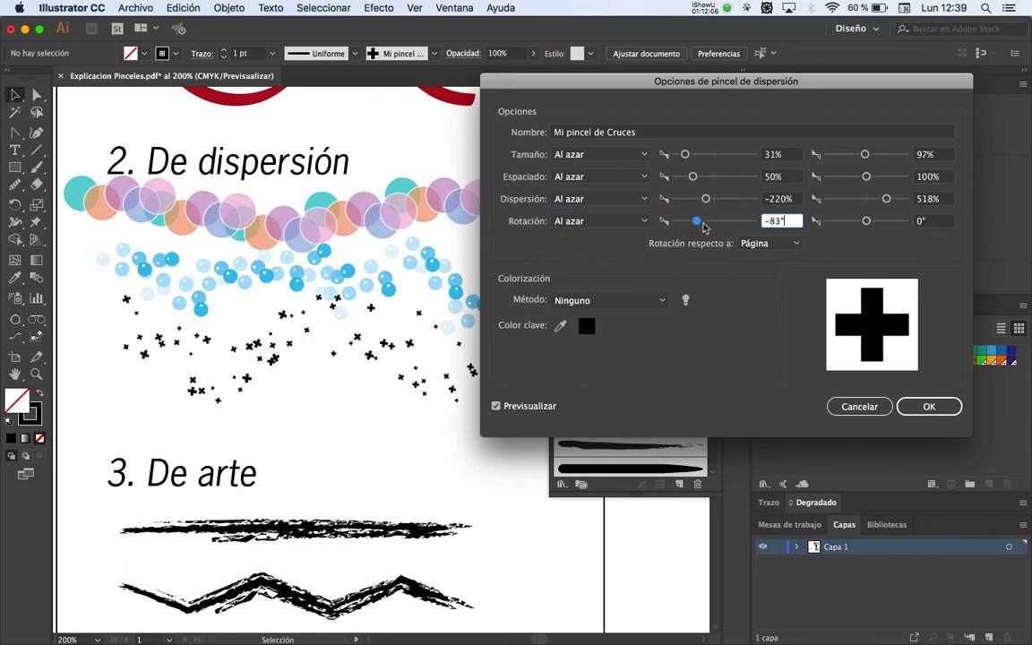
left_click_drag(867, 225, 881, 232)
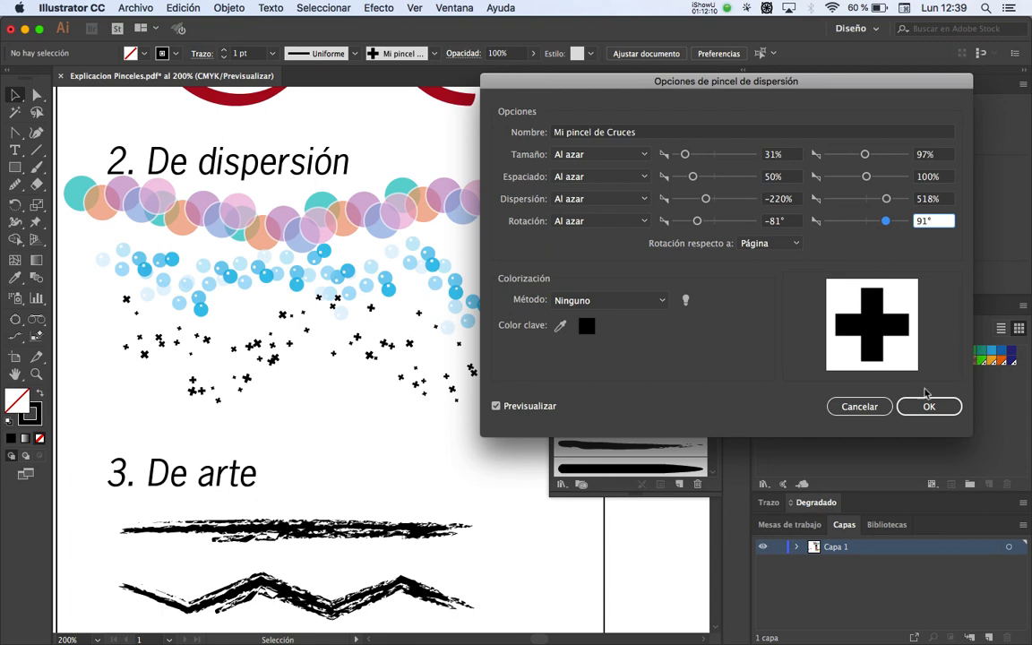
Step: Set the cross brush's colorization method to Matices and apply the brush options
left_click(632, 301)
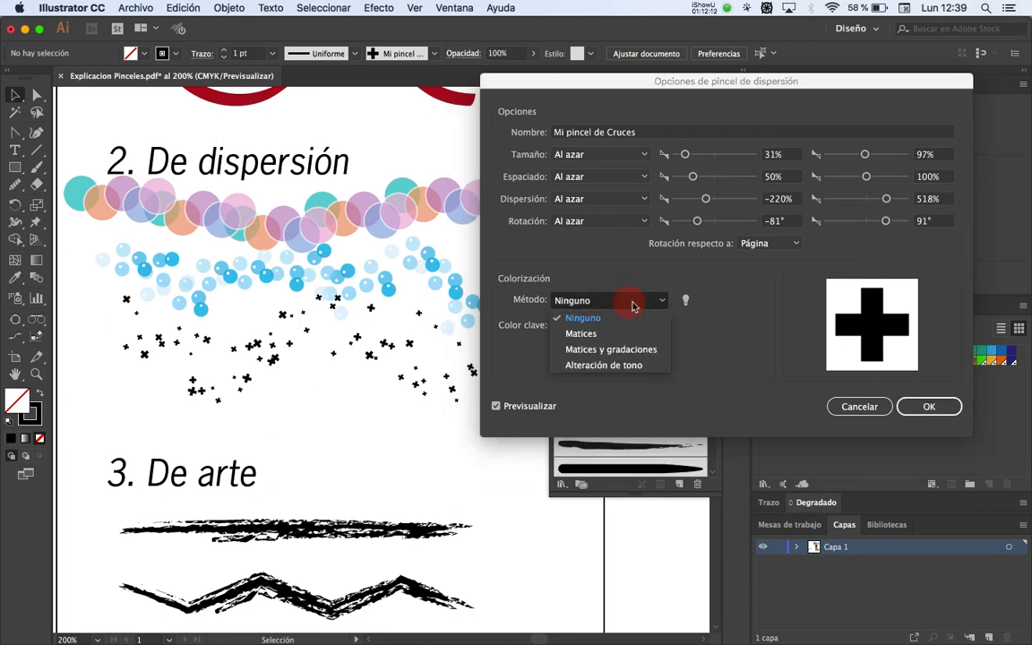
left_click(617, 336)
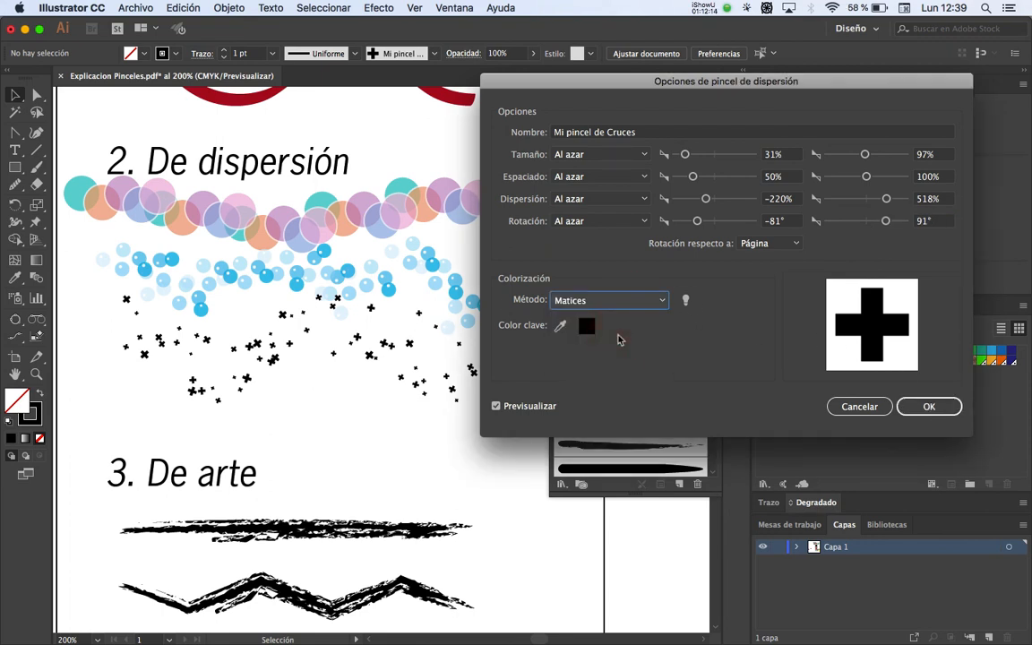
left_click(927, 408)
left_click(533, 359)
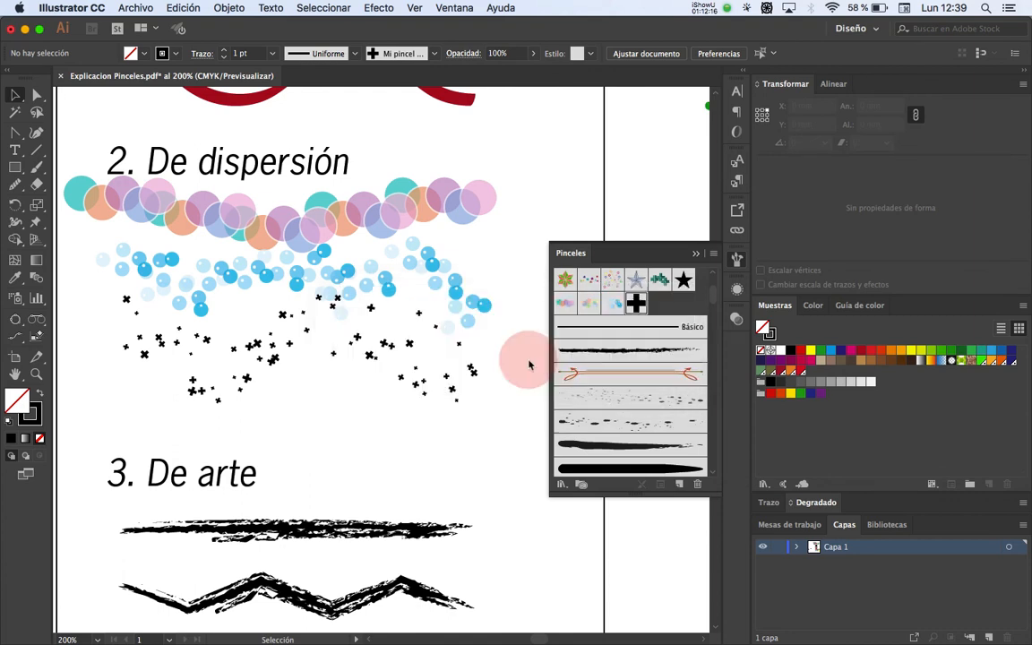
Step: Recolour the stroke of the wavy line of crosses, trying dark red and yellow before settling on crimson
left_click(275, 349)
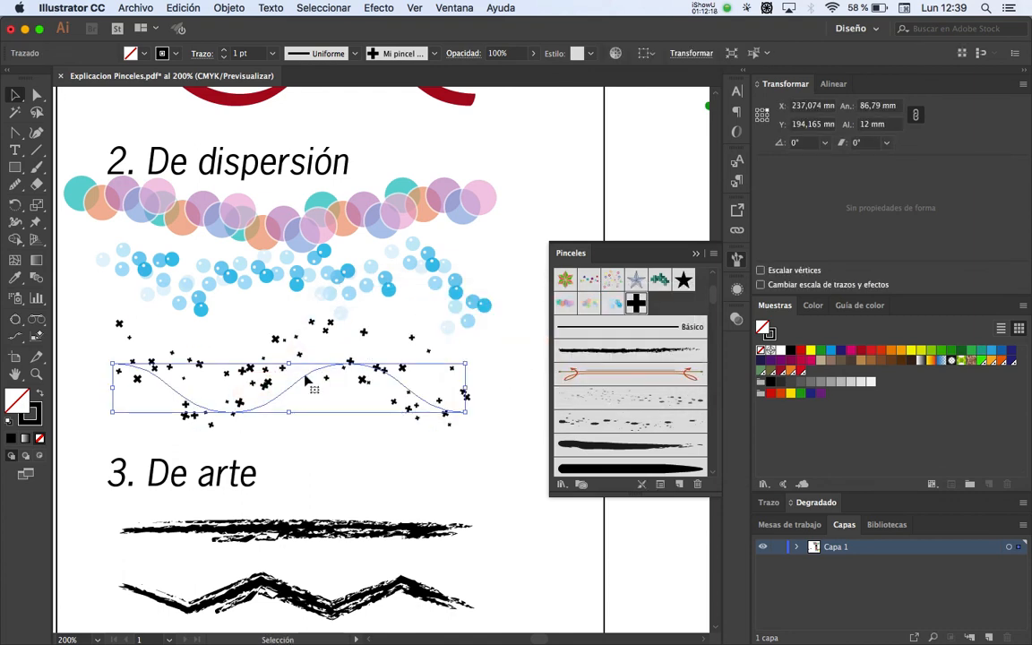
left_click(288, 368)
left_click(257, 330)
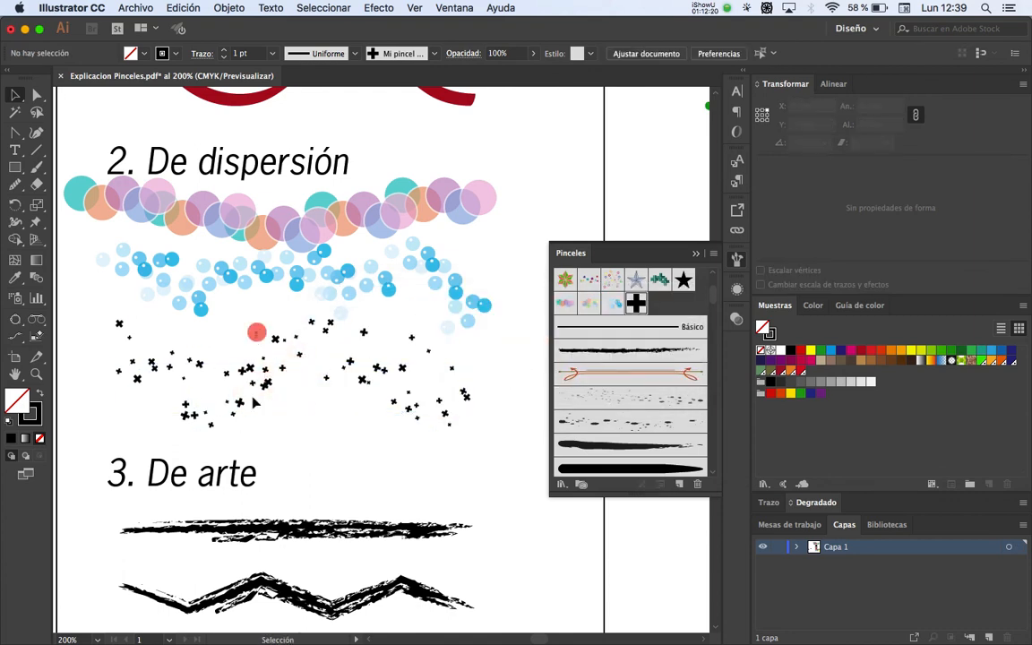
left_click(177, 54)
left_click(124, 77)
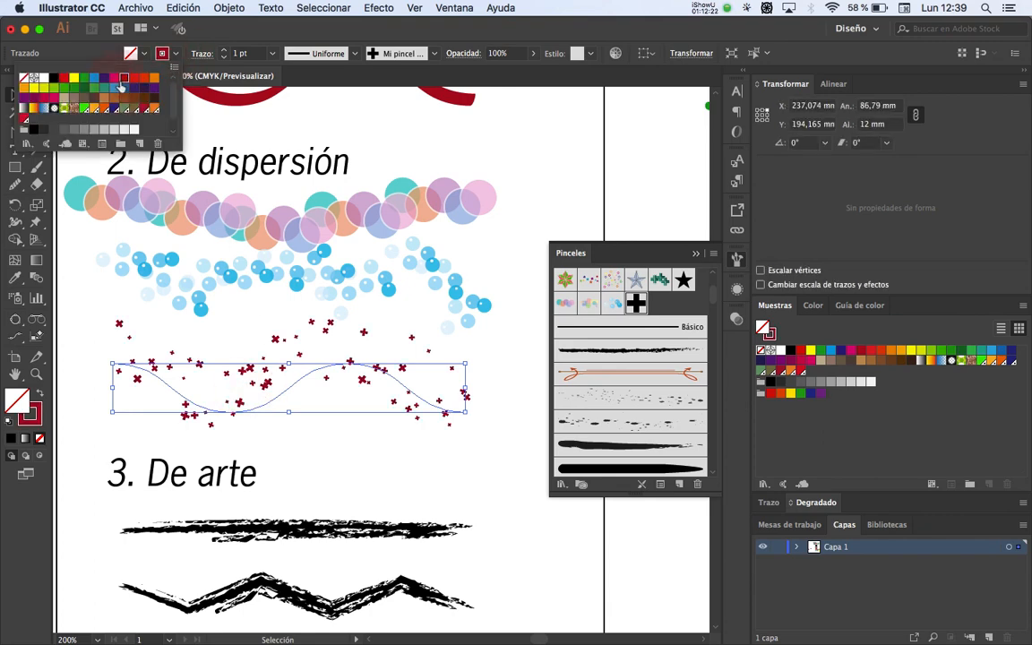
left_click(75, 80)
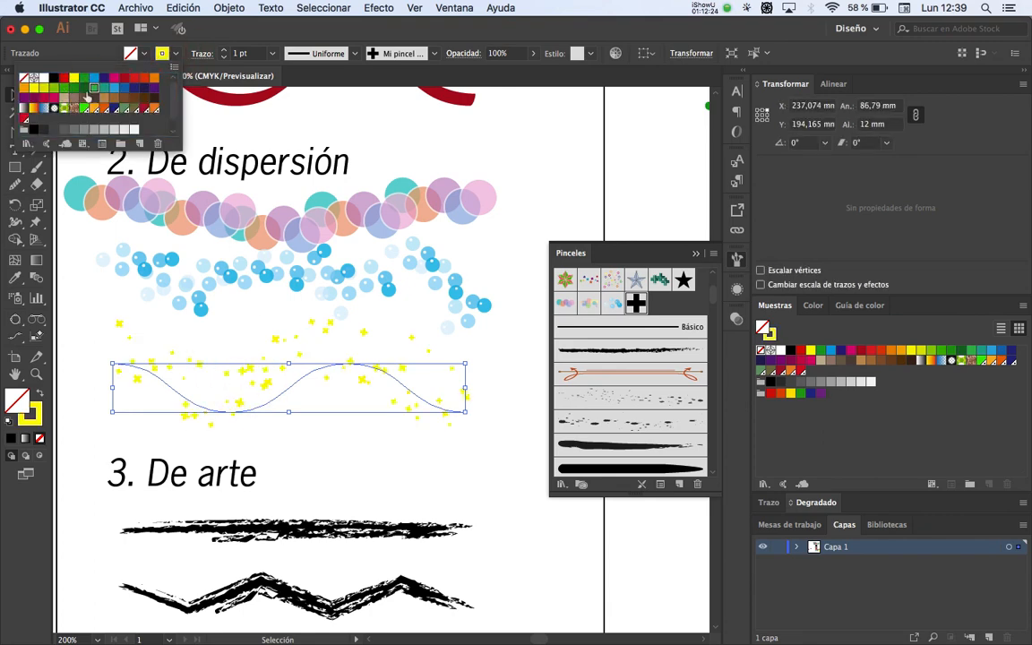
left_click(41, 99)
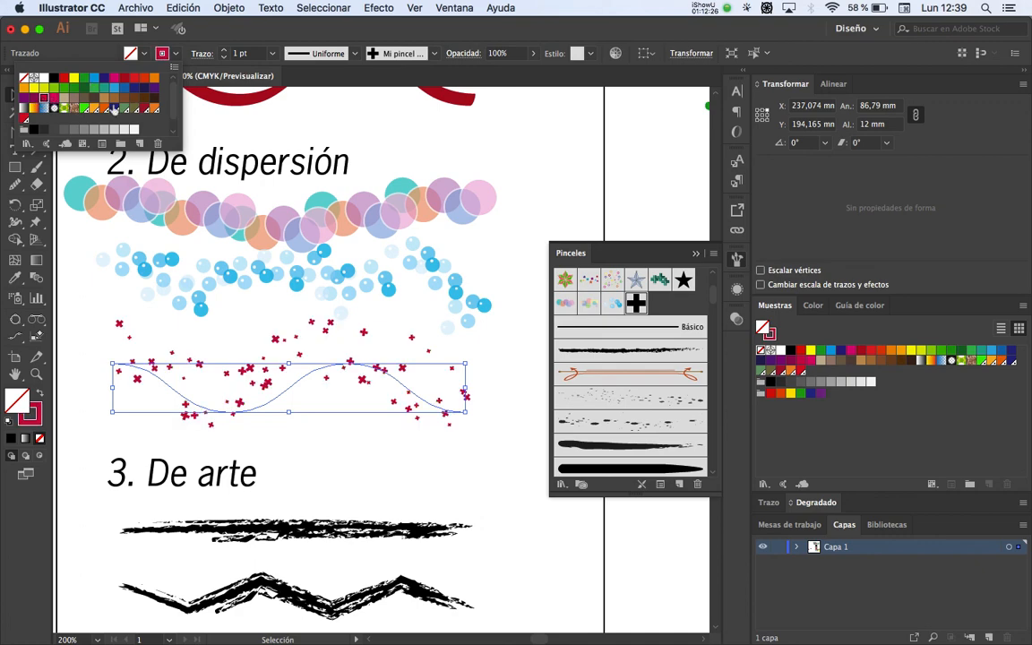
left_click(515, 257)
Step: Deselect the wavy line of crosses and collapse the floating Brushes (Pinceles) panel
key("z")
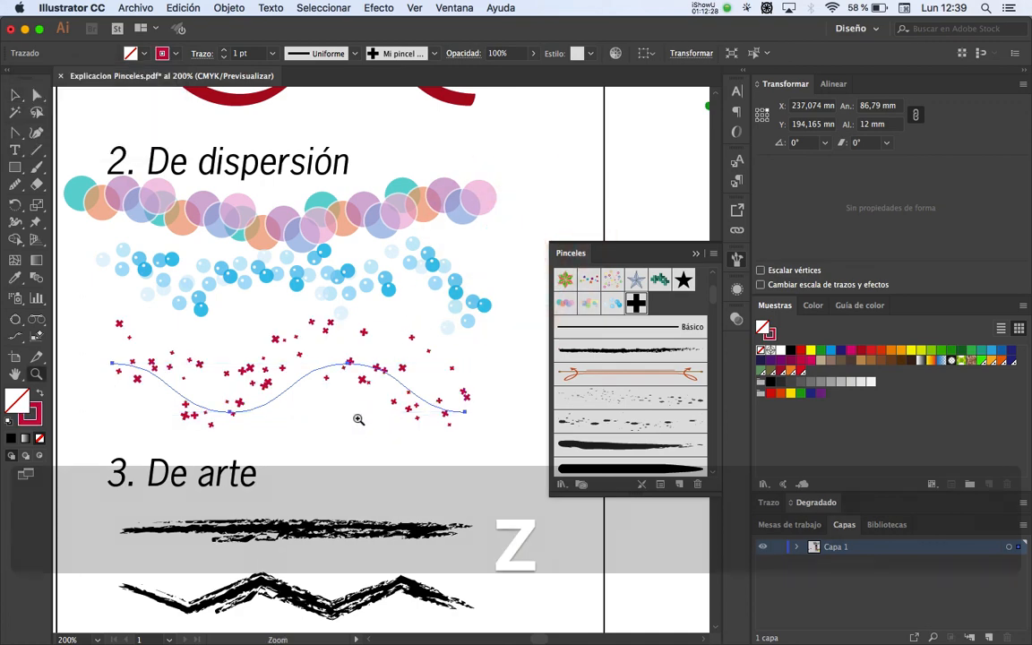
left_click(353, 407, "alt")
left_click(352, 407, "alt")
key("space")
left_click_drag(353, 406, 408, 322)
key("v")
key("space")
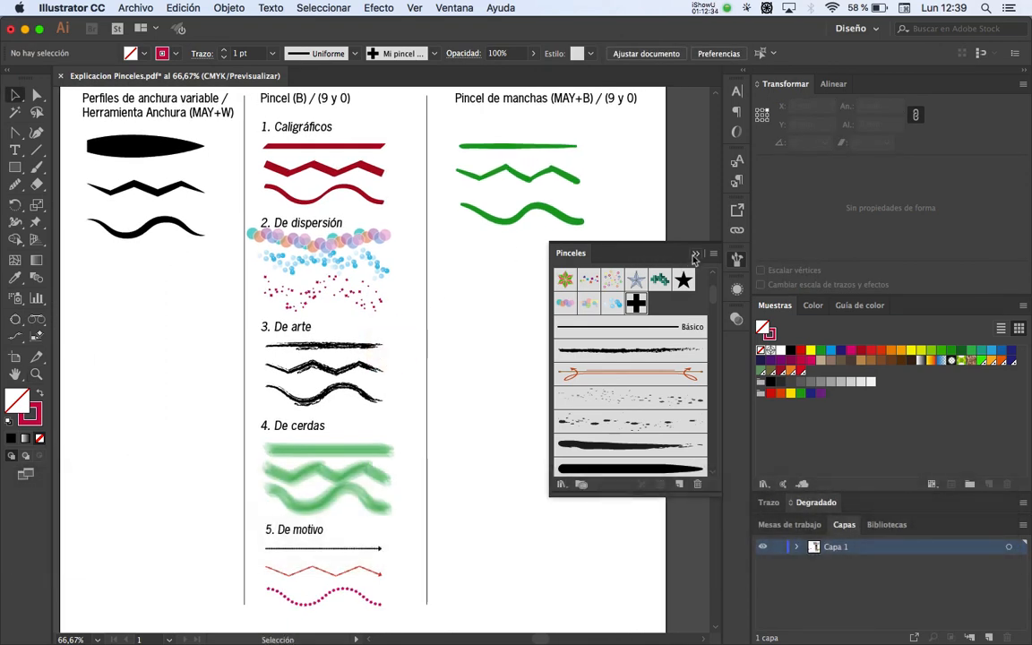
left_click(695, 255)
Step: Examine the Modos de dibujo section at the foot of the sheet and review the brush samples above it
key("space")
mouse_move(481, 357)
left_mouse_down()
mouse_move(507, 330)
mouse_move(528, 393)
mouse_move(468, 326)
mouse_move(459, 295)
left_mouse_up()
left_click_drag(477, 396, 434, 274)
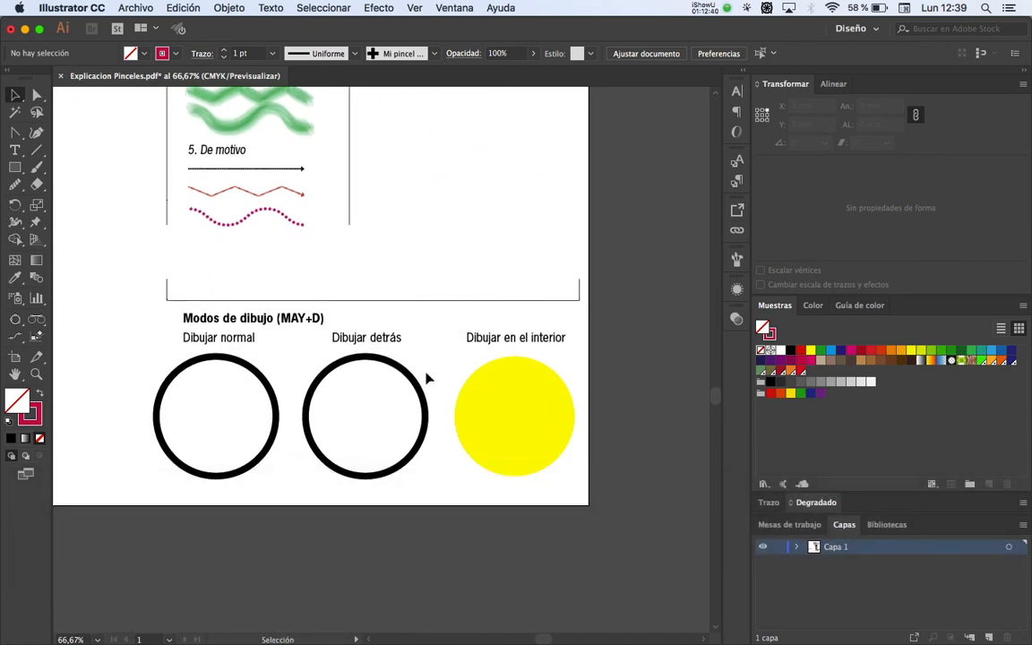
key("z")
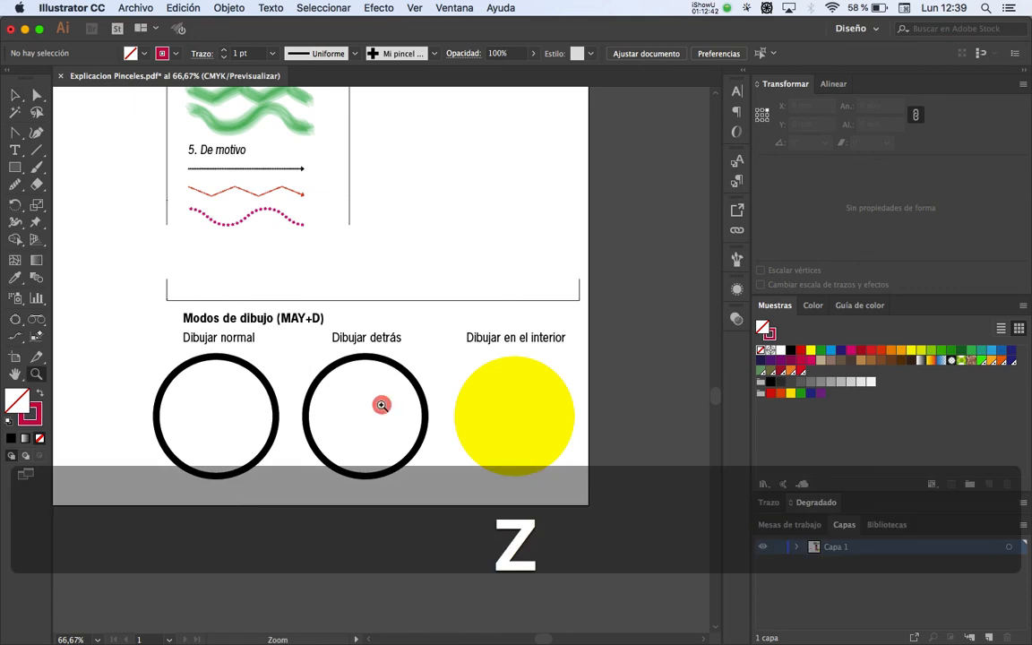
left_click(387, 408)
left_click_drag(396, 396, 439, 403)
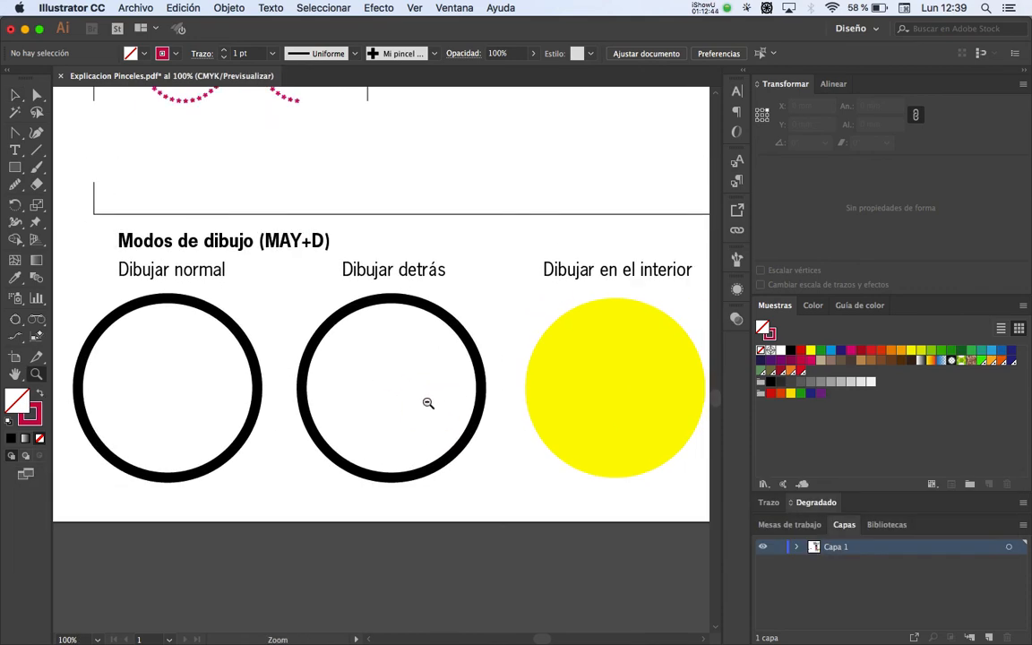
left_click(415, 403, "alt")
left_click(415, 403, "alt")
left_click_drag(419, 302, 428, 350)
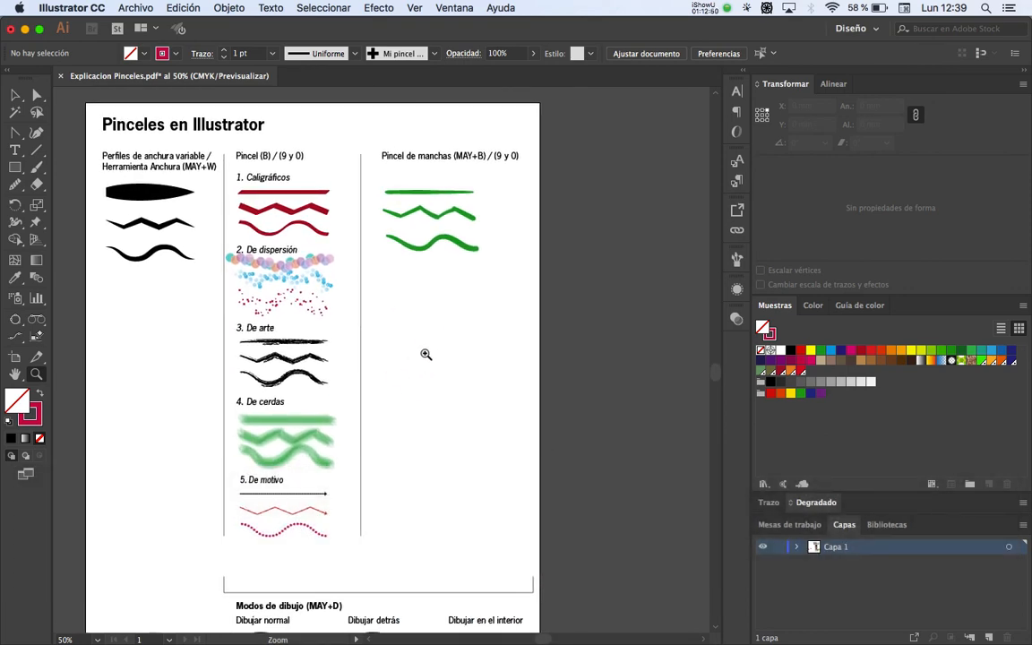
left_click(419, 336)
left_click_drag(456, 336, 516, 354)
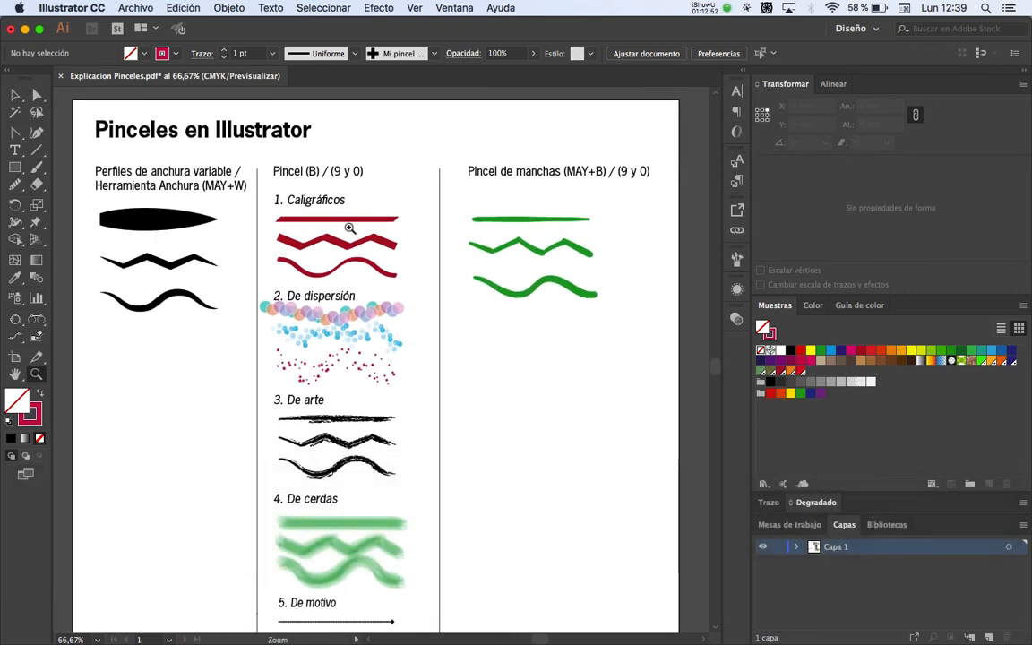
Step: Switch to Acrobat Reader to look at the cheese drawing in Ejercicio 18.pdf, and switch on to Finder
key("super+Tab")
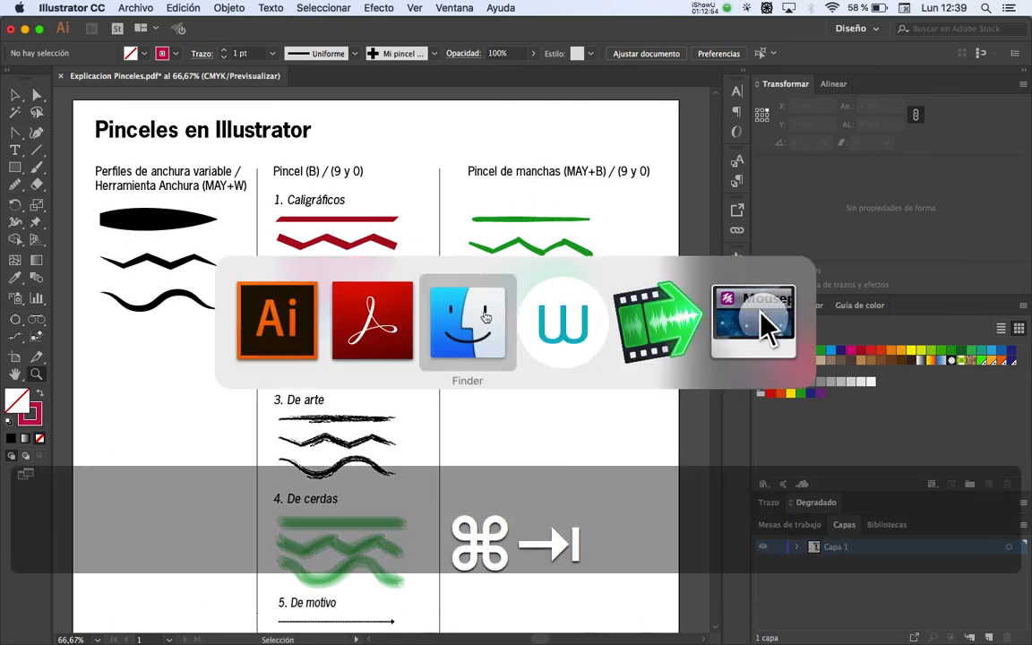
left_click(363, 328)
left_click_drag(363, 329, 340, 297)
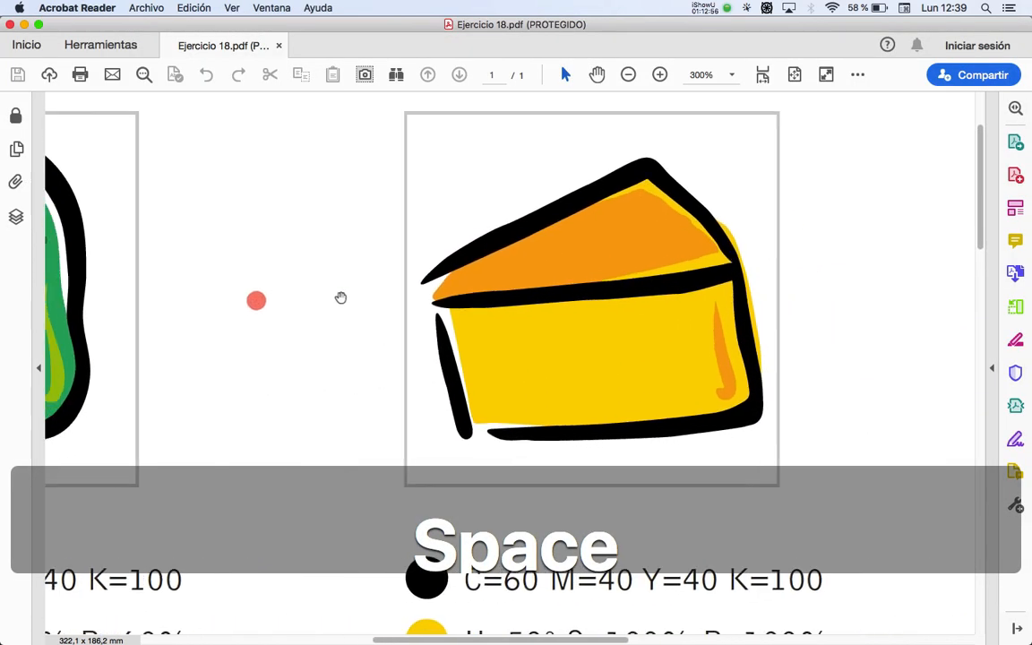
key("super+Tab")
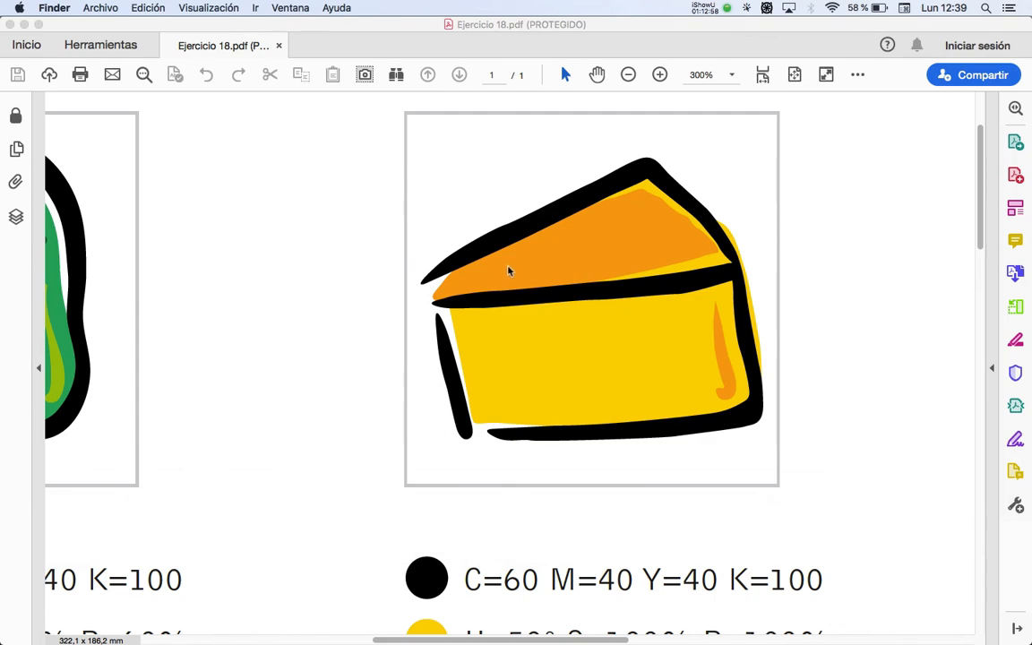